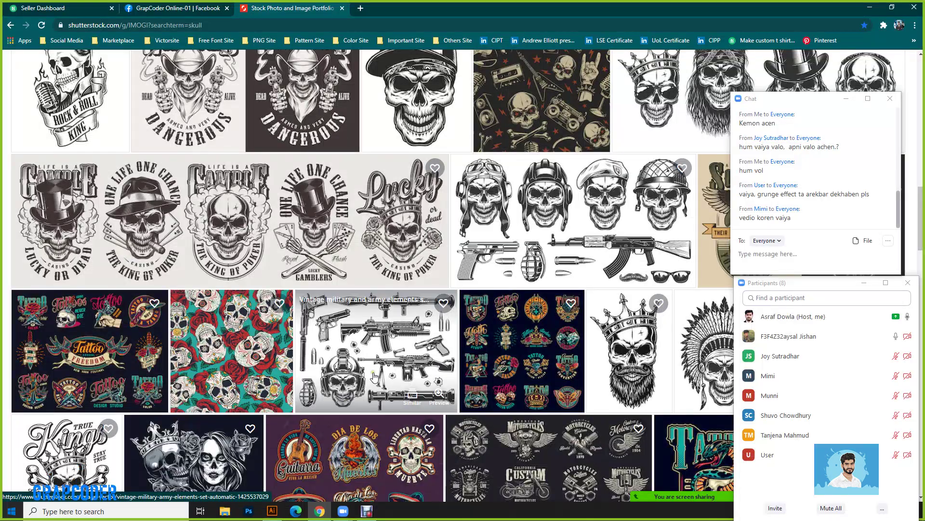
Hide the screen recorder window and scroll through the current Shutterstock image results.
left_click(366, 512)
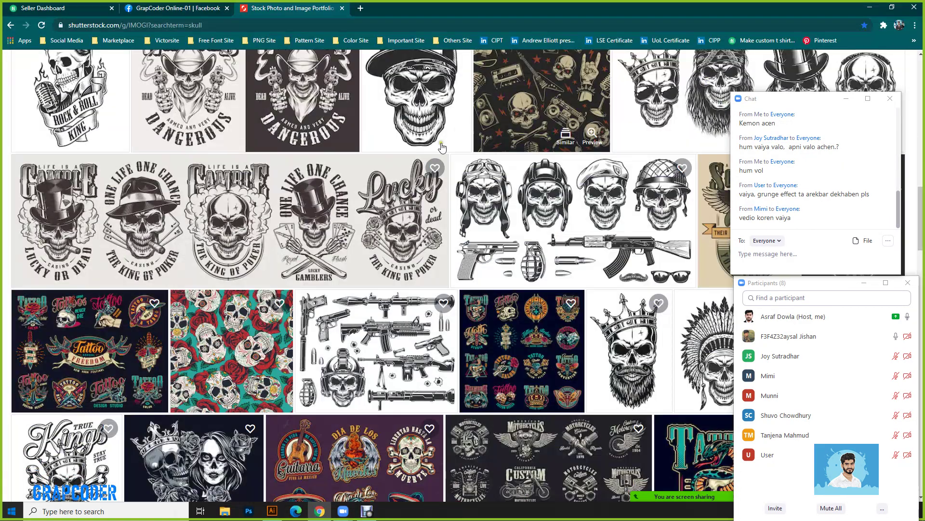
left_click(870, 5)
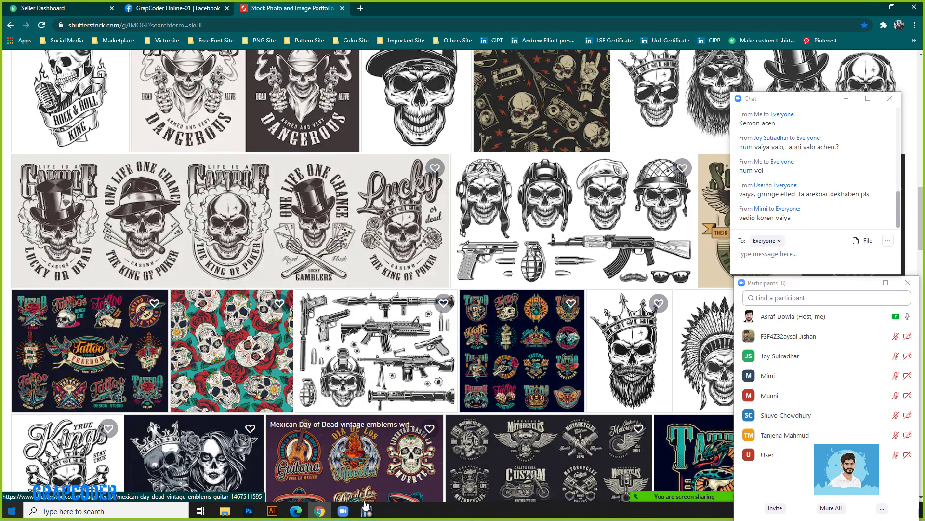
scroll(370, 260, "down", 5)
scroll(370, 260, "down", 1)
scroll(371, 260, "up", 6)
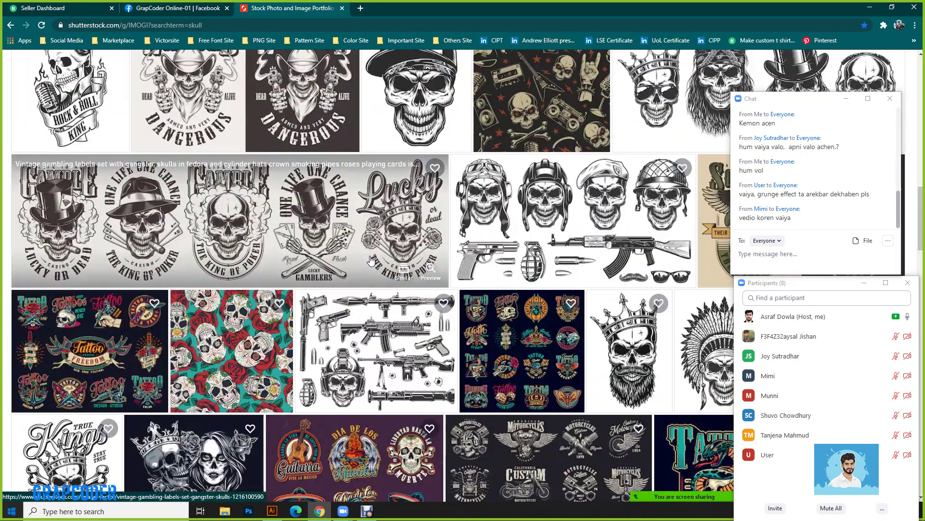
scroll(371, 260, "down", 1)
scroll(342, 262, "down", 4)
scroll(332, 267, "down", 2)
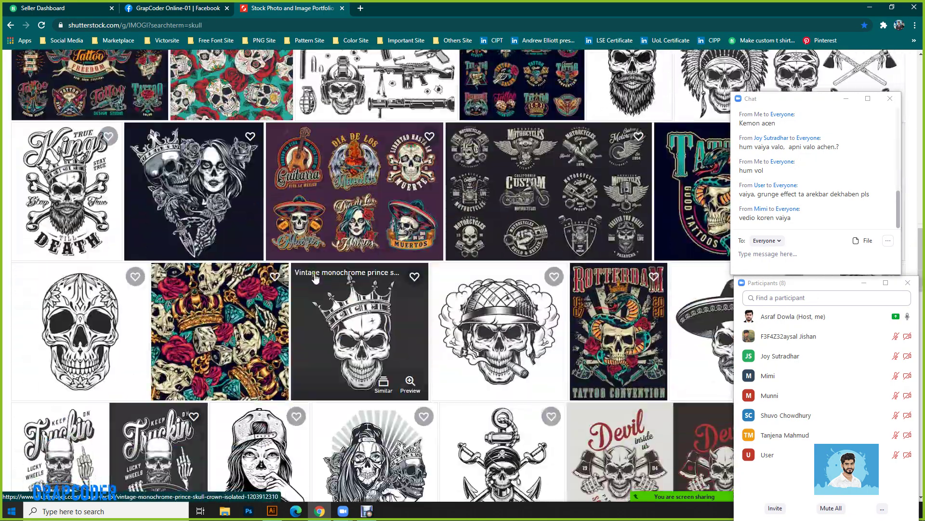
scroll(323, 275, "down", 5)
scroll(316, 278, "down", 5)
scroll(316, 279, "down", 4)
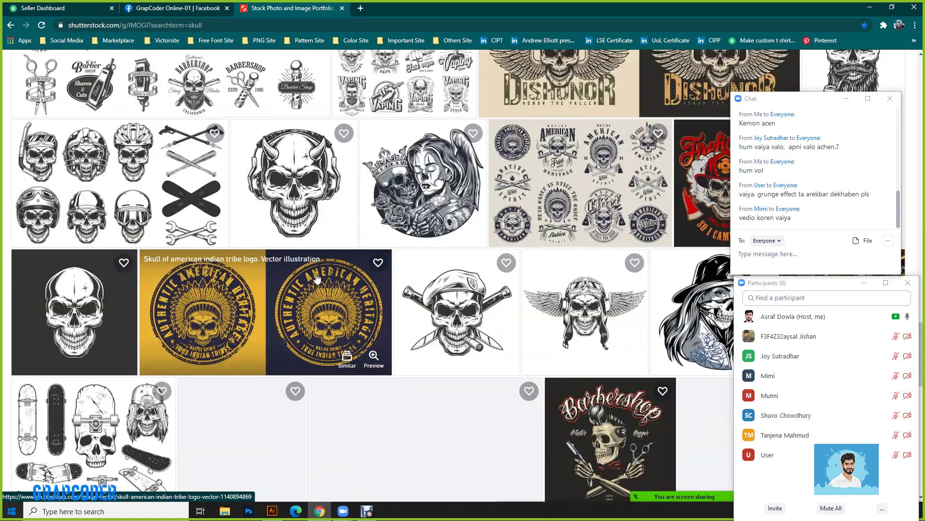
scroll(339, 259, "down", 2)
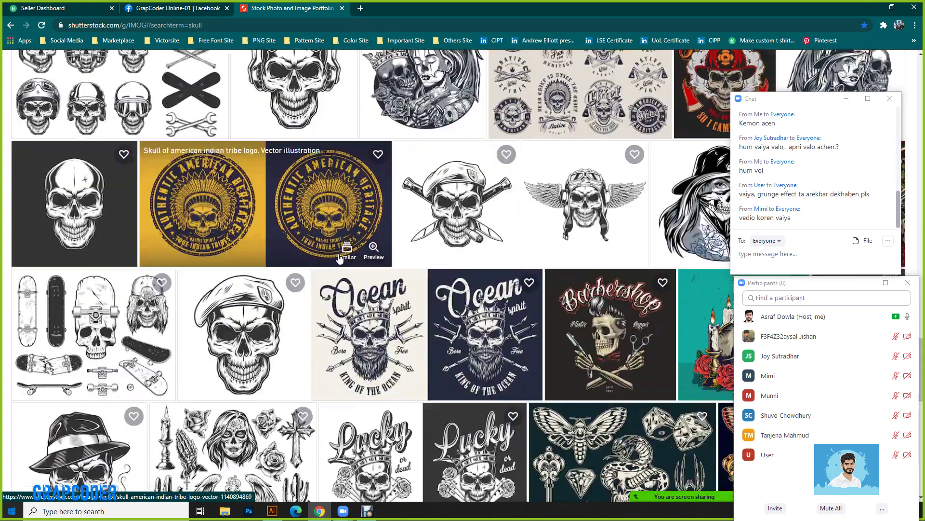
scroll(339, 259, "down", 2)
scroll(223, 140, "up", 3)
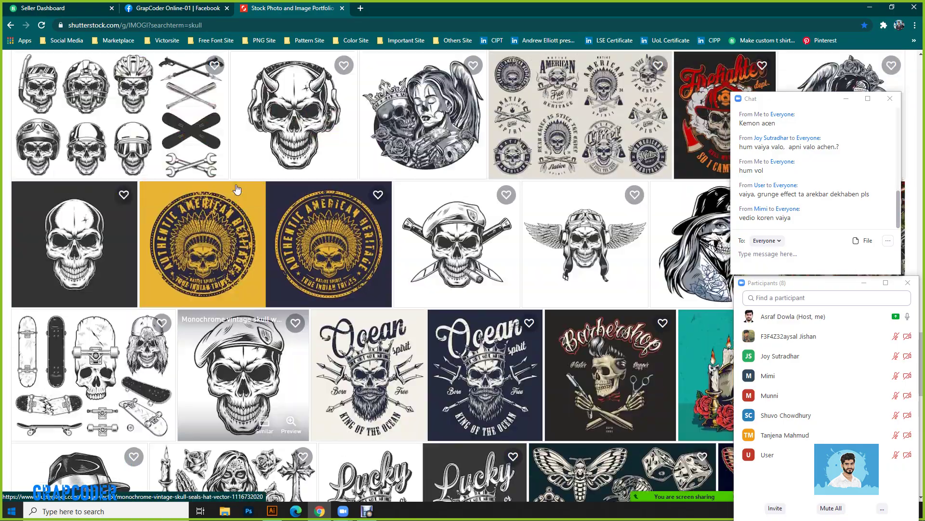
scroll(225, 150, "down", 10)
scroll(228, 164, "up", 8)
scroll(230, 178, "up", 3)
scroll(230, 177, "up", 8)
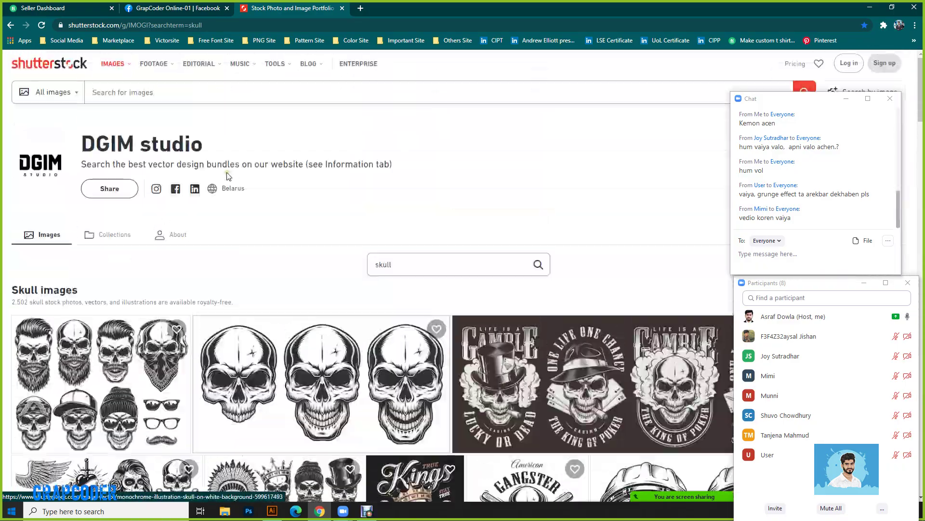
From the Shutterstock home page, run an image search for 'usa army vector'.
left_click(163, 93)
left_click(53, 68)
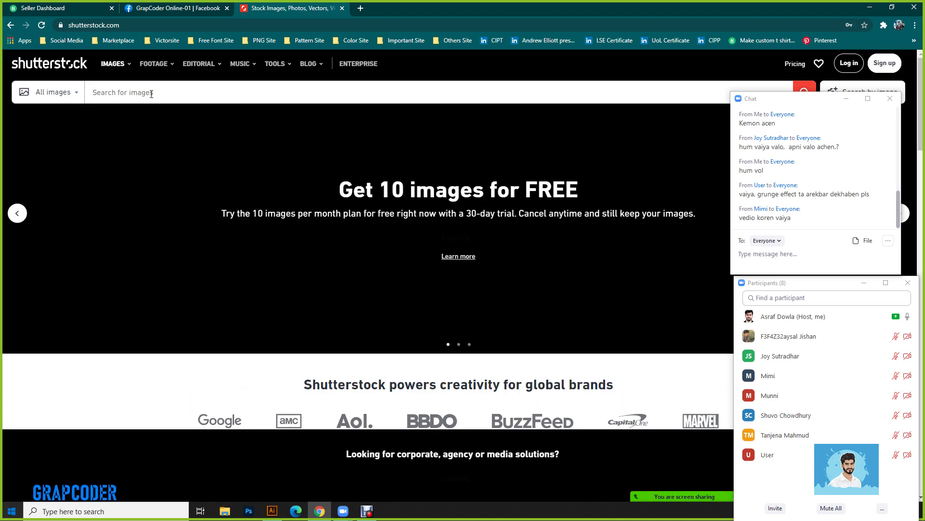
left_click(151, 94)
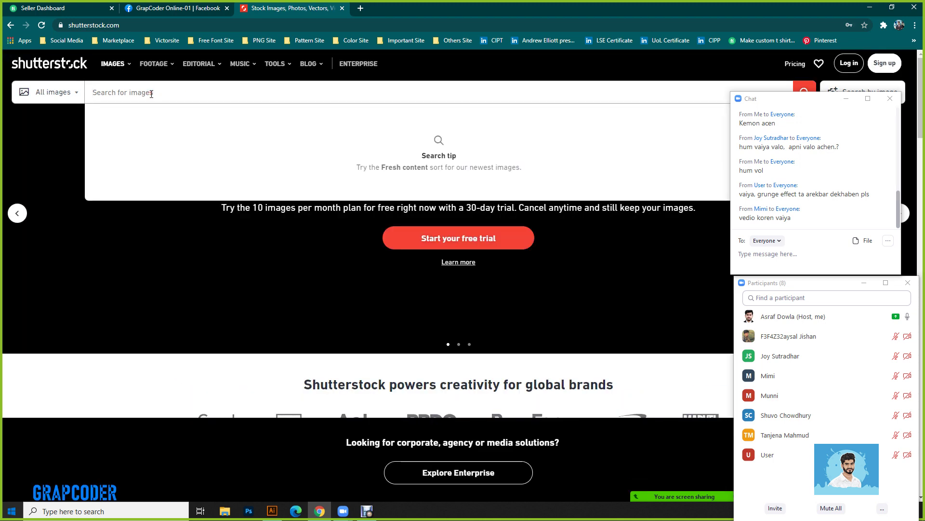
type("usa ar")
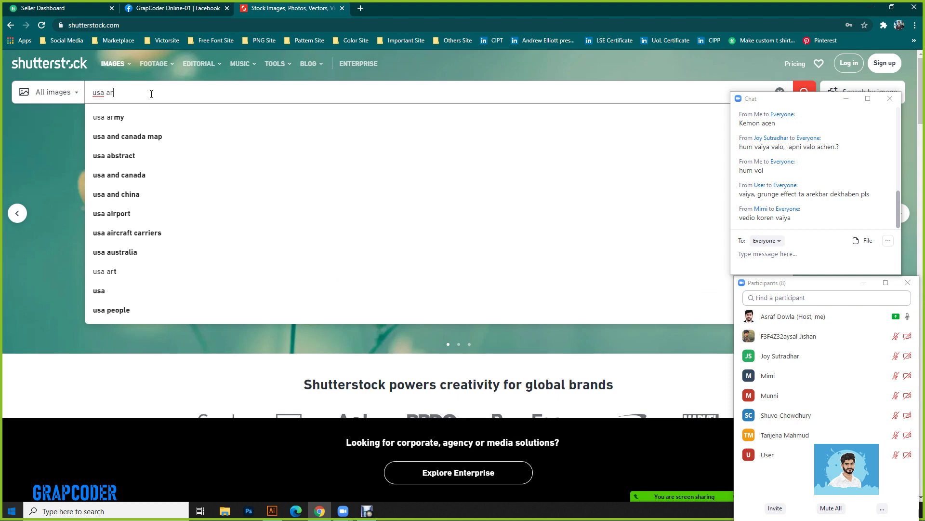
type("my vecy")
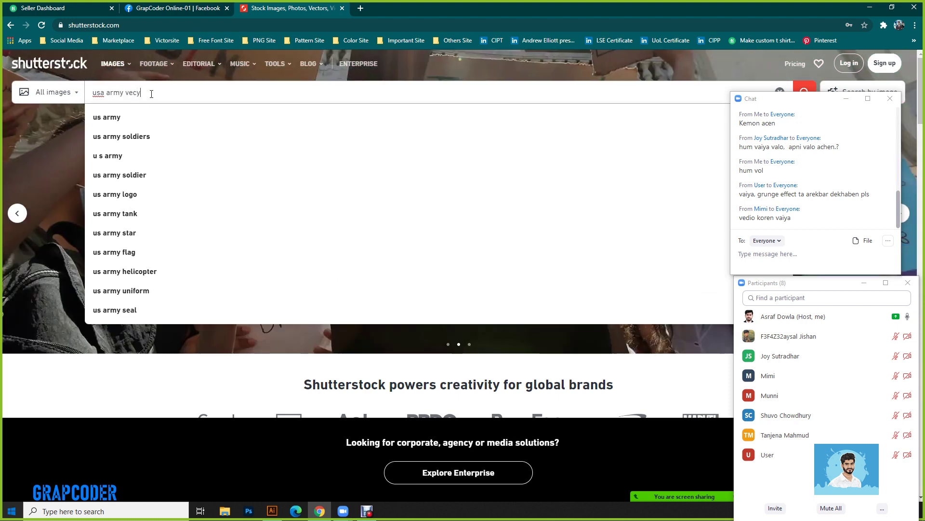
key("BackSpace")
type("tor")
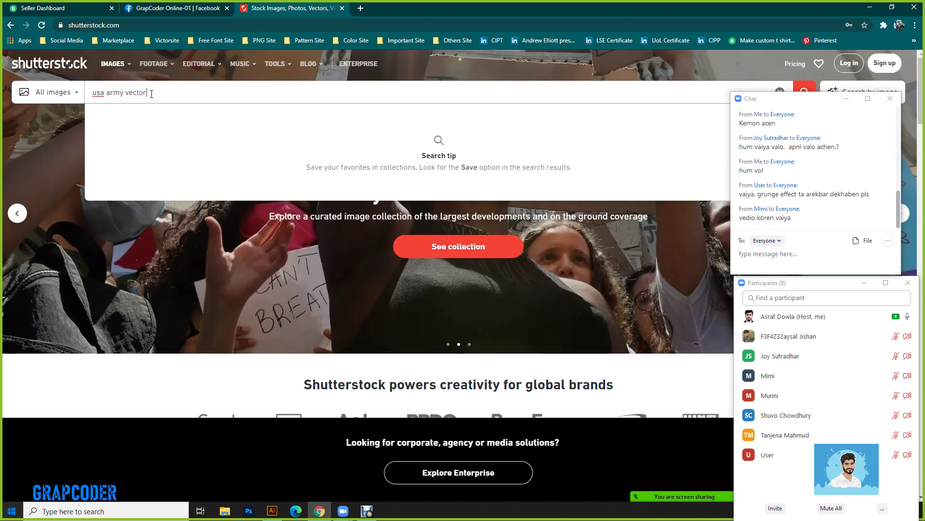
key("Return")
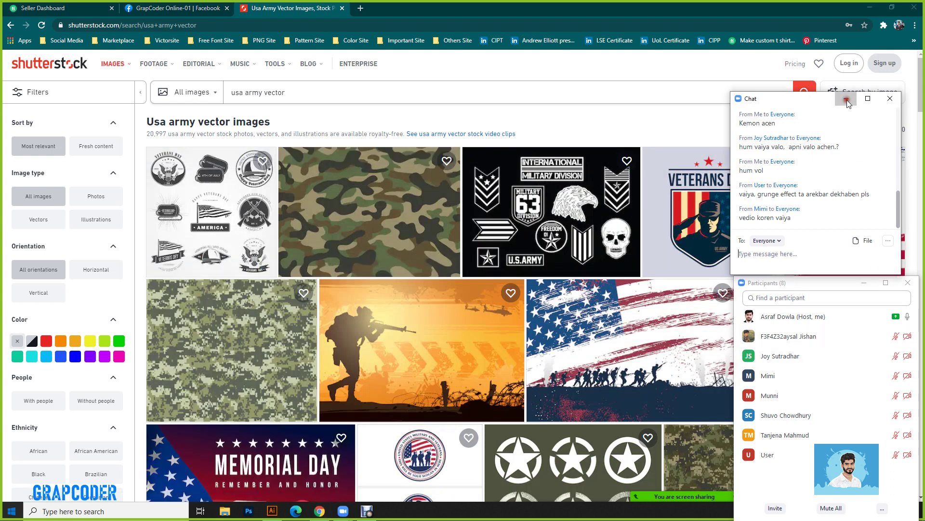
Minimize the meeting chat and participants windows and scroll down the search results.
left_click(846, 99)
left_click(864, 283)
scroll(740, 299, "down", 3)
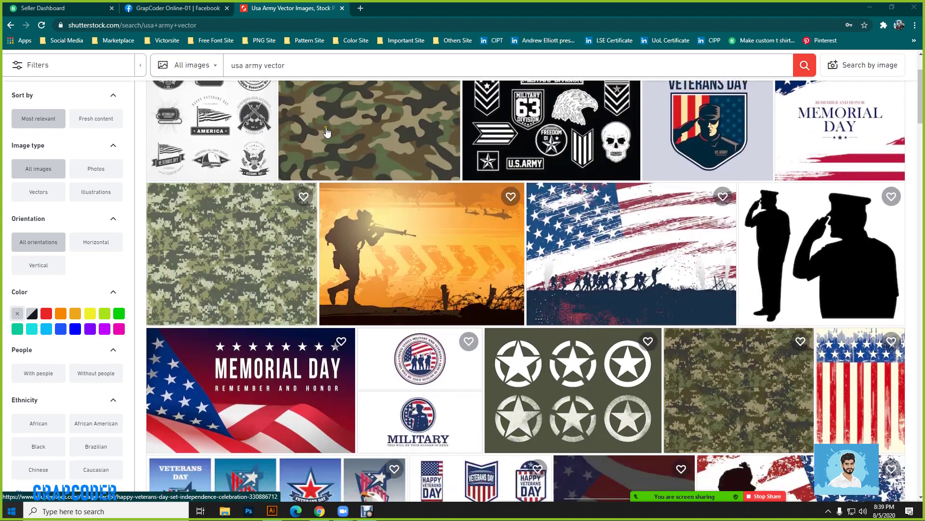
scroll(531, 284, "down", 3)
scroll(348, 264, "down", 5)
scroll(349, 264, "down", 1)
scroll(482, 250, "down", 2)
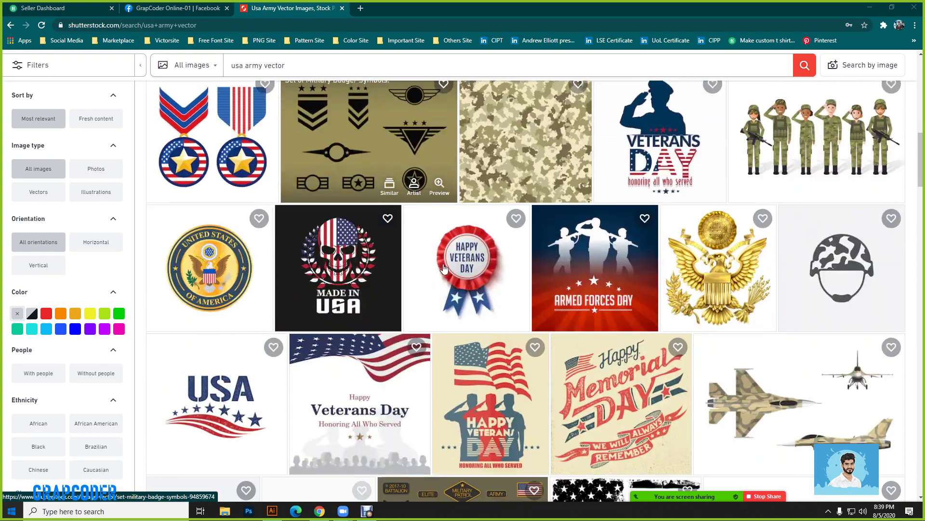
scroll(627, 236, "down", 2)
scroll(725, 245, "down", 3)
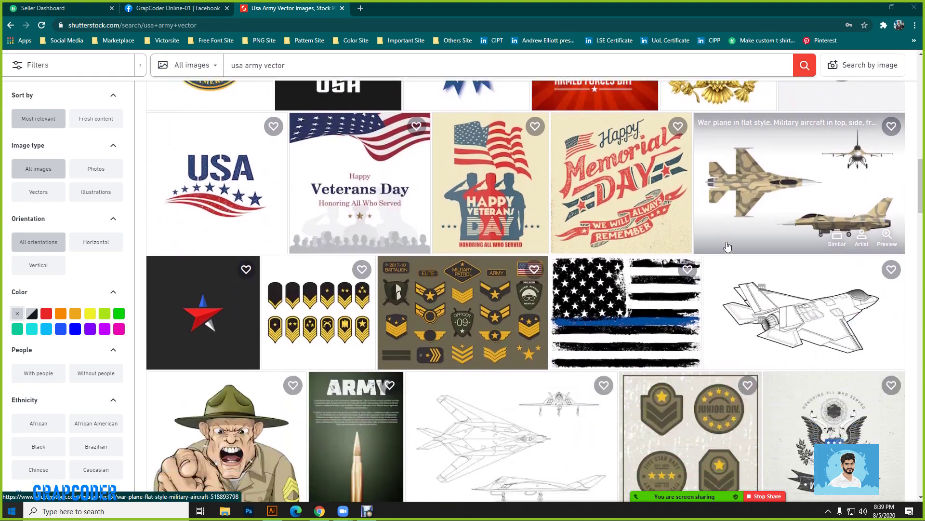
scroll(723, 243, "down", 2)
scroll(728, 247, "down", 2)
scroll(675, 236, "down", 1)
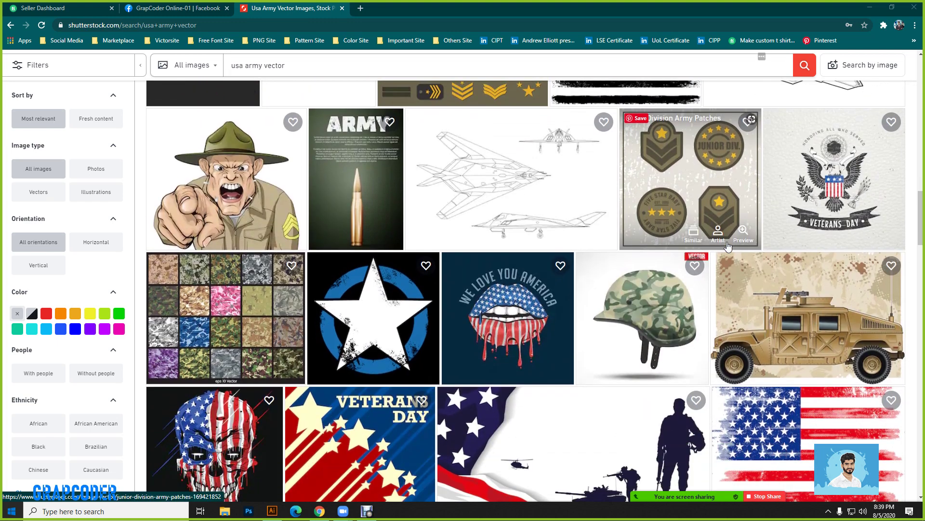
scroll(370, 202, "down", 2)
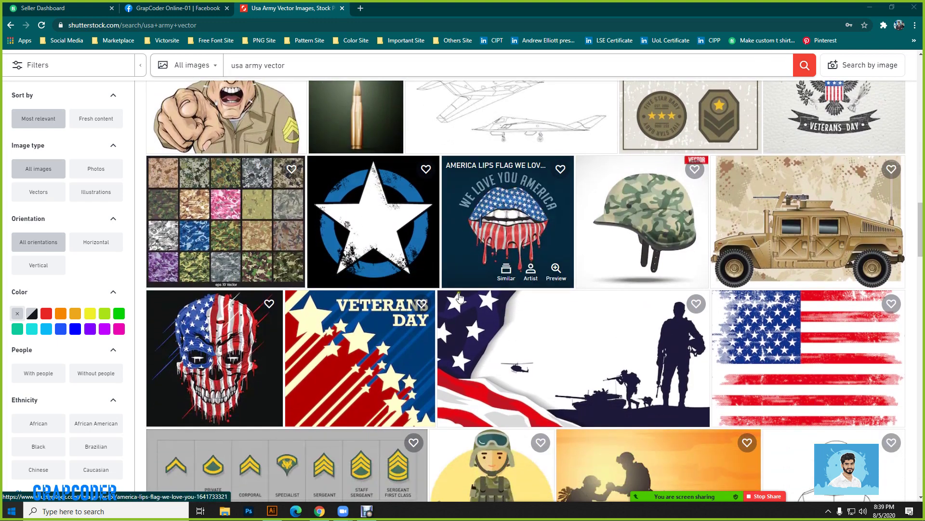
scroll(298, 301, "down", 4)
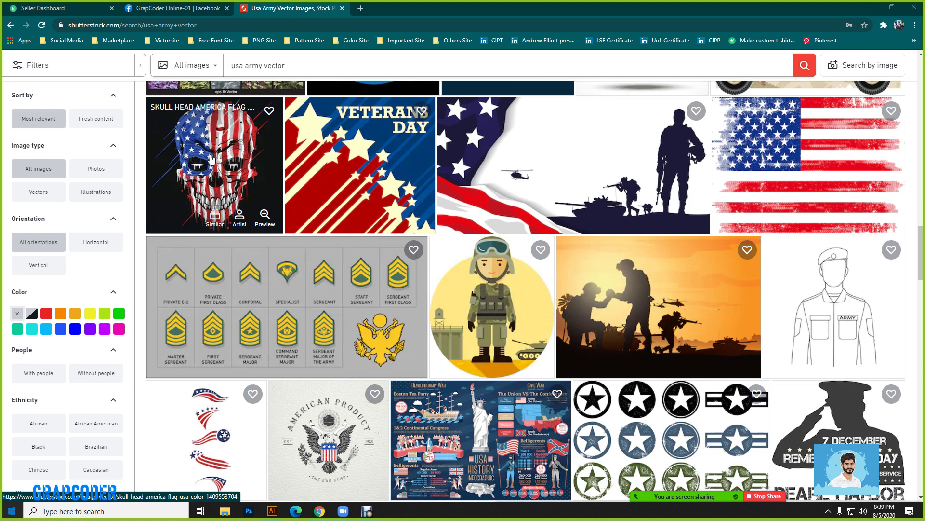
scroll(213, 140, "down", 2)
scroll(215, 135, "up", 3)
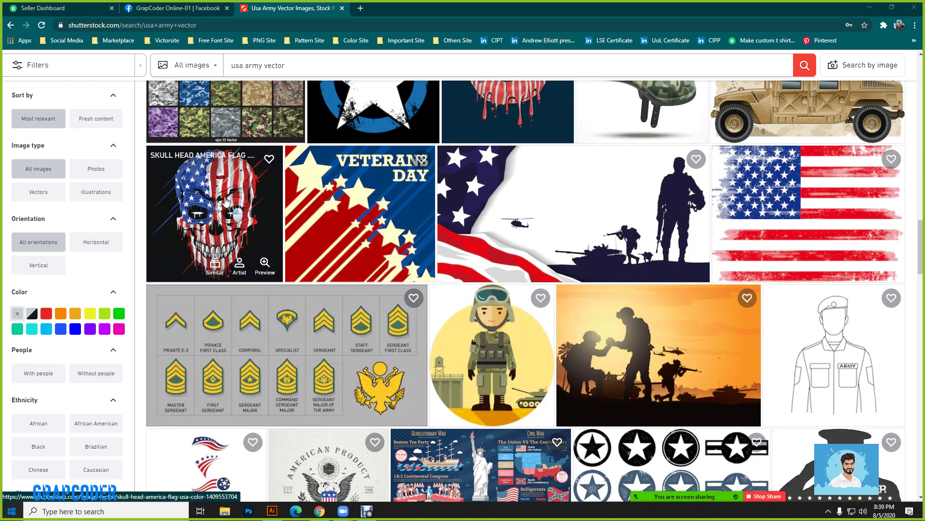
Copy the skull head America flag vector image and bring Illustrator to the front.
left_click(226, 200)
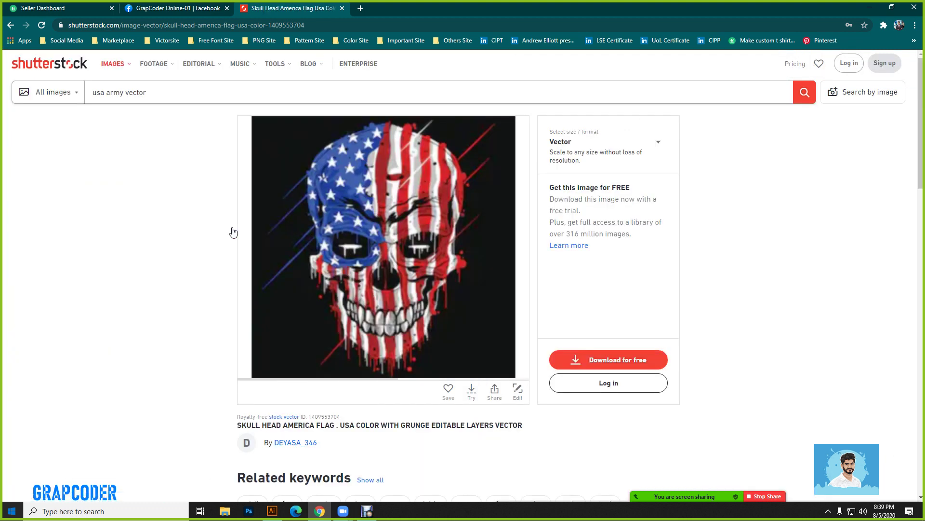
right_click(402, 243)
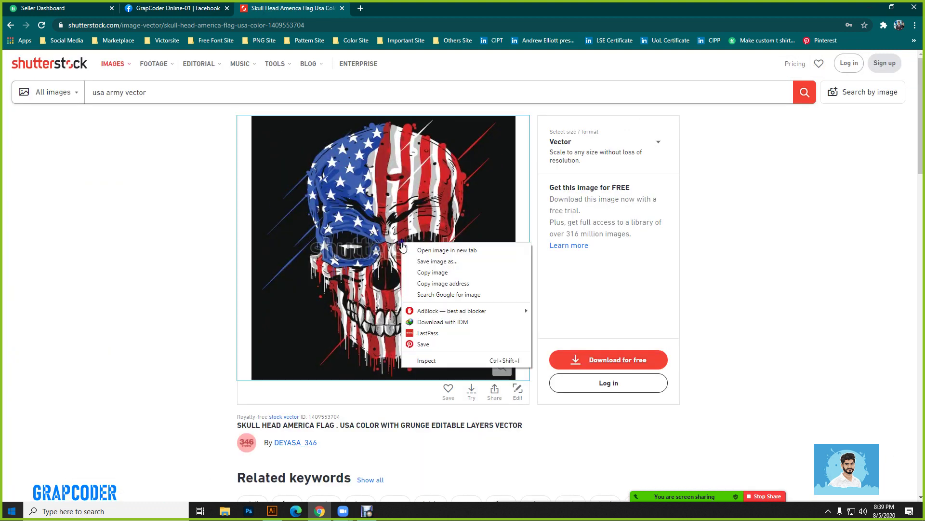
left_click(436, 273)
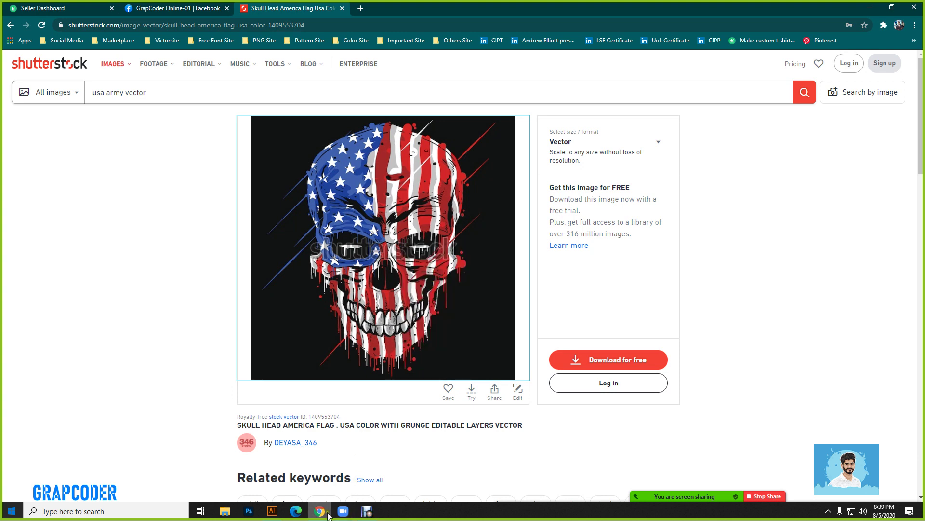
left_click(272, 510)
Paste the skull flag image and position it on the artboard.
key("ctrl+v")
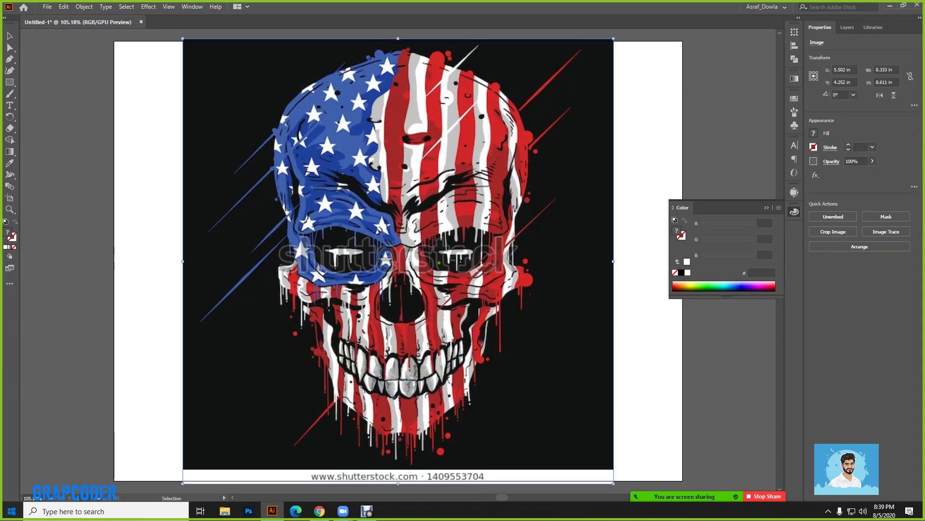
key("ctrl+minus")
left_click_drag(427, 268, 384, 223)
key("ctrl+plus")
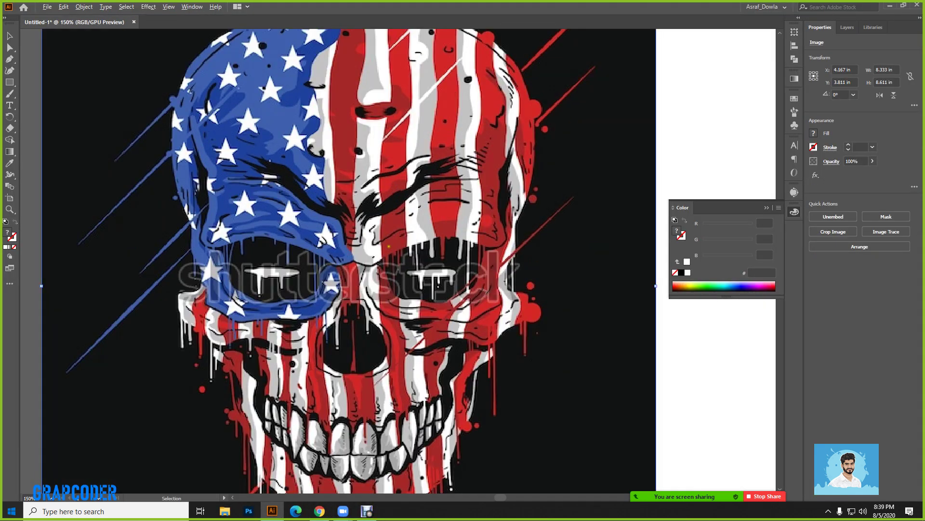
key("ctrl+minus")
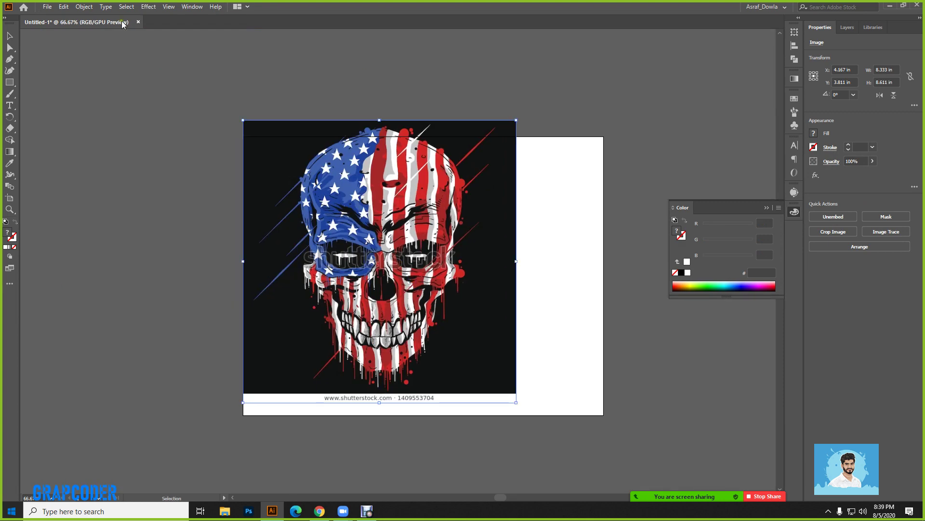
Crop off the skull image's caption strip and scale it to 7.443 × 7.43 in.
left_click(85, 6)
left_click(99, 139)
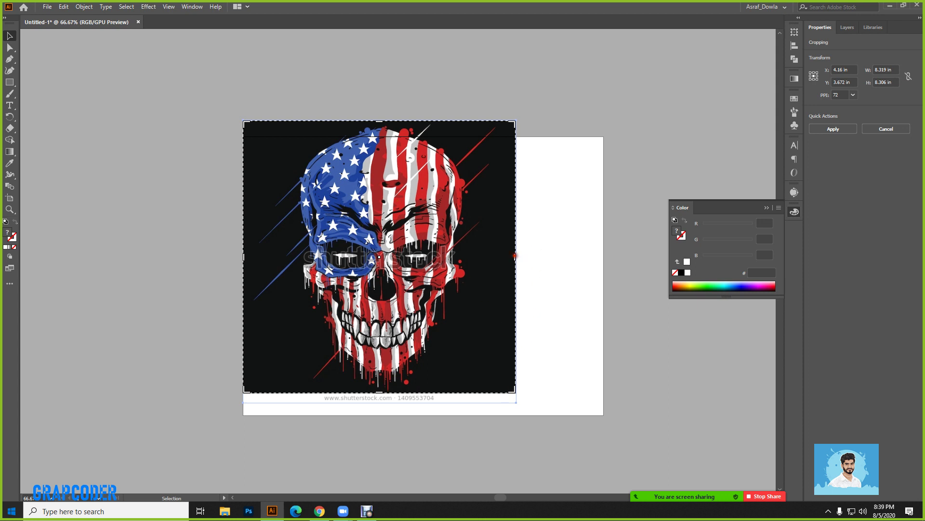
mouse_move(515, 257)
left_mouse_down()
mouse_move(537, 265)
mouse_move(530, 289)
left_mouse_up()
key("Return")
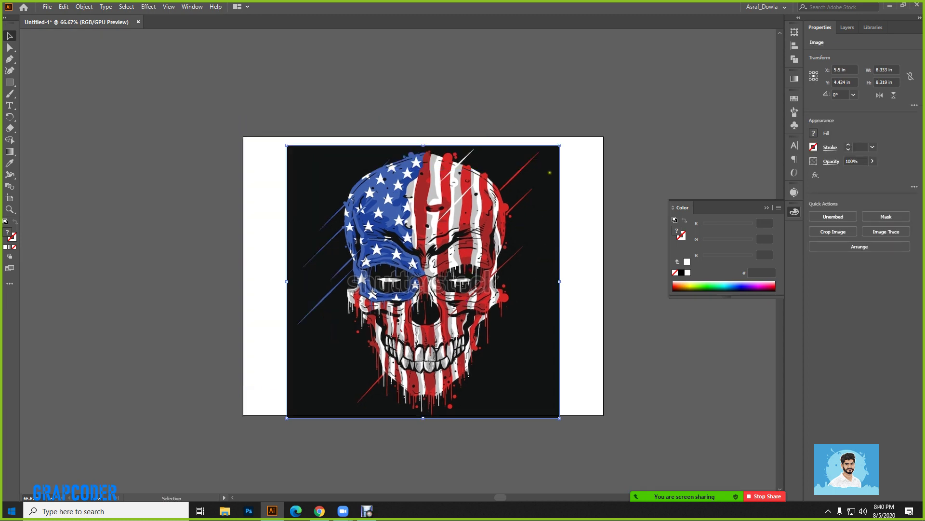
left_click_drag(559, 145, 545, 149)
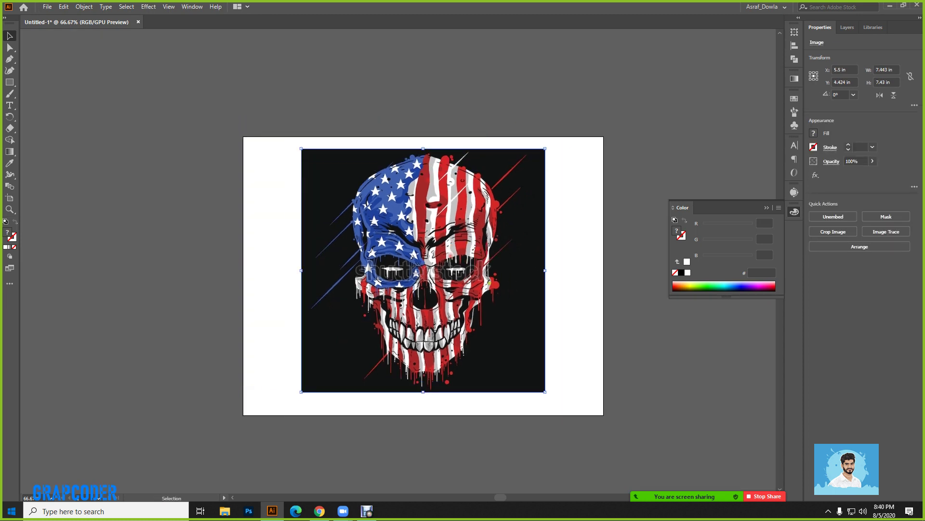
scroll(491, 282, "up", 2)
scroll(491, 282, "down", 1)
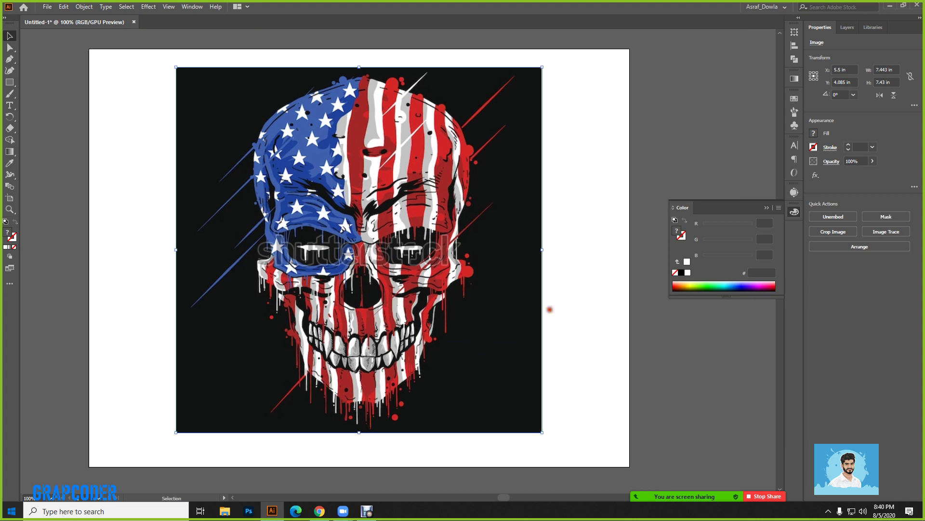
left_click(550, 309)
Drag a spare copy of the skull image off the artboard, then deselect.
scroll(378, 294, "down", 3)
scroll(378, 295, "down", 1)
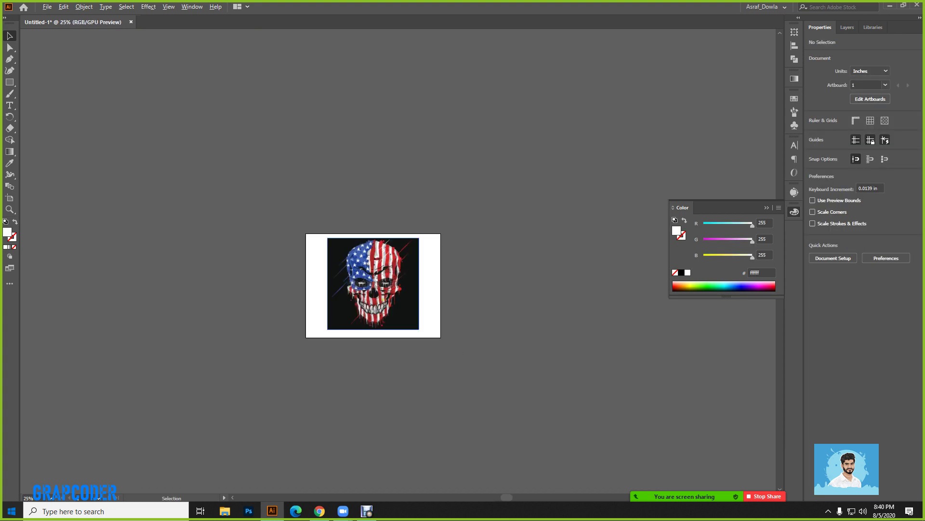
left_click_drag(386, 300, 541, 159)
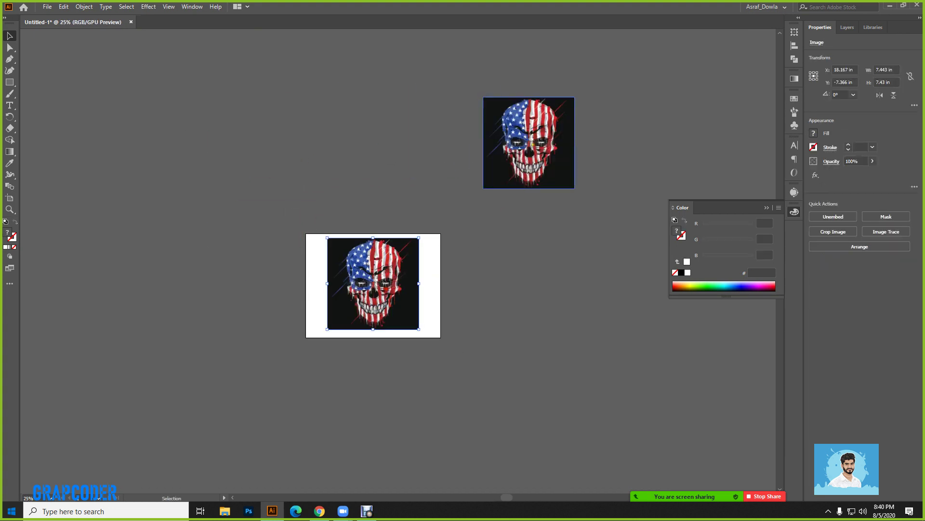
scroll(387, 283, "up", 1)
scroll(387, 284, "up", 2)
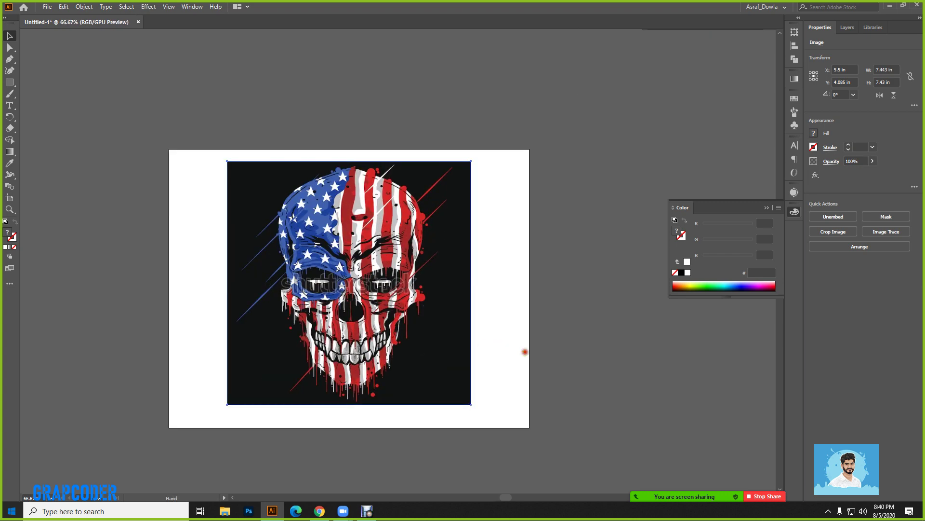
left_click_drag(525, 352, 518, 316)
left_click(549, 323)
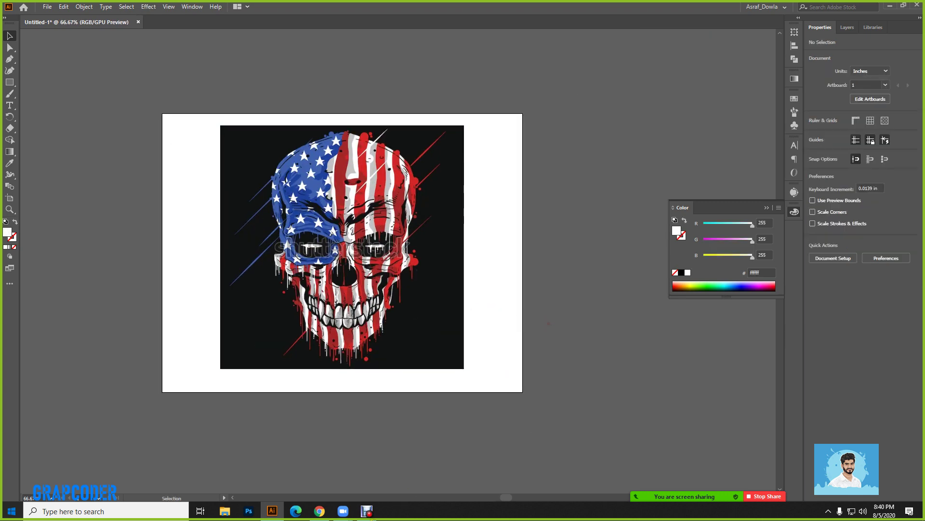
Search Google for 'grunge effect' images in a new browser tab.
left_click(320, 511)
left_click(360, 9)
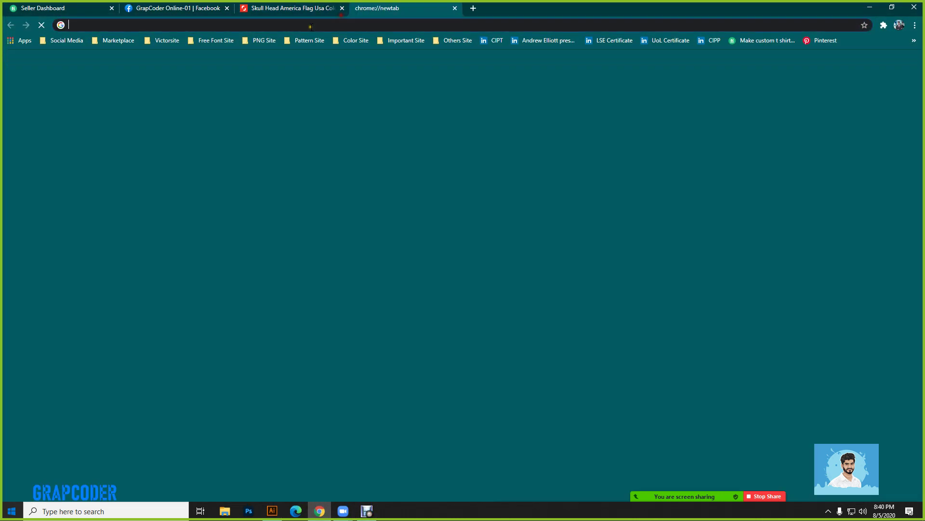
type("gr")
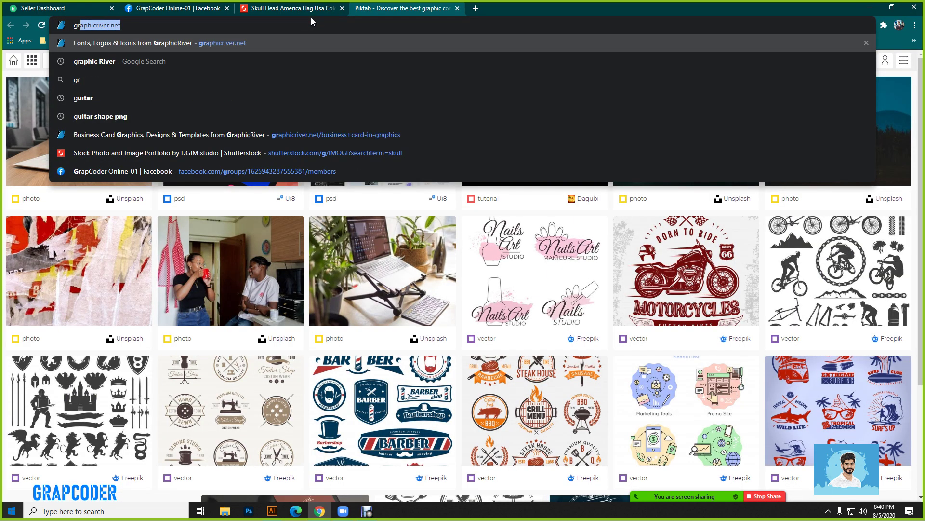
type("unge")
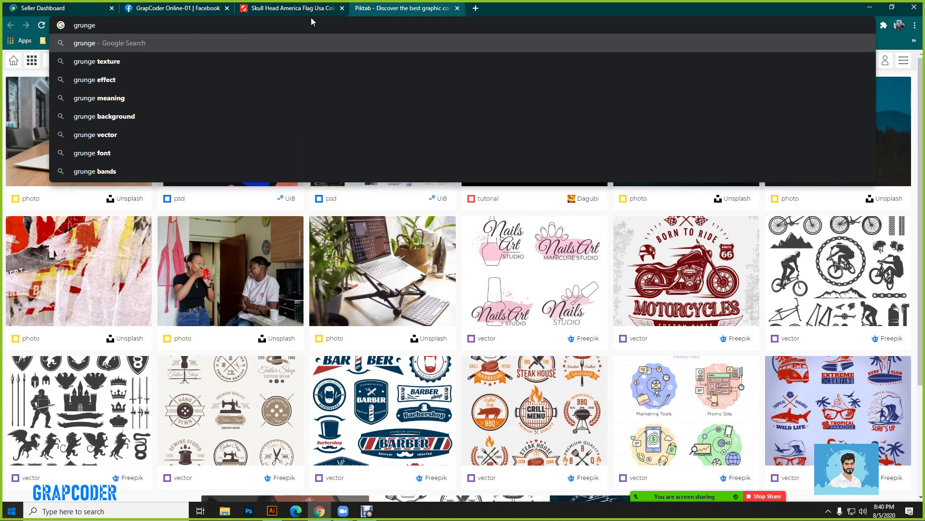
left_click(108, 81)
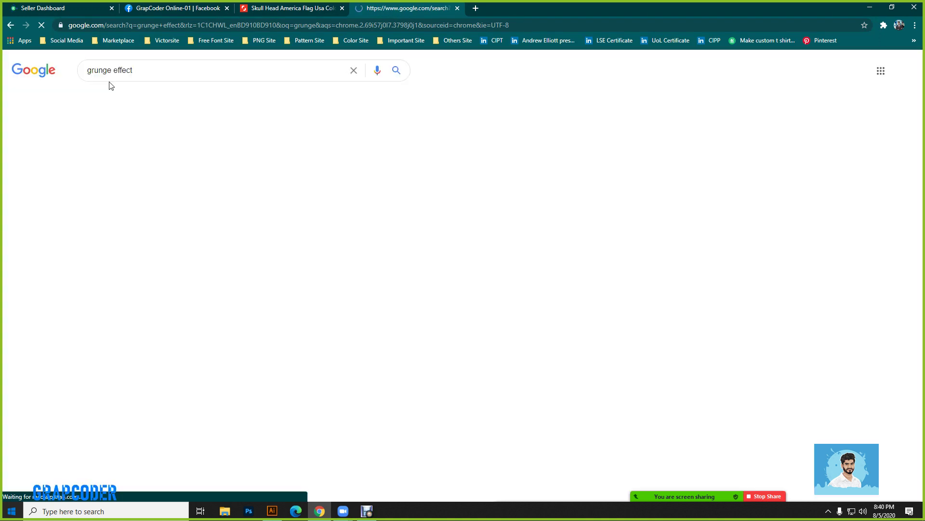
Preview the Freepik grunge image result and open its source page.
left_click(138, 262)
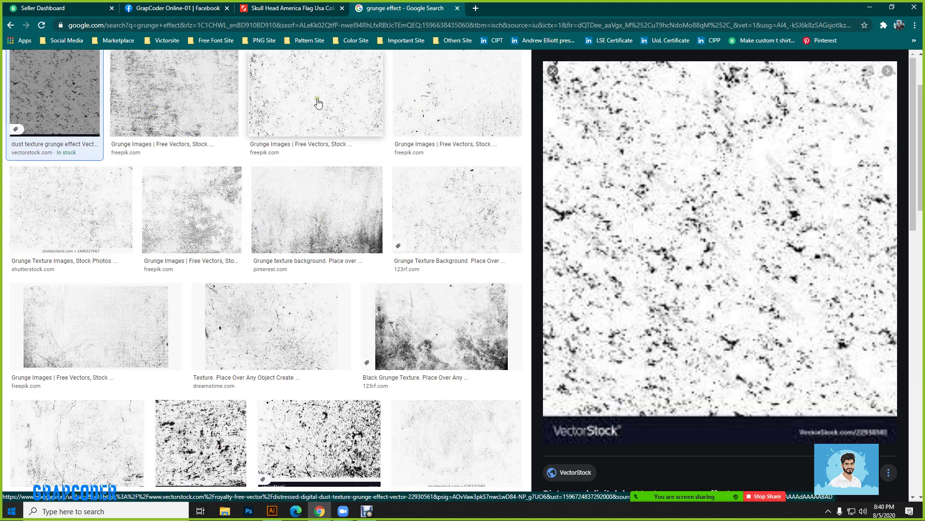
left_click(299, 100)
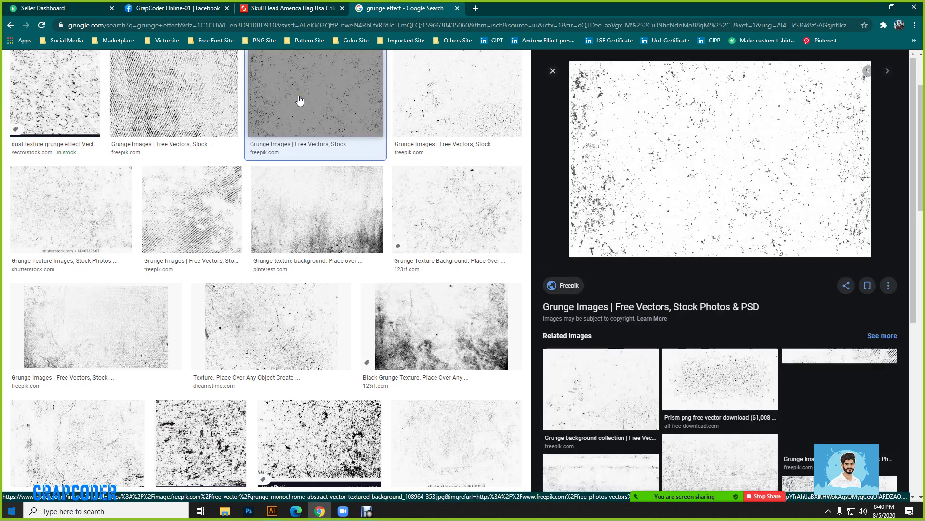
left_click(732, 184)
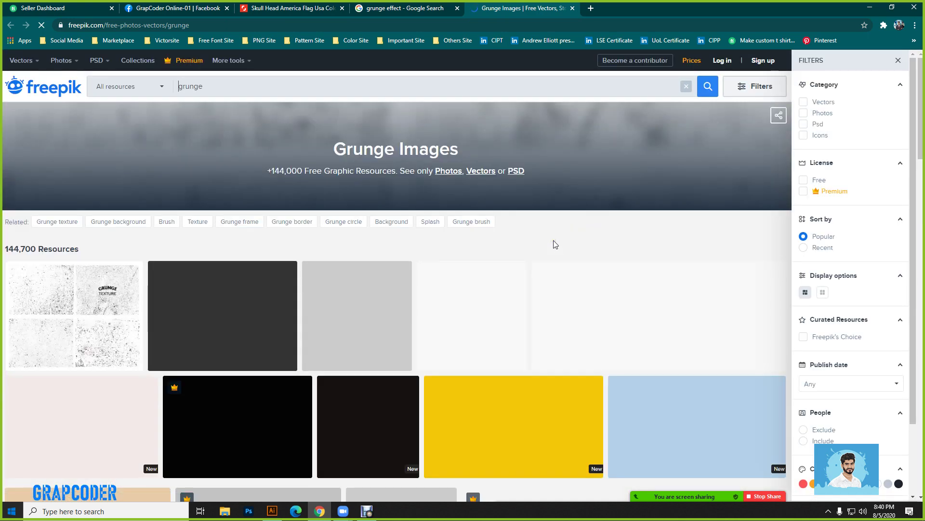
Free-download the Grunge textures collection as the 8.125 MB colecao-texturas-grunge.zip.
left_click(86, 307)
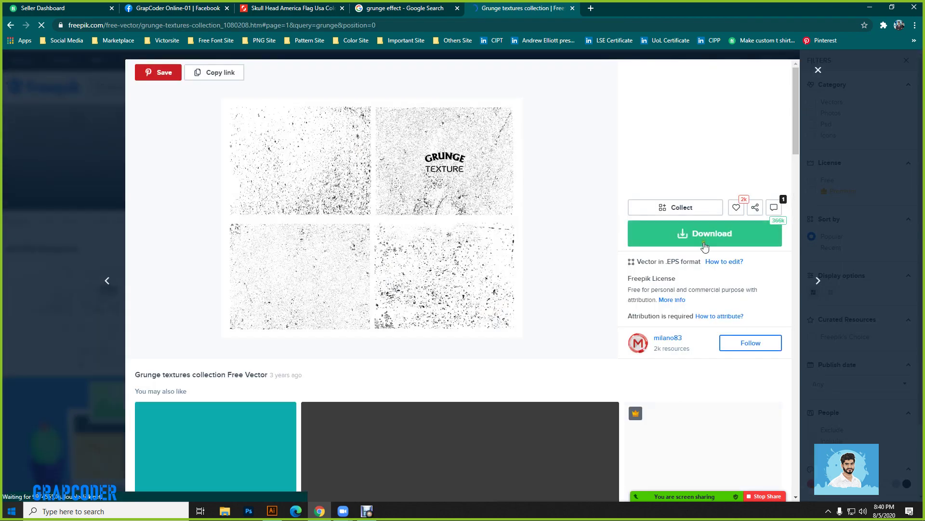
left_click(704, 244)
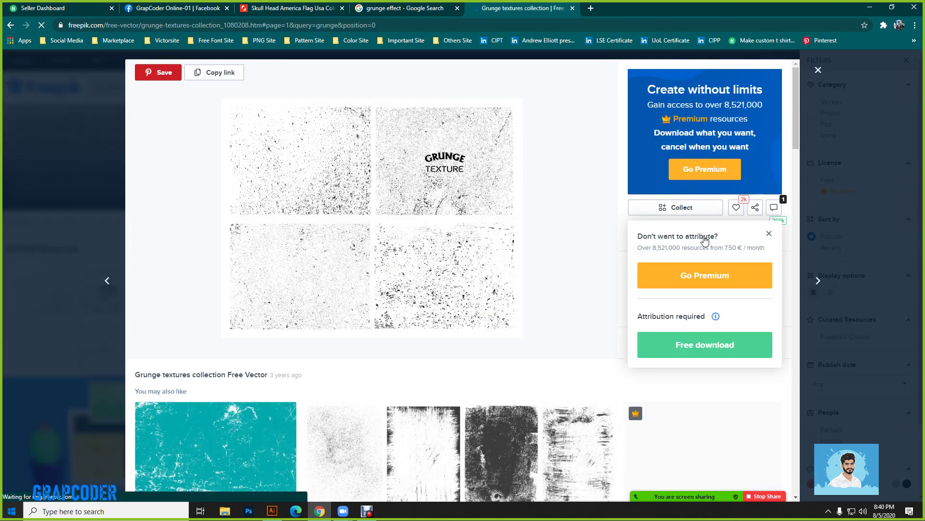
left_click(696, 344)
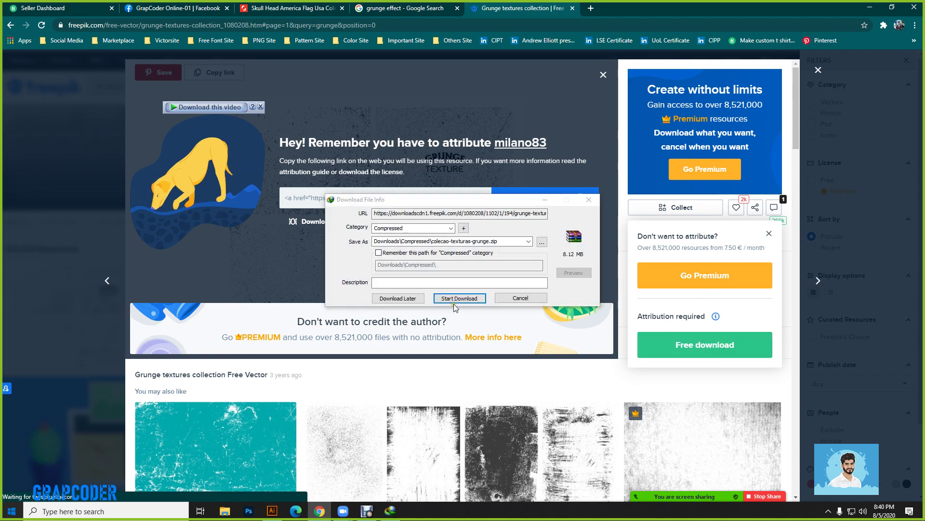
left_click(453, 298)
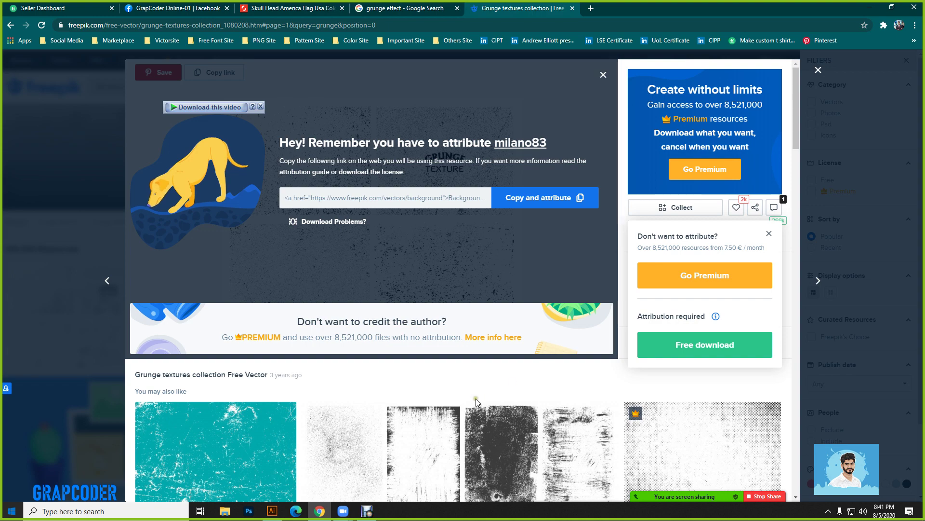
scroll(367, 453, "down", 5)
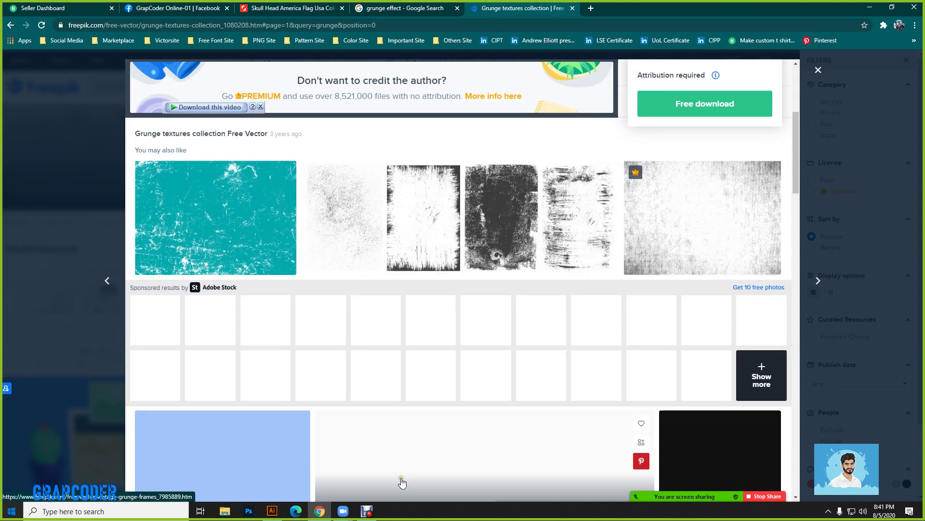
Close the Freepik tab and preview the alamy grunge texture in Google Images.
left_click(573, 8)
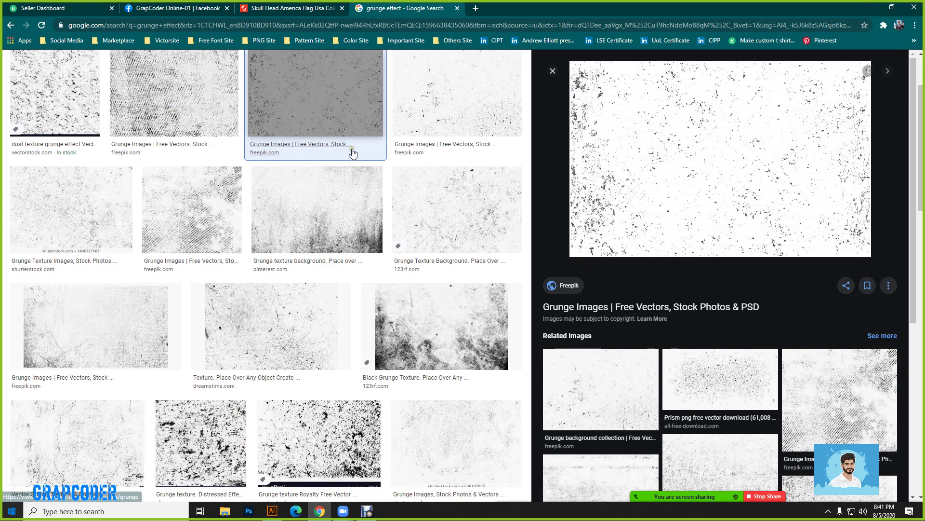
scroll(338, 159, "down", 4)
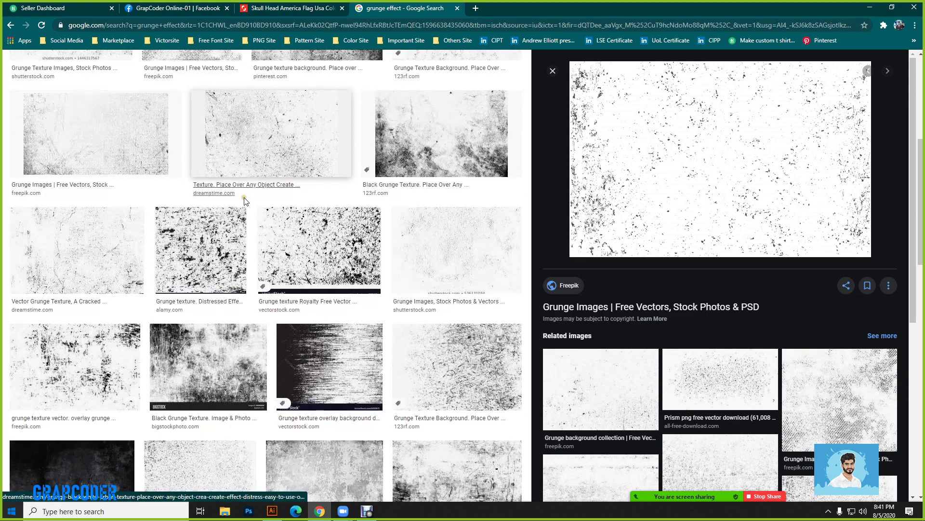
left_click(213, 256)
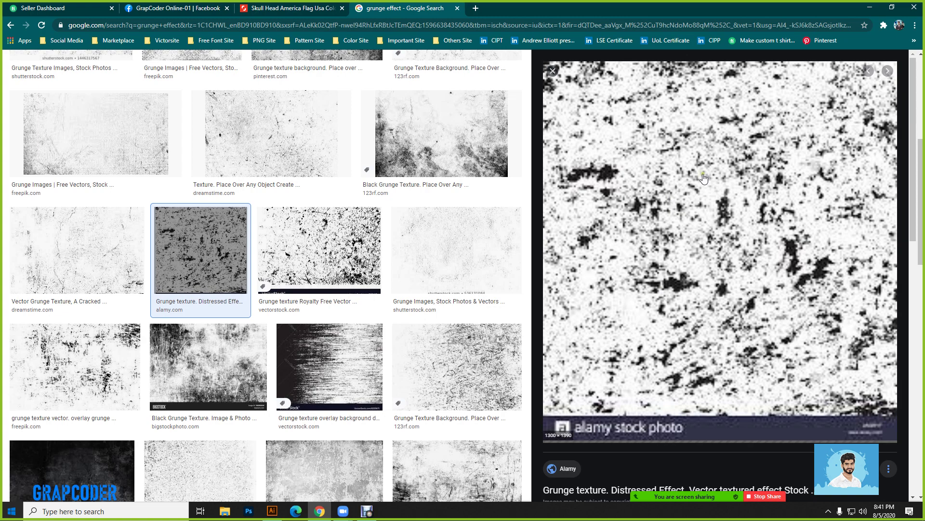
scroll(704, 179, "down", 5)
scroll(711, 186, "up", 2)
scroll(718, 192, "down", 1)
scroll(724, 197, "down", 2)
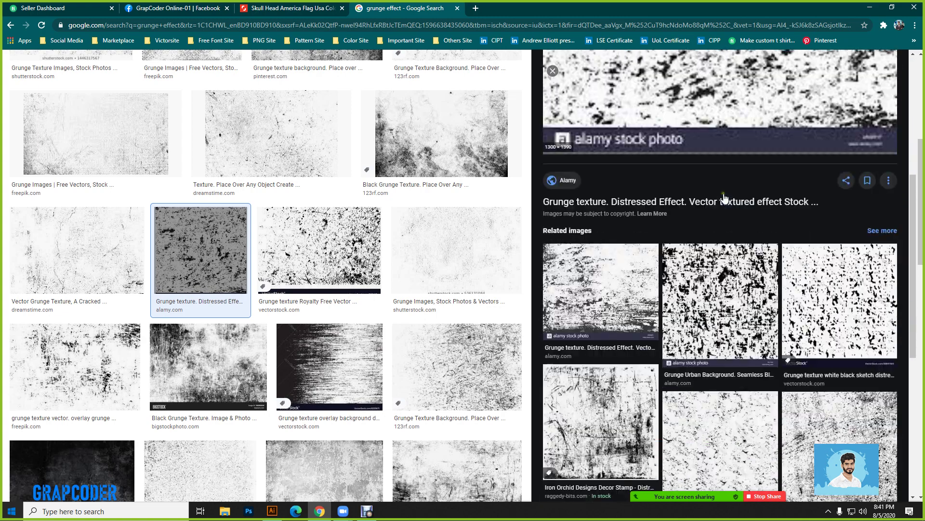
scroll(694, 191, "up", 4)
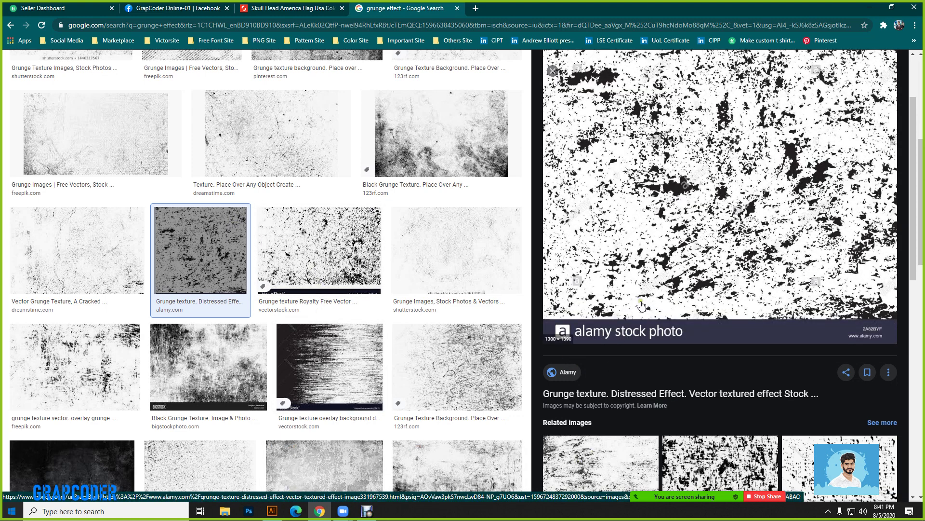
Copy the alamy grunge texture image and return to the Illustrator skull artwork.
right_click(652, 204)
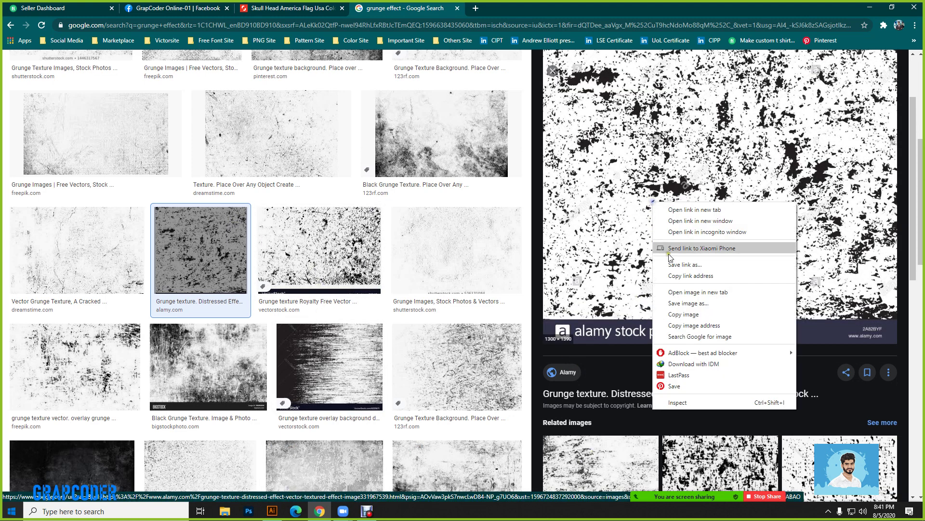
left_click(679, 314)
left_click(272, 510)
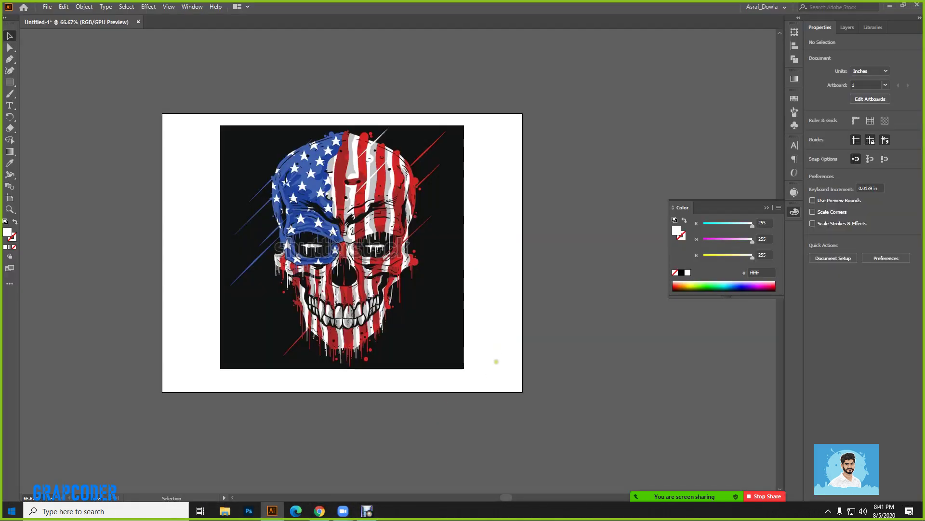
Paste the grunge texture and place it beside the artboard.
scroll(497, 362, "down", 1)
key("ctrl+v")
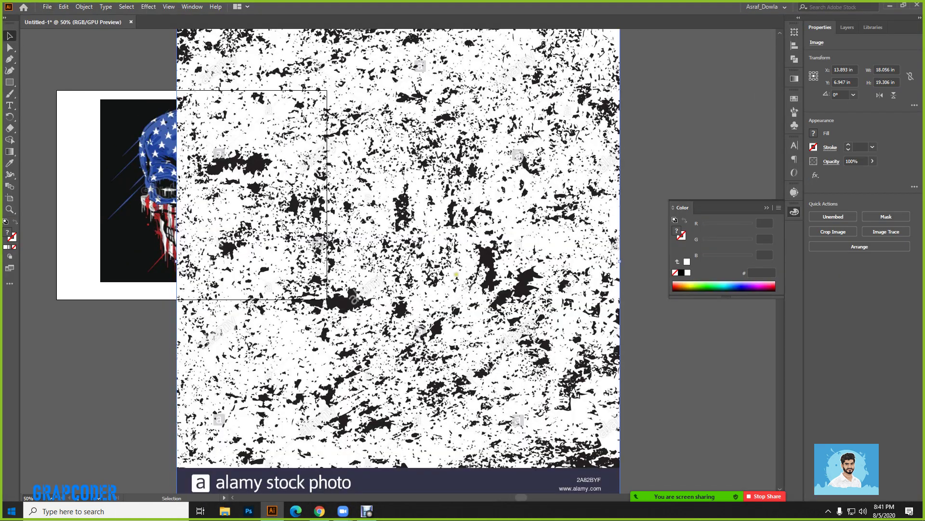
scroll(460, 278, "down", 1)
left_click_drag(465, 317, 501, 317)
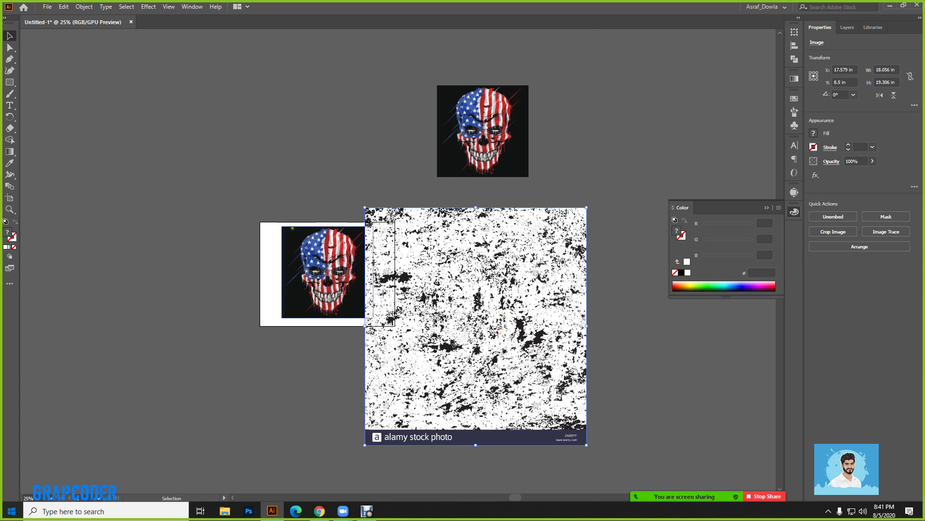
Crop the alamy caption banner off the bottom of the texture.
left_click(83, 9)
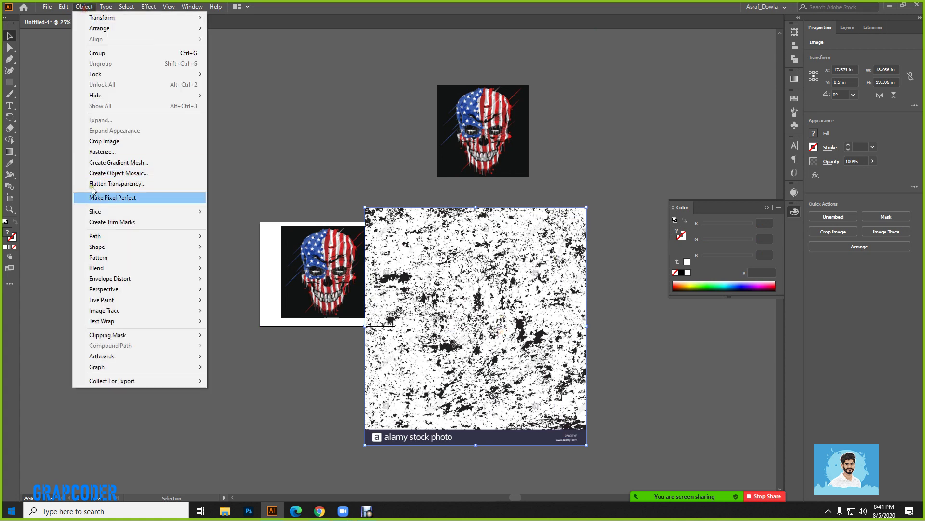
left_click(106, 142)
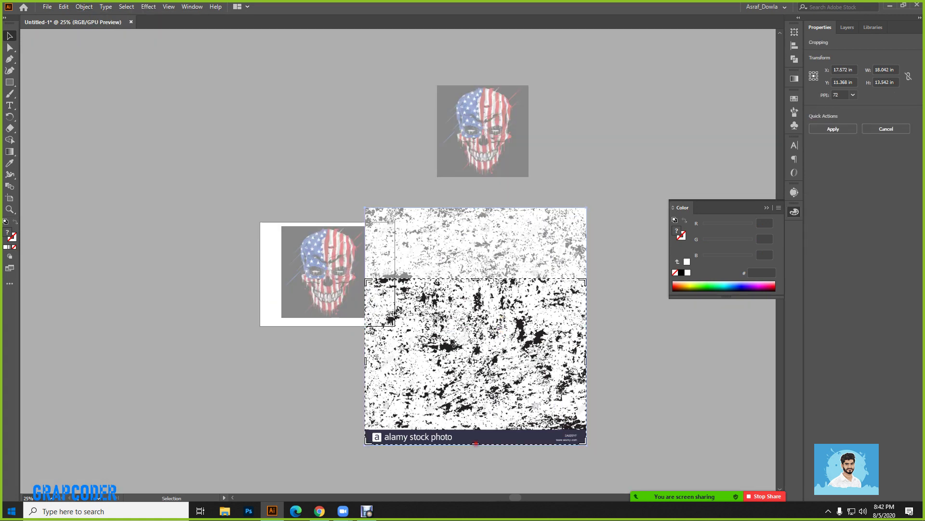
left_click_drag(476, 442, 476, 428)
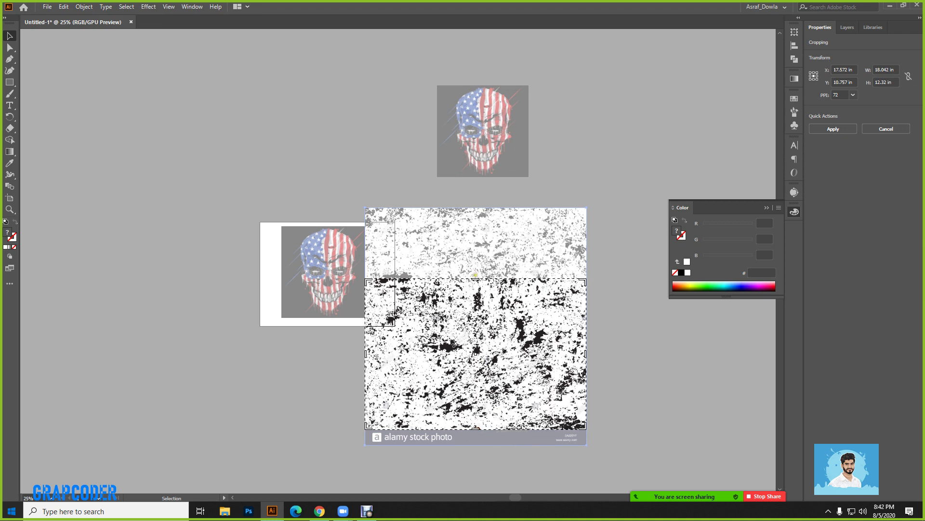
left_click_drag(474, 279, 475, 211)
key("Return")
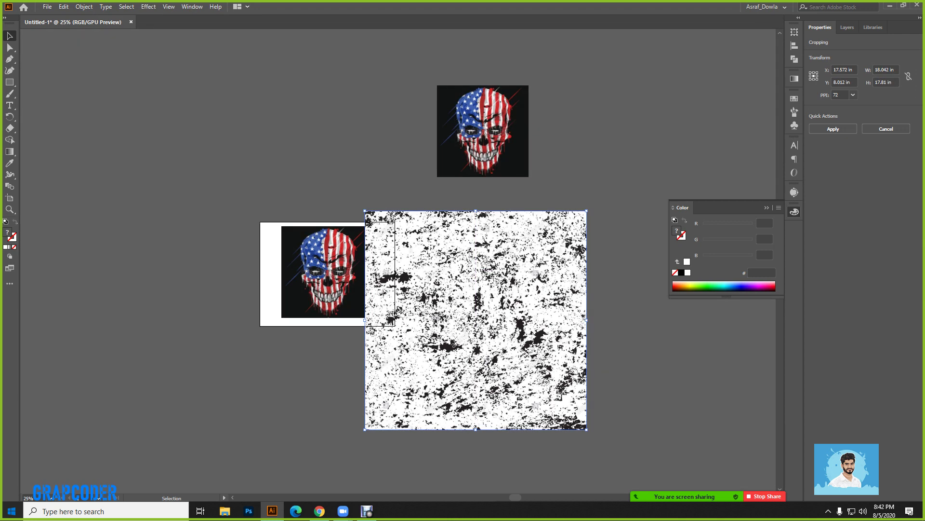
left_click(9, 37)
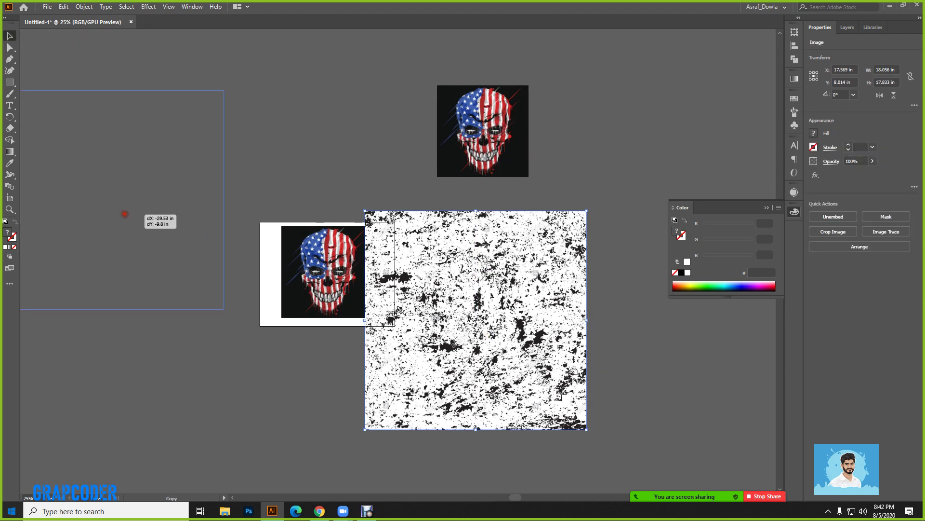
Duplicate the texture and scale the copy to about 6.23 × 6.154 in.
left_click_drag(488, 334, 143, 212)
key("ctrl+plus")
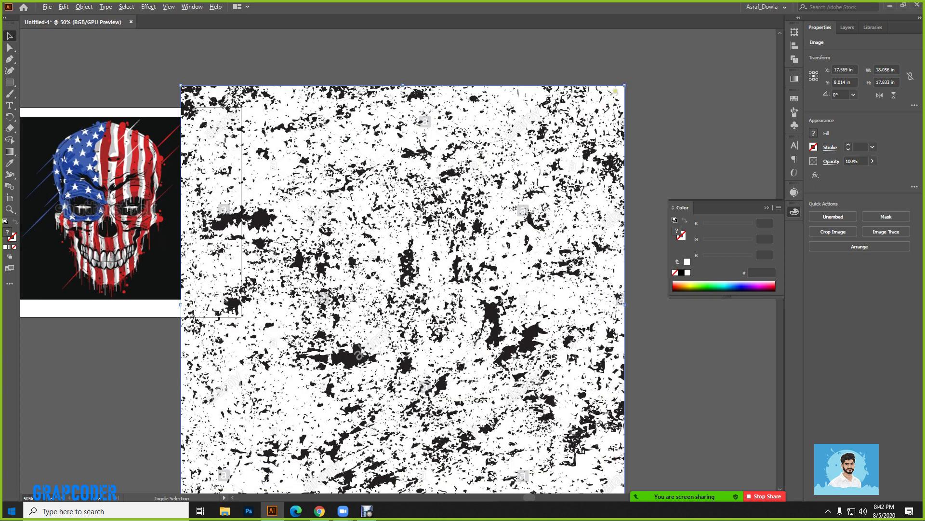
left_click_drag(624, 85, 479, 223)
scroll(444, 292, "up", 2)
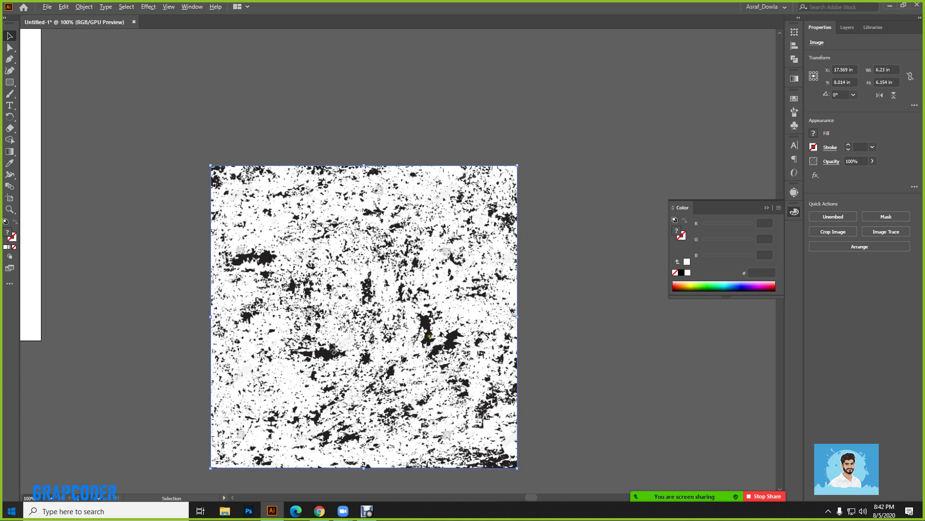
left_click_drag(422, 336, 394, 253)
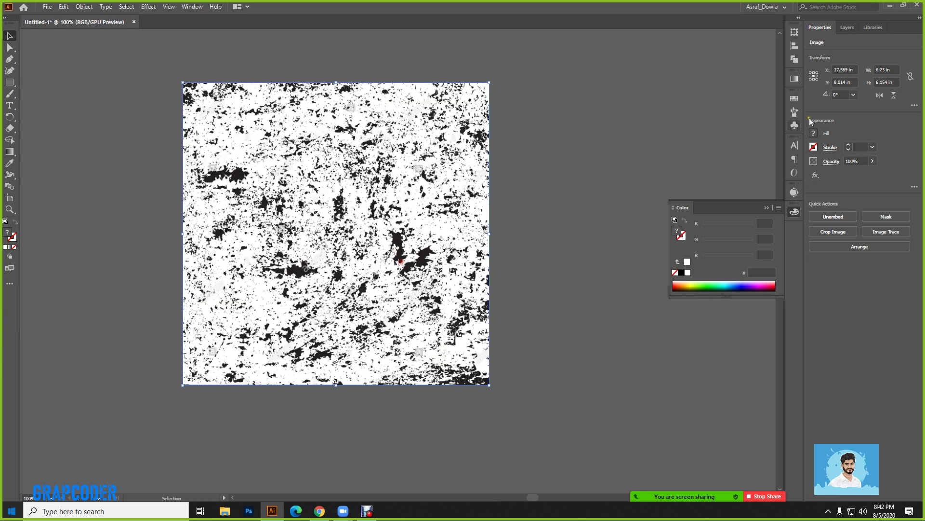
Image-trace the texture in Black and White with Ignore White, noise 1 px, corners 100%.
left_click(795, 196)
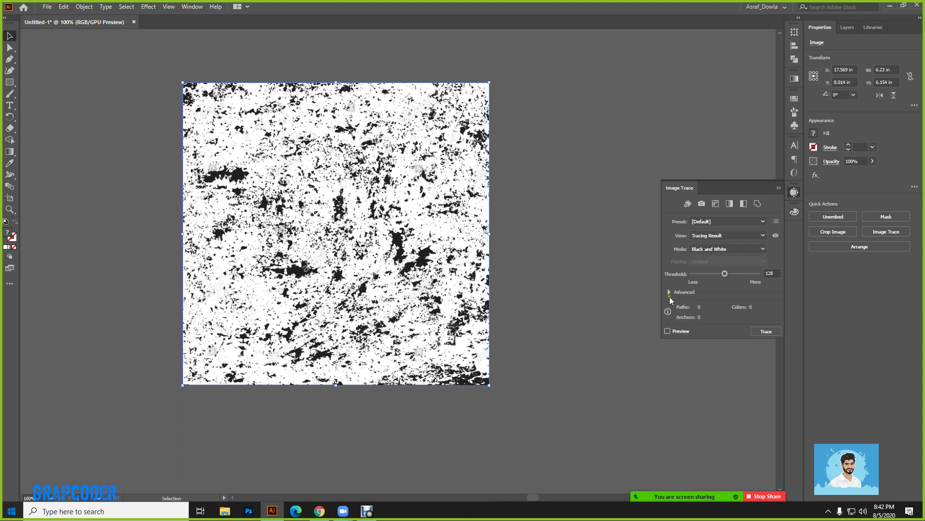
left_click(669, 292)
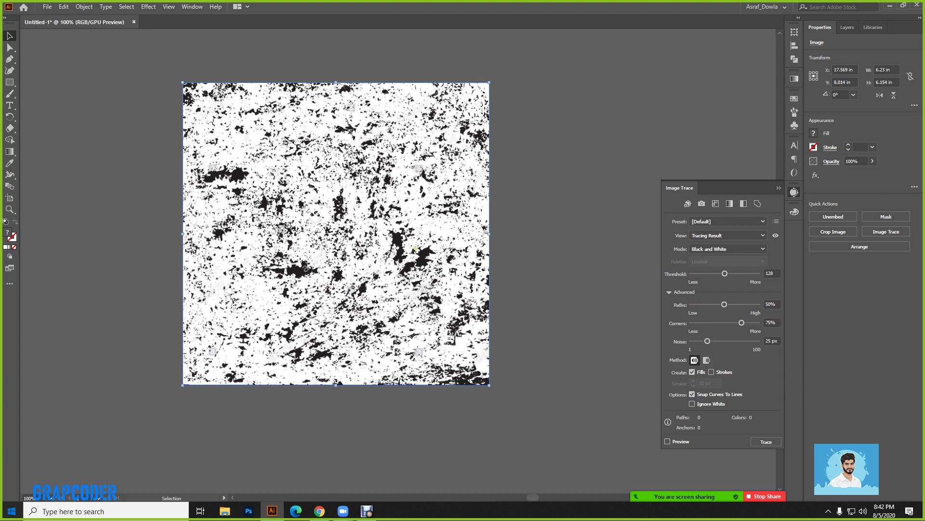
left_click(692, 404)
left_click(668, 442)
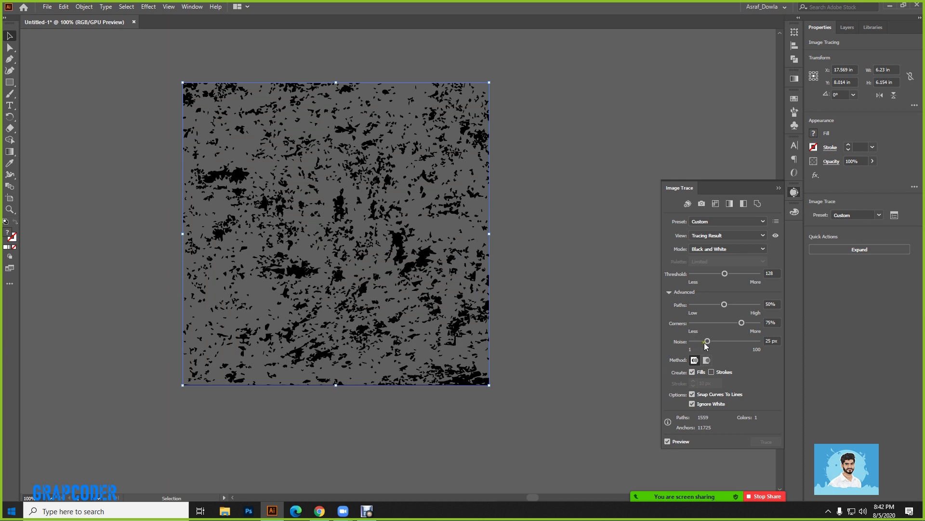
left_click_drag(706, 341, 671, 342)
left_click(741, 322)
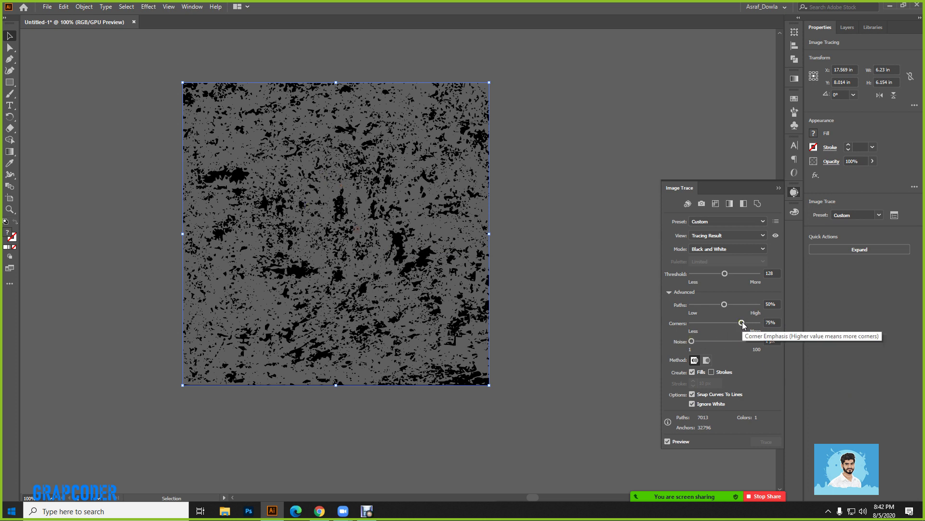
left_click_drag(741, 322, 759, 324)
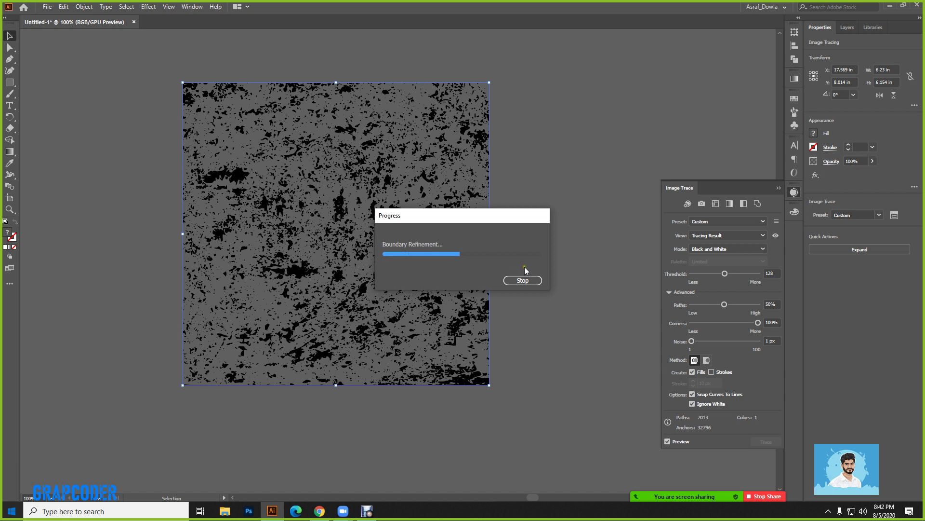
Expand the traced texture into vector paths and ungroup the shapes.
left_click(779, 189)
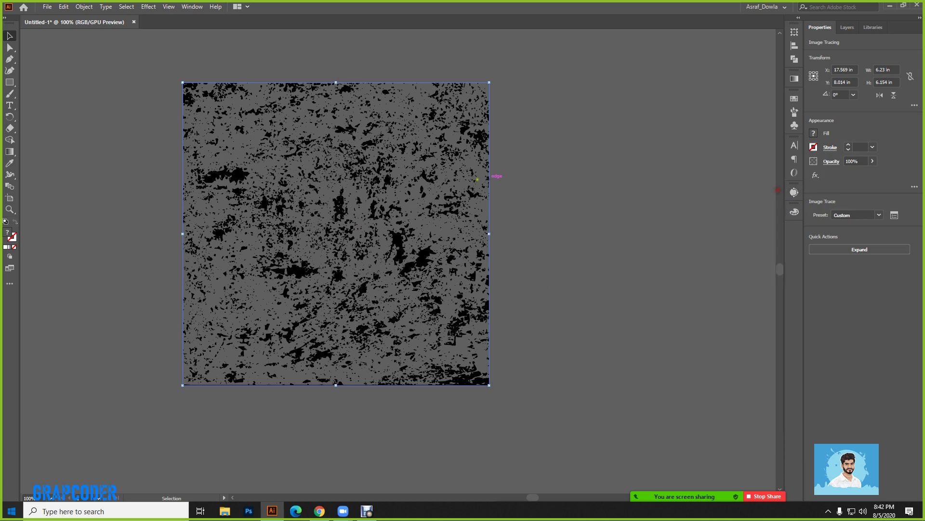
scroll(404, 265, "up", 10)
scroll(404, 264, "down", 8)
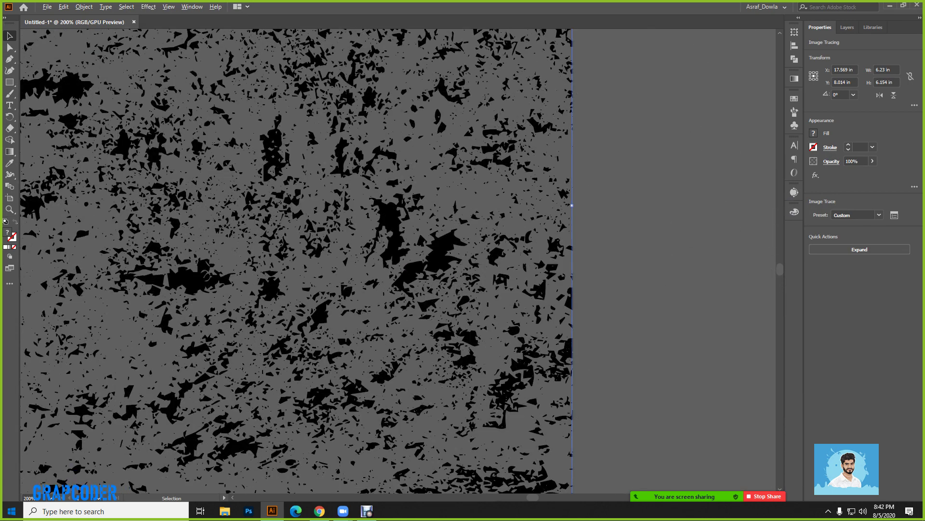
scroll(404, 265, "down", 3)
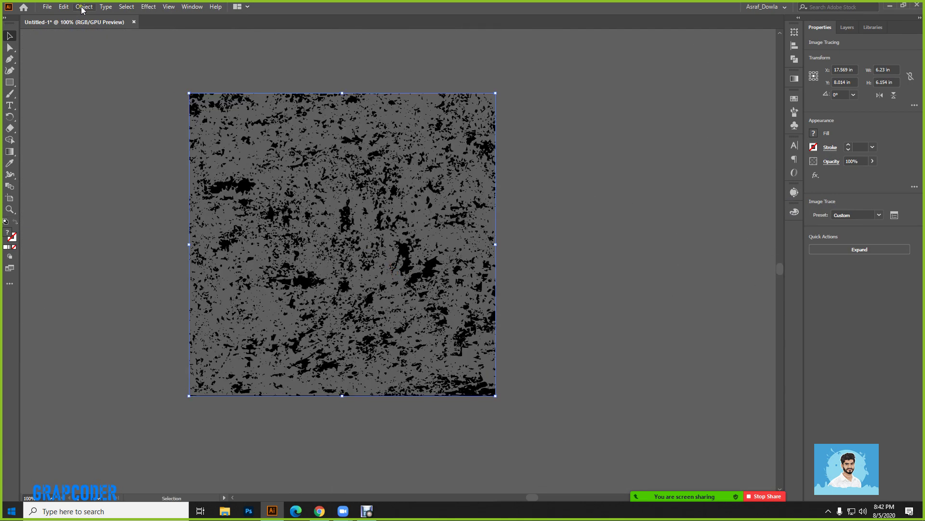
left_click(82, 7)
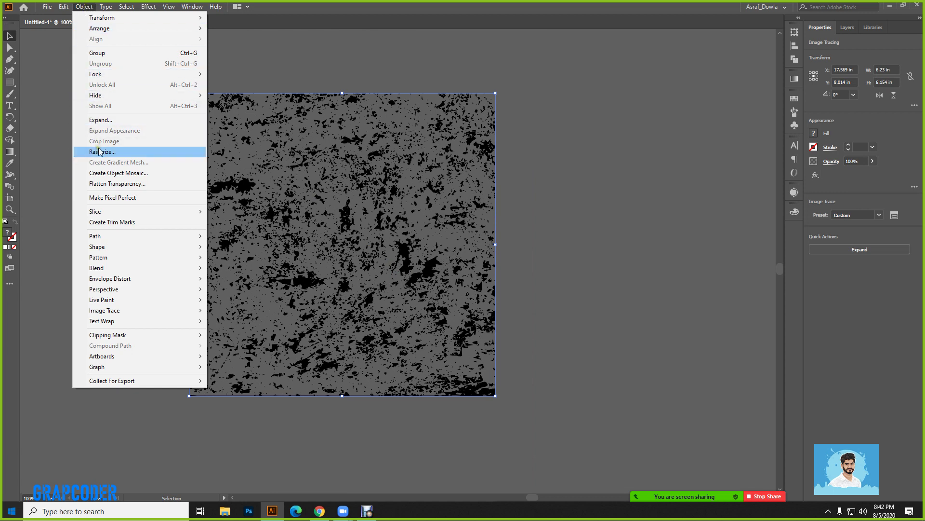
left_click(99, 120)
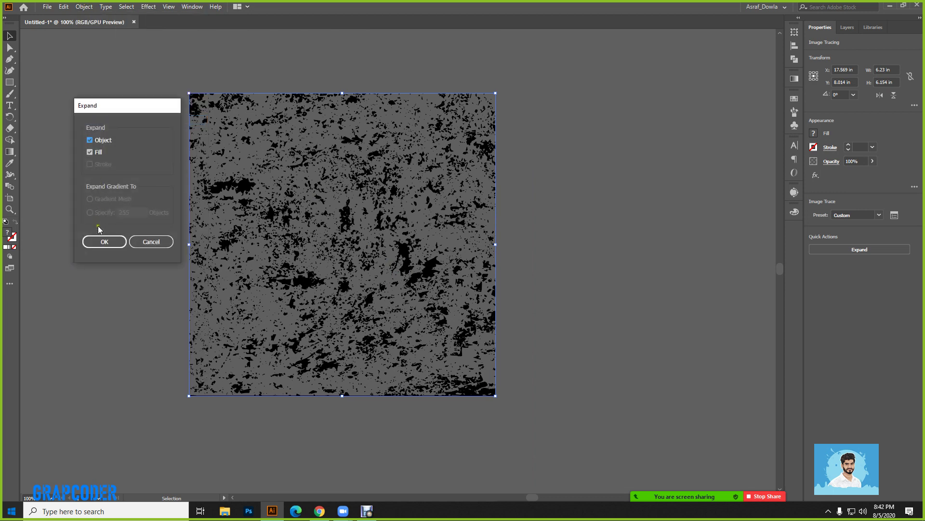
left_click(108, 244)
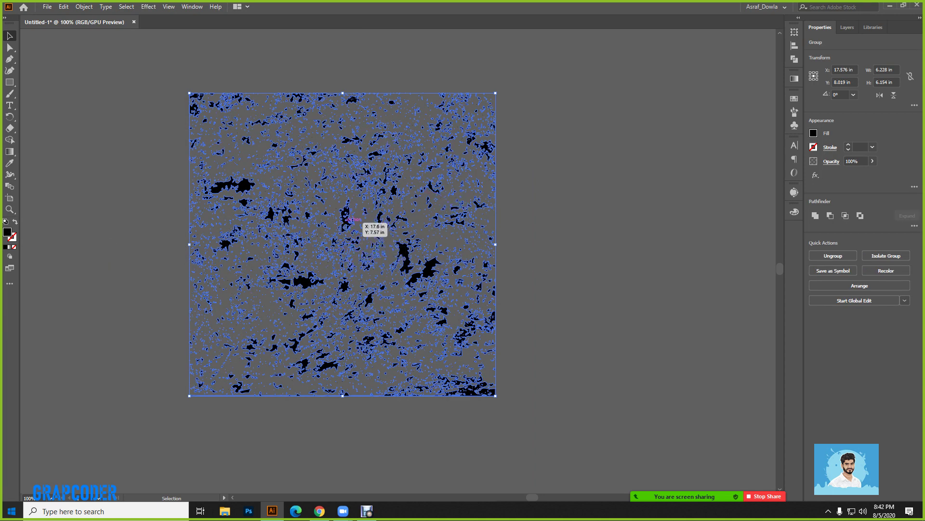
right_click(390, 255)
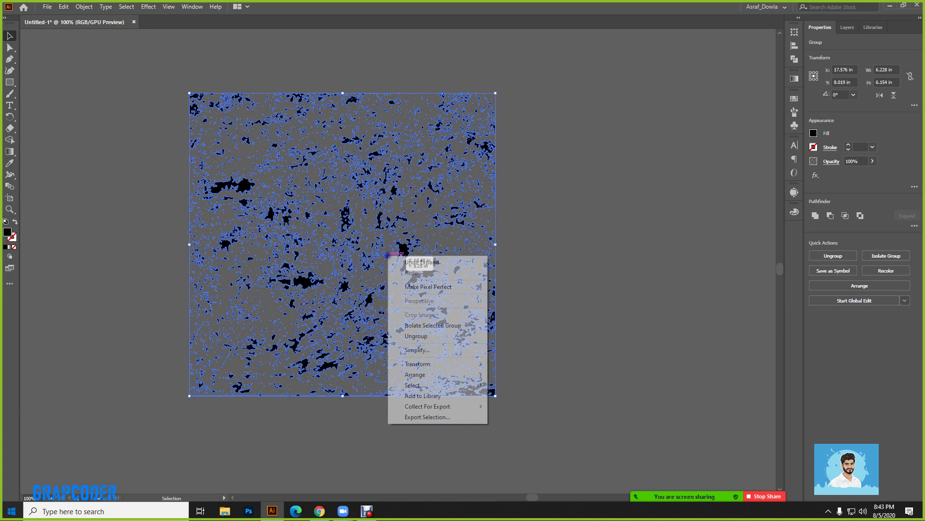
left_click(403, 336)
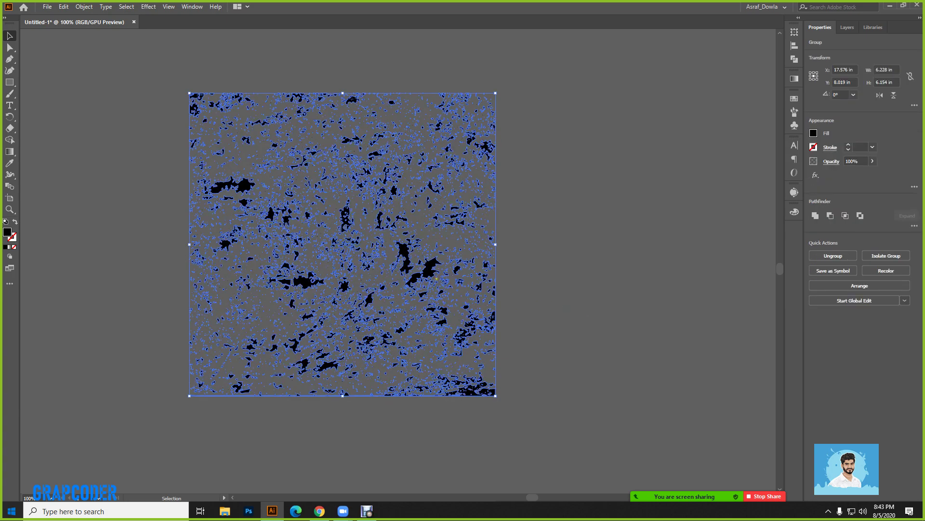
Shrink the traced texture to 4.56 × 4.506 in and move it below the large texture.
scroll(437, 278, "up", 3)
scroll(436, 279, "down", 3)
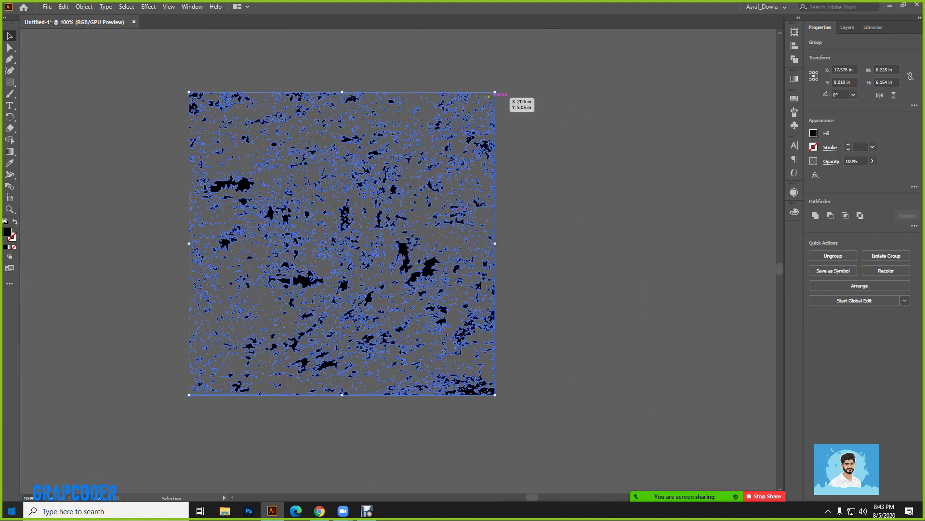
left_click_drag(495, 92, 454, 131)
left_click(606, 238)
scroll(606, 238, "down", 2)
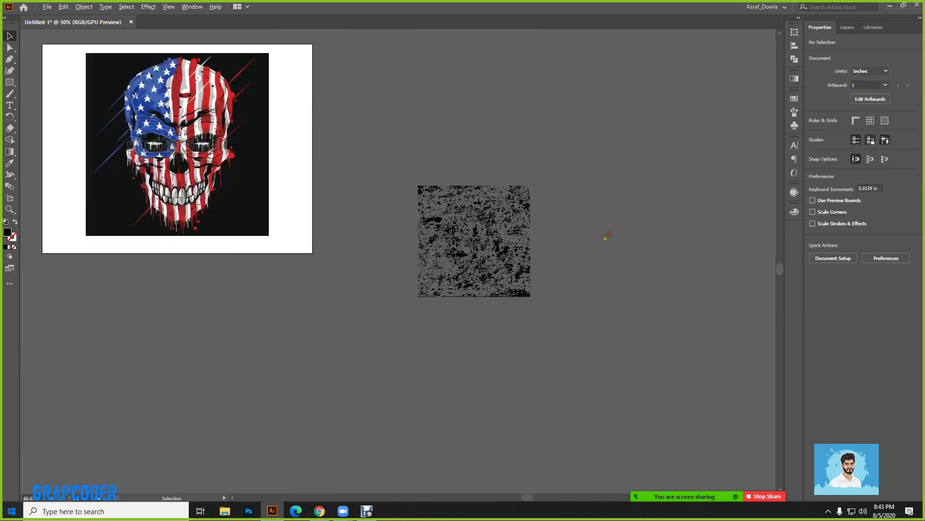
scroll(606, 238, "down", 2)
left_click(418, 227)
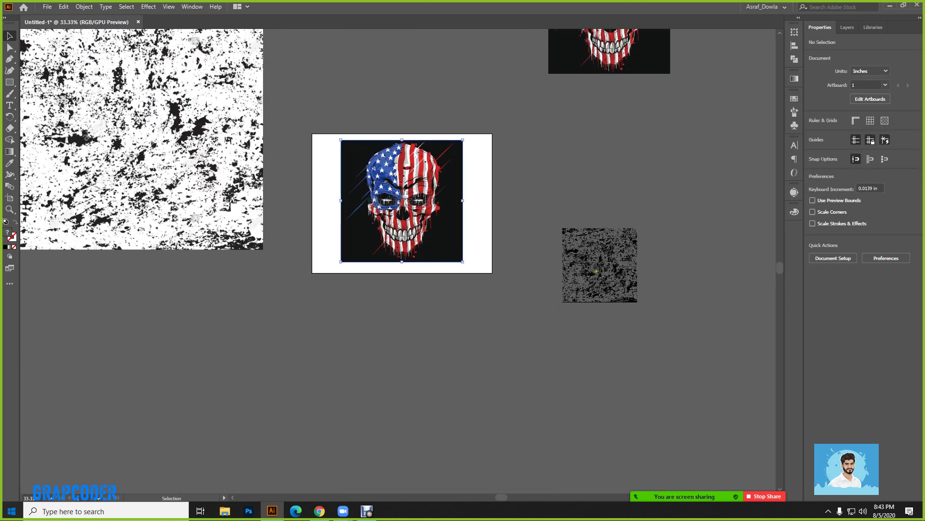
left_click_drag(597, 271, 275, 288)
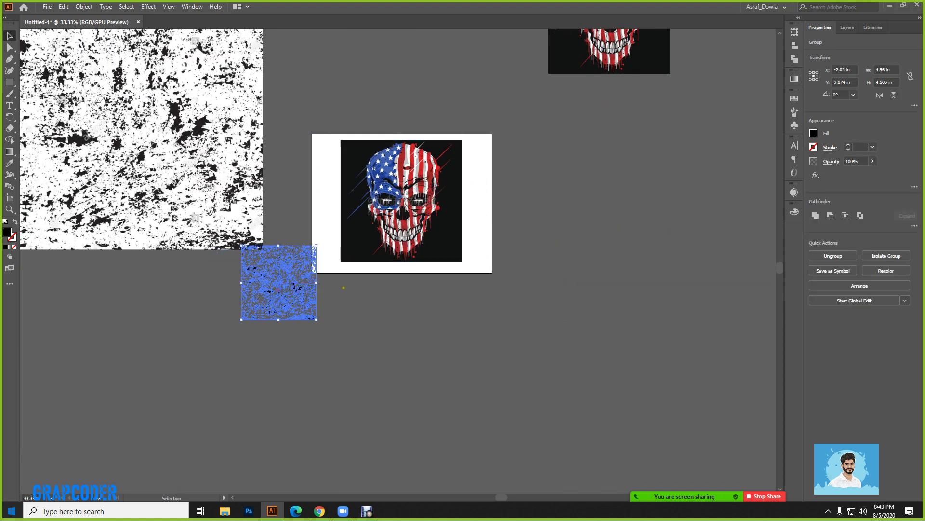
Zoom in and recentre the view on the skull artboard and small texture group.
key("ctrl+equal")
key("ctrl+equal")
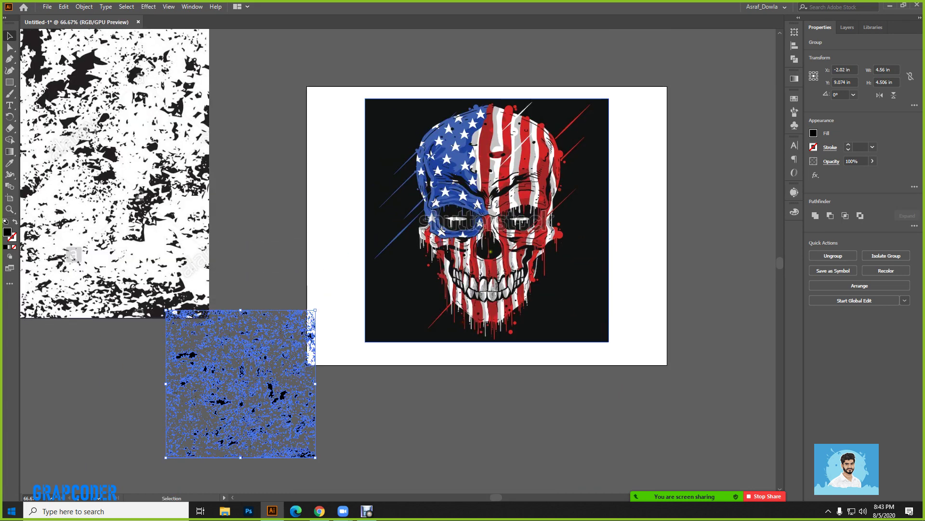
left_click(497, 238)
left_click_drag(497, 238, 347, 296)
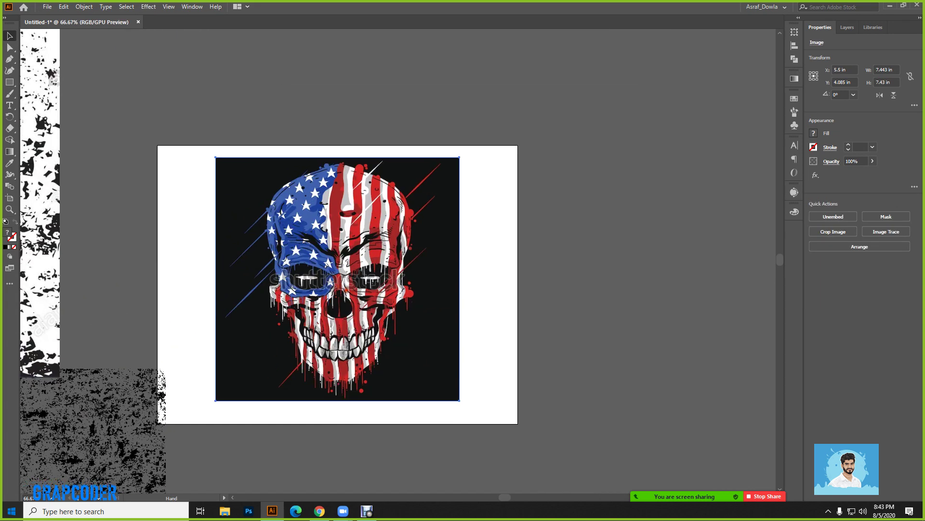
left_click_drag(359, 183, 348, 184)
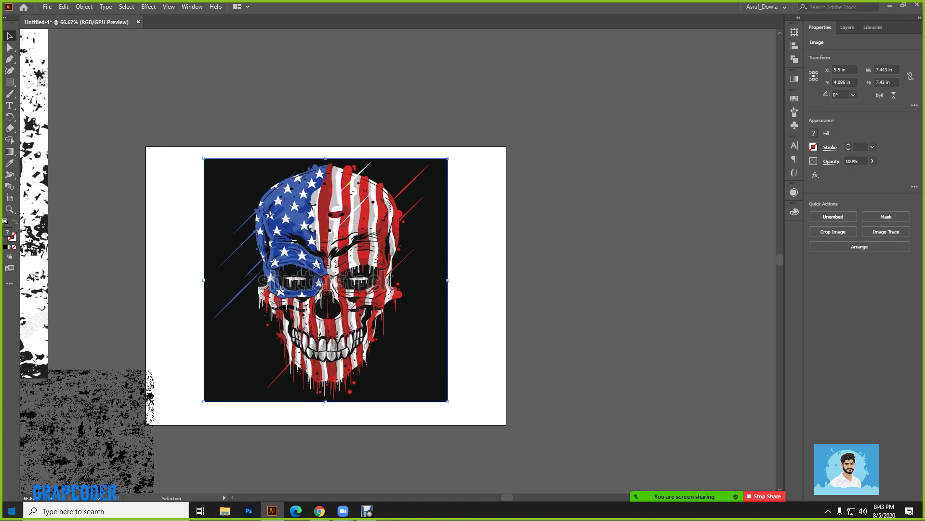
left_click(345, 85)
left_click_drag(344, 84, 478, 47)
left_click(212, 405)
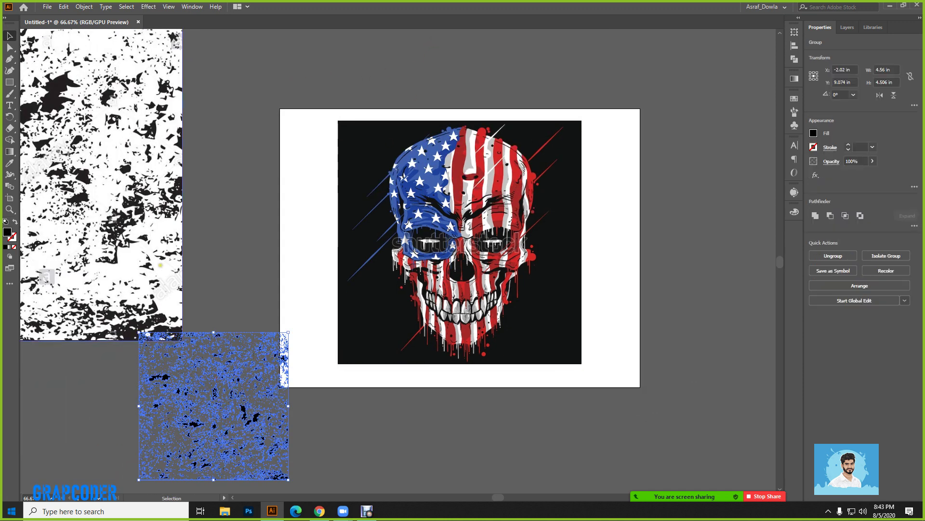
key("ctrl+z")
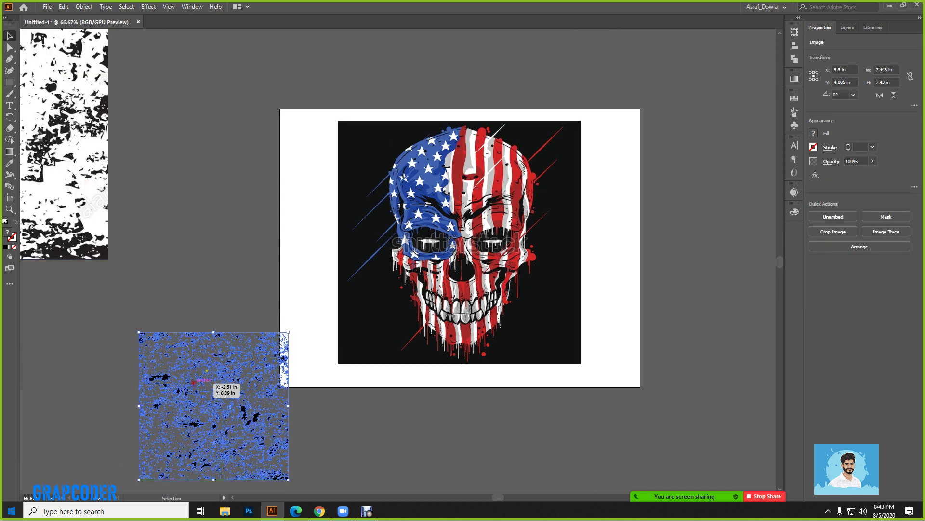
left_click_drag(212, 383, 137, 436)
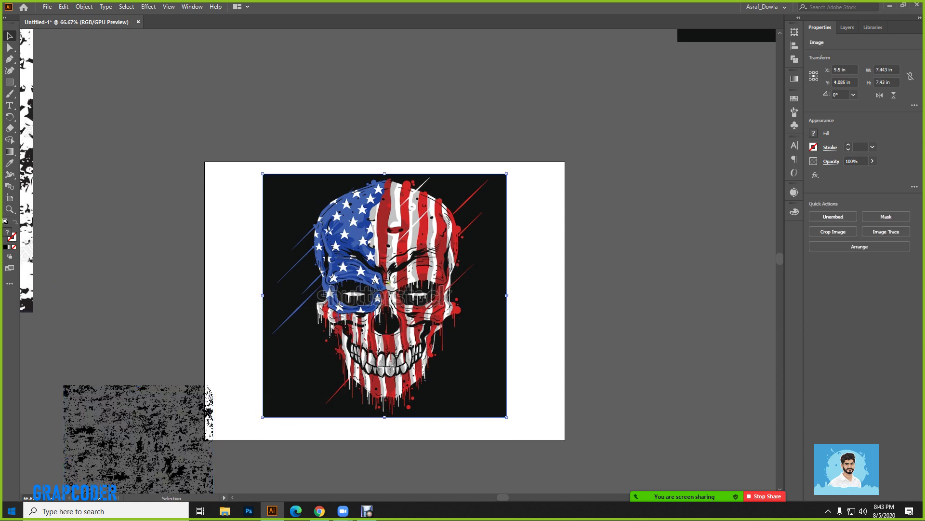
left_click(191, 7)
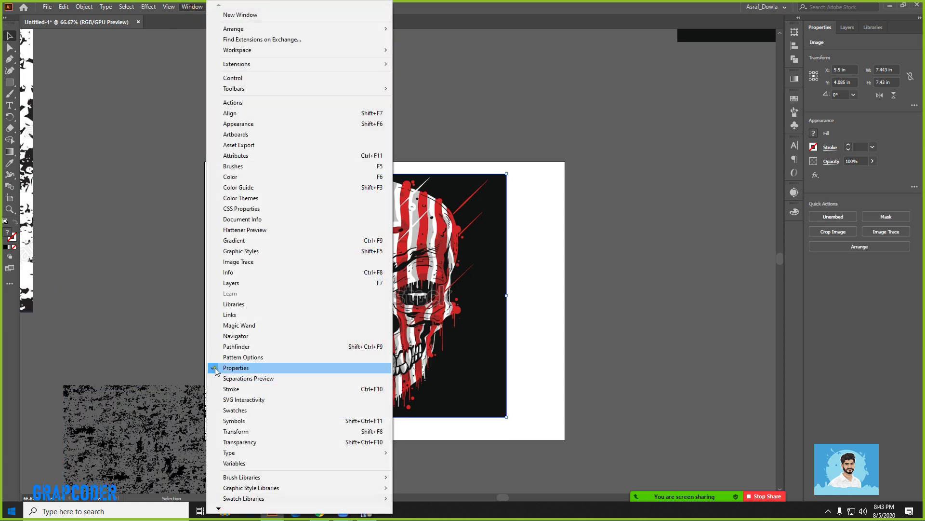
left_click(246, 442)
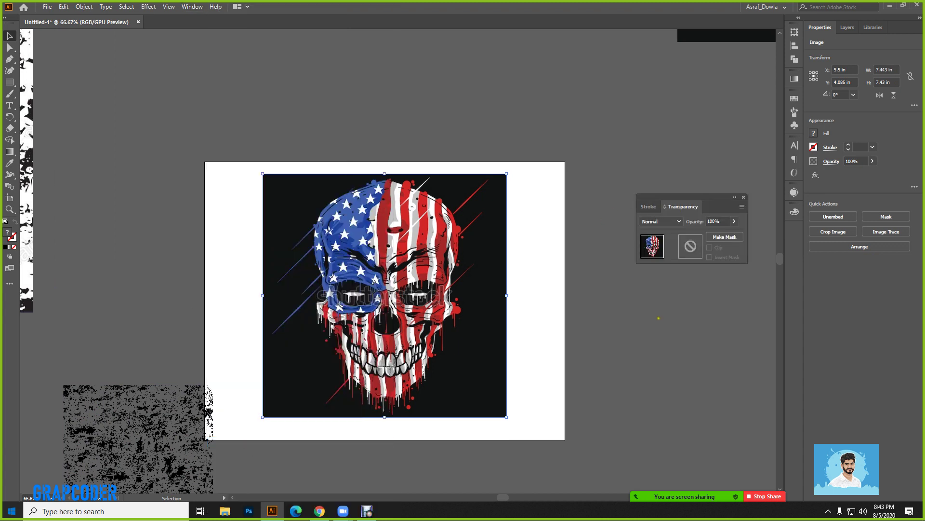
left_click(690, 337)
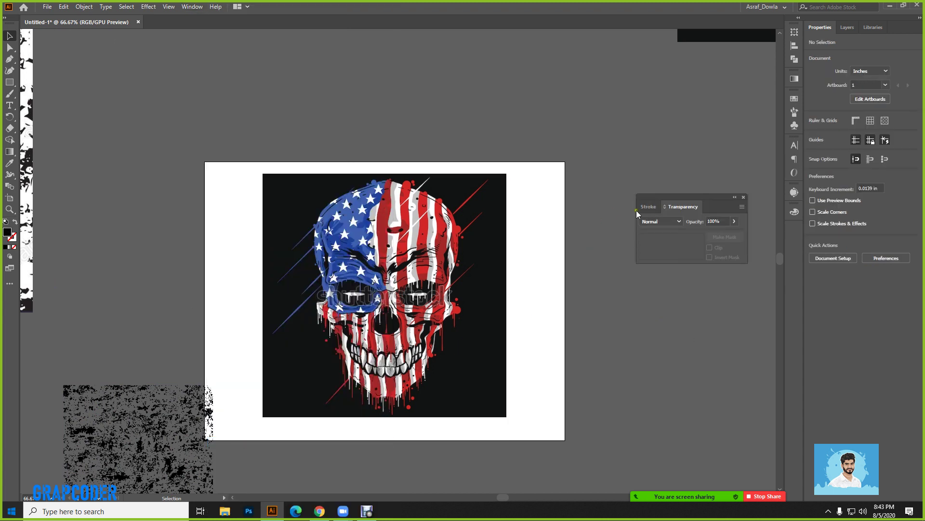
left_click(462, 269)
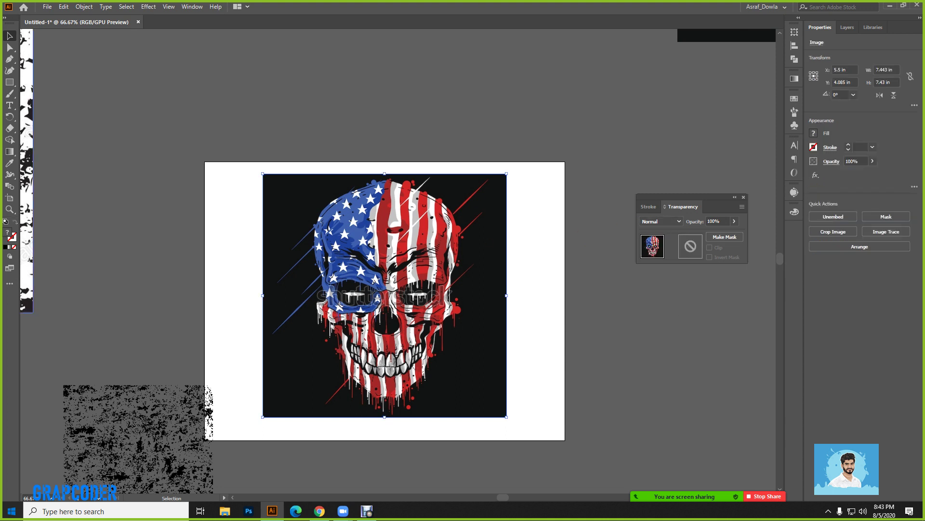
left_click(725, 237)
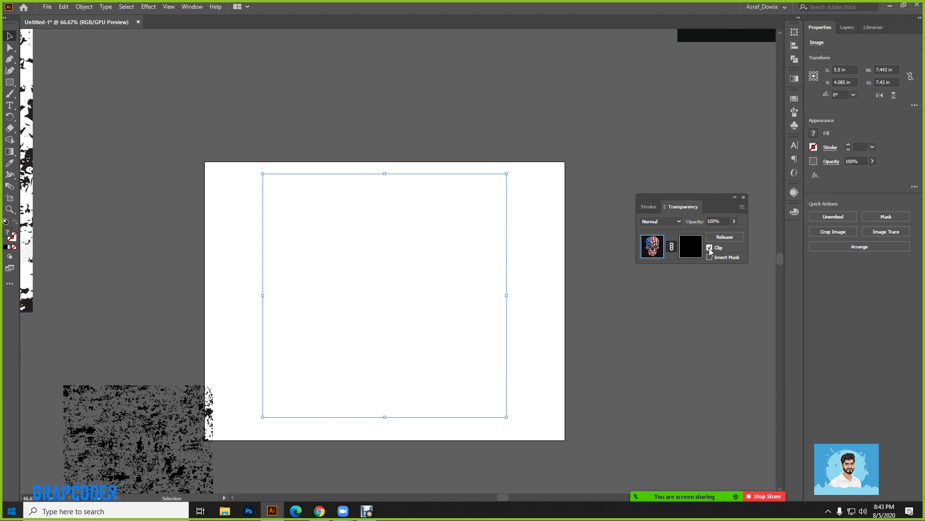
left_click(709, 248)
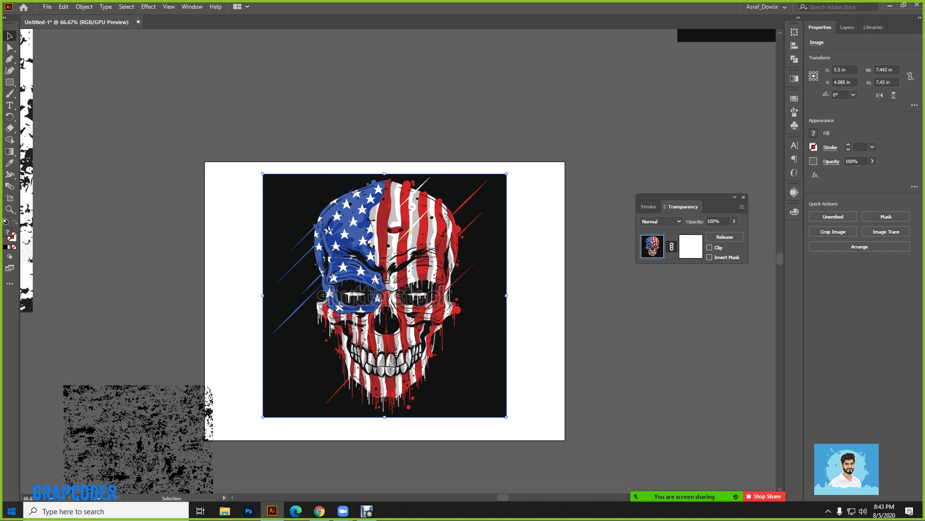
scroll(410, 231, "up", 5)
scroll(410, 231, "down", 4)
scroll(410, 231, "down", 1)
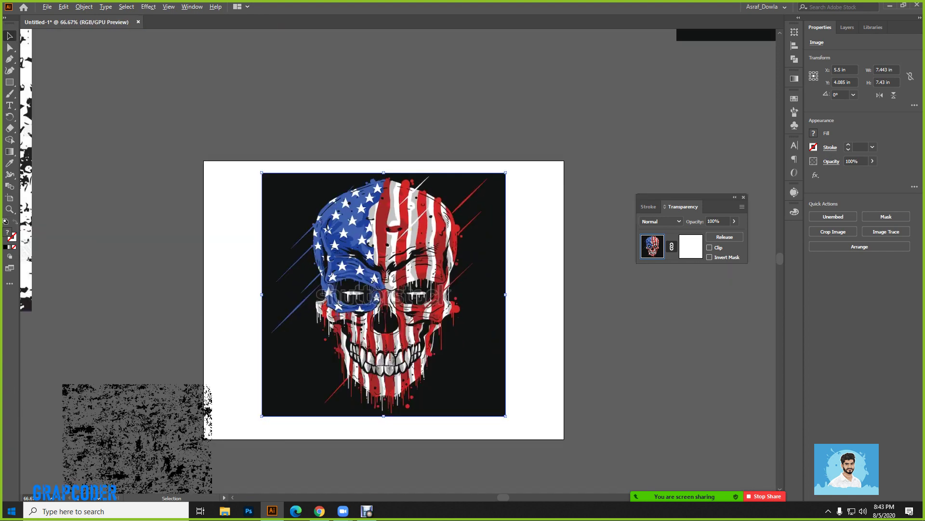
left_click_drag(411, 231, 438, 124)
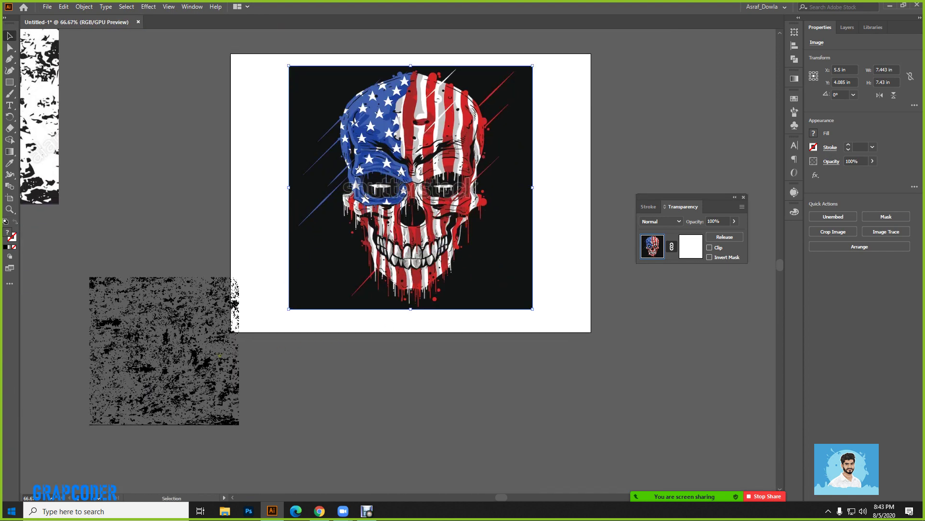
left_click(220, 356)
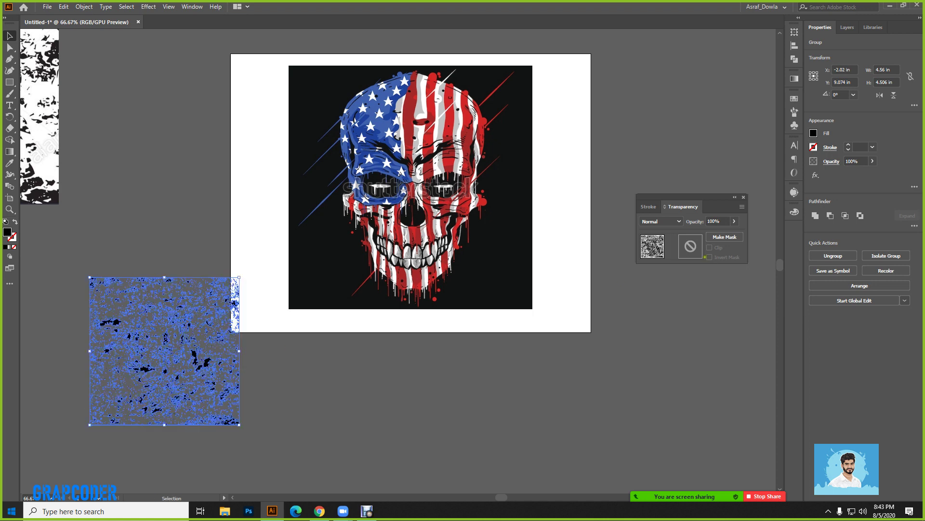
double_click(690, 246)
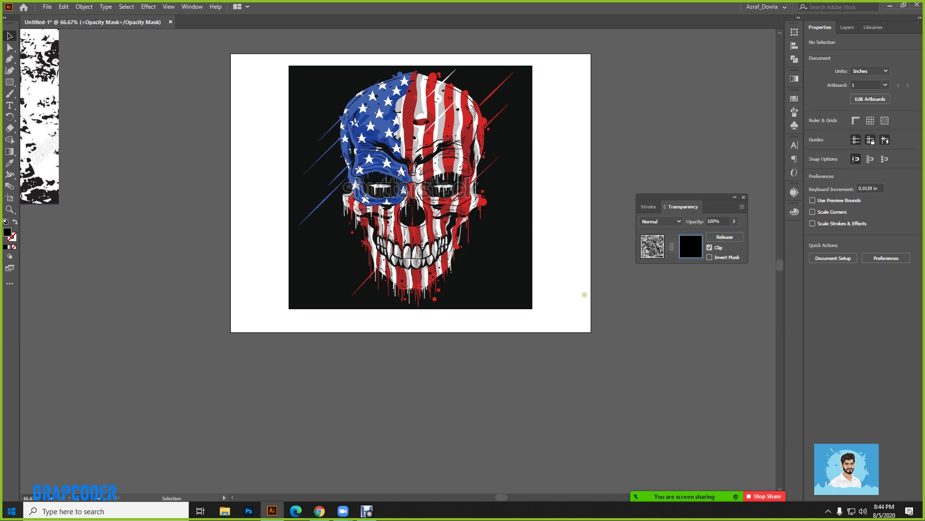
key("a")
key("ctrl+v")
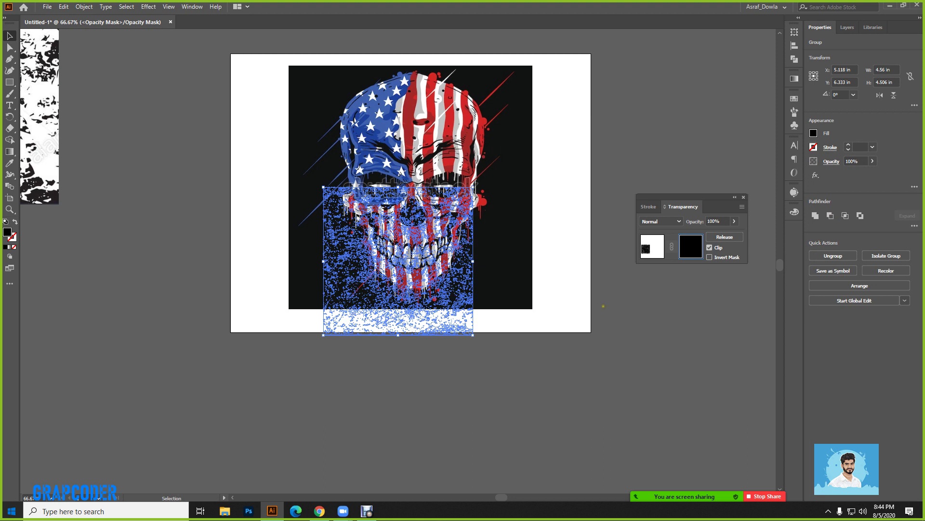
left_click(621, 316)
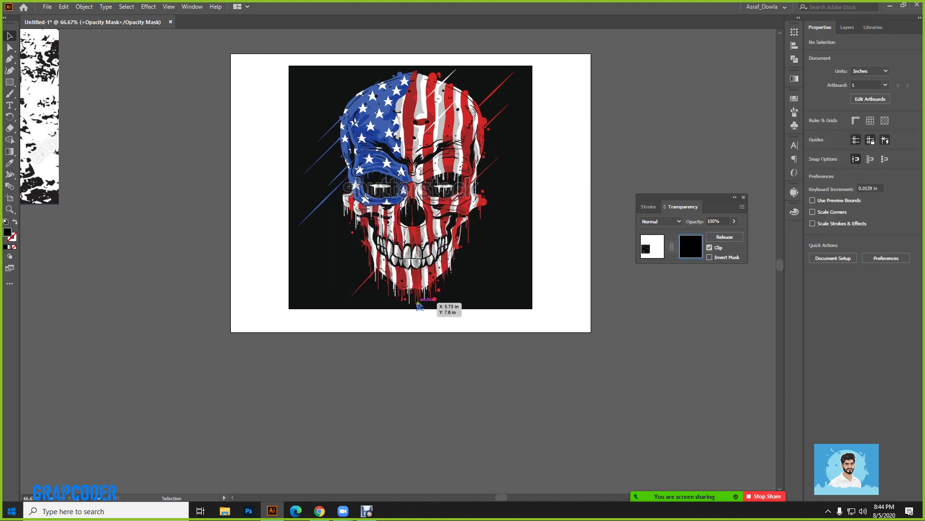
key("ctrl+z")
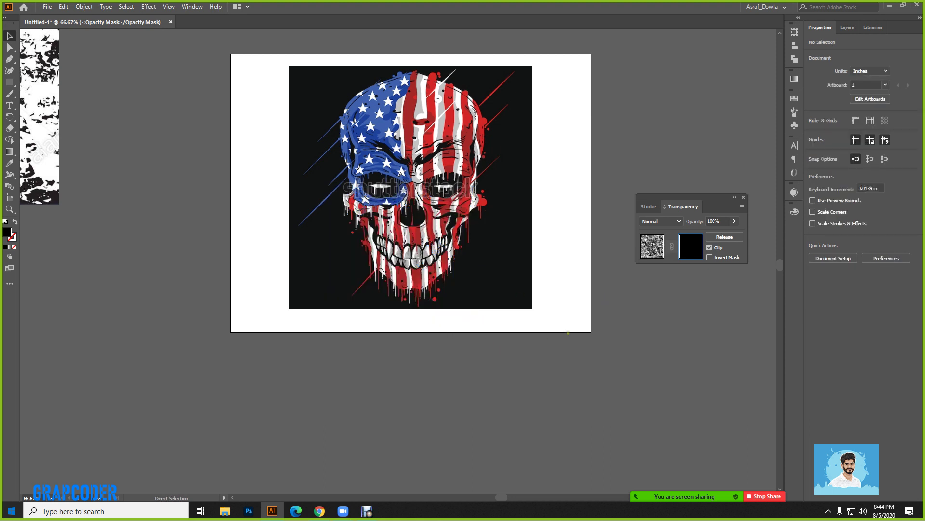
key("ctrl+z")
left_click(256, 377)
left_click(223, 367)
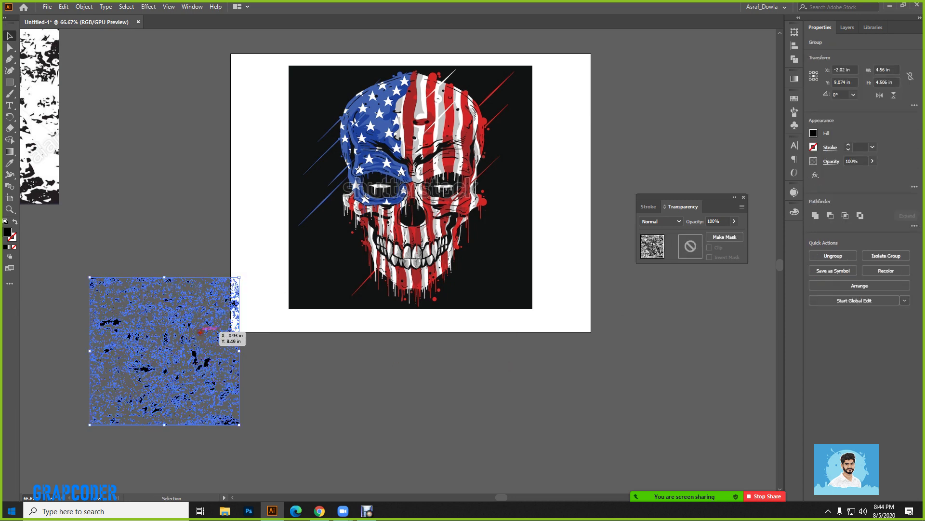
key("ctrl")
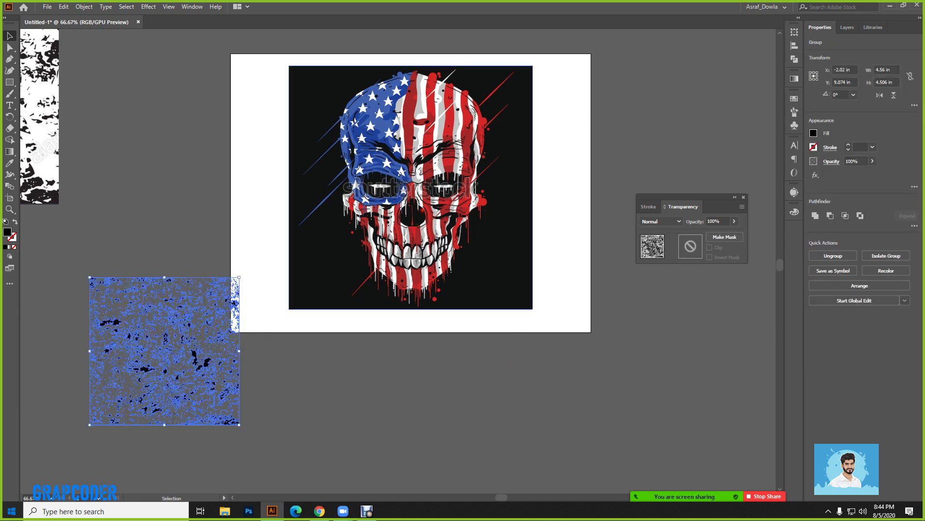
Release the flag skull's empty opacity mask, discarding the trial paste of the grunge texture.
left_click(411, 193)
left_click(690, 249)
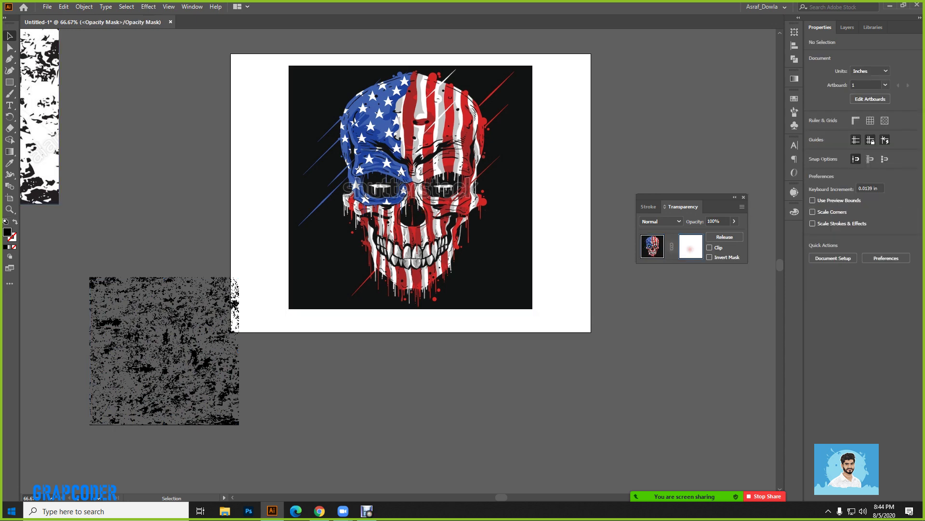
key("ctrl+v")
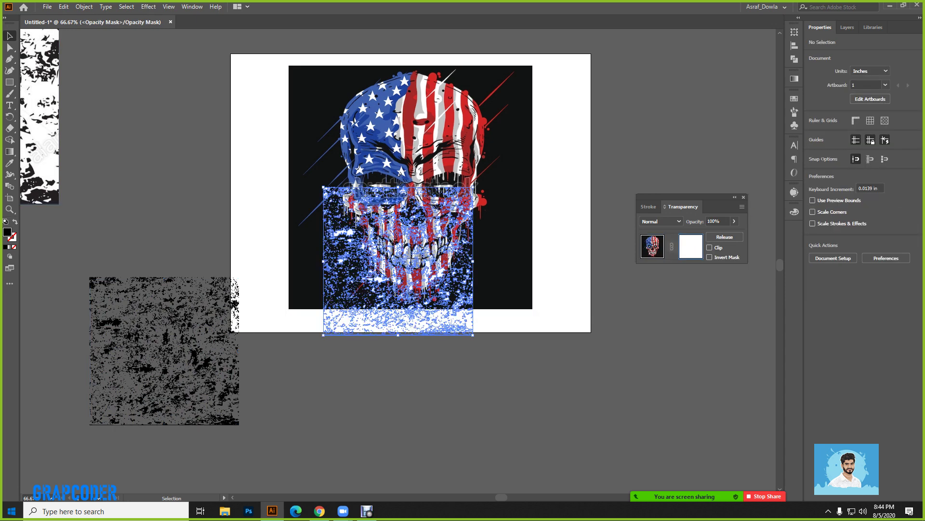
key("ctrl+z")
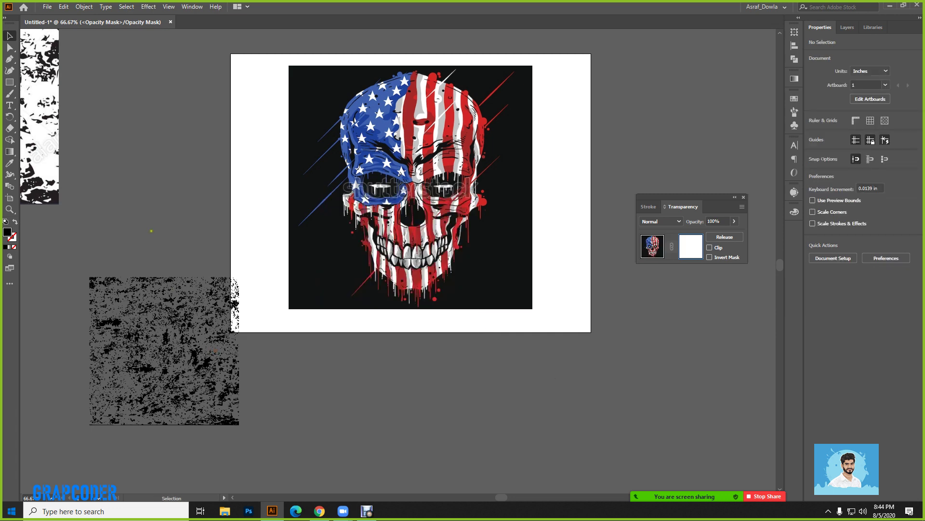
key("ctrl+z")
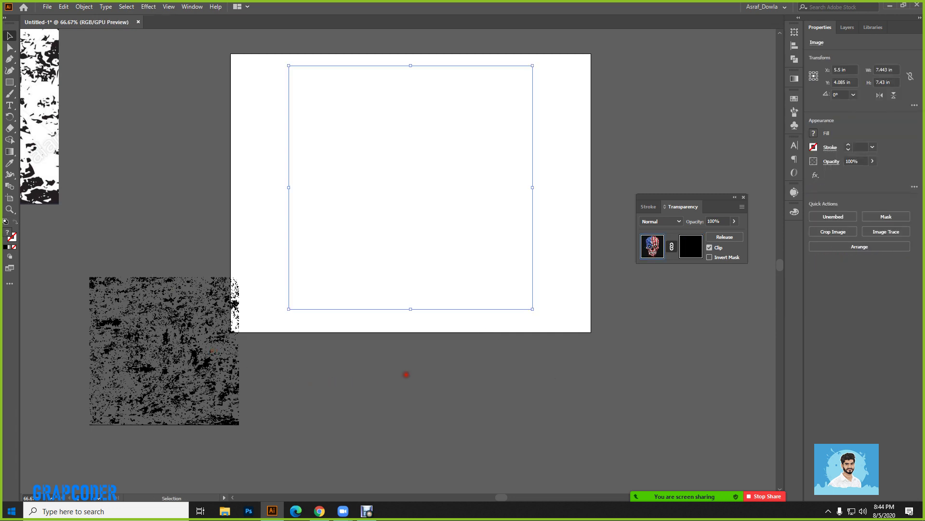
key("ctrl+z")
key("ctrl+z")
key("ctrl+shift+z")
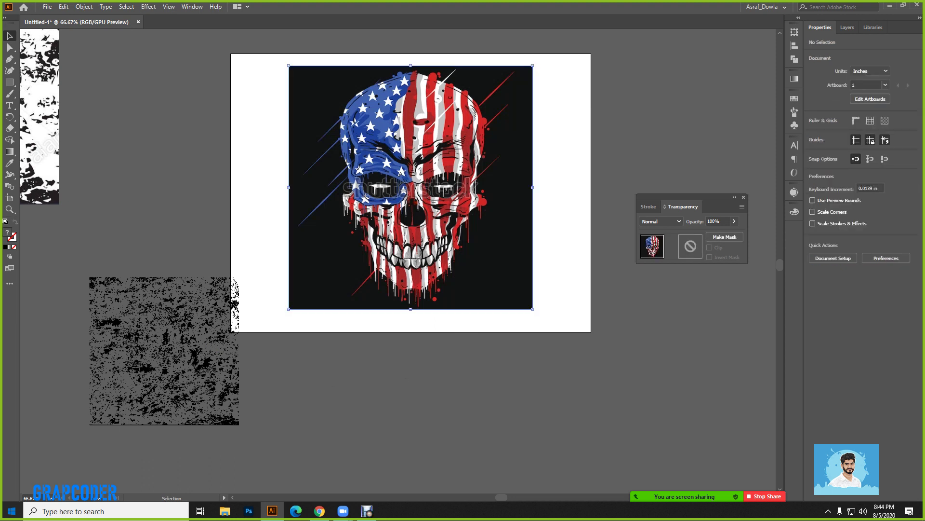
key("ctrl+z")
key("ctrl+z")
key("ctrl+z")
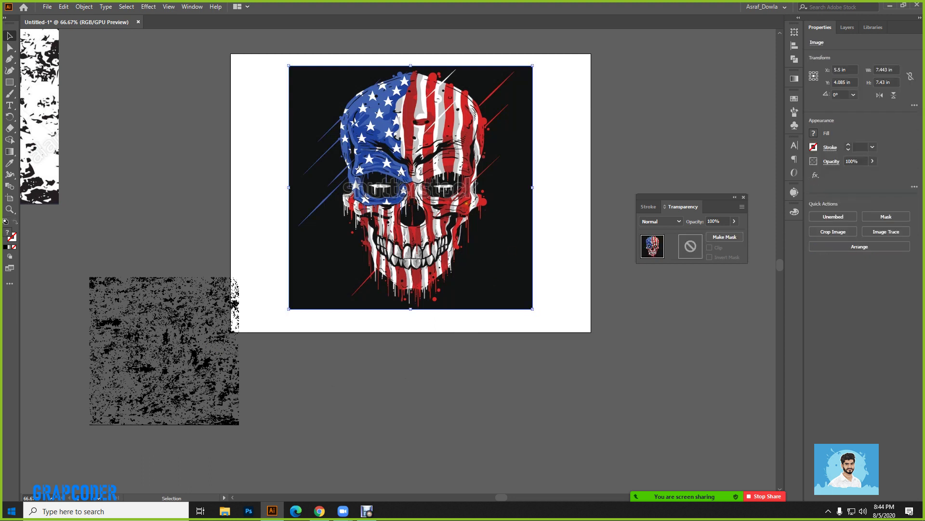
Give the flag skull an unclipped opacity mask, then enter mask editing on the skull.
left_click(727, 237)
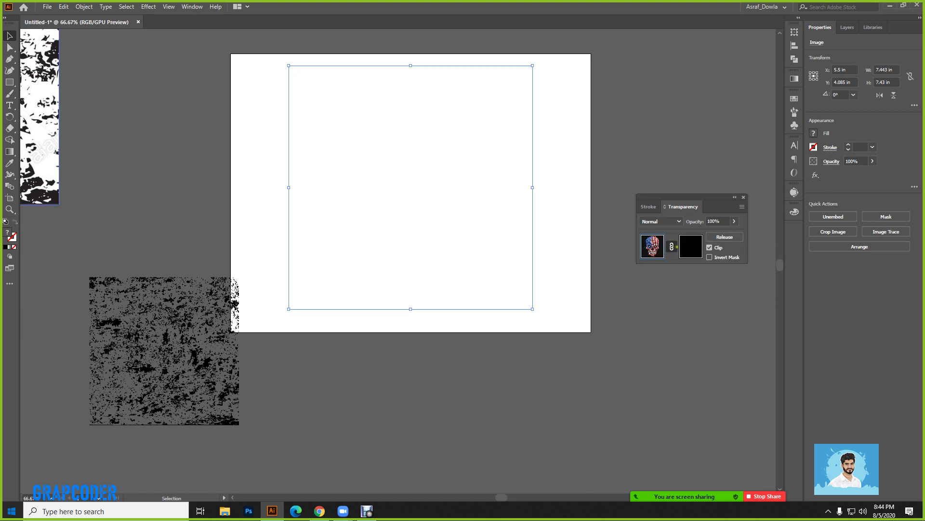
left_click(713, 248)
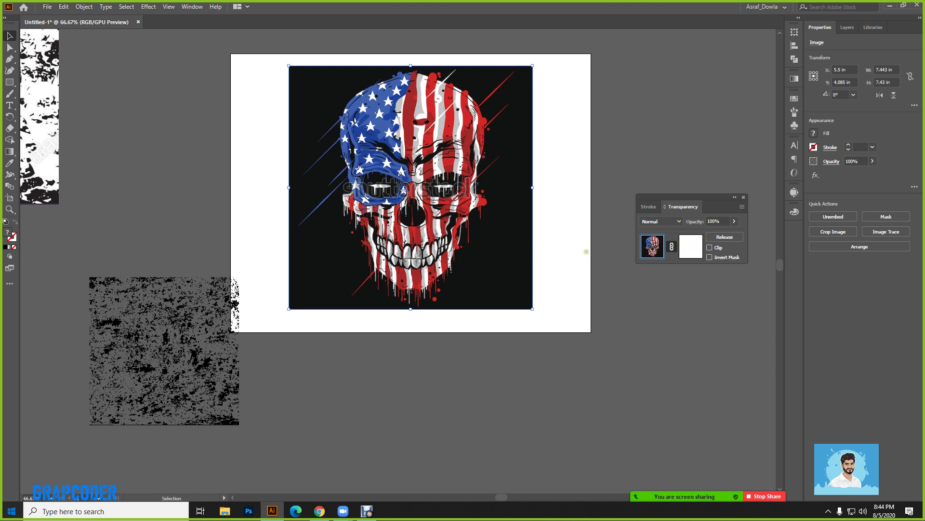
left_click(190, 364)
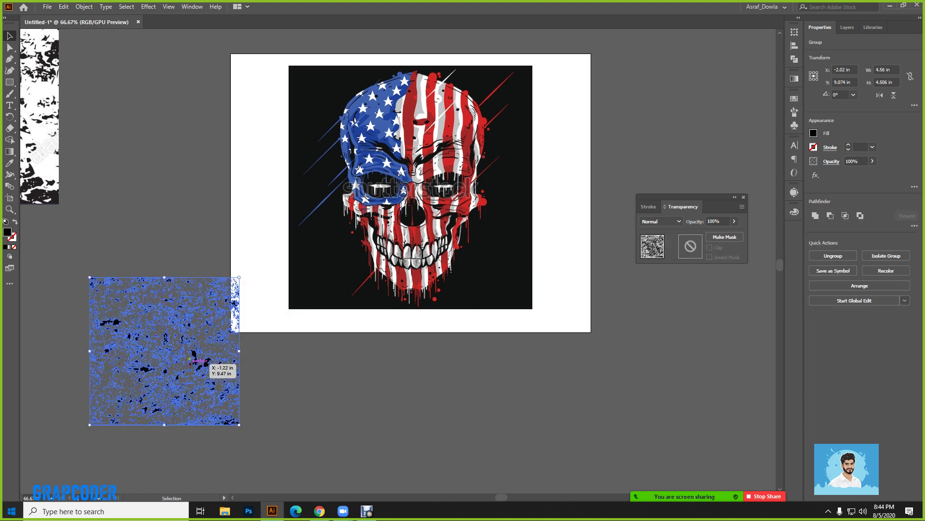
key("v")
left_click(166, 237)
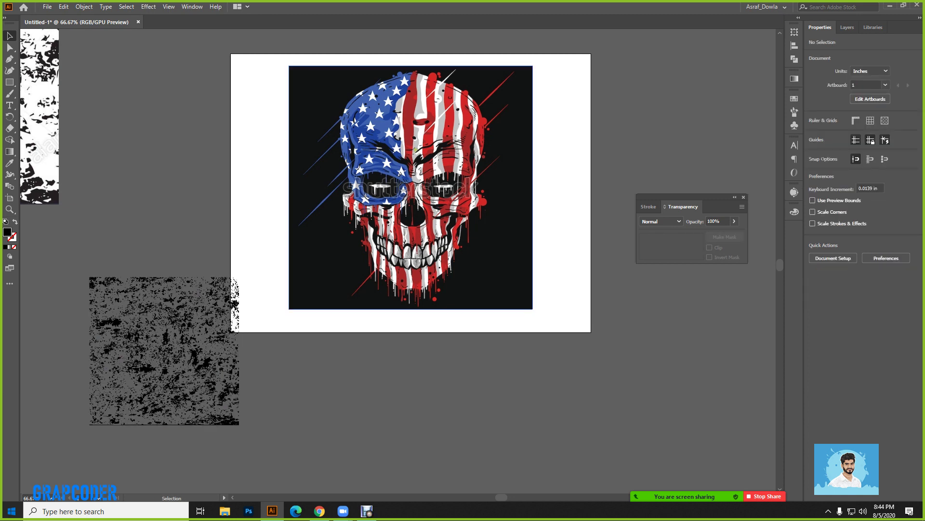
left_click(415, 150)
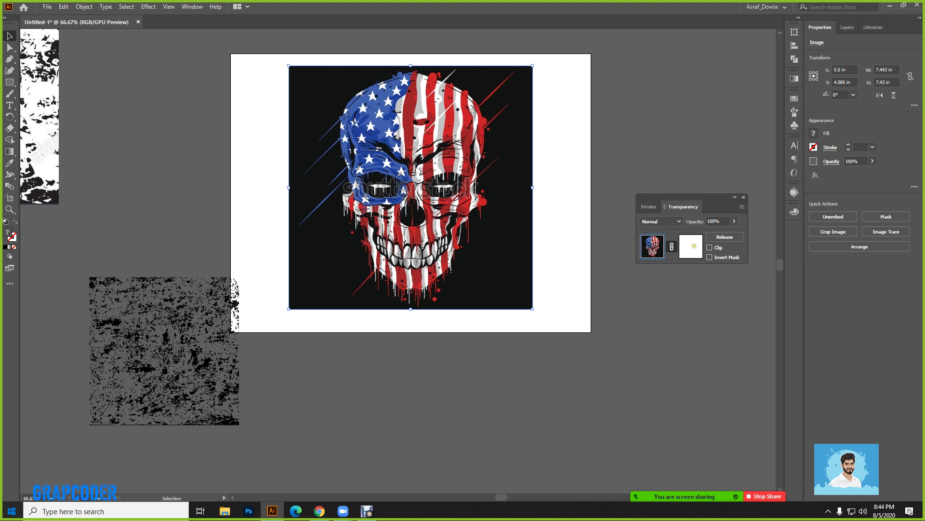
left_click(688, 248)
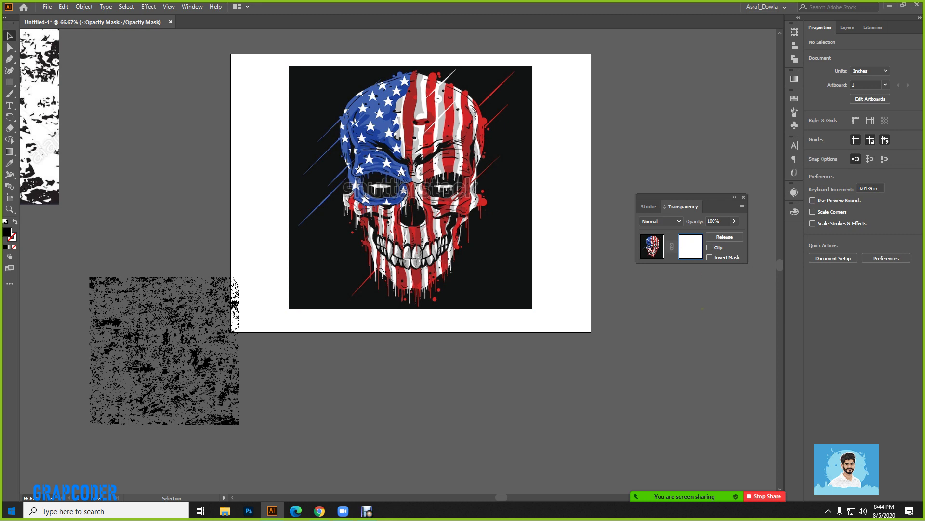
Paste the grunge texture into the mask, scaled to about 9.2 in wide over the skull.
key("a")
key("ctrl+v")
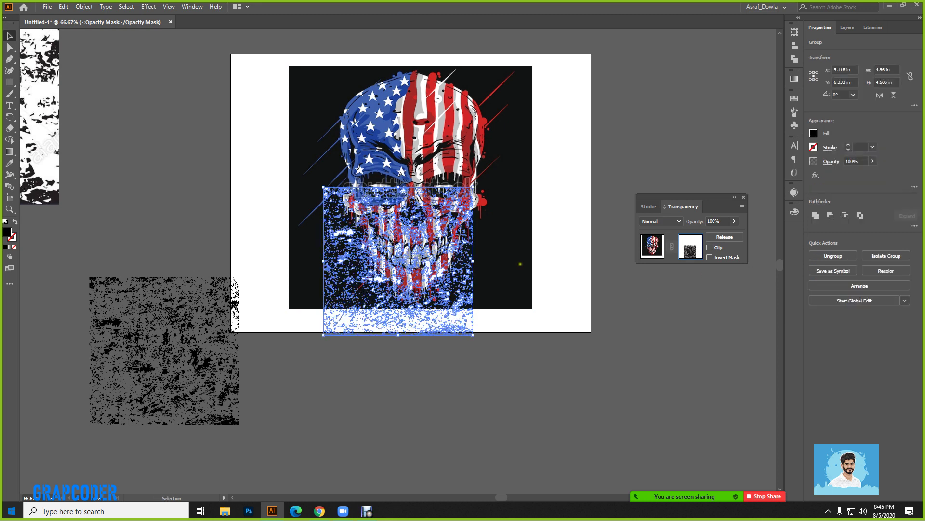
left_click_drag(474, 335, 550, 411)
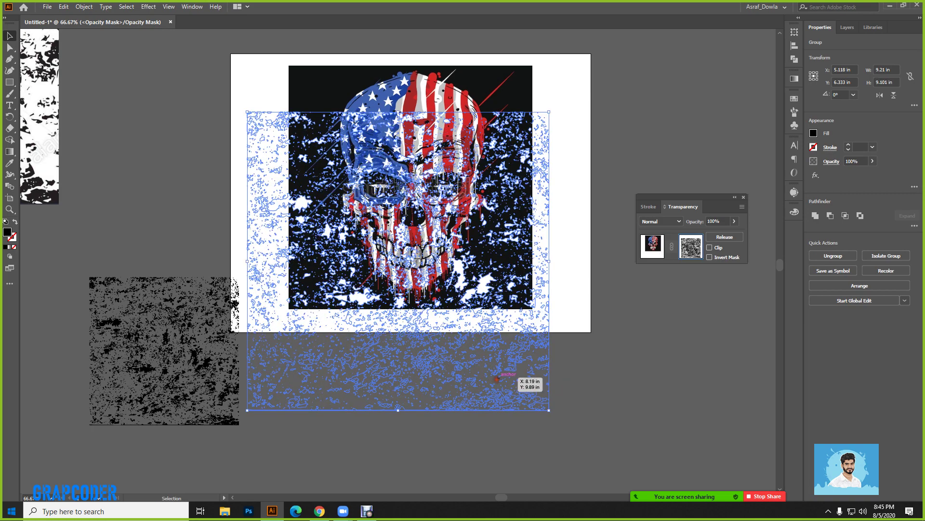
left_click_drag(506, 386, 498, 313)
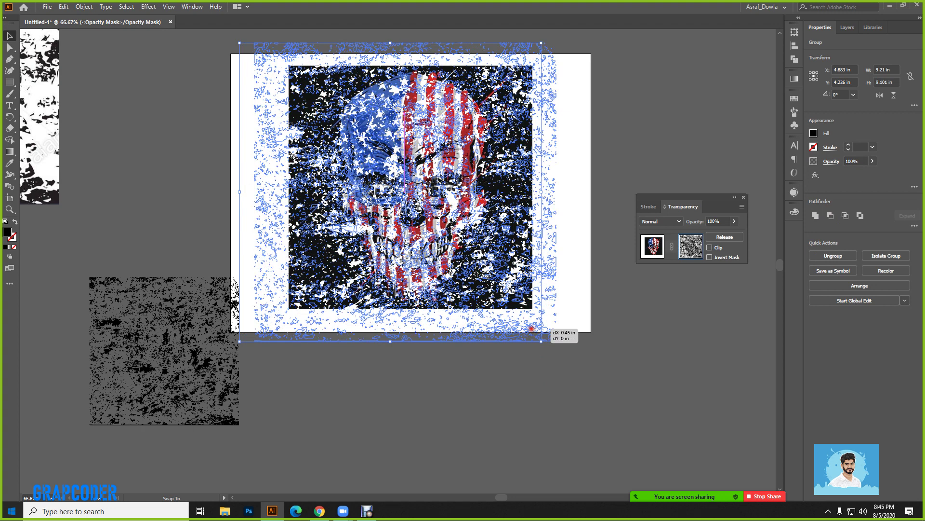
left_click_drag(532, 329, 533, 329)
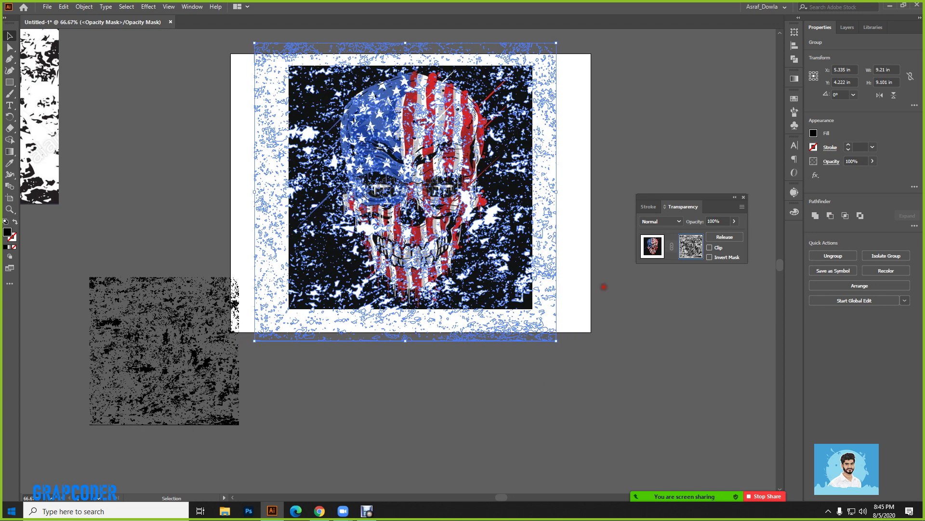
left_click(603, 287)
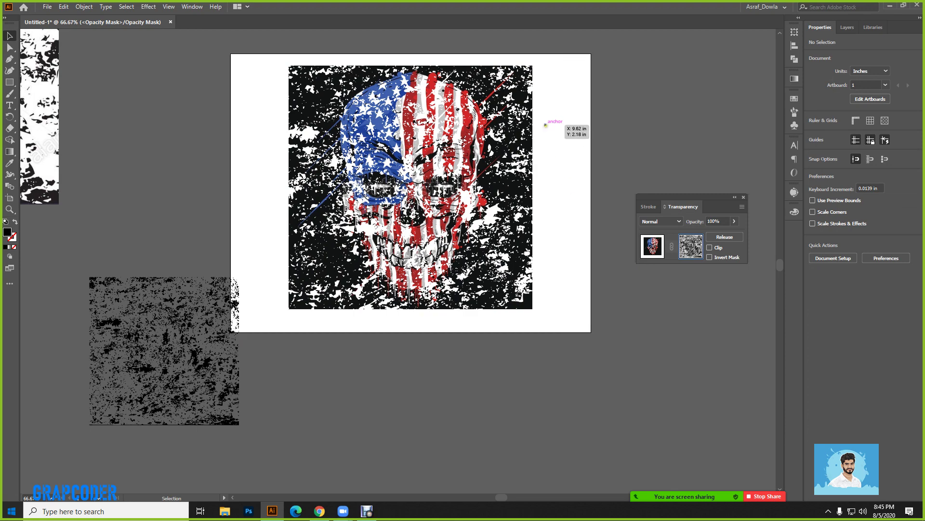
mouse_move(423, 261)
left_mouse_down()
mouse_move(452, 411)
mouse_move(451, 399)
left_mouse_up()
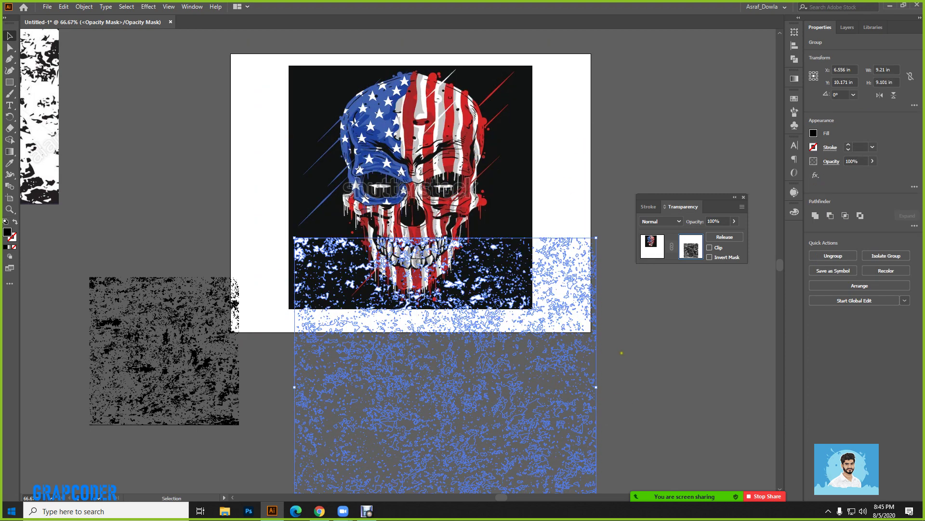
key("ctrl+z")
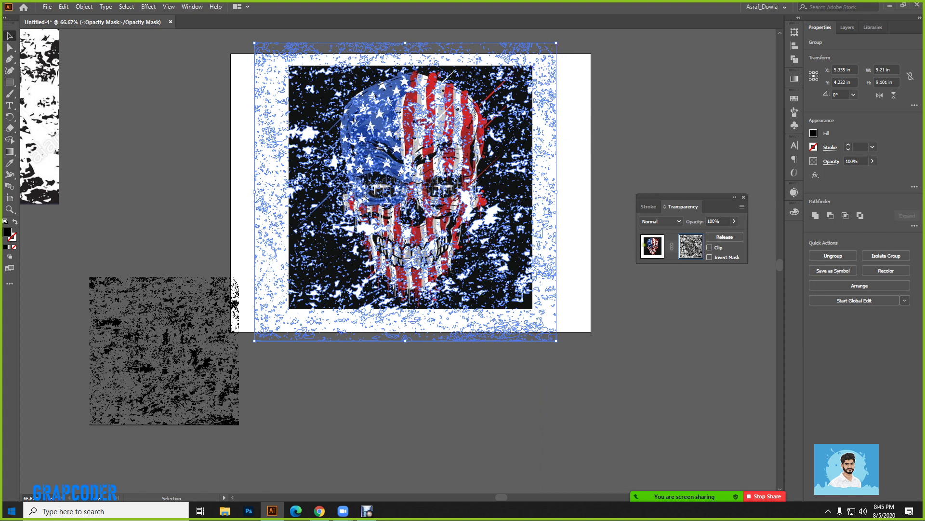
Exit mask editing, inspect the distressed skull, and drag it off the artboard to the upper left.
left_click(646, 246)
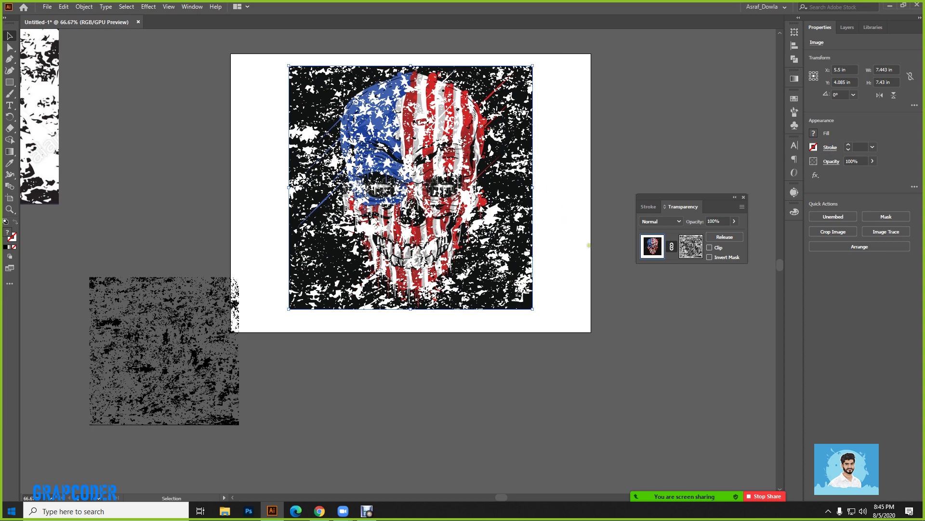
left_click(588, 244)
scroll(575, 241, "up", 3)
scroll(574, 241, "down", 3)
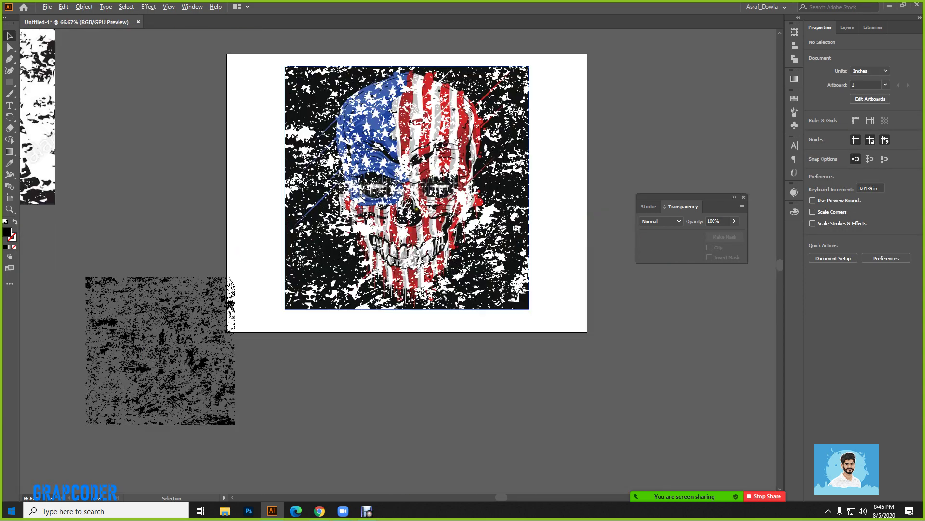
left_click_drag(575, 241, 597, 335)
scroll(479, 218, "up", 4)
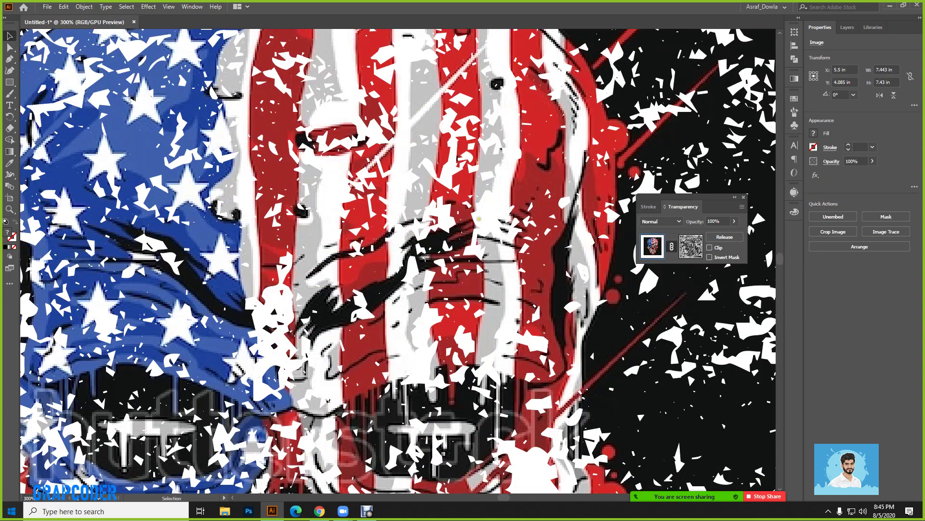
scroll(497, 217, "down", 2)
scroll(497, 217, "down", 2)
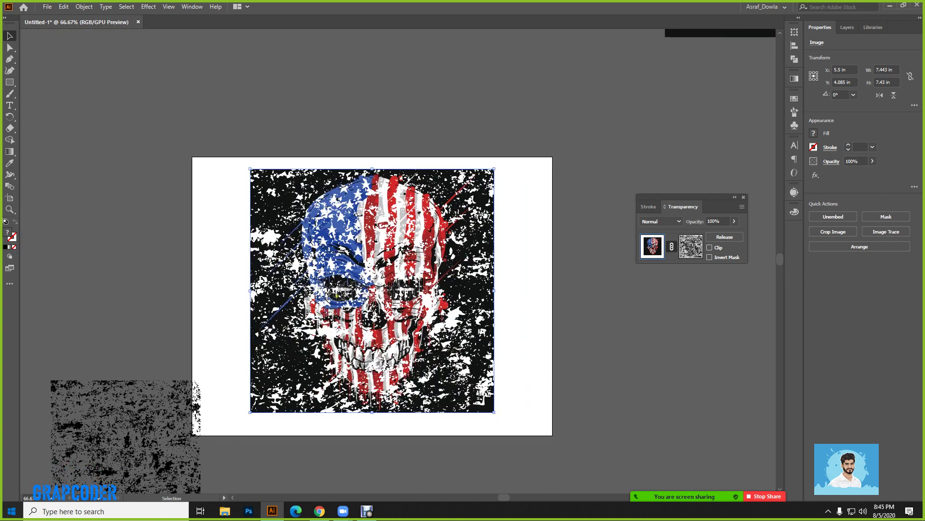
left_click_drag(496, 217, 548, 144)
scroll(430, 180, "up", 4)
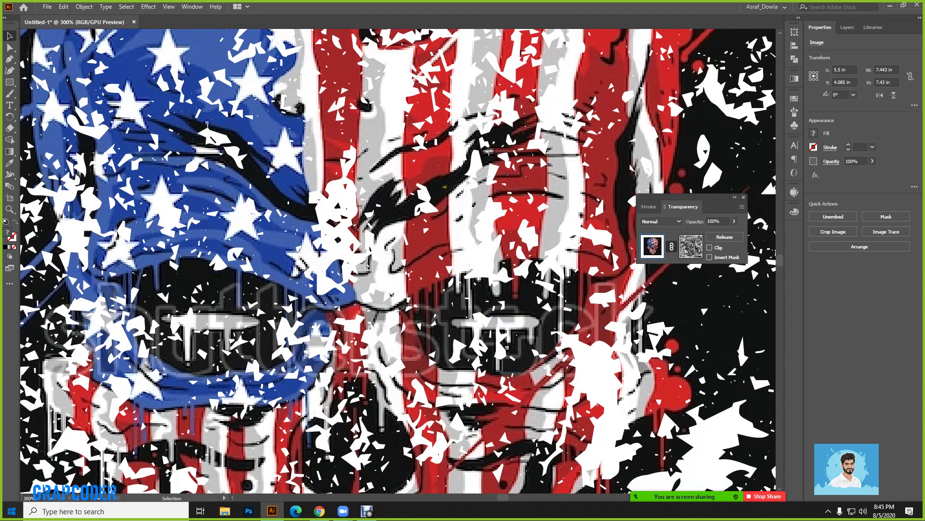
scroll(430, 180, "down", 1)
scroll(430, 180, "down", 1)
scroll(430, 180, "down", 1)
scroll(423, 240, "down", 2)
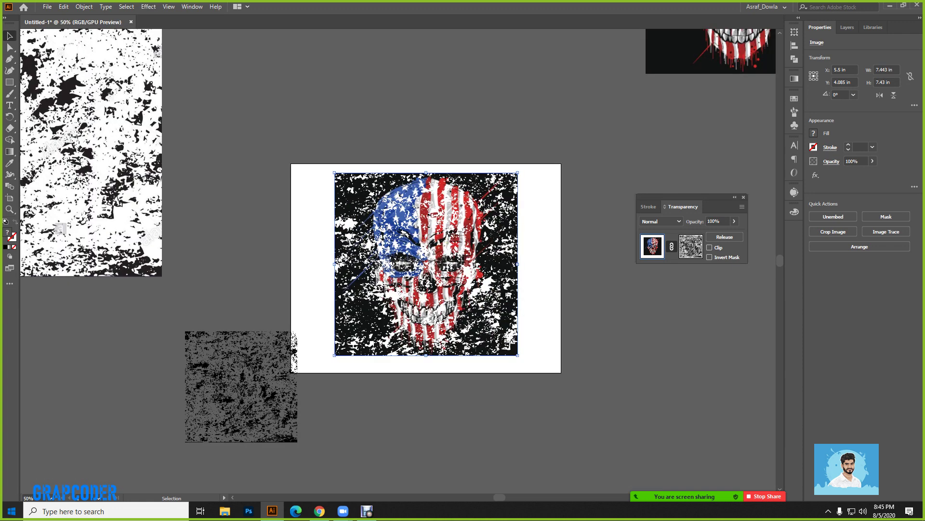
mouse_move(434, 248)
left_mouse_down()
mouse_move(300, 199)
mouse_move(391, 205)
left_mouse_up()
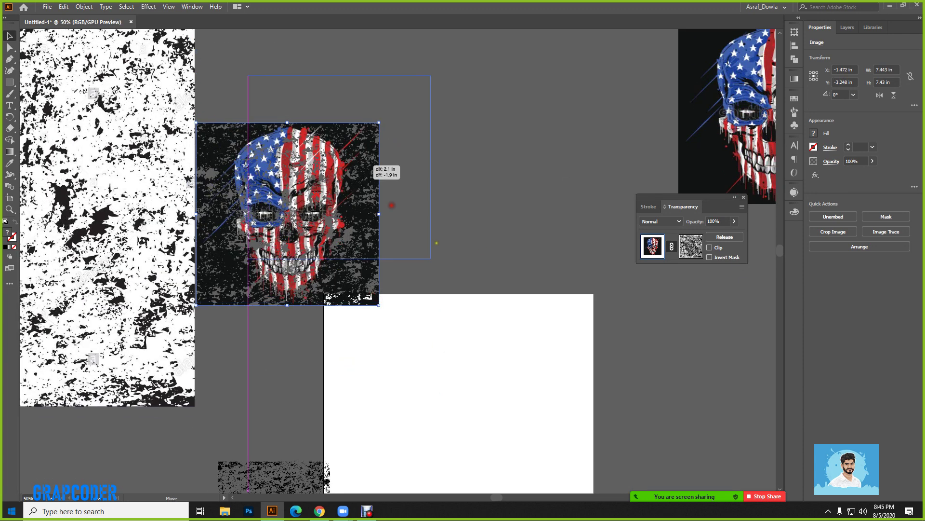
Drop the masked skull and pan to bring the original unmasked skull into view.
left_click(481, 252)
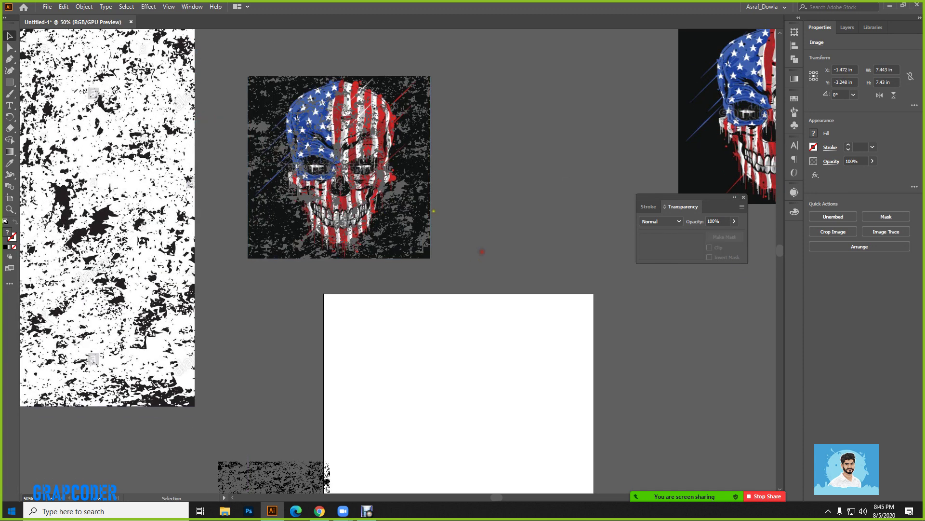
scroll(400, 209, "up", 3)
scroll(400, 241, "up", 1)
scroll(400, 241, "down", 2)
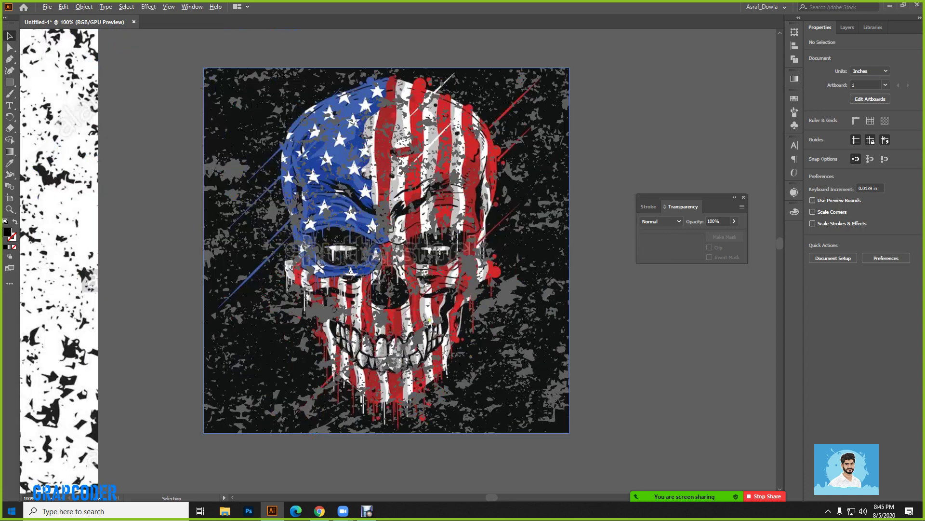
scroll(400, 241, "down", 1)
scroll(400, 241, "up", 1)
scroll(389, 277, "up", 1)
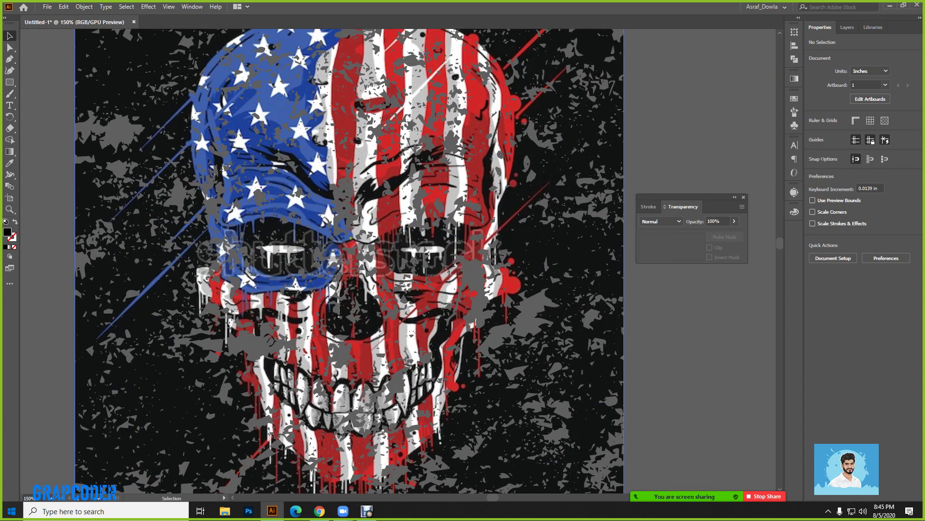
scroll(490, 281, "up", 1)
scroll(490, 281, "up", 1)
scroll(490, 281, "down", 4)
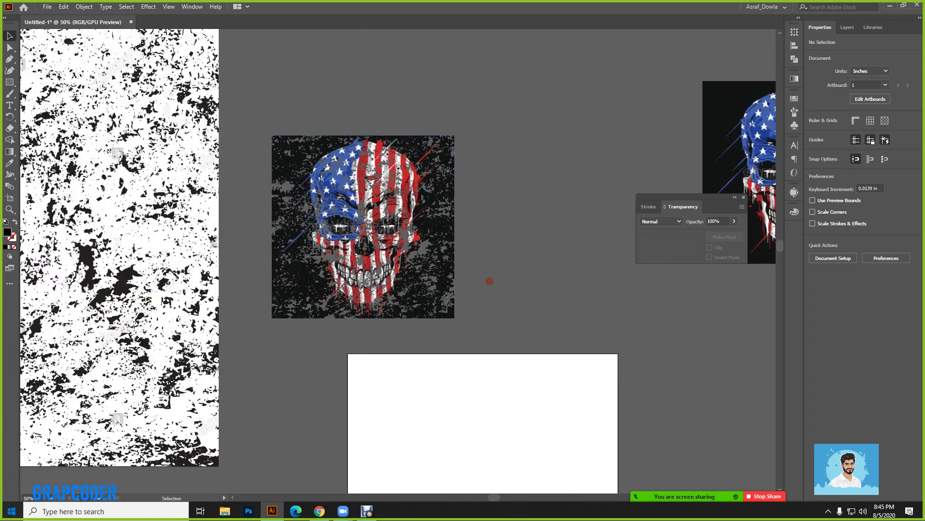
left_click_drag(490, 281, 402, 310)
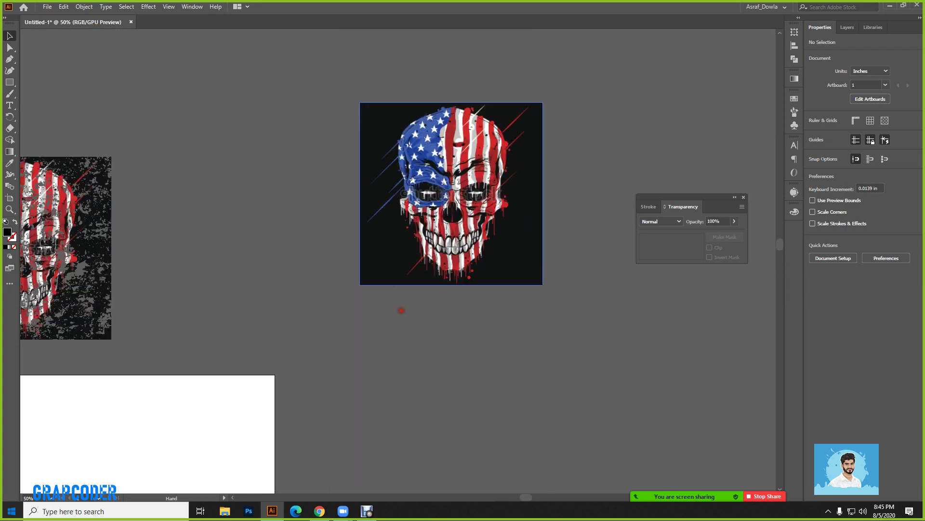
Move the original unmasked flag skull onto the artboard and view it at 100%.
left_click(443, 191)
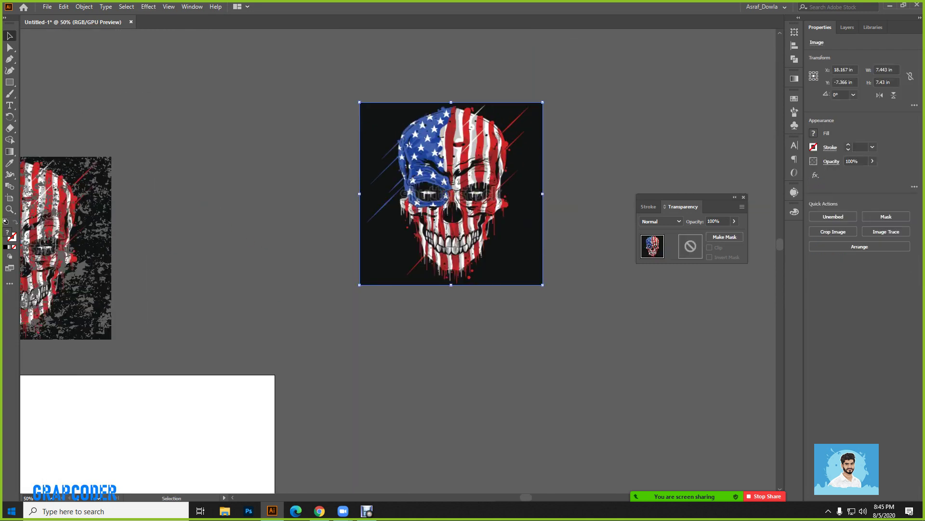
left_click_drag(458, 212, 269, 368)
left_click_drag(444, 372, 552, 274)
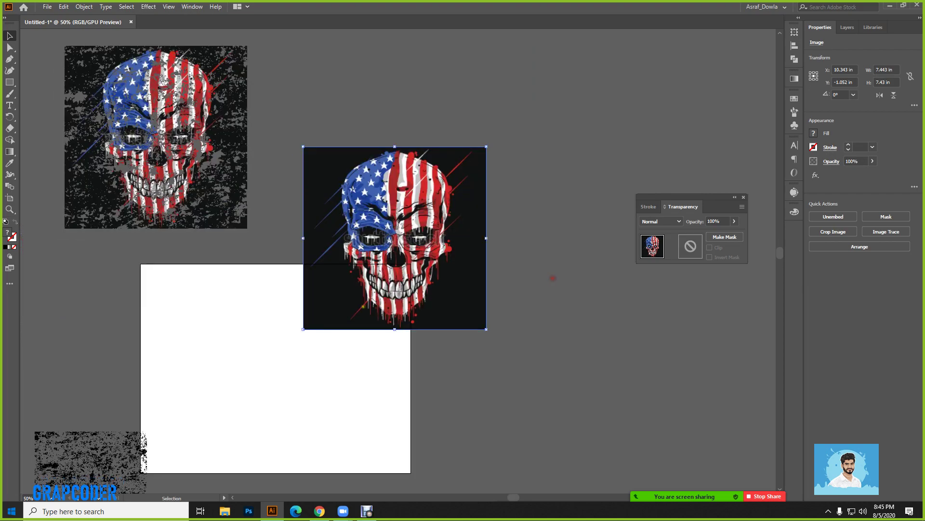
mouse_move(402, 270)
left_mouse_down()
mouse_move(494, 153)
mouse_move(411, 388)
left_mouse_up()
key("ctrl+plus")
key("ctrl+plus")
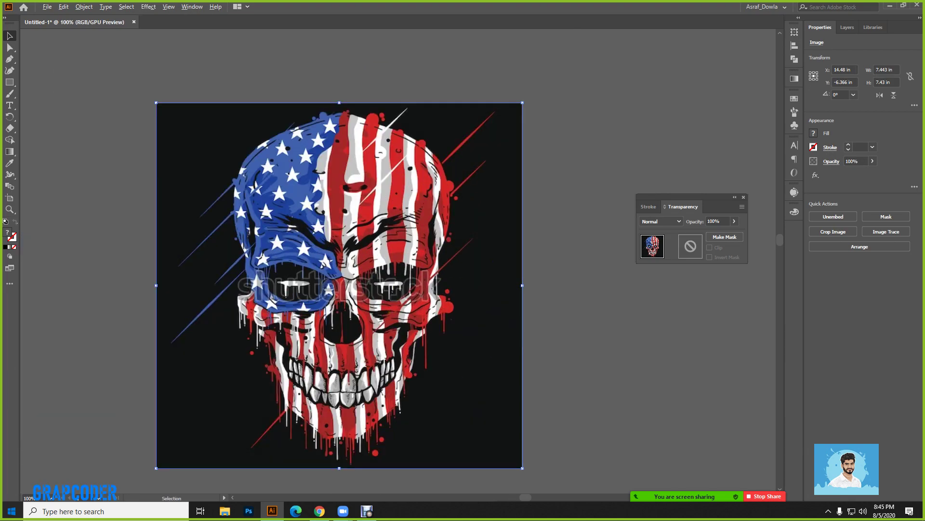
left_click(319, 511)
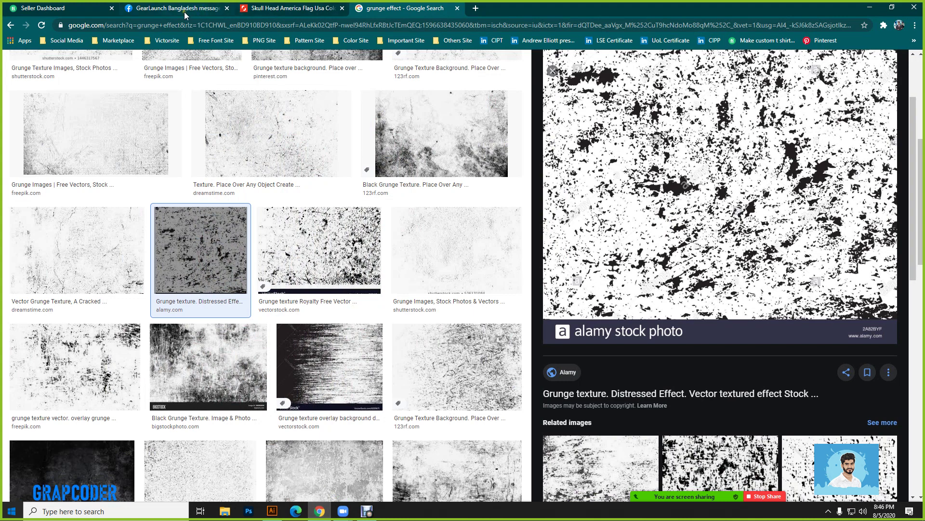
left_click(185, 9)
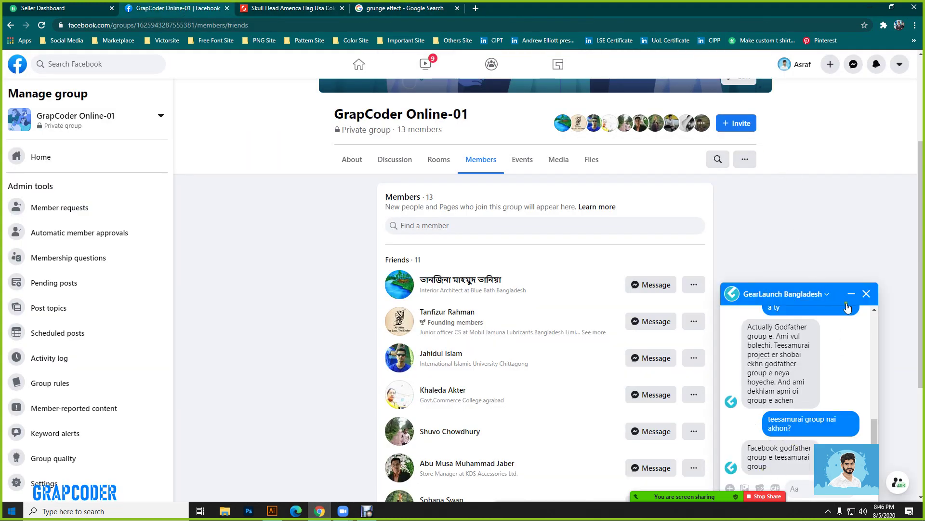
left_click(870, 7)
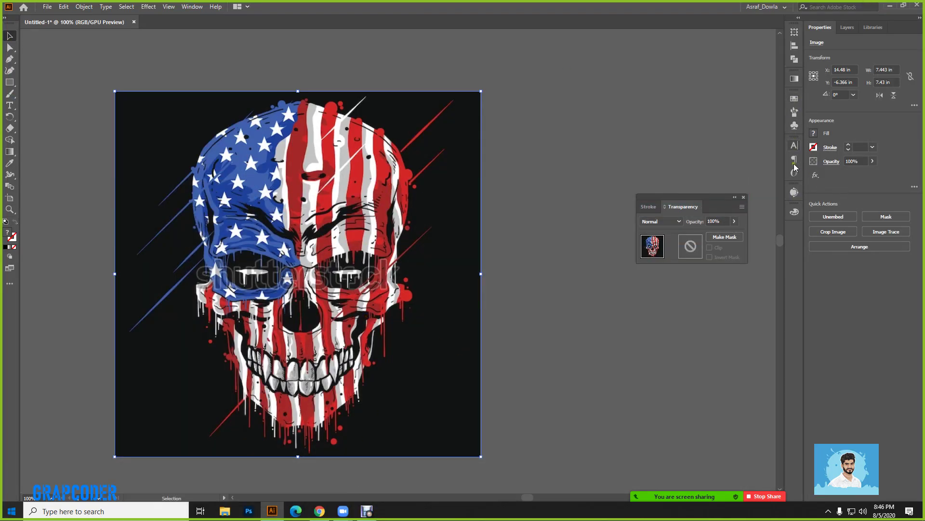
Image Trace the skull with High Fidelity Photo: Noise 1 px, Corners 100%, Paths 57%.
left_click(794, 193)
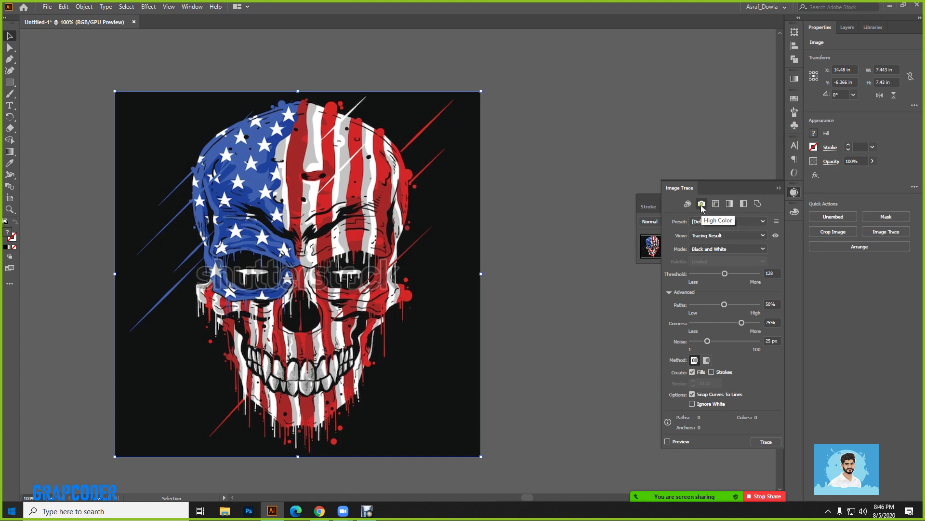
left_click(722, 221)
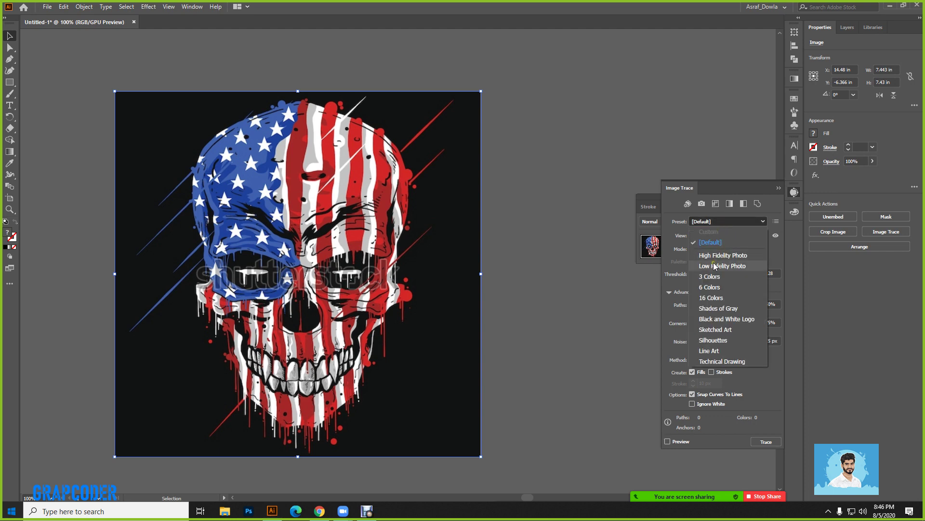
left_click(740, 256)
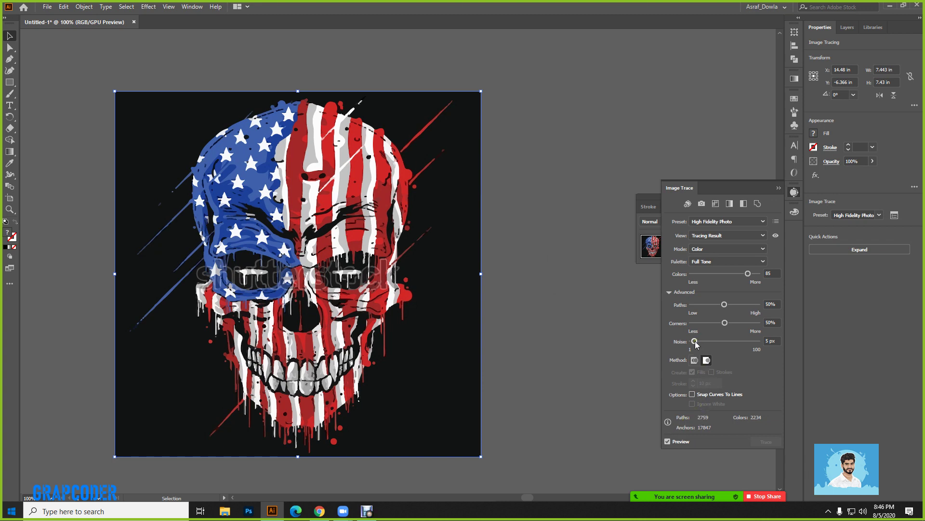
left_click_drag(696, 343, 680, 344)
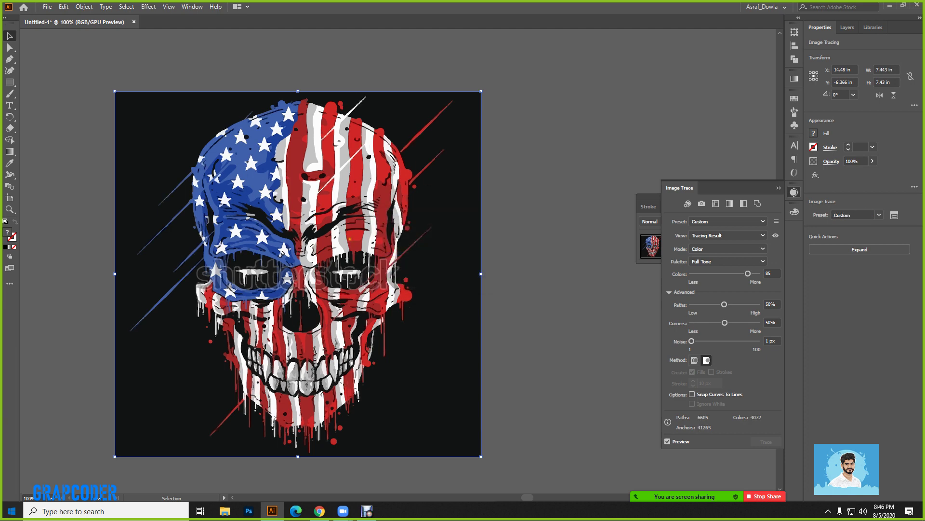
left_click_drag(727, 325, 784, 330)
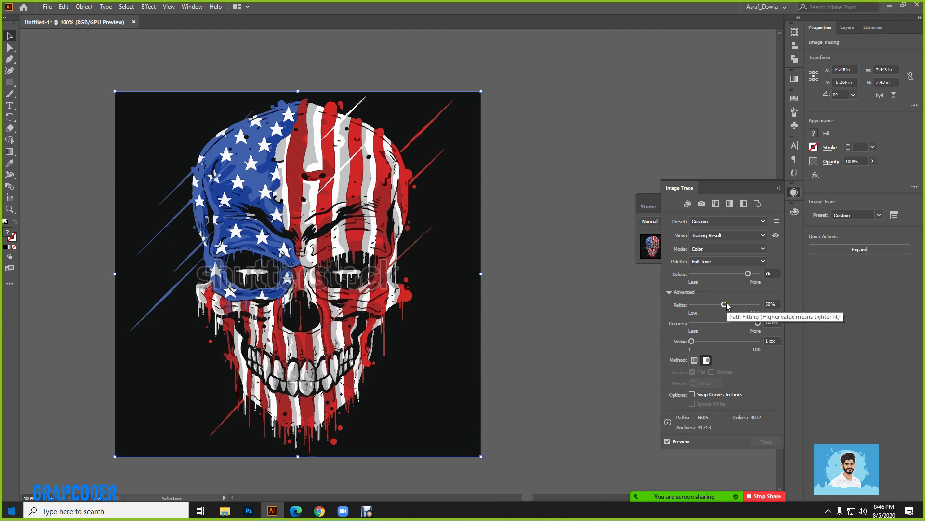
left_click_drag(724, 304, 732, 305)
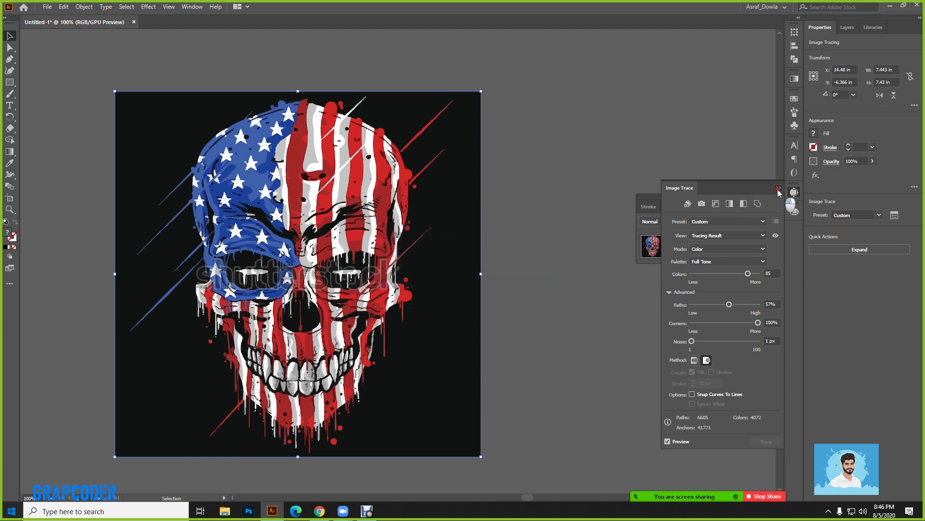
left_click(795, 192)
Expand the traced flag skull into vector paths.
left_click(84, 6)
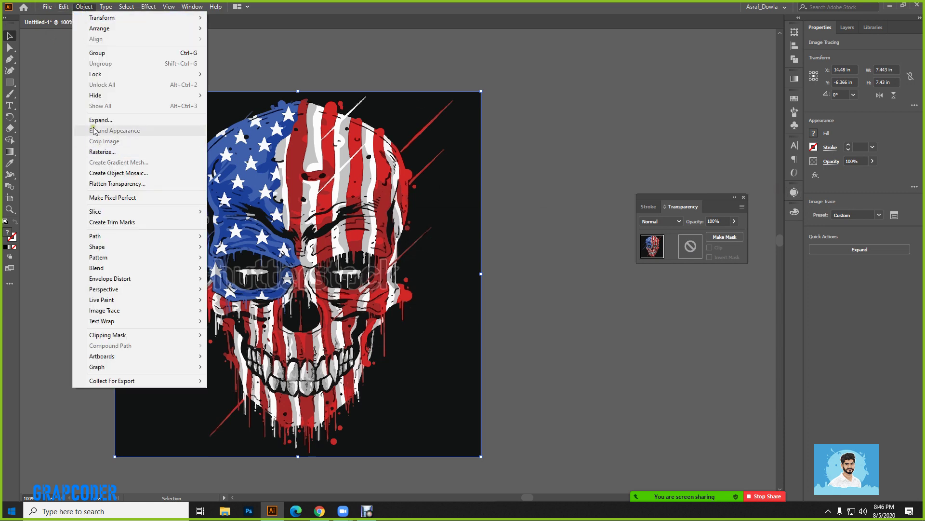
left_click(117, 122)
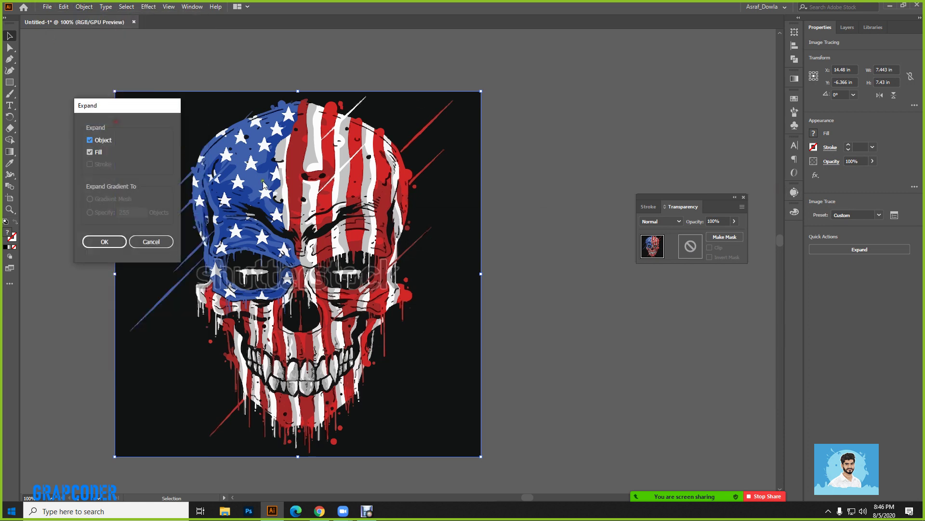
left_click(110, 242)
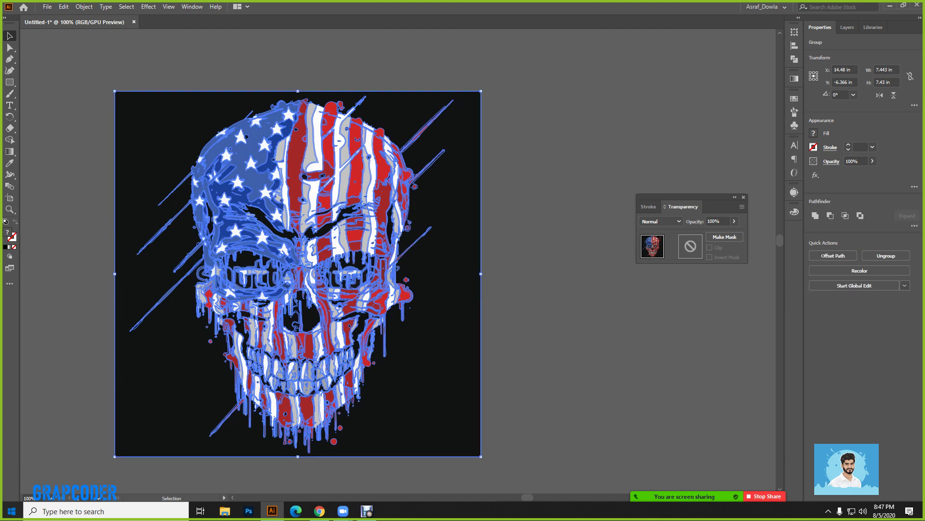
Ungroup the expanded skull paths twice and select the black background rectangle.
right_click(452, 213)
left_click(476, 294)
right_click(457, 222)
left_click(490, 299)
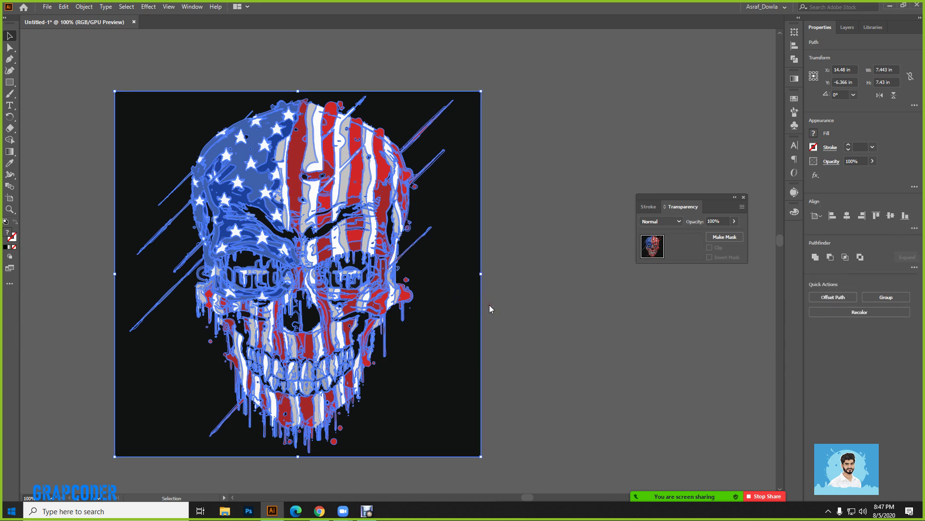
left_click(449, 351)
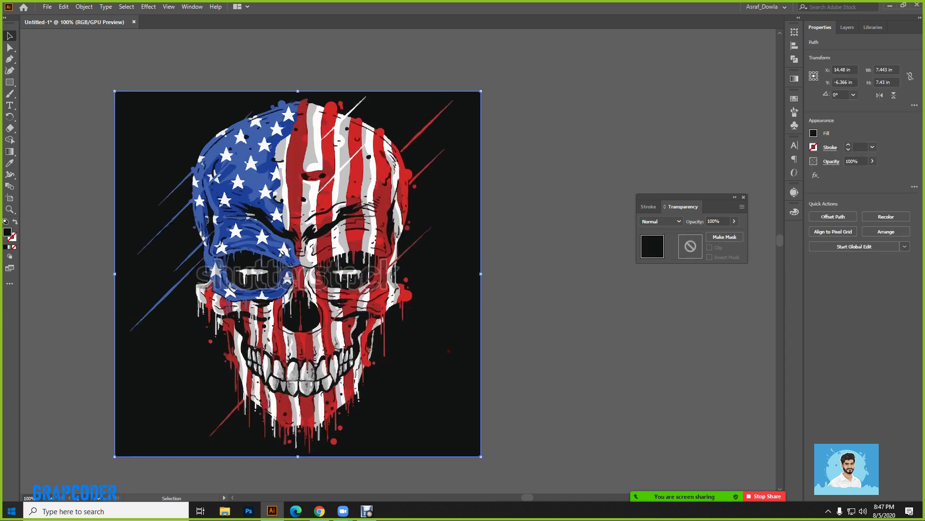
Test deleting the black background rectangle, restore it, and survey the surrounding artwork.
left_click_drag(449, 351, 660, 393)
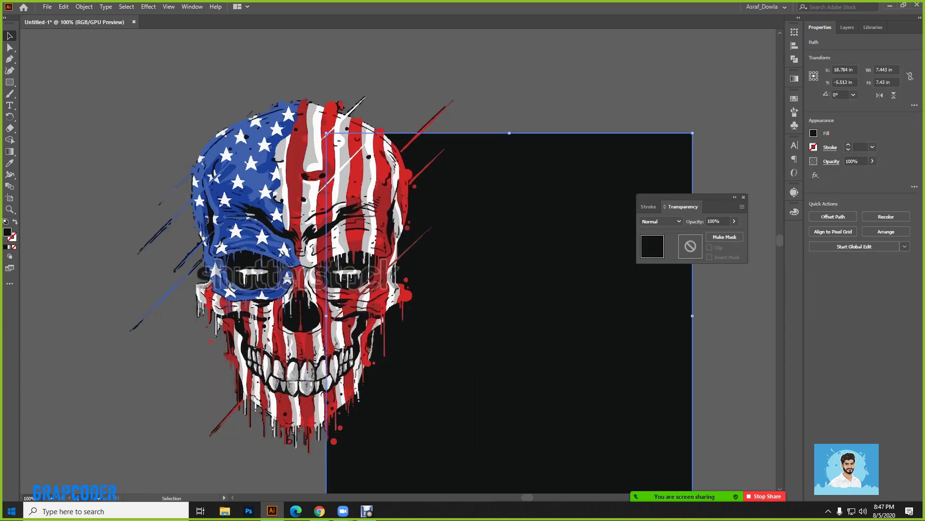
key("Delete")
key("ctrl+z")
key("ctrl+minus")
left_click_drag(482, 343, 499, 304)
left_click_drag(337, 241, 521, 241)
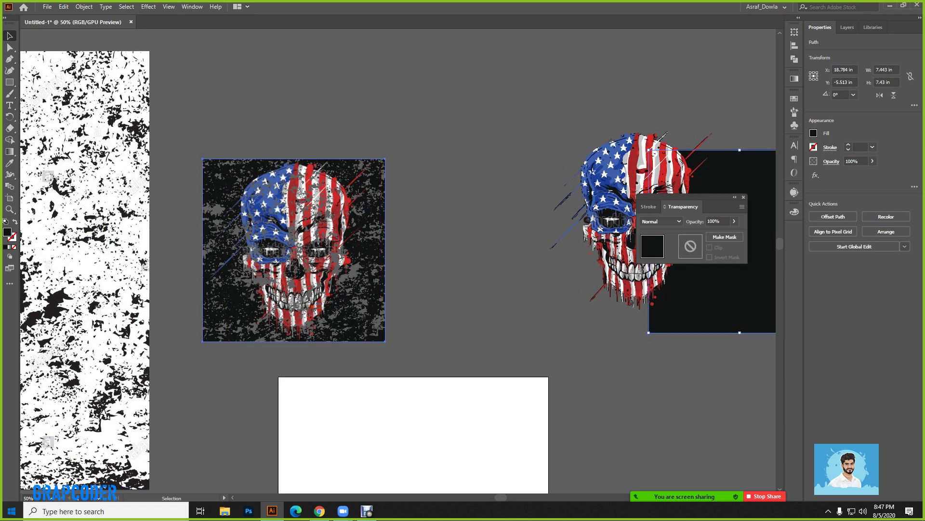
left_click(724, 236)
key("ctrl+minus")
key("ctrl+minus")
key("ctrl+minus")
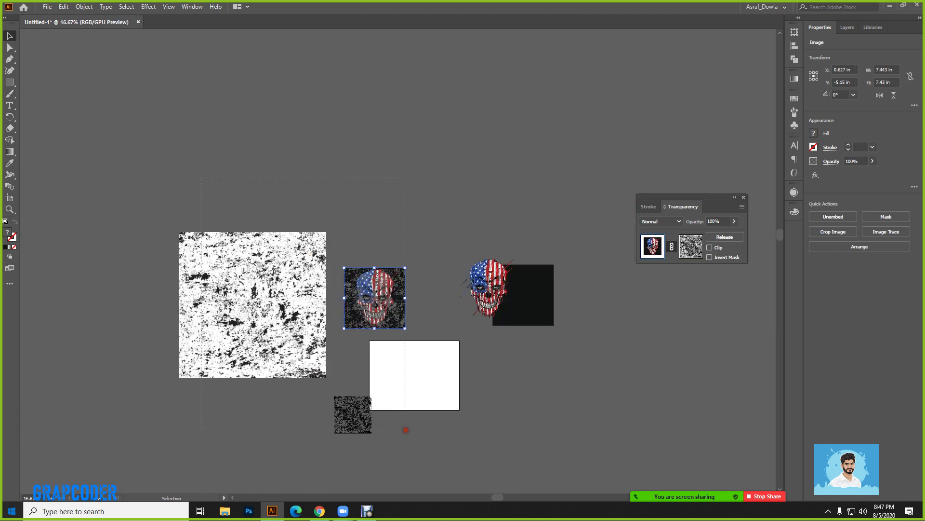
left_click_drag(405, 428, 178, 378)
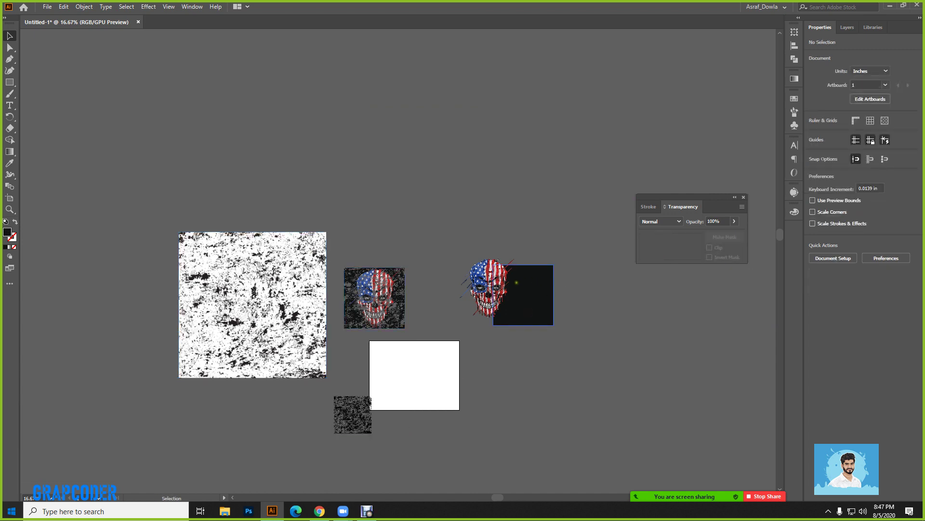
Delete the black background and black-filled skull paths selected with the Magic Wand.
scroll(522, 305, "up", 2)
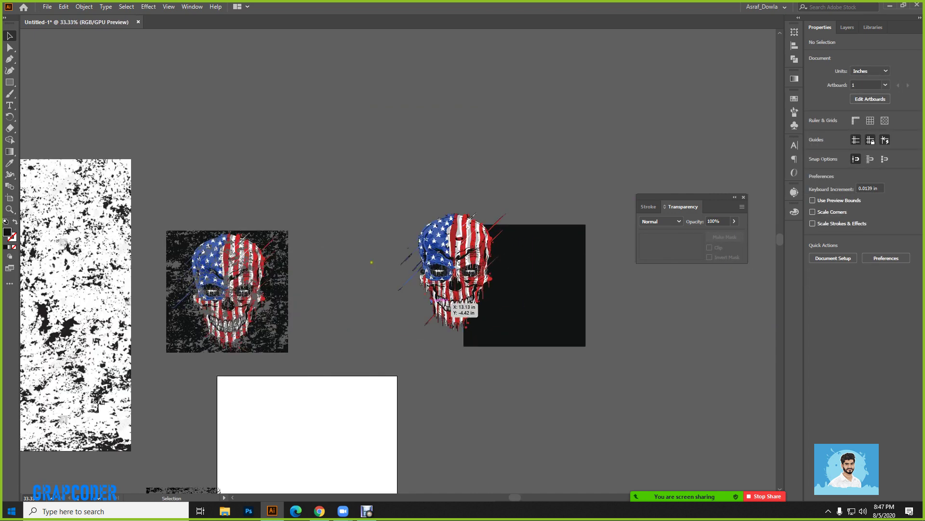
key("y")
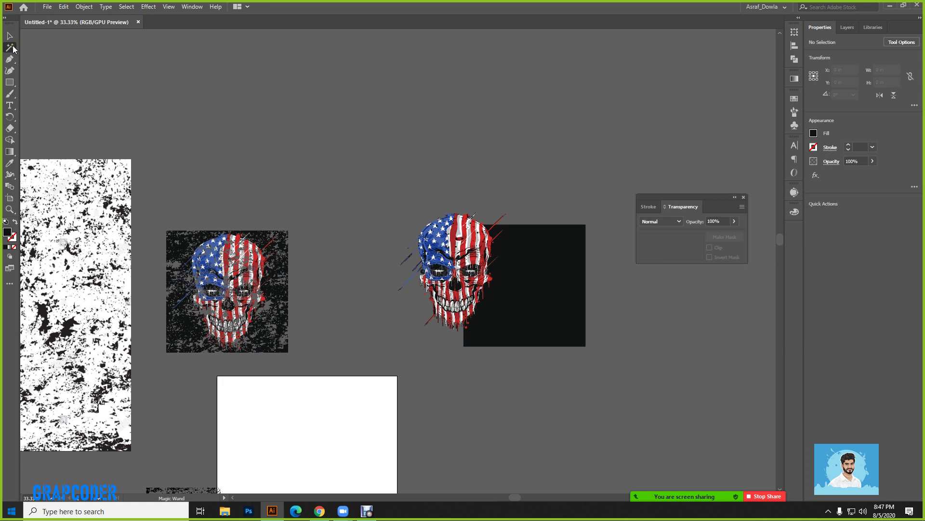
left_click(524, 272)
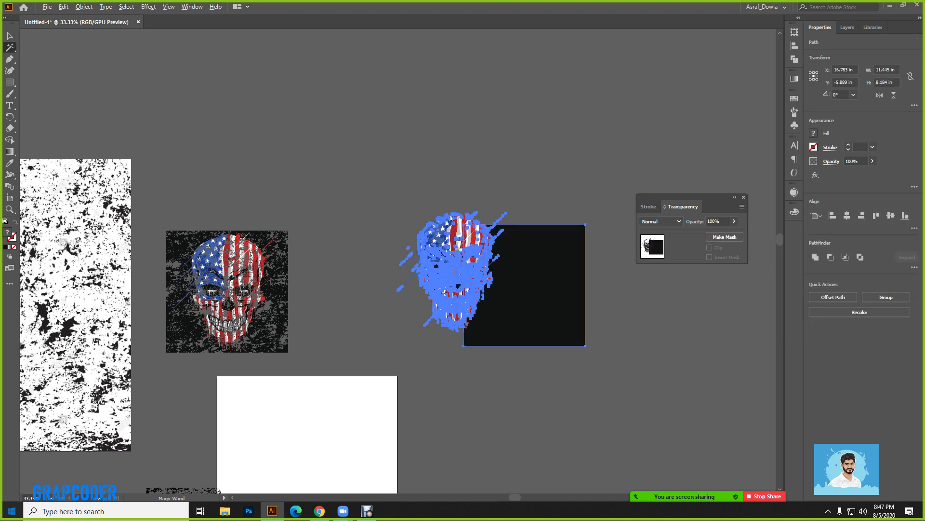
scroll(459, 230, "up", 6)
scroll(464, 240, "down", 4)
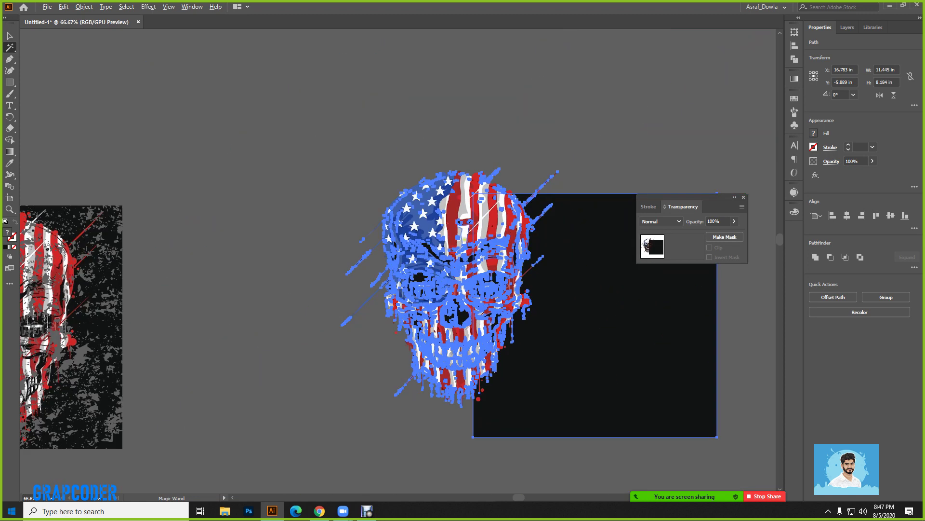
key("Delete")
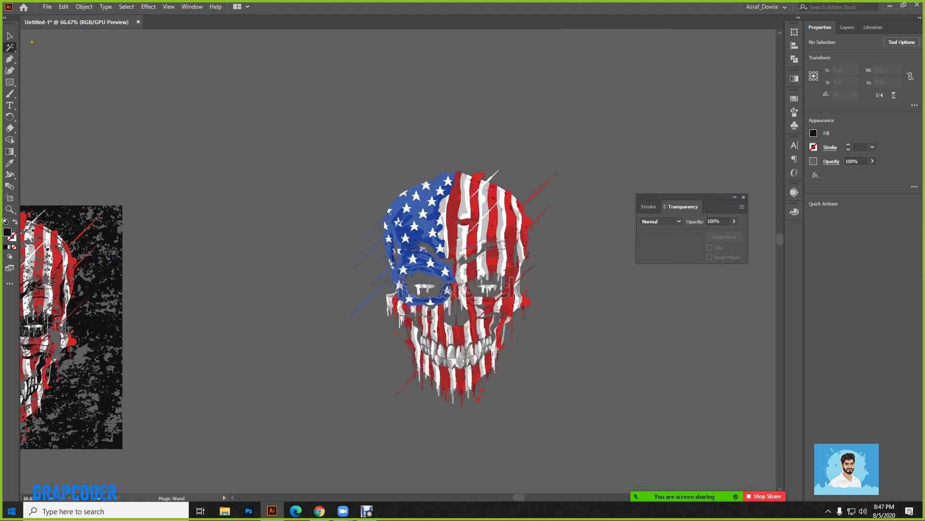
Move the vector flag skull onto the white artboard and review how it looks.
left_click(10, 36)
scroll(465, 311, "up", 5)
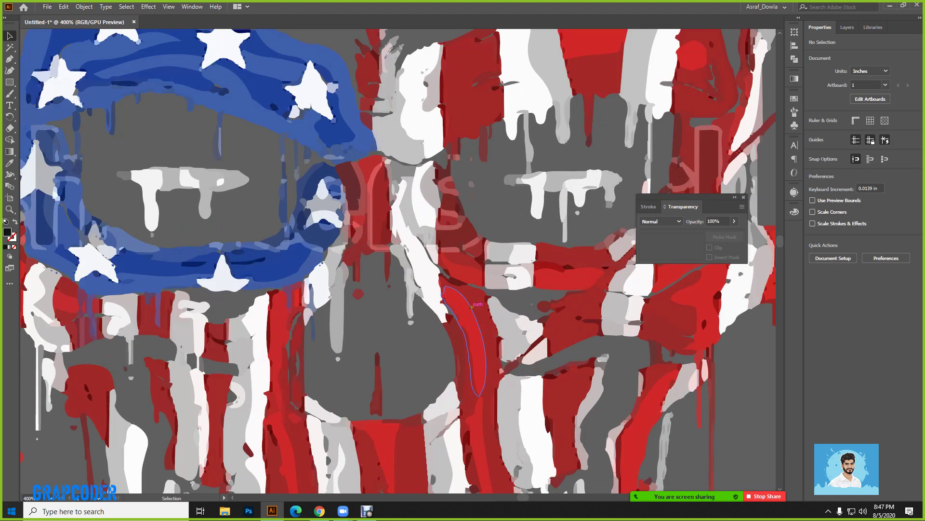
scroll(434, 251, "down", 5)
scroll(412, 225, "down", 2)
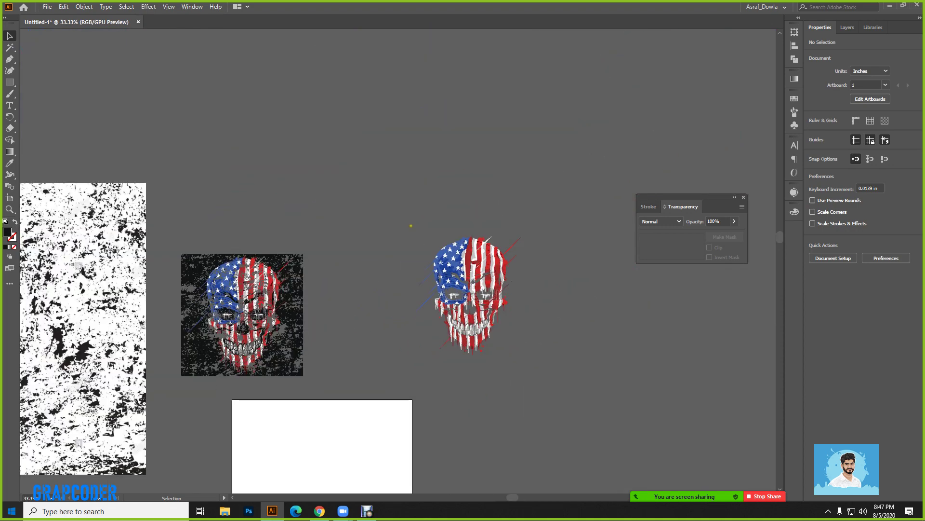
left_click(477, 290)
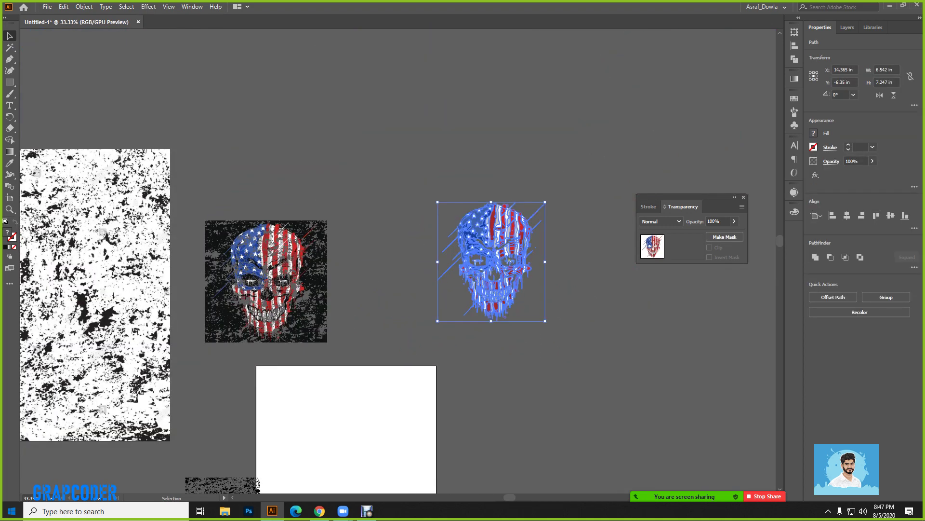
left_click_drag(463, 314, 391, 423)
left_click(523, 430)
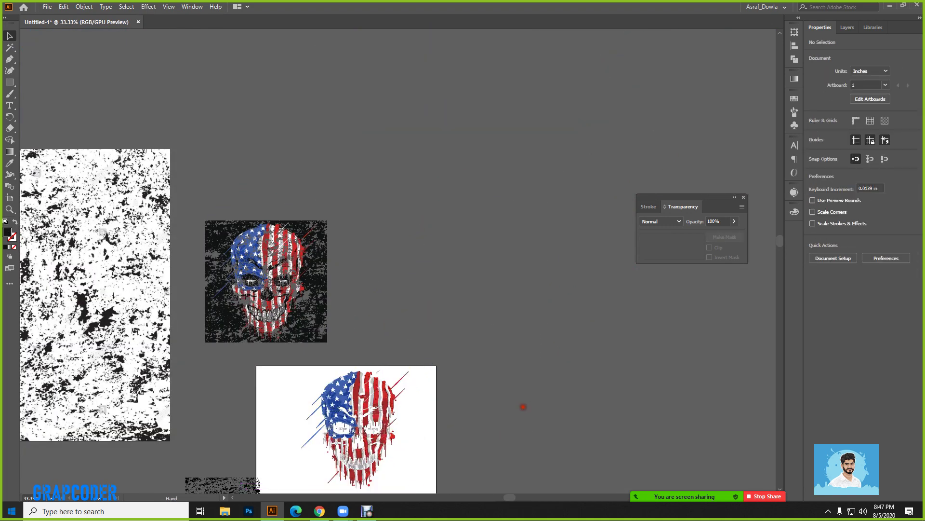
left_click_drag(522, 429, 556, 319)
scroll(442, 319, "up", 3)
scroll(442, 318, "up", 2)
scroll(449, 307, "down", 5)
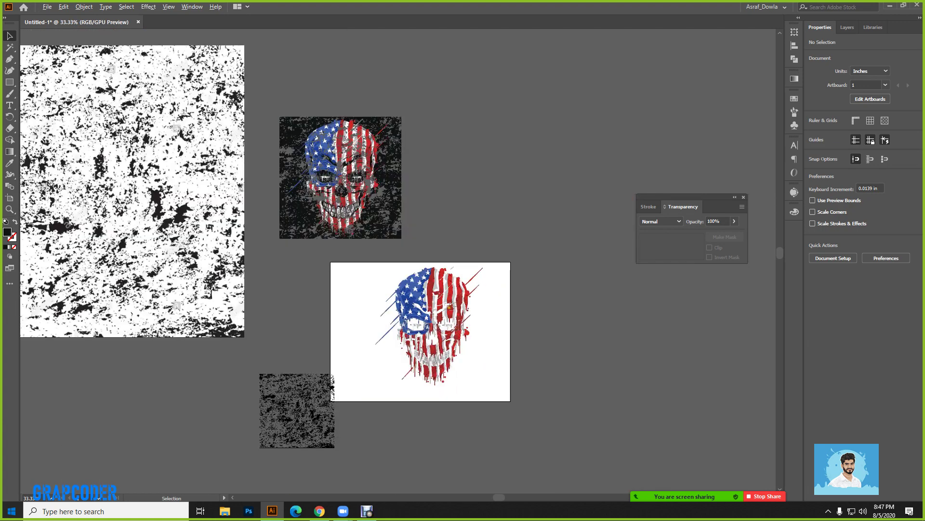
scroll(504, 331, "down", 4)
scroll(495, 278, "up", 3)
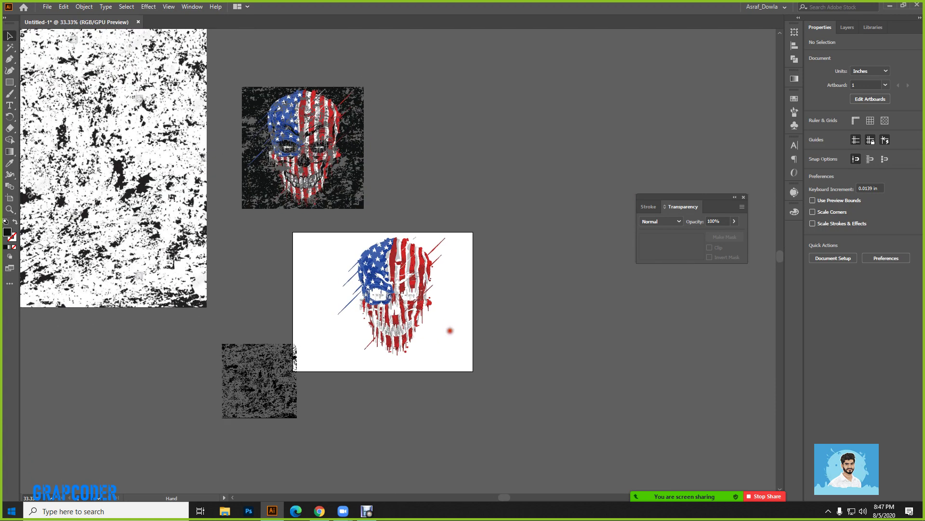
scroll(396, 278, "up", 3)
scroll(396, 279, "down", 2)
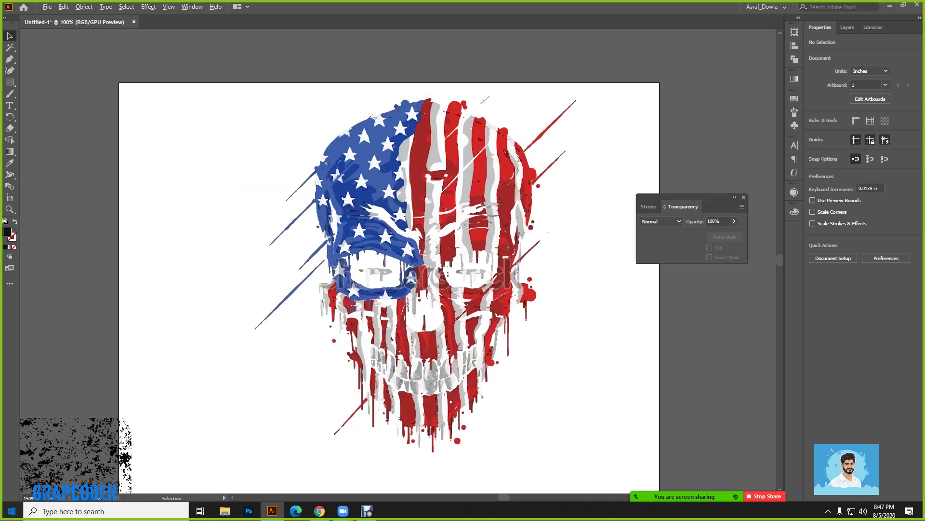
scroll(396, 278, "down", 1)
scroll(486, 284, "up", 6)
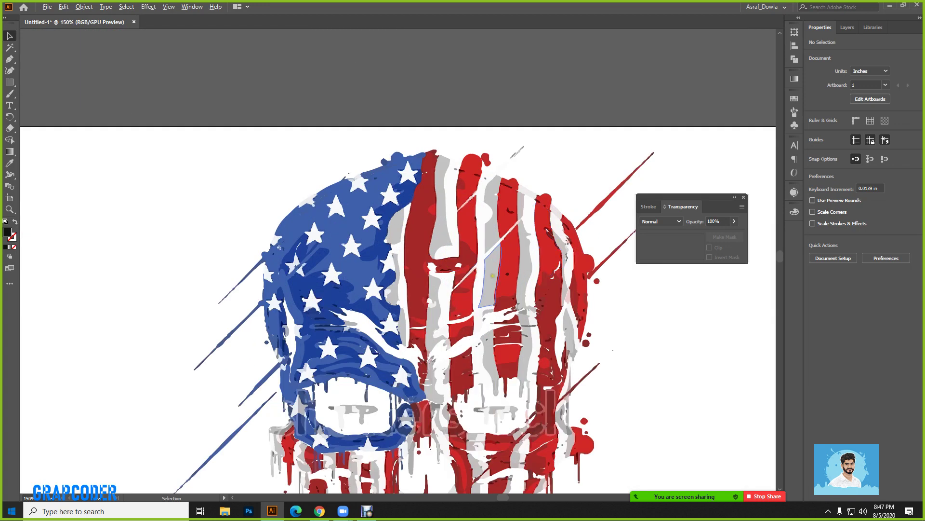
scroll(486, 285, "down", 3)
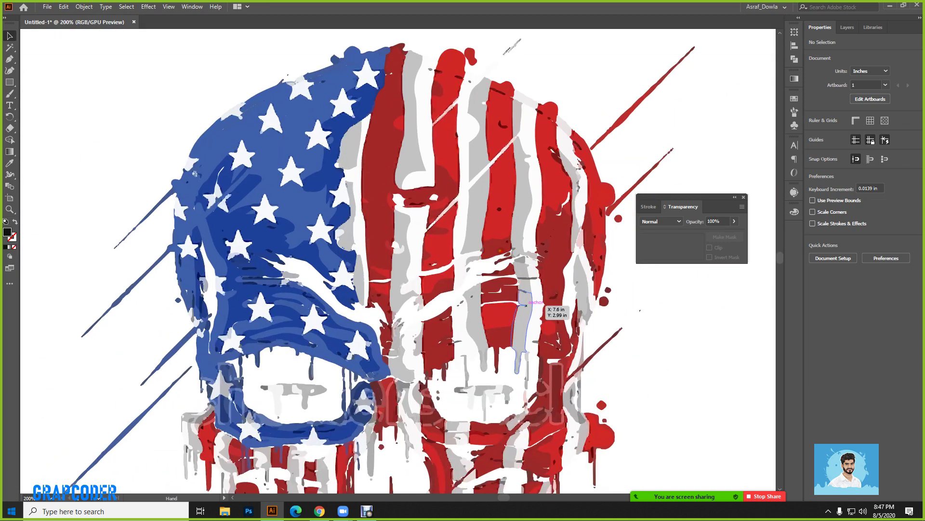
scroll(487, 285, "down", 1)
Select the whole skull group on the artboard and delete it.
left_click(461, 277)
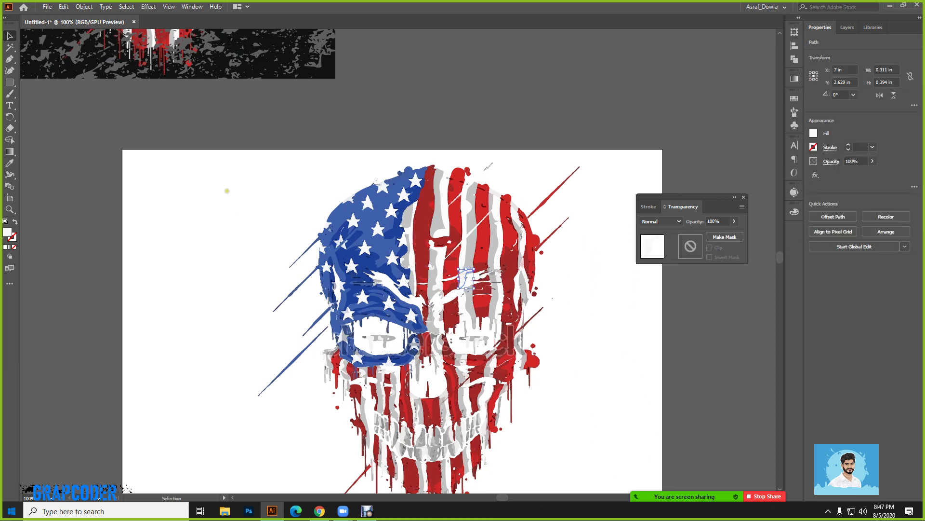
left_click_drag(226, 162, 620, 499)
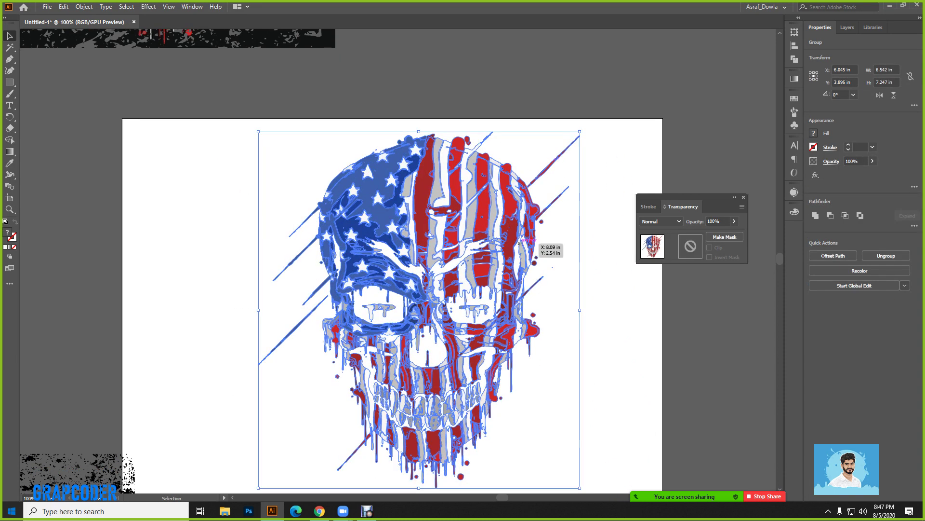
left_click(612, 303)
scroll(612, 304, "down", 2)
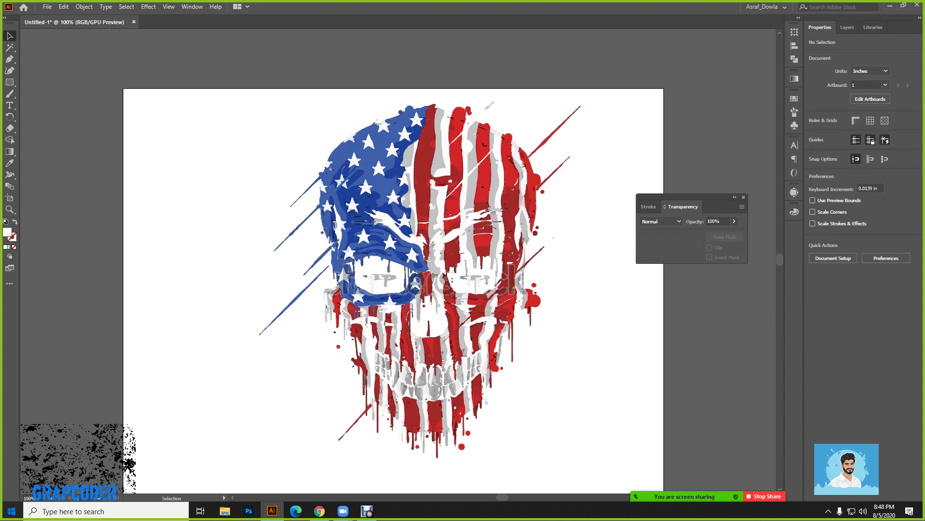
left_click(476, 288)
scroll(472, 287, "down", 2)
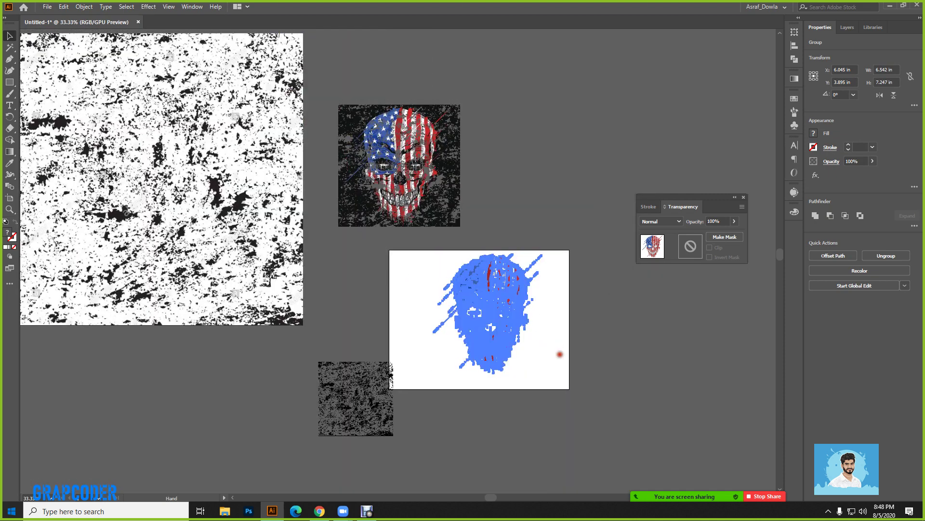
scroll(469, 285, "down", 1)
scroll(468, 284, "up", 3)
scroll(469, 284, "up", 2)
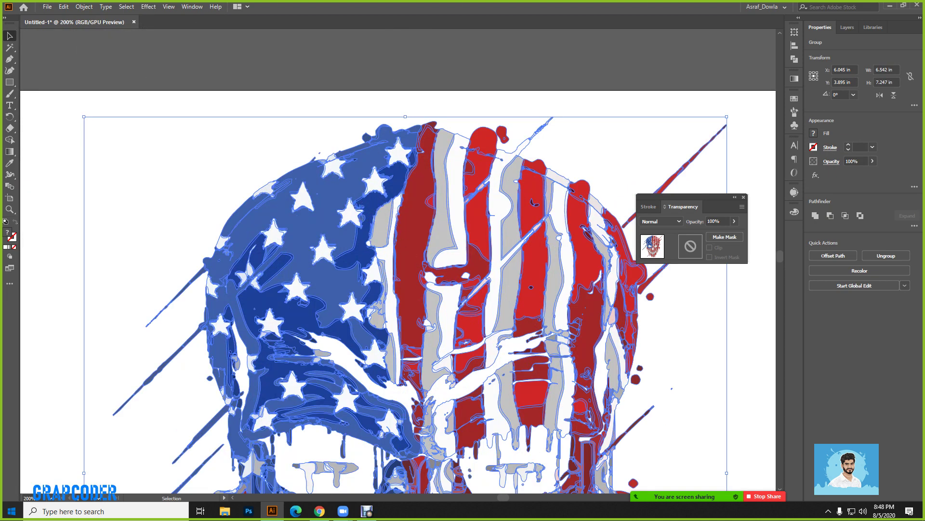
scroll(426, 255, "down", 1)
scroll(426, 256, "down", 2)
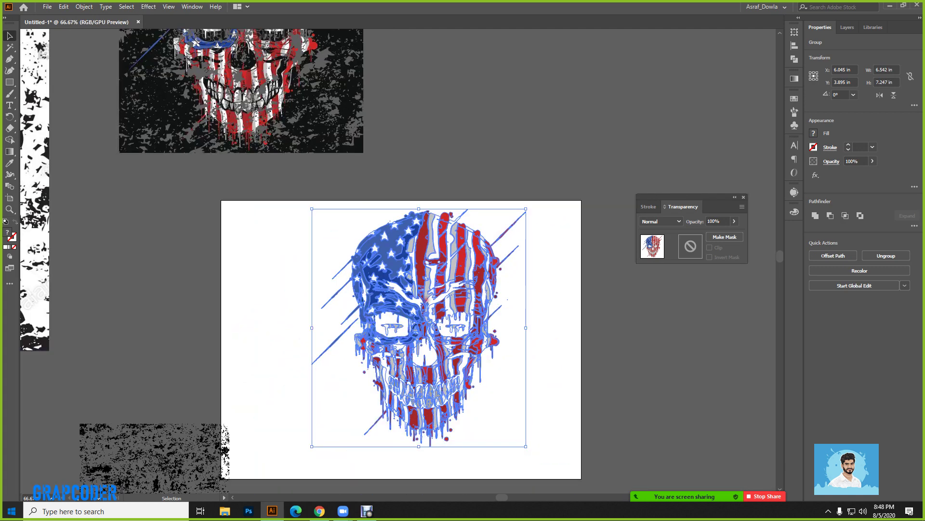
key("Delete")
Type 'GrapCoder' on the empty artboard and scale it up to about 125.47 pt.
left_click_drag(458, 353, 509, 243)
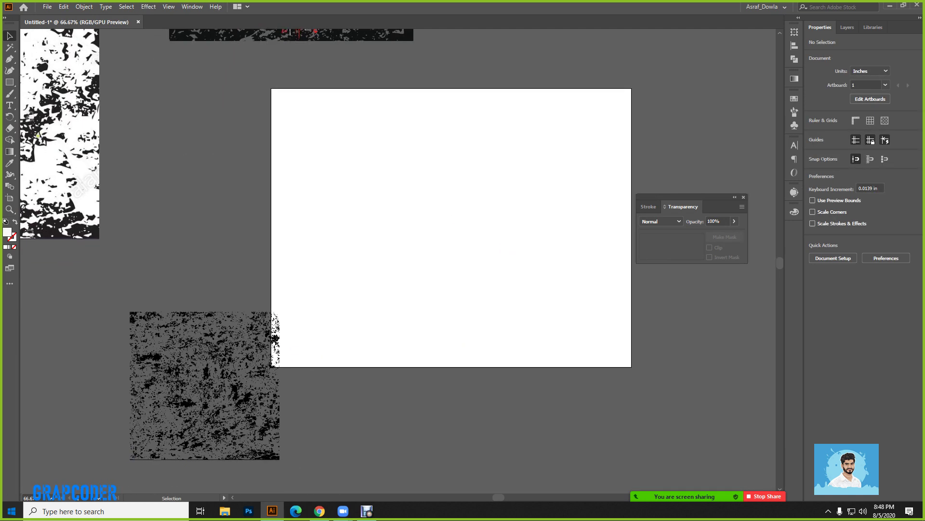
key("t")
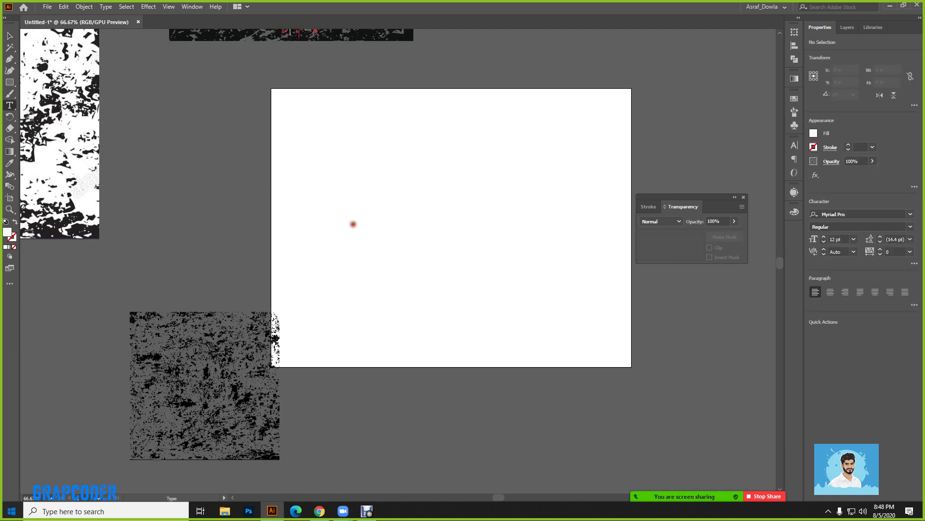
left_click(352, 224)
type("GrapCoder")
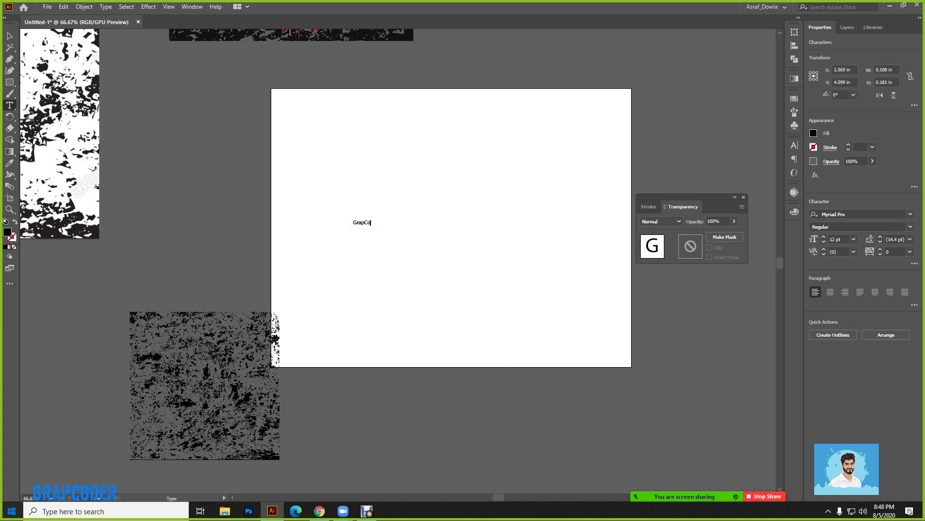
left_click(10, 36)
left_click_drag(379, 226, 495, 295)
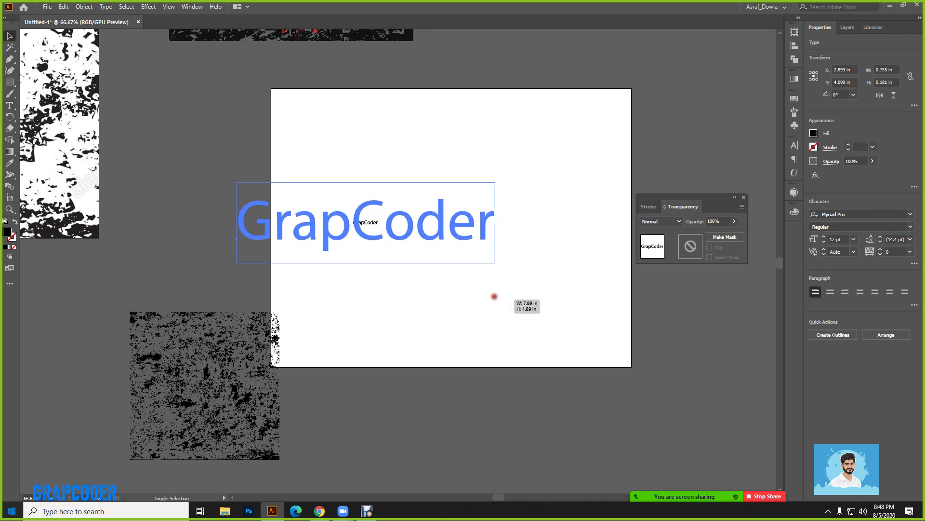
left_click_drag(453, 226, 513, 226)
left_click_drag(453, 301, 353, 315)
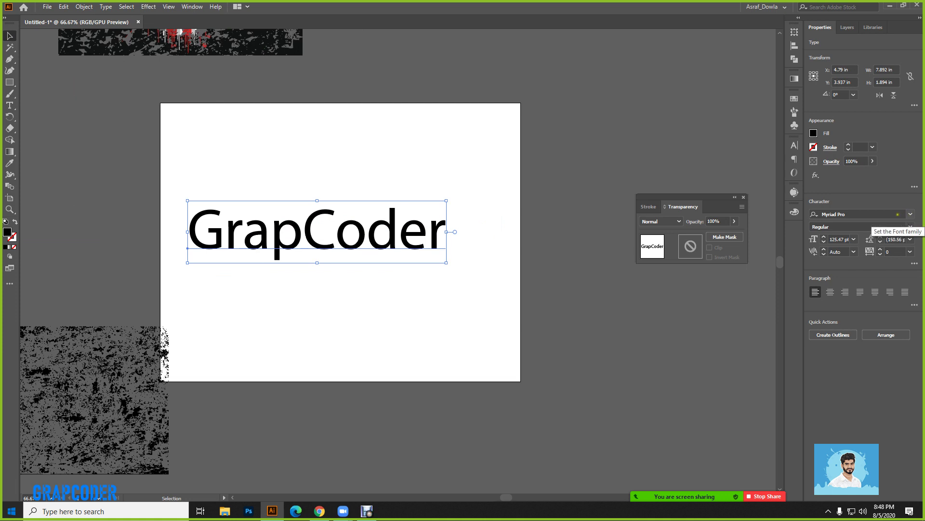
Change the GrapCoder font from Myriad Pro to Nexa Bold.
left_click(898, 214)
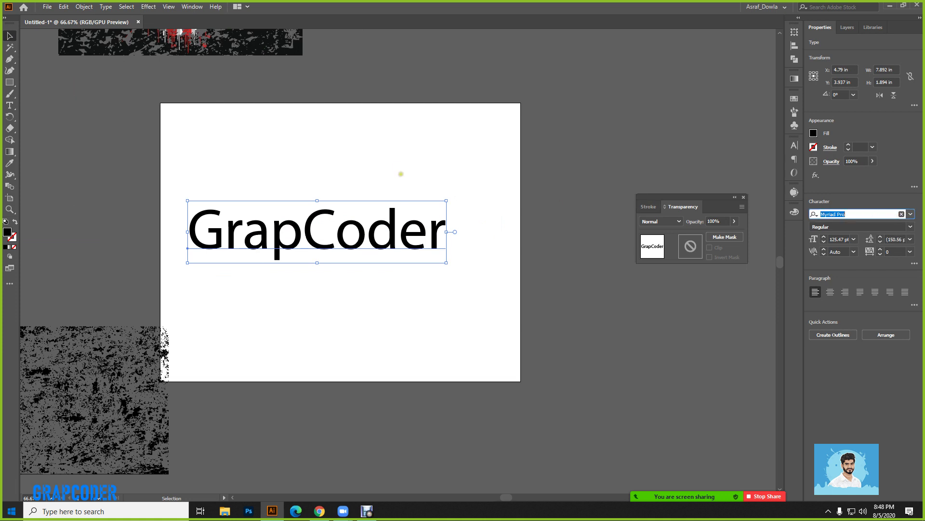
left_click(911, 216)
left_click(843, 292)
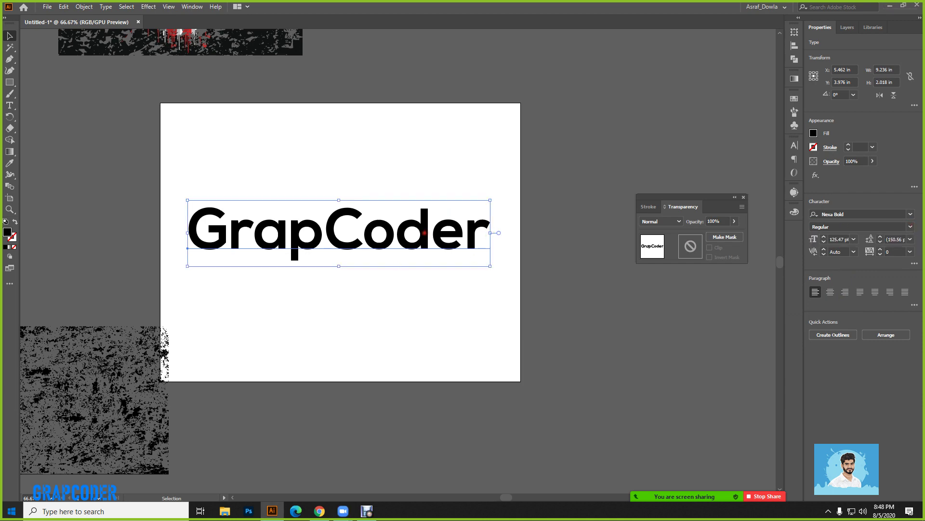
left_click_drag(359, 293, 477, 315)
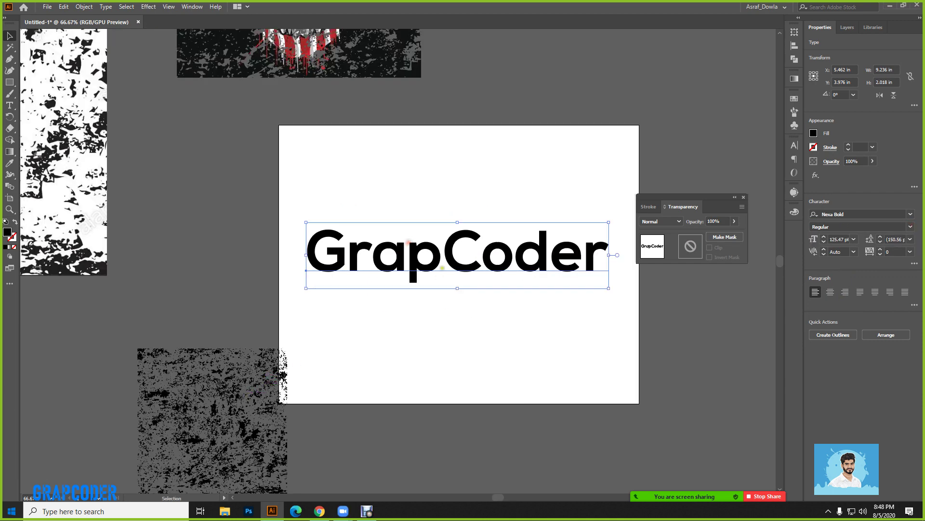
Convert the GrapCoder text to outlines, Unite it, and make a compound path (Ctrl+8).
right_click(444, 265)
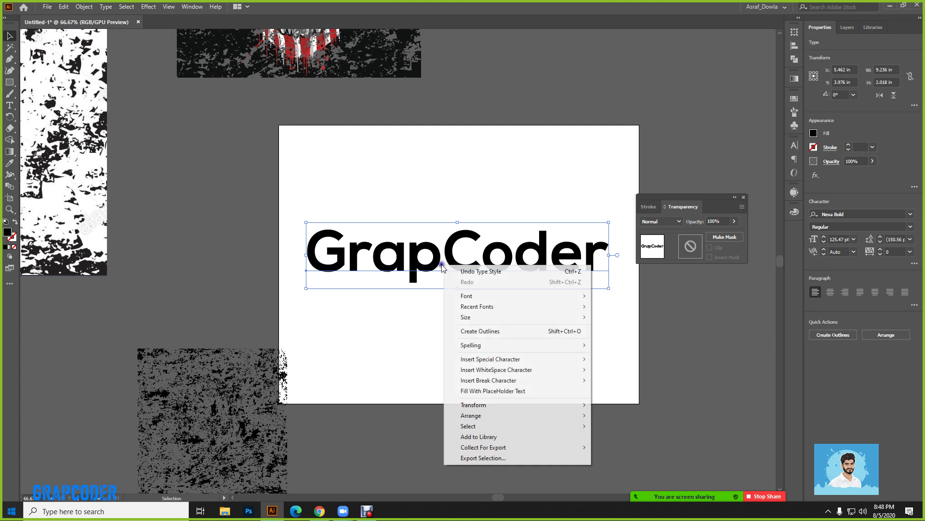
left_click(486, 331)
left_click_drag(713, 204, 733, 112)
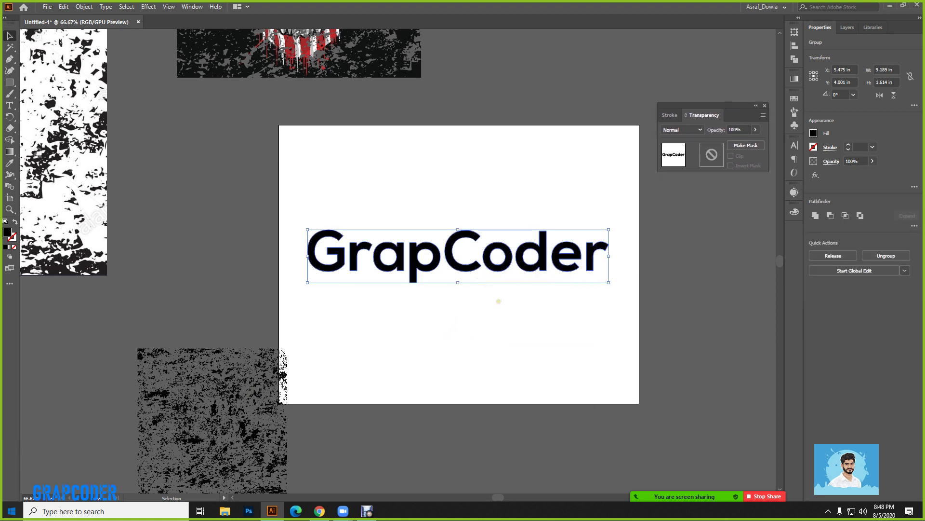
left_click(794, 59)
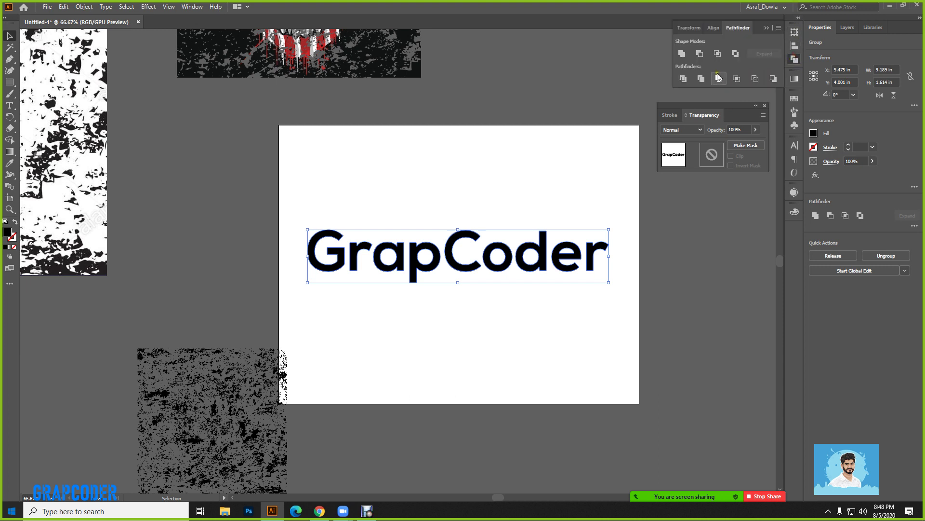
left_click(680, 51)
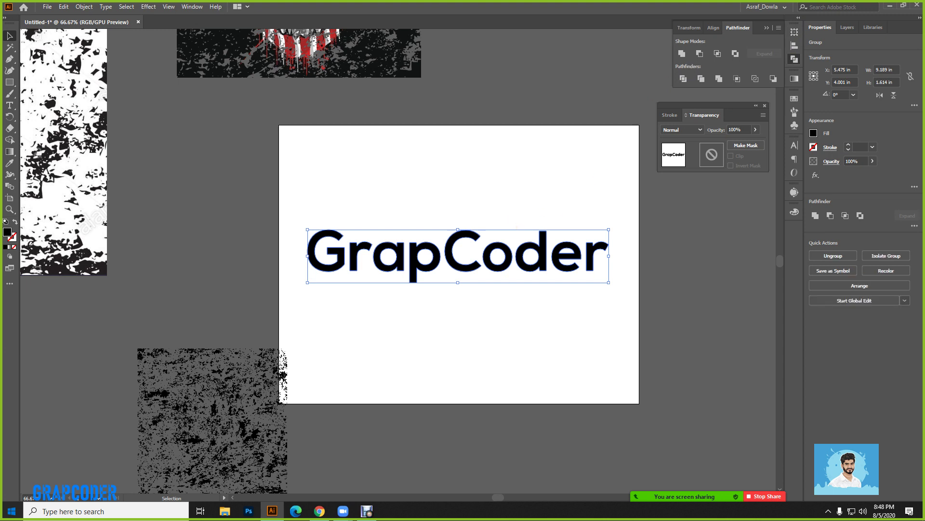
key("ctrl+8")
Undo back to live text, outline GrapCoder again, and view it at 100%.
left_click(555, 337)
left_click(546, 254)
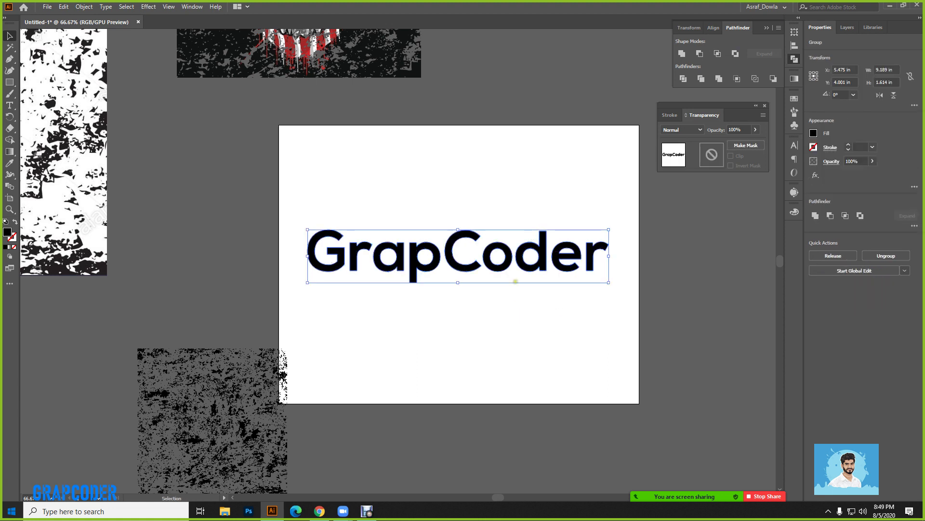
key("ctrl+z")
key("ctrl+z")
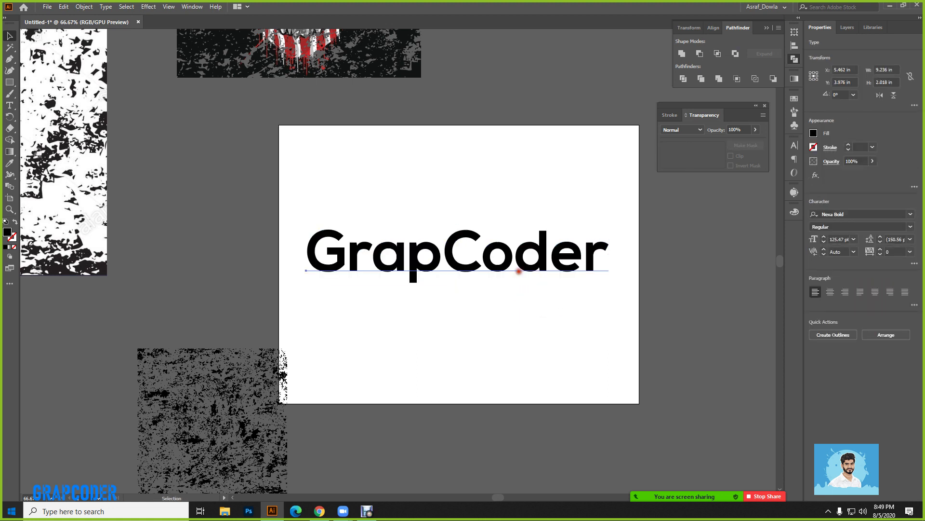
right_click(560, 258)
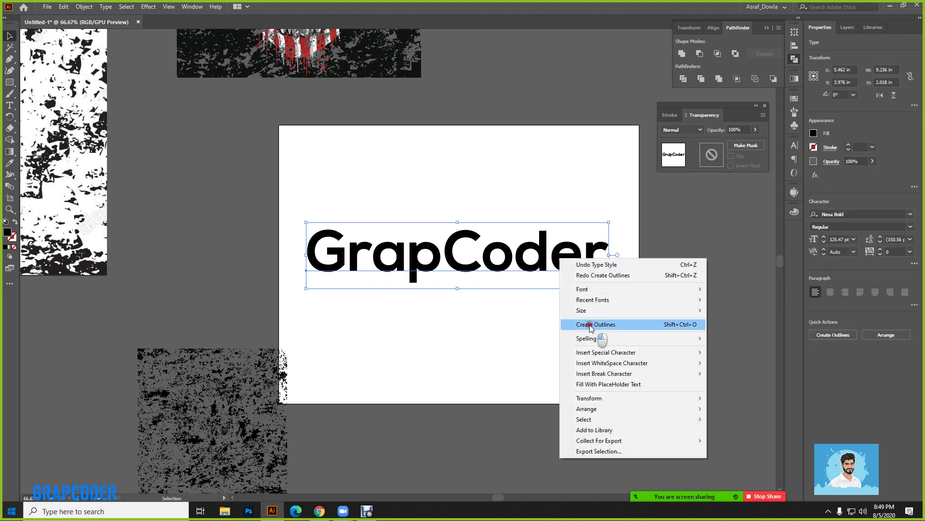
left_click(590, 322)
scroll(588, 262, "up", 3)
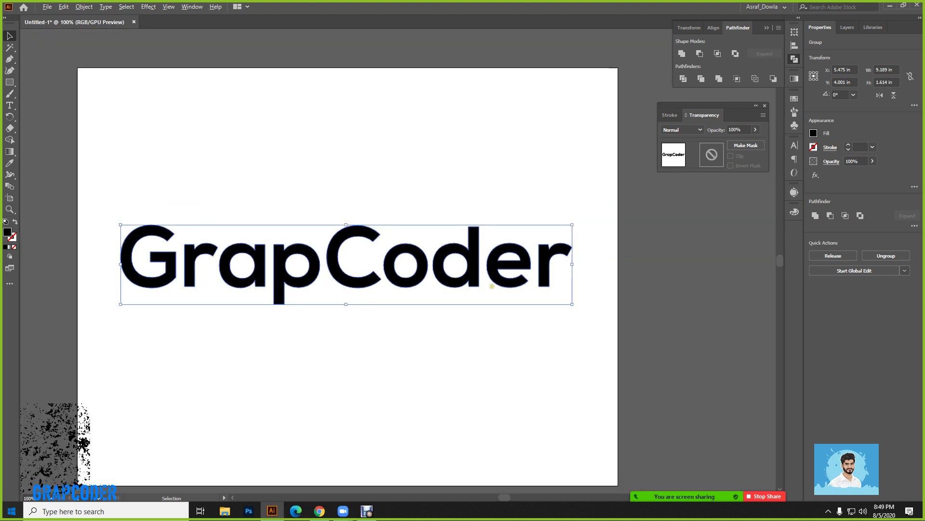
key("ctrl+1")
scroll(438, 271, "up", 2)
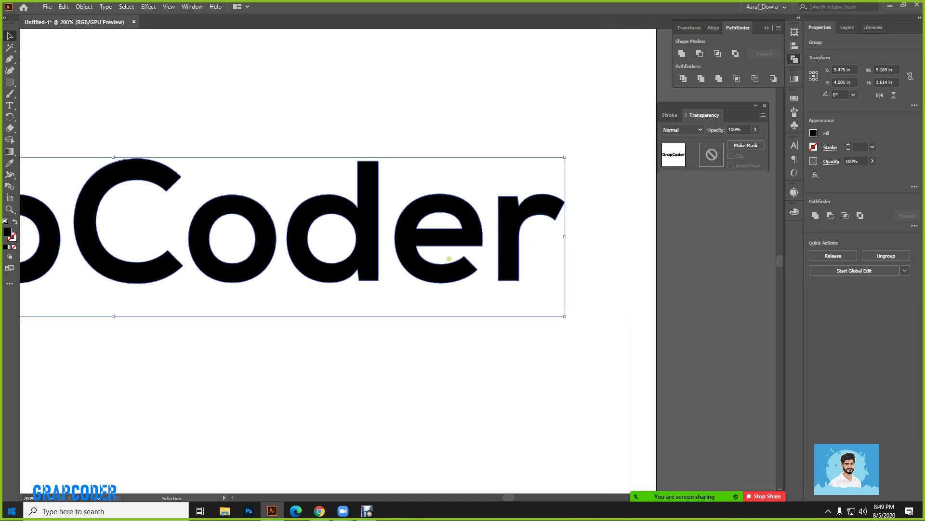
left_click(430, 266)
Unite the outlined GrapCoder letters into one compound shape, then zoom out.
right_click(504, 203)
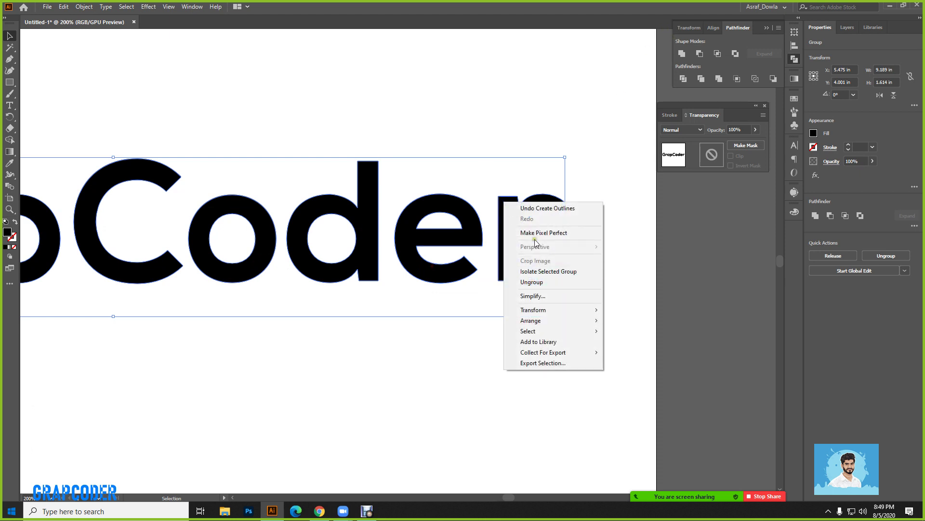
left_click(535, 131)
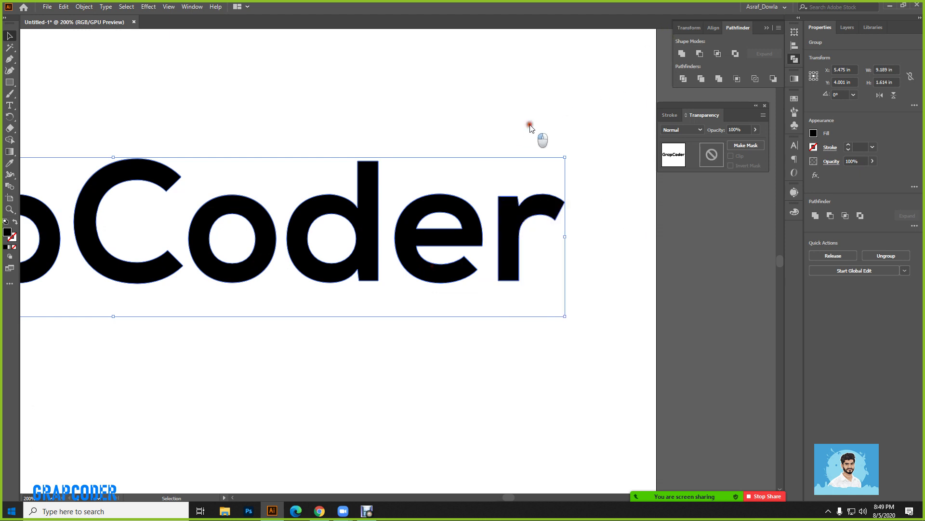
left_click(683, 53)
right_click(511, 244)
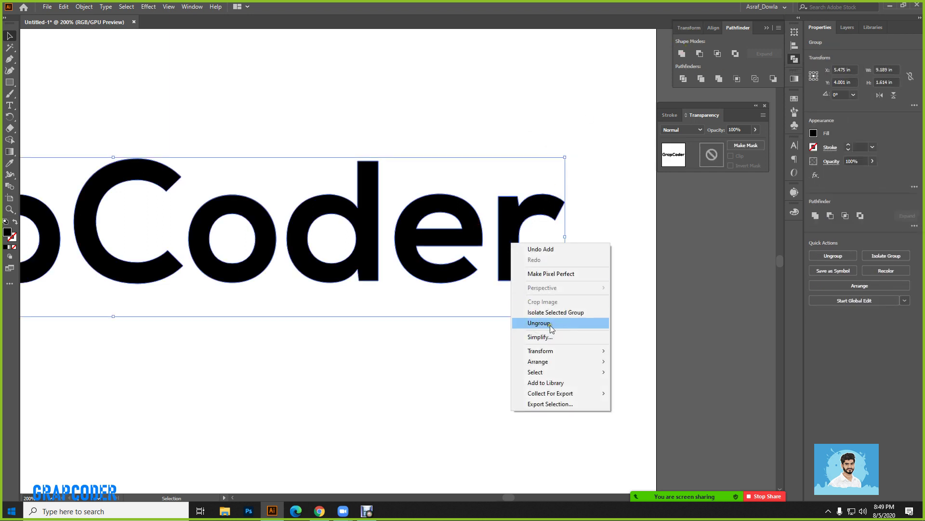
left_click(636, 258)
left_click_drag(580, 262, 718, 266)
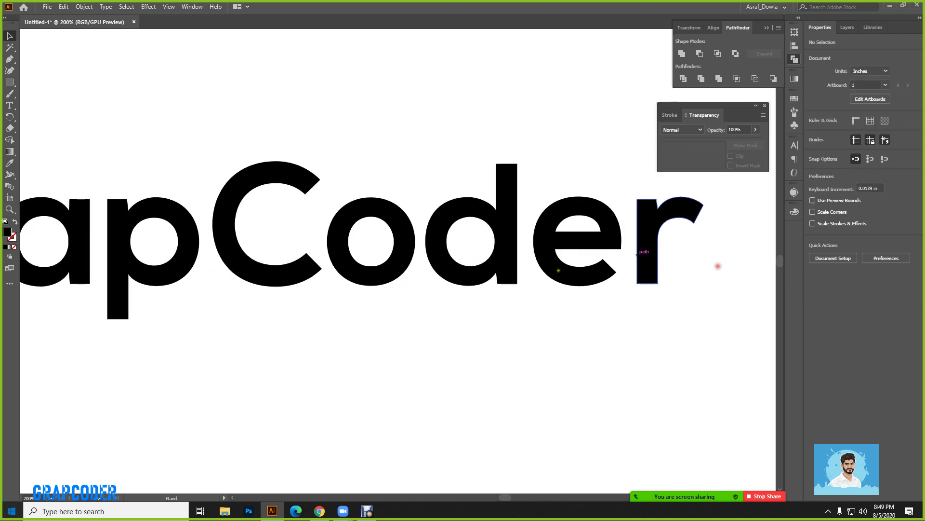
left_click(41, 247)
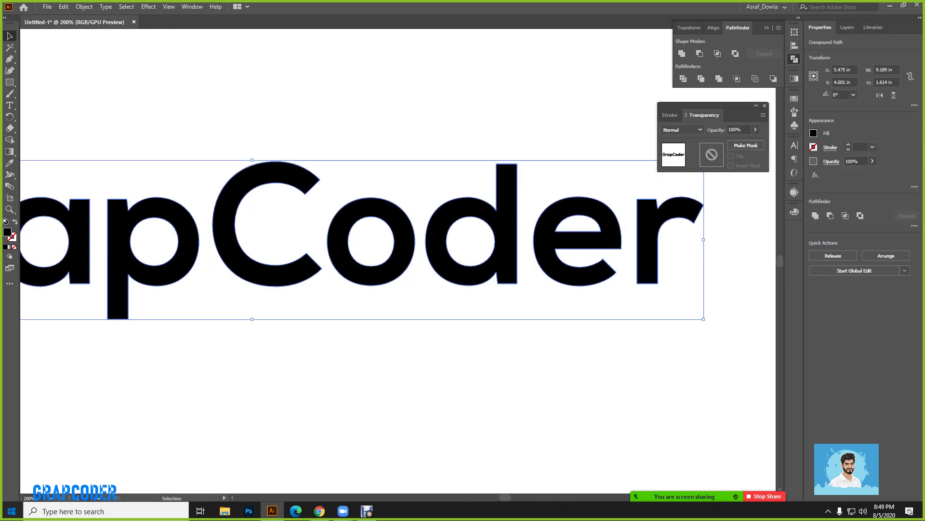
right_click(557, 268)
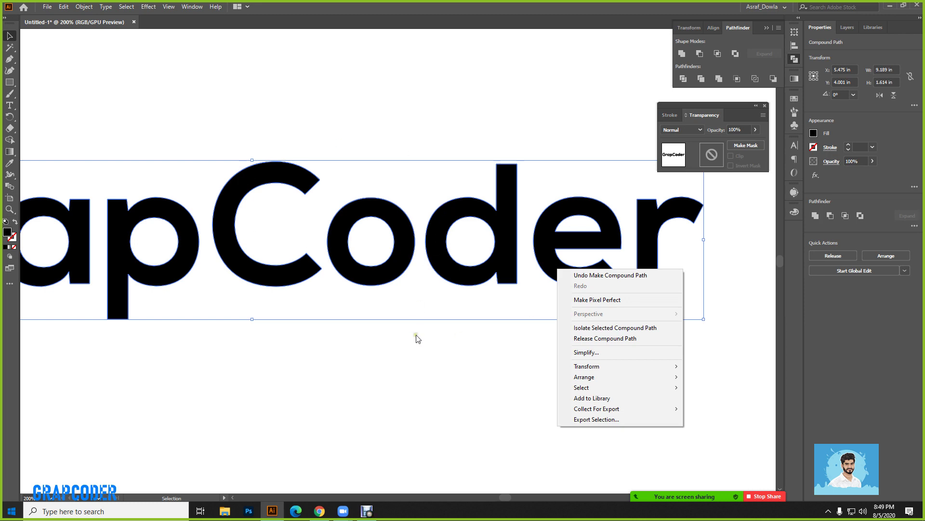
left_click(414, 361)
key("ctrl+minus")
key("ctrl+minus")
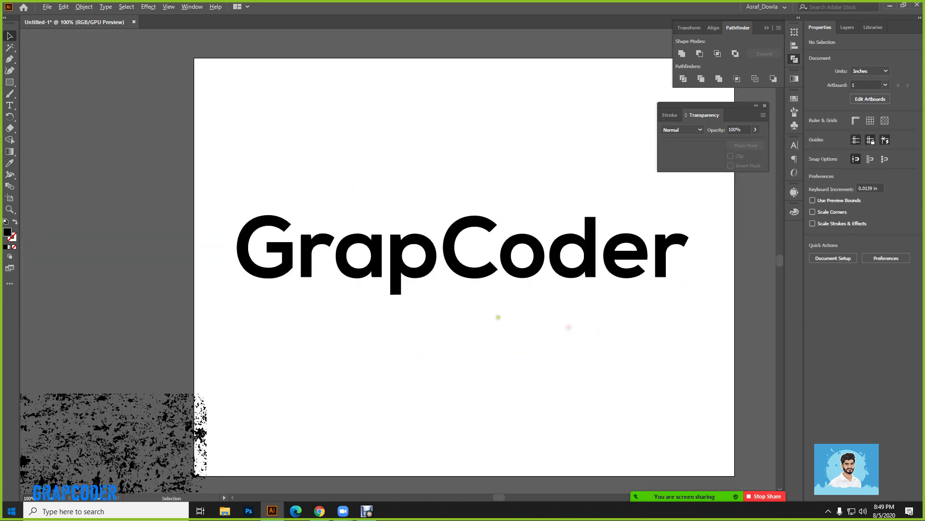
Move the grunge texture onto the artboard and enlarge it to cover the artboard.
left_click_drag(97, 407, 190, 385)
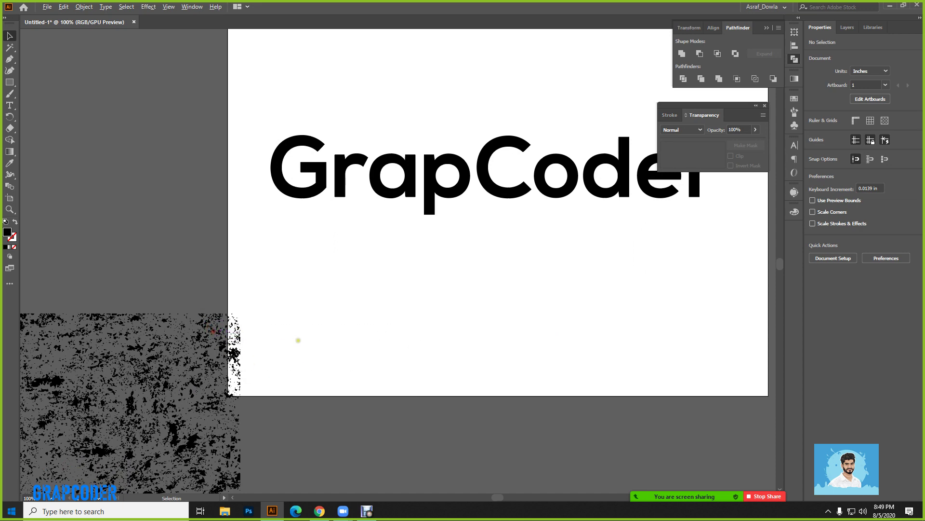
key("ctrl+minus")
key("ctrl+minus")
key("ctrl+minus")
left_click_drag(424, 322, 437, 323)
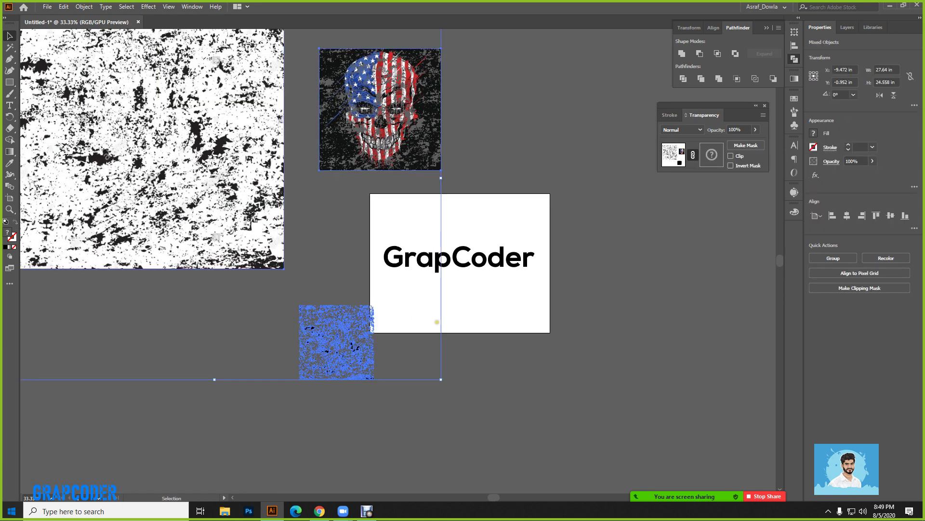
left_click_drag(358, 352, 463, 311)
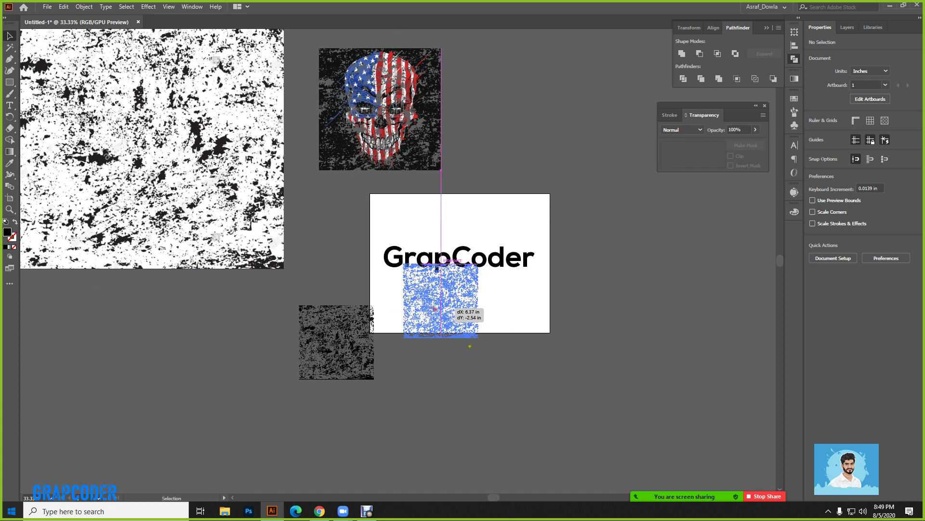
left_click_drag(478, 338, 523, 381)
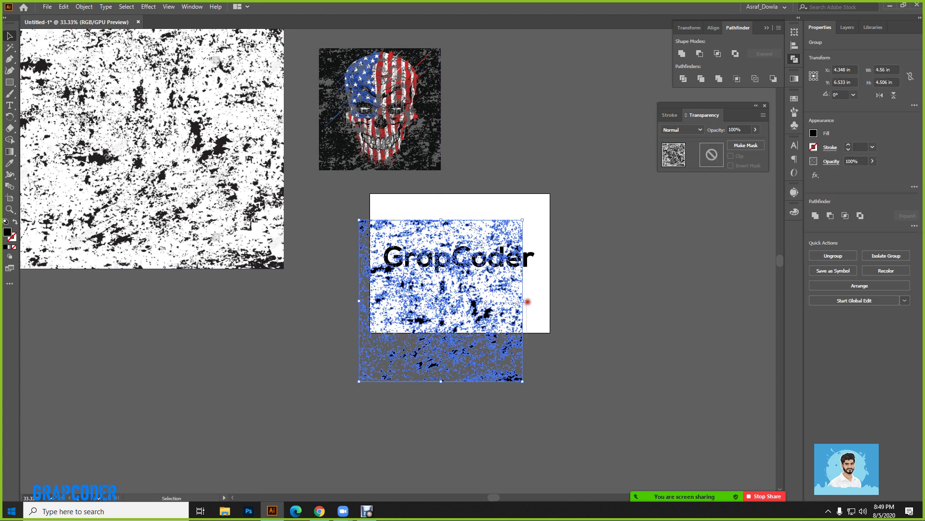
left_click_drag(455, 328, 473, 314)
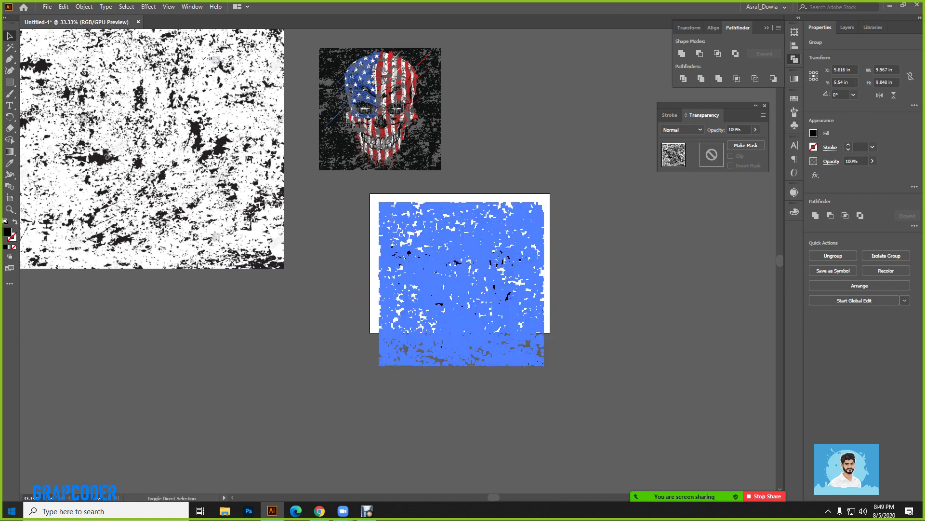
Place the texture over GrapCoder, select both, and apply Pathfinder Minus Front.
key("ctrl+1")
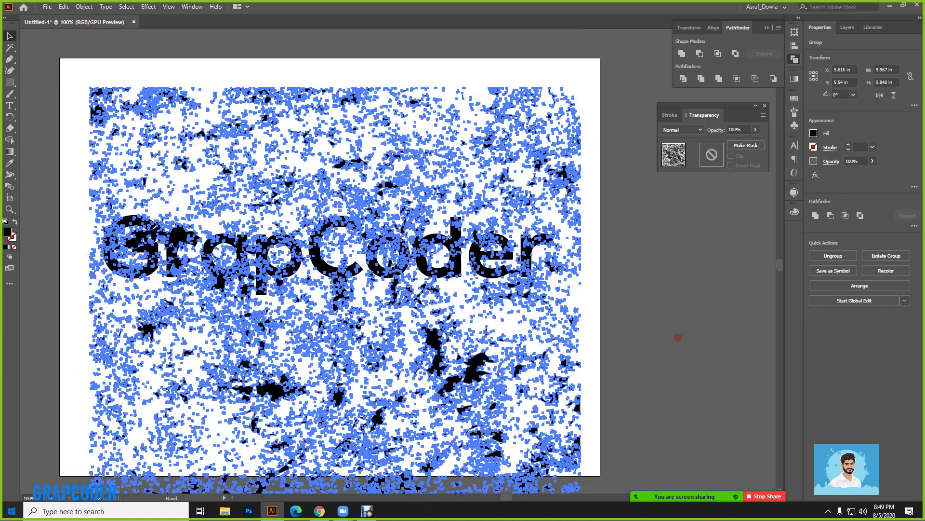
left_click(642, 263)
left_click_drag(536, 218, 539, 289)
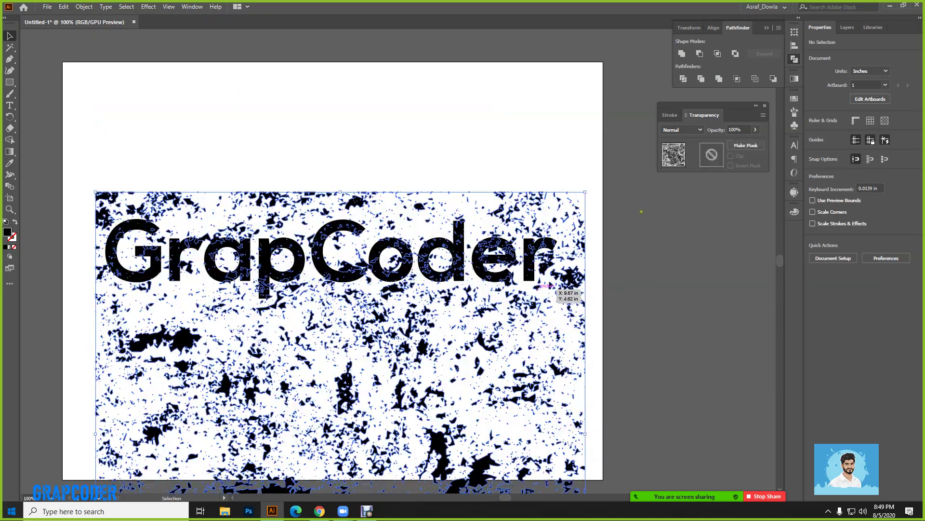
key("ctrl+a")
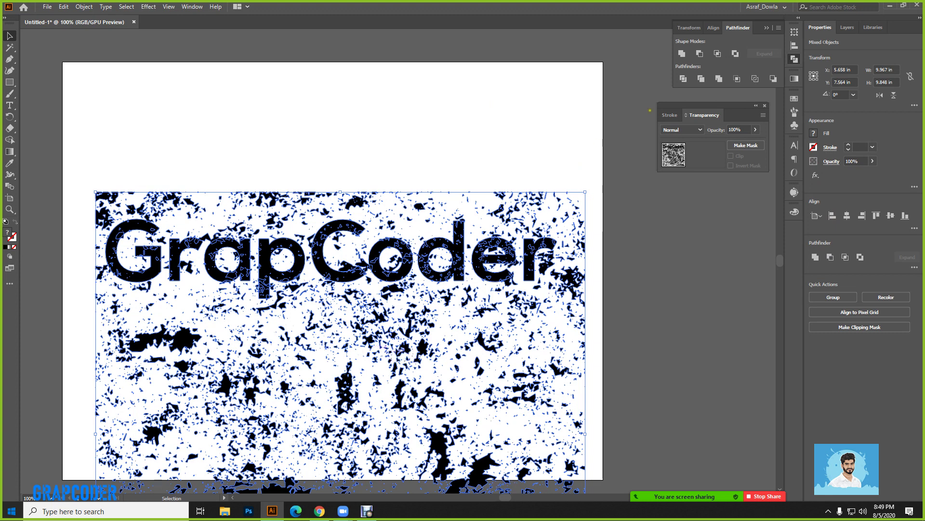
left_click(701, 54)
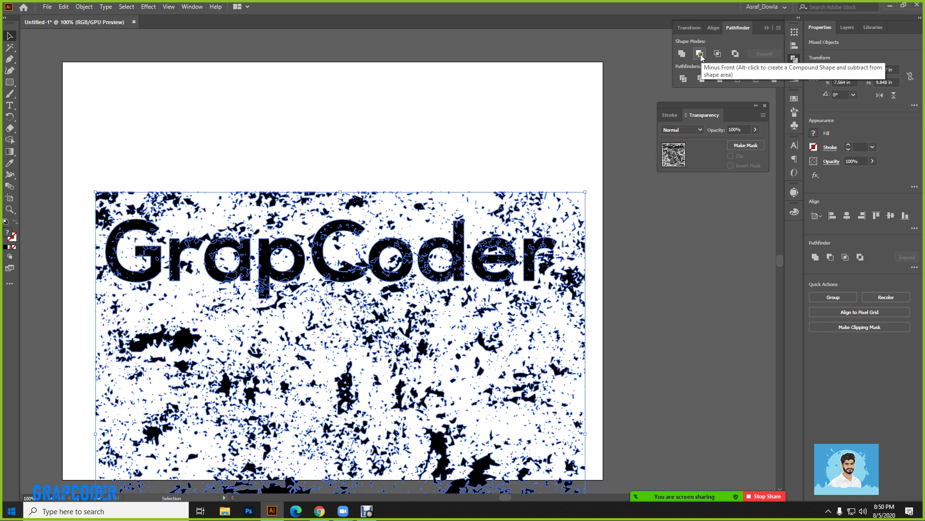
left_click(701, 55)
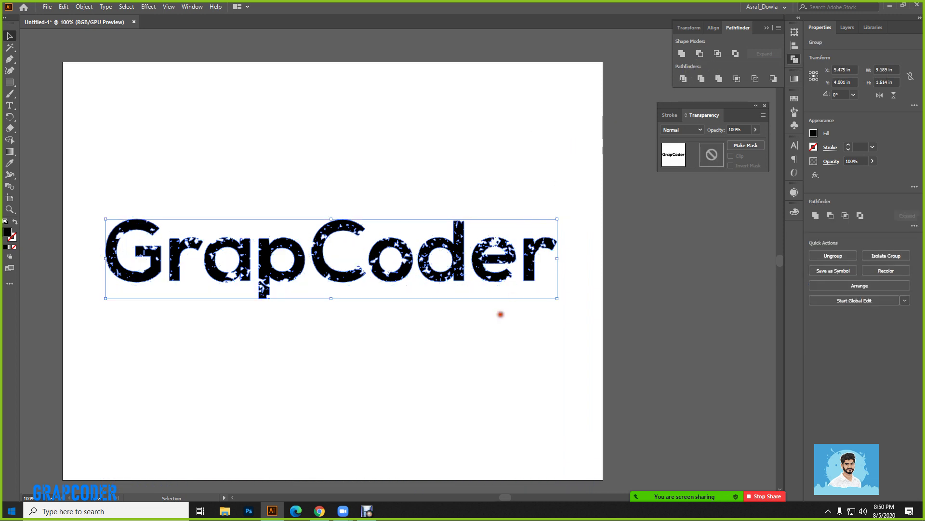
left_click(500, 314)
scroll(450, 273, "up", 5)
key("ctrl+1")
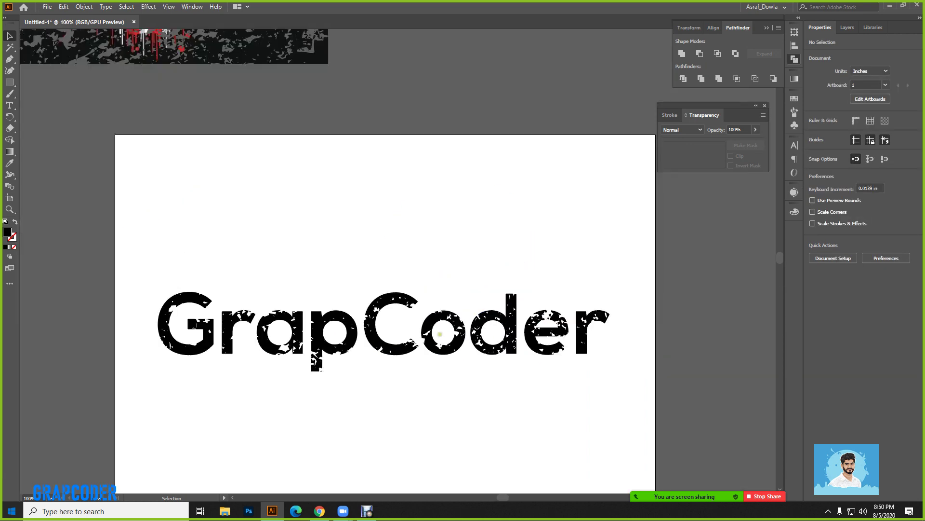
left_click_drag(439, 345, 442, 129)
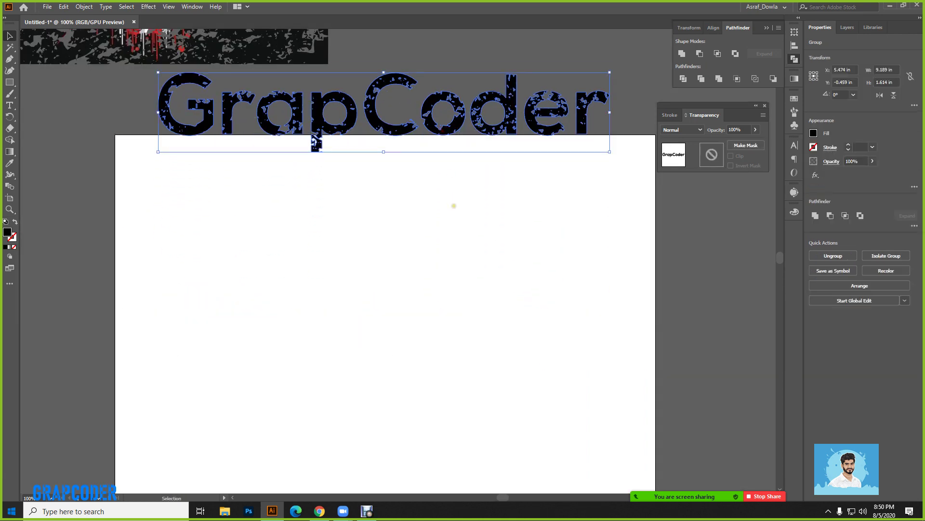
scroll(465, 337, "up", 5)
mouse_move(471, 370)
left_mouse_down()
mouse_move(440, 144)
mouse_move(485, 82)
left_mouse_up()
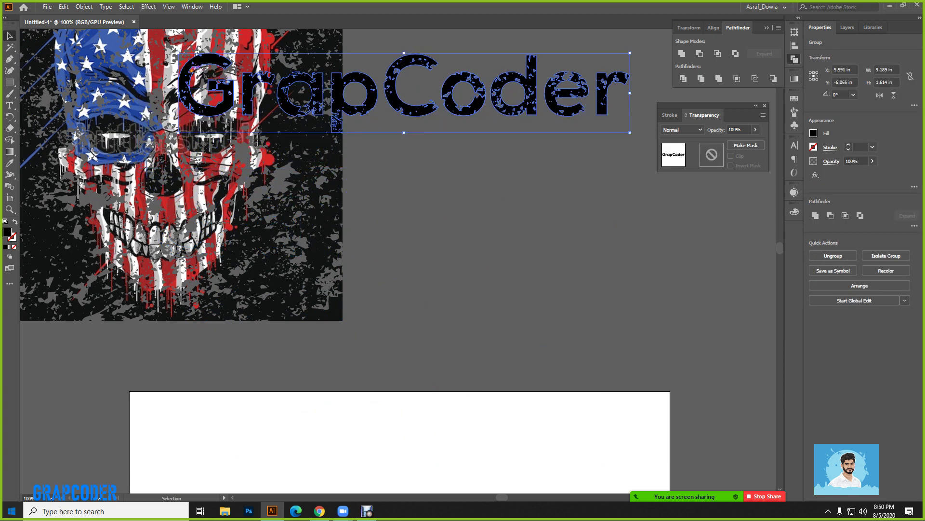
scroll(196, 130, "up", 2)
scroll(197, 129, "up", 6)
key("ctrl+1")
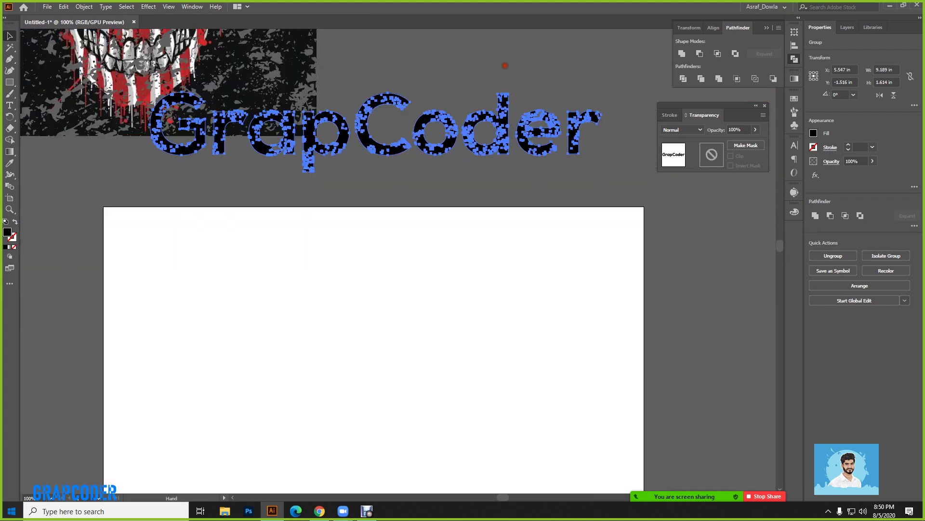
left_click_drag(392, 164, 390, 72)
left_click_drag(446, 97, 434, 341)
scroll(478, 407, "up", 5)
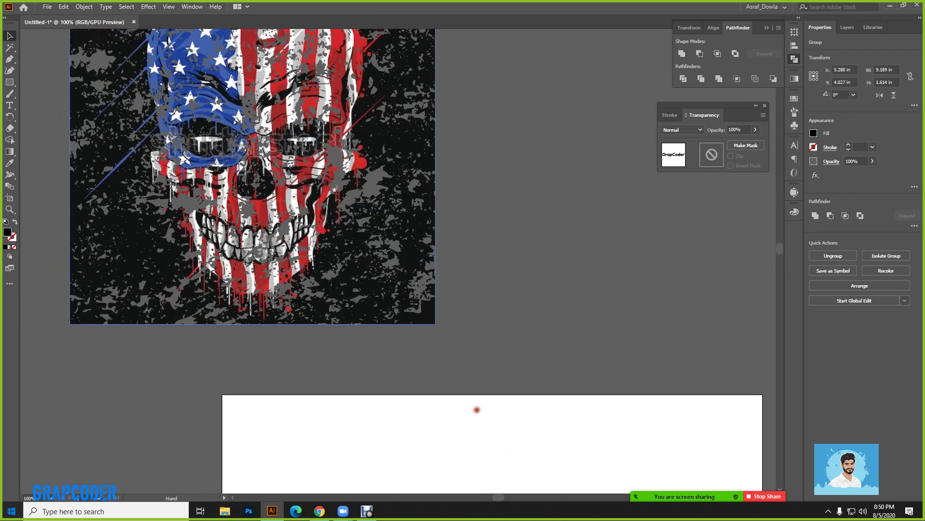
scroll(374, 124, "up", 4)
scroll(374, 124, "left", 3)
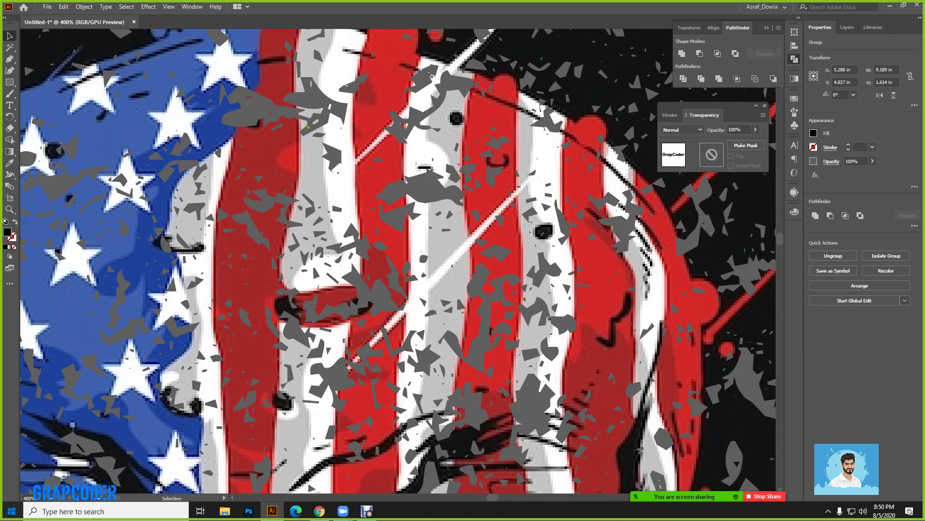
scroll(382, 220, "down", 2)
scroll(382, 220, "down", 1)
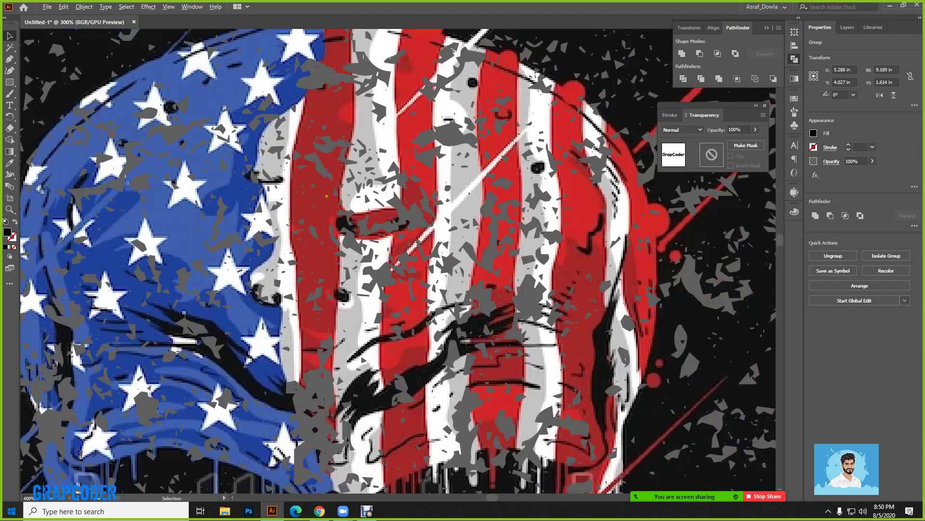
scroll(383, 221, "down", 1)
scroll(382, 221, "down", 3)
scroll(382, 221, "down", 3)
scroll(395, 251, "down", 2)
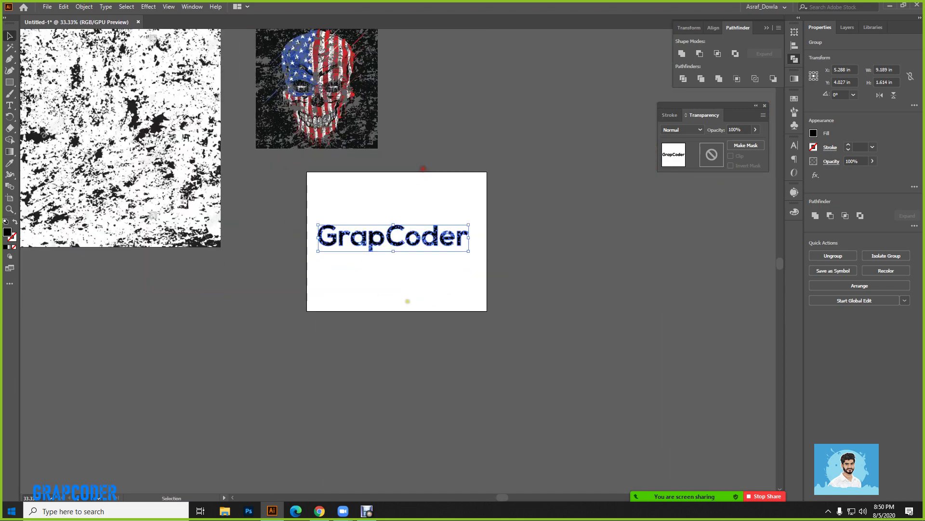
left_click(410, 292)
Close the Facebook group chat, open Zoom's meeting chat, return home, and minimize Chrome.
left_click(320, 511)
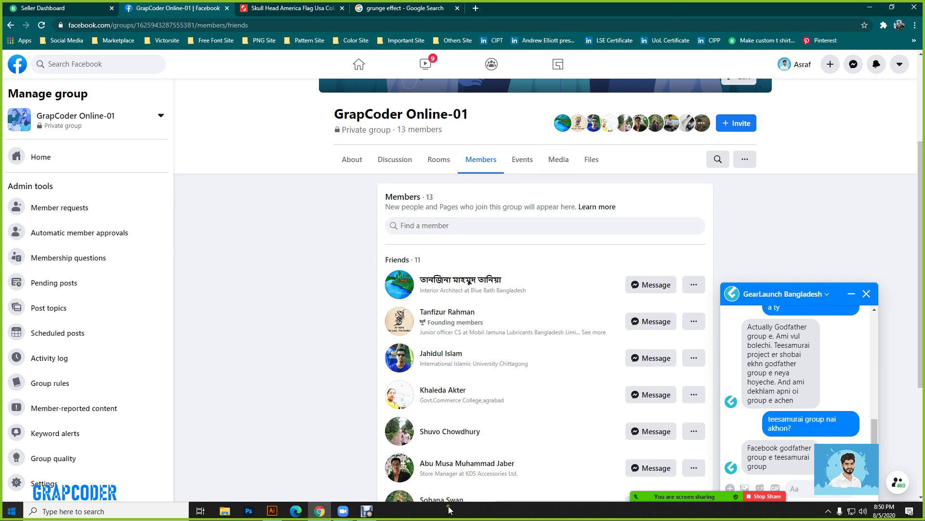
mouse_move(601, 510)
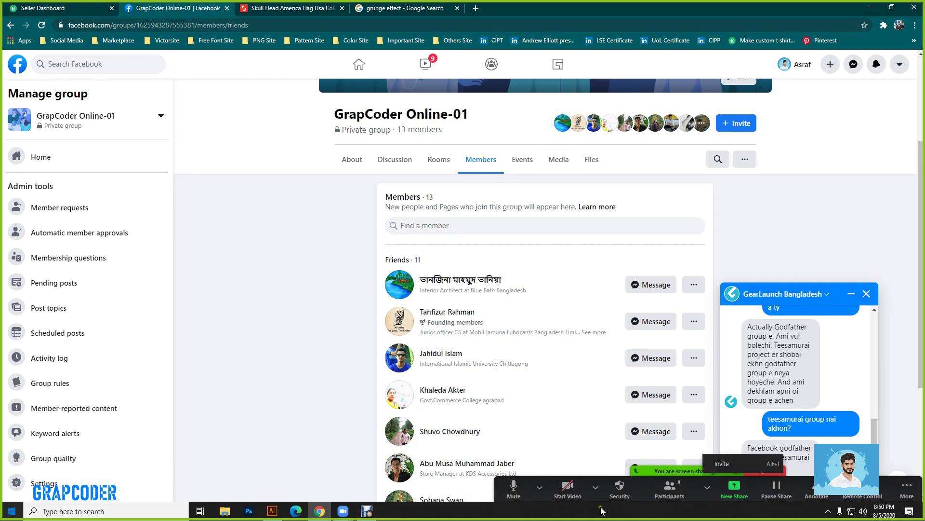
left_click(866, 293)
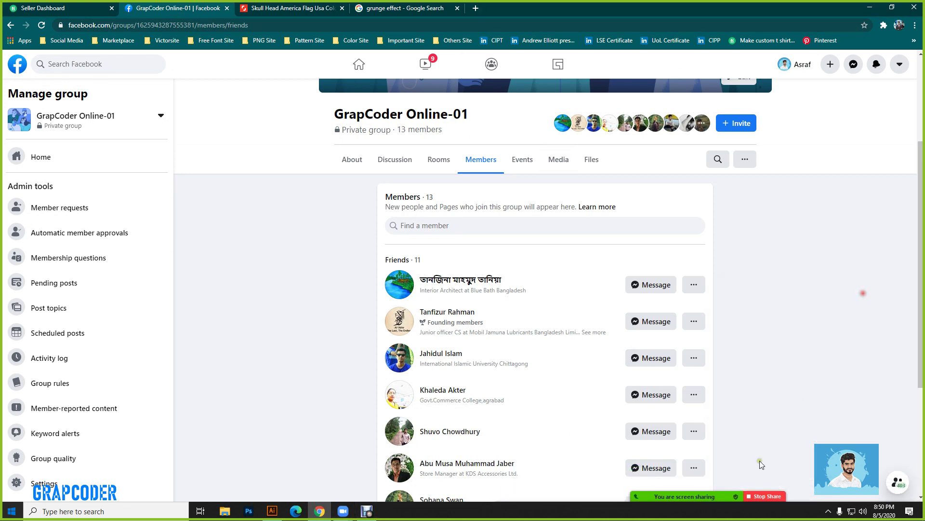
mouse_move(759, 463)
left_click(906, 488)
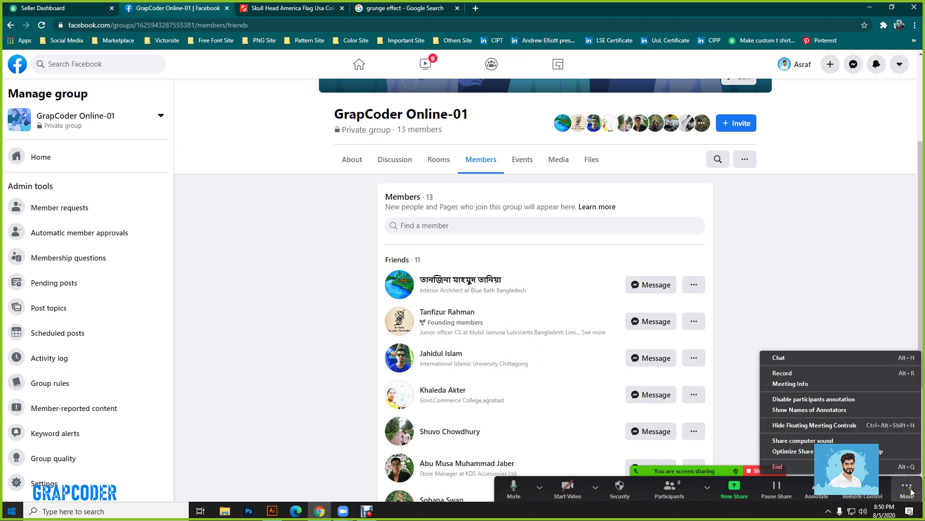
left_click(809, 357)
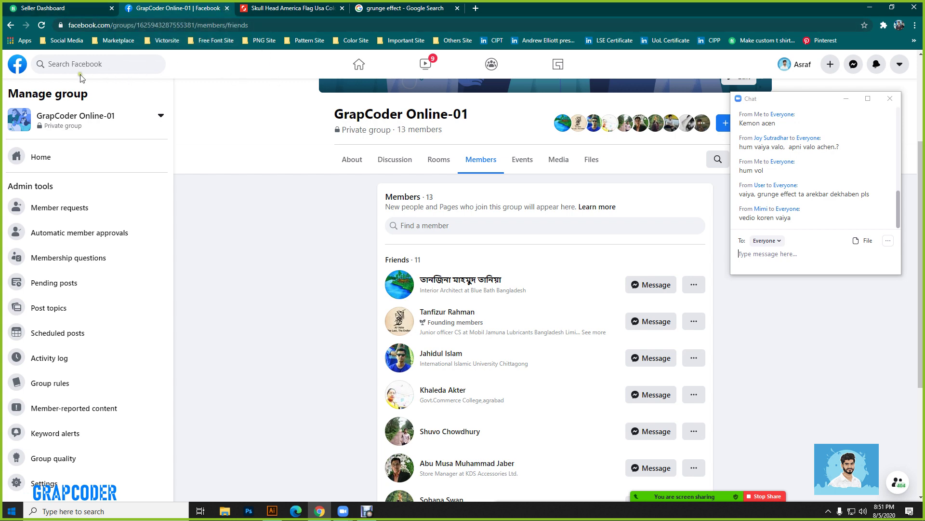
left_click(19, 69)
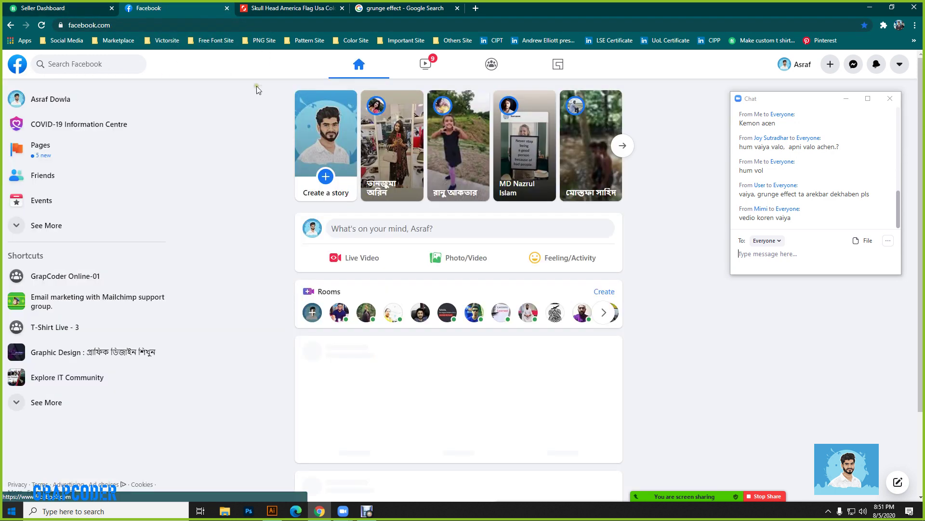
left_click(870, 8)
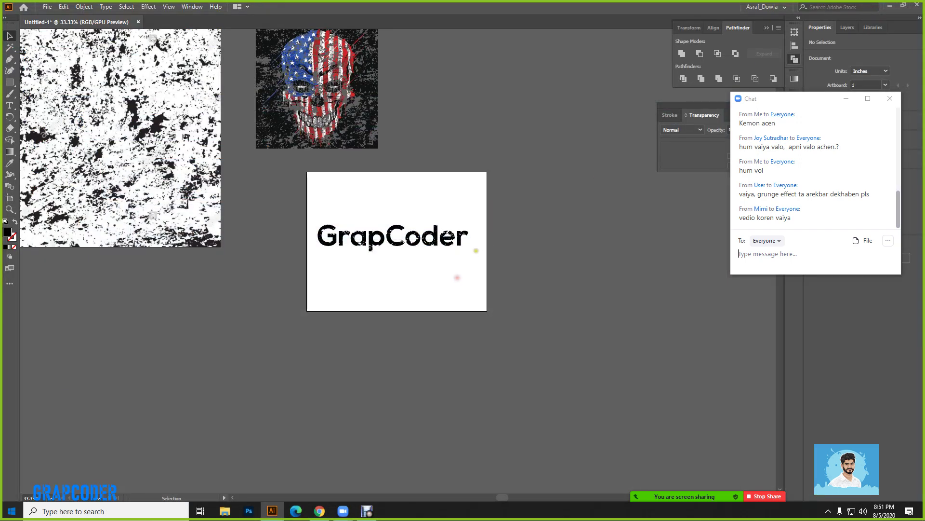
Cut the grunge texture and clear the skull and GrapCoder artwork from the canvas.
left_click_drag(453, 191, 478, 256)
scroll(497, 272, "down", 1)
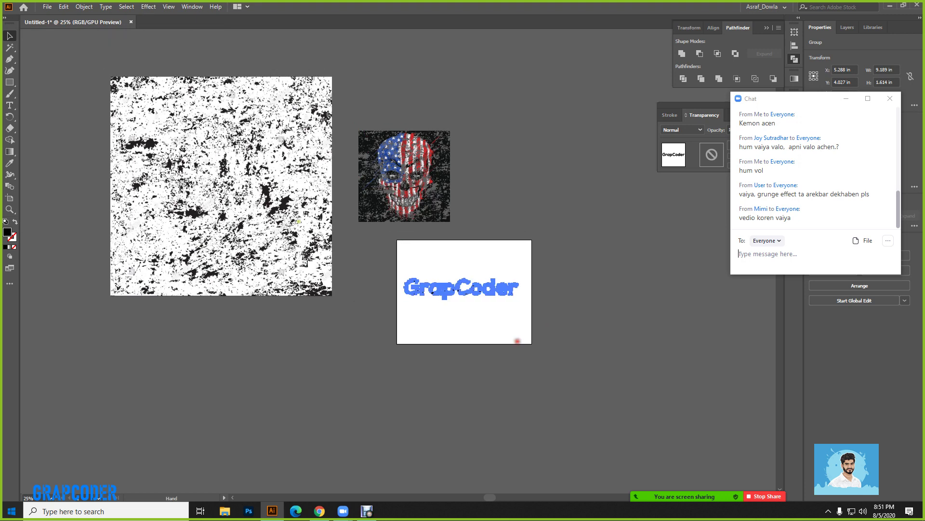
left_click_drag(220, 125, 365, 221)
left_click(605, 293)
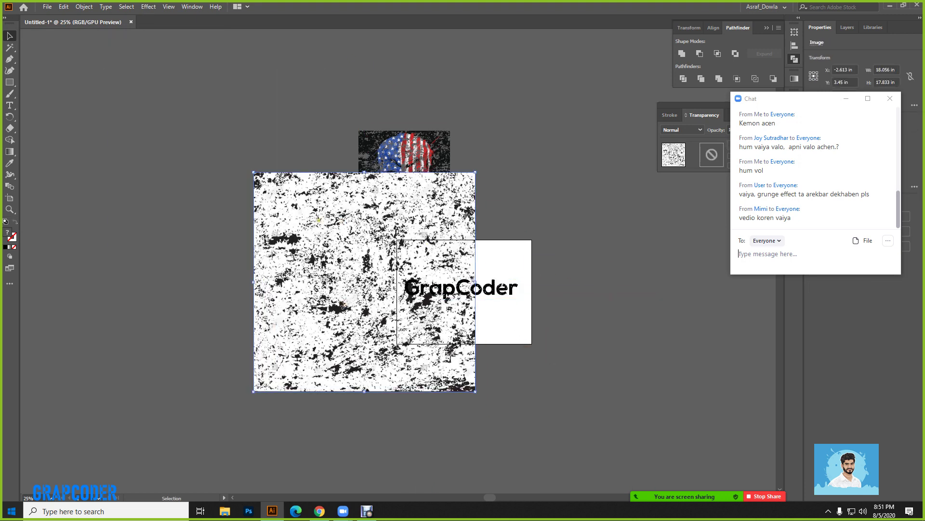
key("ctrl+x")
left_click_drag(340, 133, 486, 310)
left_click(486, 310)
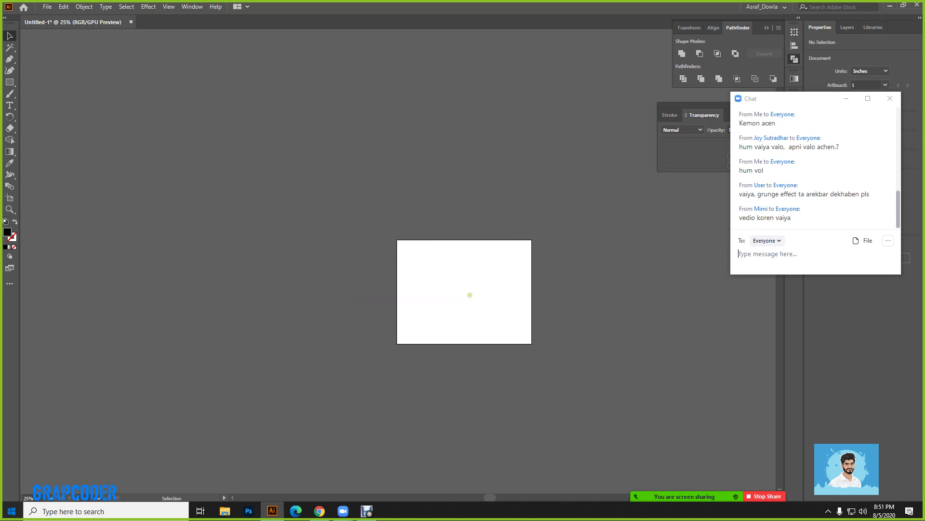
Centre the empty artboard and close the Untitled-1 document.
scroll(463, 292, "down", 1)
scroll(469, 275, "up", 2)
scroll(436, 235, "up", 1)
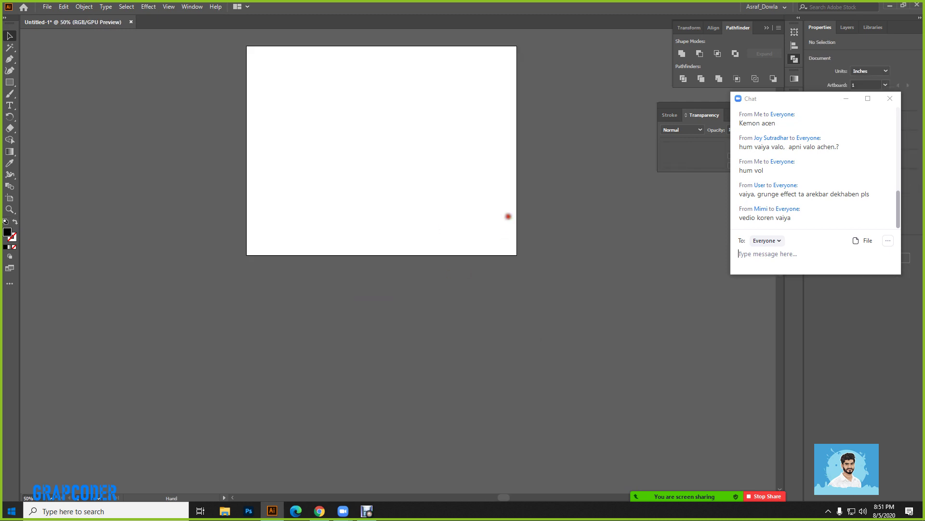
left_click_drag(508, 215, 521, 337)
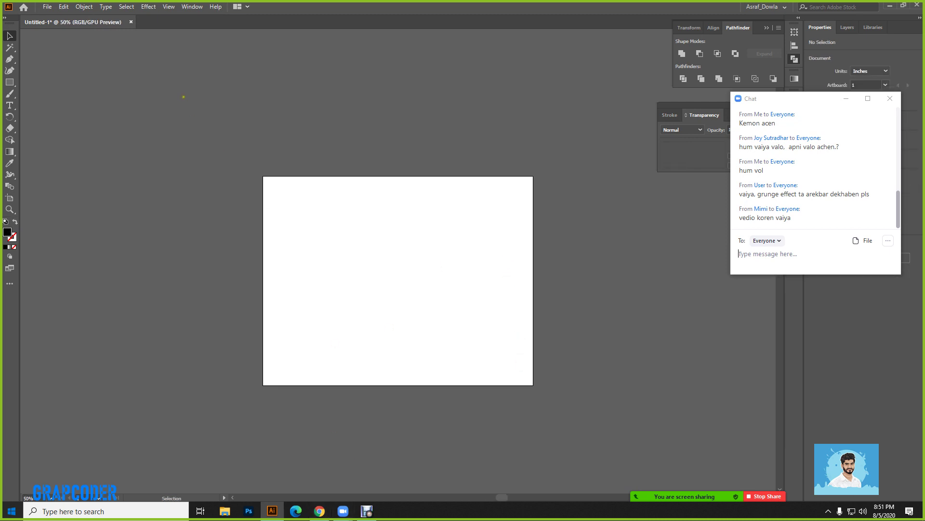
left_click(130, 22)
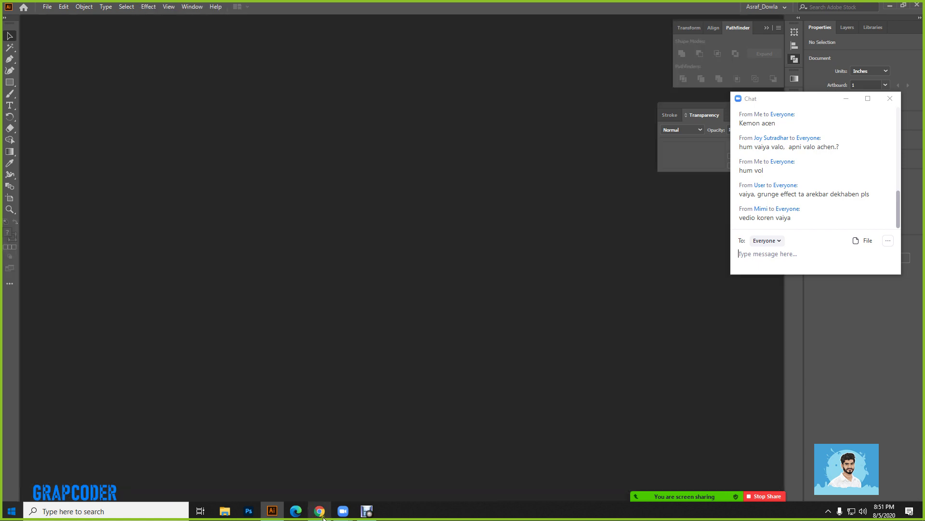
Discard Untitled-1 changes, close the skull stock-image tab in Chrome, and return to Illustrator.
left_click(311, 479)
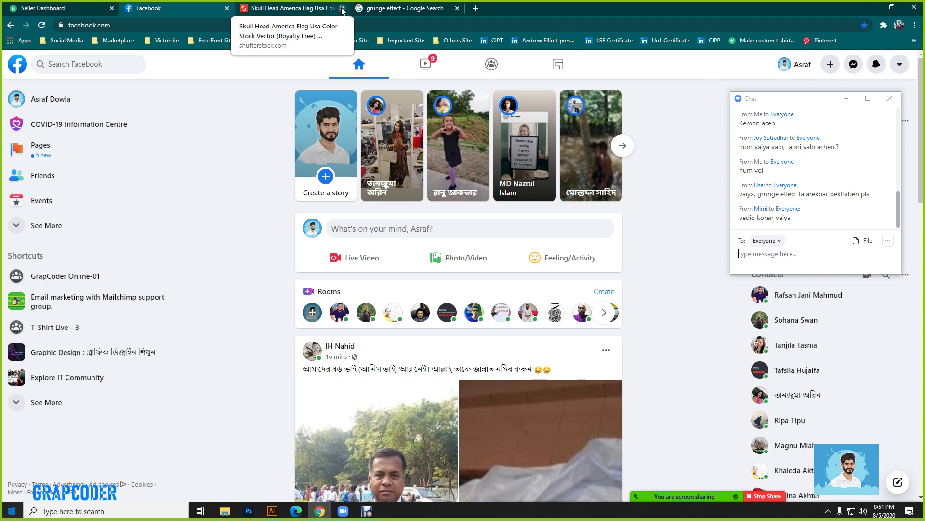
left_click(342, 8)
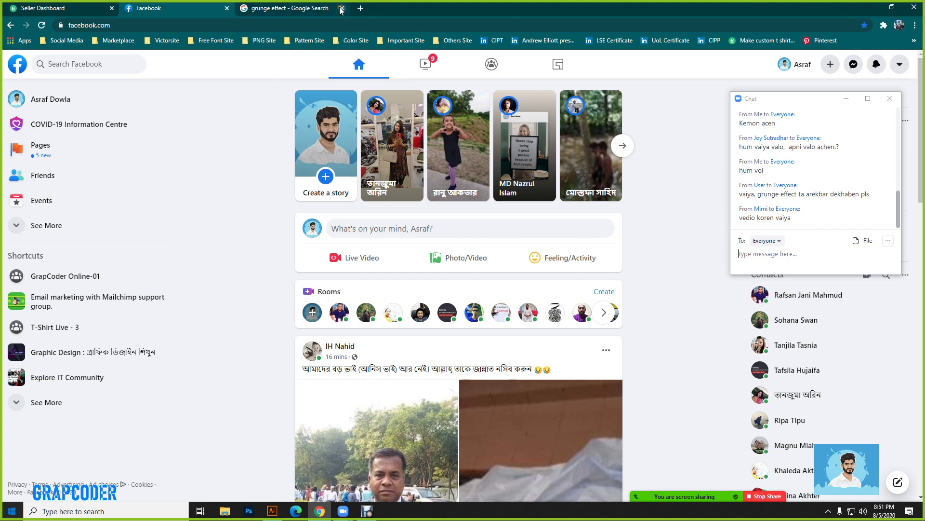
left_click(308, 14)
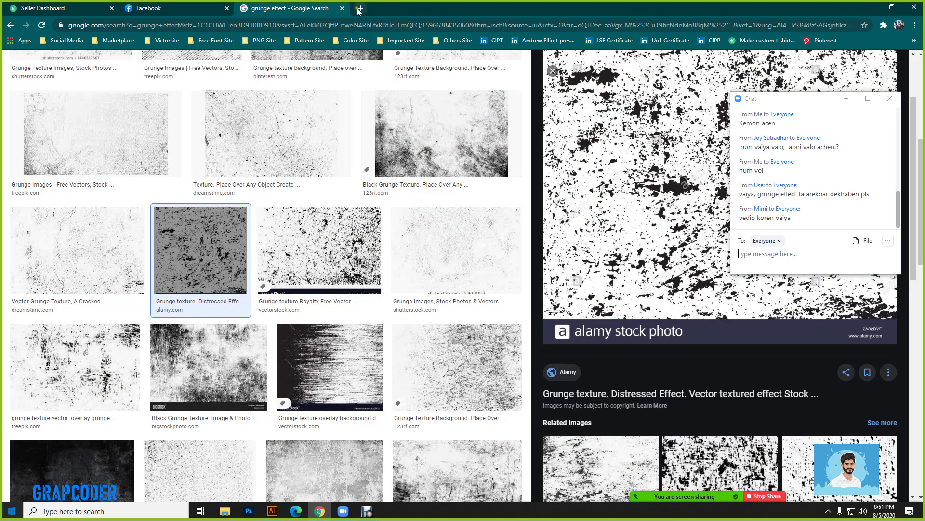
key("alt+Left")
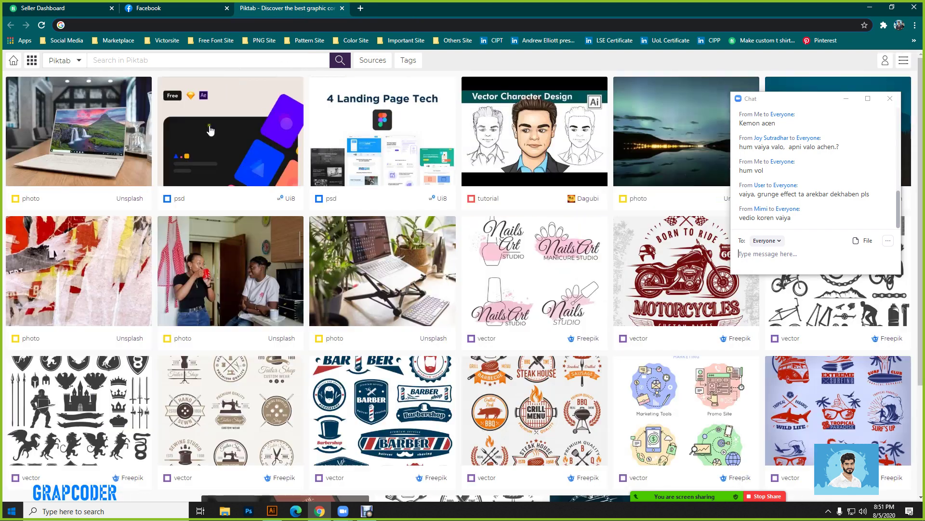
left_click(276, 515)
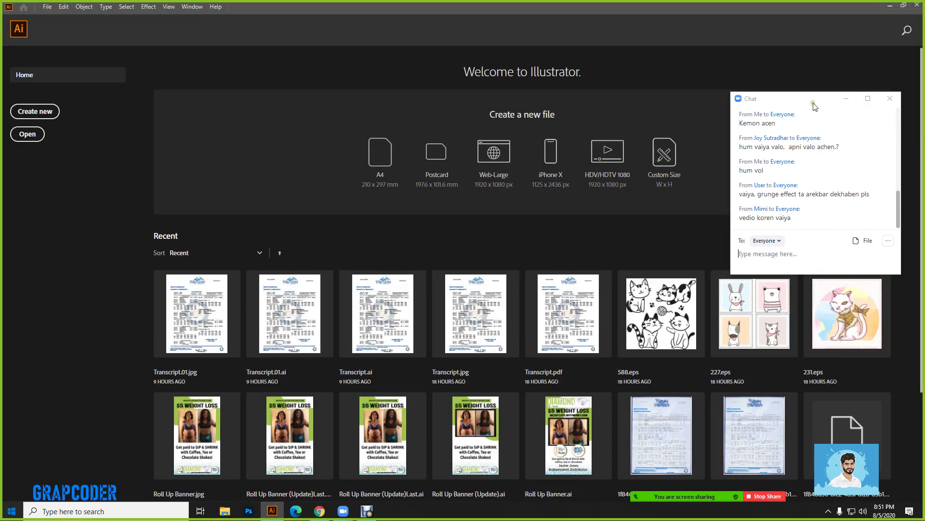
Start a new document in inches, 3.5 in wide by 2 in high.
left_click_drag(812, 99, 848, 427)
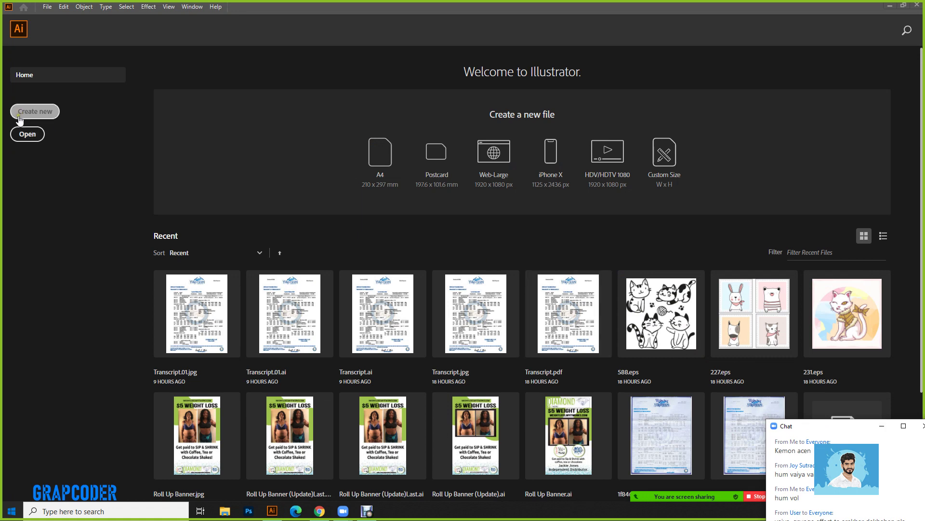
left_click(38, 112)
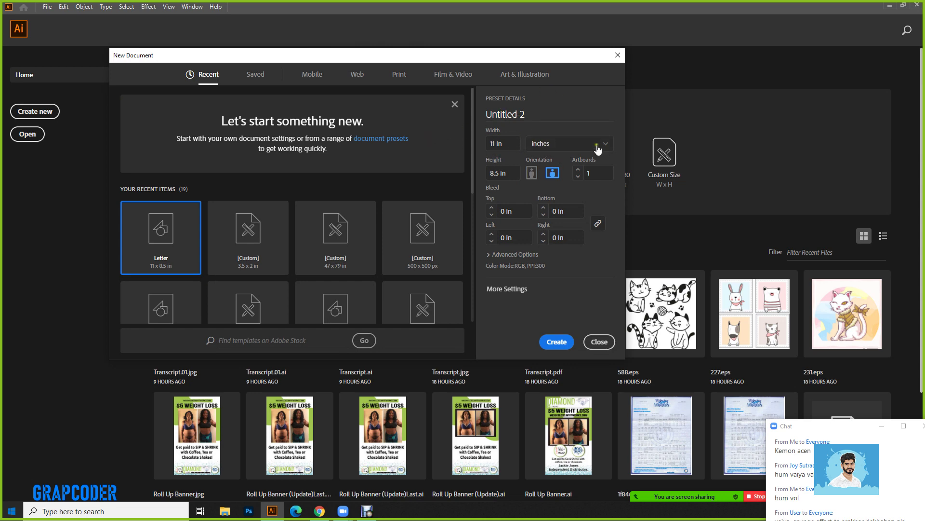
left_click(580, 148)
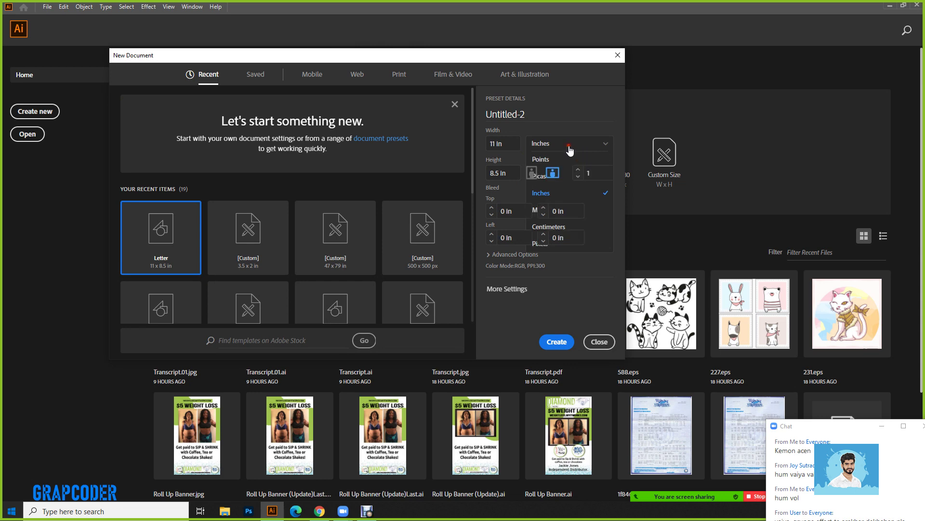
left_click(570, 149)
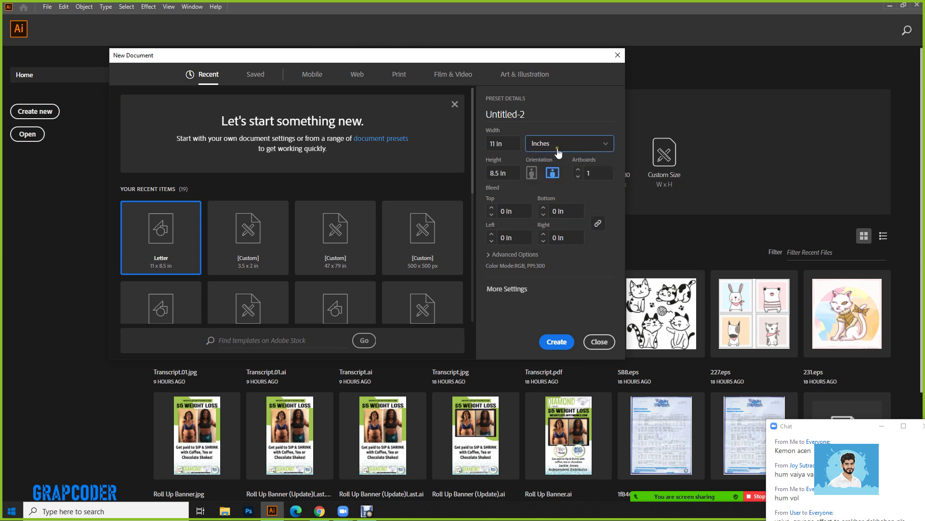
left_click(504, 144)
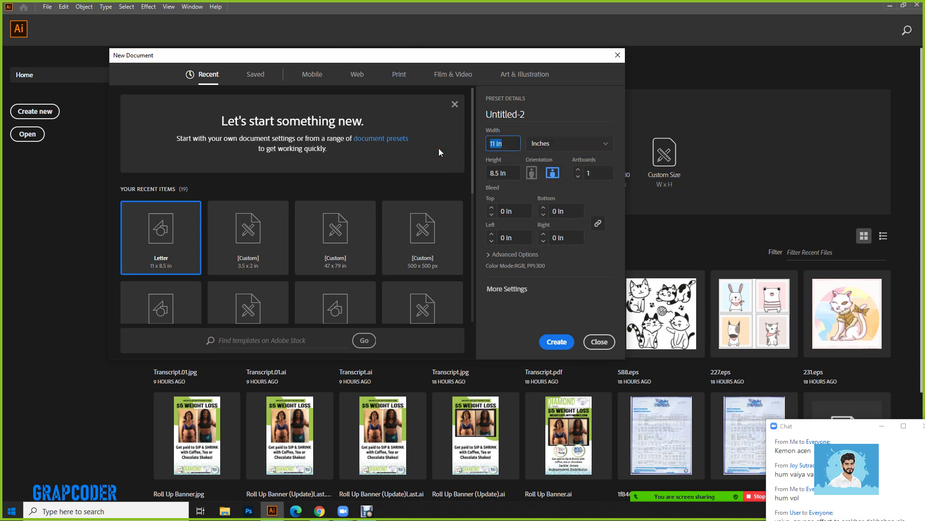
type("3.5")
key("Tab")
type("2")
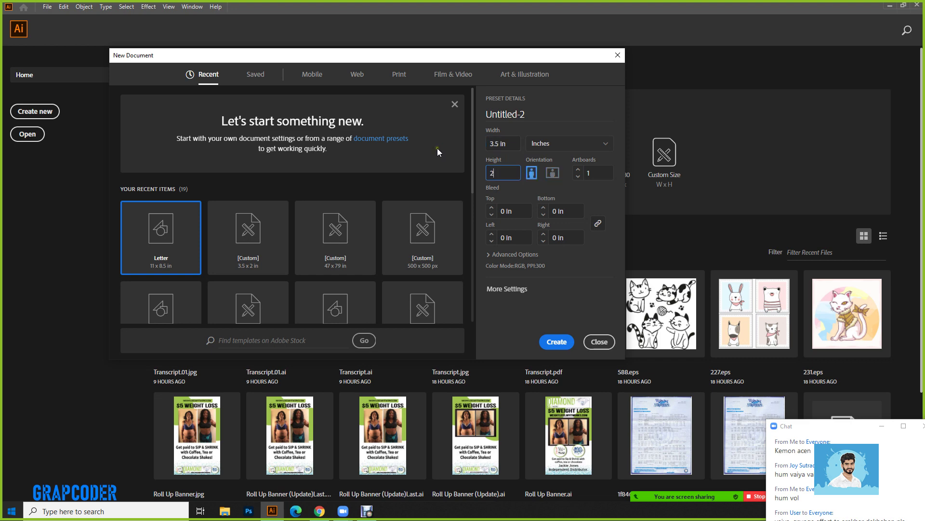
Name the document 'Business Card' and set it to 2 artboards.
left_click(550, 111)
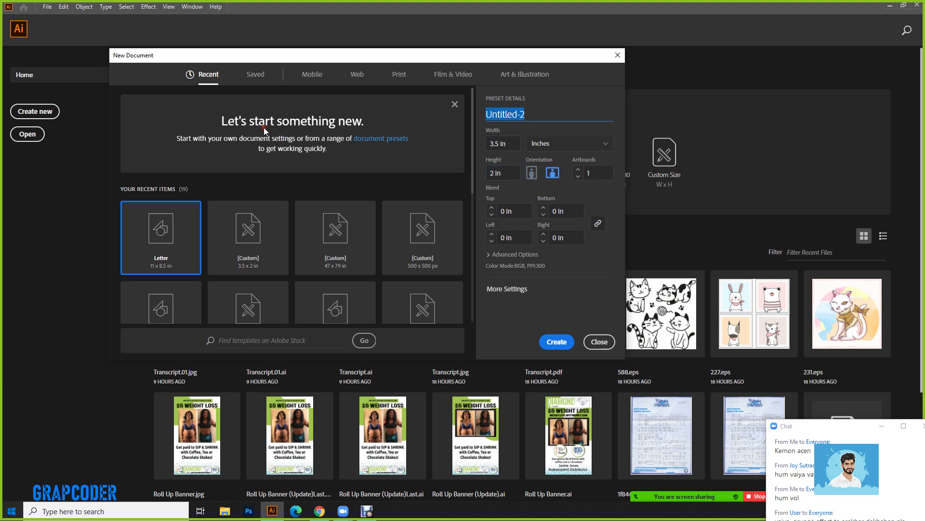
type("BUsiness ")
type("Card")
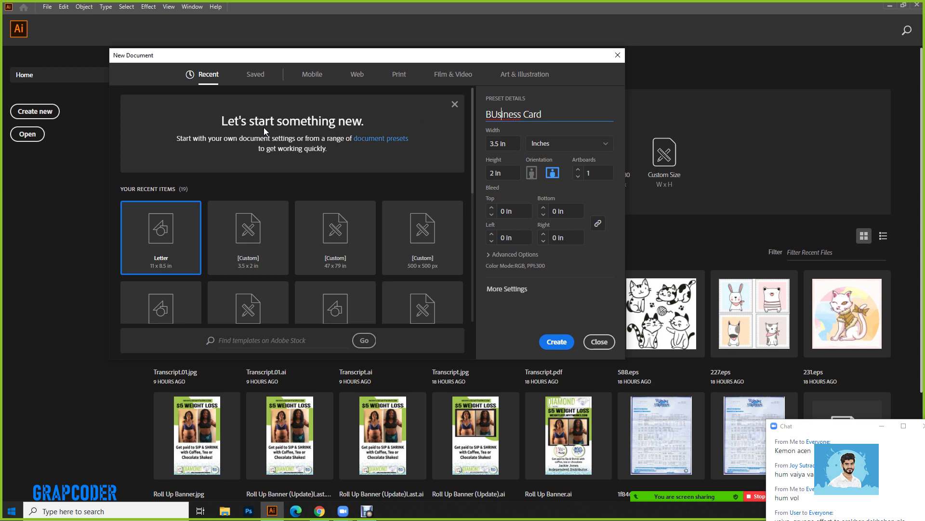
key("BackSpace")
type("u")
left_click(567, 172)
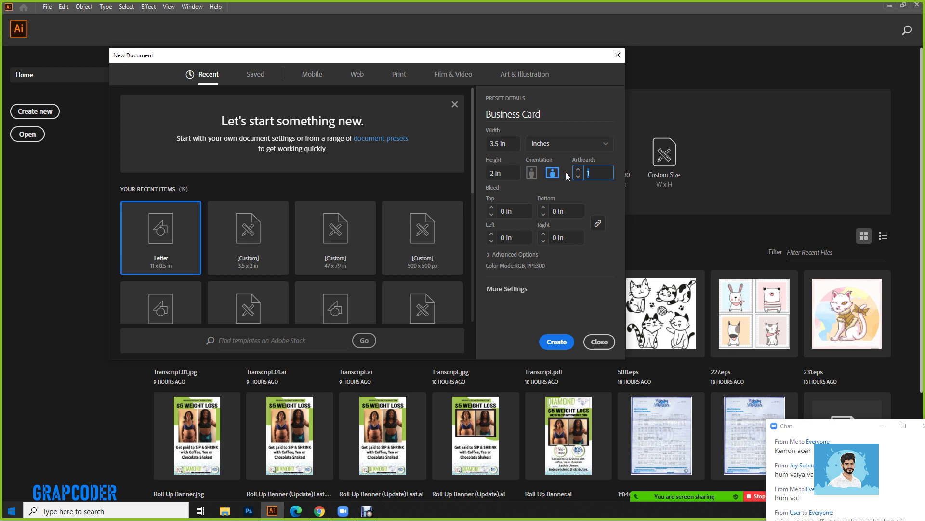
type("2")
left_click(597, 198)
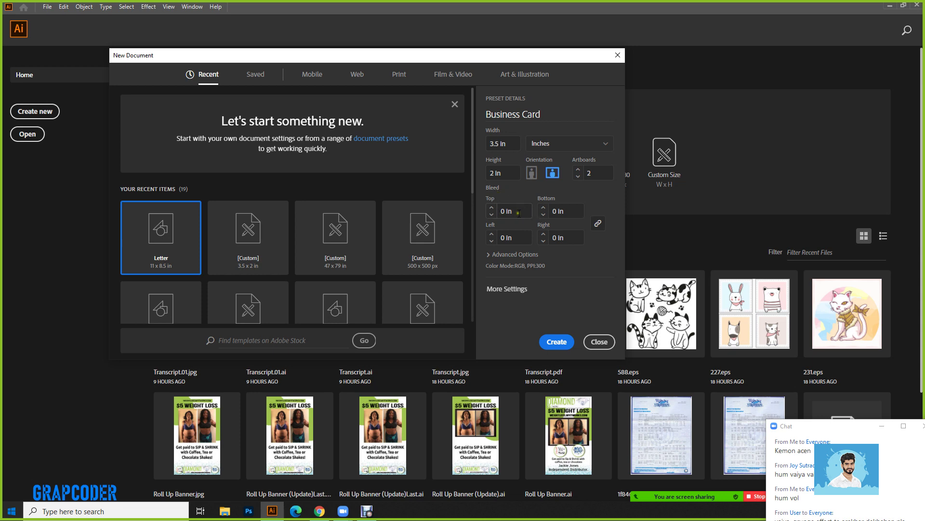
Set the new document's bleed to 0.125 in on all four sides.
left_click_drag(517, 211, 473, 212)
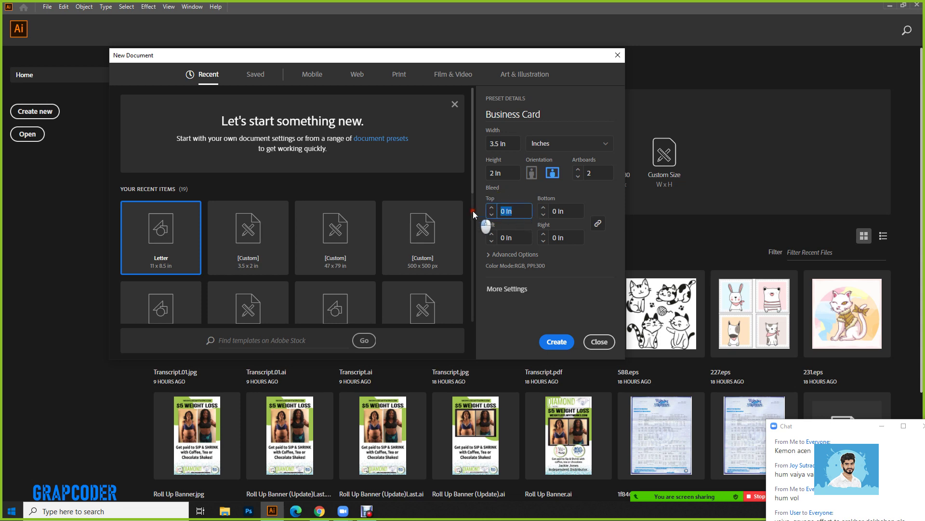
left_click(520, 196)
type("0.125")
left_click(515, 214)
left_click(513, 198)
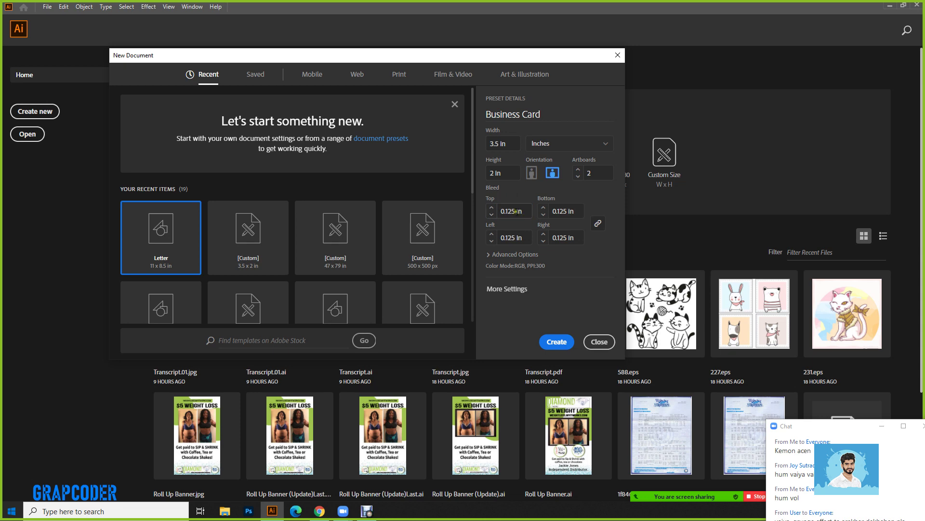
left_click(518, 211)
double_click(506, 211)
left_click(519, 211)
double_click(497, 212)
left_click(504, 210)
Set the colour mode to CMYK Color under Advanced Options and create the Business Card document.
left_click(497, 255)
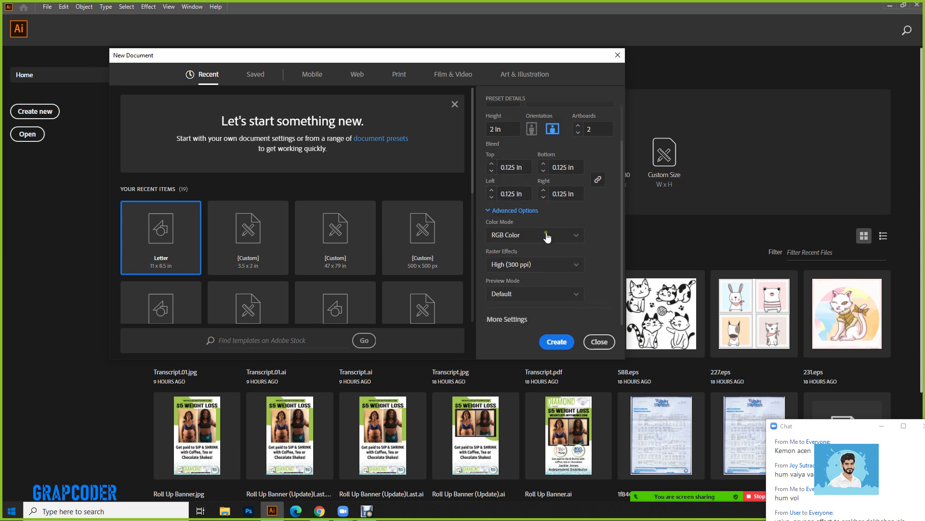
left_click(528, 239)
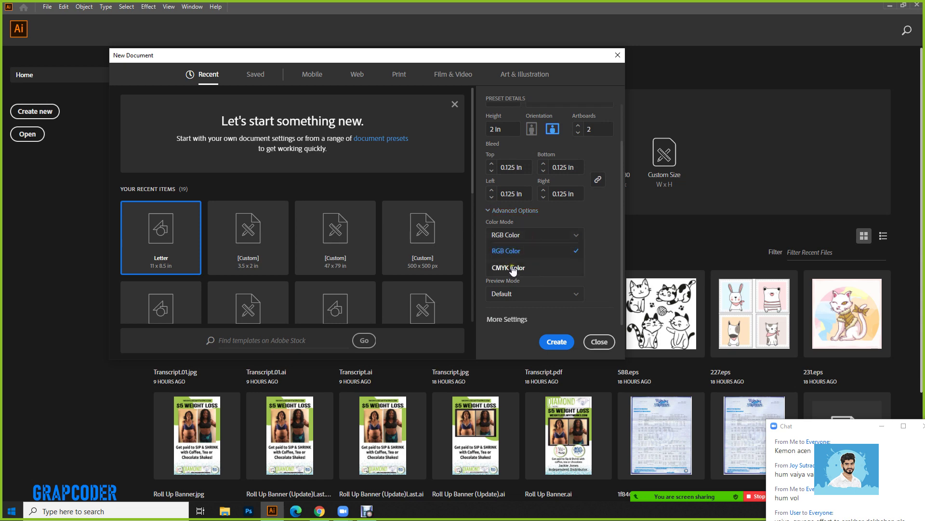
left_click(521, 268)
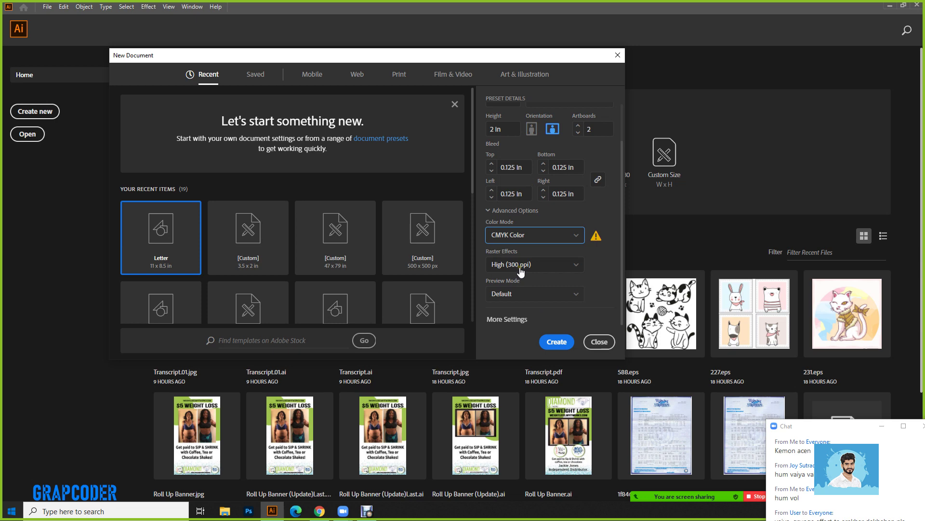
left_click(557, 341)
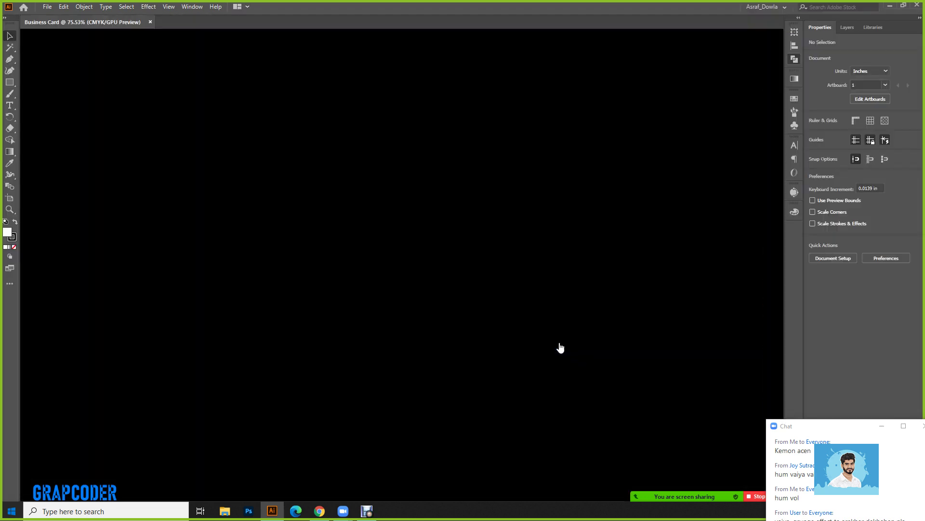
Activate the first artboard and close the Stroke/Transparency and Transform/Align/Pathfinder panel groups.
left_click(360, 208)
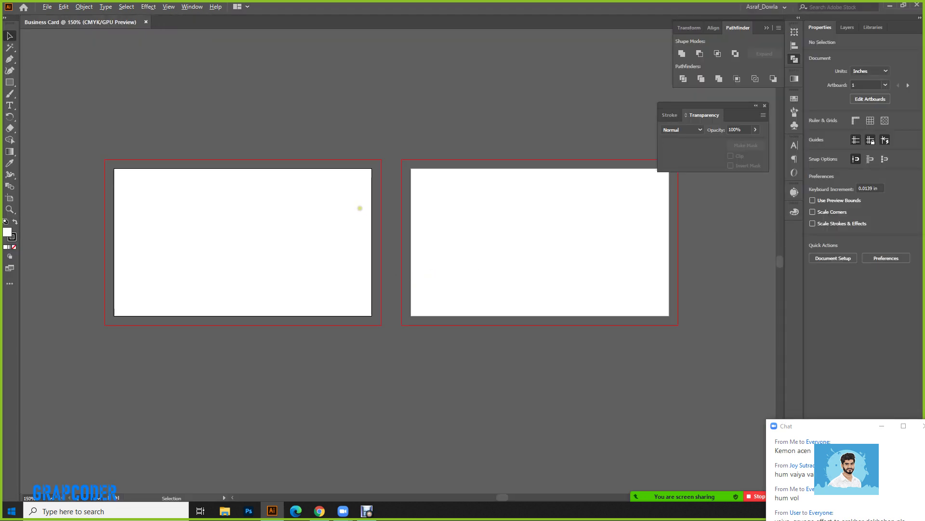
scroll(262, 210, "up", 5)
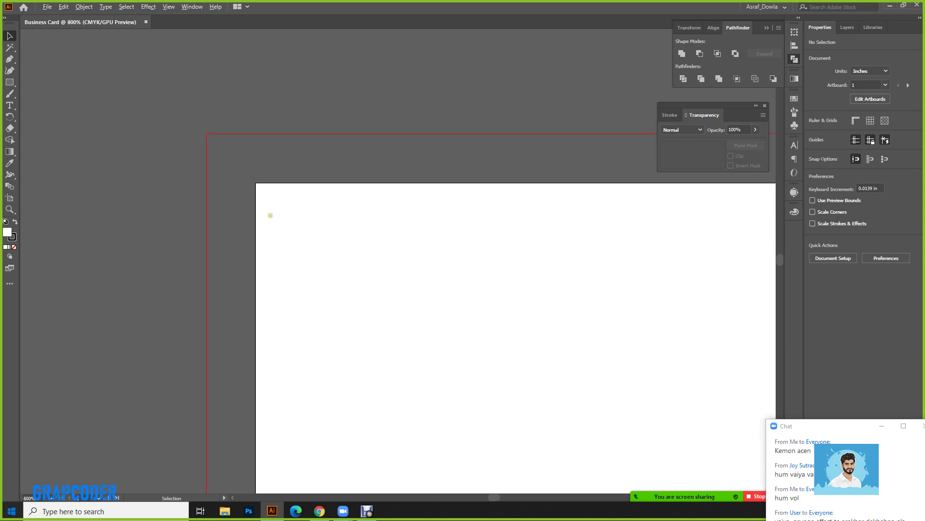
scroll(270, 215, "down", 5)
scroll(285, 215, "right", 2)
scroll(270, 193, "up", 1)
scroll(273, 196, "up", 1)
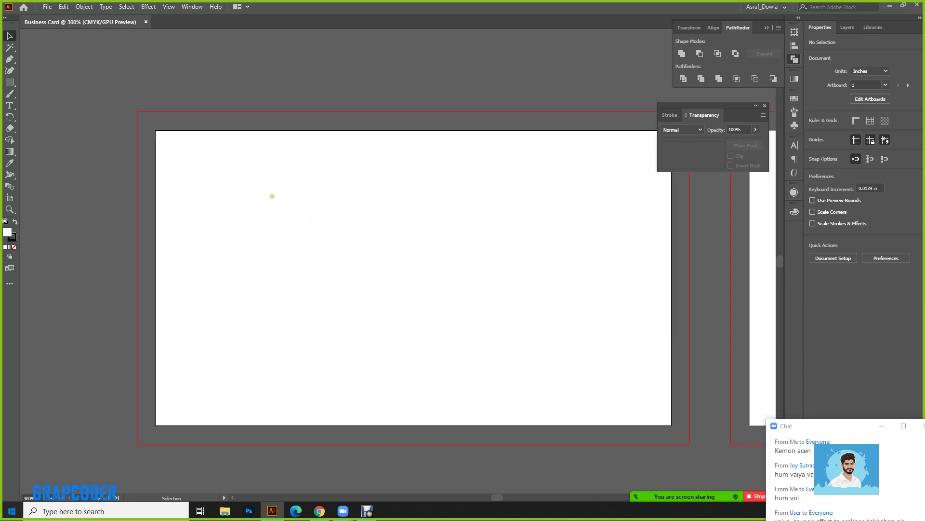
left_click_drag(285, 195, 291, 221)
left_click(765, 105)
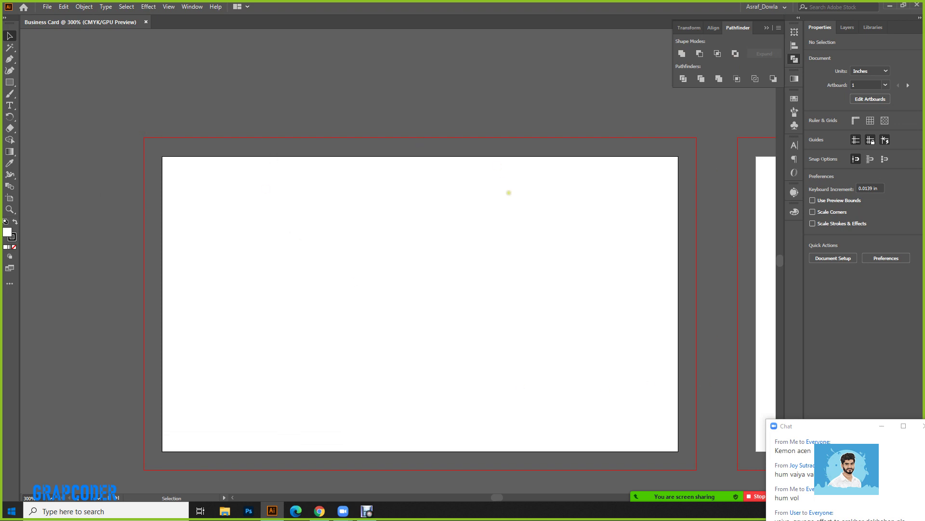
left_click_drag(527, 220, 524, 198)
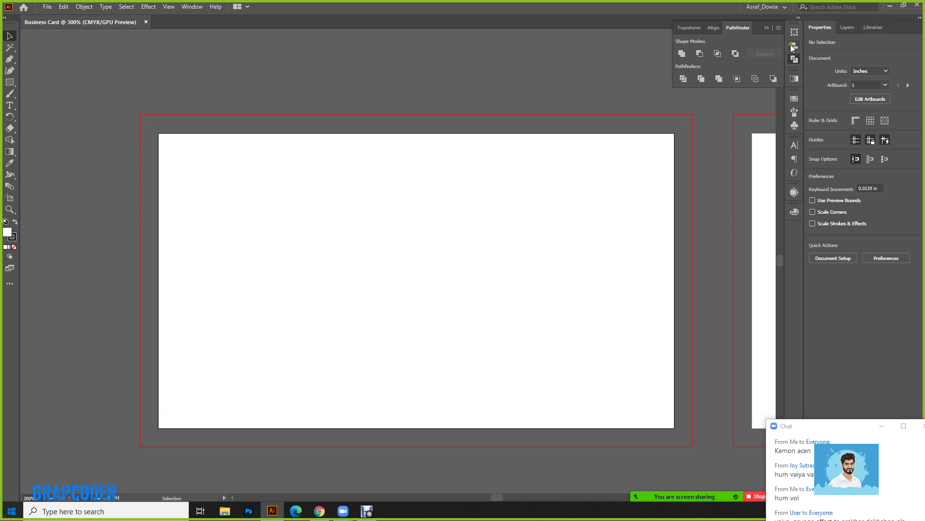
left_click(765, 27)
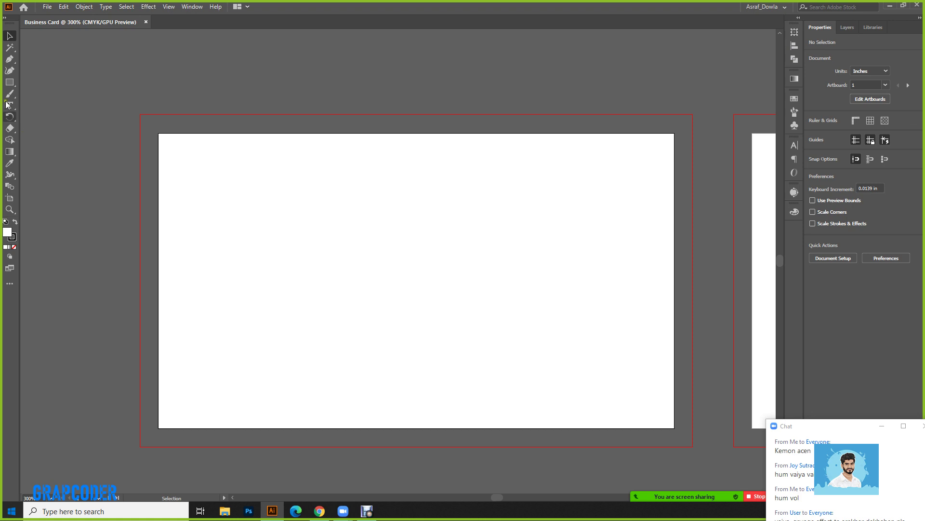
Draw a rectangle covering the first artboard's bleed area.
left_click(10, 82)
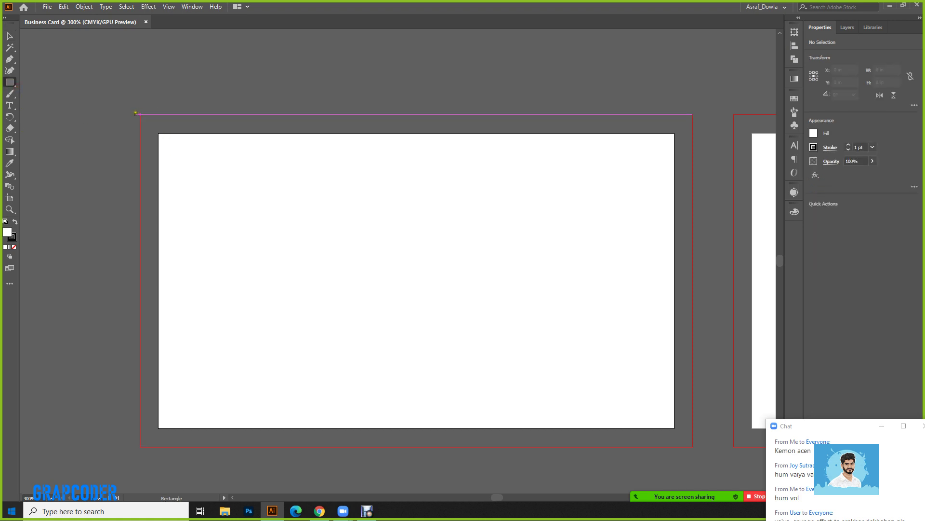
left_click_drag(138, 114, 693, 445)
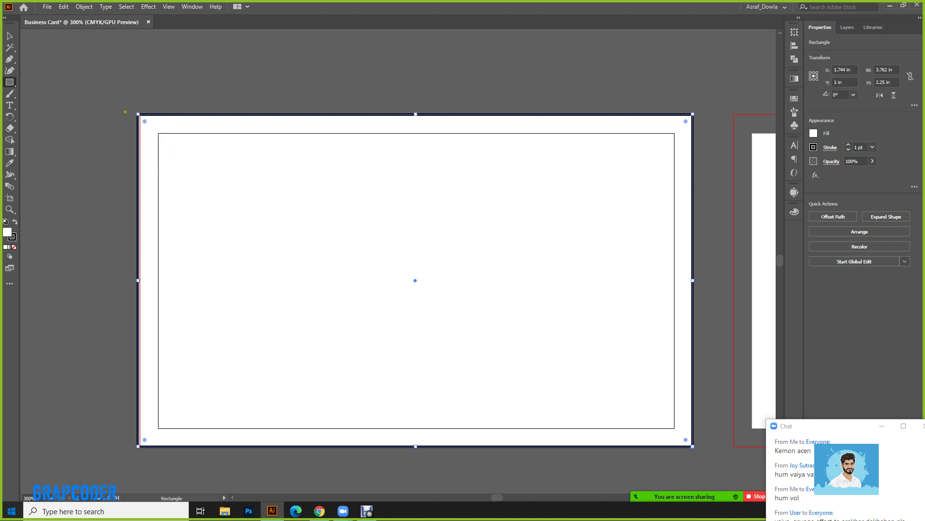
scroll(159, 136, "up", 6)
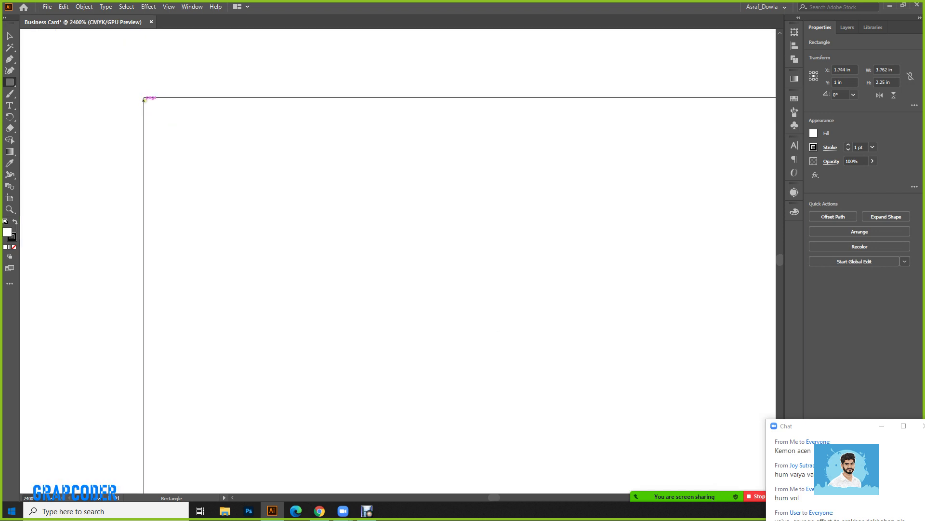
Draw a small test rectangle with a black fill and no stroke.
mouse_move(10, 83)
left_mouse_down()
mouse_move(79, 90)
mouse_move(316, 198)
left_mouse_up()
left_click(51, 83)
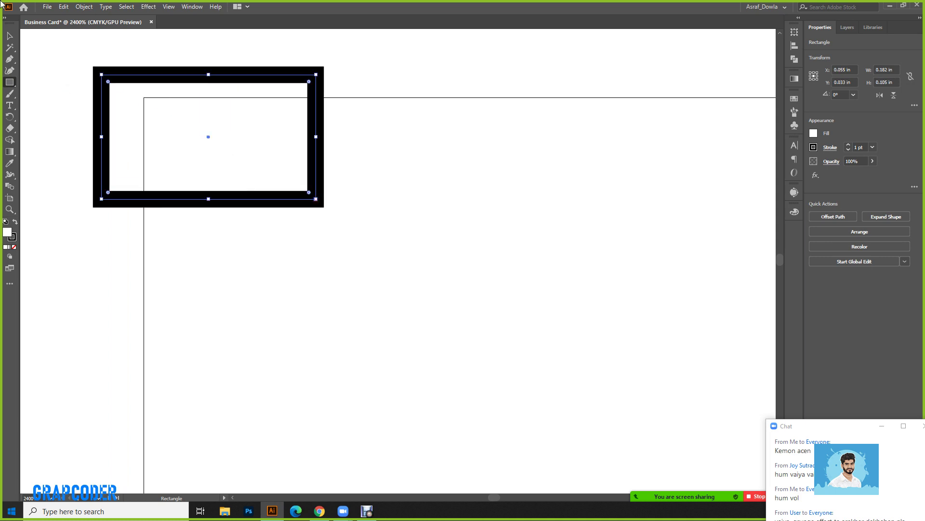
left_click(15, 222)
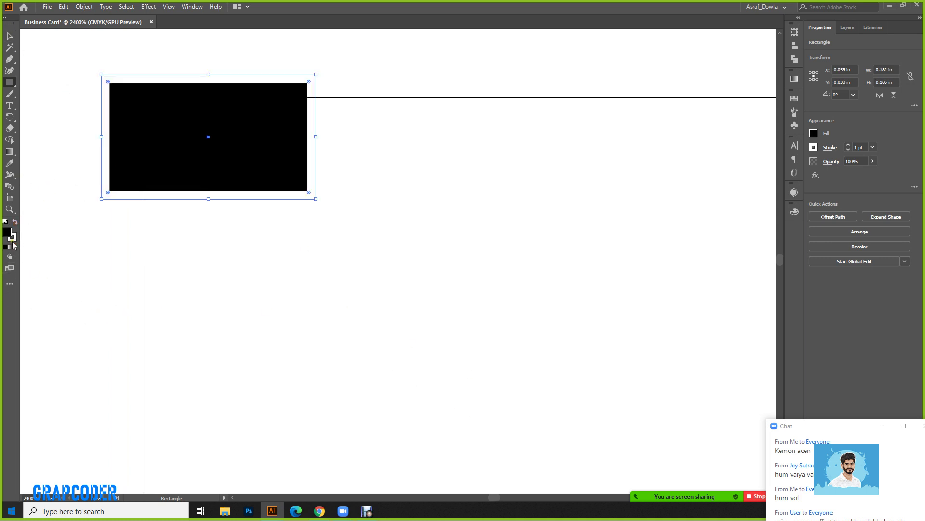
left_click(9, 247)
left_click(9, 36)
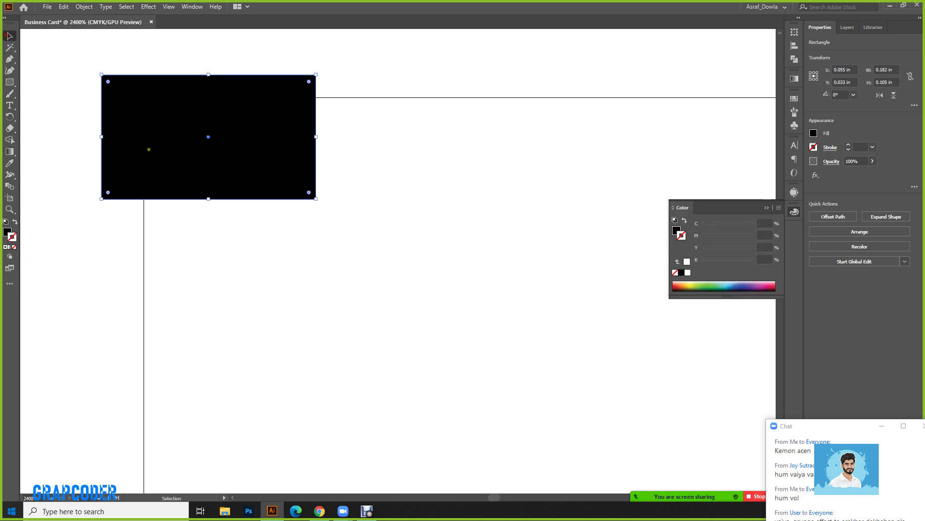
Move and rotate the black test rectangle, then delete it.
left_click_drag(252, 154, 223, 181)
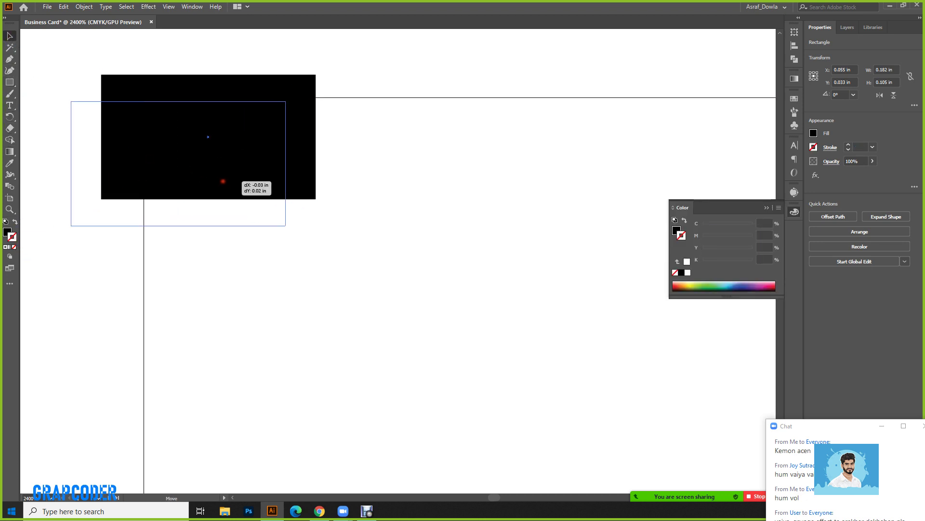
left_click_drag(290, 97, 316, 175)
left_click_drag(241, 171, 184, 174)
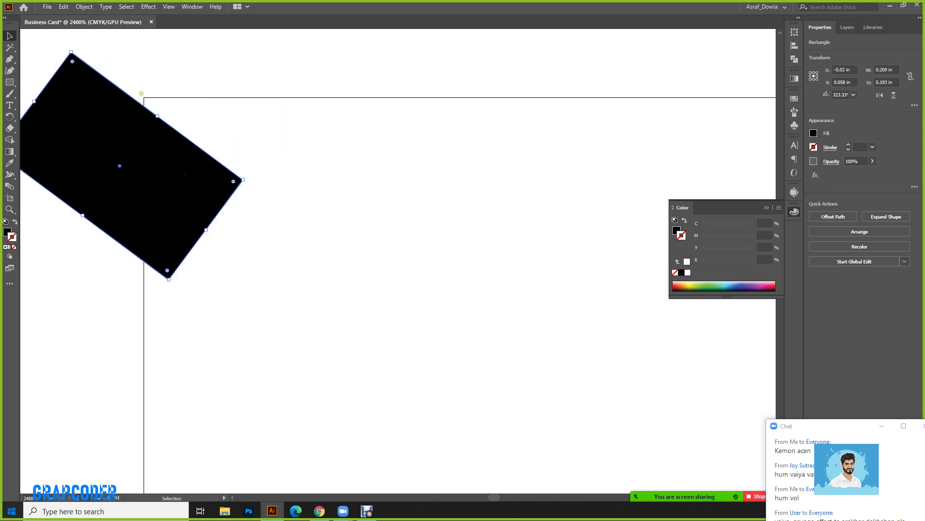
scroll(175, 151, "down", 2)
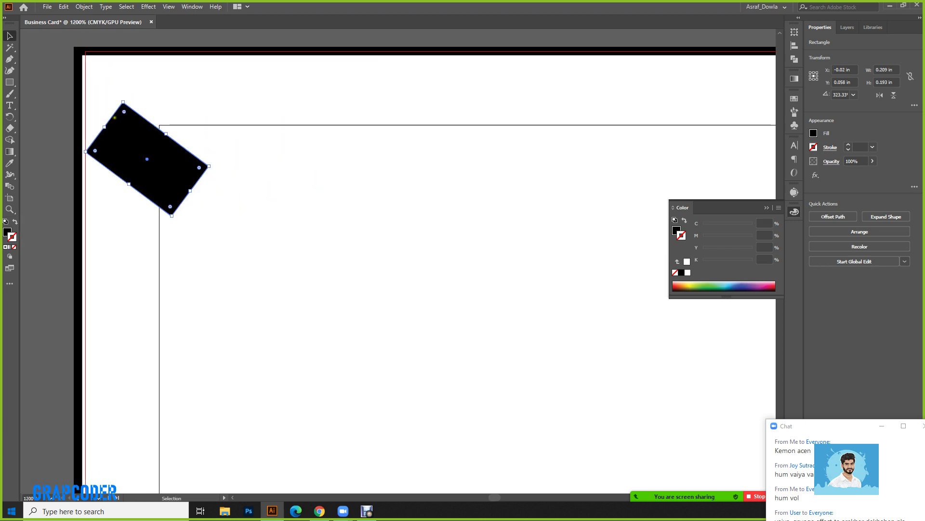
scroll(175, 147, "up", 4)
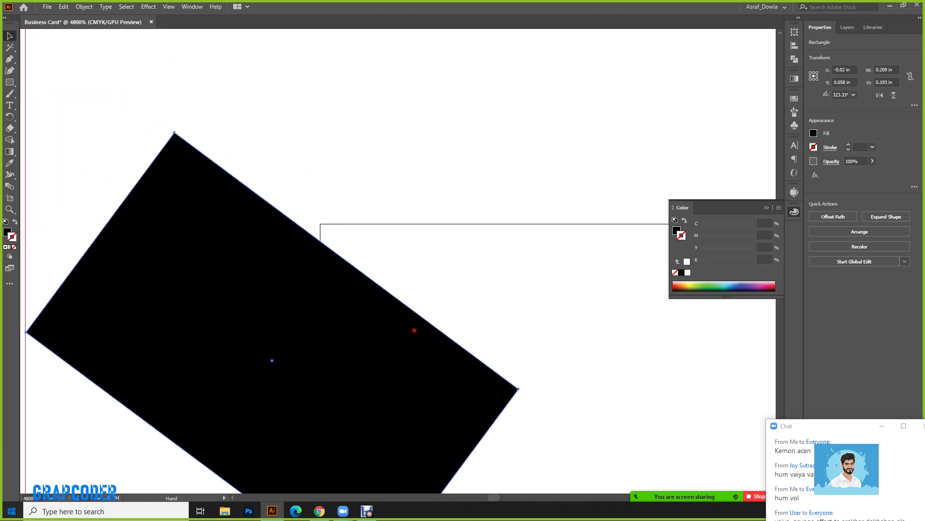
left_click_drag(340, 291, 332, 268)
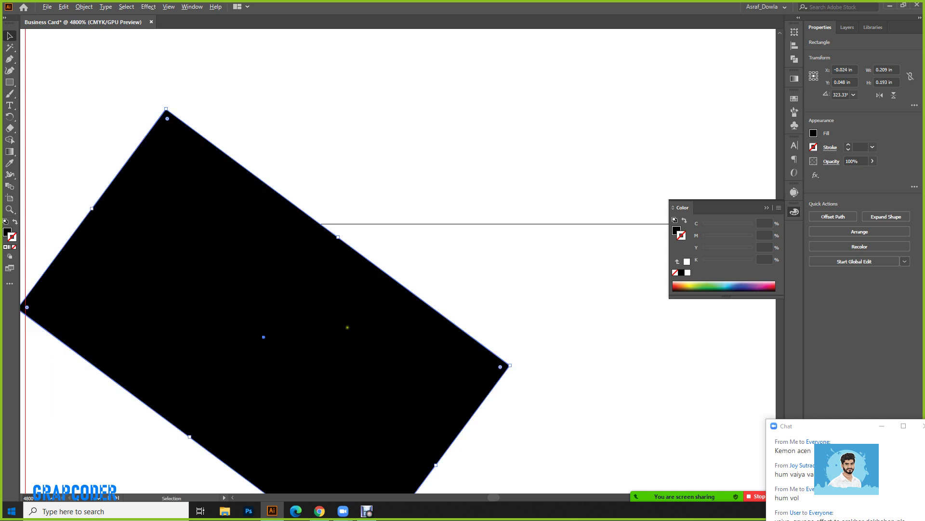
scroll(347, 327, "down", 4)
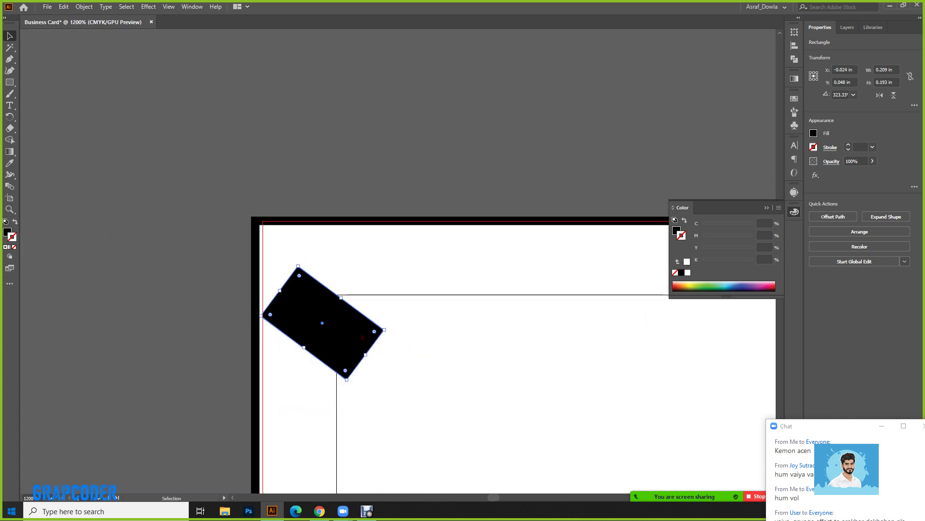
key("Delete")
Show the rulers and add guides along the first artboard's top and left edges.
left_click(294, 315)
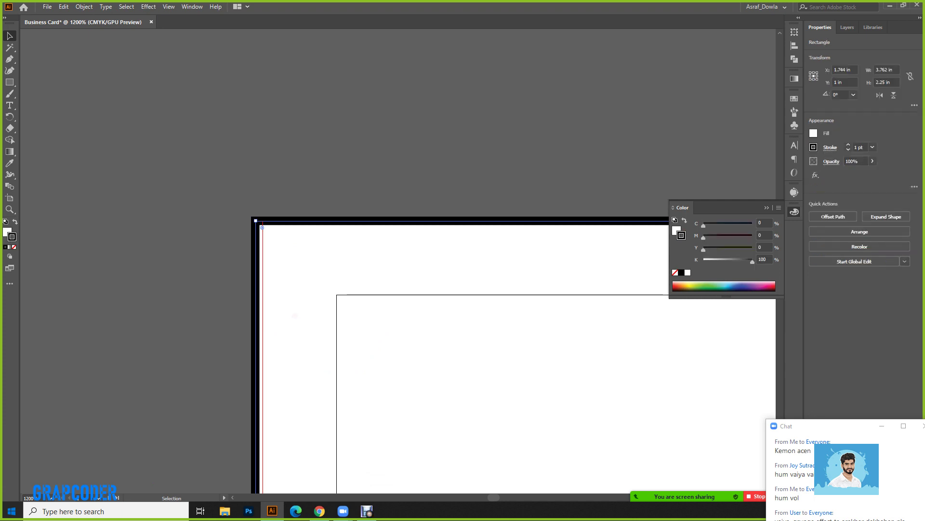
scroll(279, 232, "down", 4)
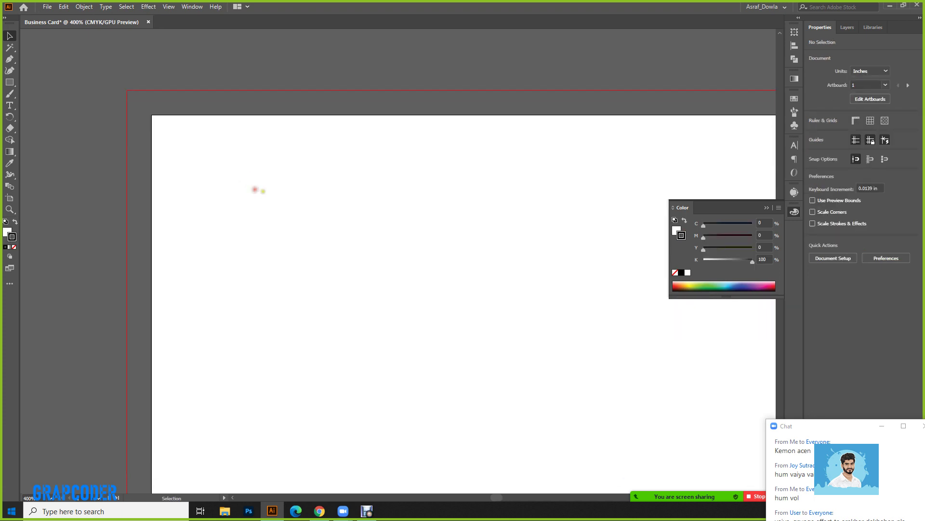
scroll(255, 189, "down", 1)
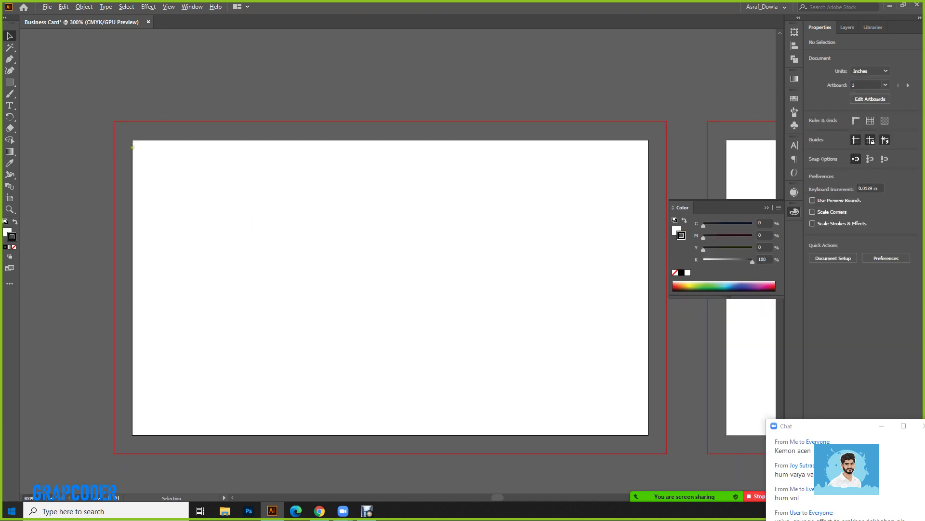
scroll(218, 187, "up", 1)
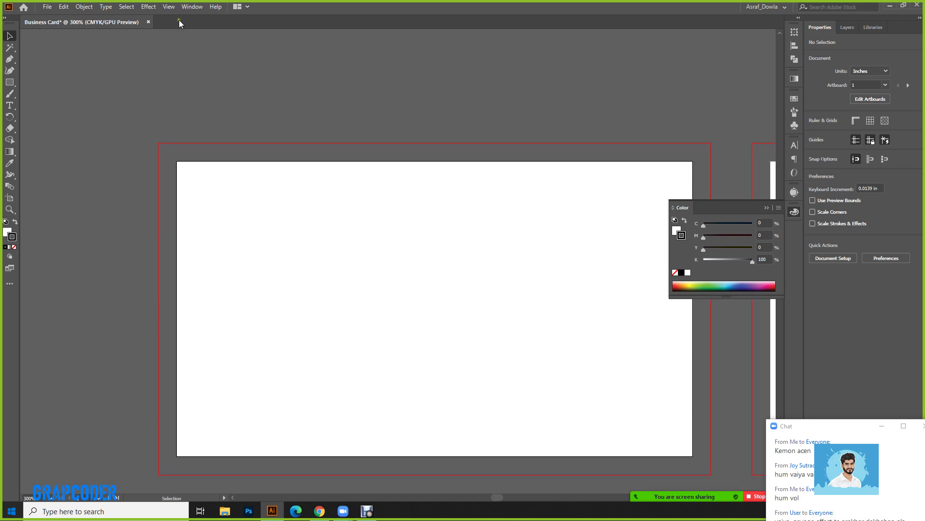
key("ctrl+r")
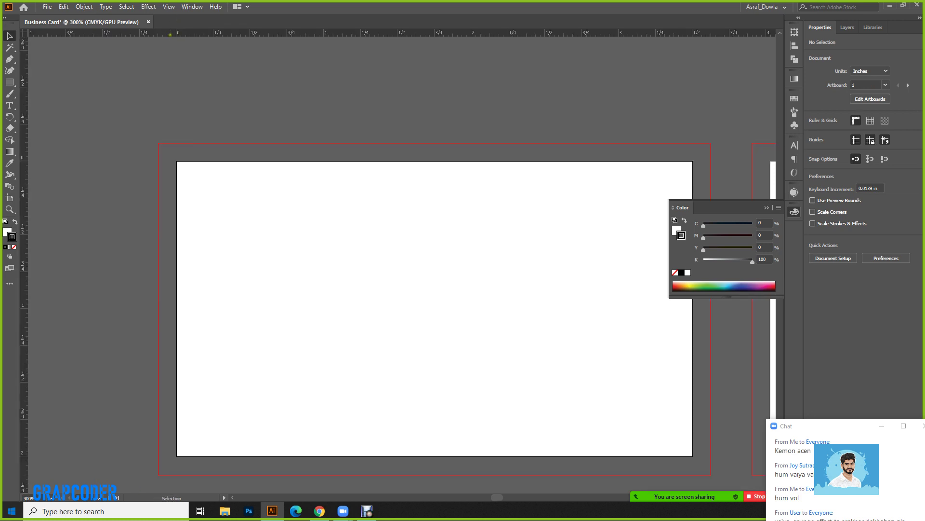
left_click_drag(170, 35, 174, 161)
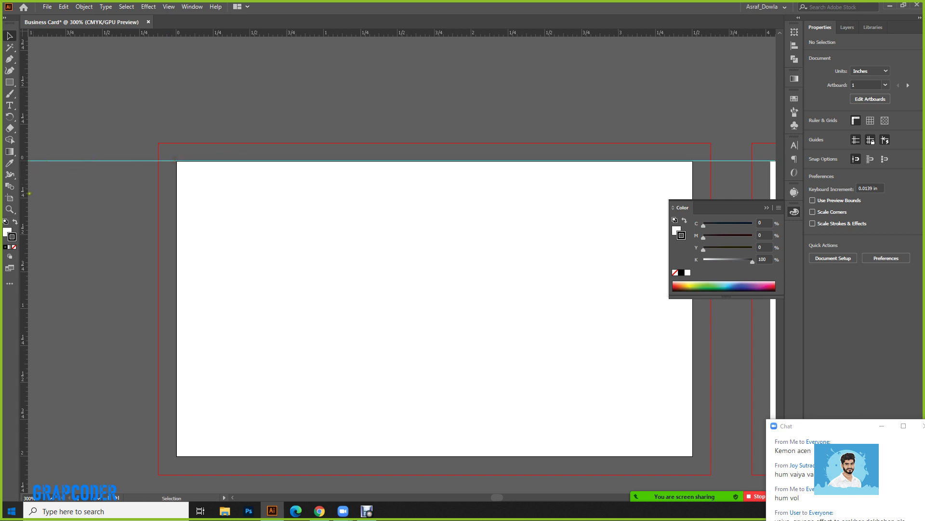
left_click_drag(27, 193, 176, 179)
Add guides along the first artboard's right and bottom edges.
scroll(166, 162, "up", 10)
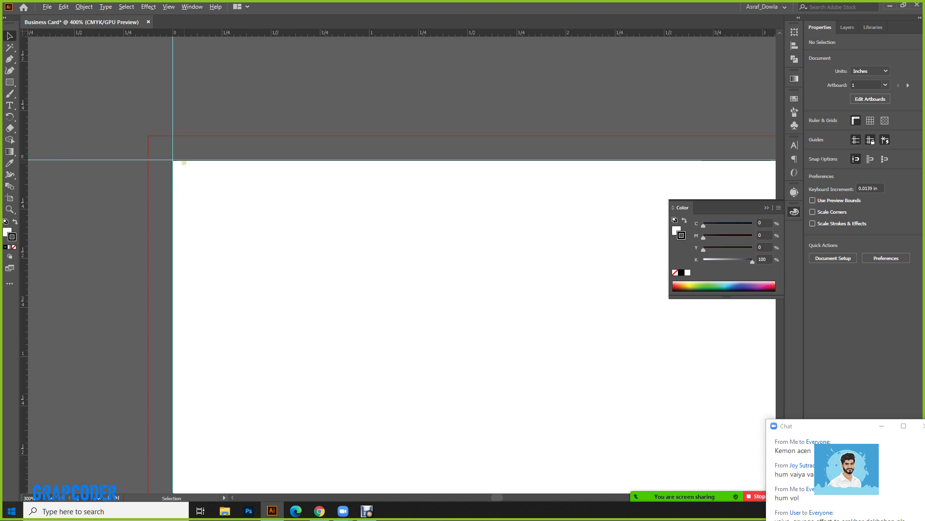
scroll(406, 187, "up", 3)
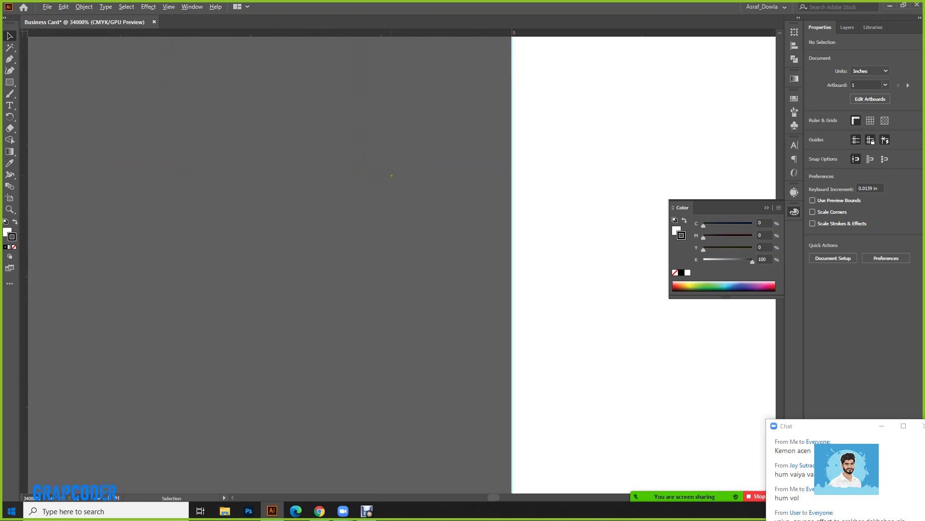
scroll(433, 193, "up", 2)
scroll(458, 207, "up", 2)
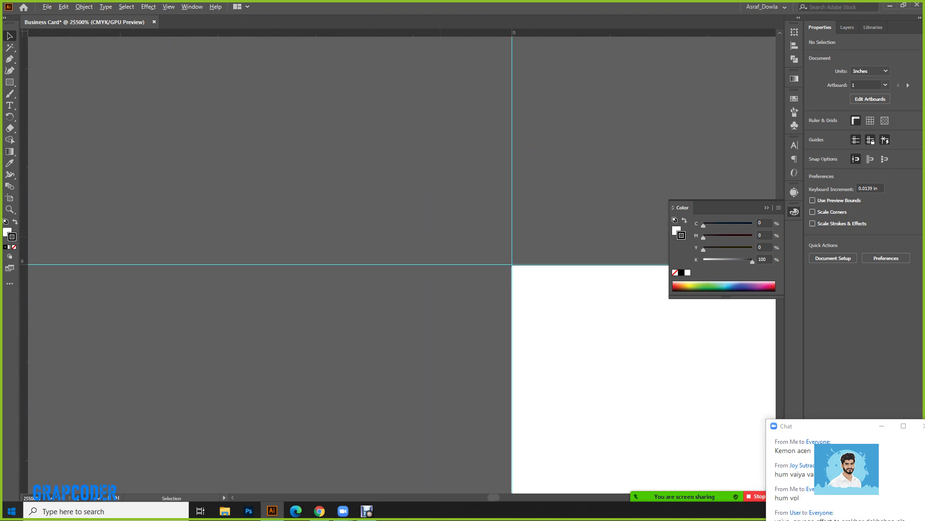
scroll(444, 234, "down", 15)
left_click_drag(486, 268, 171, 178)
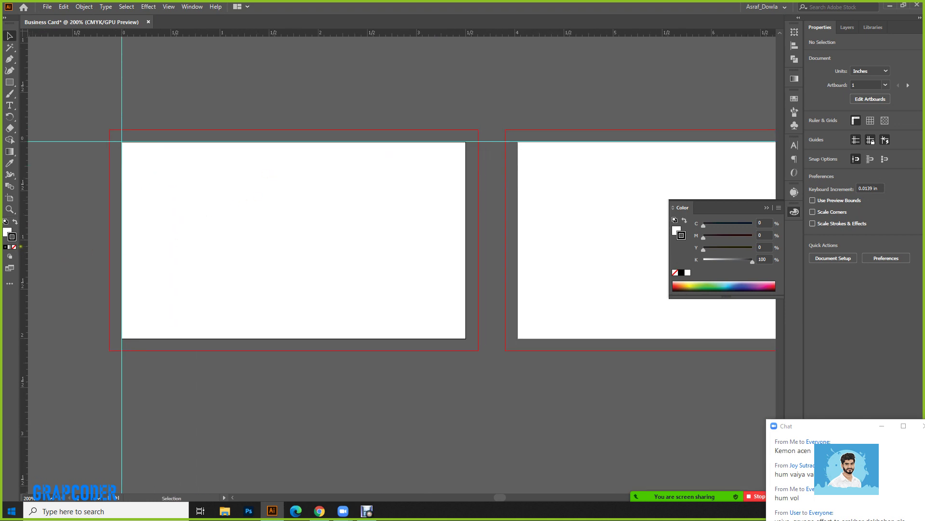
left_click_drag(24, 248, 468, 275)
left_click_drag(396, 33, 414, 338)
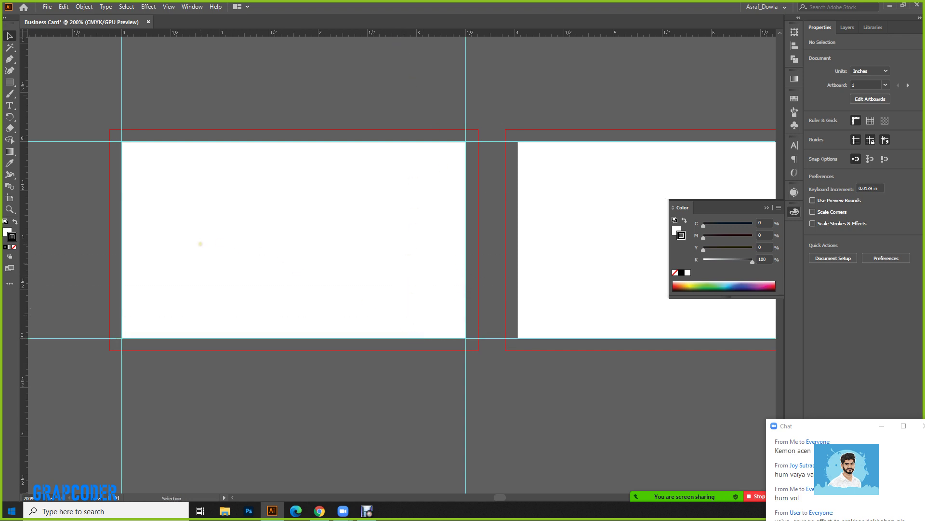
left_click_drag(373, 62, 559, 92)
mouse_move(221, 222)
left_mouse_down()
mouse_move(322, 256)
mouse_move(297, 240)
left_mouse_up()
scroll(357, 251, "up", 1)
scroll(296, 240, "down", 1)
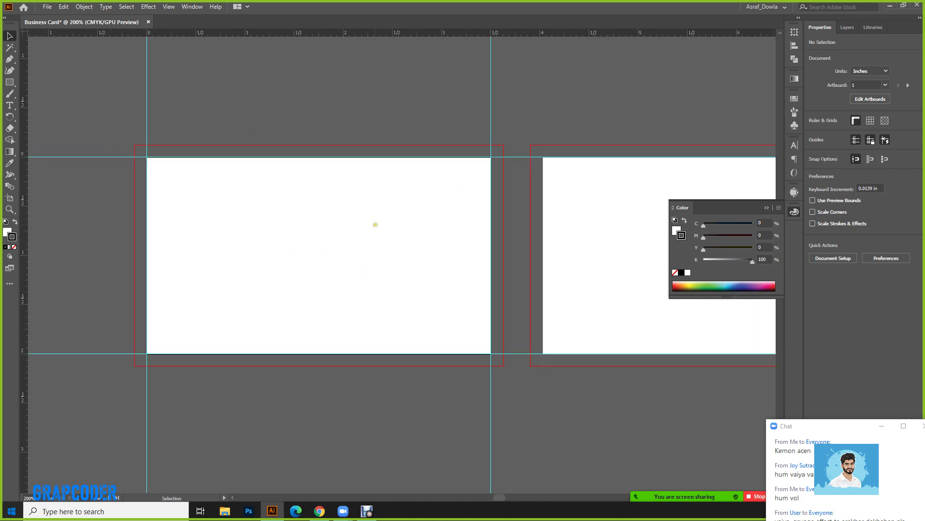
left_click(9, 82)
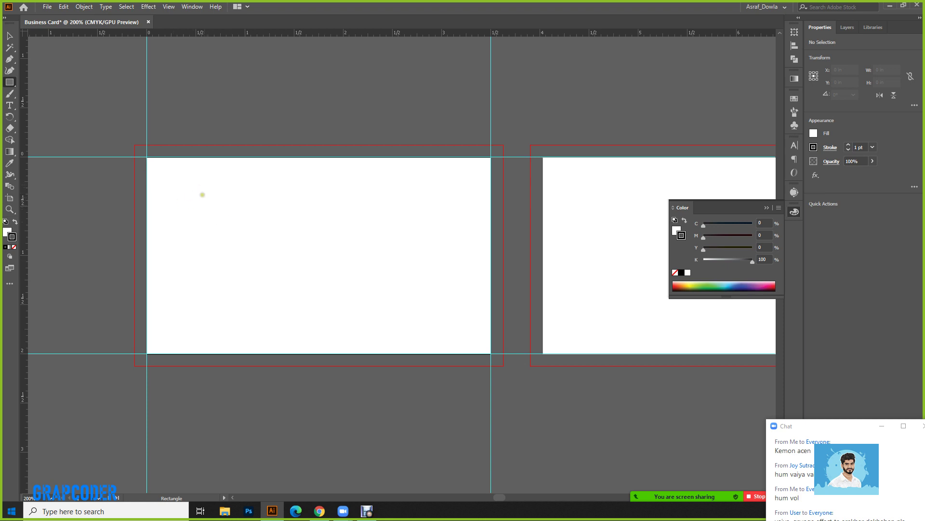
Create a 3.5 × 2 in rectangle with its stroke set to None.
left_click(201, 195)
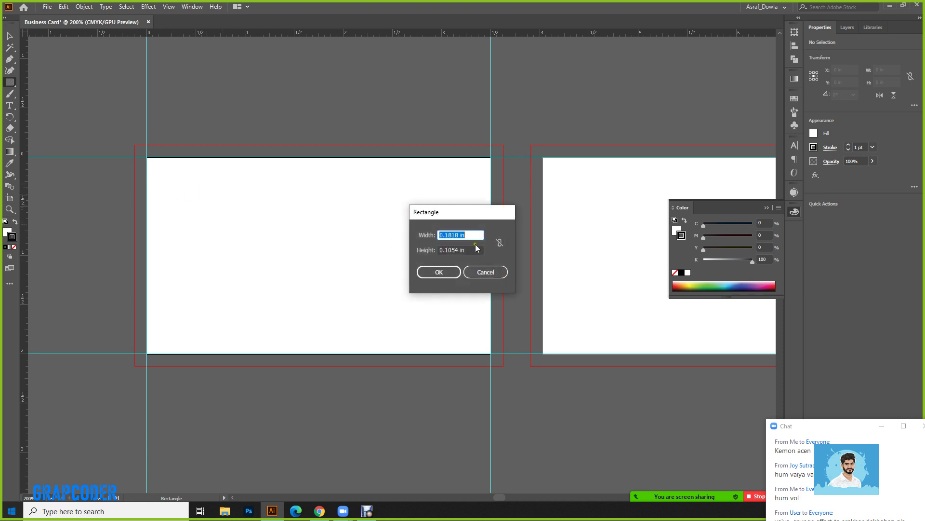
type("3.5")
key("Tab")
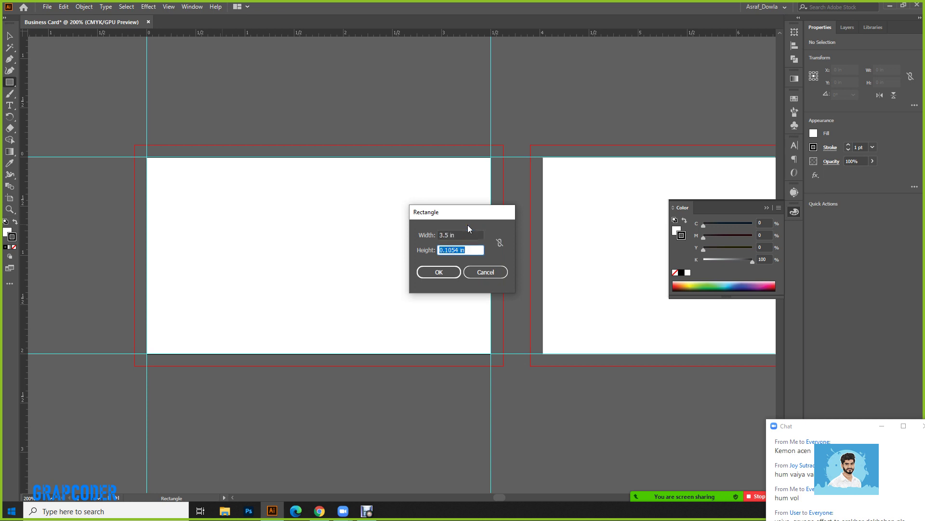
type("2")
left_click(436, 271)
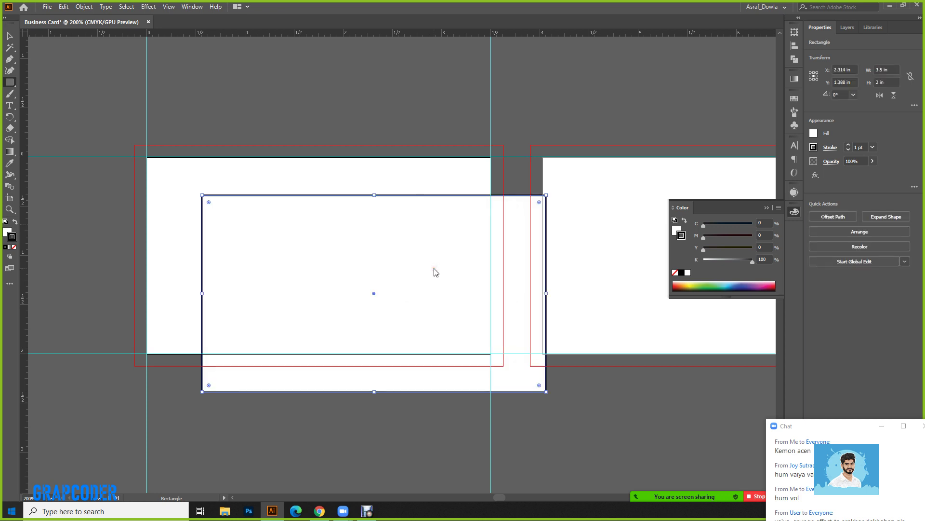
left_click(14, 247)
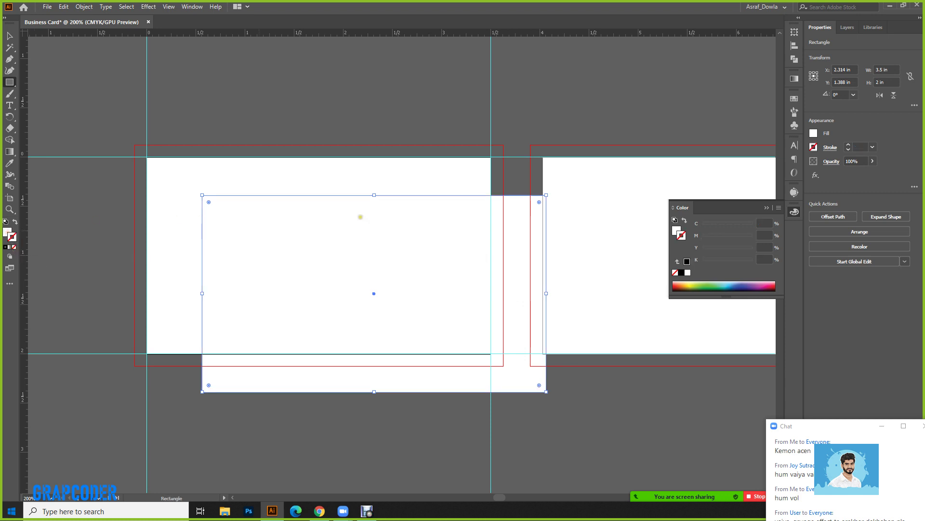
Center the rectangle horizontally and vertically relative to the artboard.
left_click(795, 46)
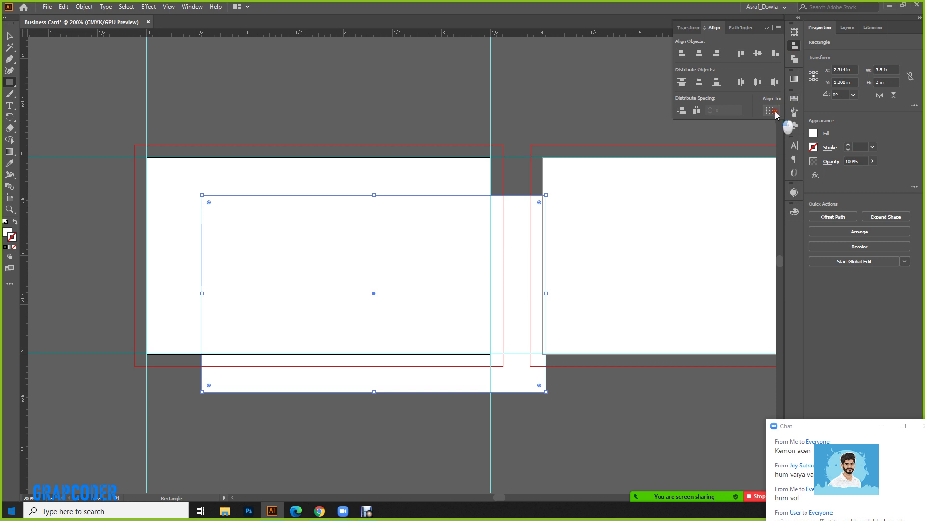
left_click(771, 110)
left_click(800, 145)
left_click(699, 53)
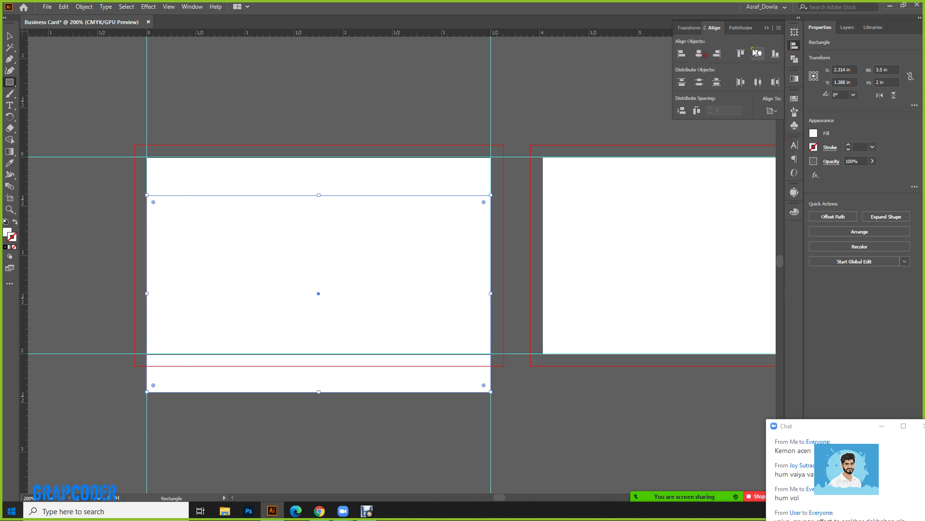
left_click(756, 53)
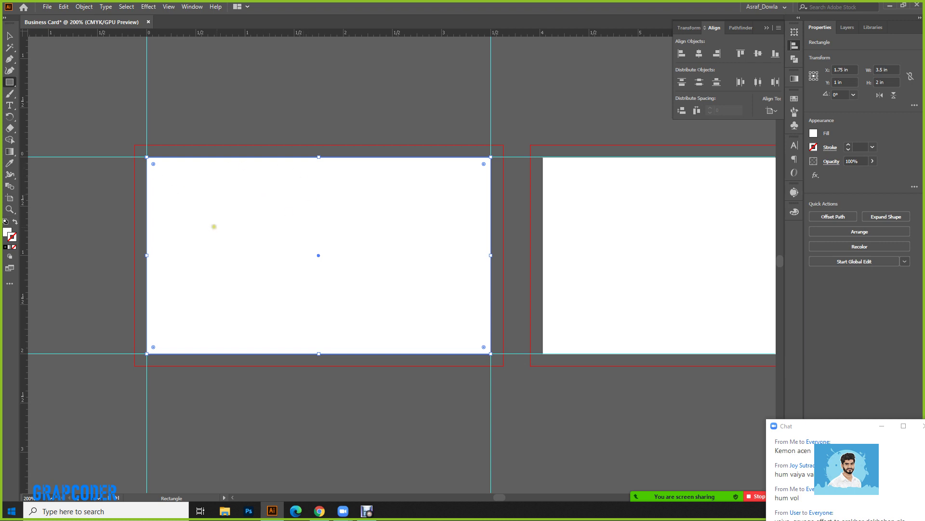
Cancel out of the Offset Path settings and deselect the rectangle.
left_click(84, 7)
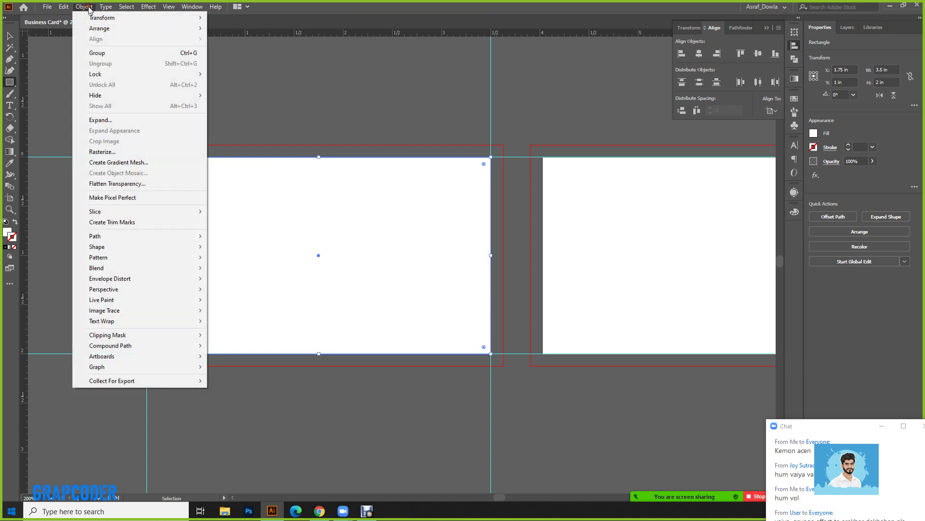
mouse_move(95, 235)
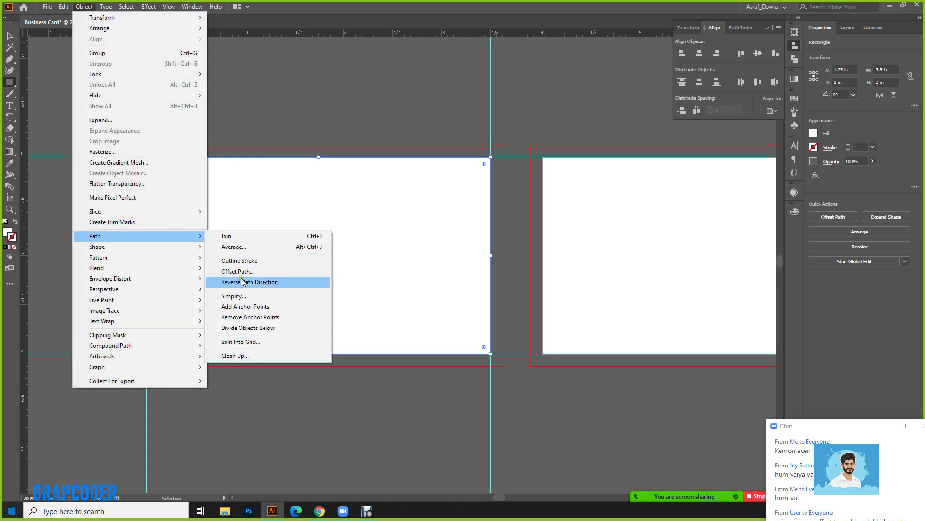
left_click(238, 272)
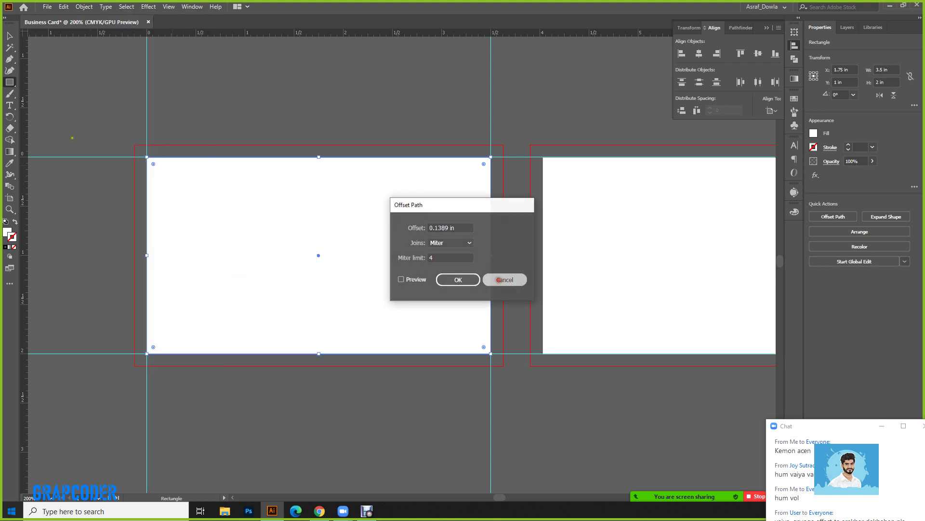
left_click(506, 279)
left_click(10, 38)
left_click(280, 240)
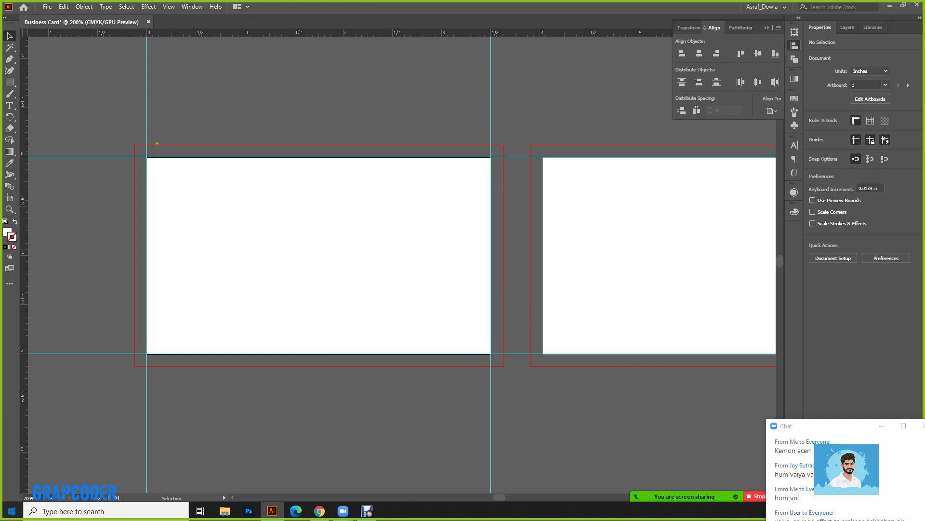
Activate the second artboard and drag a vertical guide to its left edge.
left_click(658, 327)
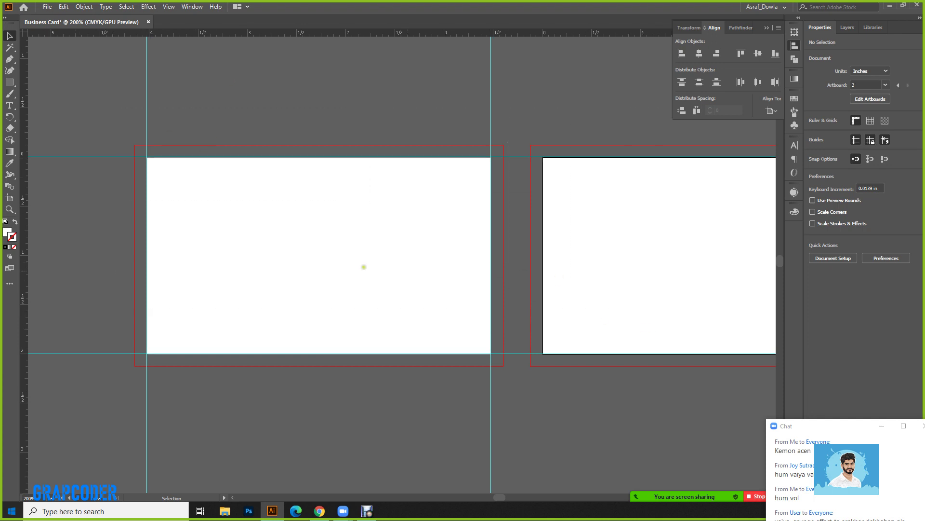
left_click_drag(568, 213, 271, 221)
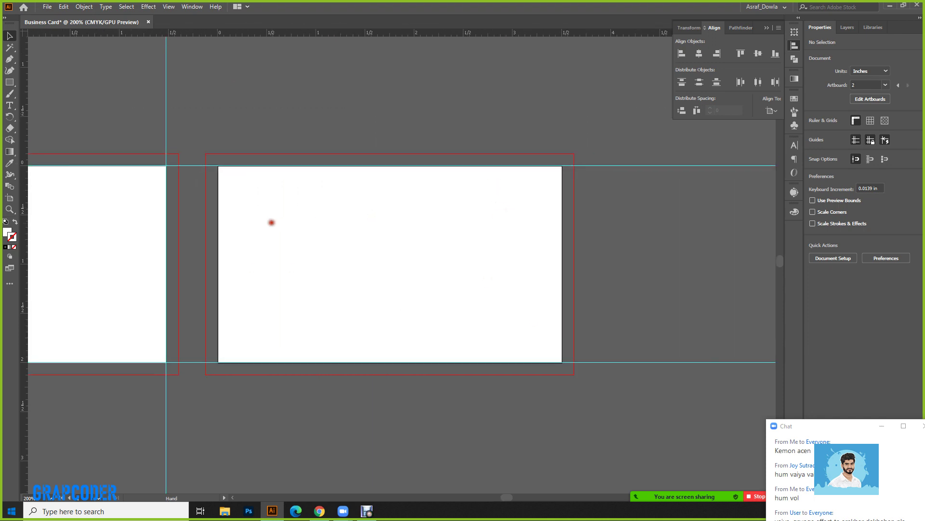
left_click_drag(28, 181, 218, 208)
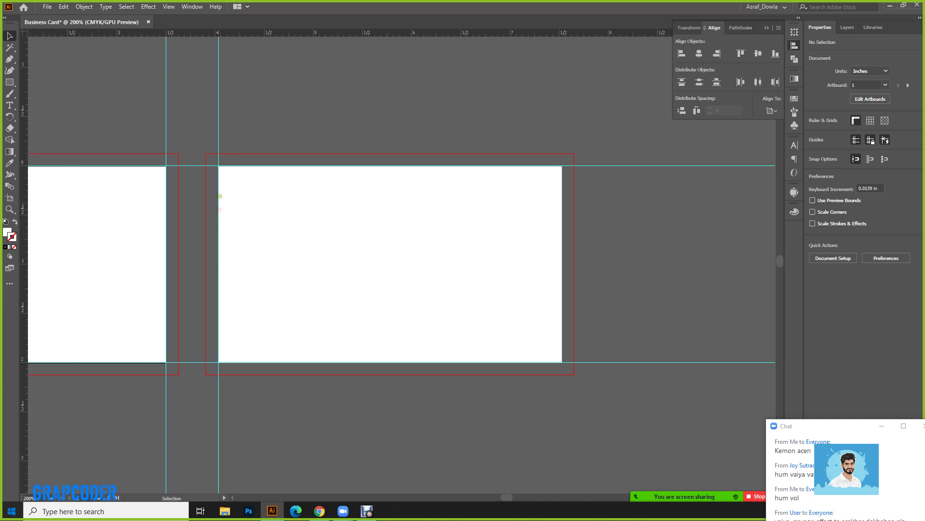
scroll(225, 173, "up", 3)
scroll(212, 159, "up", 2)
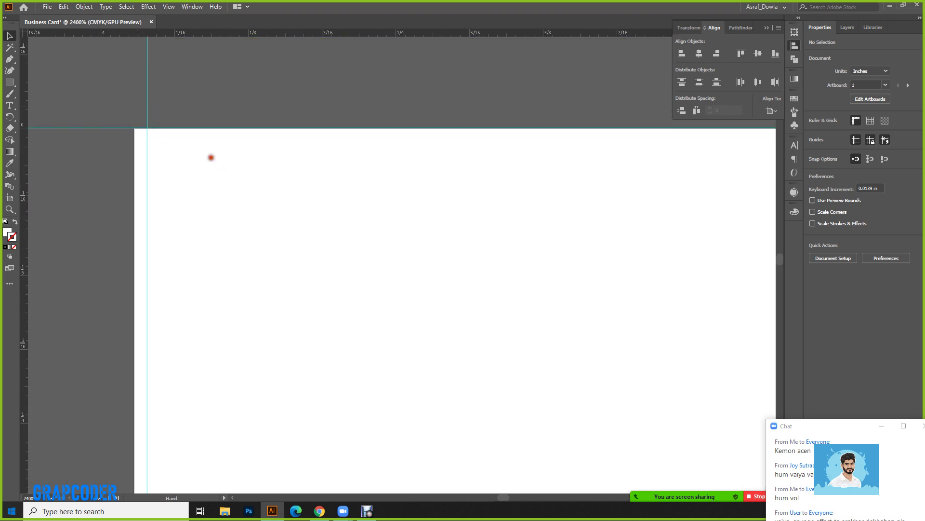
scroll(208, 157, "up", 3)
scroll(326, 206, "up", 2)
scroll(355, 221, "up", 2)
Unlock the guides and snap the vertical guide to the second artboard's left edge.
right_click(414, 196)
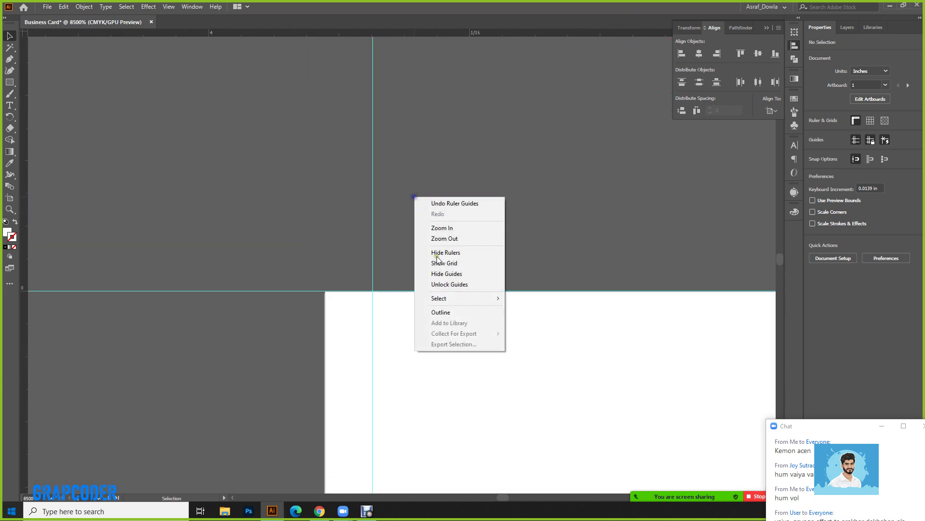
left_click(440, 285)
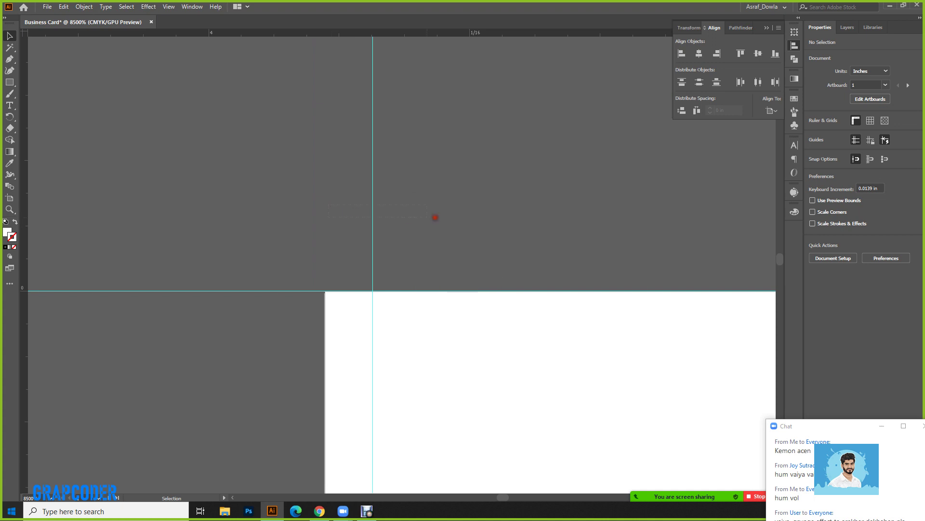
left_click(373, 218)
left_click_drag(373, 218, 325, 232)
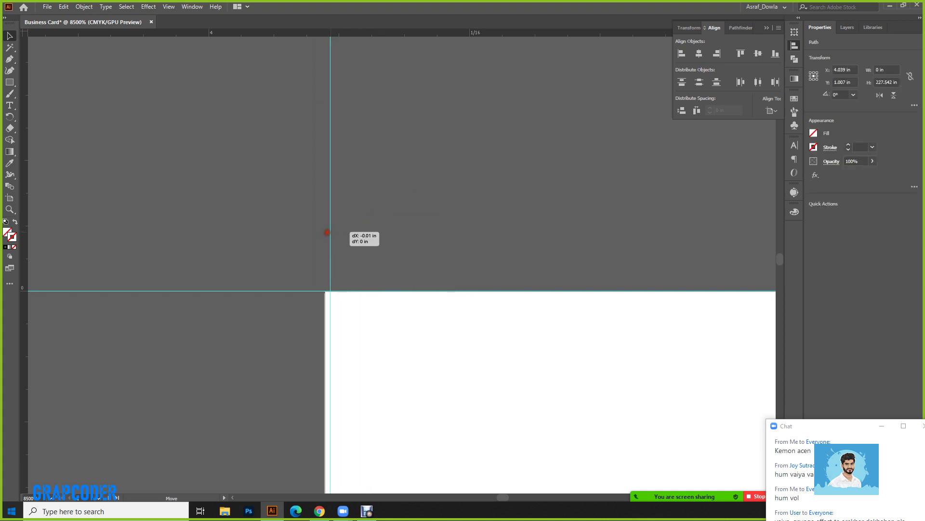
scroll(381, 241, "down", 3)
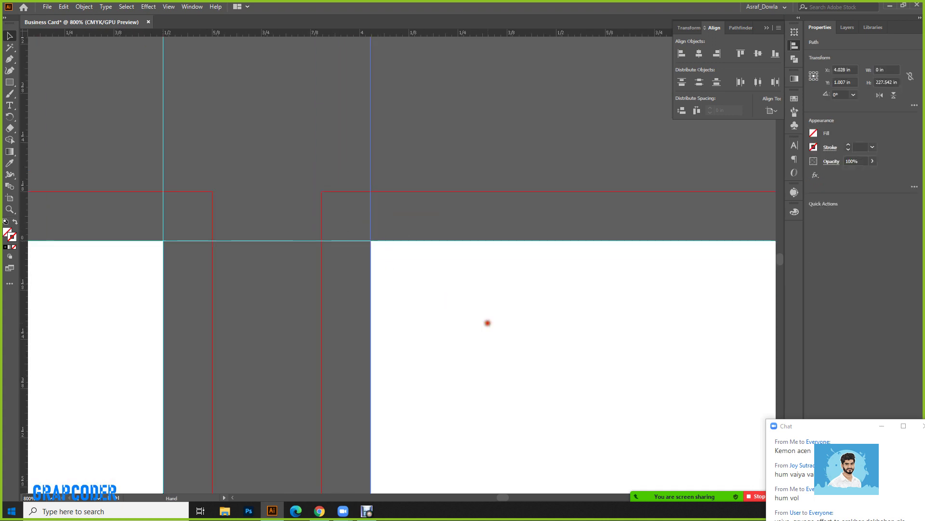
scroll(487, 320, "down", 2)
scroll(332, 213, "down", 2)
scroll(338, 245, "up", 2)
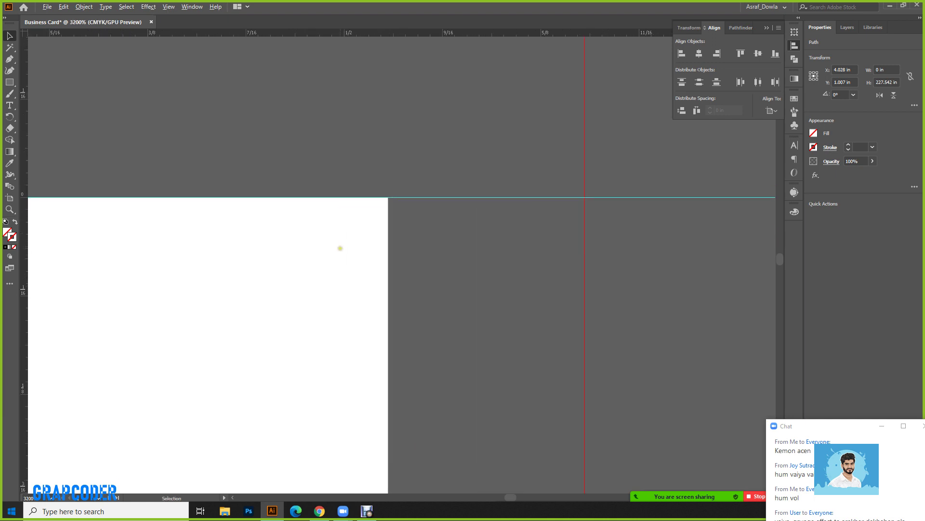
scroll(310, 223, "up", 2)
Add guides at the second artboard's right and bottom edges, then view both artboards.
left_click_drag(21, 173, 314, 160)
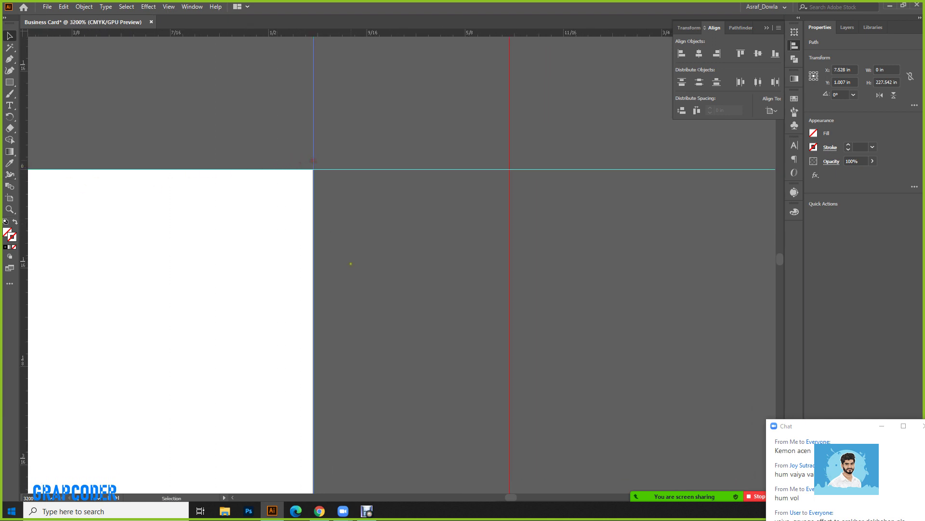
scroll(353, 265, "down", 5)
scroll(366, 275, "down", 5)
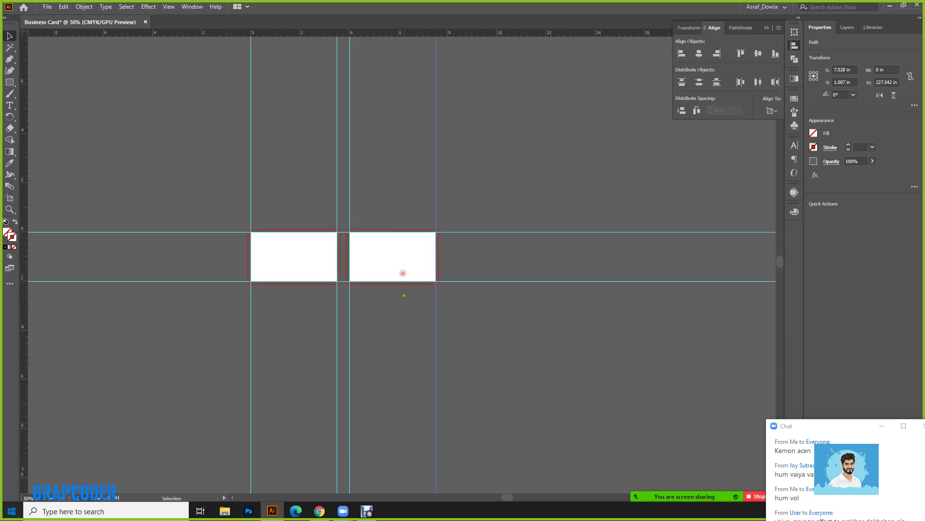
scroll(405, 299, "up", 3)
scroll(374, 97, "up", 1)
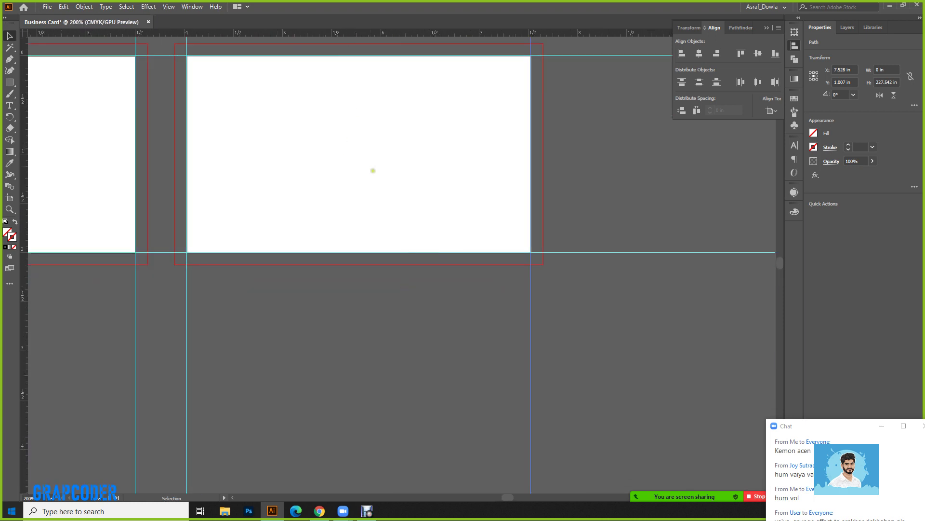
left_click_drag(359, 32, 360, 53)
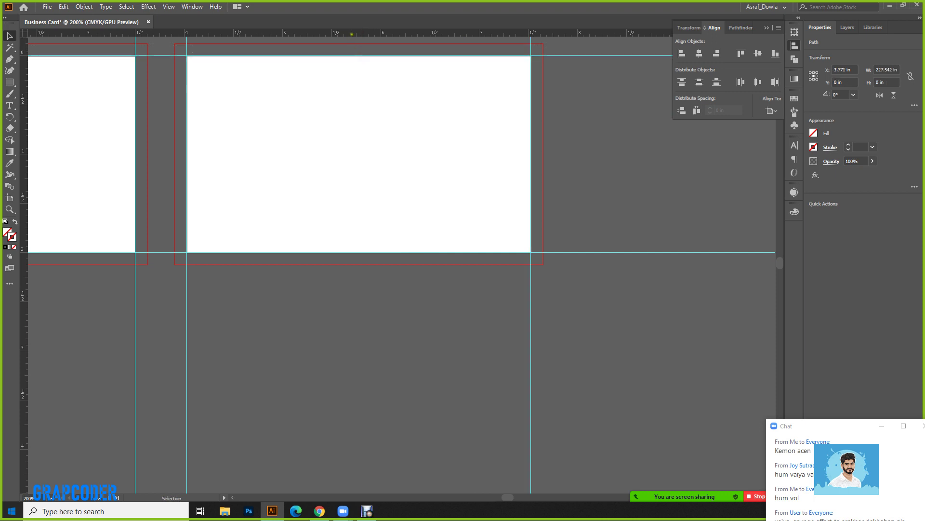
left_click_drag(361, 53, 358, 253)
scroll(375, 293, "down", 5)
left_click(376, 334)
scroll(337, 265, "up", 5)
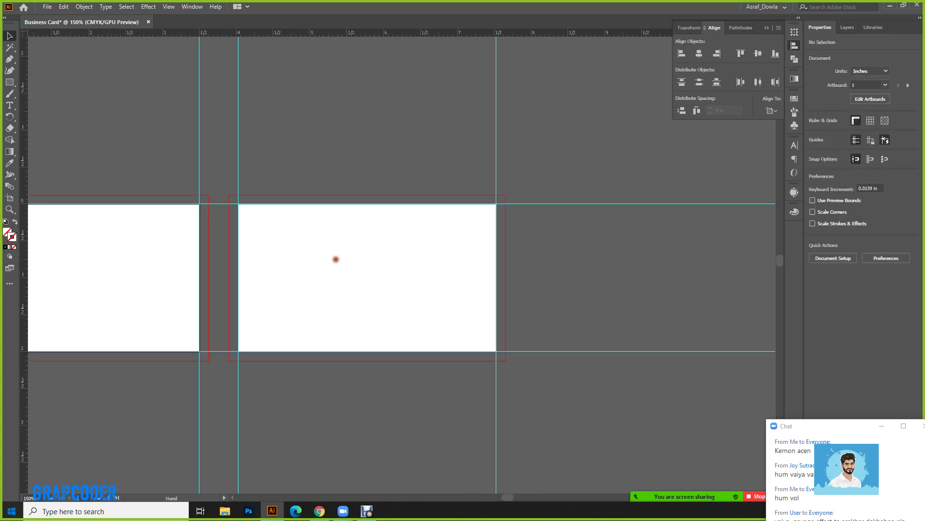
left_click_drag(236, 256, 353, 236)
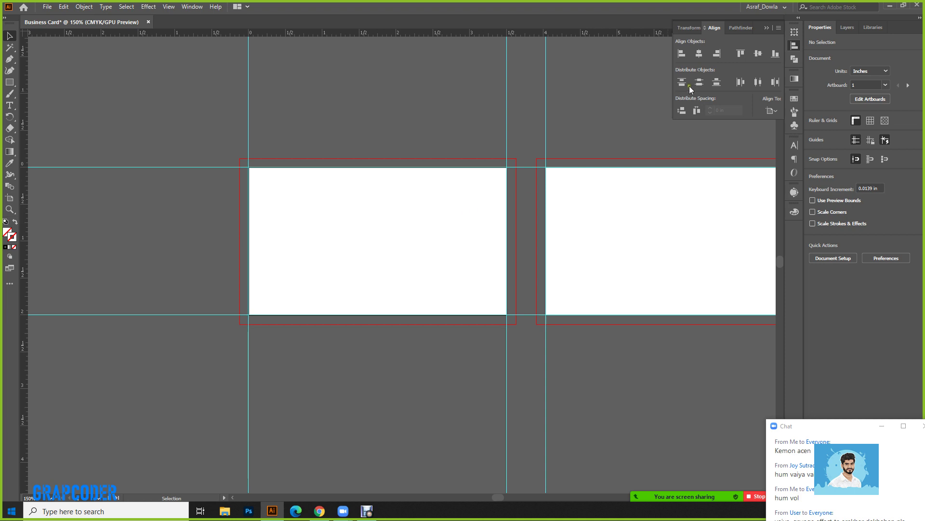
Create another 3.5 × 2 in rectangle with a white fill.
left_click(9, 82)
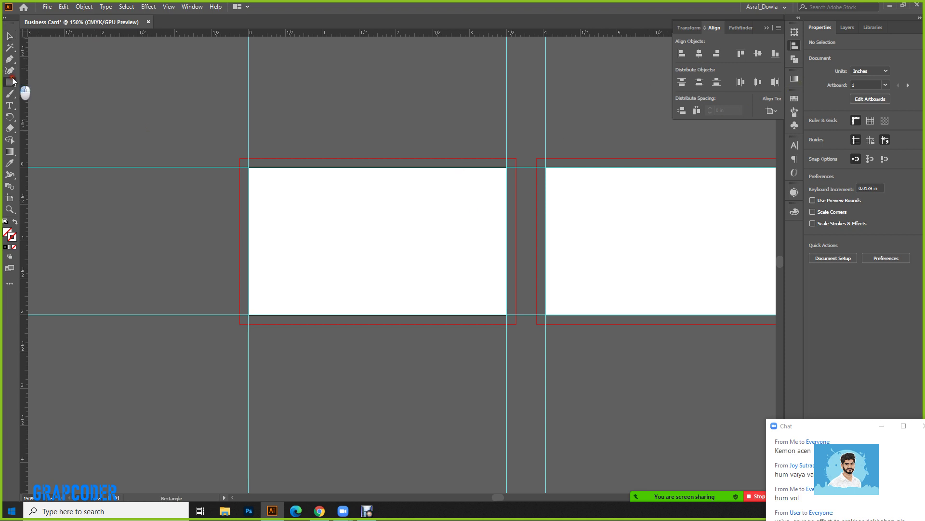
left_click(335, 218)
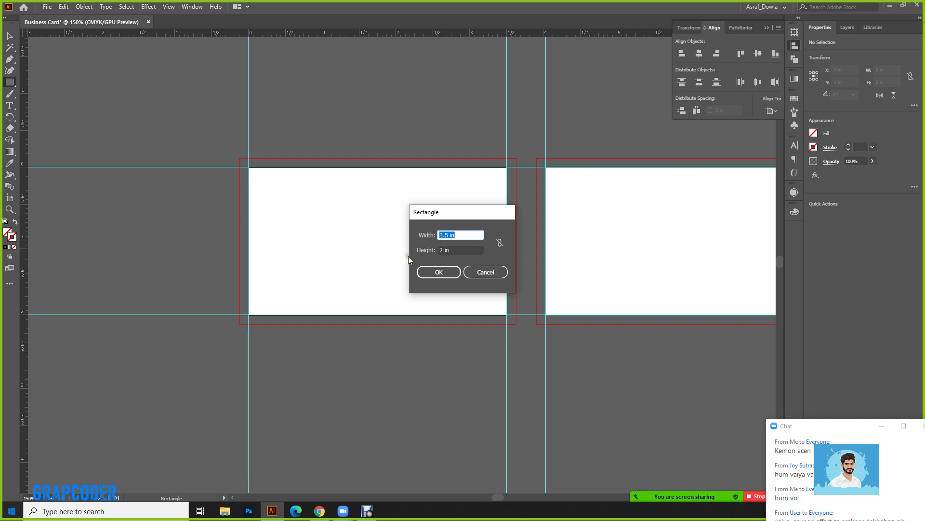
left_click(439, 272)
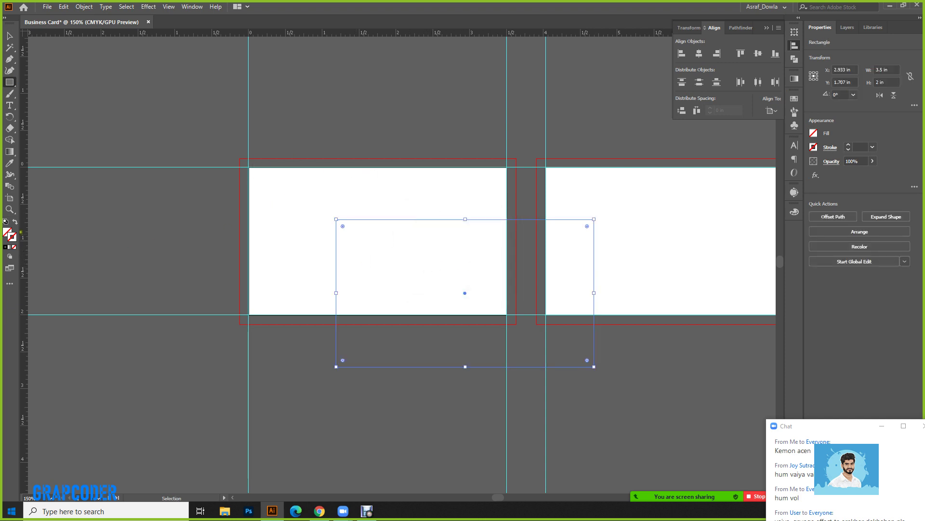
left_click(7, 232)
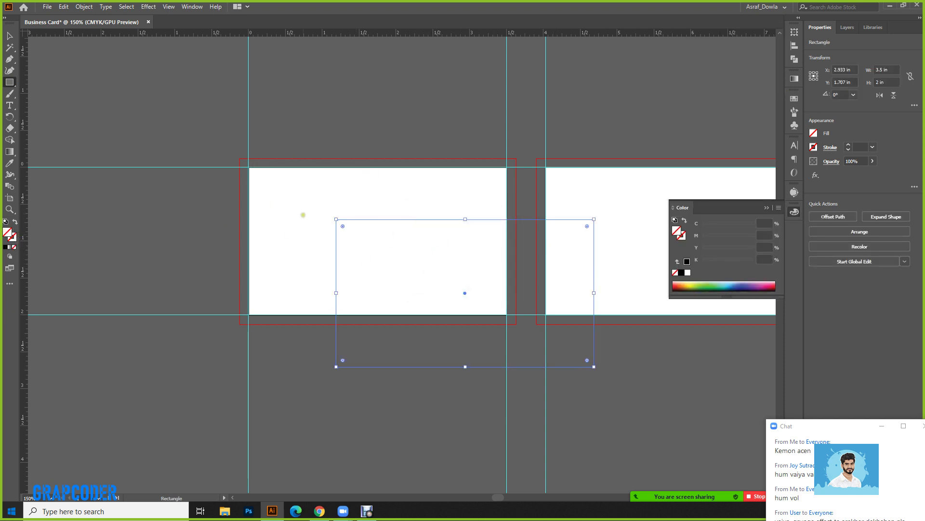
key("i")
left_click(302, 188)
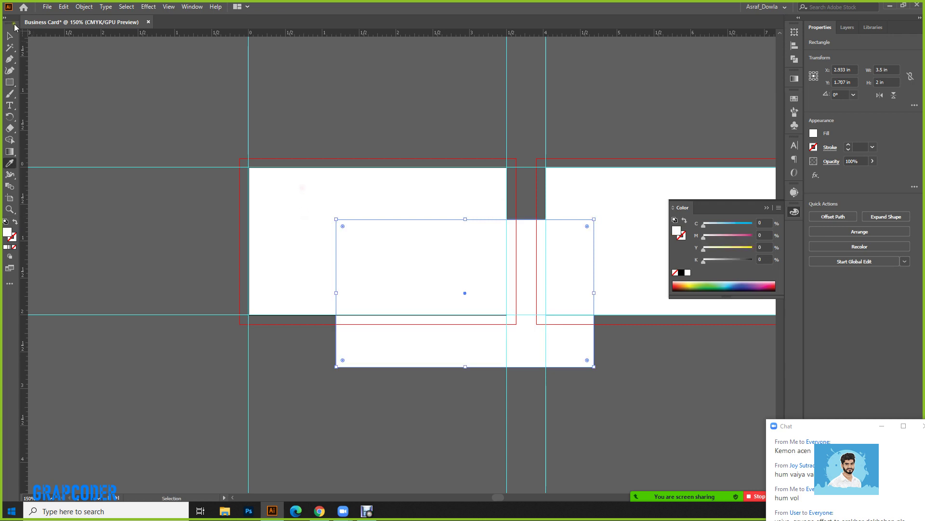
Align the white rectangle's left and top edges to the first artboard.
key("v")
left_click(795, 45)
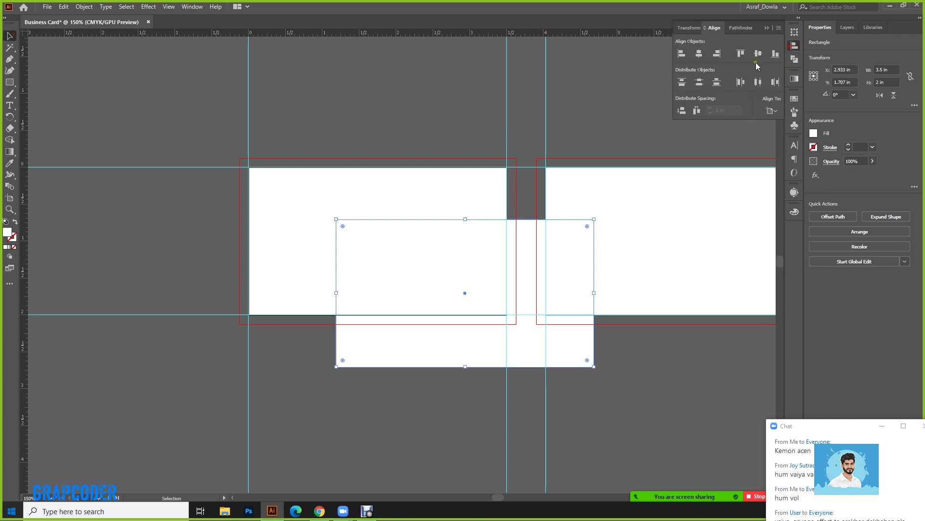
left_click(699, 54)
left_click(741, 53)
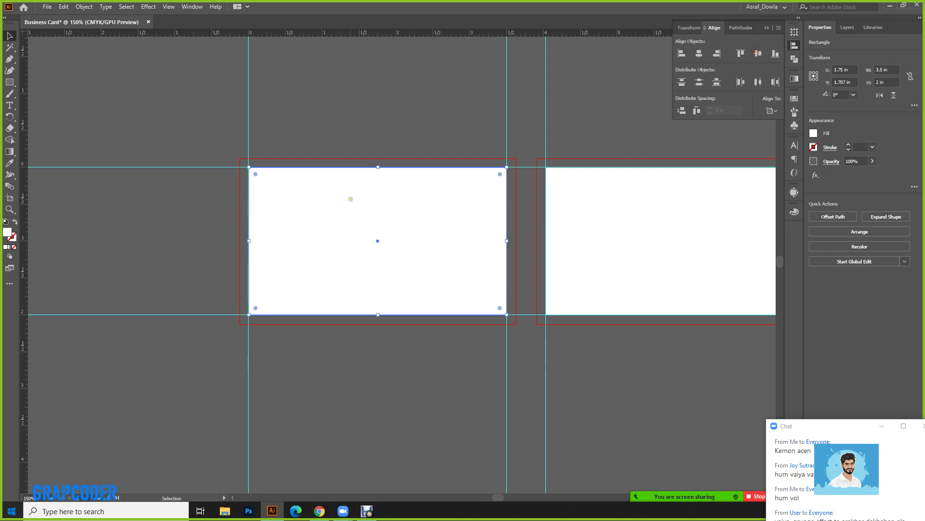
Bring up Object > Path > Offset Path with Preview enabled.
scroll(261, 182, "up", 4)
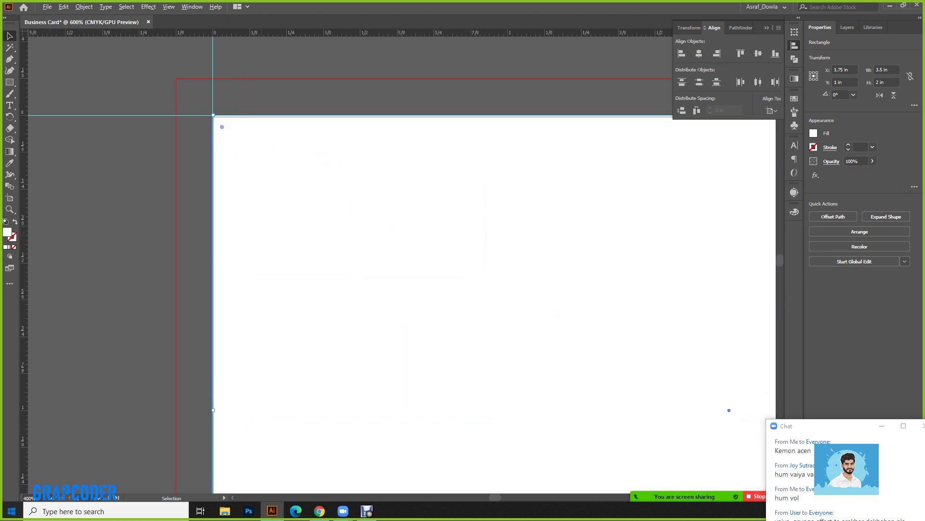
left_click(84, 7)
mouse_move(94, 235)
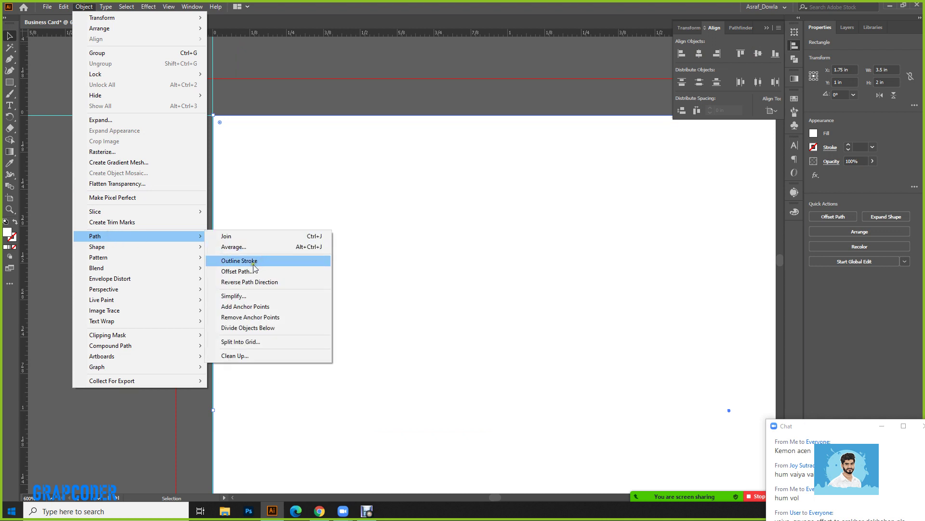
left_click(244, 271)
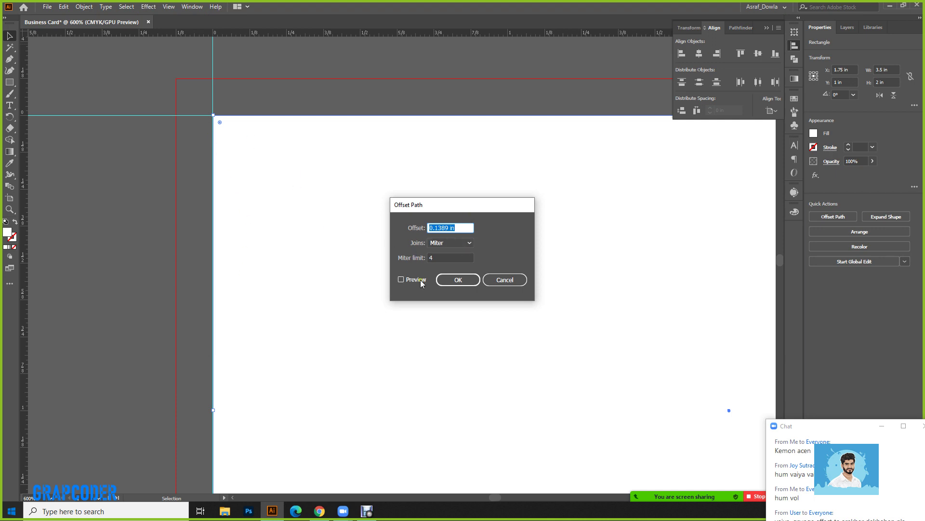
left_click(406, 278)
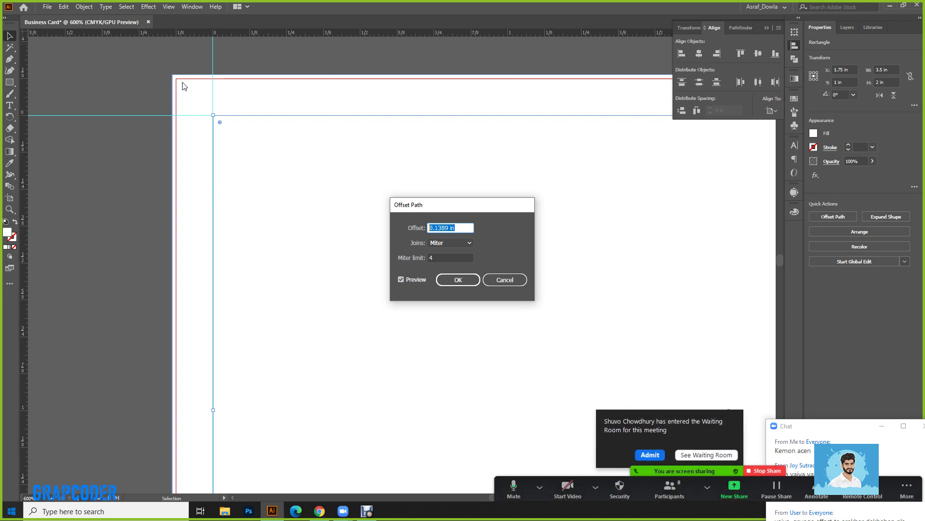
left_click(649, 455)
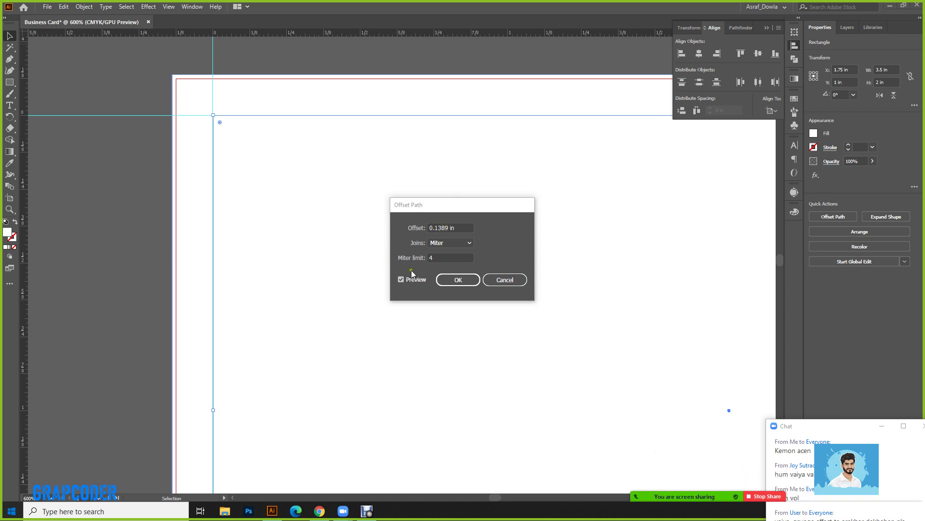
Enter a -0.125 in offset and confirm the inset path.
left_click(330, 240)
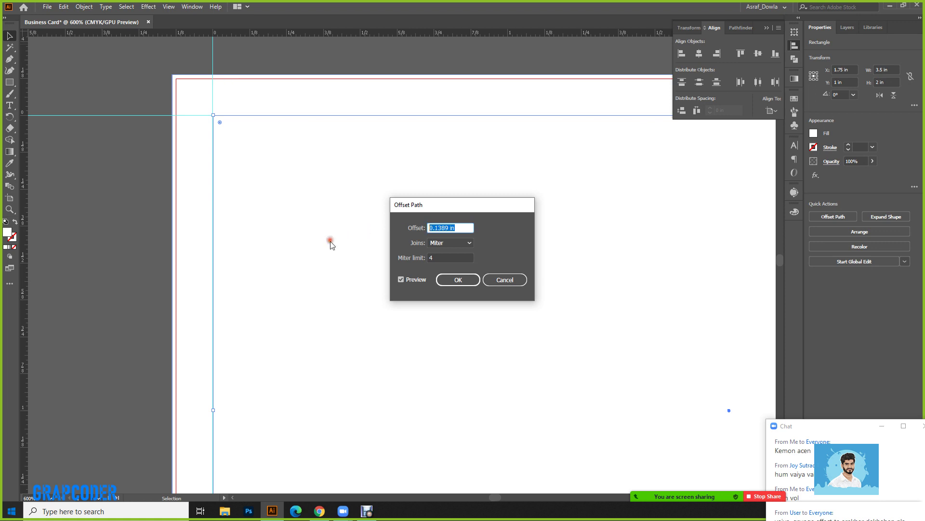
type(".125")
left_click(411, 280)
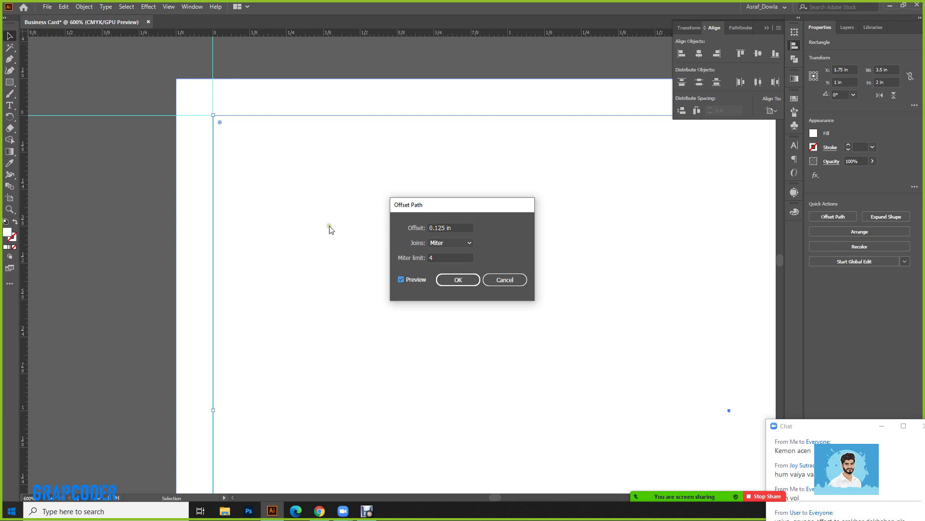
left_click(429, 227)
type("-")
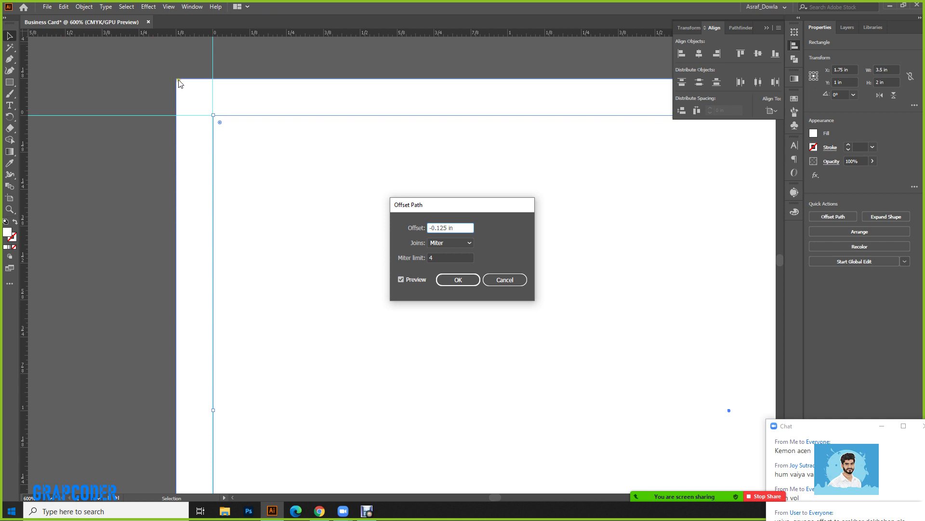
left_click(409, 278)
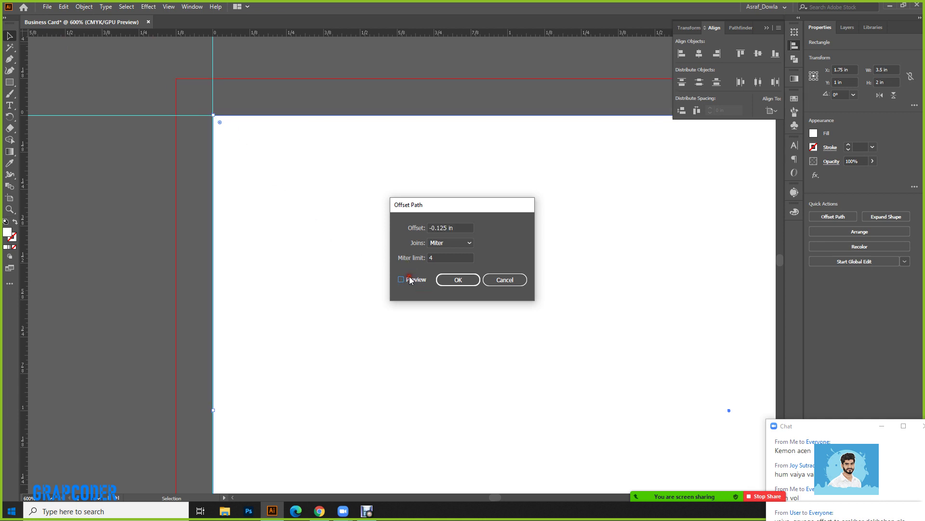
left_click(409, 277)
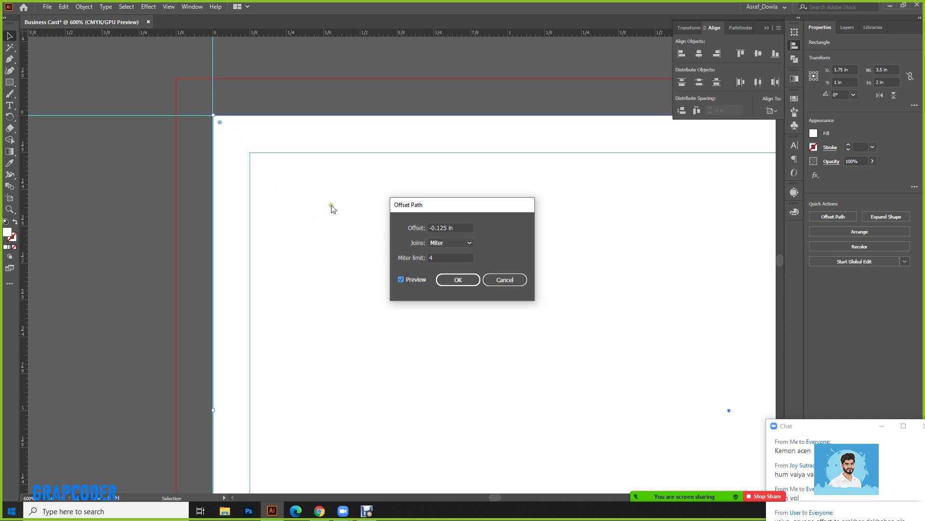
left_click(450, 281)
Zoom out to fit the artboard and reselect the inset 3.25 × 1.75 in rectangle.
key("ctrl+1")
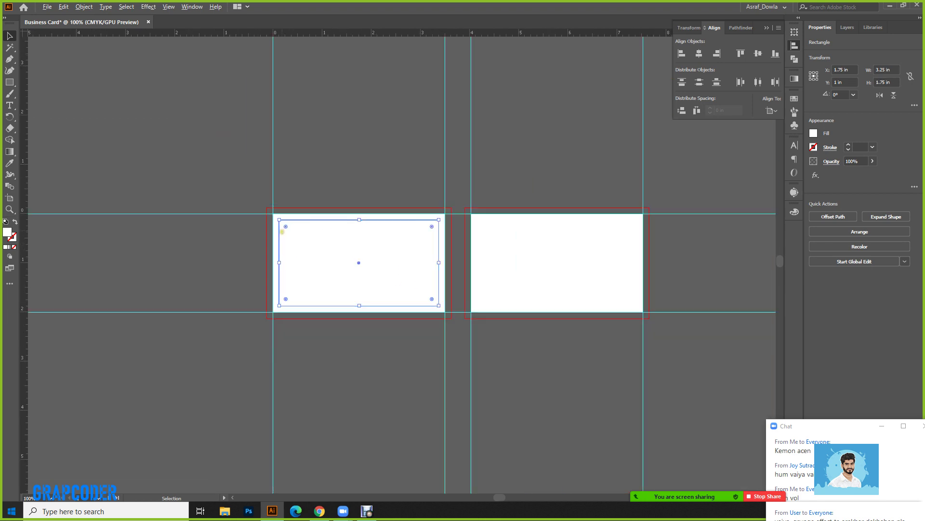
scroll(306, 232, "up", 4, "alt")
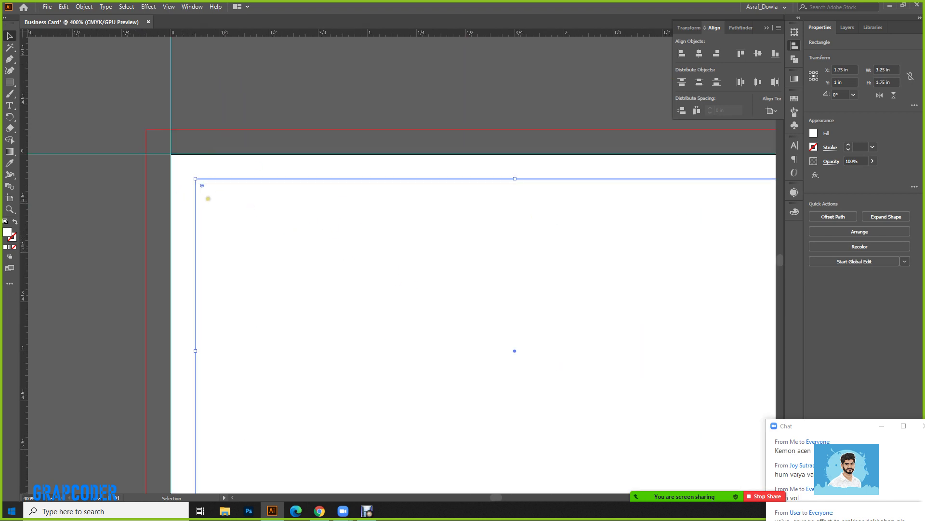
scroll(238, 195, "down", 1, "alt")
scroll(246, 203, "down", 1, "alt")
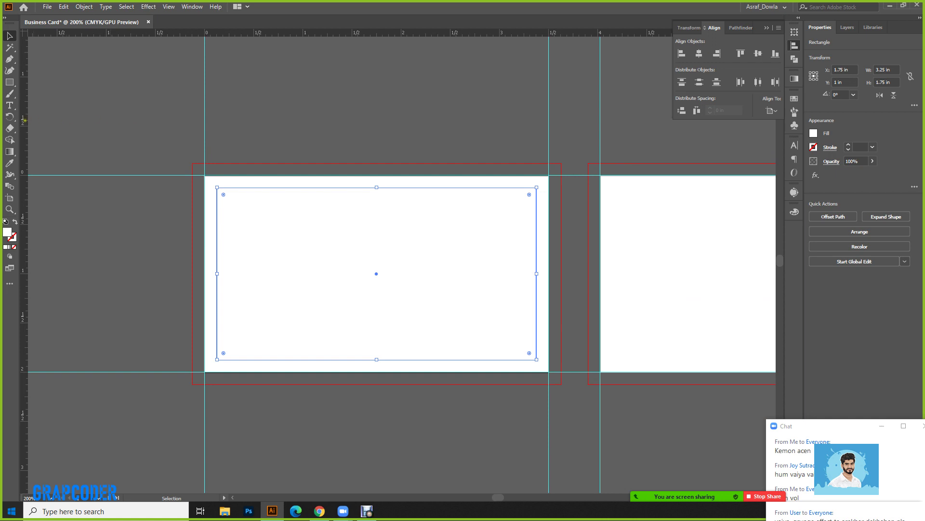
right_click(271, 220)
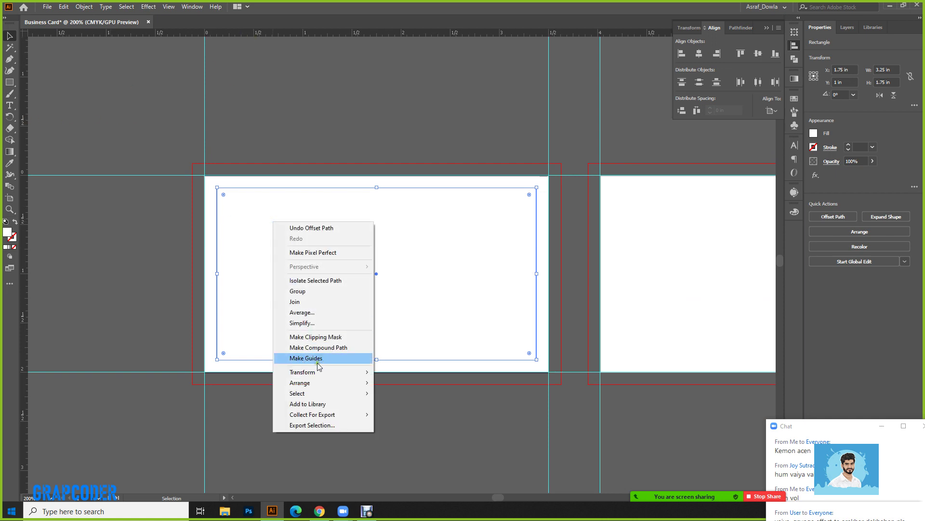
left_click(237, 202)
left_click(263, 114)
left_click(286, 227)
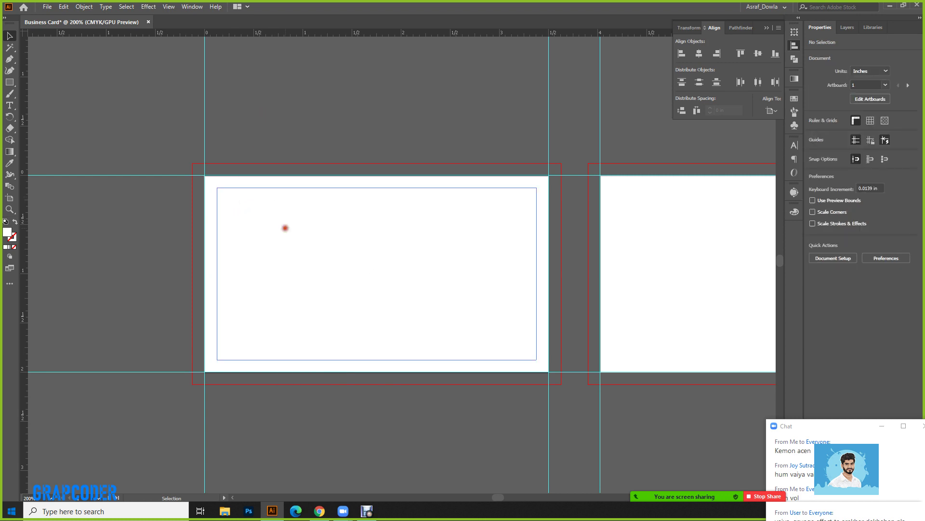
Make guides from the inset rectangle and deselect them.
right_click(263, 219)
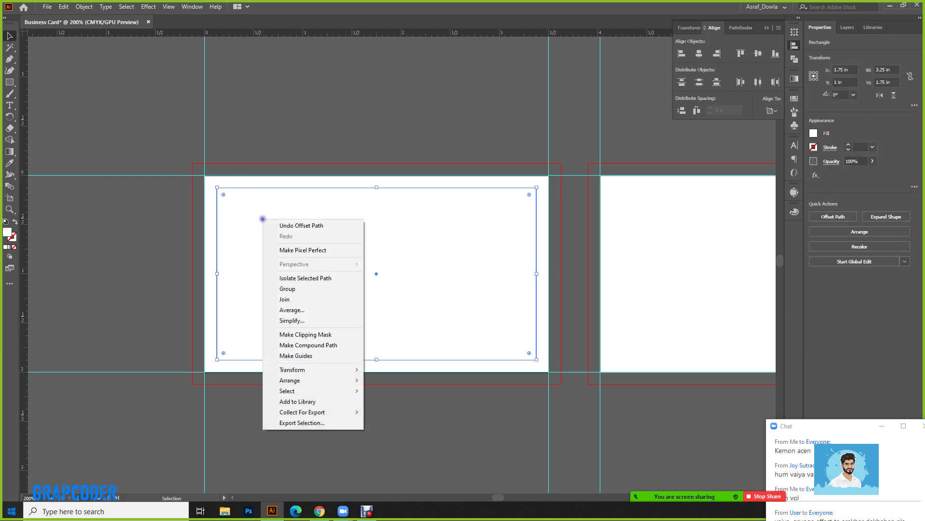
left_click(296, 356)
left_click(146, 121)
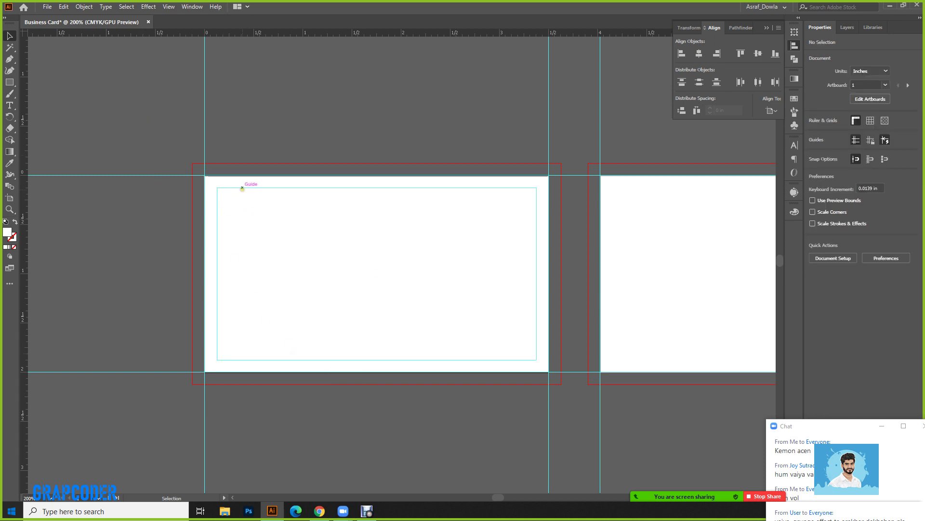
scroll(209, 194, "up", 4)
scroll(209, 194, "down", 3)
Draw a white 3.75 × 2.25 in rectangle covering the left card's bleed area.
mouse_move(379, 297)
left_mouse_down()
mouse_move(241, 262)
mouse_move(256, 246)
left_mouse_up()
left_click(9, 82)
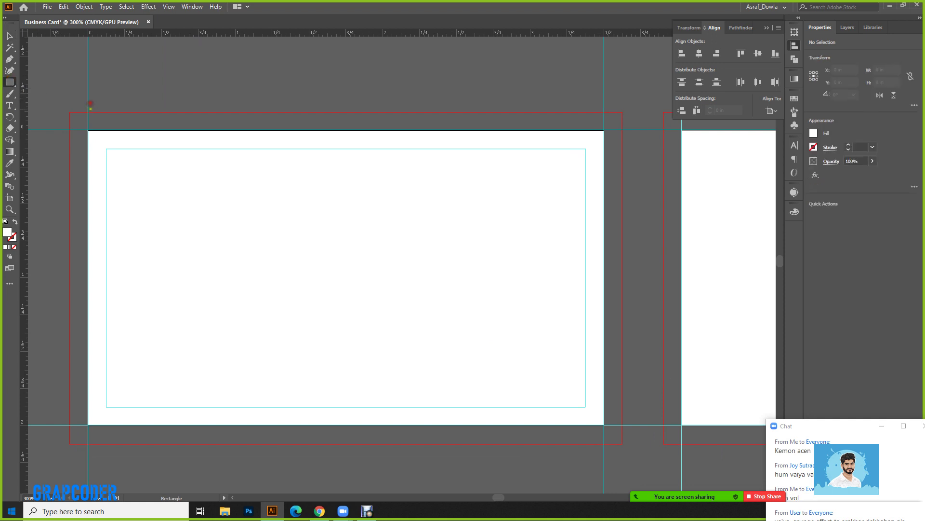
left_click_drag(71, 113, 621, 442)
Select the inset 3.25 × 1.75 in rectangle and lock it in place.
key("v")
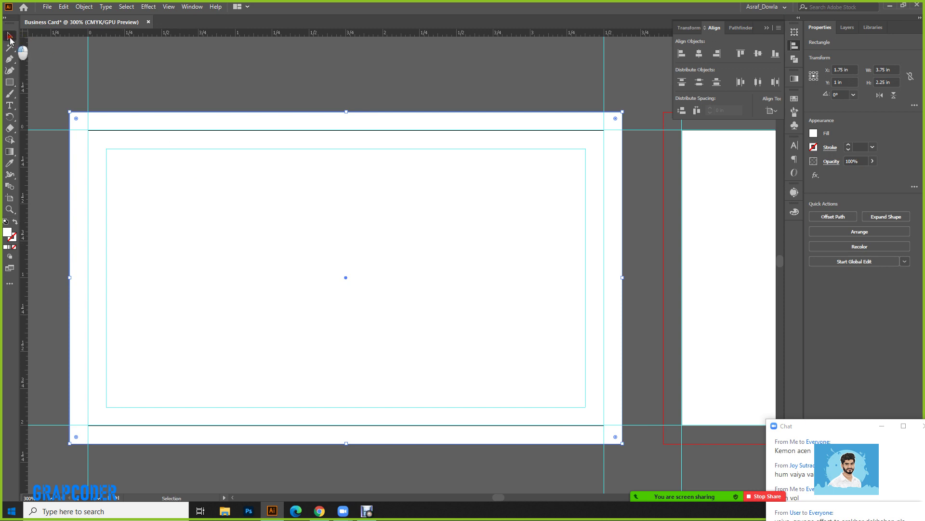
key("a")
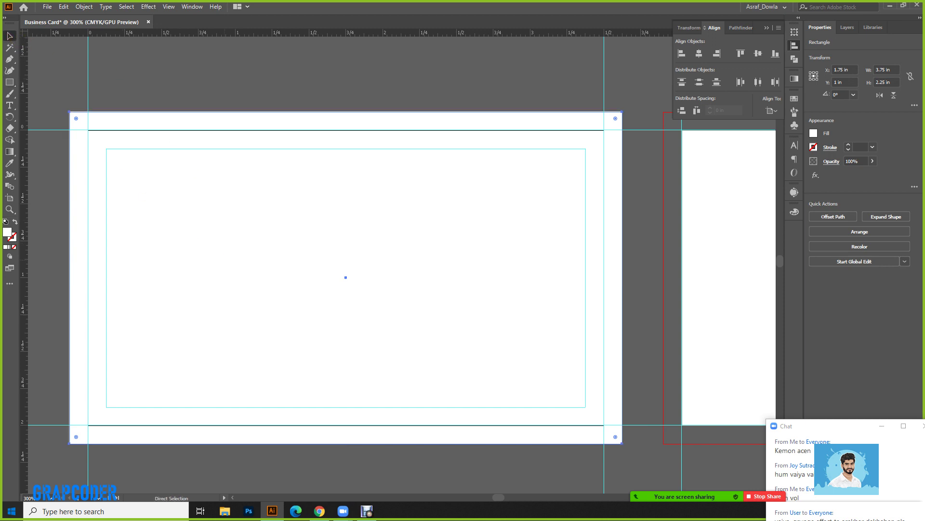
left_click(221, 254)
key("v")
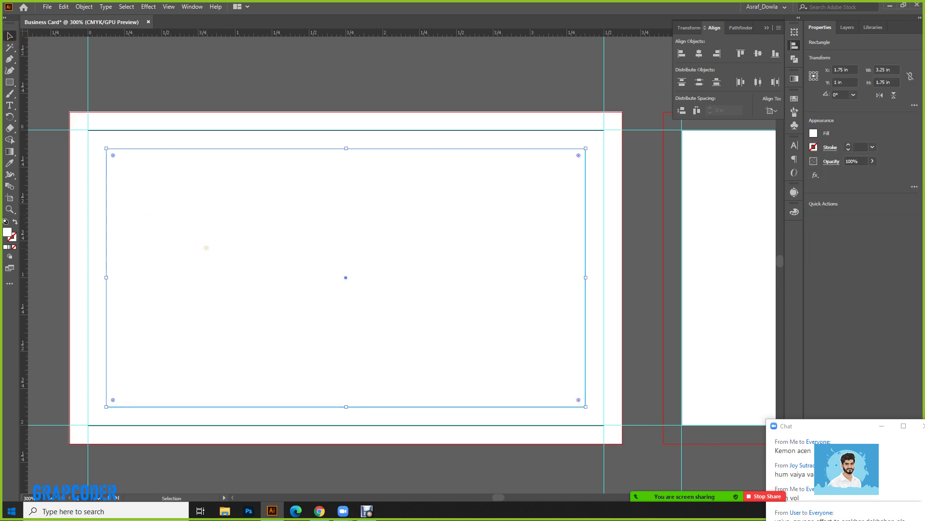
key("ctrl+2")
Lock the guides, then select the 3.5 × 2 in card rectangle and move it down-left.
right_click(264, 63)
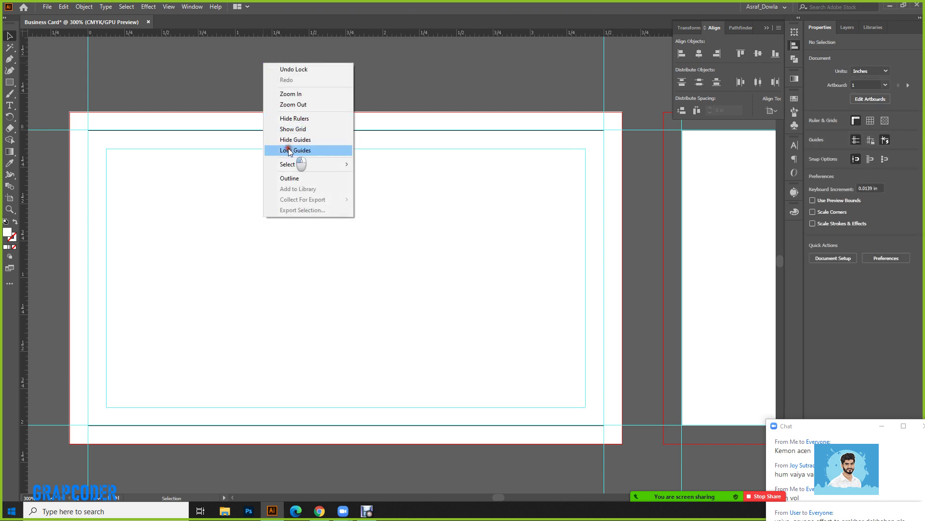
left_click(290, 151)
left_click_drag(178, 117, 353, 327)
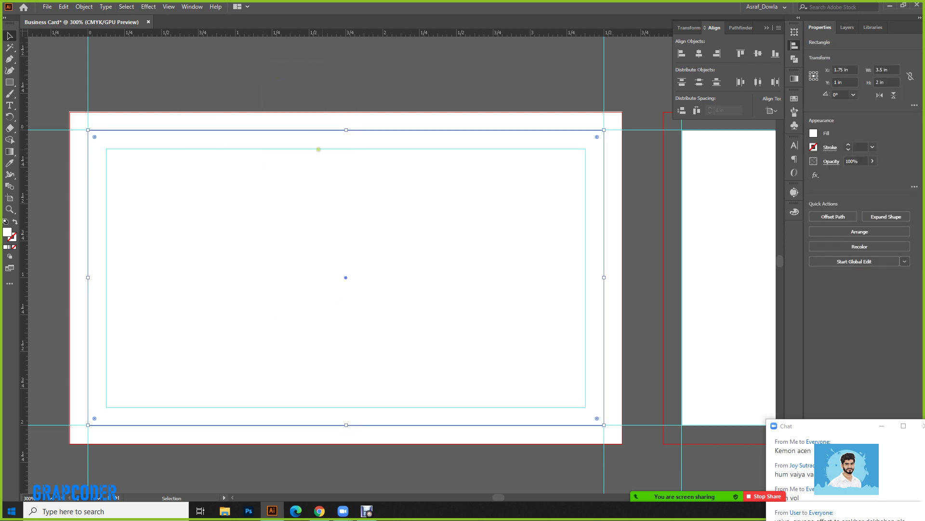
left_click_drag(318, 149, 255, 374)
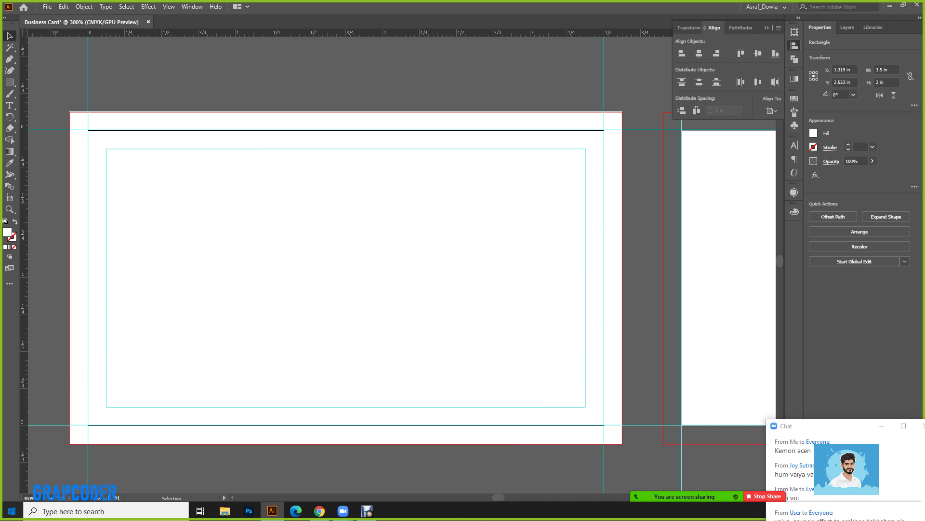
key("ctrl+shift+a")
left_click_drag(289, 245, 353, 213)
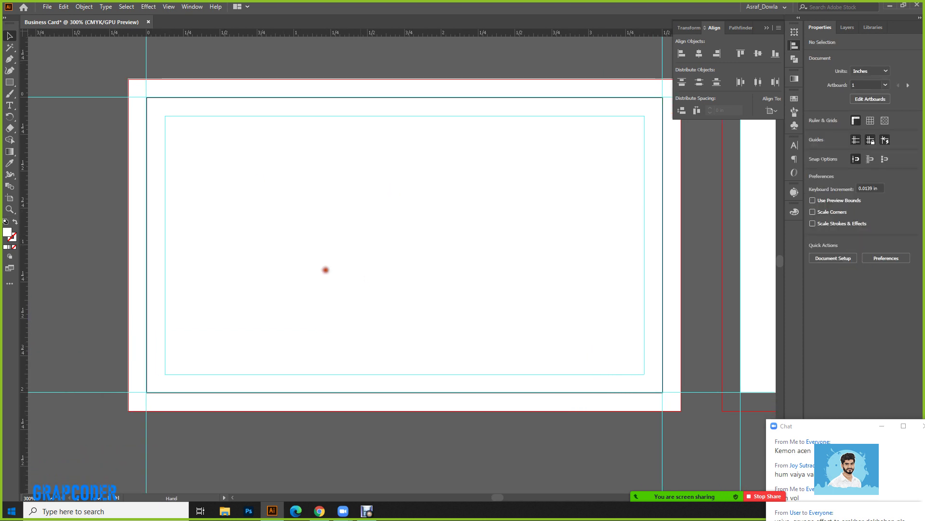
Zoom and pan to centre the left card in view.
scroll(100, 78, "up", 5)
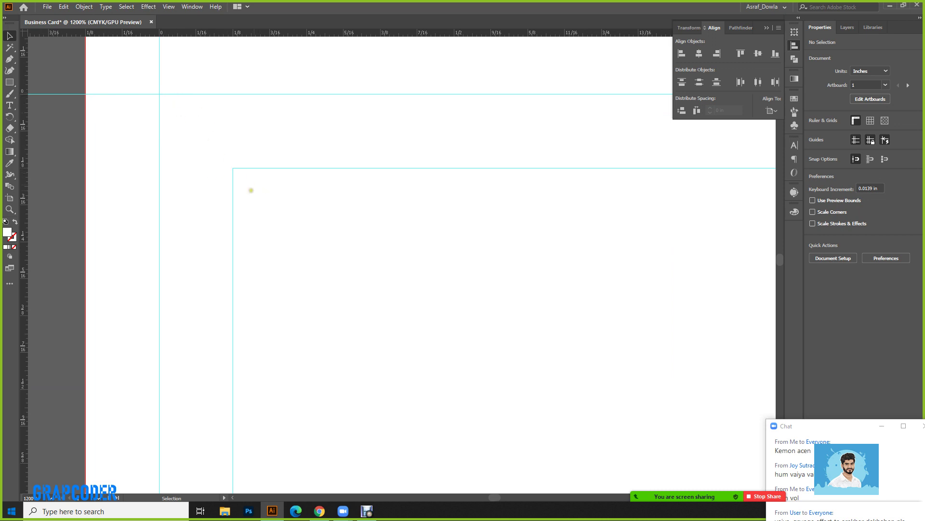
scroll(342, 223, "down", 3)
scroll(396, 284, "down", 2)
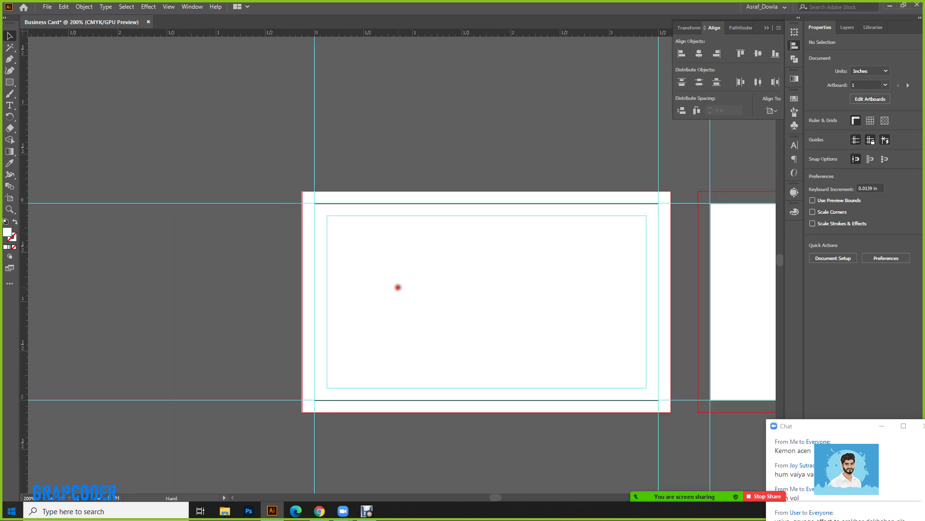
left_click_drag(396, 285, 297, 240)
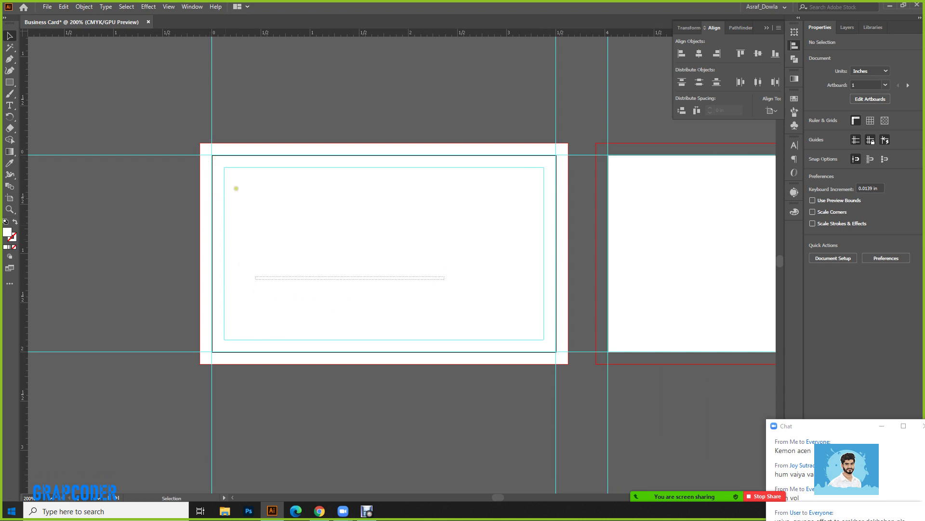
left_click(168, 151)
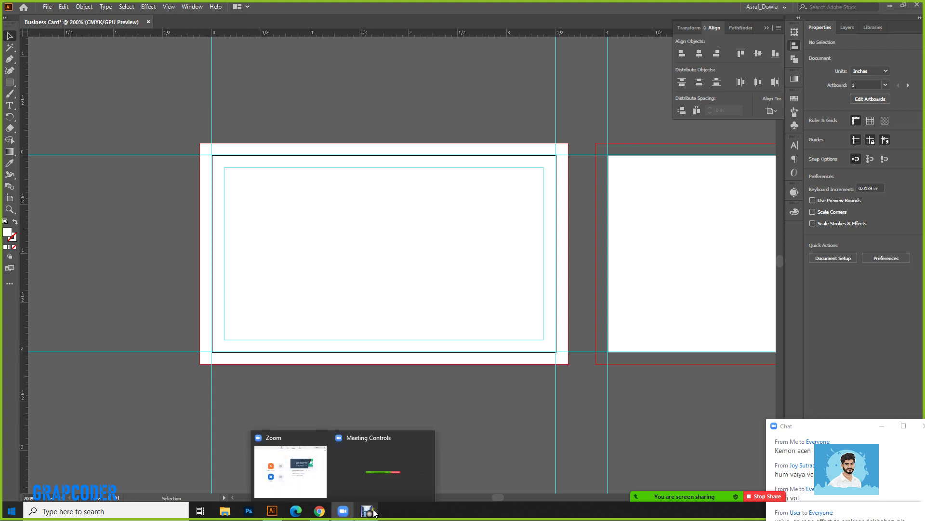
left_click_drag(682, 498, 681, 495)
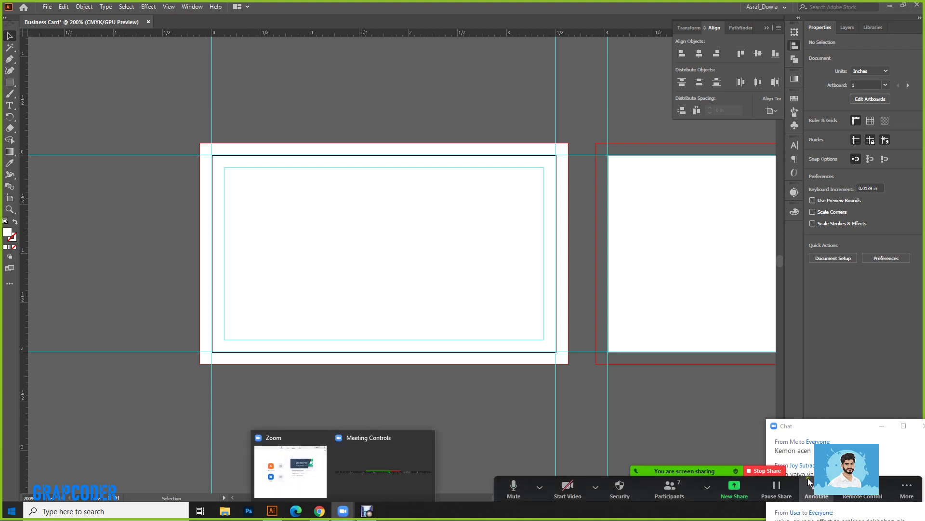
mouse_move(683, 496)
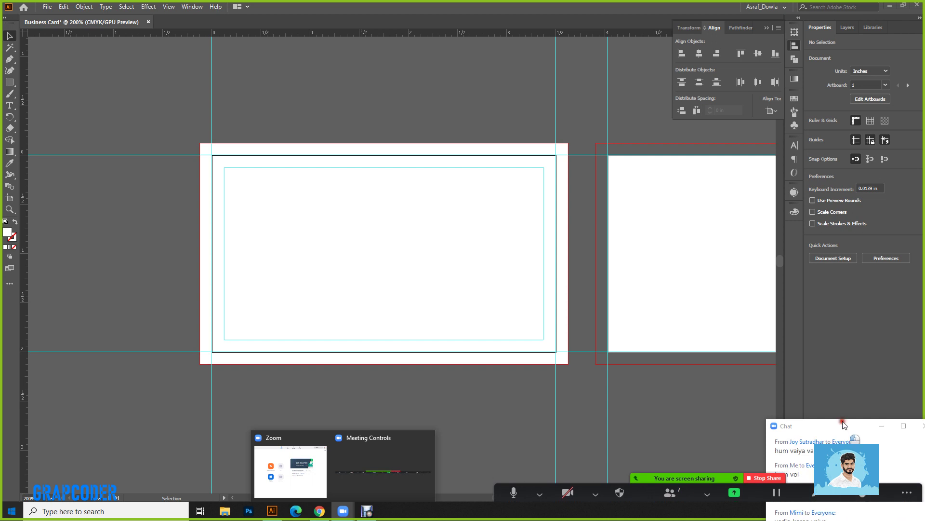
Move the Zoom chat aside, dismiss the time-limit popup, and pan toward the right artboard.
mouse_move(840, 424)
left_mouse_down()
mouse_move(789, 105)
mouse_move(805, 124)
left_mouse_up()
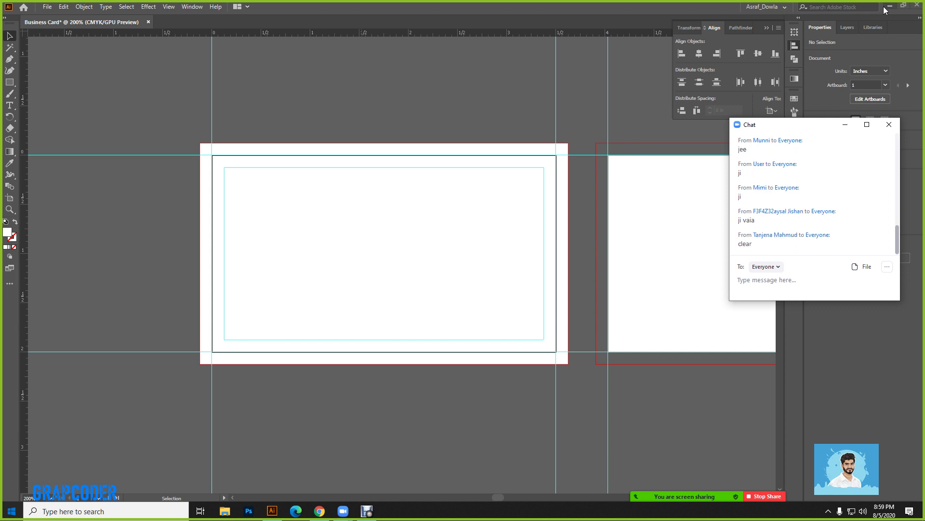
left_click(453, 268)
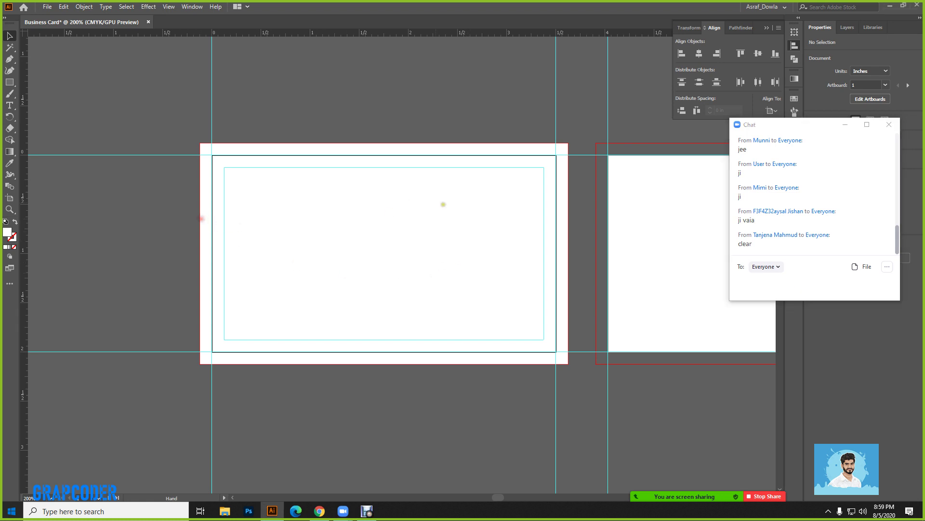
left_click_drag(479, 190, 333, 177)
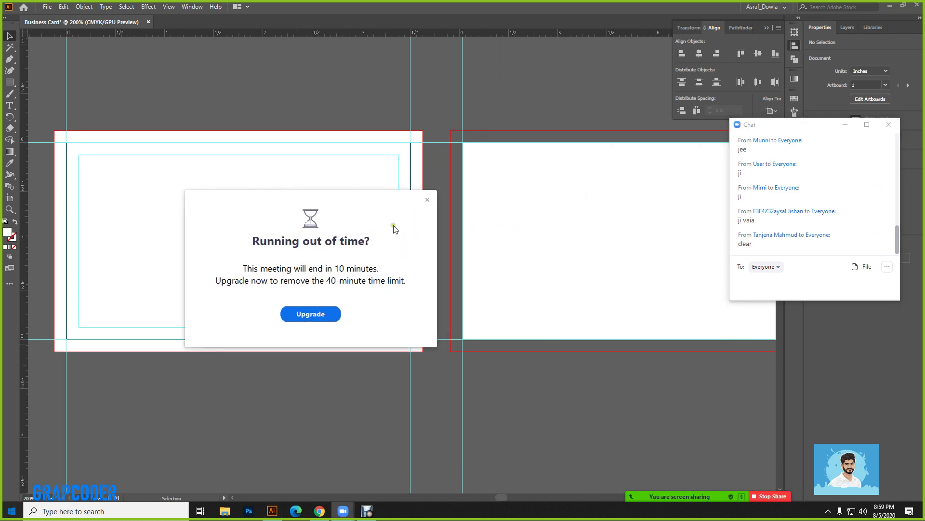
left_click(428, 199)
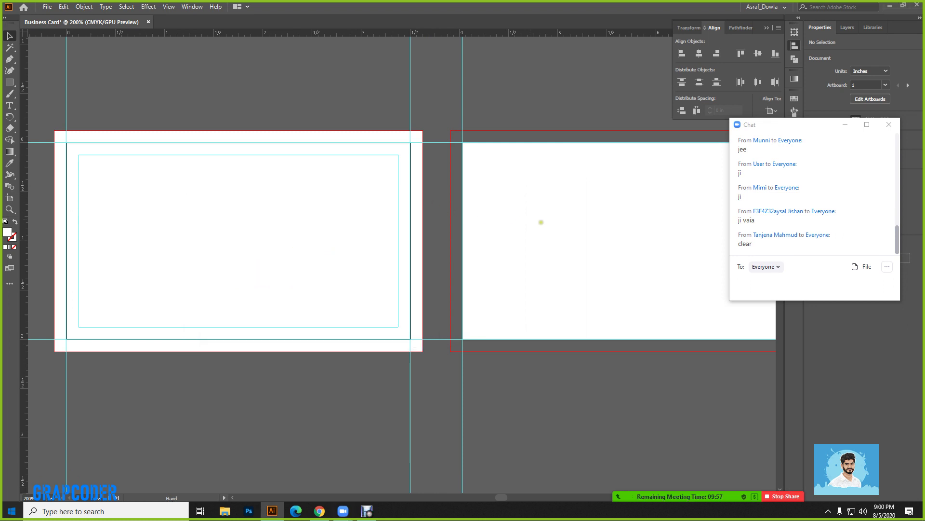
mouse_move(515, 211)
left_mouse_down()
mouse_move(365, 206)
mouse_move(303, 174)
left_mouse_up()
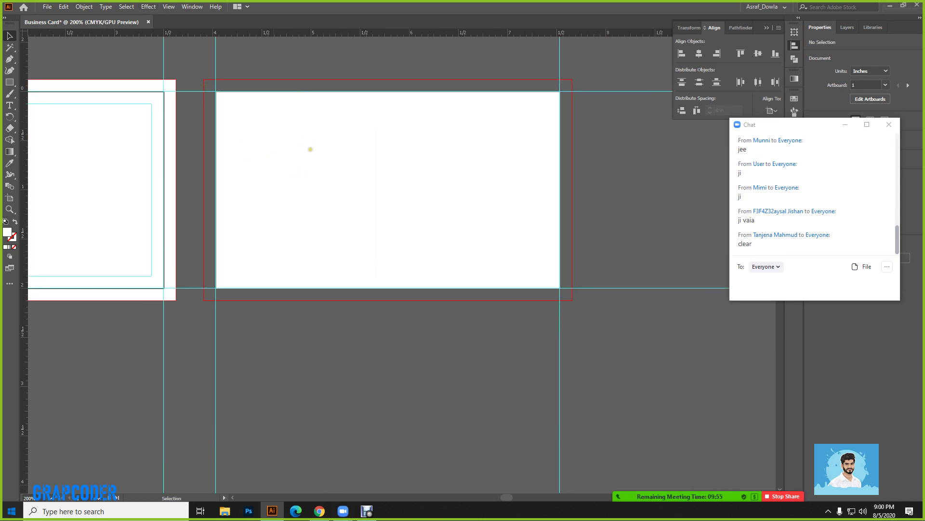
Make Artboard 2 active and zoom in and out around its top-left corner.
left_click(310, 150)
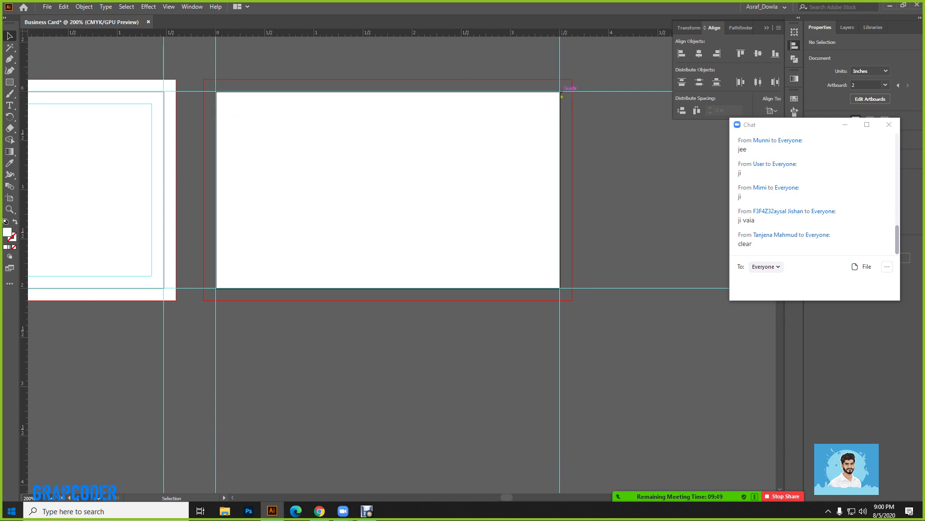
left_click_drag(223, 101, 289, 140)
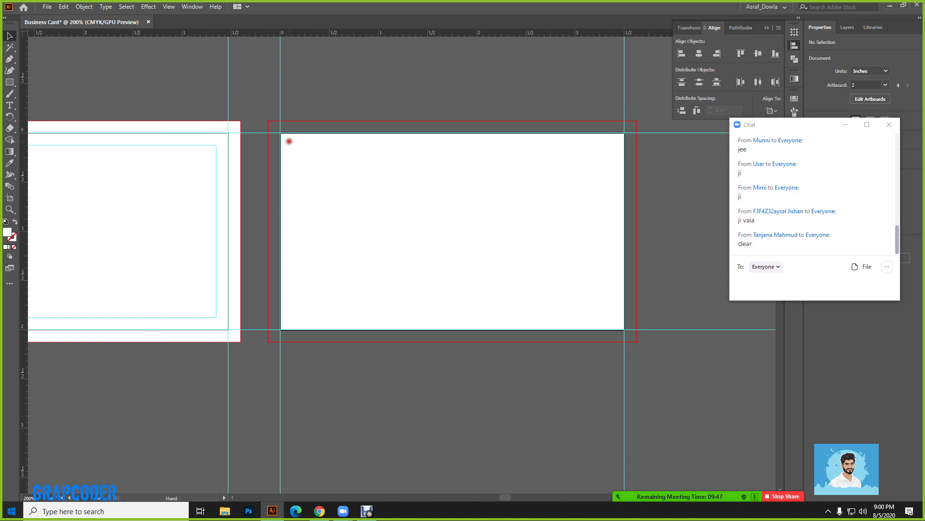
scroll(289, 139, "up", 3, "alt")
scroll(294, 144, "up", 2, "alt")
scroll(293, 144, "down", 2, "alt")
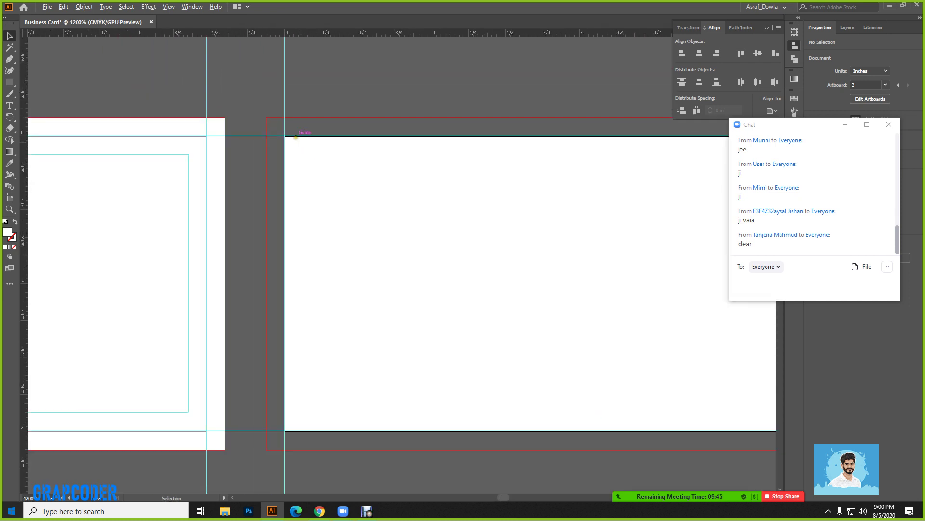
scroll(275, 157, "down", 1, "alt")
scroll(265, 154, "down", 1, "alt")
Create a 0.125 × 0.125 in square on the second artboard.
key("m")
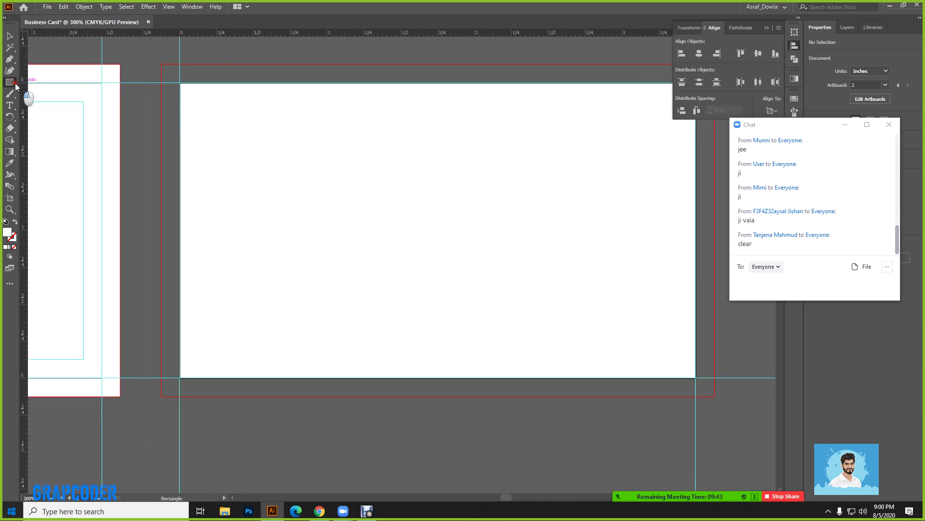
left_click(281, 132)
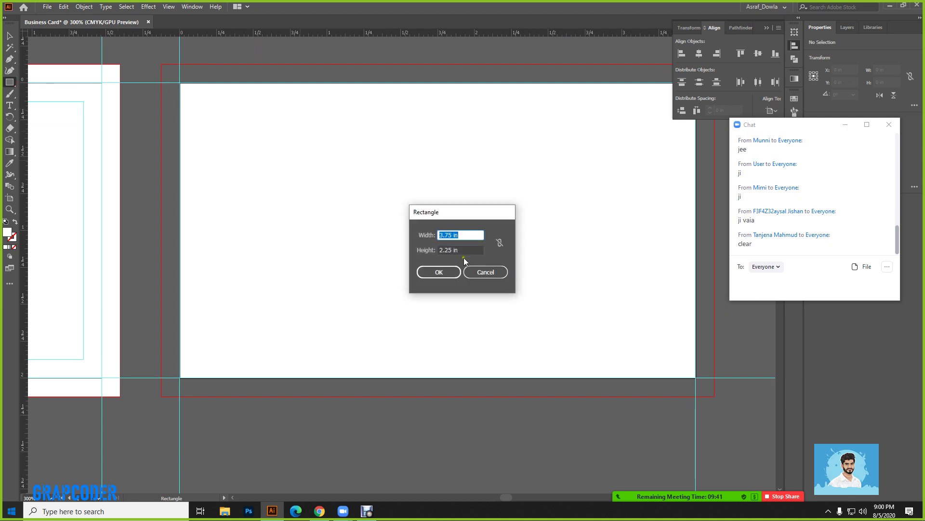
type(".")
key("Tab")
type(".")
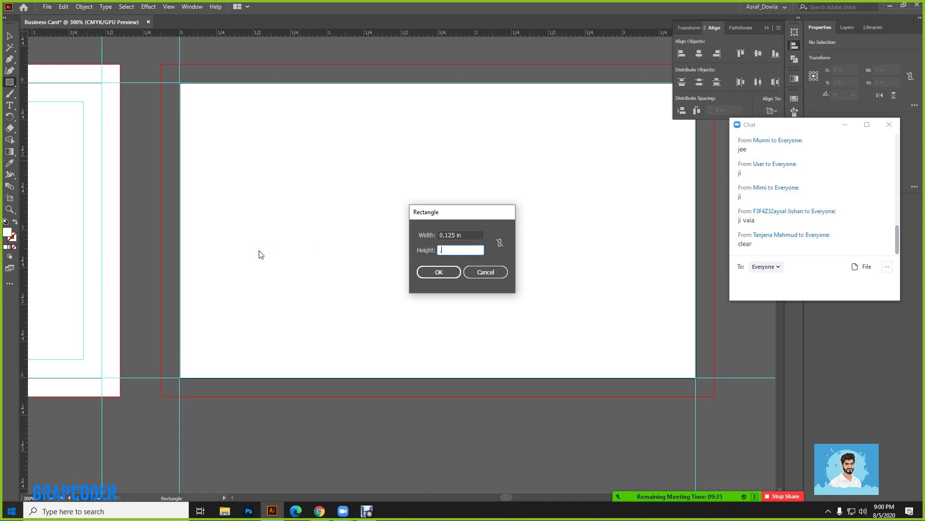
left_click(435, 273)
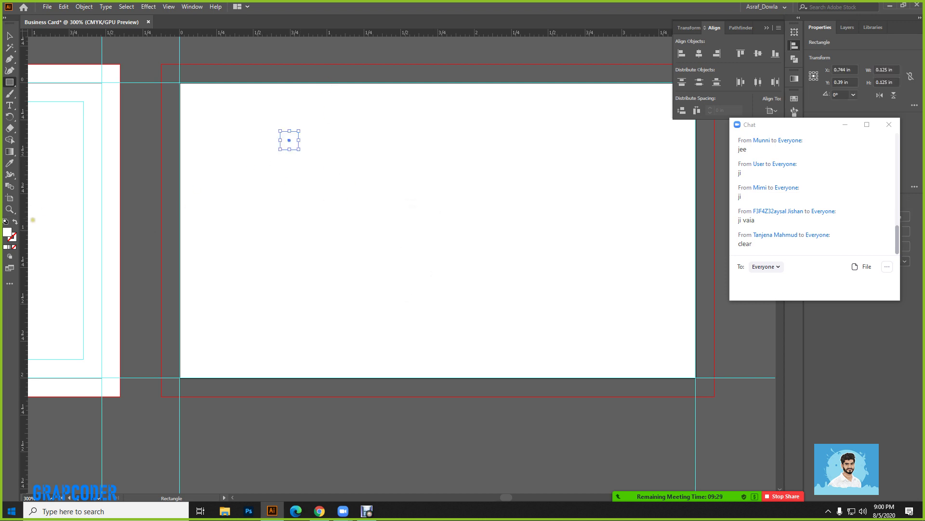
Fill the square black and align it flush to the artboard's left edge.
double_click(7, 232)
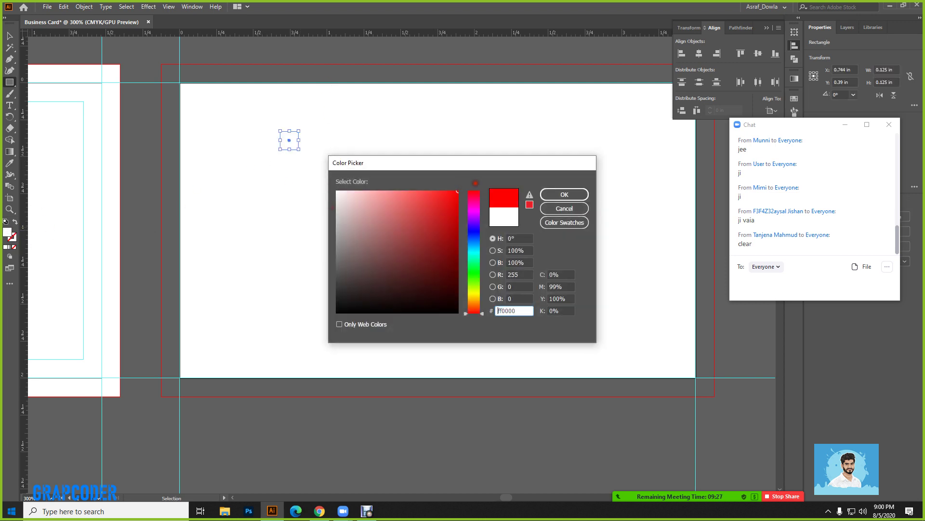
left_click_drag(453, 222, 465, 321)
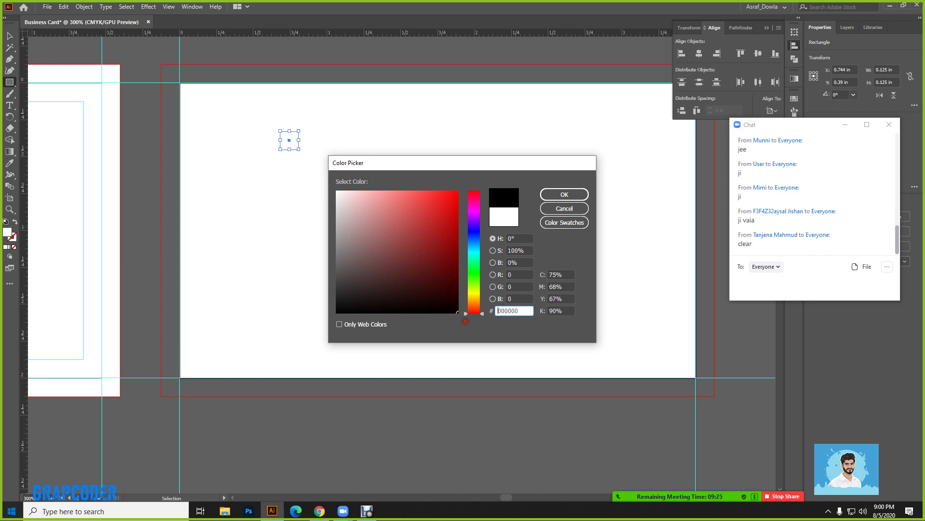
left_click(563, 194)
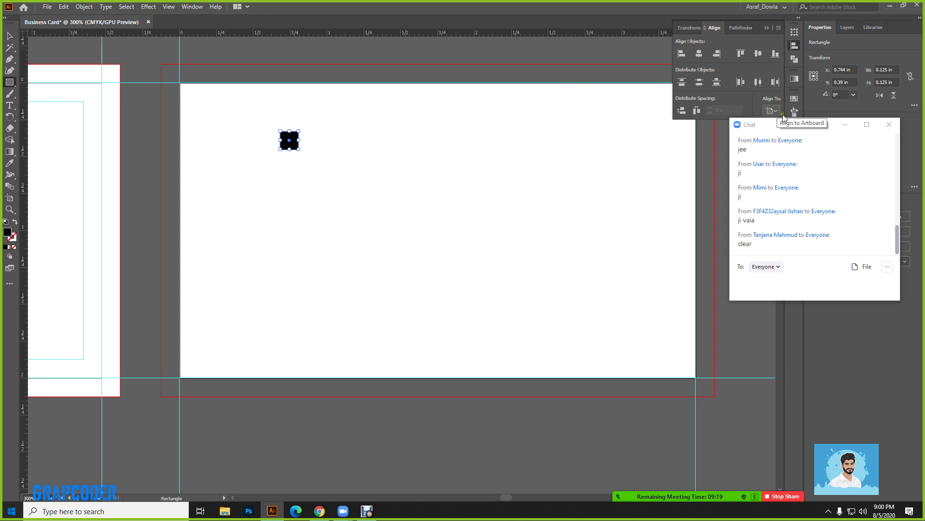
left_click(682, 53)
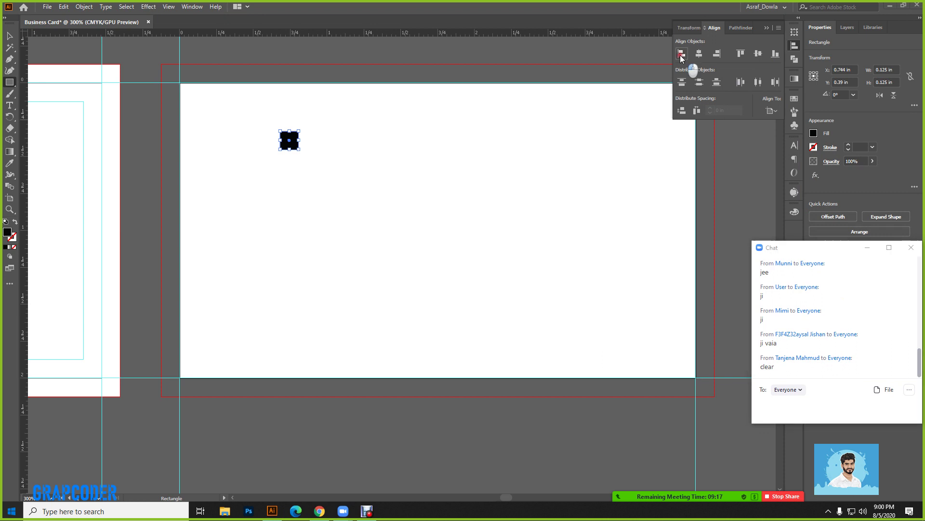
Align the square to the top edge and add guides along its bottom and right edges.
left_click(746, 54)
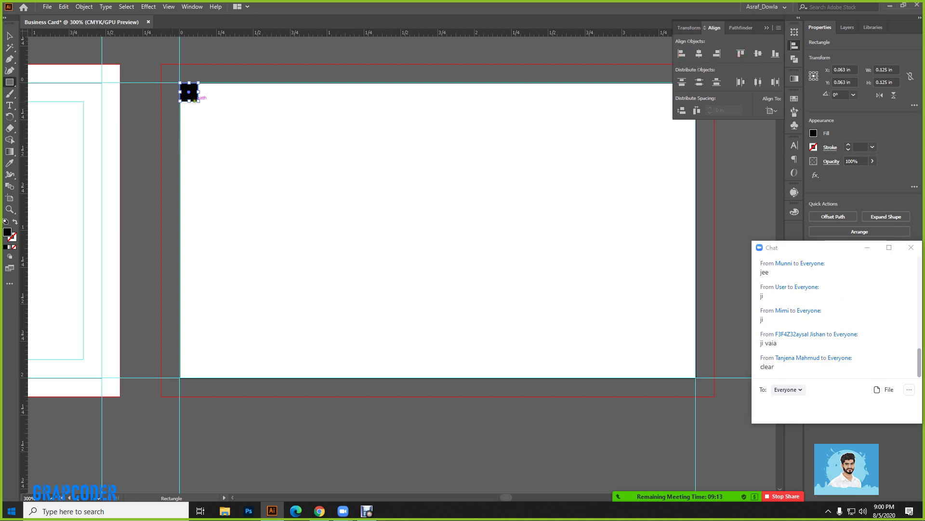
scroll(195, 99, "up", 5)
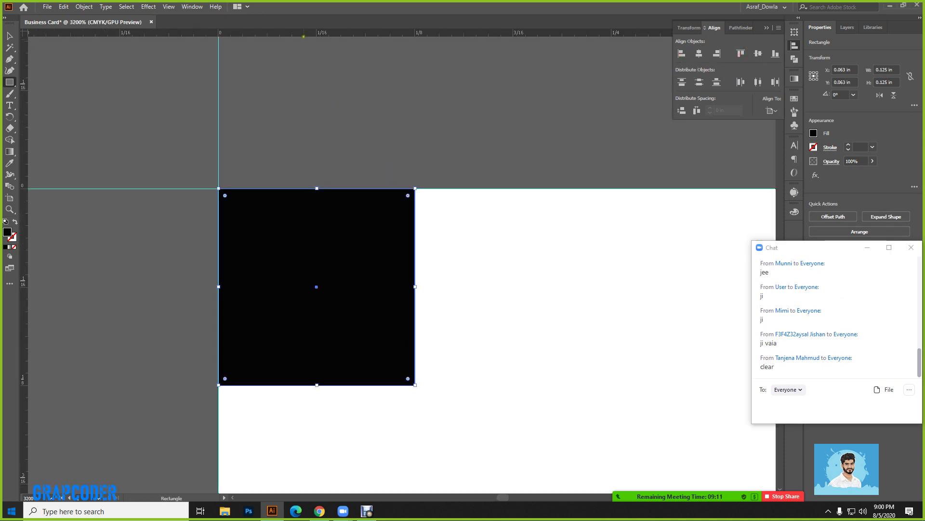
left_click_drag(304, 33, 352, 385)
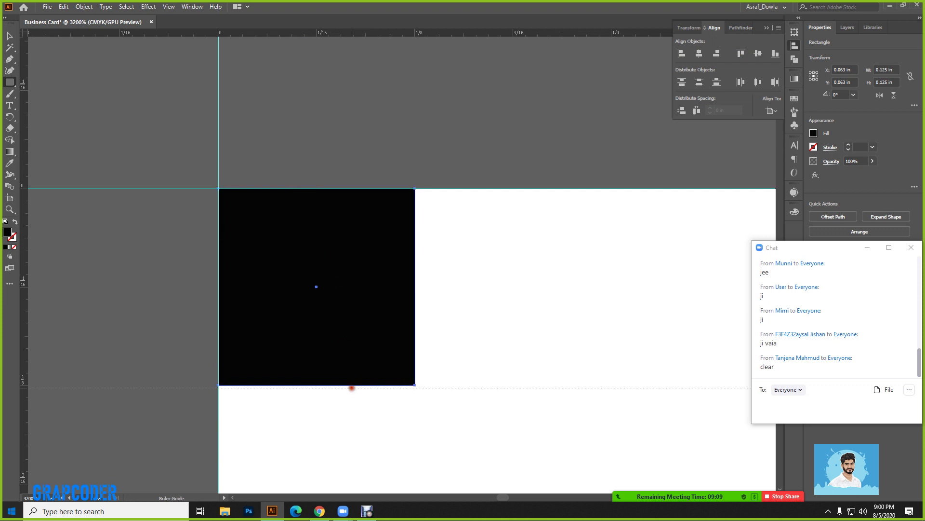
left_click_drag(26, 236, 416, 280)
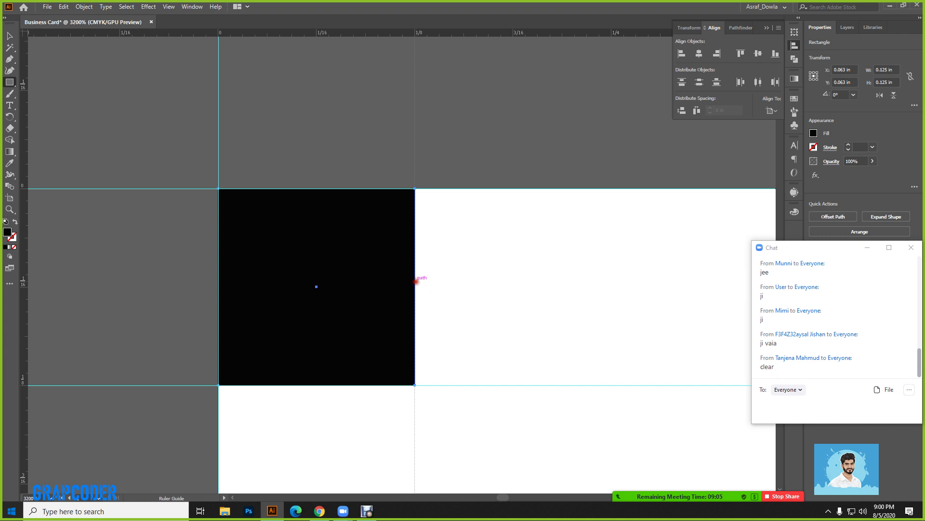
scroll(360, 275, "down", 6)
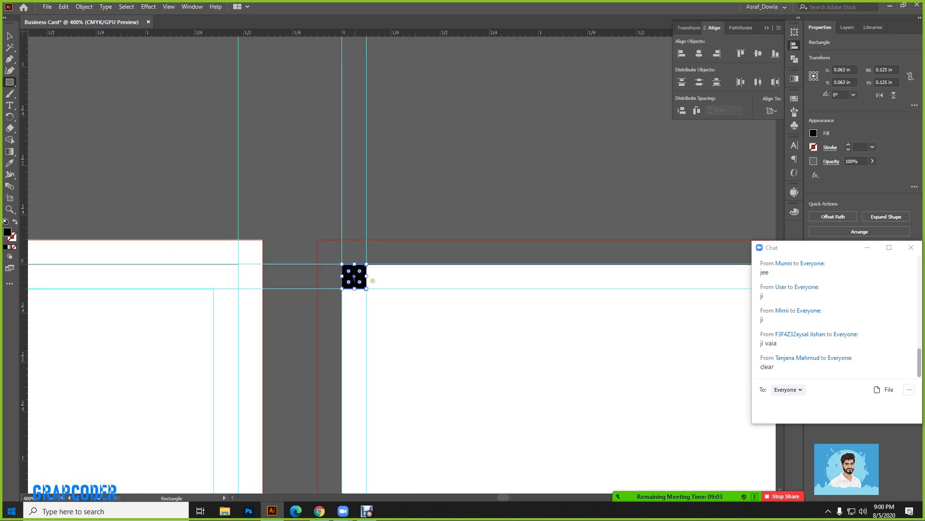
scroll(372, 280, "down", 2)
scroll(372, 281, "down", 1)
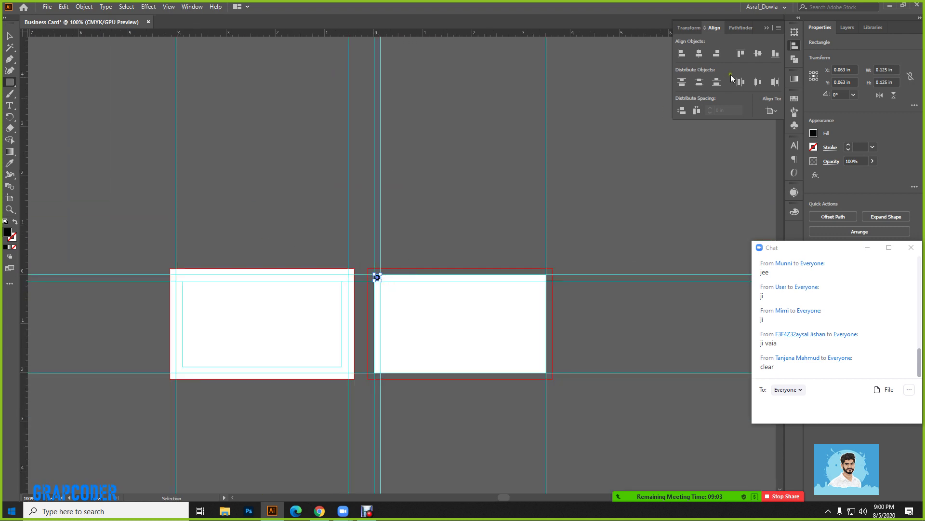
Move the square to the bottom-right corner, add a guide at its left edge, and deselect.
left_click(775, 55)
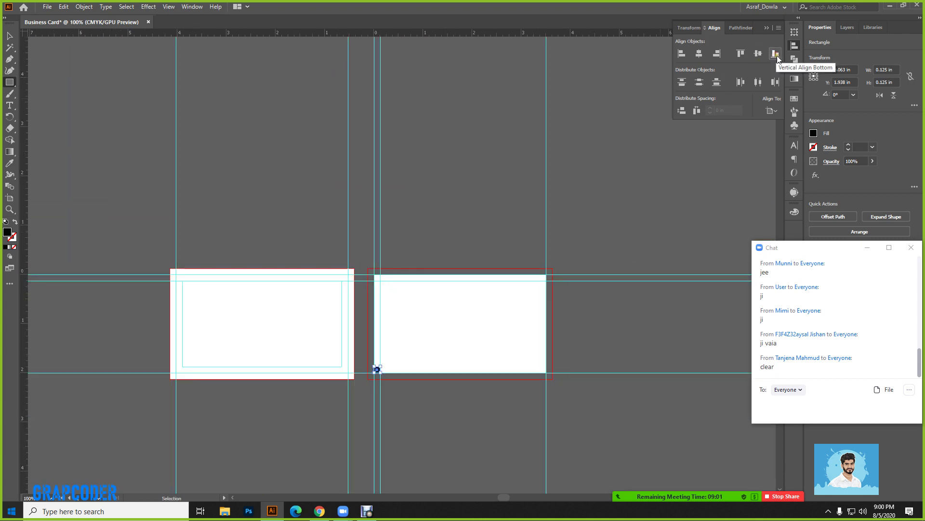
left_click(717, 54)
scroll(545, 371, "up", 2)
scroll(545, 371, "up", 2)
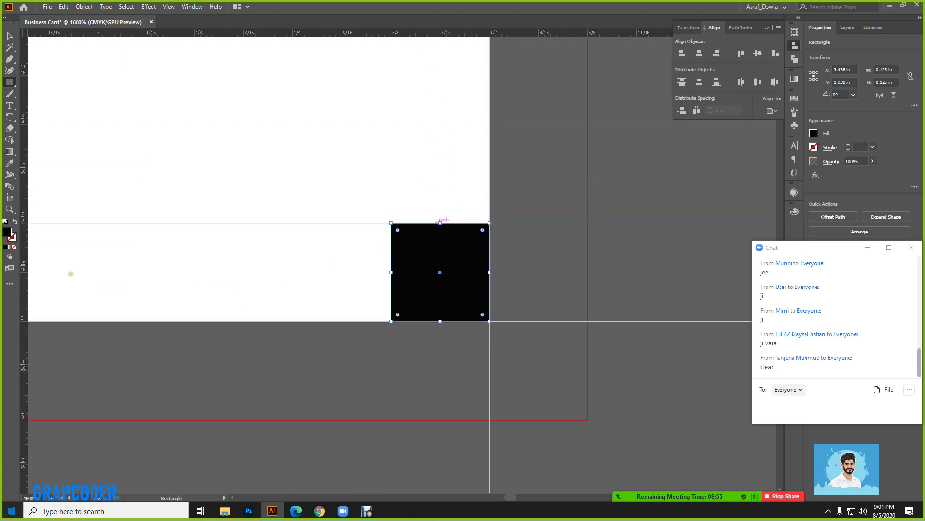
left_click_drag(23, 270, 391, 292)
left_click(393, 292)
scroll(422, 325, "down", 2)
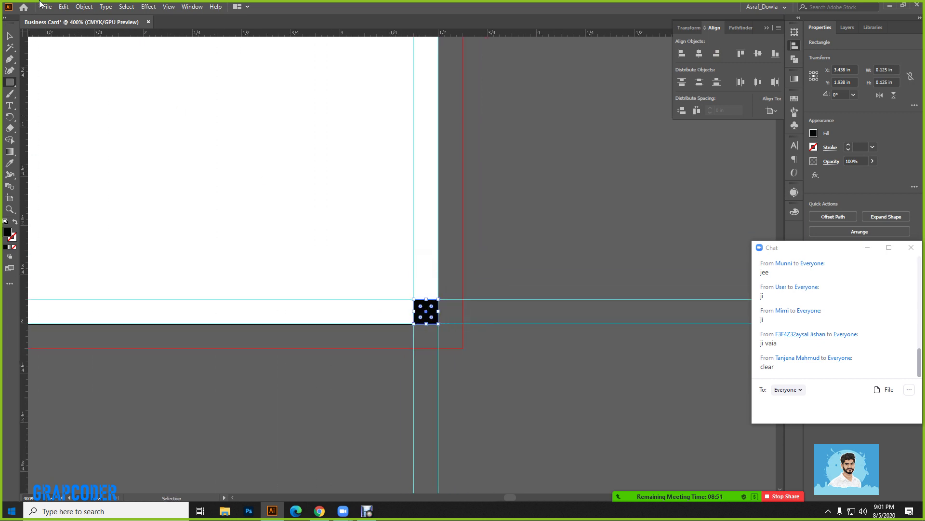
left_click(9, 36)
left_click(472, 335)
Draw a white-filled rectangle over the second artboard out to the bleed, then deselect it.
scroll(471, 335, "down", 1)
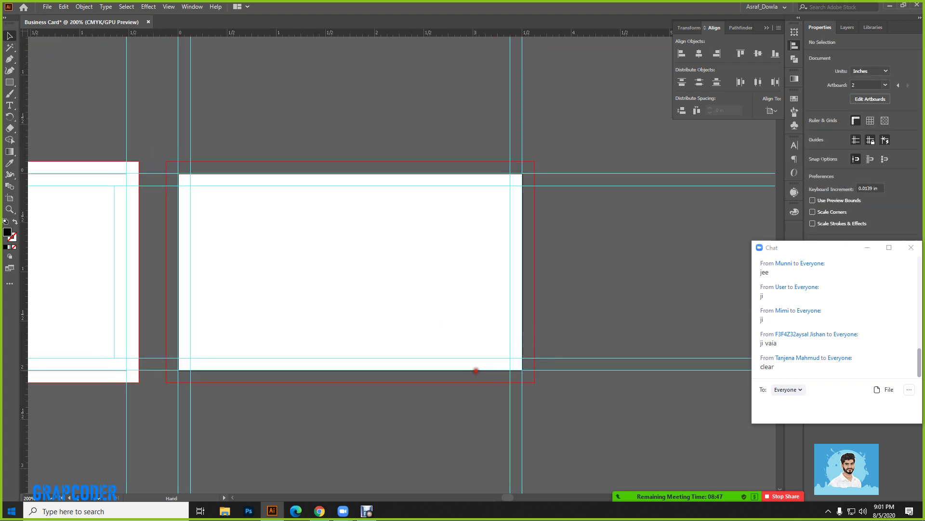
mouse_move(349, 286)
left_mouse_down()
mouse_move(213, 192)
mouse_move(306, 233)
left_mouse_up()
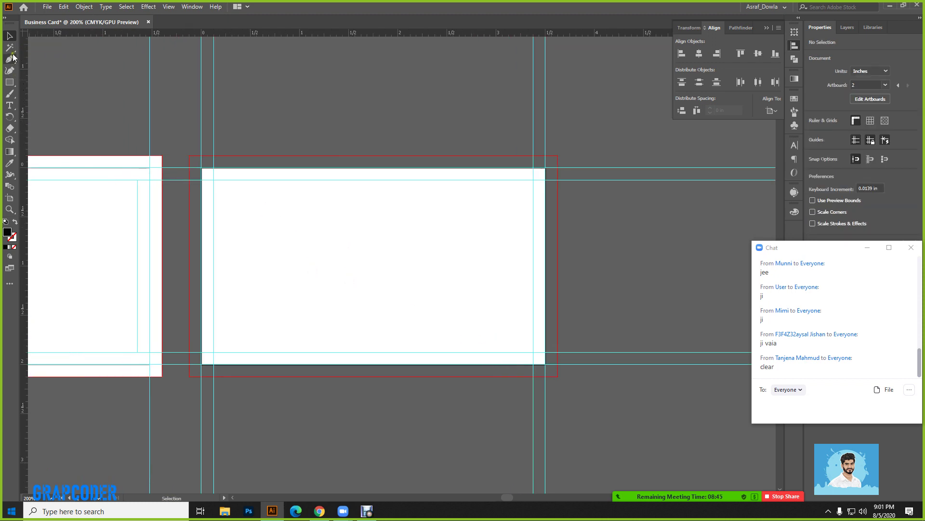
left_click(9, 82)
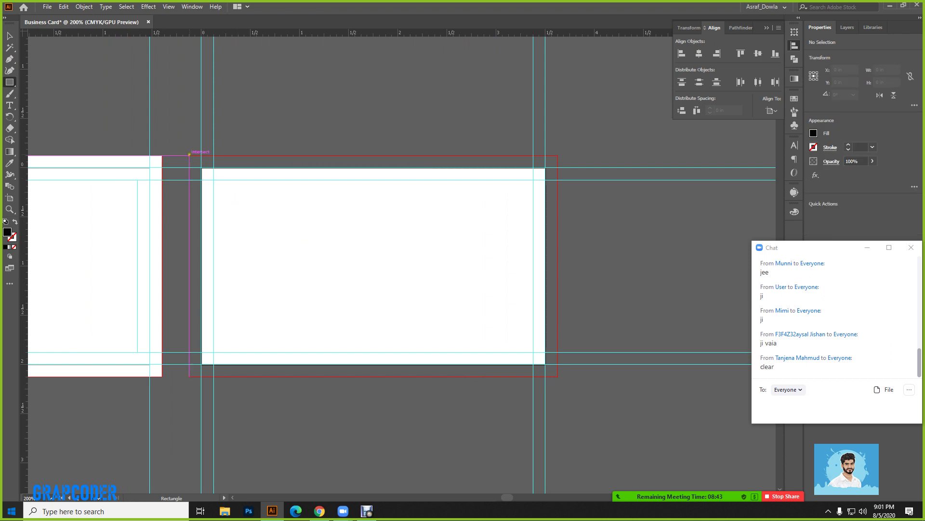
left_click_drag(189, 156, 558, 376)
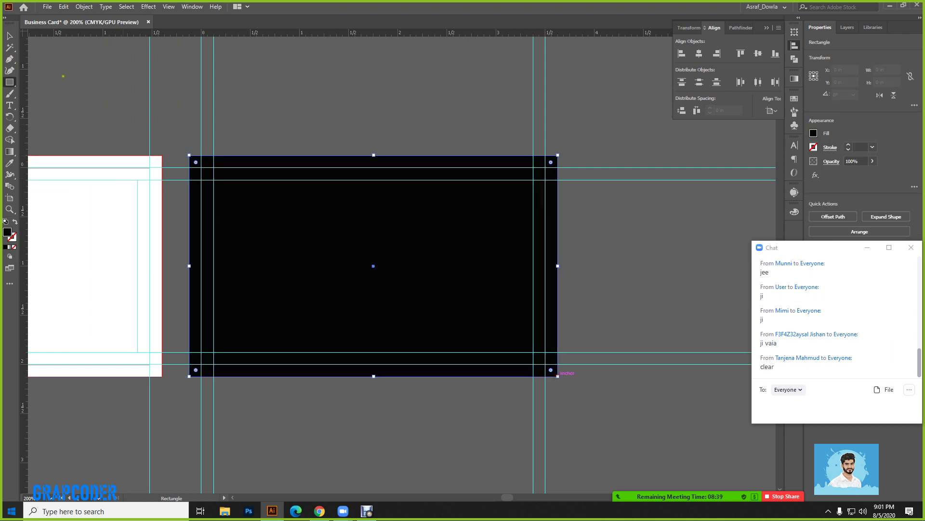
key("i")
left_click(92, 245)
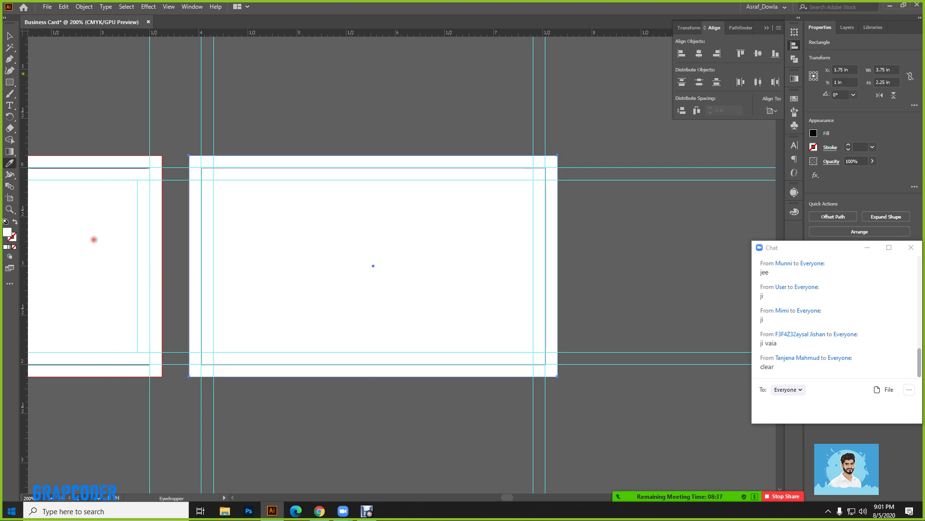
left_click(9, 37)
left_click(325, 136)
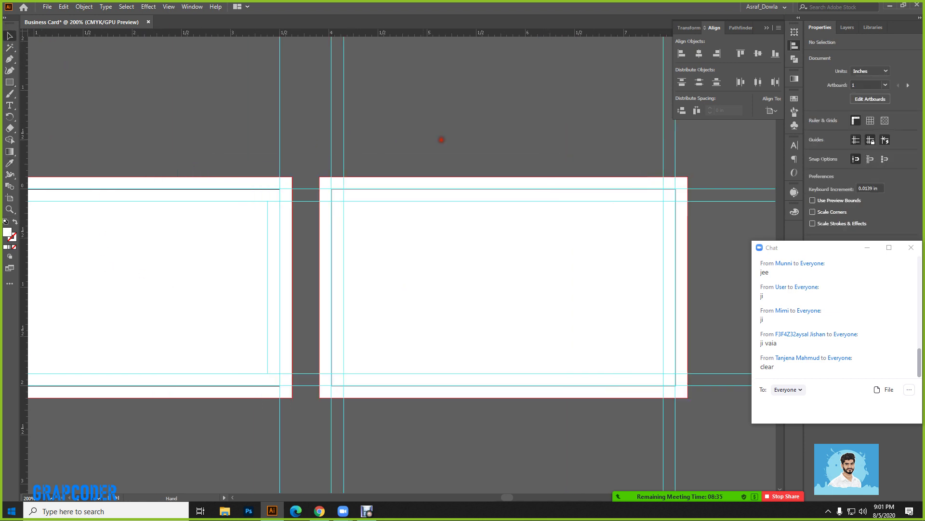
Zoom in and out to inspect both cards and their margin guides.
scroll(440, 140, "left", 5)
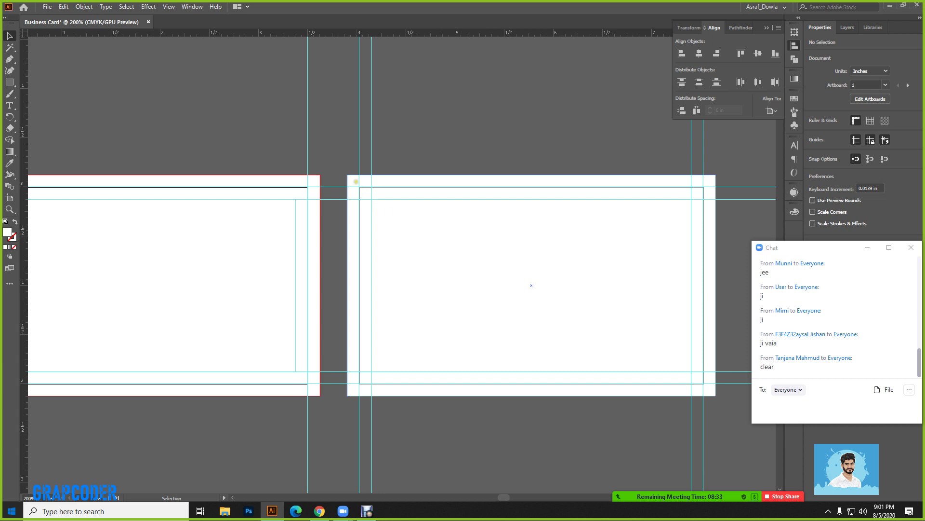
scroll(370, 192, "up", 3)
scroll(367, 192, "up", 2)
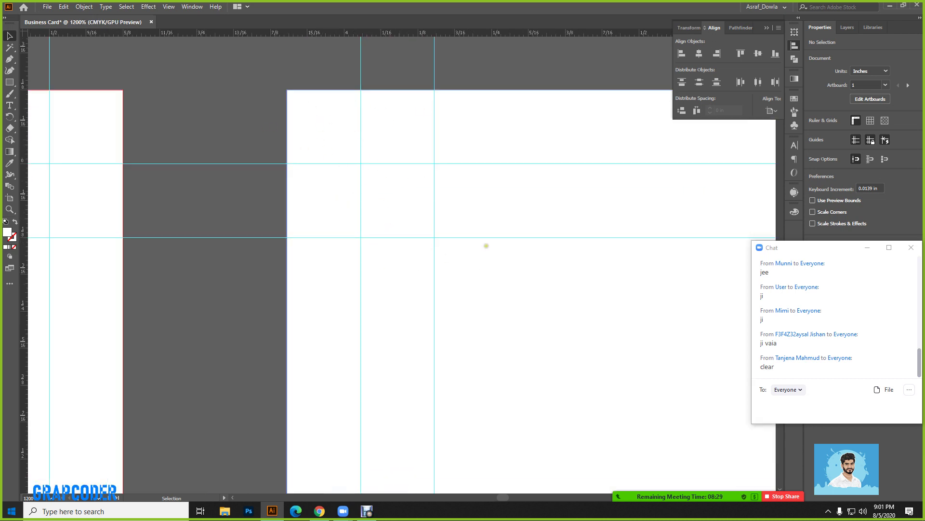
scroll(497, 309, "down", 2)
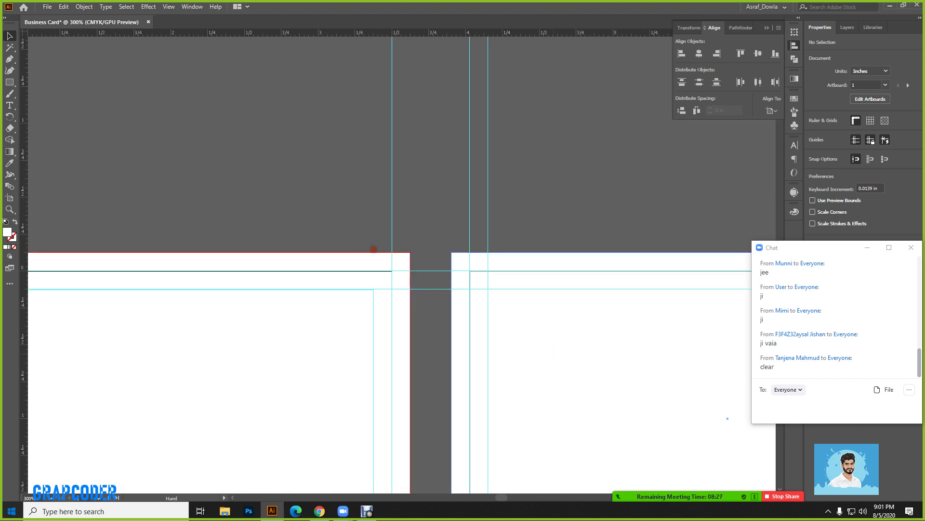
scroll(373, 249, "down", 2)
scroll(291, 192, "down", 3)
scroll(308, 209, "up", 1)
scroll(378, 229, "up", 1)
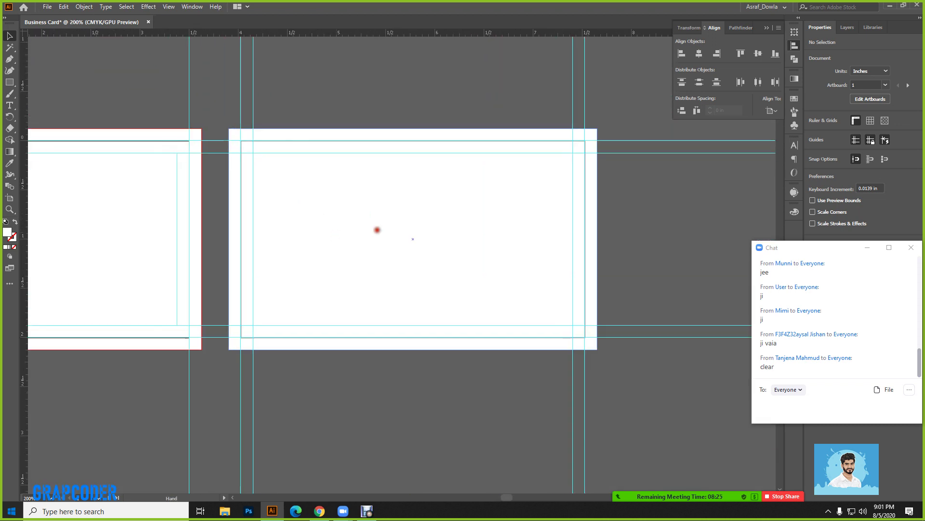
scroll(385, 226, "down", 1)
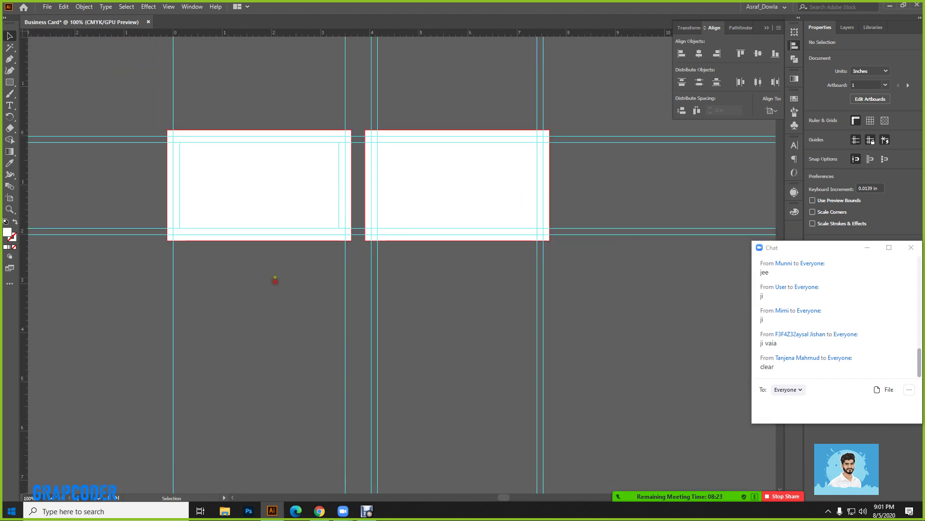
scroll(275, 279, "up", 1)
scroll(355, 443, "down", 1)
scroll(315, 358, "up", 1)
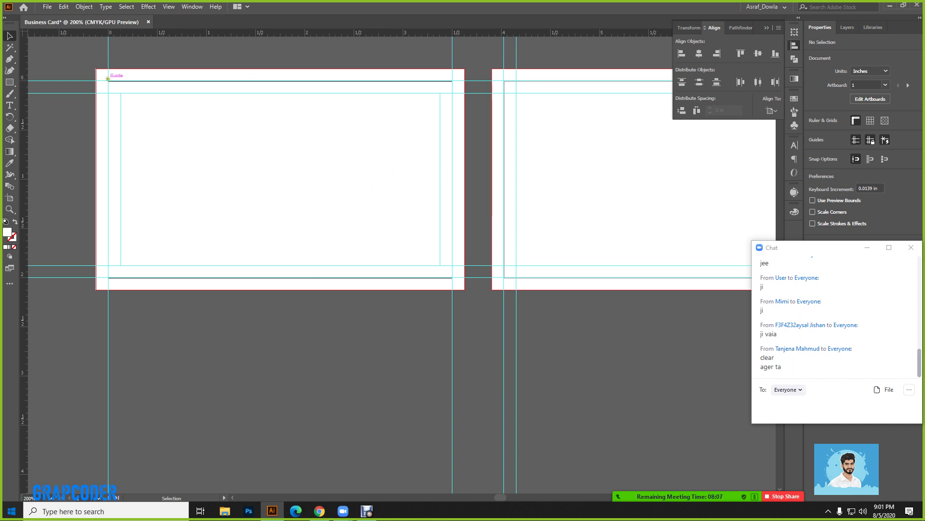
left_click_drag(88, 52, 219, 57)
left_click(9, 82)
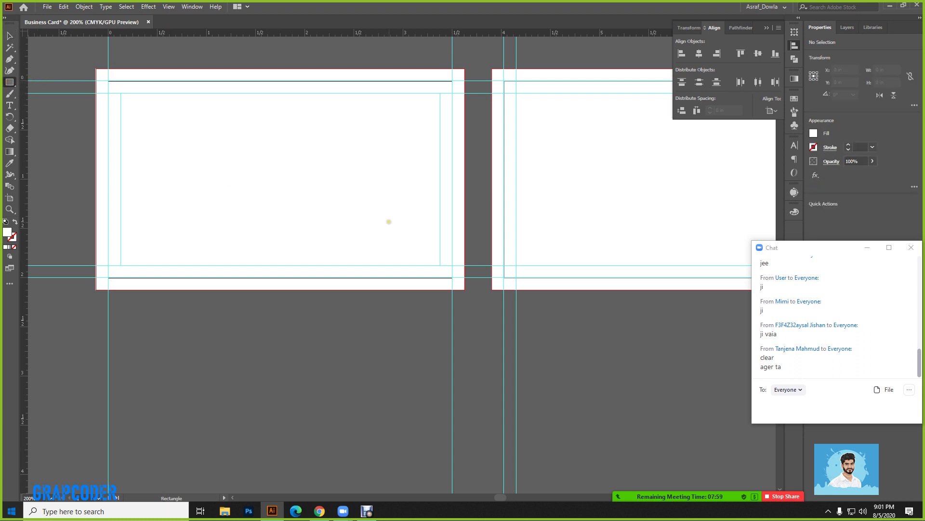
left_click(9, 83)
left_click(84, 7)
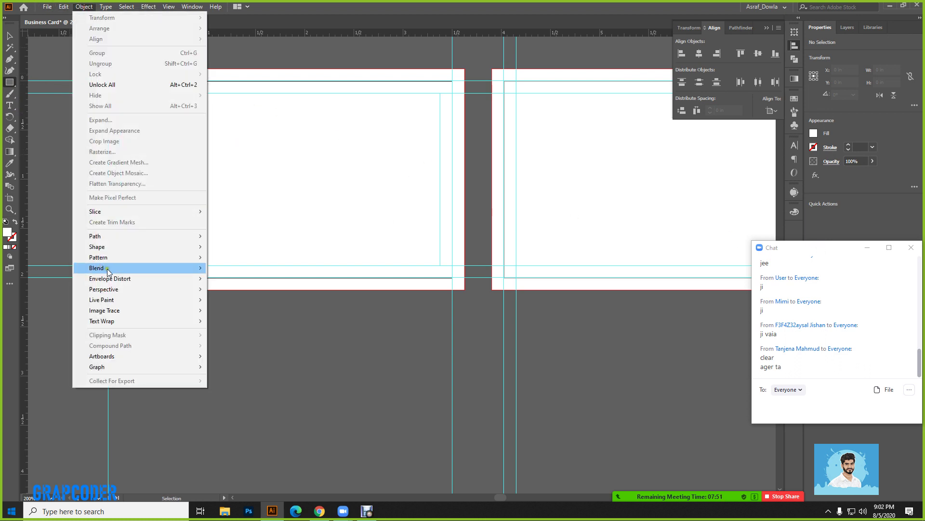
mouse_move(137, 236)
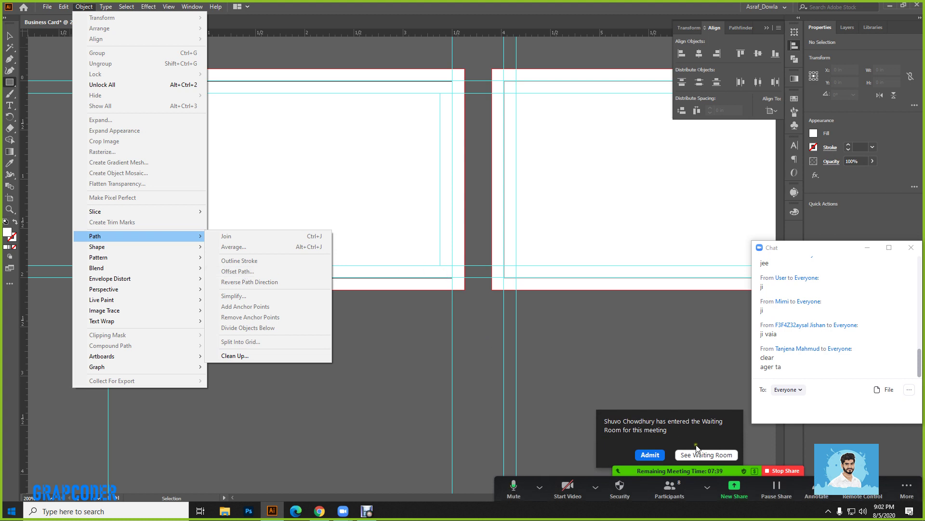
left_click(649, 454)
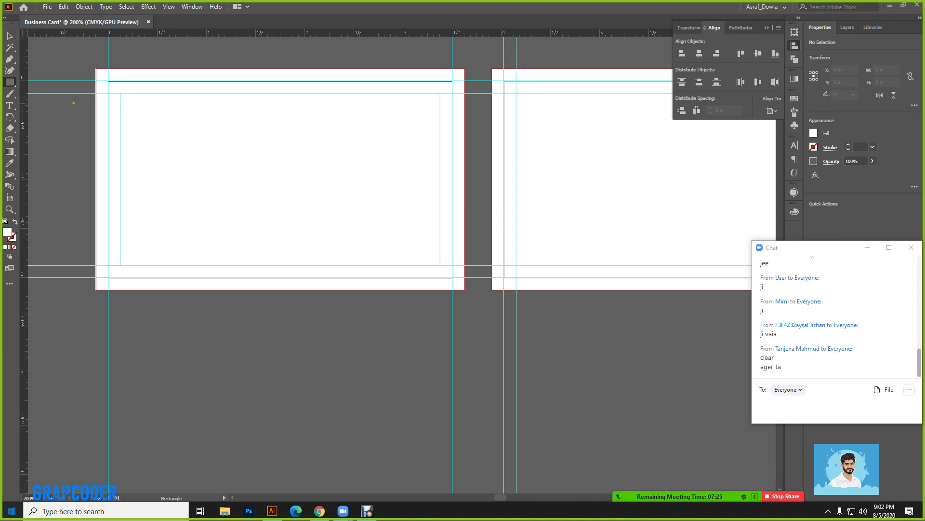
left_click(9, 36)
mouse_move(375, 235)
left_mouse_down()
mouse_move(358, 292)
mouse_move(419, 325)
left_mouse_up()
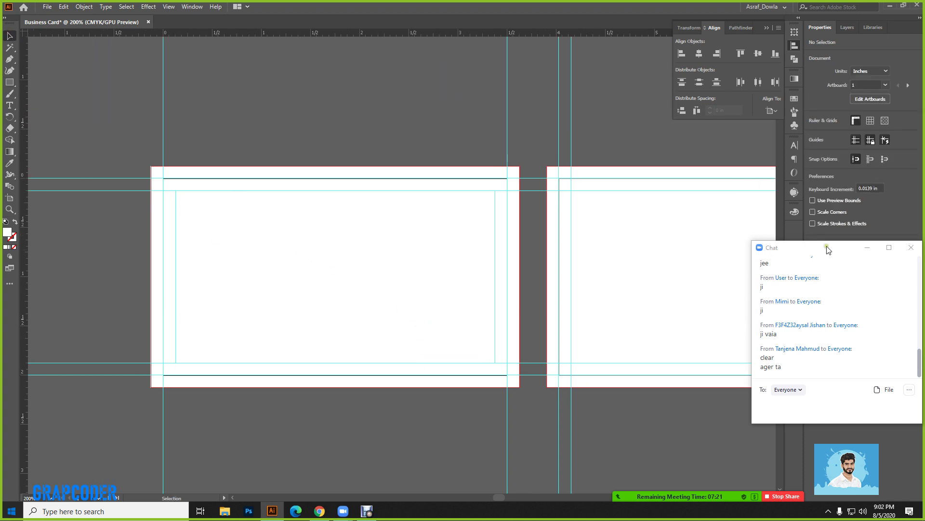
left_click_drag(827, 249, 800, 520)
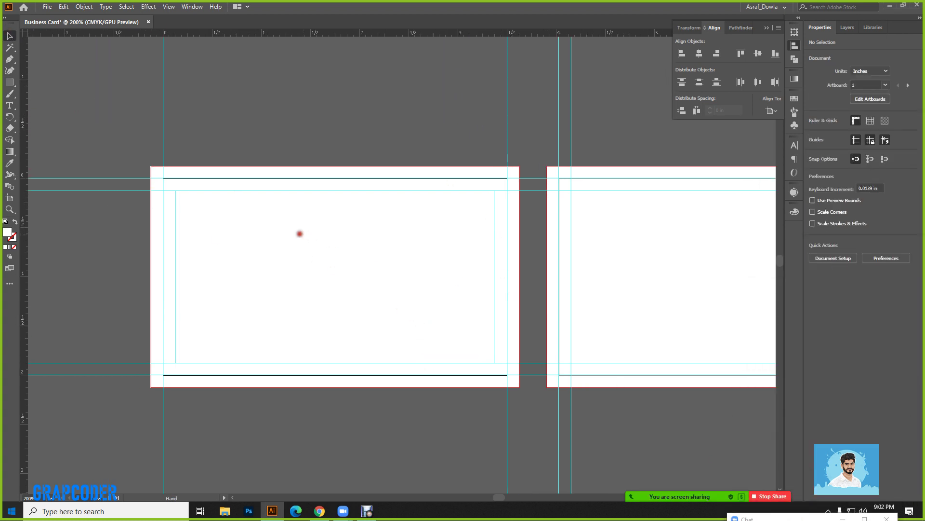
scroll(274, 227, "right", 5)
scroll(514, 225, "left", 5)
scroll(595, 227, "down", 2)
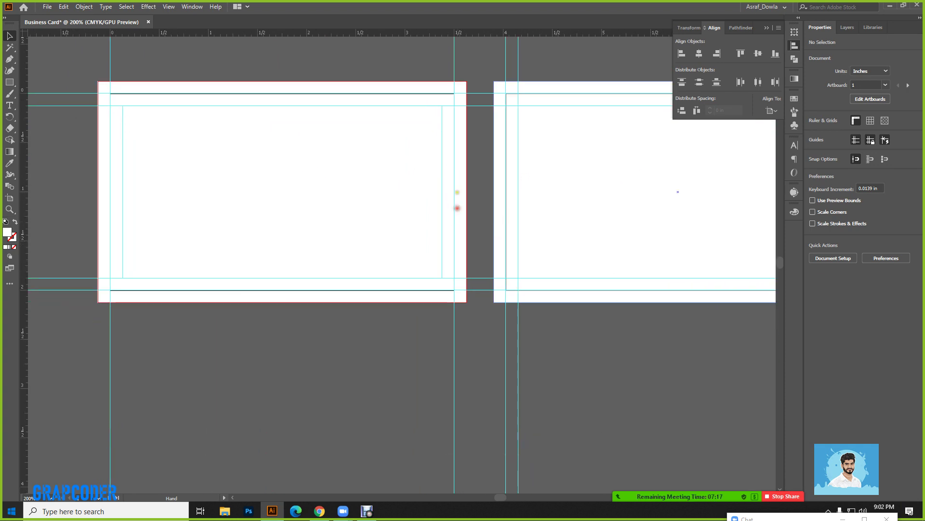
left_click(319, 510)
Show Chrome's recent history suggestions from the address bar over the Piktab page.
left_click(320, 25)
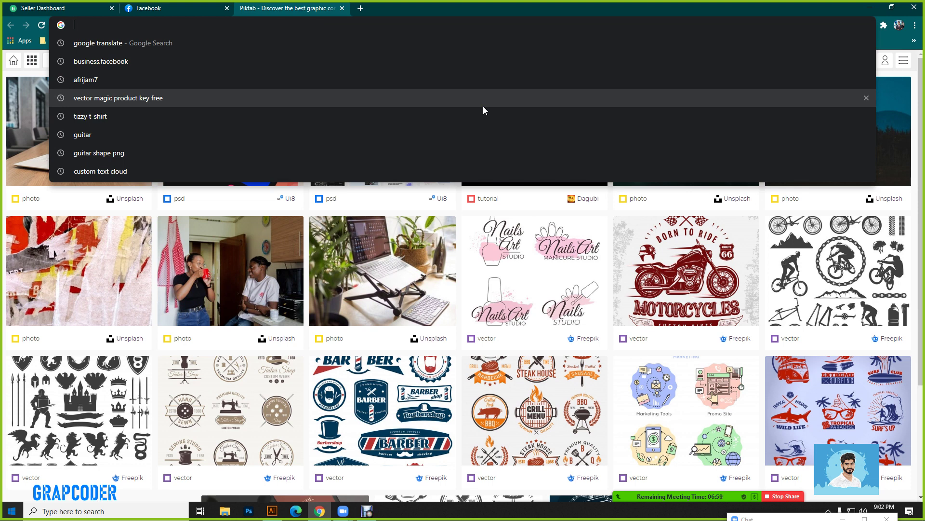
Return to the Business Card document and pan so both artboards show, nothing selected.
left_click(273, 511)
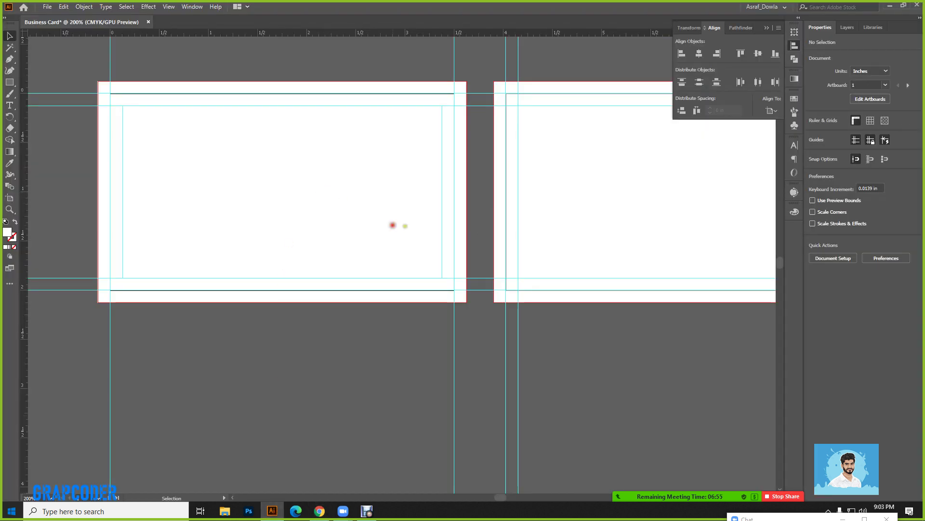
left_click(628, 206)
left_click_drag(476, 228, 211, 228)
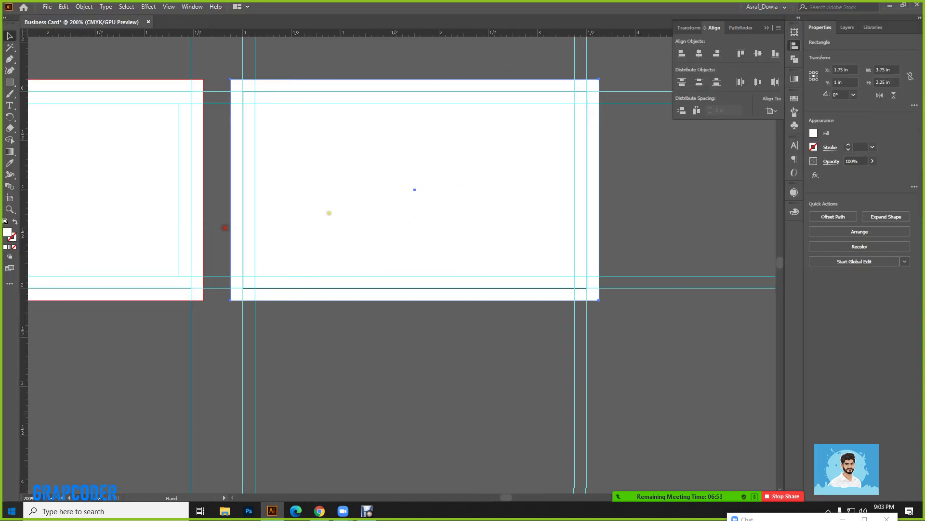
left_click_drag(359, 218, 657, 254)
left_click(343, 226)
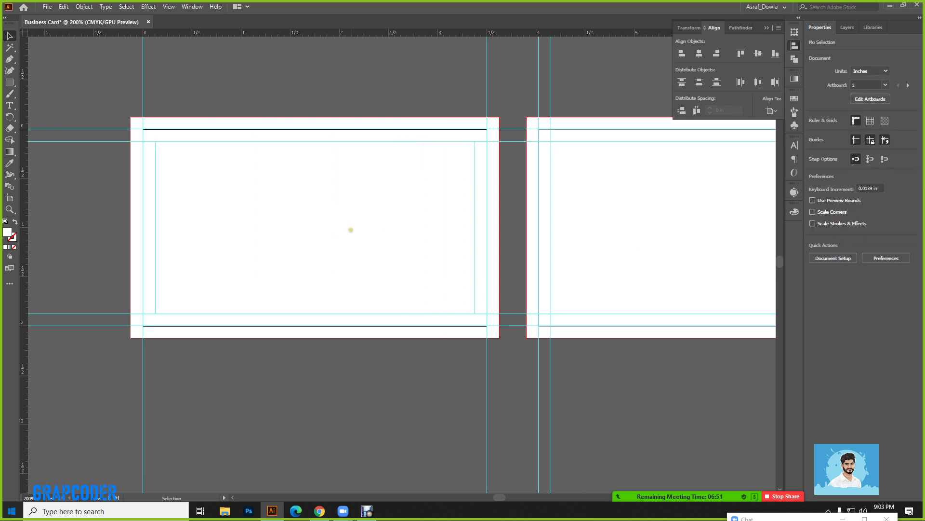
left_click_drag(350, 229, 377, 234)
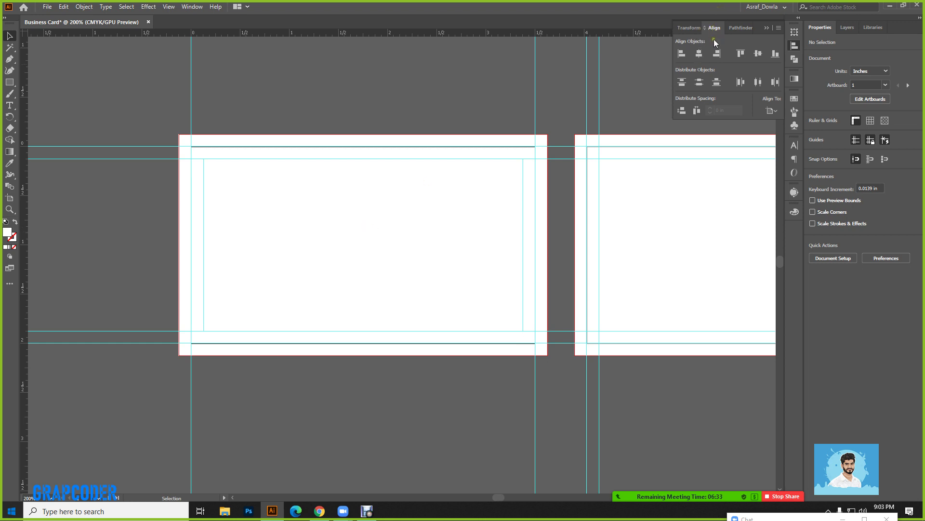
Set the right card's white 3.75 × 2.25 in rectangle to Align to Artboard, then deselect it.
left_click(772, 110)
left_click(791, 143)
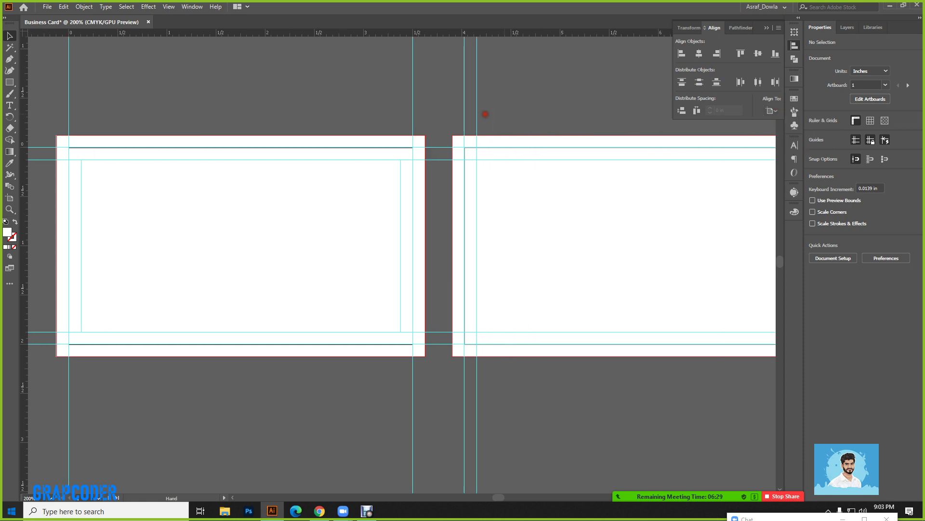
left_click_drag(637, 112, 389, 113)
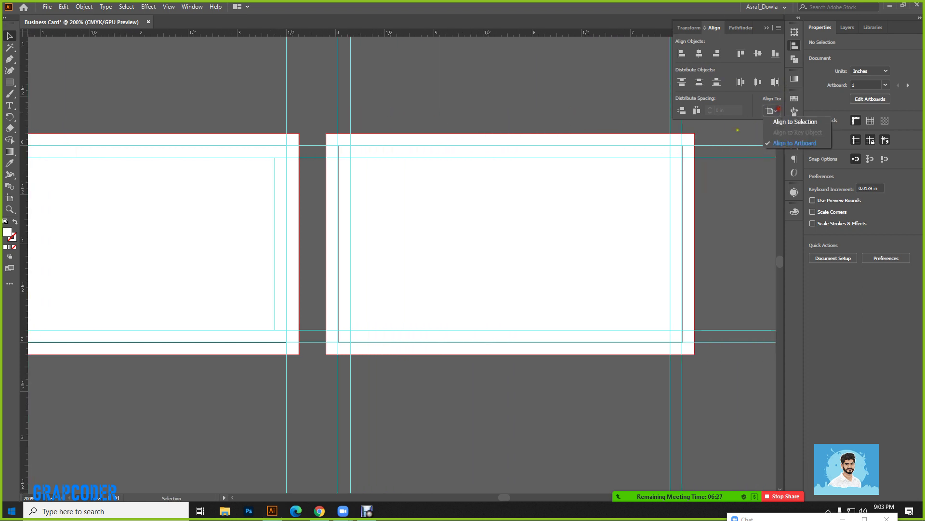
left_click(346, 153)
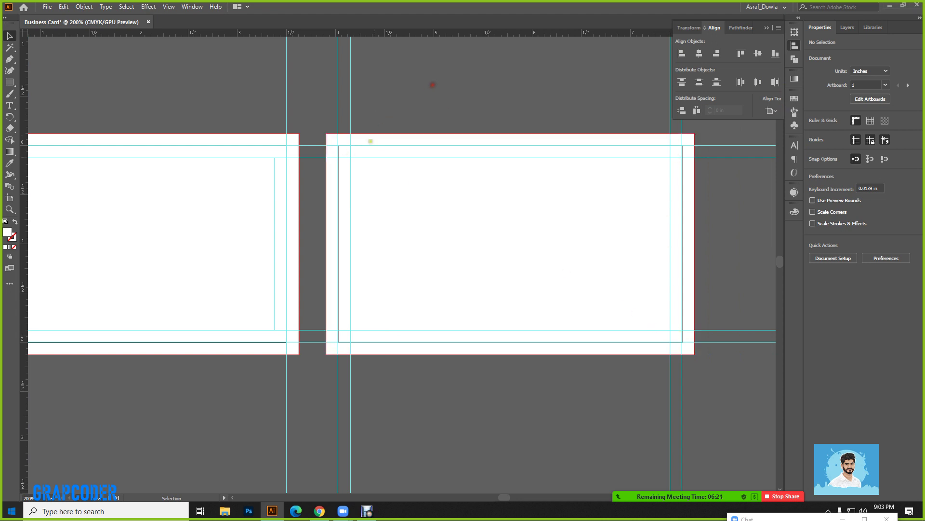
left_click(343, 142)
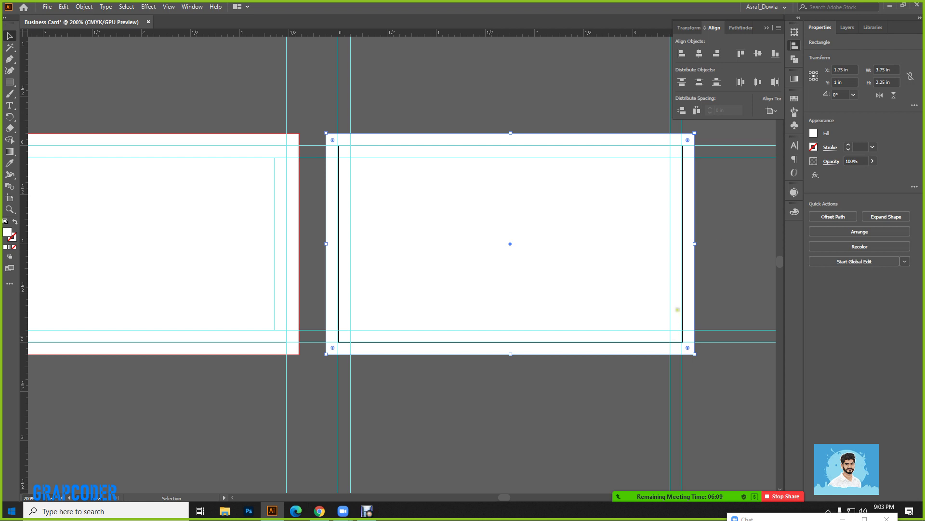
left_click(771, 110)
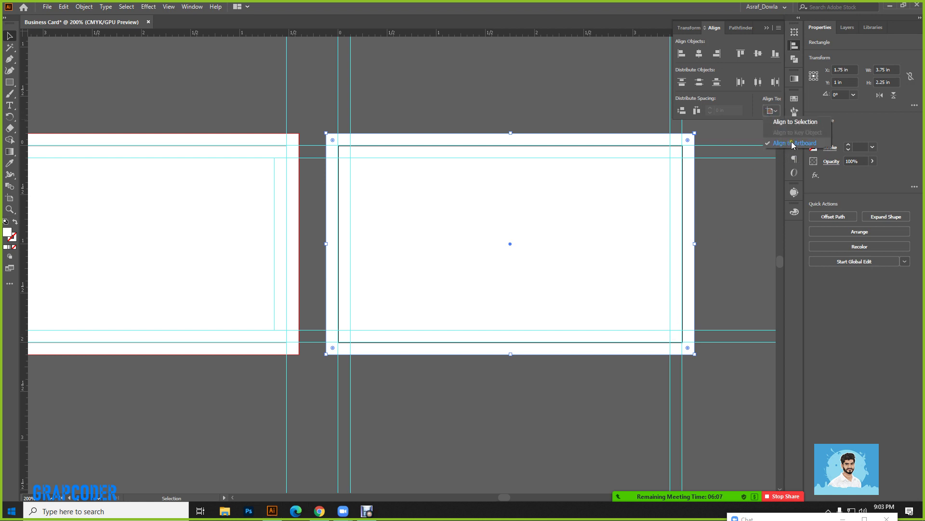
left_click(564, 97)
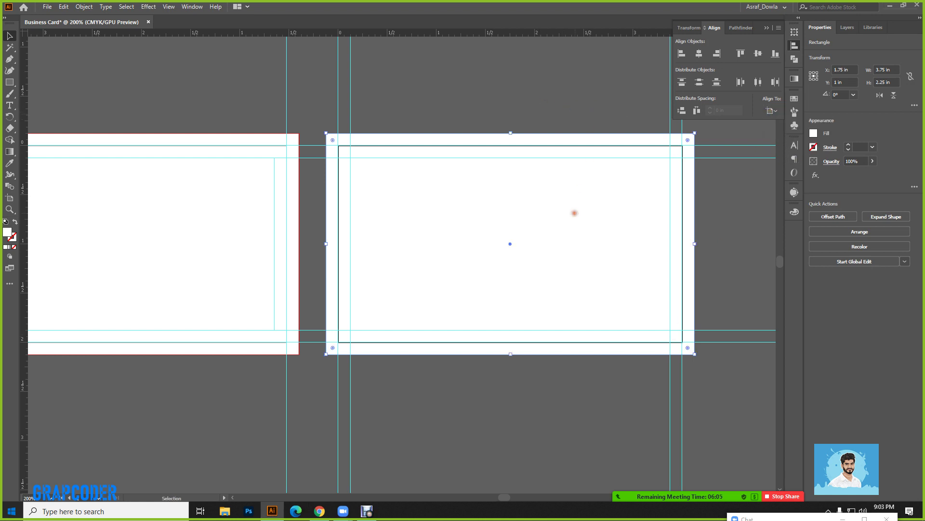
key("ctrl+shift+a")
left_click_drag(447, 228, 616, 233)
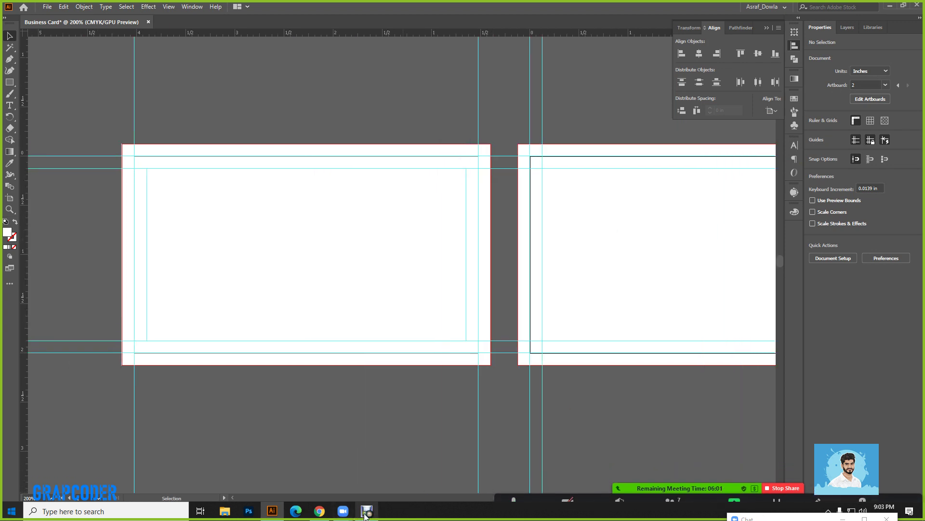
Open graphicriver.net in Chrome and search for 'business card' templates.
left_click(319, 510)
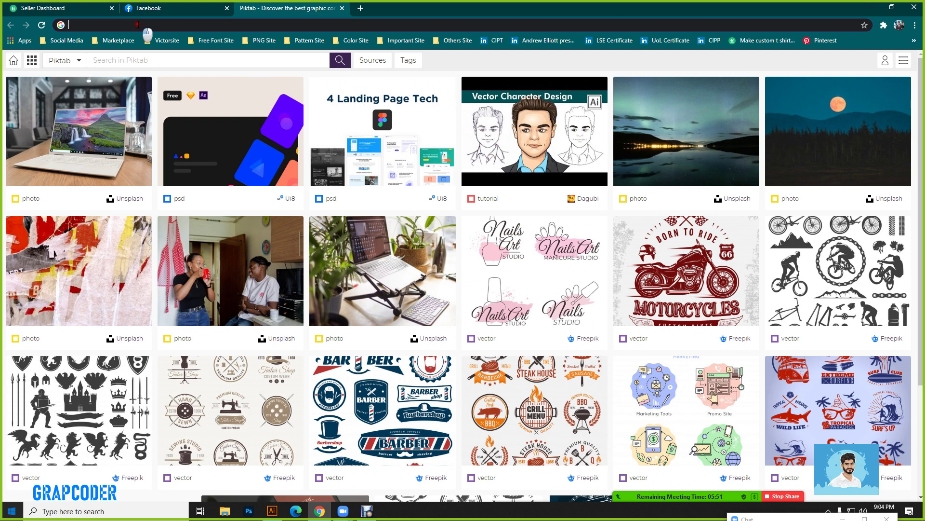
left_click(139, 25)
type("gr")
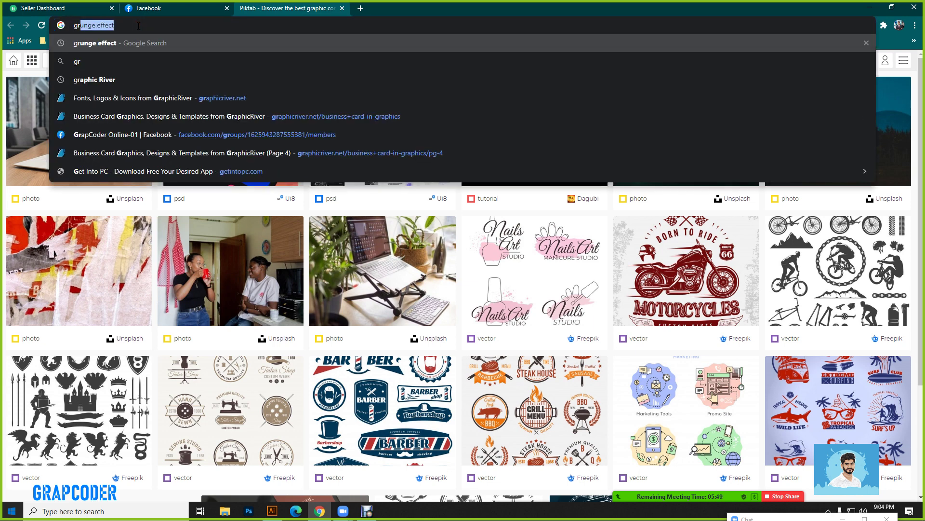
type("aphicriver.net")
key("Return")
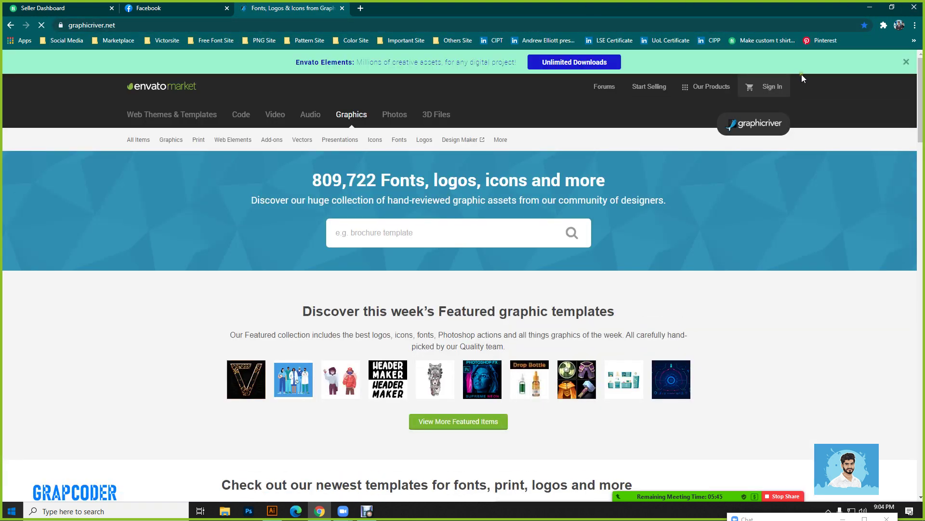
left_click(471, 237)
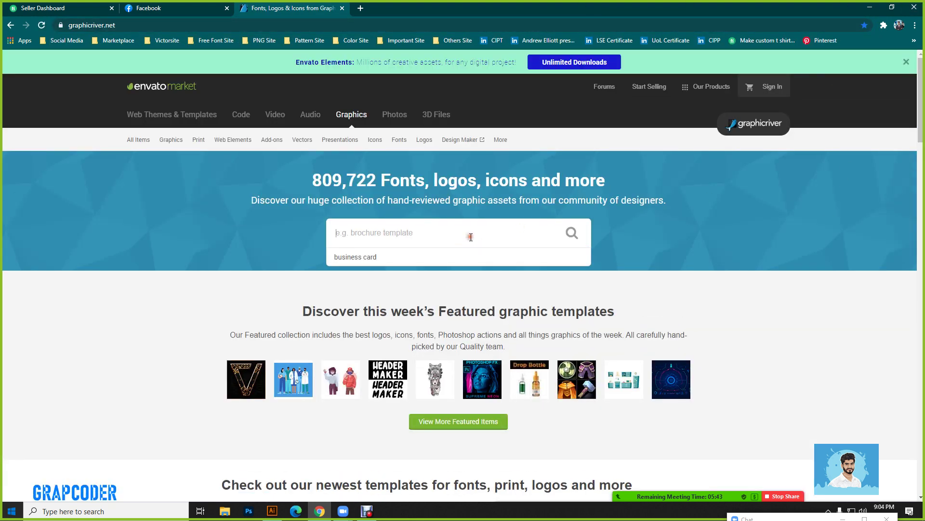
left_click(365, 258)
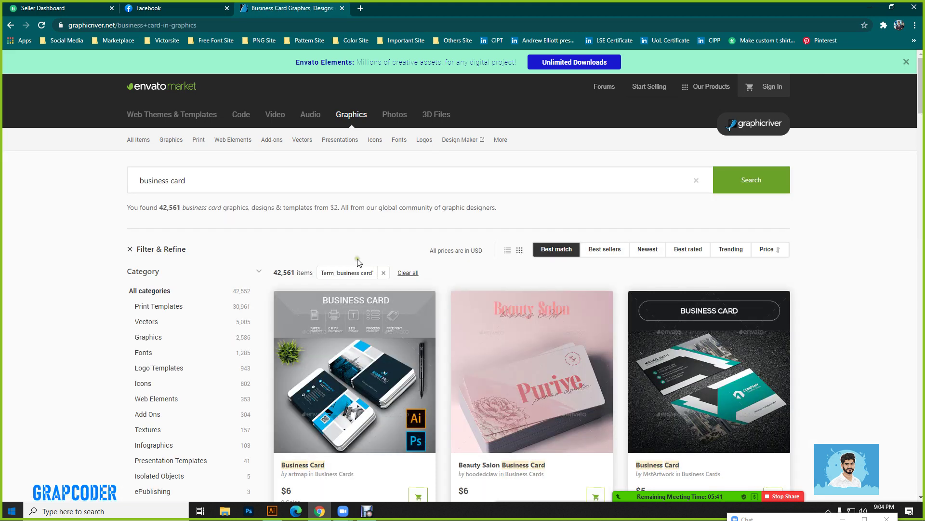
scroll(482, 314, "down", 4)
scroll(463, 290, "down", 3)
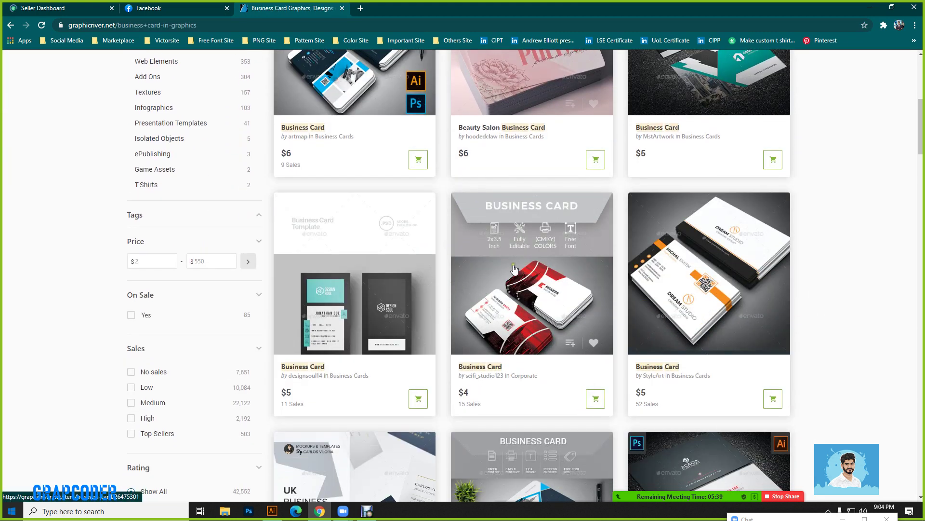
scroll(482, 274, "down", 1)
scroll(511, 261, "down", 1)
scroll(540, 244, "down", 1)
scroll(530, 243, "down", 2)
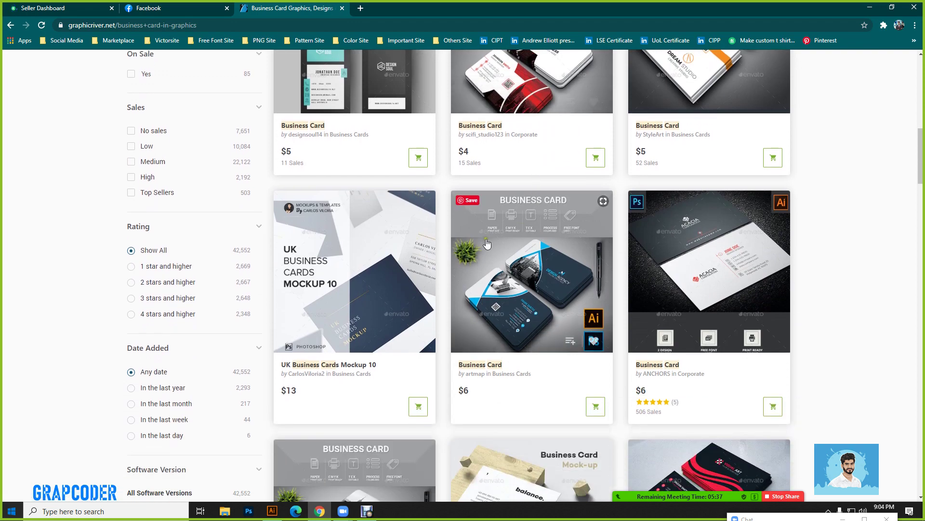
scroll(511, 244, "down", 2)
scroll(491, 243, "down", 3)
scroll(488, 242, "down", 1)
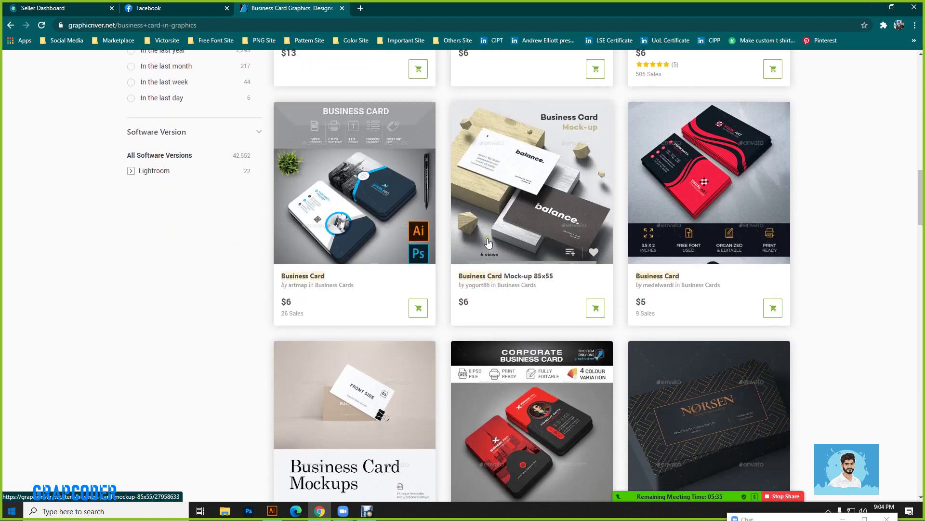
scroll(488, 242, "down", 1)
scroll(490, 241, "down", 2)
scroll(490, 242, "down", 2)
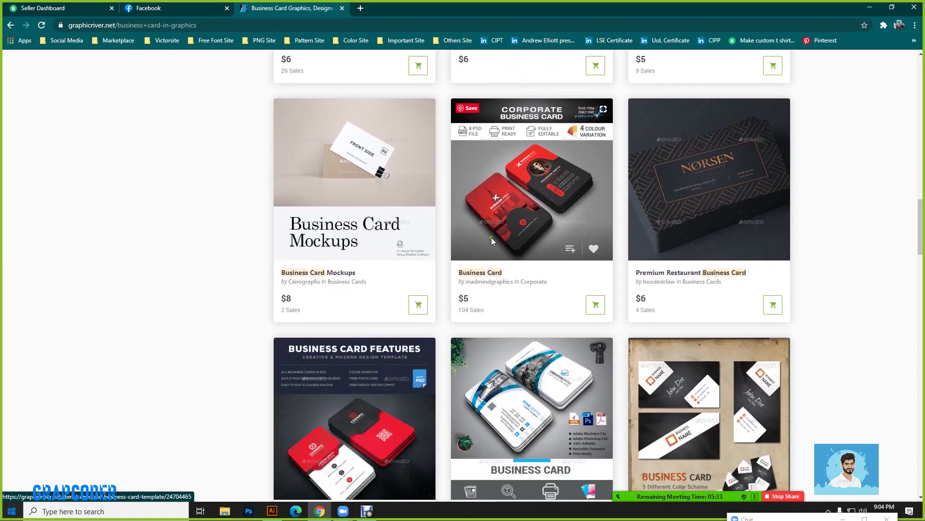
scroll(490, 239, "down", 1)
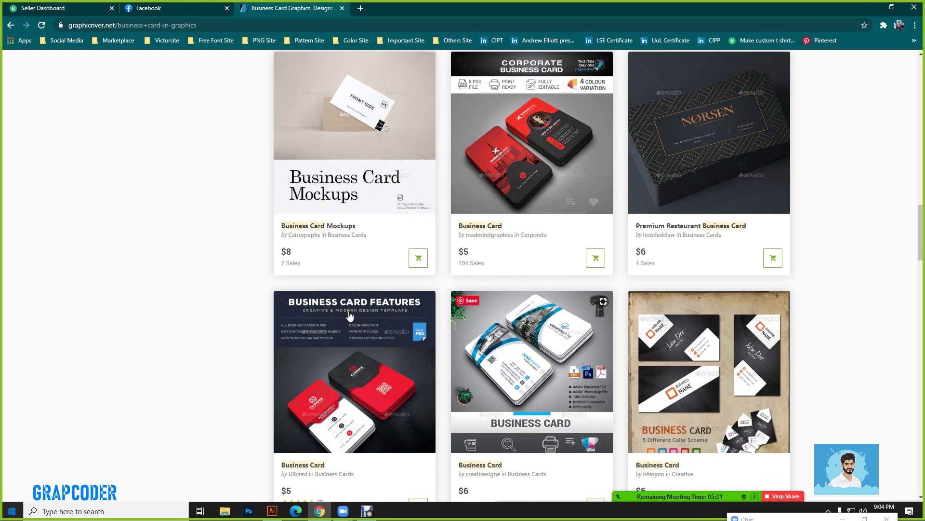
scroll(445, 275, "down", 3)
scroll(439, 273, "down", 3)
scroll(512, 236, "up", 5)
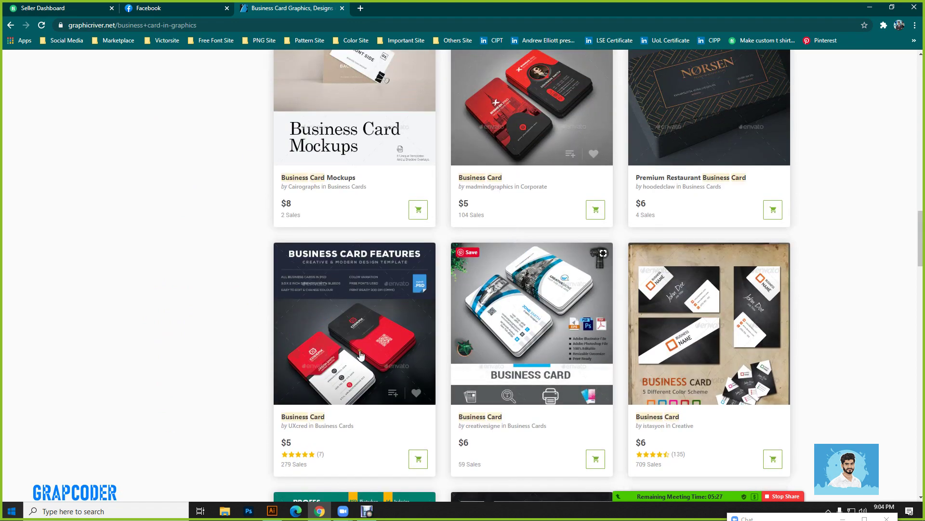
scroll(491, 212, "up", 5)
scroll(460, 244, "up", 4)
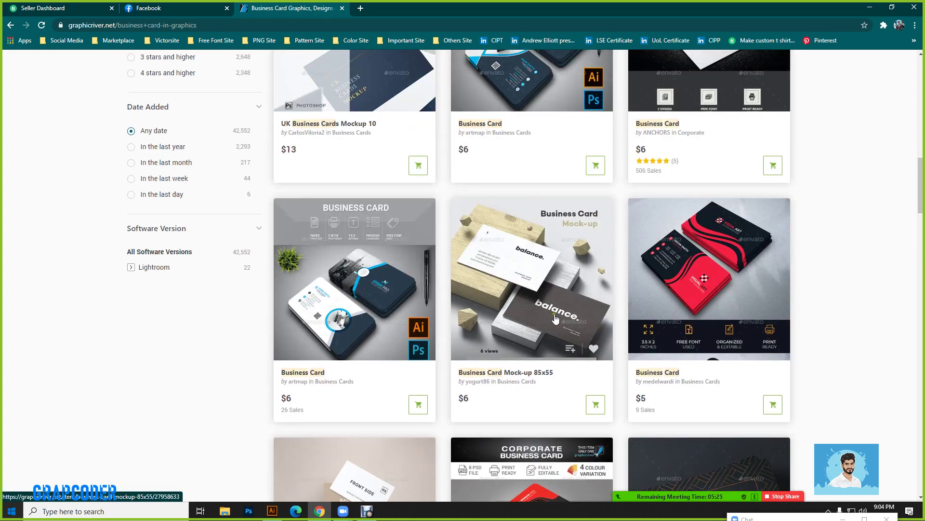
scroll(459, 246, "up", 4)
scroll(395, 318, "up", 5)
mouse_move(372, 409)
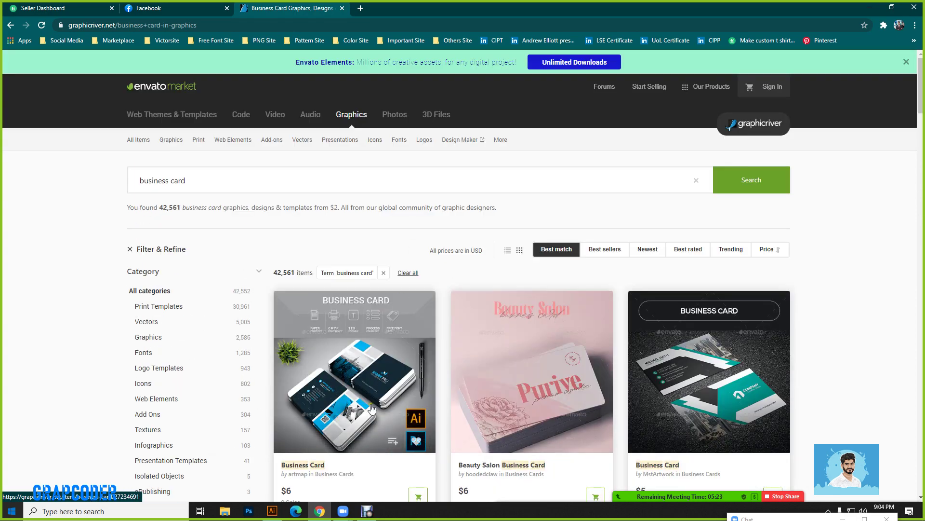
scroll(458, 406, "down", 7)
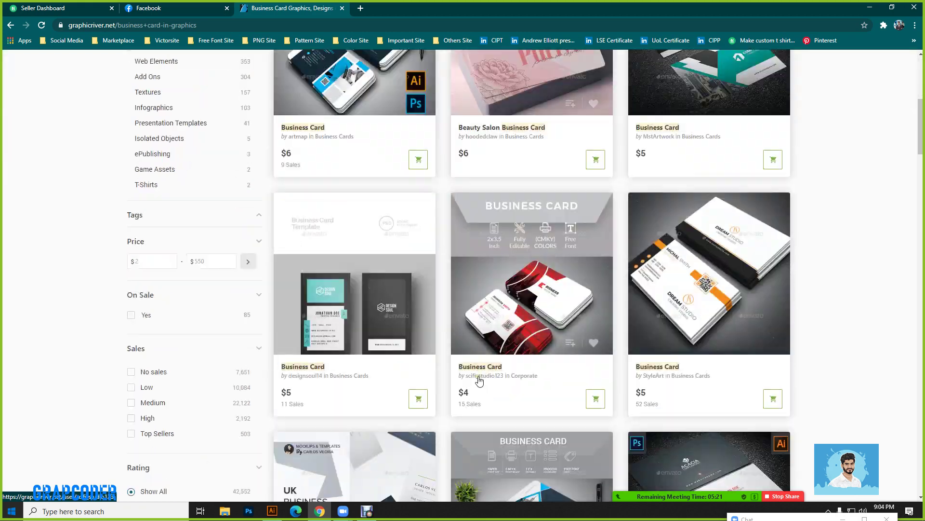
scroll(477, 377, "down", 7)
scroll(480, 383, "down", 7)
scroll(475, 376, "down", 5)
scroll(468, 369, "down", 4)
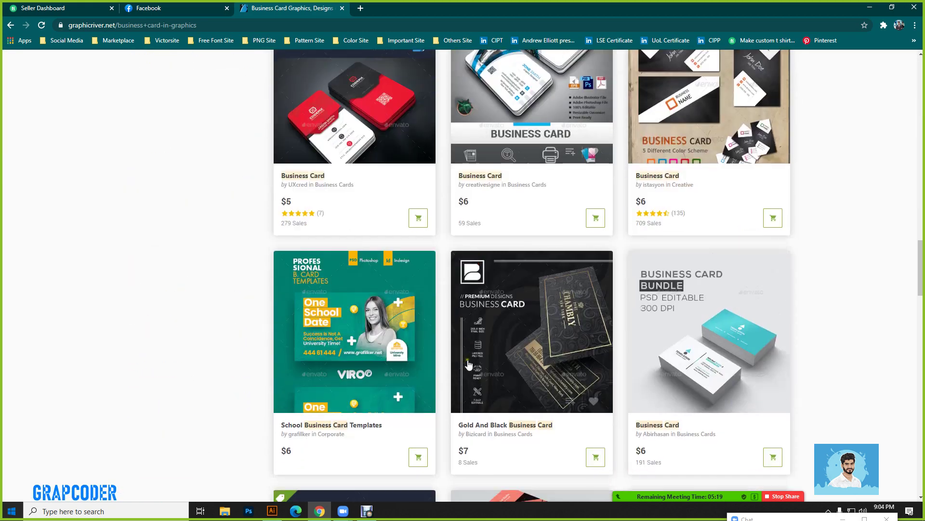
scroll(463, 364, "down", 4)
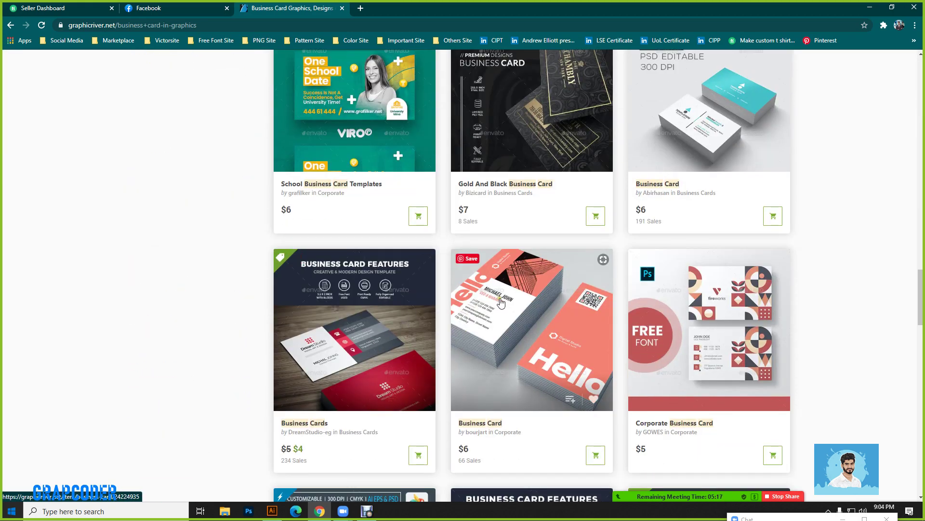
scroll(484, 301, "down", 4)
scroll(462, 323, "down", 2)
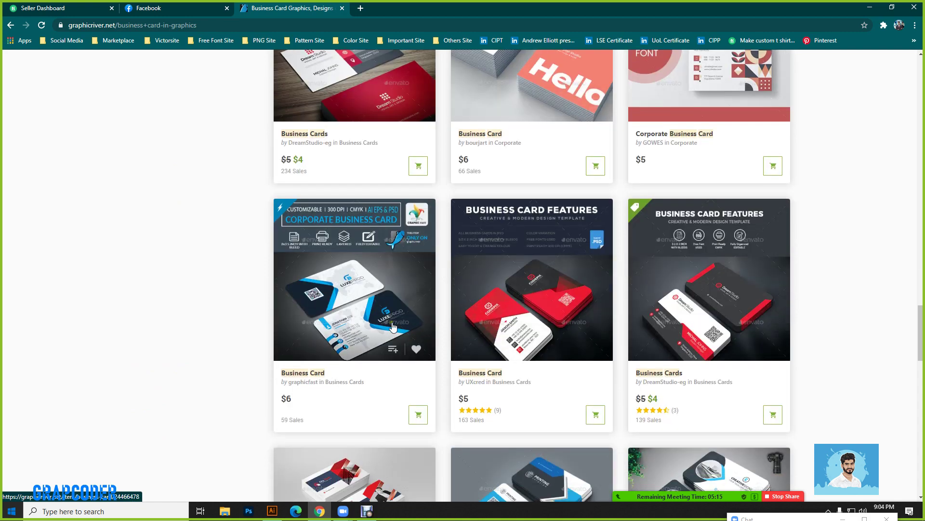
scroll(443, 344, "down", 2)
scroll(445, 341, "down", 3)
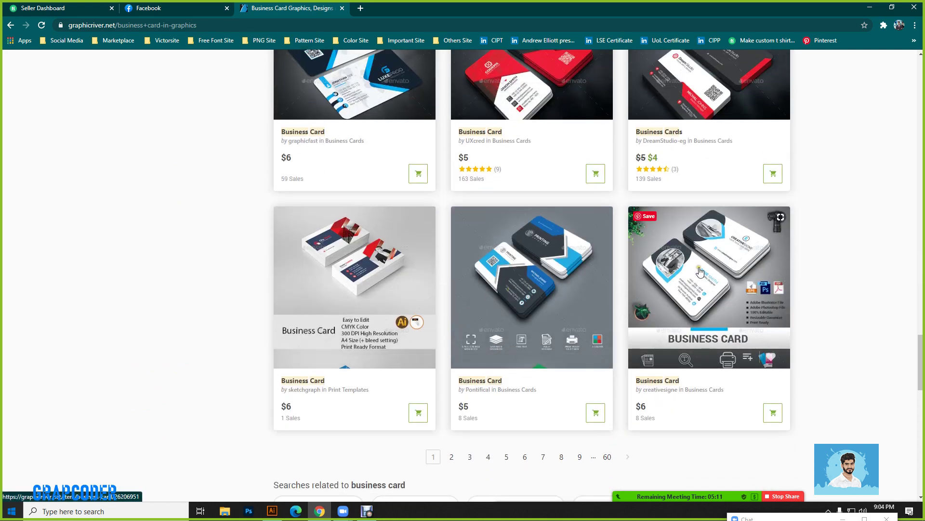
scroll(521, 318, "down", 2)
Open the $6 Business Card template's item page and scroll down to its font links.
left_click(678, 192)
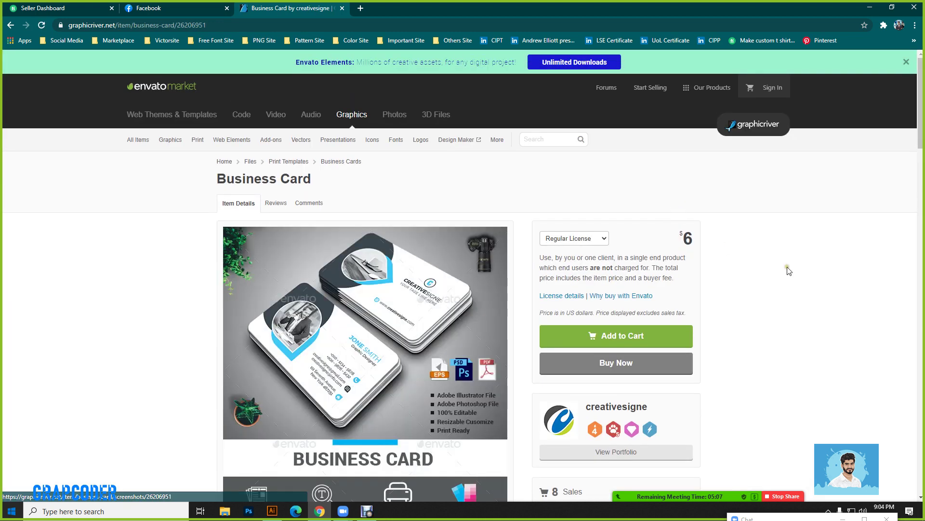
scroll(400, 328, "down", 5)
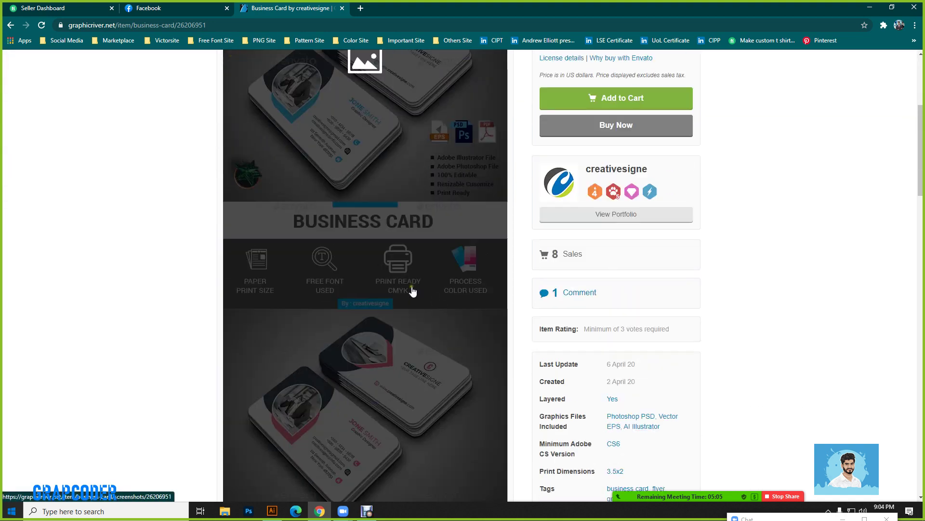
scroll(378, 268, "down", 5)
scroll(376, 275, "down", 5)
scroll(374, 275, "down", 5)
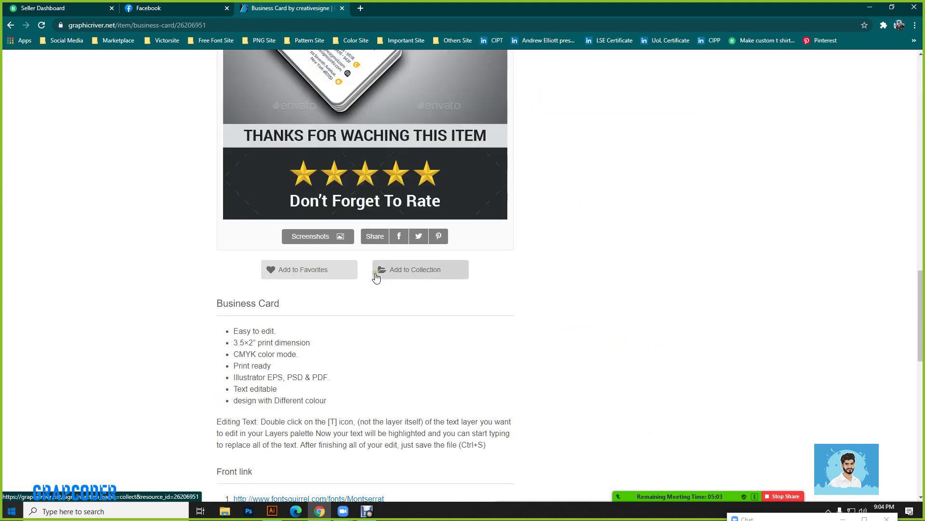
scroll(492, 232, "down", 4)
scroll(530, 256, "down", 1)
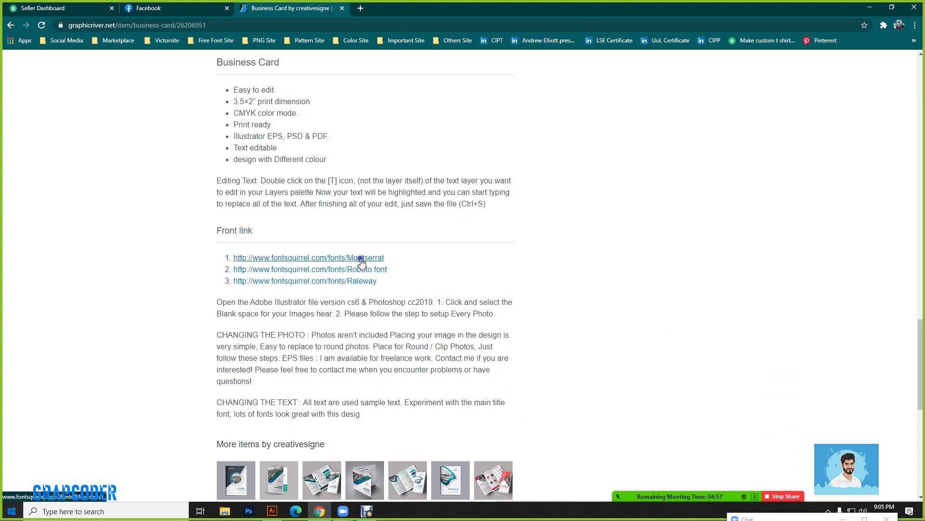
Open the Montserrat, Roboto and Raleway font pages in new tabs, then close the Montserrat tab.
right_click(360, 259)
left_click(395, 265)
right_click(360, 267)
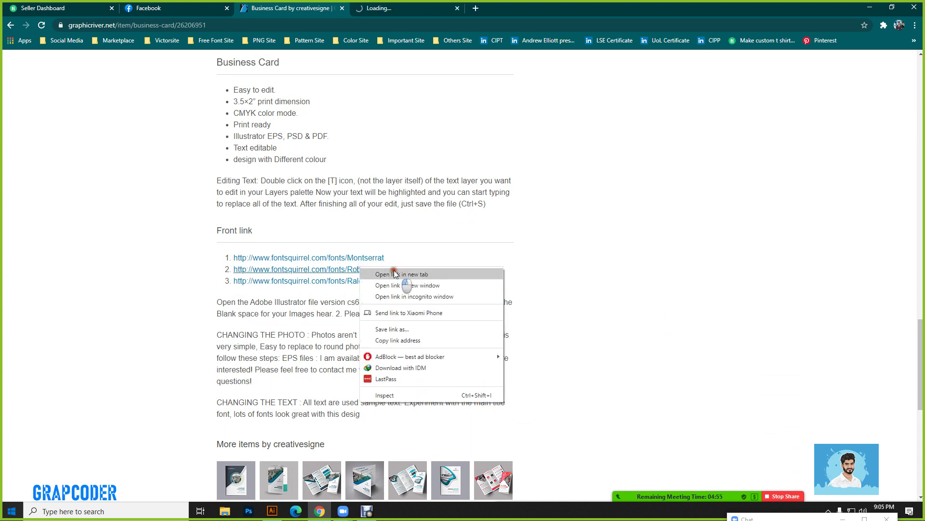
left_click(395, 274)
right_click(377, 281)
left_click(393, 289)
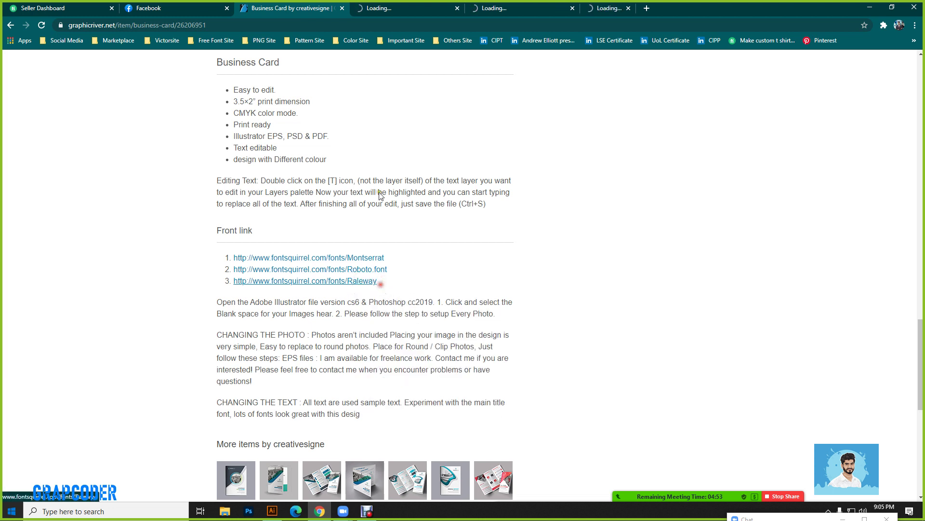
left_click(408, 8)
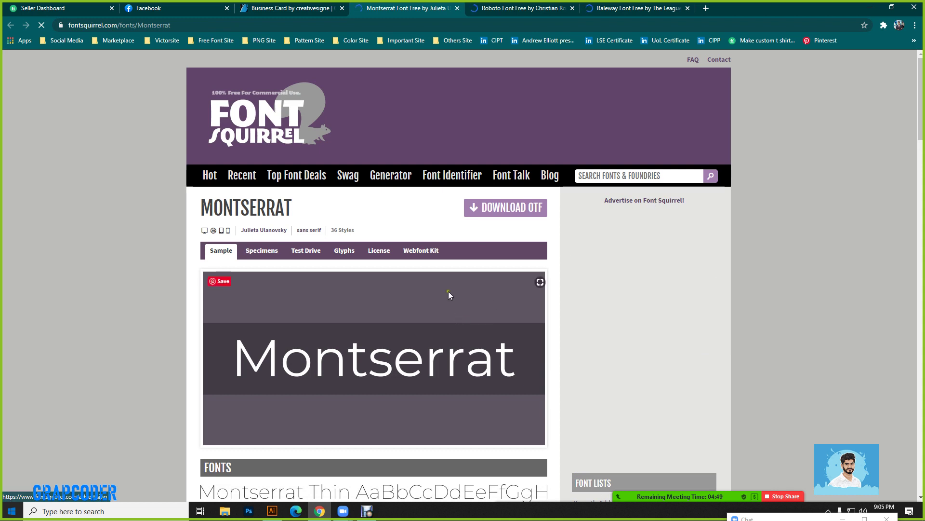
left_click(457, 8)
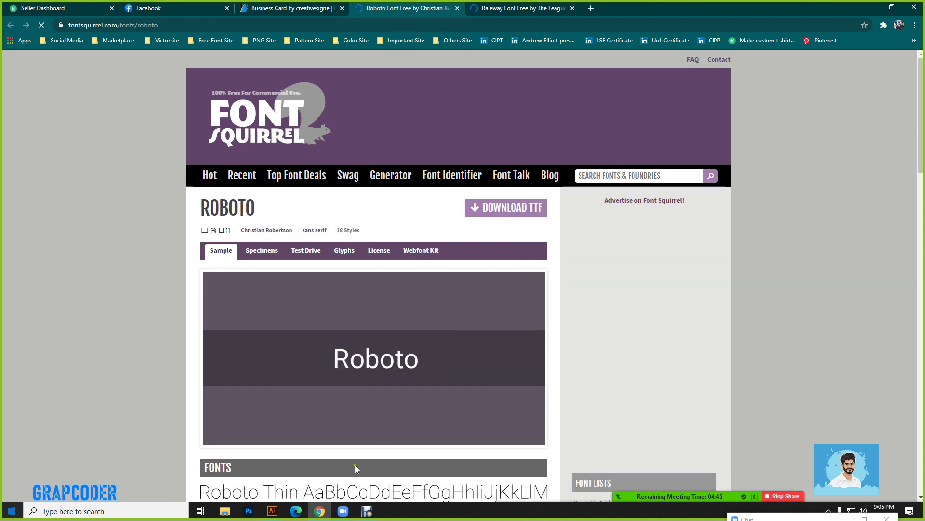
Add Lorem ipsum placeholder text above the front card and search the font list for 'rob'.
left_click(322, 514)
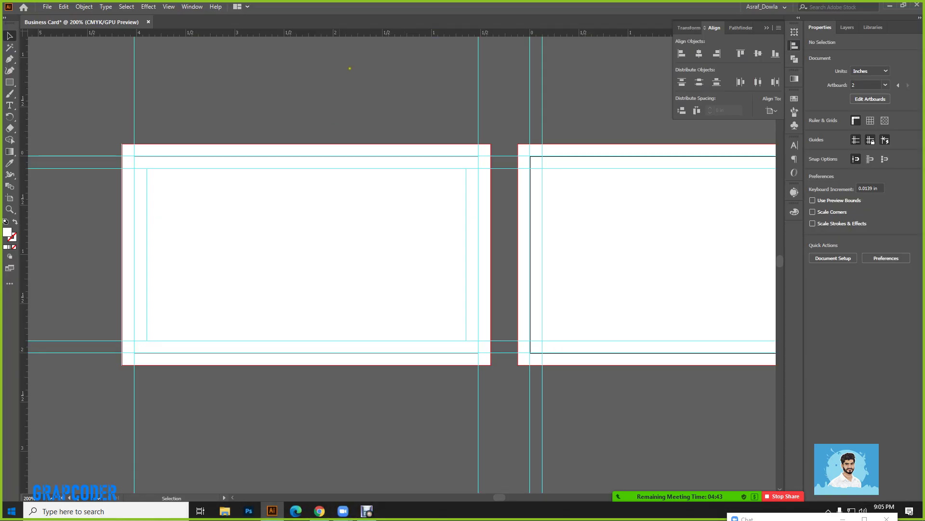
left_click(9, 105)
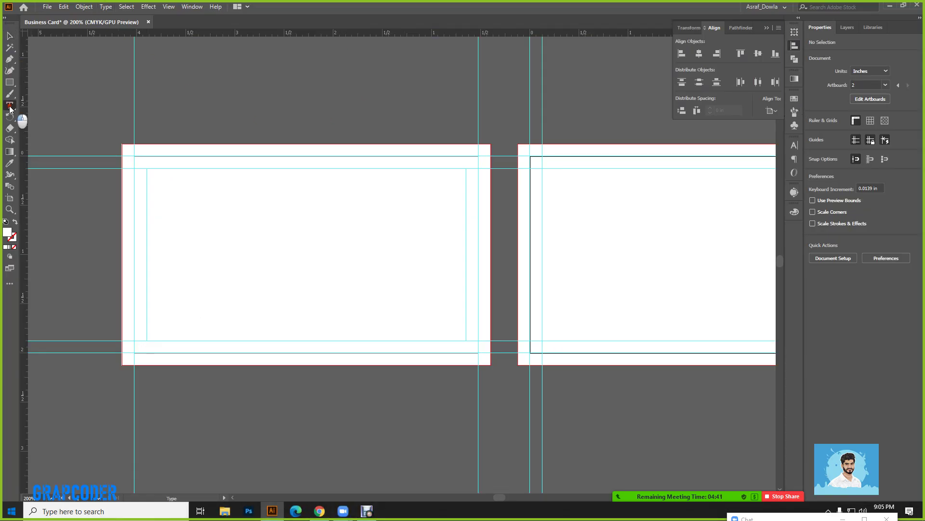
left_click(268, 84)
left_click(868, 217)
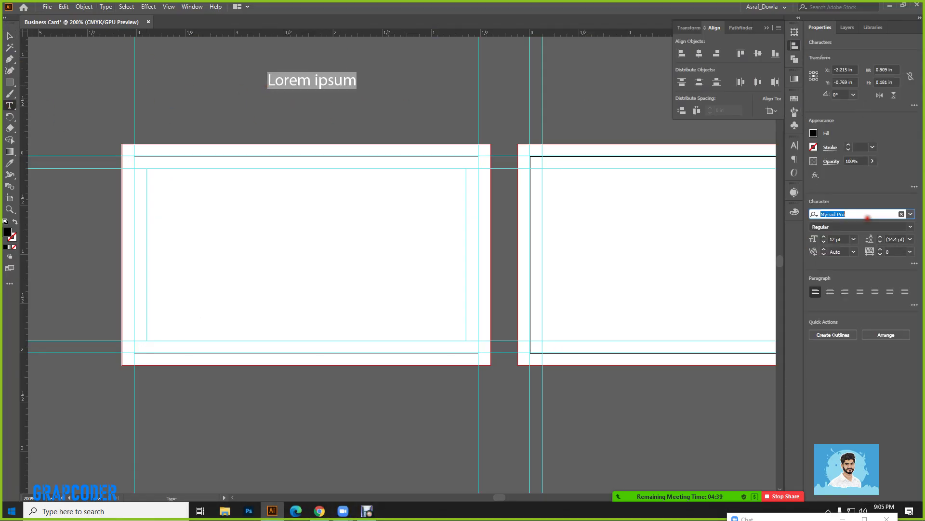
type("rob")
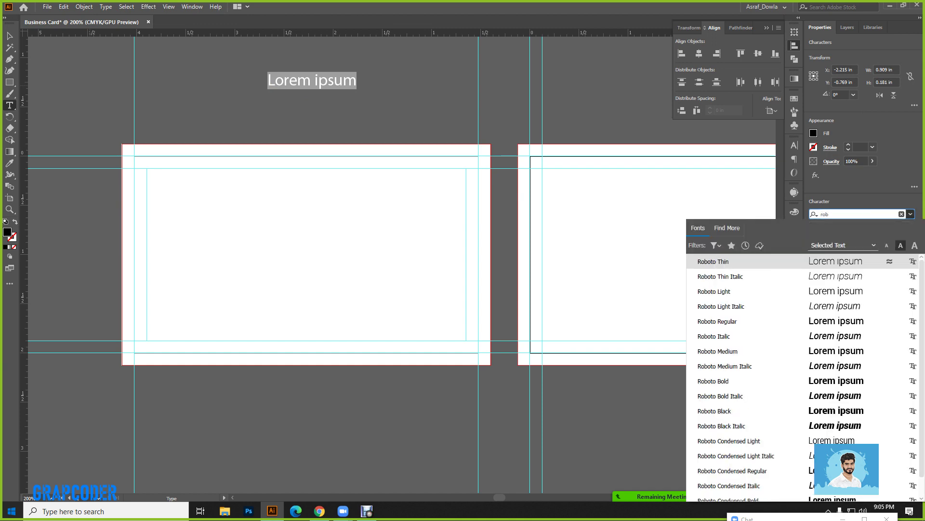
Close the Roboto tab, search fonts for 'rale' to confirm Raleway is missing, then return to its page.
left_click(320, 511)
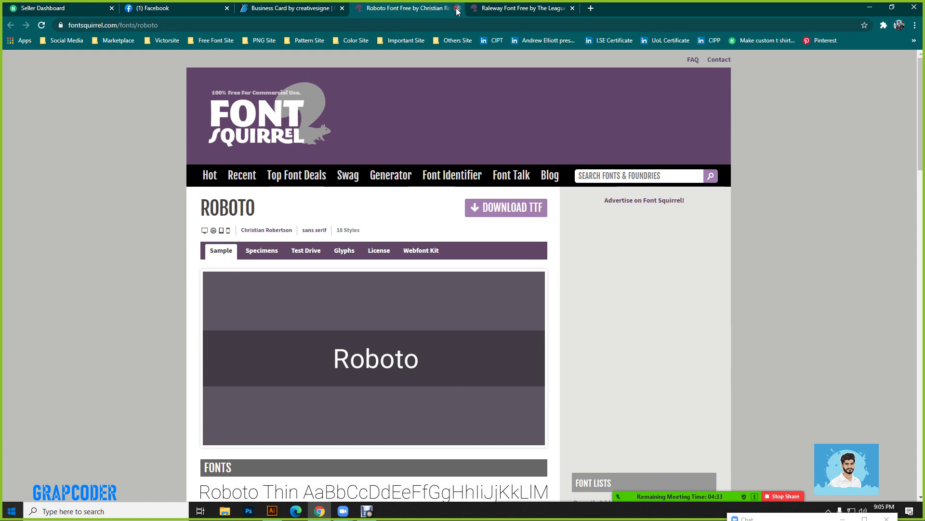
left_click(457, 9)
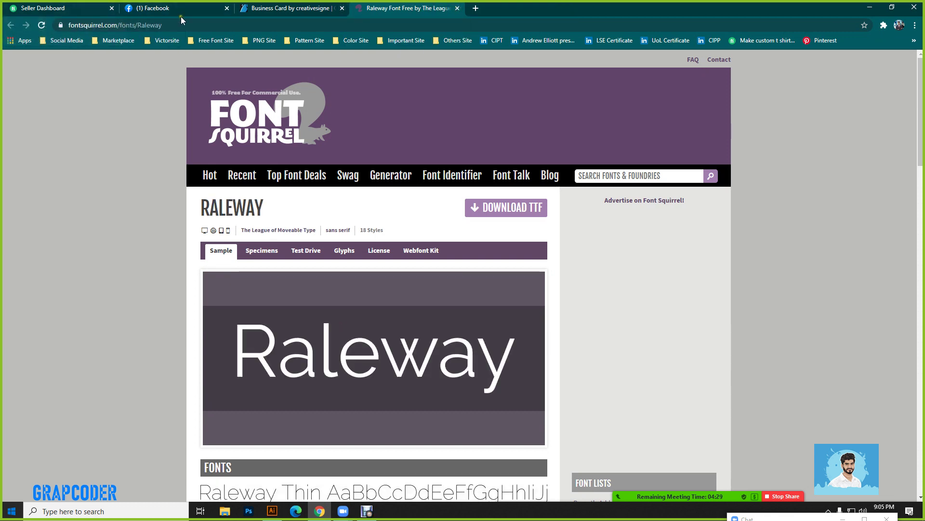
left_click(272, 511)
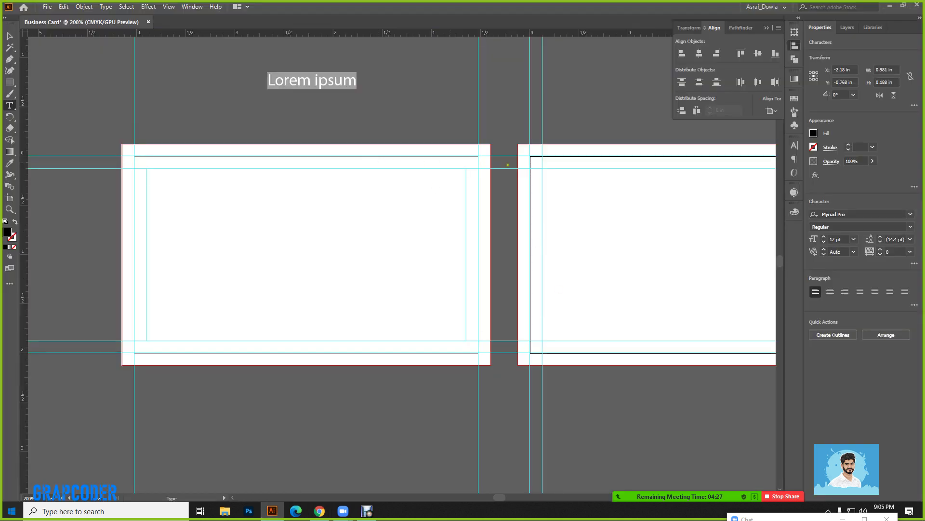
left_click(867, 214)
type("ral")
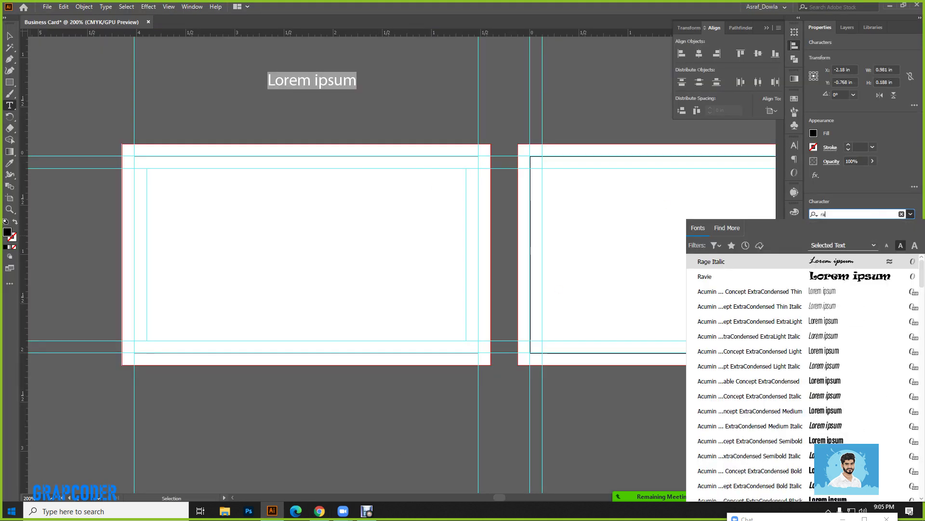
type("e")
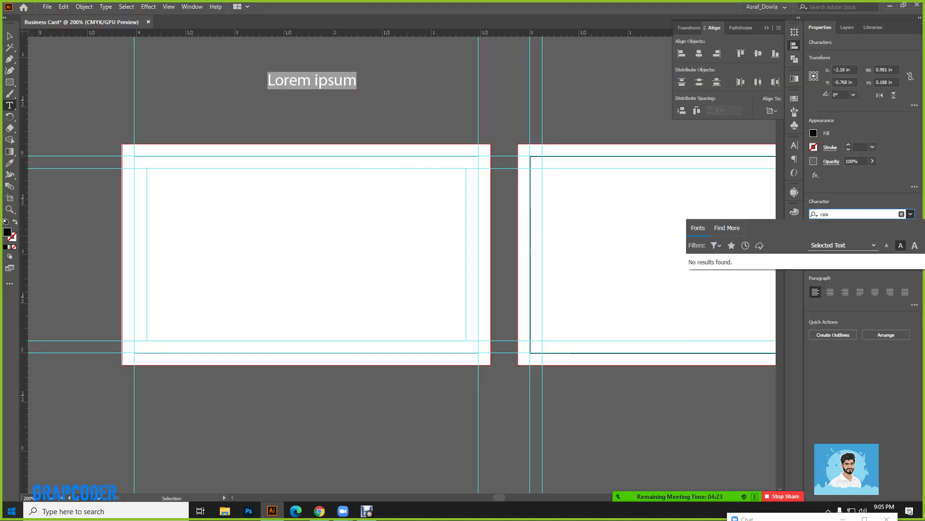
left_click(320, 511)
Download the Raleway TTF package (raleway.zip, 1.230 MB) from Font Squirrel.
left_click(501, 206)
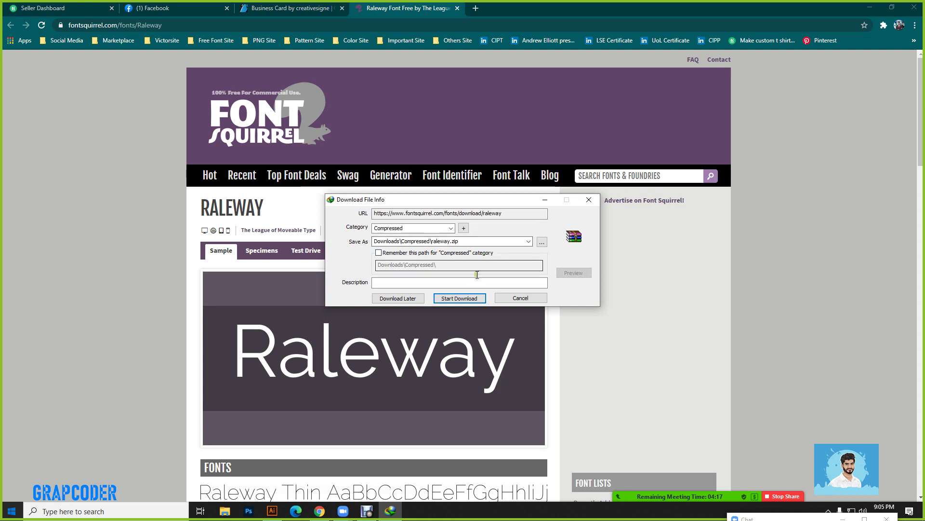
left_click(459, 294)
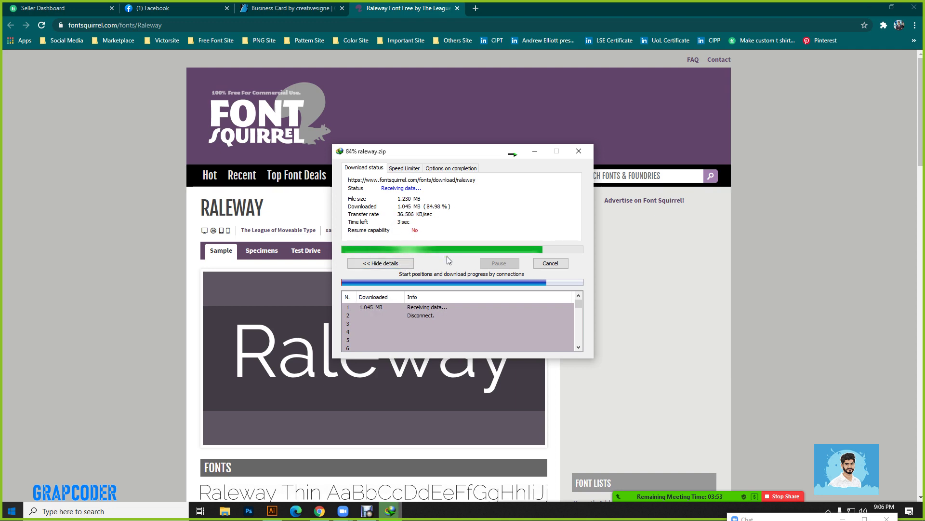
scroll(317, 323, "down", 2)
scroll(262, 313, "down", 3)
scroll(246, 274, "down", 2)
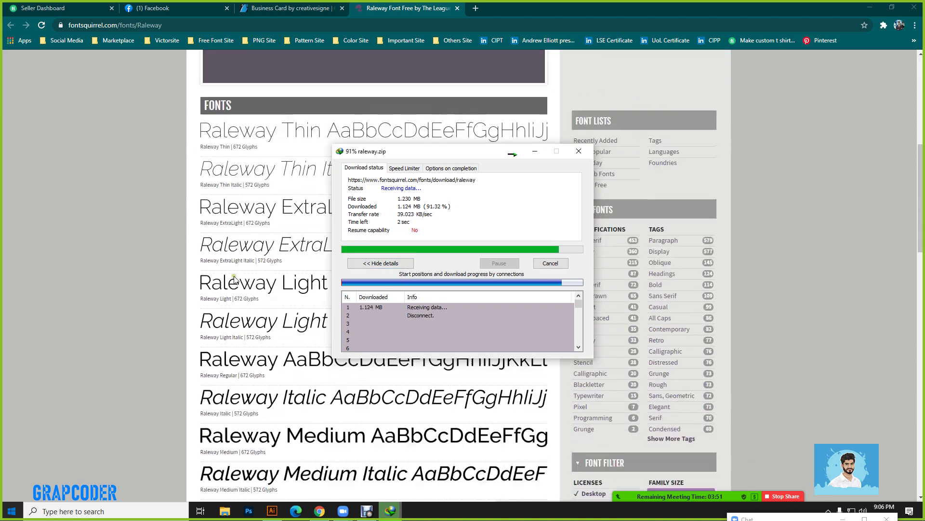
scroll(228, 233, "down", 2)
scroll(228, 233, "down", 4)
scroll(229, 233, "down", 3)
scroll(229, 234, "down", 2)
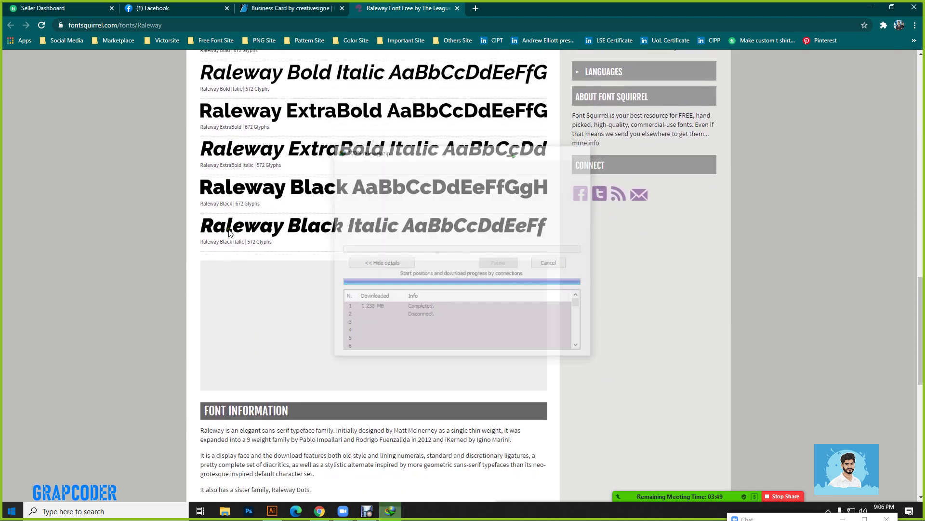
scroll(230, 233, "up", 5)
scroll(229, 234, "up", 7)
scroll(440, 436, "up", 6)
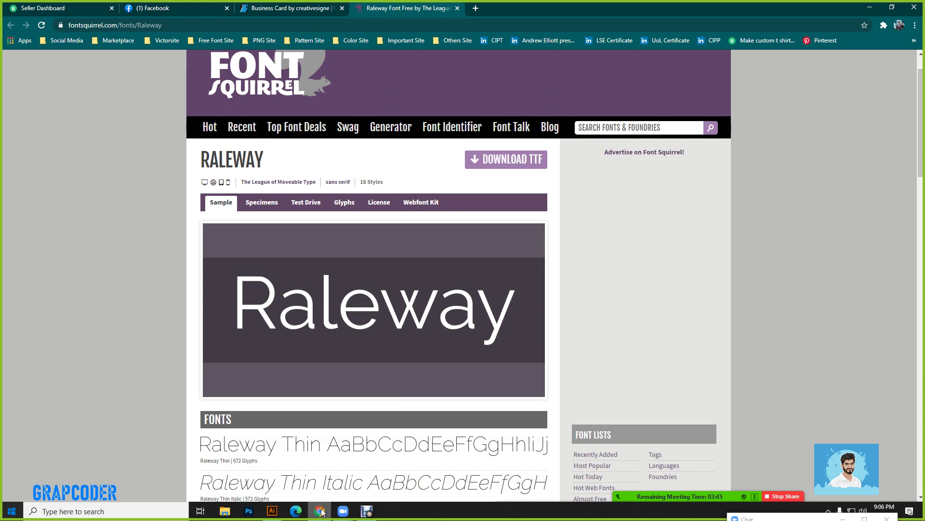
Minimize Illustrator, find raleway.zip in Downloads > Compressed and preview its 19 font files.
left_click(272, 511)
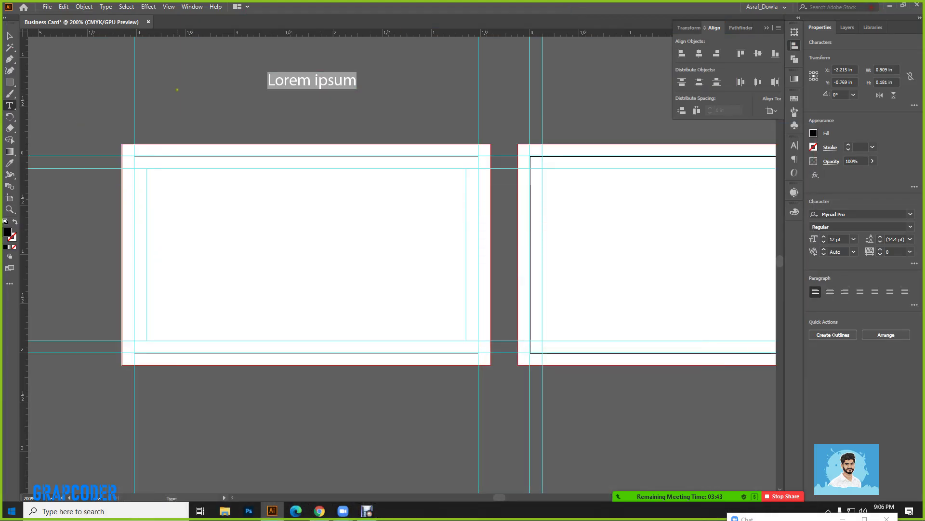
left_click(891, 6)
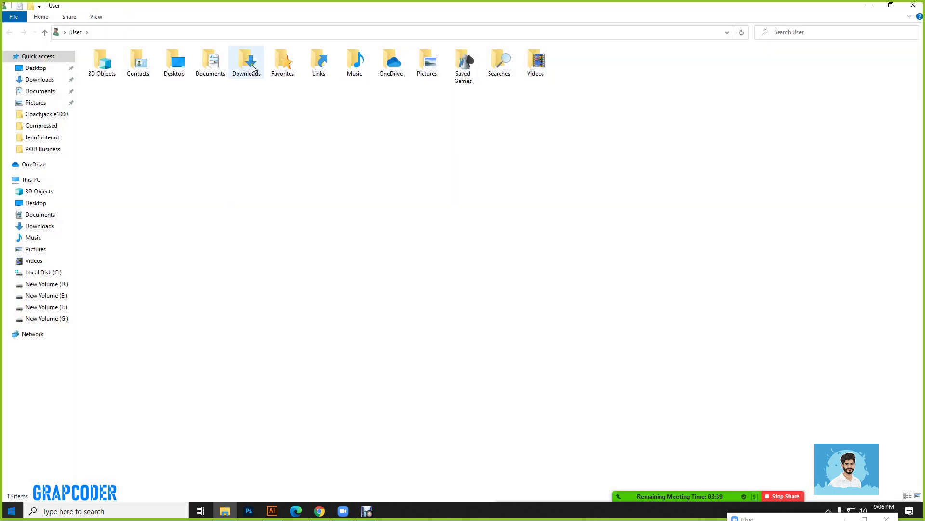
double_click(261, 77)
double_click(160, 90)
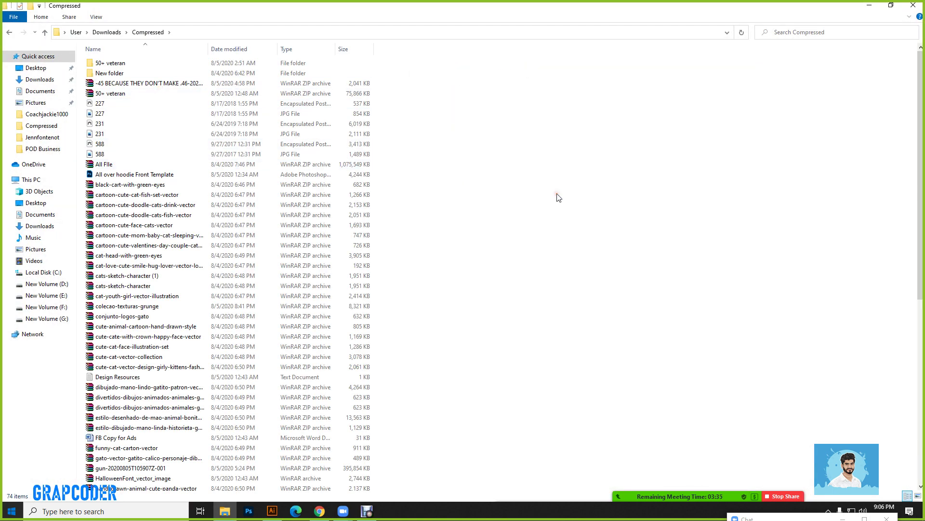
key("r")
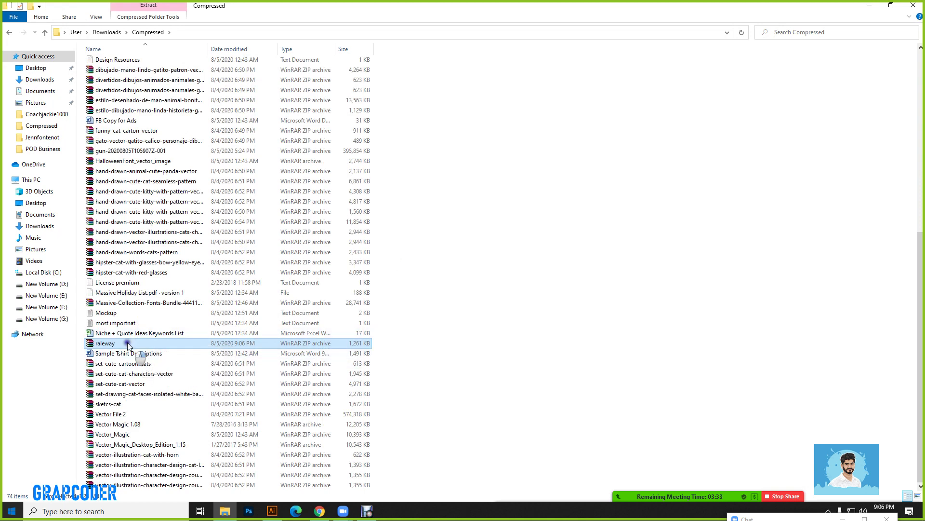
right_click(127, 342)
left_click(102, 344)
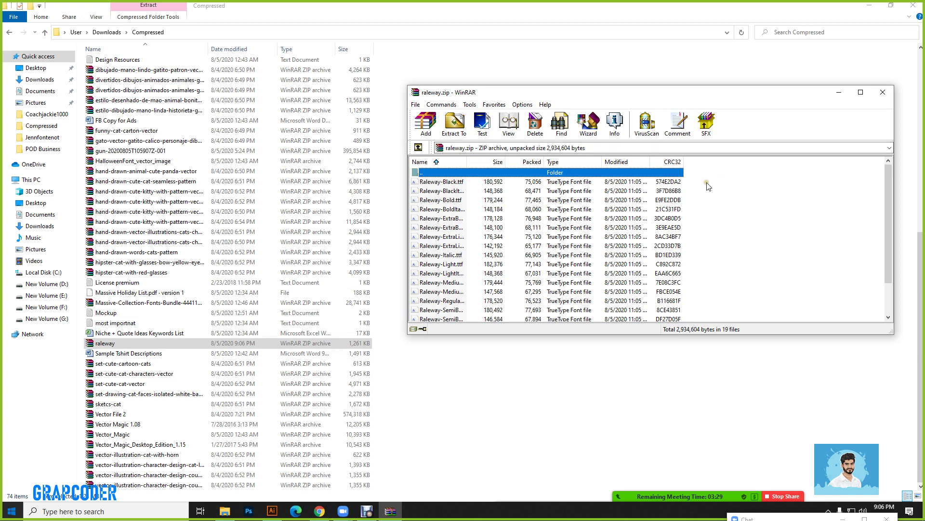
left_click_drag(708, 186, 682, 248)
left_click(883, 92)
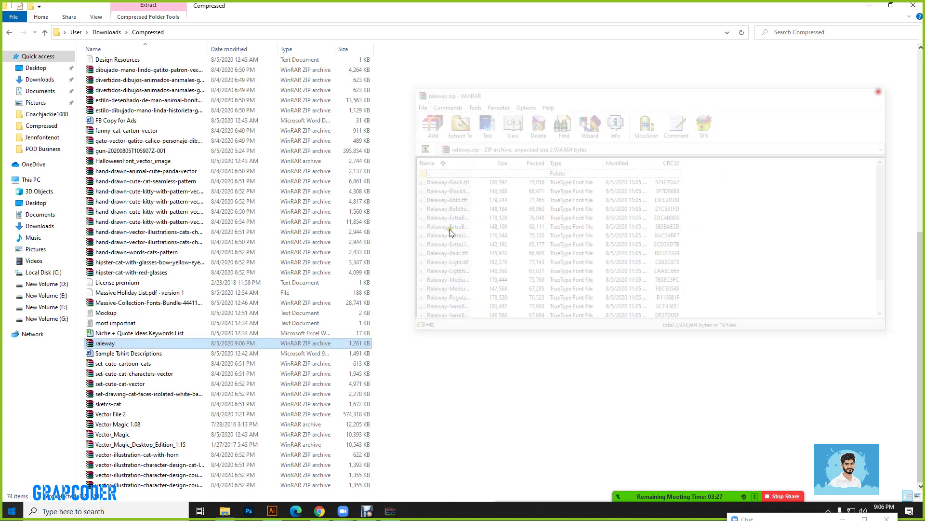
Cut the raleway archive and bring up the desktop's paste menu.
right_click(140, 343)
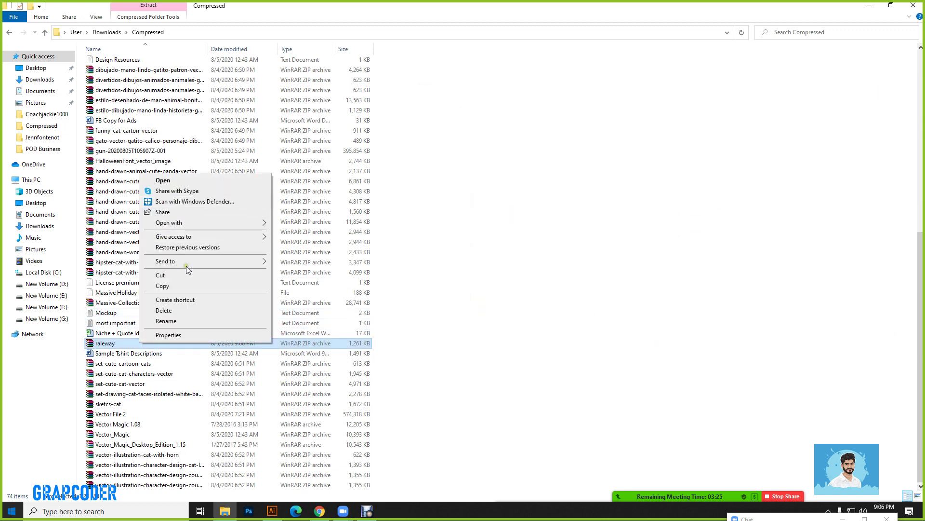
left_click(516, 324)
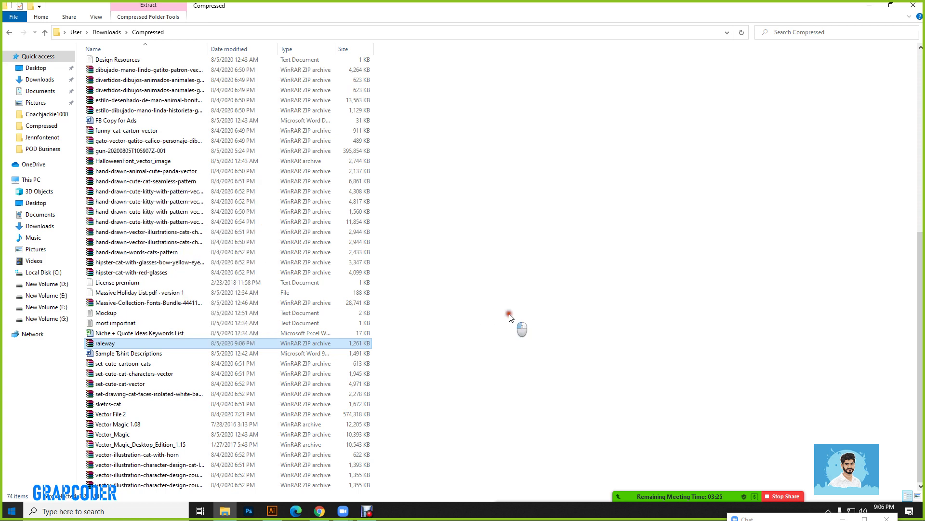
right_click(148, 345)
left_click(168, 276)
left_click(869, 5)
right_click(430, 139)
Paste the raleway archive onto the desktop and open it in WinRAR.
left_click(472, 179)
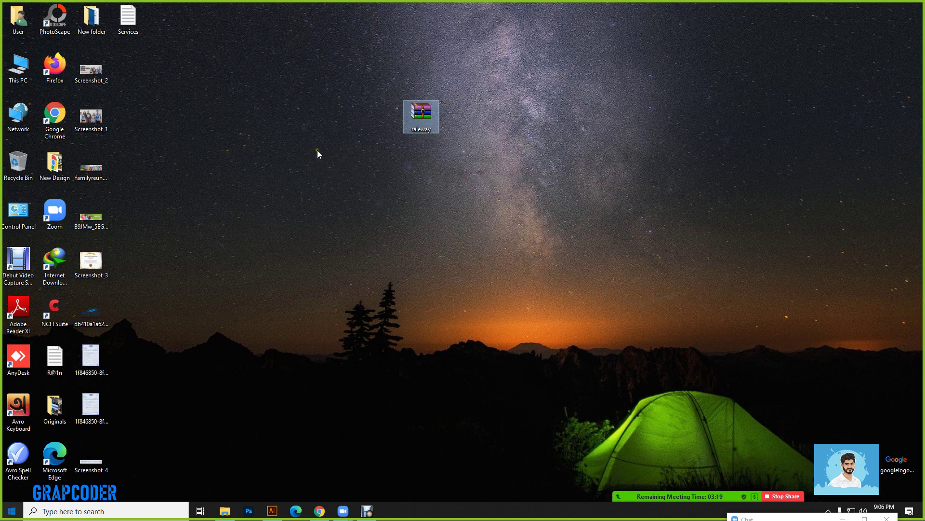
right_click(421, 117)
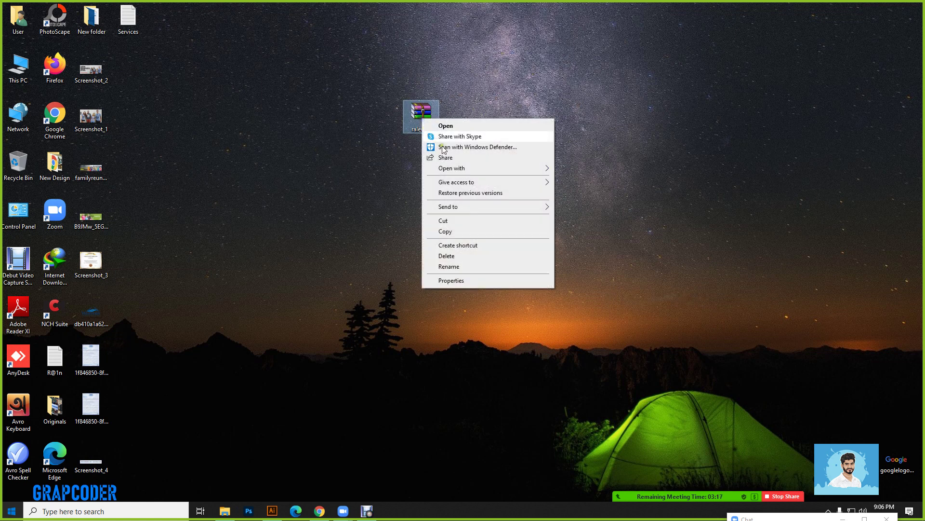
left_click(364, 183)
right_click(409, 117)
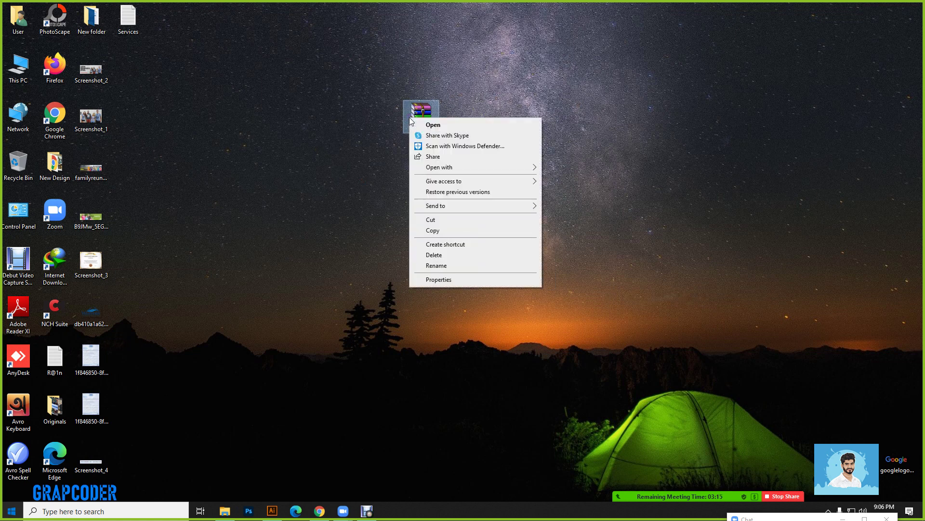
double_click(412, 116)
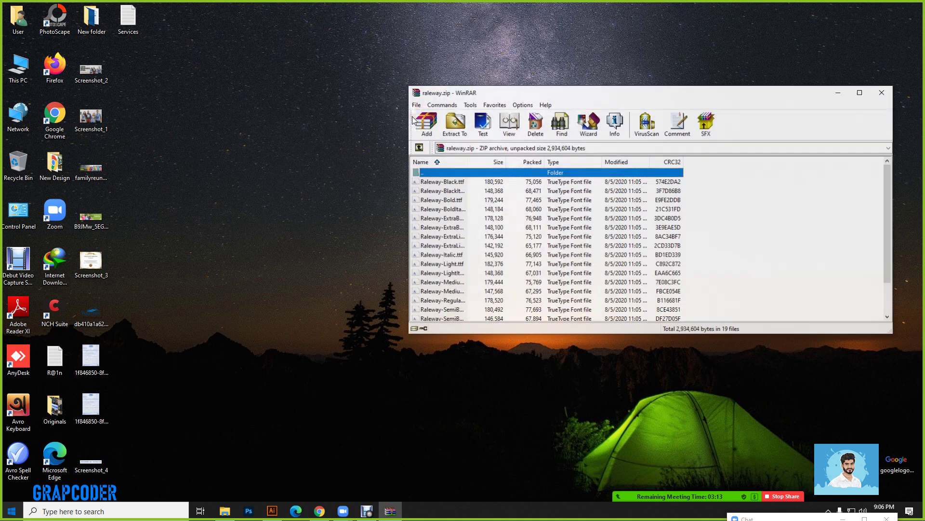
Extract the 18 Raleway font files to the desktop, install them, then delete the loose files.
left_click_drag(694, 186, 634, 339)
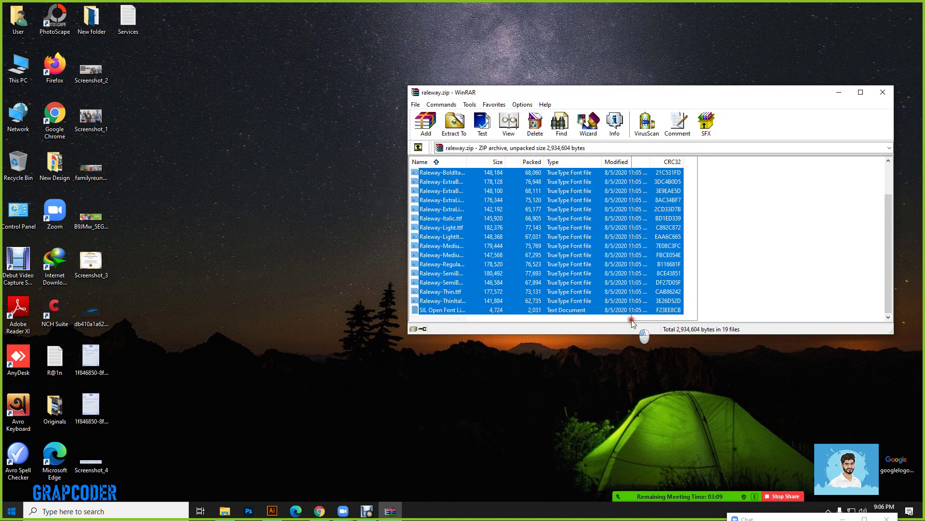
left_click_drag(632, 338, 628, 307)
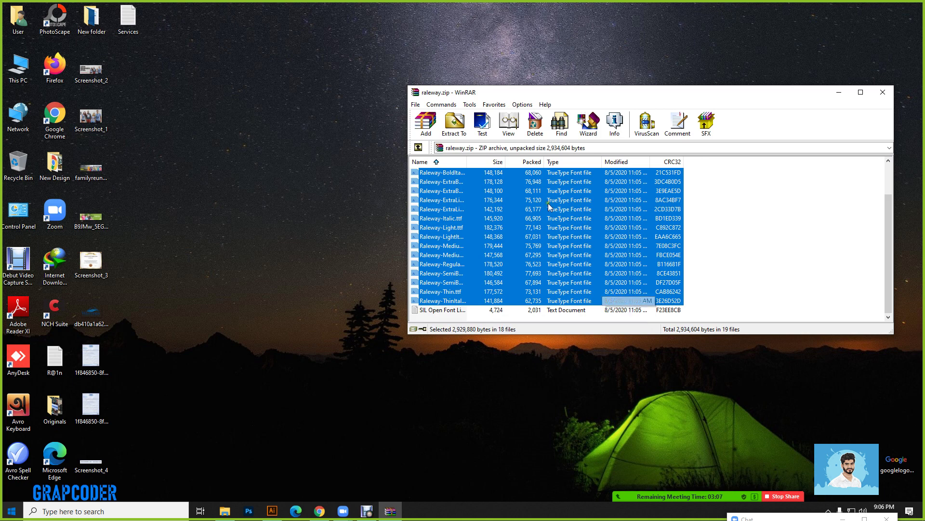
left_click(362, 155)
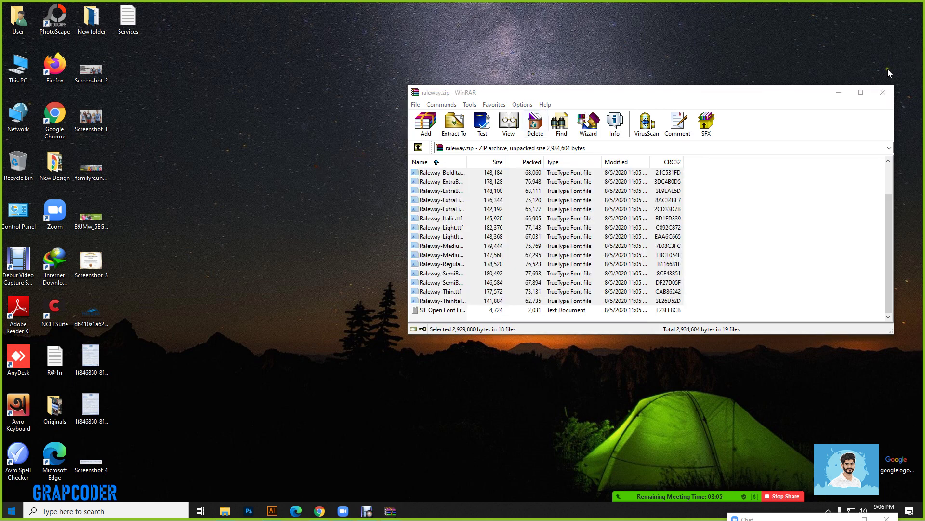
left_click(839, 92)
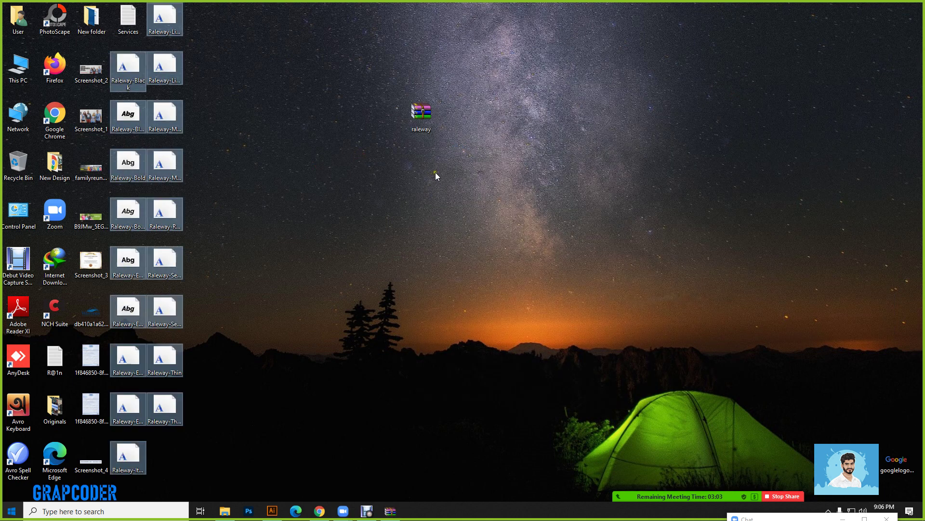
right_click(156, 160)
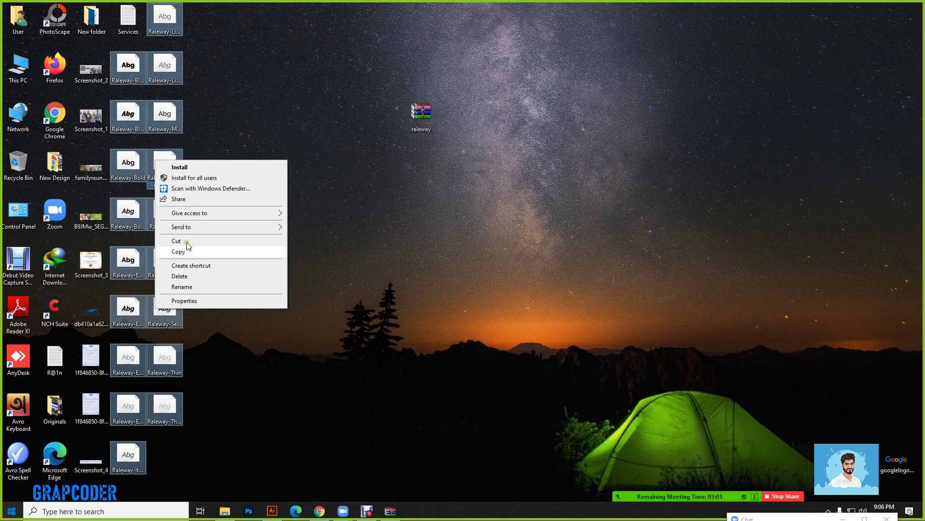
left_click(181, 167)
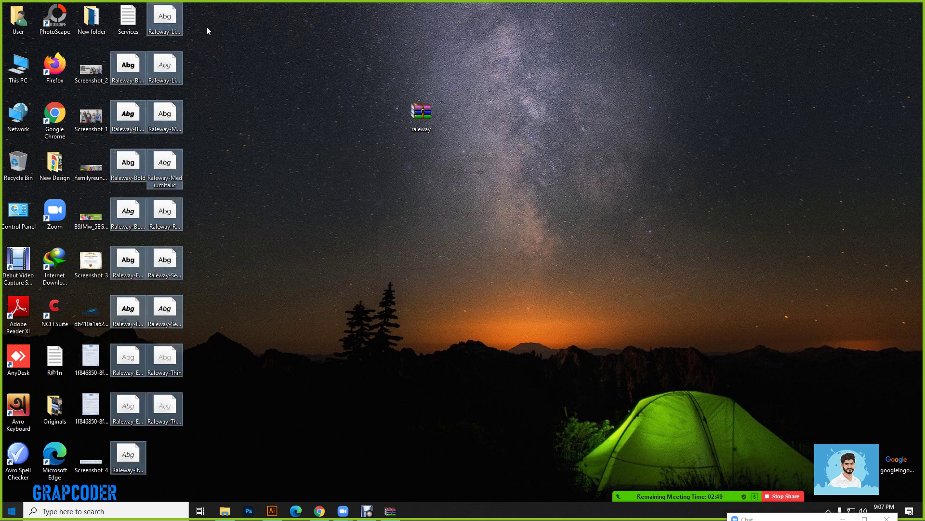
key("Delete")
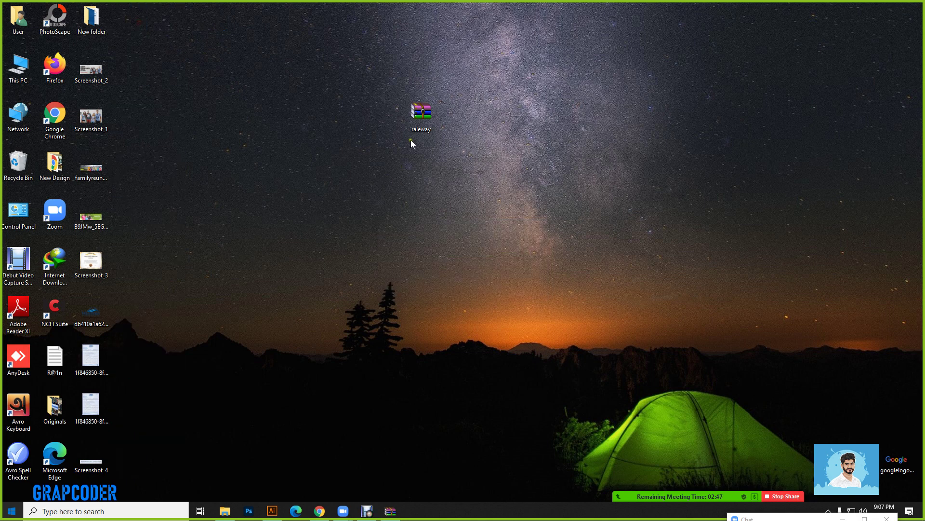
Close the WinRAR window and the Raleway Font Squirrel tab, then return to GraphicRiver's business card results.
left_click(389, 512)
left_click(888, 96)
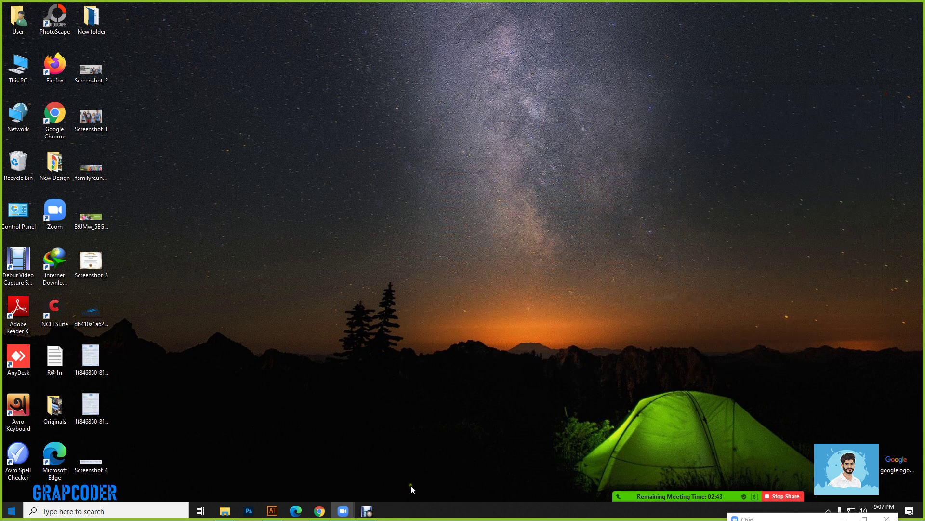
left_click(320, 512)
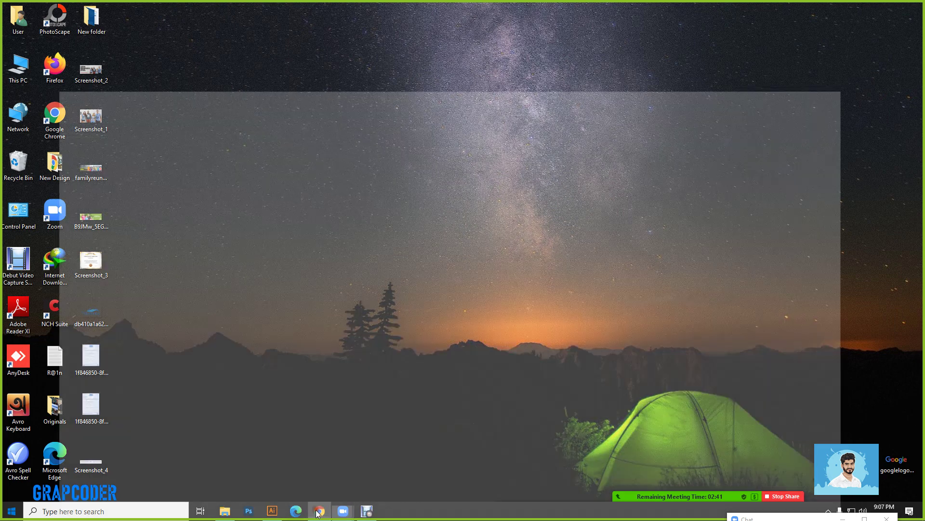
left_click(457, 8)
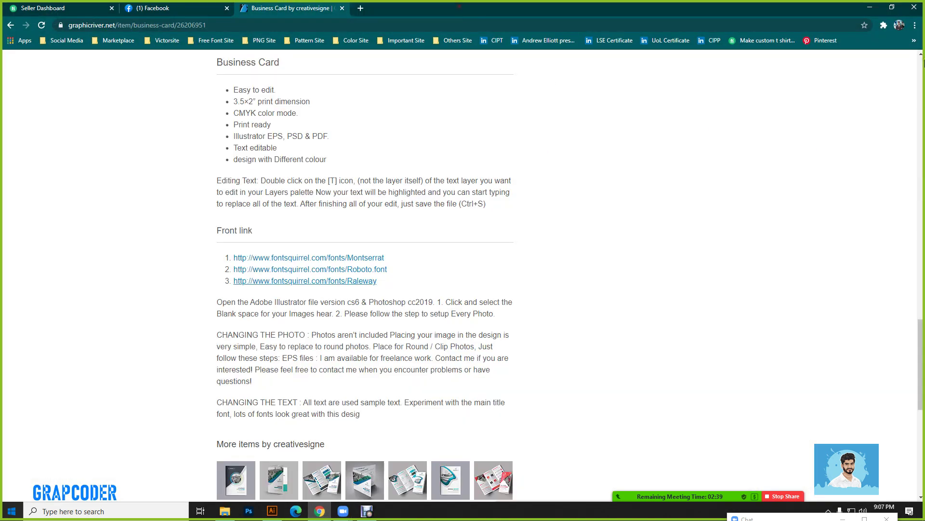
scroll(165, 109, "up", 1)
scroll(165, 110, "up", 3)
scroll(252, 165, "up", 5)
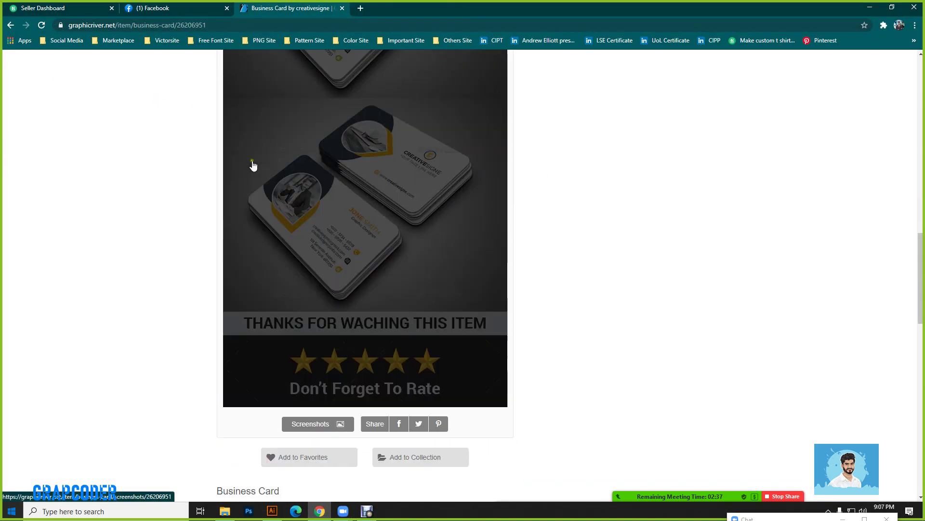
scroll(36, 70, "up", 5)
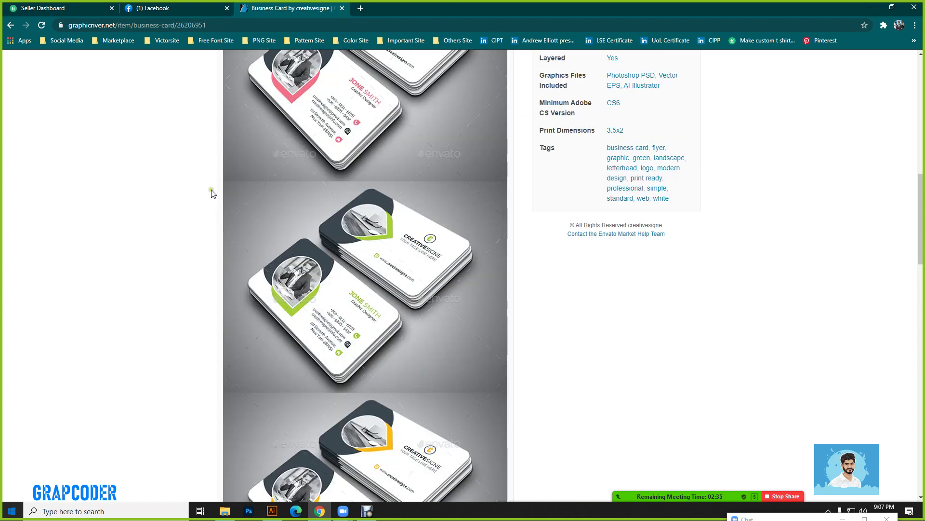
scroll(39, 69, "up", 5)
left_click(9, 25)
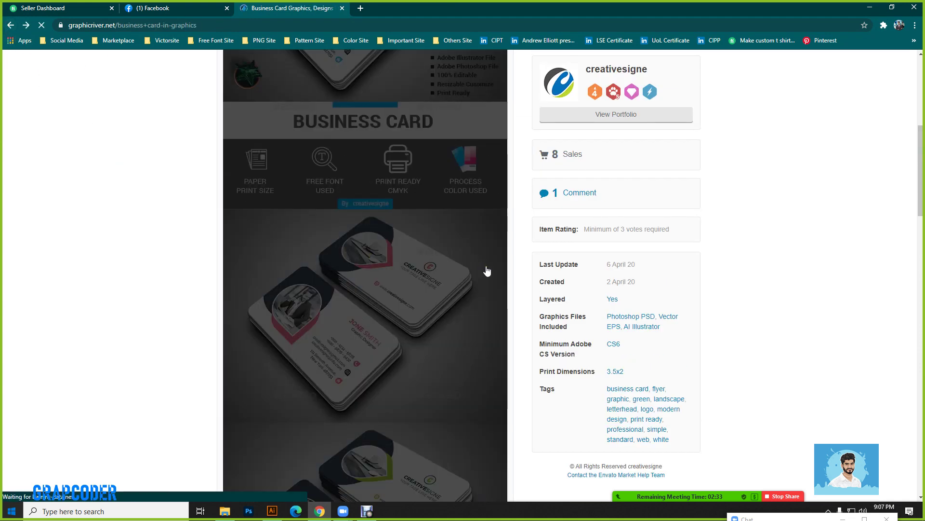
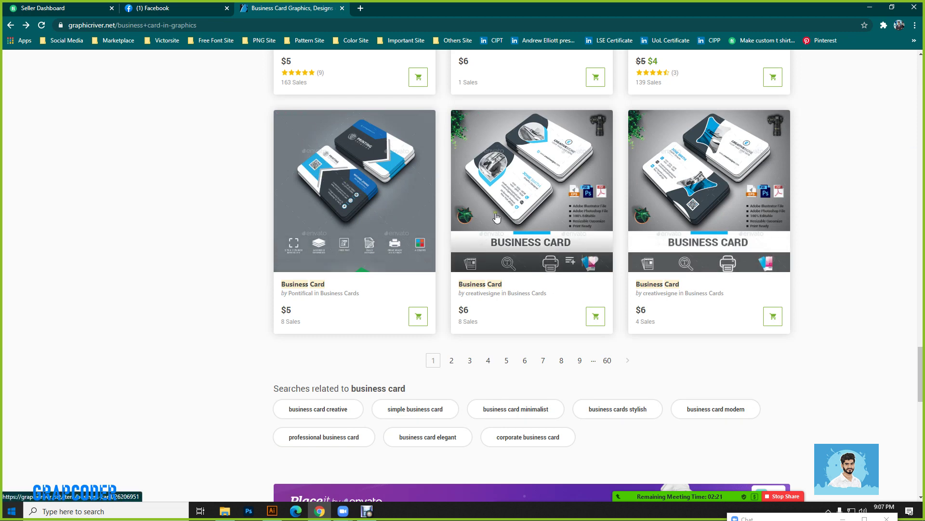
Scroll back up through the GraphicRiver business card templates, then bring up the Fiverr seller dashboard.
scroll(417, 206, "up", 3)
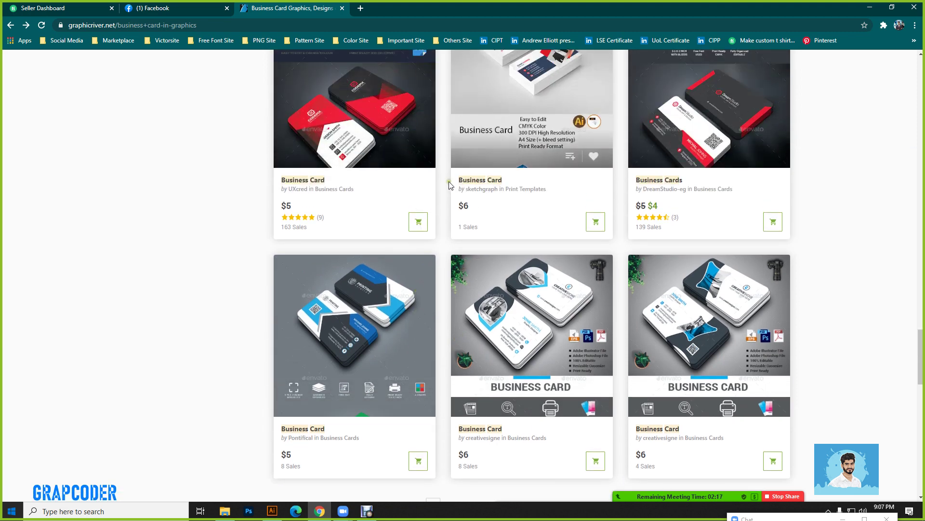
scroll(415, 179, "up", 4)
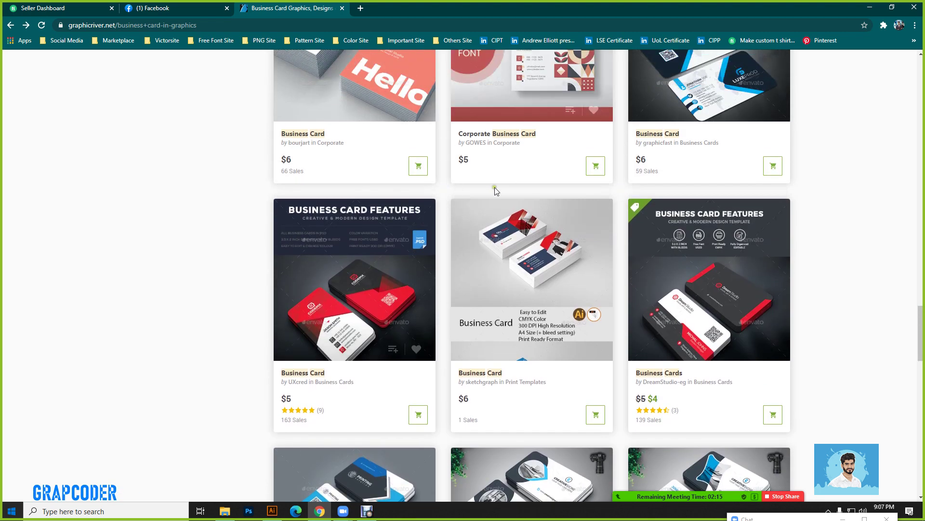
scroll(495, 190, "up", 4)
scroll(500, 190, "up", 4)
scroll(530, 193, "up", 5)
scroll(564, 194, "up", 3)
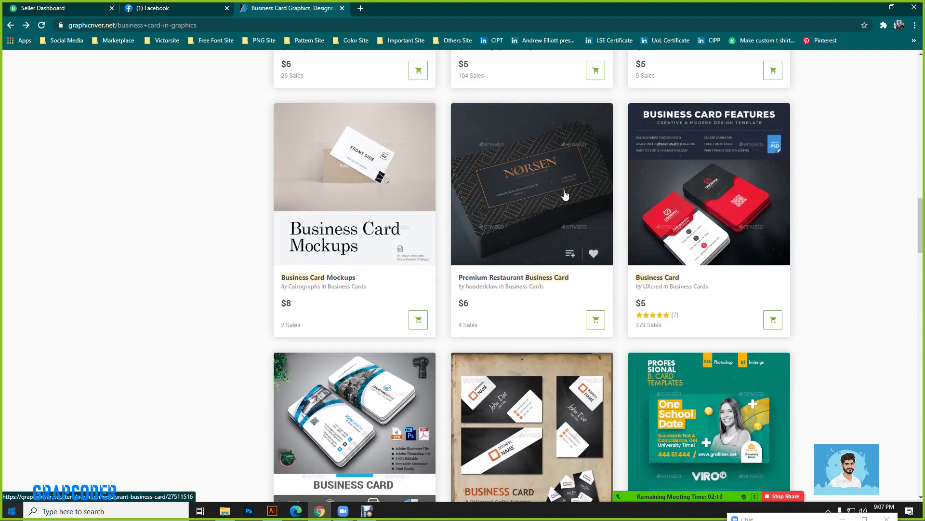
scroll(530, 190, "up", 3)
mouse_move(531, 173)
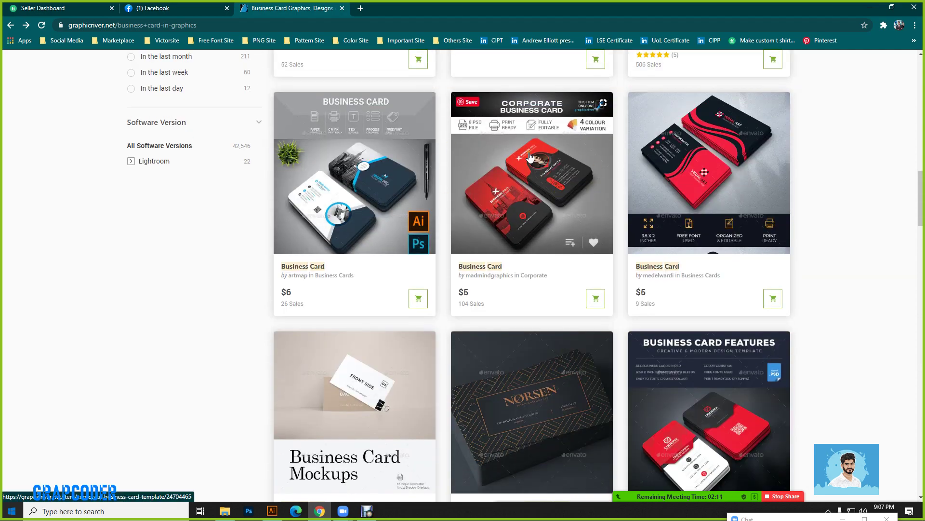
scroll(586, 164, "down", 1)
scroll(586, 164, "up", 4)
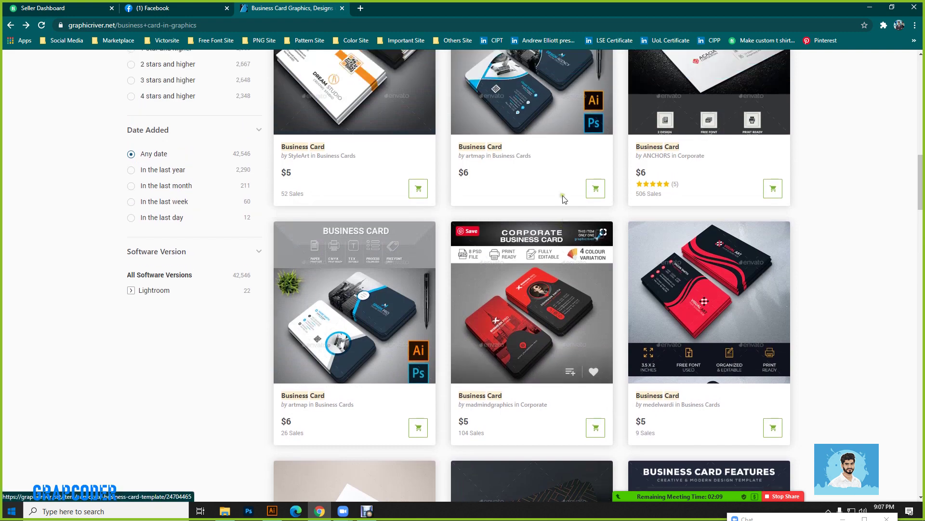
scroll(586, 163, "up", 4)
left_click(73, 9)
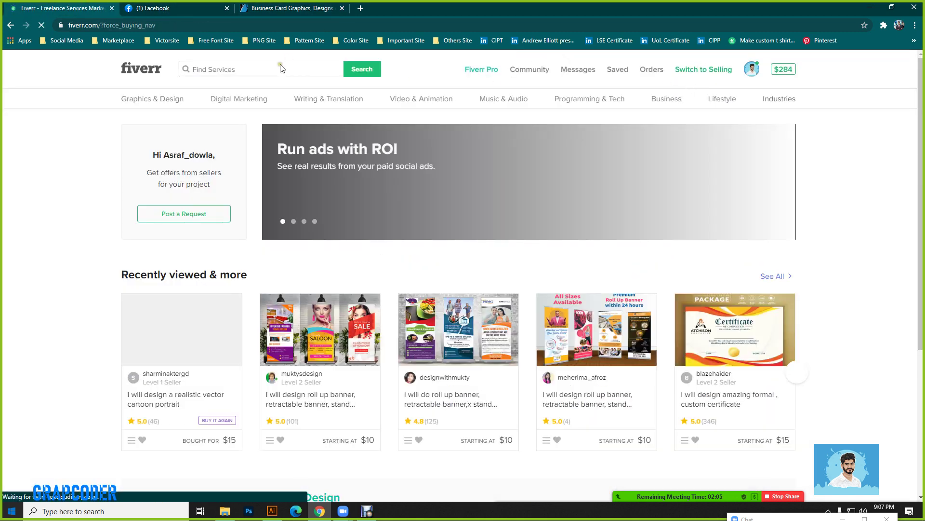
Search Fiverr for 'business card' services.
left_click(280, 69)
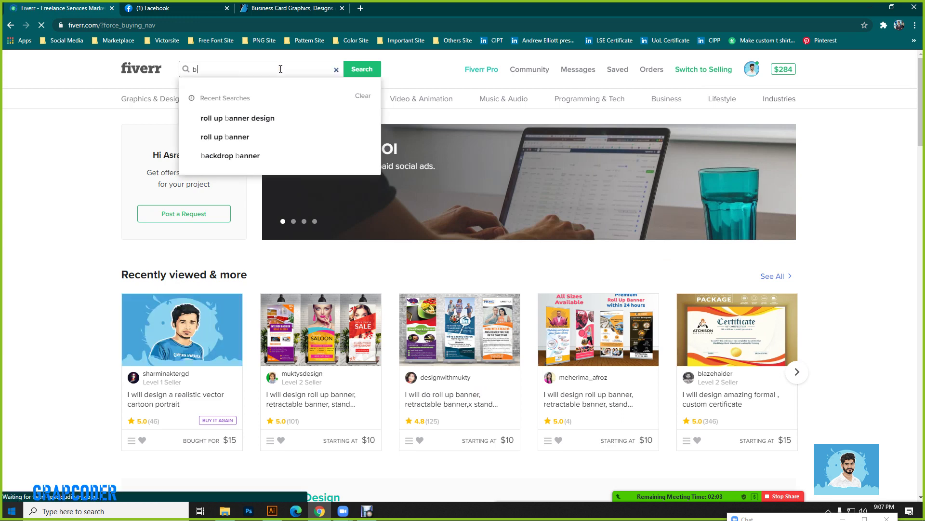
type("business card")
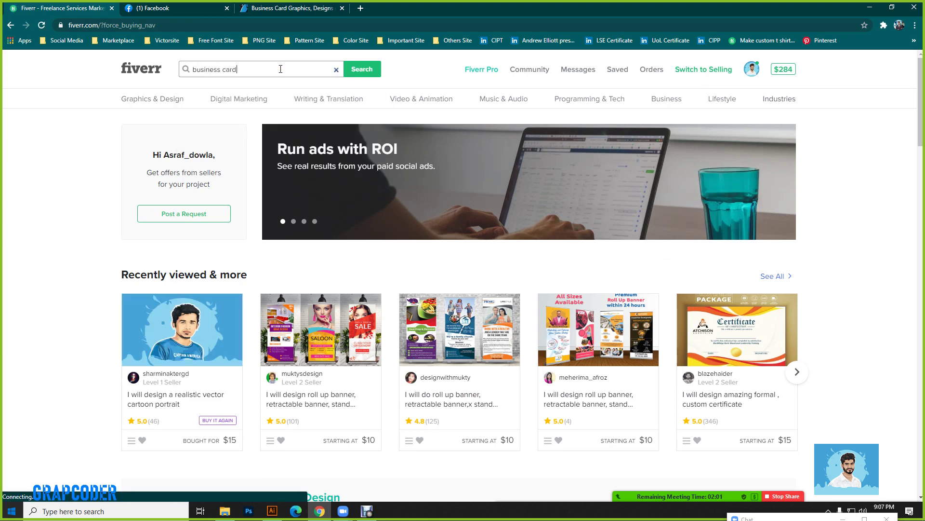
key("Return")
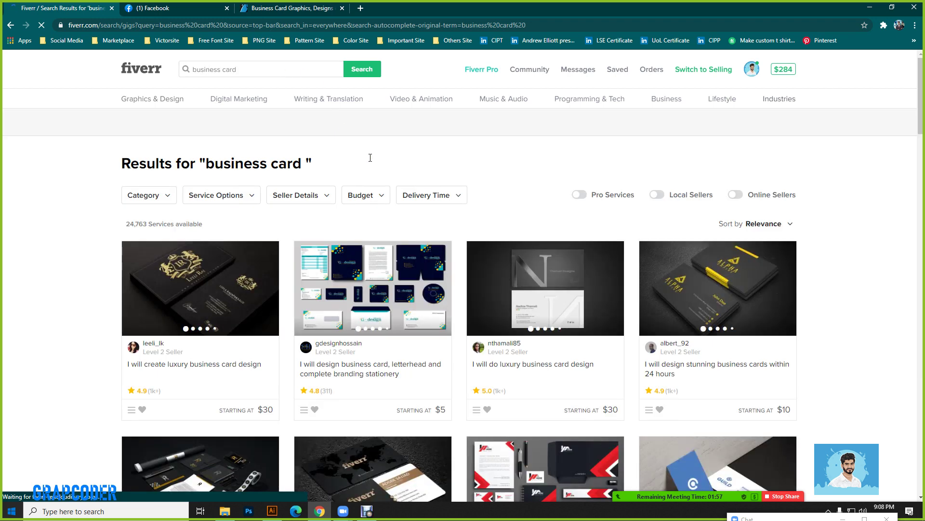
Scroll through the 24,763 business card services, then return to the GraphicRiver listings.
scroll(443, 200, "down", 2)
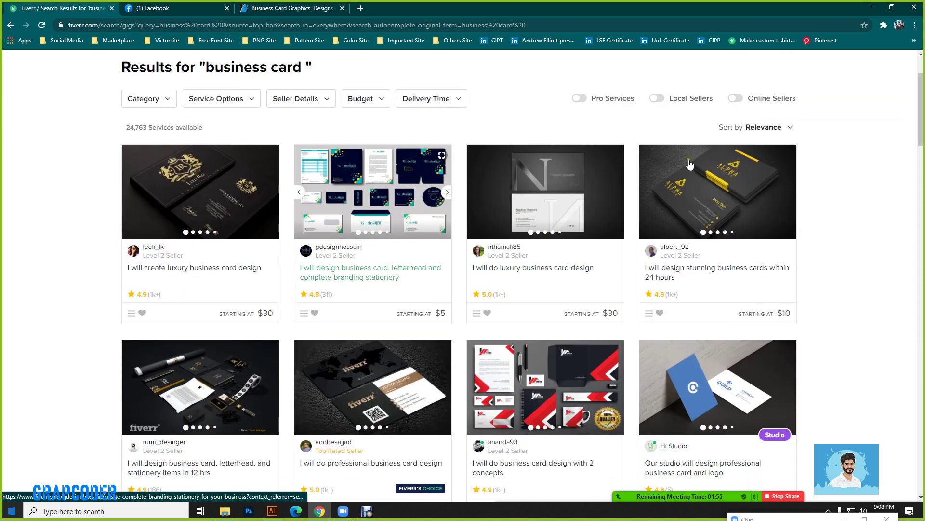
scroll(575, 378, "down", 3)
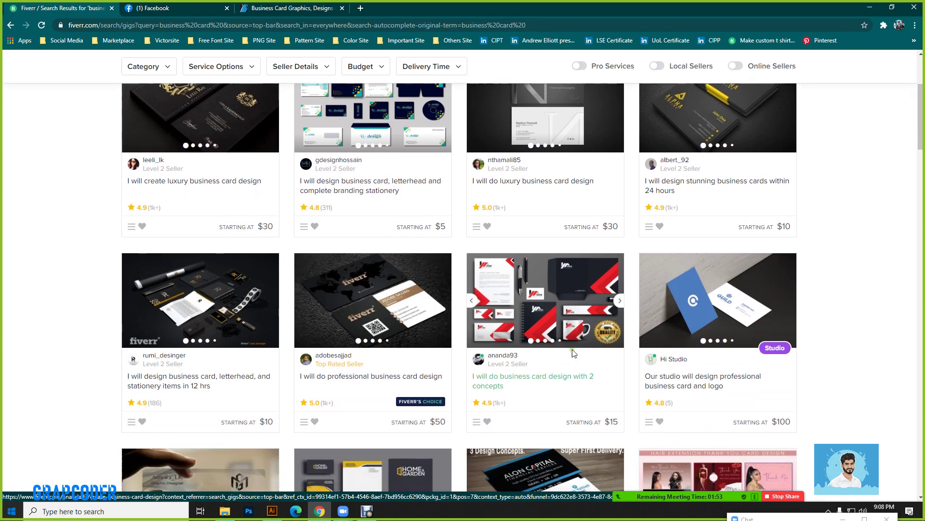
scroll(574, 357, "down", 5)
scroll(572, 338, "down", 4)
scroll(570, 317, "down", 4)
scroll(570, 316, "down", 2)
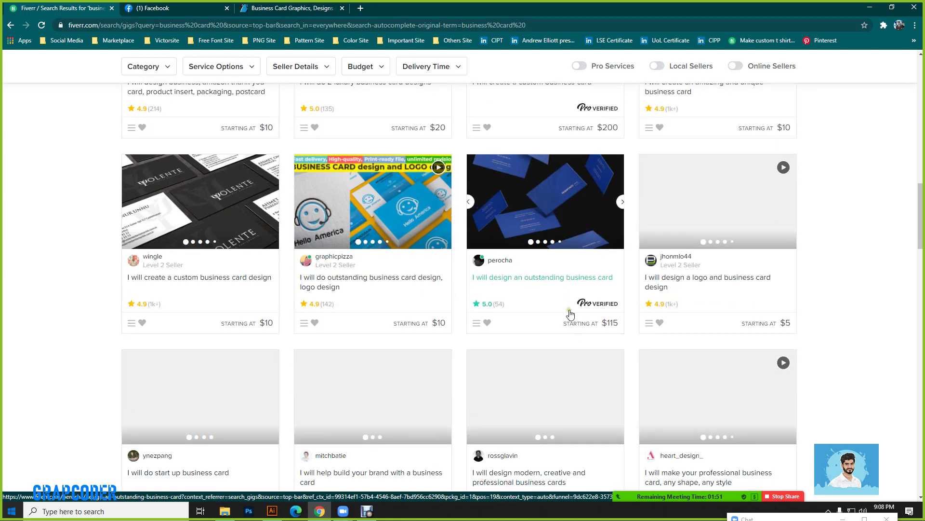
scroll(570, 313, "down", 2)
scroll(550, 287, "down", 2)
scroll(550, 285, "down", 3)
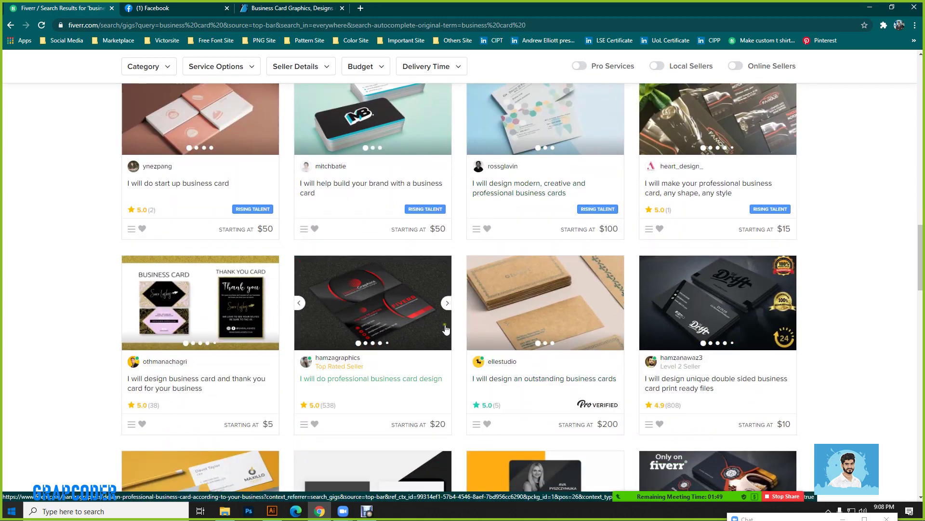
scroll(444, 323, "down", 3)
scroll(443, 306, "down", 3)
scroll(439, 299, "down", 3)
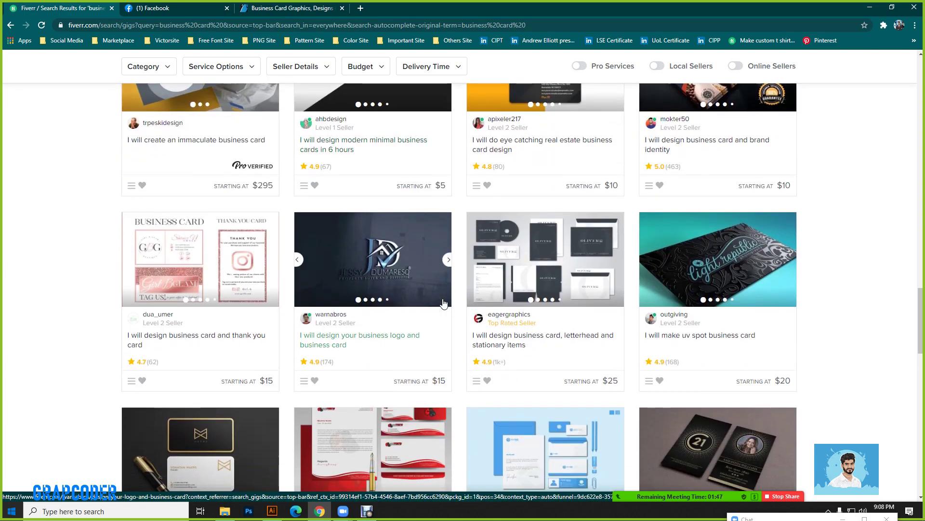
scroll(432, 292, "down", 4)
scroll(420, 280, "up", 9)
scroll(410, 269, "up", 8)
scroll(408, 264, "down", 3)
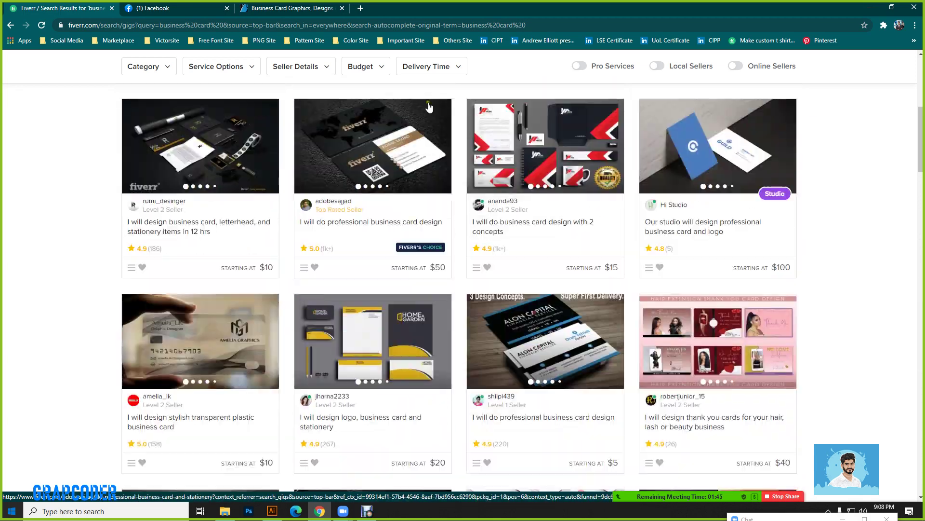
key("ctrl+3")
scroll(536, 279, "up", 2)
Open the red $5 Corporate Business Card template from the GraphicRiver results.
scroll(482, 270, "up", 6)
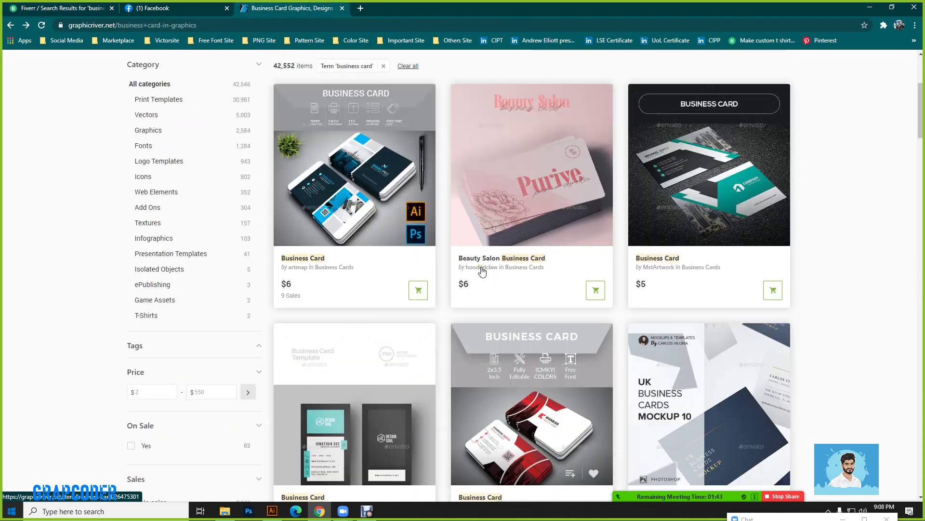
scroll(481, 269, "up", 4)
scroll(482, 270, "down", 8)
scroll(487, 276, "down", 7)
scroll(487, 276, "down", 3)
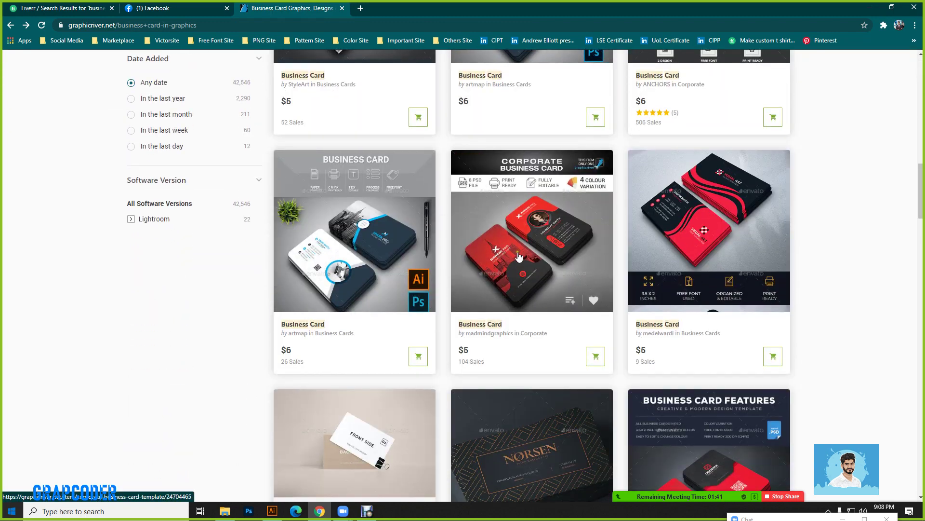
left_click(517, 218)
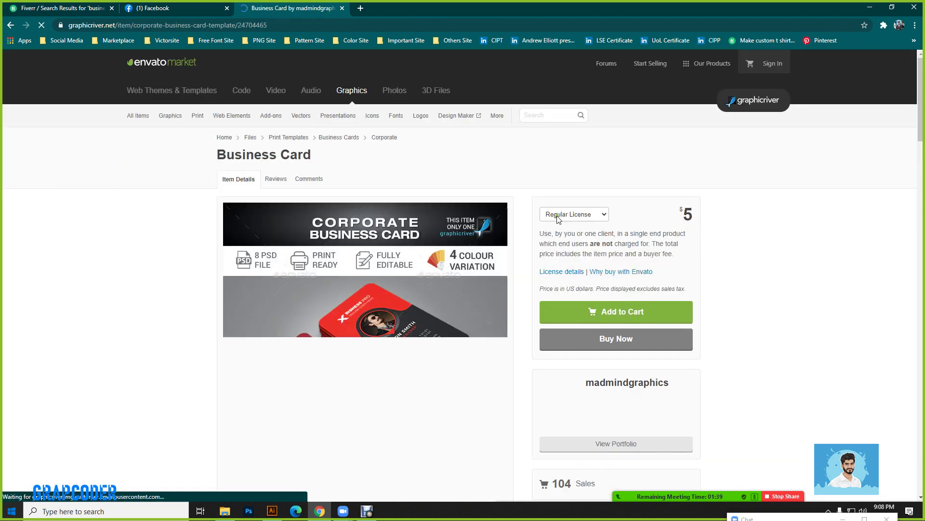
View the template preview full size, step to the red card (4 of 4), and copy the image.
scroll(520, 248, "down", 5)
left_click(399, 201)
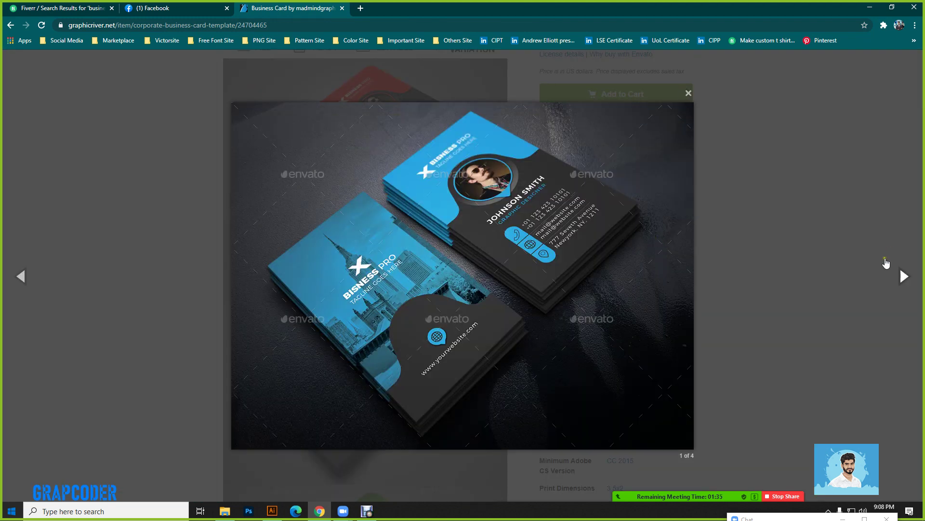
left_click(904, 275)
left_click(903, 274)
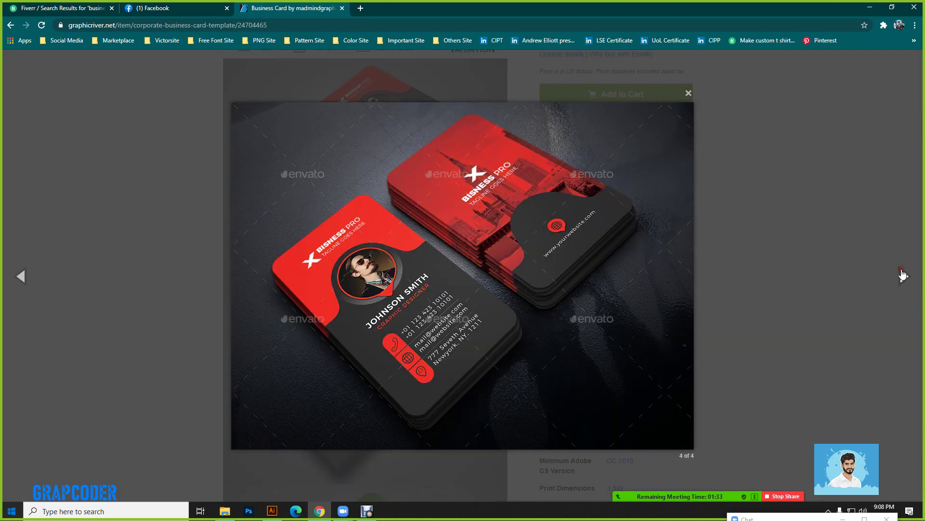
right_click(463, 177)
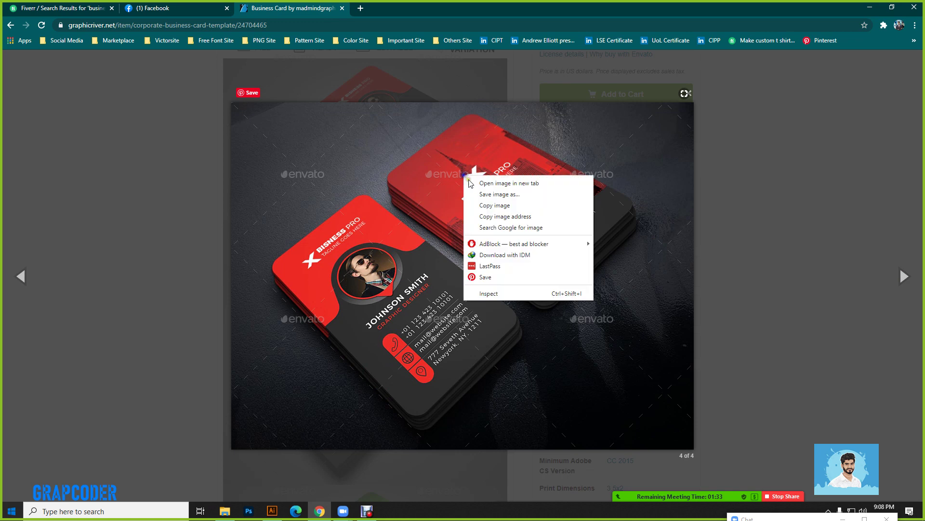
left_click(492, 206)
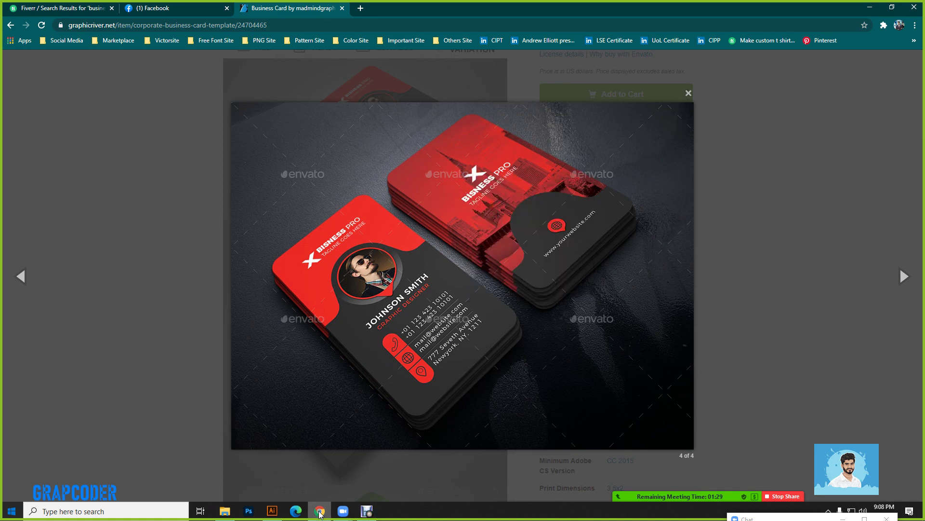
Paste the red card image into Illustrator, scaled to about 3.7 × 2.75 in, left of the artboards.
left_click(272, 511)
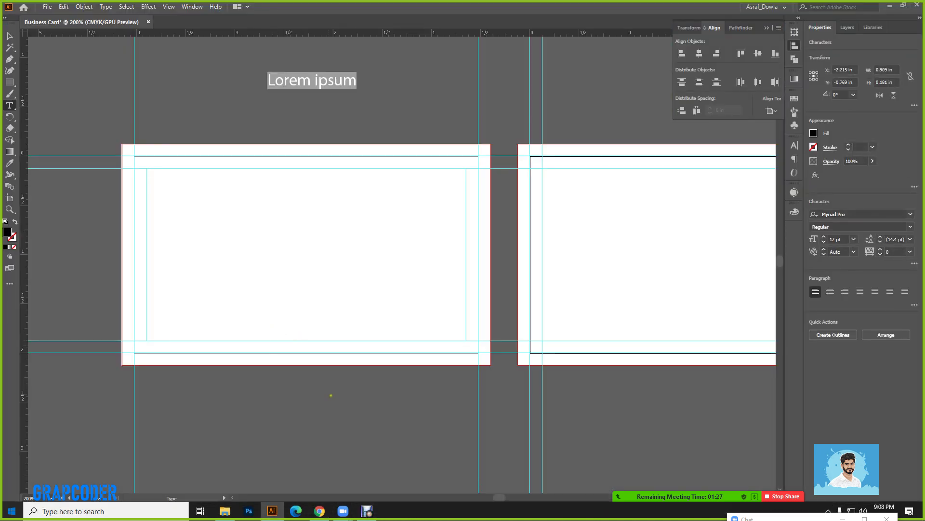
key("Escape")
left_click(364, 357)
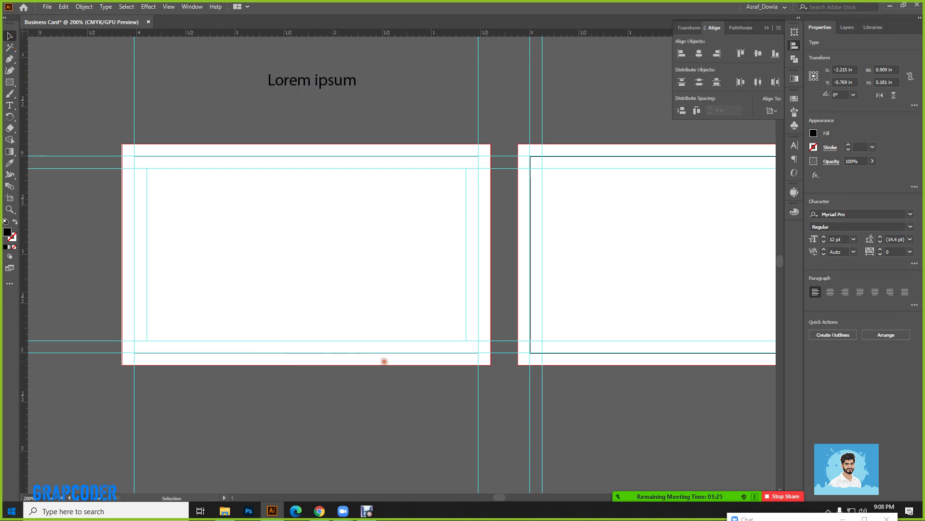
key("ctrl+v")
key("ctrl+minus")
key("ctrl+minus")
key("ctrl+minus")
key("ctrl+minus")
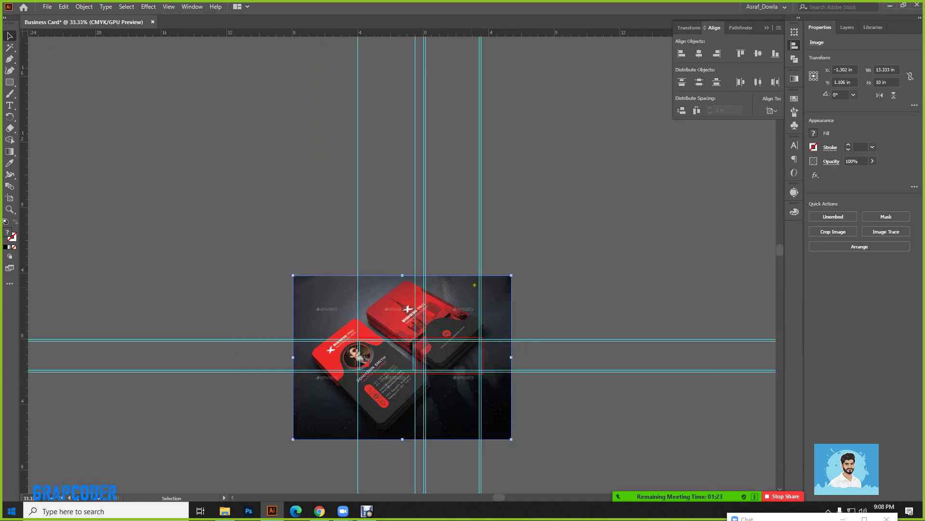
left_click_drag(511, 275, 433, 334)
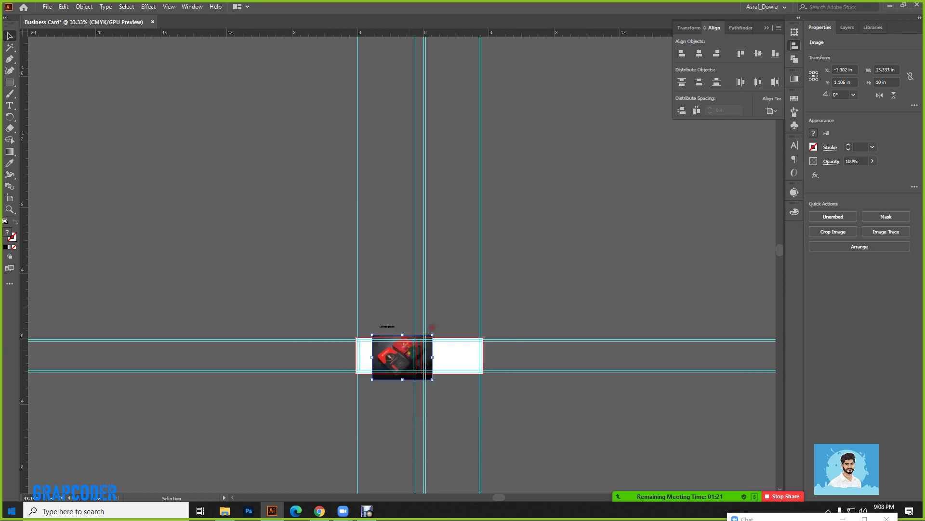
left_click_drag(388, 355, 272, 318)
key("ctrl+plus")
key("ctrl+plus")
key("ctrl+plus")
left_click_drag(273, 209, 288, 289)
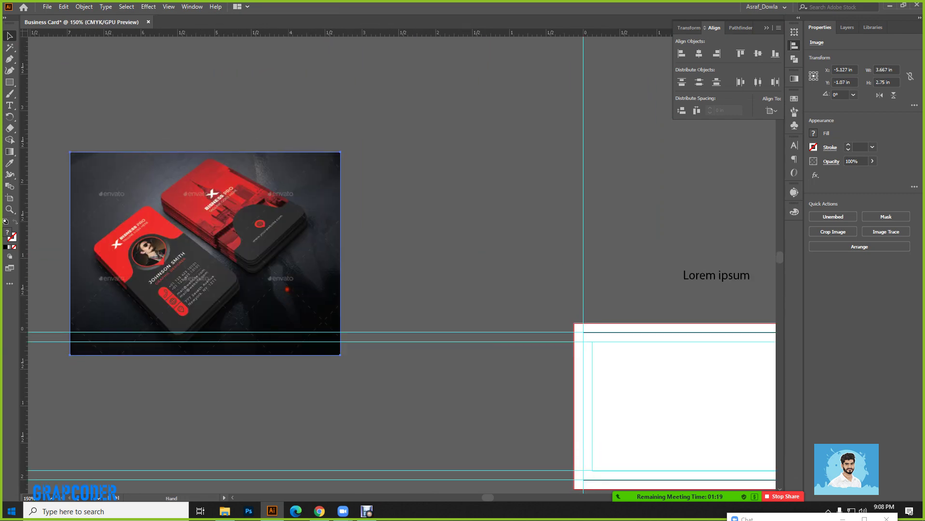
Draw two rectangles above the front card, filled with dark grey and red sampled from the photo.
left_click(10, 82)
left_click_drag(443, 247, 606, 328)
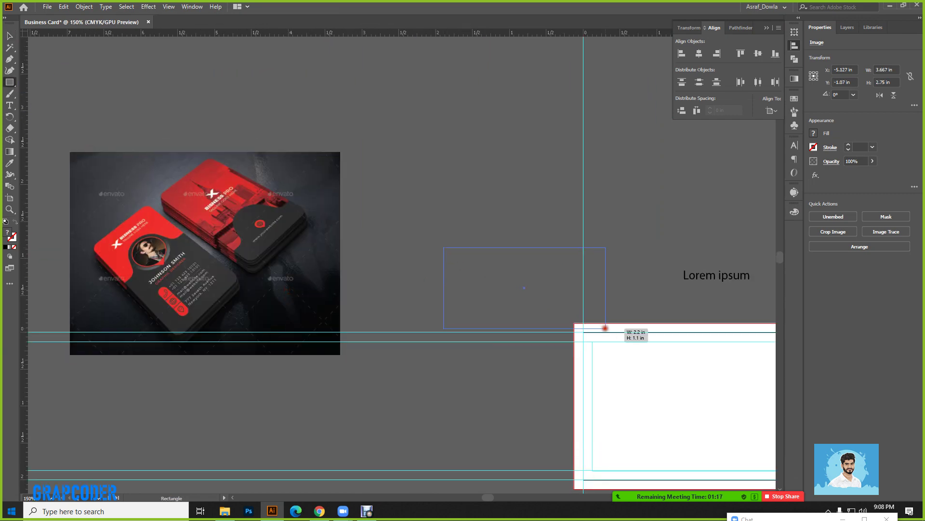
key("i")
left_click(264, 248)
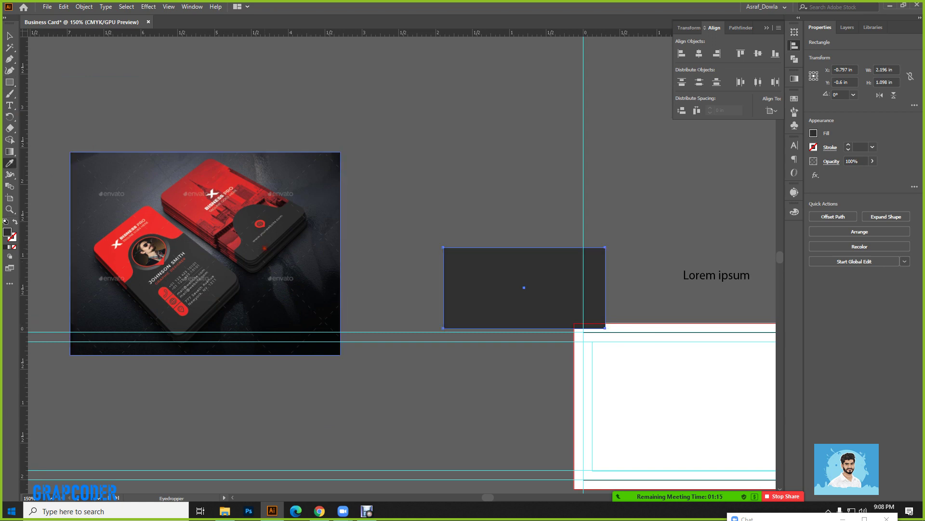
key("v")
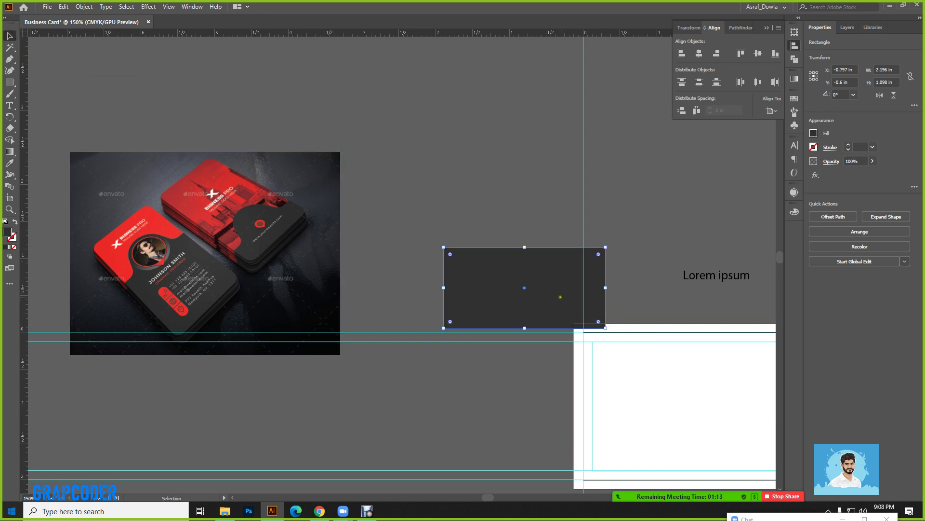
left_click_drag(561, 297, 543, 203)
key("i")
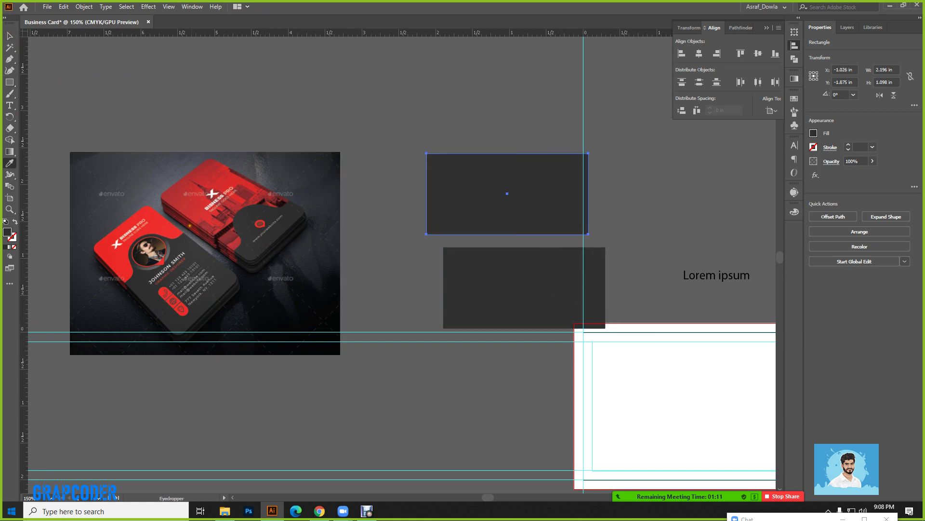
left_click(217, 178)
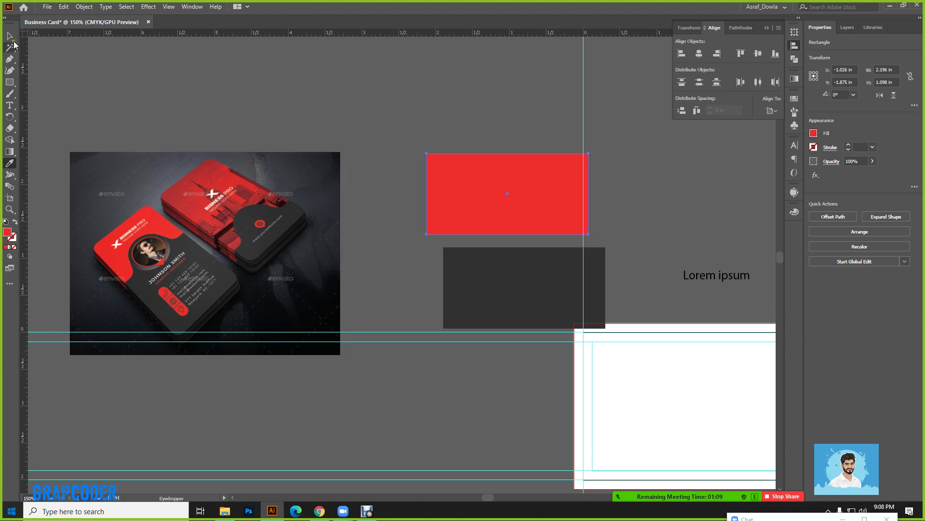
key("v")
Shrink the red and dark grey rectangles to about 0.36 in wide as swatches.
scroll(511, 256, "up", 1)
left_click_drag(511, 256, 411, 316)
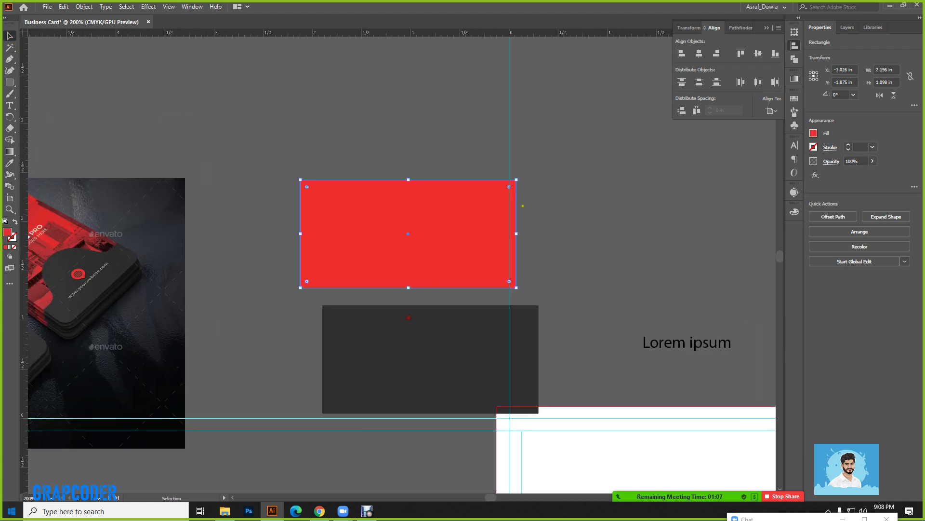
left_click(453, 409, "shift")
mouse_move(537, 180)
left_mouse_down()
mouse_move(437, 279)
mouse_move(567, 389)
mouse_move(481, 372)
mouse_move(499, 395)
left_mouse_up()
left_click(467, 351)
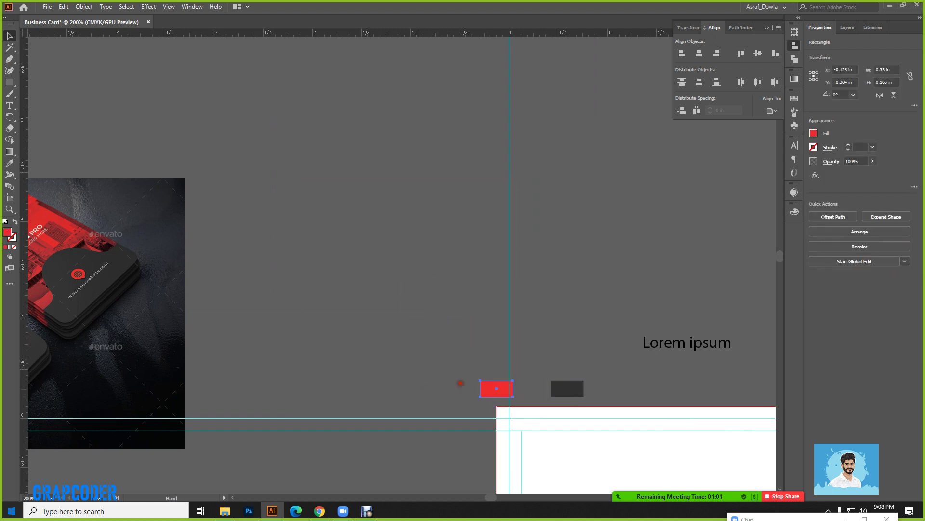
Delete the red reference photo and pan to show both artboards.
scroll(433, 281, "left", 3)
scroll(434, 281, "down", 1)
left_click(131, 403)
key("Delete")
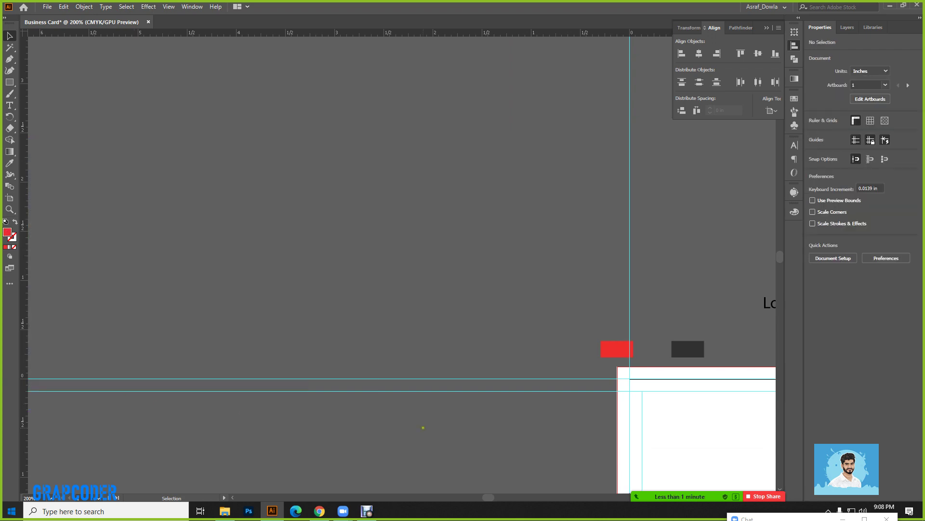
scroll(433, 420, "down", 2)
left_click_drag(539, 445, 318, 226)
scroll(347, 188, "up", 2)
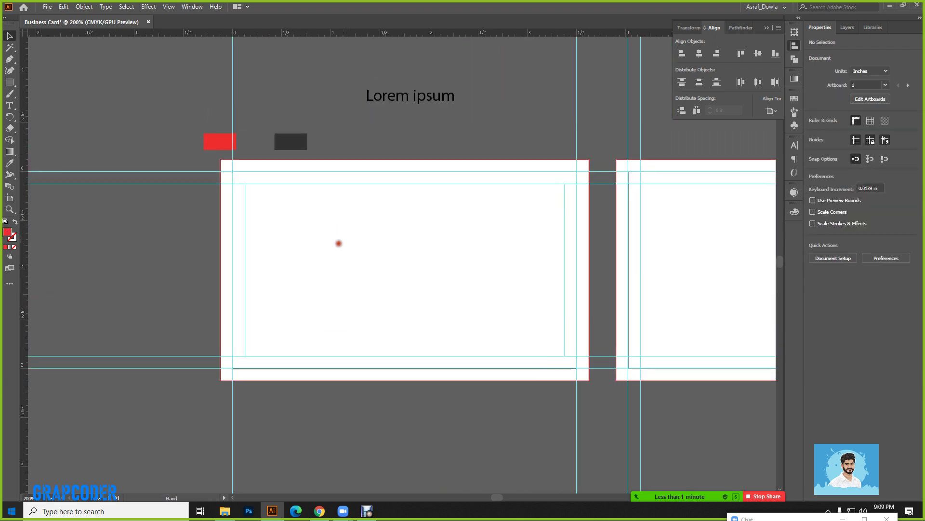
left_click(326, 516)
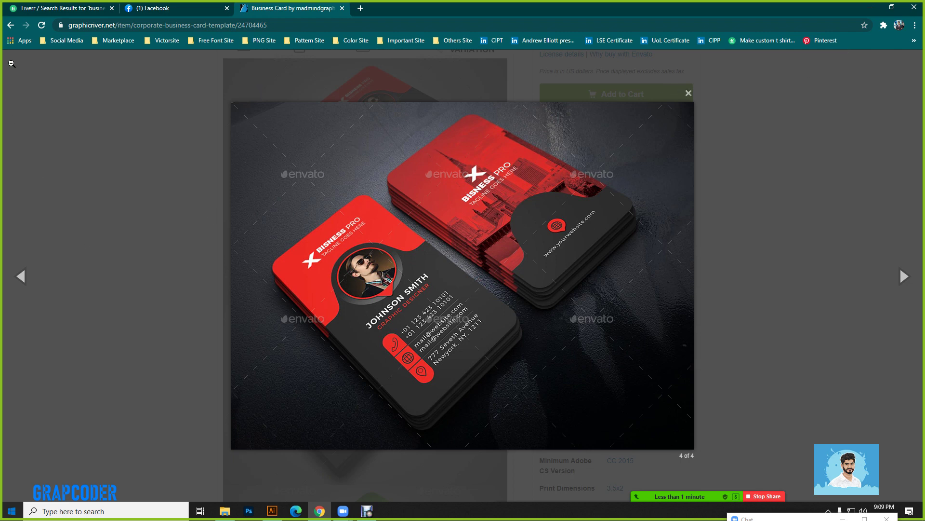
Close the enlarged red preview, copy the blue card image (1 of 4), and return to Illustrator.
left_click(691, 94)
mouse_move(367, 511)
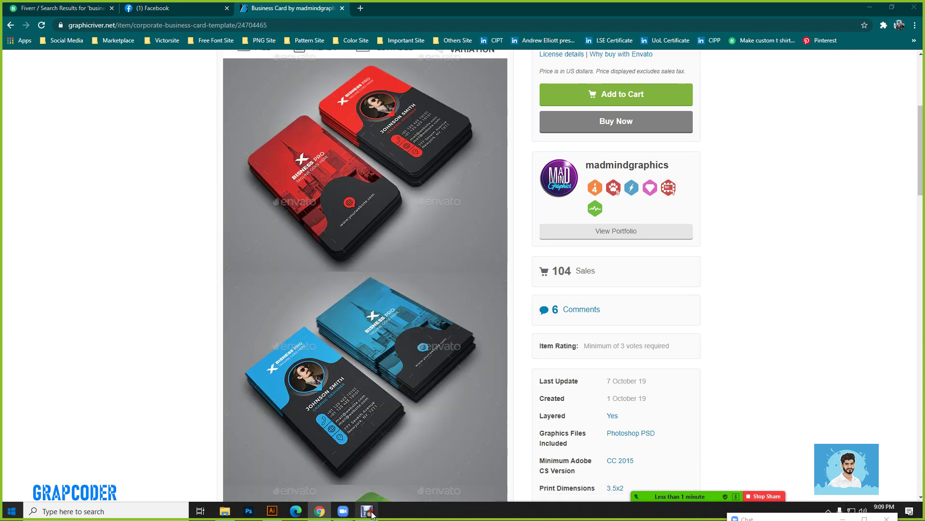
left_click(366, 510)
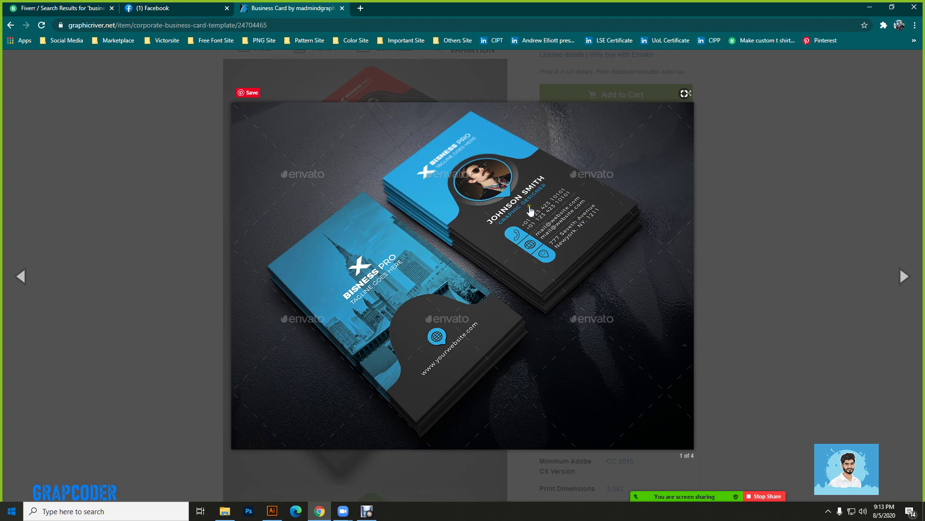
right_click(415, 196)
left_click(424, 232)
left_click(273, 511)
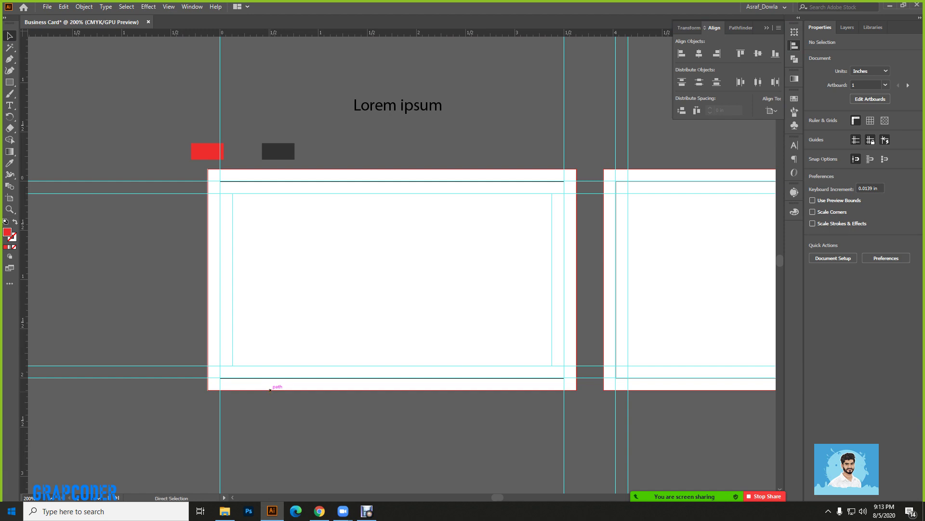
Paste the blue card image and scale it down to about half size beside the front card.
key("ctrl+v")
key("ctrl+minus")
key("ctrl+minus")
key("ctrl+minus")
key("ctrl+minus")
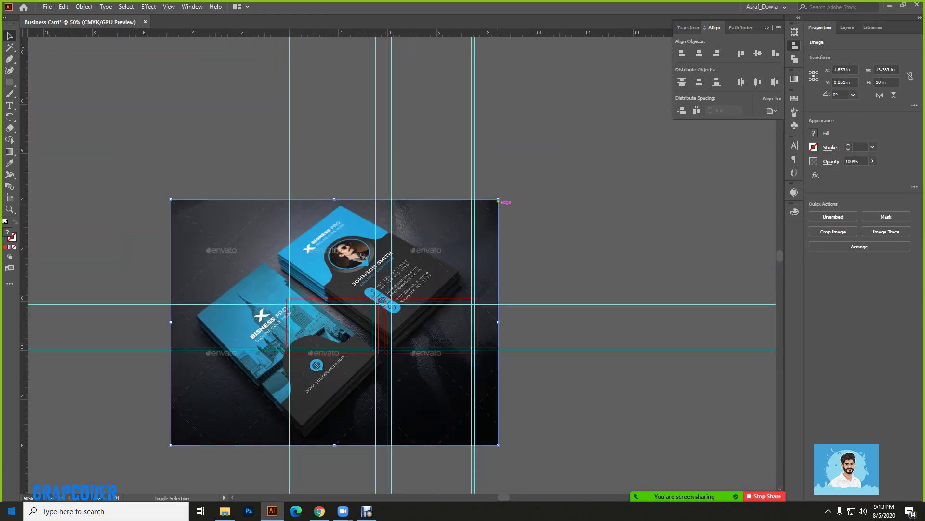
mouse_move(499, 199)
left_mouse_down()
mouse_move(376, 292)
mouse_move(258, 313)
left_mouse_up()
key("ctrl+plus")
key("ctrl+plus")
key("ctrl+plus")
key("ctrl+plus")
key("ctrl+plus")
key("ctrl+plus")
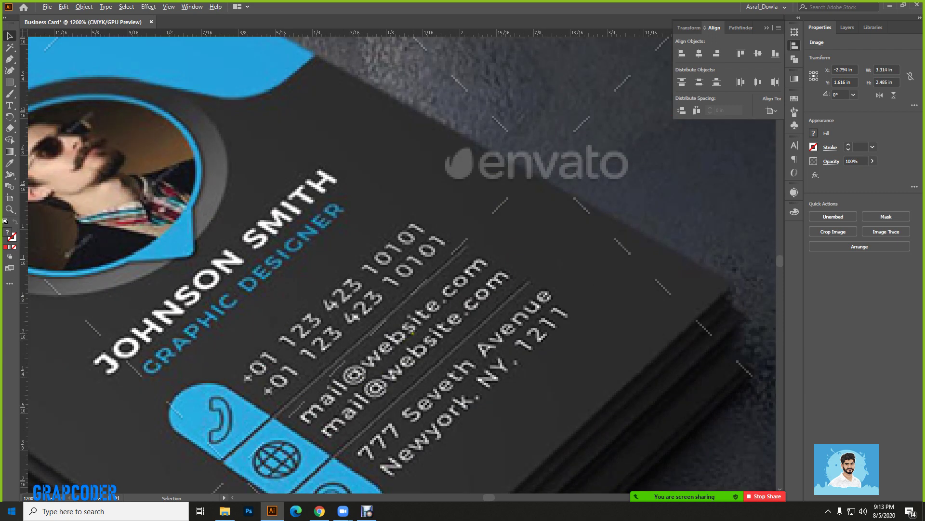
key("ctrl+minus")
key("ctrl+minus")
key("ctrl+minus")
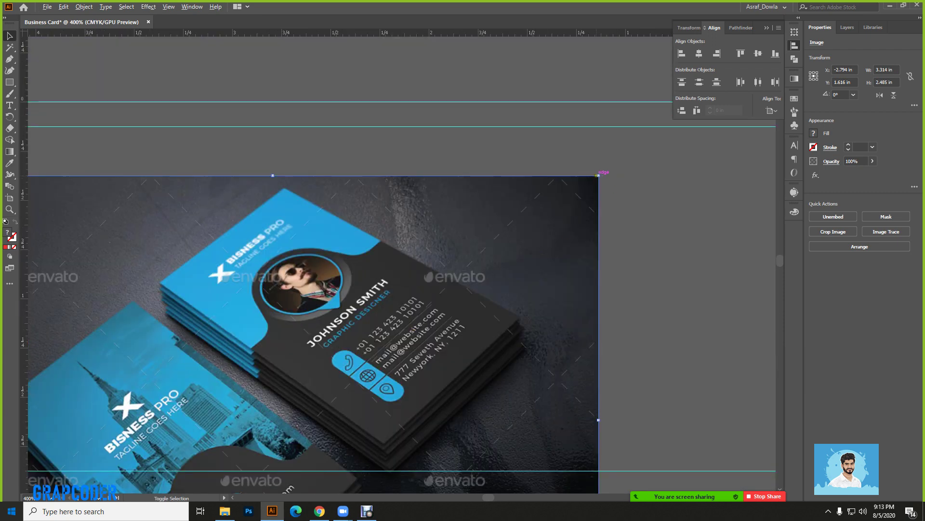
left_click_drag(598, 175, 435, 295)
key("ctrl+minus")
left_click_drag(406, 349, 661, 202)
scroll(661, 202, "right", 5)
left_click_drag(482, 429, 399, 249)
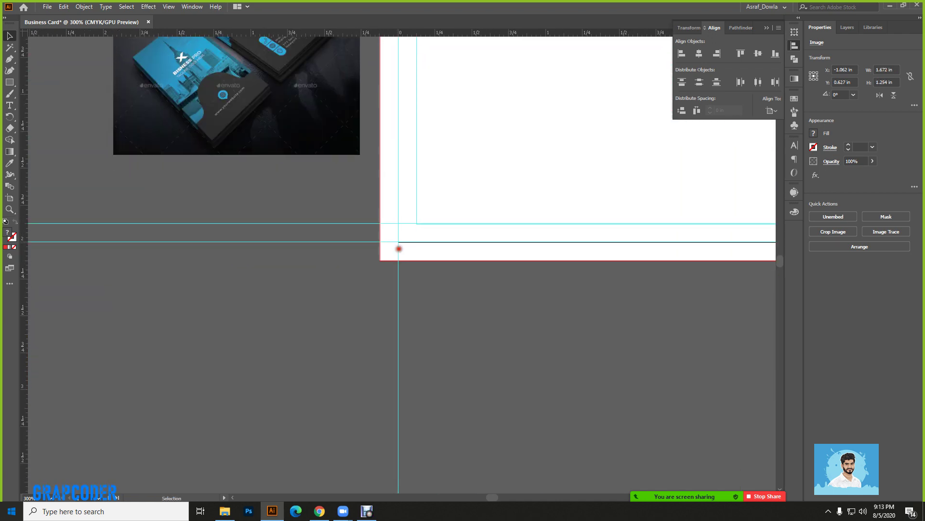
left_click(399, 249)
mouse_move(712, 493)
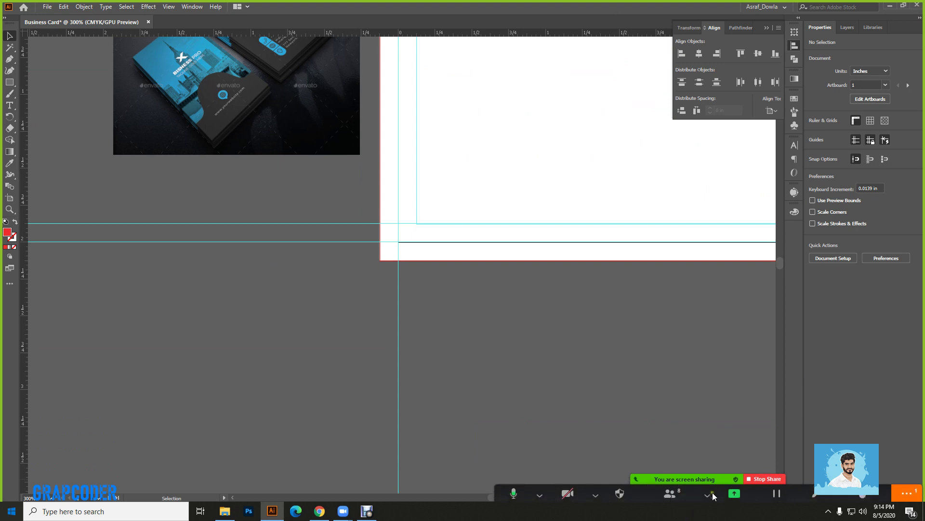
Mute a participant from the meeting's participants list, then hide that window.
left_click(909, 487)
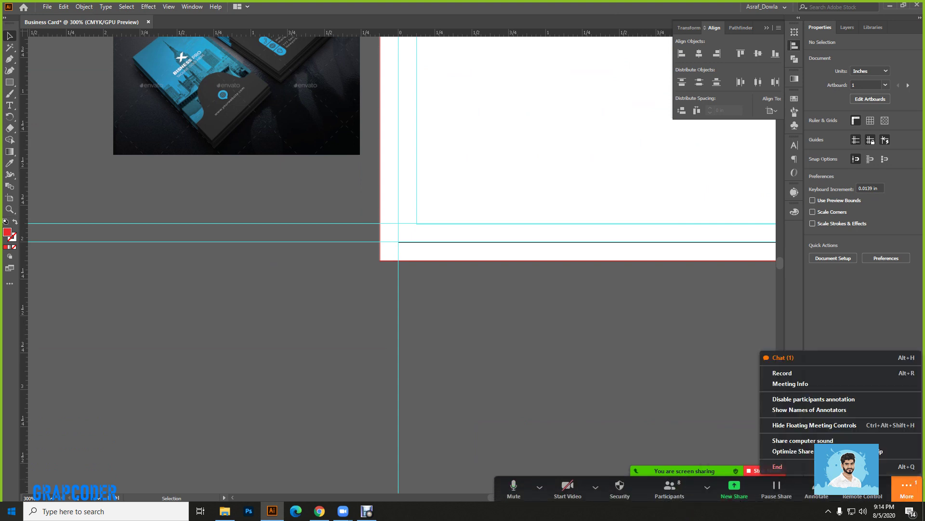
left_click(670, 488)
left_click(579, 228)
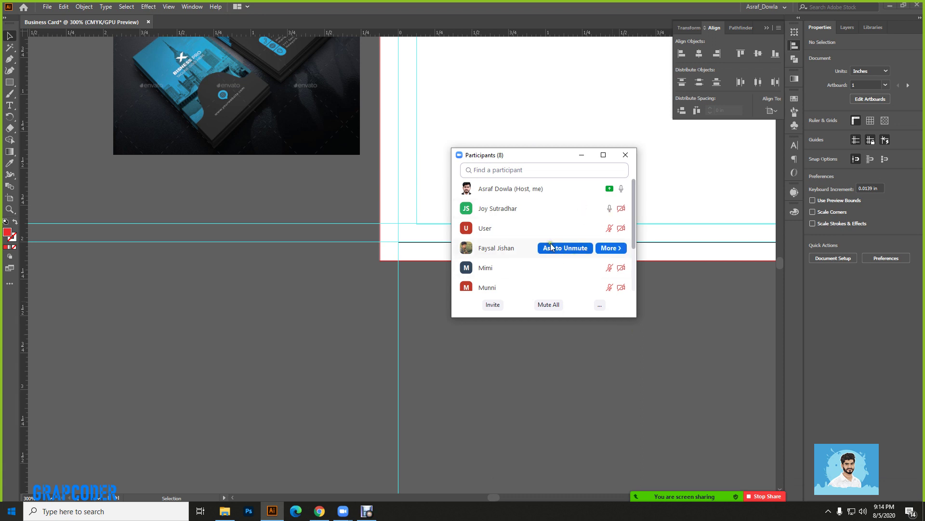
scroll(602, 274, "down", 2)
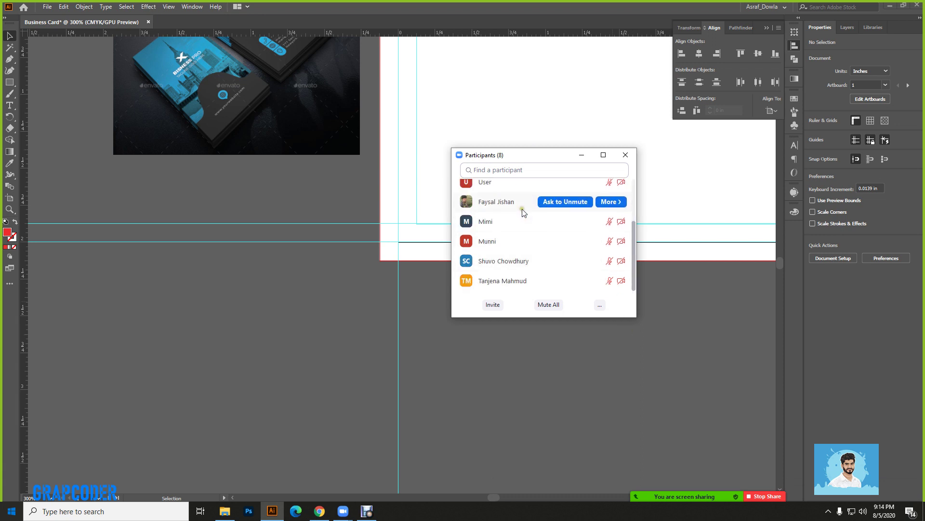
left_click(582, 155)
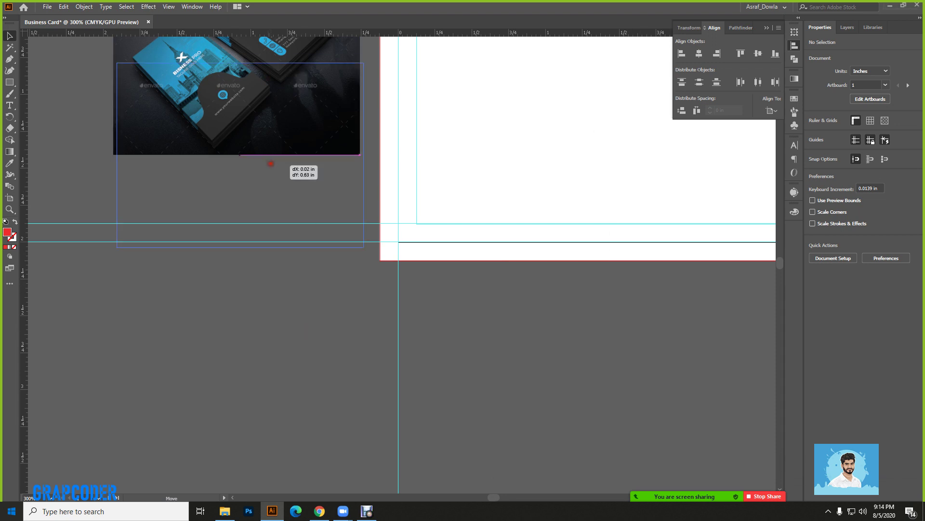
Move the blue card image further down and pan to show both artboards.
left_click_drag(264, 145, 267, 238)
left_click(436, 261)
left_click_drag(480, 231, 299, 305)
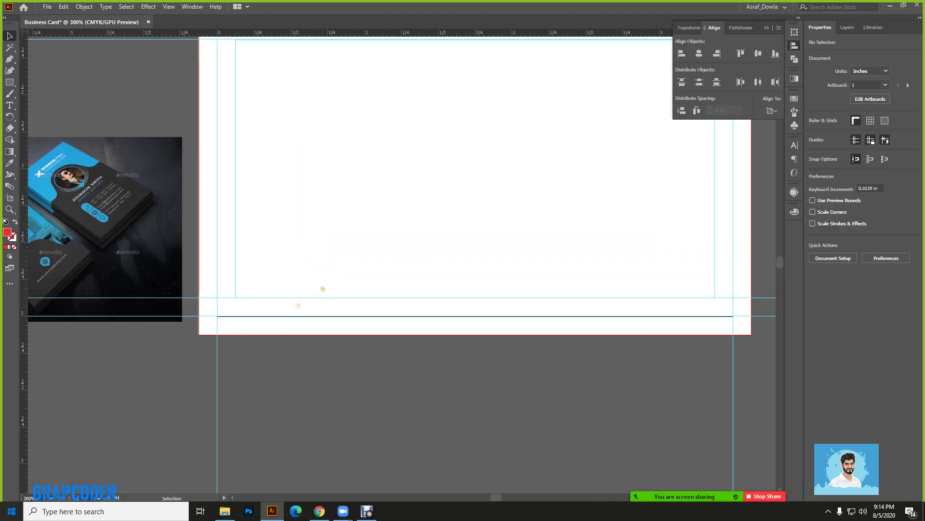
scroll(320, 289, "down", 2)
left_click_drag(354, 246, 324, 258)
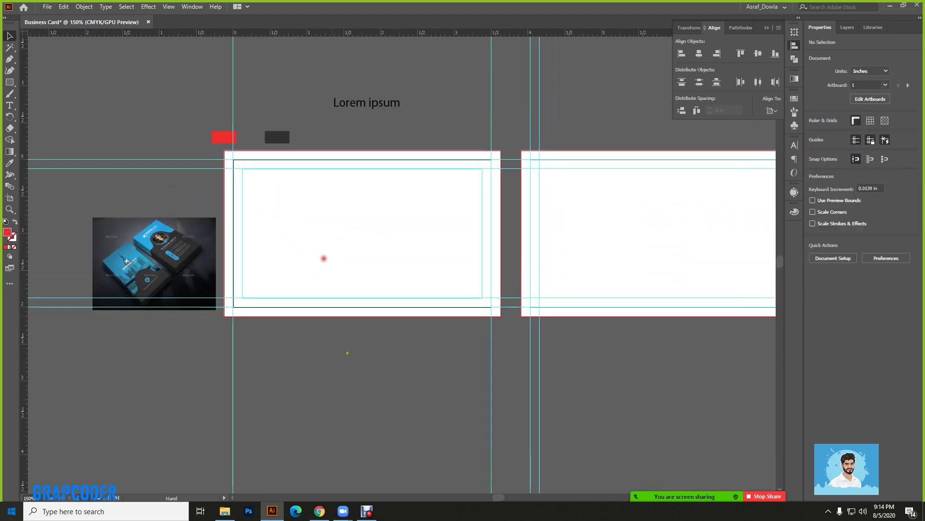
Close the blue card preview and return to GraphicRiver's business card search results.
left_click(320, 511)
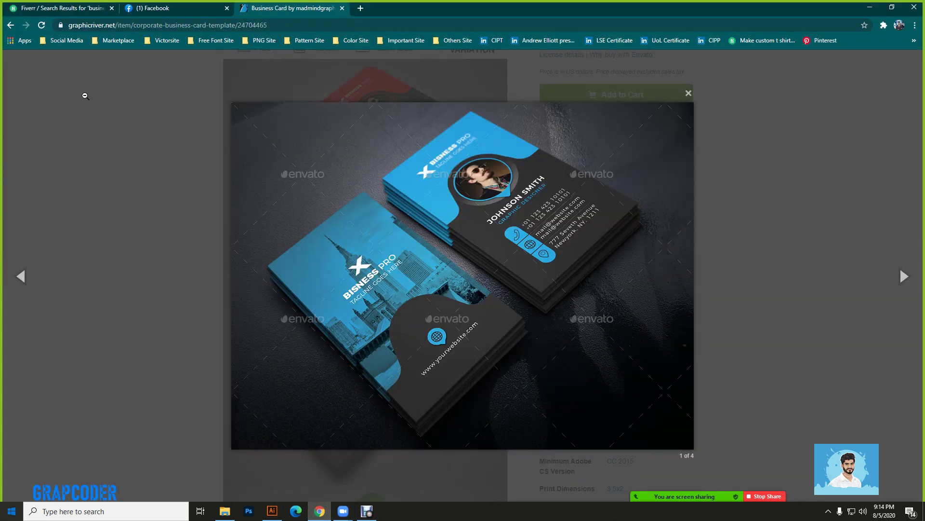
left_click(690, 92)
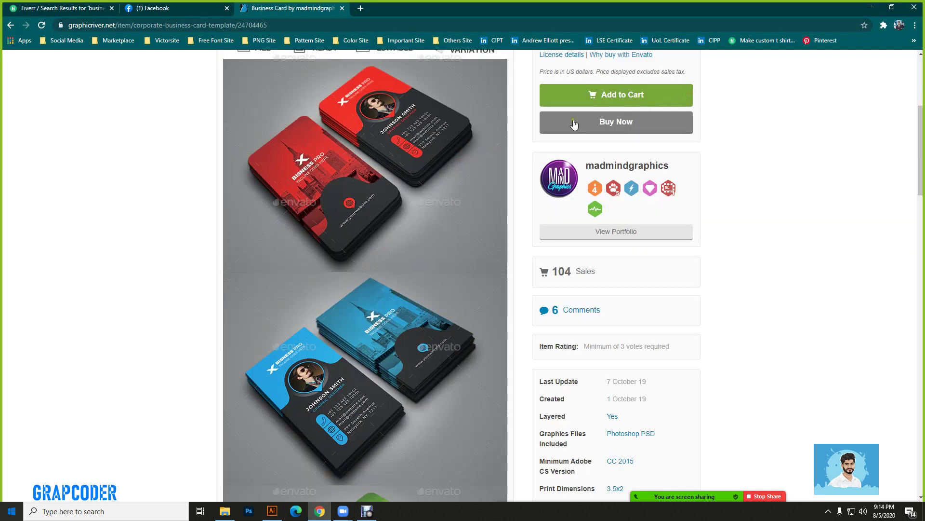
scroll(58, 86, "up", 4)
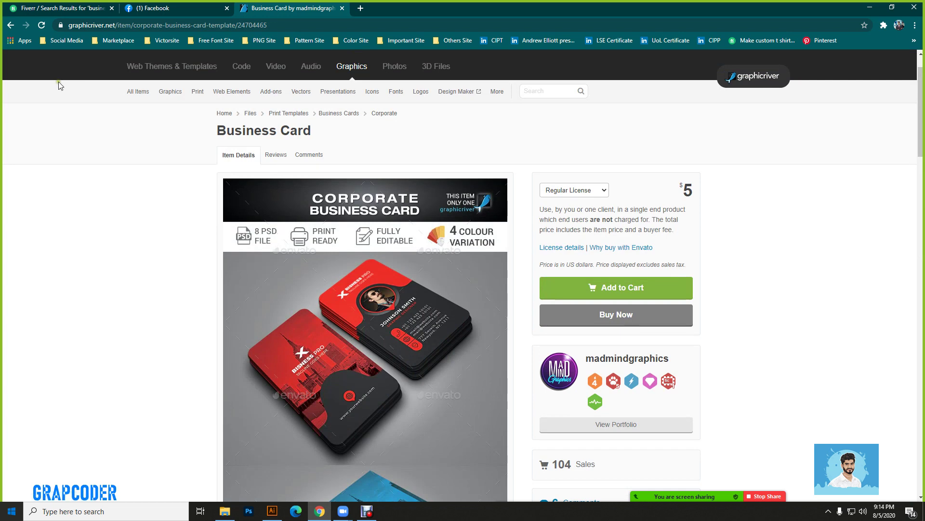
left_click(10, 25)
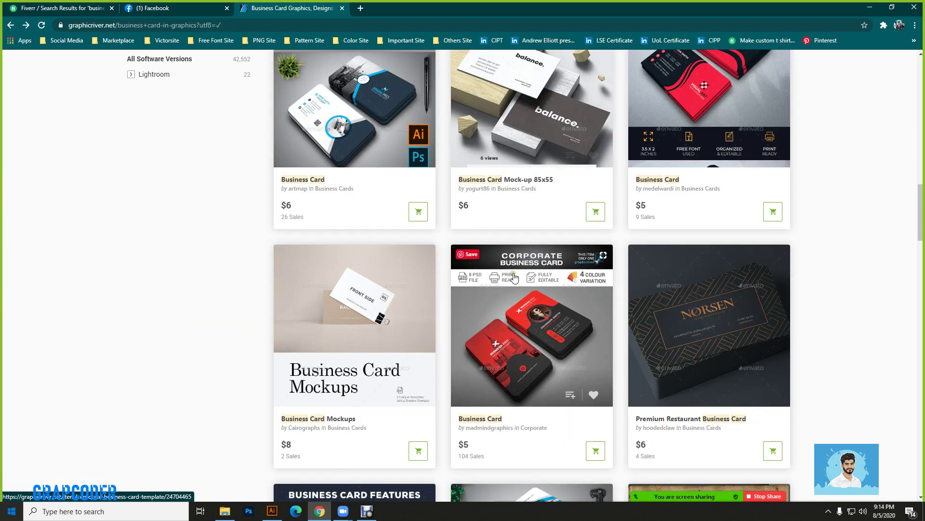
scroll(511, 246, "up", 4)
scroll(440, 244, "up", 4)
scroll(437, 242, "down", 3)
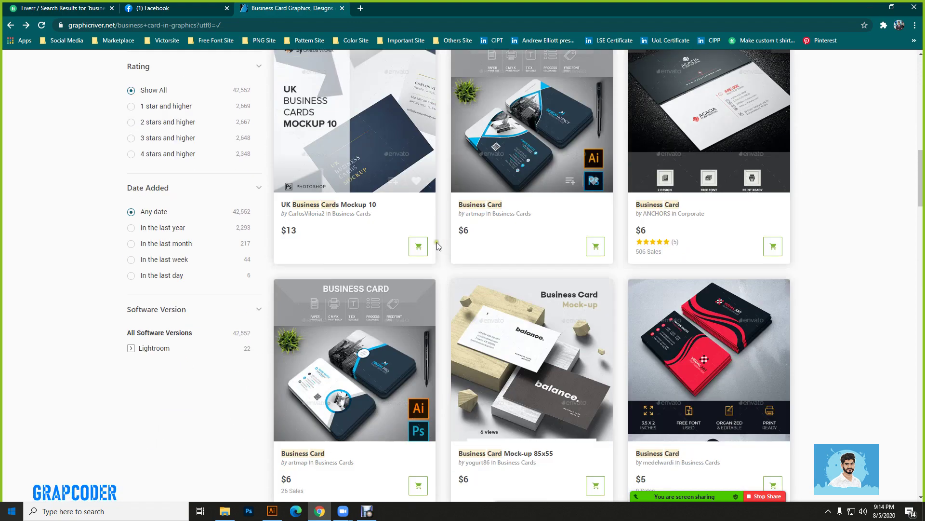
scroll(405, 232, "down", 2)
scroll(376, 218, "up", 3)
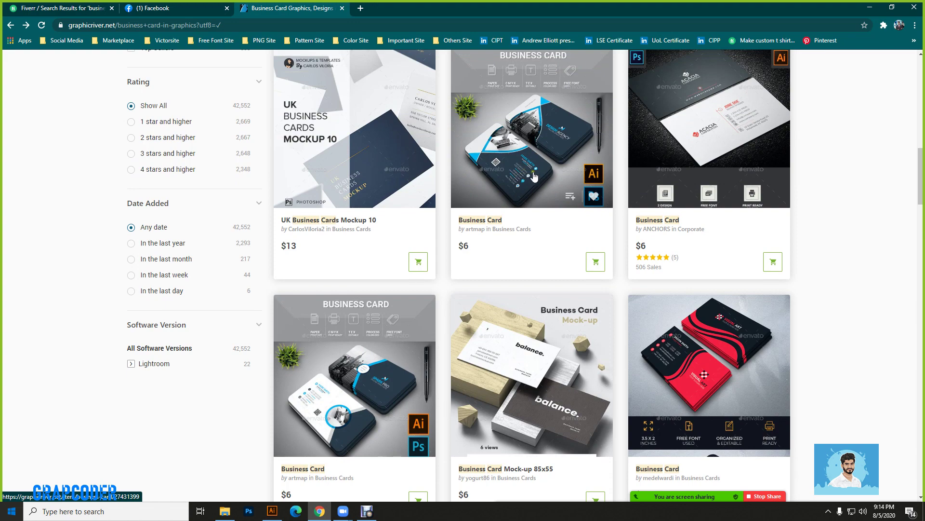
Browse the artmap business card template's previews, then go back to the 42,561 results.
left_click(527, 182)
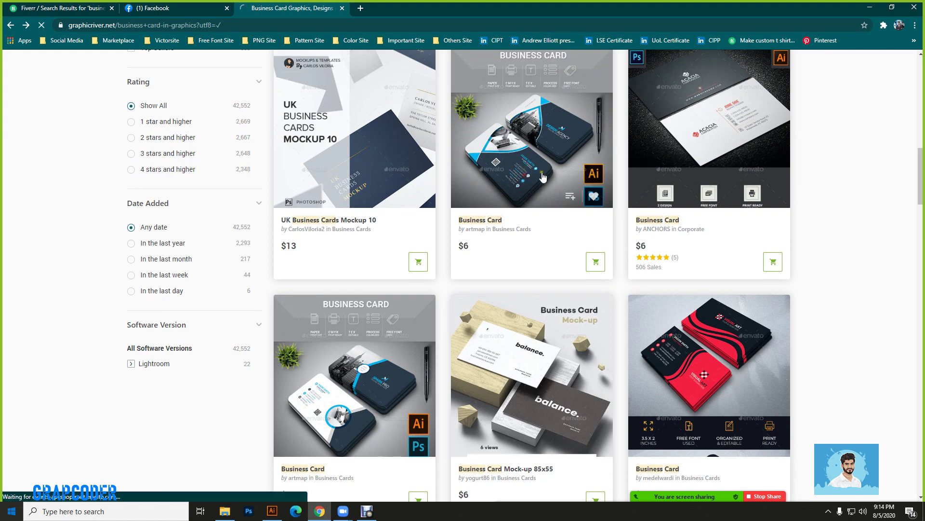
scroll(379, 348, "down", 2)
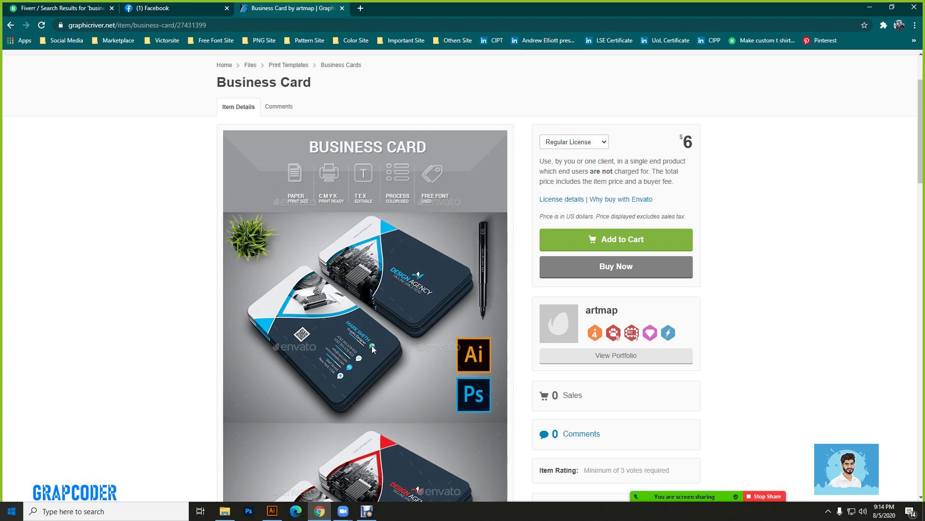
scroll(371, 347, "down", 3)
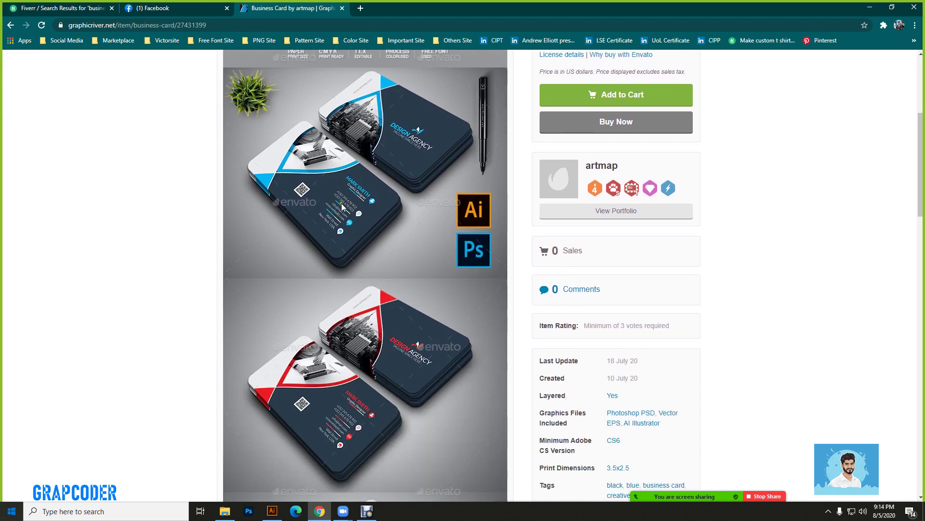
scroll(383, 295, "down", 2)
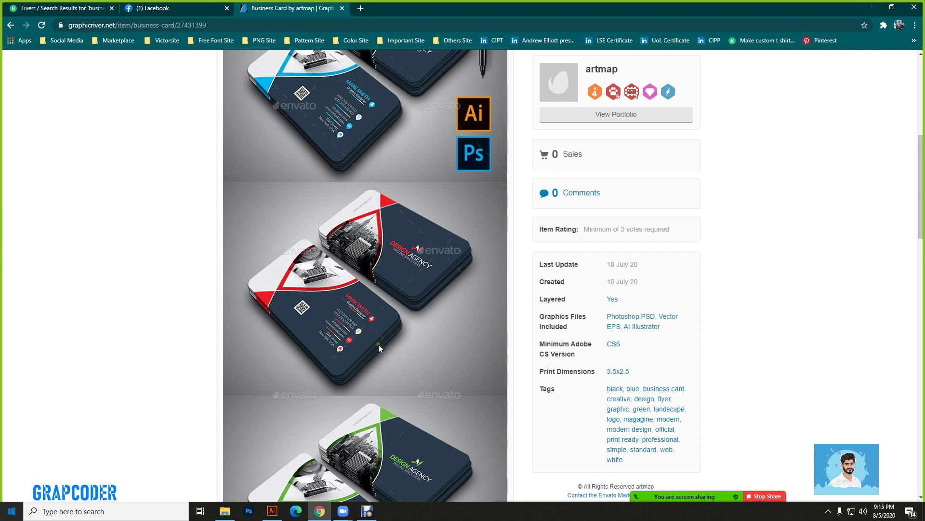
scroll(379, 345, "down", 5)
scroll(379, 339, "up", 6)
left_click(11, 25)
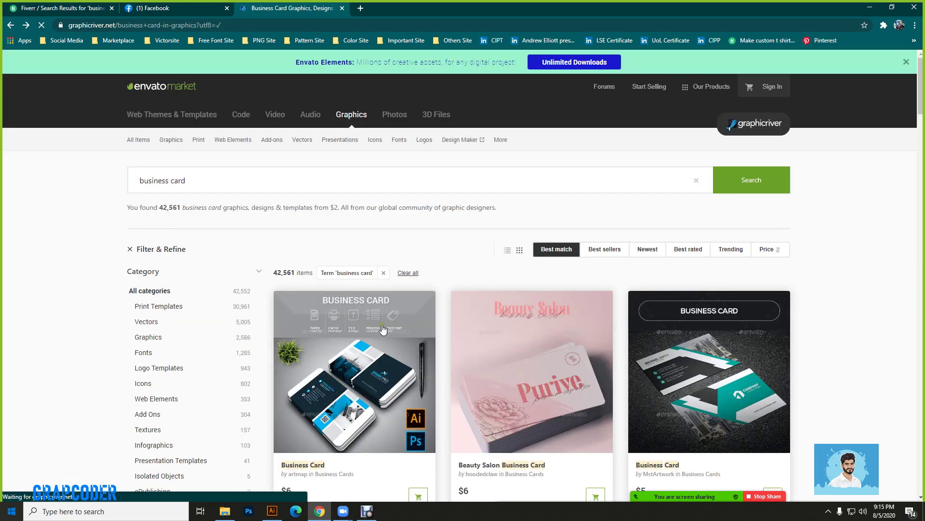
scroll(387, 321, "down", 5)
scroll(387, 321, "down", 2)
scroll(387, 321, "down", 2)
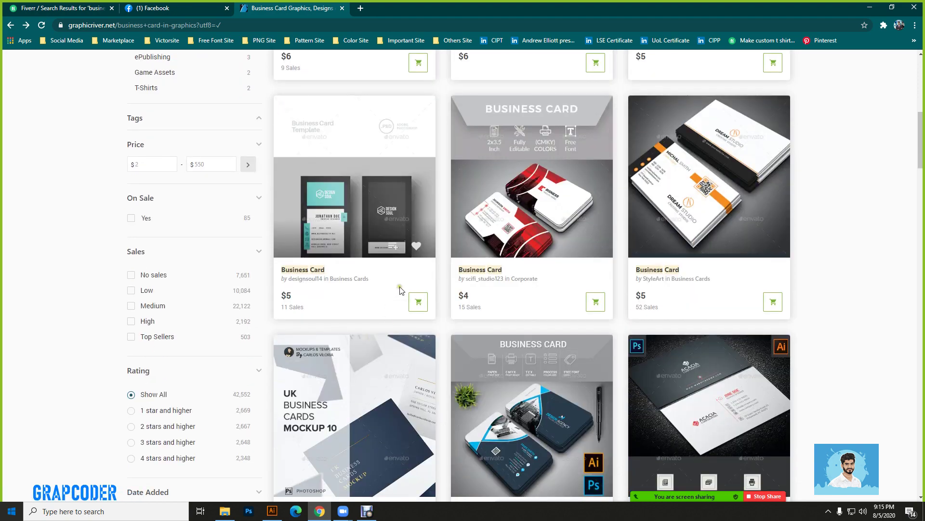
left_click(475, 211)
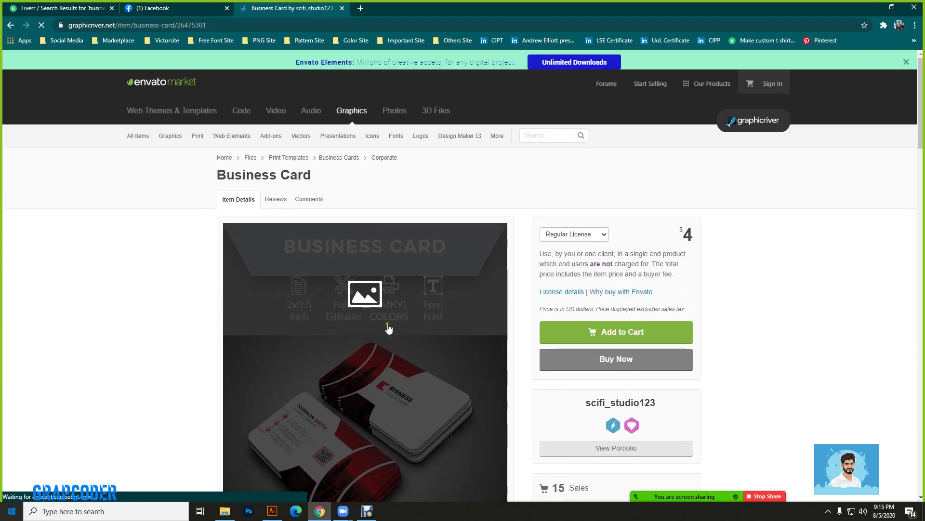
scroll(338, 289, "down", 4)
left_click(352, 254)
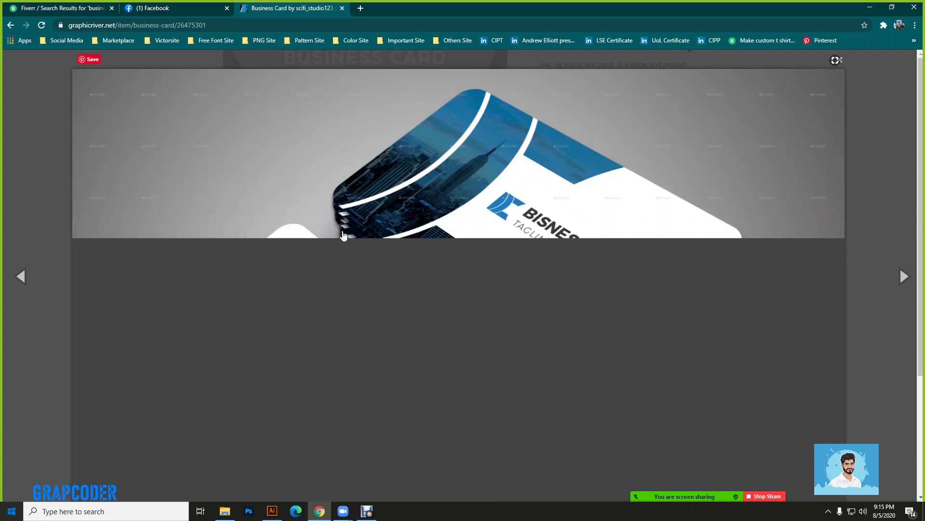
left_click(172, 6)
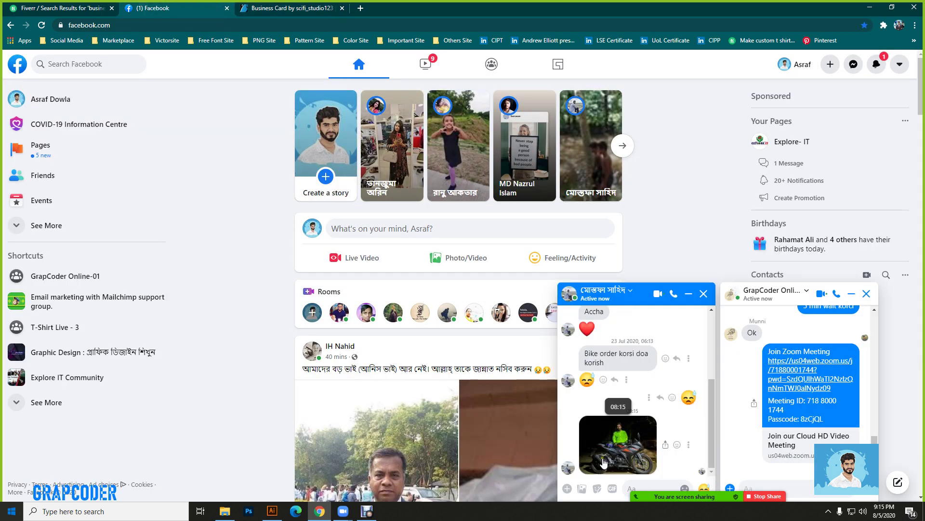
left_click(291, 8)
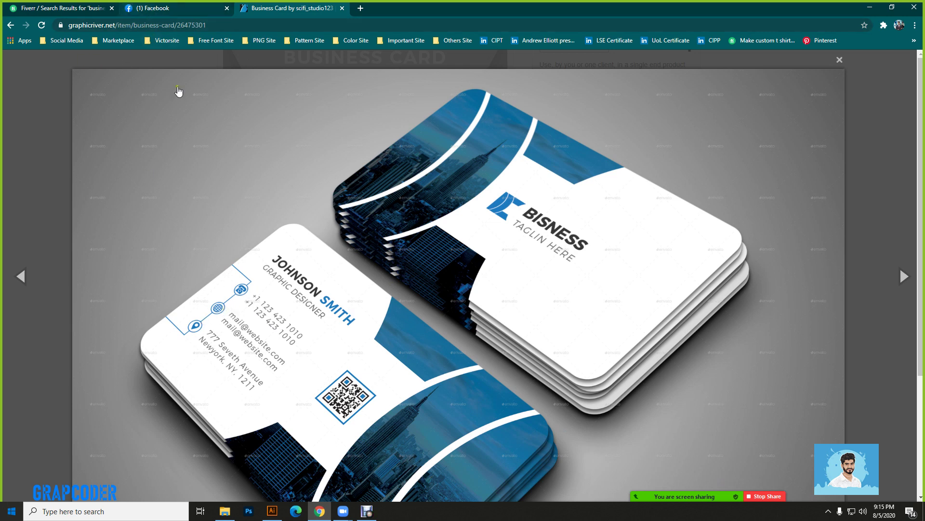
left_click(11, 27)
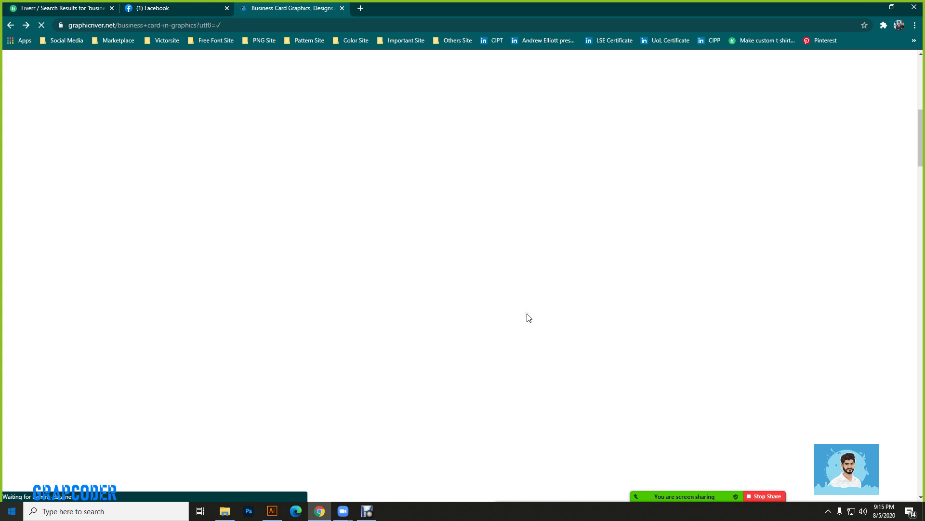
Scroll the GraphicRiver results and open the red and black Business Card template.
scroll(529, 319, "down", 8)
scroll(529, 318, "down", 4)
scroll(529, 318, "down", 4)
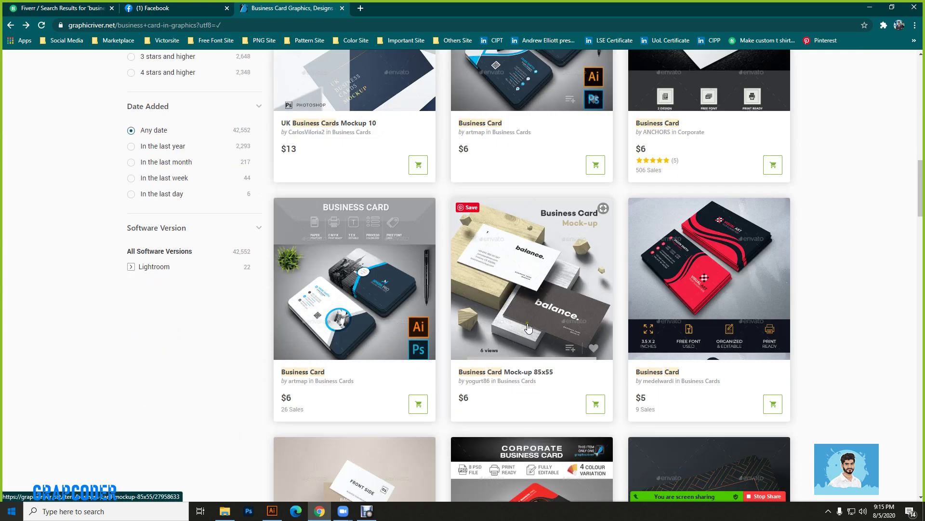
scroll(529, 327, "down", 3)
scroll(526, 328, "down", 2)
scroll(525, 328, "down", 2)
scroll(511, 321, "down", 2)
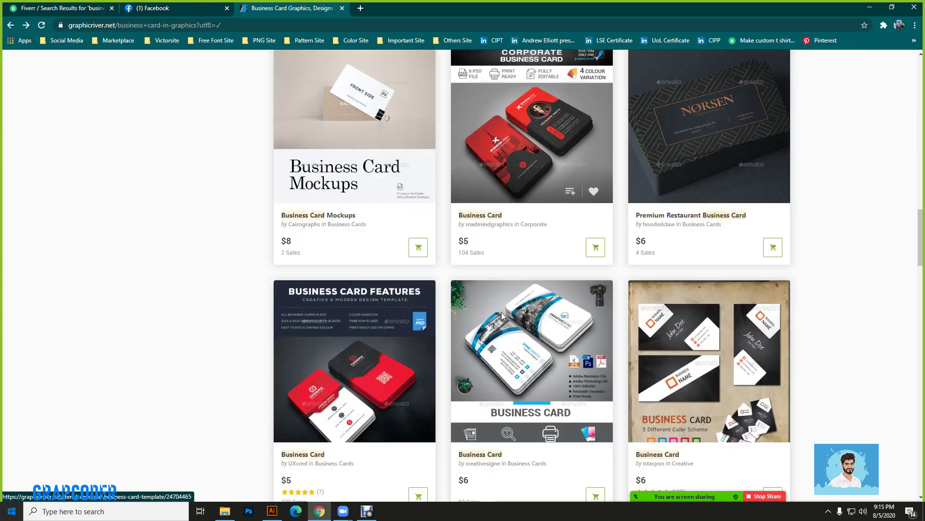
scroll(501, 316, "down", 2)
scroll(511, 311, "down", 2)
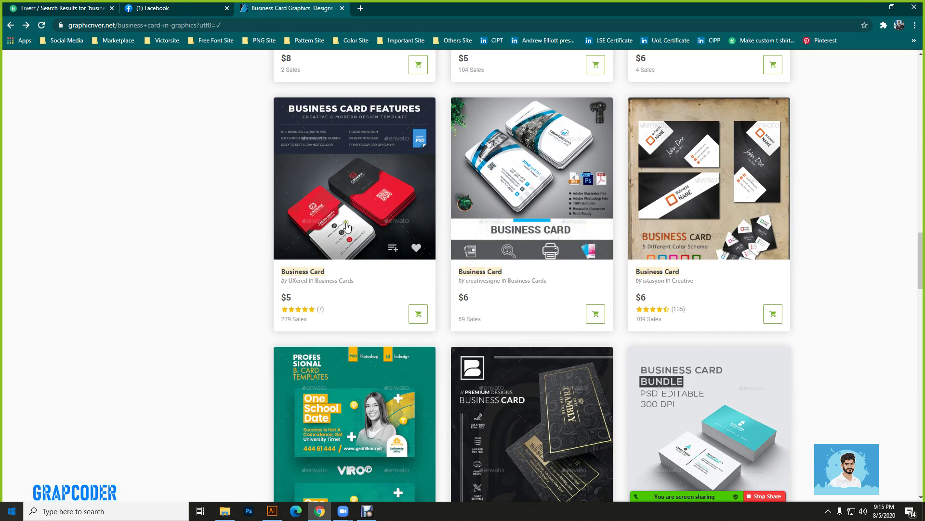
left_click(326, 223)
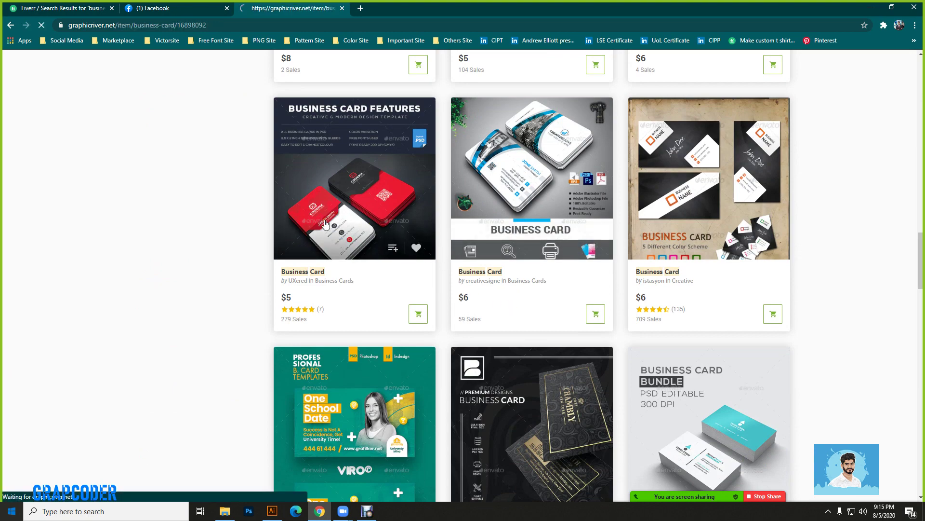
scroll(512, 355, "down", 5)
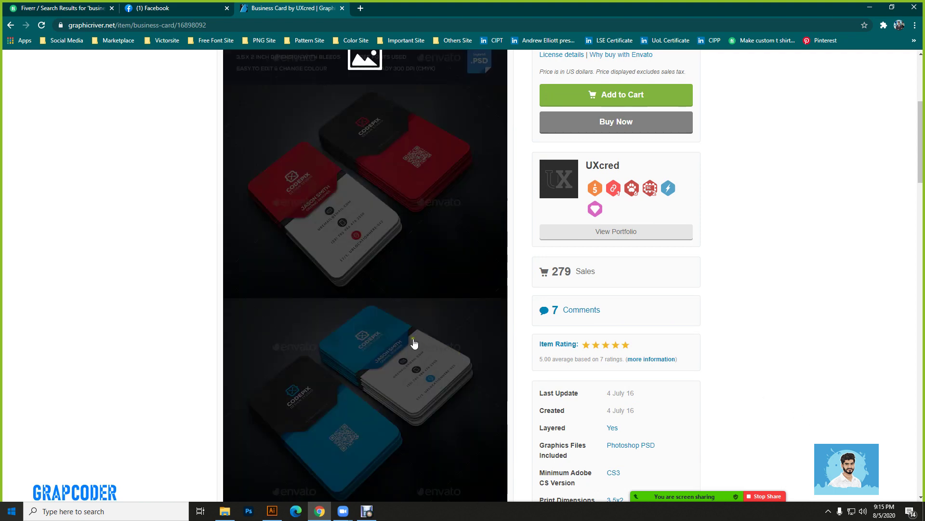
View the red card preview at full size, then close the lightbox.
left_click(341, 207)
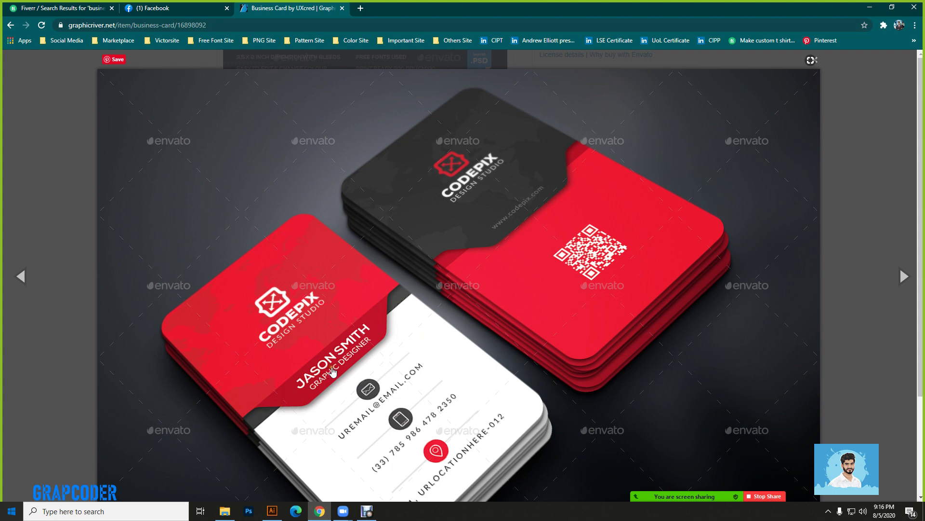
scroll(418, 434, "down", 2)
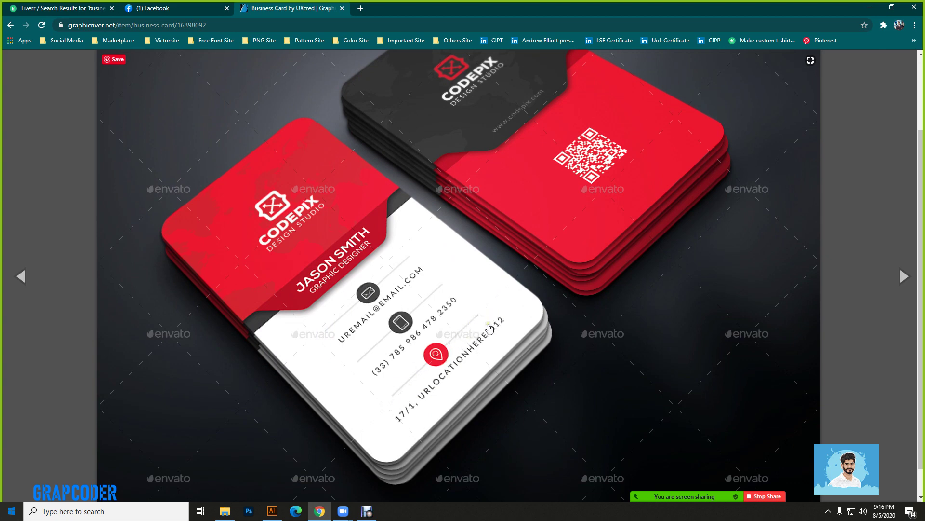
left_click(78, 120)
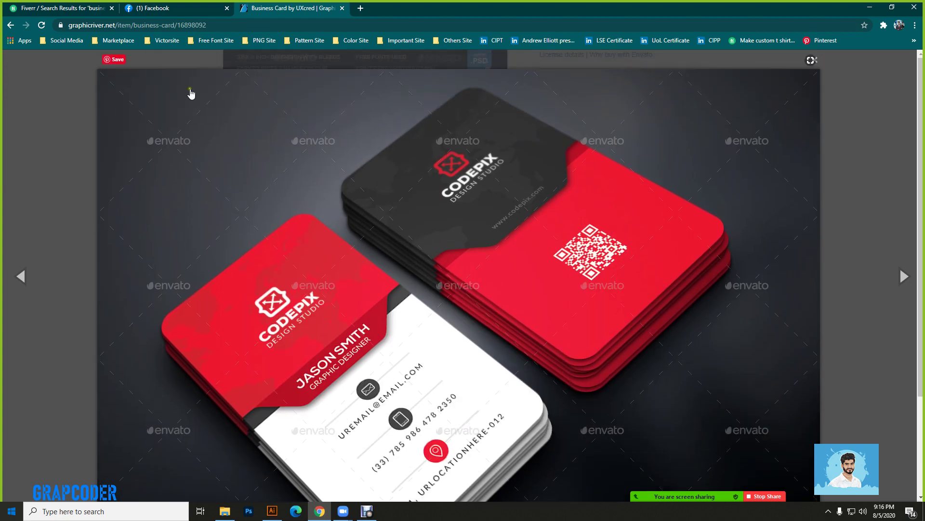
left_click(190, 92)
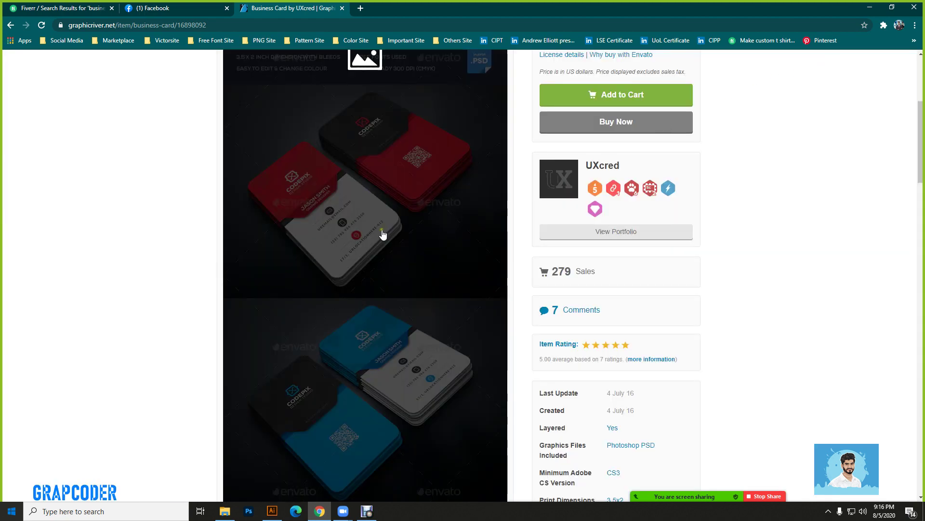
scroll(383, 234, "up", 5)
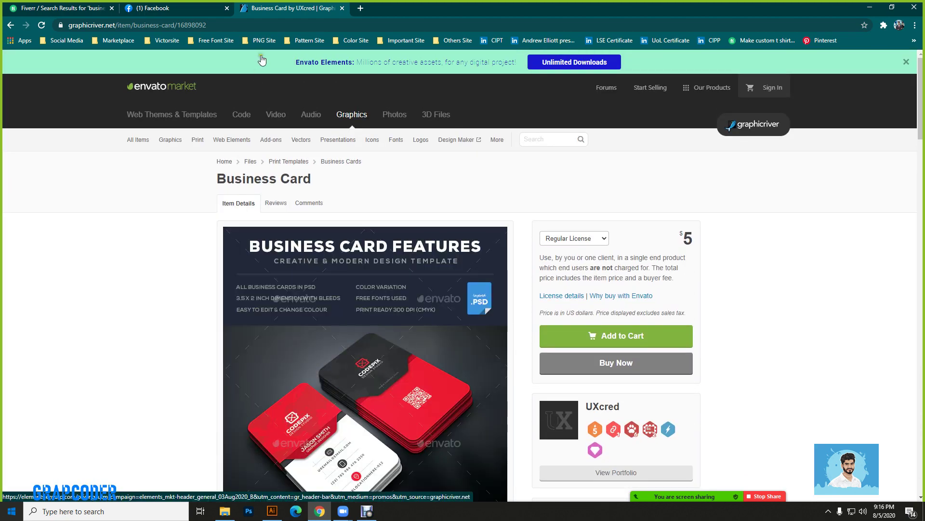
scroll(305, 103, "down", 1)
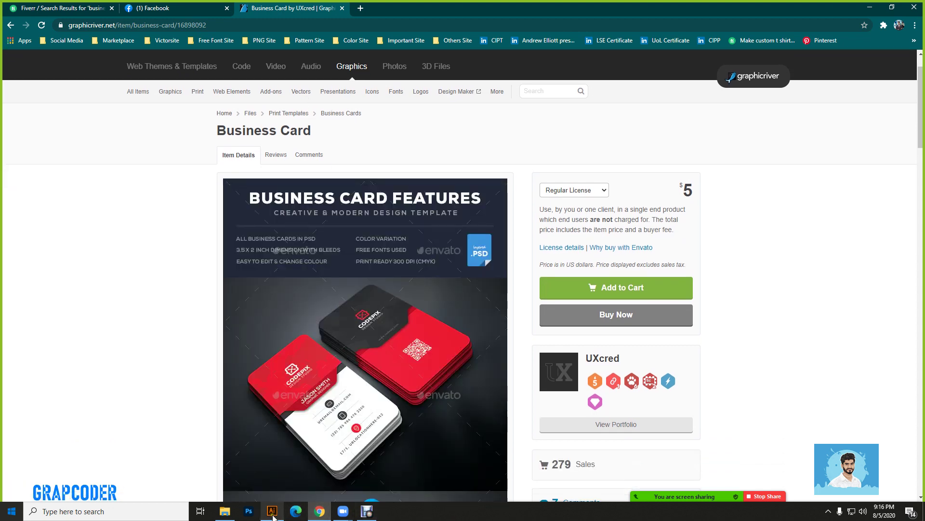
Compare against the Illustrator card artboards, then scroll through the template's item details.
left_click(273, 511)
mouse_move(399, 316)
left_mouse_down()
mouse_move(495, 270)
mouse_move(386, 268)
left_mouse_up()
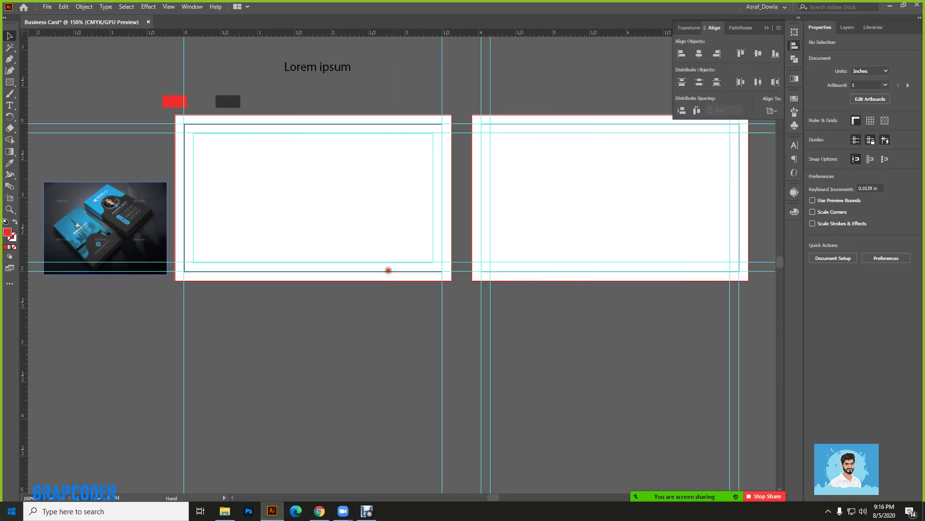
left_click(320, 511)
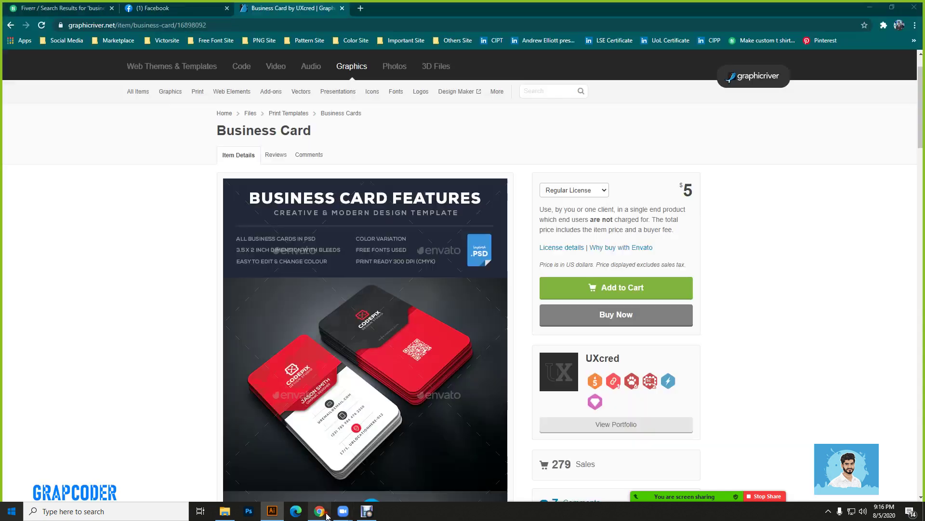
scroll(142, 168, "down", 8)
scroll(143, 169, "down", 5)
scroll(142, 168, "down", 5)
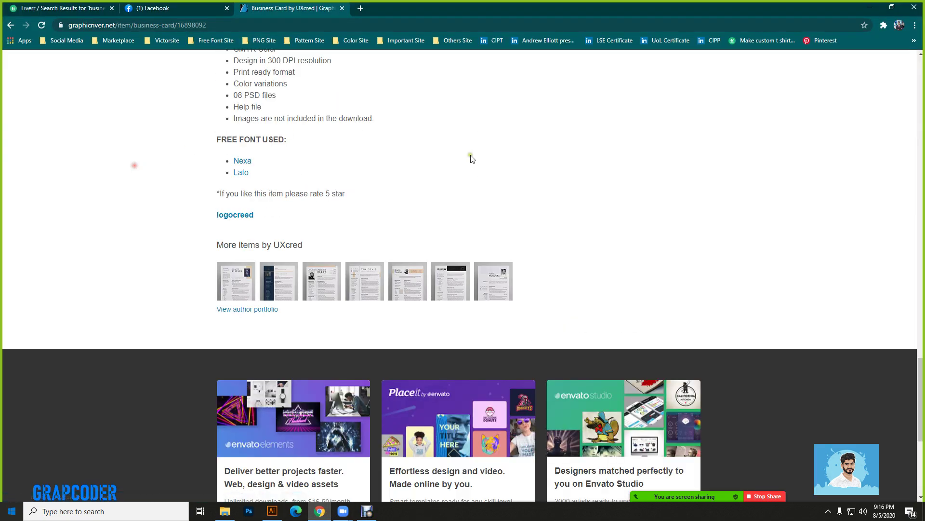
scroll(469, 180, "up", 10)
scroll(509, 193, "up", 7)
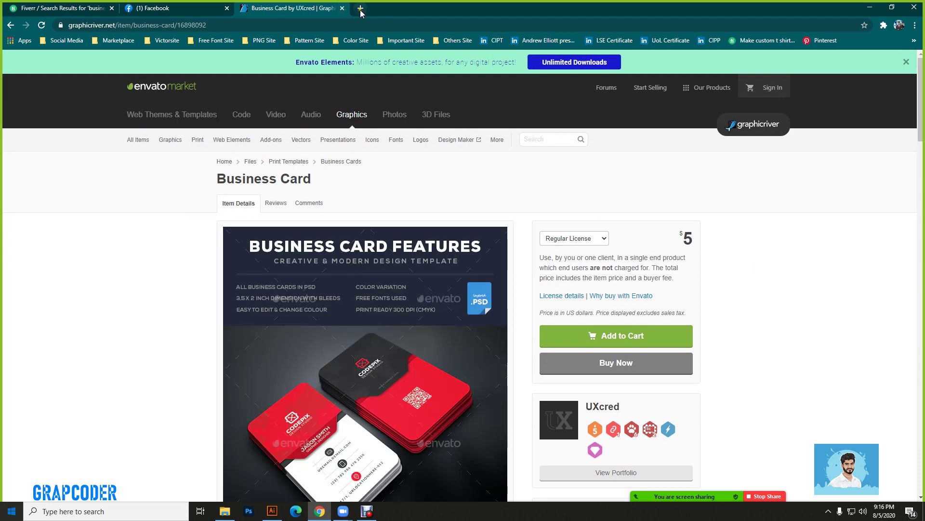
Search for 'icofont' in a new tab and open the IcoFont website.
left_click(360, 9)
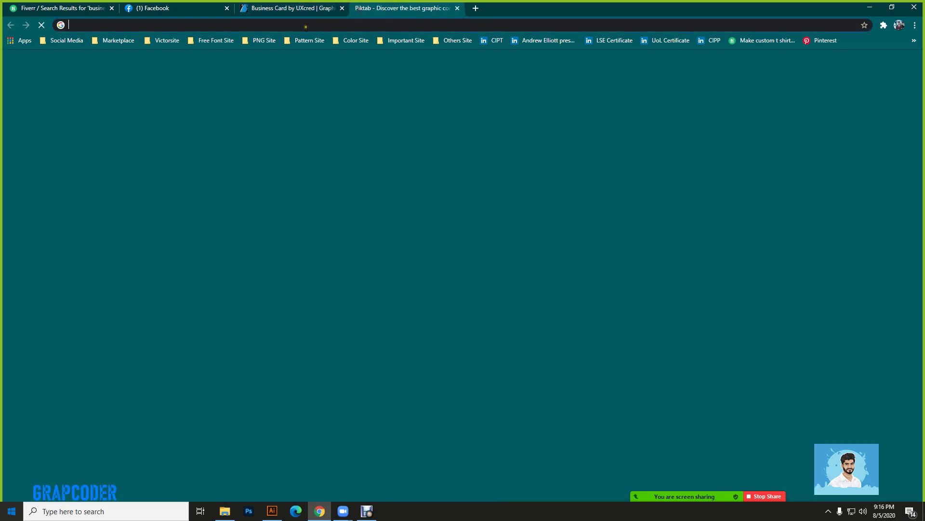
left_click(299, 25)
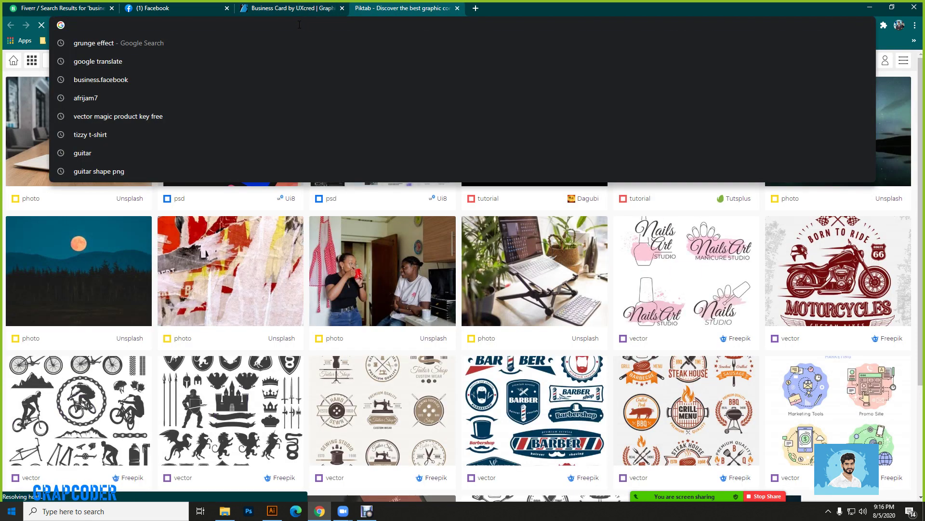
type("ico")
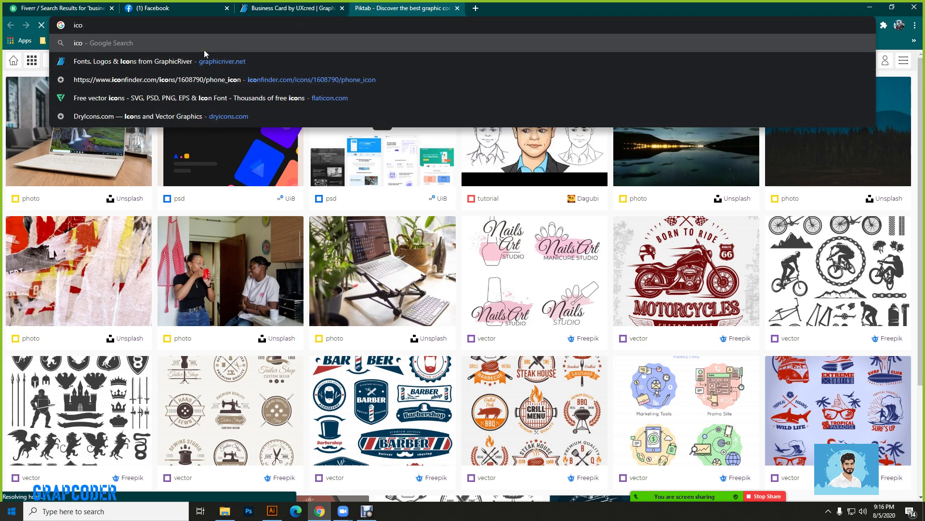
type("font")
key("Return")
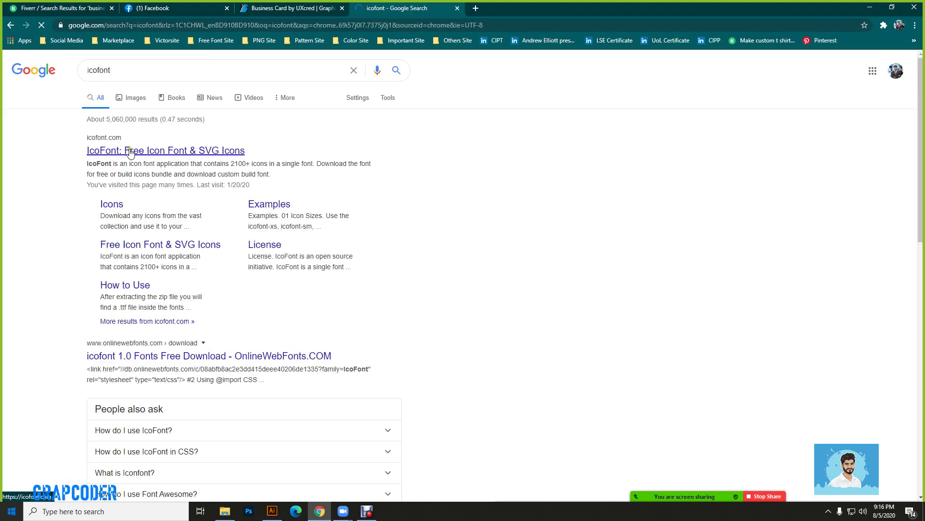
left_click(130, 150)
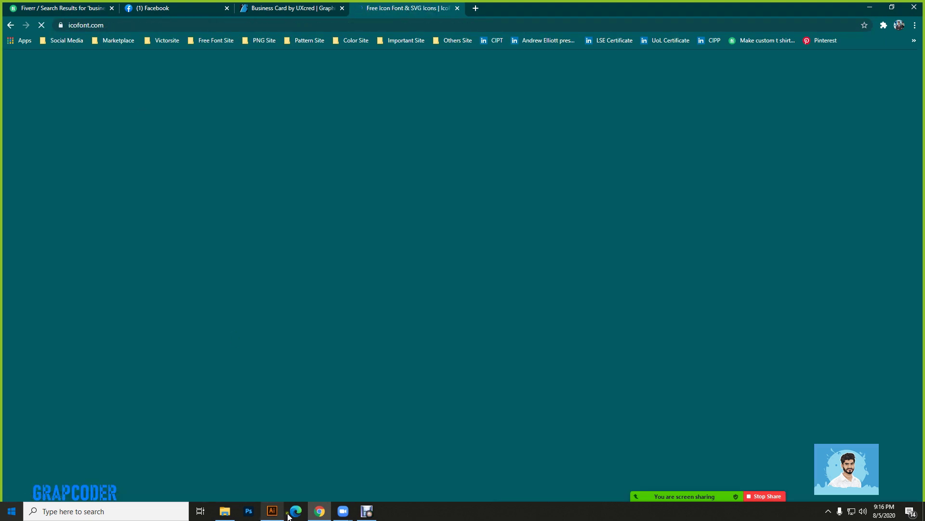
Check the Lorem ipsum text in Illustrator, then download IcoFont's icon pack as icofont.zip.
left_click(273, 511)
left_click(307, 66)
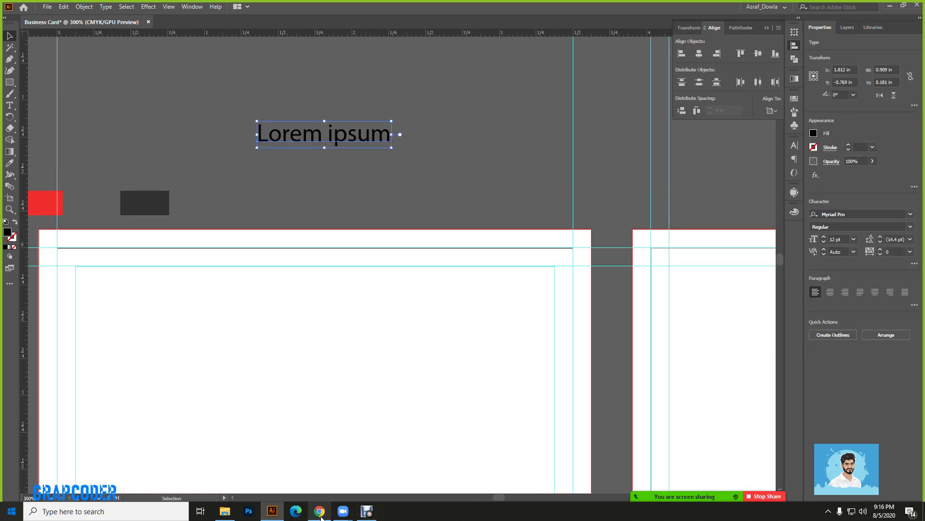
left_click(320, 511)
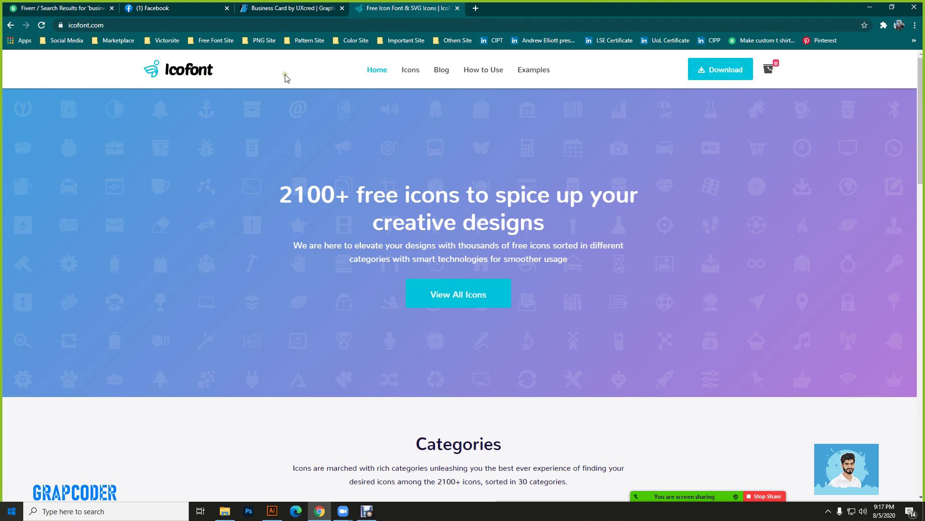
left_click(718, 74)
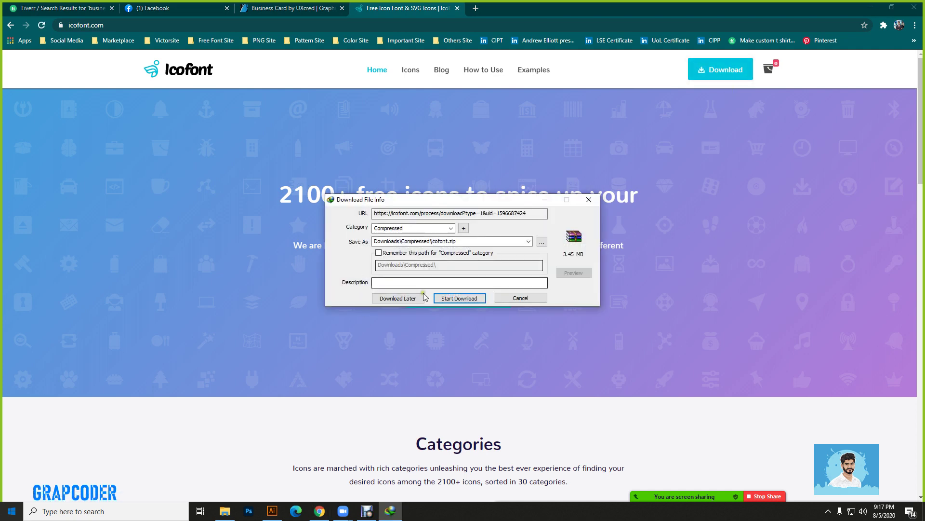
left_click(460, 298)
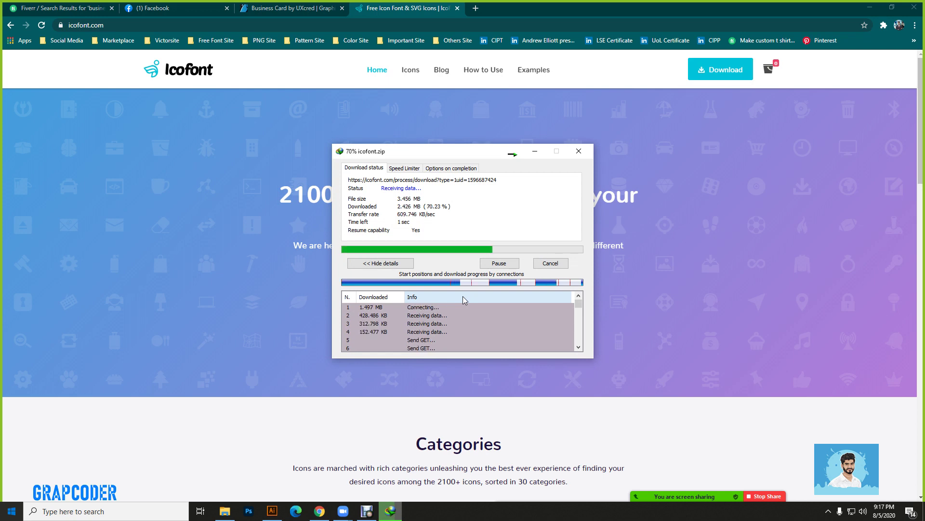
Open icofont.zip from the Compressed downloads folder and browse to icofont > fonts.
left_click(224, 512)
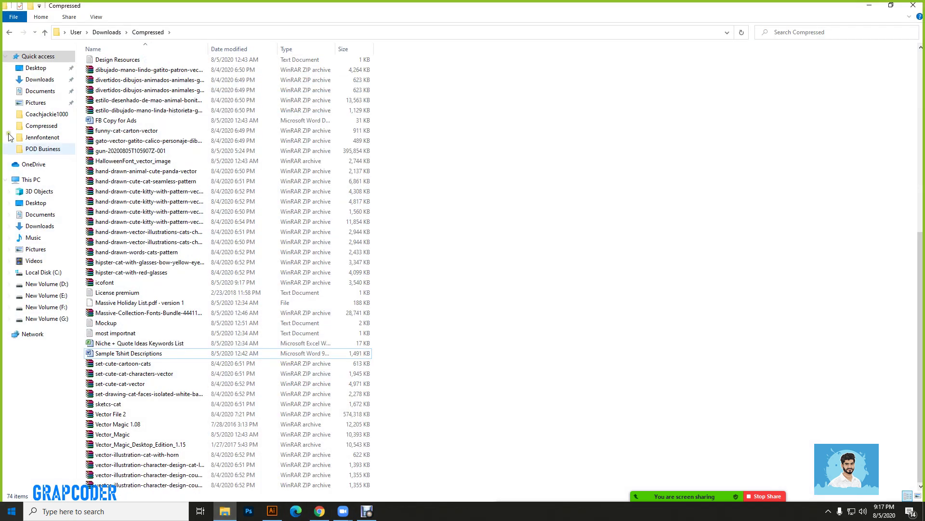
right_click(527, 103)
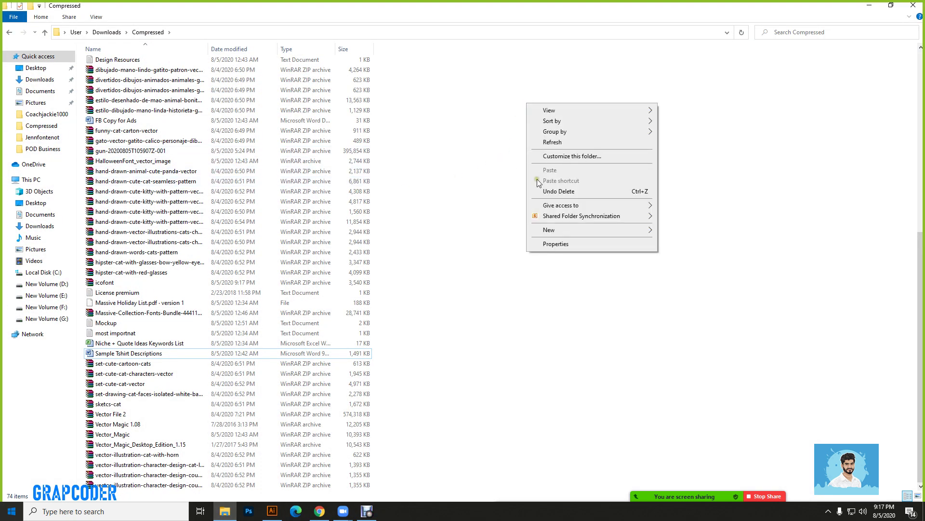
double_click(96, 285)
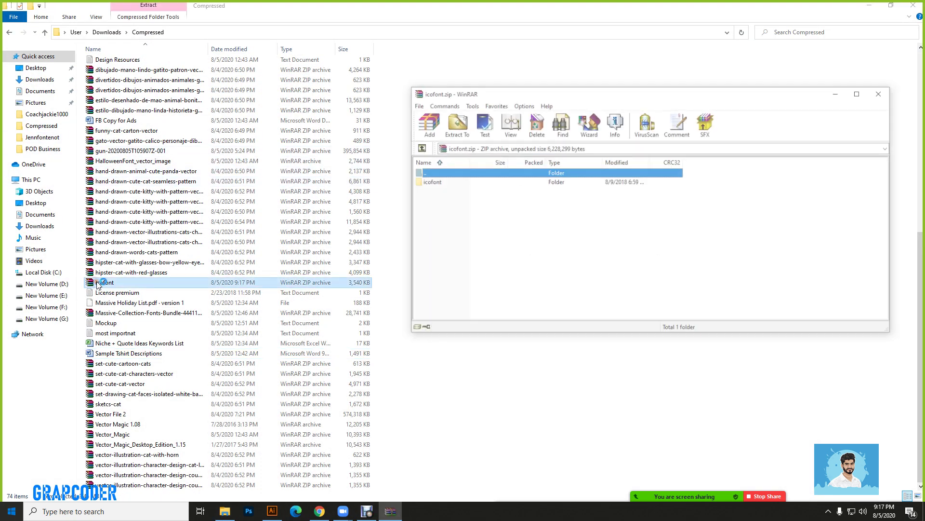
double_click(429, 182)
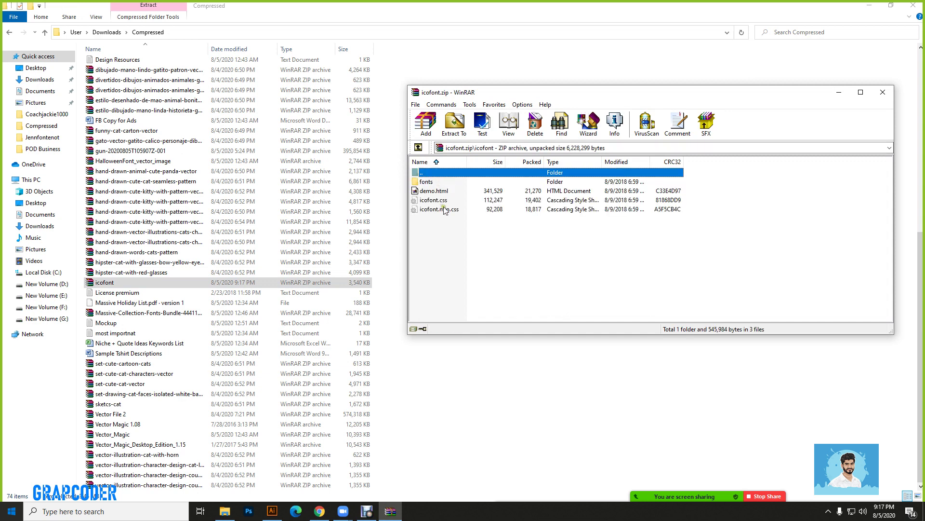
double_click(427, 182)
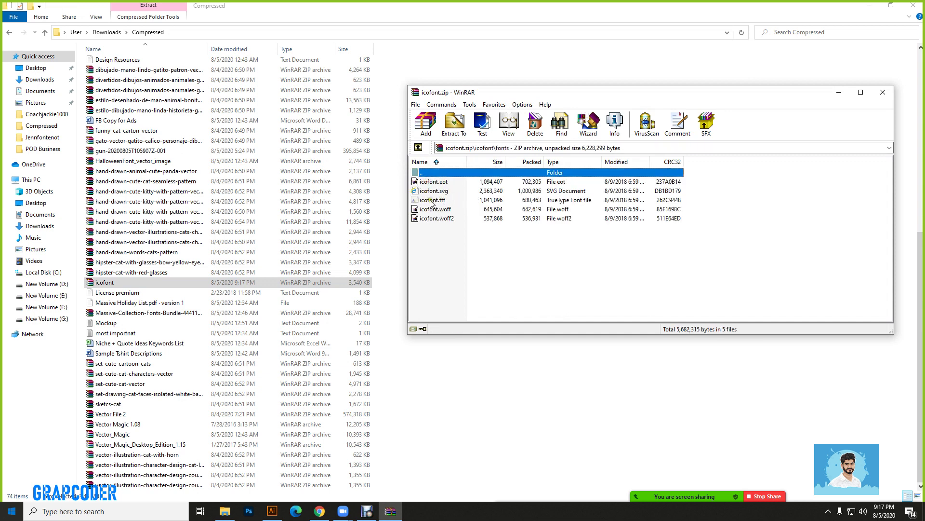
Install icofont.ttf, then close the font preview and archive windows.
double_click(431, 201)
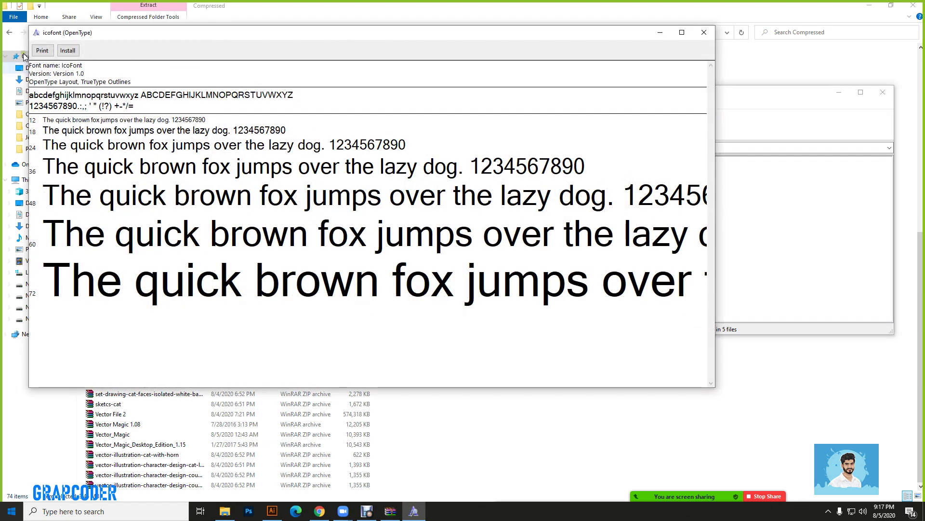
left_click(68, 50)
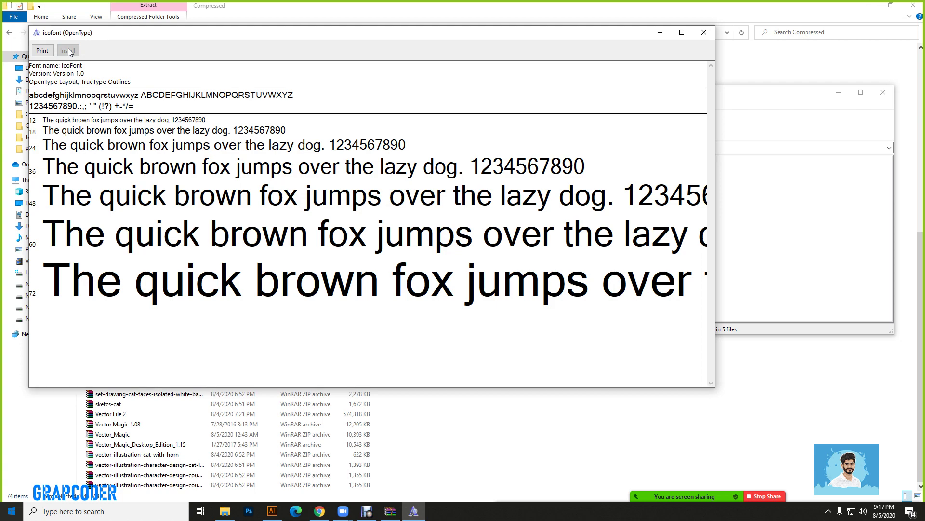
left_click(705, 32)
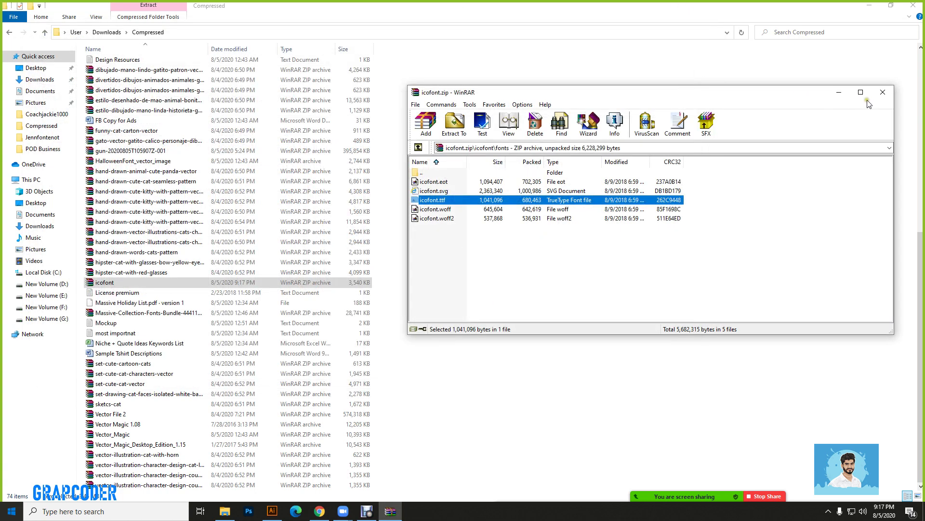
left_click(883, 92)
Return to Chrome and go to IcoFont's full icon library page.
left_click(869, 5)
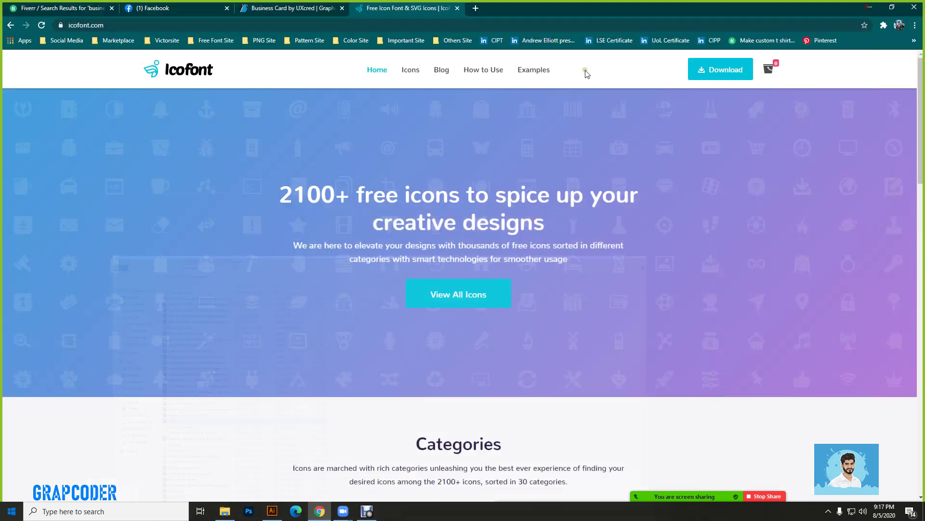
scroll(537, 201, "down", 4)
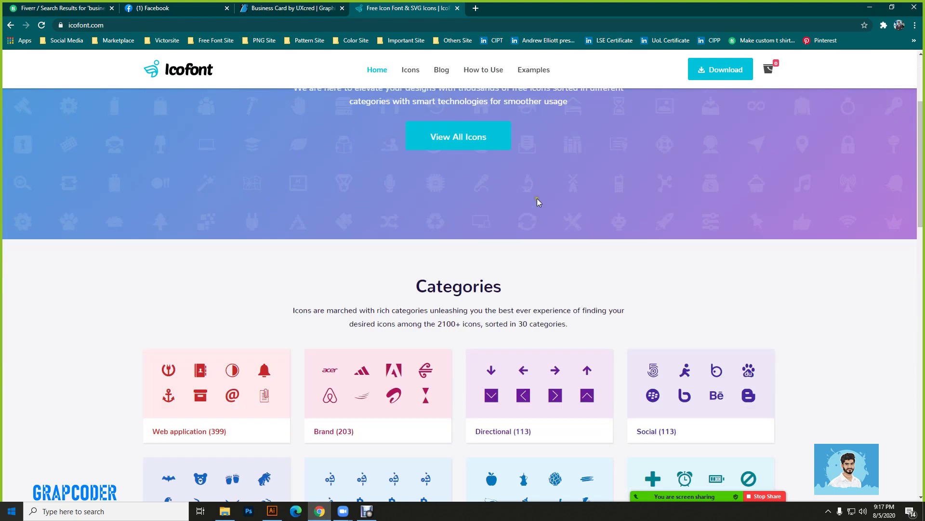
scroll(492, 224, "up", 4)
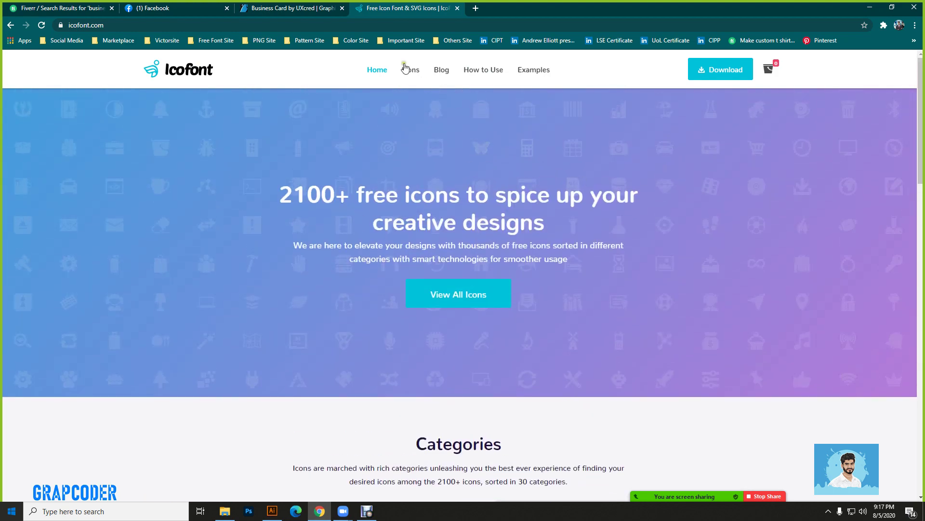
left_click(460, 294)
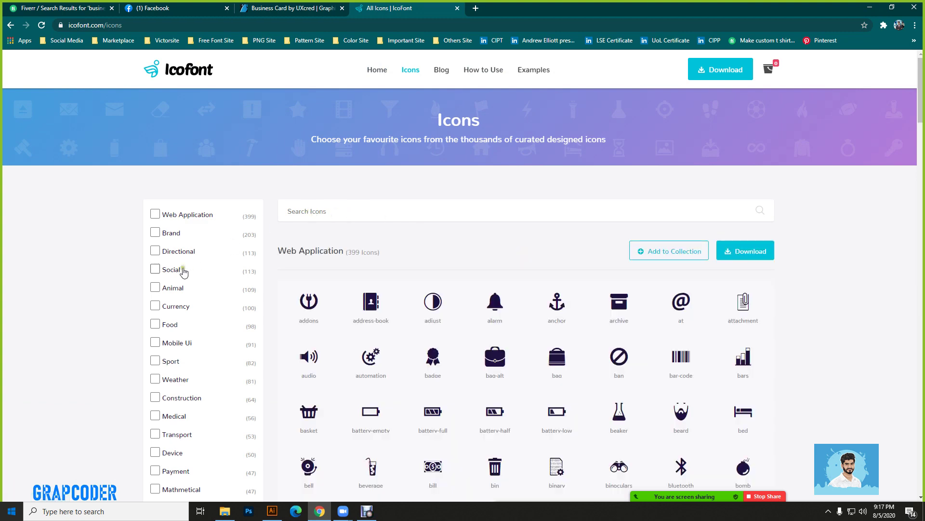
scroll(178, 280, "down", 5)
scroll(186, 309, "down", 4)
scroll(187, 306, "up", 6)
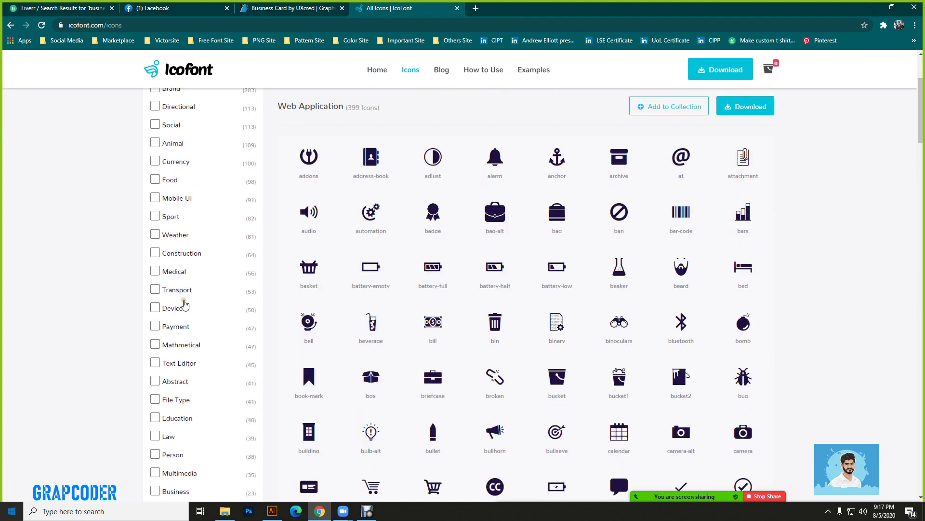
scroll(349, 244, "up", 3)
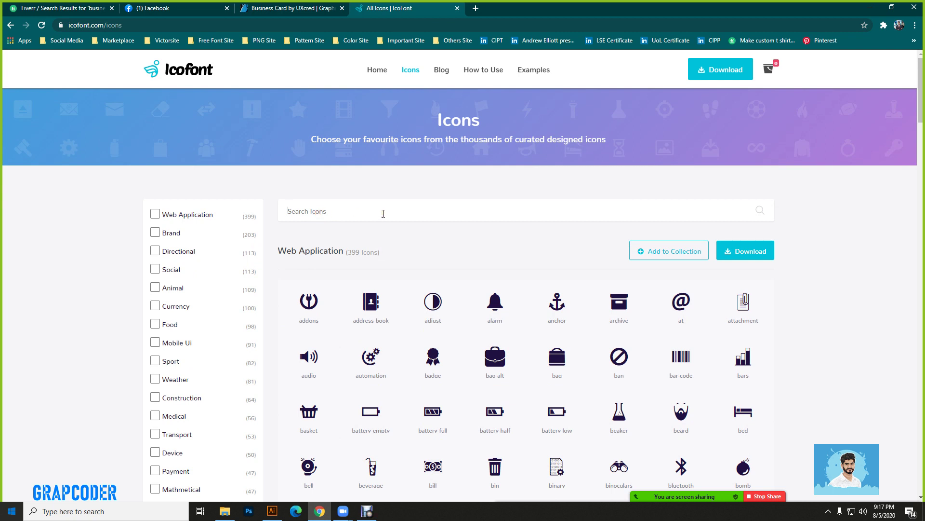
Search 'dia' and open the diamond icon's details (hex ef01), copying its glyph.
type("dia")
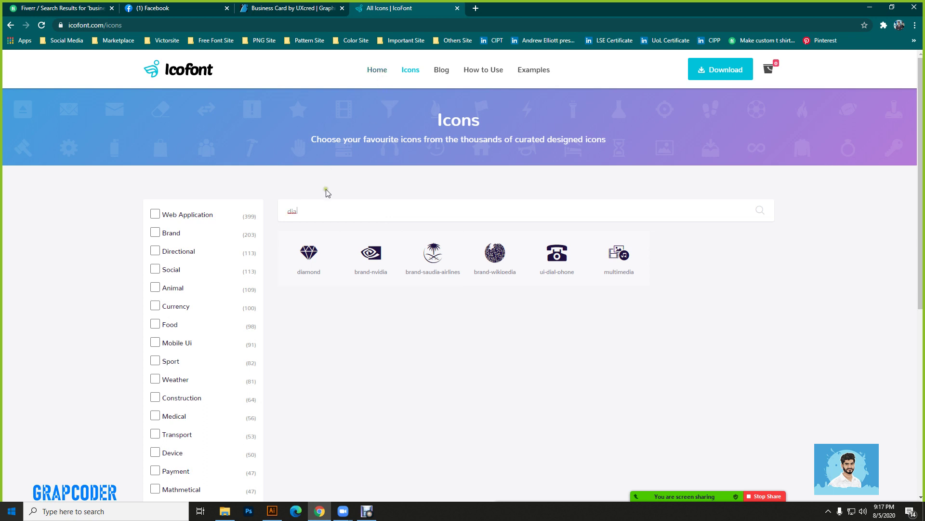
left_click(321, 256)
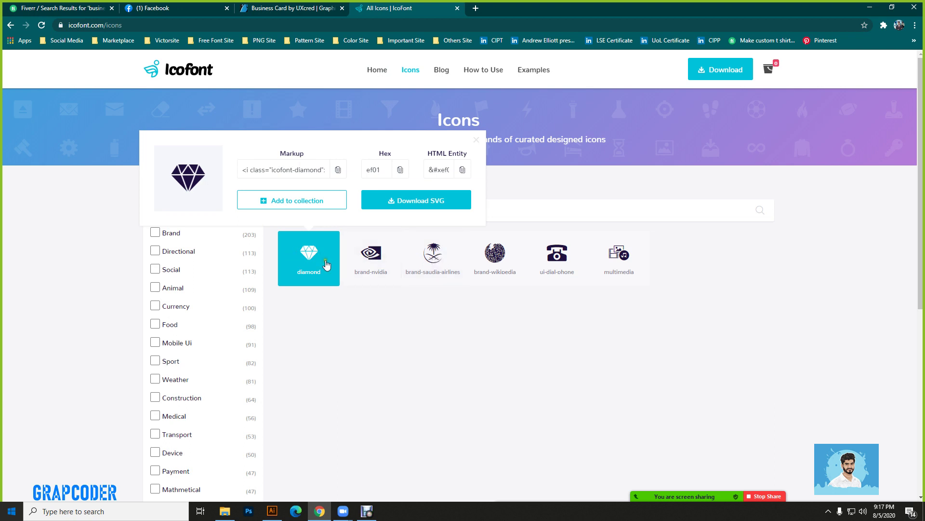
left_click(474, 144)
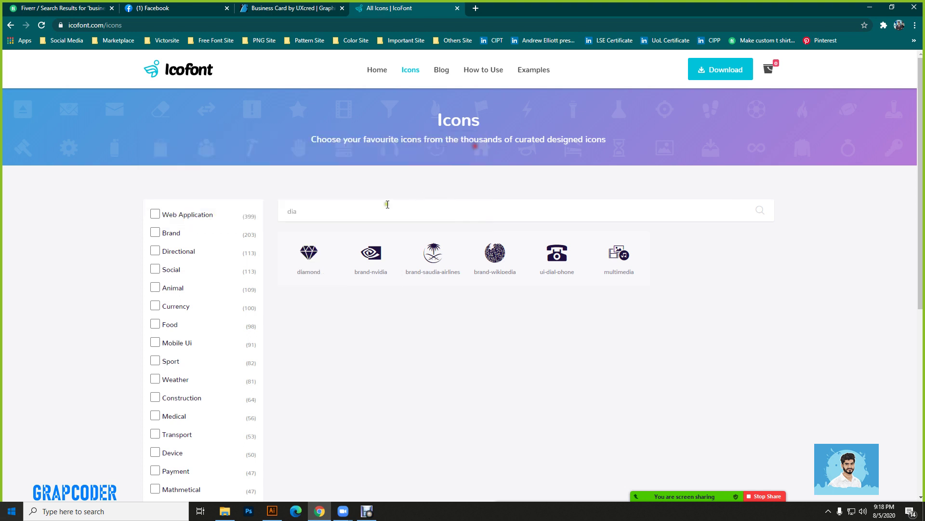
left_click_drag(341, 203, 227, 219)
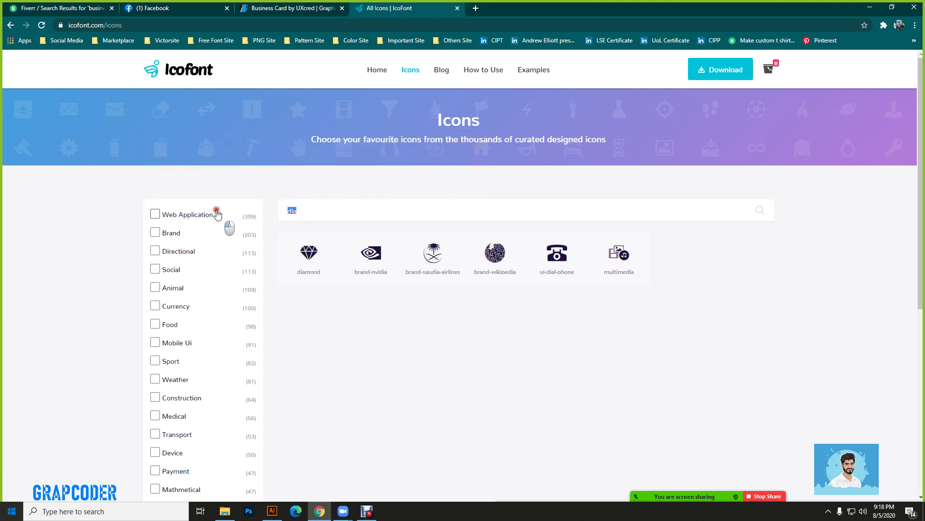
left_click(313, 258)
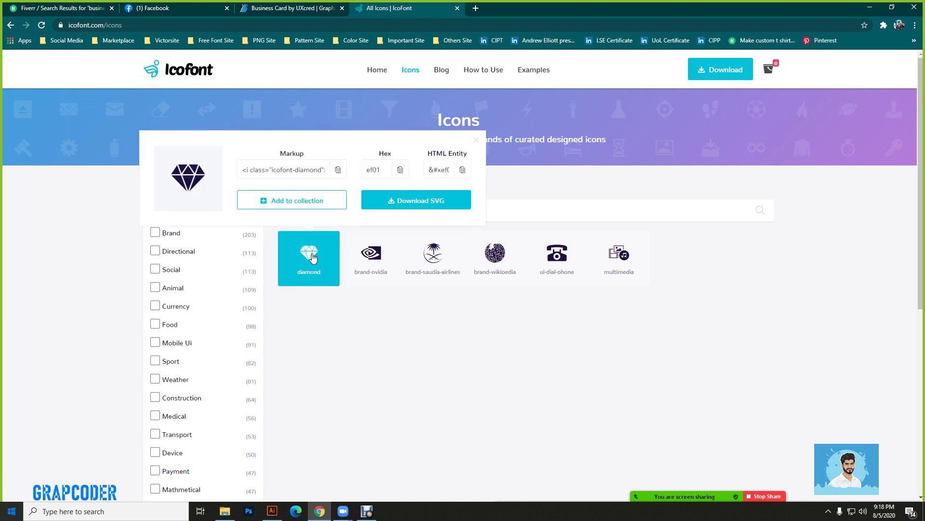
left_click(204, 179)
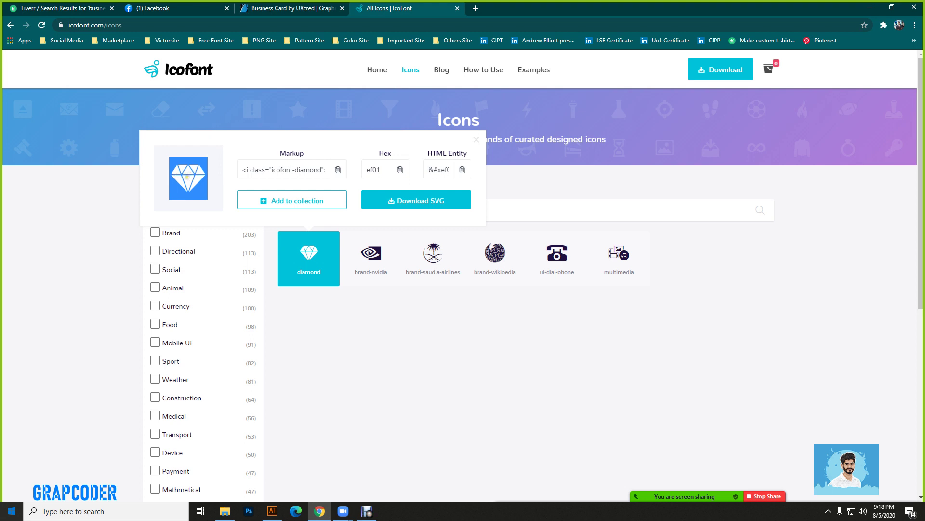
Place a Type object on the pasteboard and paste the copied diamond glyph.
left_click(272, 510)
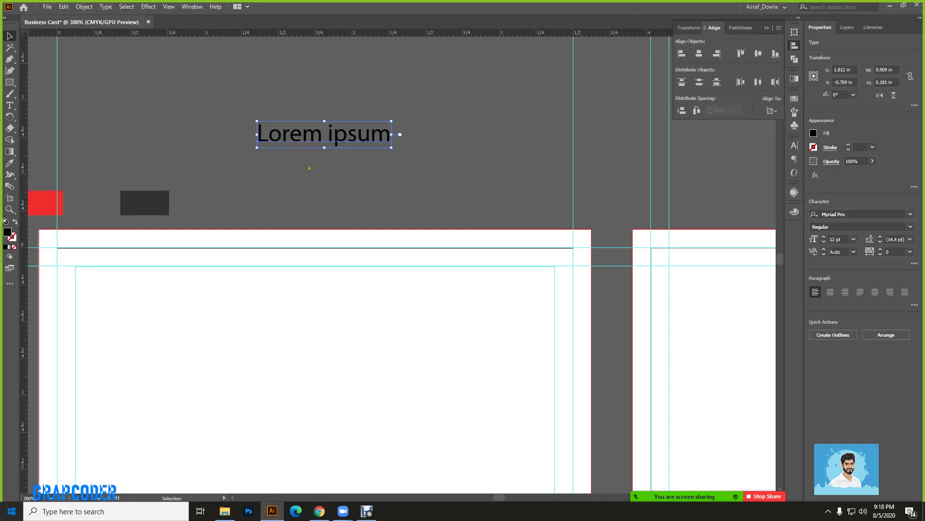
left_click(349, 171)
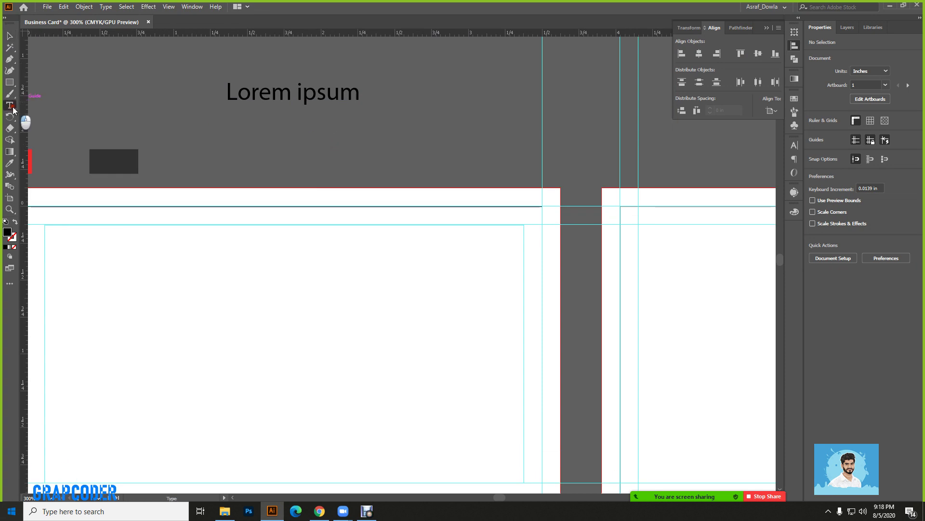
left_click(9, 105)
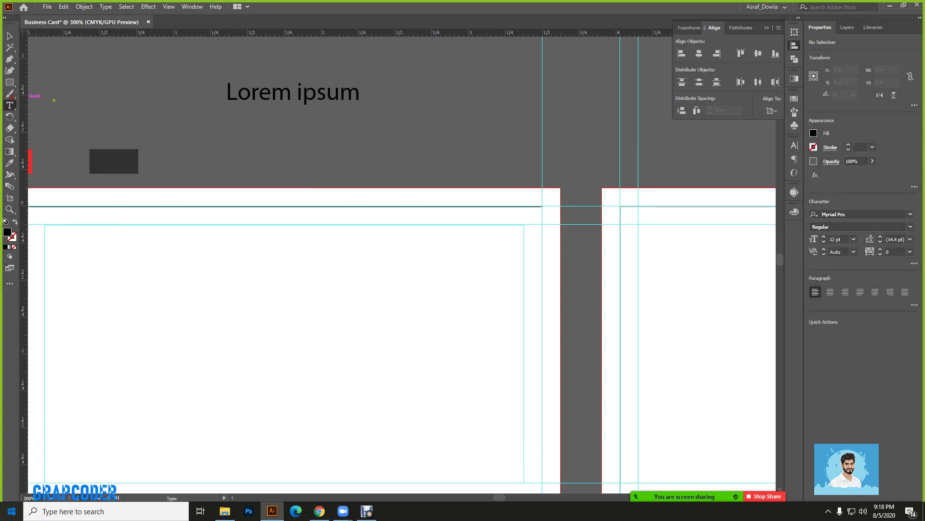
left_click(317, 150)
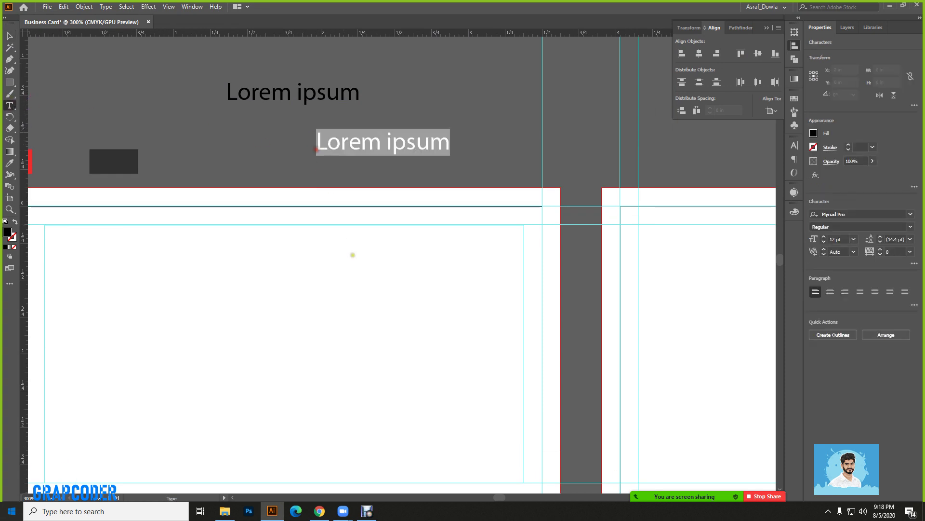
key("ctrl+v")
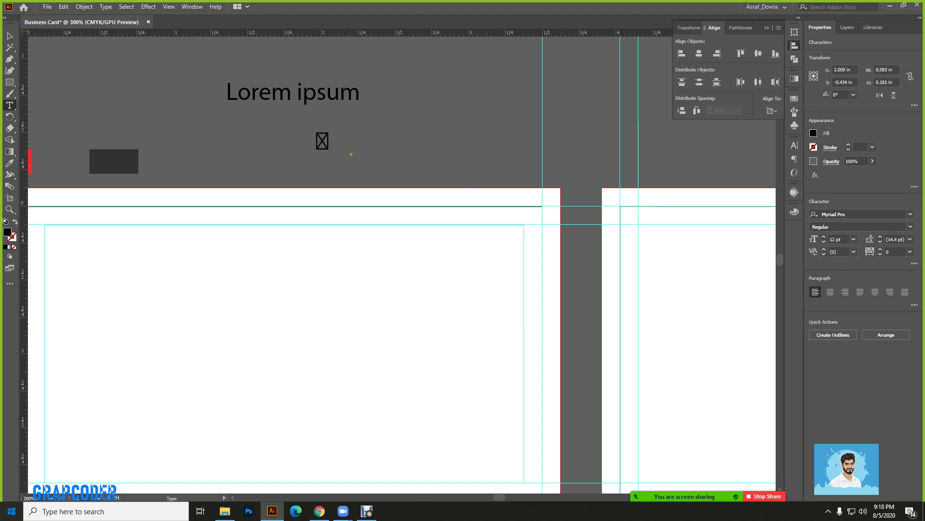
Set the pasted character's font to icofont so the diamond shape appears.
key("ctrl+a")
left_click(871, 216)
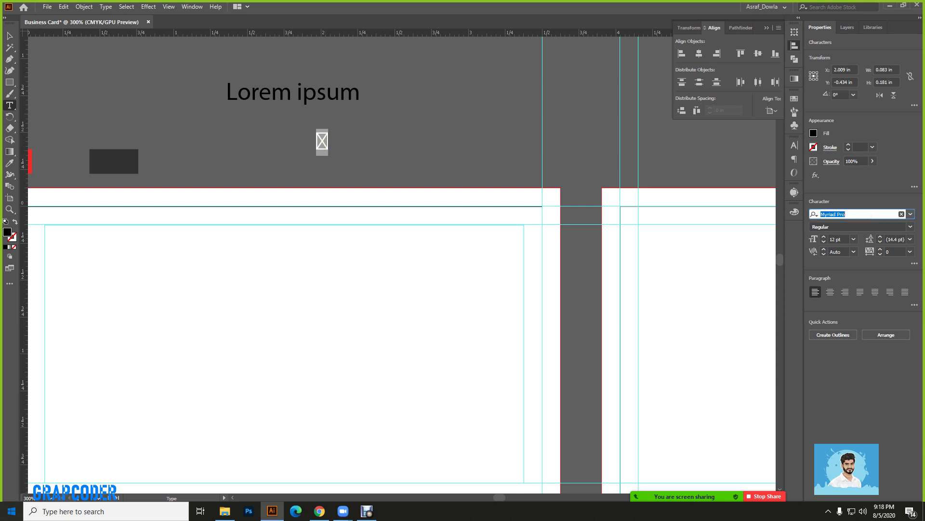
type("ico")
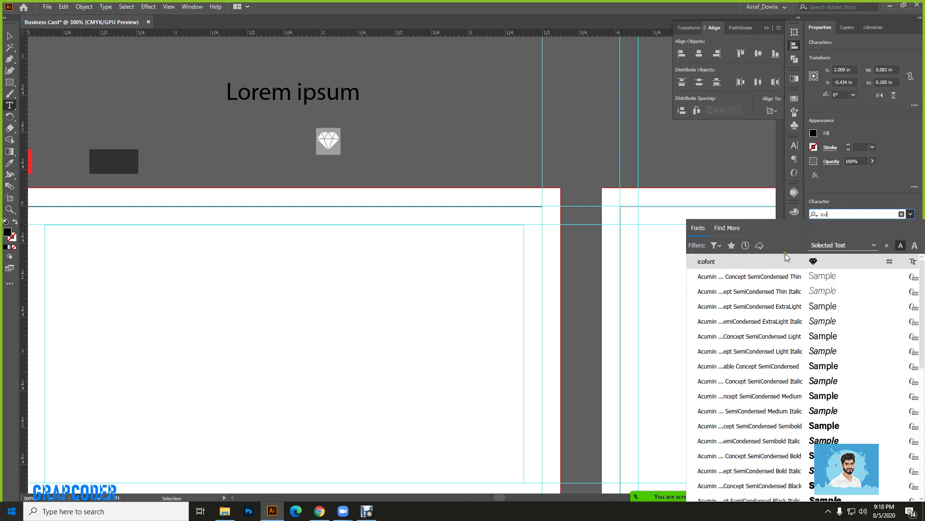
left_click(787, 261)
key("Escape")
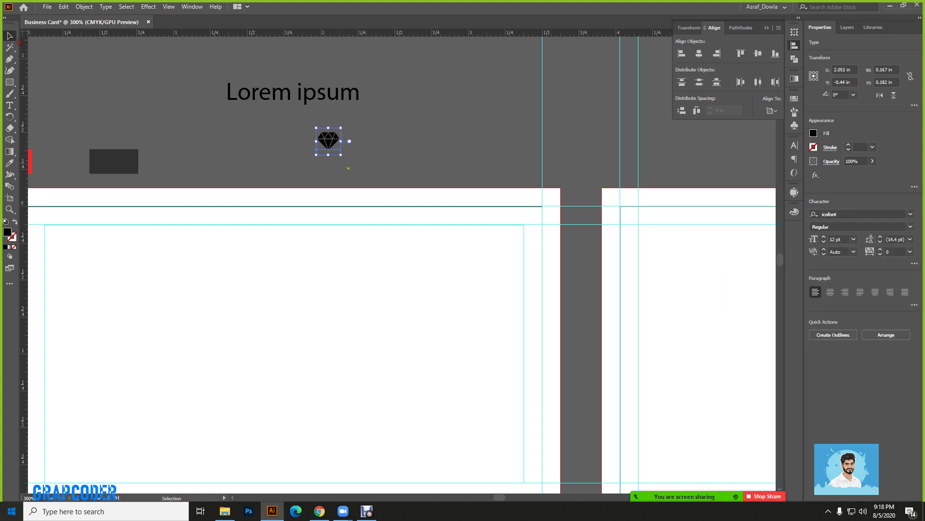
Enlarge the diamond glyph and move it down onto the card front.
mouse_move(340, 155)
left_mouse_down()
mouse_move(450, 233)
mouse_move(456, 302)
left_mouse_up()
scroll(513, 276, "left", 3)
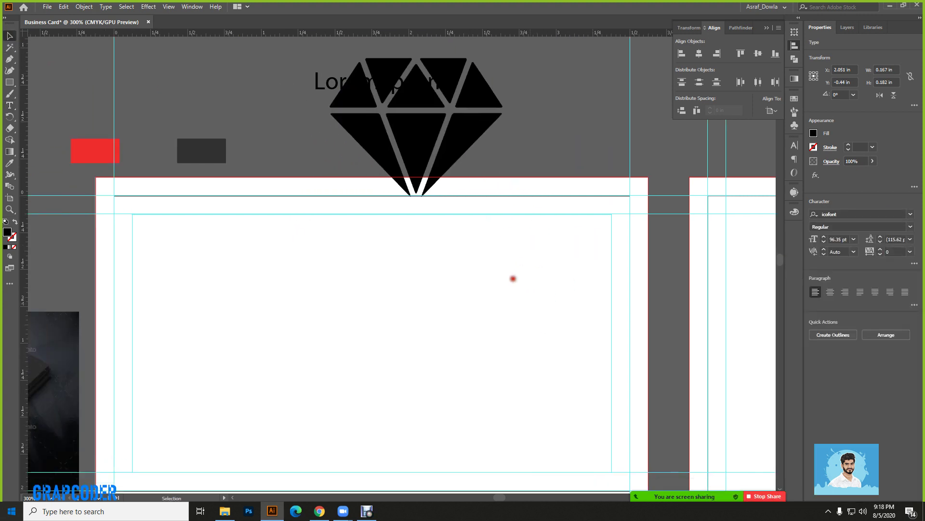
left_click_drag(419, 185, 415, 359)
left_click(557, 407)
scroll(533, 341, "down", 3)
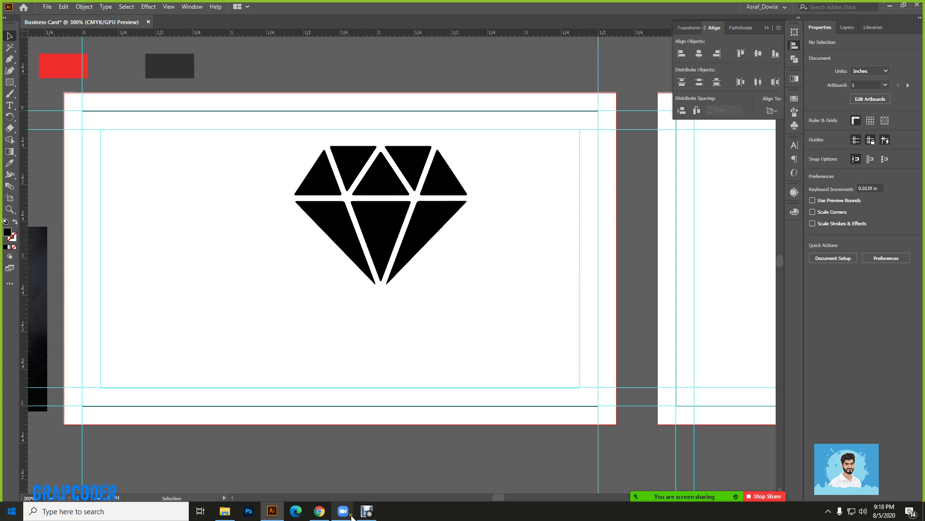
Open the Zoom chat, move it right, and close IcoFont's diamond details.
left_click(322, 516)
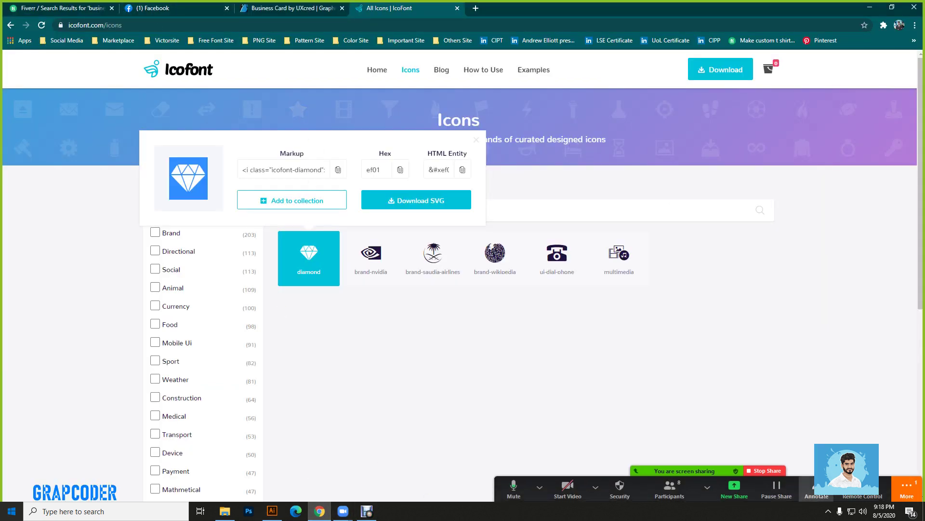
left_click(913, 491)
left_click(818, 357)
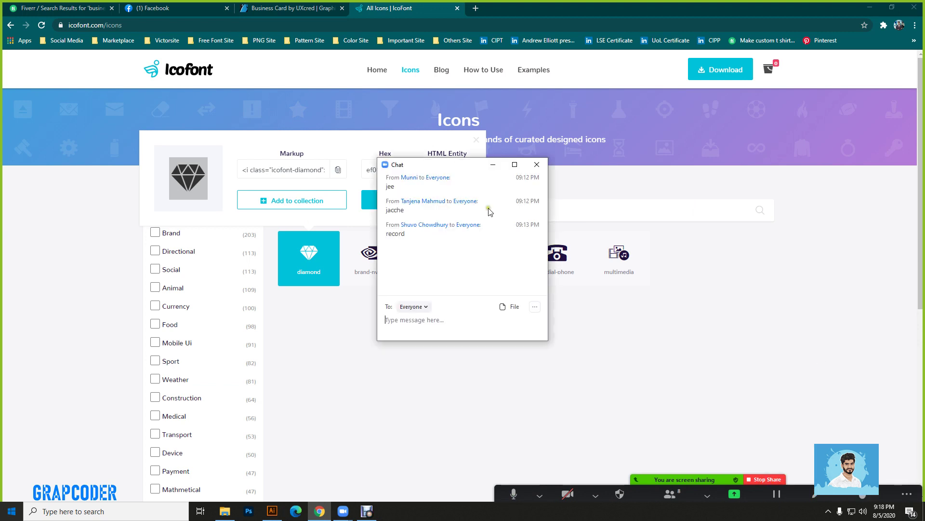
left_click_drag(457, 172, 778, 216)
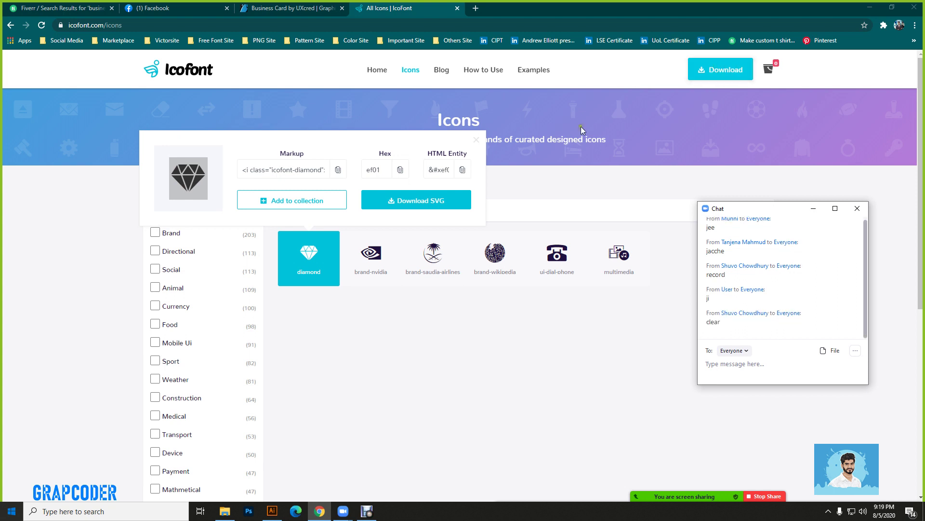
left_click(475, 141)
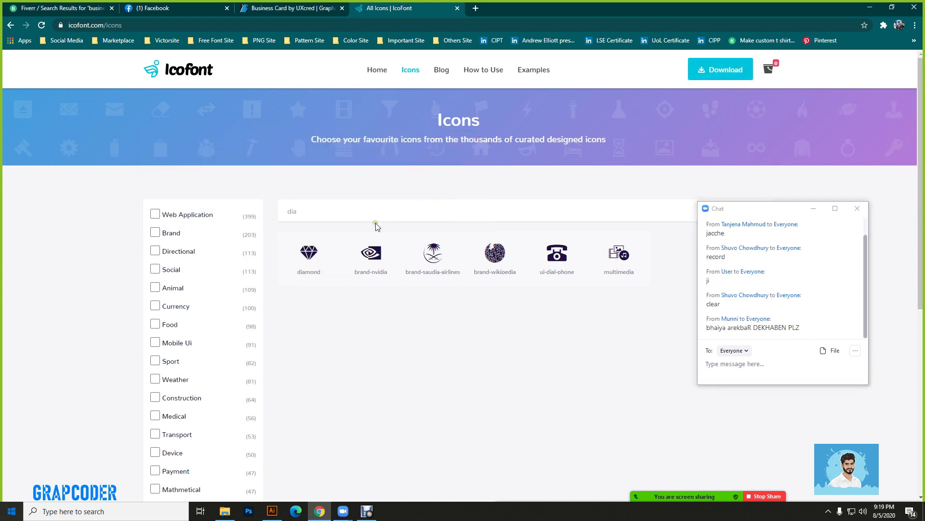
left_click_drag(303, 211, 267, 212)
Trim the failed page address back to the IcoFont home address and load it.
left_click(91, 28)
key("shift+End")
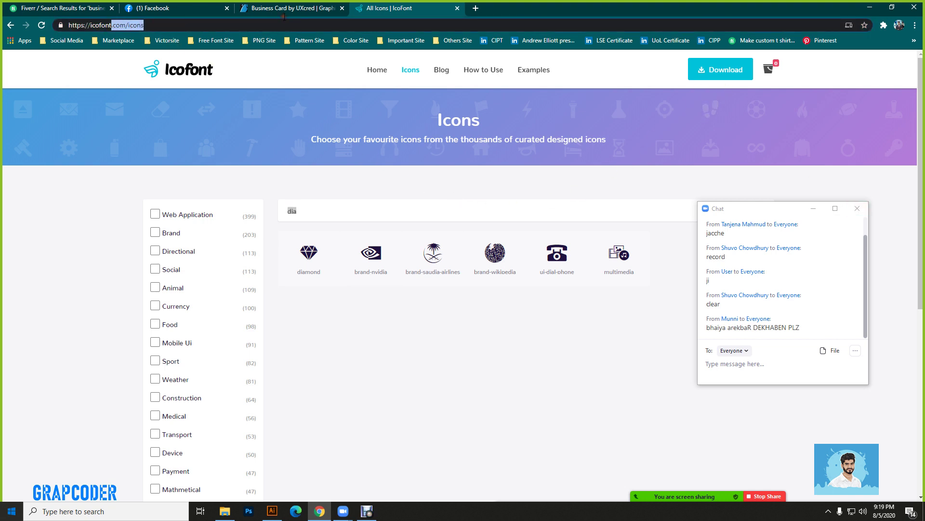
key("Delete")
key("Return")
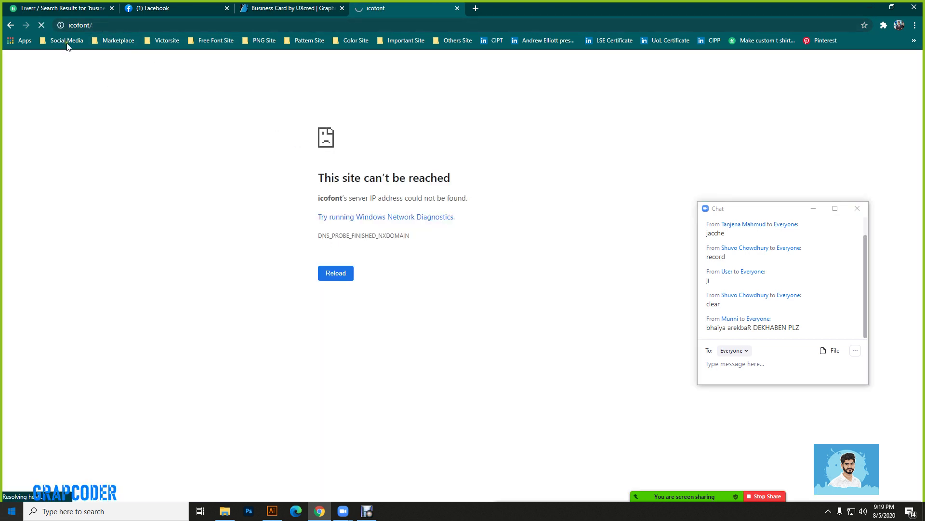
Search Google for 'icofon', open IcoFont's home page, and scroll to its Categories.
left_click(109, 28)
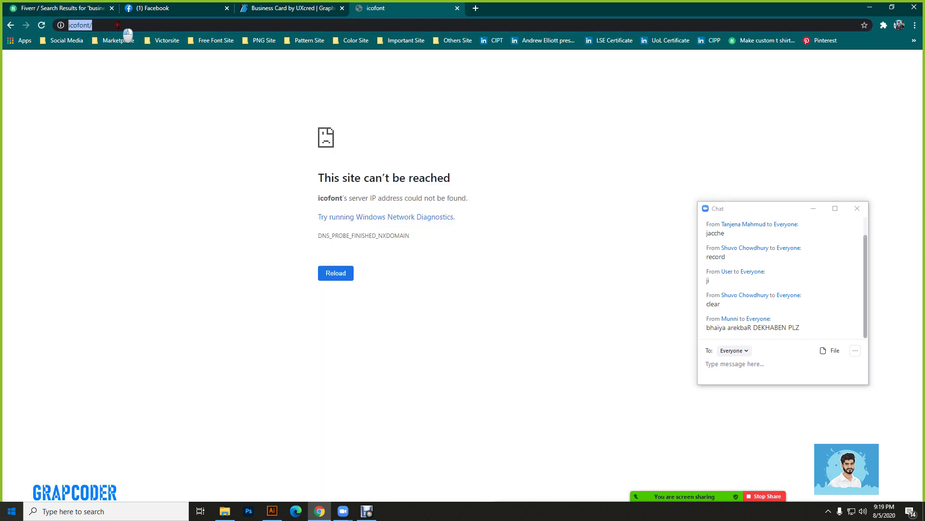
type("https://icofon")
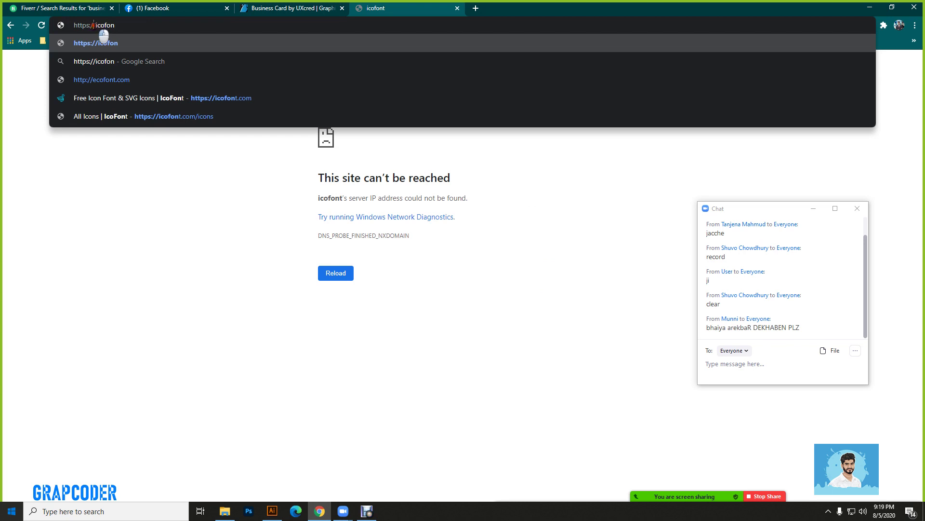
left_click_drag(97, 26, 48, 26)
key("BackSpace")
key("Return")
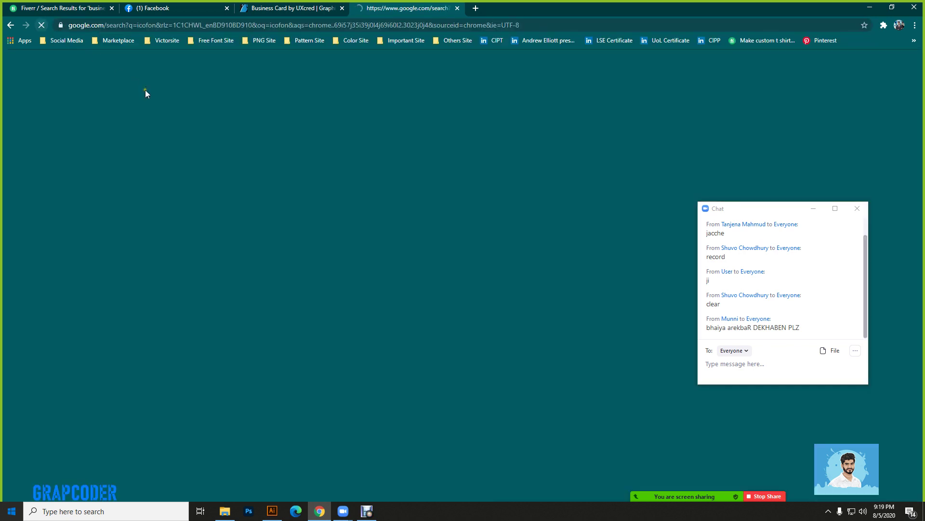
left_click(139, 171)
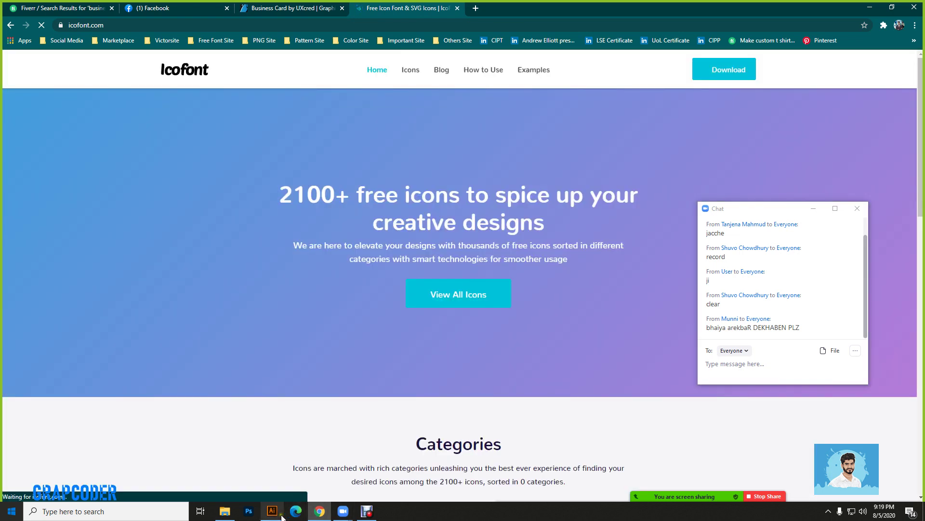
left_click(272, 511)
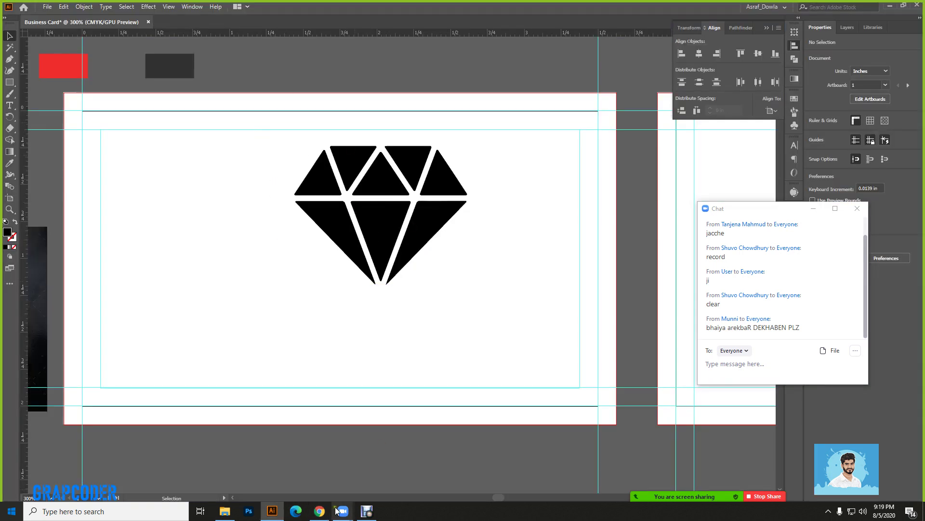
left_click(272, 511)
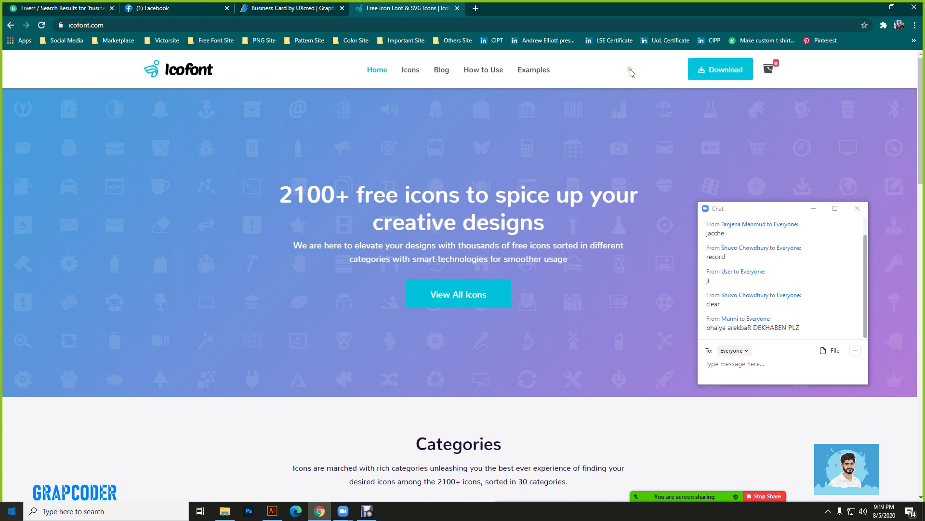
scroll(627, 75, "down", 2)
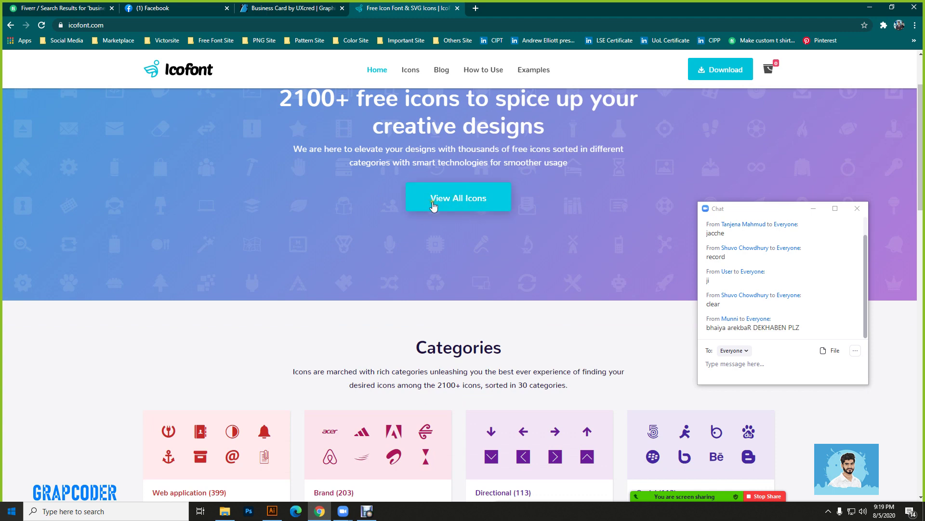
Search IcoFont's full icon library for 'phone', moving the chat window aside.
left_click(466, 203)
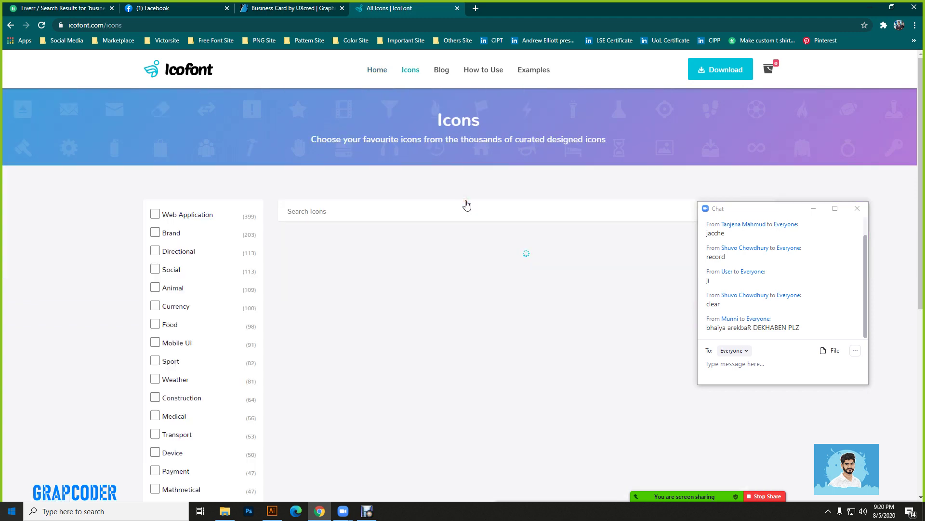
left_click(323, 205)
type("c")
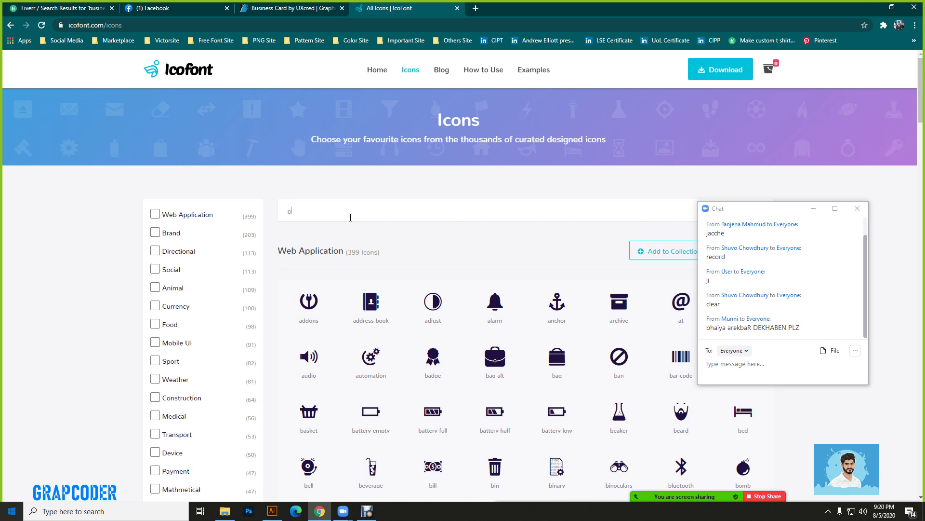
type("hone")
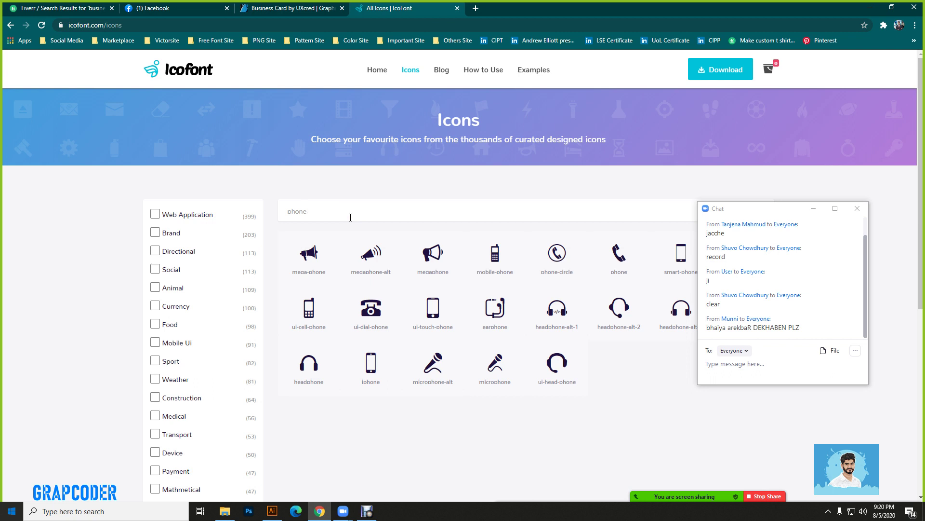
left_click_drag(763, 208, 818, 436)
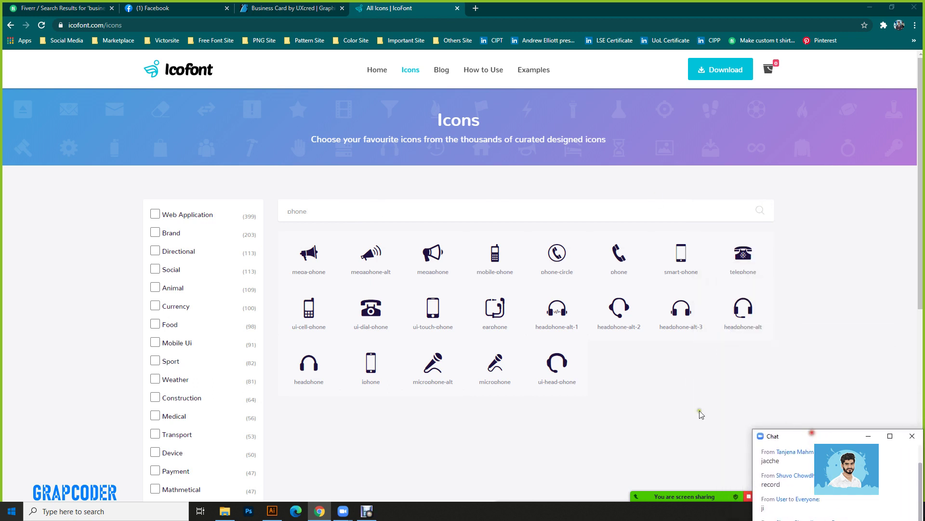
Open the headphone-alt icon's details (hex ea36) and select its glyph.
left_click(375, 391)
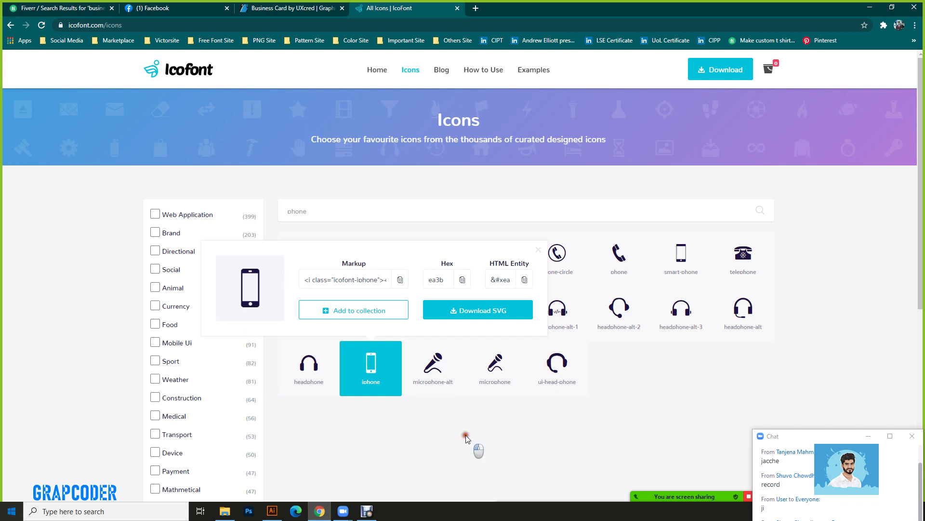
left_click(538, 250)
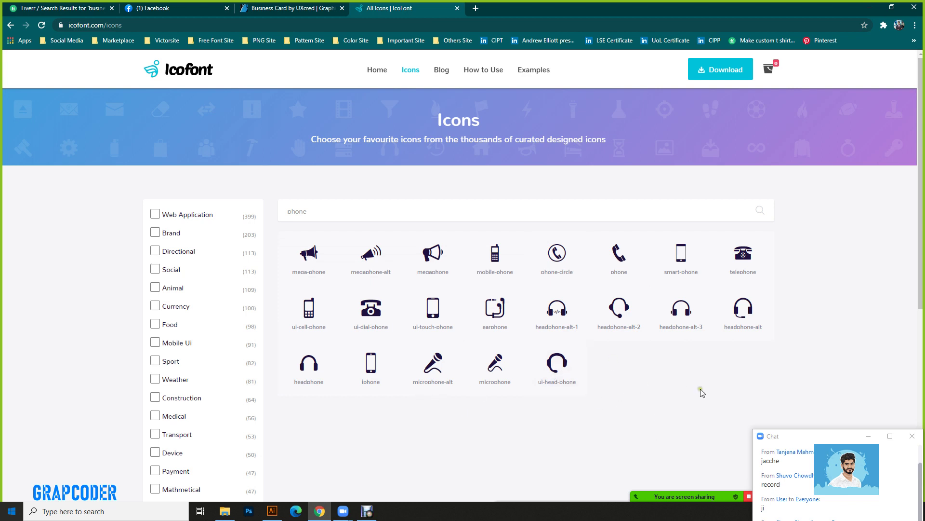
left_click(745, 313)
mouse_move(371, 368)
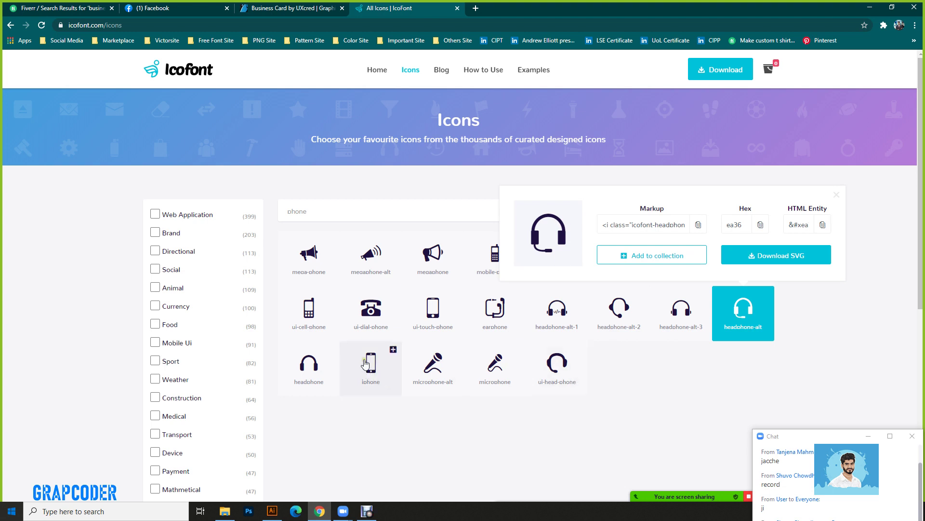
left_click_drag(567, 237, 527, 229)
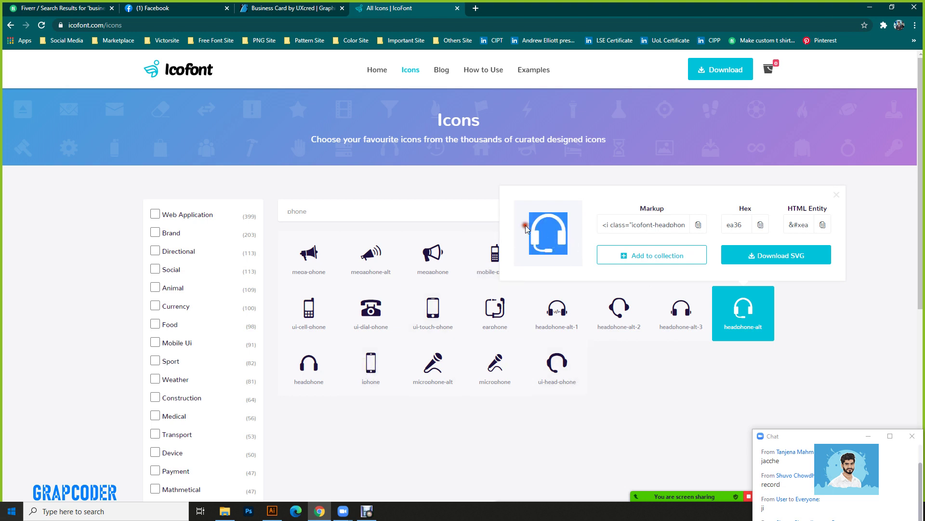
left_click(272, 510)
scroll(216, 333, "down", 3)
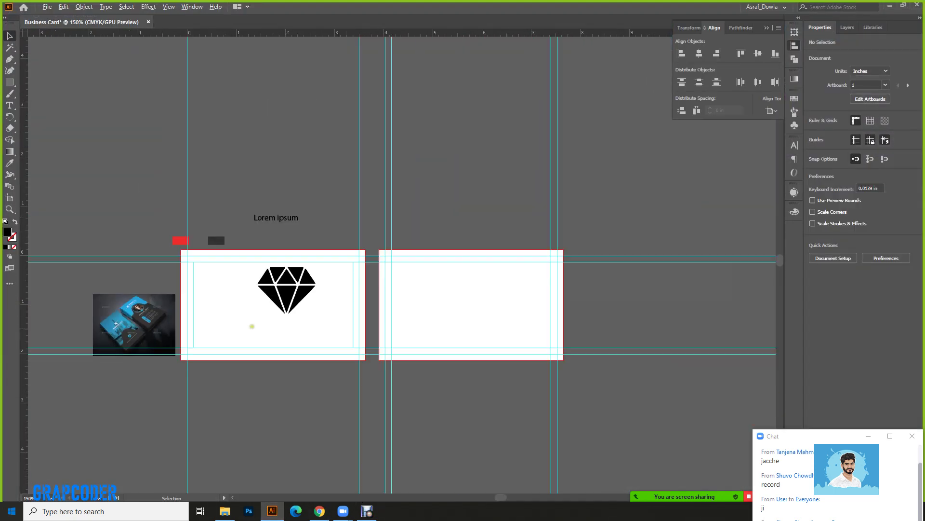
left_click_drag(250, 325, 308, 434)
scroll(314, 304, "up", 3)
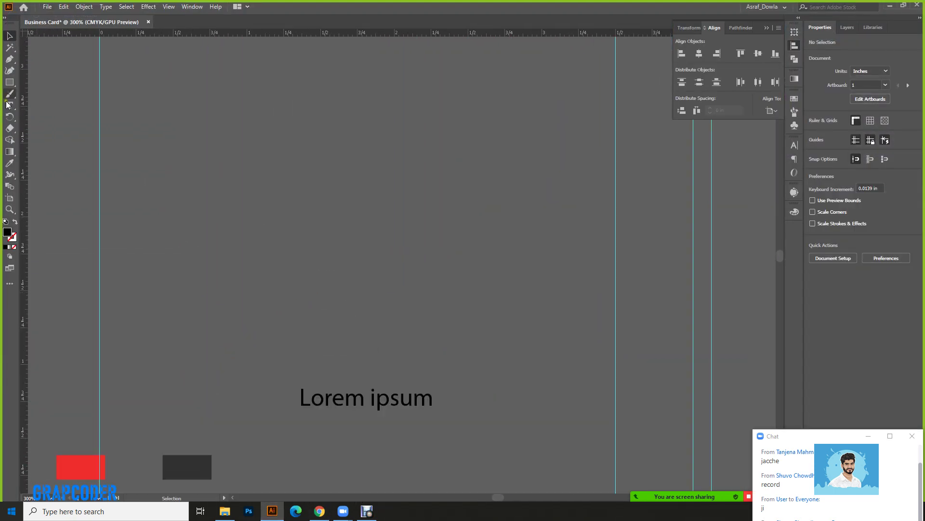
key("t")
left_click(337, 279)
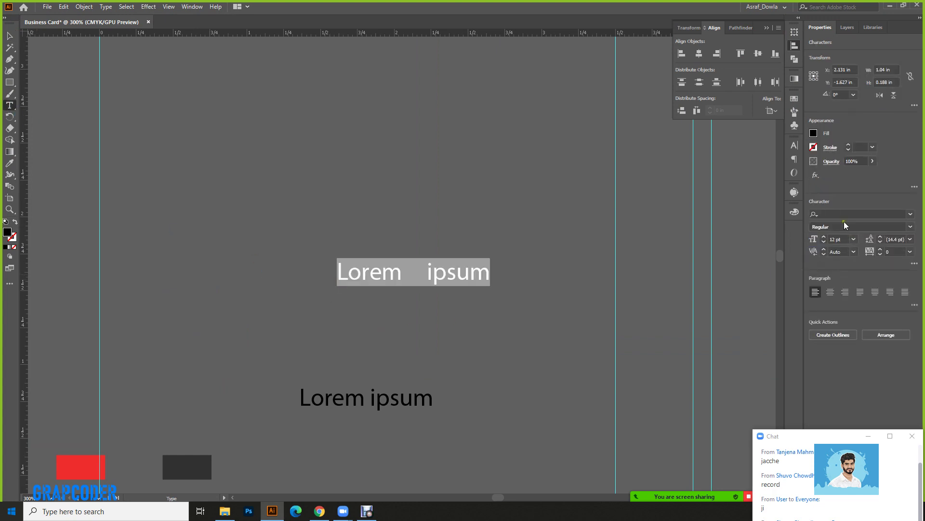
key("ctrl+v")
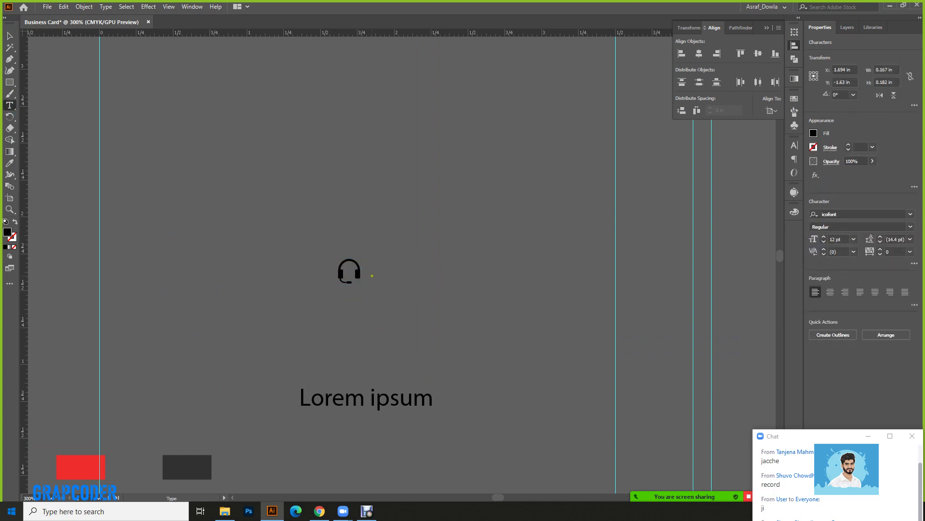
key("ctrl+a")
left_click(850, 216)
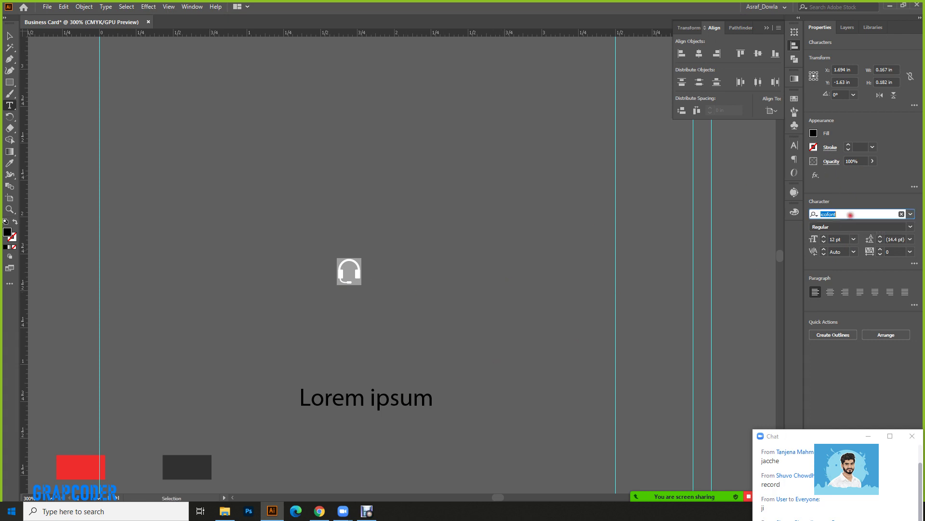
left_click(909, 214)
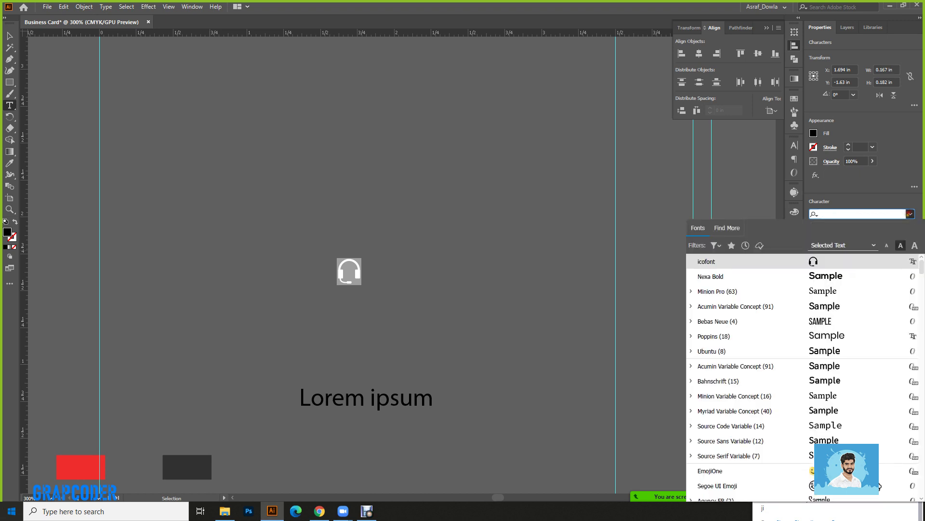
key("Escape")
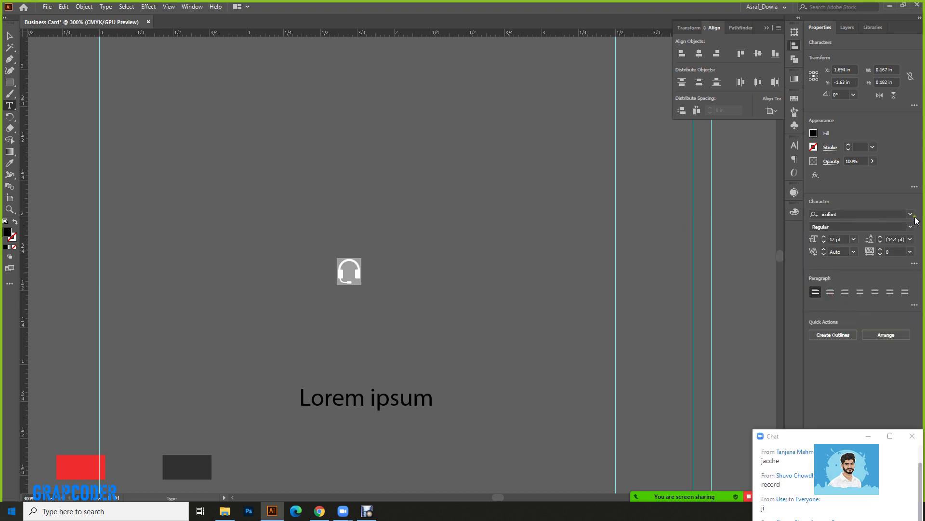
left_click(915, 218)
key("Escape")
left_click(9, 36)
left_click(227, 175)
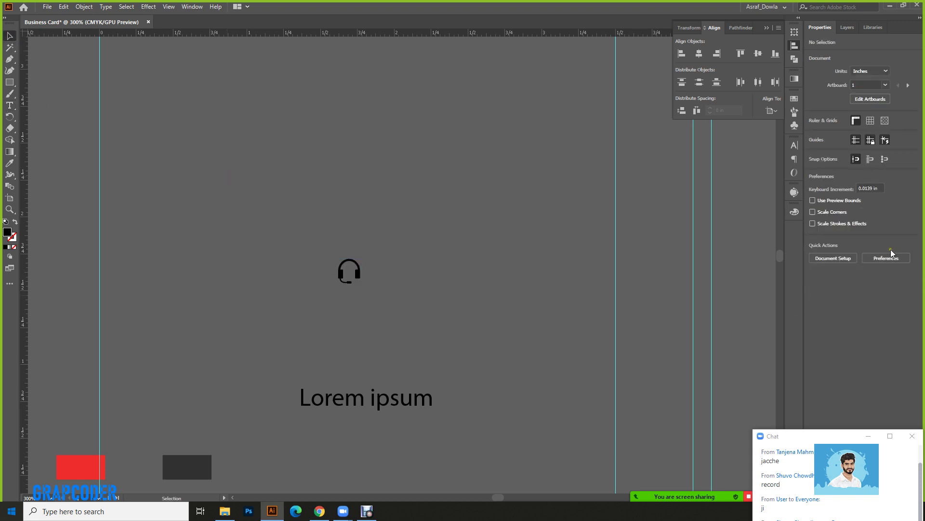
scroll(405, 302, "down", 2)
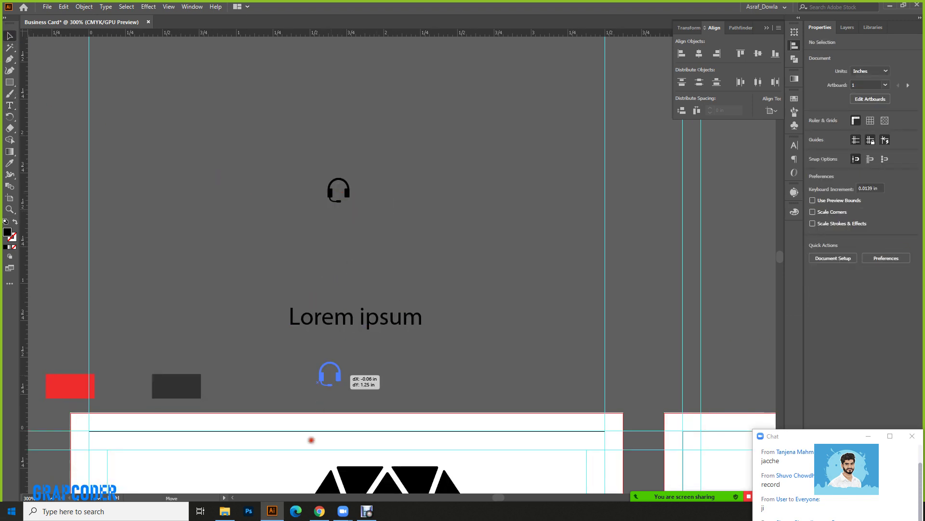
scroll(452, 269, "down", 5)
scroll(453, 269, "down", 3)
left_click_drag(360, 206, 255, 344)
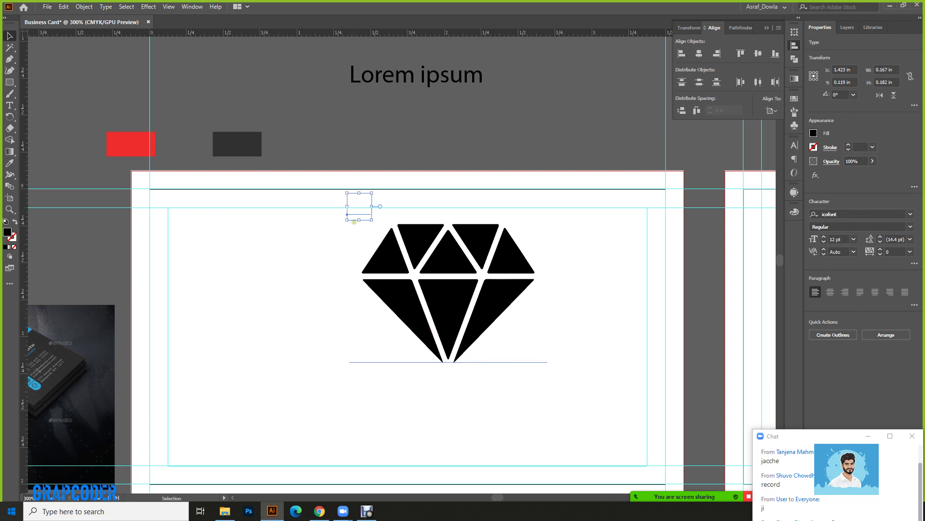
left_click(334, 373)
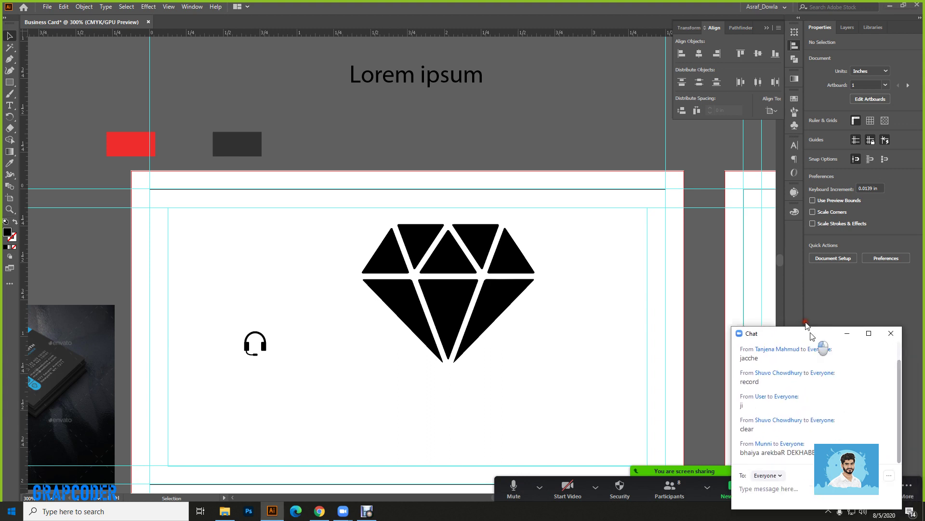
left_click_drag(834, 438, 771, 246)
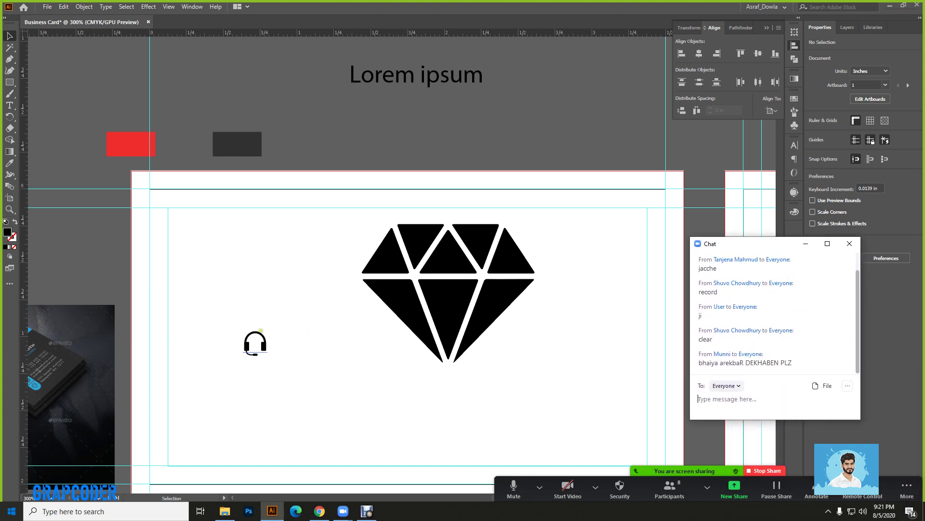
left_click(256, 340)
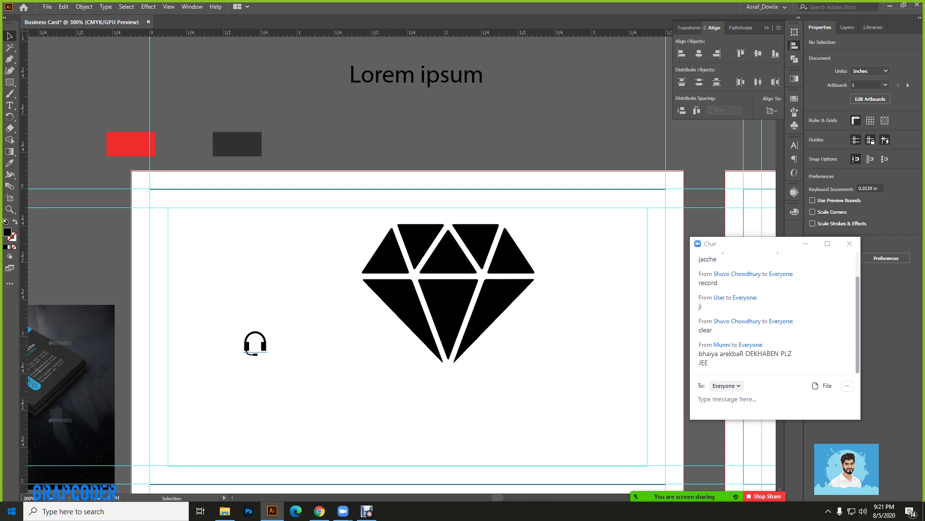
scroll(760, 270, "up", 2)
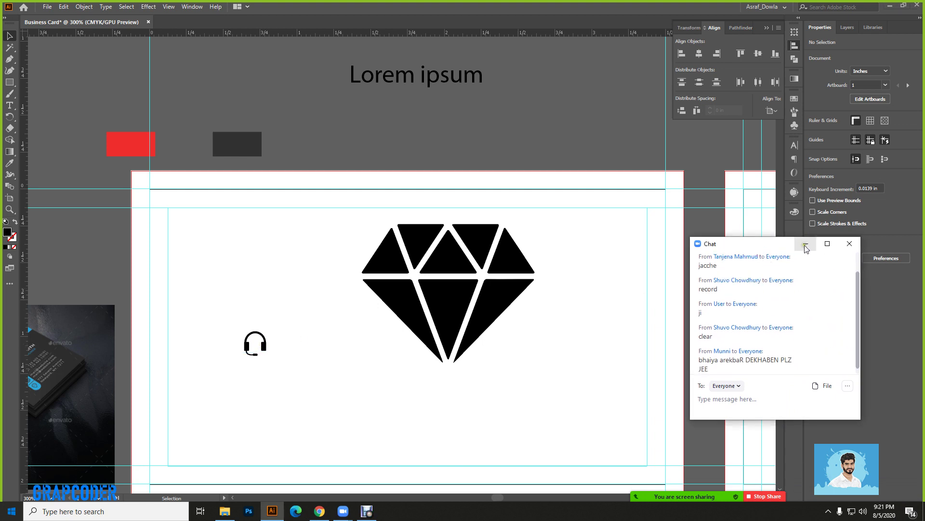
left_click(805, 245)
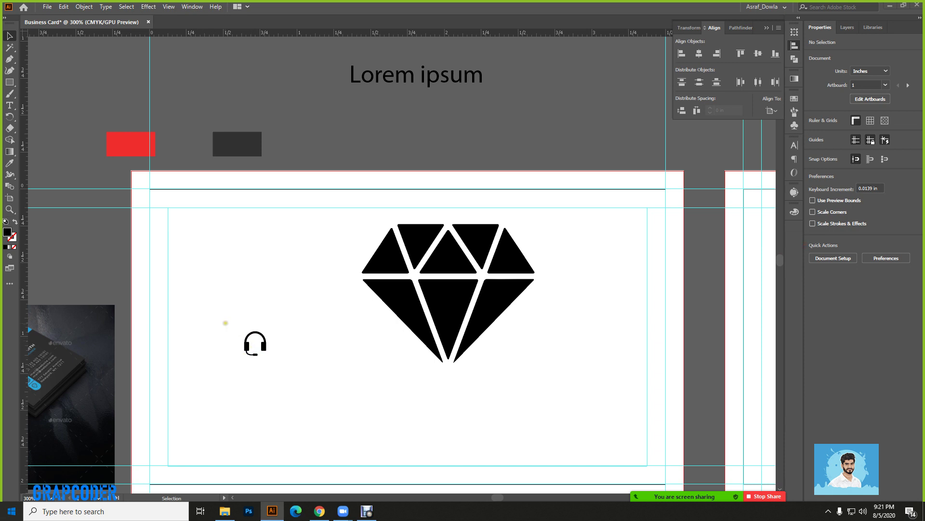
Delete the headphone glyph and convert the diamond glyph to outlines.
left_click(250, 344)
key("Delete")
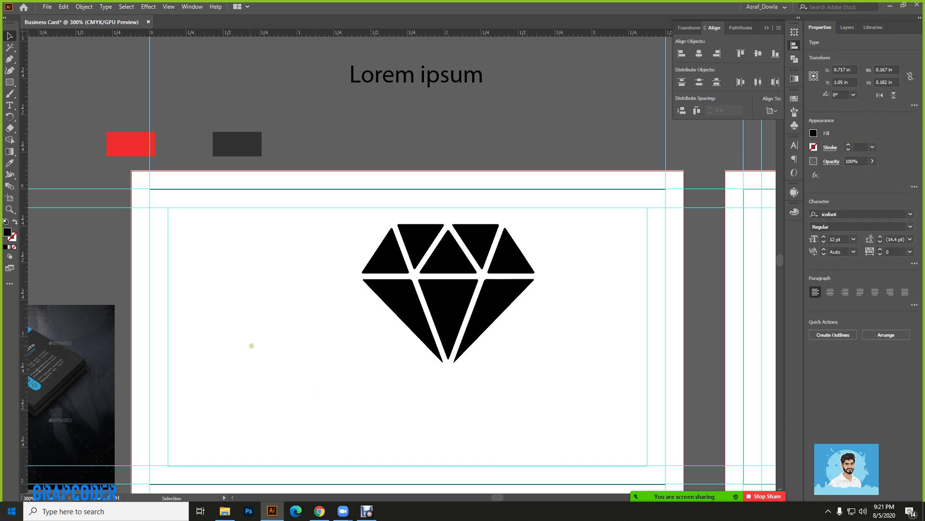
left_click(455, 291)
left_click_drag(455, 292, 456, 299)
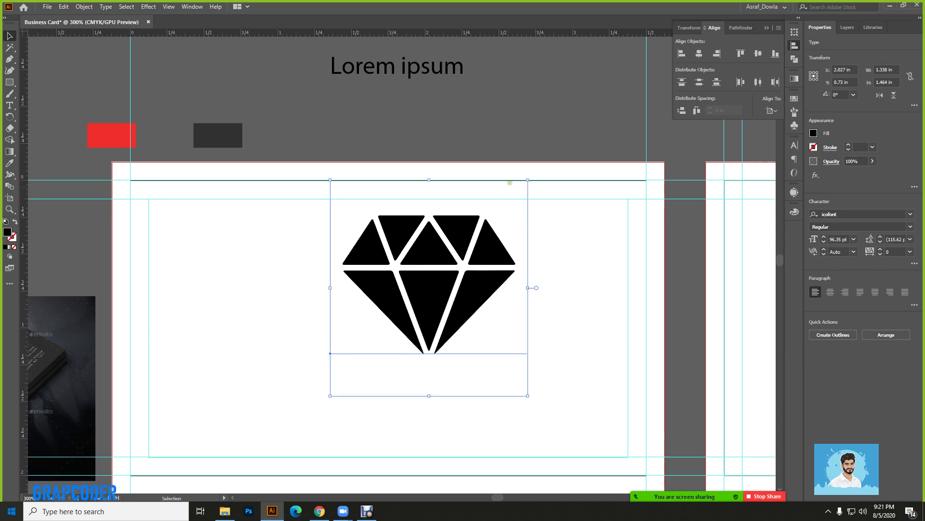
scroll(475, 263, "up", 6)
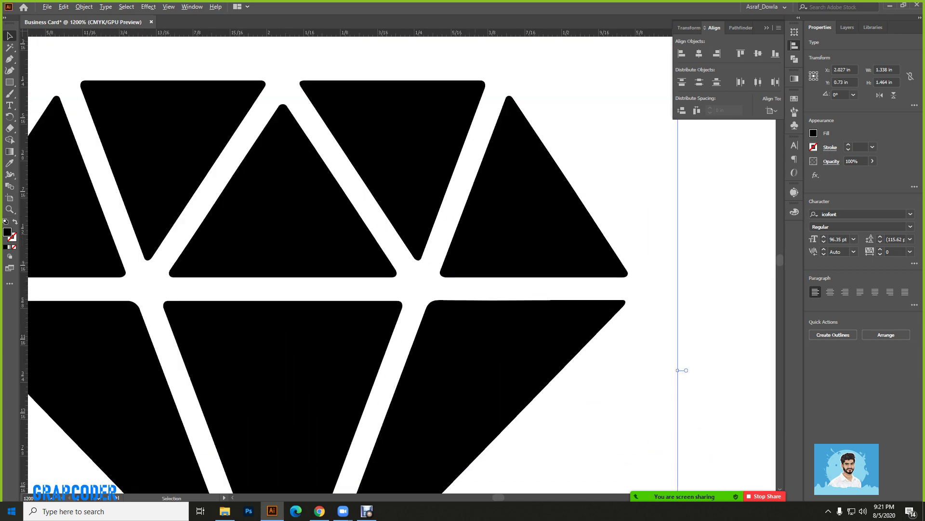
scroll(475, 263, "down", 6)
scroll(475, 263, "up", 6)
scroll(362, 272, "down", 5)
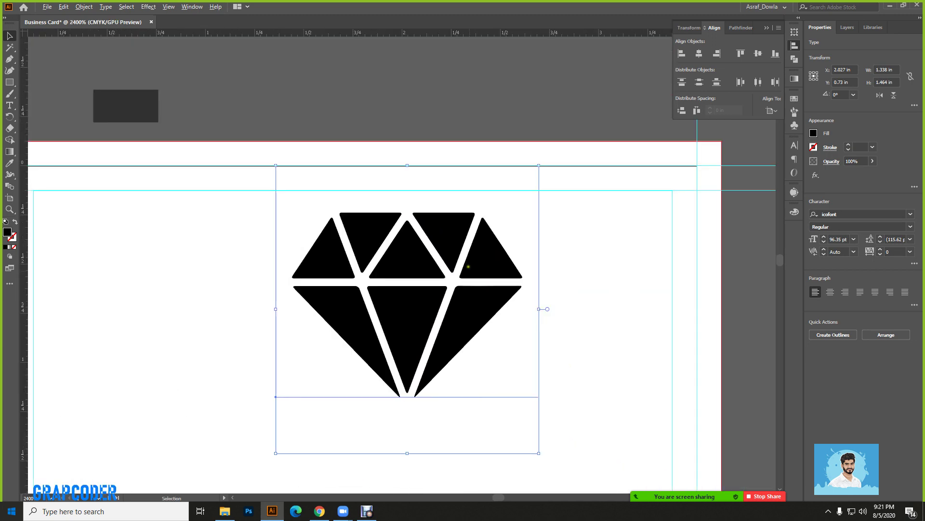
right_click(436, 277)
left_click(471, 342)
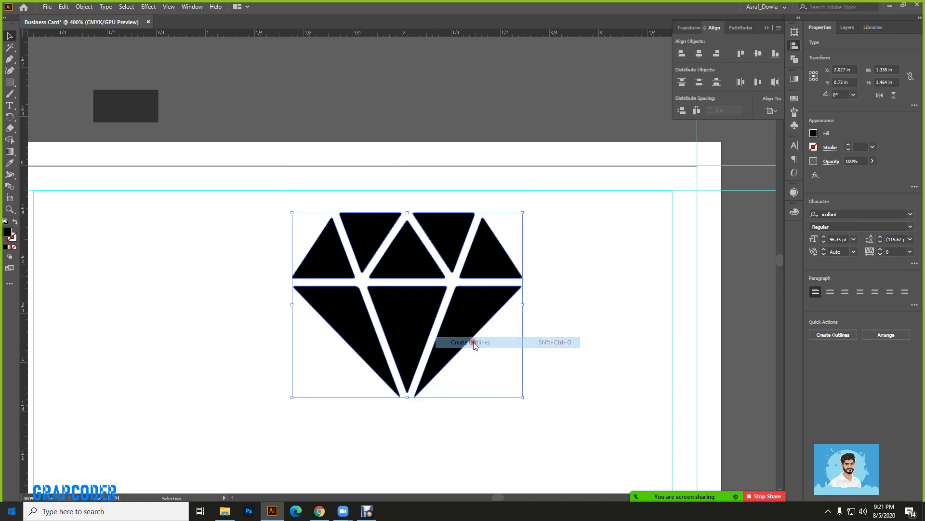
Colour the outlined diamond red by sampling the red swatch with the Eyedropper (I).
scroll(475, 275, "up", 4)
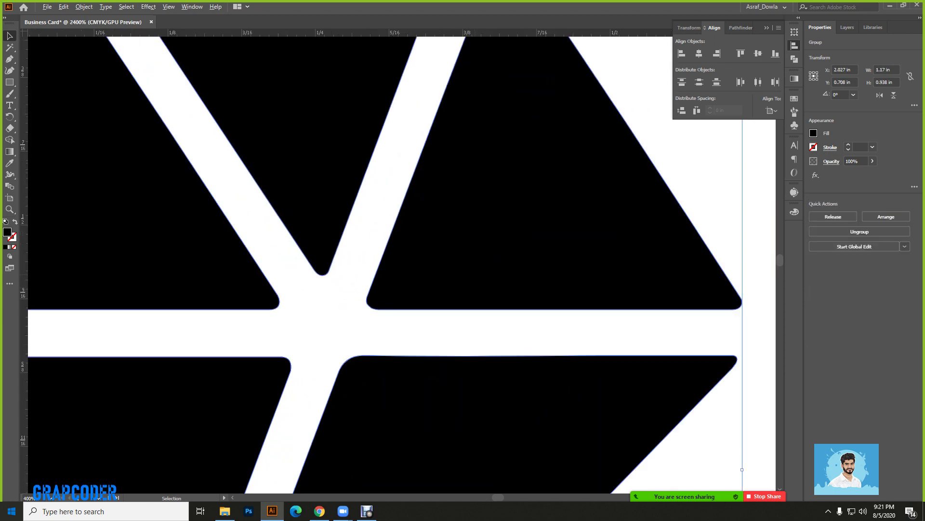
scroll(475, 275, "up", 1)
scroll(470, 272, "down", 4)
scroll(468, 271, "down", 1)
scroll(468, 272, "down", 2)
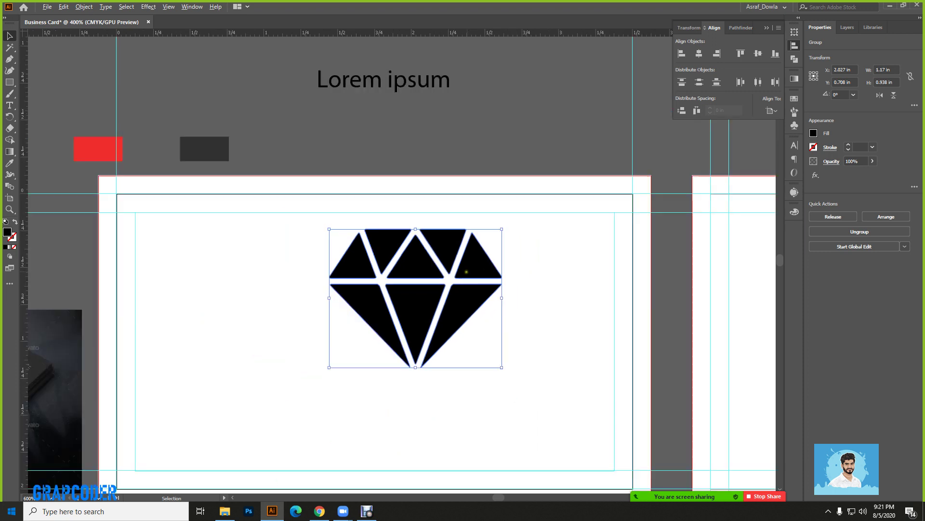
scroll(468, 272, "down", 2)
scroll(497, 307, "up", 3)
left_click_drag(496, 306, 539, 361)
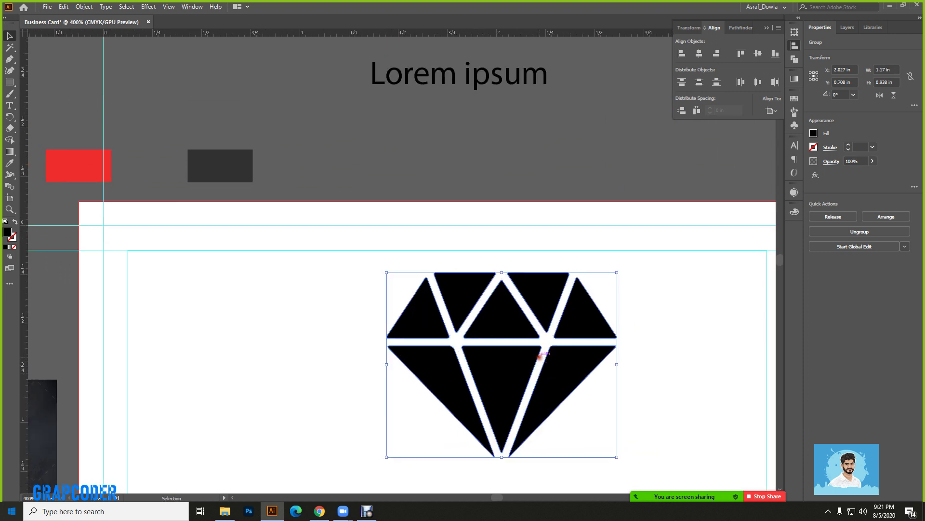
key("i")
left_click(67, 167)
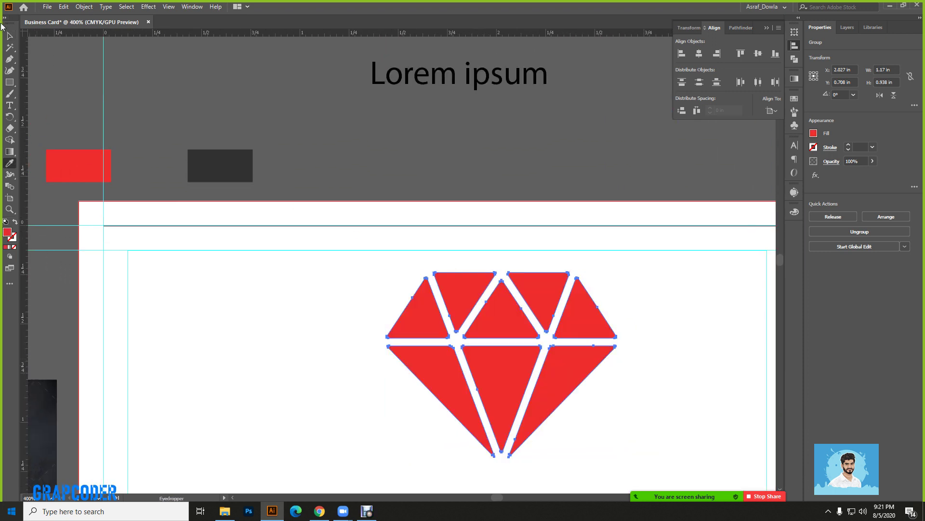
left_click(10, 35)
Scale the red diamond down, then back up to a moderate size on the card.
left_click(453, 159)
left_click_drag(463, 150, 409, 102)
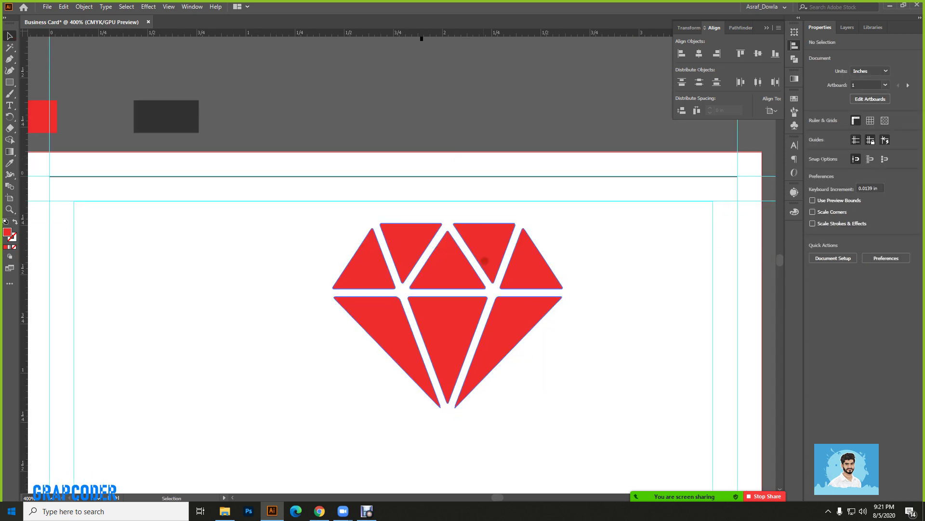
left_click(485, 261)
mouse_move(563, 223)
left_mouse_down()
mouse_move(458, 306)
mouse_move(441, 178)
left_mouse_up()
left_click(518, 315)
key("ctrl+minus")
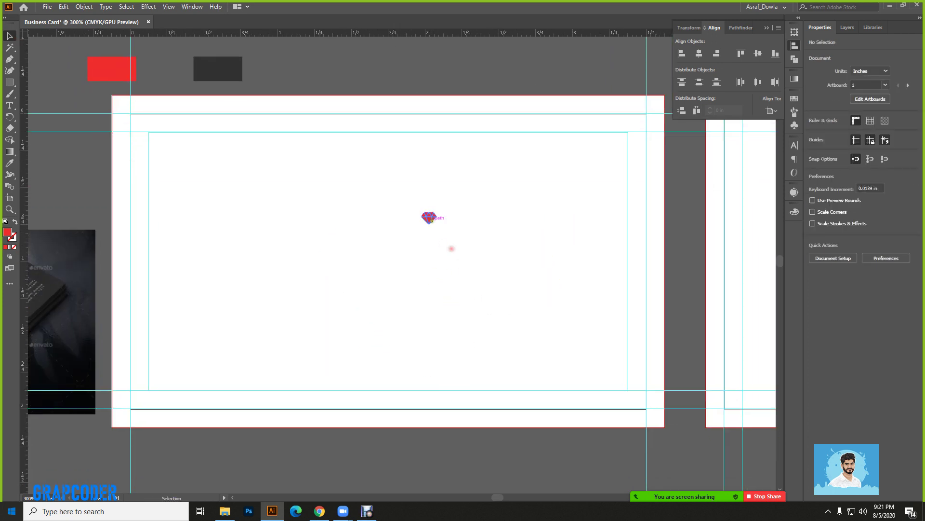
left_click(429, 218)
left_click_drag(436, 224, 479, 273)
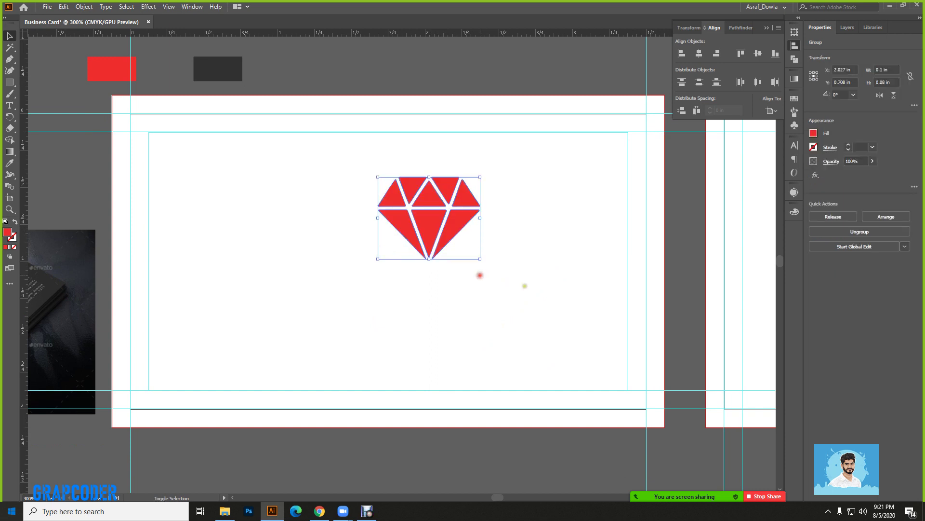
left_click(479, 273)
left_click_drag(514, 316, 484, 280)
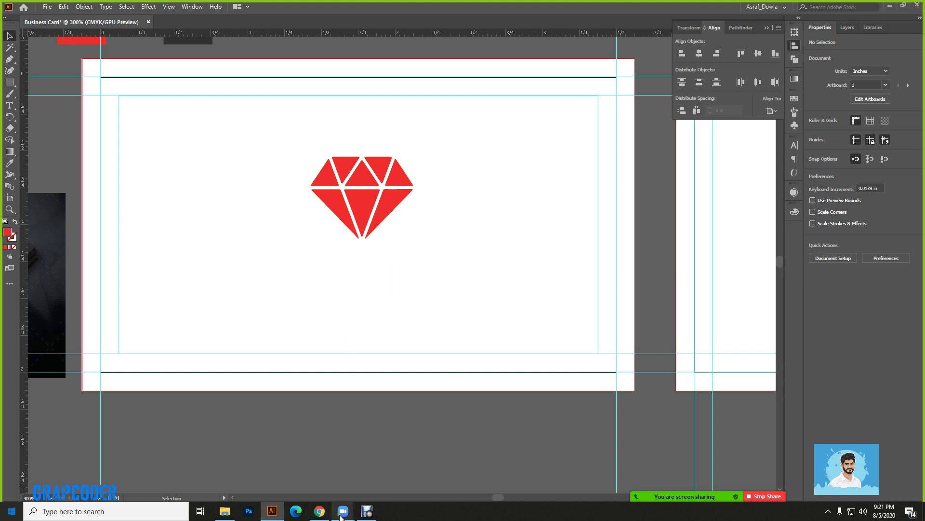
left_click(320, 511)
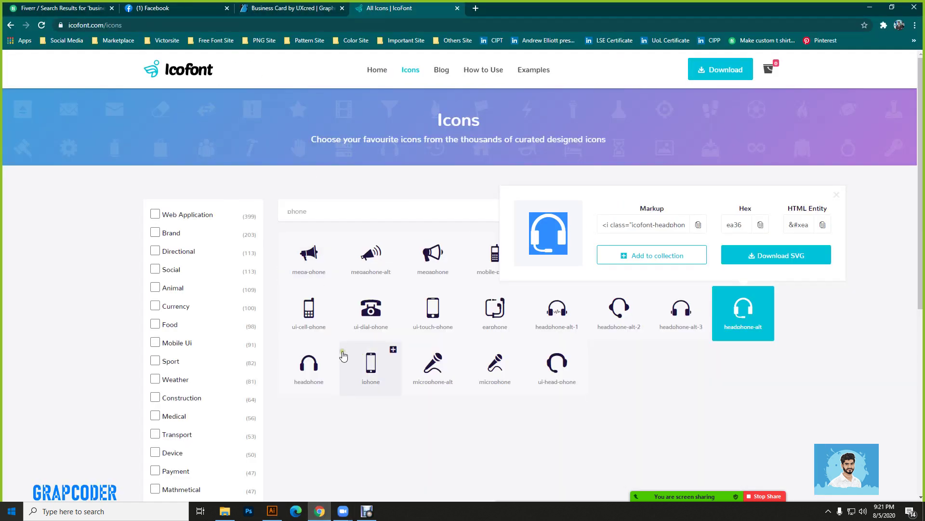
Search IcoFont for 'map' icons, then go to flaticon.com via the address bar.
left_click_drag(457, 214, 109, 216)
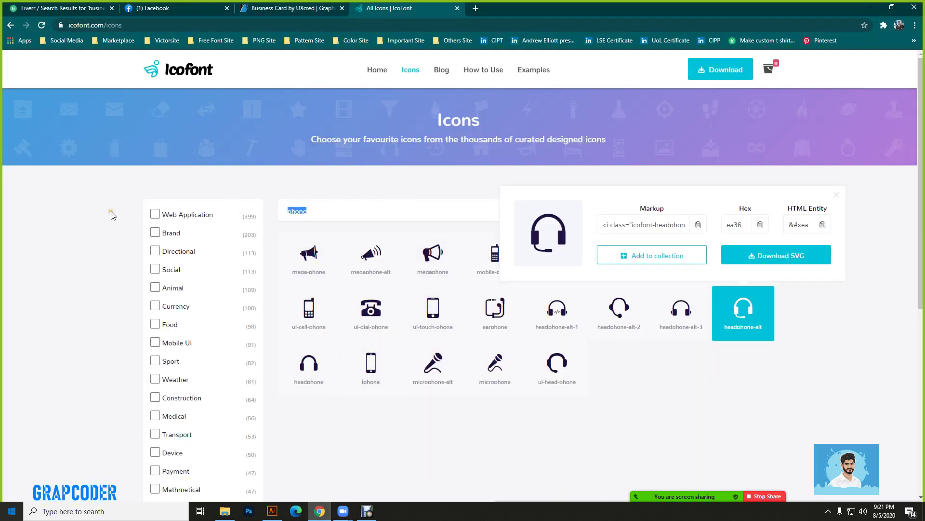
type("map")
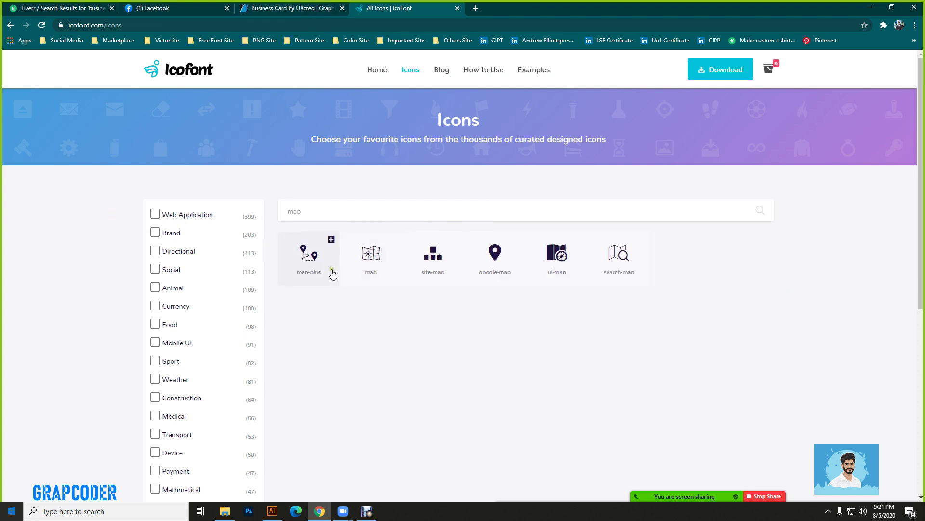
left_click_drag(304, 212, 288, 225)
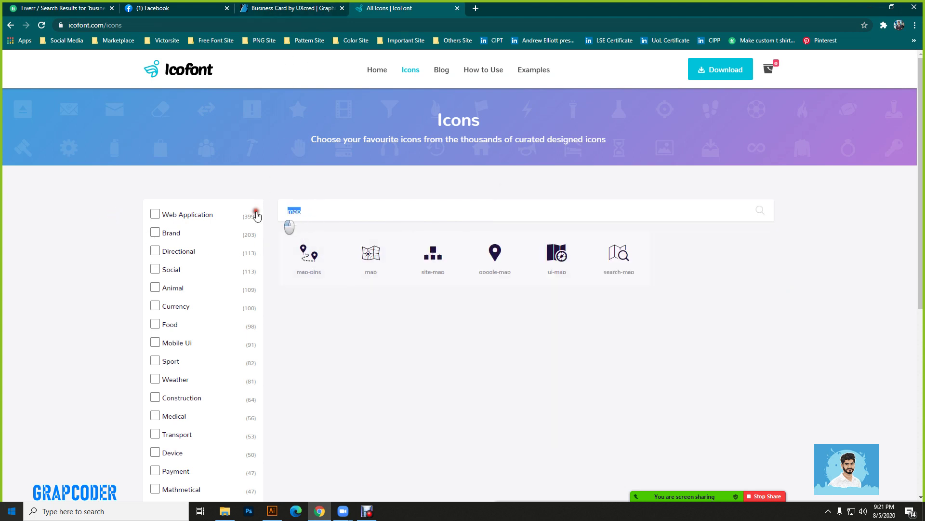
left_click(159, 25)
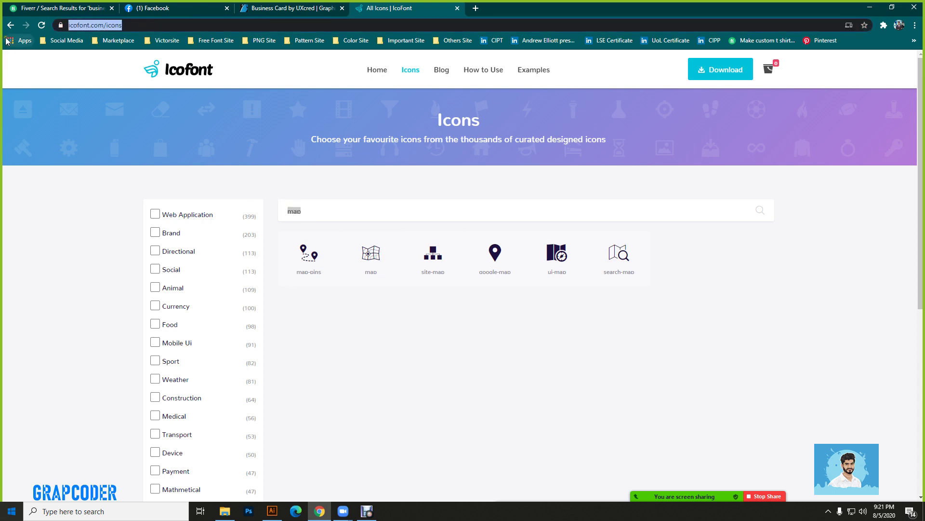
type("flat")
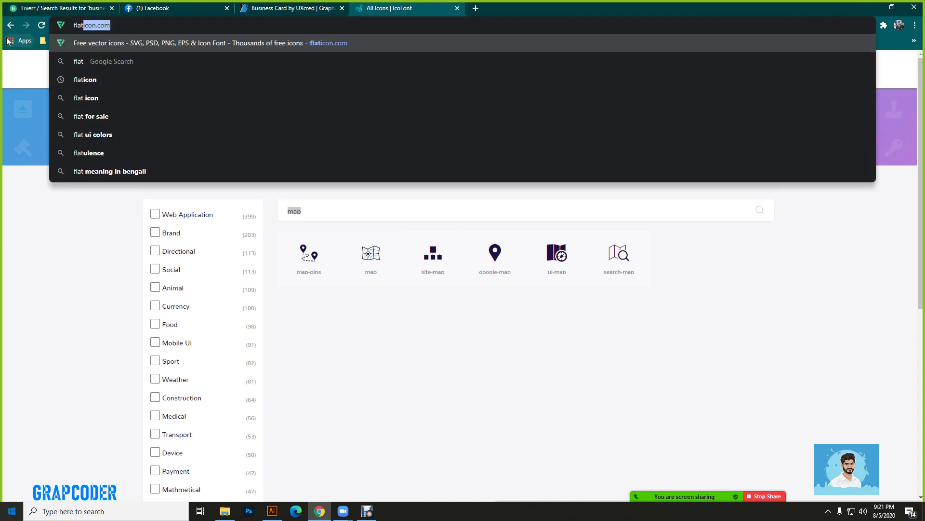
key("Return")
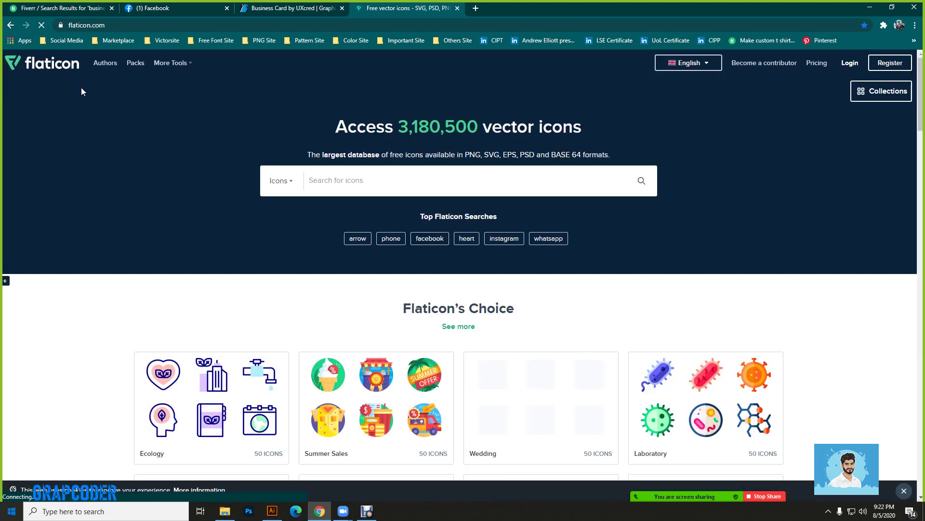
Search Flaticon for 'world map' icons and scroll through the results.
left_click(327, 186)
type("map")
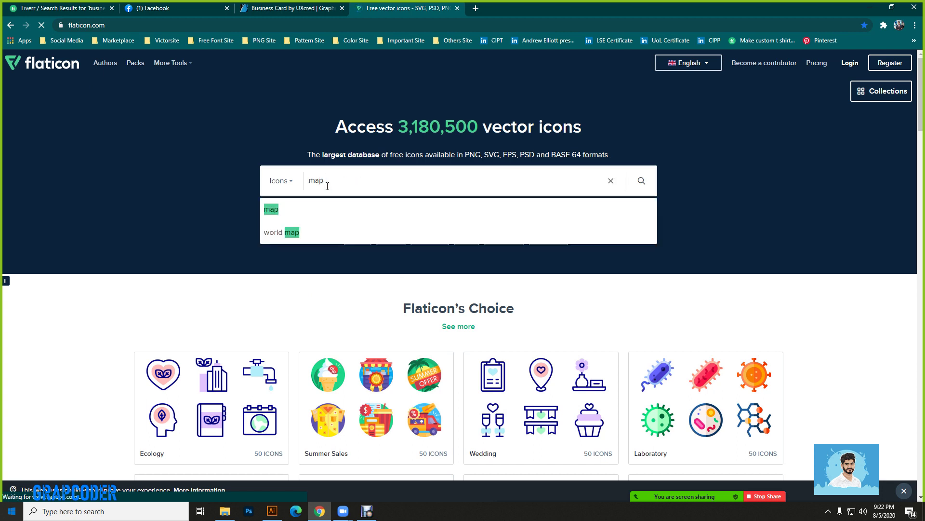
left_click(290, 234)
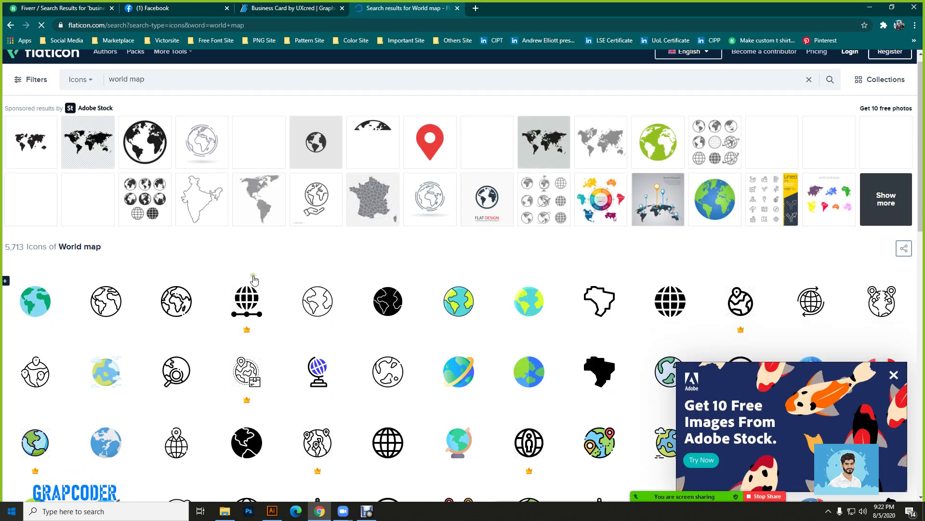
scroll(255, 279, "down", 4)
scroll(258, 272, "down", 2)
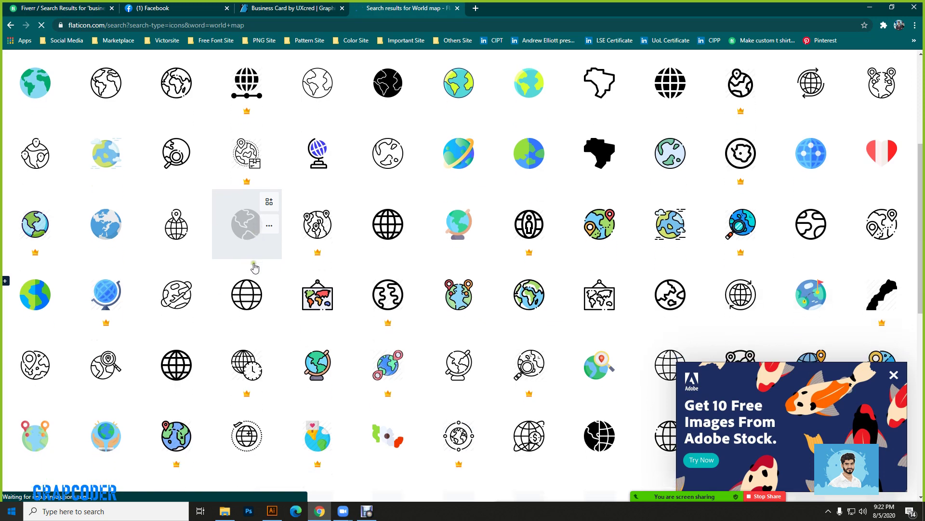
scroll(254, 265, "down", 4)
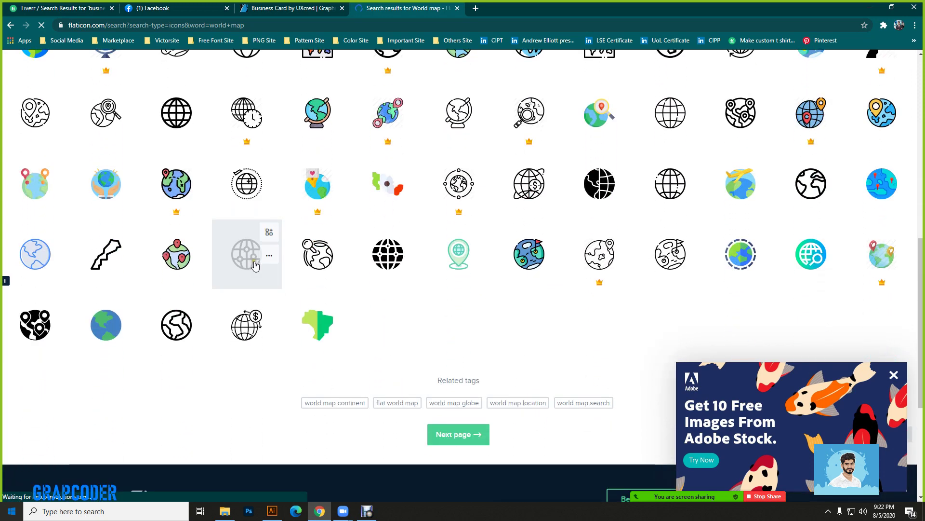
scroll(254, 265, "up", 6)
scroll(246, 250, "up", 2)
scroll(292, 267, "up", 2)
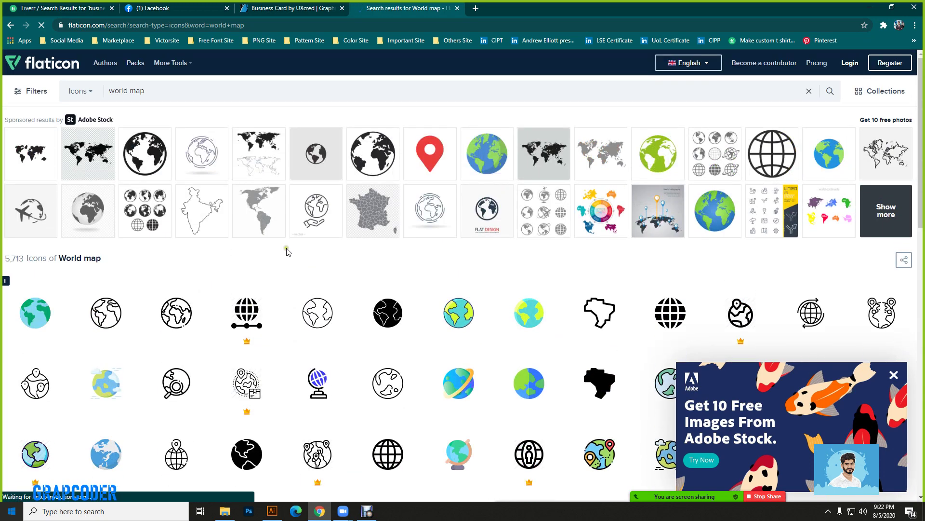
Narrow the search to 'map', close the stray popup, and browse the 61,219 results.
left_click_drag(131, 93, 28, 101)
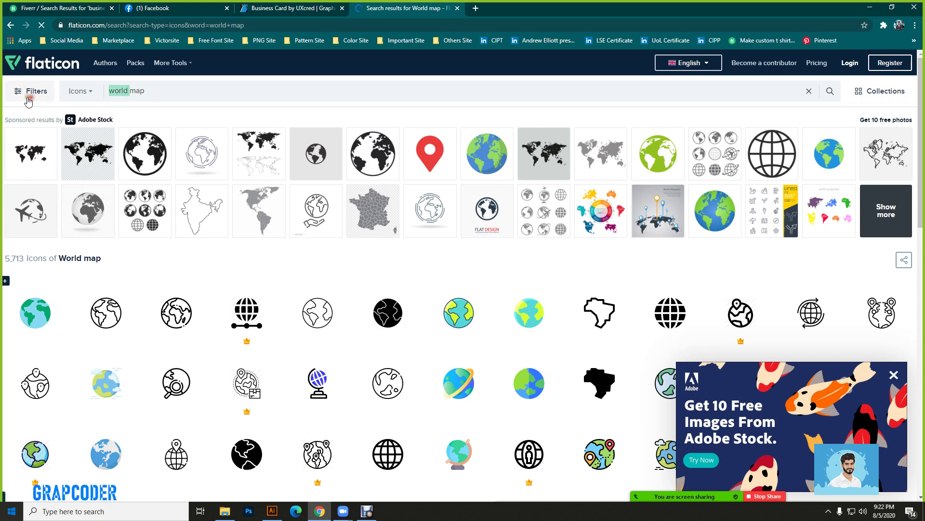
left_click(22, 100)
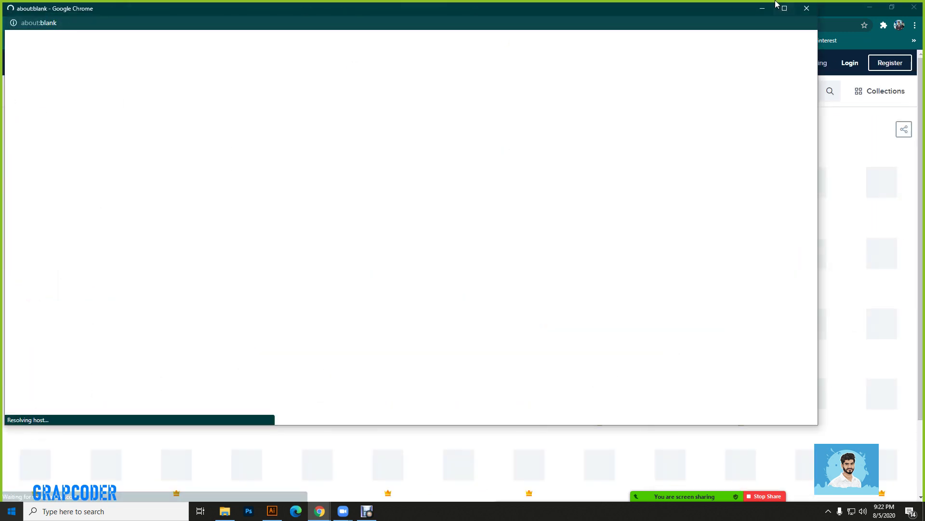
left_click(805, 8)
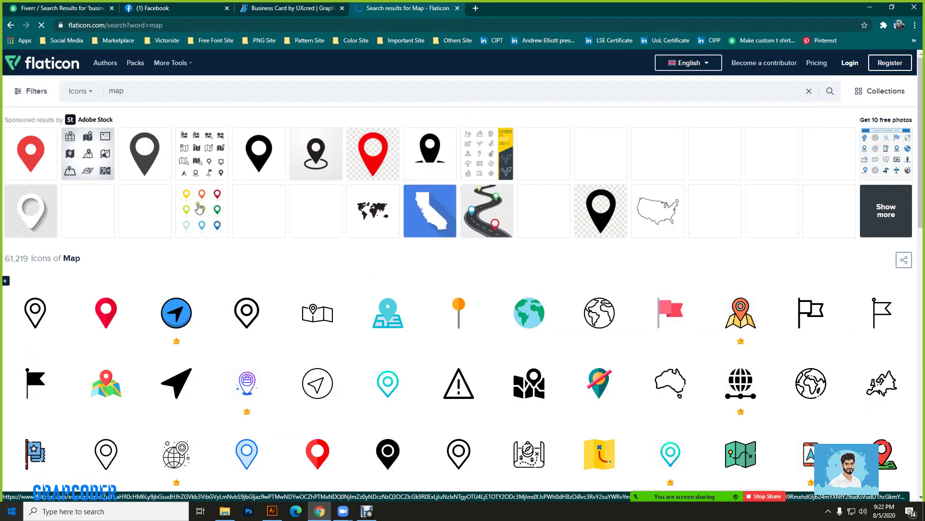
scroll(242, 215, "down", 2)
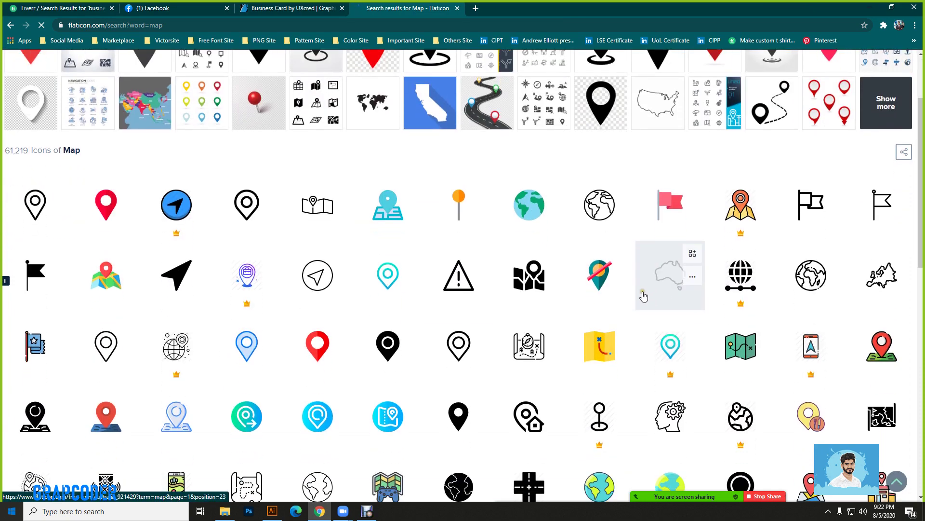
scroll(555, 289, "down", 2)
scroll(488, 286, "down", 2)
scroll(488, 286, "down", 2)
scroll(488, 286, "down", 1)
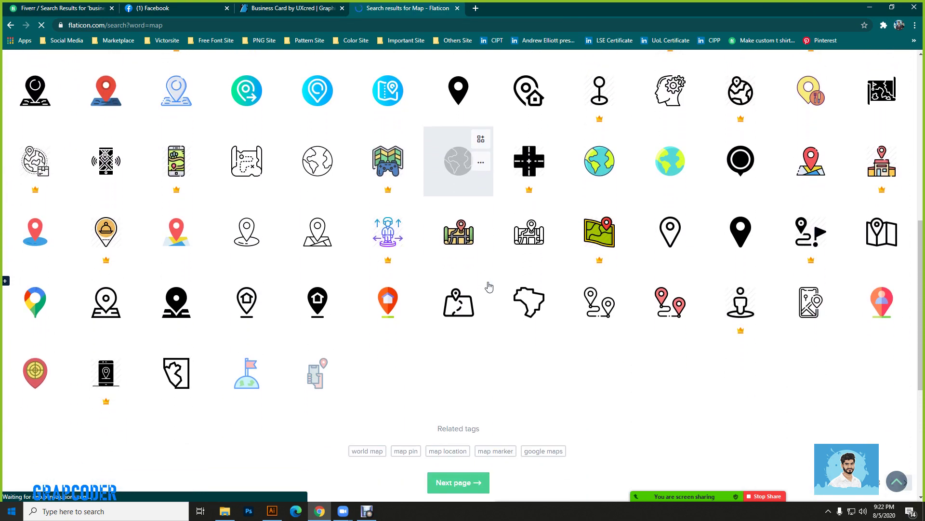
scroll(489, 286, "up", 2)
scroll(489, 287, "up", 5)
scroll(489, 286, "up", 2)
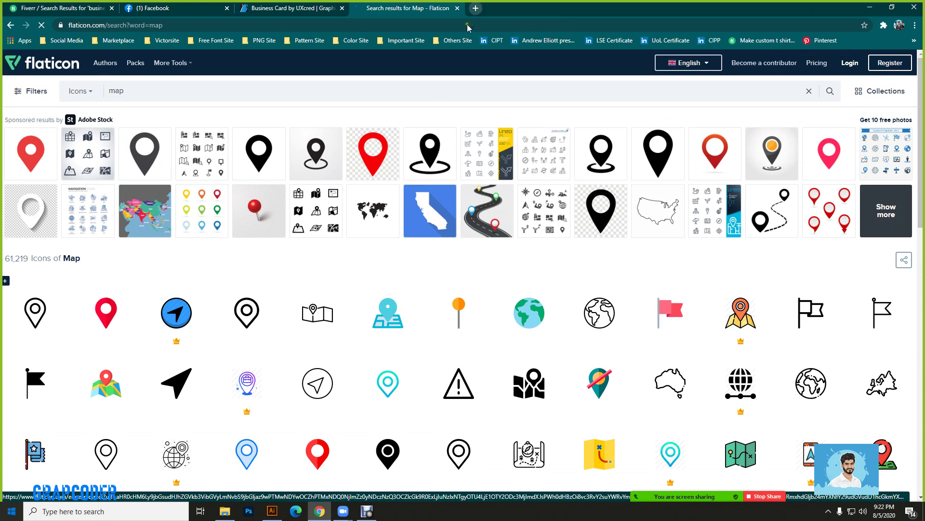
Open a new browser tab and start a web search for 'global map vector'.
left_click(478, 8)
left_click(403, 27)
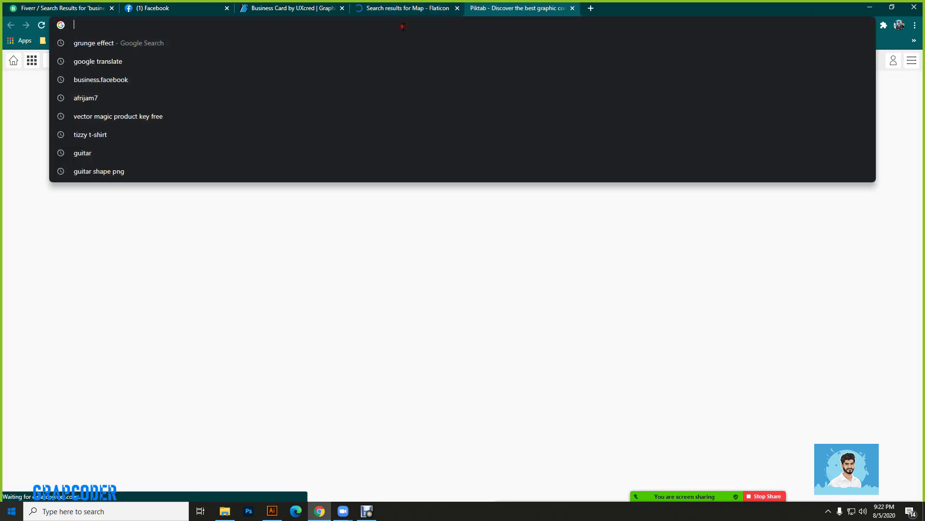
type("glo")
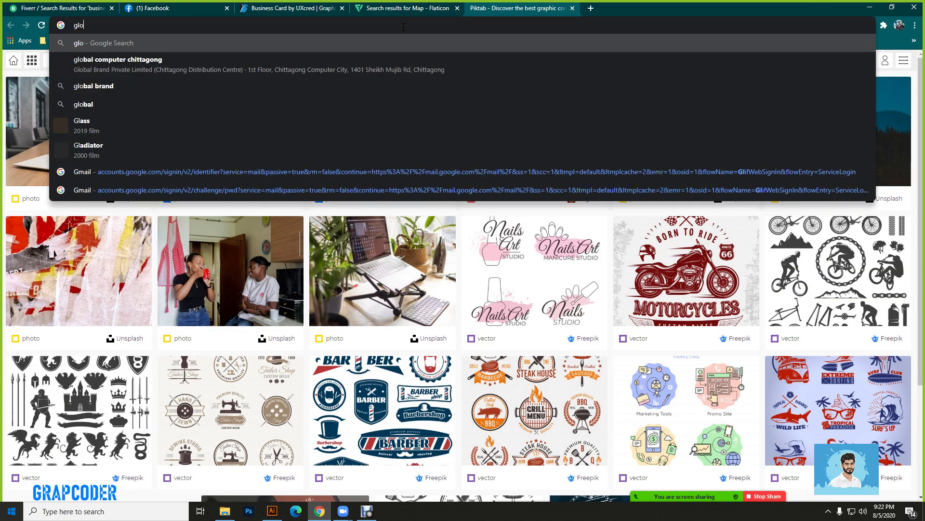
type("bal")
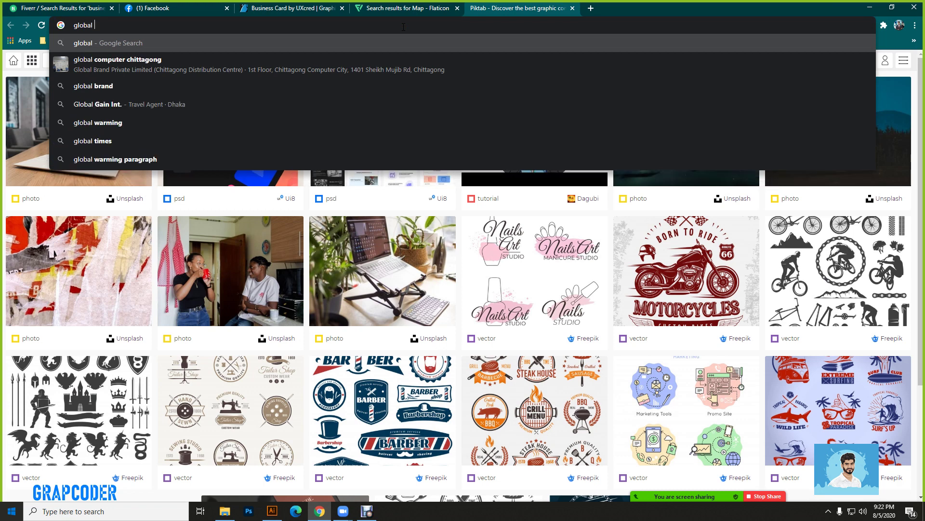
type(" map")
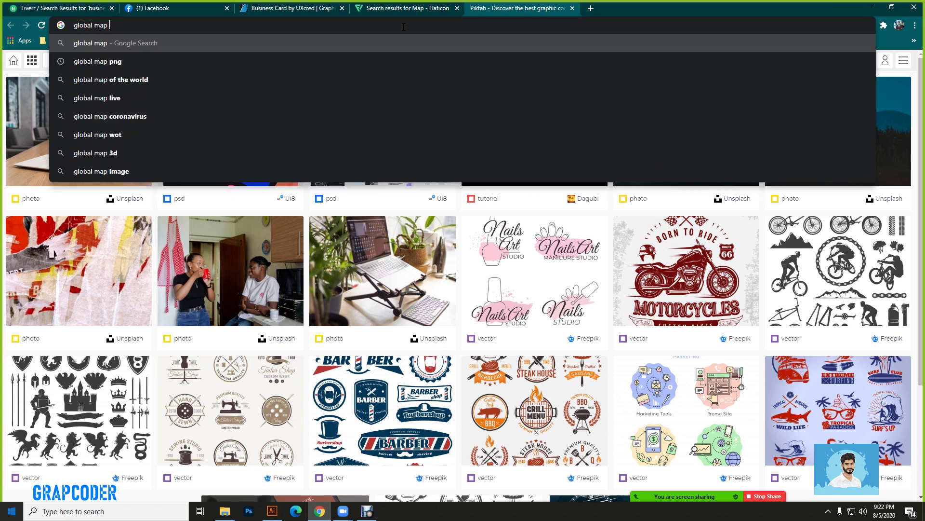
type(" vector")
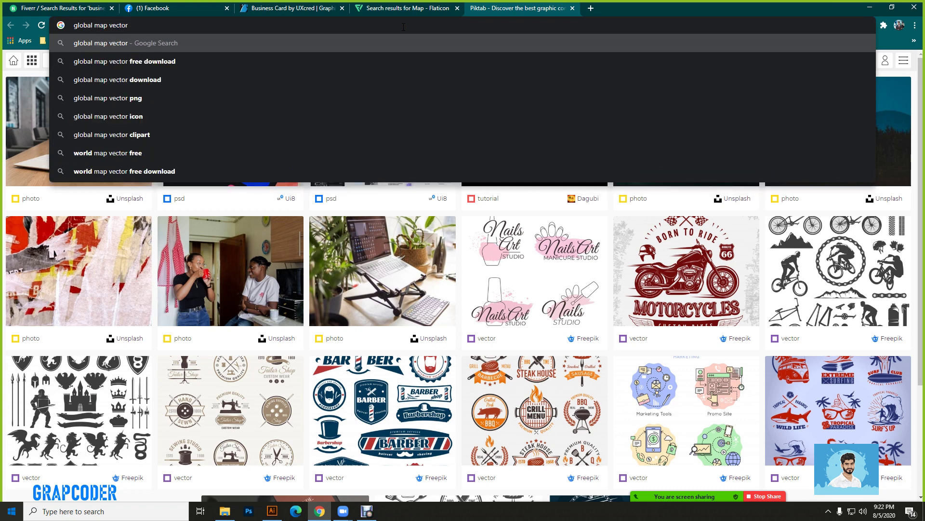
Run the 'global map vector' Google image search and visit the Freepik grey world map result.
key("Return")
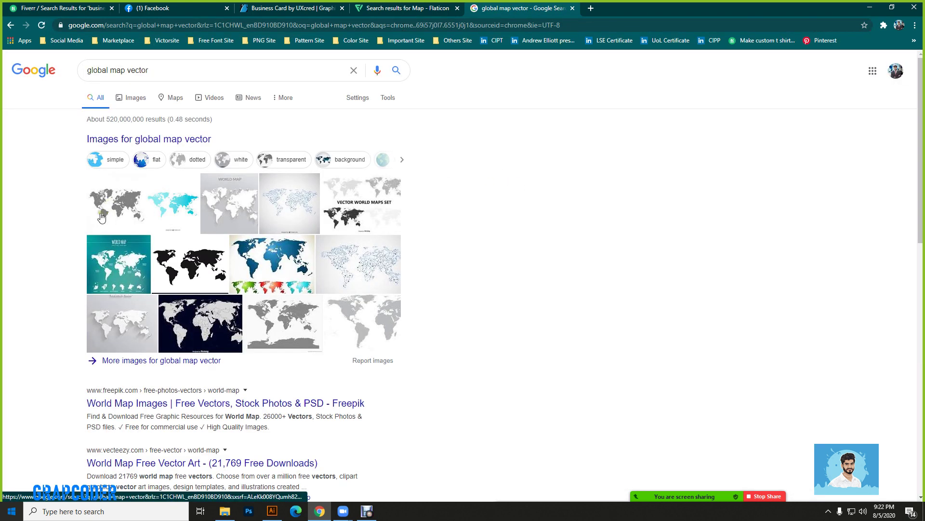
left_click(102, 217)
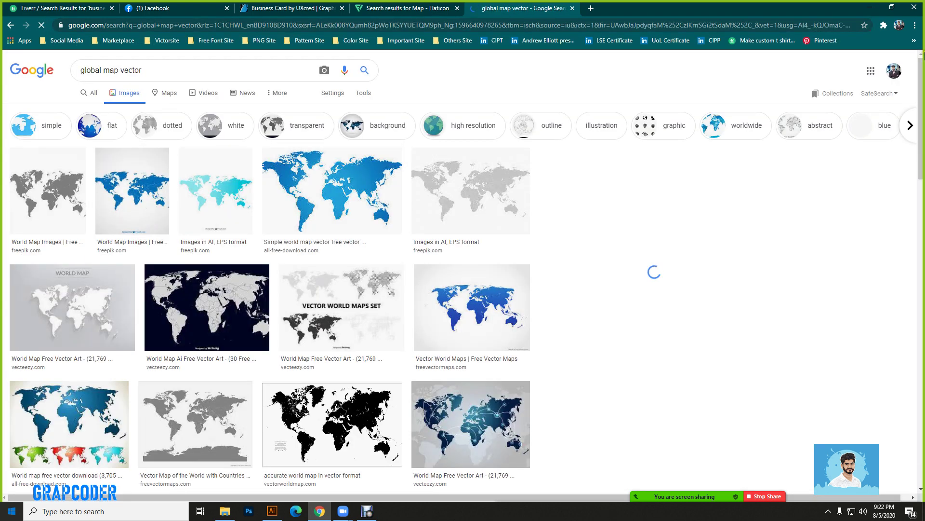
left_click(41, 207)
key("Up")
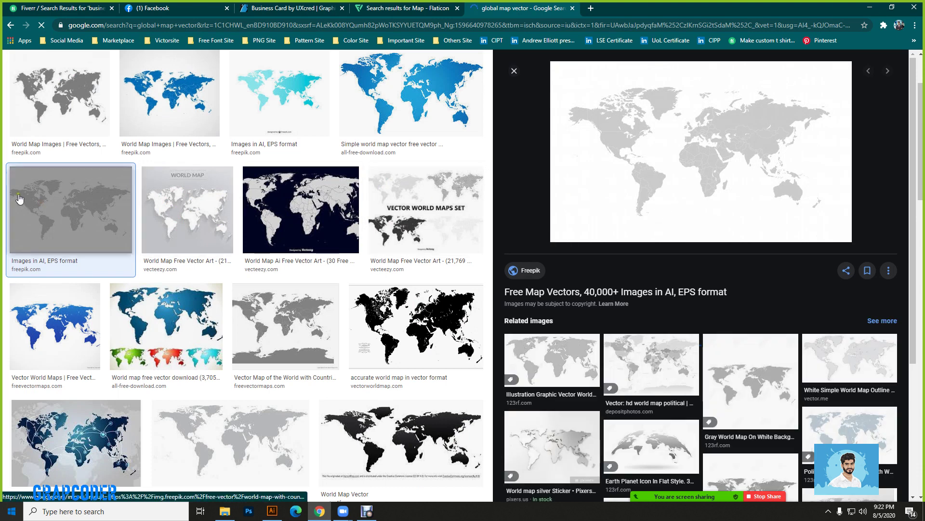
left_click(671, 255)
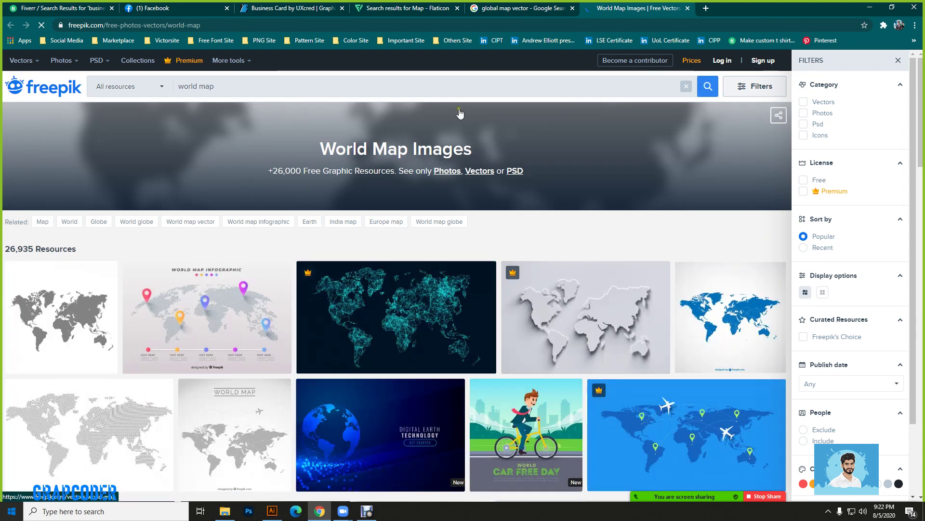
Open Freepik's Grey world map item and choose the free download.
left_click(62, 318)
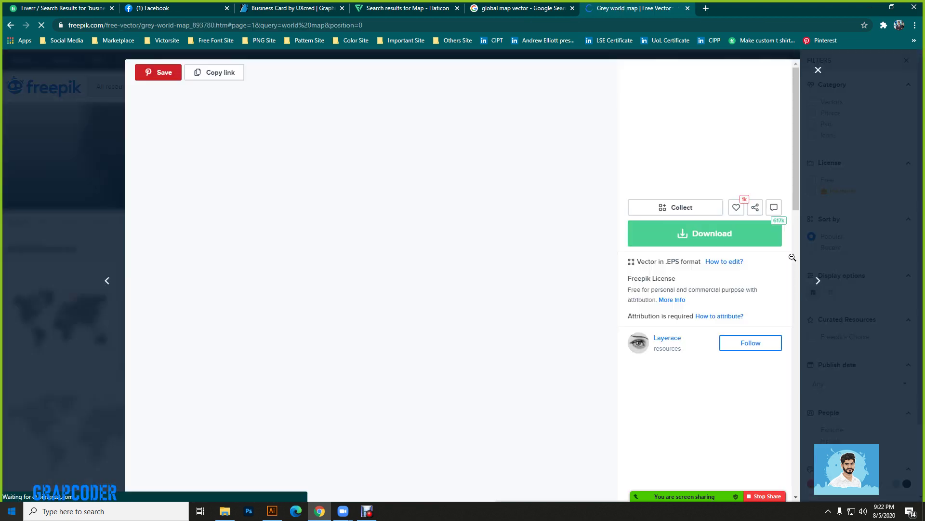
left_click(700, 236)
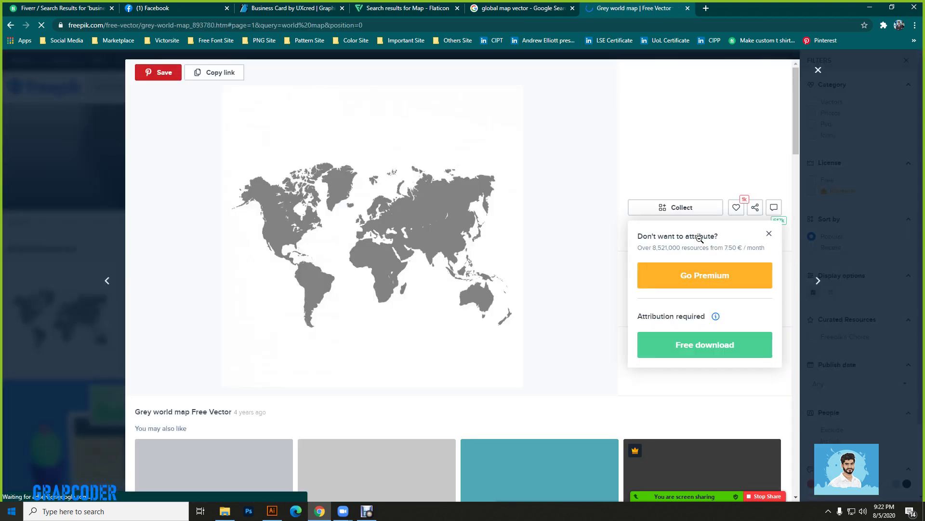
left_click(695, 346)
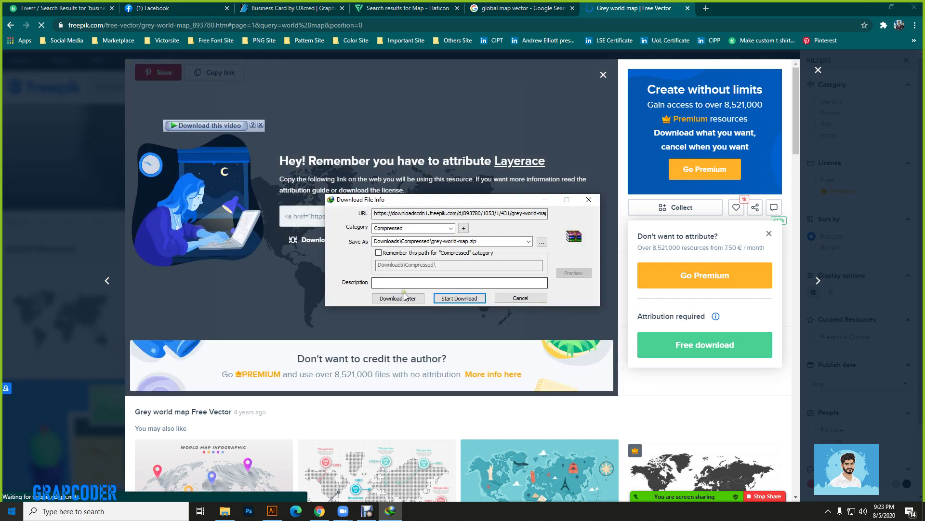
In the IDM dialog, try adding a new download category using Desktop as its folder.
left_click(451, 228)
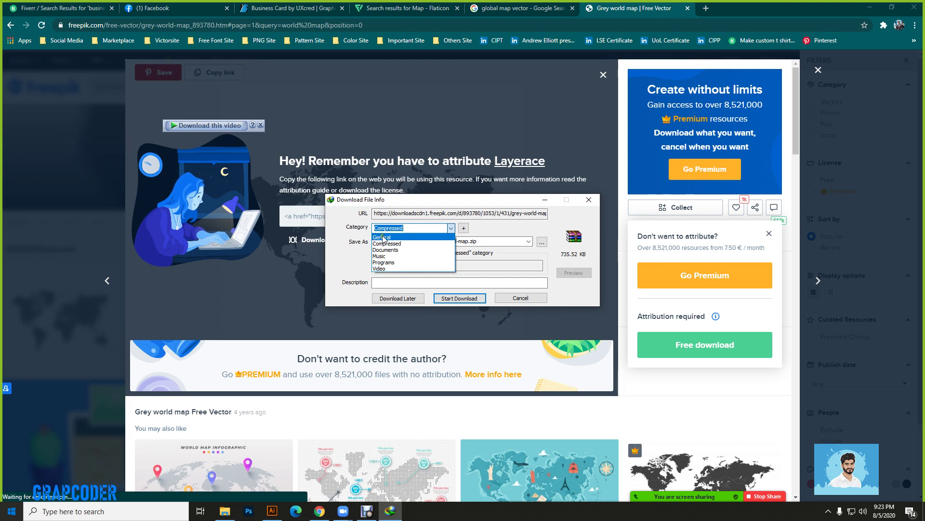
left_click(465, 228)
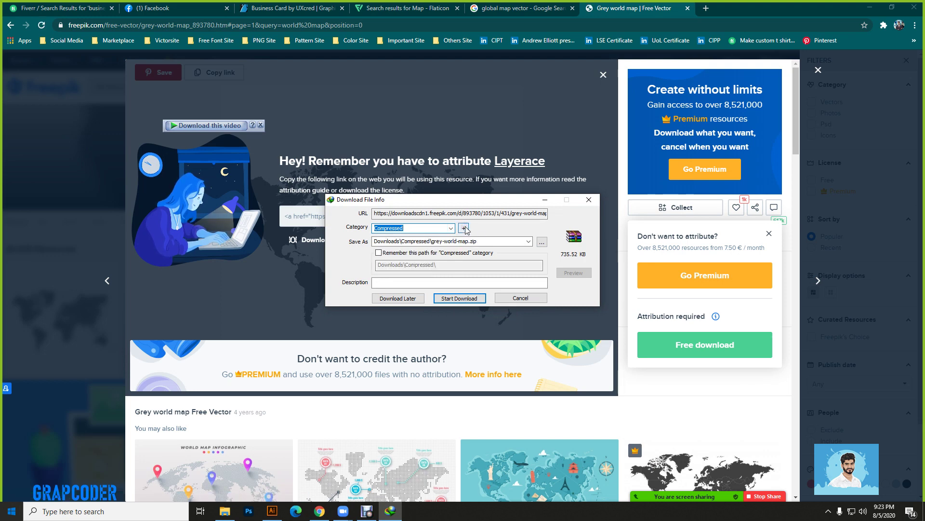
left_click(464, 228)
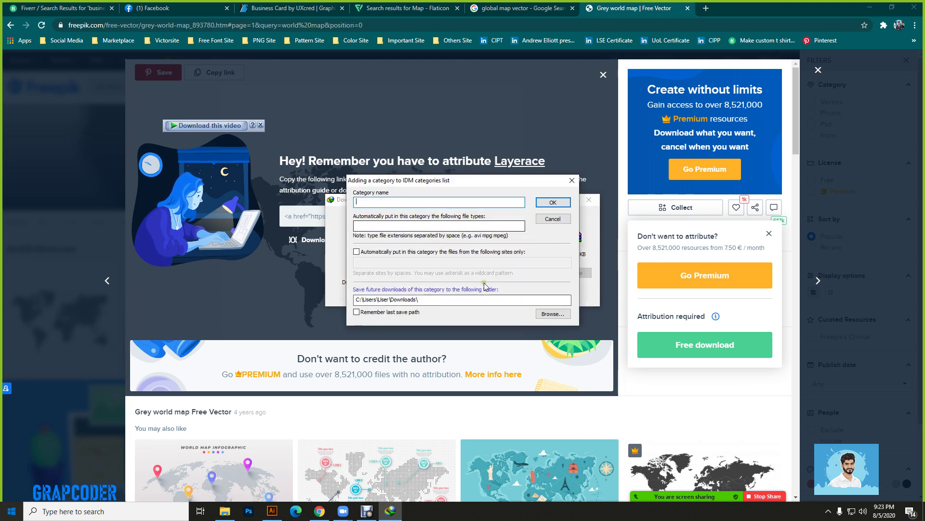
left_click(549, 312)
left_click(342, 211)
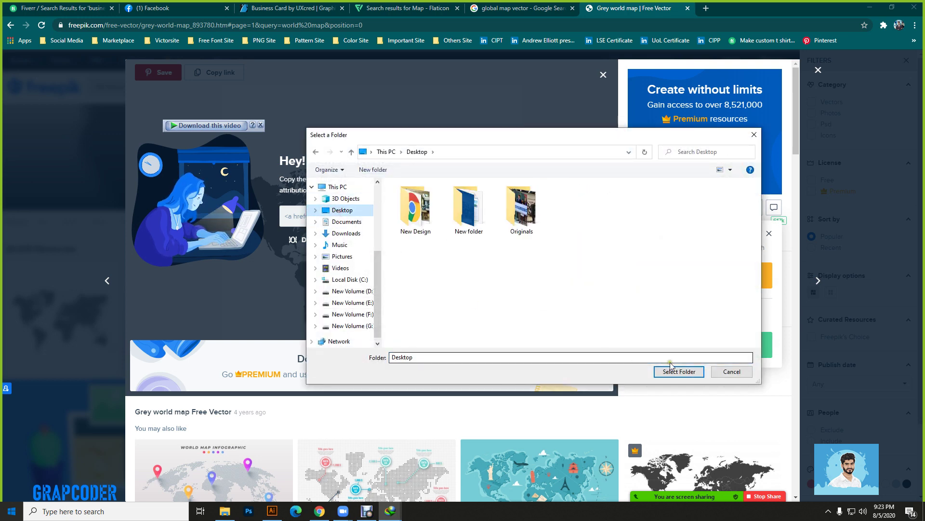
left_click(679, 372)
left_click(553, 314)
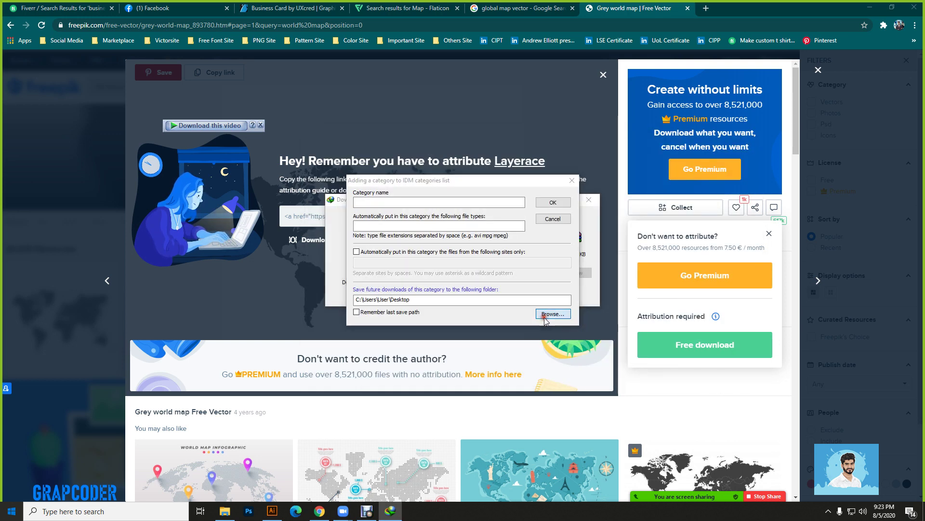
left_click(754, 137)
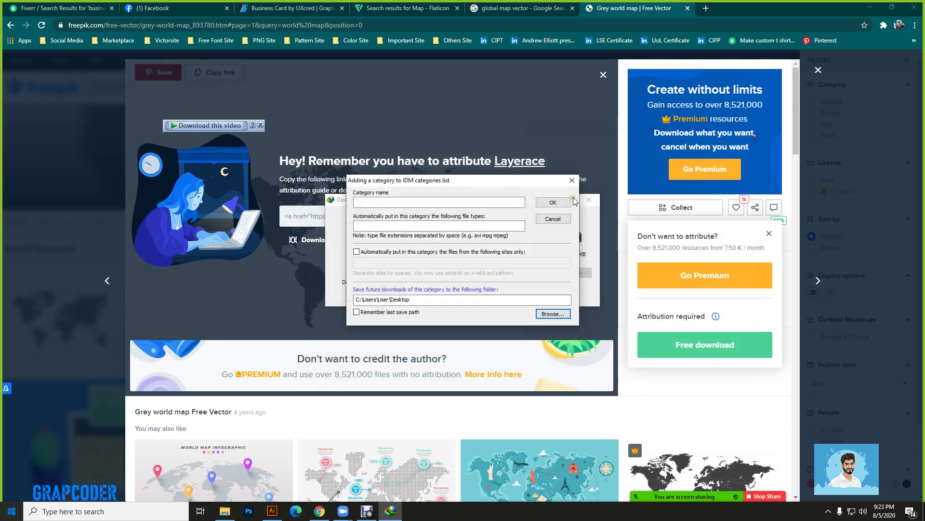
Dismiss the add-category dialog and start downloading grey-world-map.zip to Compressed.
left_click(553, 204)
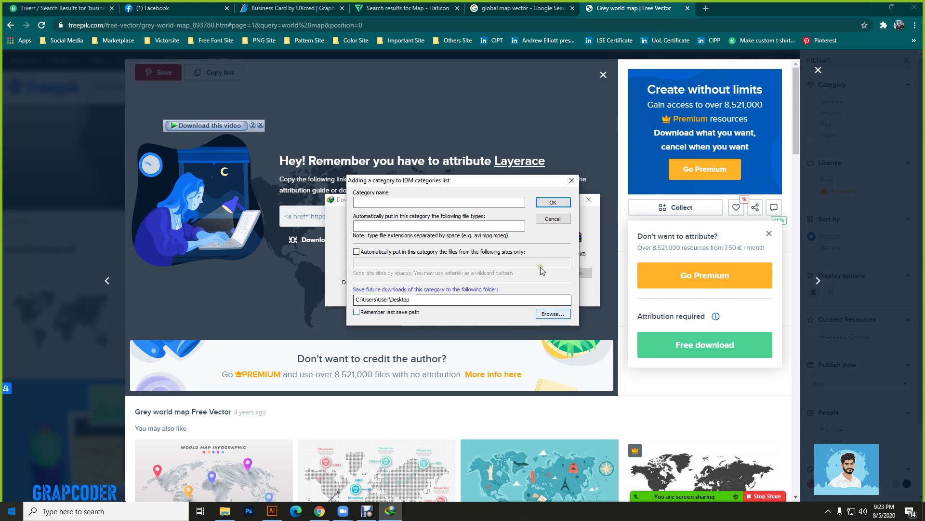
left_click(548, 203)
left_click(372, 202)
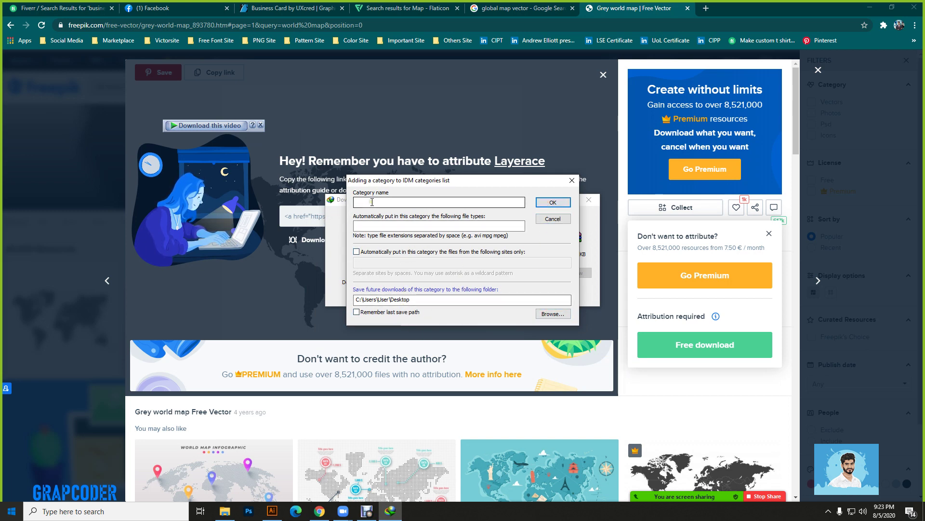
left_click(558, 219)
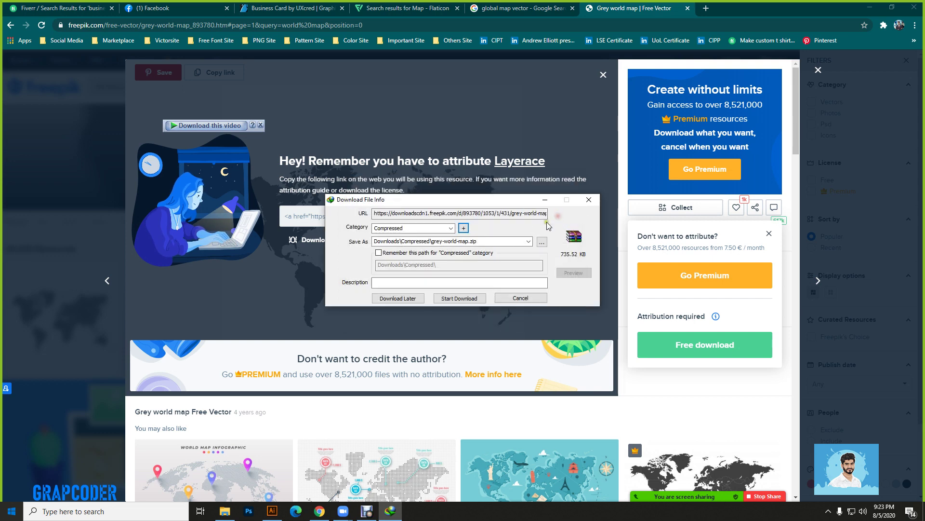
left_click(460, 302)
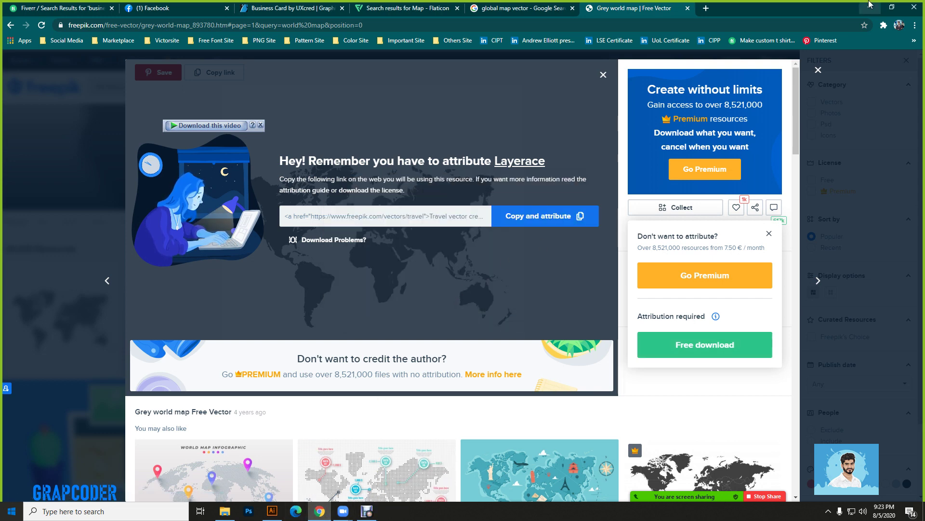
Close Freepik's attribution overlay and minimize the browser and Illustrator to reach the desktop.
left_click(273, 510)
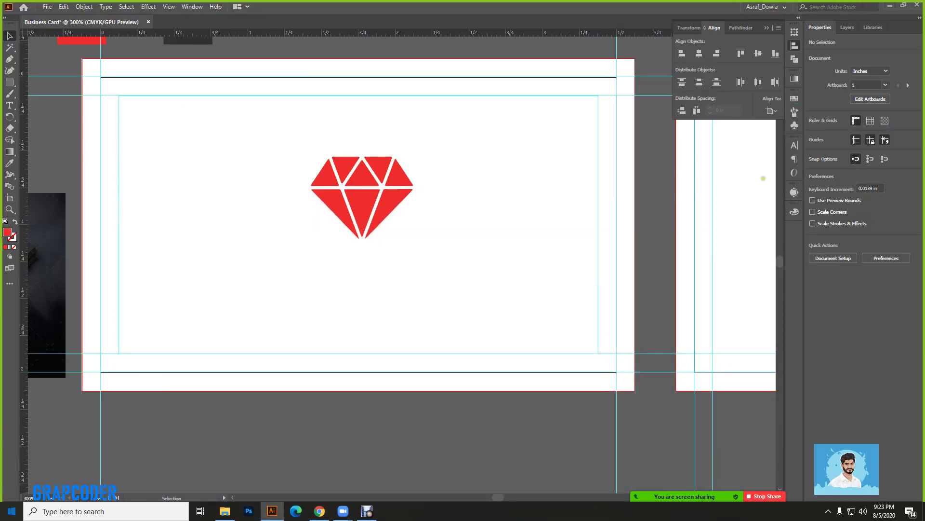
left_click(321, 515)
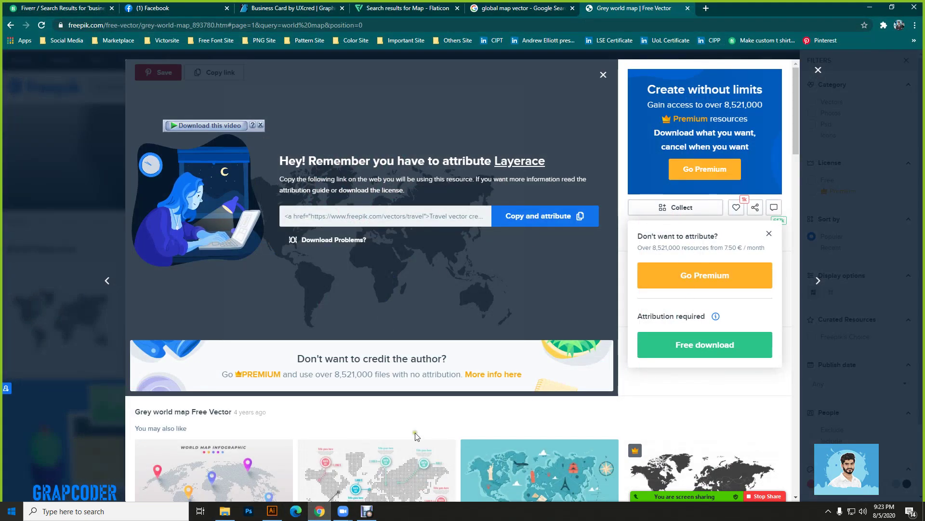
scroll(417, 436, "down", 3)
scroll(337, 312, "up", 3)
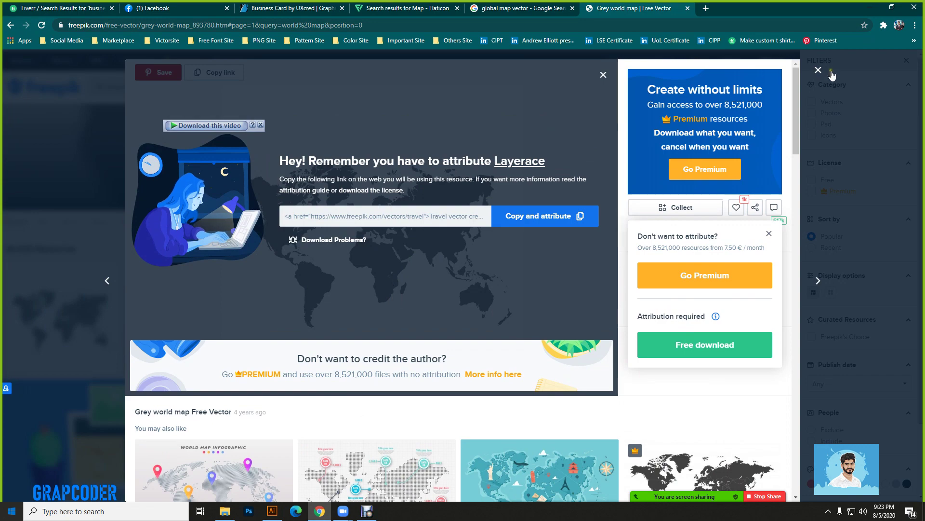
left_click(818, 70)
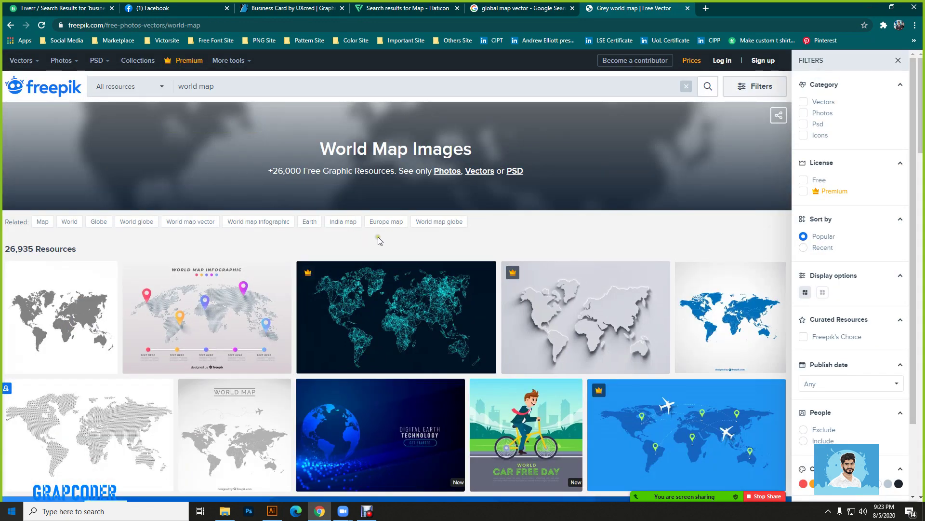
left_click(870, 8)
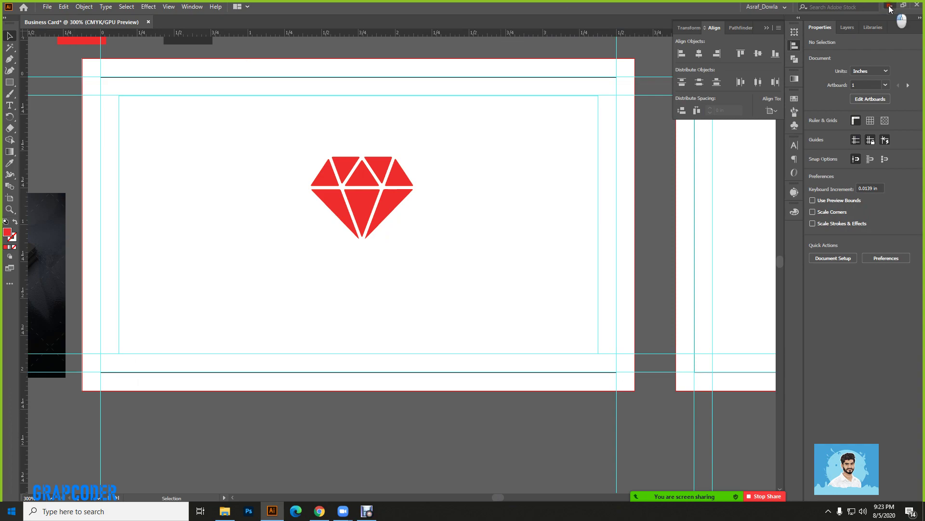
left_click(890, 7)
Open grey-world-map.zip from the Compressed downloads folder and launch its EPS in Illustrator.
left_click(224, 511)
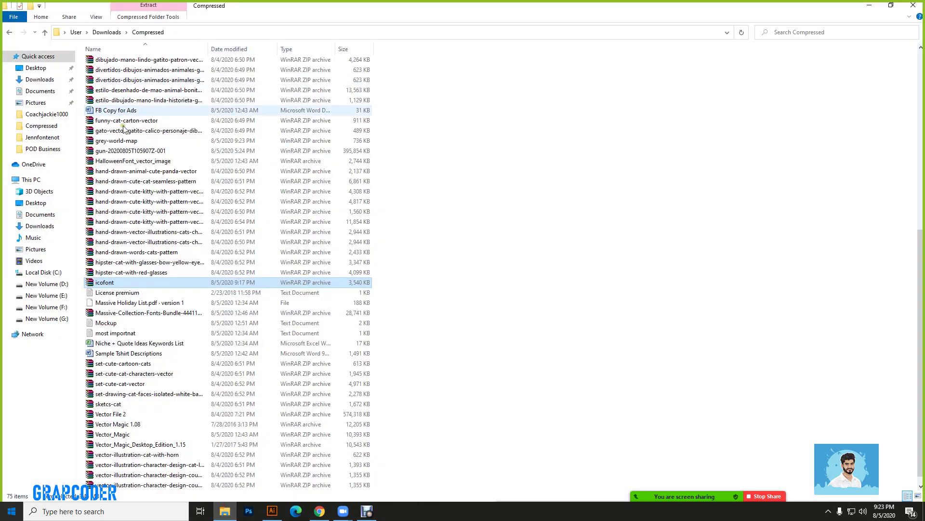
key("g")
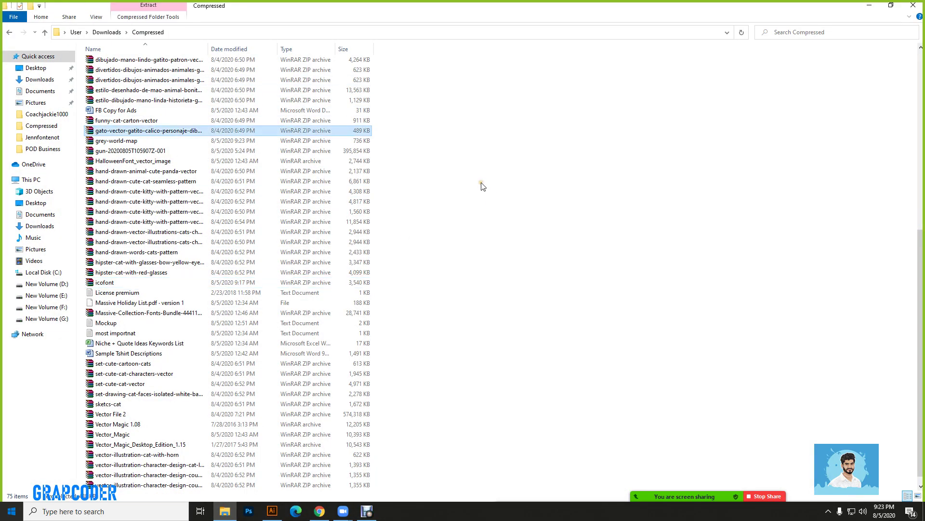
key("Down")
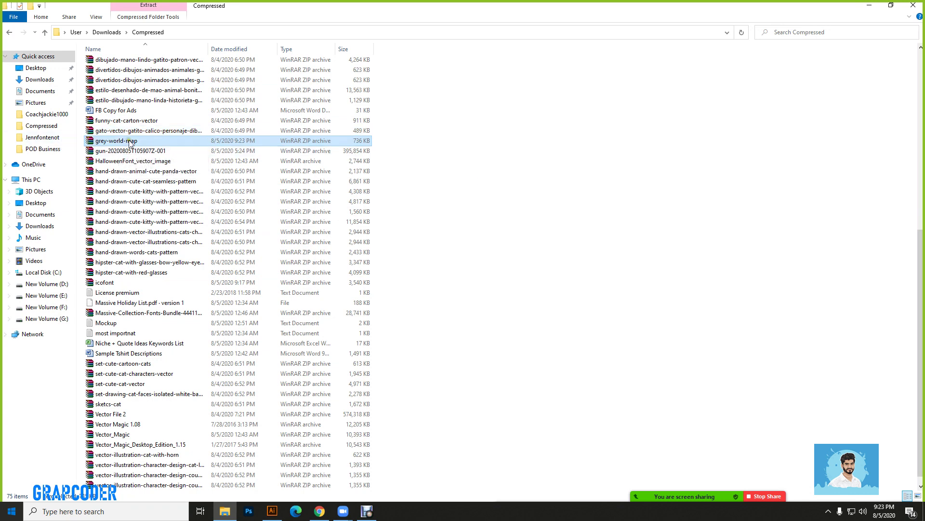
right_click(128, 140)
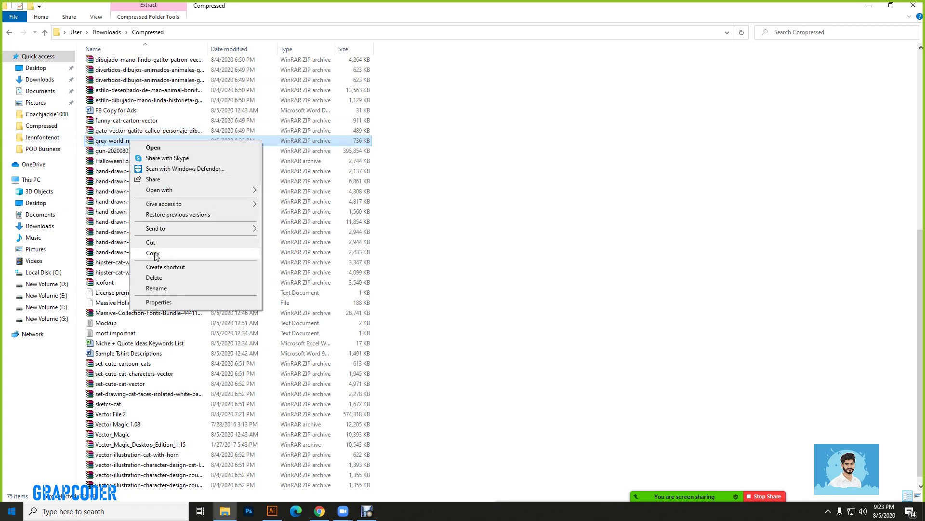
double_click(108, 144)
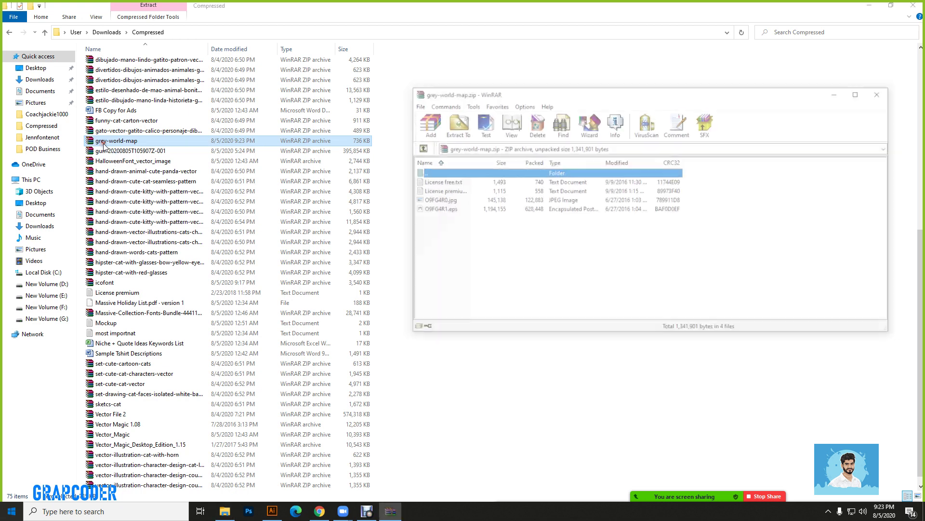
double_click(424, 209)
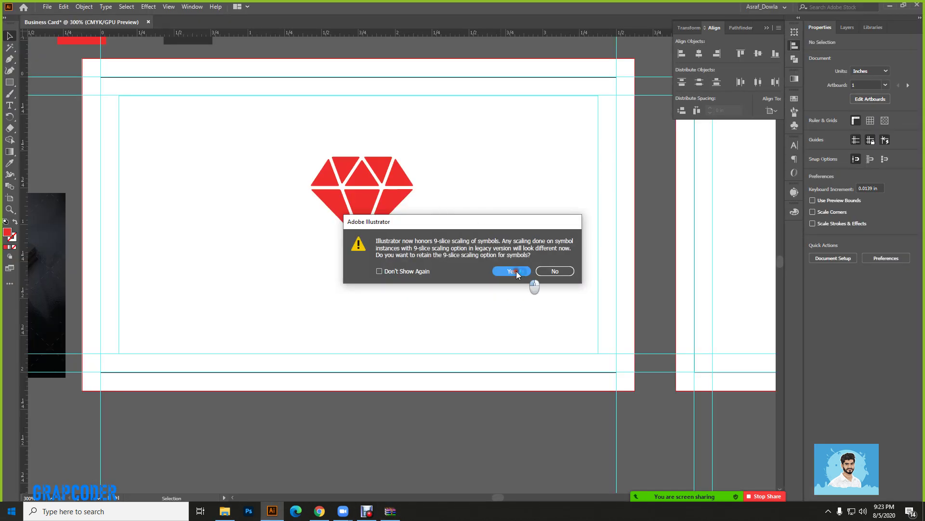
Open the EPS map and drag the world map artwork into the business card document.
left_click(516, 271)
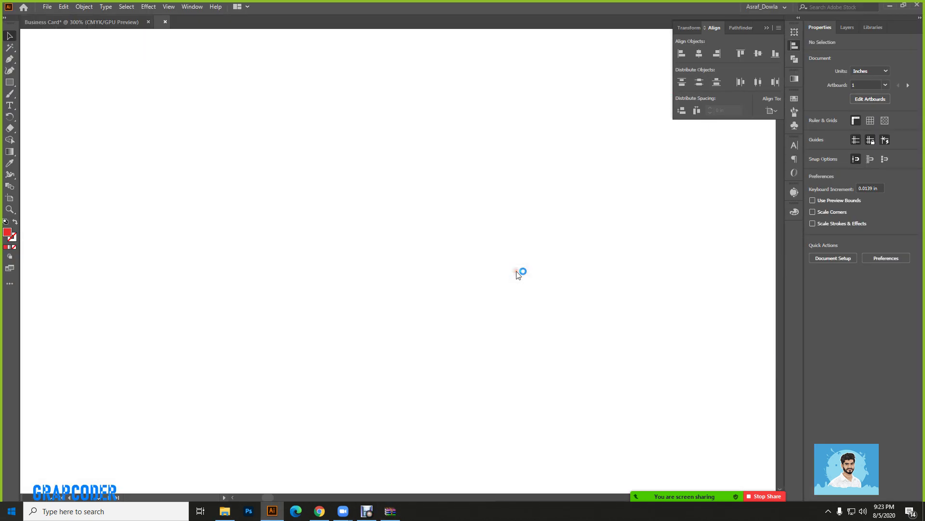
left_click(518, 230)
left_click_drag(518, 230, 195, 234)
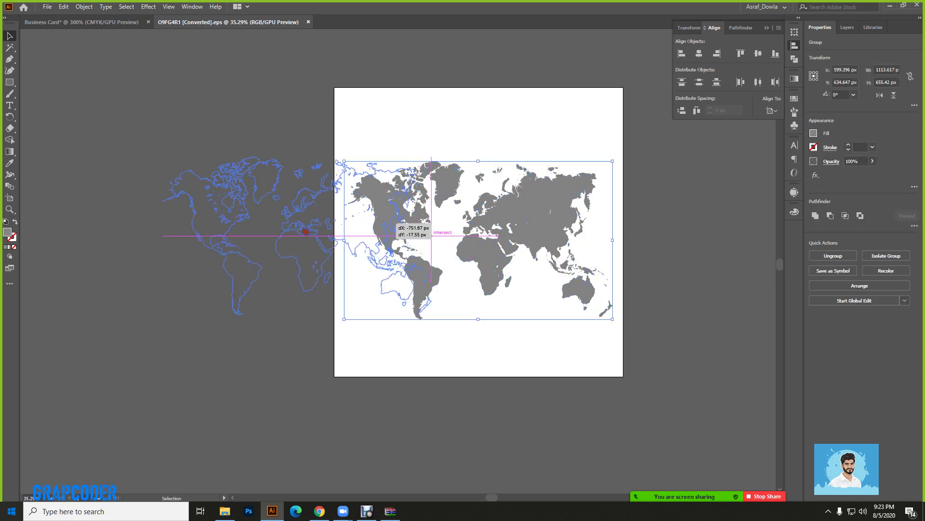
left_click(405, 282)
left_click_drag(344, 236, 505, 287)
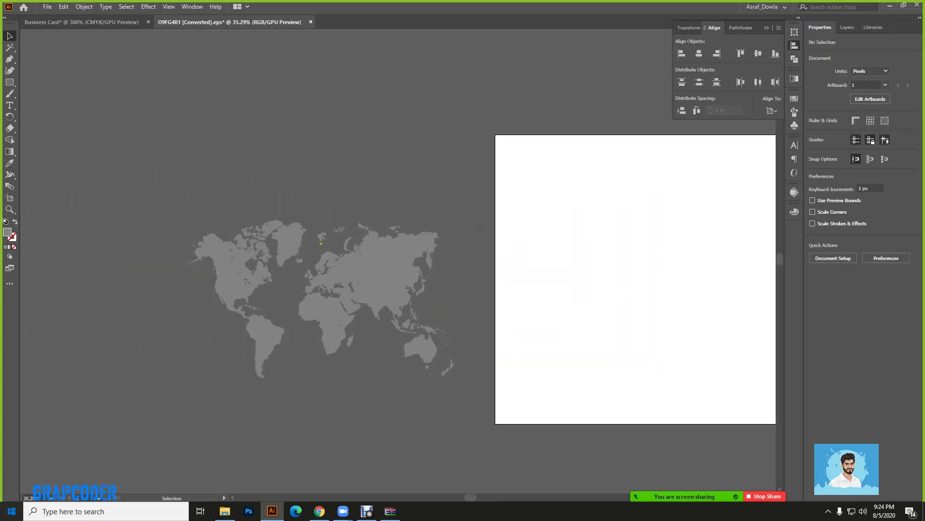
mouse_move(373, 269)
left_mouse_down()
mouse_move(81, 25)
mouse_move(236, 289)
left_mouse_up()
Shrink the map, park it below the artboards, and close the EPS without saving.
scroll(242, 269, "down", 4)
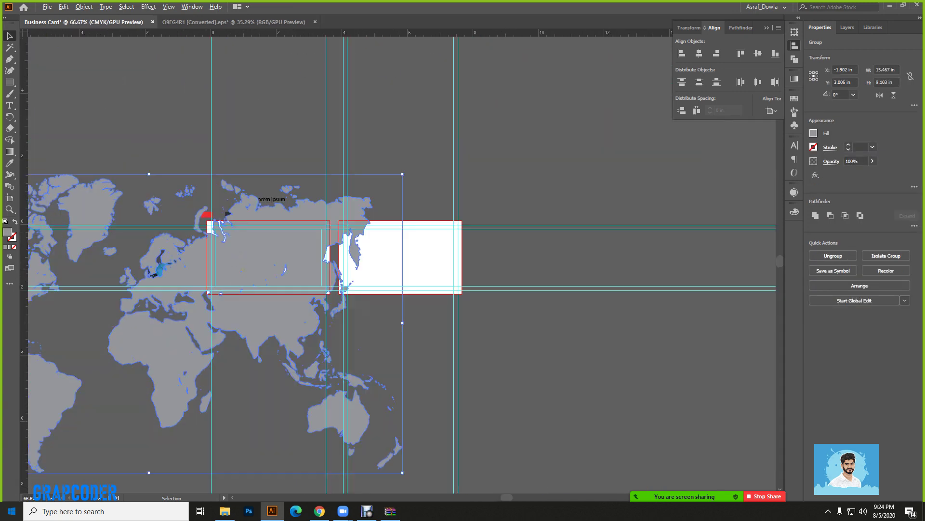
left_click_drag(402, 174, 196, 296)
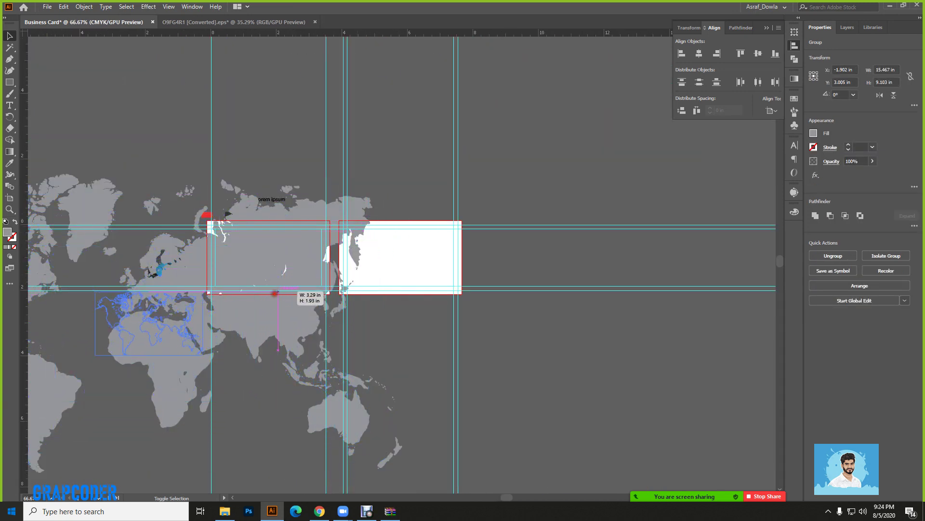
left_click_drag(169, 323, 333, 322)
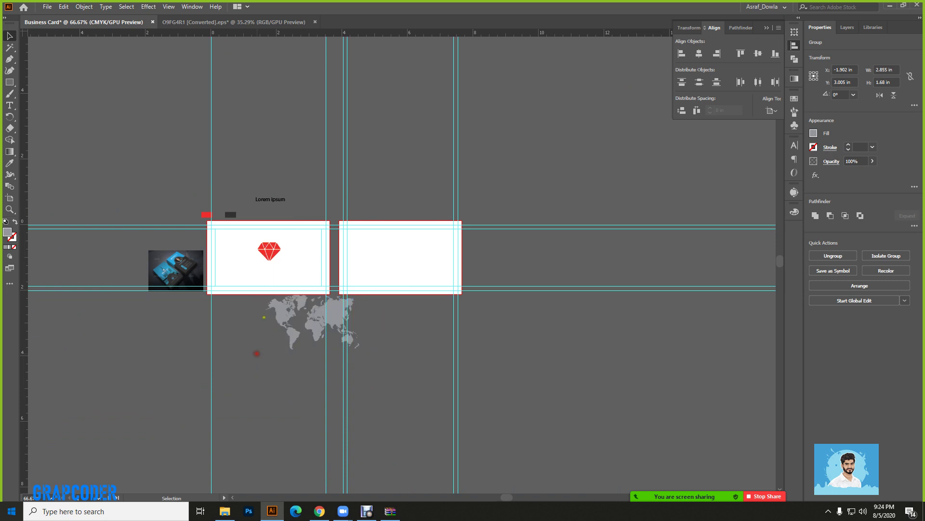
left_click(253, 350)
left_click(233, 22)
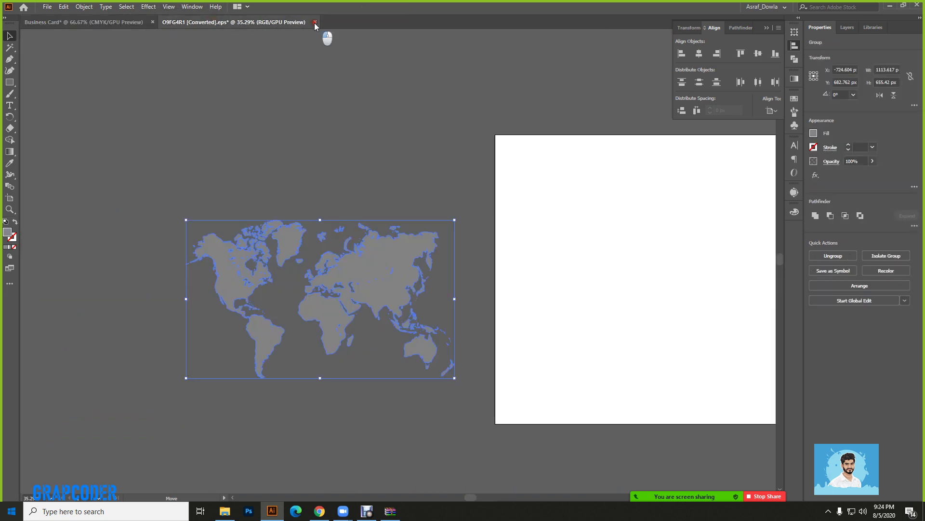
left_click(315, 22)
left_click(506, 268)
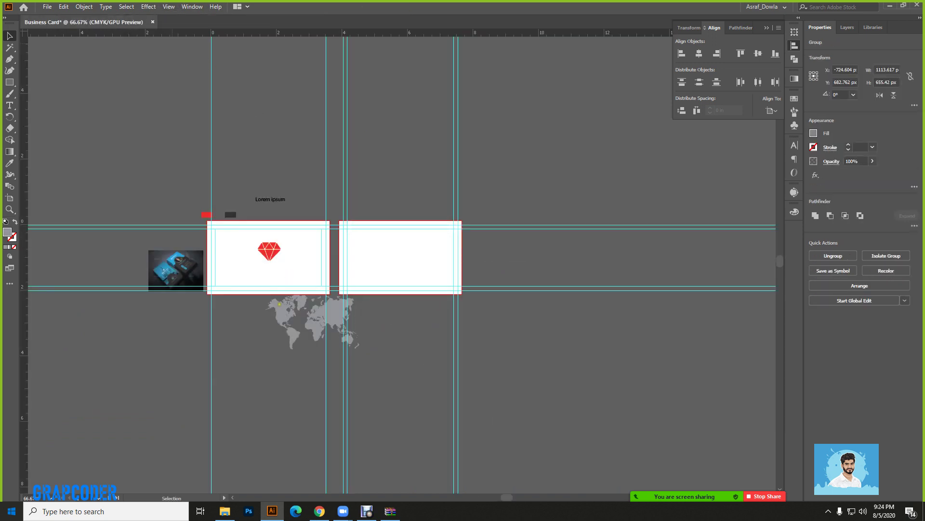
left_click_drag(288, 323, 371, 379)
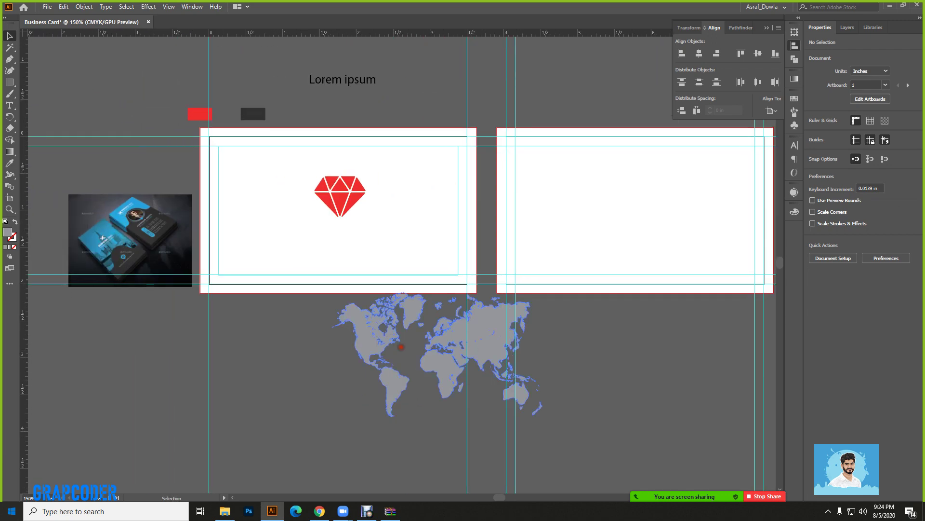
Move the world map onto the front card, close WinRAR, and check the browser reference page.
left_click_drag(364, 331, 379, 211)
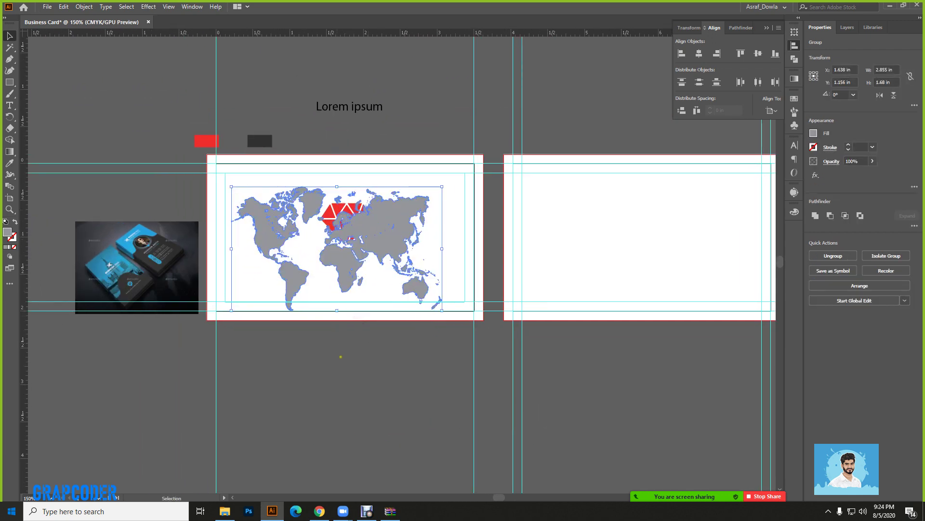
left_click(386, 513)
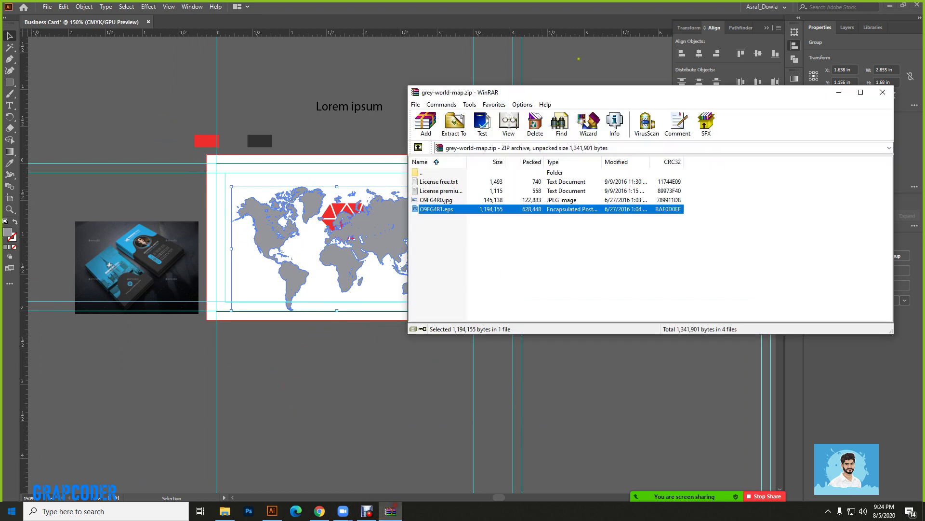
left_click(883, 92)
left_click(320, 511)
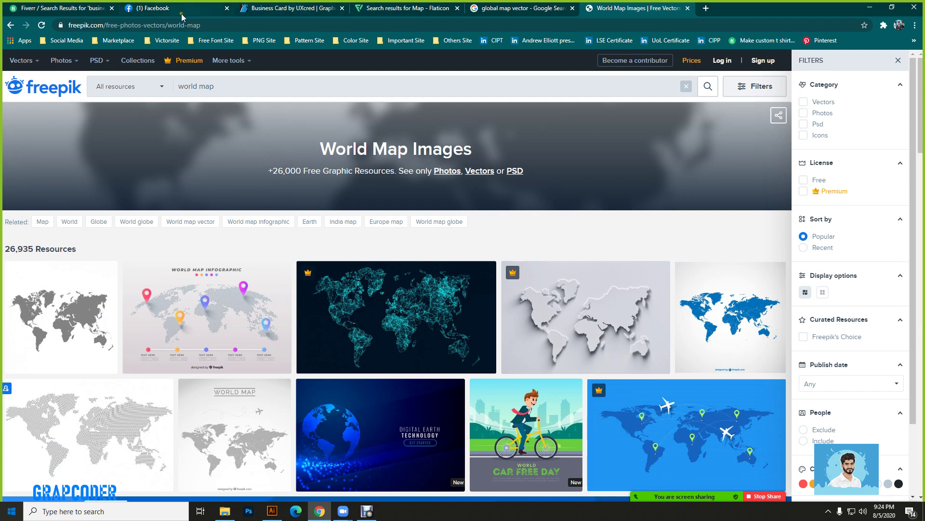
left_click(180, 9)
left_click(268, 8)
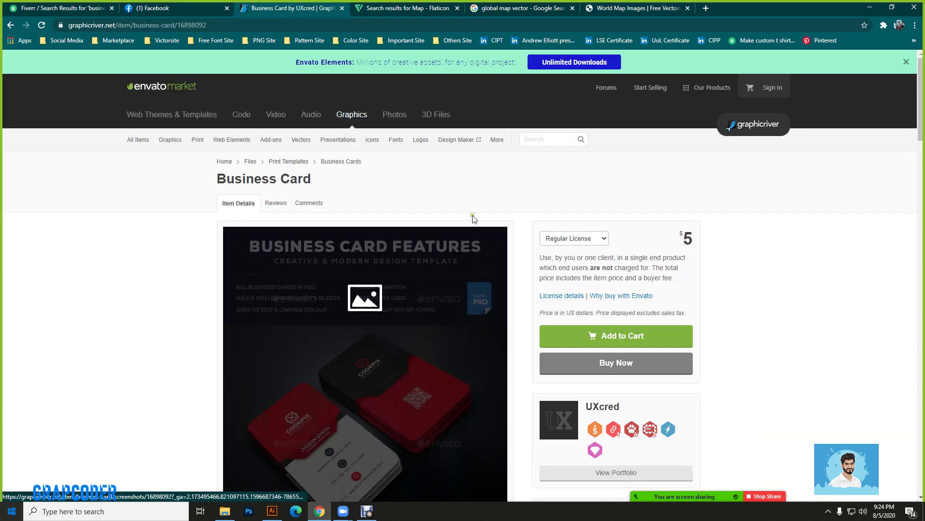
left_click(869, 8)
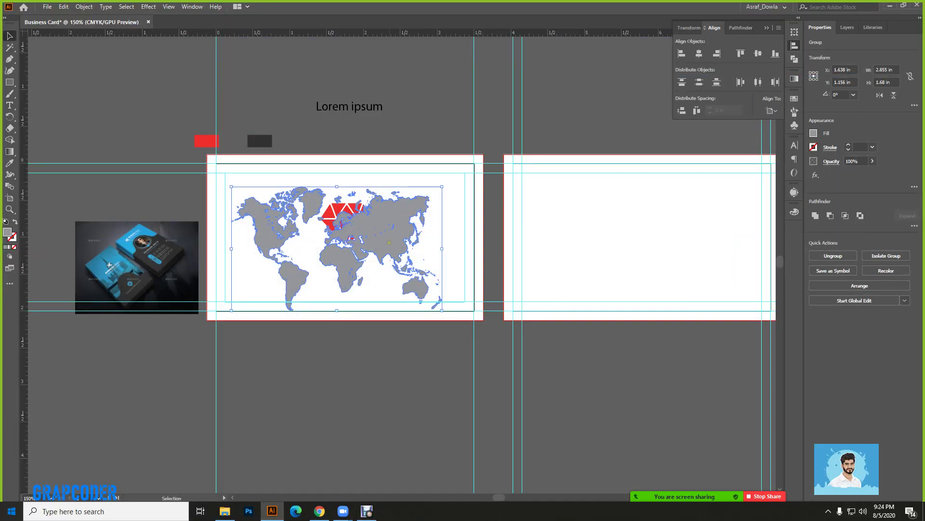
Scale the world map to fill the whole 3.75 × 2.25 in front card.
key("ctrl+plus")
key("ctrl+plus")
scroll(511, 145, "up", 2)
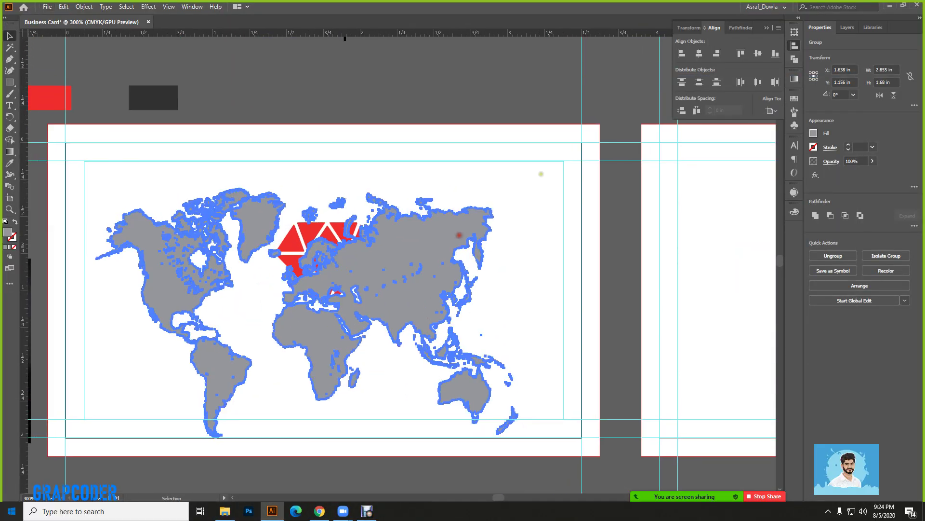
mouse_move(518, 189)
left_mouse_down()
mouse_move(599, 125)
mouse_move(697, 101)
left_mouse_up()
left_click_drag(155, 435, 146, 431)
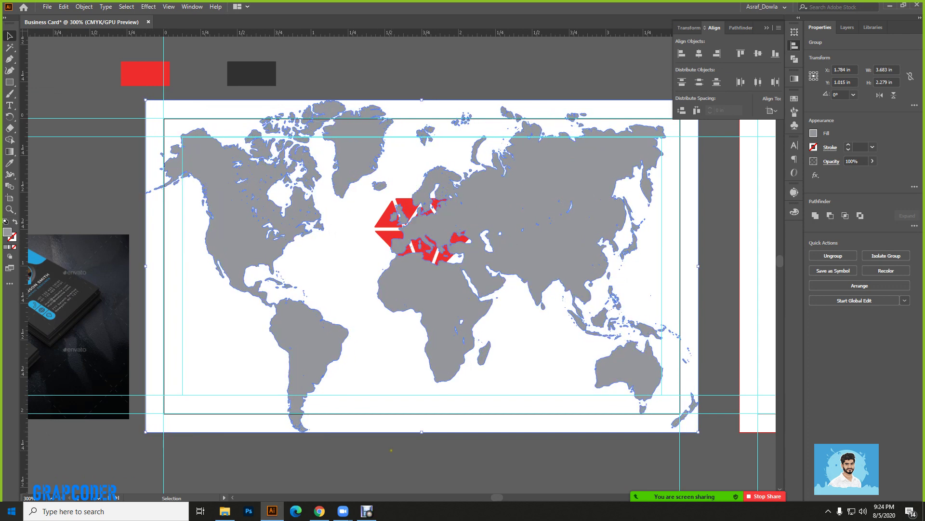
left_click(391, 450)
left_click_drag(524, 247, 472, 268)
left_click(472, 275)
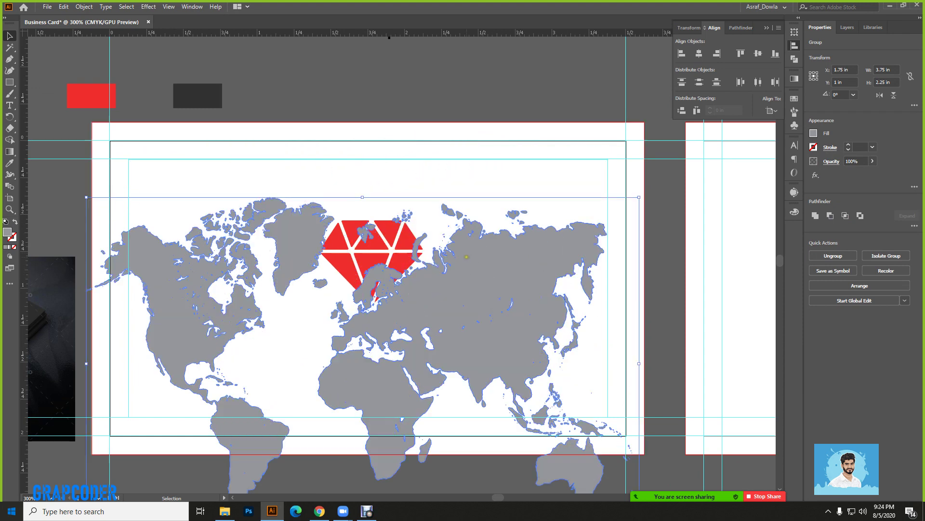
Temporarily delete the map, move the red diamond above the card, then paste the map back.
key("Delete")
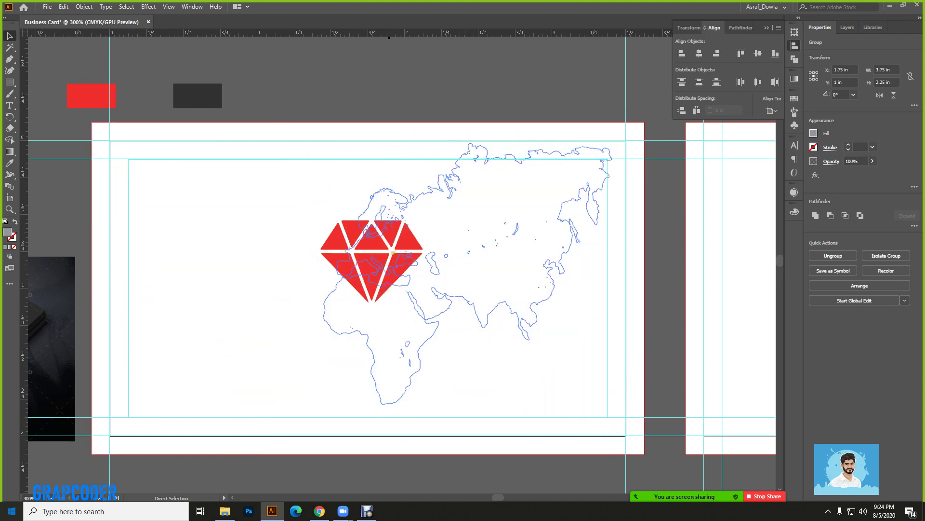
left_click(375, 256)
left_click_drag(375, 257, 375, 62)
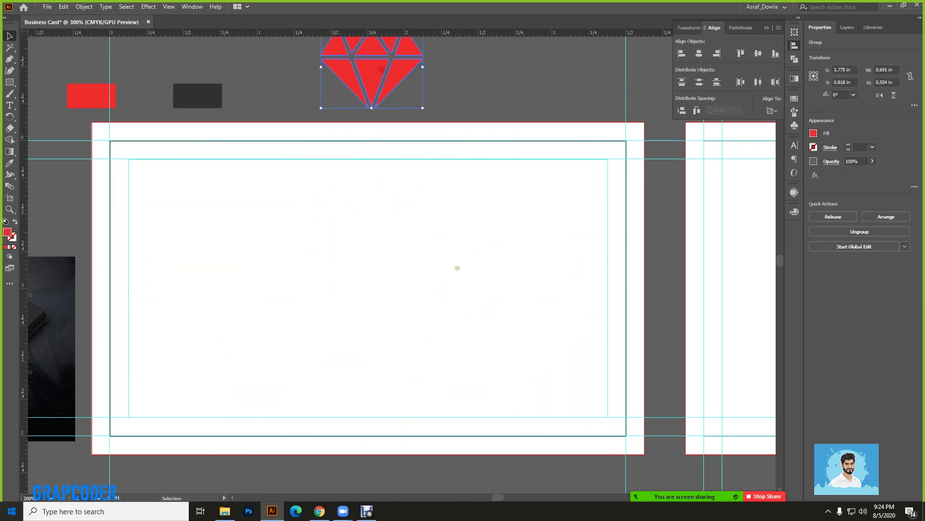
key("ctrl+f")
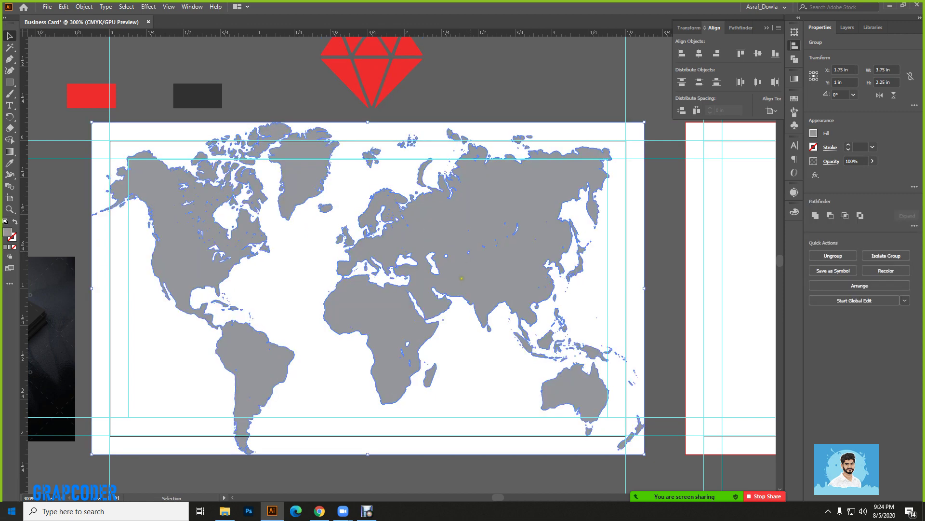
Nudge the red diamond further up and left above the card.
scroll(519, 95, "down", 1)
scroll(530, 227, "up", 3)
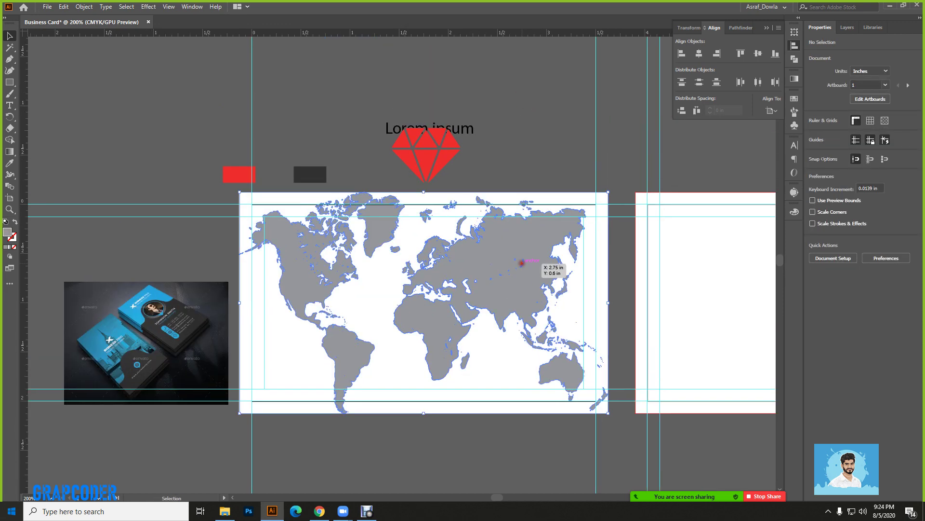
scroll(522, 263, "up", 1)
scroll(523, 263, "down", 1)
scroll(523, 263, "down", 1)
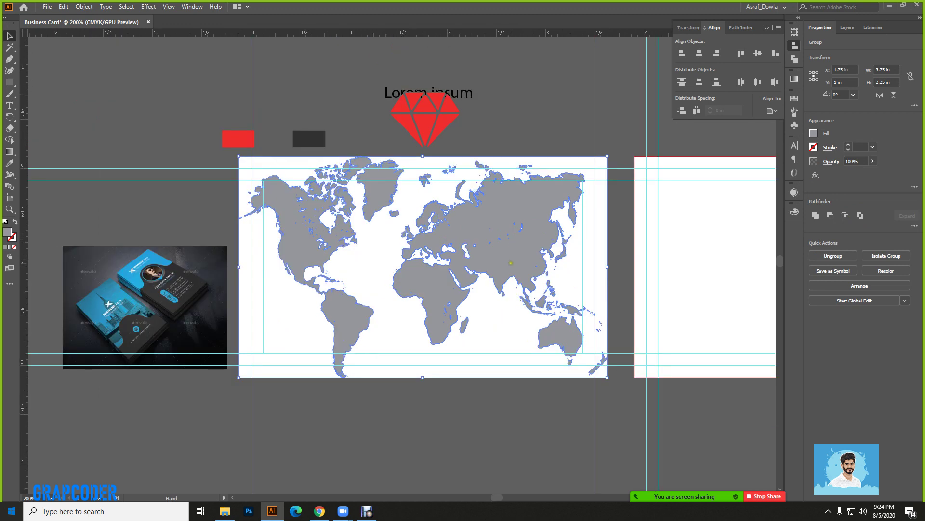
scroll(508, 271, "up", 1)
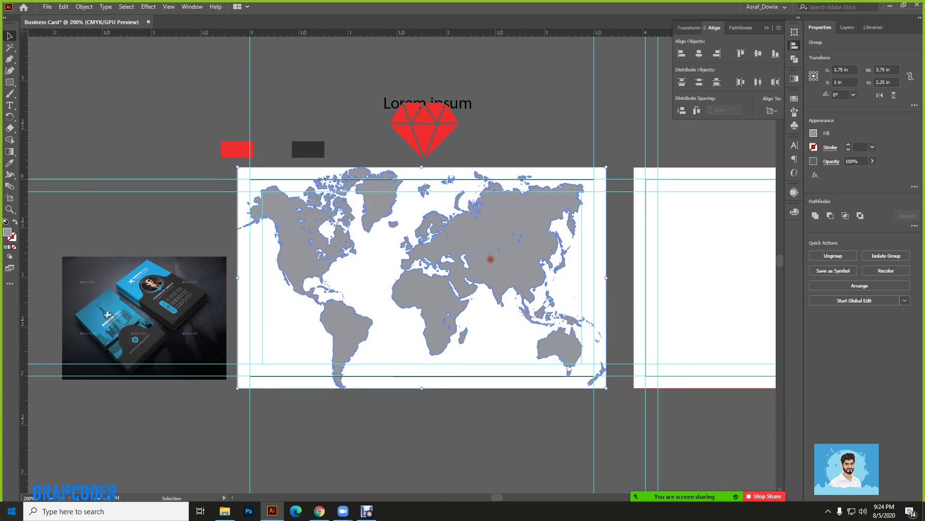
left_click(480, 249)
left_click_drag(501, 260, 498, 258)
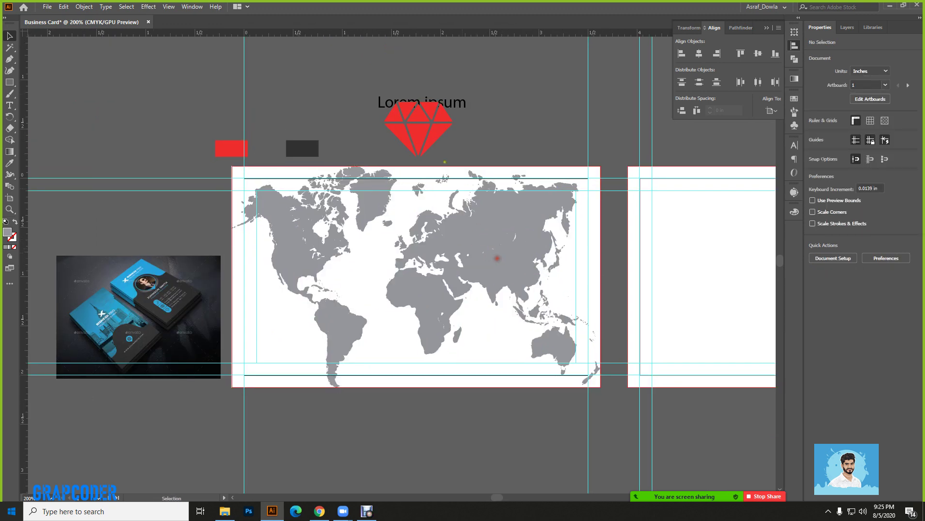
left_click_drag(429, 127, 424, 112)
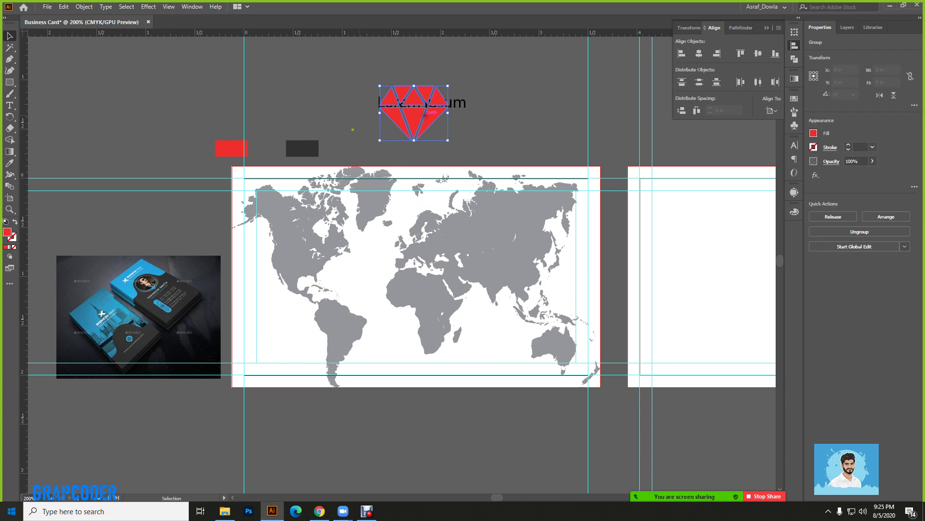
left_click(9, 82)
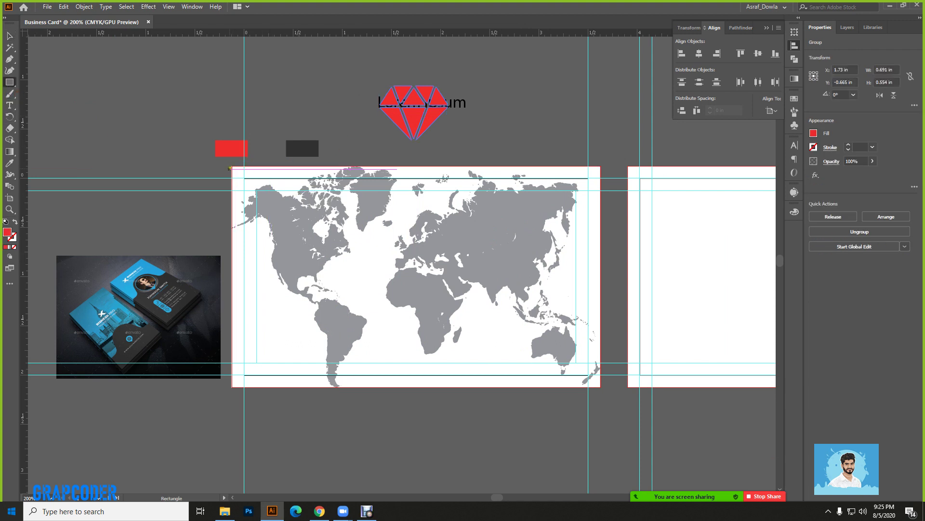
Draw a rectangle over the whole front card and give it Multiply blend mode.
left_click_drag(232, 165, 600, 386)
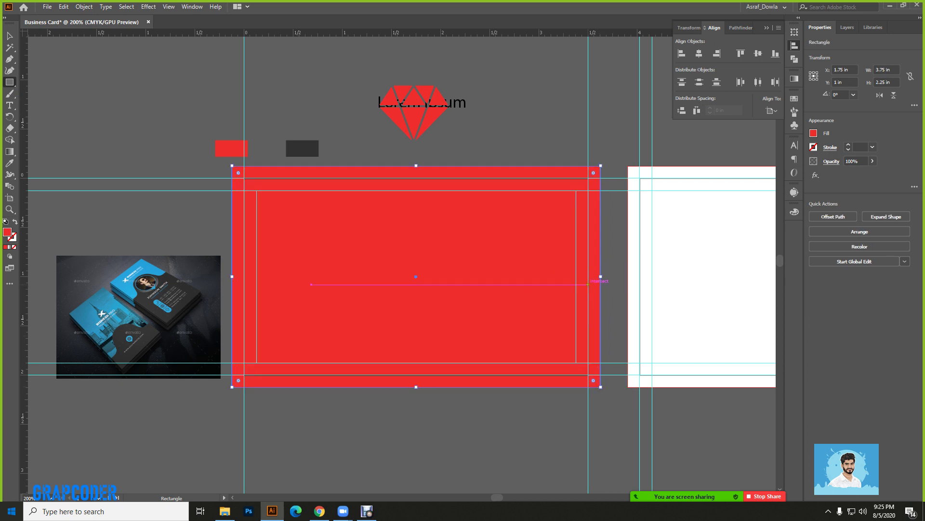
scroll(589, 283, "up", 6)
scroll(482, 279, "down", 7)
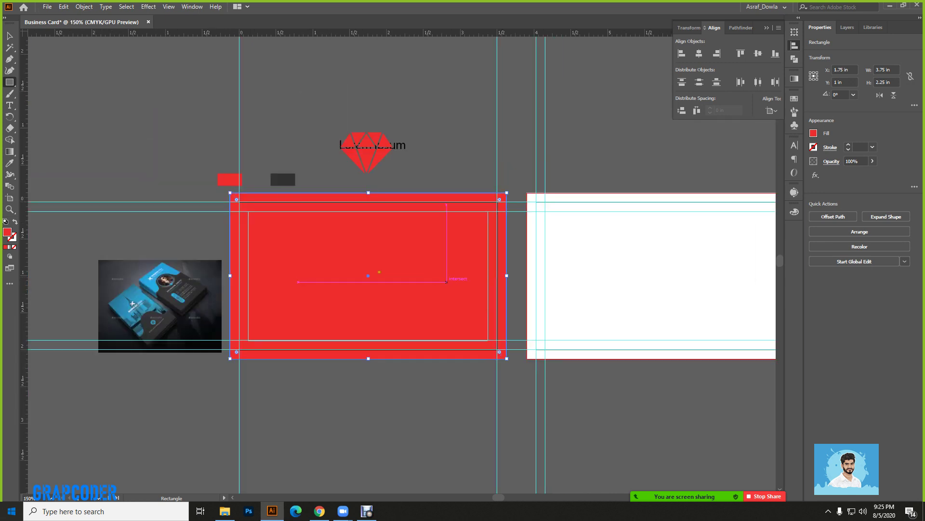
left_click(10, 36)
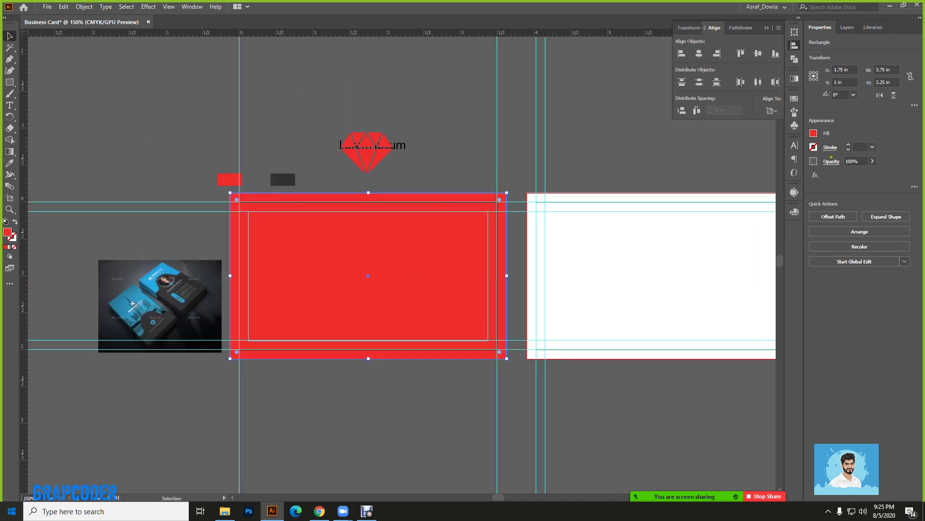
left_click(831, 162)
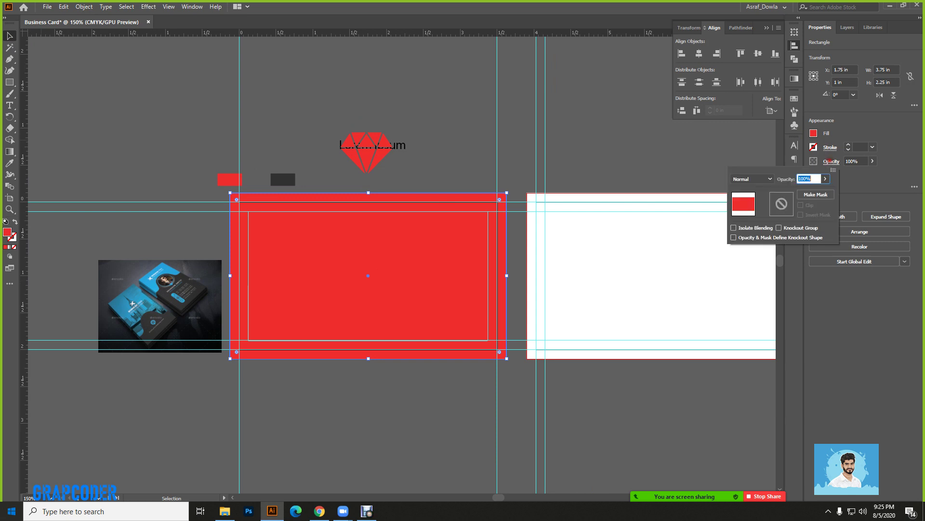
left_click(753, 183)
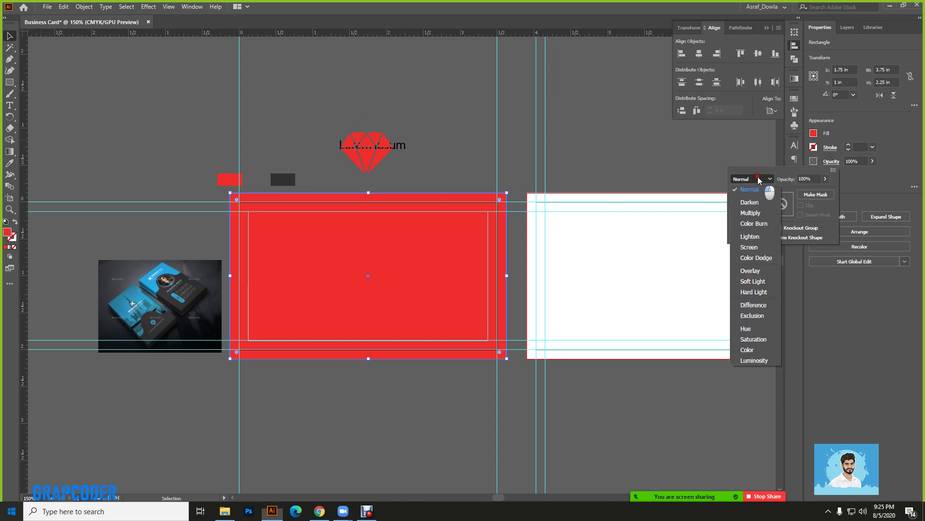
left_click(754, 217)
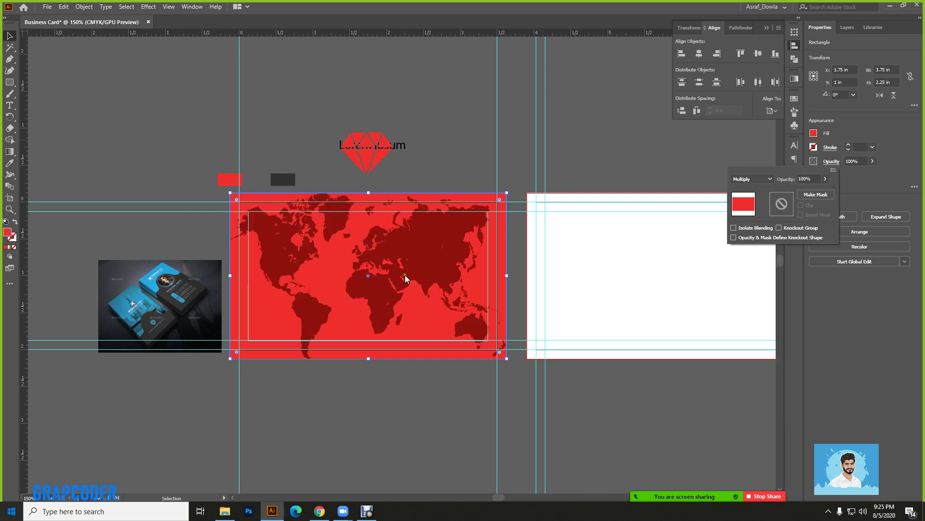
left_click(46, 89)
Bring the red background rectangle to the front, above the world map.
scroll(395, 265, "up", 5)
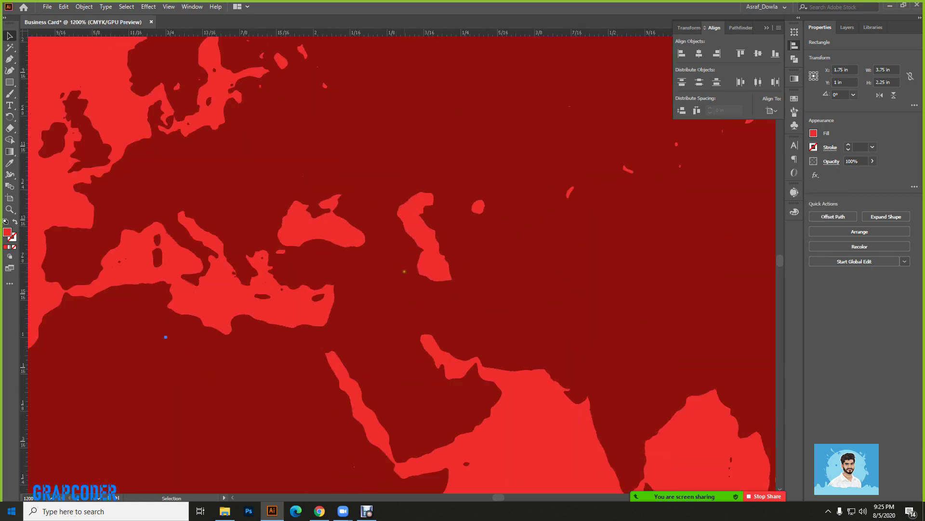
scroll(403, 271, "down", 5)
scroll(255, 131, "down", 1)
scroll(244, 108, "down", 1)
left_click(398, 407)
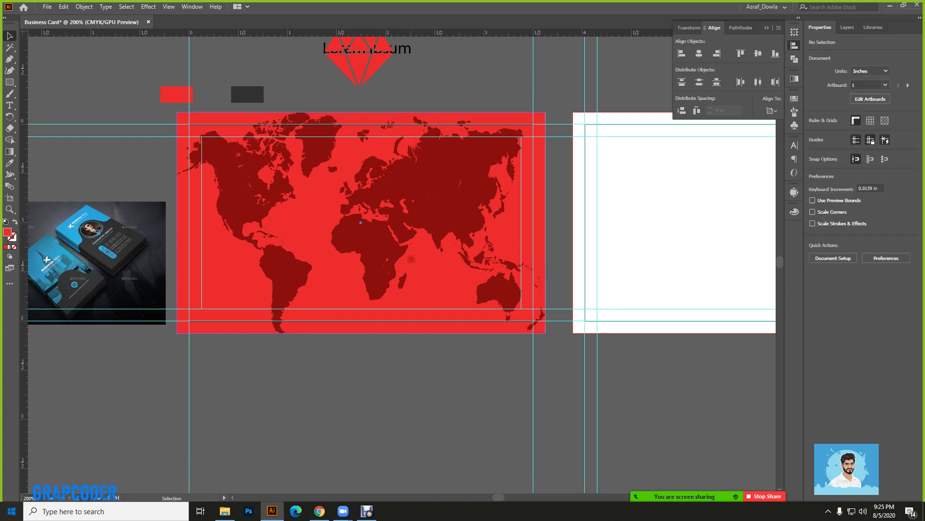
left_click(411, 259)
key("ctrl+shift+bracketright")
key("v")
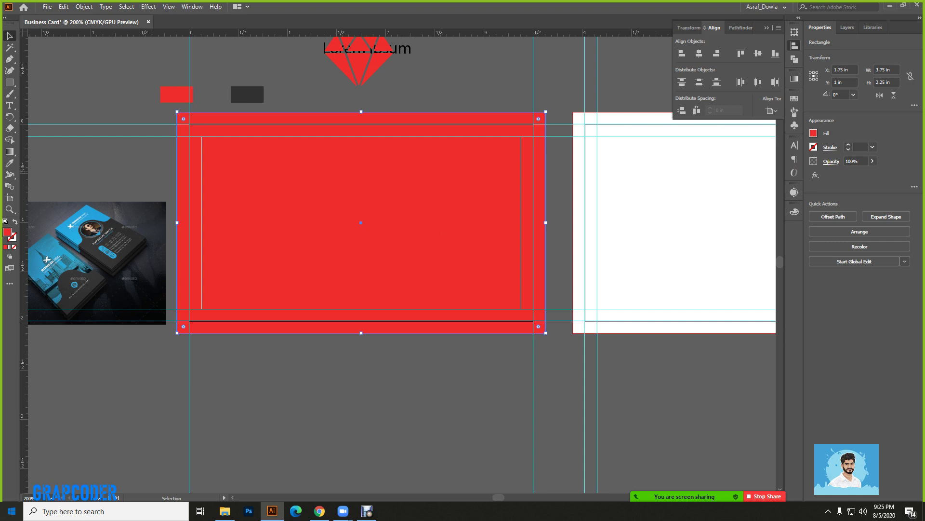
Set the red rectangle to Multiply so the map shows through dark red.
left_click(833, 161)
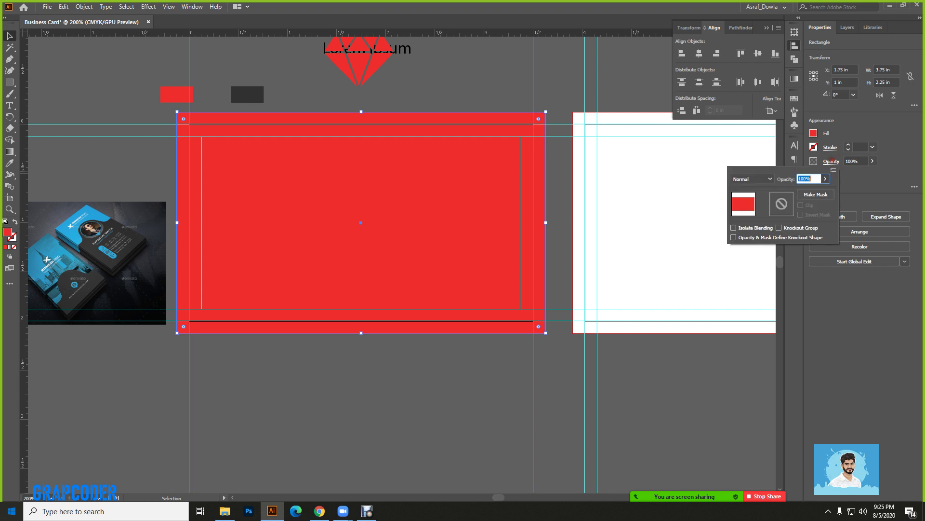
left_click(752, 178)
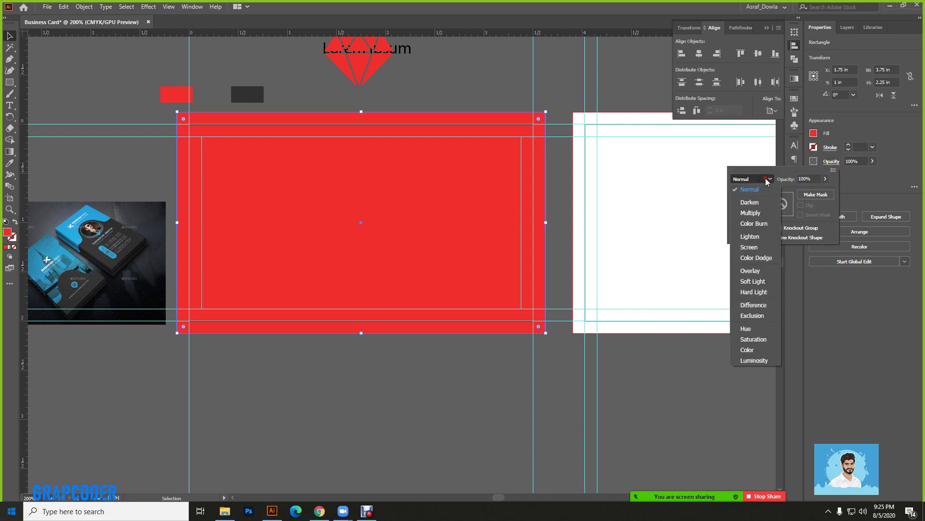
left_click(750, 213)
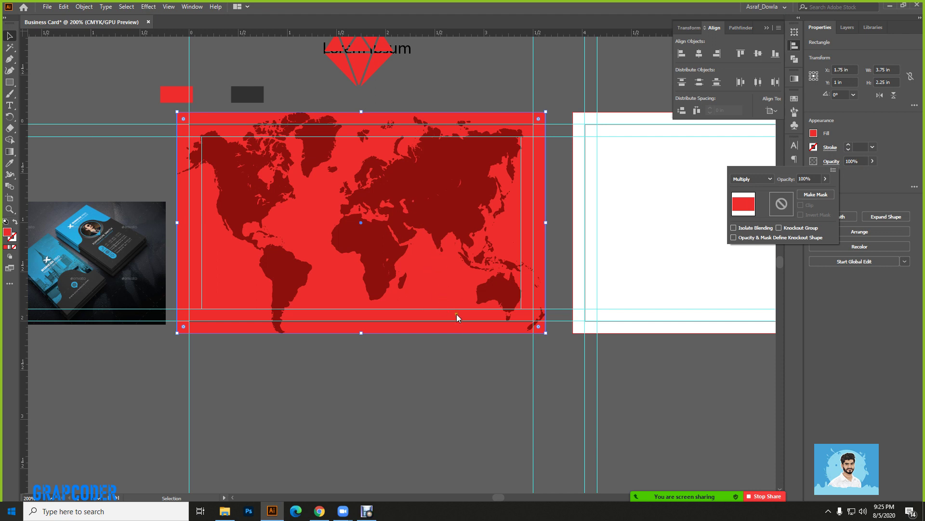
left_click(447, 365)
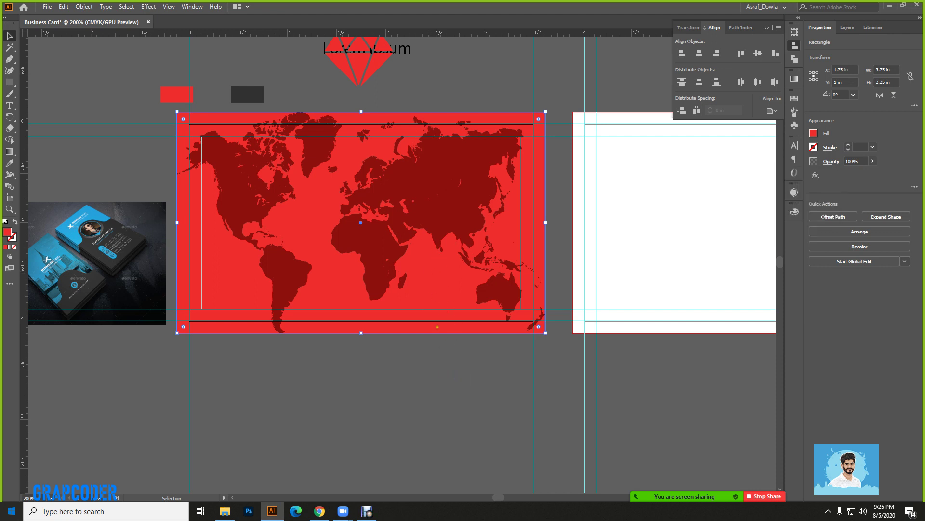
left_click(446, 384)
Move the diamond logo to the right of the Lorem ipsum text.
left_click_drag(413, 112, 427, 169)
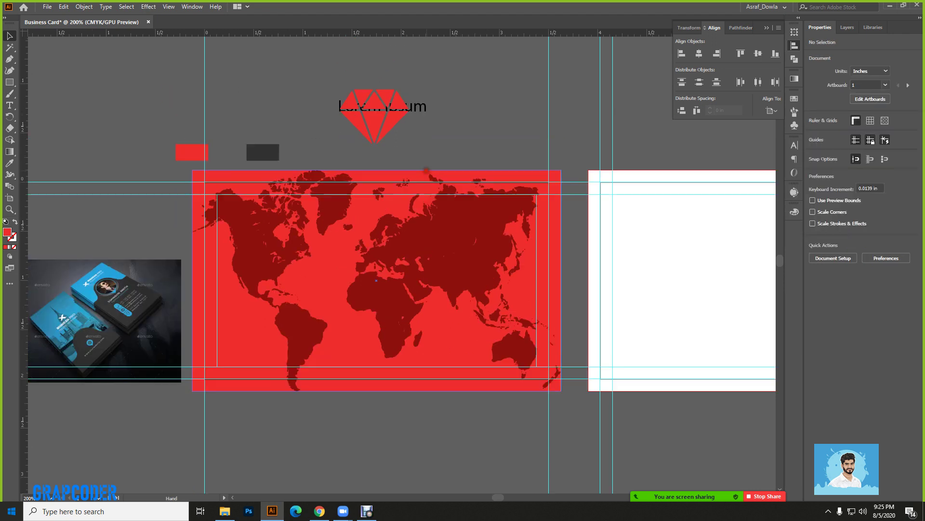
left_click(459, 267)
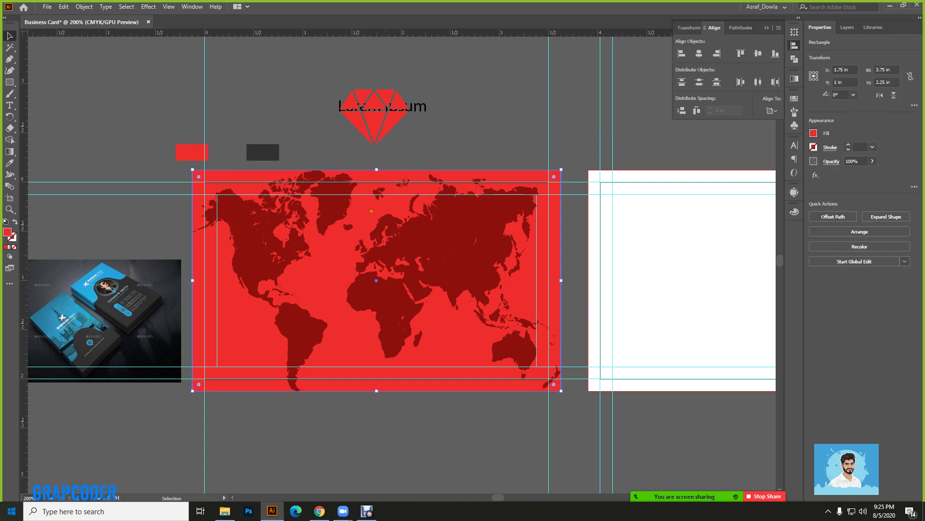
left_click(385, 123)
left_click(444, 125)
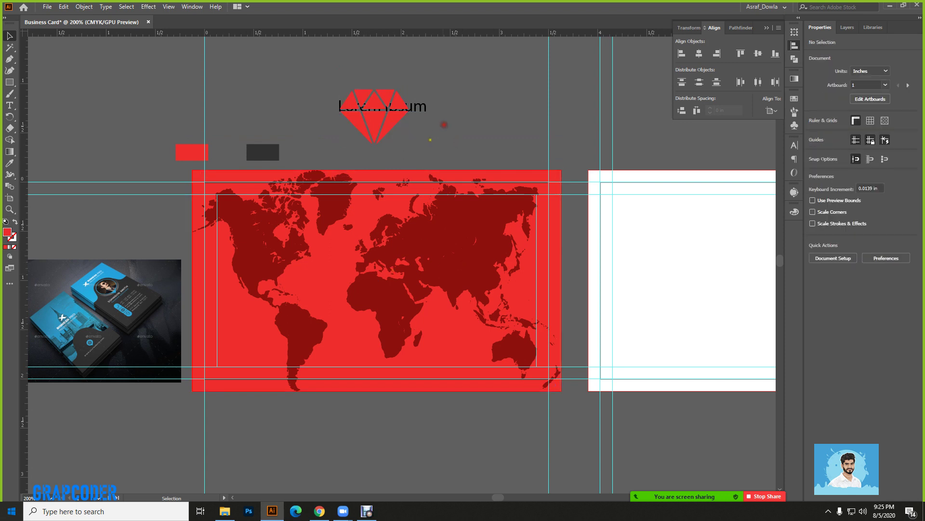
mouse_move(386, 127)
left_mouse_down()
mouse_move(353, 123)
mouse_move(504, 122)
left_mouse_up()
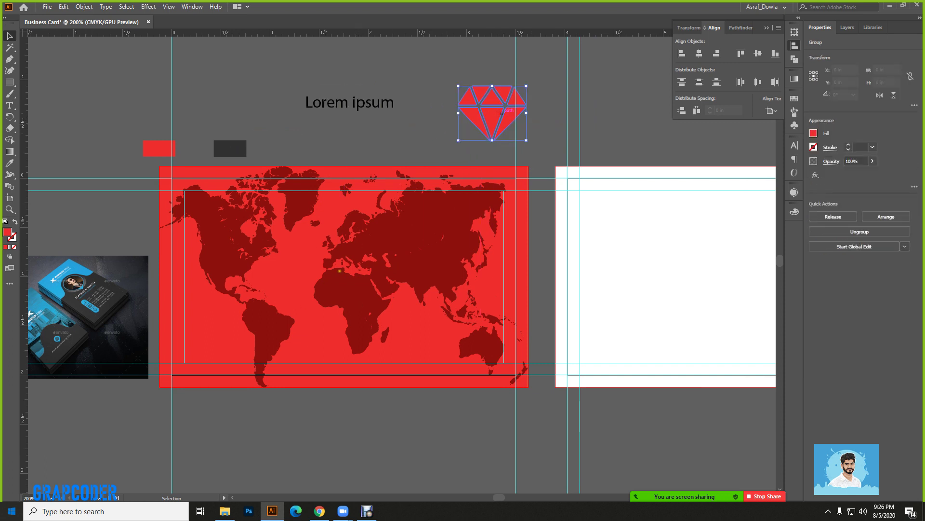
Make the diamond logo white by eyedropper-sampling the white card.
left_click(341, 145)
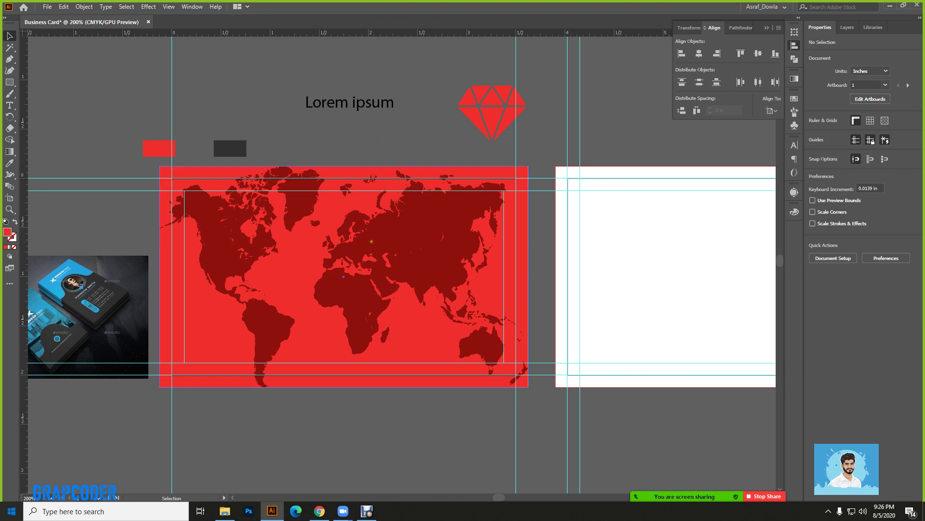
left_click(381, 179)
left_click(423, 110)
left_click(494, 114)
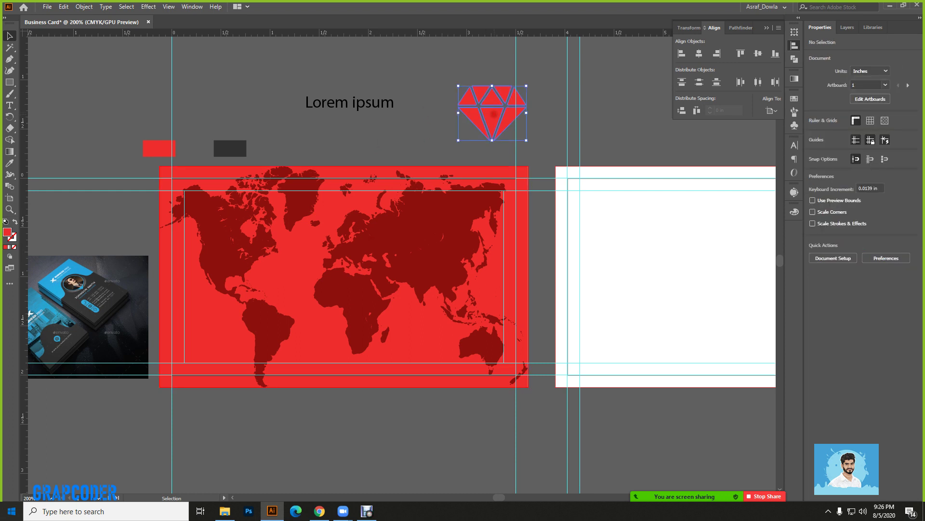
key("i")
left_click(683, 183)
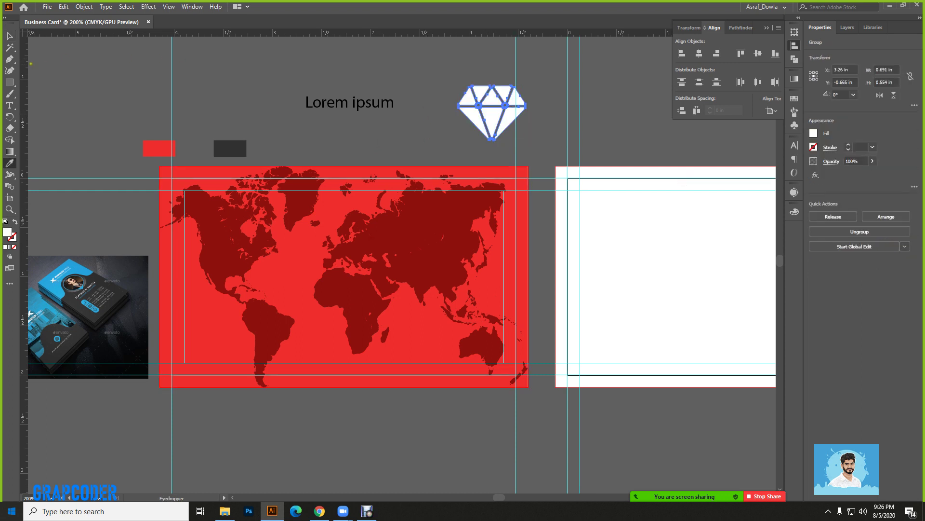
Move the white diamond onto the centre of the red map card.
left_click(9, 36)
left_click(300, 246)
left_click(434, 154)
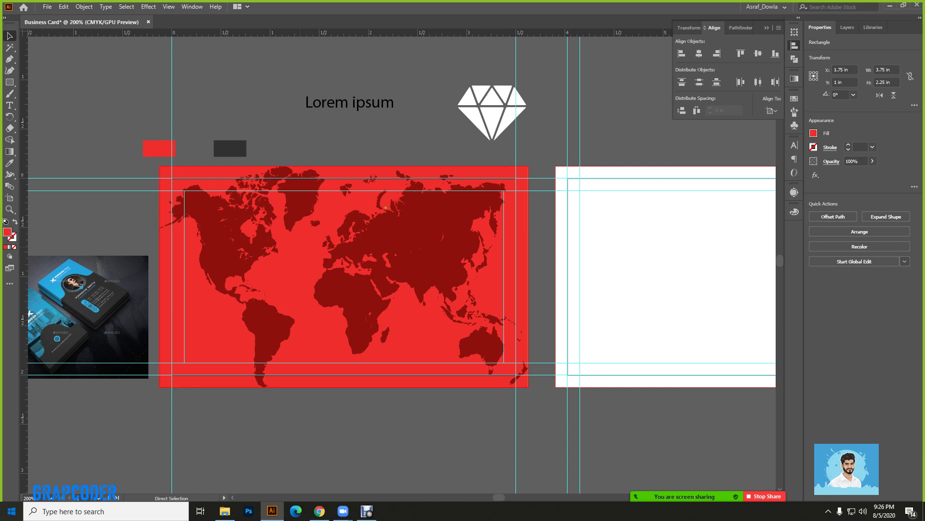
mouse_move(501, 110)
left_mouse_down()
mouse_move(343, 265)
mouse_move(350, 257)
mouse_move(384, 284)
left_mouse_up()
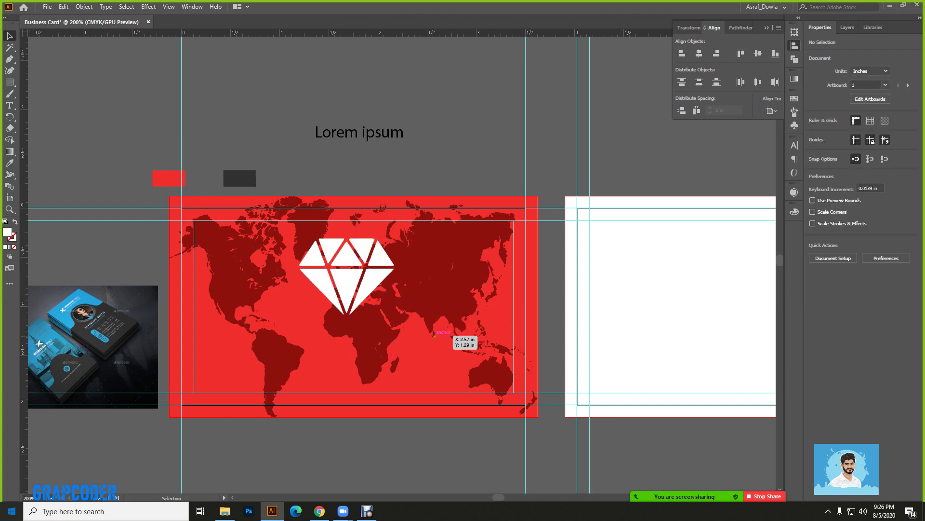
left_click(434, 333)
left_click(441, 171)
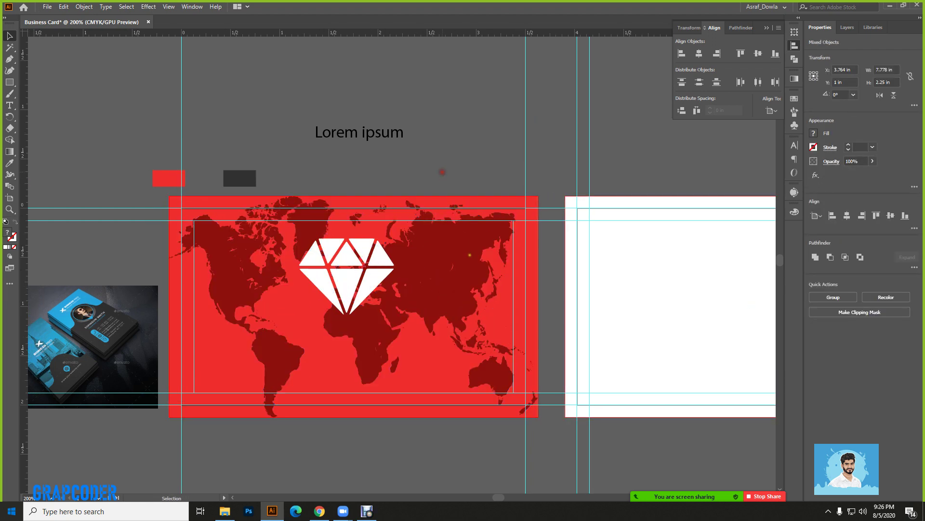
left_click(467, 262)
Lower the world map group's opacity to 25%.
key("a")
key("v")
left_click(466, 250)
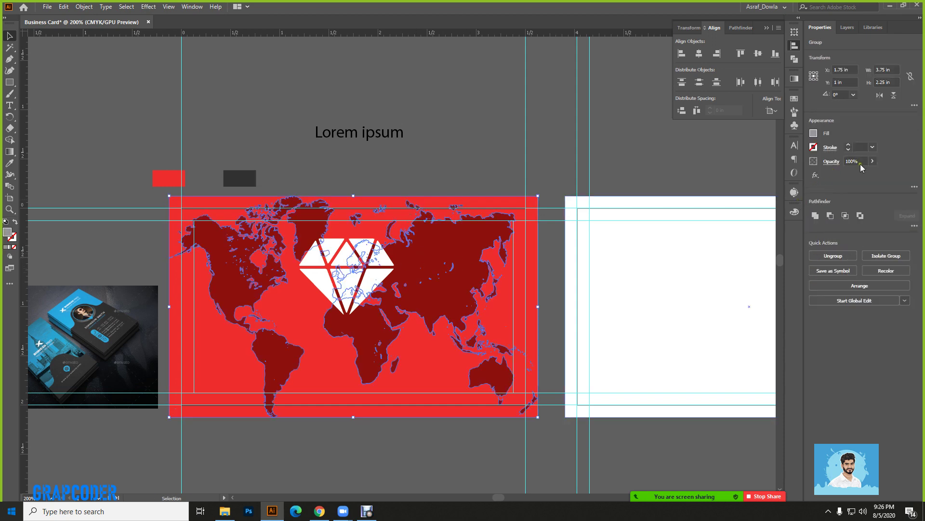
left_click(862, 164)
left_click_drag(872, 173, 845, 175)
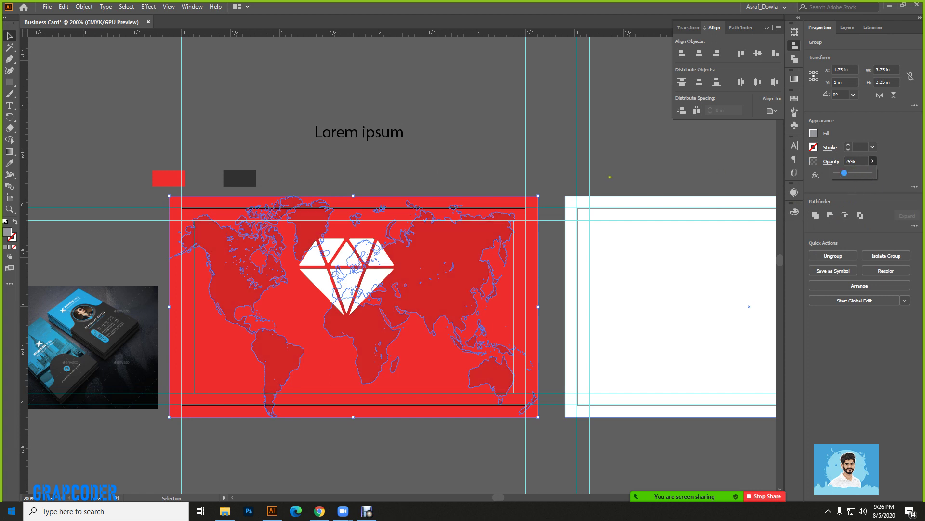
left_click(471, 155)
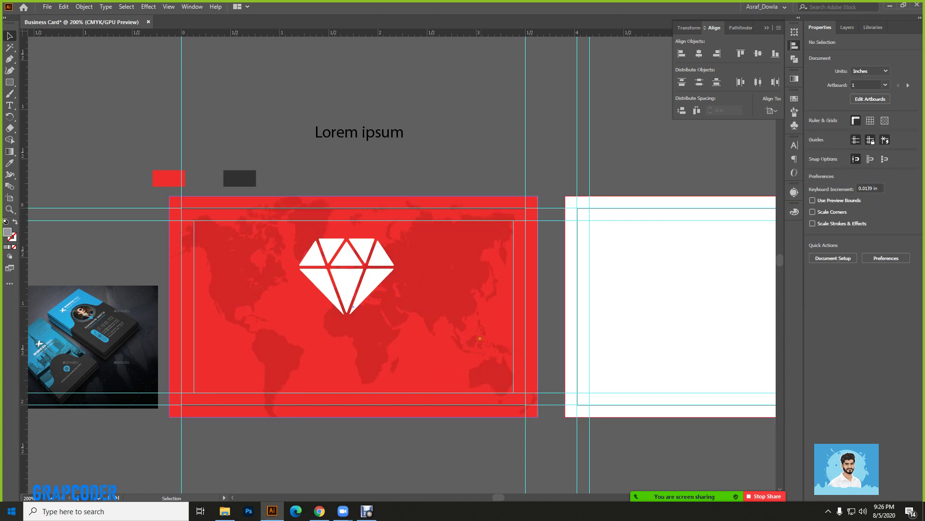
left_click(488, 277)
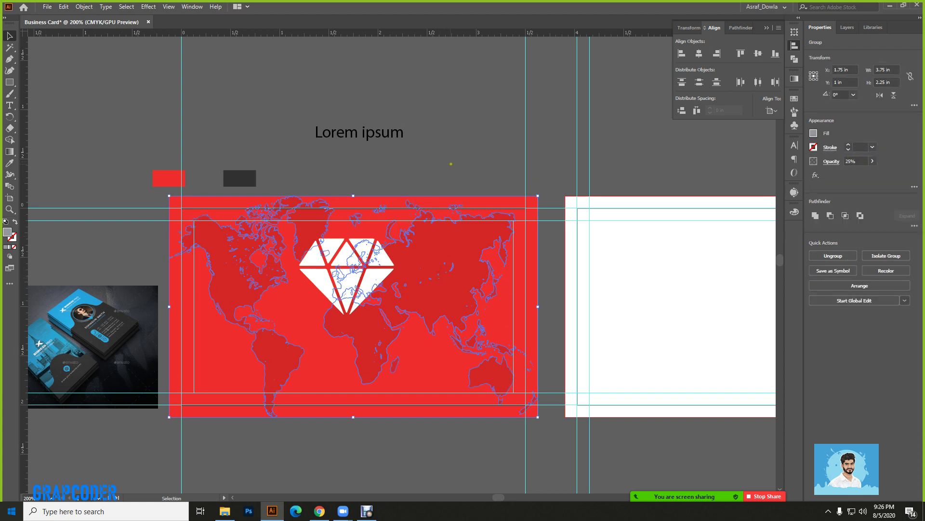
Shrink the white diamond around its centre to 0.663 in wide.
key("a")
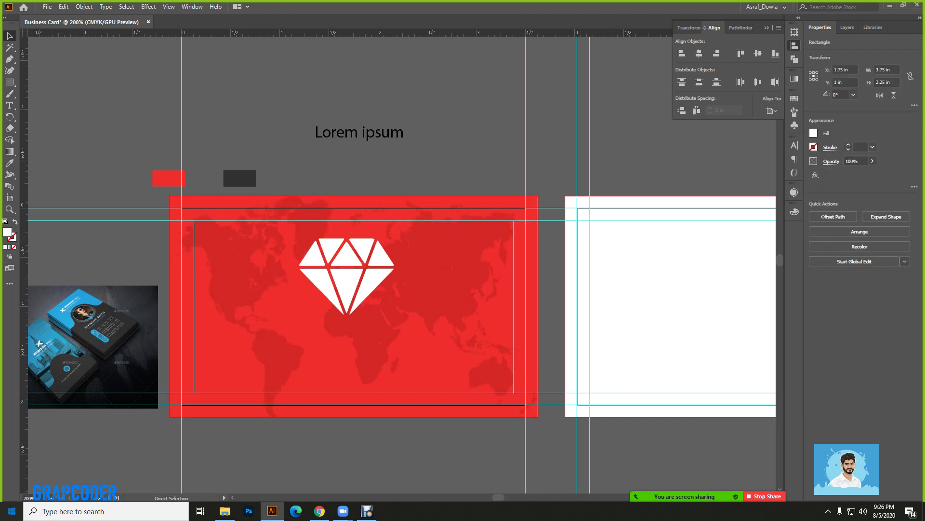
key("v")
left_click(350, 280)
scroll(384, 273, "up", 3)
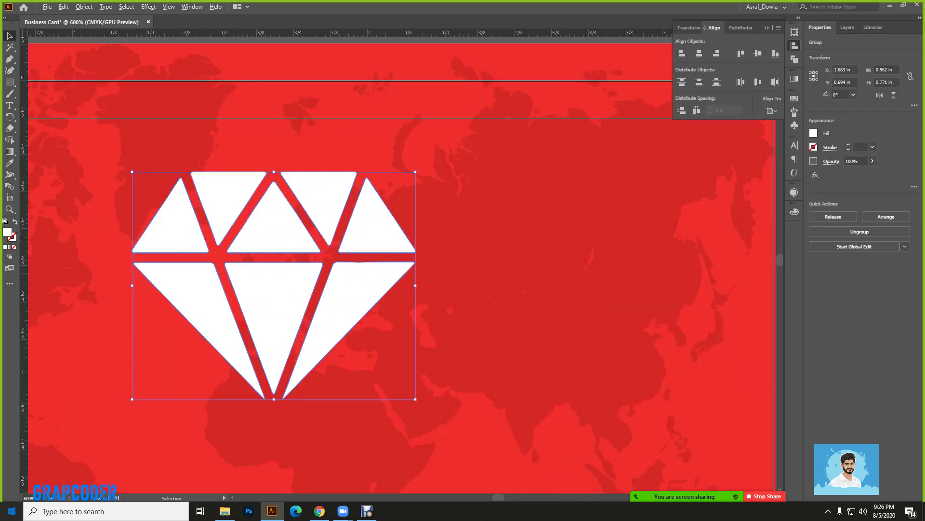
left_click_drag(352, 266, 430, 285)
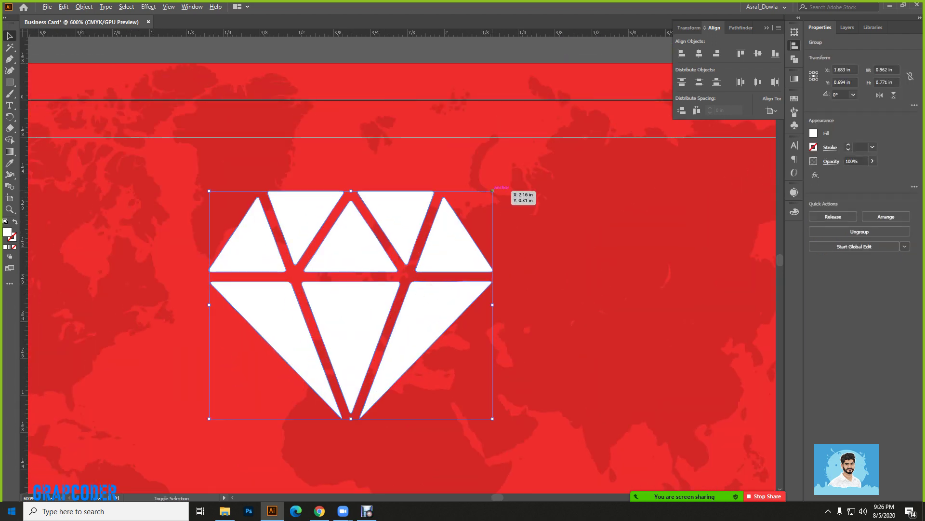
left_click_drag(492, 191, 450, 225)
left_click(576, 256)
scroll(576, 256, "down", 2)
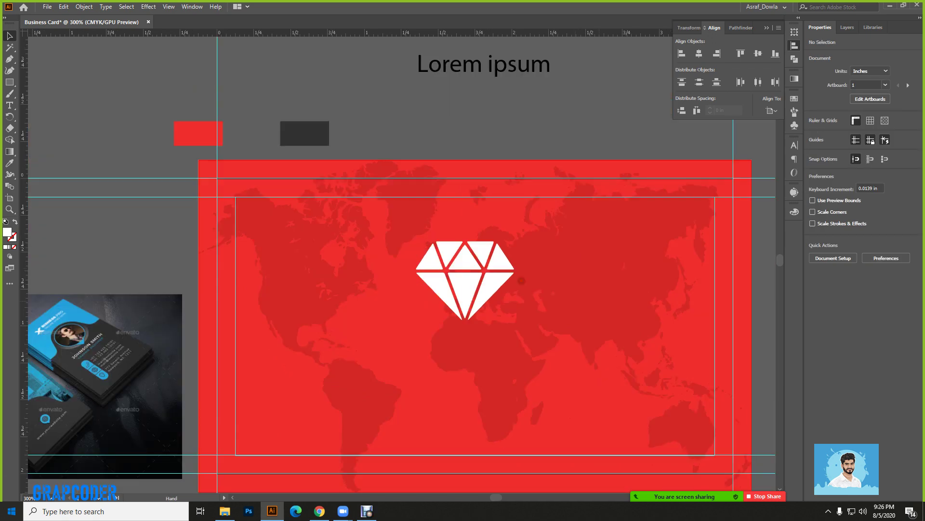
left_click_drag(521, 280, 397, 238)
Centre the diamond horizontally on the card.
left_click(337, 233)
left_click(699, 54)
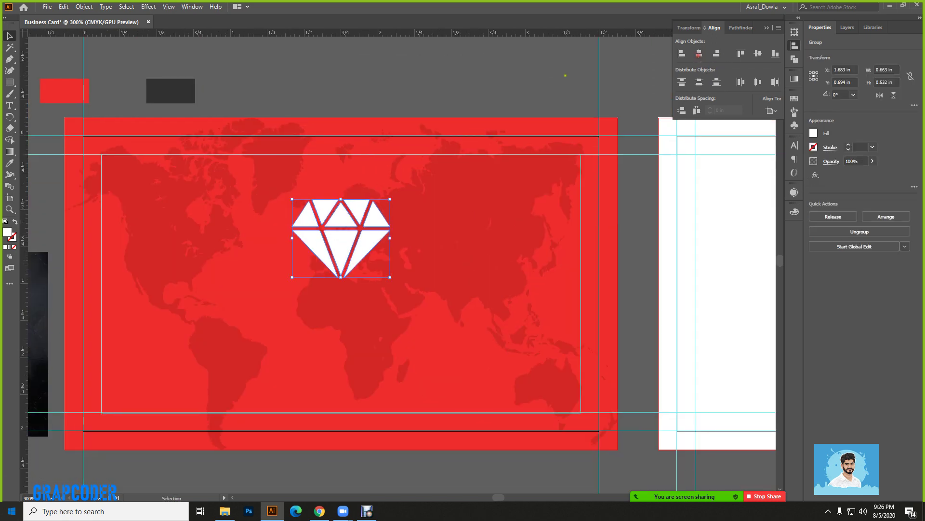
left_click(482, 333)
Place a copy of the Lorem ipsum text below the card.
left_click_drag(482, 333, 554, 318)
scroll(554, 316, "down", 2)
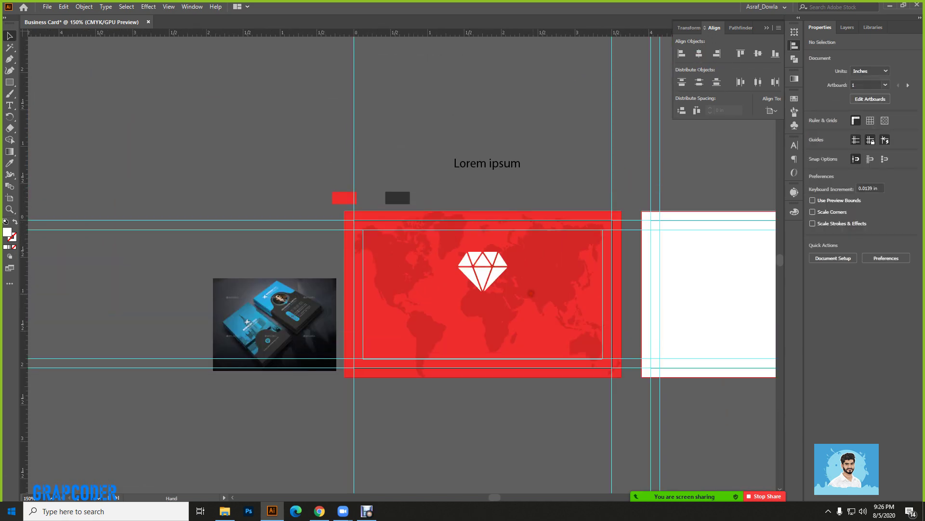
left_click_drag(501, 164, 487, 400)
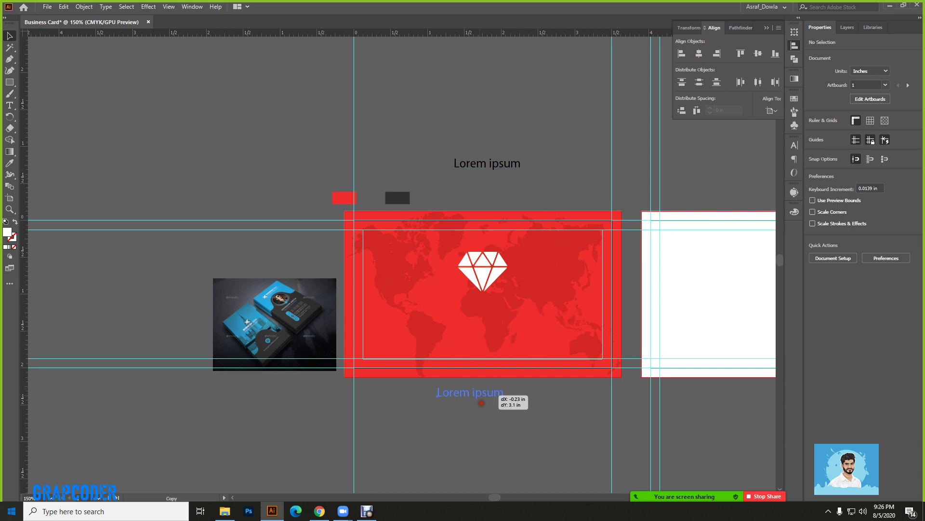
scroll(544, 366, "down", 1)
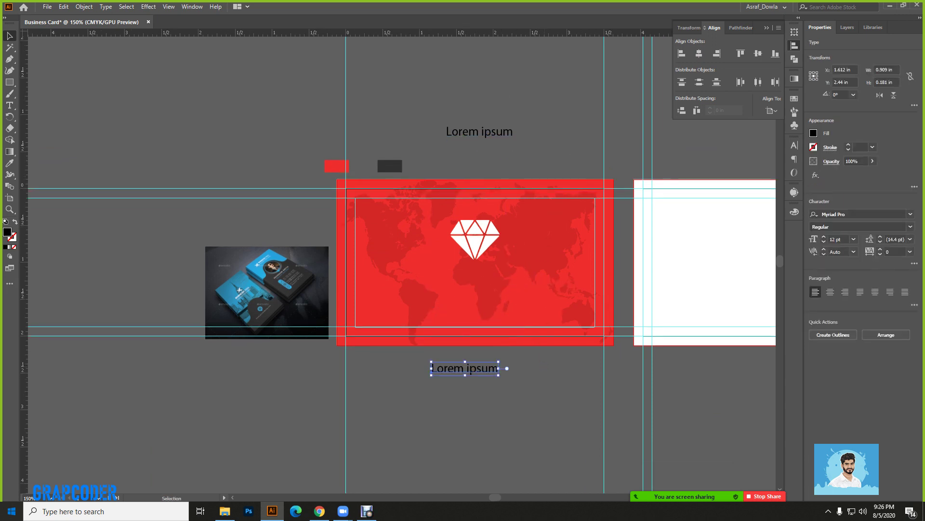
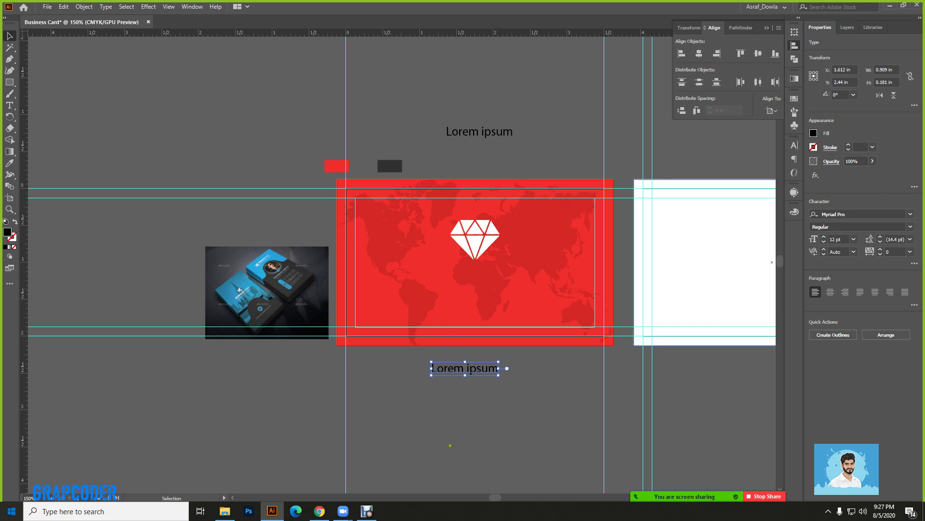
Replace the Lorem ipsum placeholder below the card with the text 'Company Name'.
scroll(486, 376, "up", 3)
left_click_drag(495, 384, 567, 385)
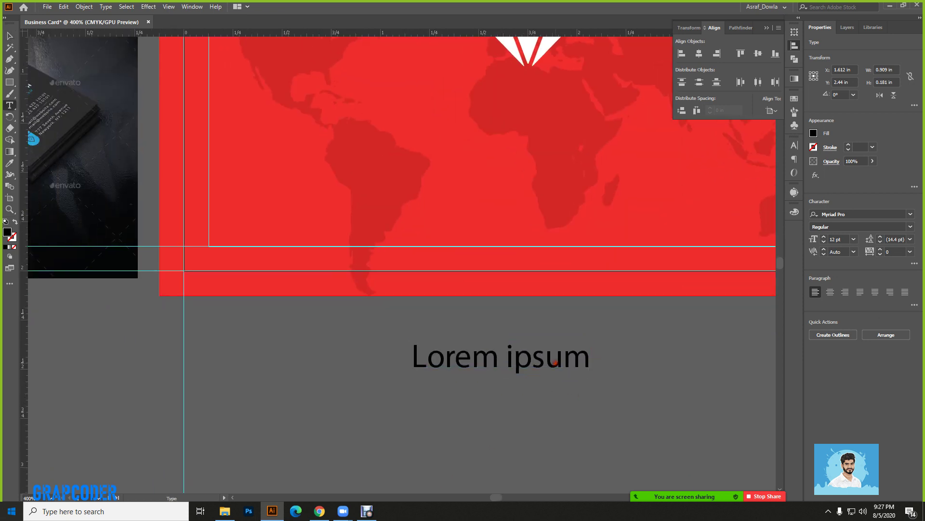
double_click(562, 357)
key("End")
key("ctrl+a")
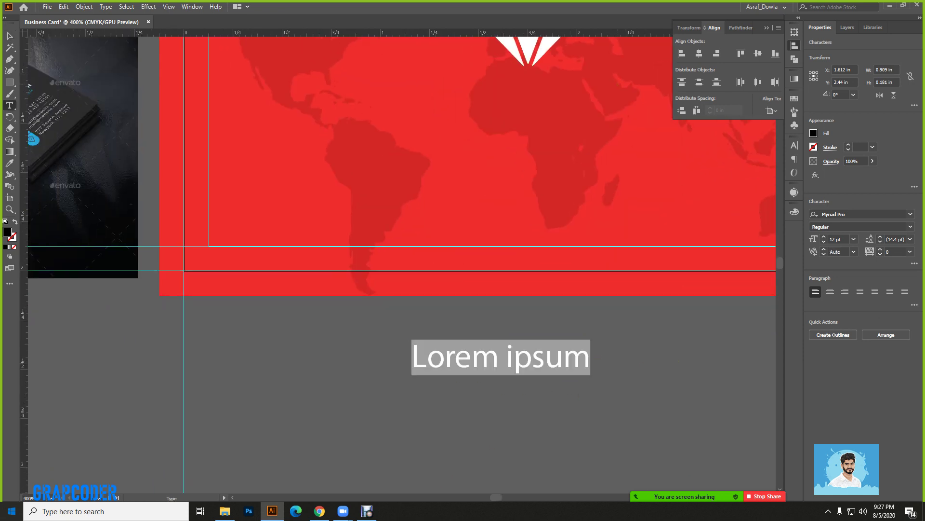
type("Company ")
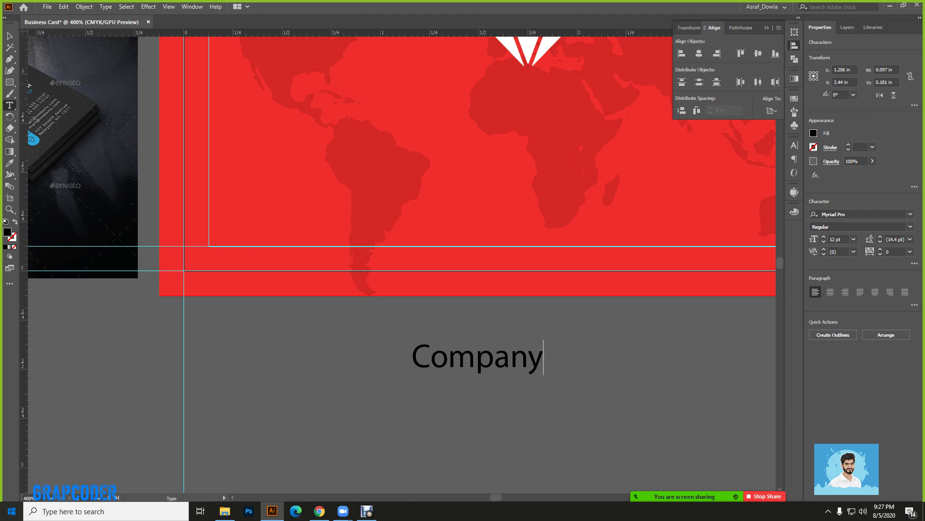
type("Name")
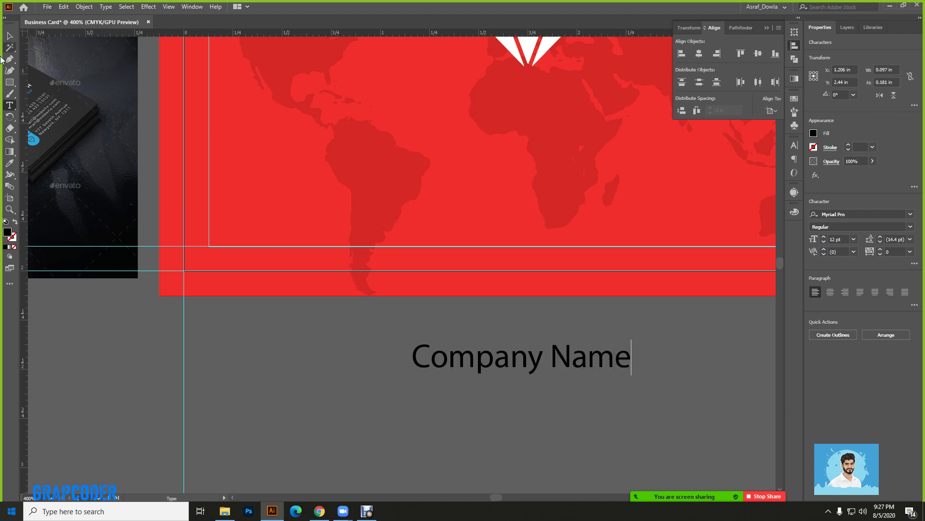
left_click(10, 35)
Glance at the browser reference design, then zoom out to view the whole card.
left_click(320, 511)
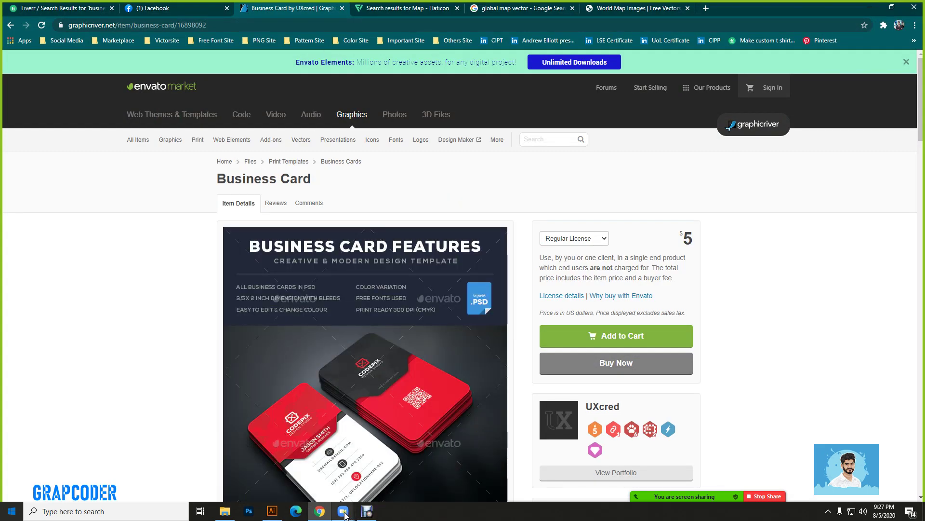
left_click(320, 511)
key("ctrl+minus")
key("ctrl+minus")
key("ctrl+minus")
Adjust the zoom on the card and open, then close, the meeting chat.
scroll(400, 260, "up", 2)
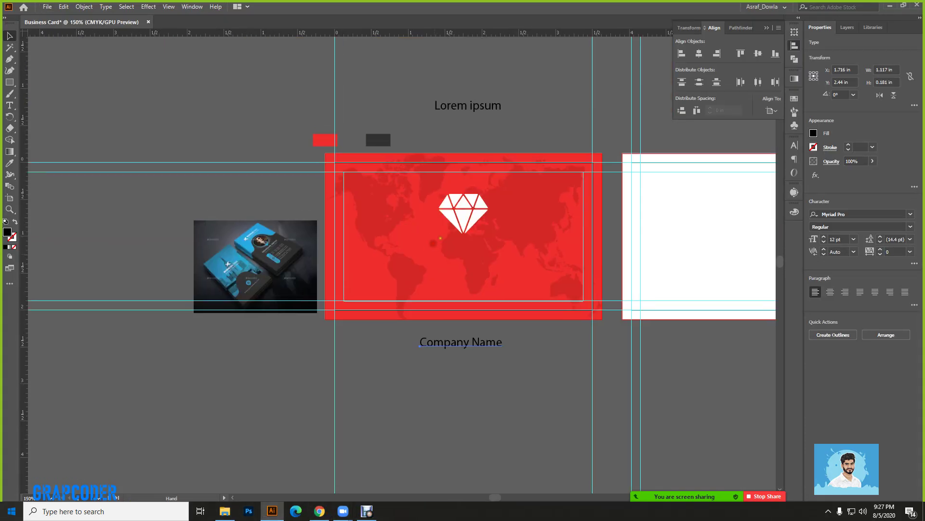
key("ctrl+plus")
key("ctrl+plus")
key("ctrl+plus")
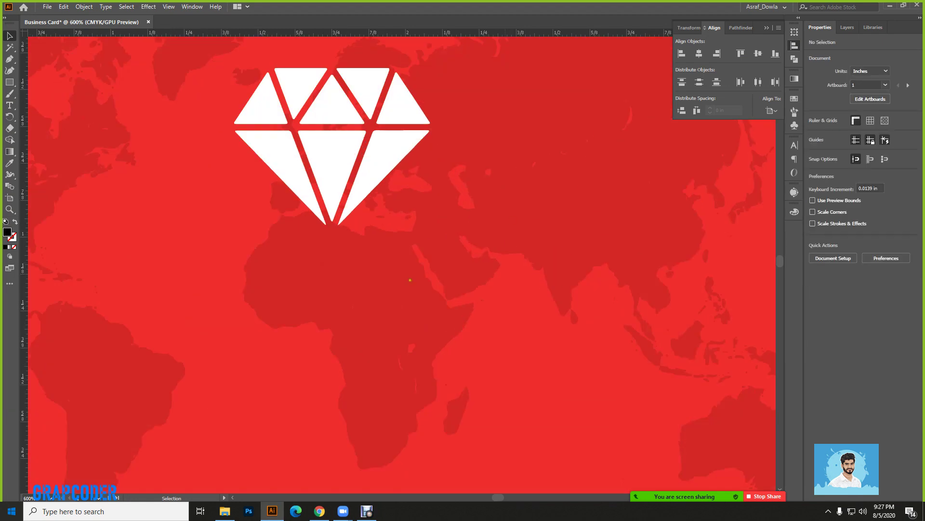
key("ctrl+minus")
key("ctrl+minus")
key("ctrl+minus")
key("ctrl+plus")
key("ctrl+plus")
key("ctrl+minus")
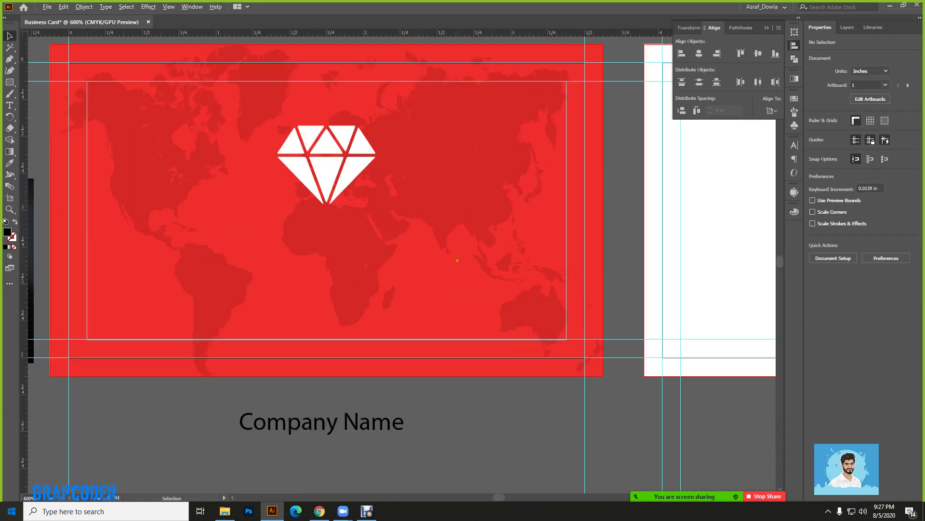
key("ctrl+minus")
key("ctrl+minus")
key("ctrl+minus")
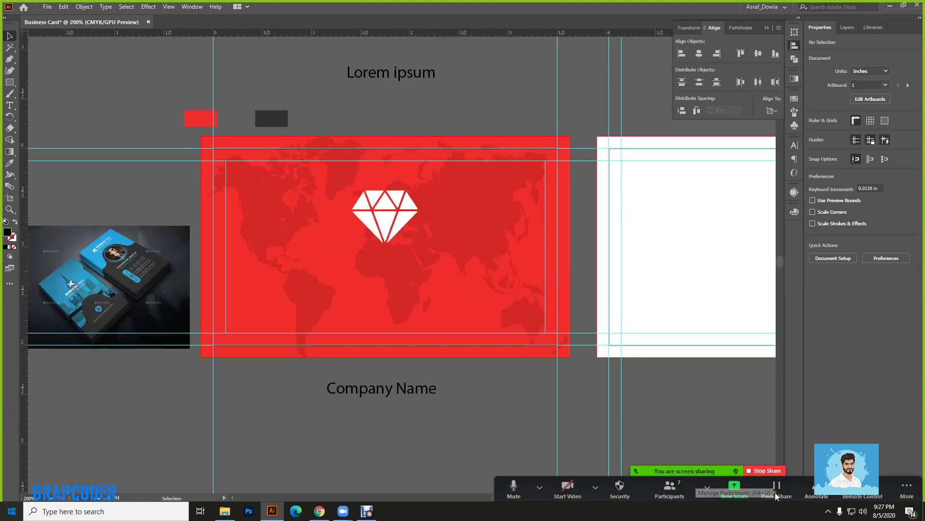
left_click(907, 488)
left_click(806, 301)
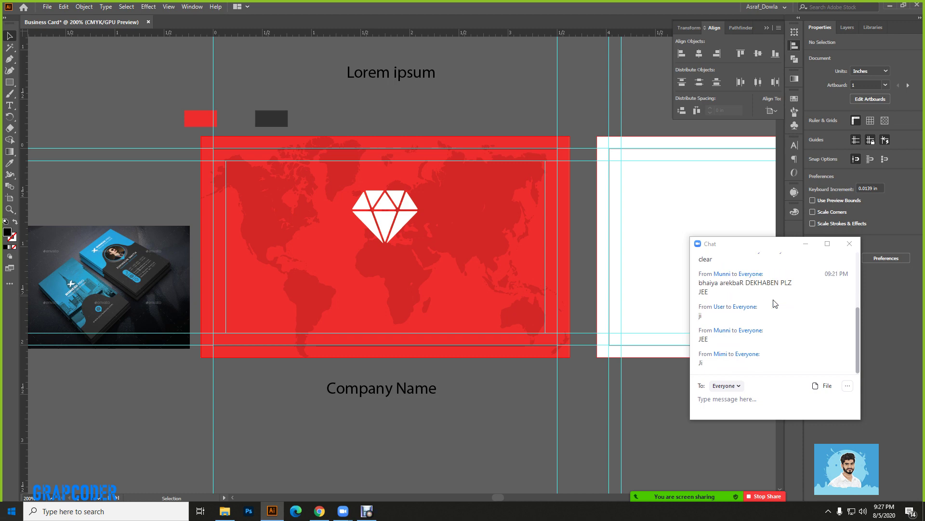
left_click(805, 242)
Drag the Company Name text up onto the red card, under the diamond logo.
scroll(378, 219, "up", 3)
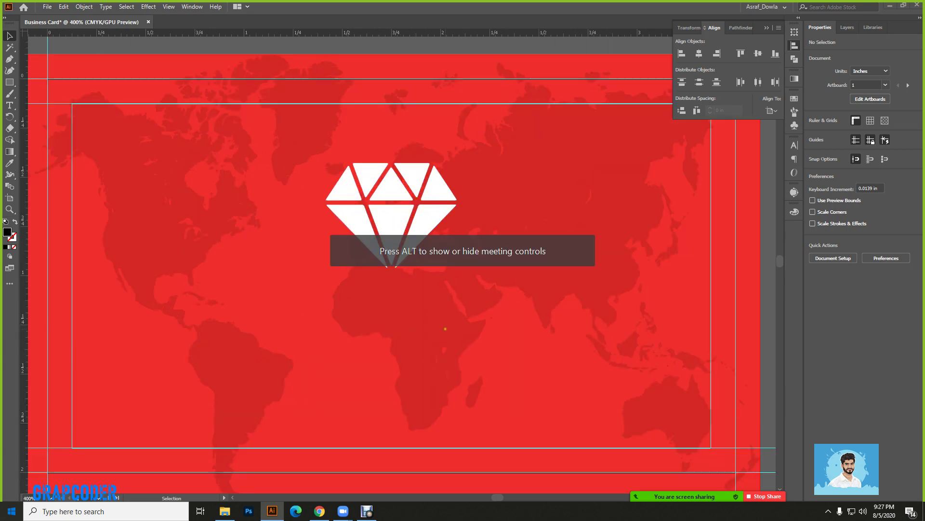
scroll(377, 219, "down", 1)
left_click_drag(449, 446, 446, 381)
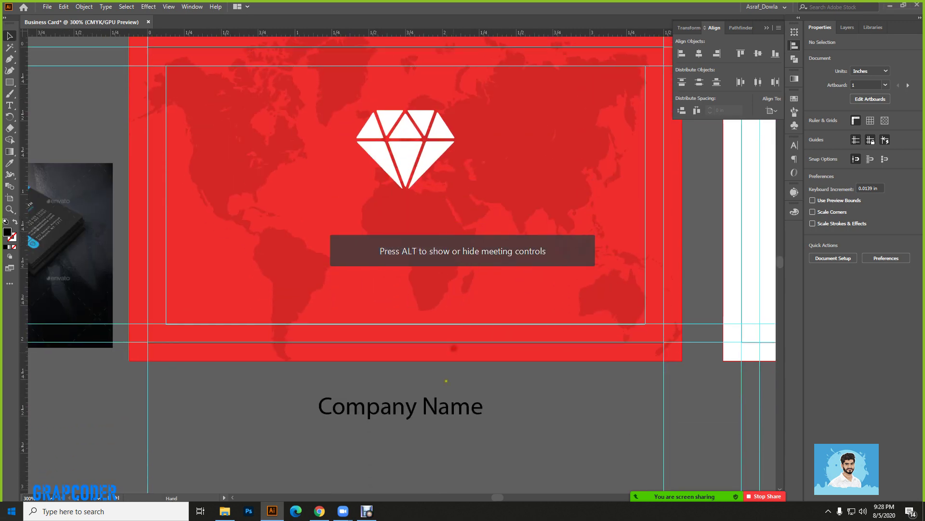
left_click_drag(424, 418, 423, 231)
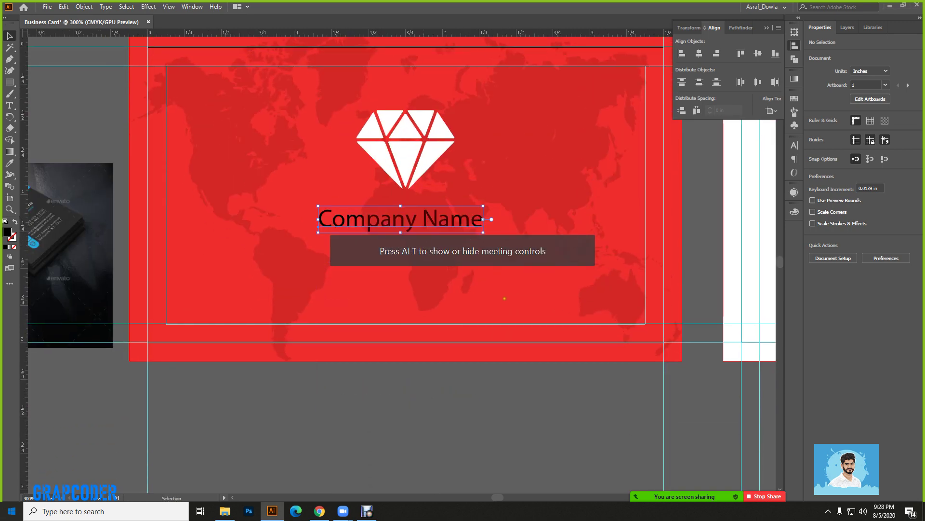
scroll(444, 222, "up", 3)
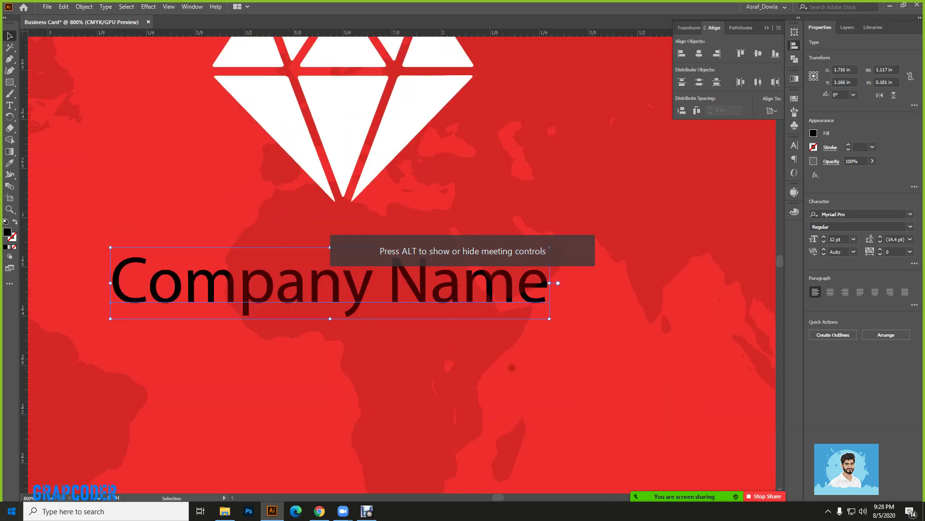
Select Company Name and search the font list ('rel', 'rea', 'r'), previewing fonts without applying one.
key("ctrl+shift+a")
left_click(478, 283)
left_click(844, 227)
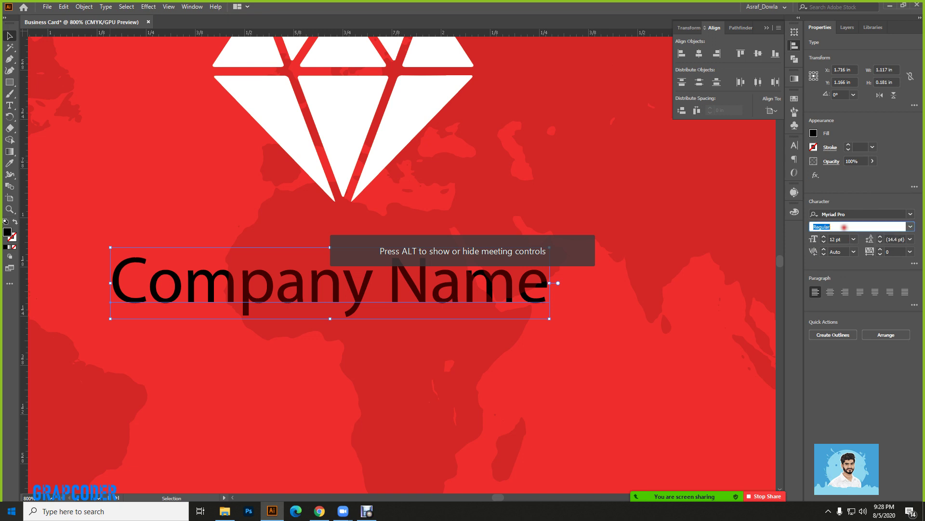
left_click(815, 226)
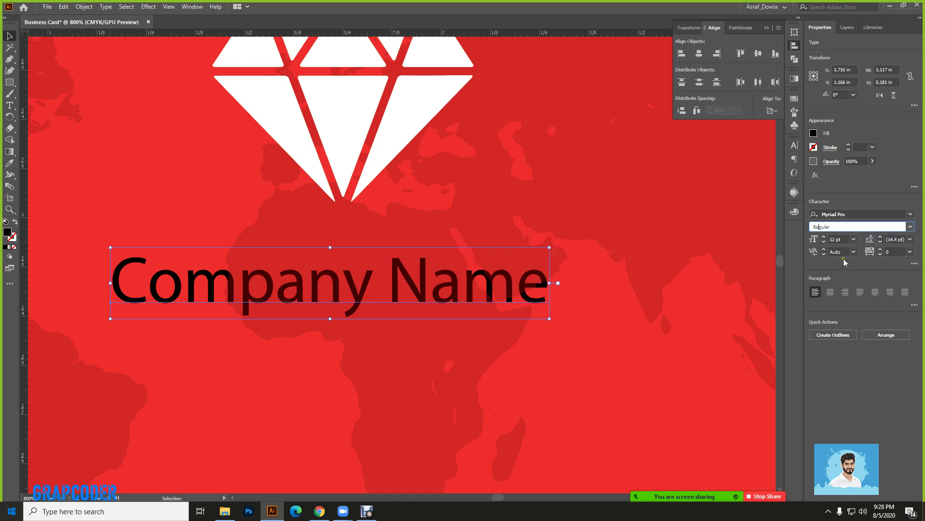
key("shift+Tab")
type("re")
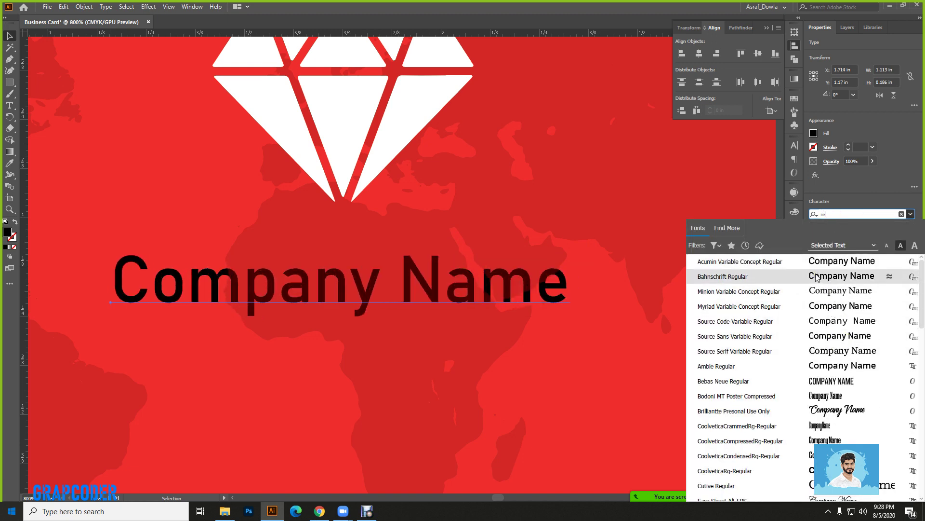
type("l")
key("BackSpace")
type("a")
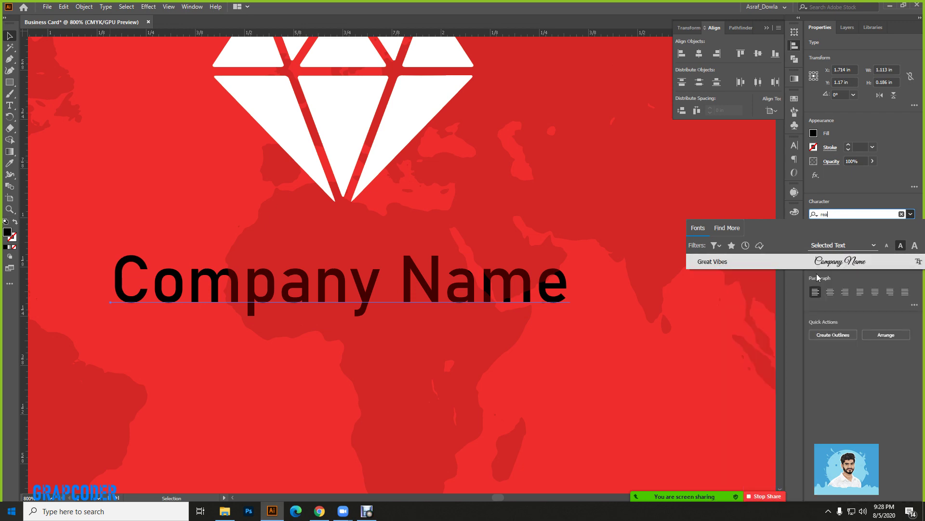
key("BackSpace")
key("BackSpace")
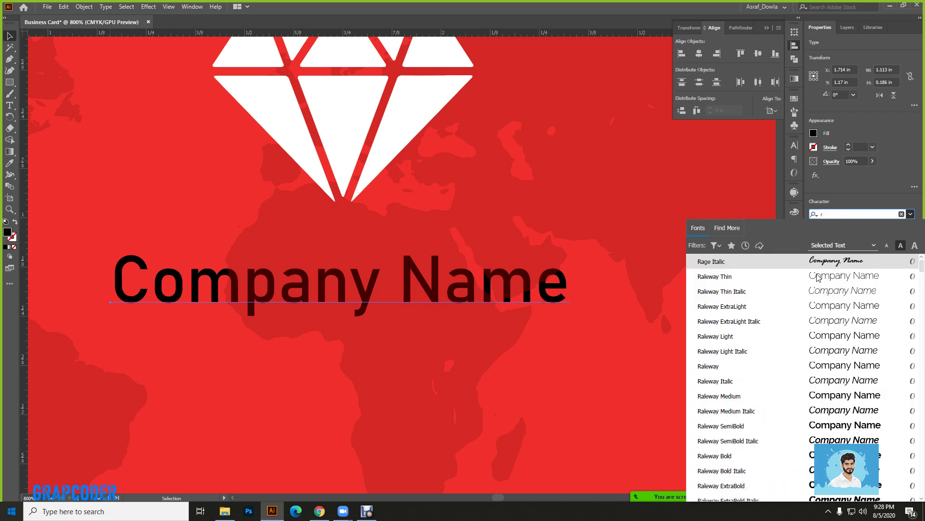
key("BackSpace")
key("BackSpace")
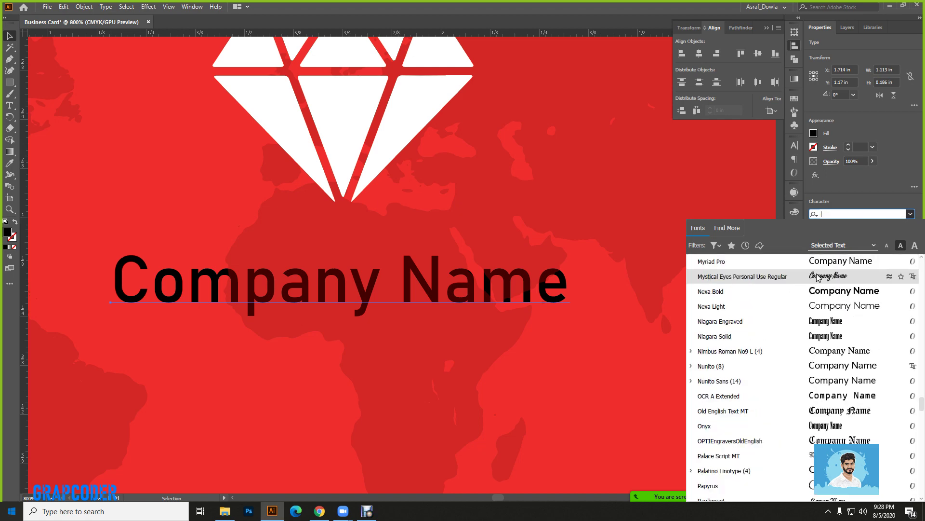
View the Graphicriver business card search results in Chrome, then return to Illustrator.
key("alt+Tab")
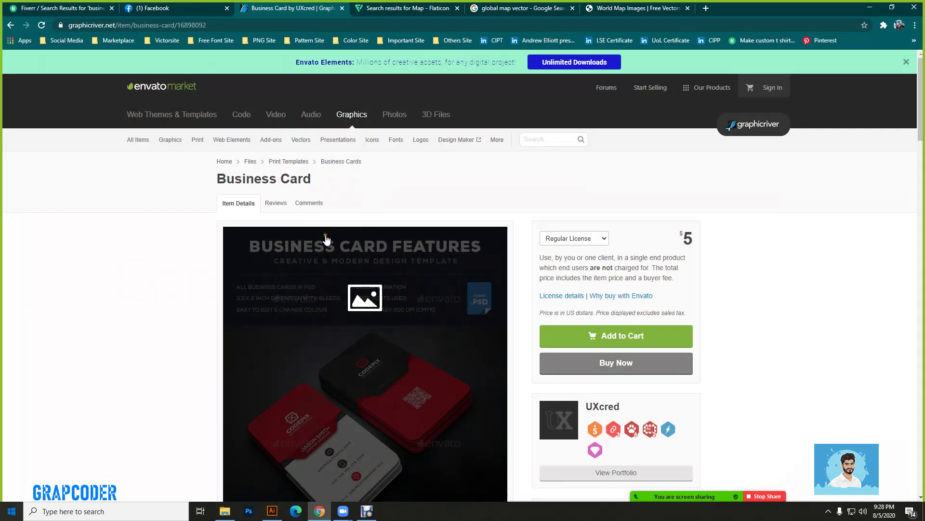
scroll(426, 244, "down", 5)
scroll(405, 238, "up", 4)
left_click(10, 25)
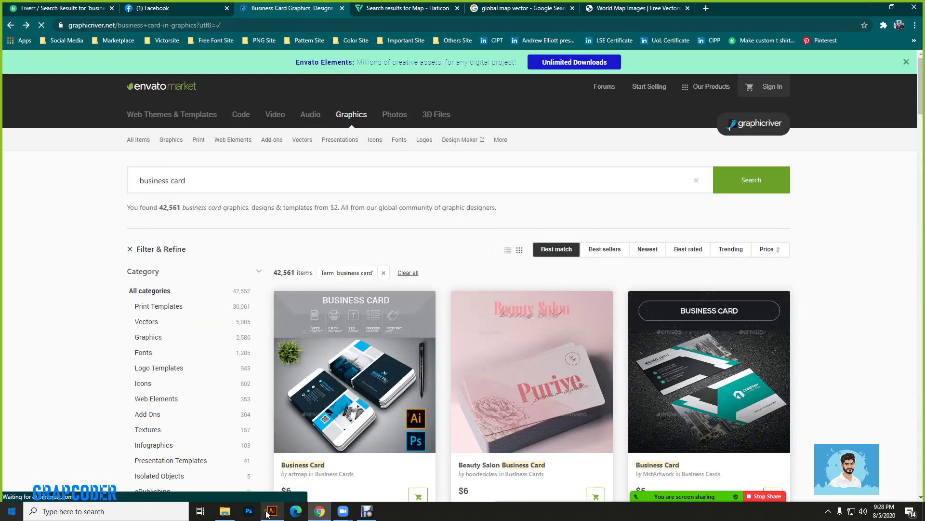
key("alt+Tab")
Apply Bahnschrift Bold Condensed to Company Name and move it under the diamond.
left_click(863, 214)
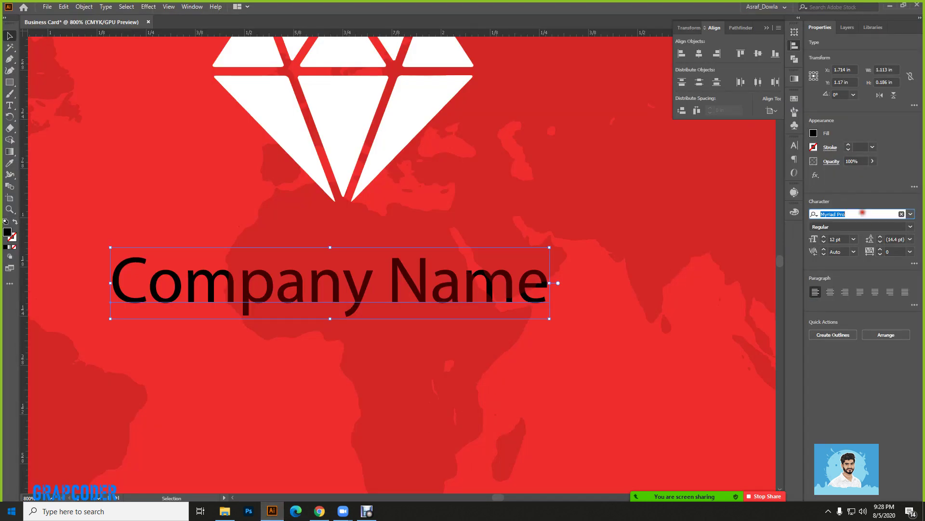
type("b")
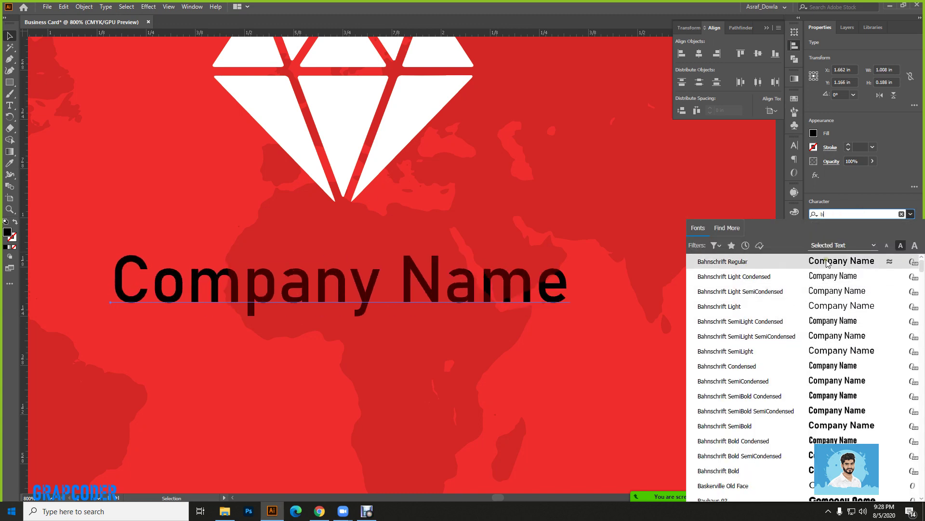
left_click(813, 441)
mouse_move(403, 297)
left_mouse_down()
mouse_move(448, 273)
mouse_move(487, 309)
mouse_move(524, 284)
mouse_move(510, 305)
left_mouse_up()
left_click(578, 386)
scroll(510, 305, "down", 2)
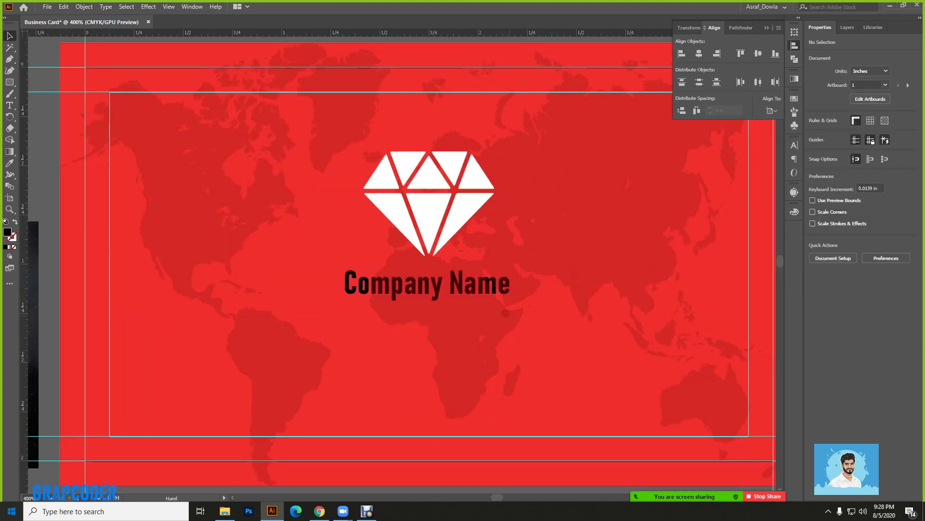
left_click(477, 279)
Try the diamond's white fill on Company Name, then revert the text to black.
key("i")
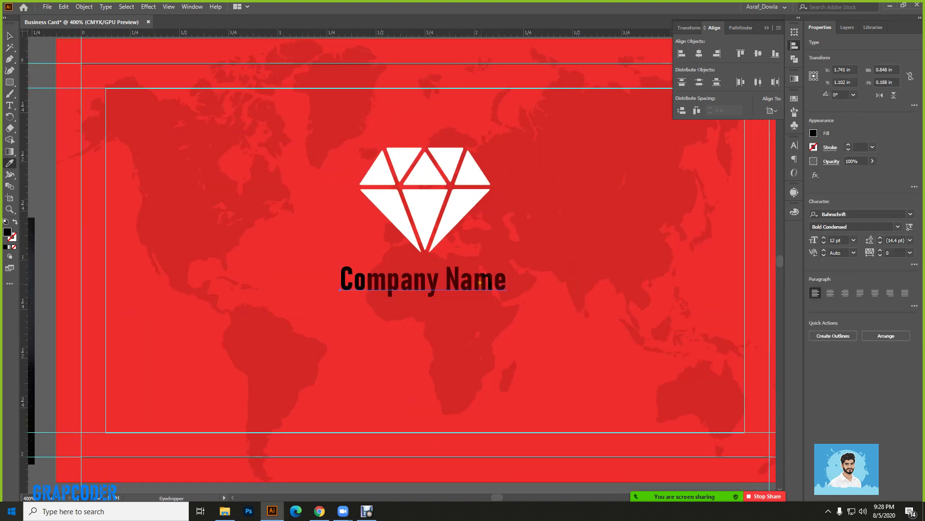
left_click(430, 194)
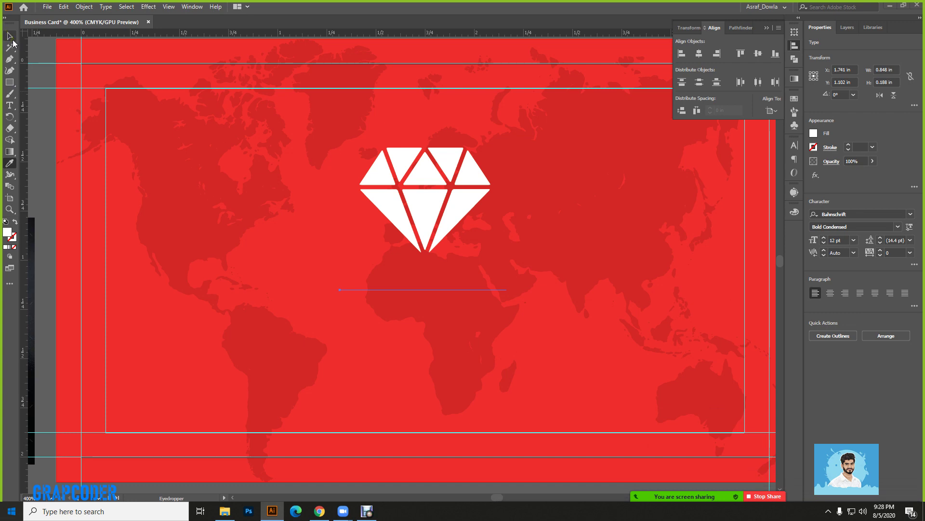
left_click(9, 36)
key("d")
key("ctrl+shift+a")
key("ctrl+minus")
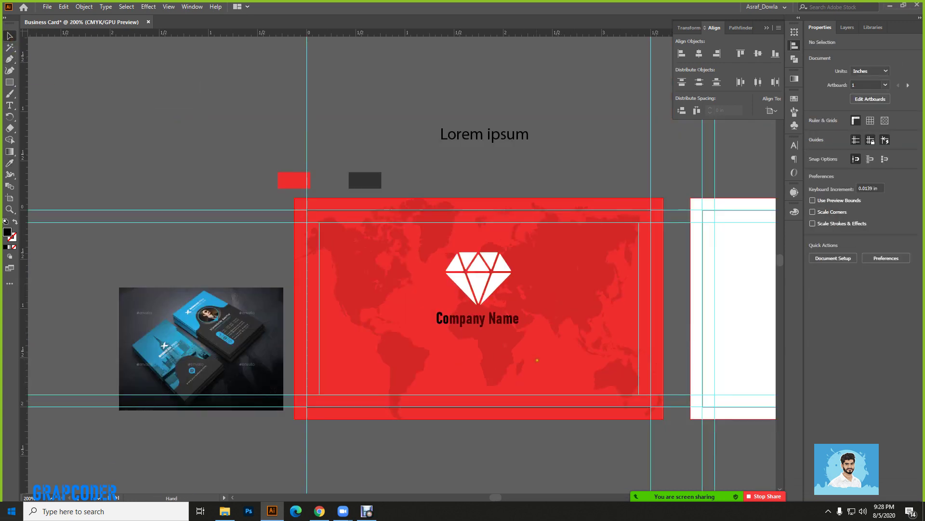
Enlarge Company Name around its centre to about 13.59 pt.
left_click(488, 316)
key("ctrl+plus")
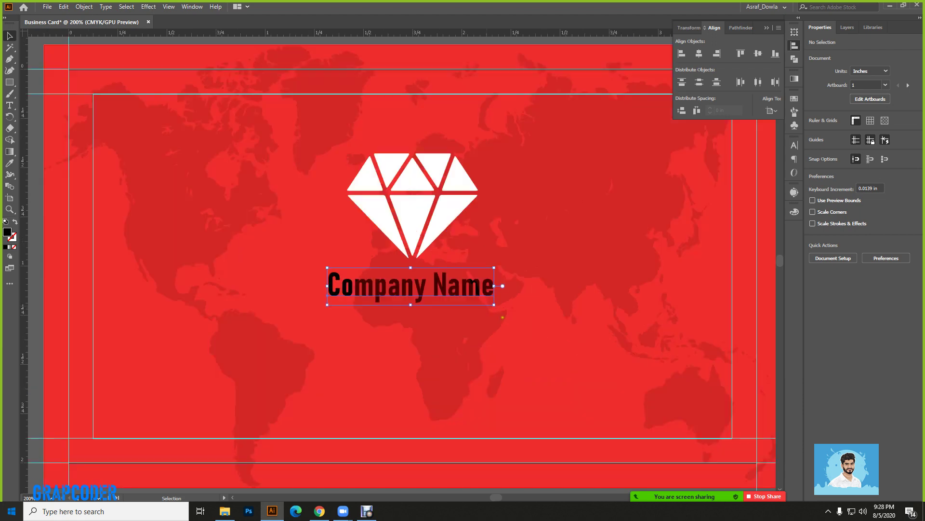
left_click_drag(494, 304, 506, 308)
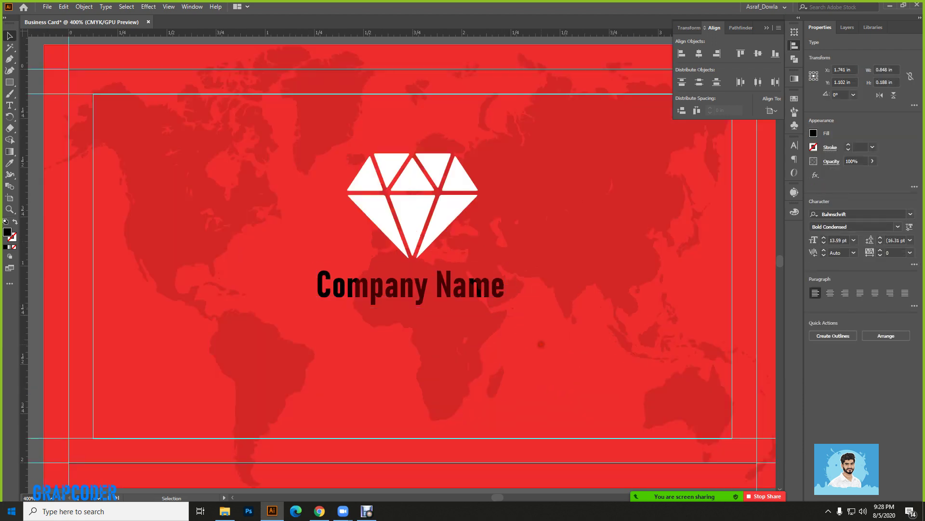
left_click(457, 301)
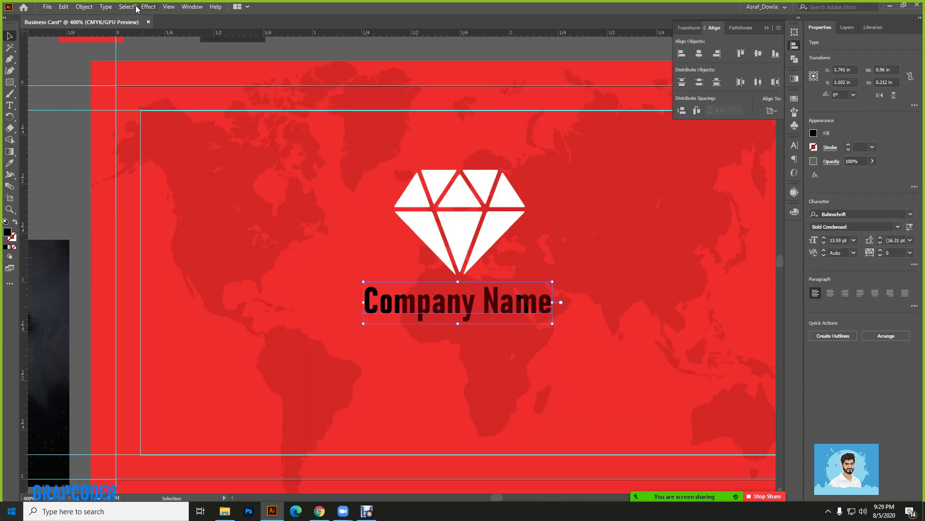
Change the company name to UPPERCASE and Alt-drag a duplicate just below it.
left_click(106, 6)
mouse_move(130, 155)
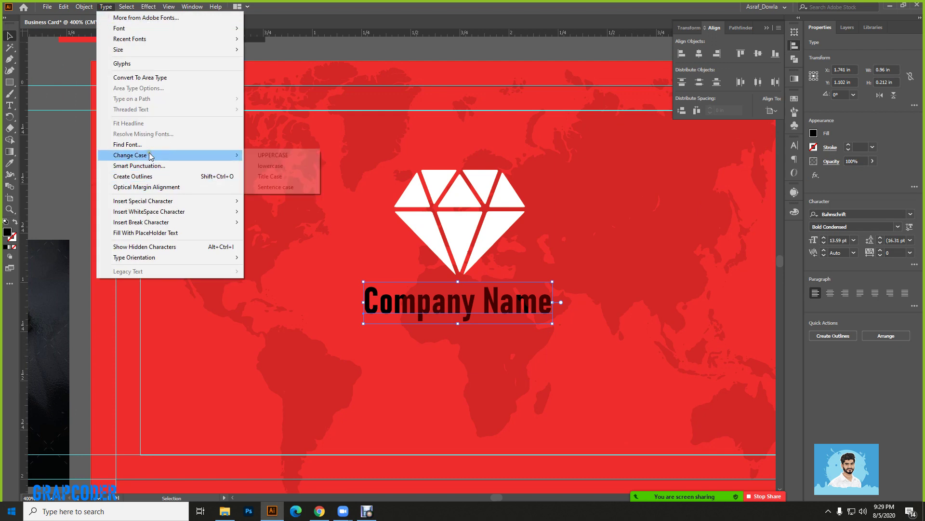
left_click(270, 155)
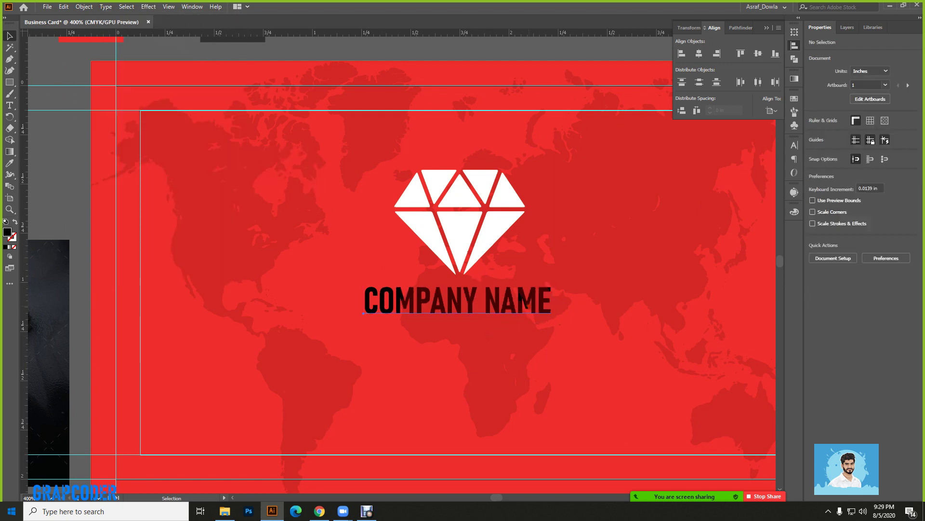
scroll(523, 299, "up", 2)
scroll(515, 291, "down", 3)
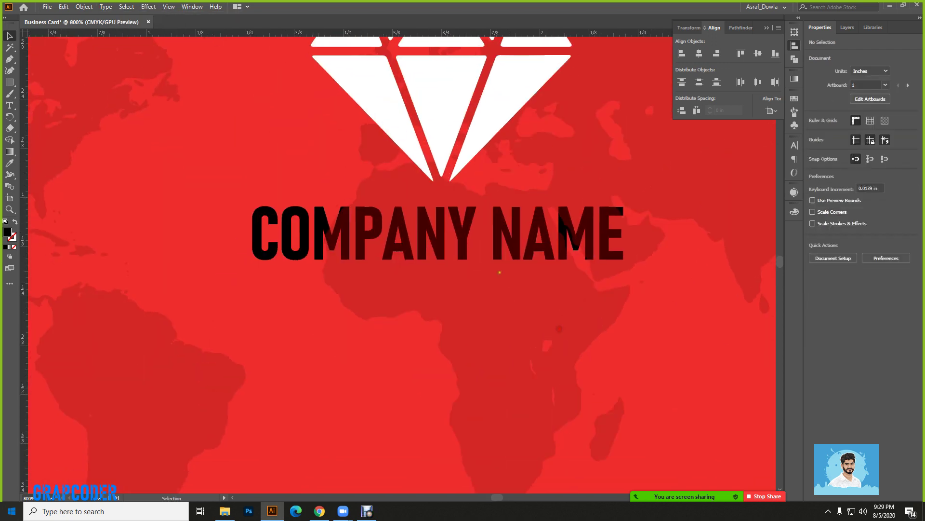
left_click(466, 232)
scroll(466, 231, "down", 2)
left_click_drag(504, 197, 487, 319)
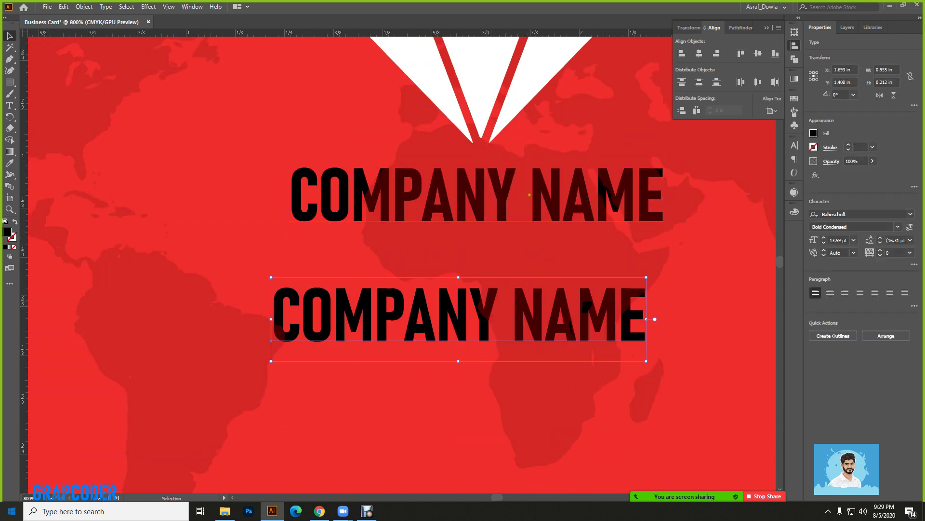
Edit the lower duplicate's text to read 'Company Tagline here'.
left_click(541, 197)
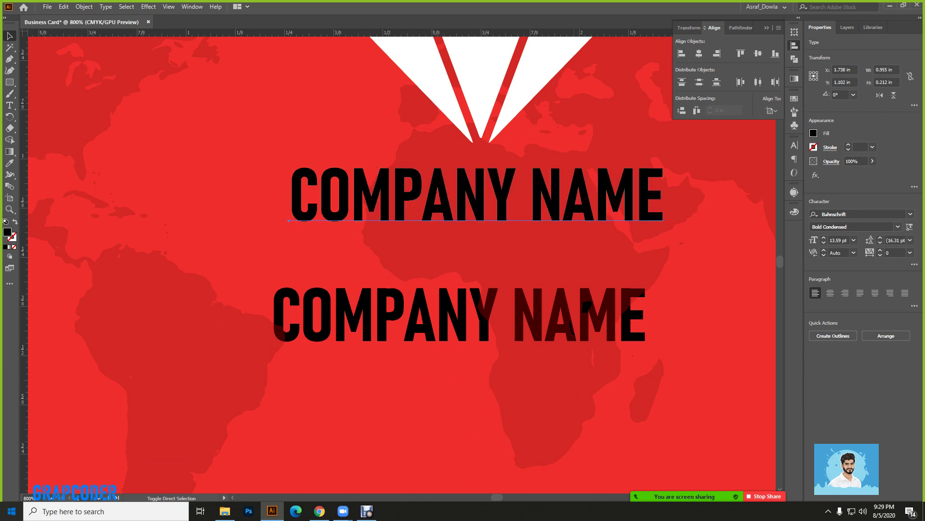
left_click_drag(543, 228, 532, 257)
left_click(560, 353)
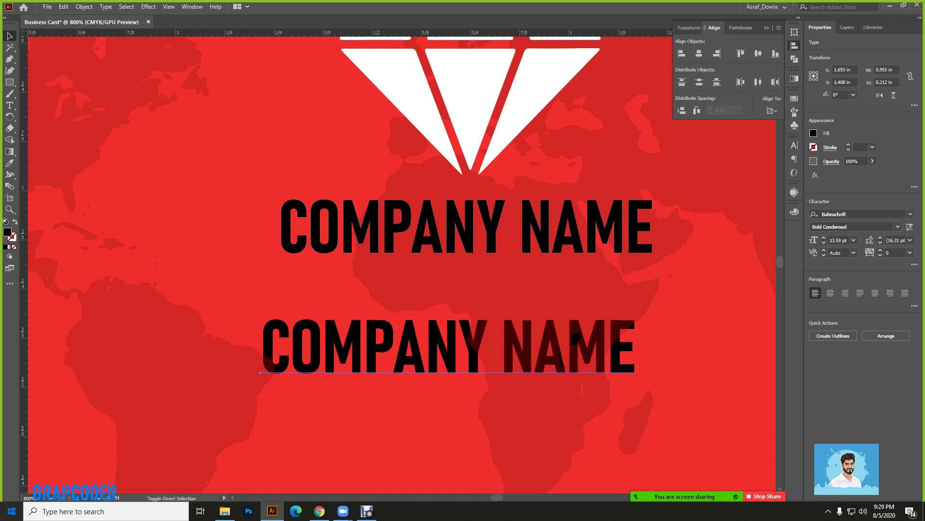
double_click(607, 351)
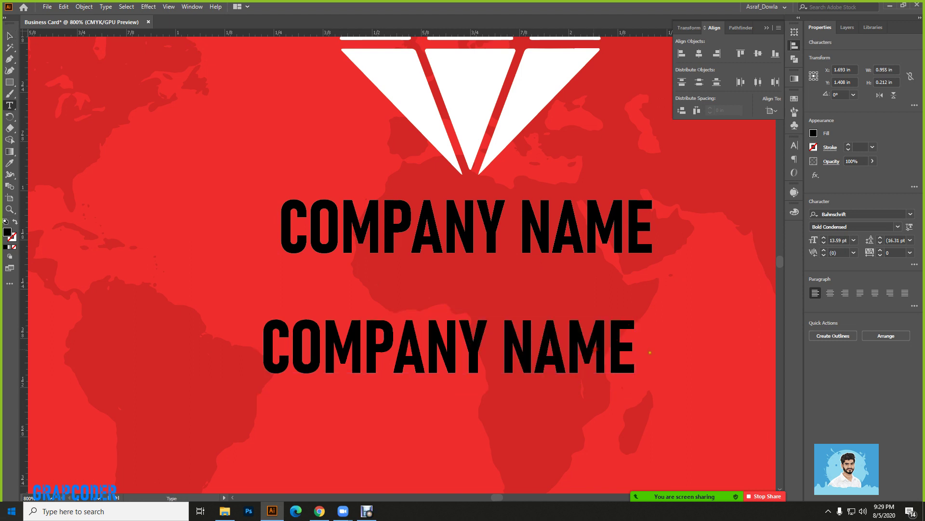
key("ctrl+a")
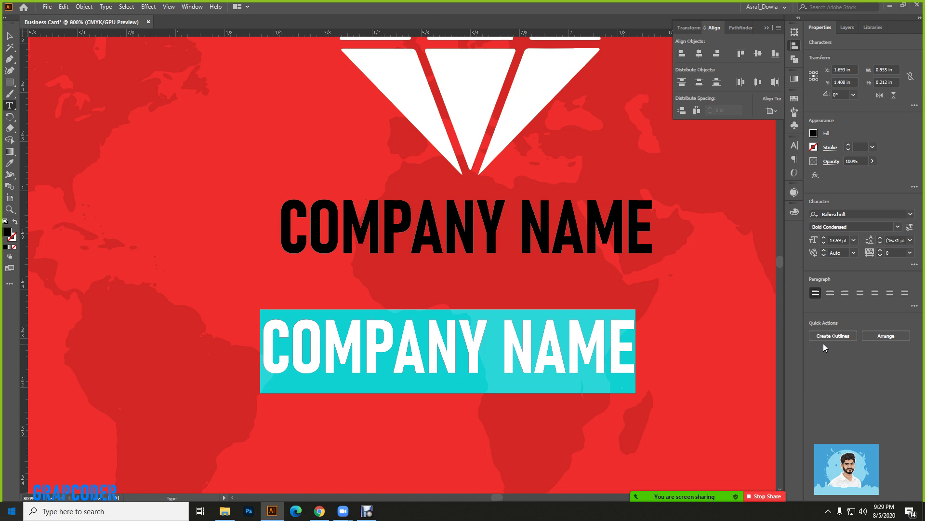
type("Tagline")
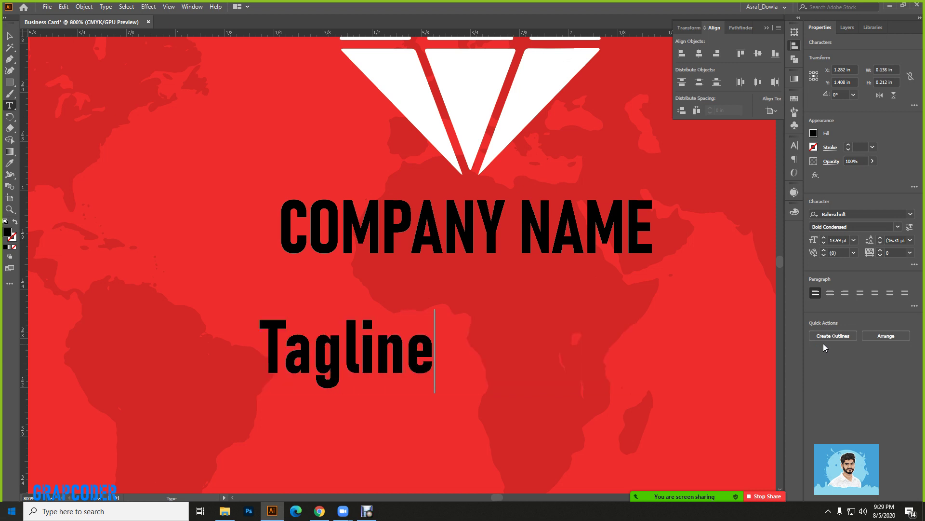
type("ere")
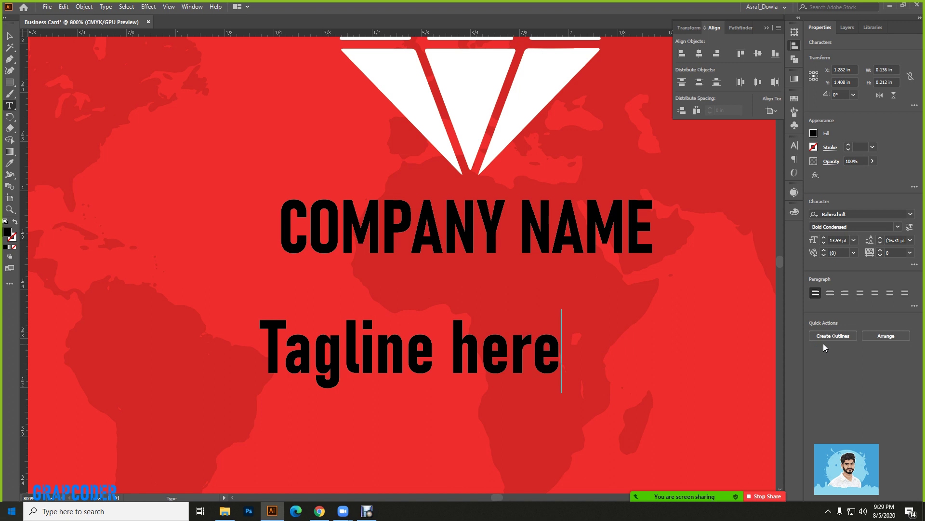
key("Left")
key("Left")
key("Left")
key("Left")
key("Left")
key("Left")
type("Com")
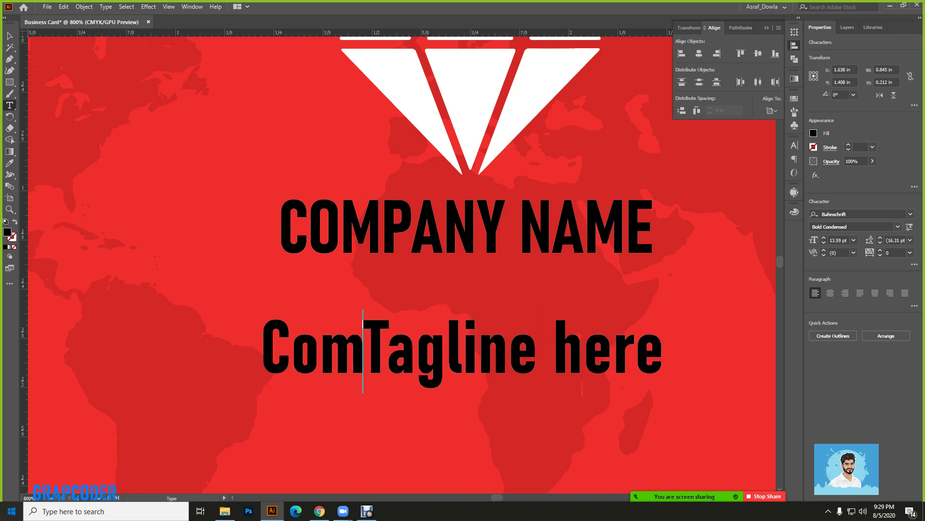
type("pany")
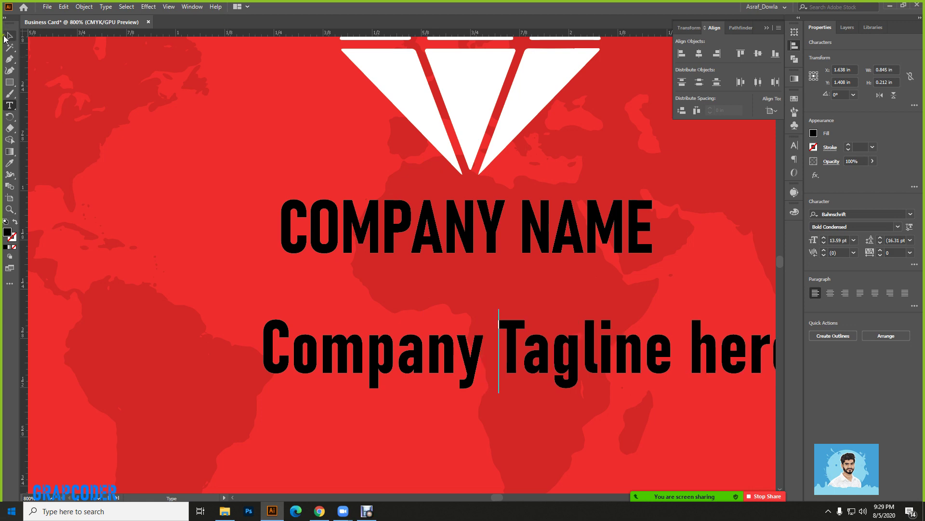
left_click(9, 36)
key("ctrl+minus")
key("ctrl+minus")
key("ctrl+minus")
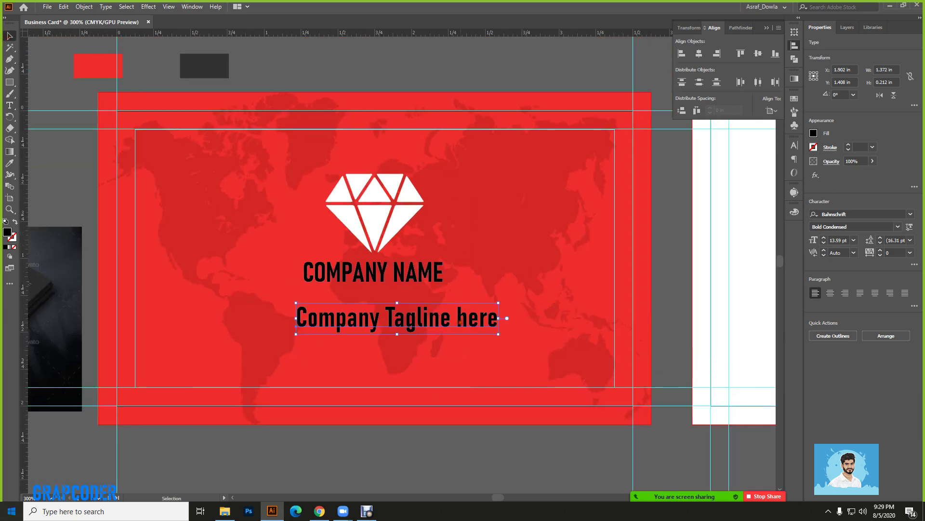
key("ctrl+plus")
key("ctrl+plus")
key("ctrl+plus")
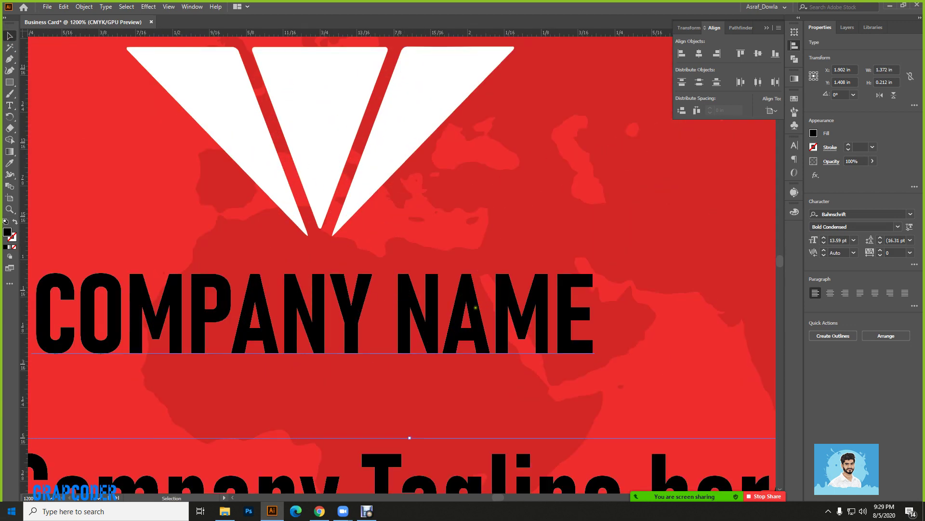
Set the tagline's font to Montserrat Light.
key("ctrl+minus")
key("ctrl+minus")
key("ctrl+minus")
key("ctrl+plus")
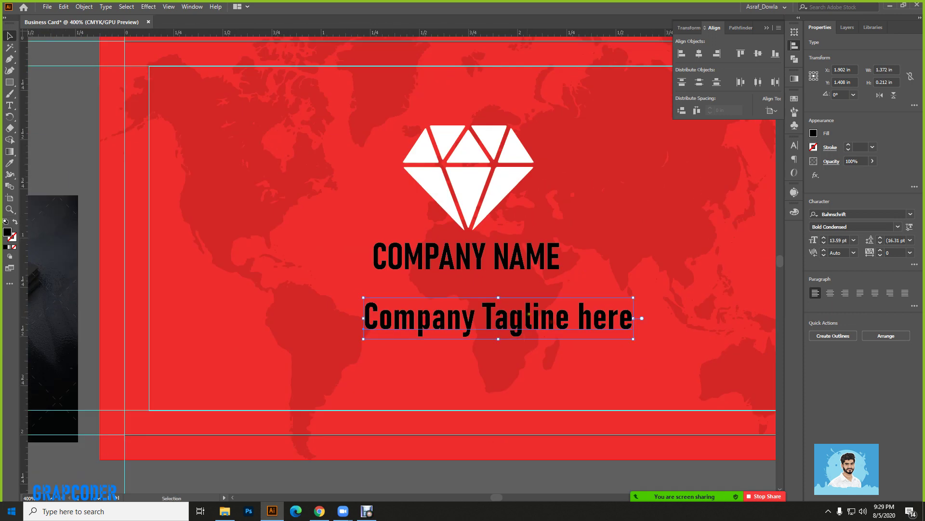
left_click(865, 217)
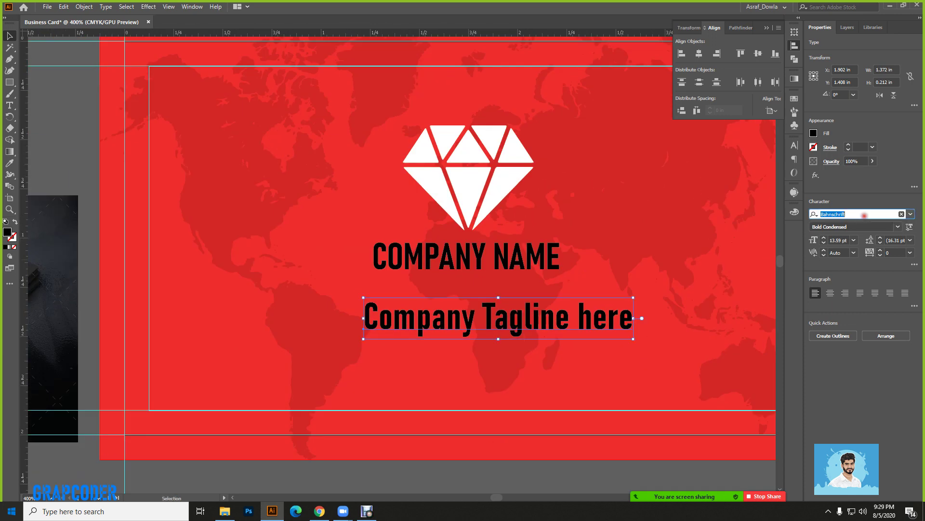
type("me")
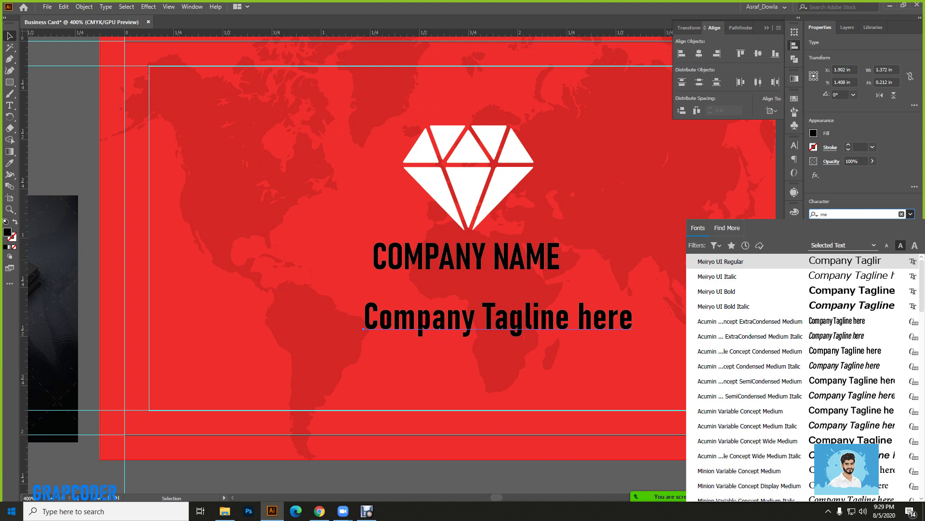
key("BackSpace")
type("i")
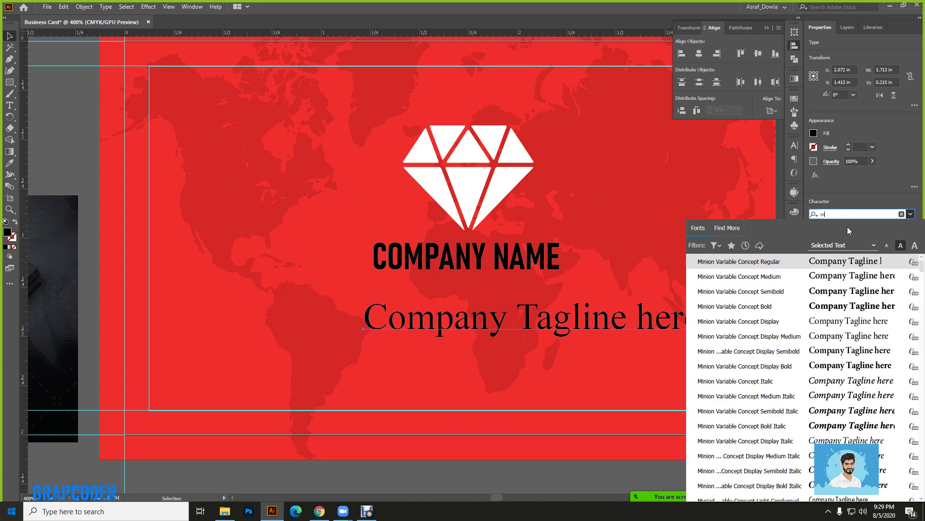
type("o")
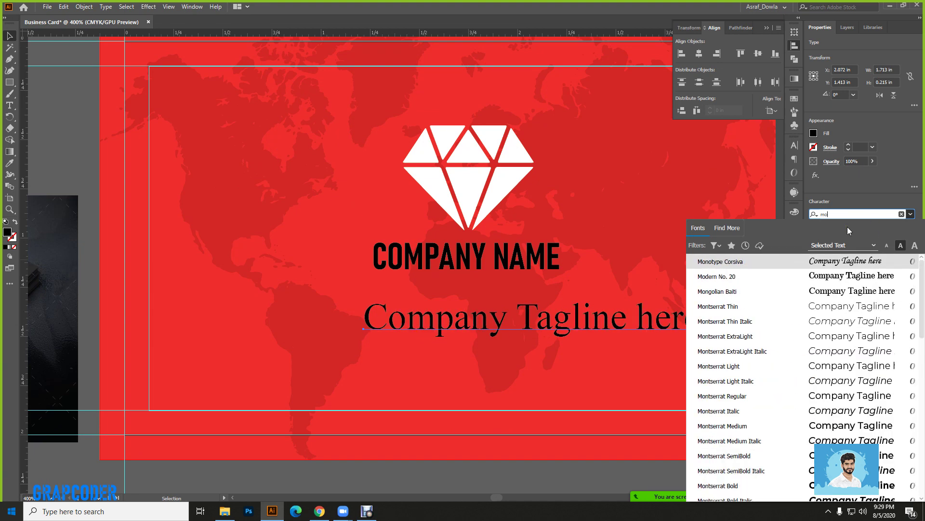
left_click(835, 367)
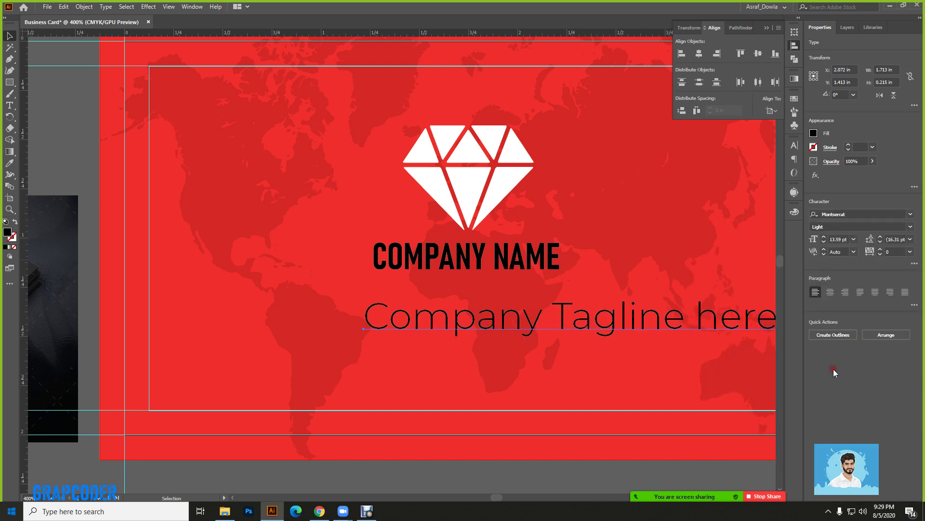
Size the tagline at 5 pt and move it directly under COMPANY NAME.
left_click(853, 239)
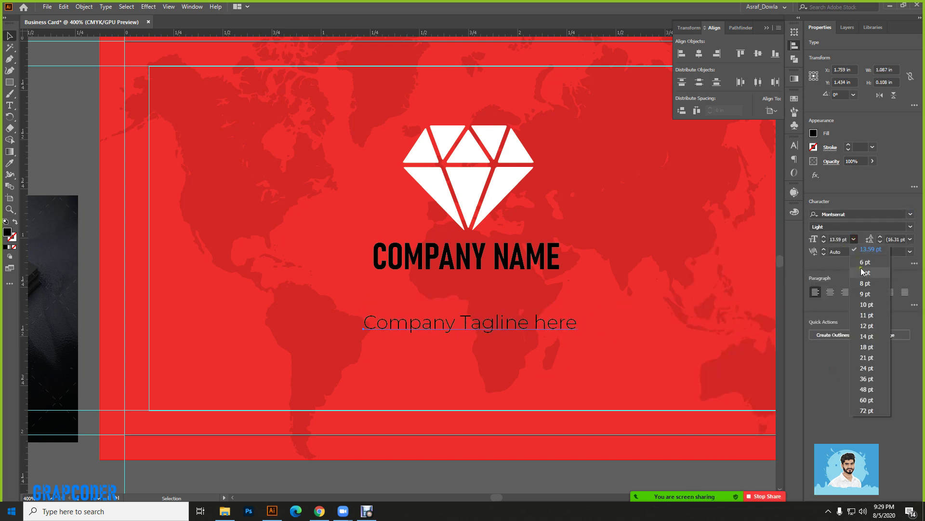
left_click(865, 262)
left_click_drag(559, 324, 573, 281)
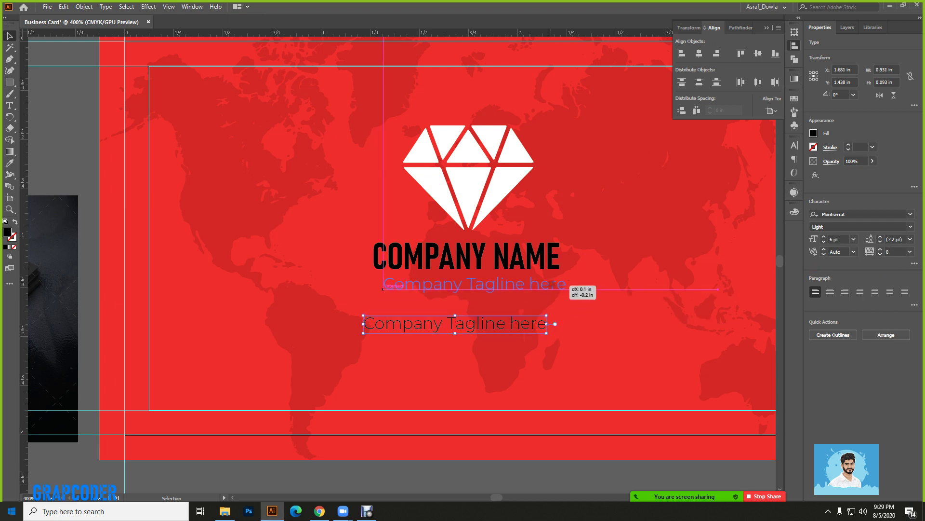
left_click(854, 239)
left_click(779, 241)
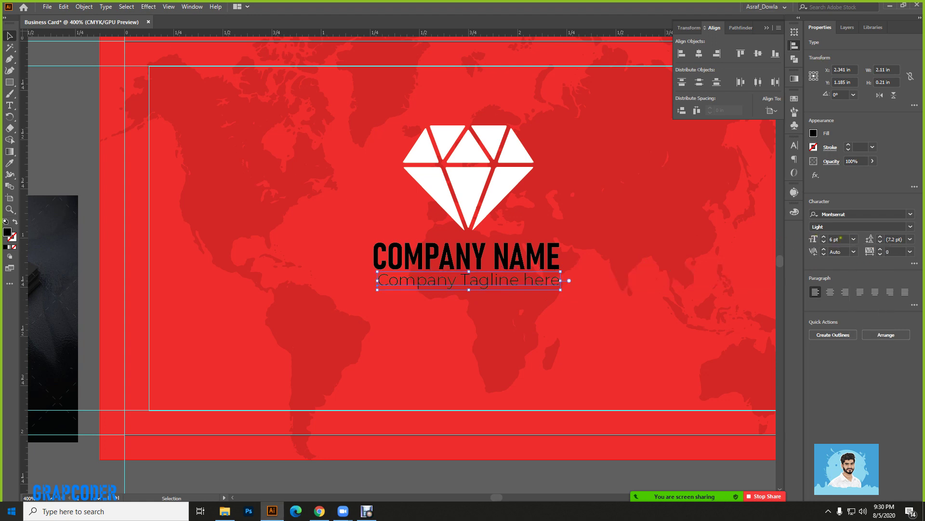
left_click(814, 239)
type("5")
key("Return")
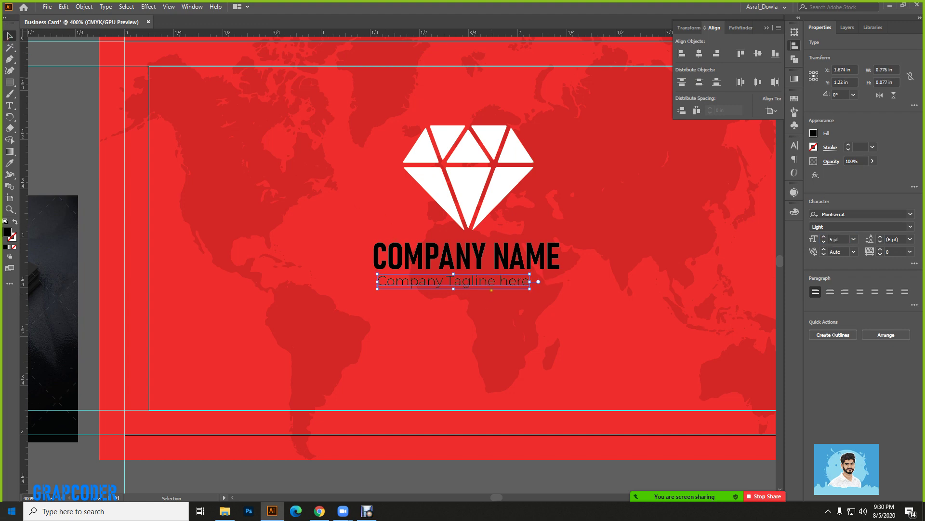
key("ctrl+equal")
key("ctrl+shift+a")
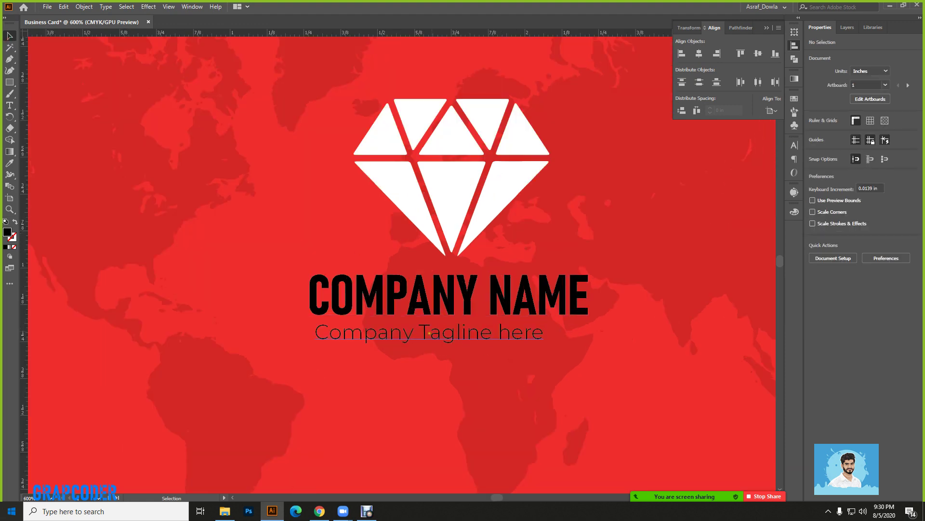
Position the tagline under COMPANY NAME and horizontally centre both at X 1.75 in.
left_click_drag(456, 335, 490, 330)
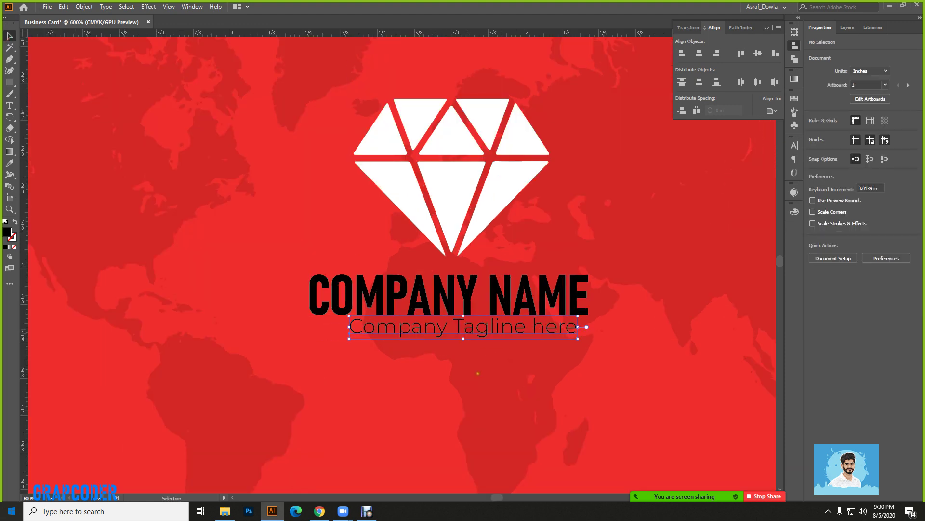
scroll(497, 373, "up", 3)
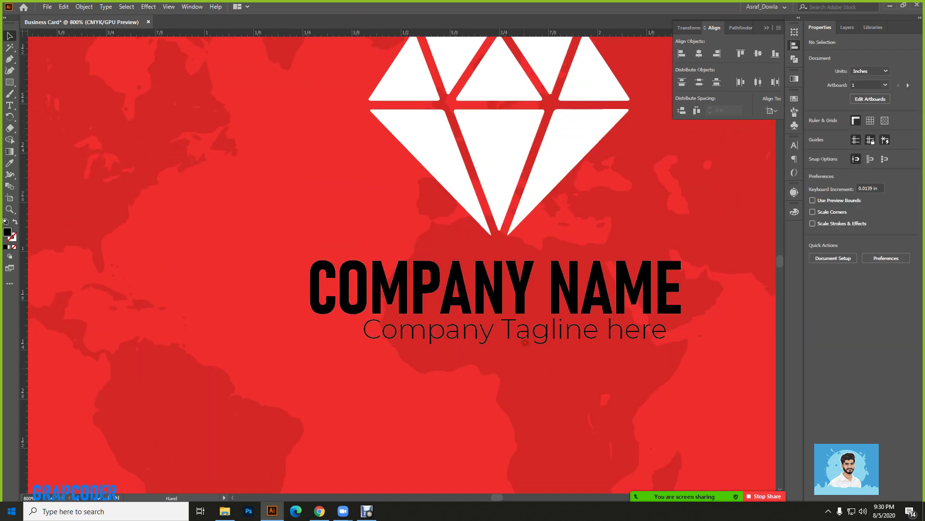
left_click_drag(523, 303, 506, 305)
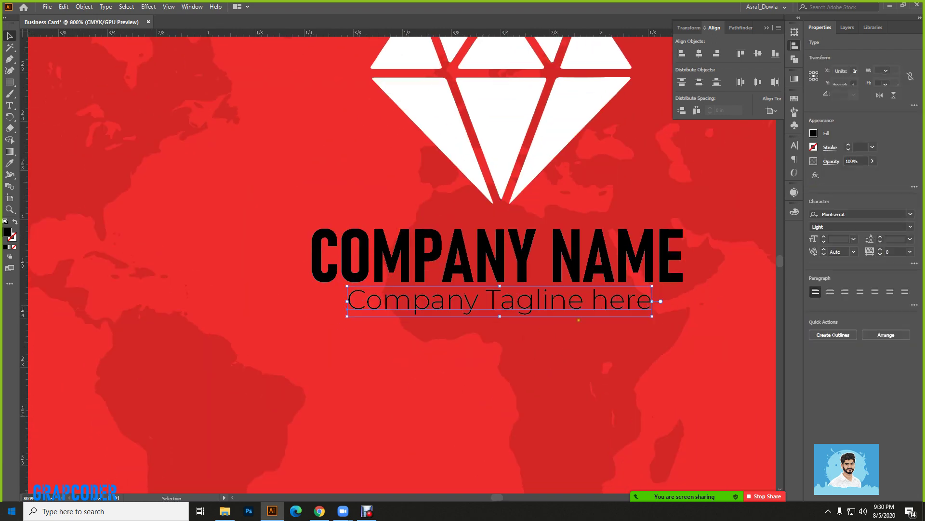
left_click(699, 55)
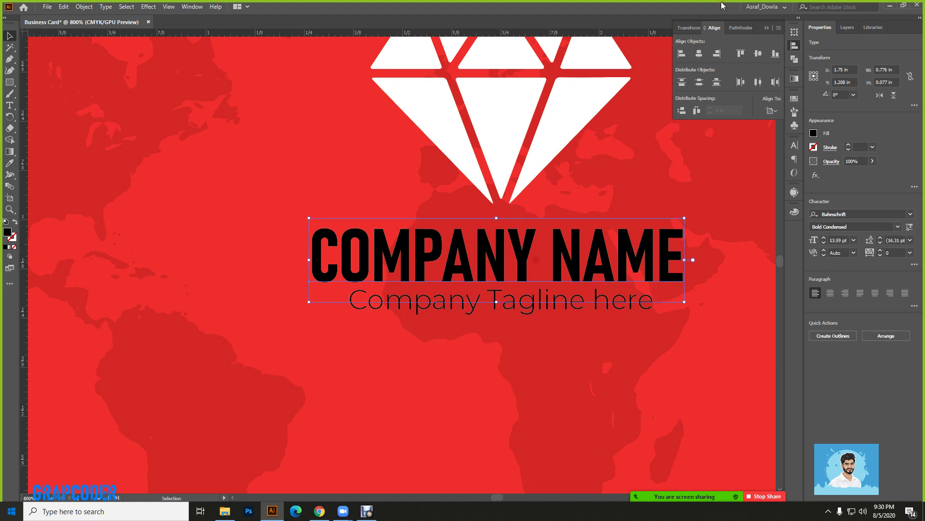
left_click(700, 53)
left_click(622, 347)
left_click(617, 304)
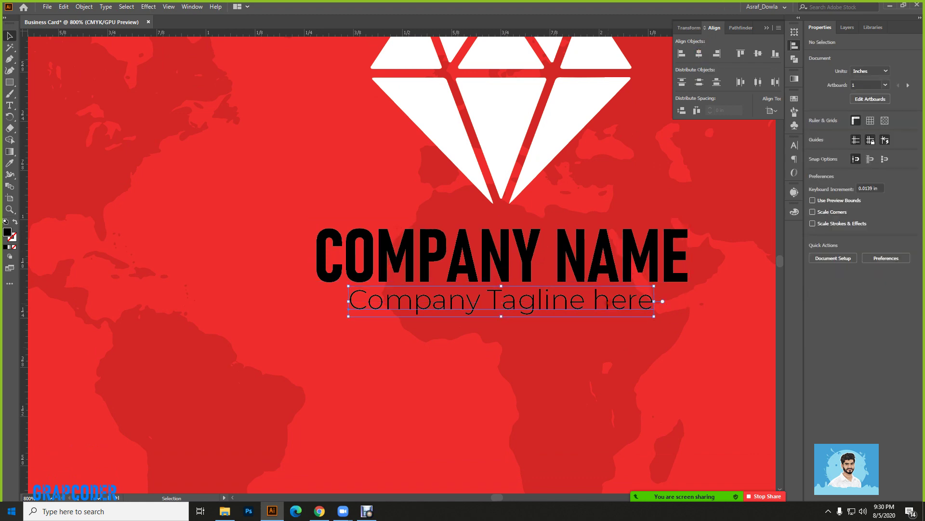
scroll(616, 311, "up", 2)
scroll(434, 289, "up", 1)
scroll(434, 290, "down", 1)
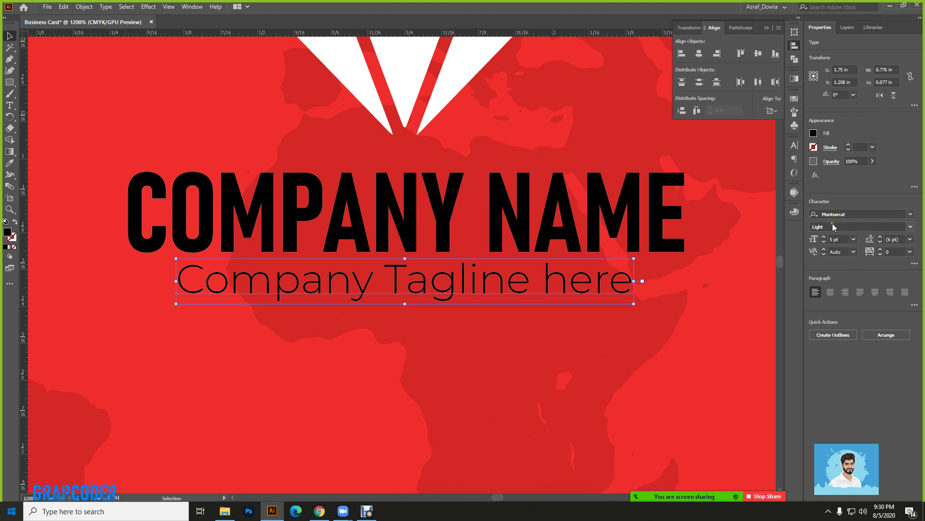
left_click(766, 30)
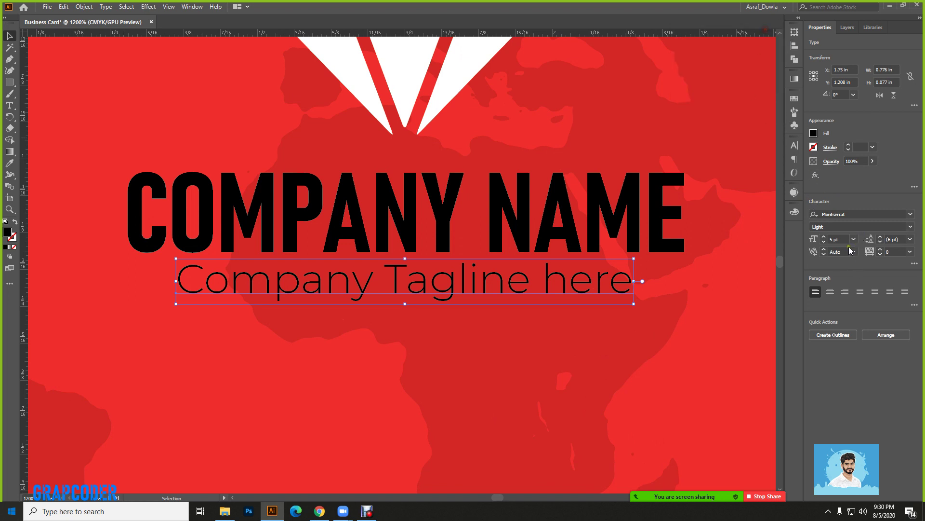
Try a 110–130% horizontal scale on the tagline, then undo it to original width.
left_click(797, 146)
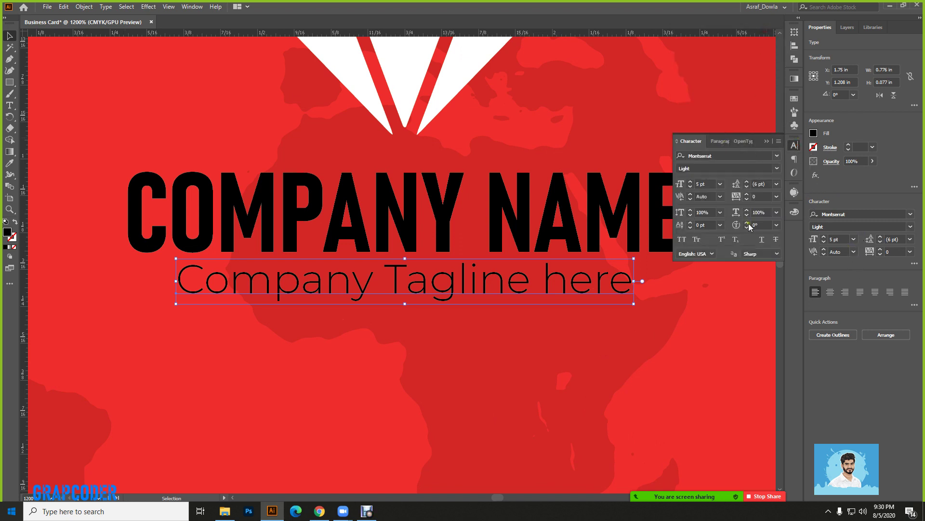
left_click(760, 212)
type("110")
key("Return")
key("shift+Up")
key("shift+Up")
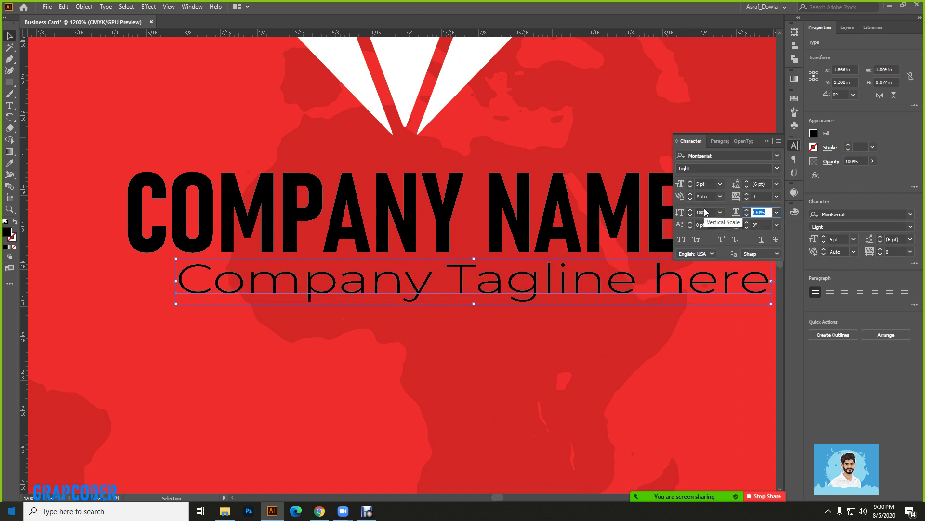
key("Left")
left_click(767, 144)
key("a")
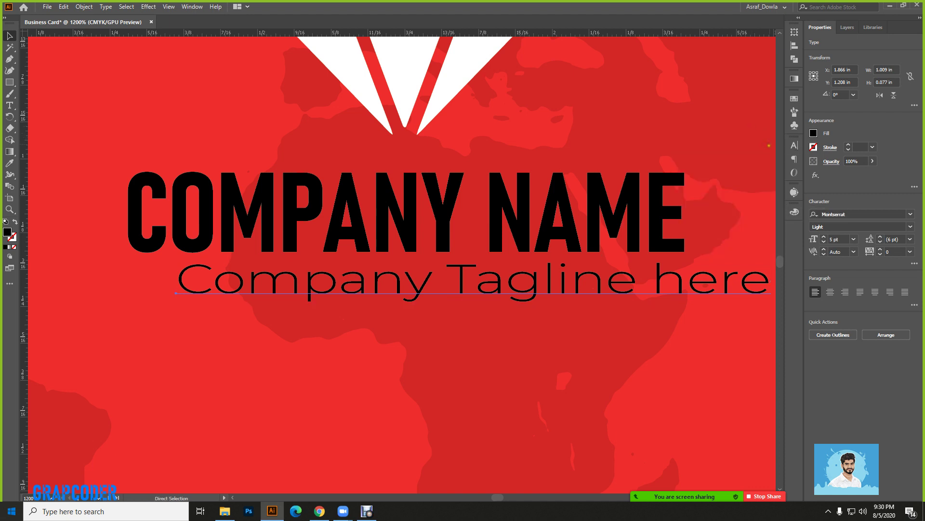
key("ctrl+z")
key("ctrl+z")
key("ctrl+z")
key("v")
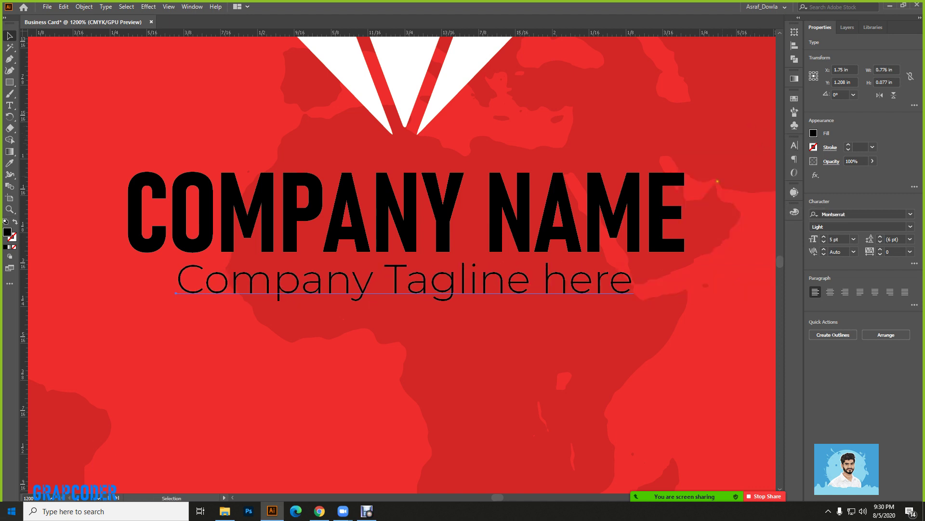
Increase the tagline's tracking toward 160 and shift it slightly left.
left_click(795, 145)
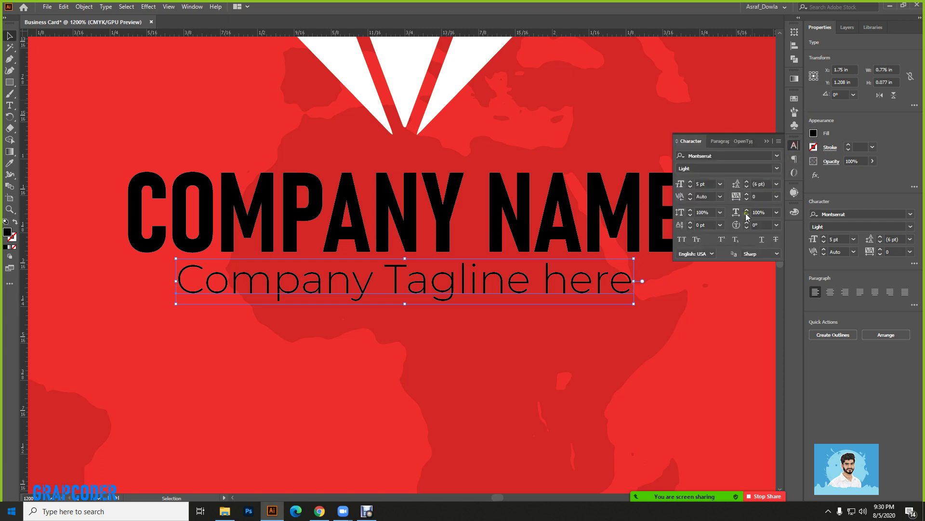
left_click(765, 196)
key("Up")
key("Up")
key("Up")
key("Up")
key("Up")
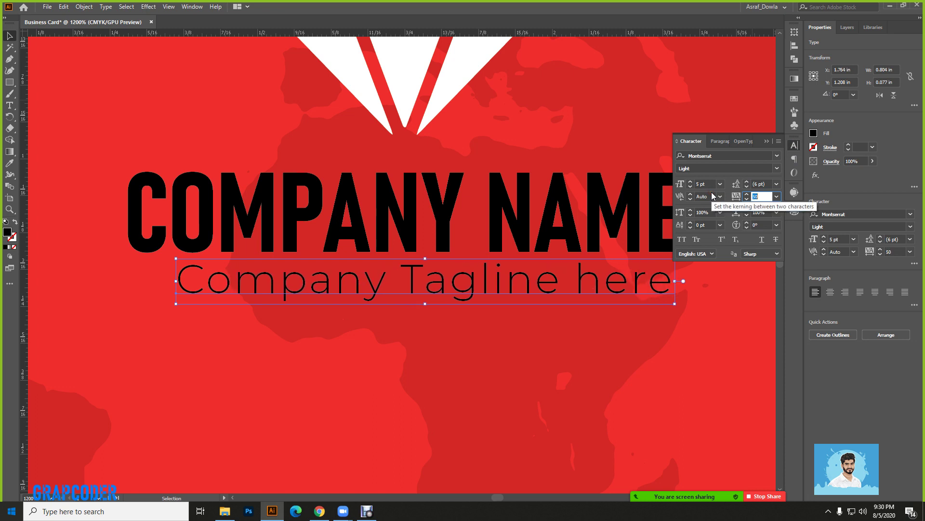
key("Up")
key("Up")
key("Up")
key("Up")
key("Up")
key("Up")
key("Up")
key("Up")
key("Up")
key("Up")
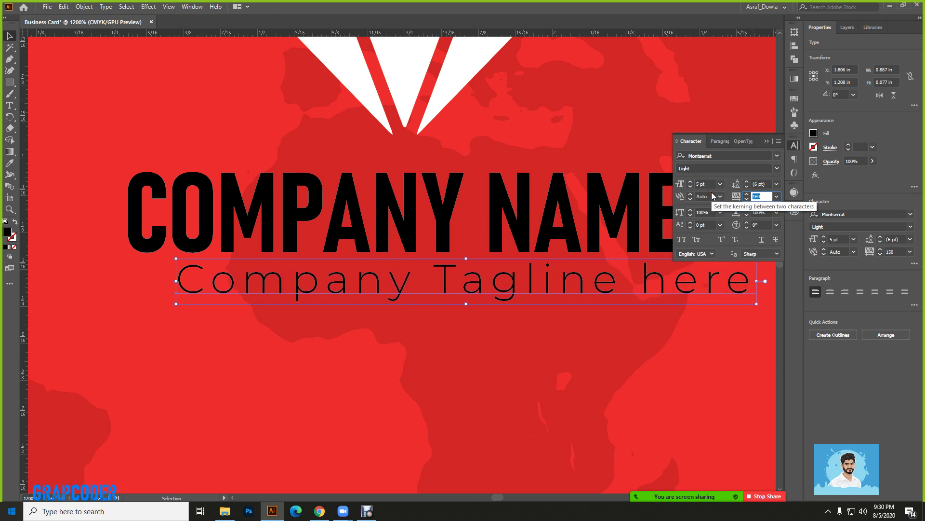
key("Up")
key("Up")
key("Up")
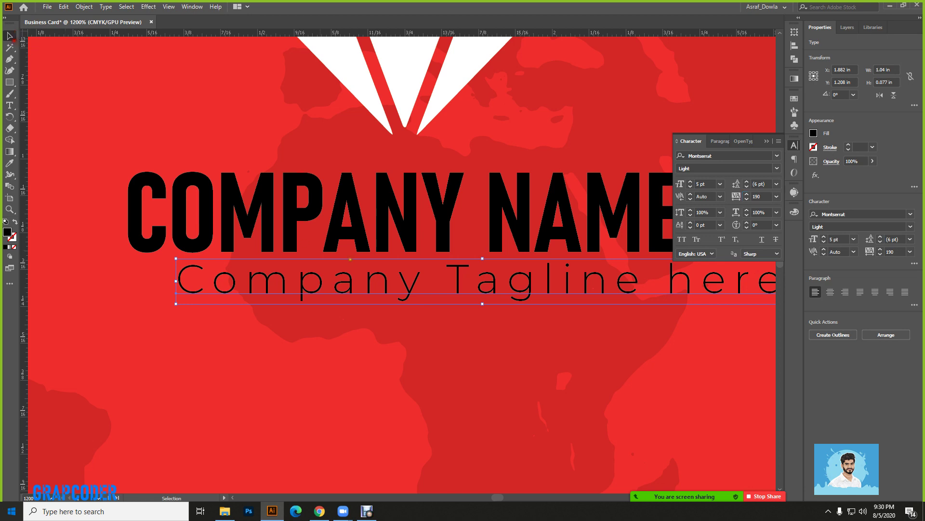
left_click_drag(434, 282, 236, 272)
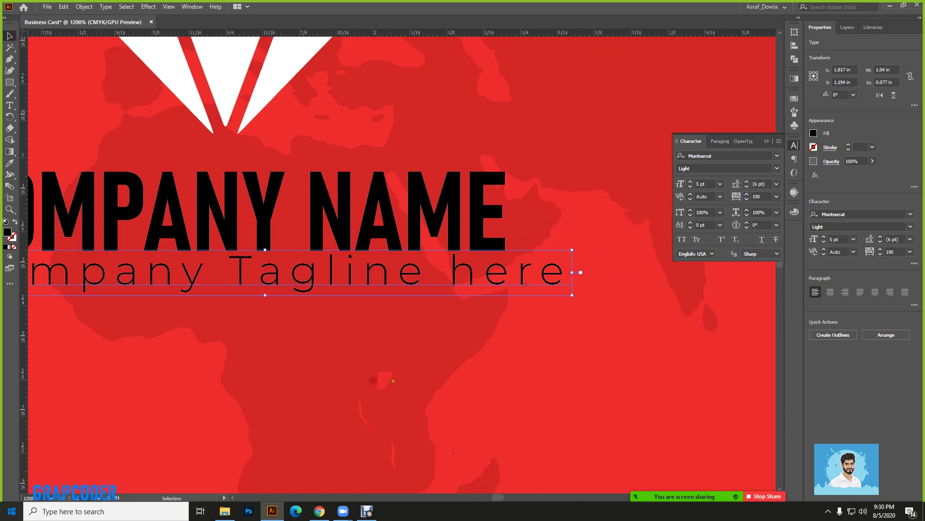
key("ctrl+minus")
key("ctrl+minus")
key("ctrl+minus")
key("ctrl+plus")
key("ctrl+plus")
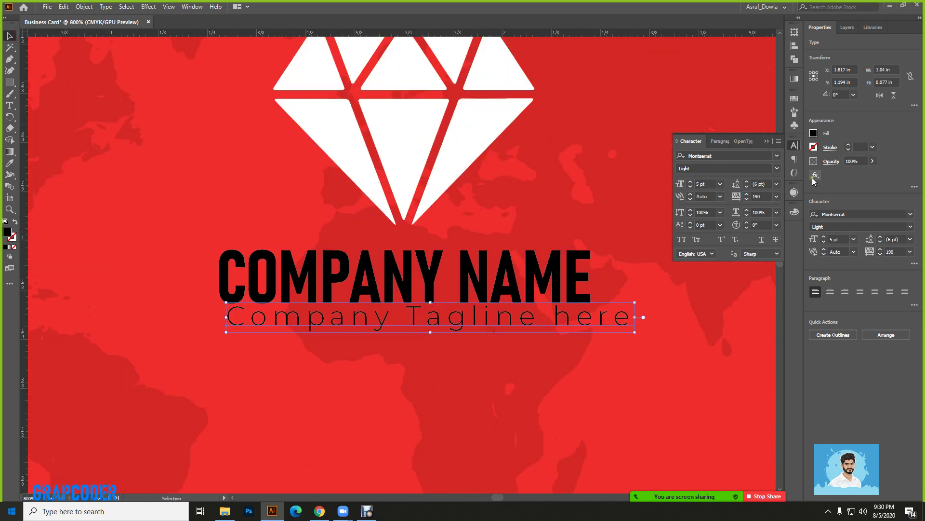
Settle the tagline tracking at 130 and re-centre it at X 1.75 in.
left_click(761, 196)
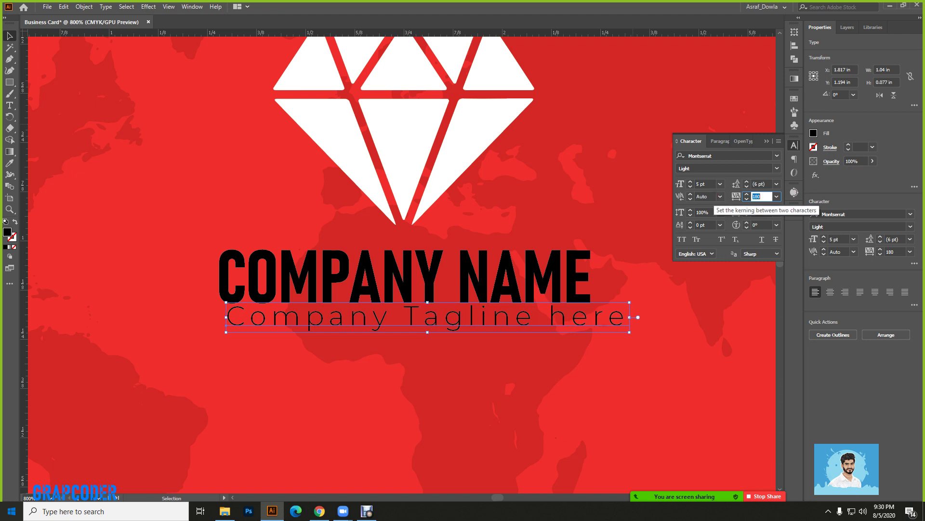
key("Down")
key("Down")
key("Down")
key("Down")
key("Down")
key("Down")
key("Down")
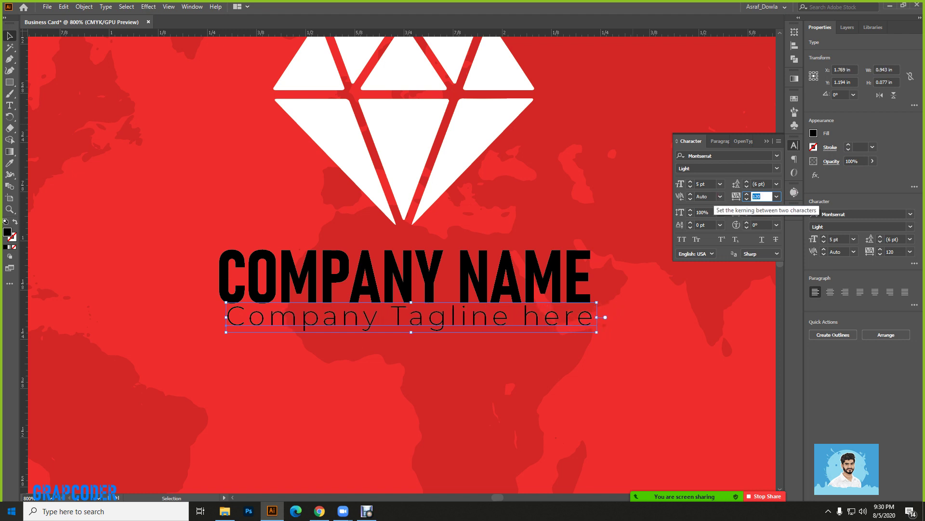
key("Up")
key("Up")
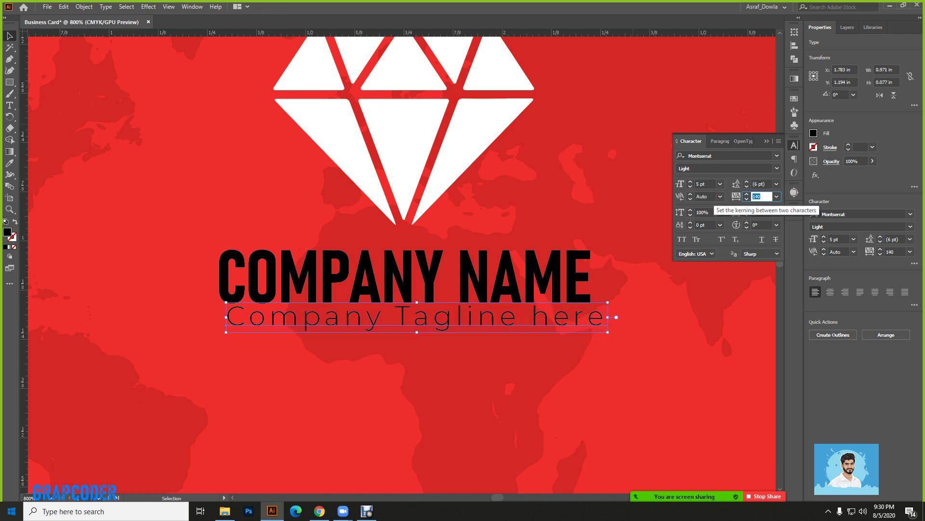
key("Down")
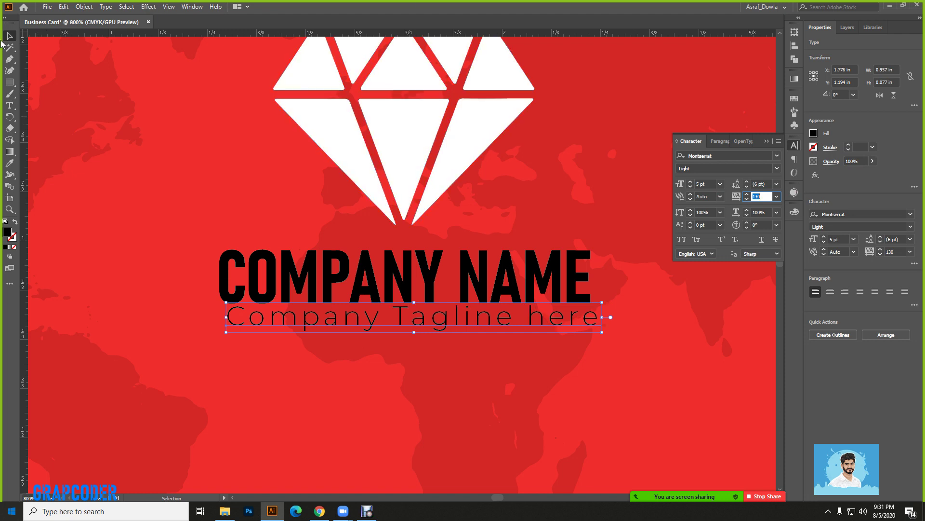
key("Return")
left_click(794, 45)
left_click(702, 56)
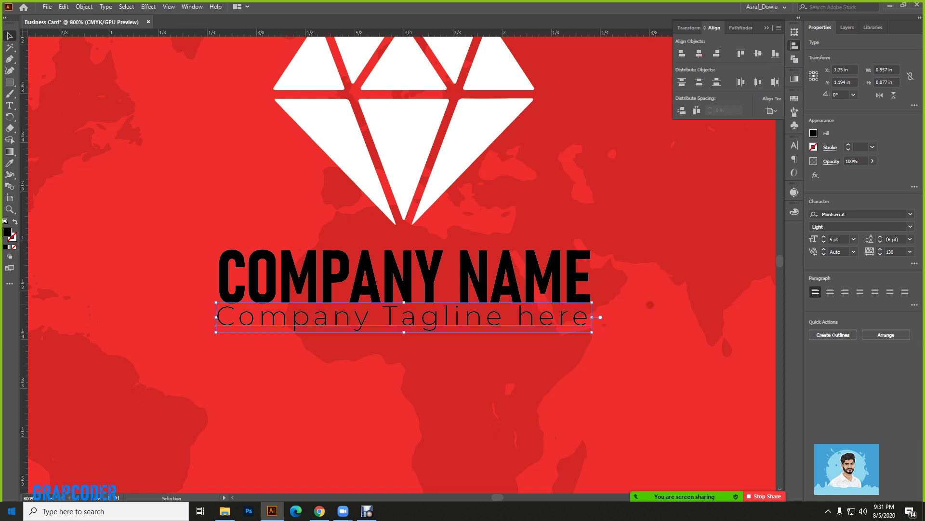
left_click(649, 303)
left_click(406, 314)
Nudge the tagline slightly down and zoom out to view the whole card.
key("Down")
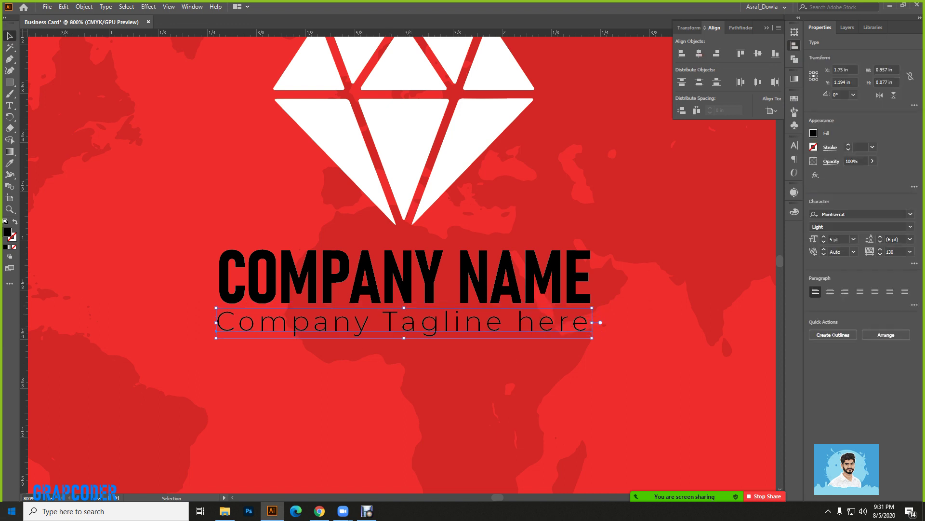
key("ctrl+shift+a")
key("ctrl+minus")
key("ctrl+minus")
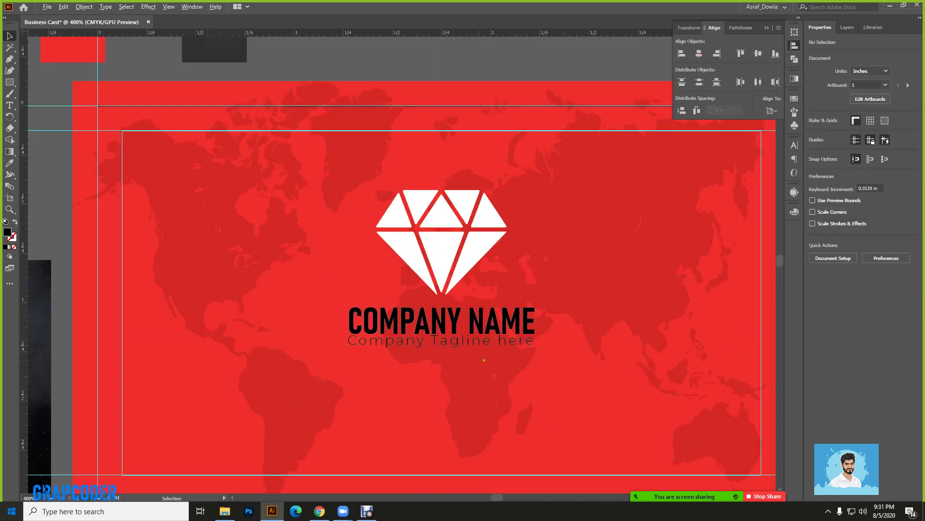
scroll(380, 169, "down", 2)
scroll(380, 169, "up", 3)
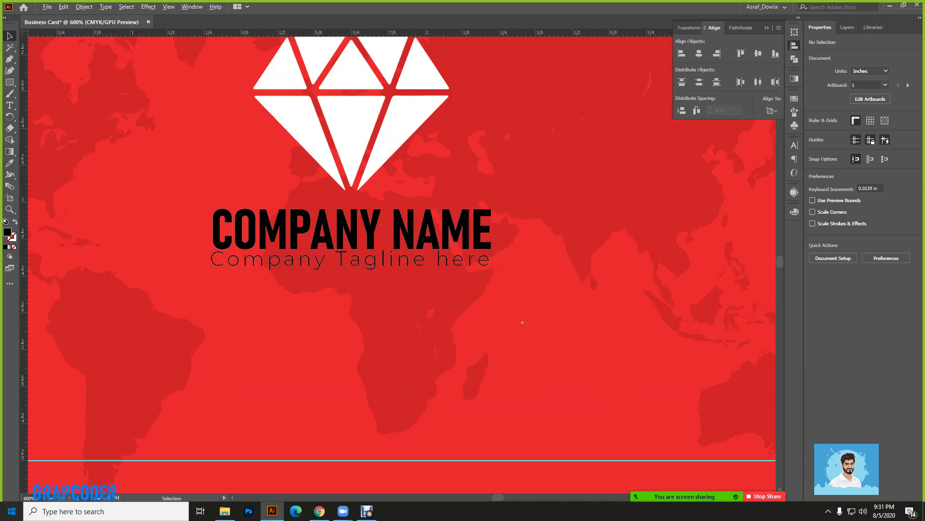
Select the COMPANY NAME and tagline and give both a white fill.
left_click_drag(232, 281, 371, 391)
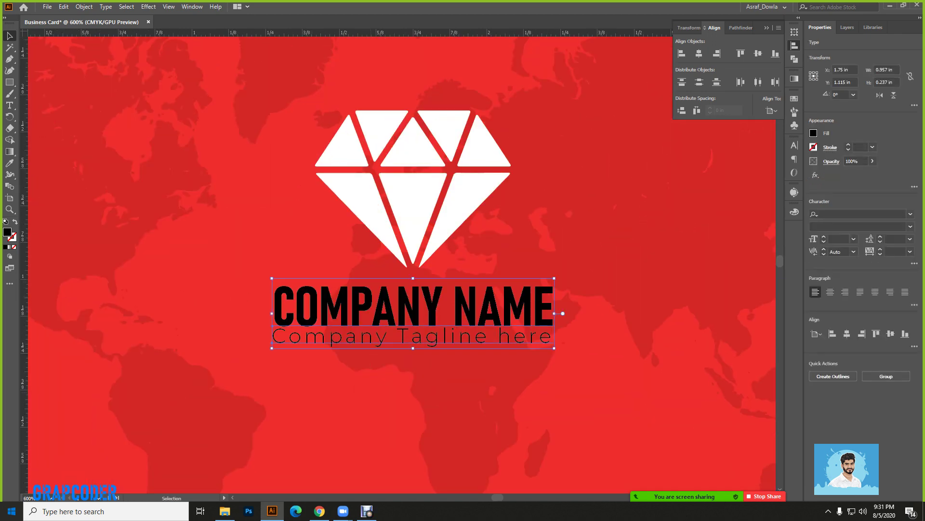
key("i")
left_click(418, 188)
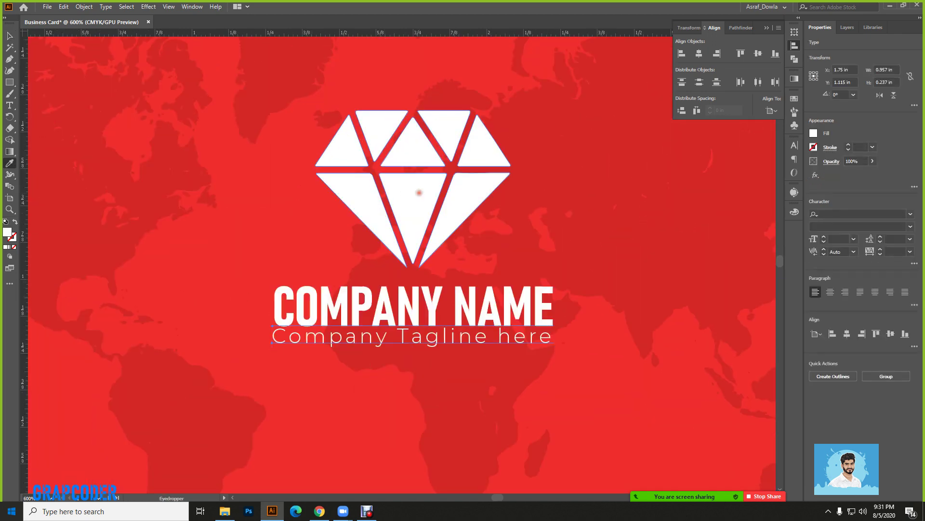
left_click(13, 35)
left_click(651, 375)
scroll(556, 377, "down", 2)
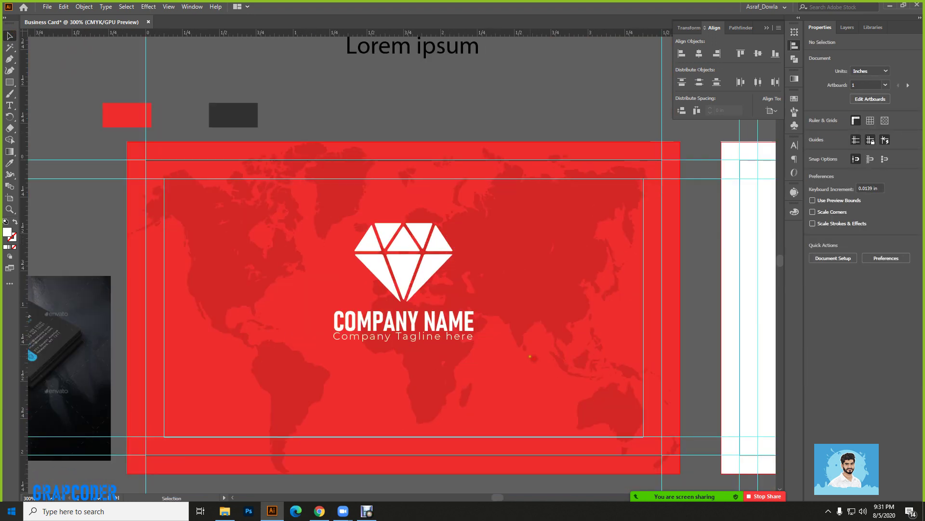
Marquee-select the diamond logo together with the COMPANY NAME and tagline text.
scroll(598, 362, "down", 1)
scroll(575, 353, "up", 2)
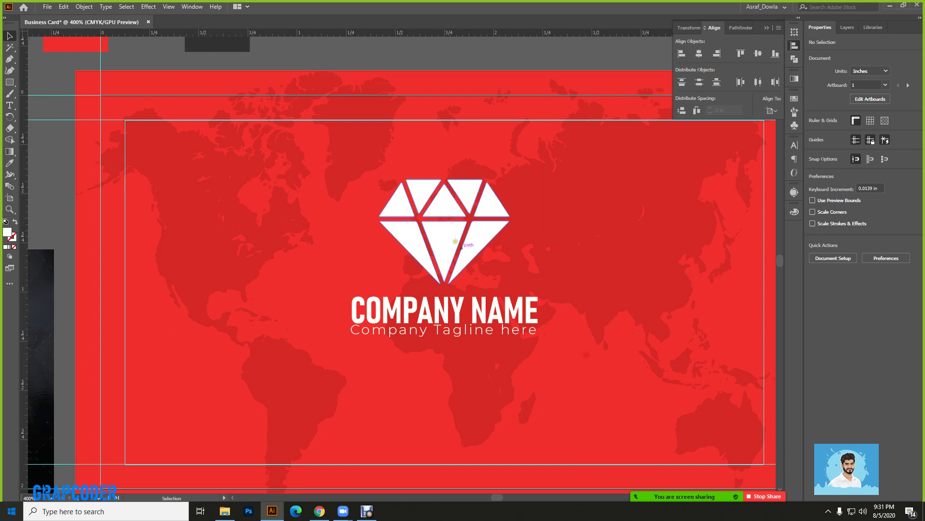
left_click(454, 239)
scroll(480, 221, "up", 1)
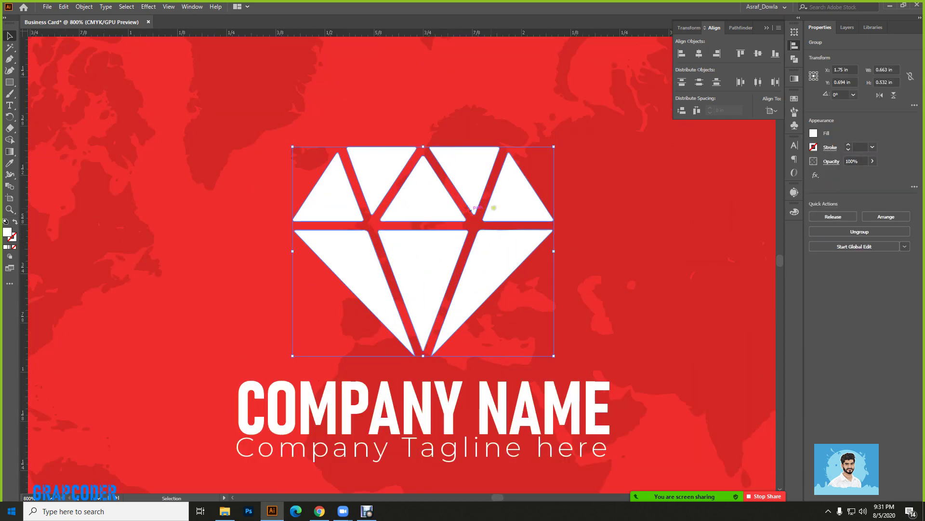
scroll(506, 326, "down", 1)
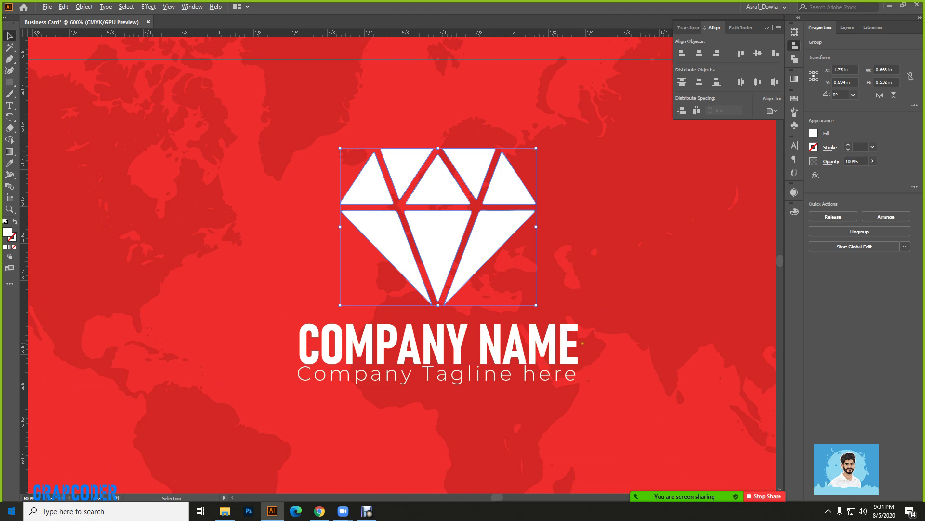
scroll(564, 343, "down", 3)
left_click(424, 183)
scroll(482, 241, "down", 2)
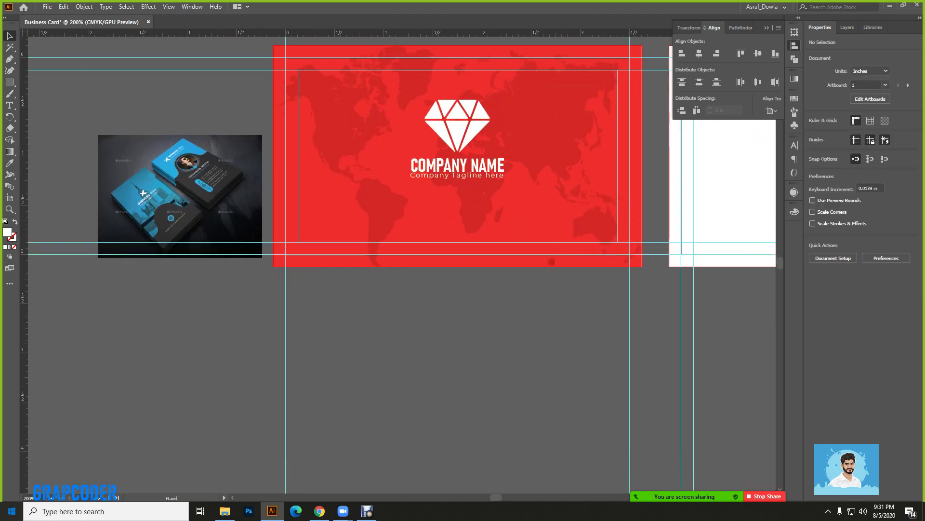
left_click_drag(538, 204, 472, 290)
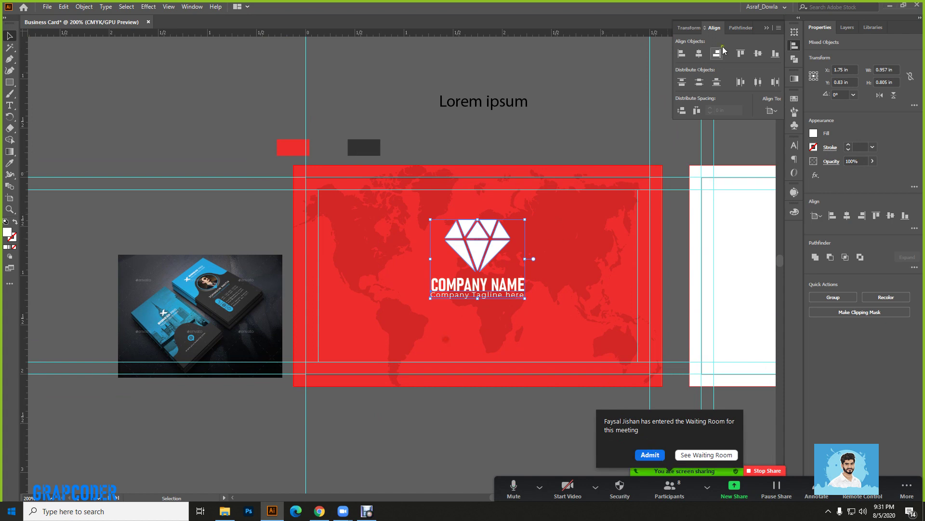
left_click(650, 454)
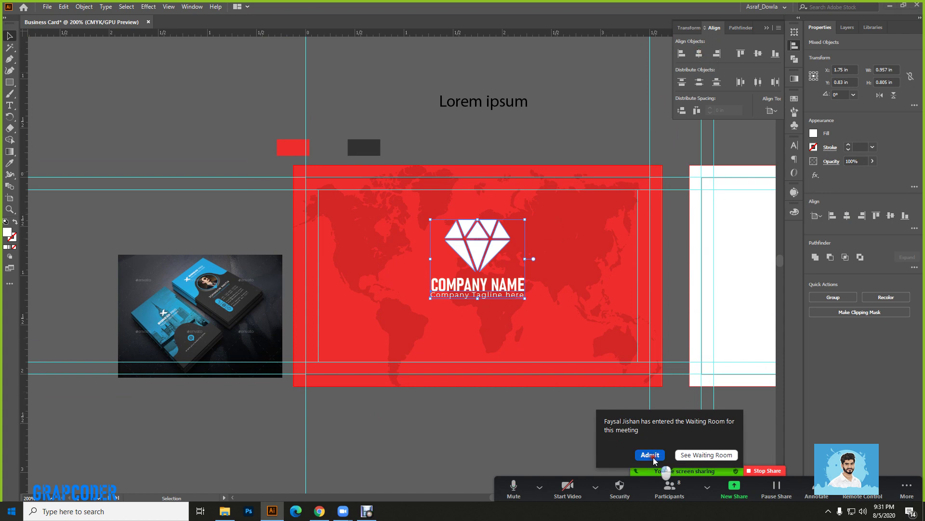
Centre the logo and text horizontally, then shrink the diamond logo around its centre.
left_click(701, 55)
left_click(477, 286, "shift")
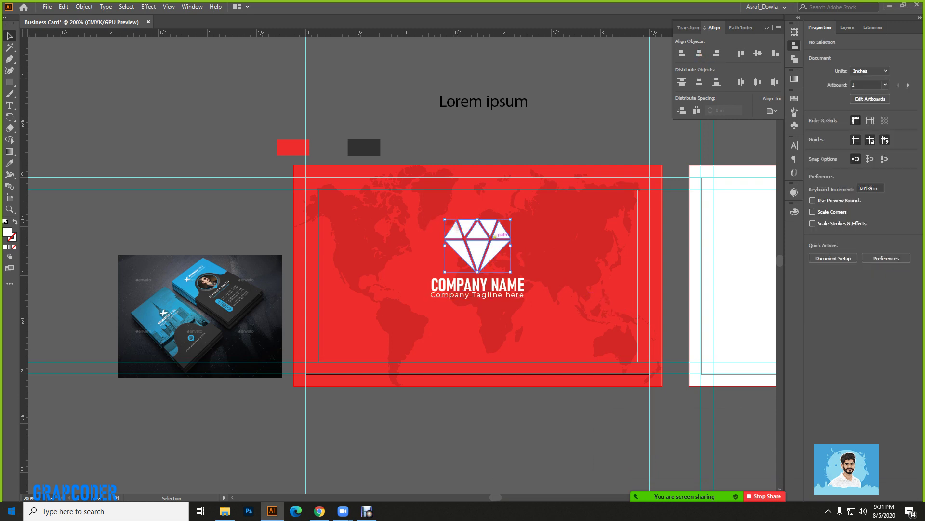
scroll(494, 236, "up", 3)
left_click_drag(543, 179, 519, 198)
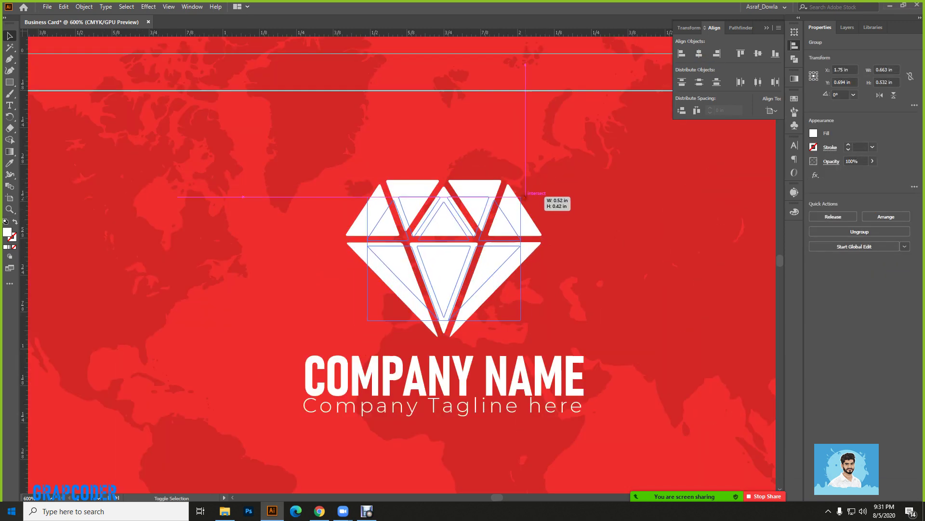
scroll(613, 284, "down", 3)
scroll(613, 284, "up", 1)
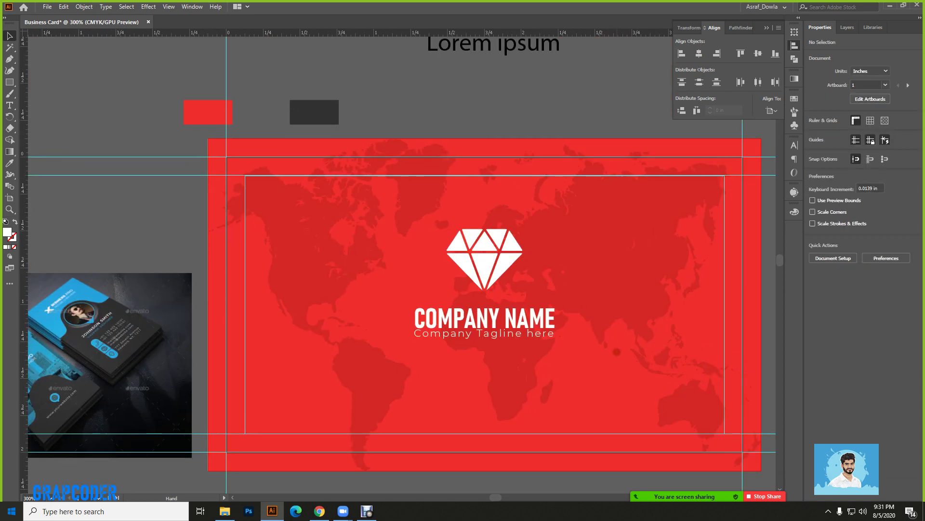
Nudge the company name and tagline upward, then reselect logo and text together.
left_click(530, 332)
key("Up")
key("Up")
key("Up")
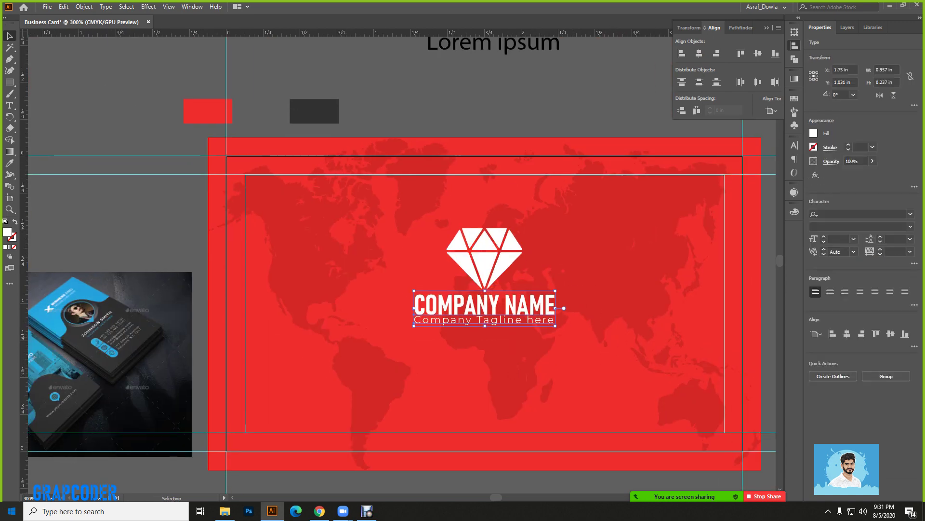
left_click(561, 339)
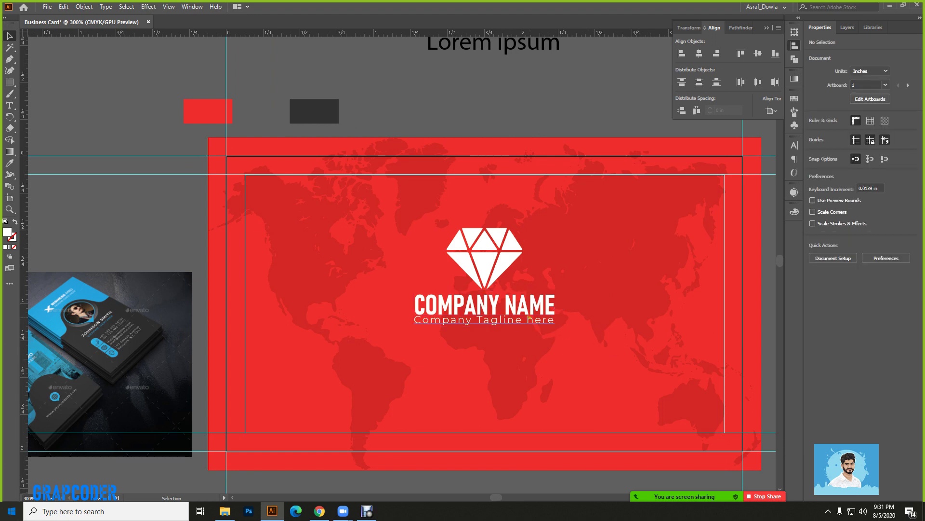
left_click(530, 319)
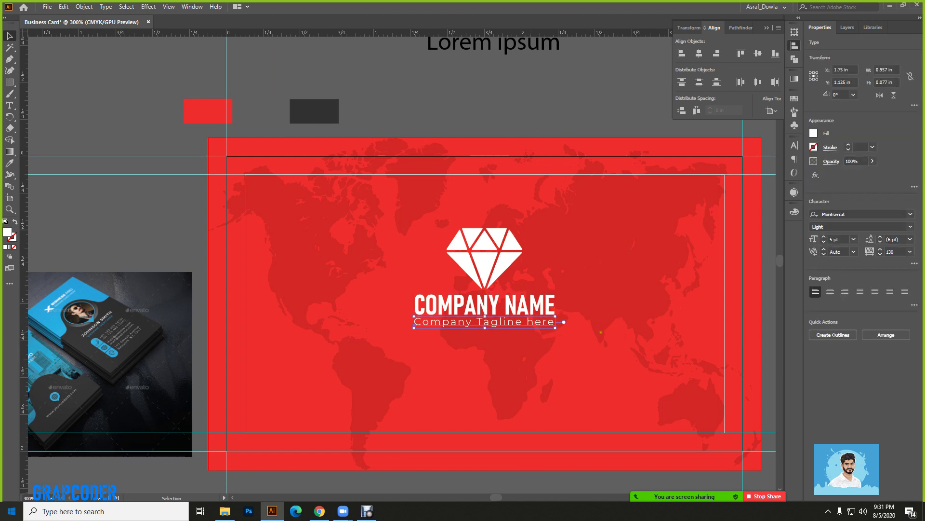
left_click(601, 332)
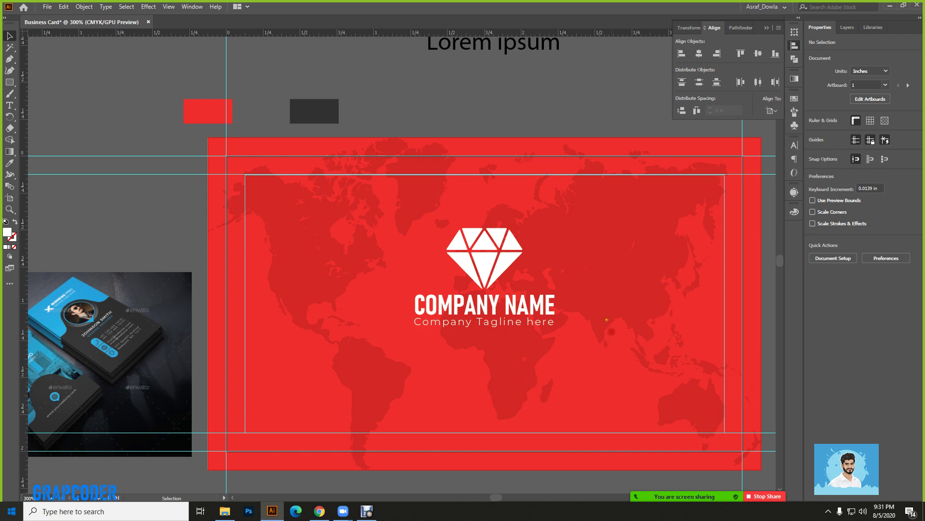
left_click_drag(576, 231, 540, 311)
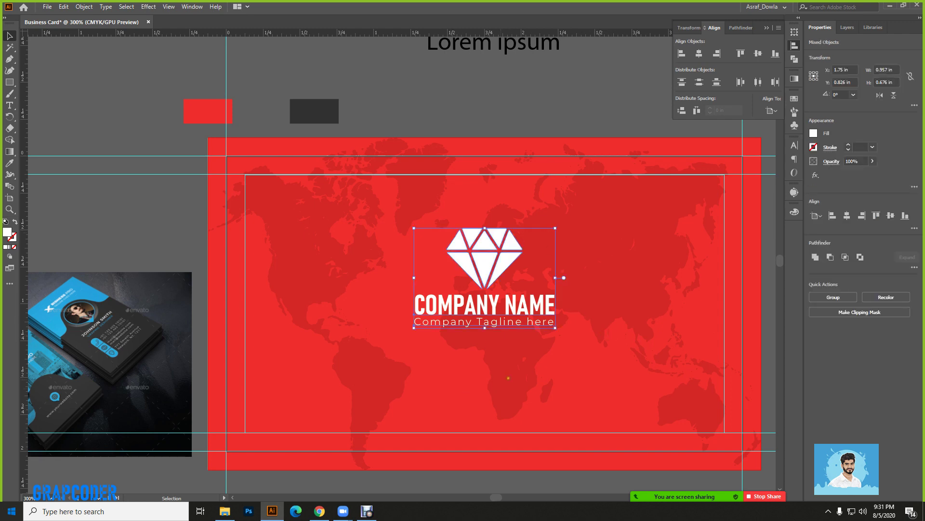
left_click(518, 376)
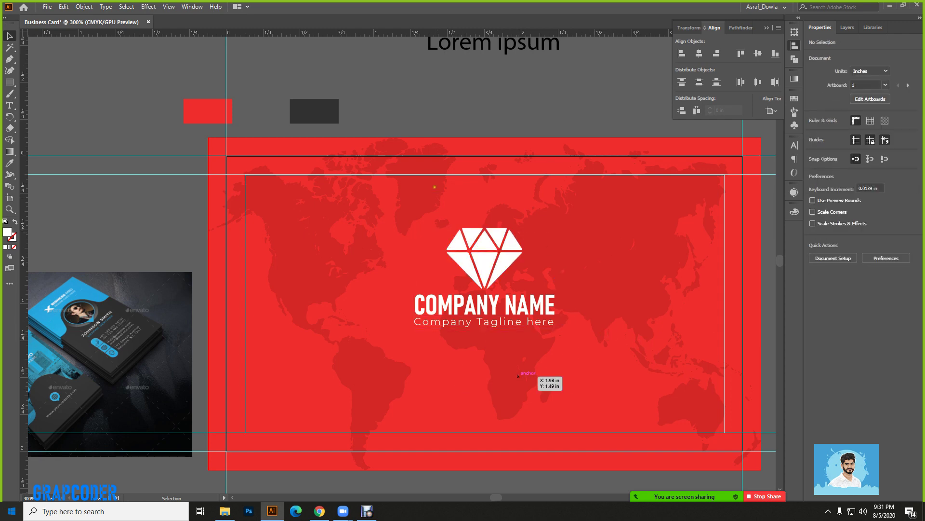
left_click_drag(530, 409, 564, 278)
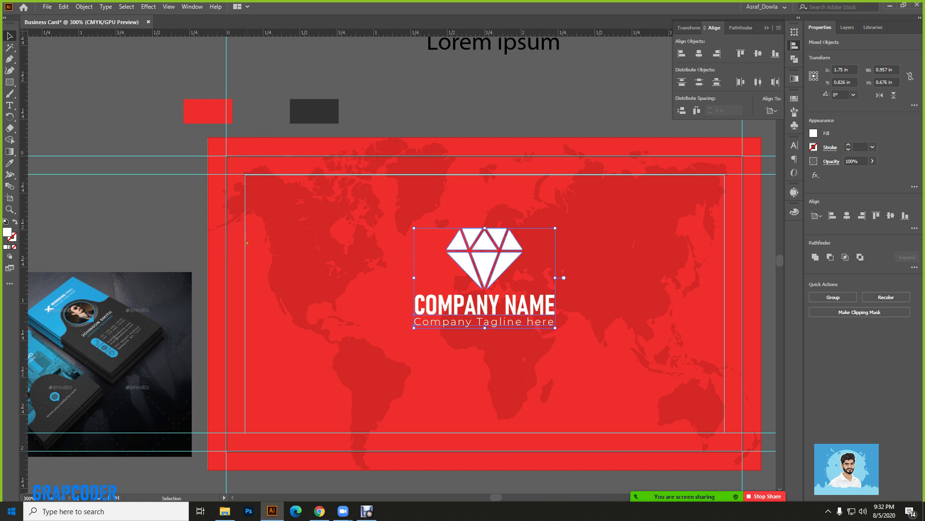
Group the logo and text and centre the group vertically on the artboard.
key("ctrl+g")
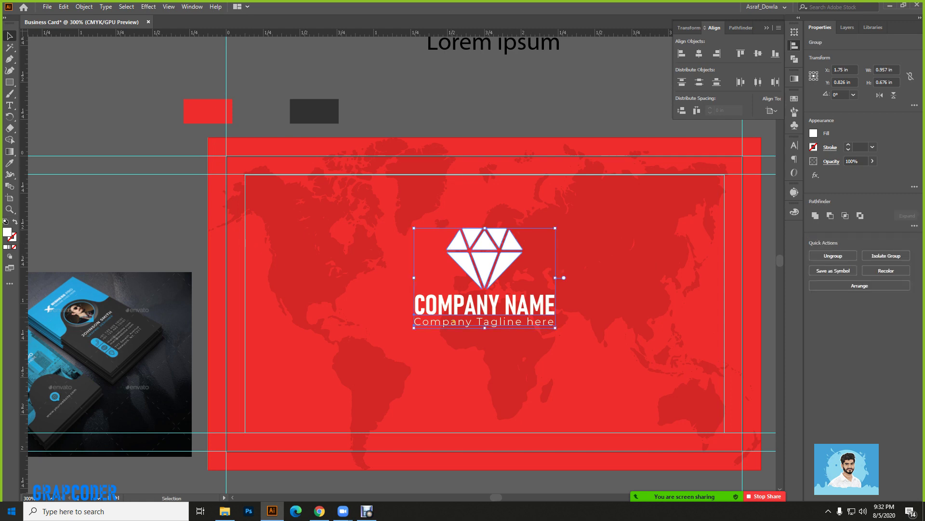
key("Down")
key("Down")
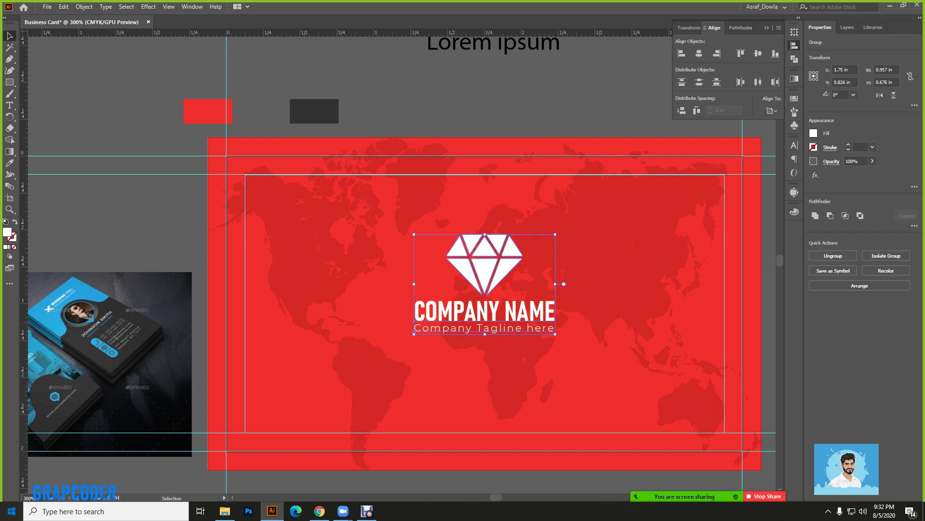
key("Down")
key("Down")
key("Down")
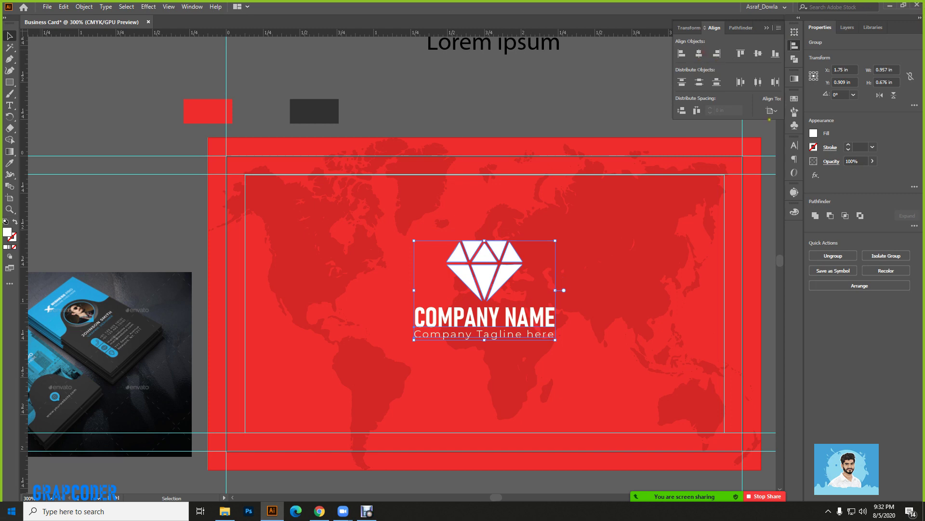
left_click(772, 110)
left_click(788, 141)
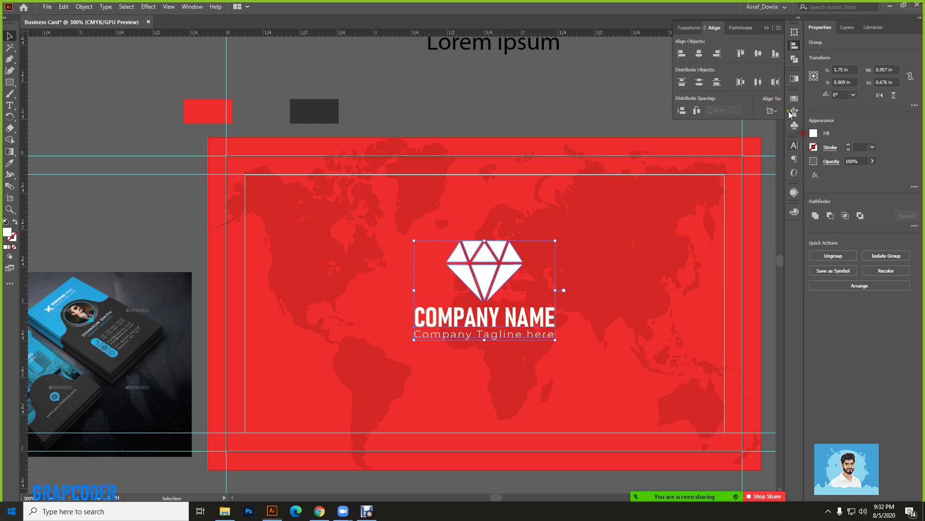
left_click(759, 54)
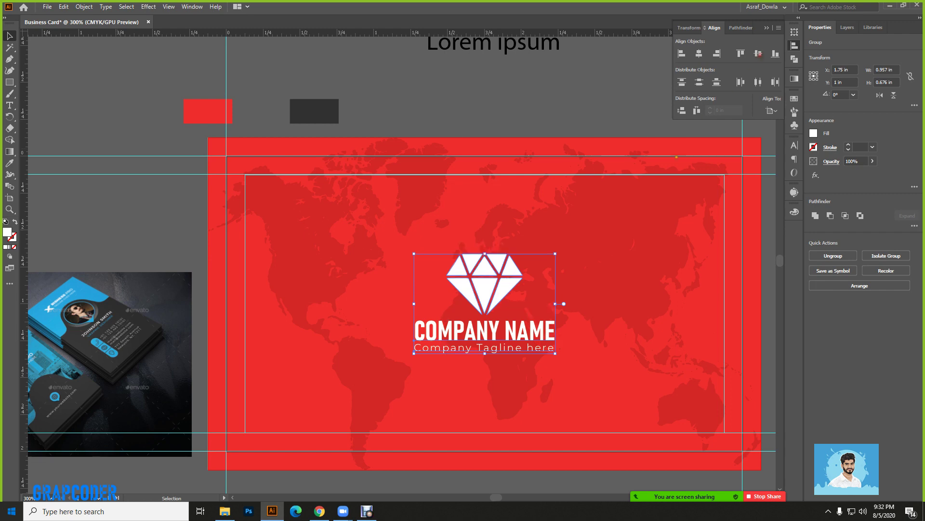
key("ctrl+shift+a")
scroll(623, 335, "down", 1)
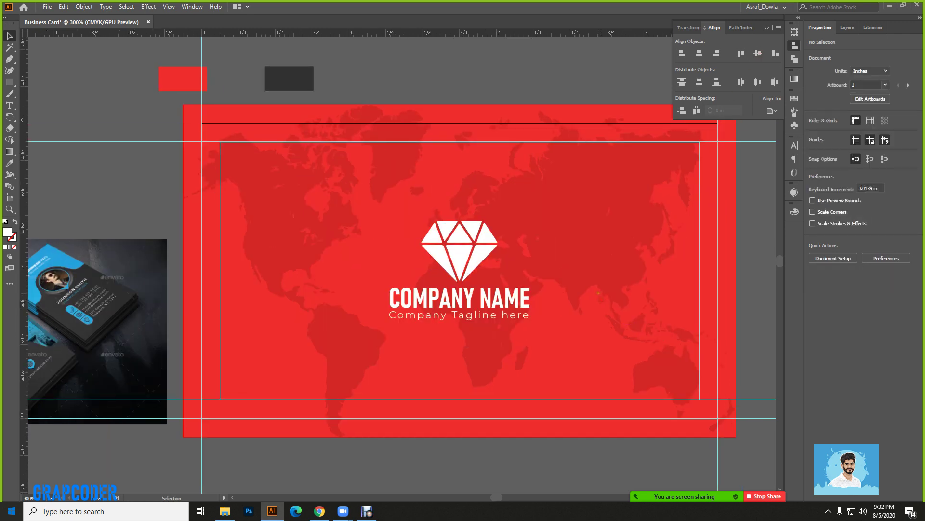
key("ctrl+minus")
scroll(579, 318, "up", 2)
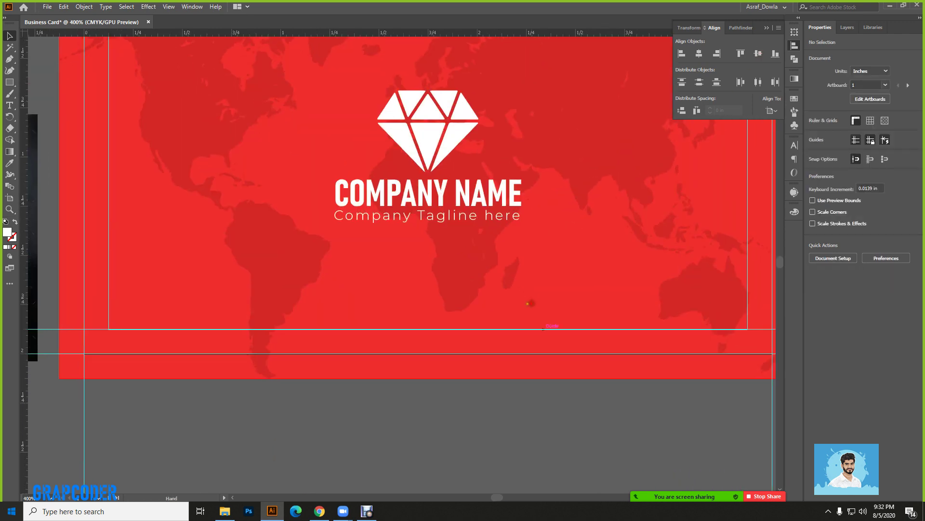
scroll(531, 304, "down", 2)
left_click_drag(530, 304, 478, 305)
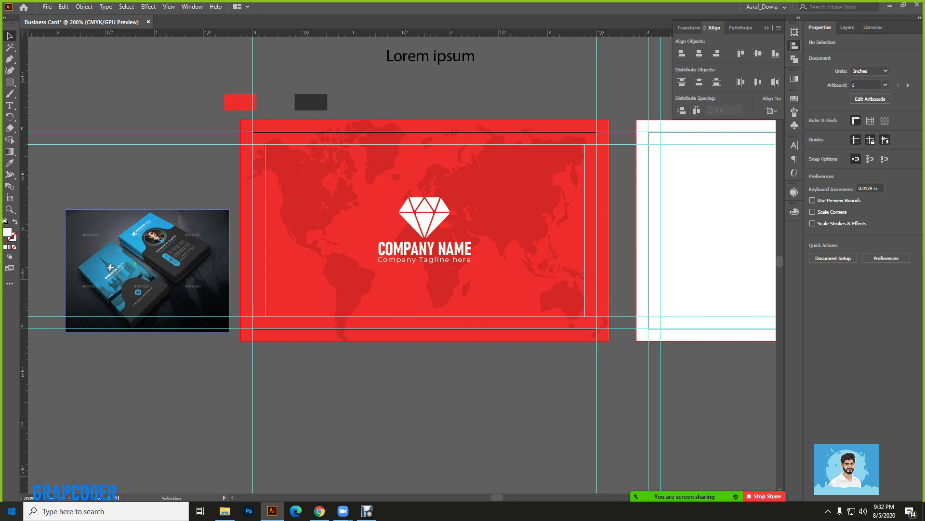
scroll(133, 257, "up", 1)
scroll(193, 255, "up", 2)
scroll(241, 254, "up", 1)
scroll(276, 253, "up", 2)
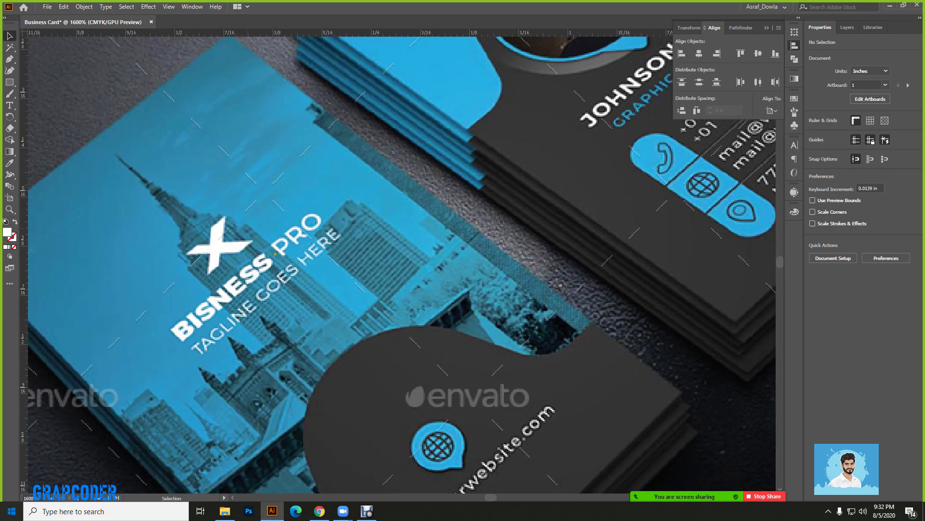
scroll(237, 266, "down", 3)
scroll(351, 217, "up", 3)
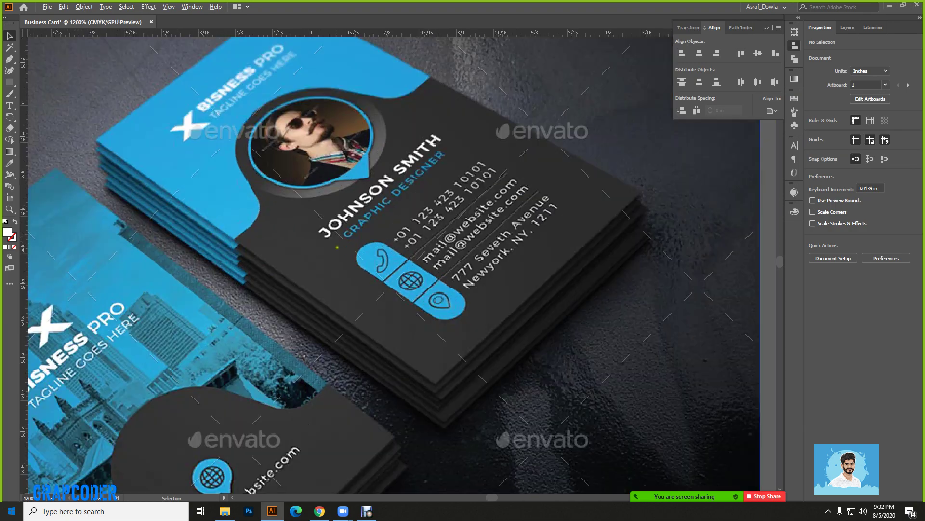
scroll(350, 301, "down", 3)
scroll(351, 301, "down", 1)
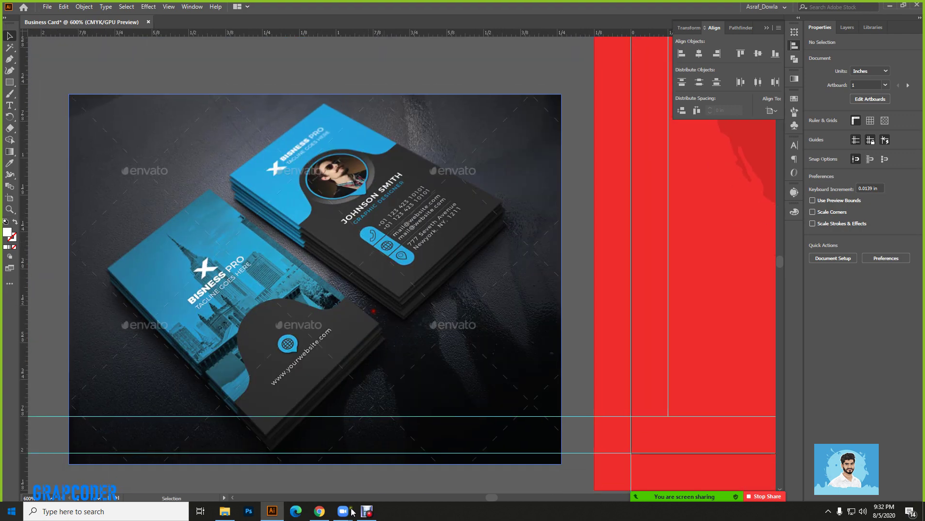
left_click(319, 511)
left_click(540, 169)
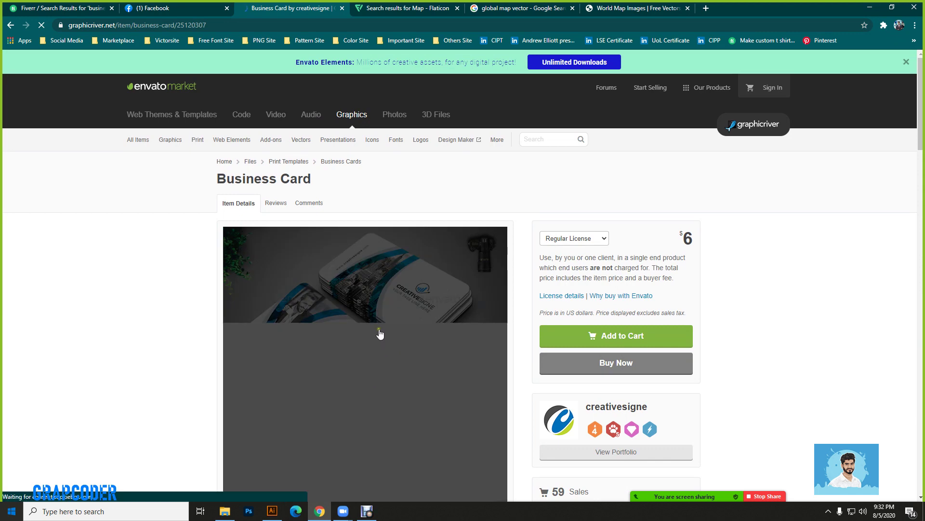
left_click(380, 305)
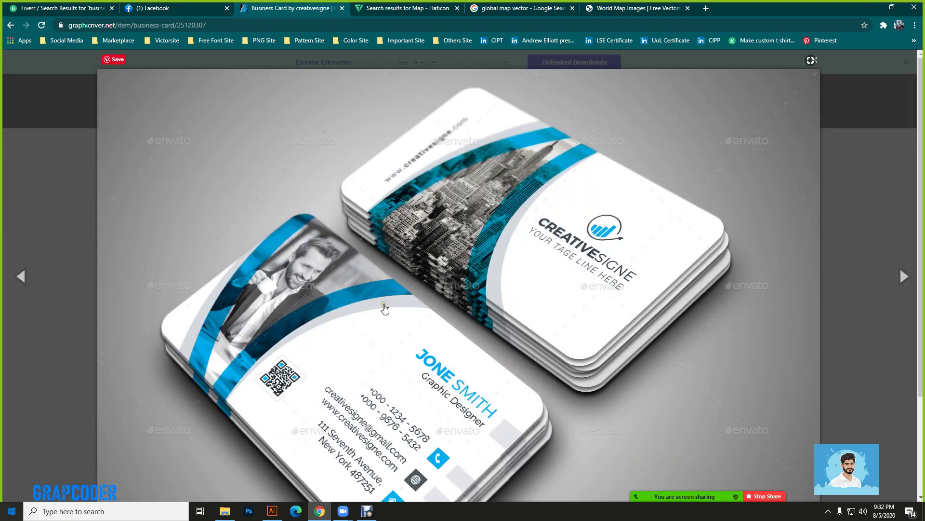
scroll(405, 298, "down", 2)
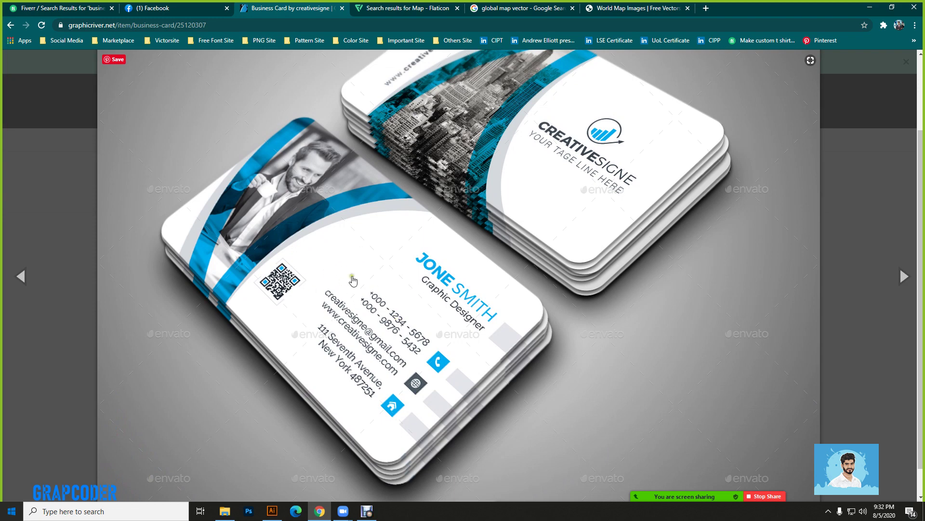
scroll(398, 269, "up", 2)
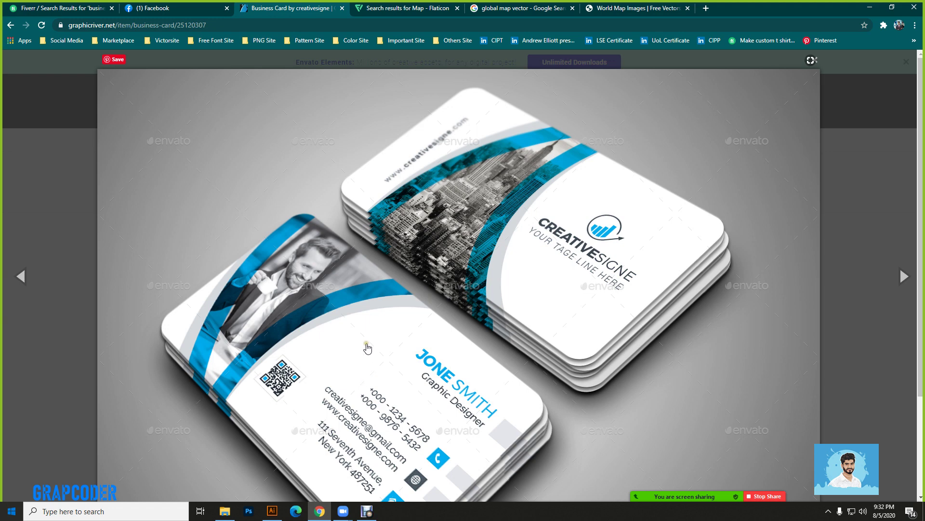
left_click(911, 497)
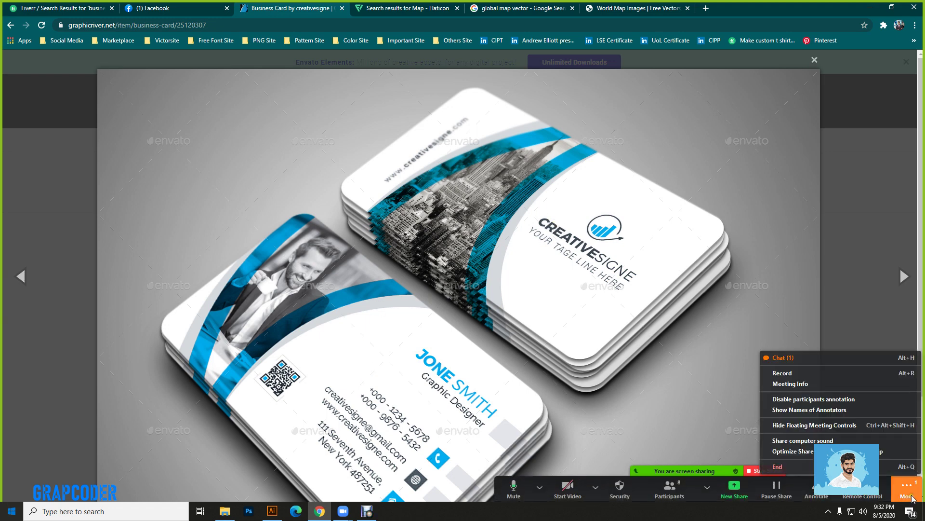
left_click(793, 358)
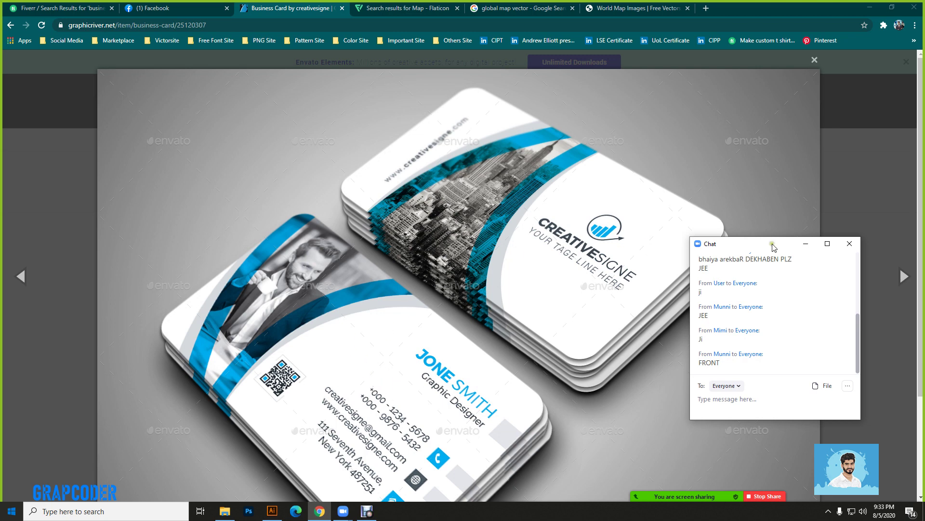
left_click(805, 243)
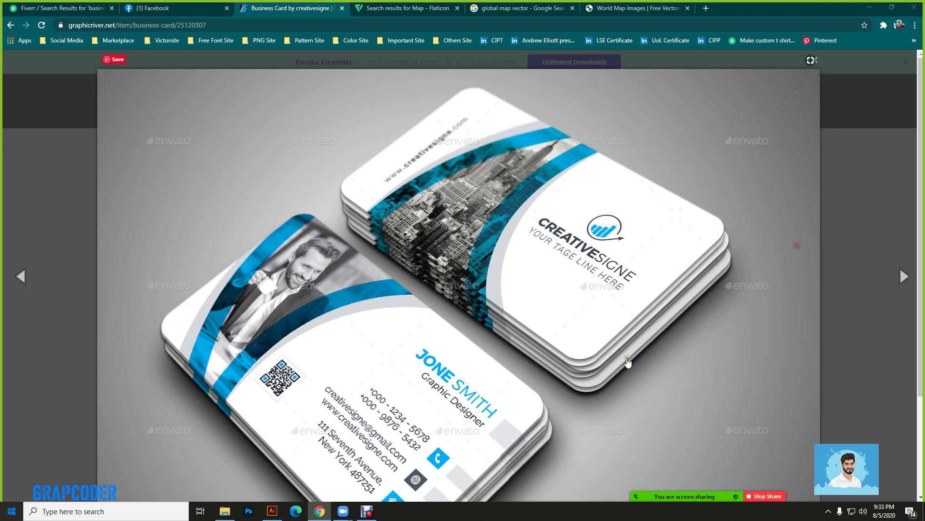
left_click(320, 512)
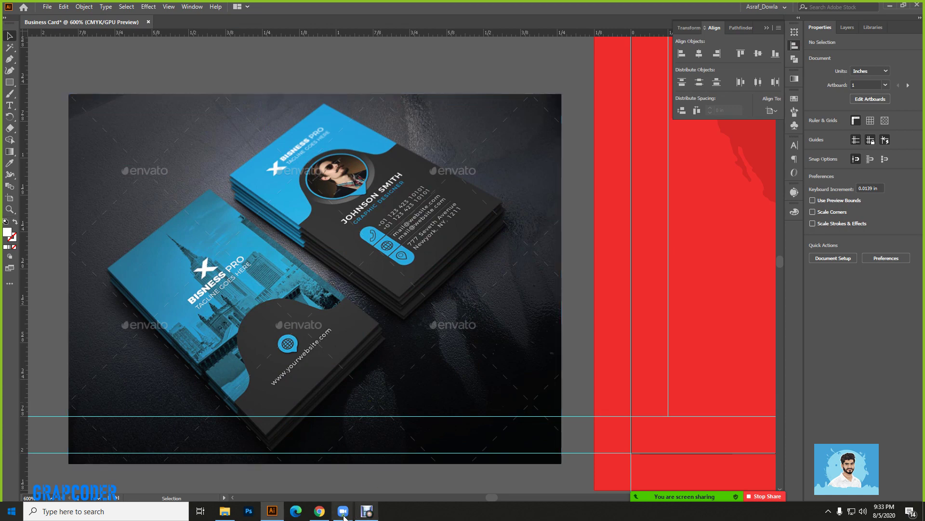
key("alt+Tab")
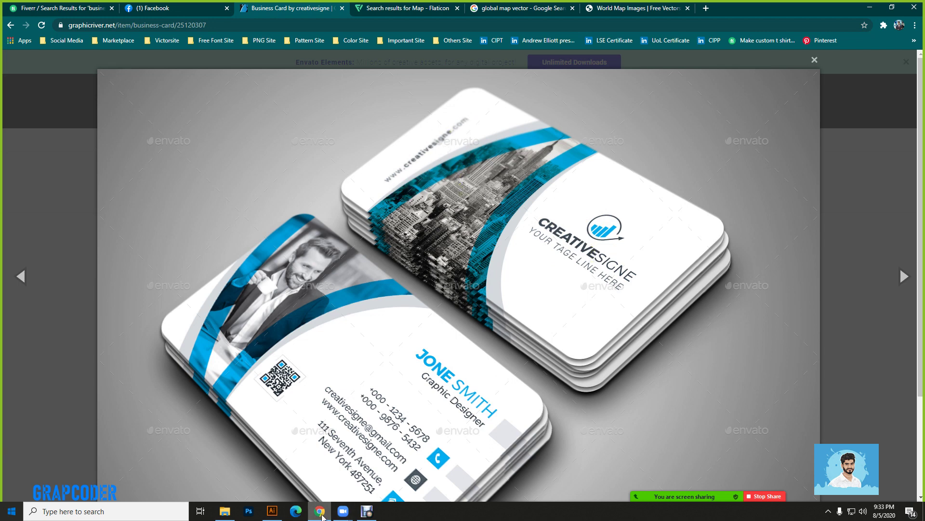
left_click(272, 511)
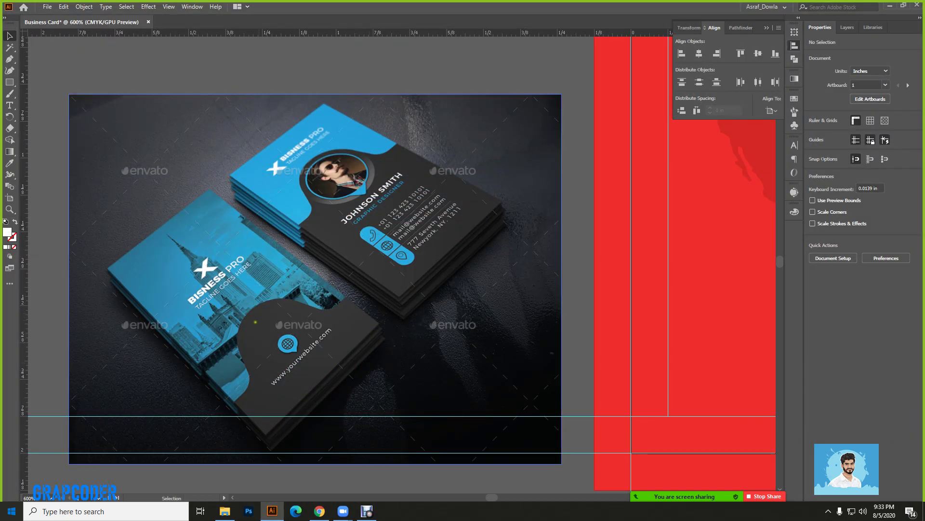
Draw a white band across the card's bottom and extend it to the left edge.
scroll(486, 299, "down", 3)
scroll(437, 235, "down", 2)
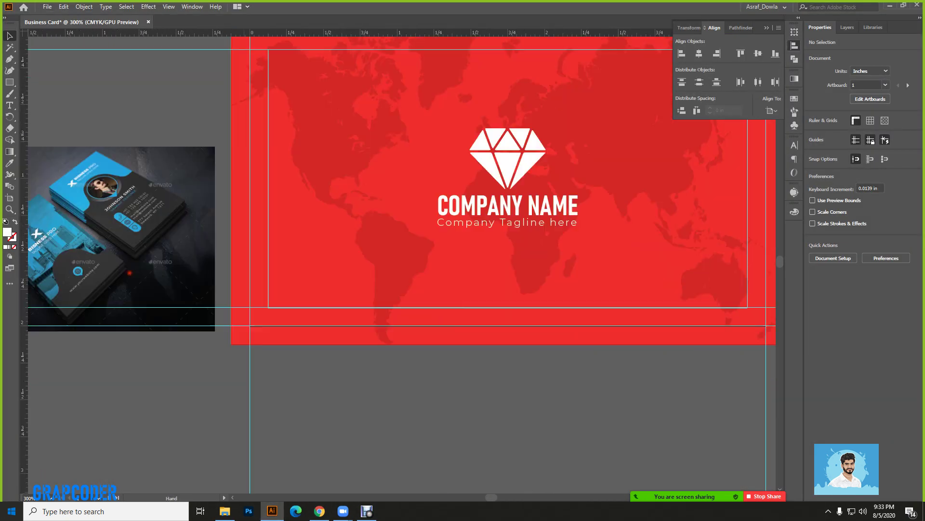
scroll(437, 236, "down", 2)
scroll(437, 235, "down", 2)
scroll(438, 235, "up", 3)
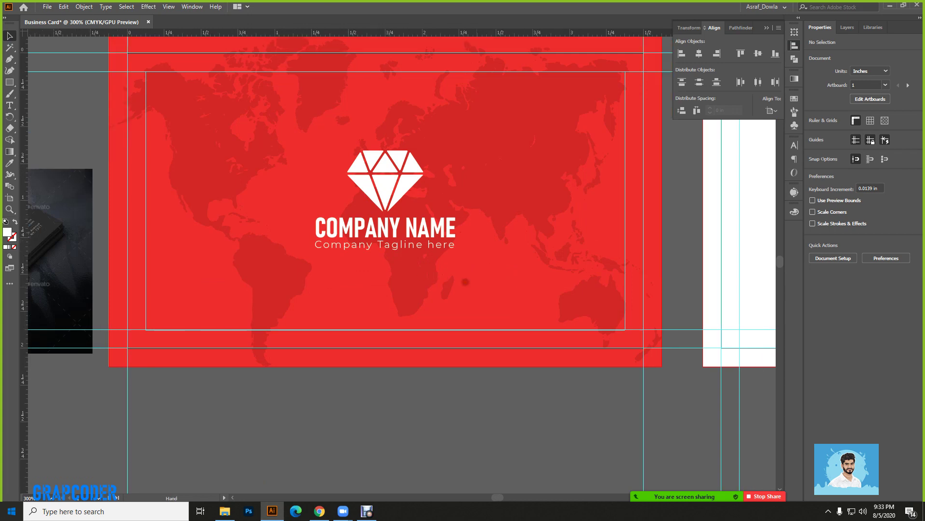
scroll(225, 194, "up", 1)
left_click(10, 82)
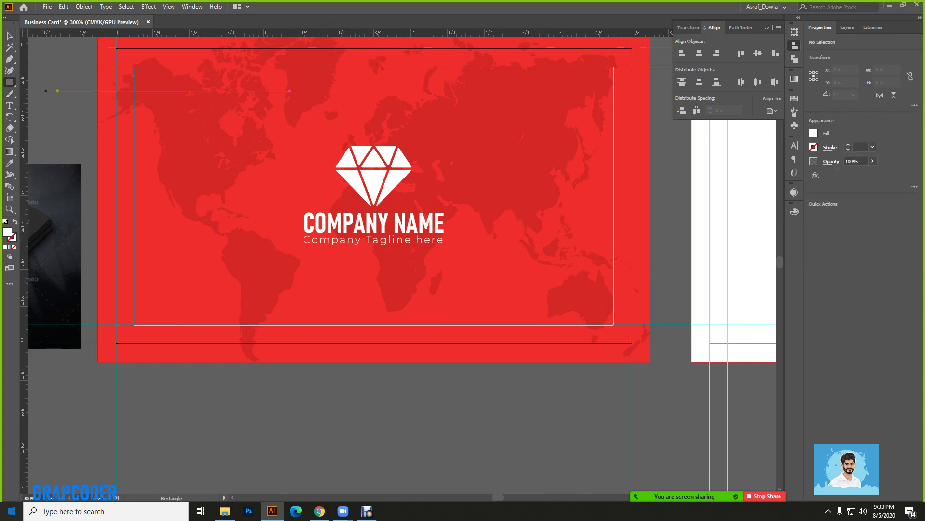
left_click_drag(223, 283, 495, 307)
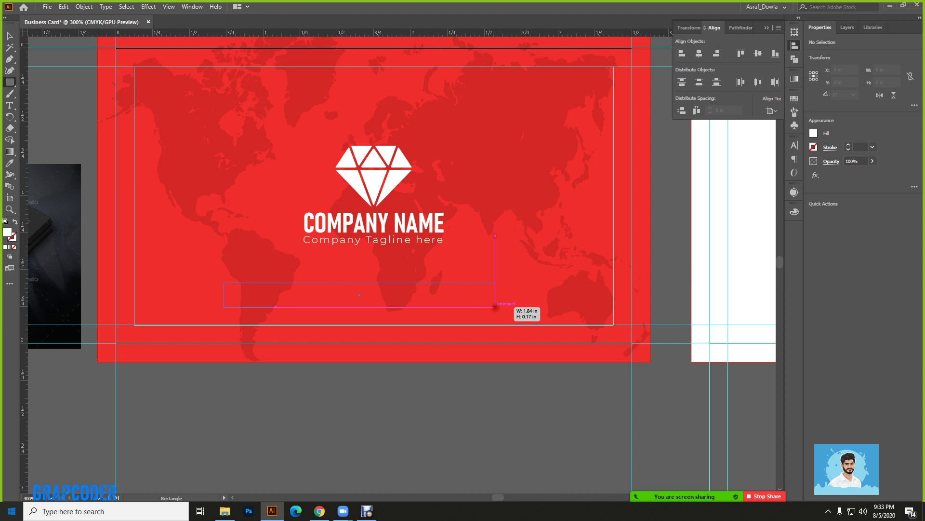
left_click_drag(495, 307, 646, 355)
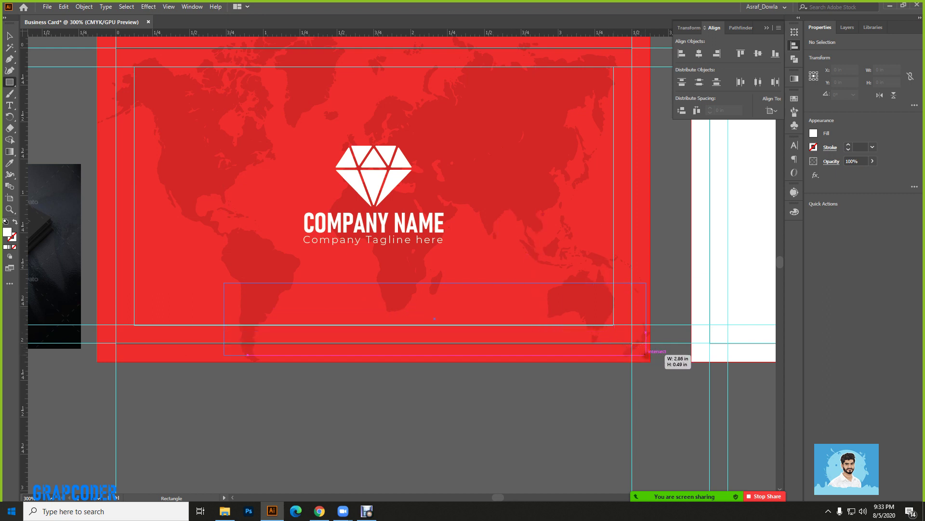
left_click_drag(646, 355, 646, 355)
left_click_drag(309, 325, 370, 327)
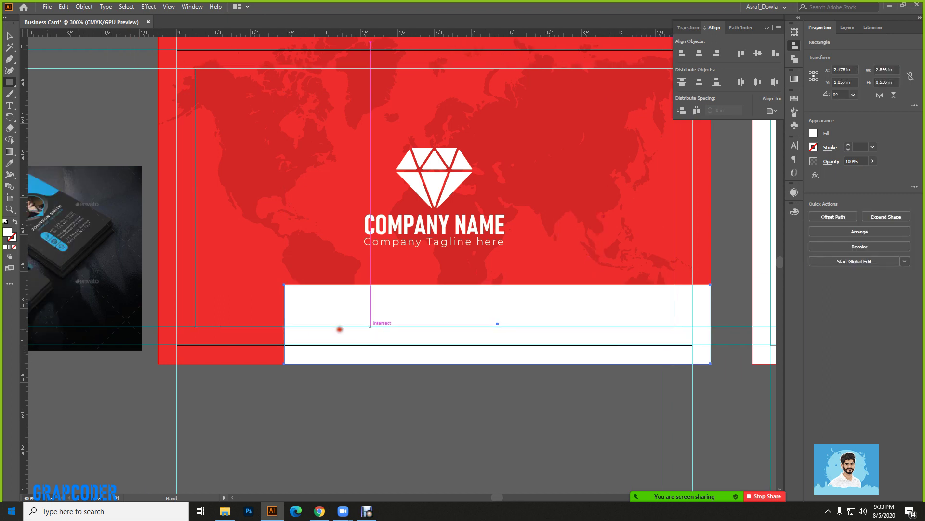
left_click_drag(284, 324, 158, 327)
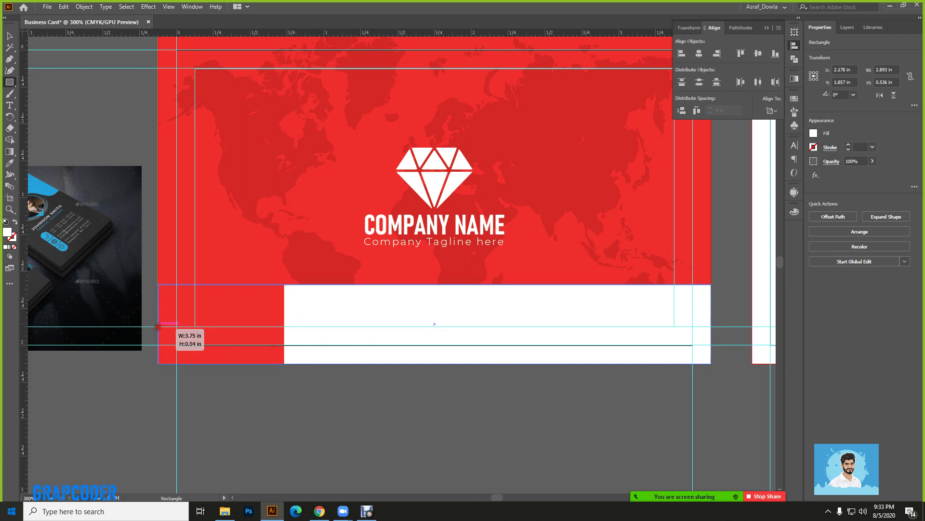
left_click_drag(434, 284, 431, 298)
key("v")
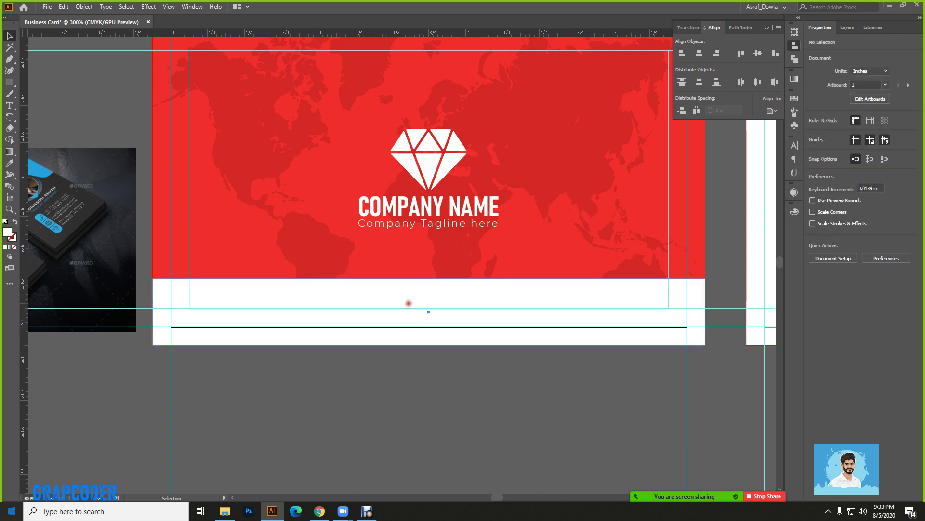
Draw a new rectangle across the band's top edge, centred horizontally on the card.
scroll(401, 300, "up", 2)
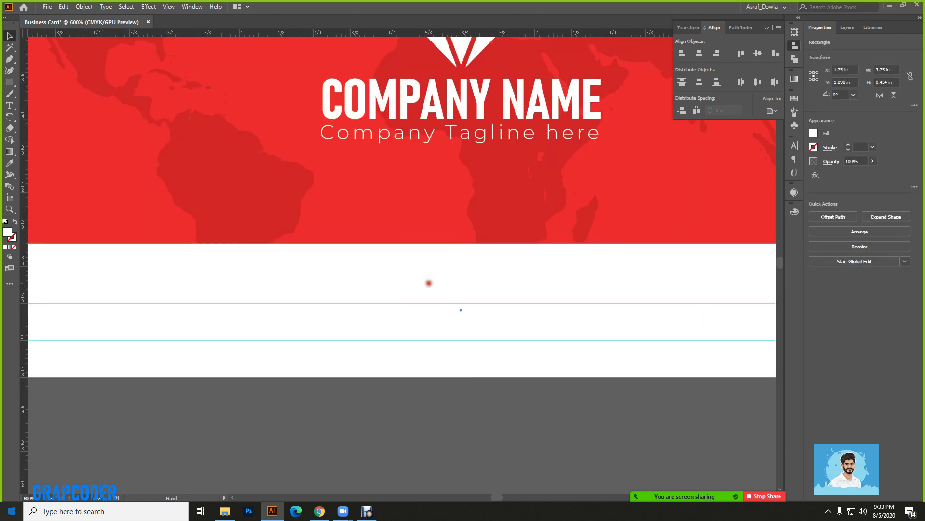
scroll(428, 281, "down", 1)
scroll(460, 273, "down", 1)
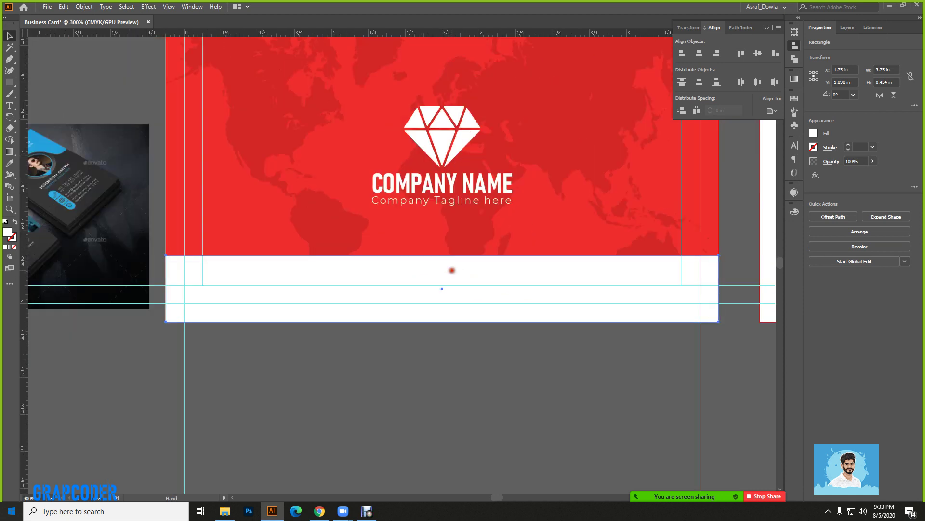
key("ctrl+shift+a")
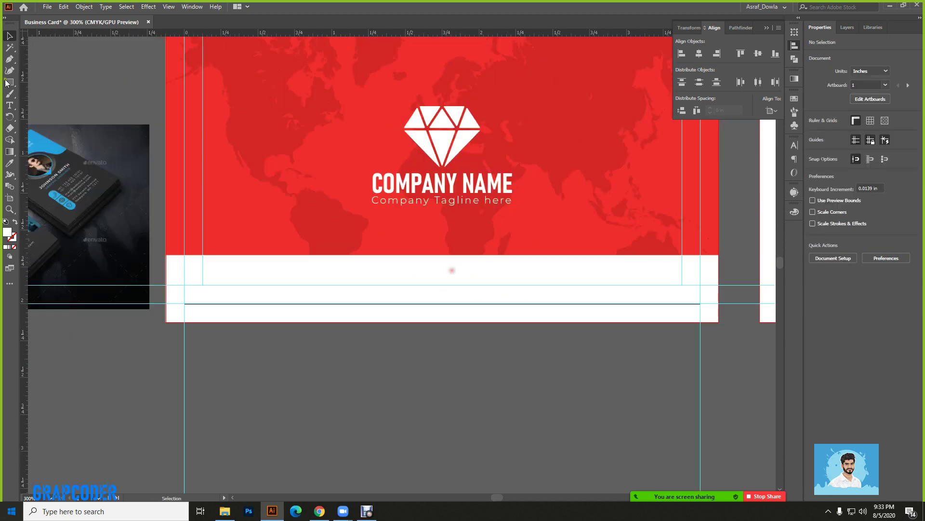
left_click(9, 81)
left_click_drag(345, 239, 559, 281)
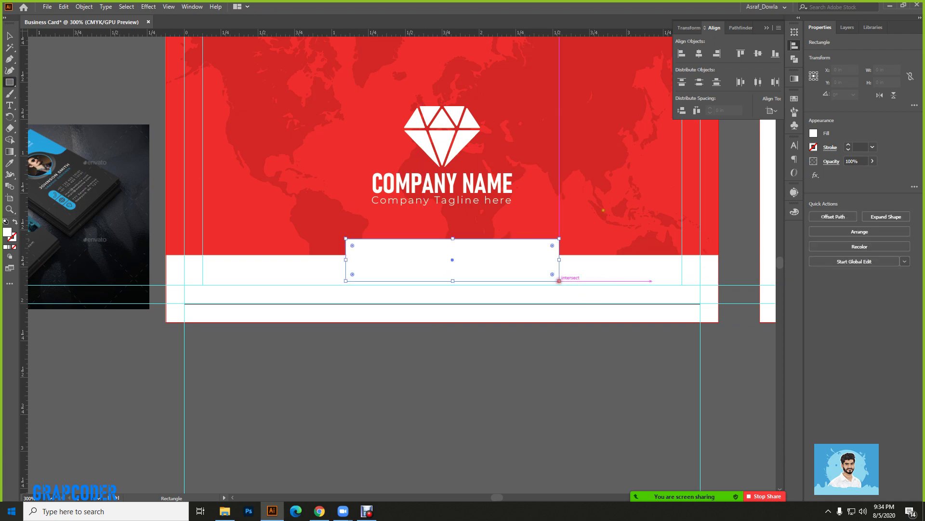
left_click(699, 54)
Fill the new rectangle with the card's red using the eyedropper.
key("i")
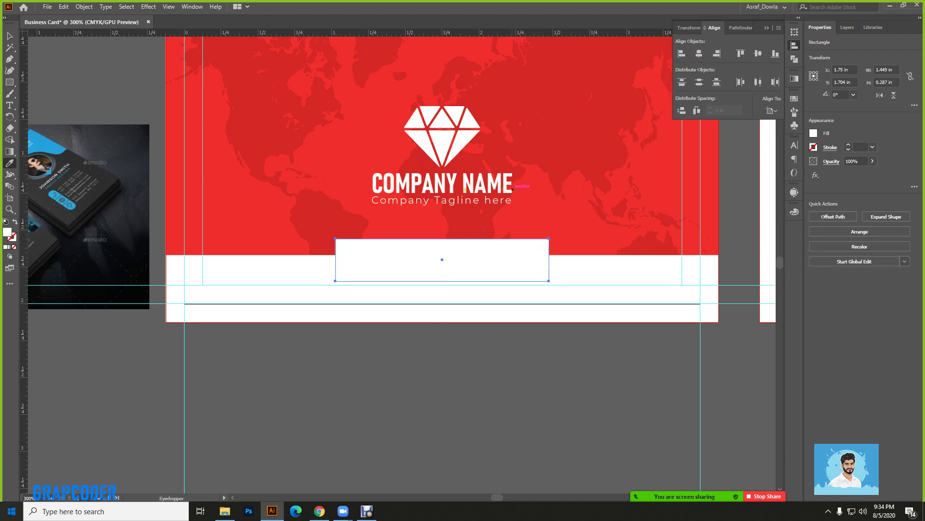
left_click(401, 135)
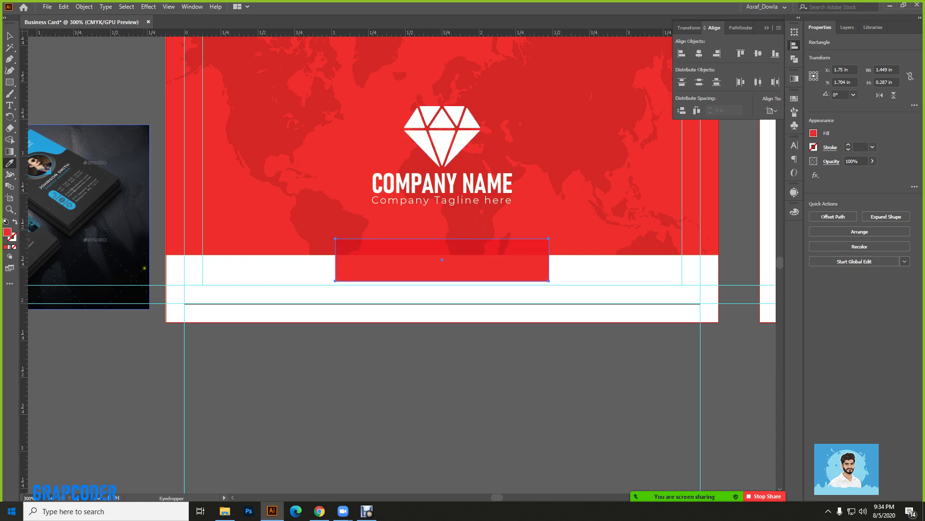
scroll(398, 262, "up", 2)
scroll(399, 263, "up", 3)
key("v")
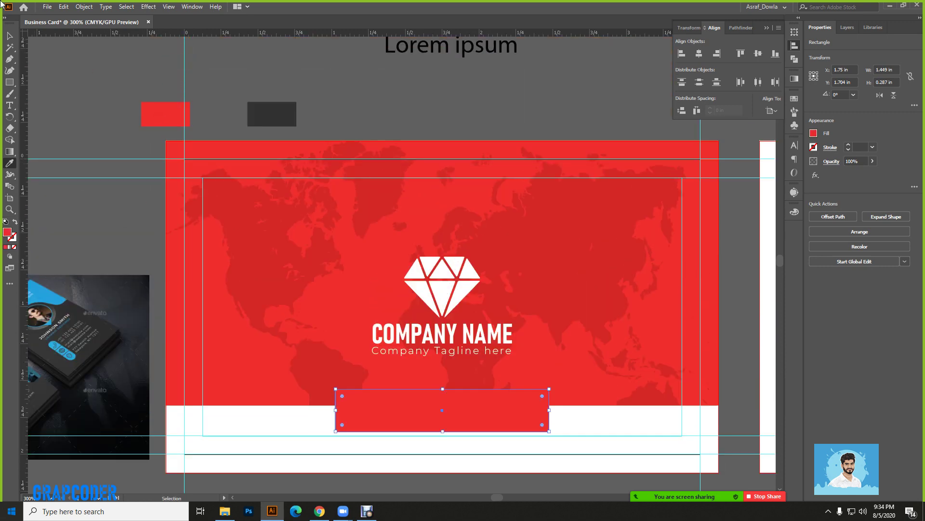
left_click(9, 34)
Move the red rectangle slightly down and re-centre it horizontally on the card.
scroll(387, 381, "down", 4)
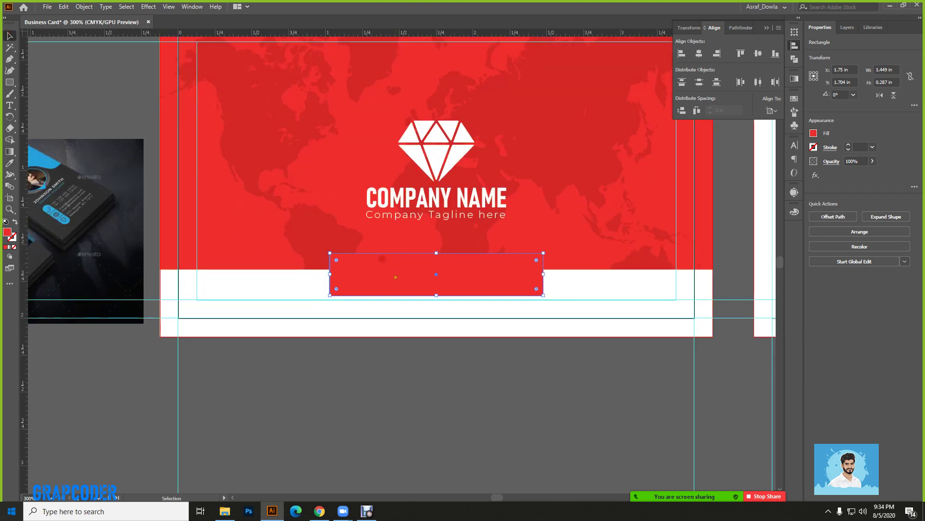
scroll(396, 277, "up", 1)
scroll(406, 316, "up", 1)
scroll(413, 356, "up", 1)
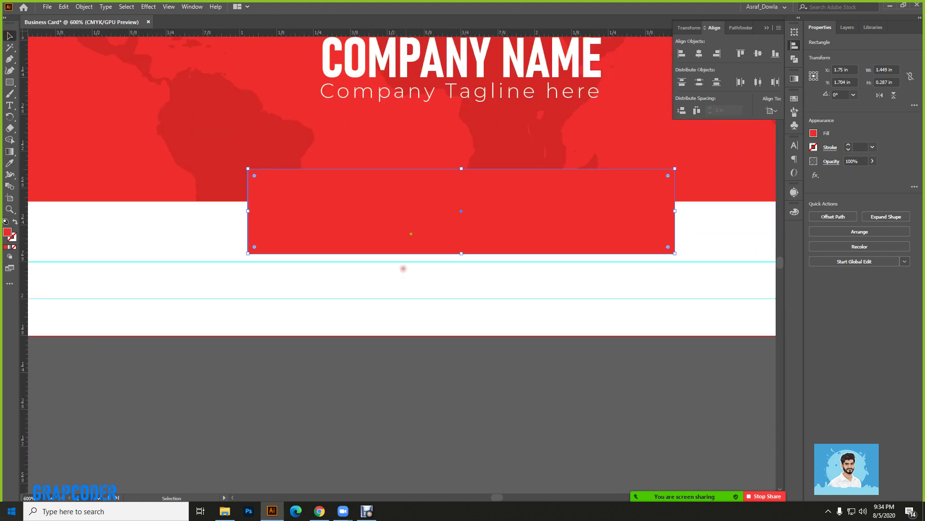
mouse_move(414, 230)
left_mouse_down()
mouse_move(414, 258)
mouse_move(415, 213)
left_mouse_up()
scroll(325, 235, "up", 1)
scroll(414, 213, "down", 2)
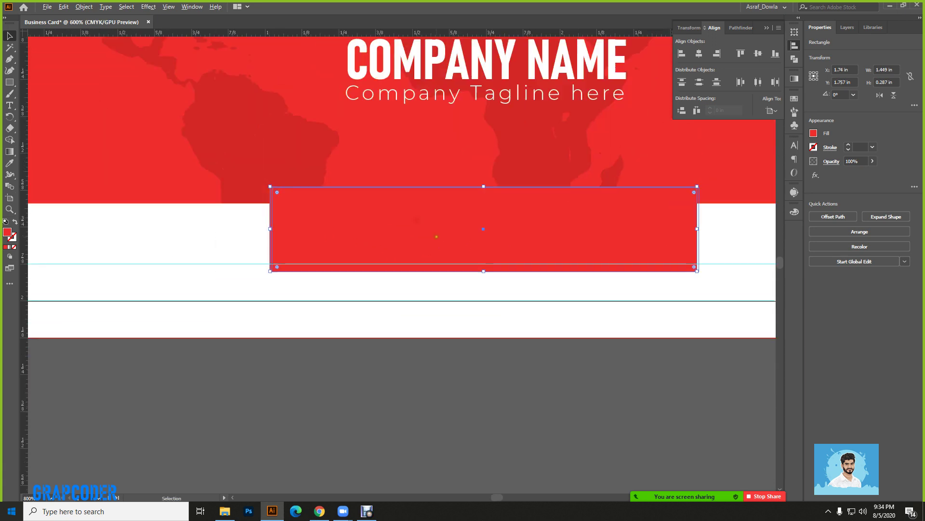
left_click(696, 56)
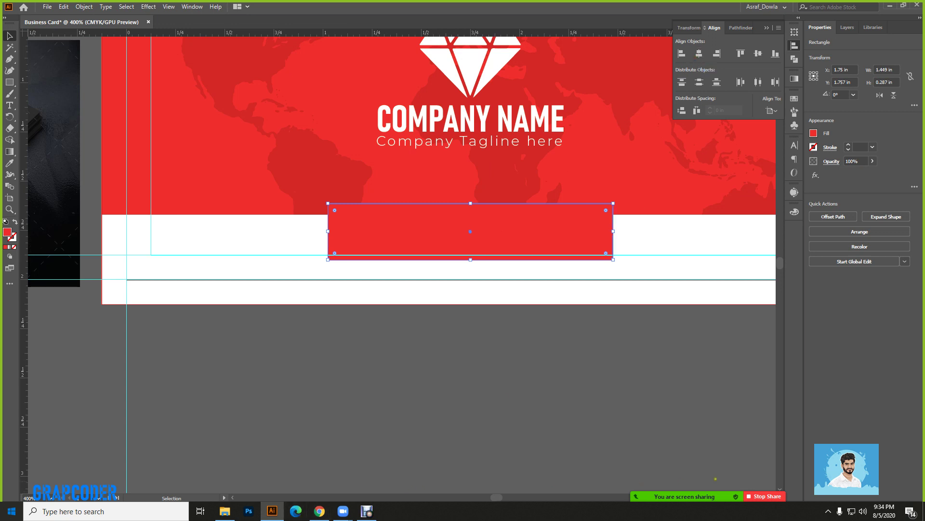
left_click(670, 488)
mouse_move(535, 181)
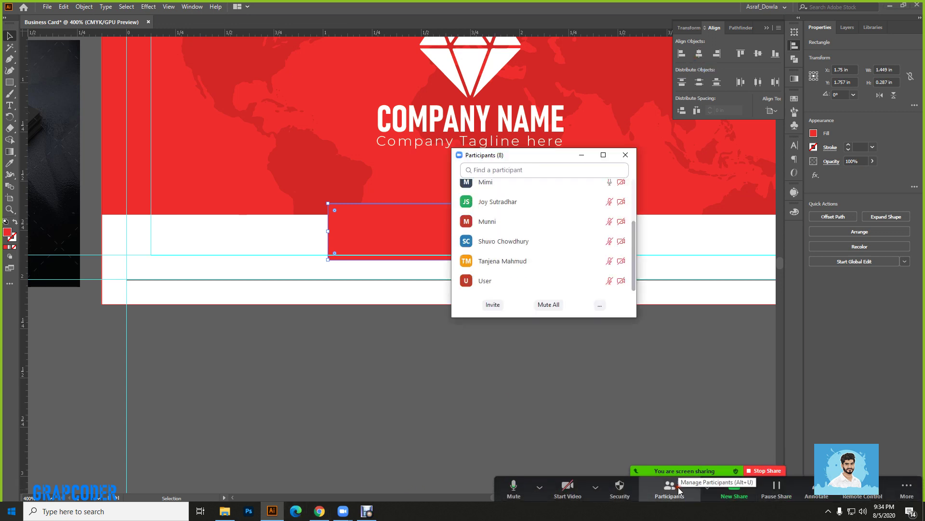
left_click(579, 182)
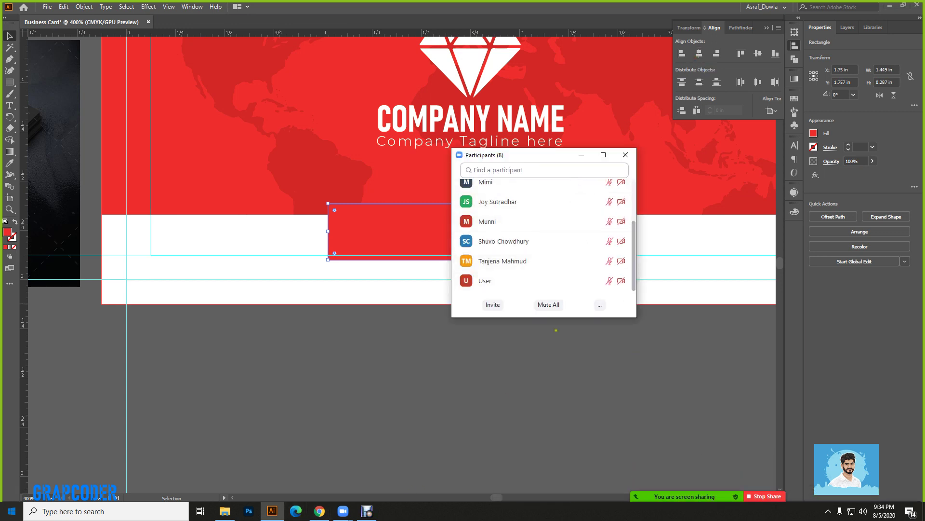
scroll(594, 144, "up", 2)
left_click(582, 155)
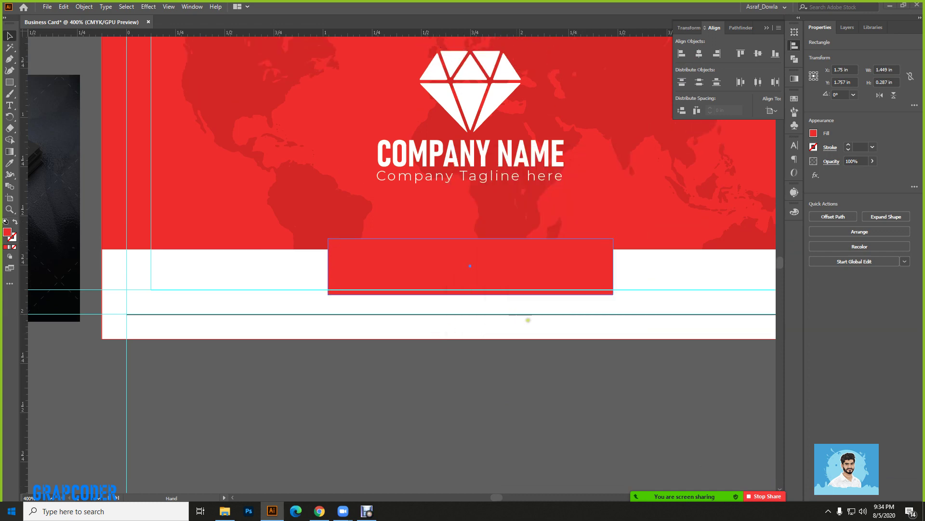
Pull the red rectangle's bottom edge up to the guide inside the white band.
left_click(481, 344)
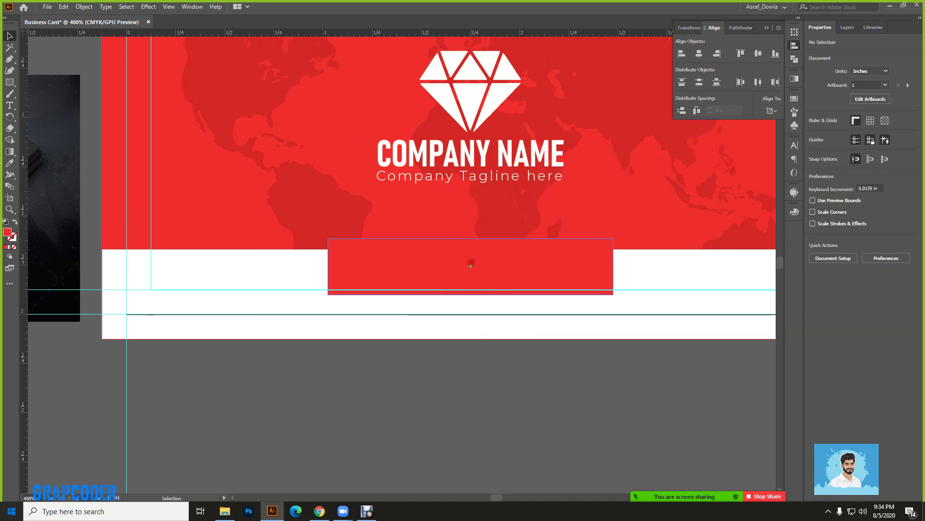
left_click(467, 289)
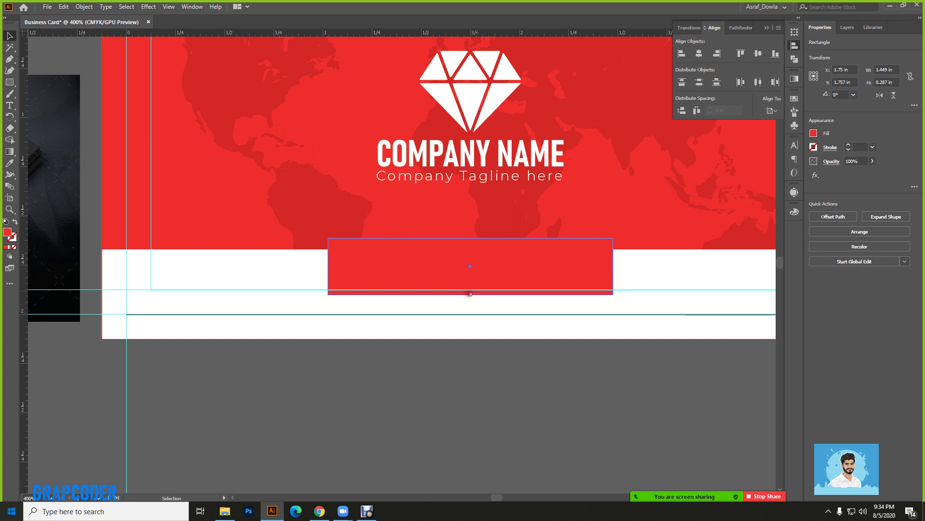
left_click_drag(467, 295, 469, 289)
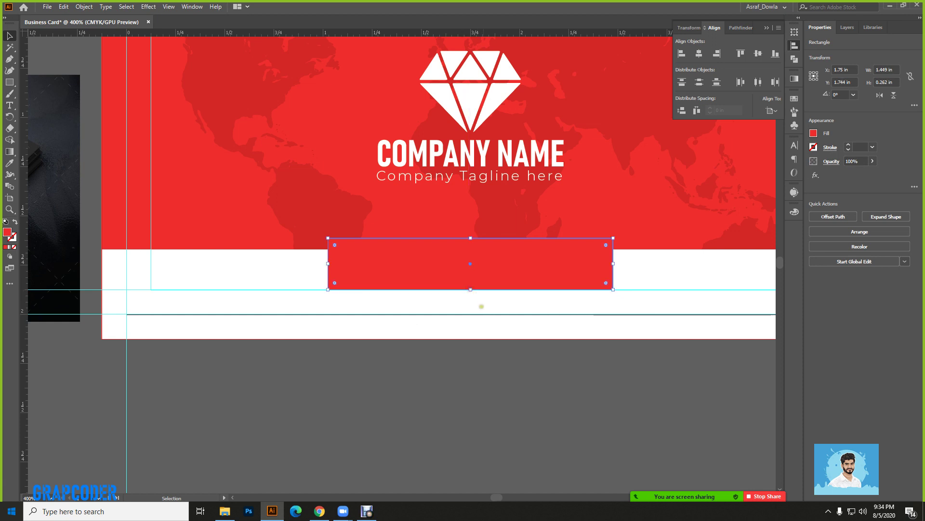
left_click(508, 343)
left_click_drag(508, 367, 490, 379)
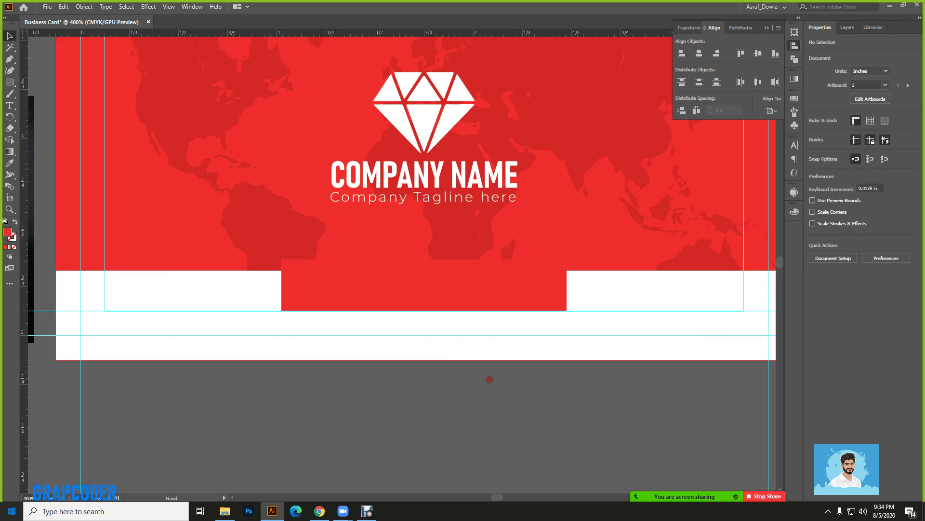
left_click(425, 311)
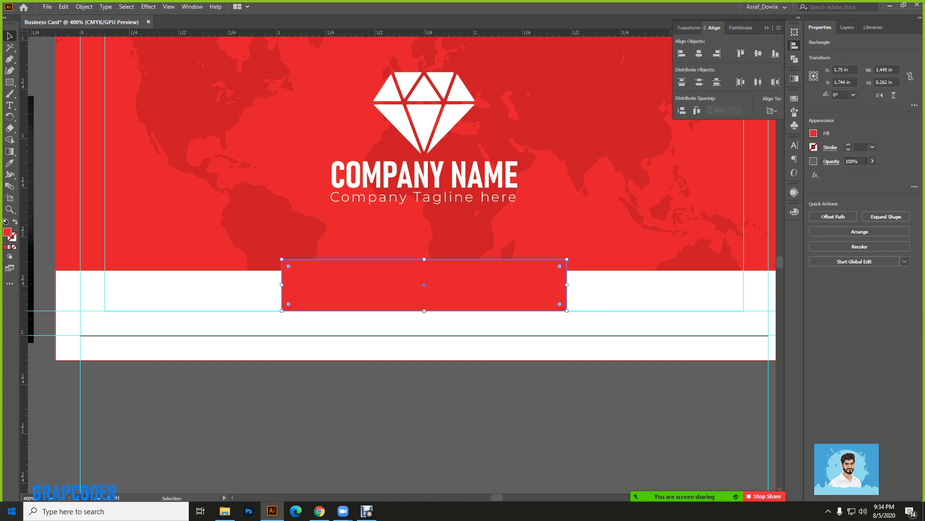
left_click_drag(424, 311, 429, 335)
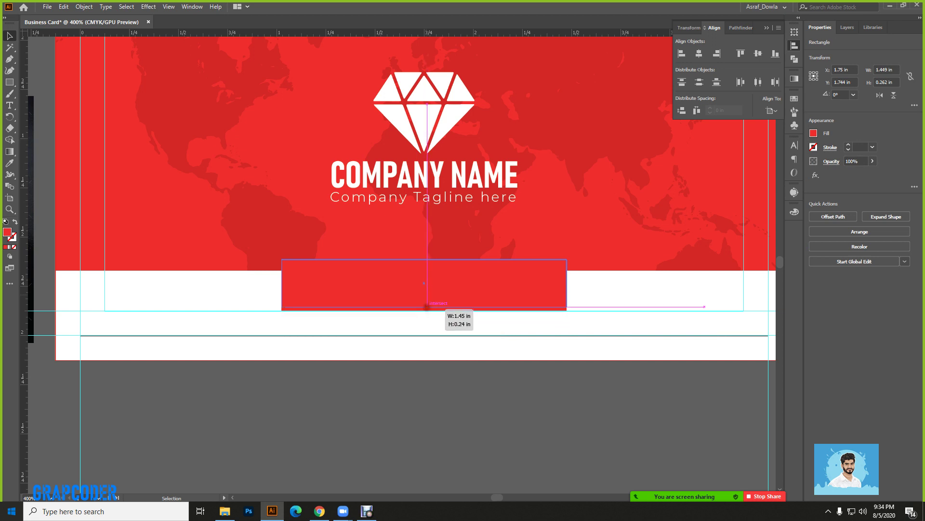
mouse_move(429, 334)
left_mouse_down()
mouse_move(424, 310)
mouse_move(391, 319)
left_mouse_up()
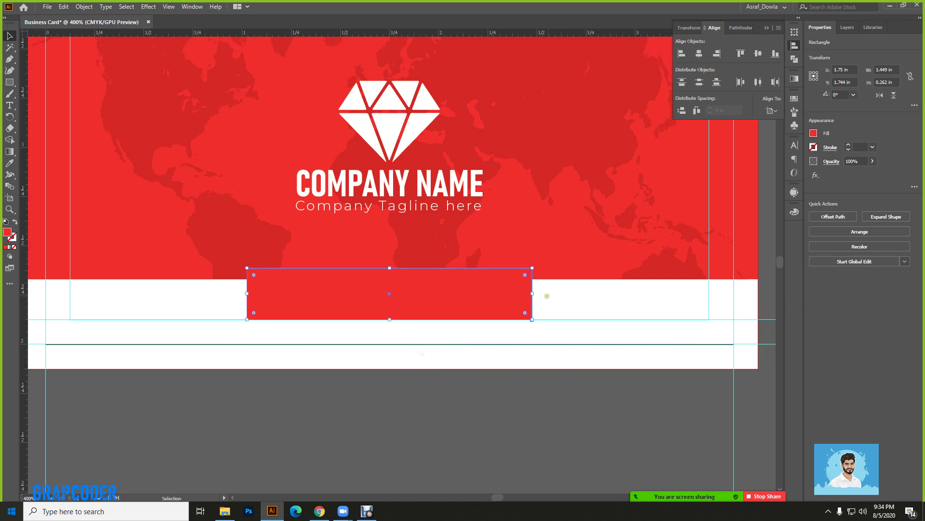
scroll(543, 294, "up", 1)
left_click_drag(567, 306, 488, 303)
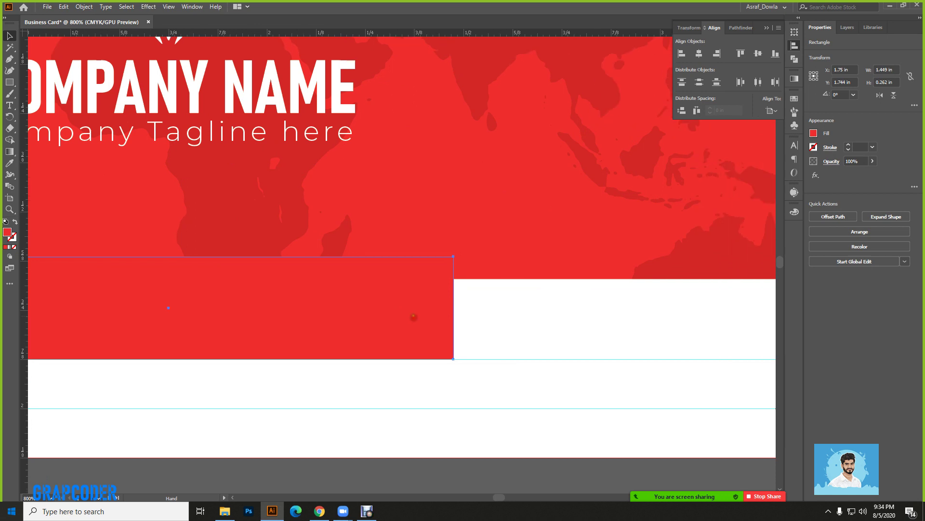
Draw a small square right of the red tab and remove its top-right anchor to make a triangle.
left_click(12, 82)
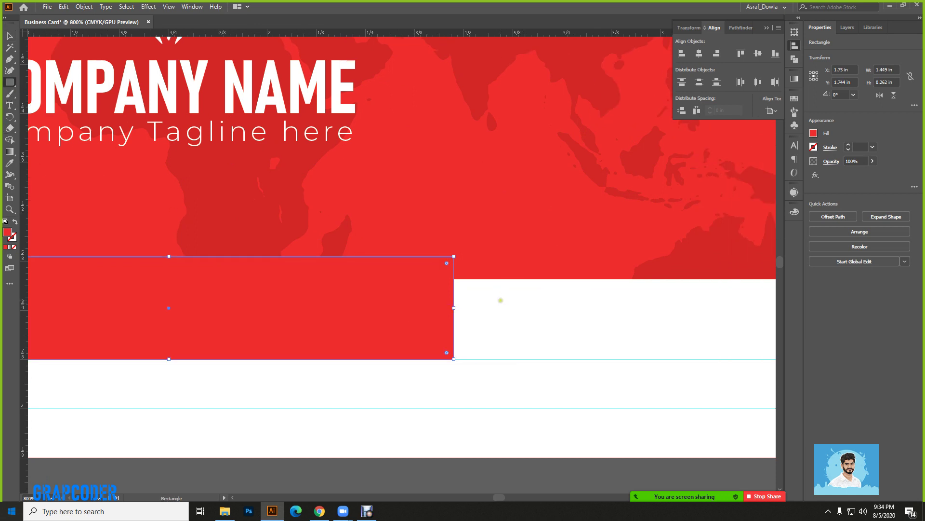
left_click_drag(490, 289, 516, 317)
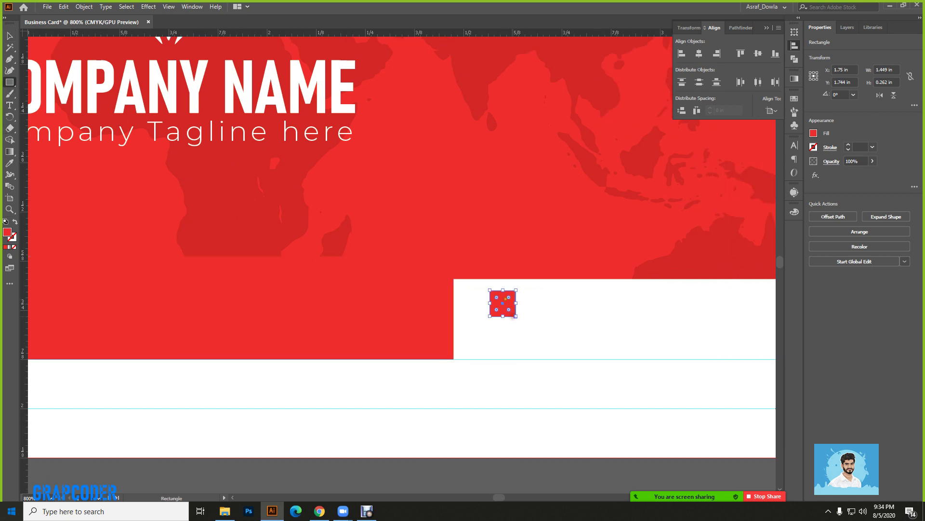
scroll(520, 296, "up", 5)
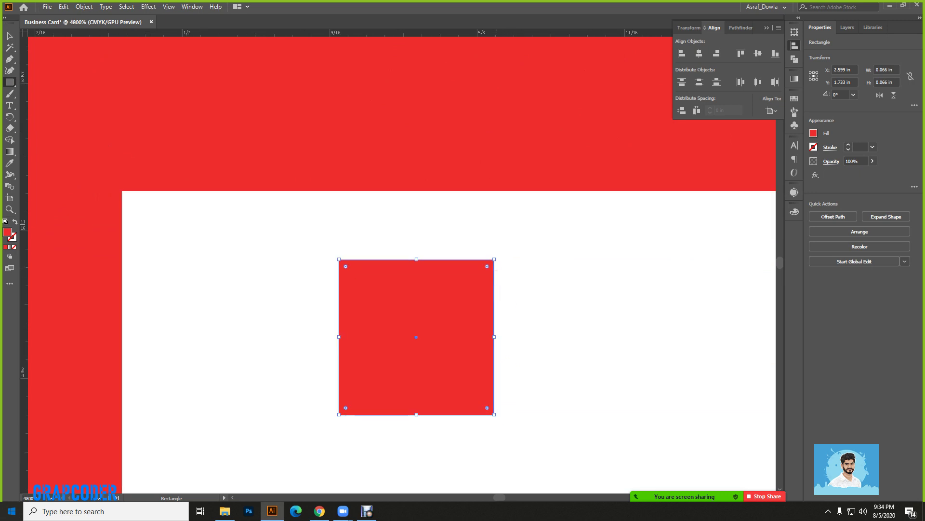
key("a")
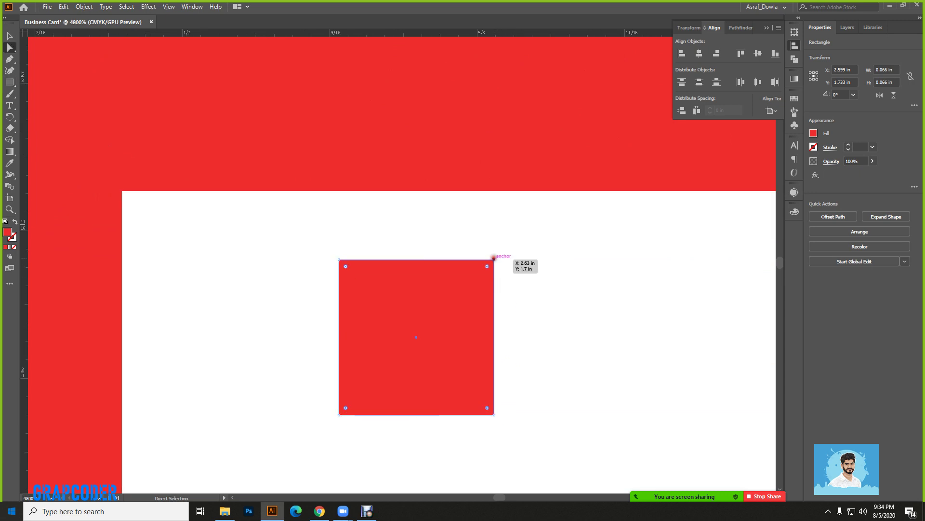
left_click(493, 258)
left_click(838, 223)
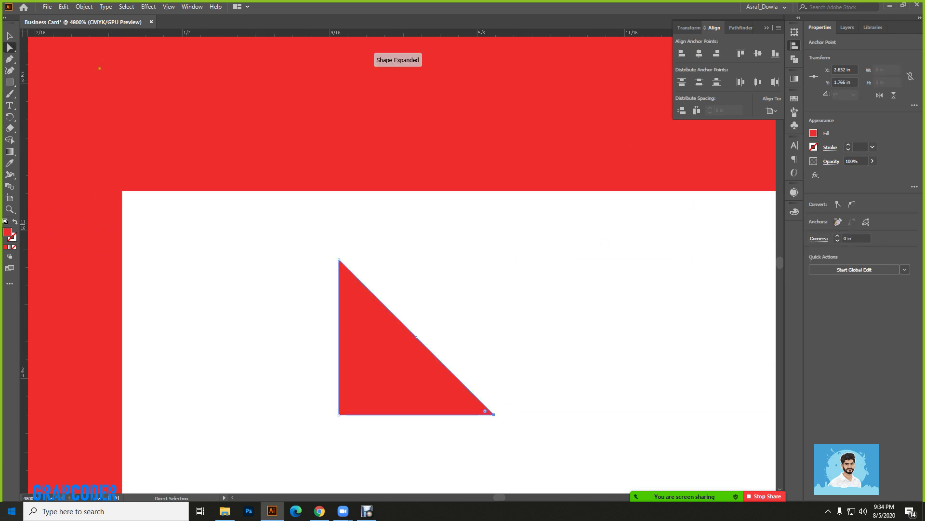
key("v")
Bring the triangle and red tab into view and select the tab rectangle.
scroll(263, 253, "down", 3)
left_click_drag(268, 256, 457, 339)
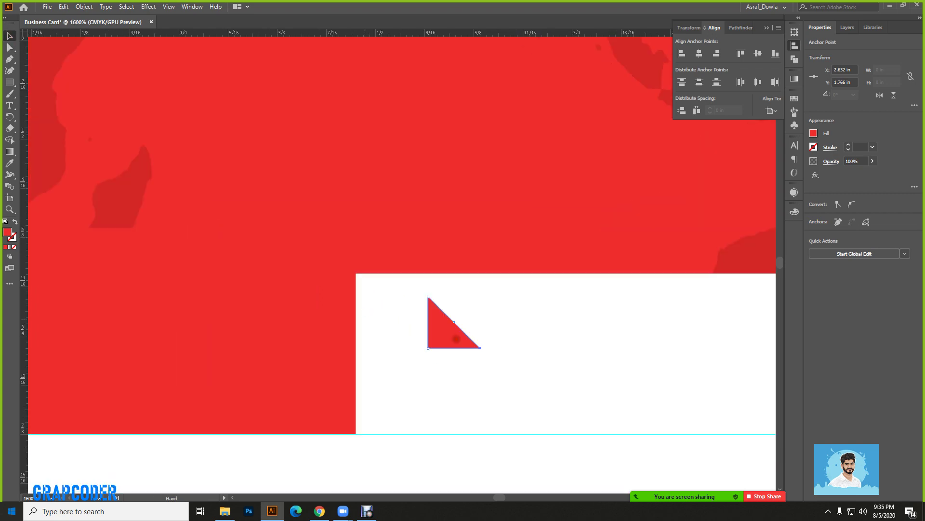
left_click(387, 334)
scroll(387, 334, "down", 2)
scroll(415, 335, "down", 2)
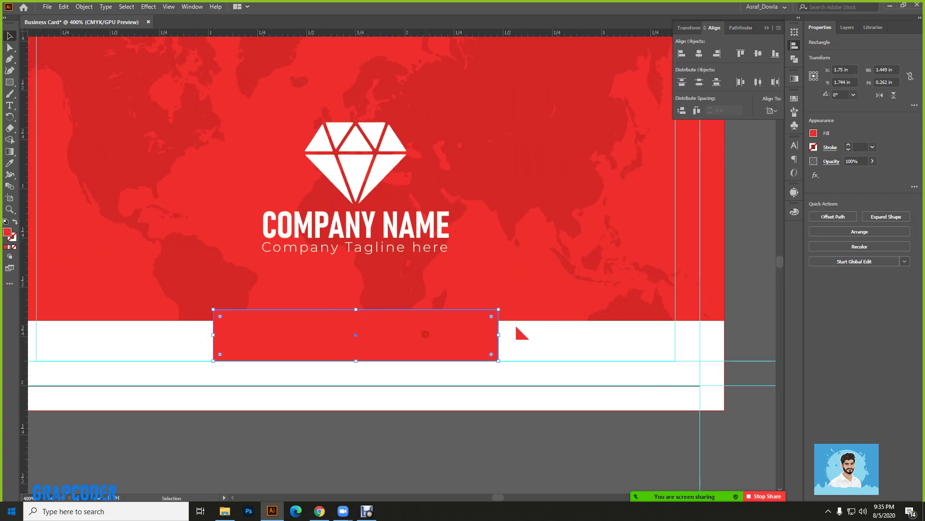
scroll(425, 334, "down", 3)
scroll(315, 182, "up", 3)
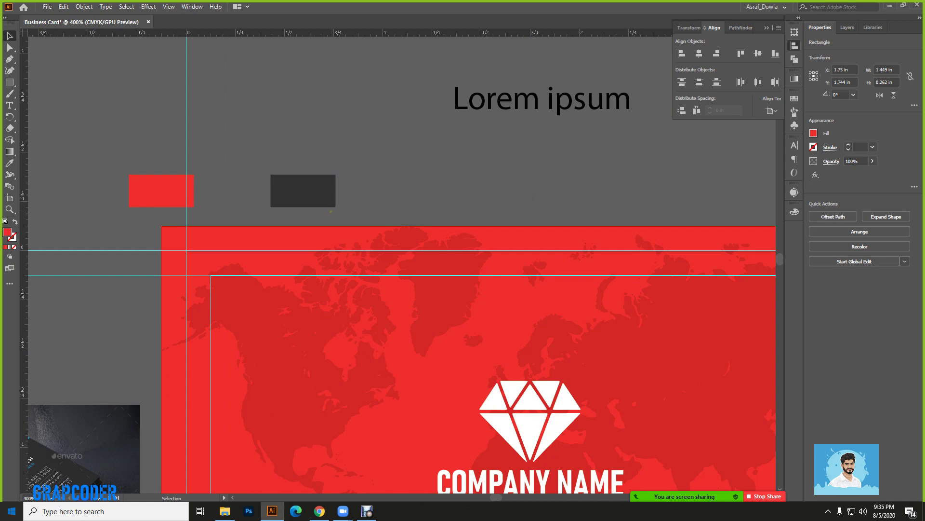
Move the triangle onto the dark tab's top-right corner.
key("i")
left_click(6, 39)
scroll(487, 338, "down", 3)
scroll(433, 319, "up", 4)
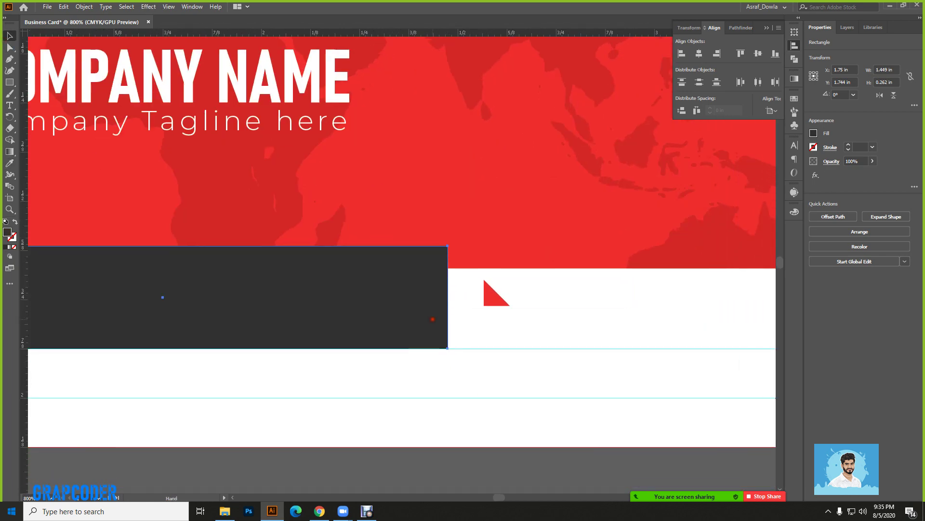
scroll(433, 319, "up", 2)
scroll(391, 358, "up", 1)
left_click_drag(585, 389, 476, 287)
scroll(434, 333, "up", 1)
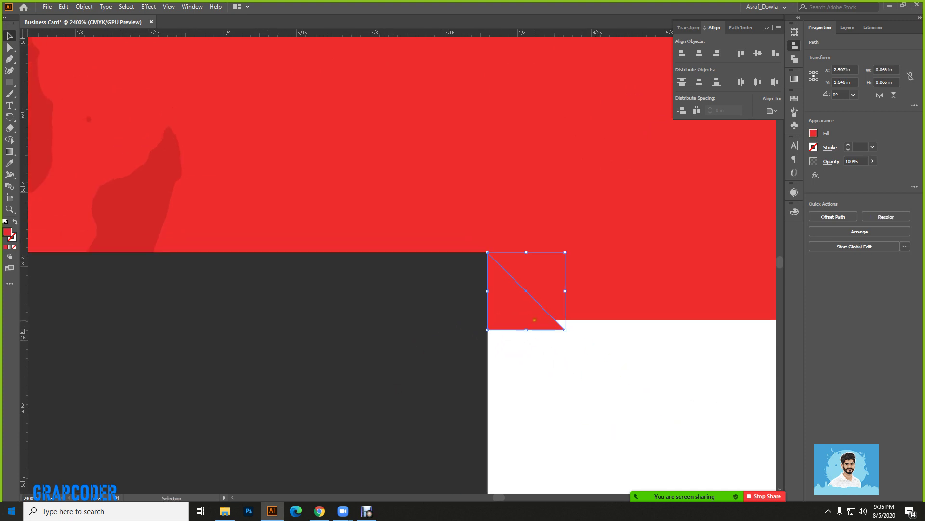
scroll(534, 320, "up", 1)
scroll(525, 310, "up", 1)
scroll(434, 305, "right", 1)
scroll(512, 323, "up", 1)
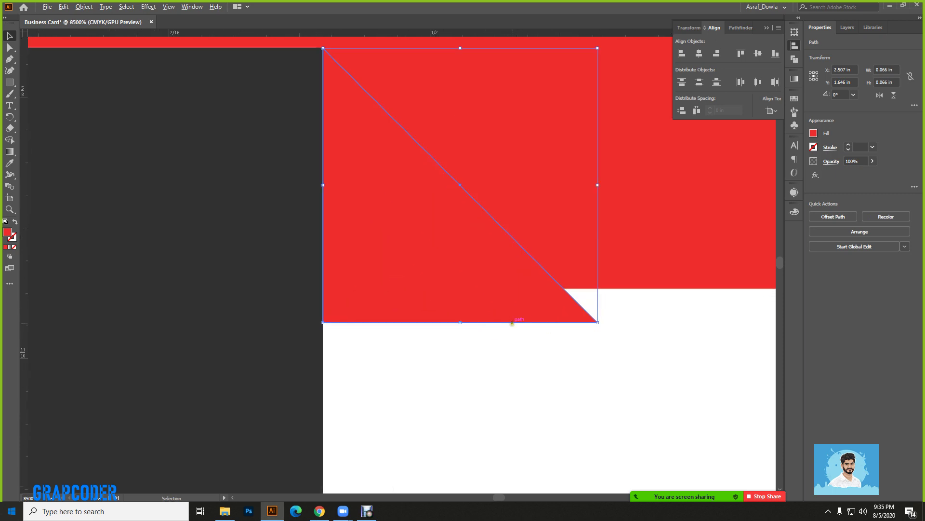
scroll(512, 323, "up", 1)
Reshape the triangle's corner points to form a slanted edge along the tab.
key("a")
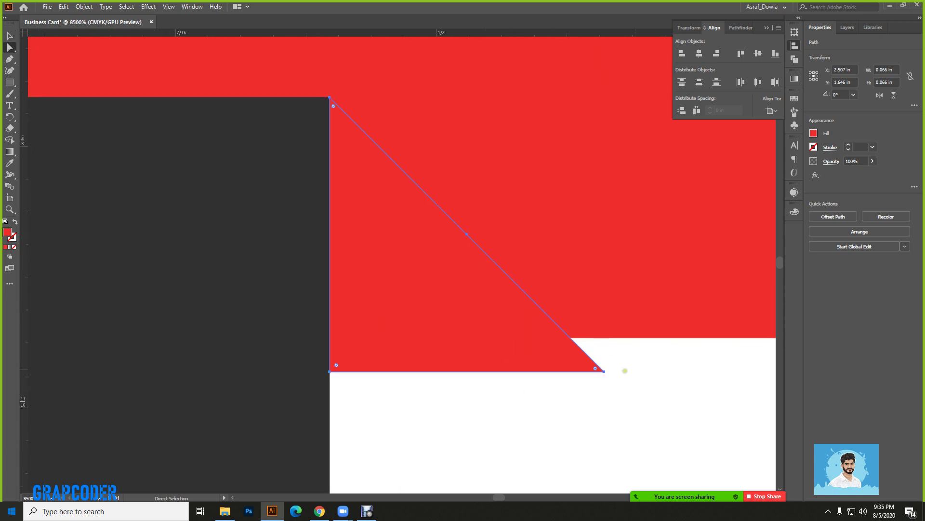
left_click(603, 371)
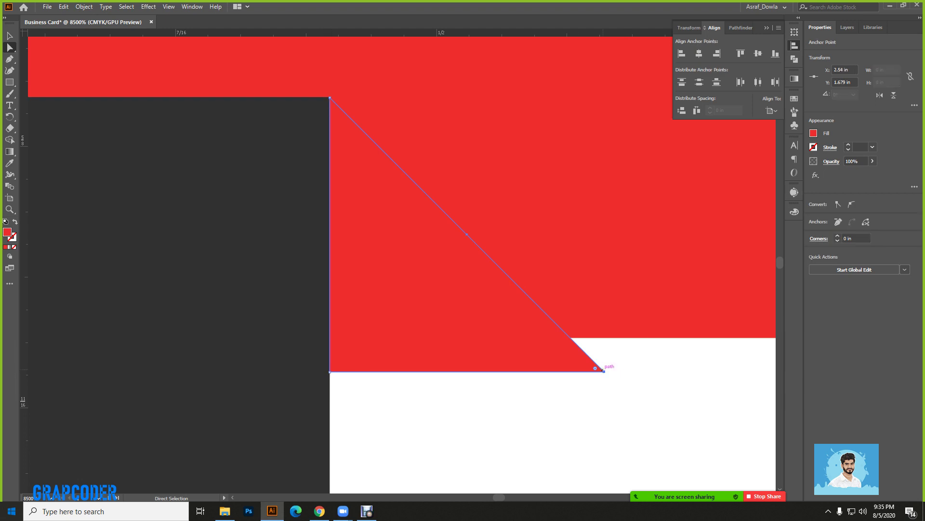
left_click_drag(604, 371, 561, 334)
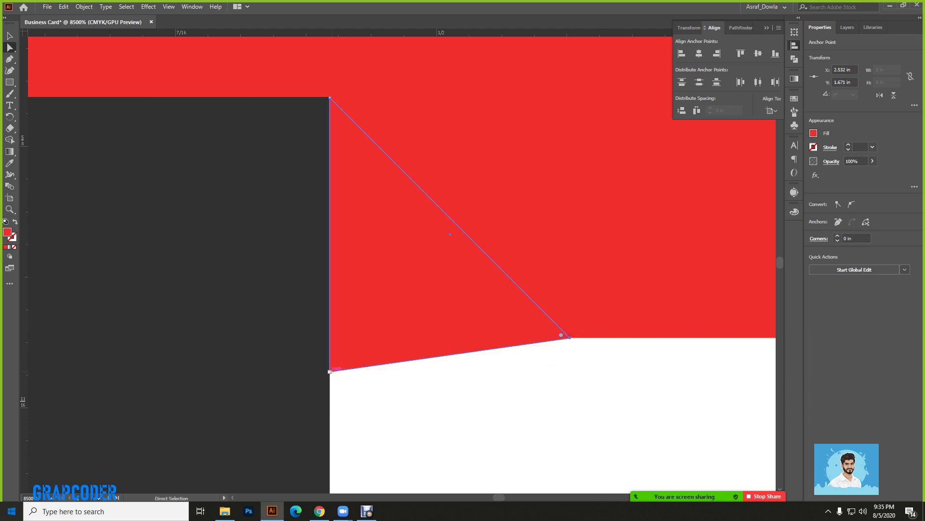
left_click_drag(331, 369, 333, 319)
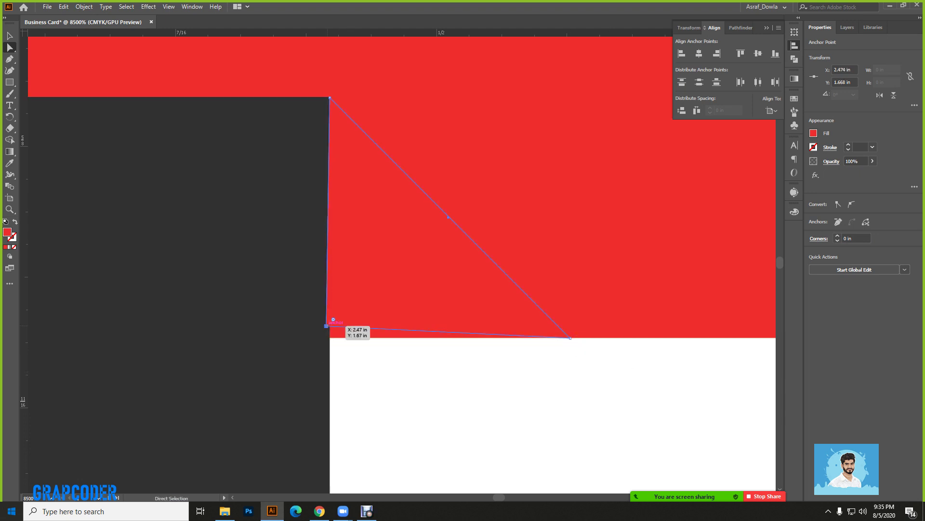
scroll(333, 319, "down", 1)
scroll(308, 337, "up", 2)
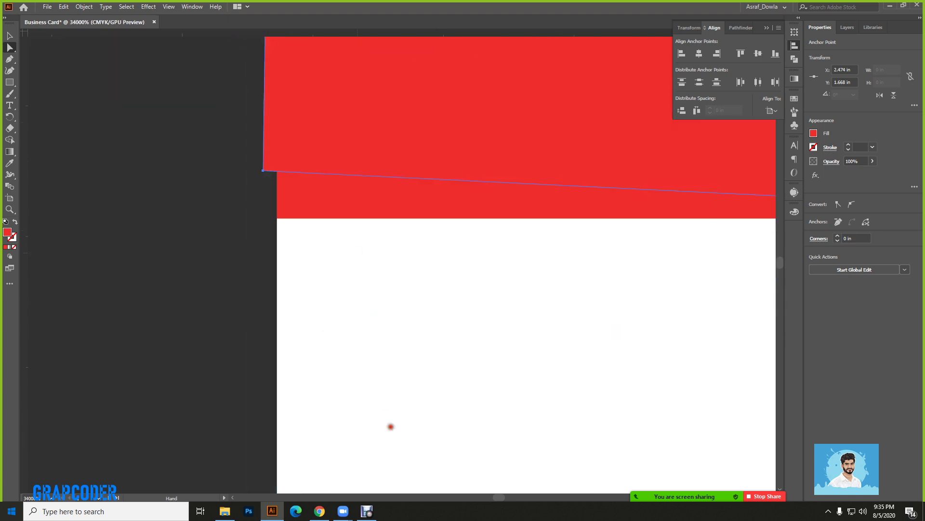
scroll(307, 349, "up", 2)
left_click_drag(299, 355, 315, 402)
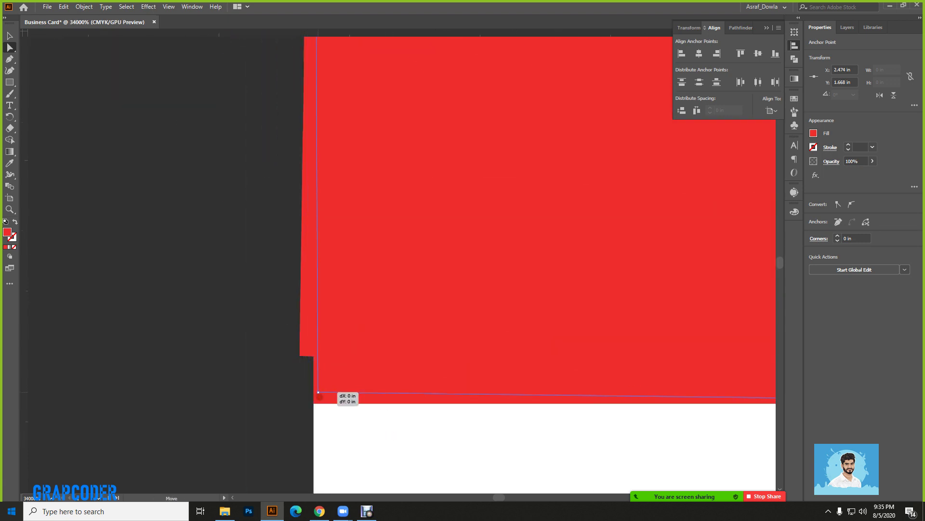
scroll(343, 410, "down", 4)
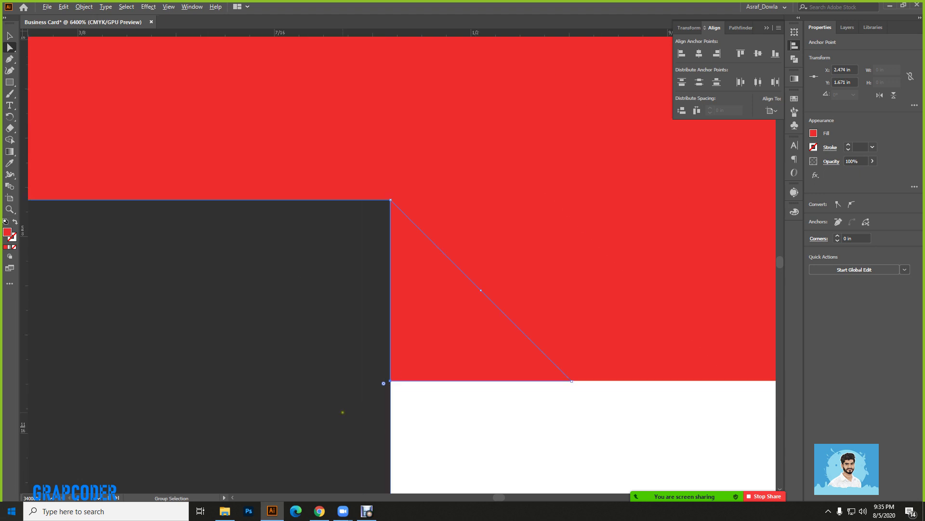
scroll(346, 414, "down", 1)
Fill the triangle with the tab's dark charcoal colour and deselect it.
key("i")
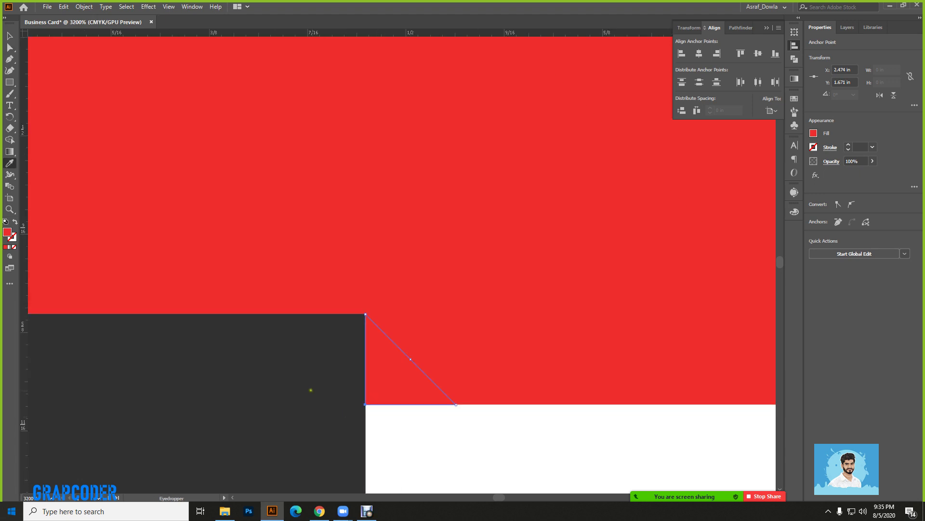
left_click(311, 387)
key("v")
scroll(368, 281, "down", 4)
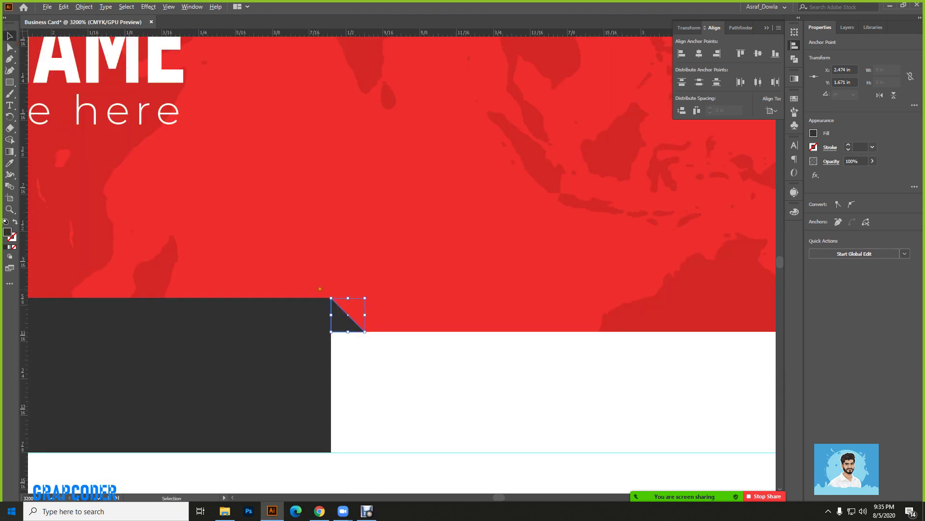
scroll(554, 333, "down", 1)
scroll(585, 325, "down", 1)
scroll(632, 295, "down", 1)
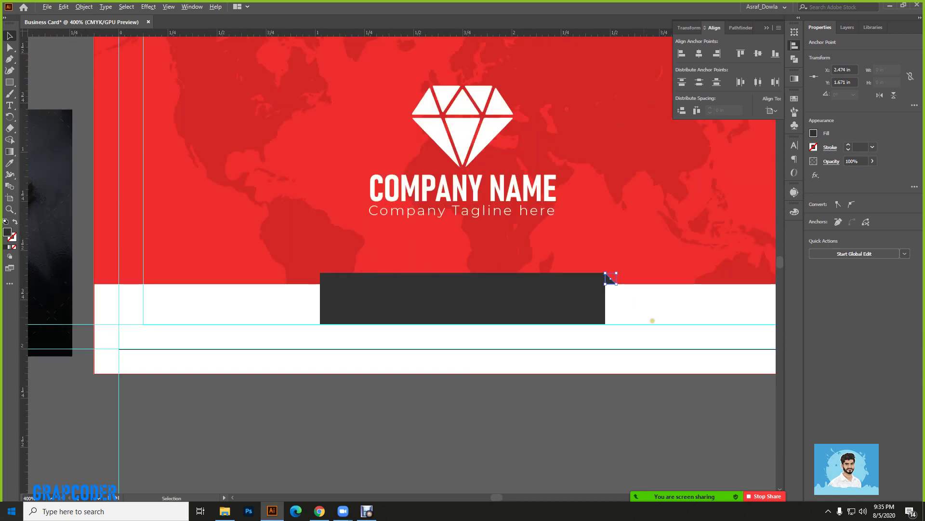
left_click(664, 314)
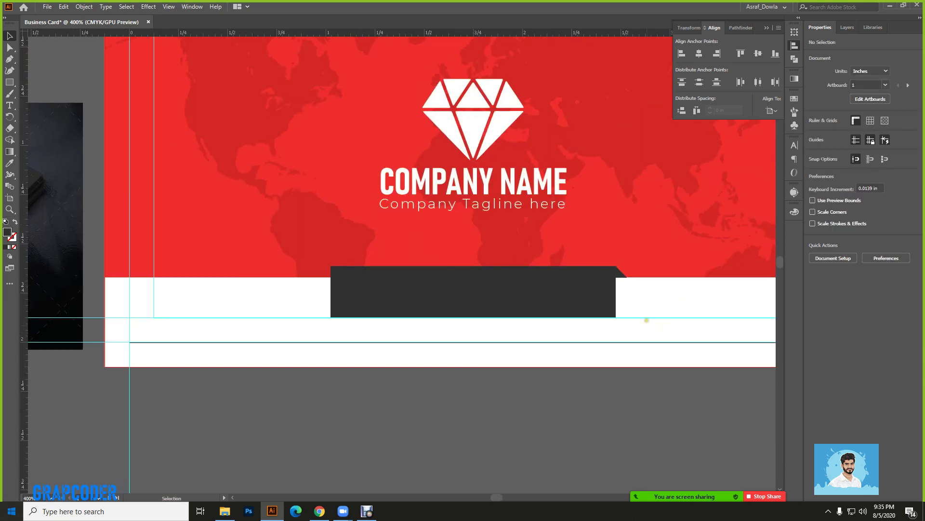
scroll(634, 308, "up", 2)
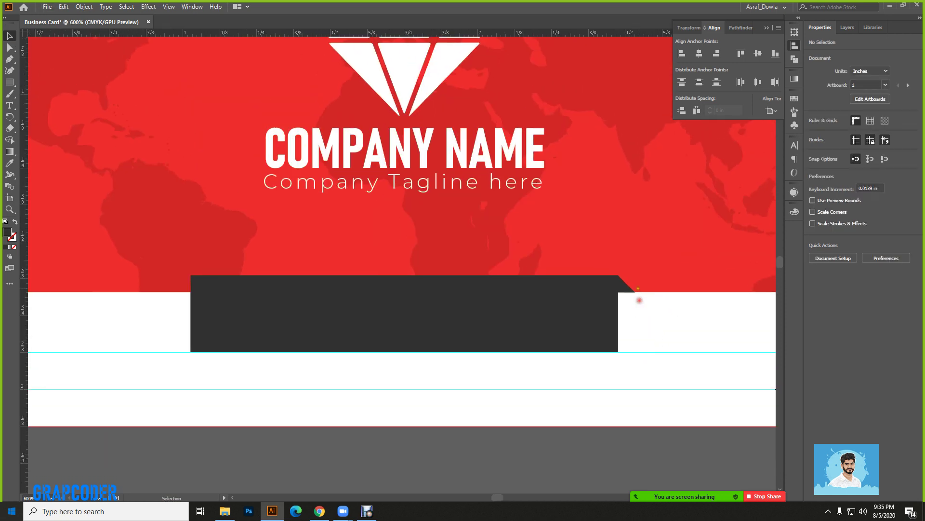
Reflect a vertical copy of the corner triangle and nudge it to the tab's left corner.
left_click(625, 288)
right_click(626, 288)
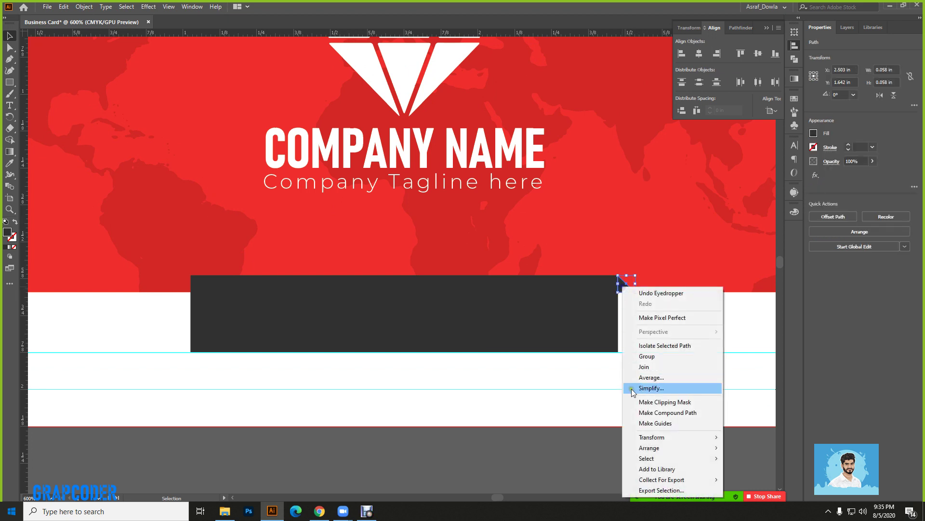
mouse_move(652, 436)
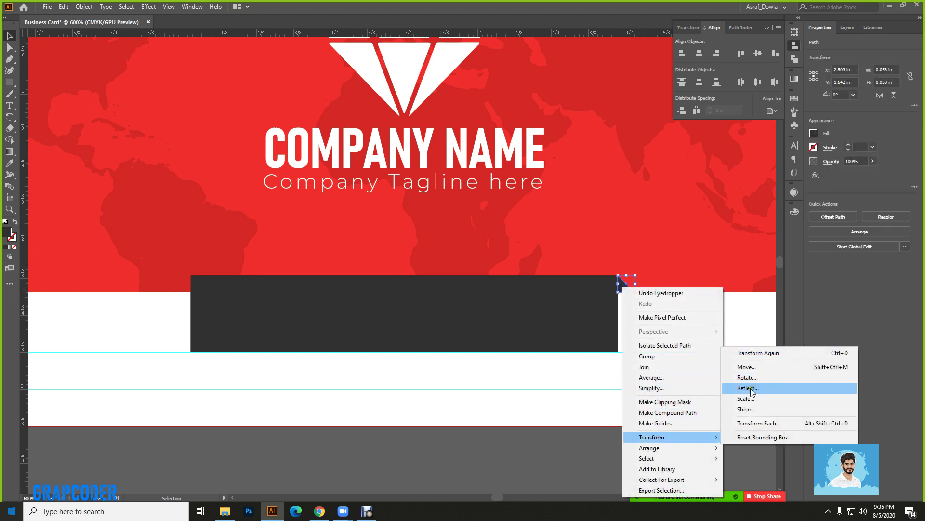
left_click(750, 389)
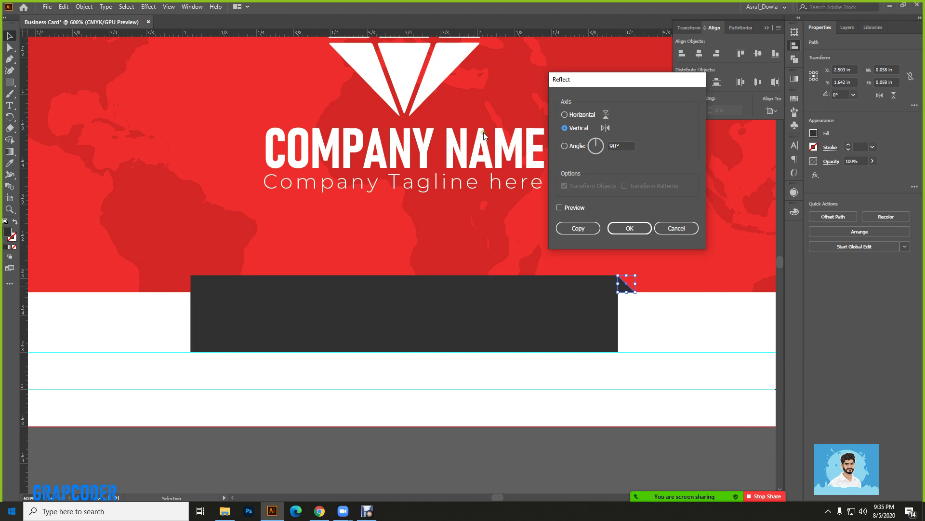
left_click(568, 207)
left_click(578, 228)
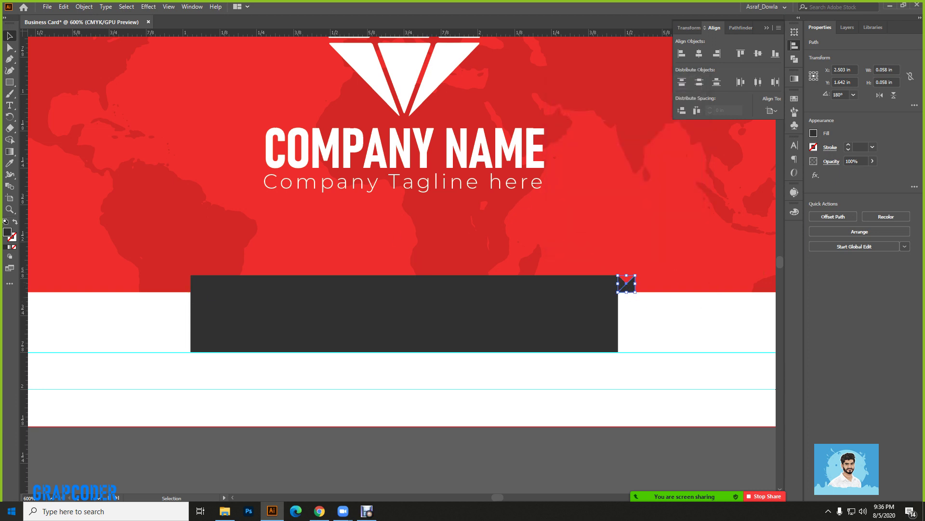
key("shift+Left")
key("shift+Left")
key("shift+Left")
key("shift+Left")
key("shift+Left")
key("shift+Left")
key("shift+Left")
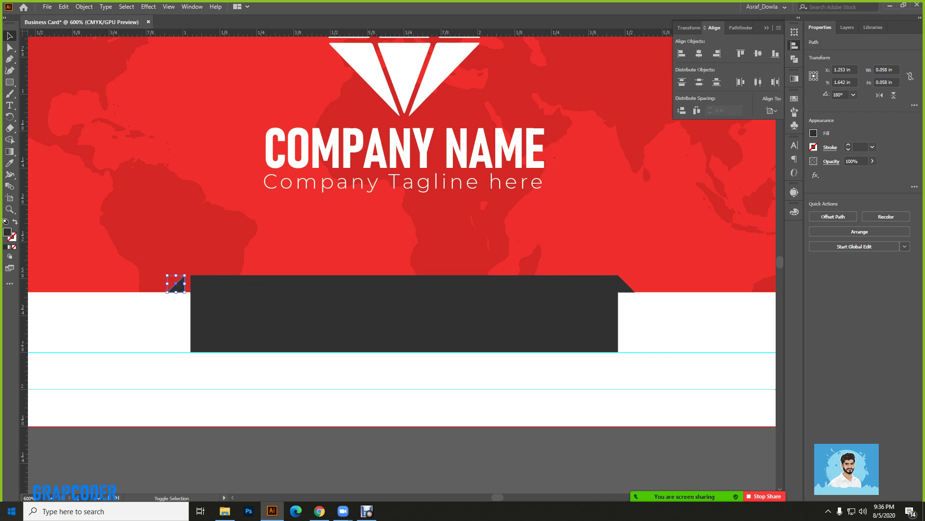
scroll(176, 284, "up", 5)
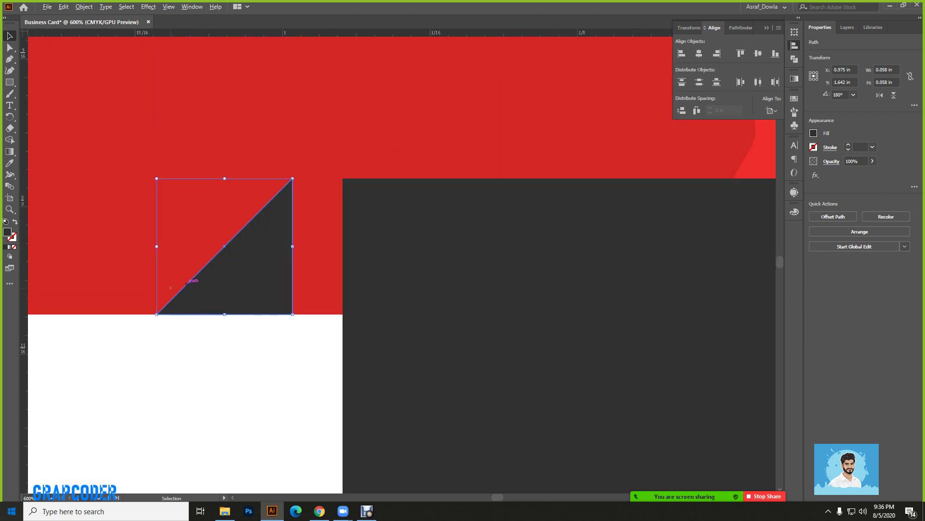
scroll(176, 283, "up", 2)
Shift the left triangle slightly right so it sits snugly against the dark tab.
left_click_drag(186, 340, 251, 339)
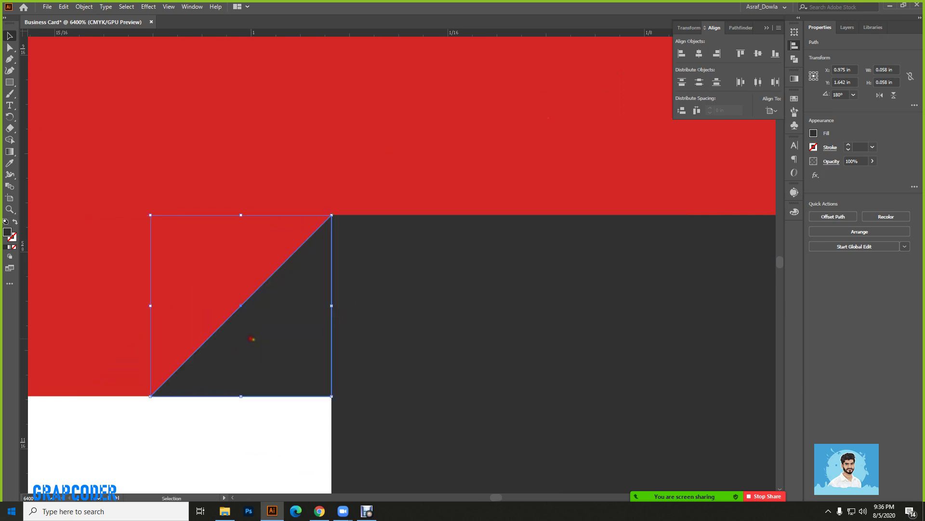
scroll(263, 437, "down", 1)
scroll(263, 419, "down", 1)
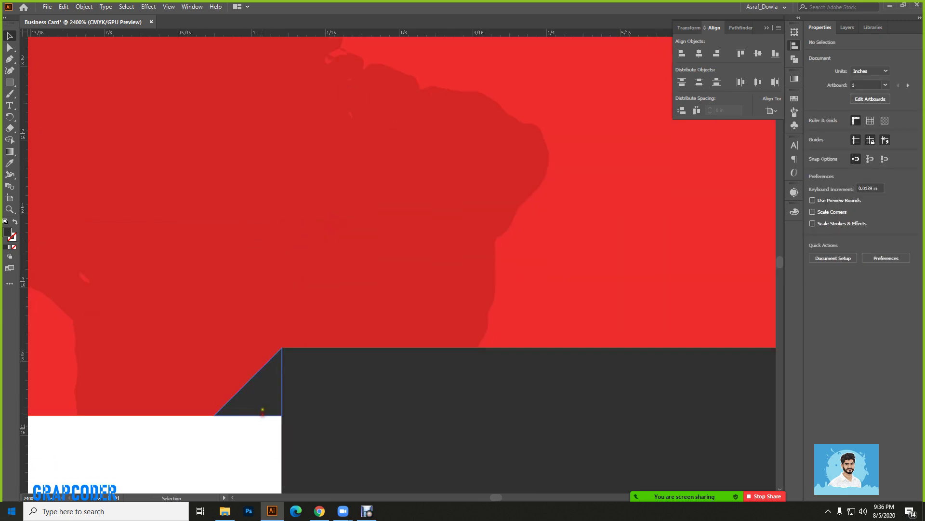
Set the left triangle's fill to grey #424242, adjusting from an initial 212121.
double_click(8, 232)
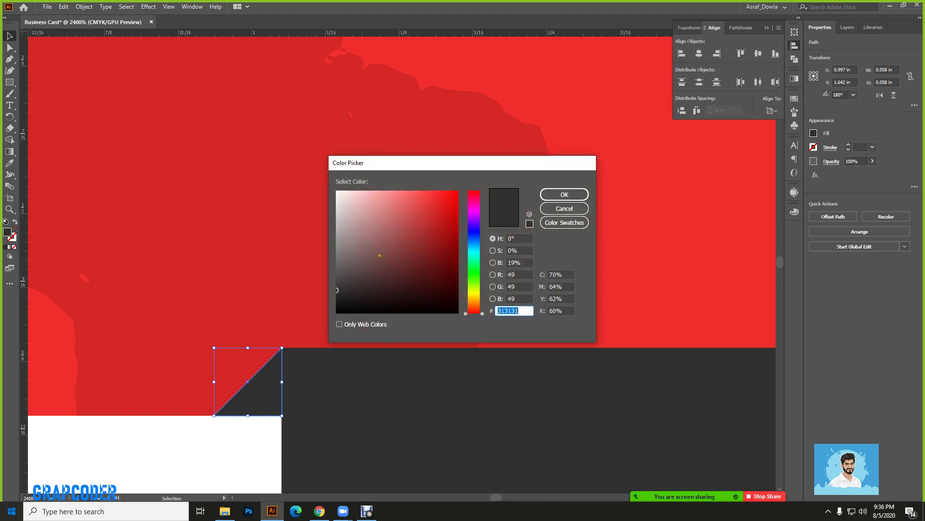
type("212121")
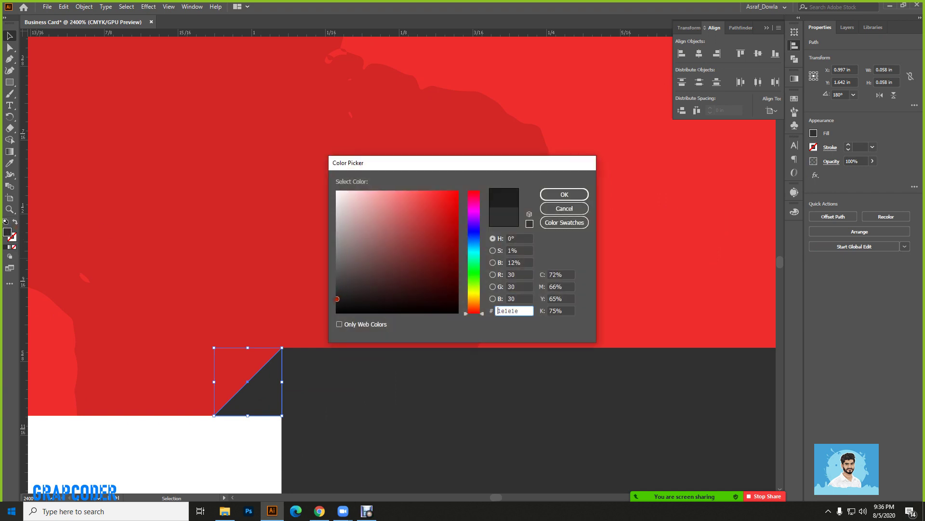
left_click_drag(337, 298, 336, 293)
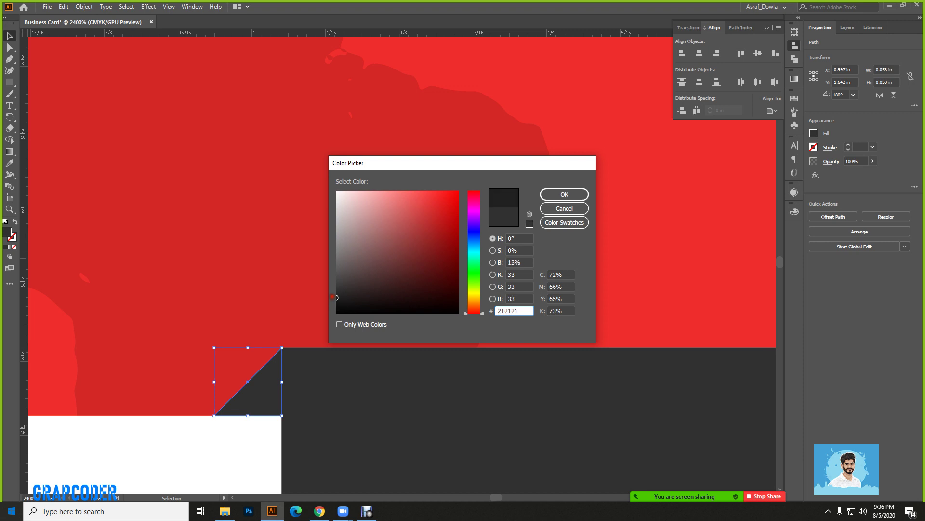
left_click(557, 195)
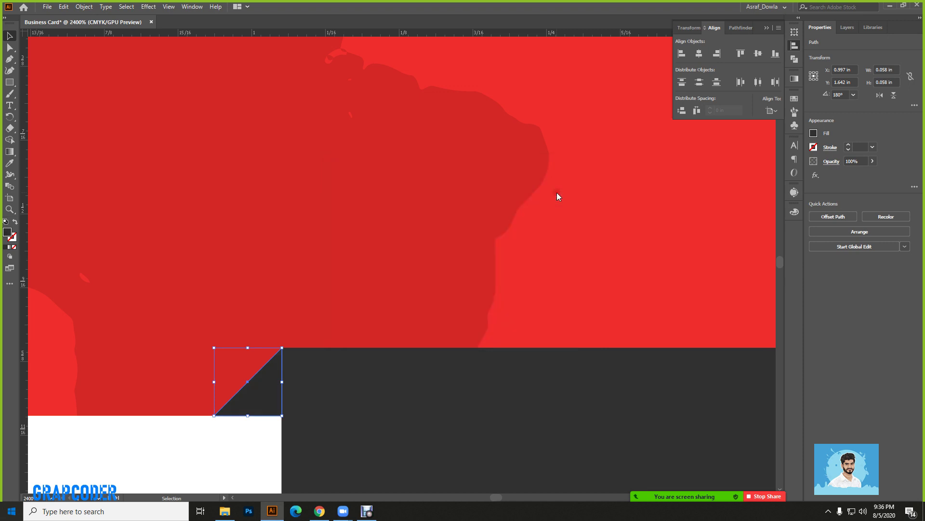
double_click(7, 233)
left_click_drag(336, 293, 336, 282)
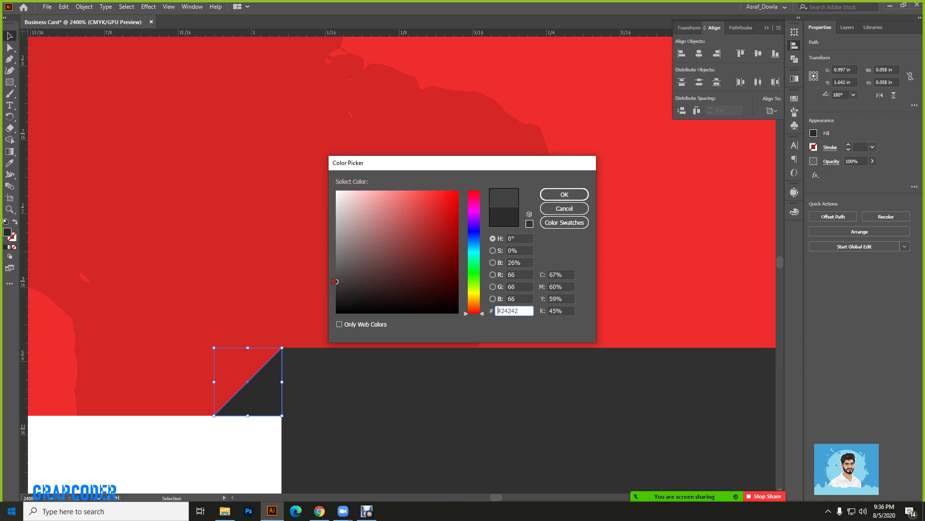
left_click(562, 196)
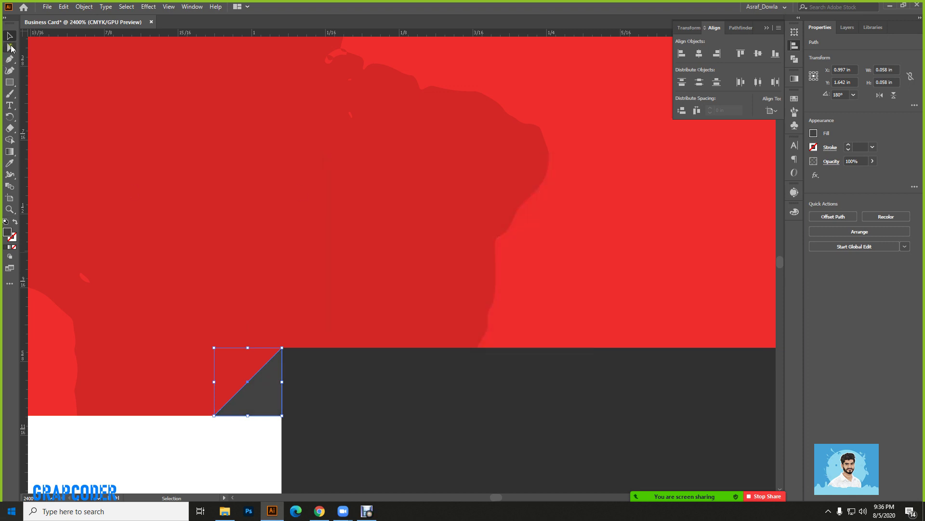
Give the right-end triangle a white fill sampled with the Eyedropper.
scroll(205, 241, "down", 5)
left_click(188, 320)
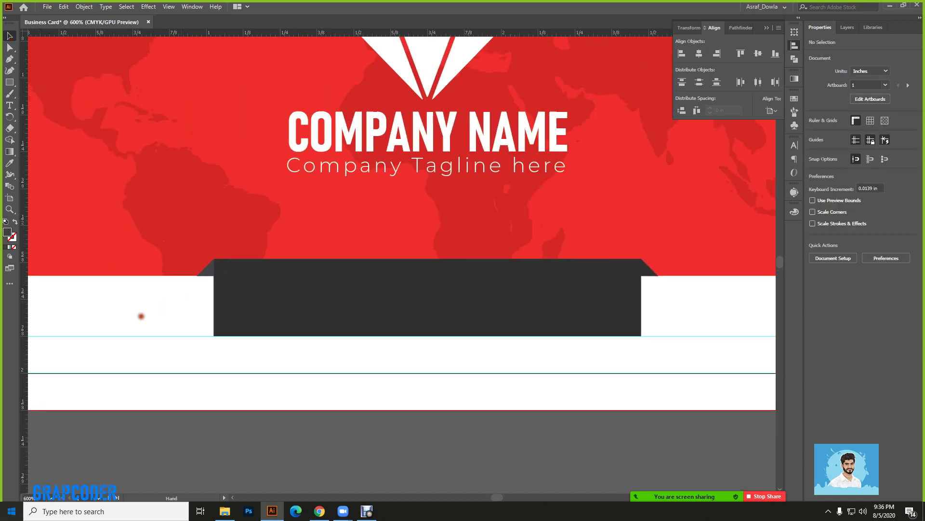
left_click(608, 284)
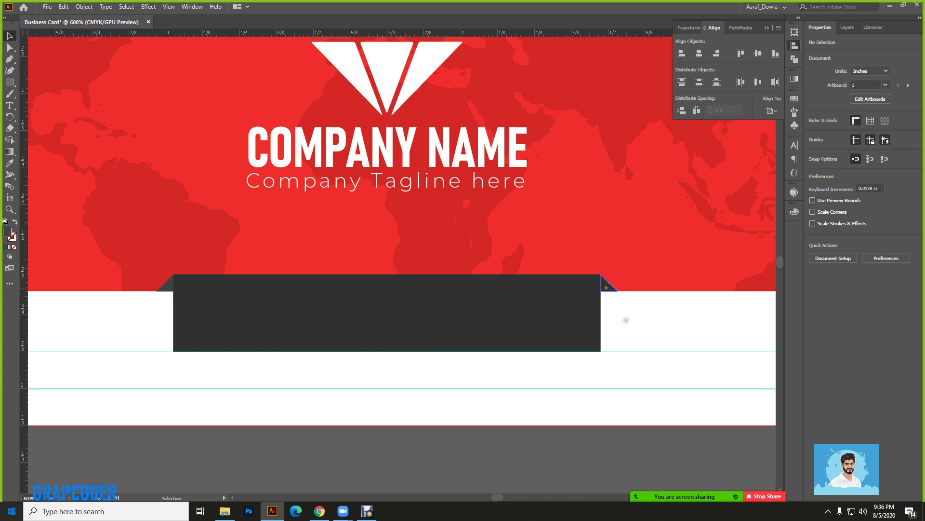
key("i")
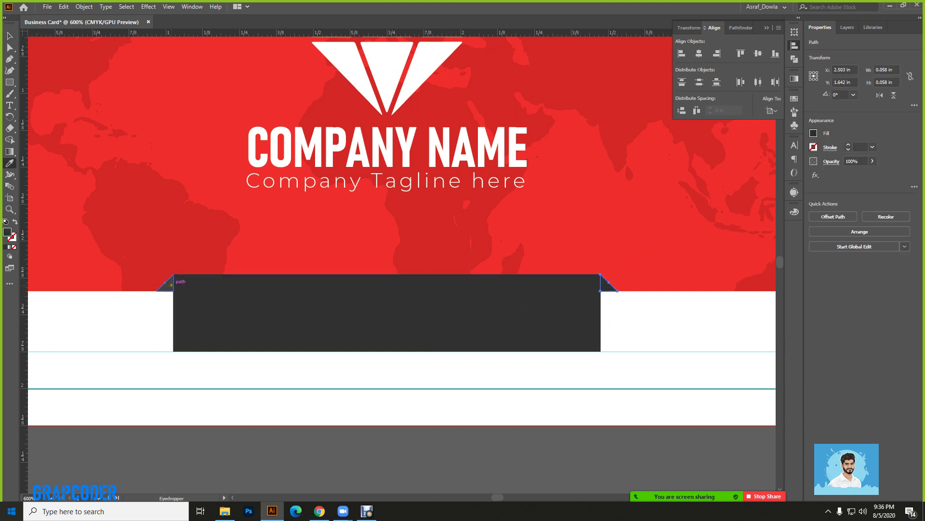
left_click(164, 289)
left_click(195, 300, "ctrl+shift")
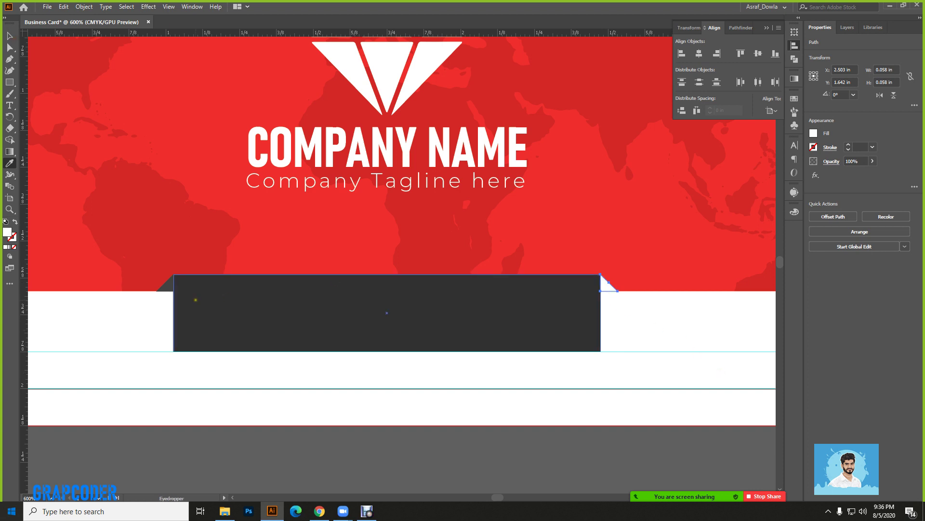
left_click(178, 280)
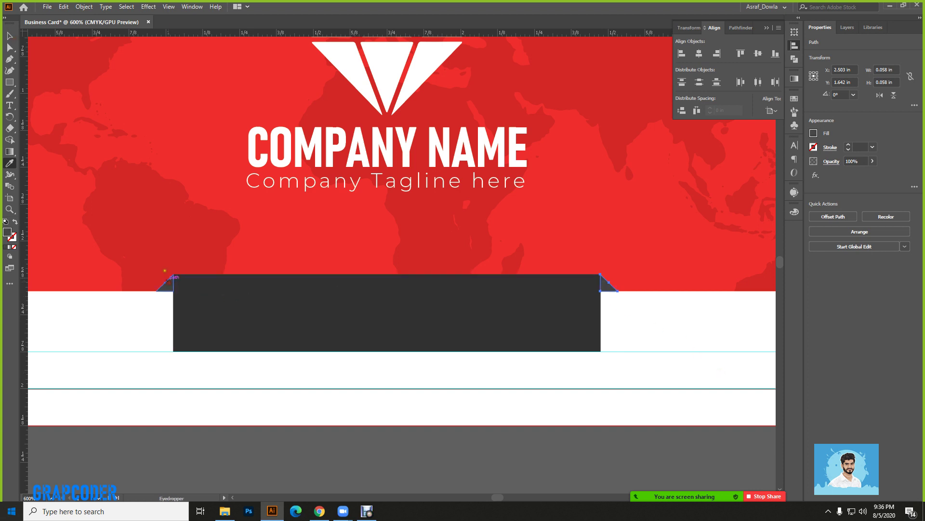
Round the dark tab's bottom corners to about 0.03 in using its live-corner widget.
left_click(9, 36)
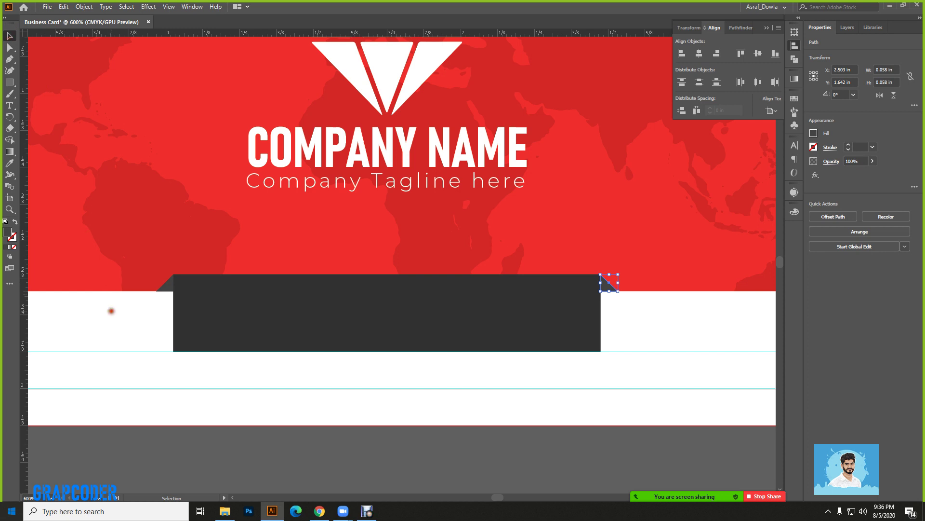
left_click(244, 322)
key("a")
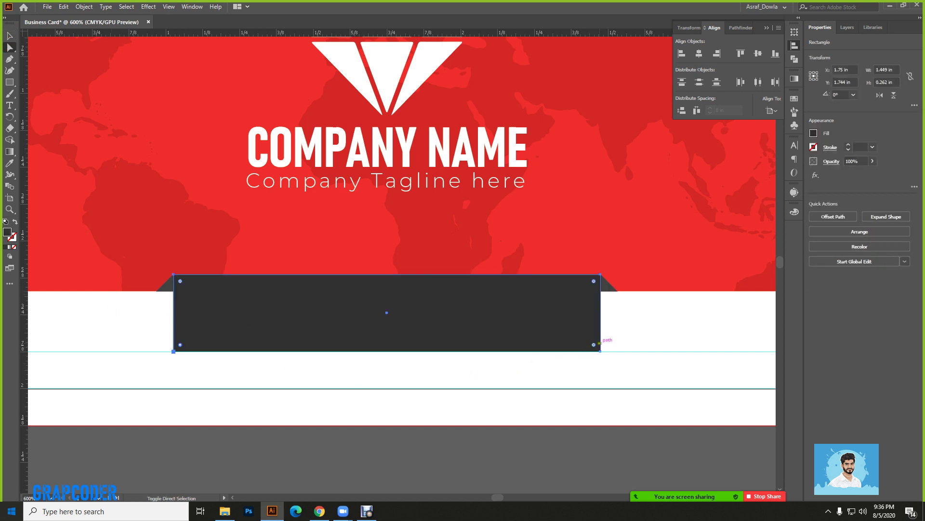
left_click_drag(595, 344, 591, 336)
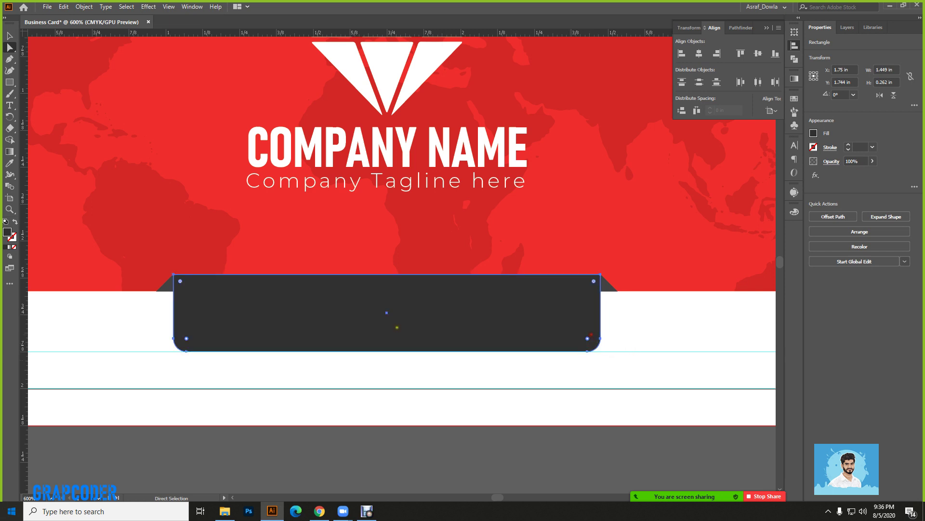
left_click(9, 36)
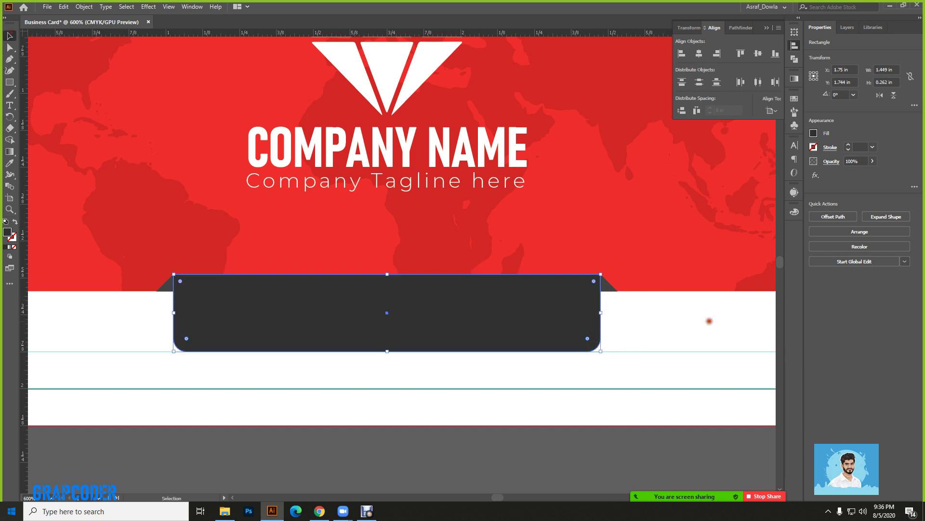
left_click(706, 320)
Drag the dark rounded tab's bottom edge down so it extends further into the white band.
scroll(638, 378, "down", 3)
scroll(591, 399, "right", 5)
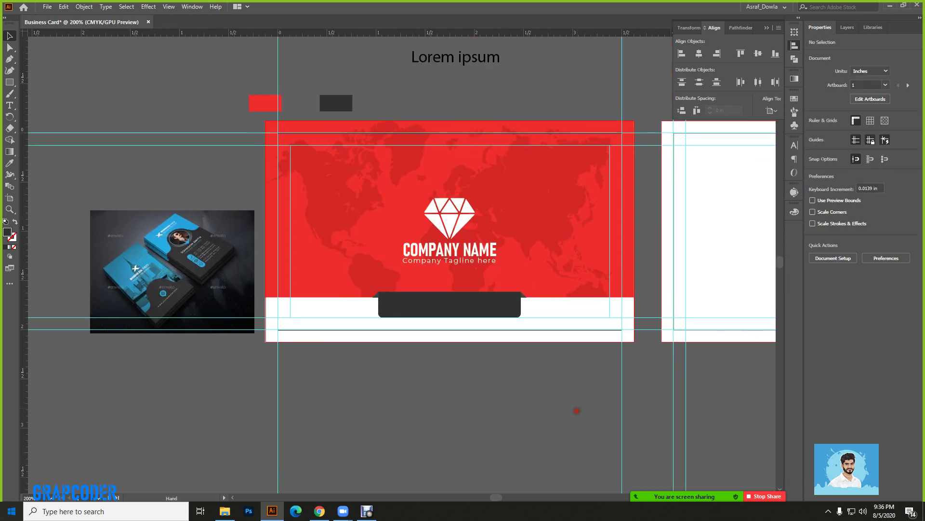
scroll(501, 388, "up", 1)
scroll(505, 392, "up", 1)
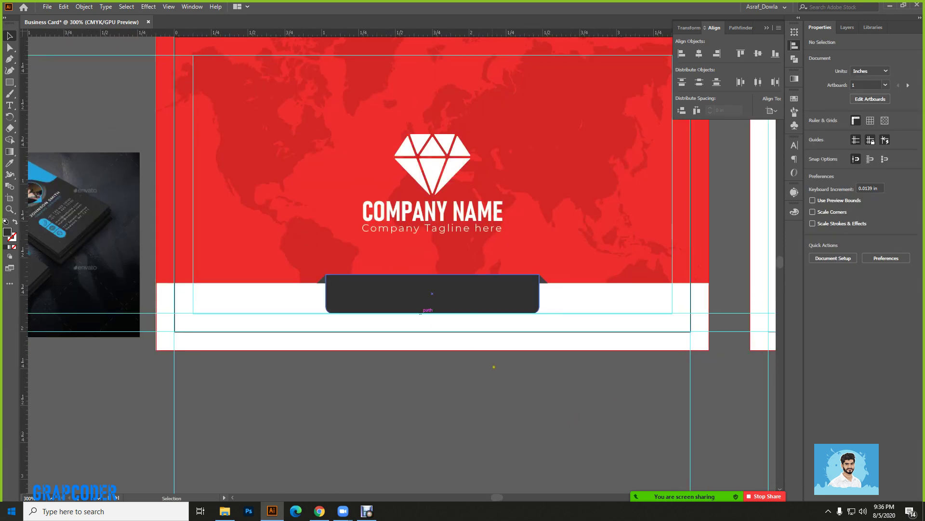
scroll(492, 365, "up", 1)
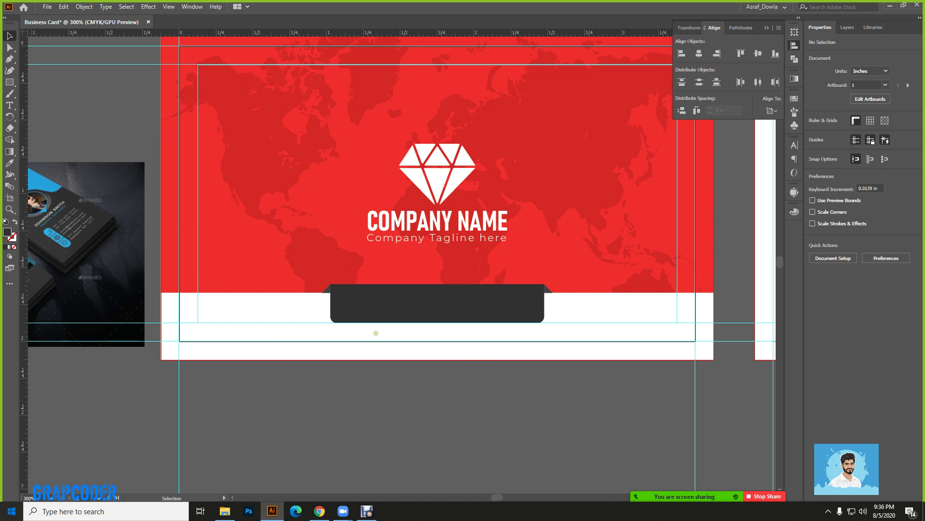
left_click(380, 313)
scroll(396, 322, "up", 2)
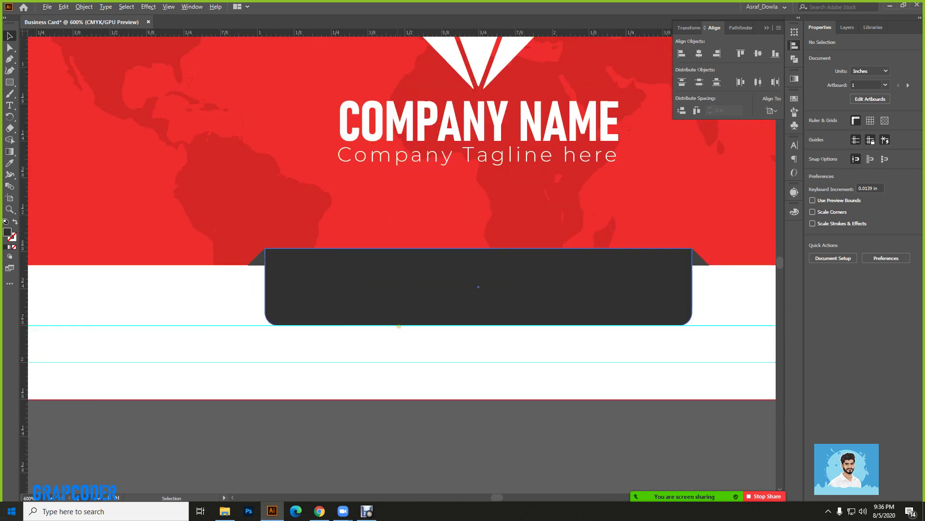
scroll(424, 364, "down", 1)
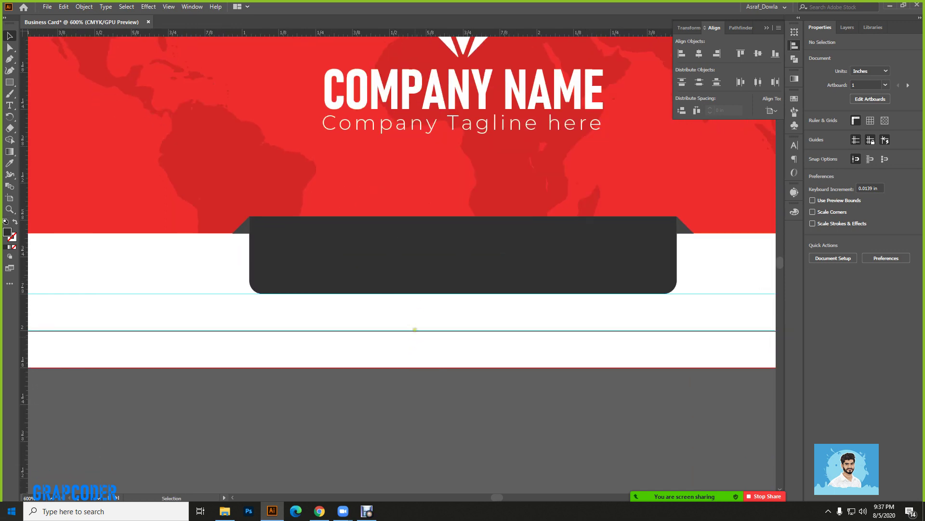
scroll(327, 331, "up", 1)
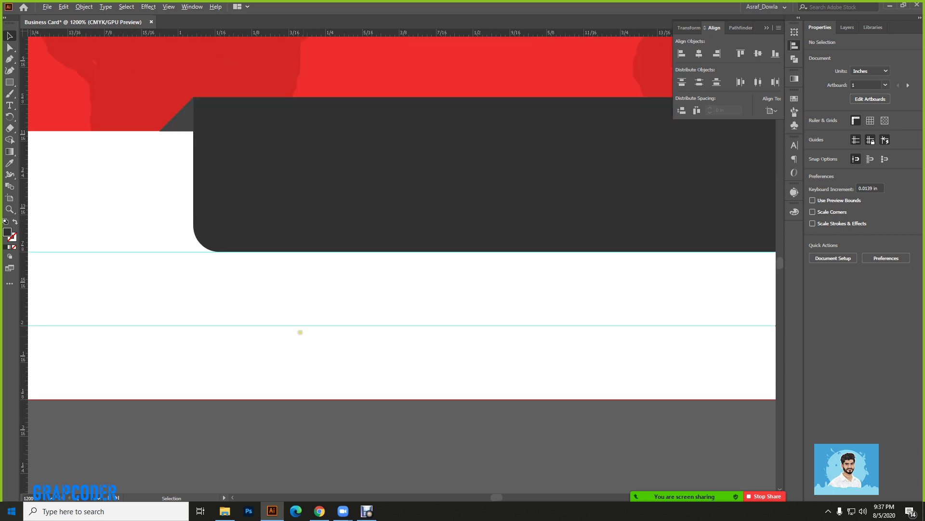
scroll(249, 303, "down", 2)
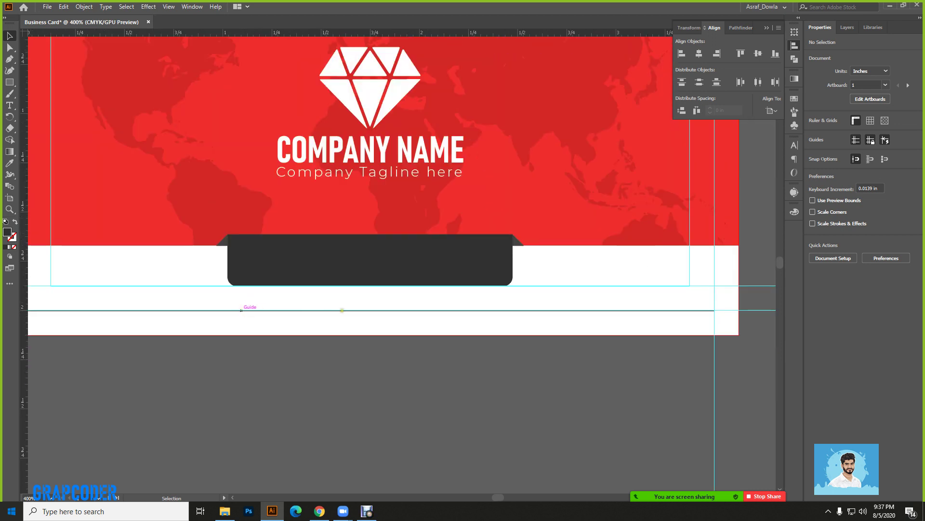
left_click(358, 270)
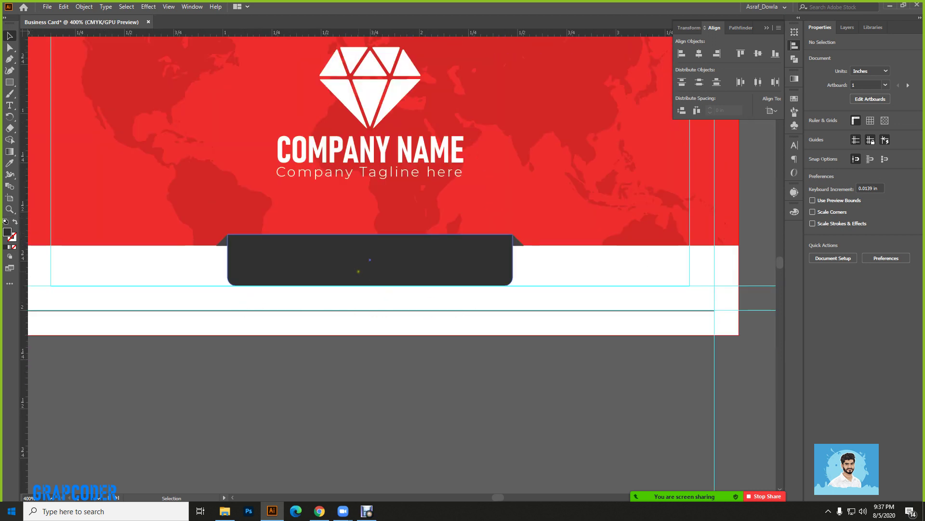
left_click_drag(370, 285, 368, 297)
left_click(420, 370)
Zoom out to view the whole business card.
key("ctrl+minus")
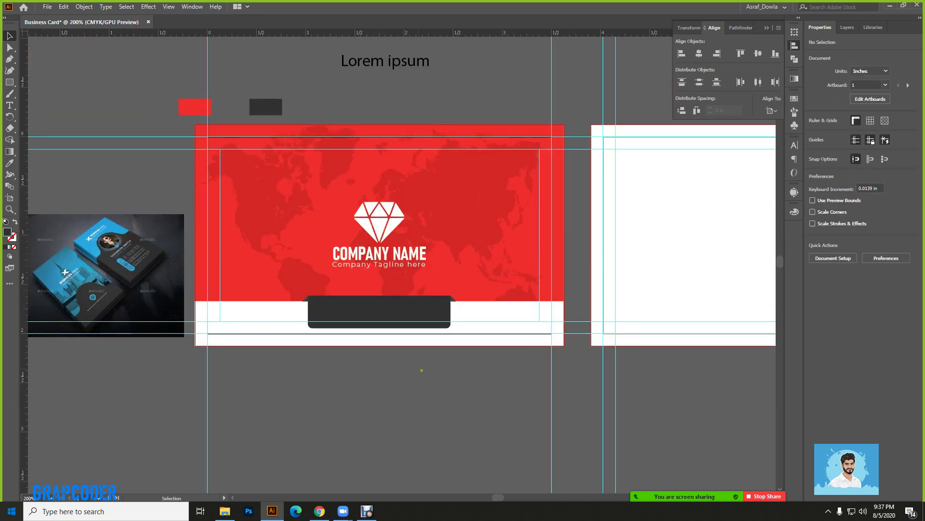
scroll(392, 337, "up", 2)
scroll(368, 335, "down", 1)
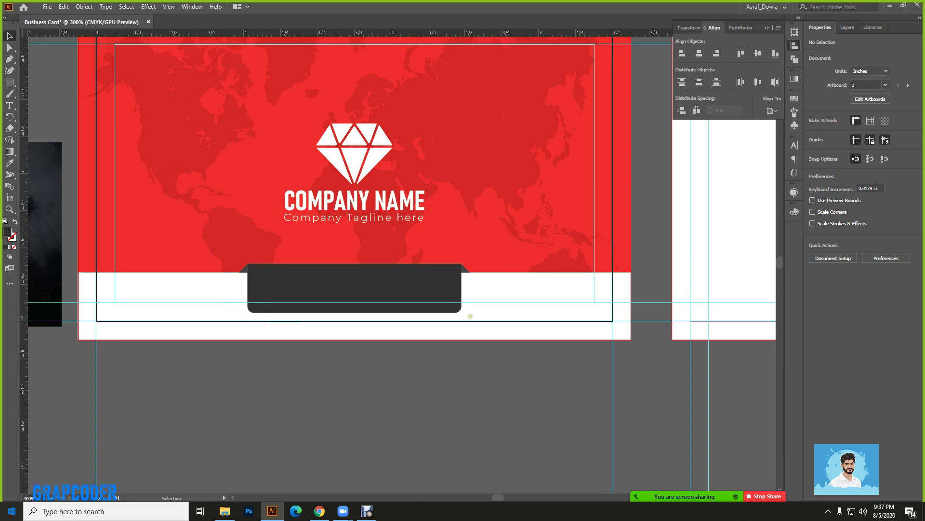
scroll(471, 378, "up", 1)
scroll(517, 390, "down", 2)
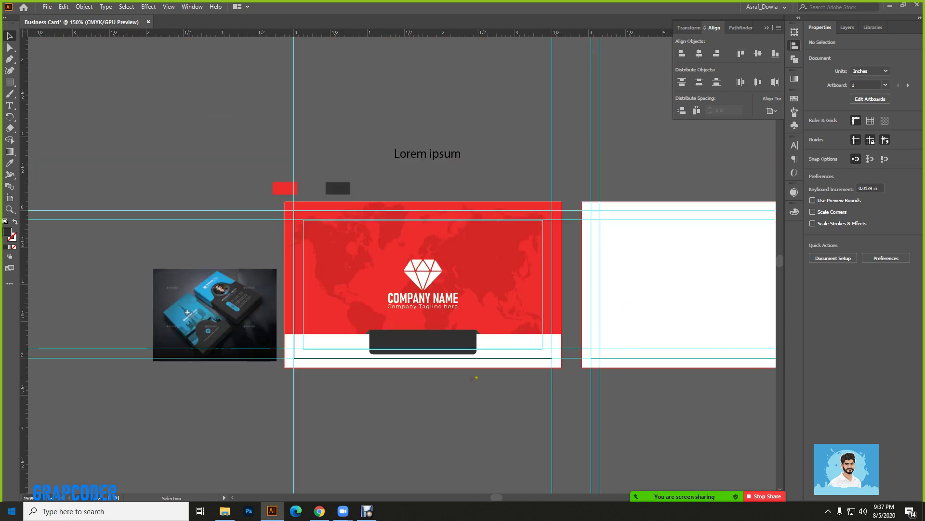
scroll(535, 357, "down", 1)
Move the Lorem ipsum text below the card and replace it with 'WEBSITENAME.COM'.
left_click_drag(456, 105, 426, 348)
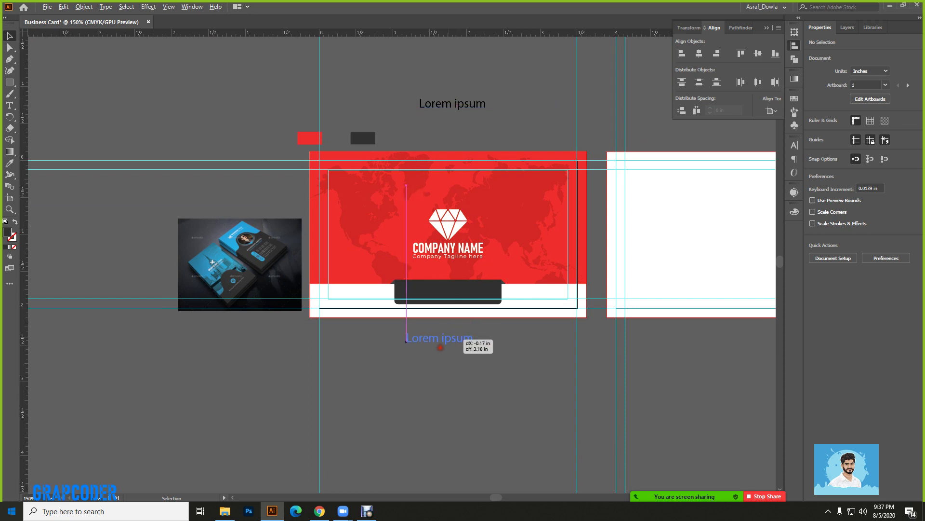
scroll(443, 351, "up", 2)
double_click(453, 349)
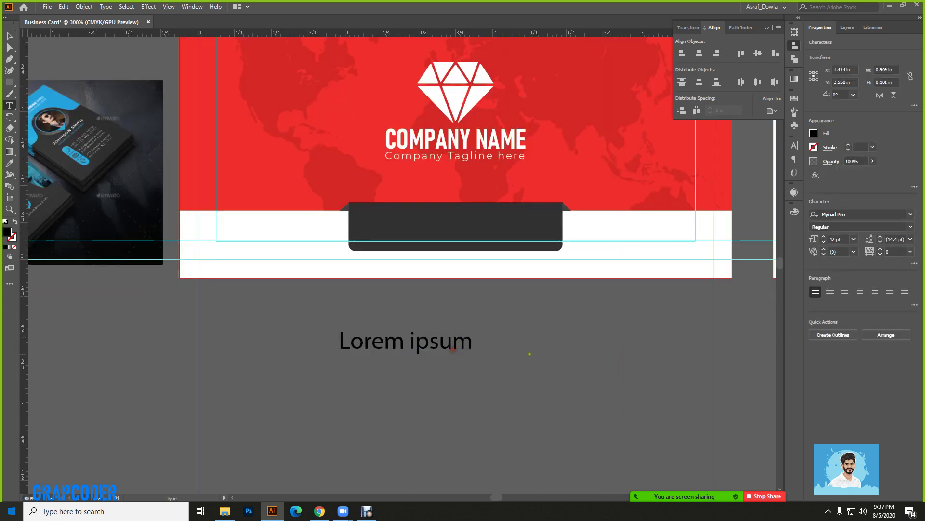
key("ctrl+a")
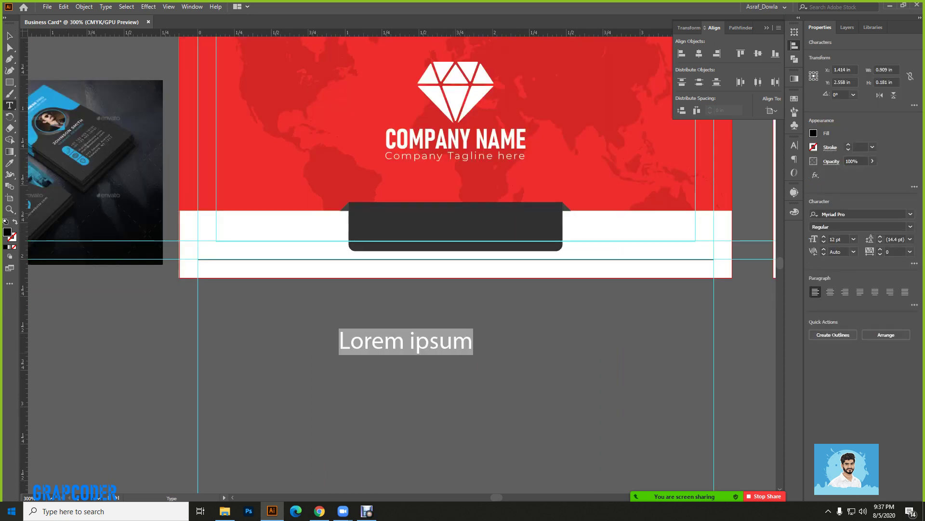
type("e")
key("BackSpace")
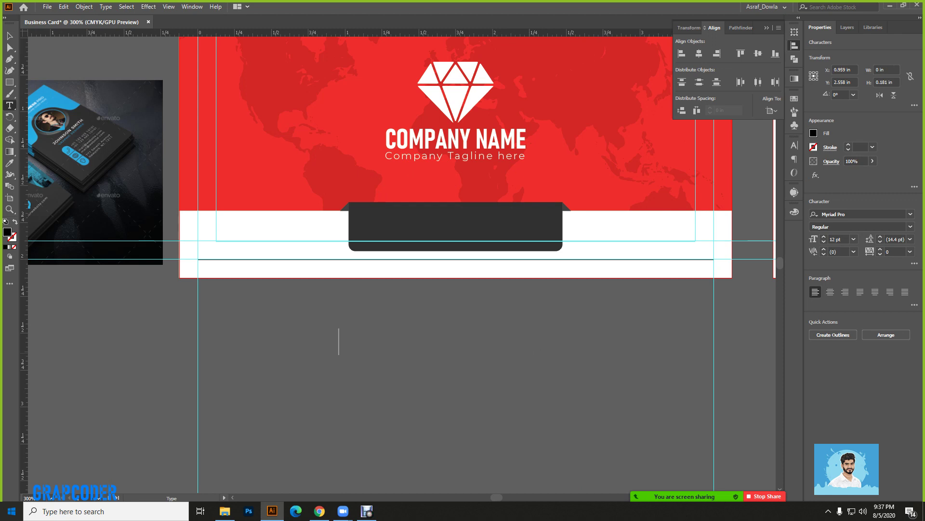
type("ER")
type("BSITE")
key("BackSpace")
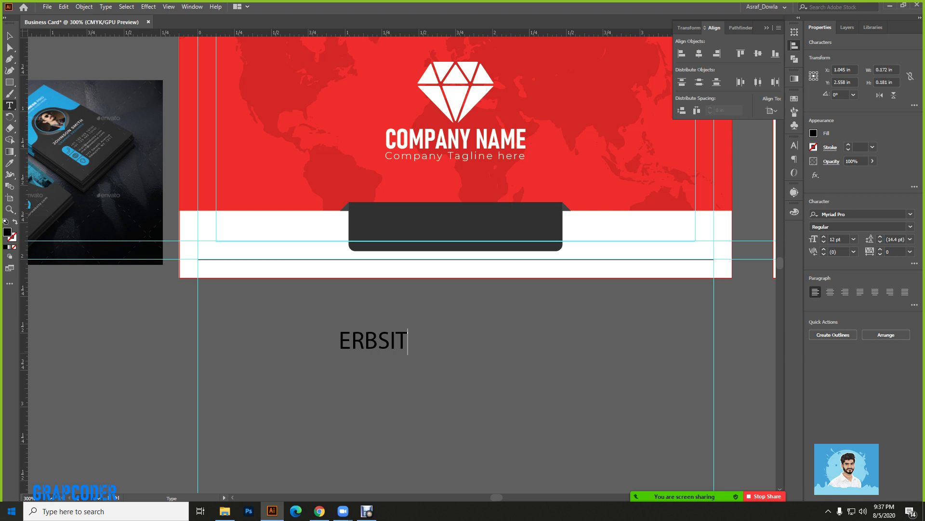
key("BackSpace")
key("BackSpace")
key("BackSpace")
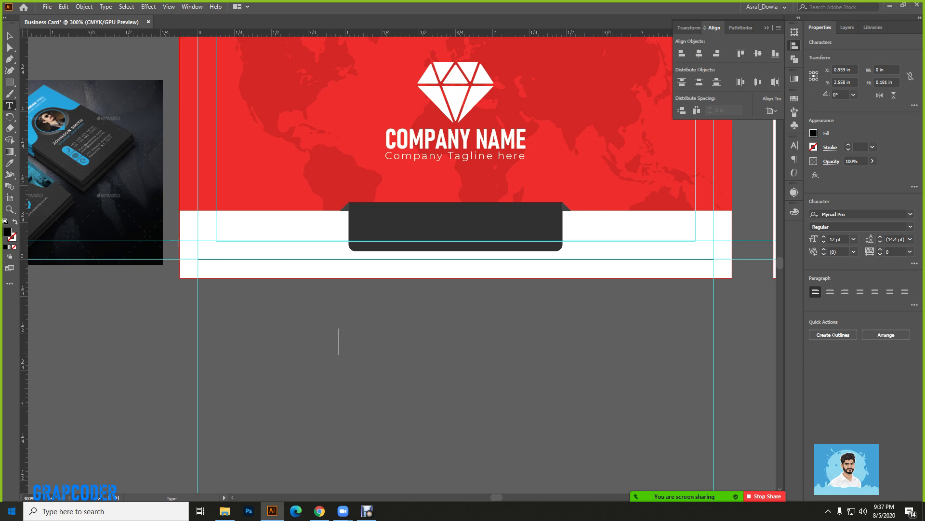
type("WEBSITE")
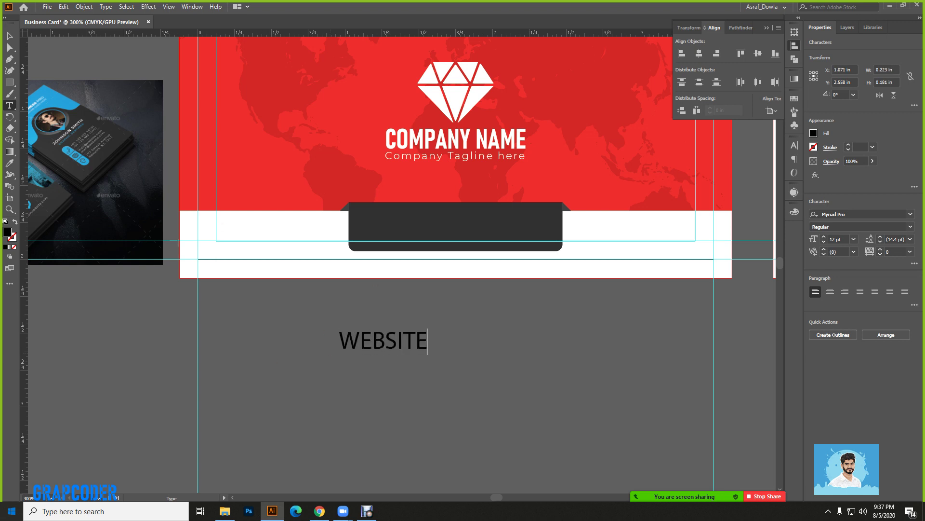
type(".COM")
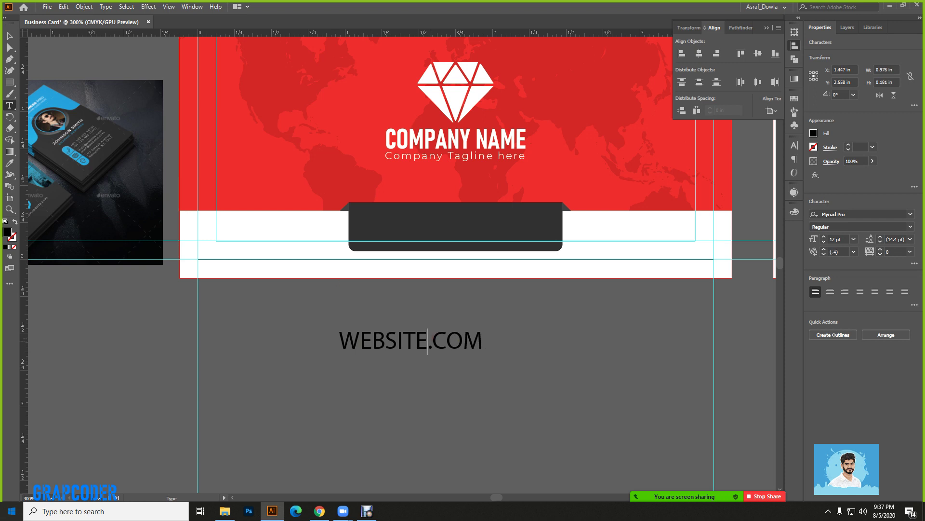
type("NAME")
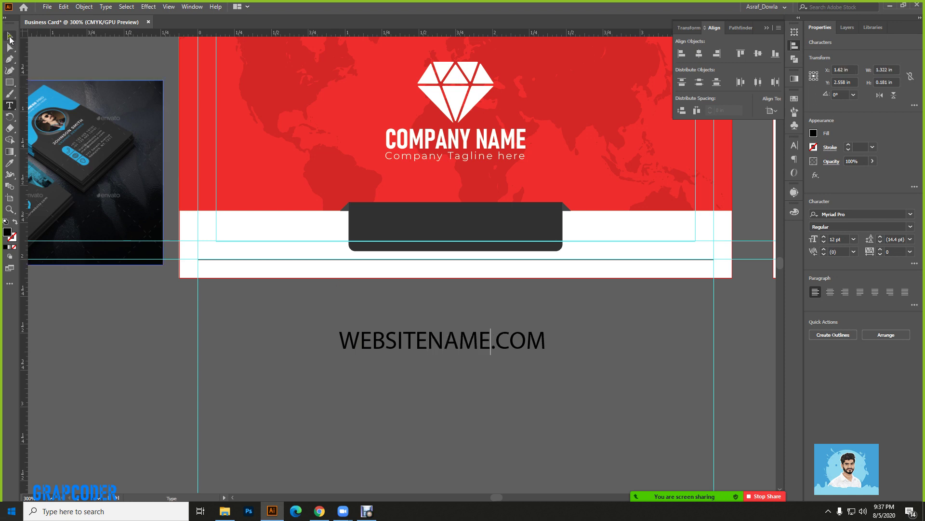
left_click(9, 35)
Apply Type > Change Case > lowercase so the text reads 'websitename.com'.
left_click(106, 7)
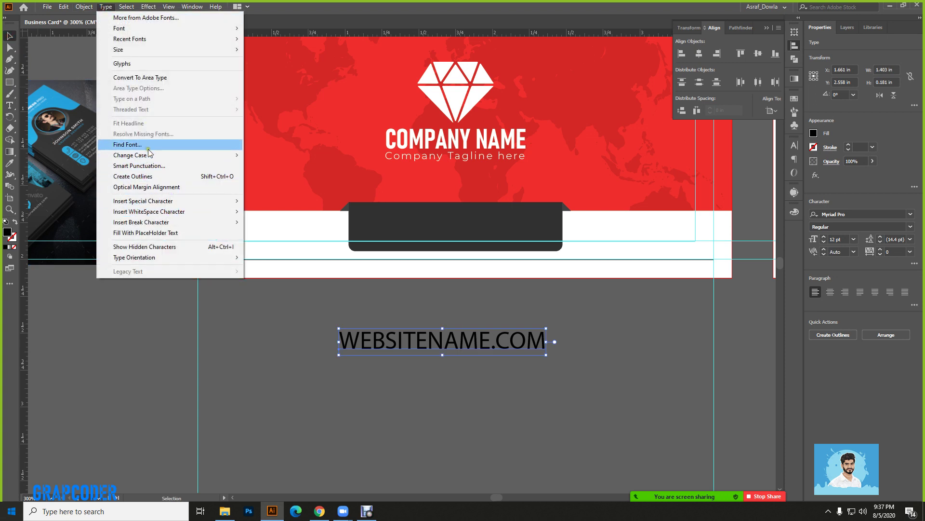
mouse_move(130, 155)
left_click(271, 177)
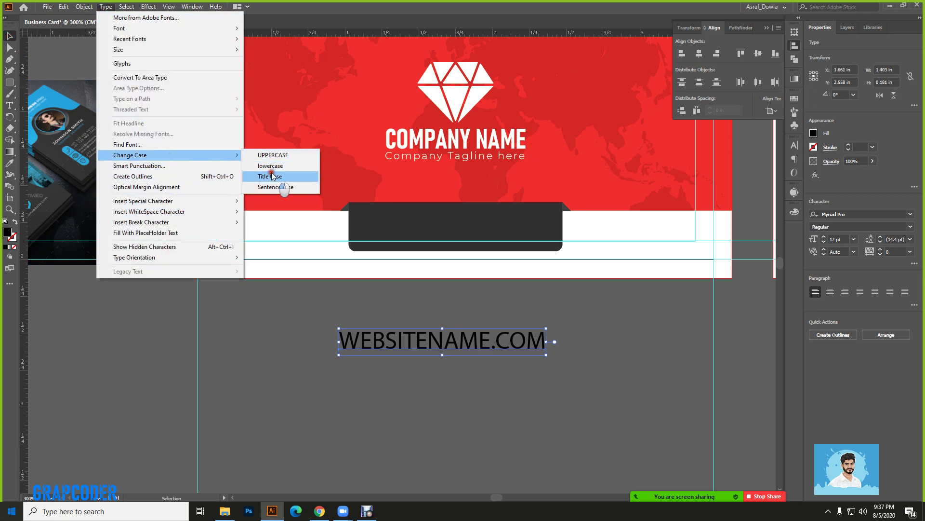
left_click(270, 165)
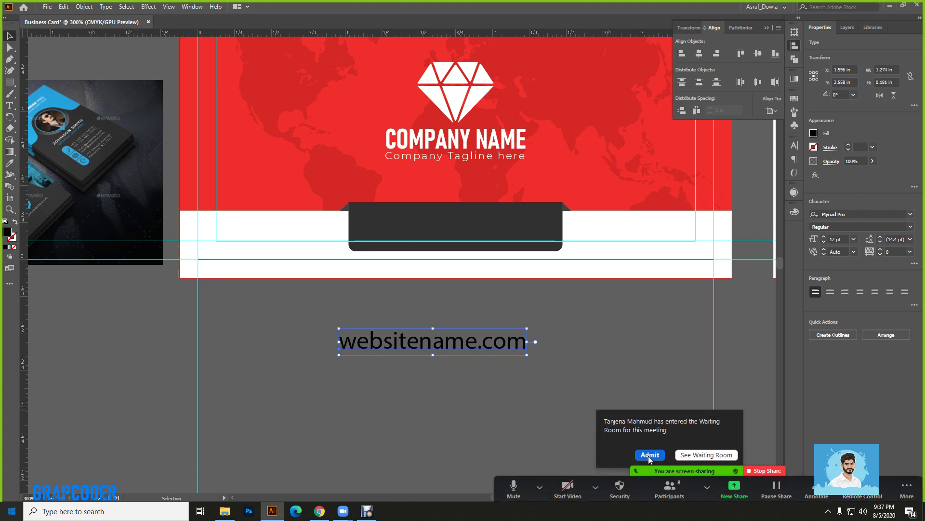
left_click(649, 455)
Search the font list for Montserrat, then Roboto, previewing fonts on the website text.
left_click(859, 216)
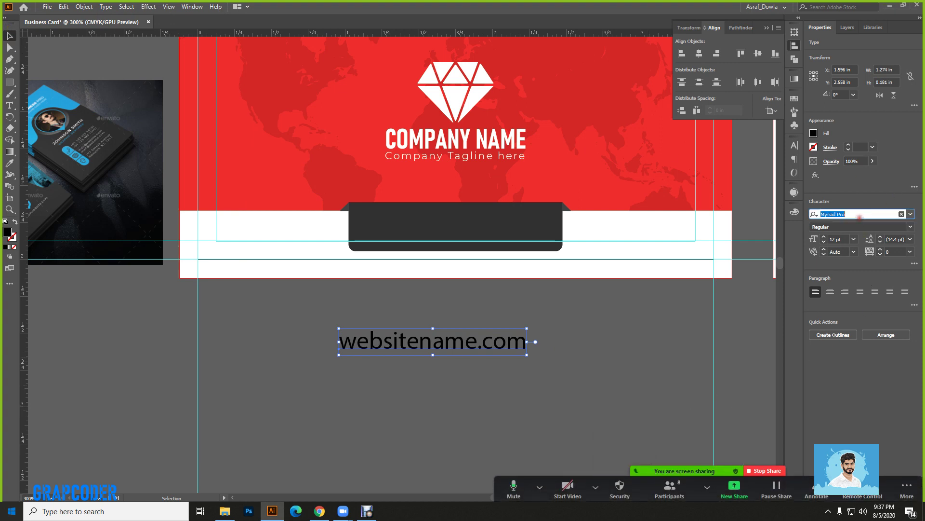
type("MON")
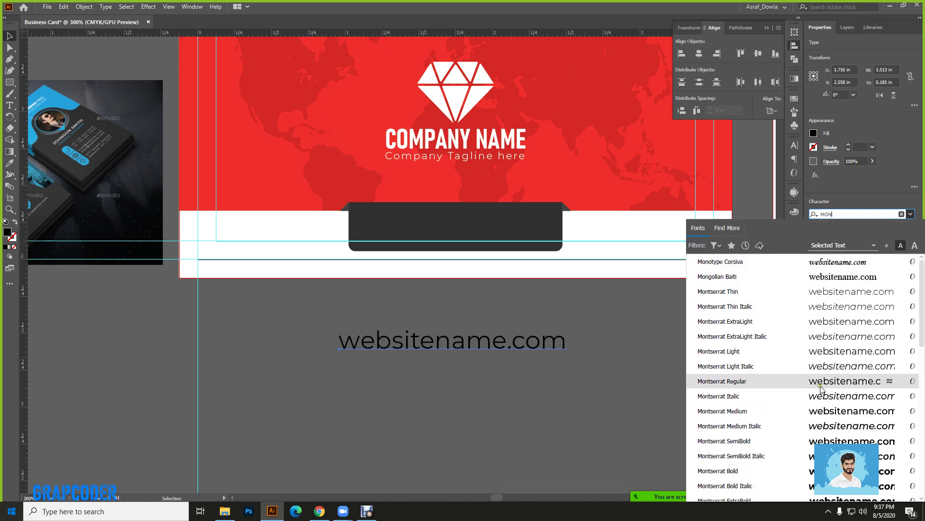
left_click_drag(832, 214, 824, 214)
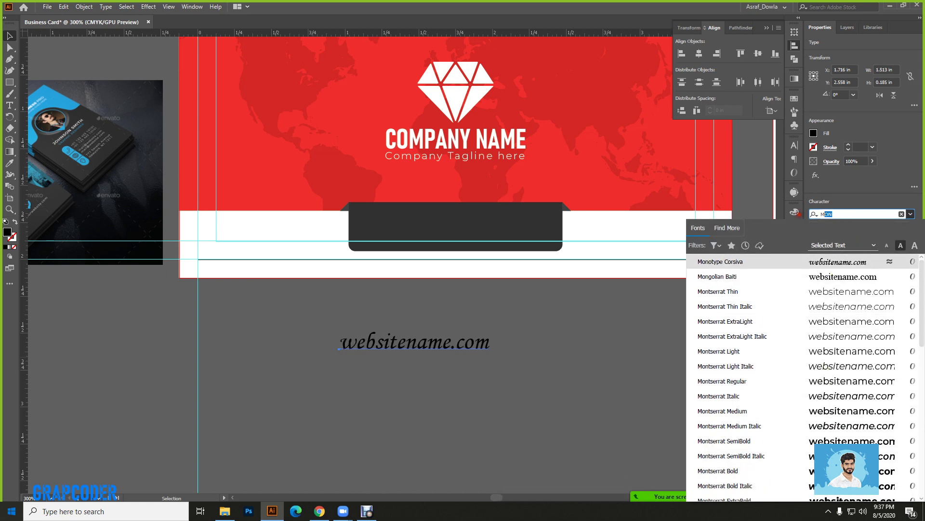
type("ROB")
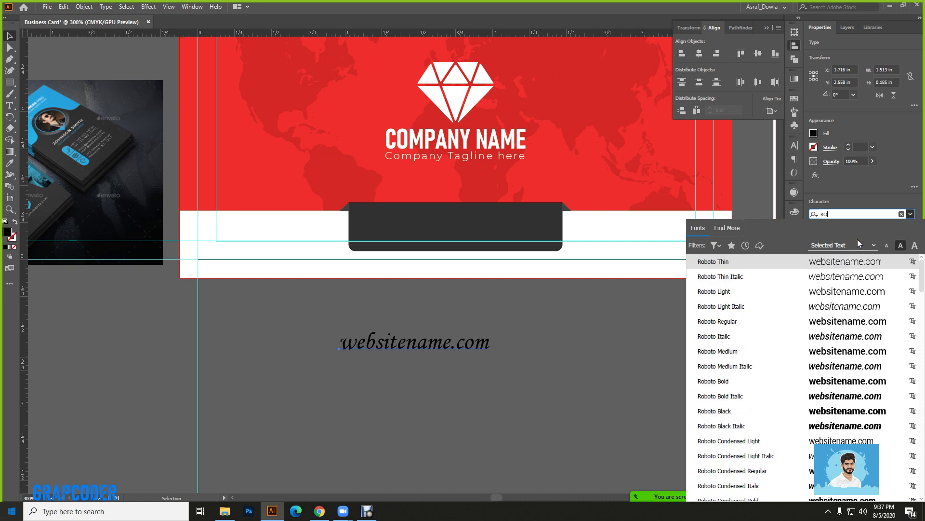
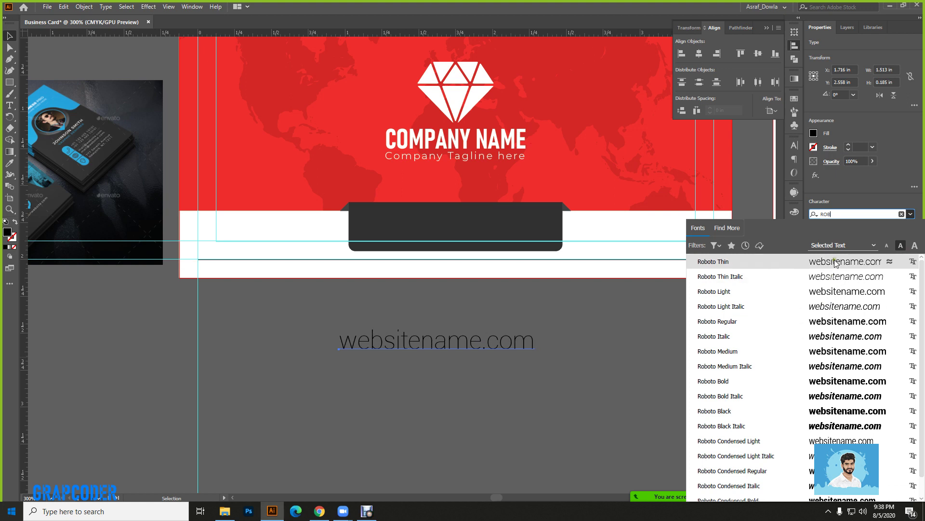
Set the websitename.com text to Montserrat Light, placed just below the card.
left_click(830, 293)
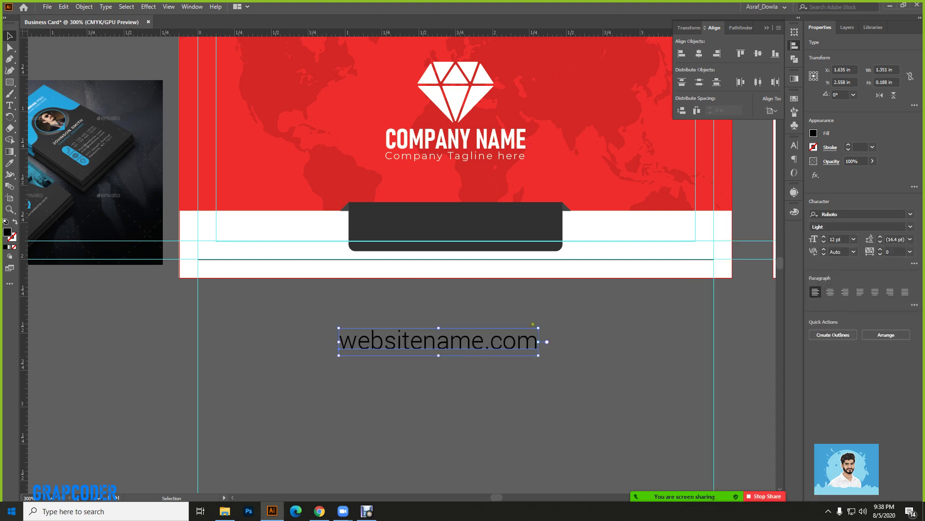
left_click_drag(510, 343, 516, 299)
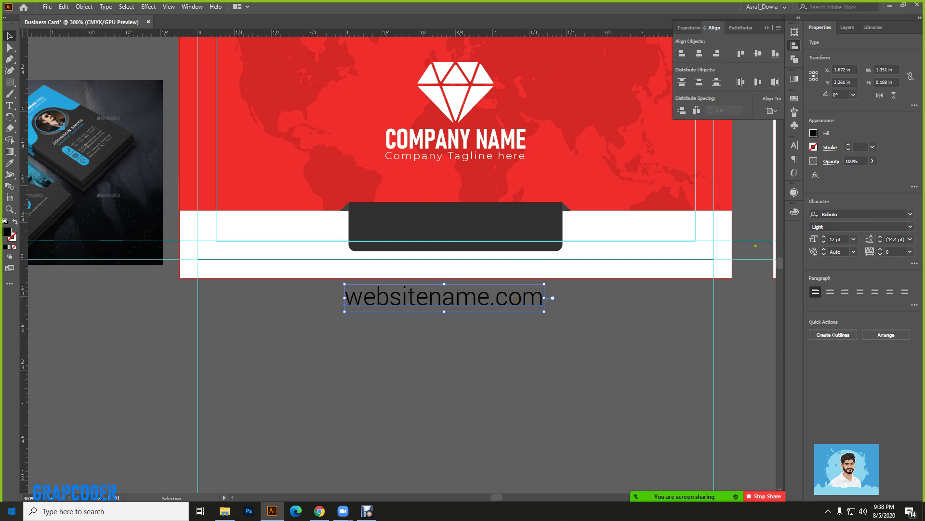
left_click(866, 213)
type("MON")
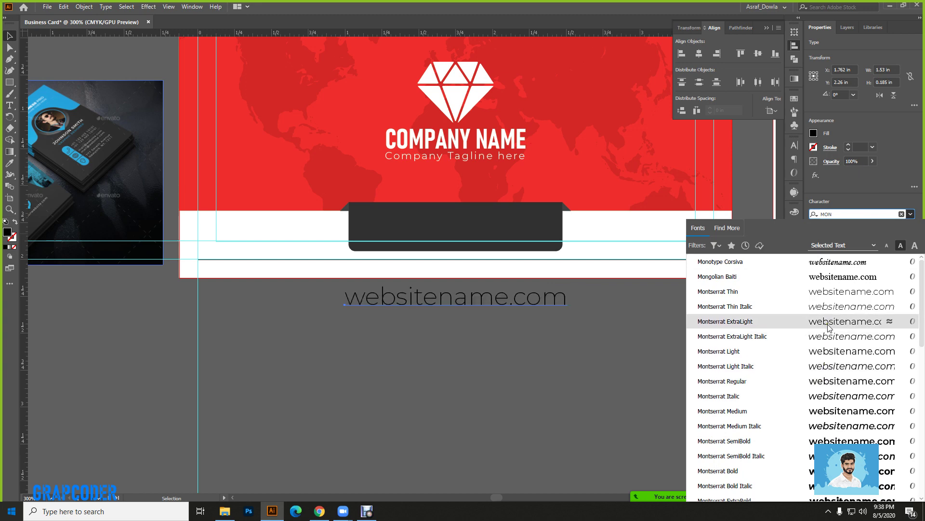
left_click(833, 351)
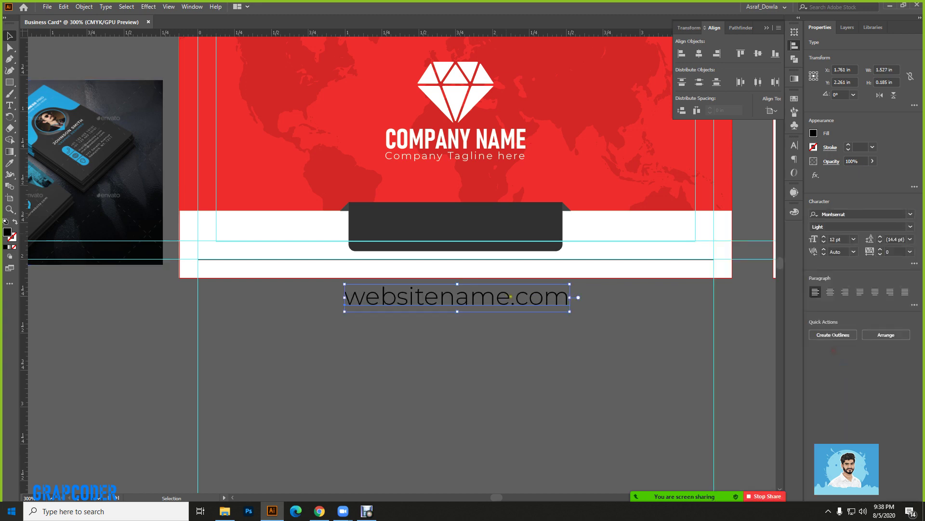
left_click_drag(571, 283, 539, 287)
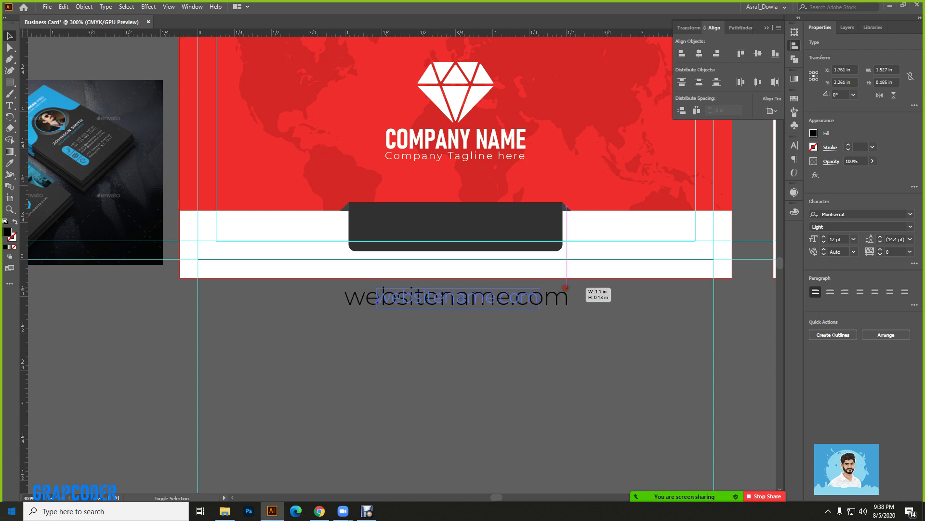
Make the website text white and move it into the dark banner.
key("i")
left_click(610, 255)
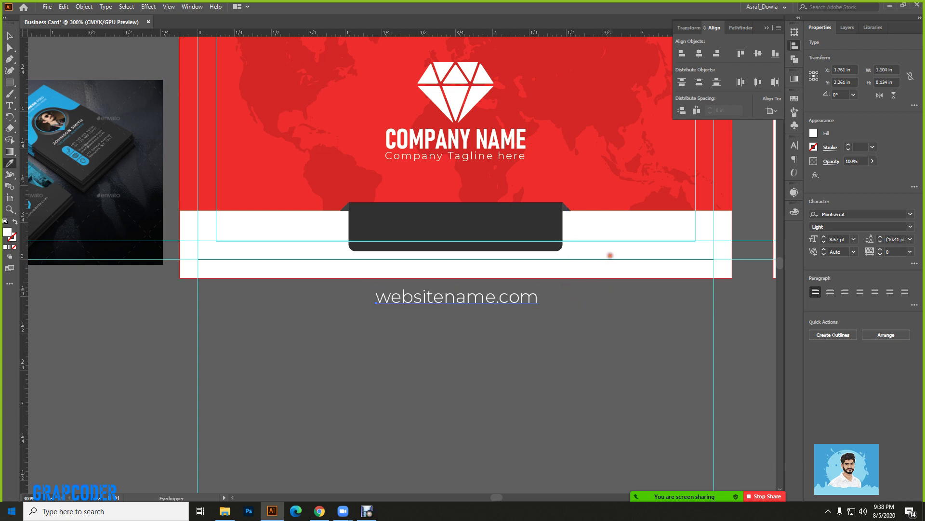
left_click(10, 35)
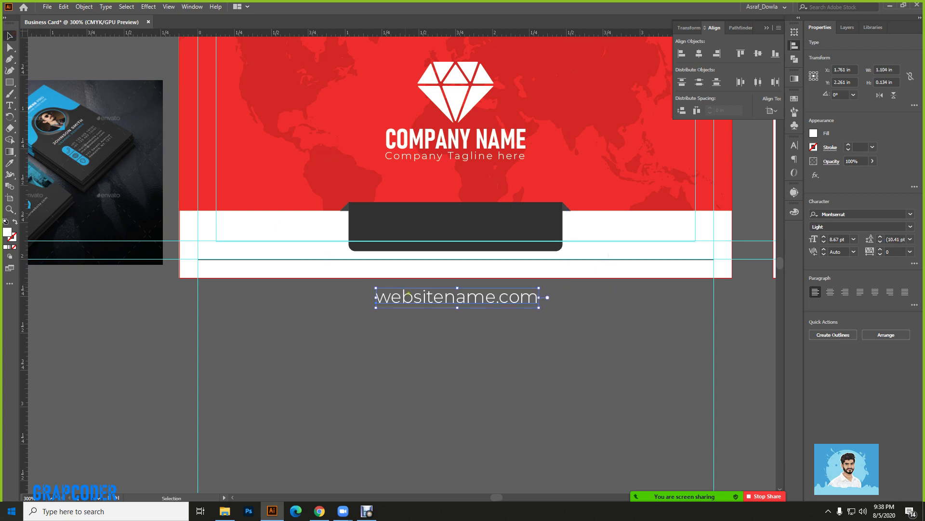
left_click_drag(409, 293, 408, 220)
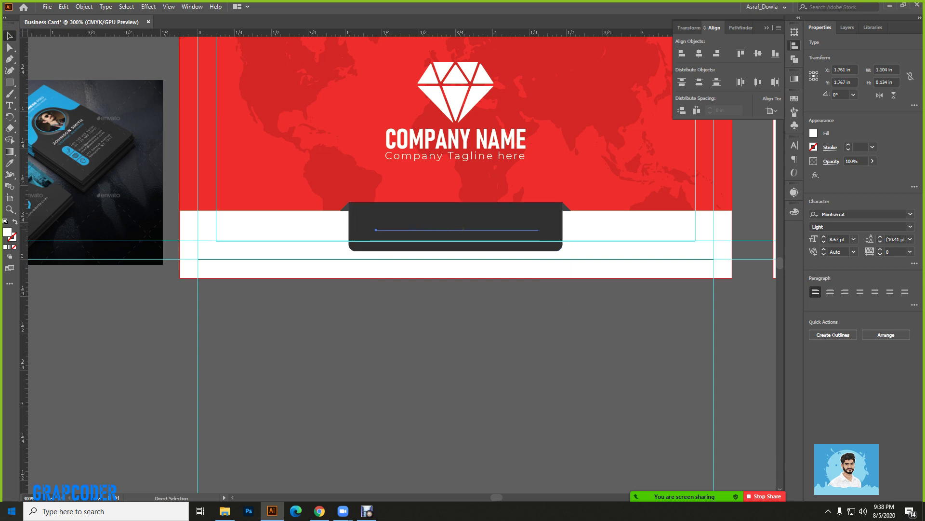
Size the website text at 7 pt and centre it horizontally on the banner.
scroll(408, 226, "up", 5)
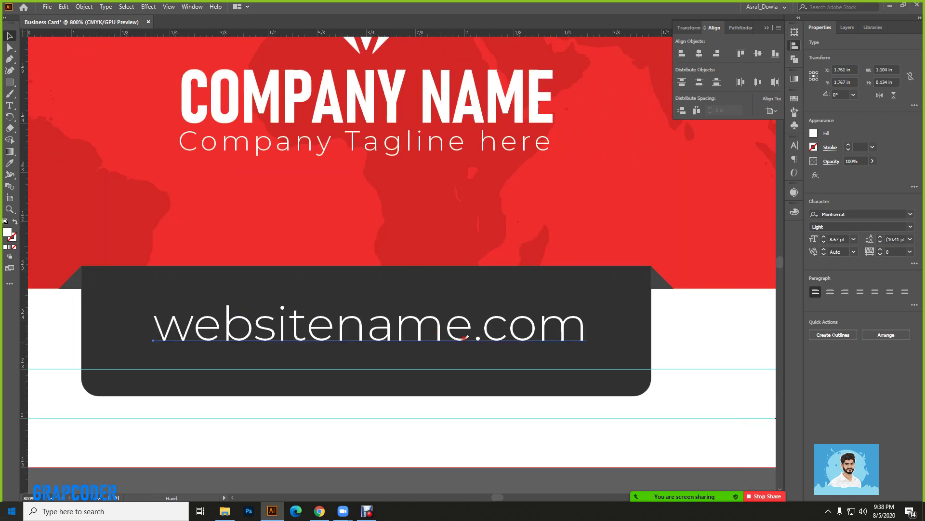
left_click_drag(493, 342, 464, 336)
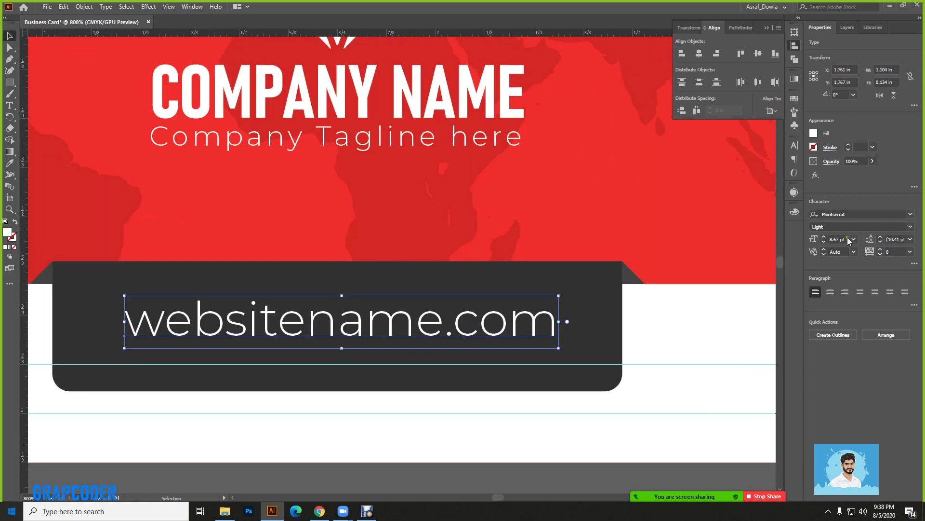
left_click(853, 240)
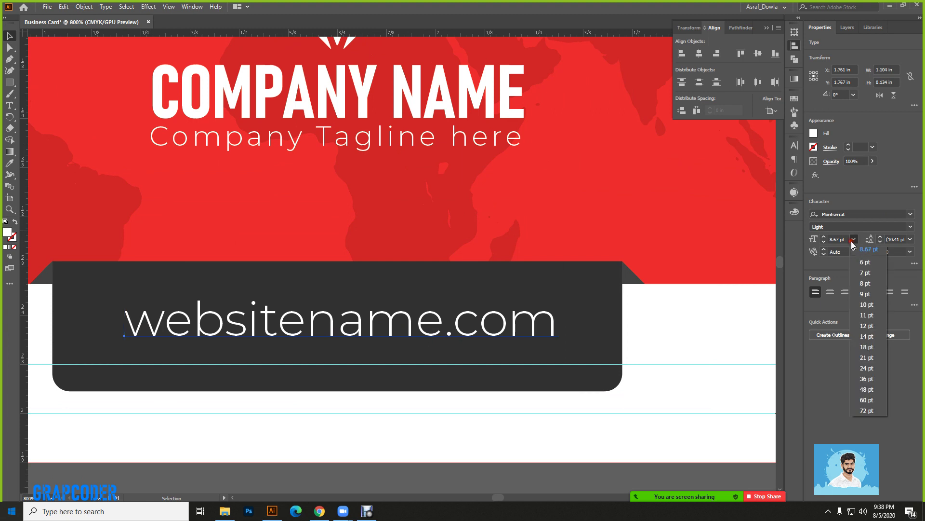
left_click(865, 272)
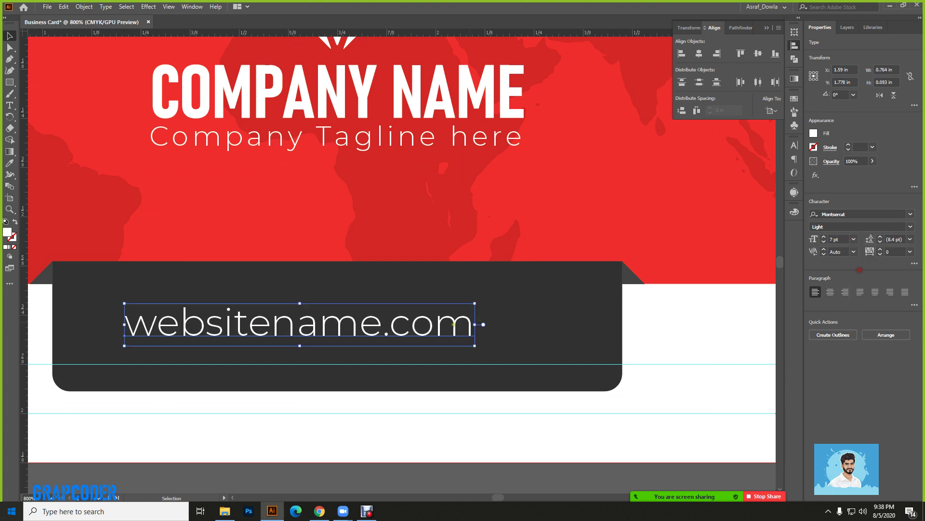
left_click(699, 54)
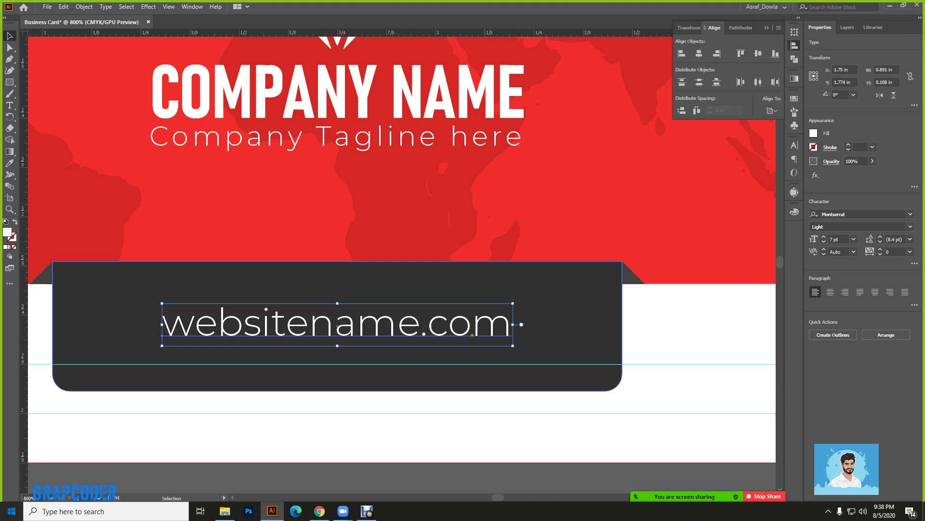
double_click(164, 323)
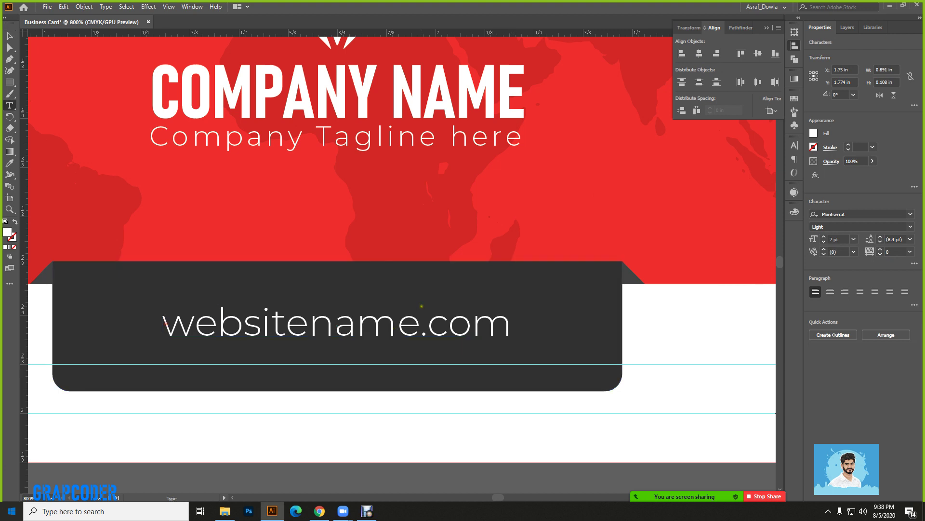
type("WWW")
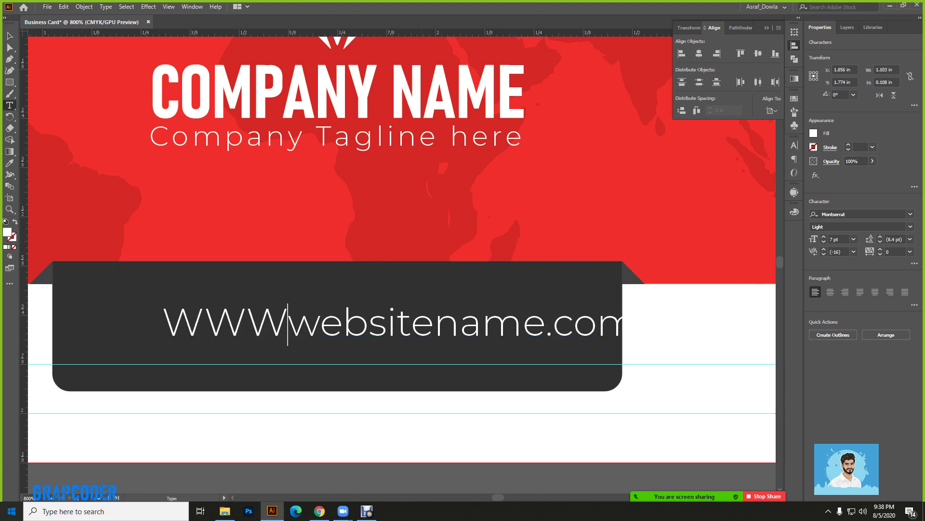
type(".")
key("shift+Home")
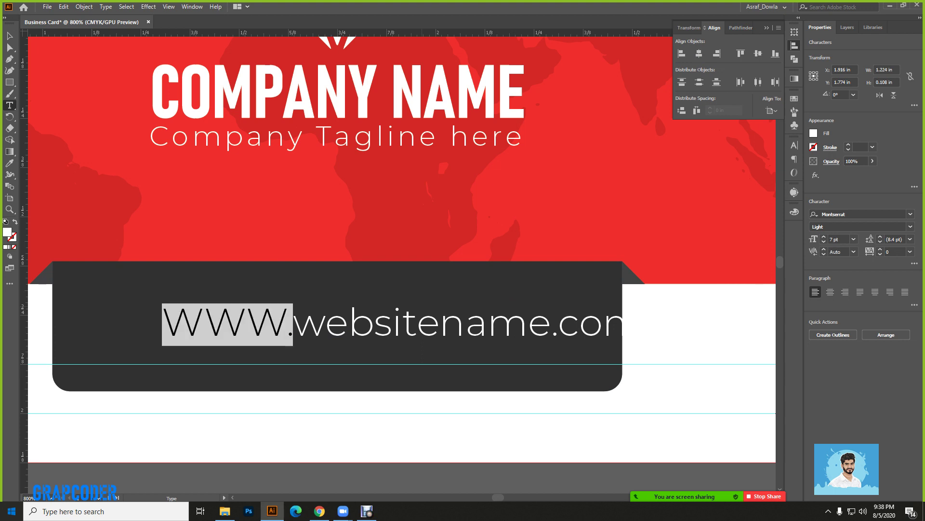
left_click(105, 6)
mouse_move(131, 154)
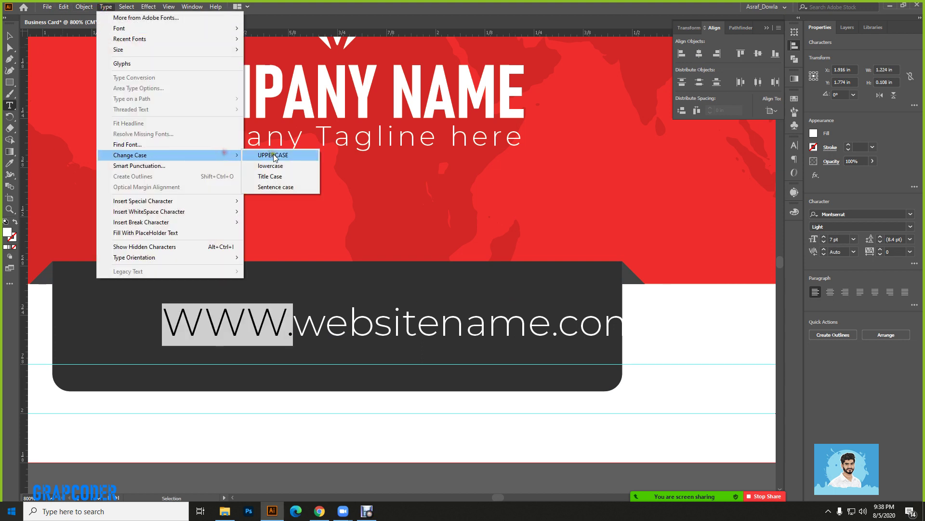
left_click(271, 165)
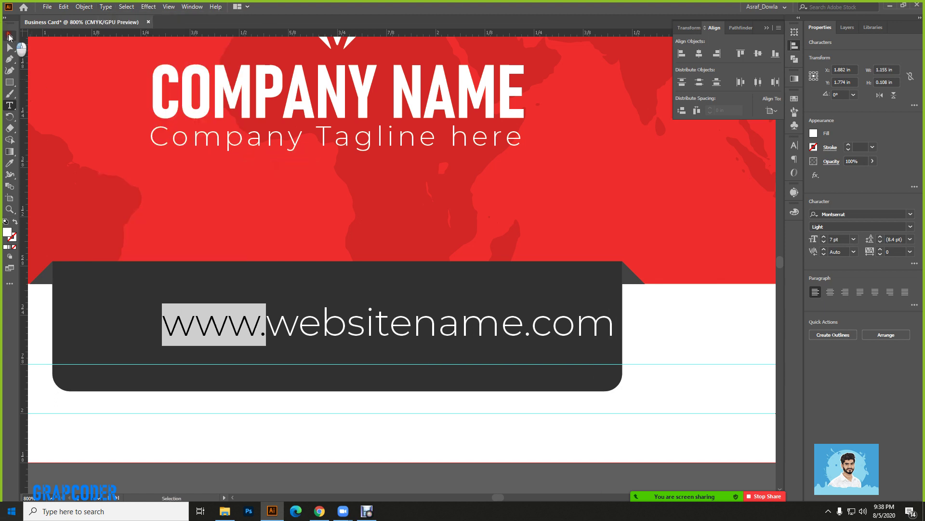
left_click(9, 36)
left_click(698, 55)
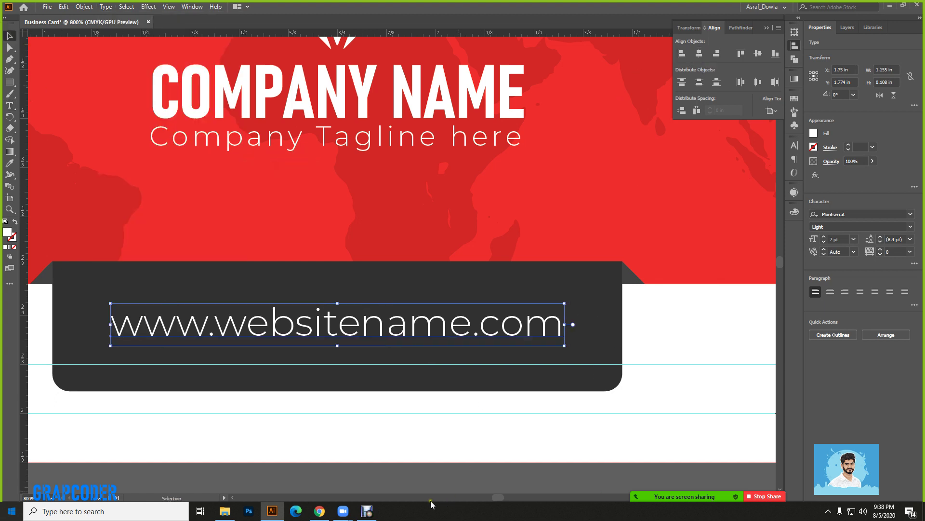
key("Down")
key("Down")
key("Down")
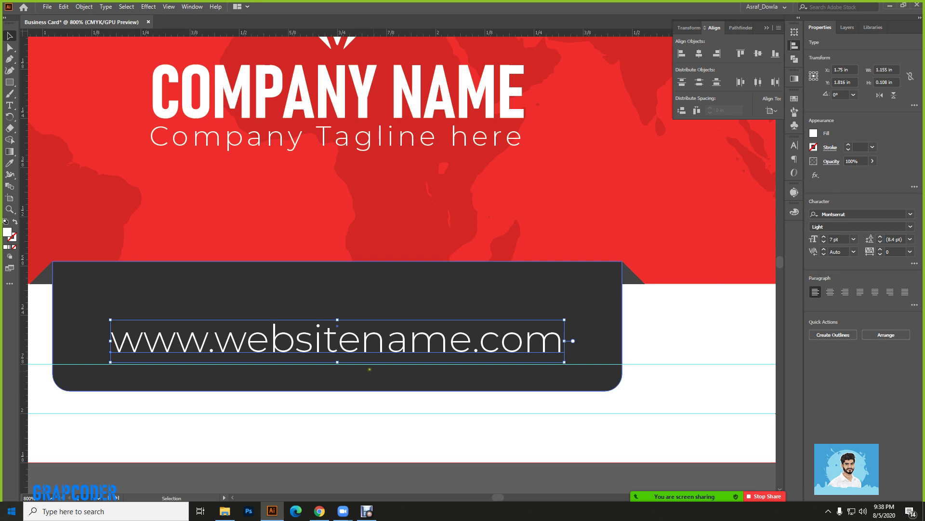
key("Down")
key("Up")
scroll(353, 373, "up", 2)
scroll(376, 390, "down", 1)
scroll(386, 400, "down", 1)
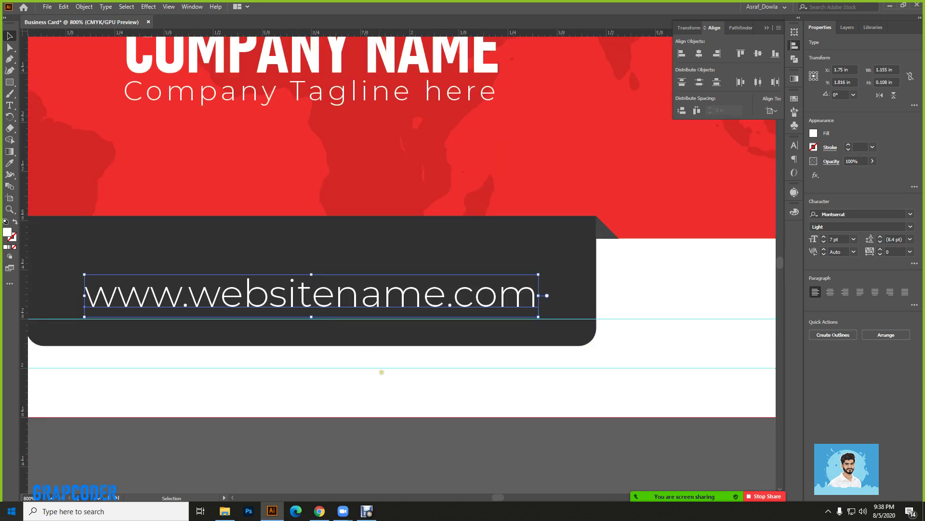
left_click(402, 411)
scroll(402, 412, "down", 5)
scroll(482, 419, "up", 1)
scroll(501, 425, "up", 2)
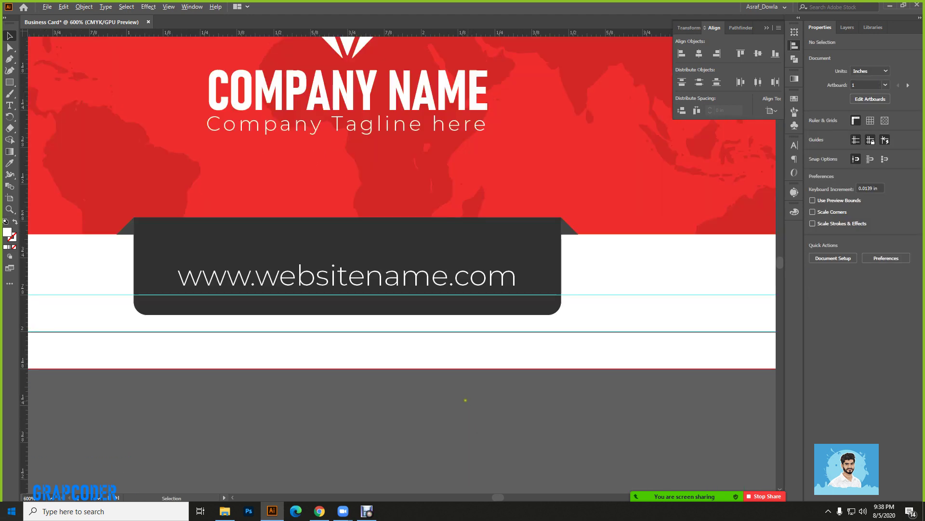
scroll(504, 426, "up", 1)
scroll(489, 396, "down", 4)
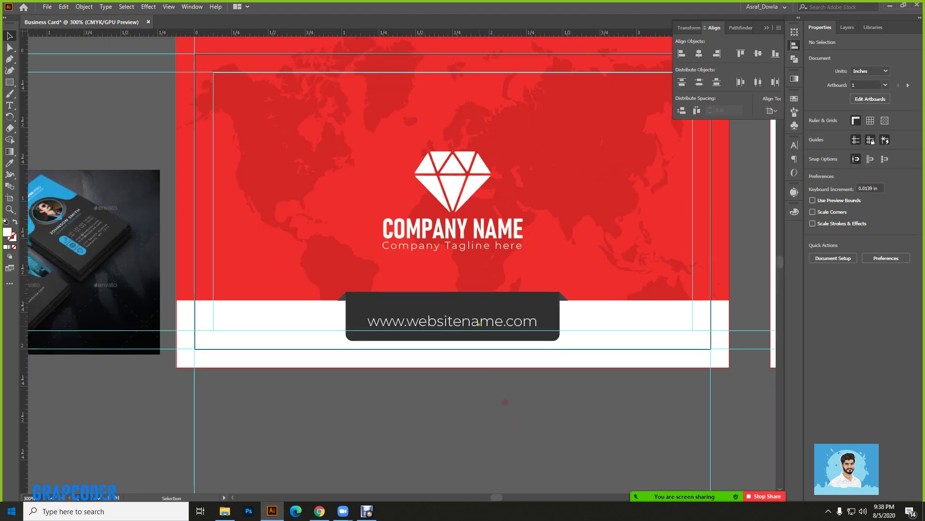
scroll(467, 312, "up", 4)
left_click(435, 320)
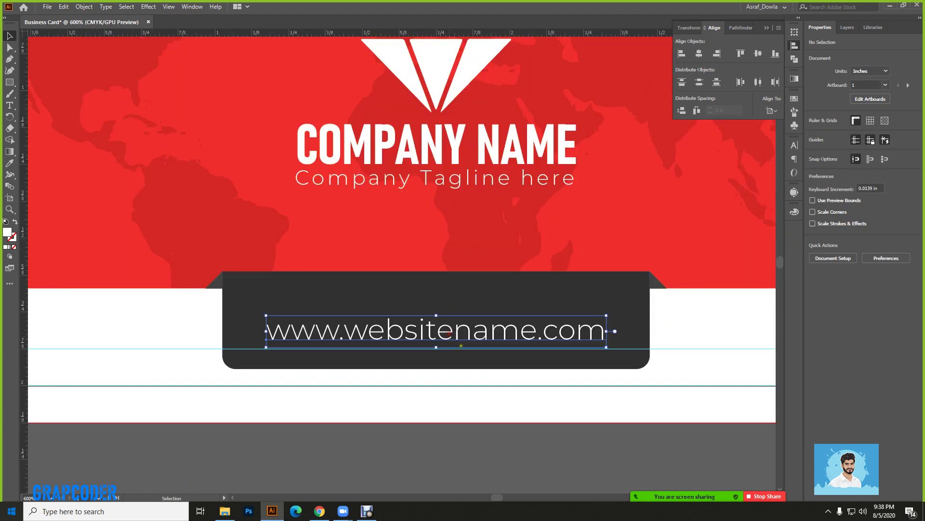
scroll(461, 345, "up", 3)
key("Down")
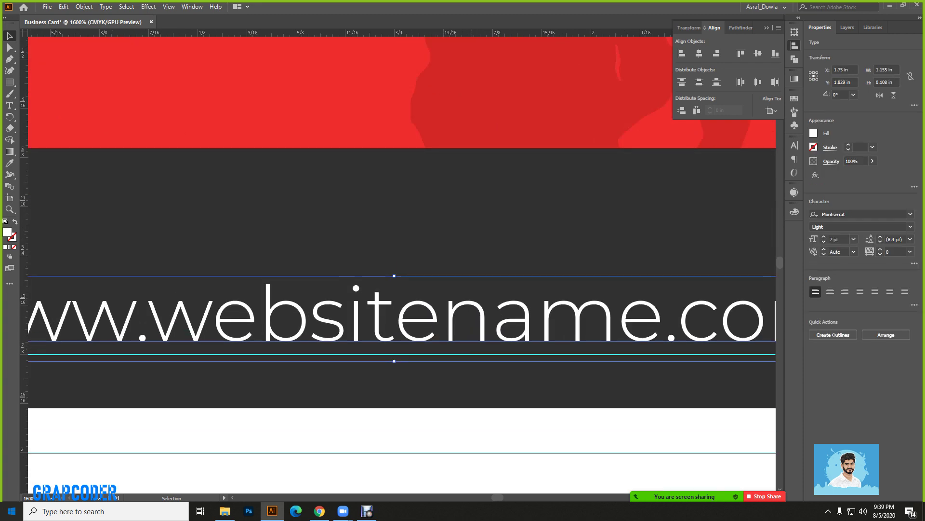
key("Down")
scroll(481, 414, "down", 1)
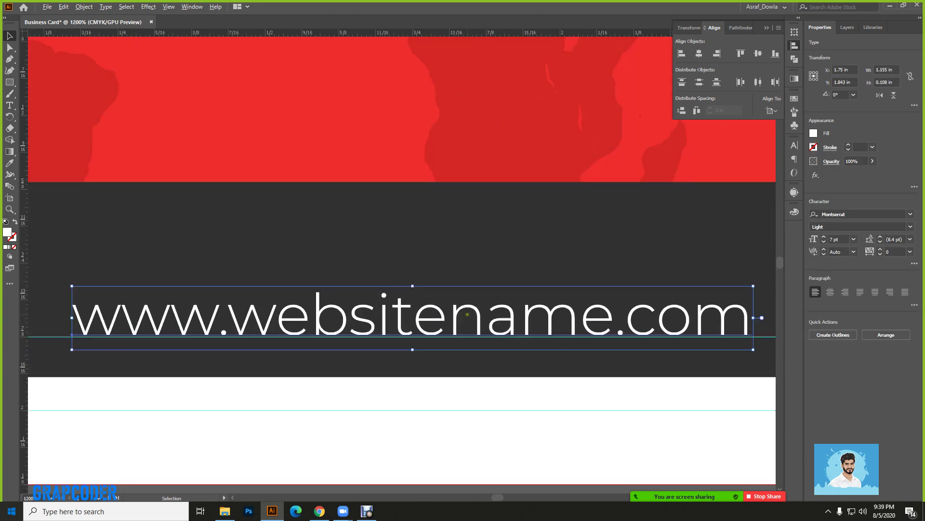
scroll(481, 413, "down", 1)
left_click(485, 417)
left_click_drag(487, 421, 478, 391)
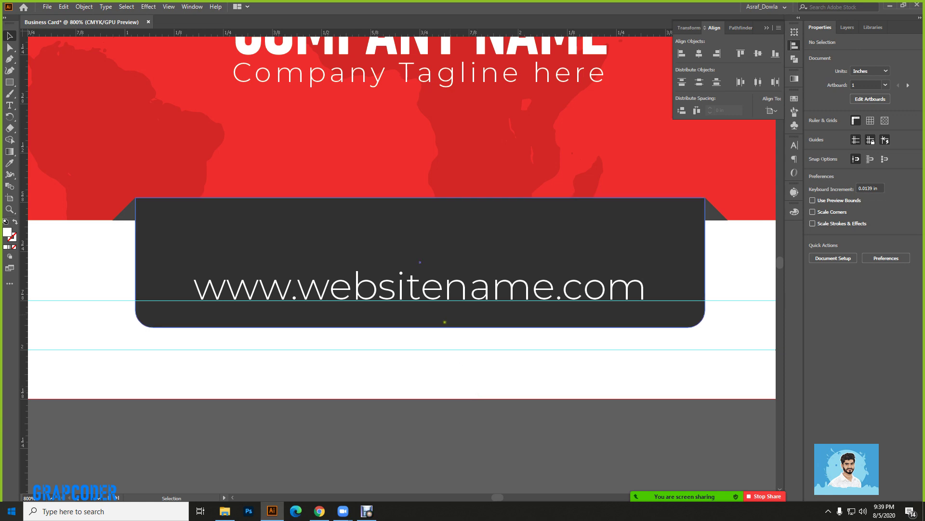
left_click(351, 314)
scroll(376, 309, "down", 1)
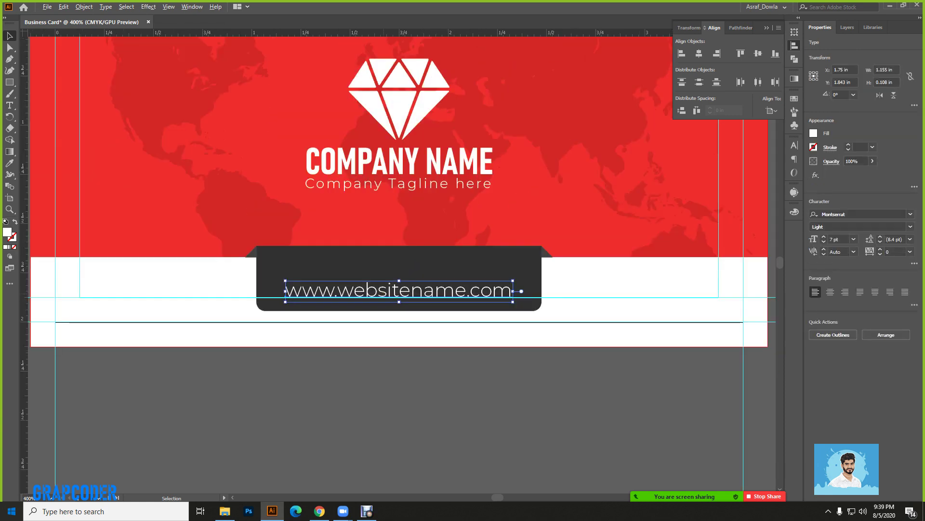
left_click(444, 368)
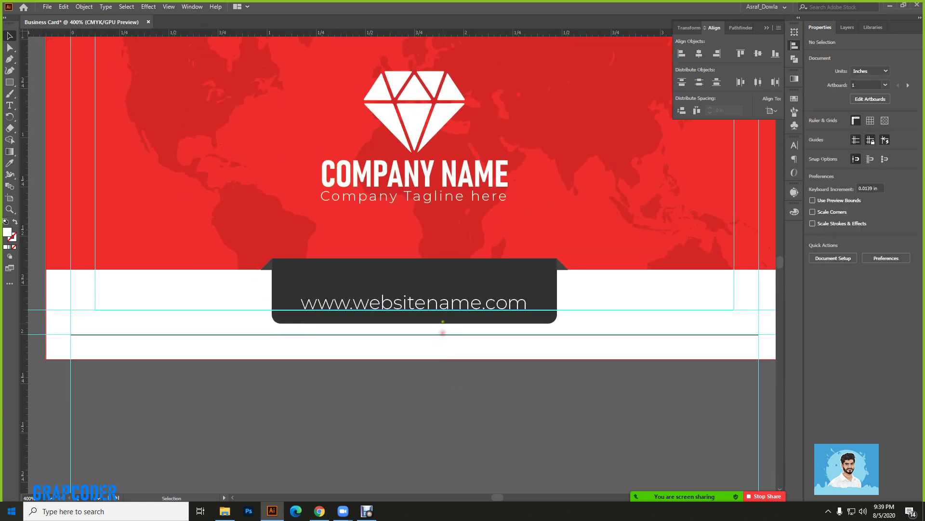
scroll(441, 321, "up", 2)
scroll(455, 356, "down", 2)
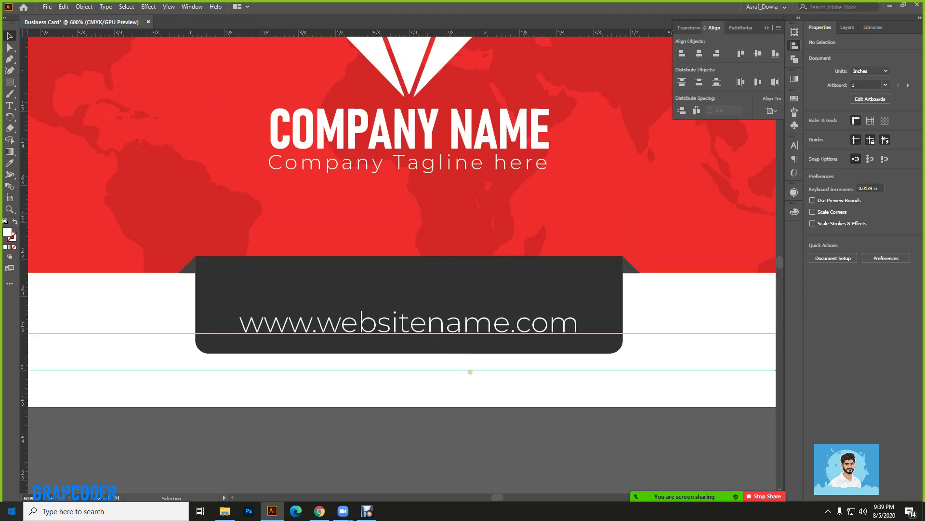
scroll(463, 364, "down", 1)
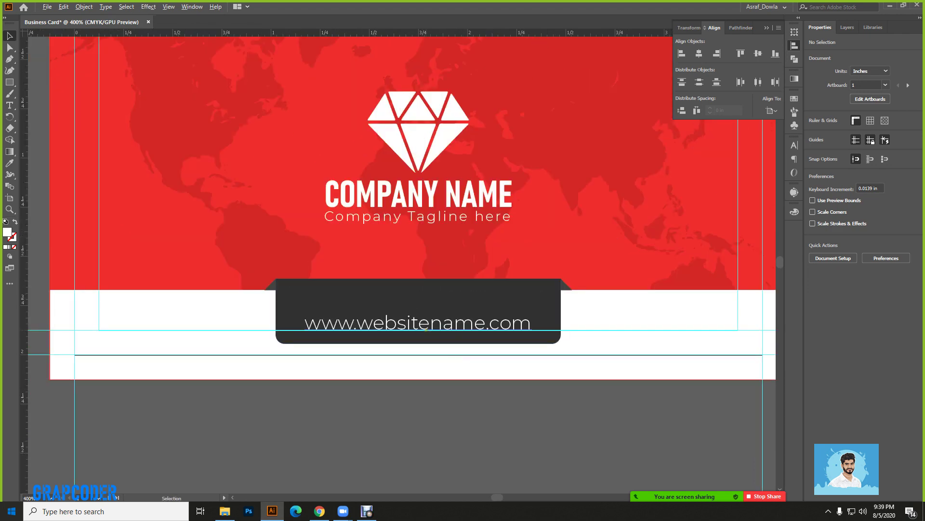
scroll(373, 291, "up", 2)
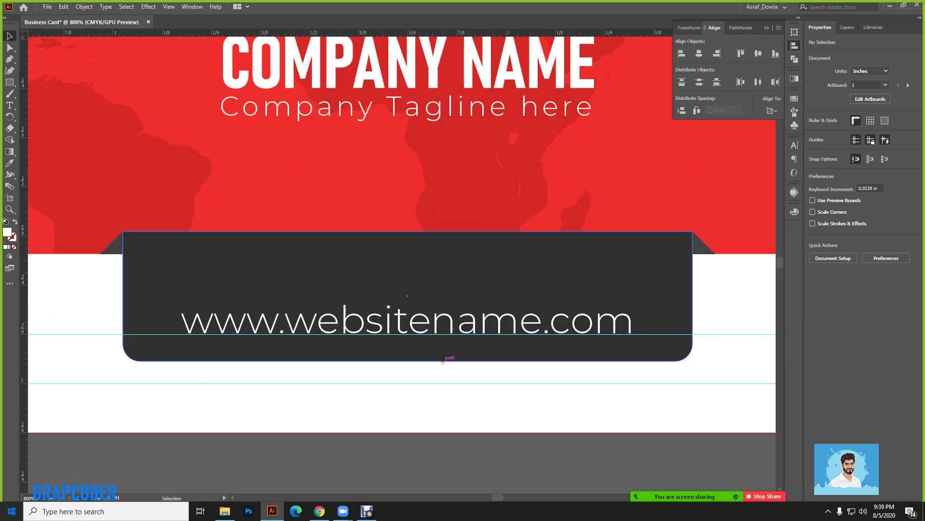
scroll(451, 290, "down", 2)
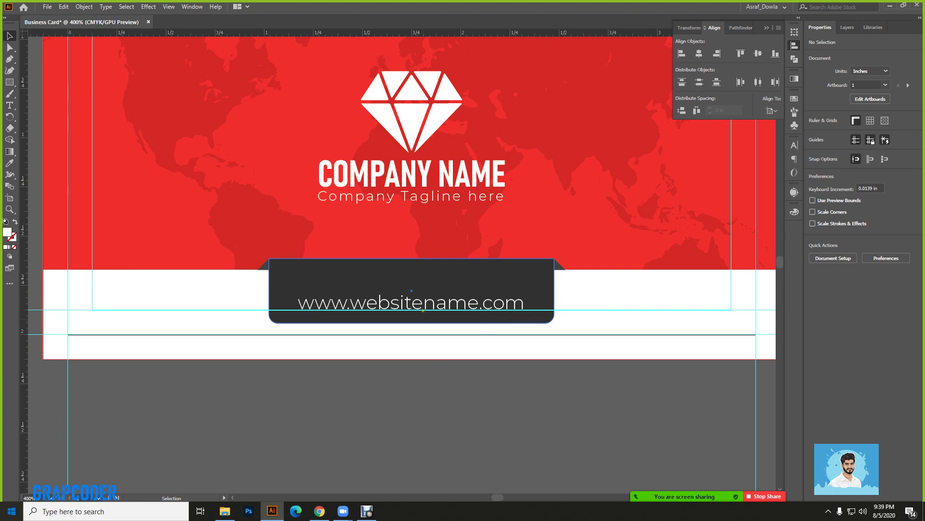
scroll(482, 363, "down", 3)
scroll(455, 372, "up", 3)
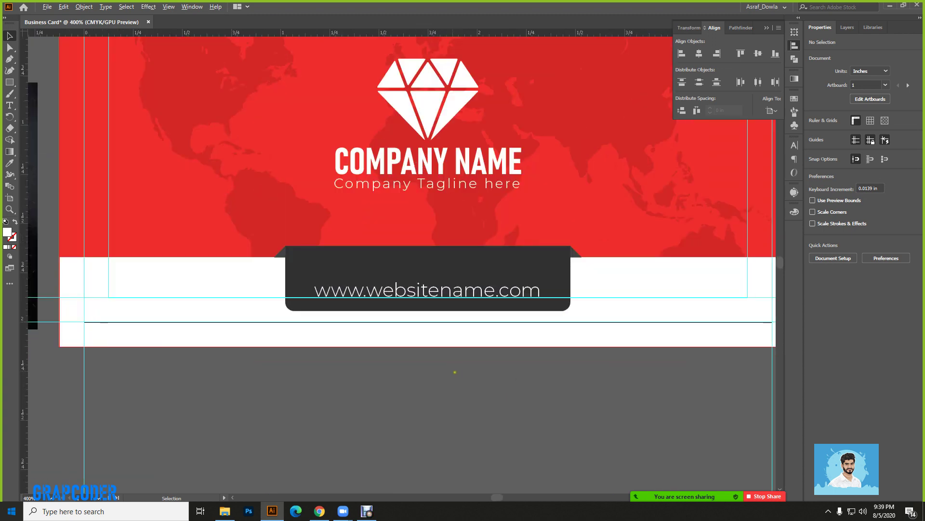
Look over the open reference tabs and return to the Flaticon map icon results.
left_click(320, 511)
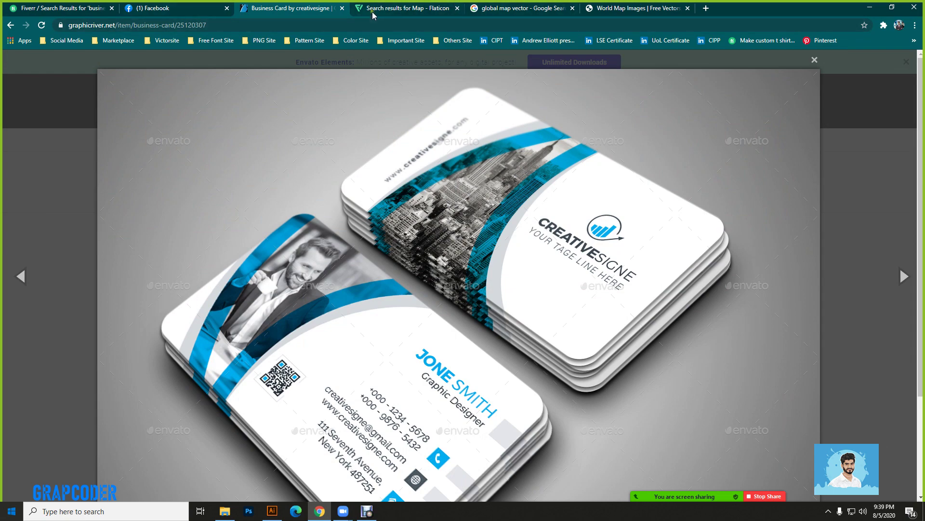
left_click(374, 11)
mouse_move(247, 311)
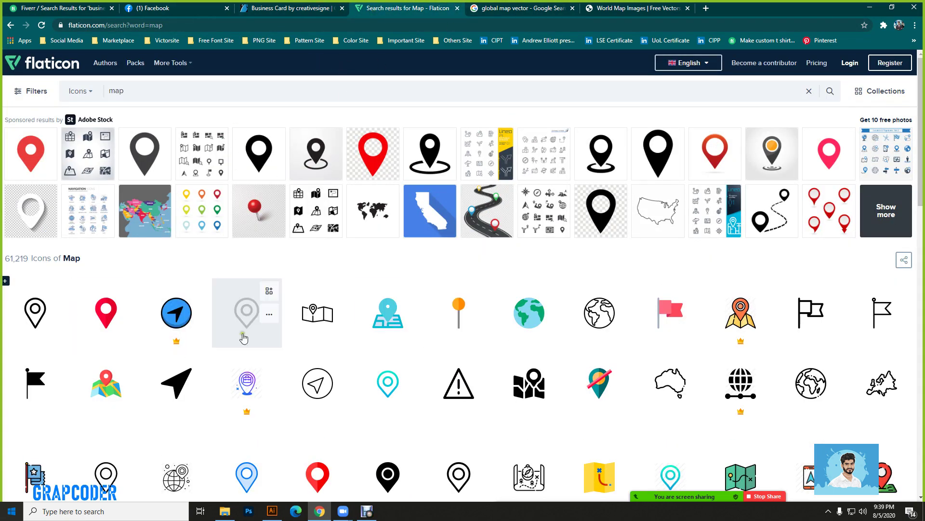
scroll(391, 393, "down", 2)
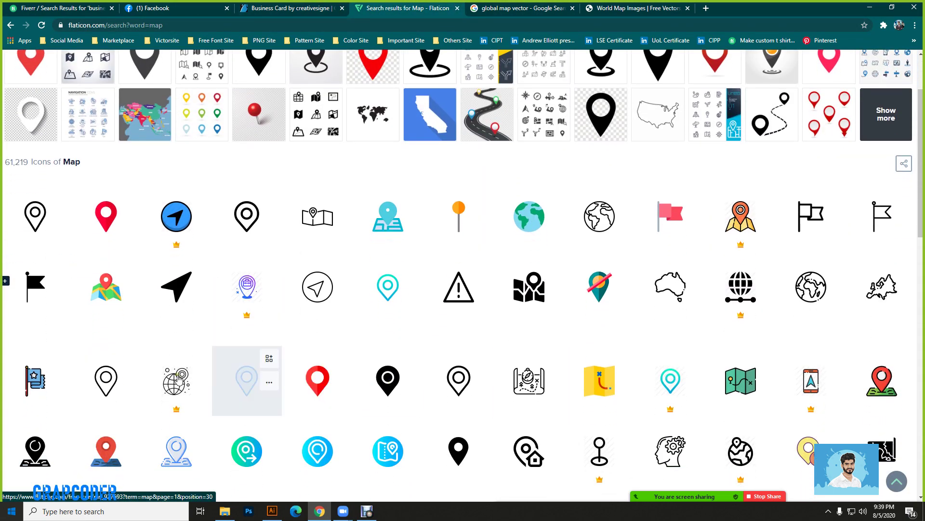
scroll(337, 164, "up", 2)
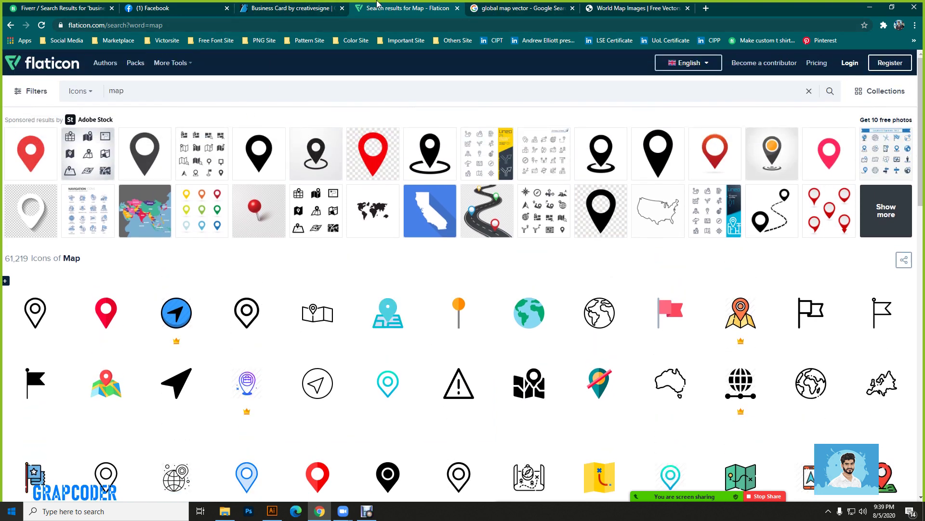
left_click(524, 11)
left_click(614, 7)
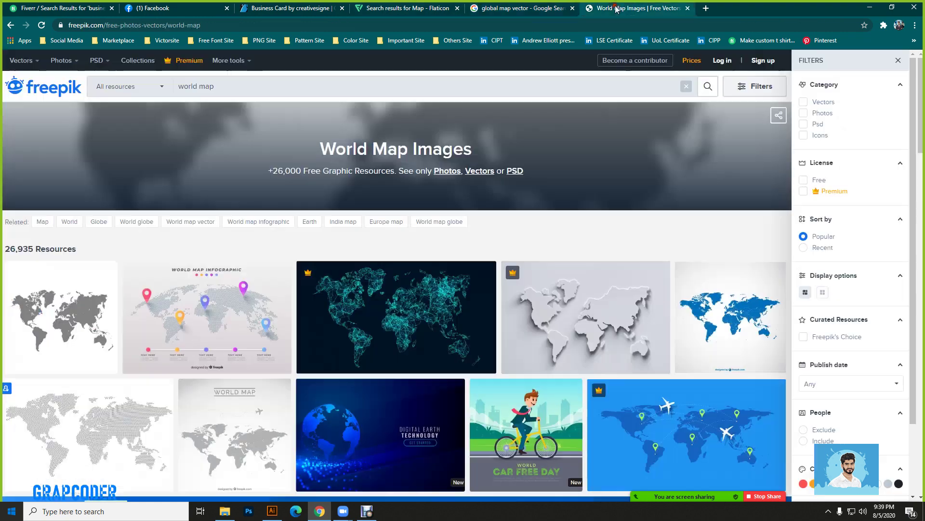
left_click(416, 9)
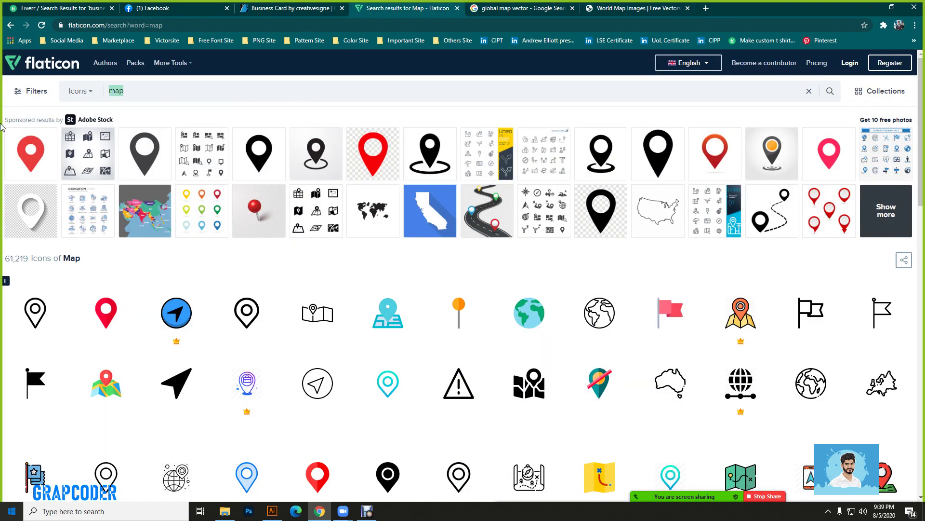
Search Flaticon for website icons and open a globe icon's details.
type("b")
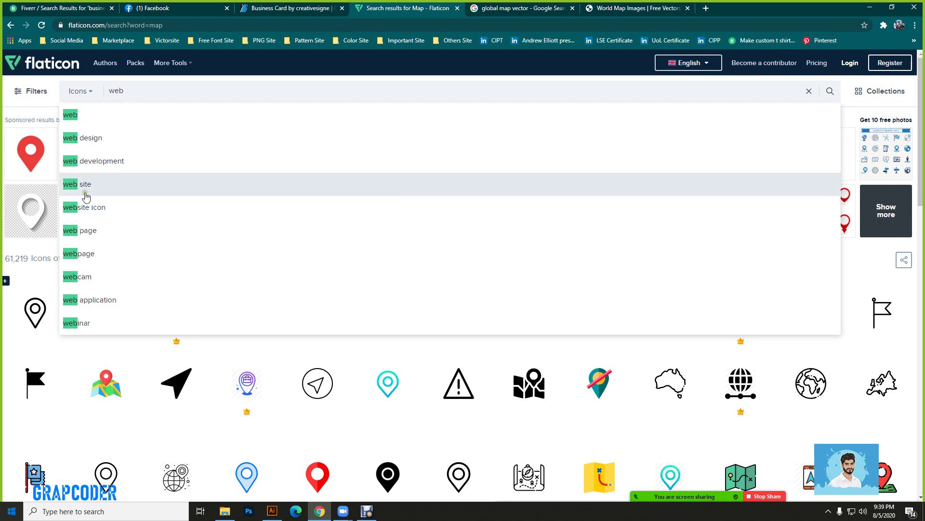
left_click(91, 207)
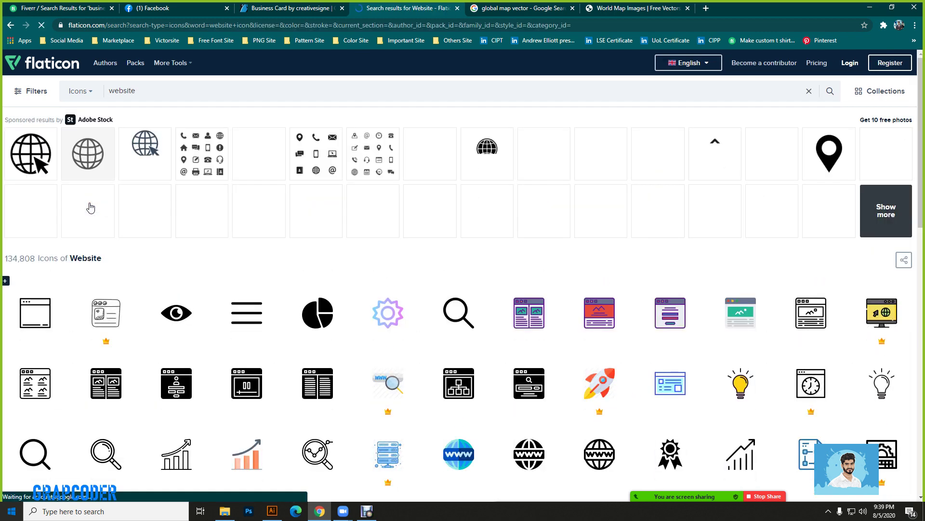
scroll(202, 190, "down", 1)
scroll(202, 190, "down", 2)
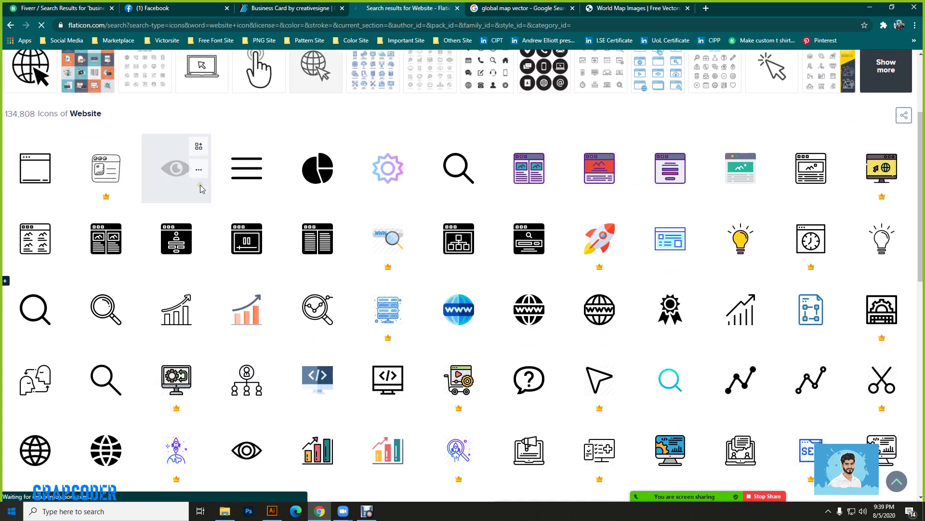
scroll(279, 256, "down", 3)
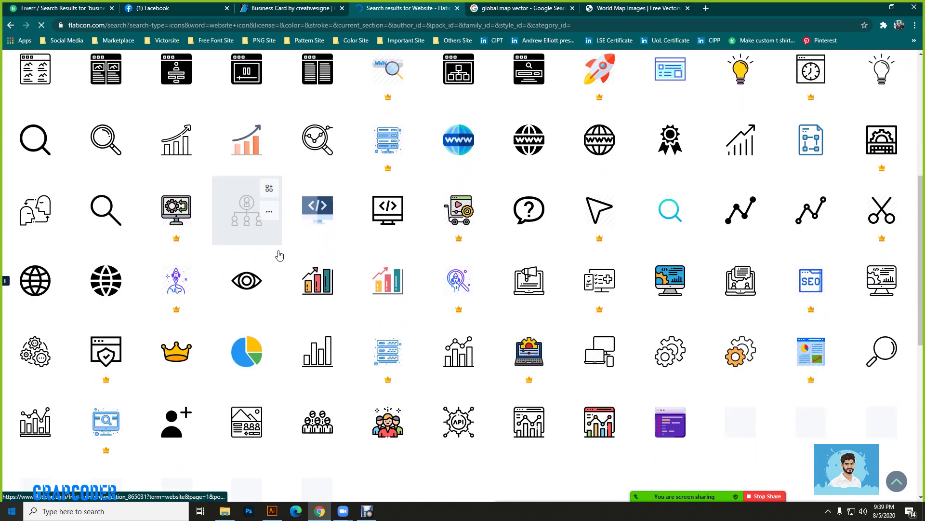
scroll(279, 255, "down", 2)
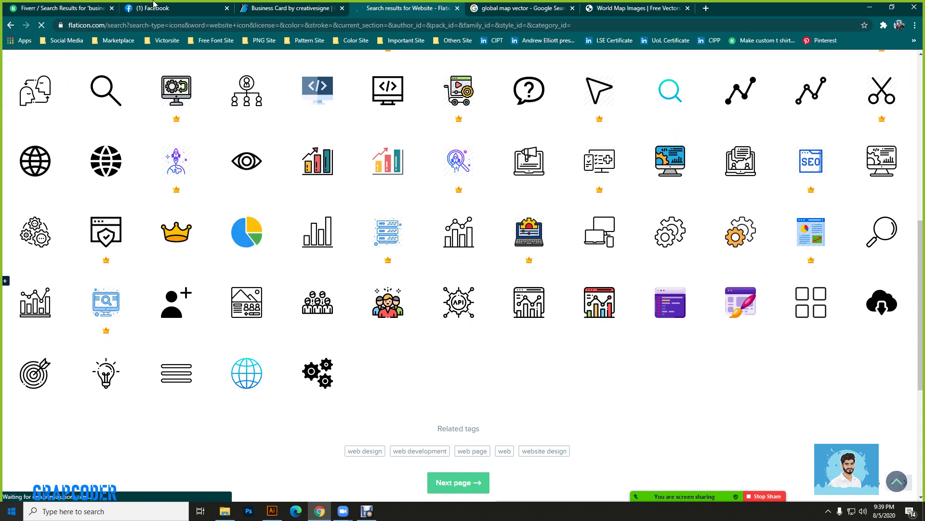
left_click(248, 375)
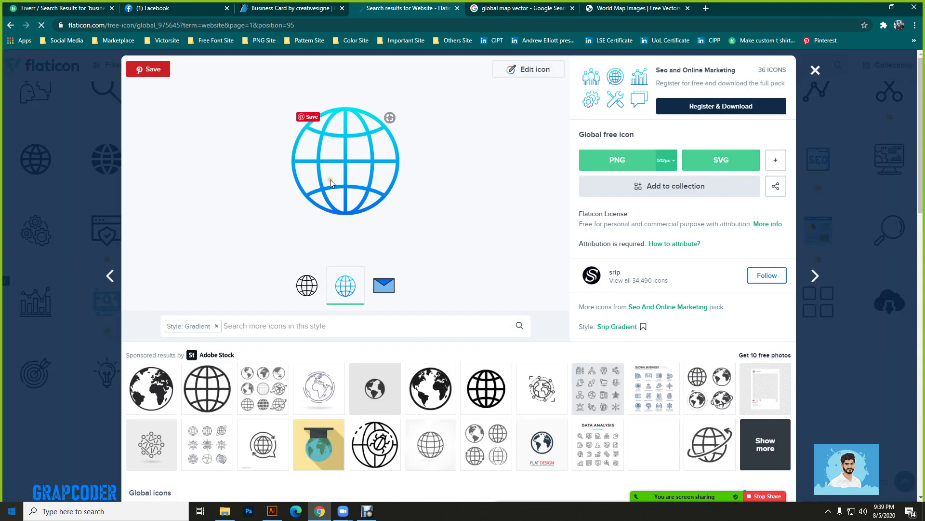
Choose the black outline globe version and download it as a free SVG.
left_click(307, 285)
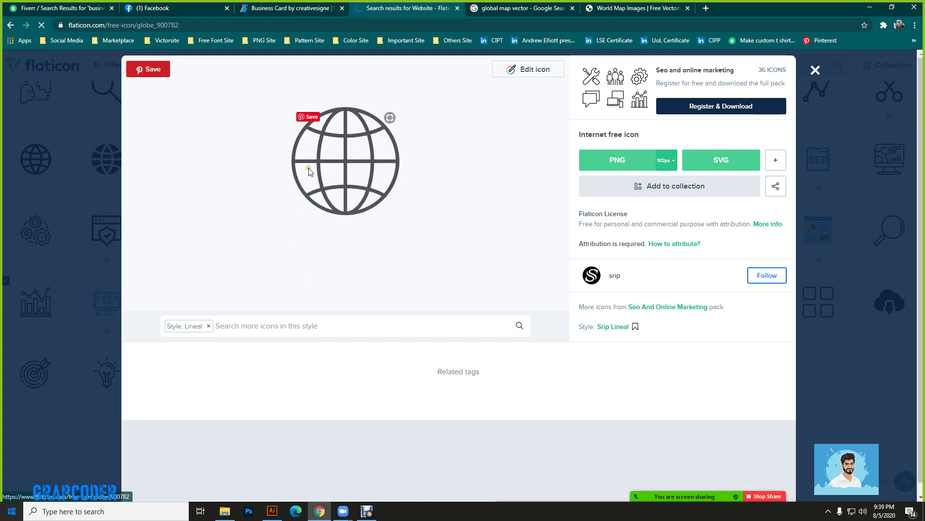
left_click(346, 288)
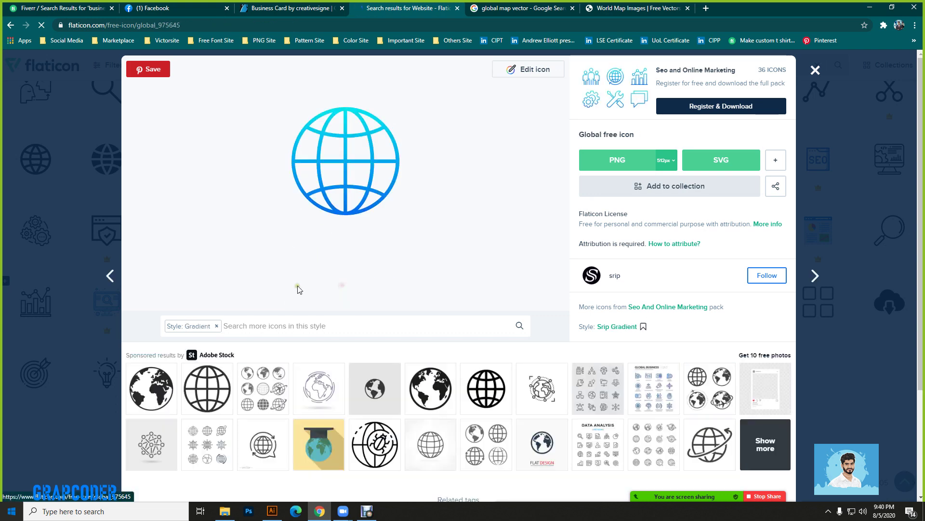
left_click(307, 286)
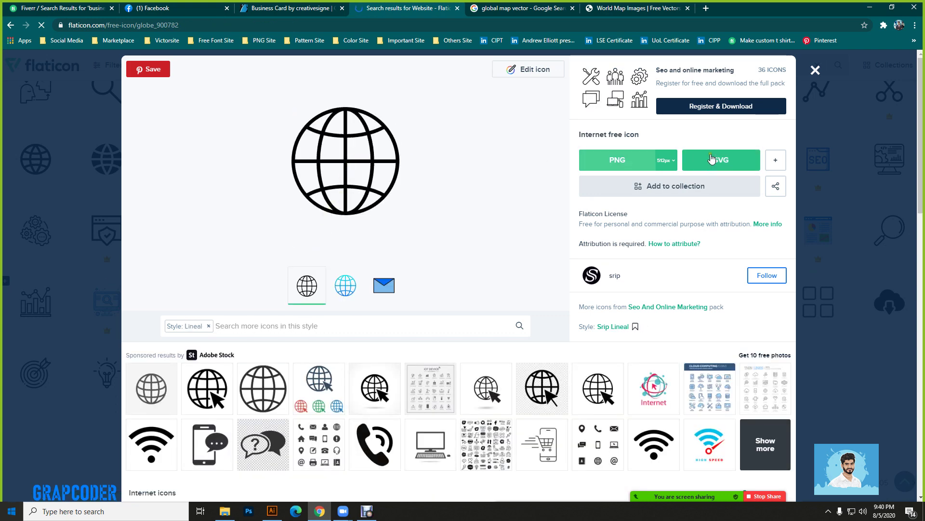
left_click(624, 164)
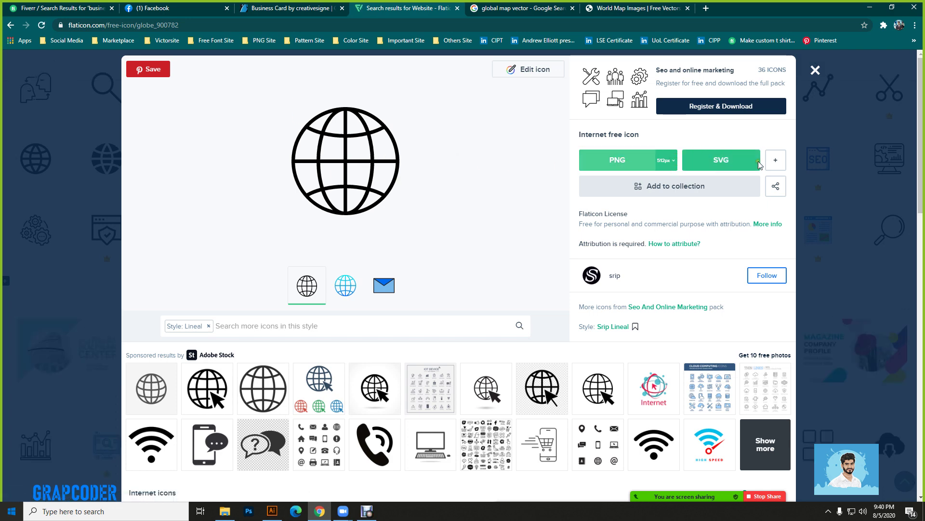
left_click(721, 168)
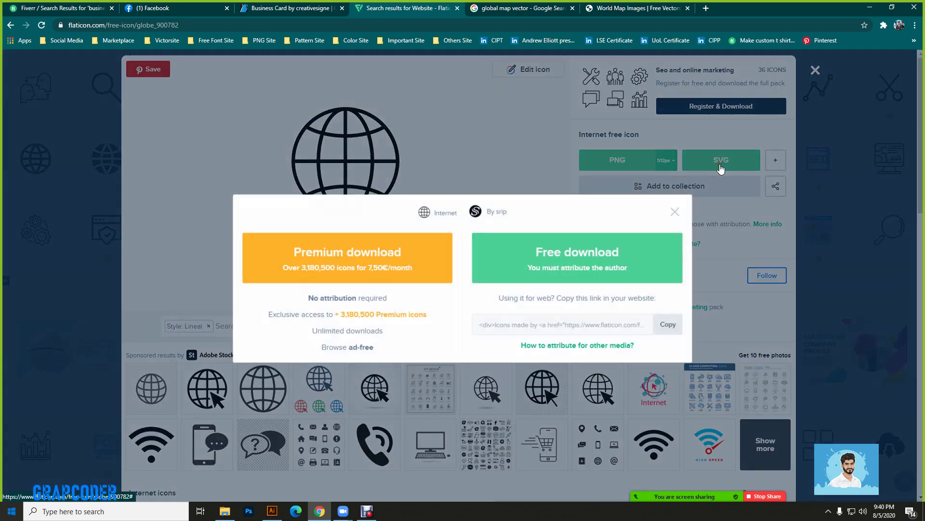
left_click(515, 251)
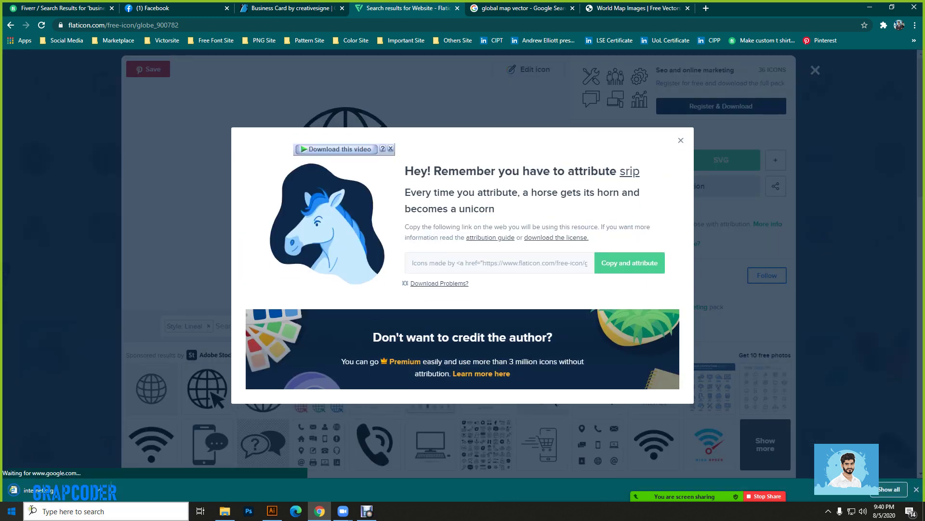
left_click(273, 511)
Move the globe off the artboard in the internet.svg document.
scroll(259, 368, "up", 3)
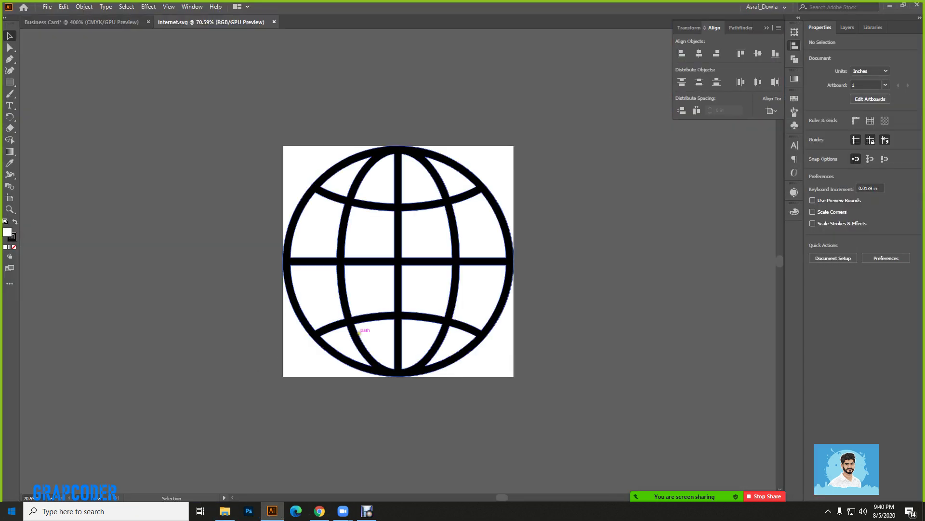
scroll(371, 339, "down", 2)
scroll(394, 259, "up", 8)
scroll(394, 259, "down", 1)
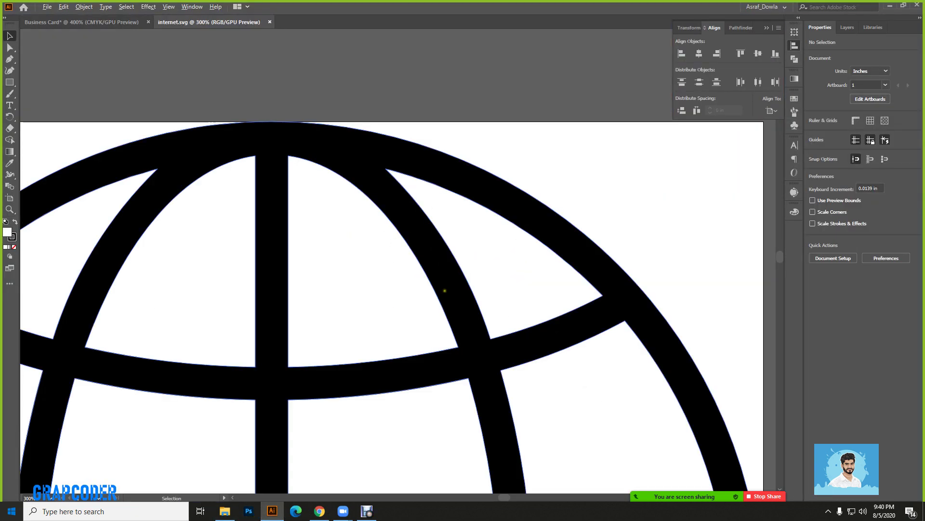
scroll(394, 259, "down", 4)
left_click_drag(409, 289, 92, 196)
left_click_drag(226, 281, 415, 285)
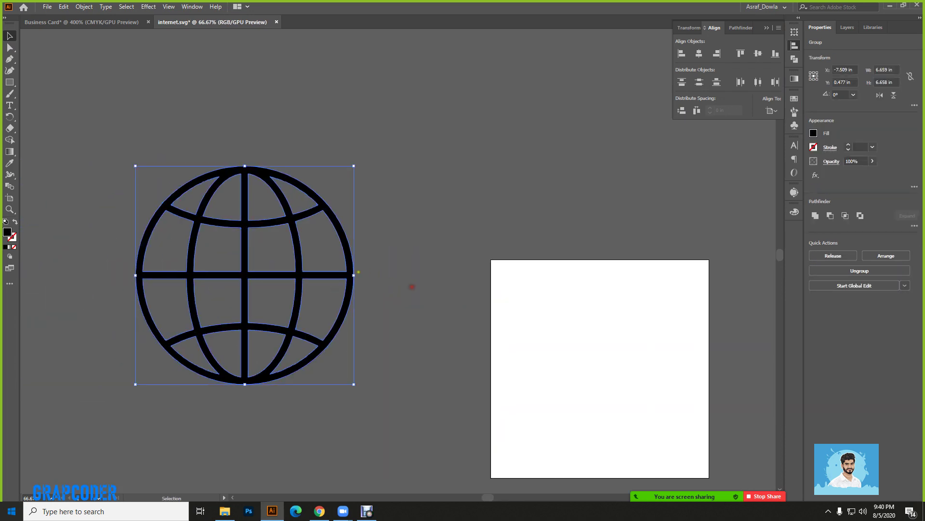
Drag the globe onto the Business Card tab and drop it into that document.
scroll(335, 271, "up", 1)
scroll(397, 271, "up", 4)
scroll(375, 265, "up", 5)
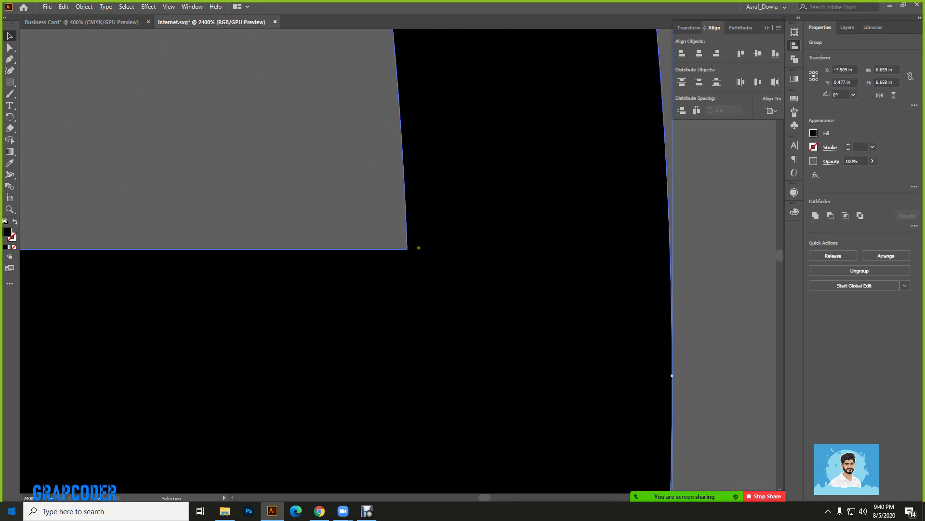
scroll(418, 247, "down", 10)
scroll(419, 247, "down", 1)
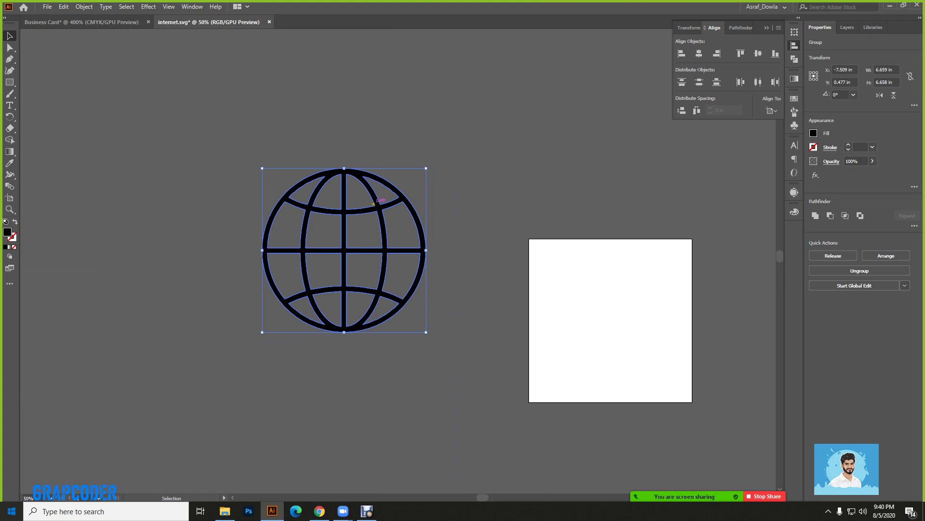
left_click_drag(315, 185, 109, 48)
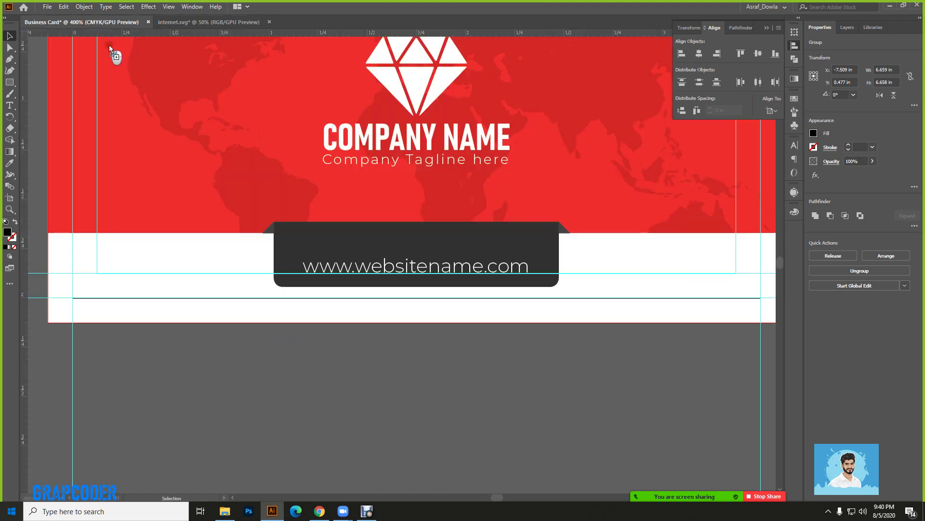
left_click_drag(351, 371, 351, 375)
scroll(404, 338, "down", 5)
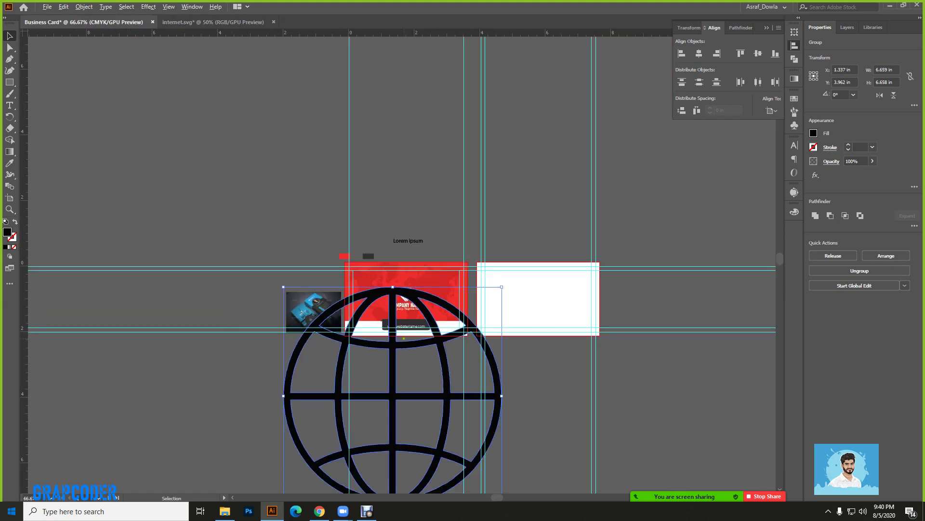
Shrink the globe to about 0.192 in, fill it white, and move it toward the card.
left_click_drag(502, 286, 414, 388)
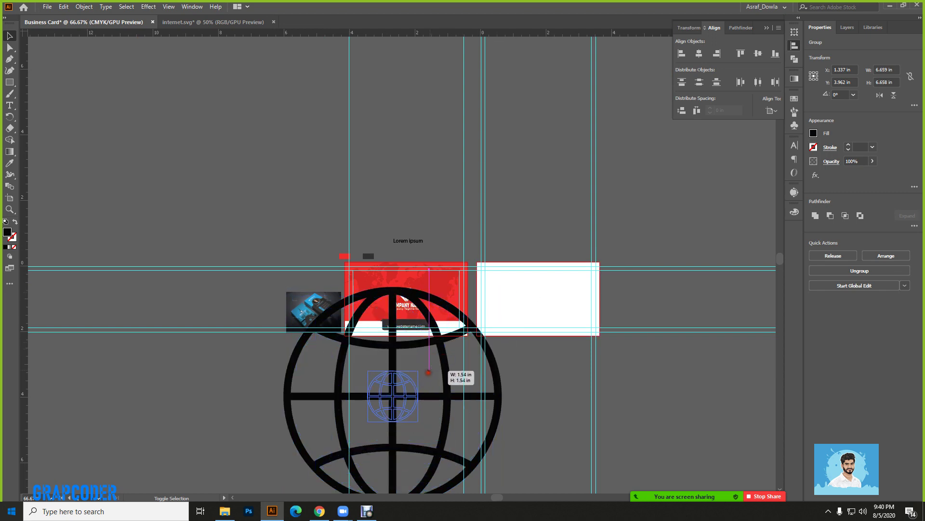
scroll(391, 401, "up", 4)
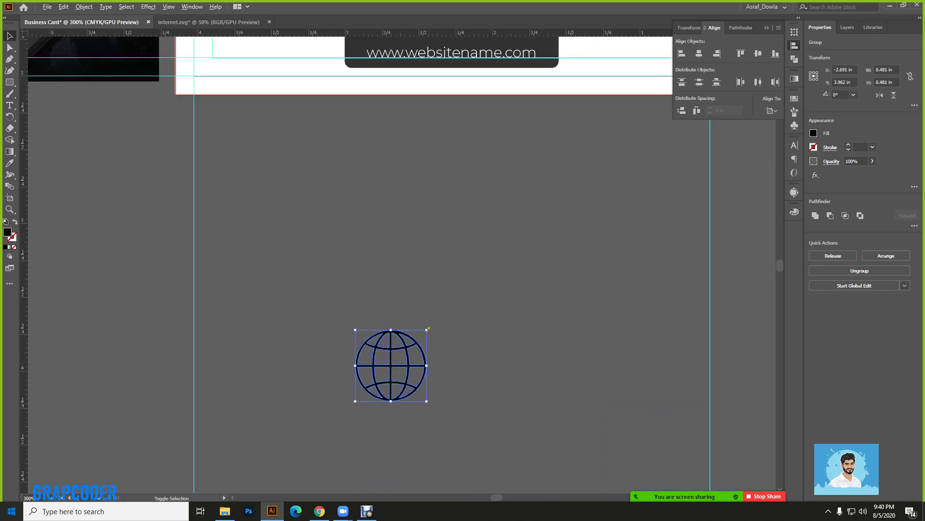
left_click_drag(427, 329, 406, 350)
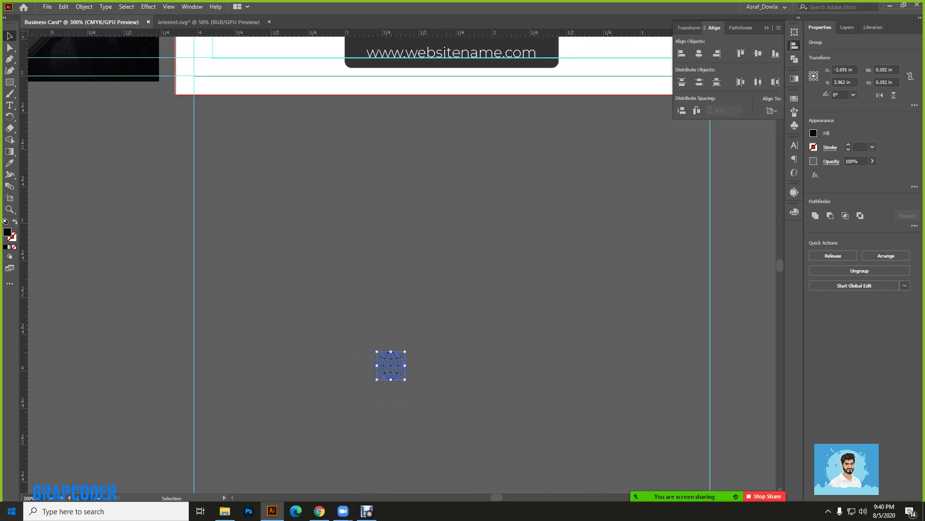
left_click(300, 68)
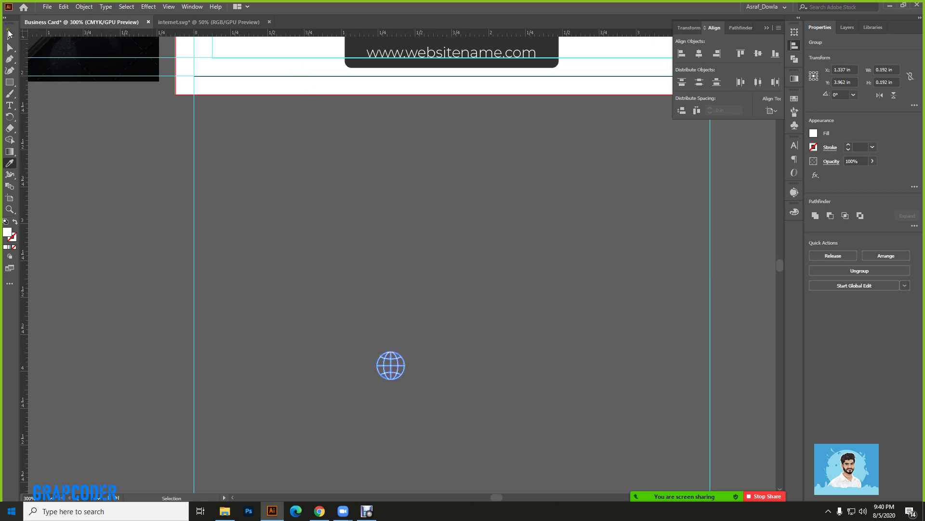
left_click_drag(440, 196, 409, 233)
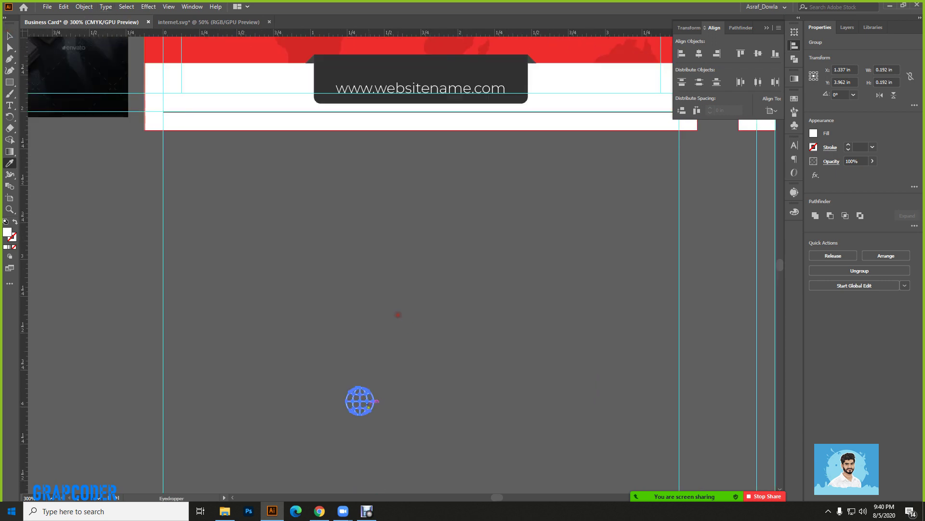
left_click_drag(360, 401, 393, 162)
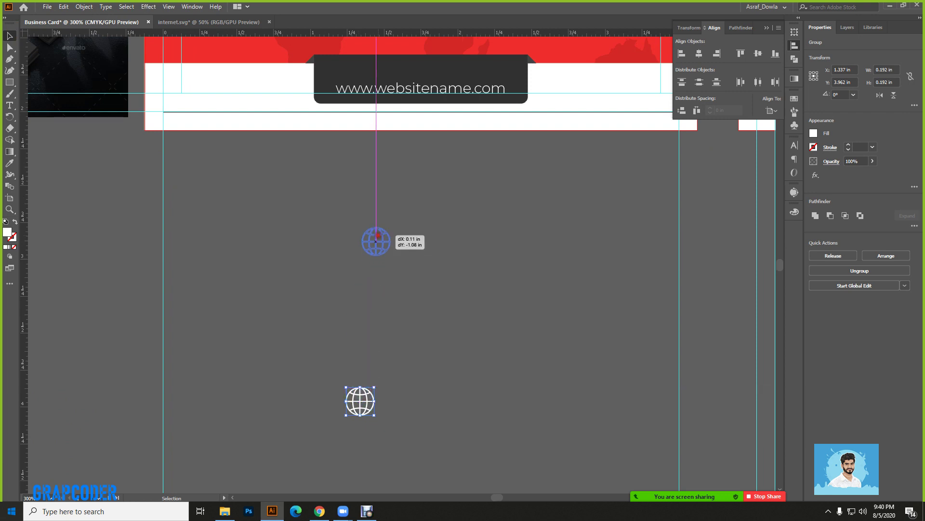
left_click_drag(464, 177, 416, 334)
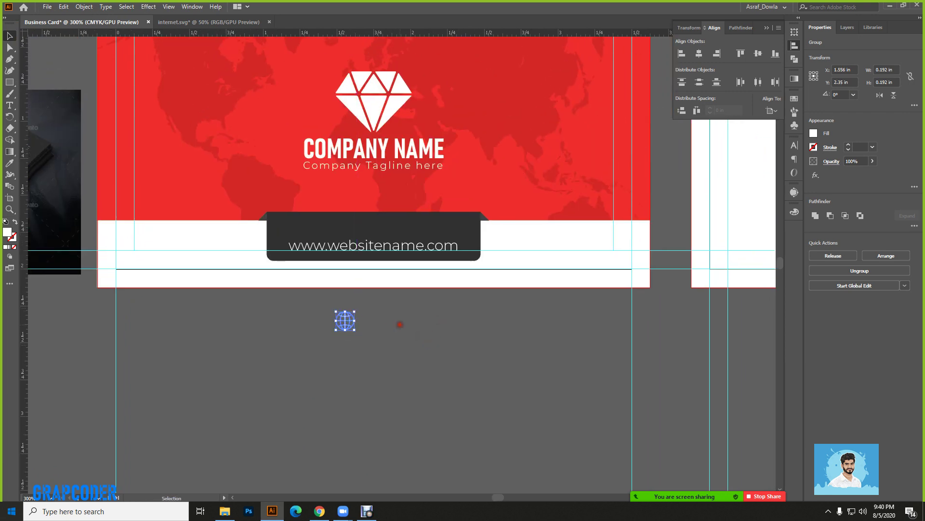
Move the globe into the dark banner, centre it horizontally, and nudge it into place.
left_click(399, 324)
left_click_drag(347, 319, 371, 224)
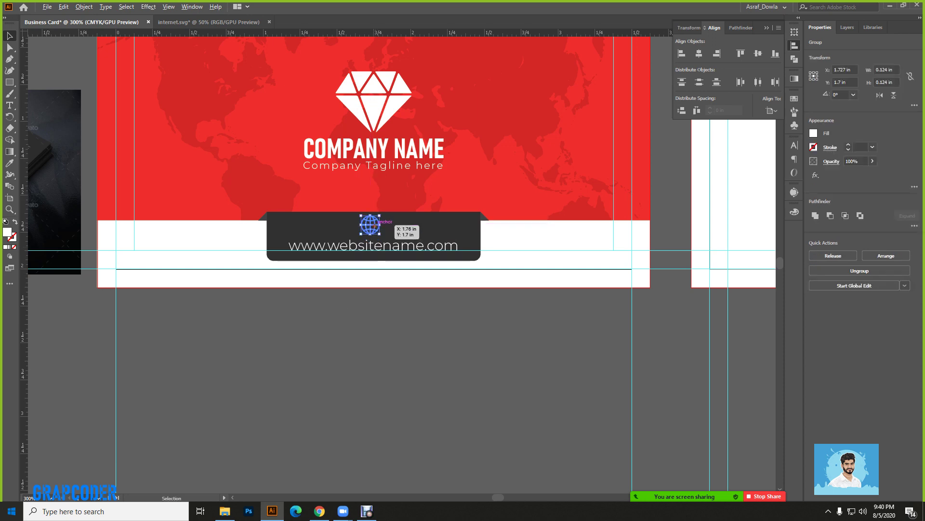
scroll(380, 225, "up", 5)
left_click(700, 54)
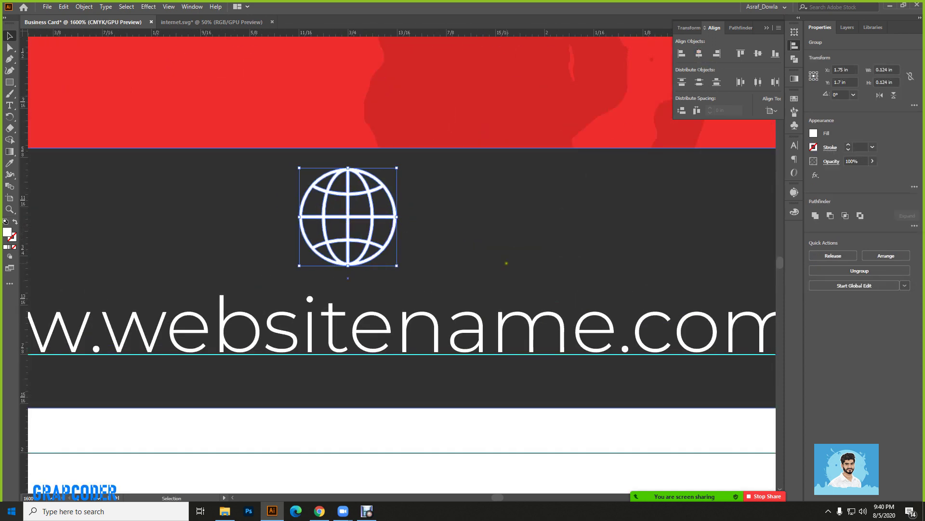
key("Down")
key("Up")
key("Down")
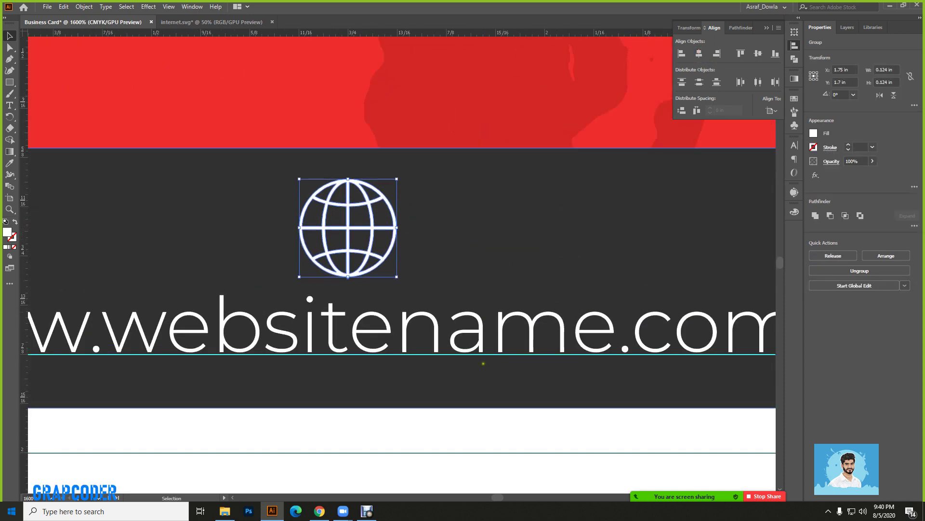
left_click(447, 439)
Scale the globe down slightly above the website text.
scroll(472, 437, "down", 4)
scroll(496, 438, "down", 1)
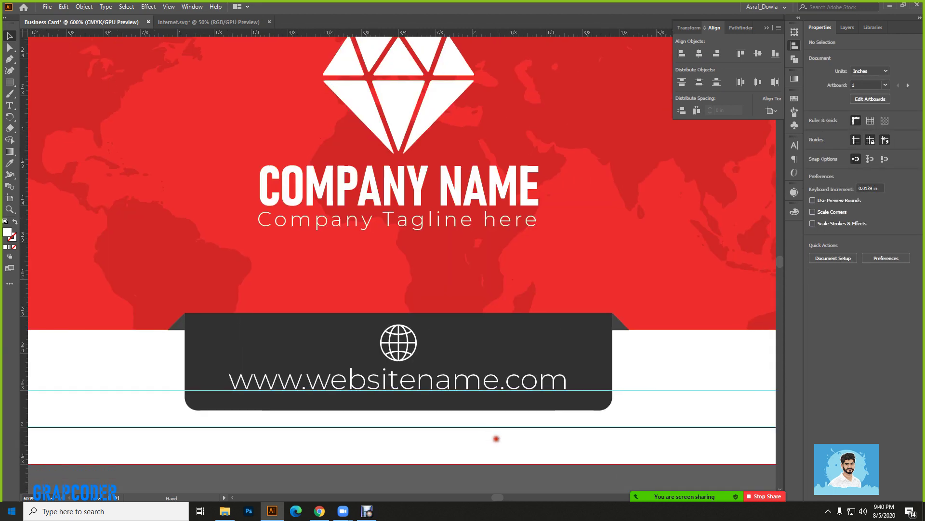
scroll(496, 437, "down", 1)
scroll(459, 404, "up", 4)
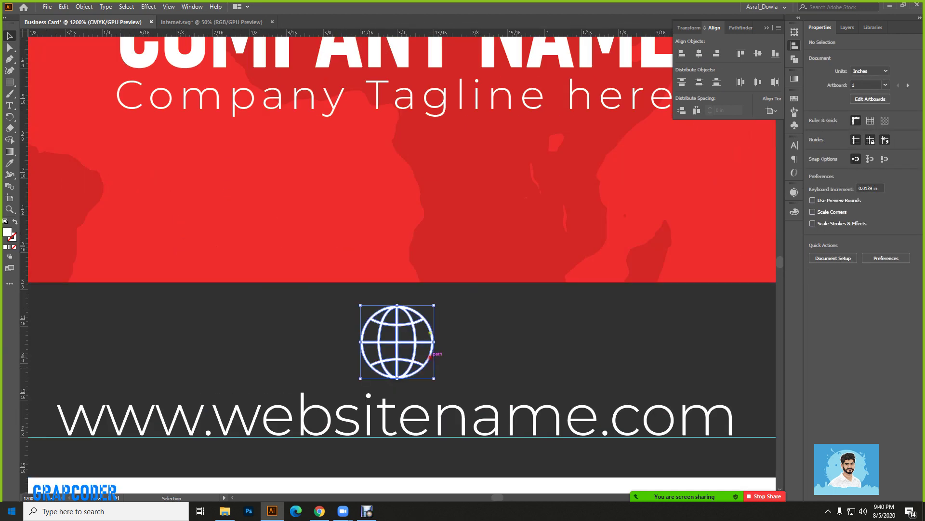
left_click(430, 355)
scroll(422, 322, "up", 2)
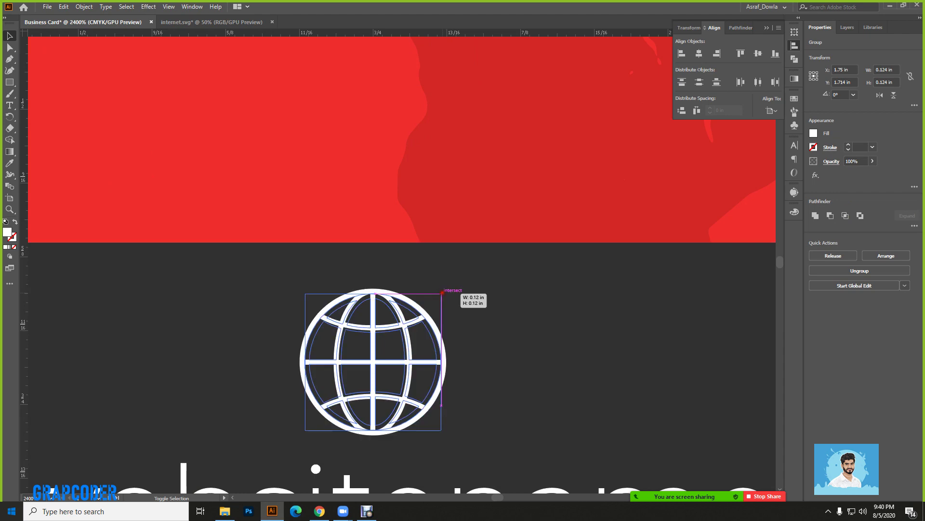
left_click_drag(447, 289, 463, 301)
scroll(465, 301, "down", 3)
scroll(492, 438, "down", 3)
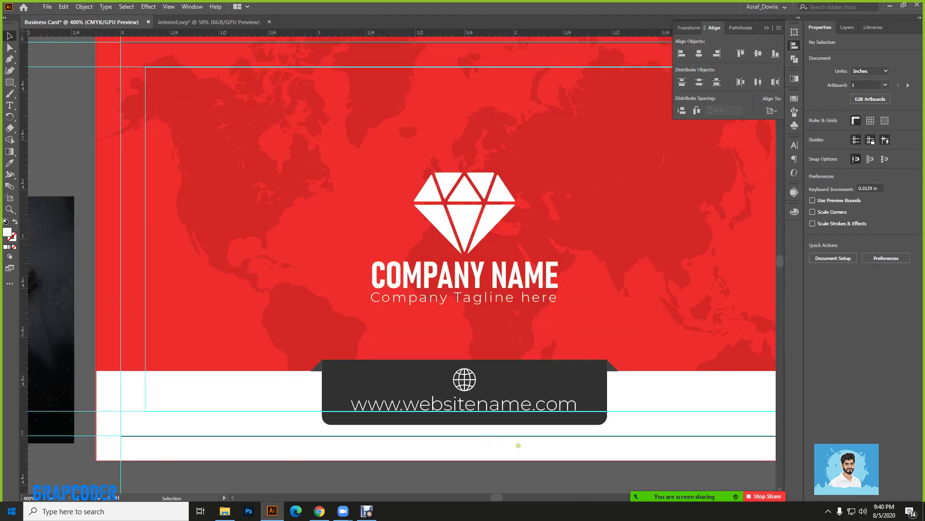
scroll(470, 290, "up", 1)
left_click(469, 291)
Inspect the blank back card's white rectangle, then switch back to the browser.
left_click(575, 189)
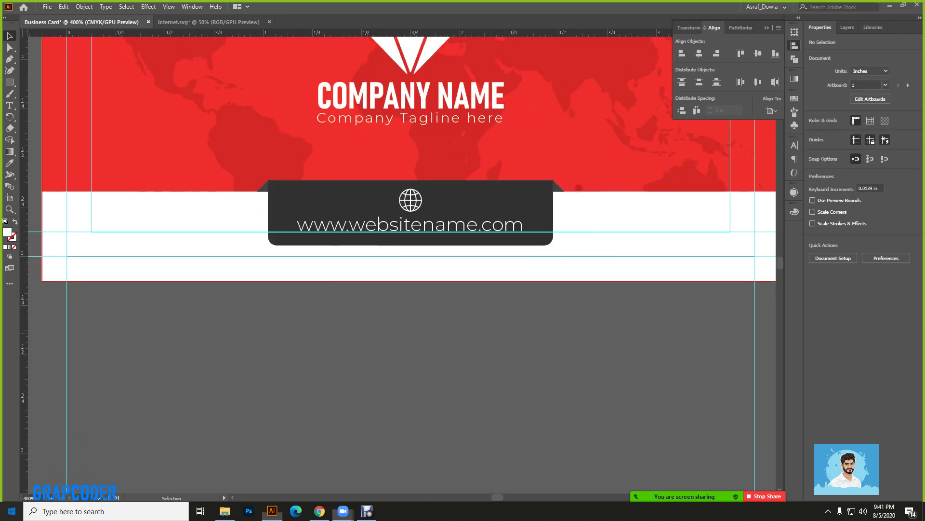
scroll(454, 342, "down", 3)
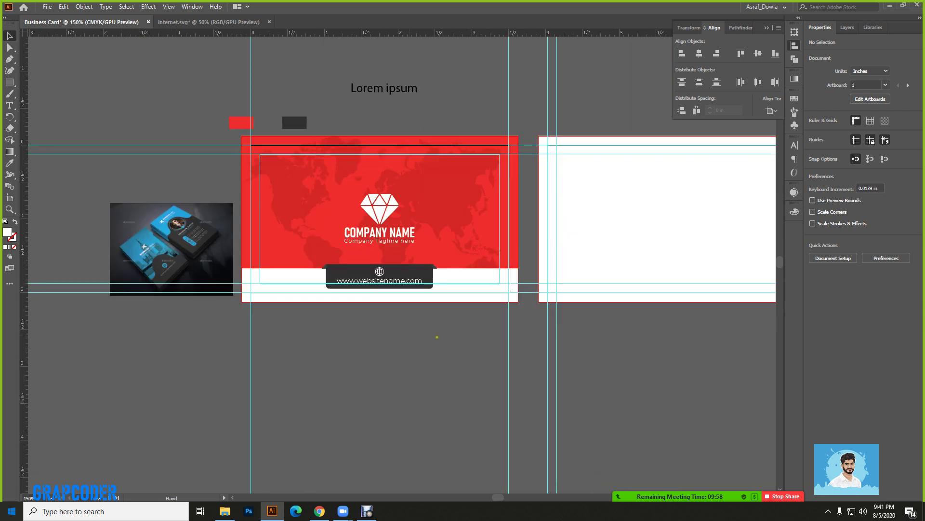
mouse_move(437, 337)
left_mouse_down()
mouse_move(314, 351)
mouse_move(252, 330)
mouse_move(367, 359)
mouse_move(325, 345)
left_mouse_up()
left_click(415, 265)
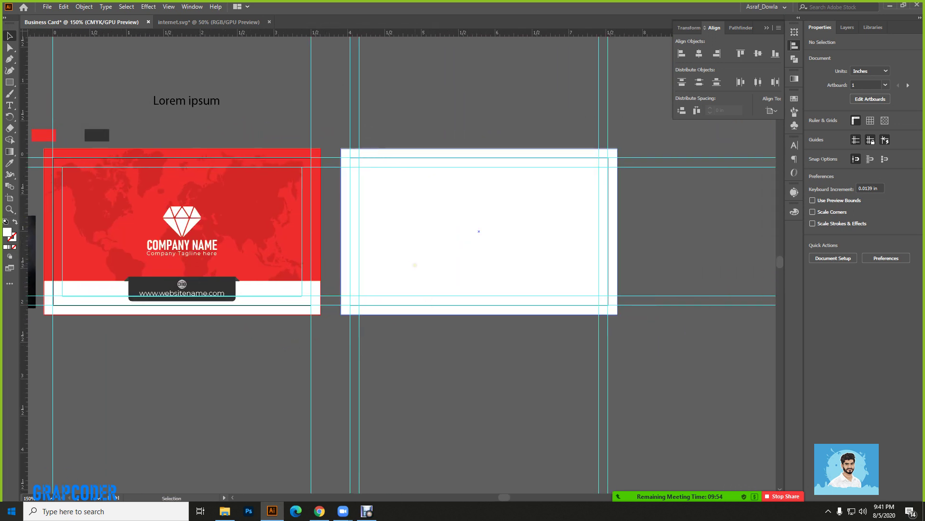
left_click_drag(363, 372, 336, 387)
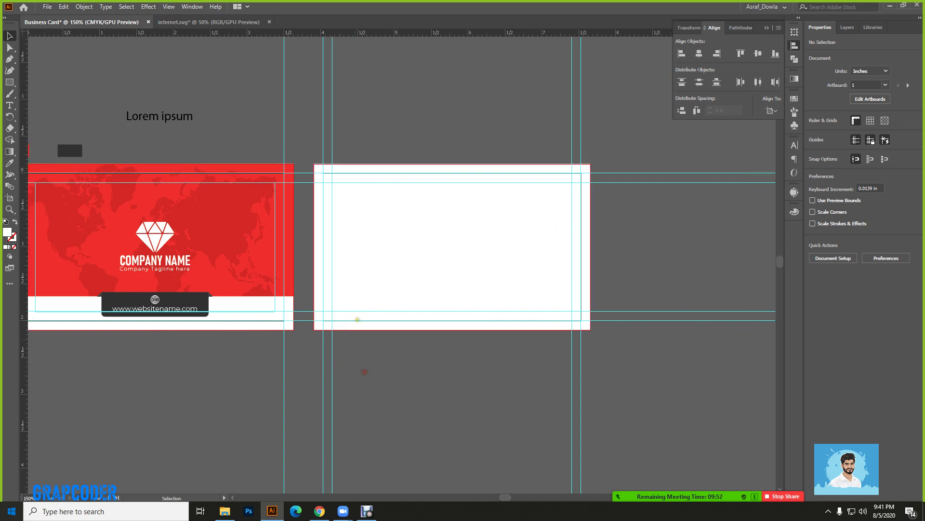
left_click_drag(352, 256, 432, 261)
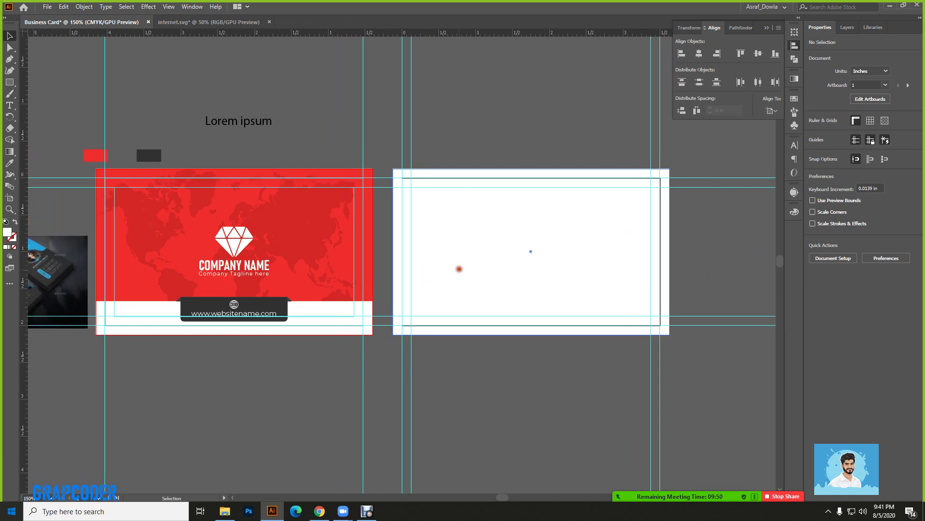
left_click(458, 269)
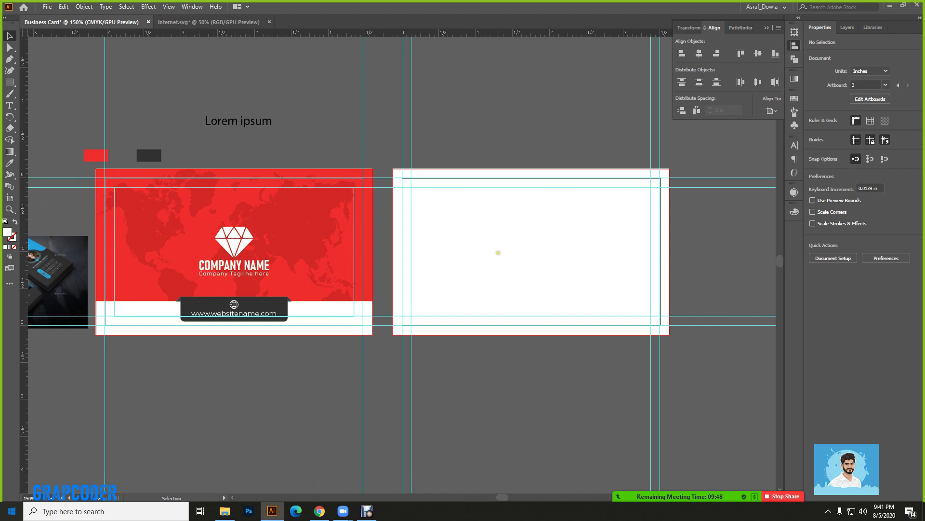
left_click_drag(498, 252, 562, 267)
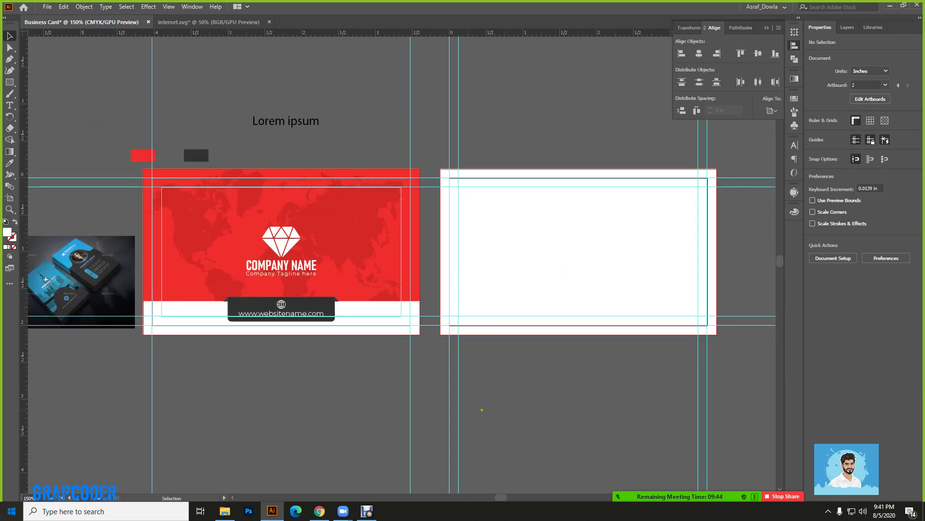
left_click(324, 514)
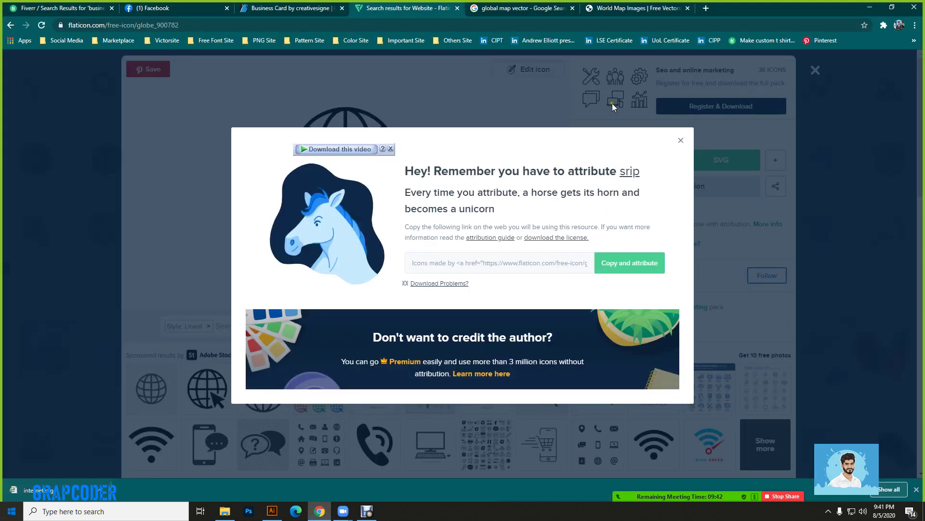
Scroll through GraphicRiver's 42,561 business card template results for design ideas.
left_click(279, 9)
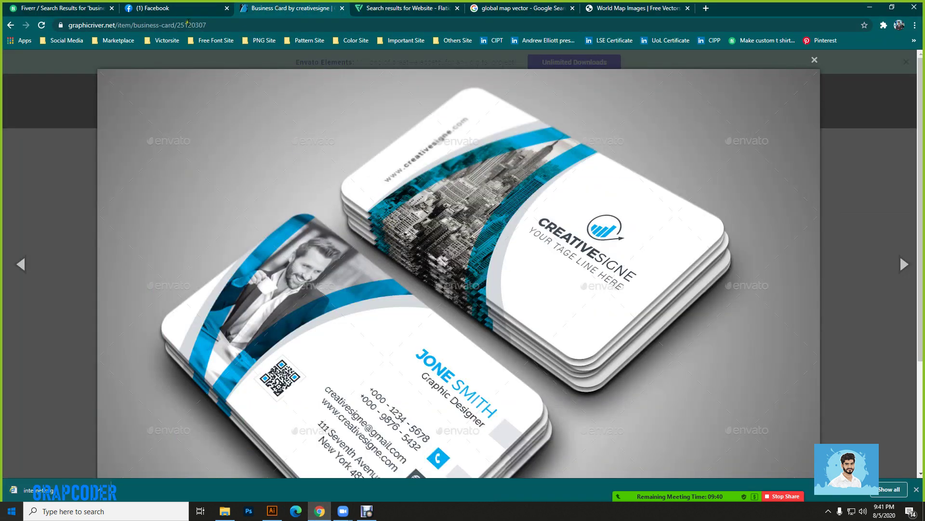
left_click(816, 62)
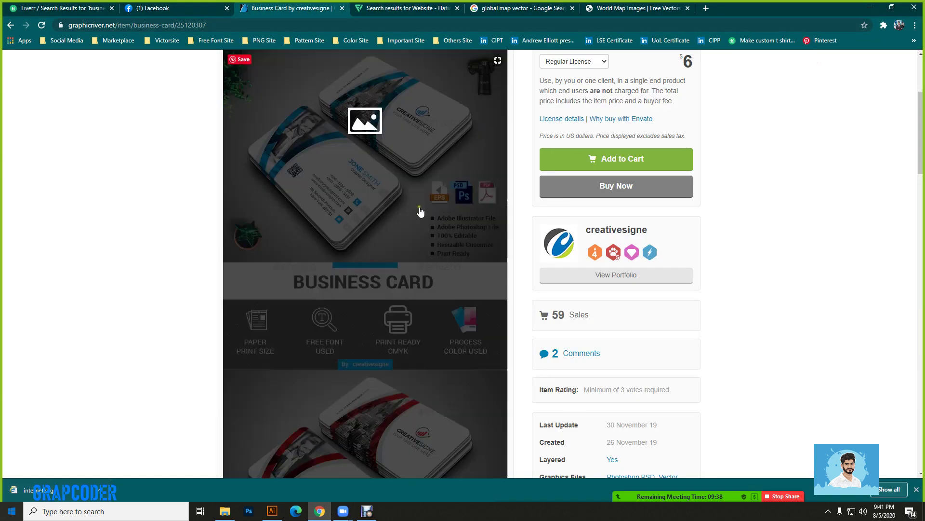
scroll(380, 219, "down", 3)
left_click(9, 25)
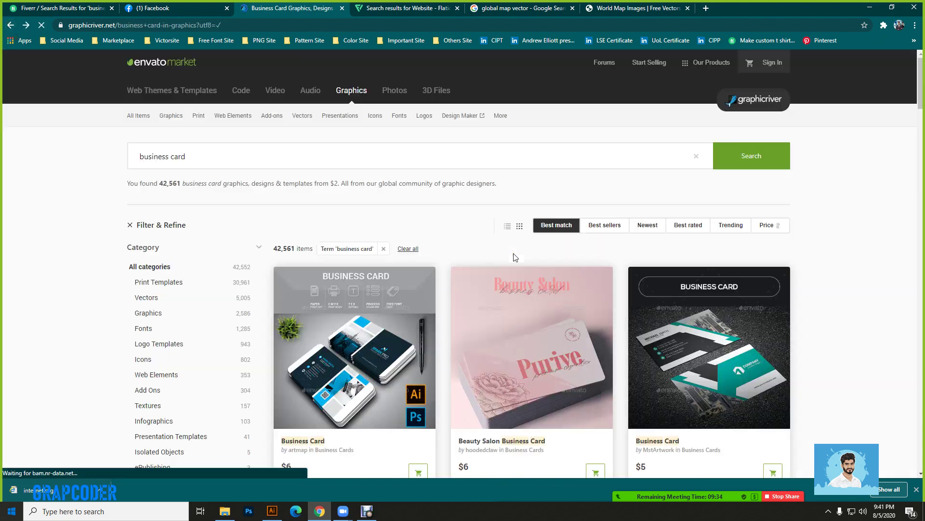
scroll(453, 287, "down", 10)
scroll(464, 299, "down", 5)
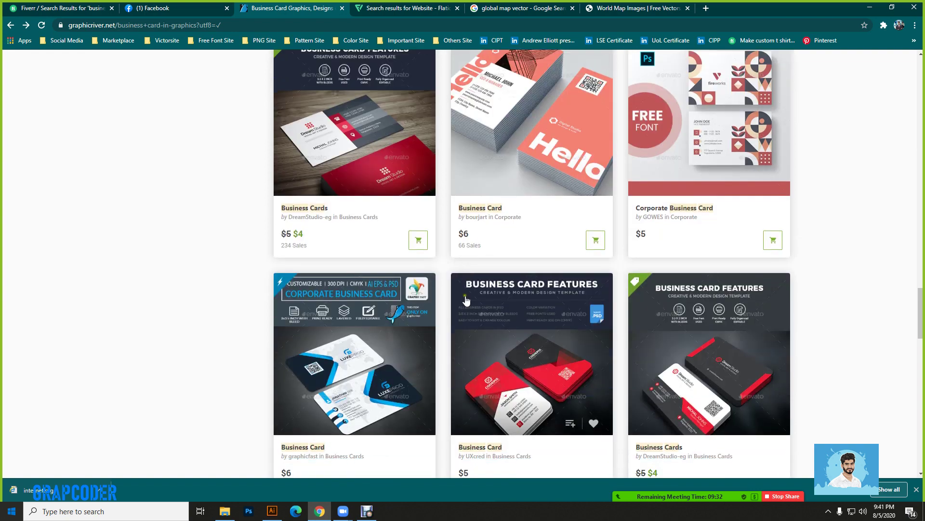
scroll(465, 297, "down", 4)
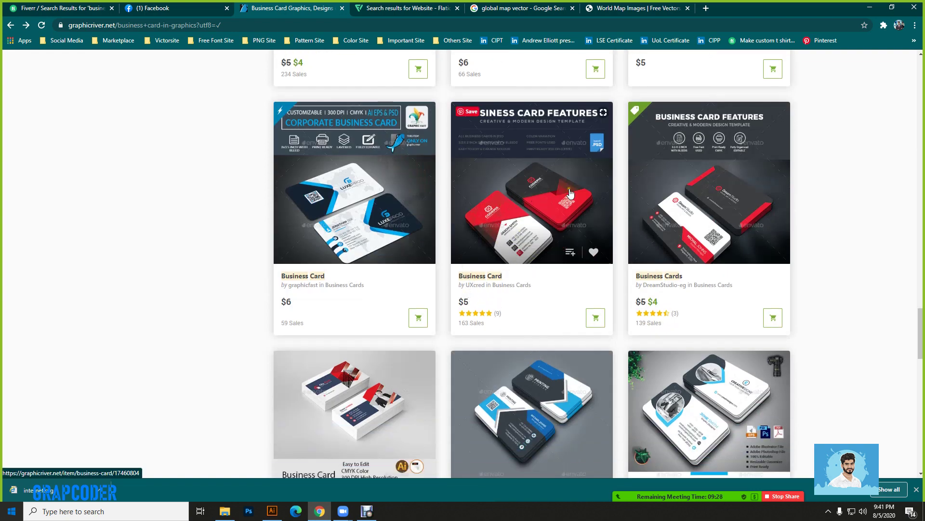
mouse_move(708, 339)
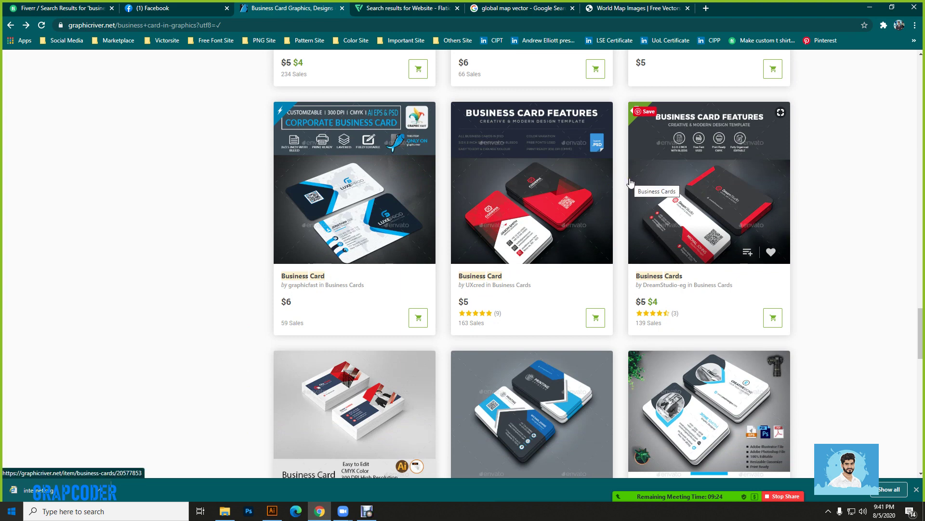
scroll(699, 232, "down", 2)
scroll(706, 234, "down", 2)
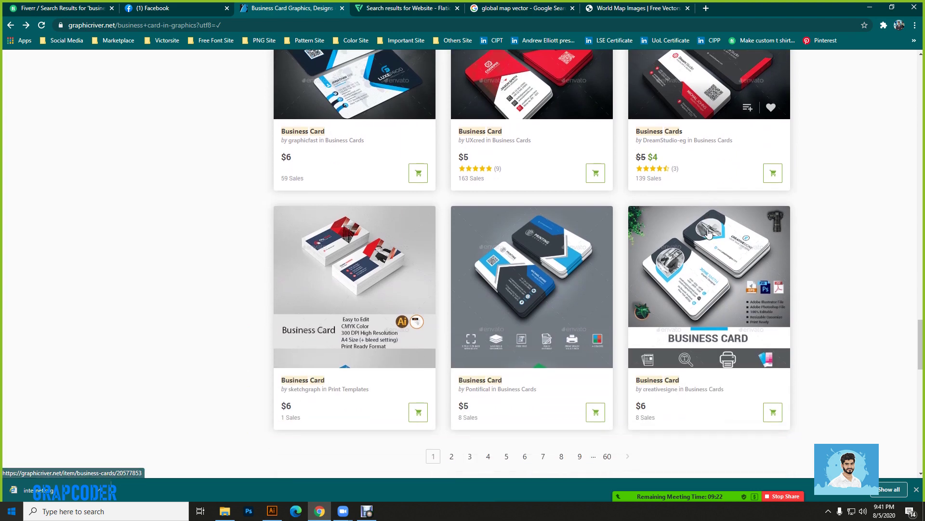
scroll(643, 218, "up", 4)
mouse_move(354, 286)
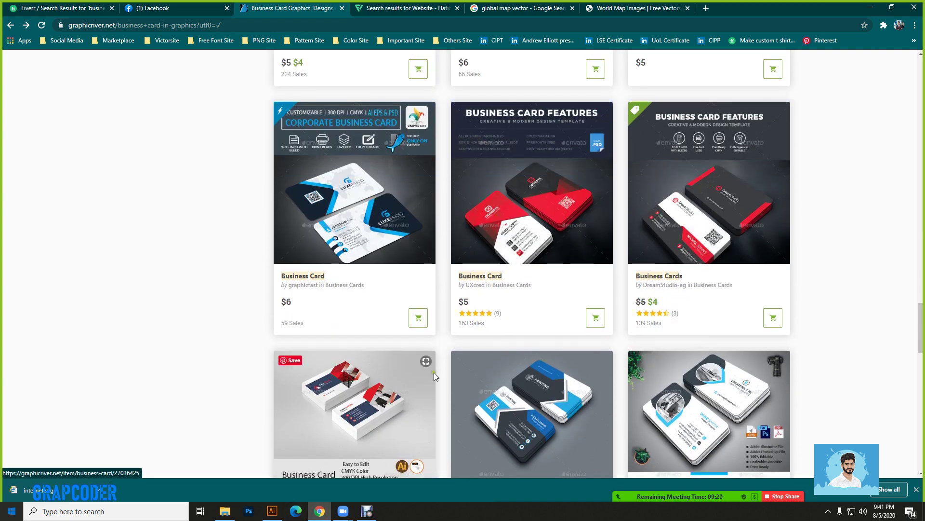
Draw a rectangle from the back card's top-left corner, flush with its left edge.
left_click(318, 512)
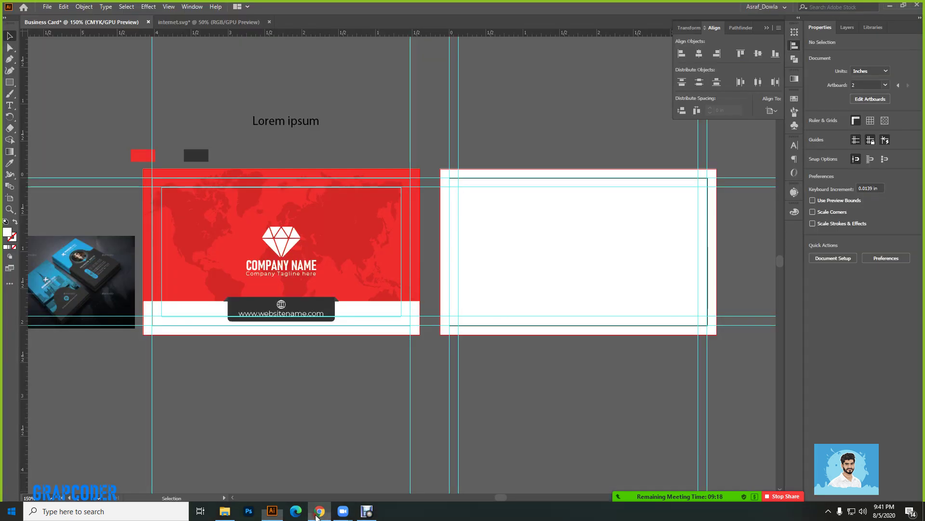
left_click_drag(523, 255, 414, 252)
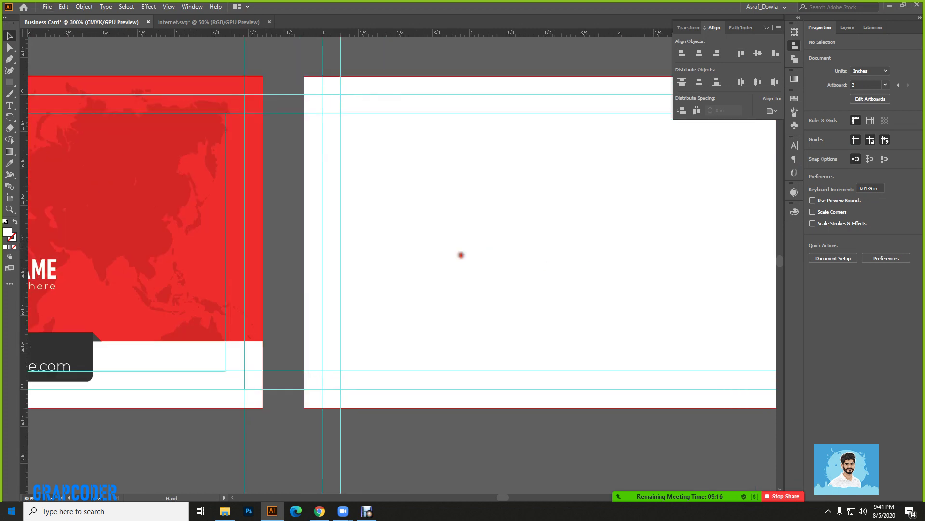
left_click(13, 85)
left_click_drag(238, 132, 426, 352)
left_click_drag(238, 243, 235, 243)
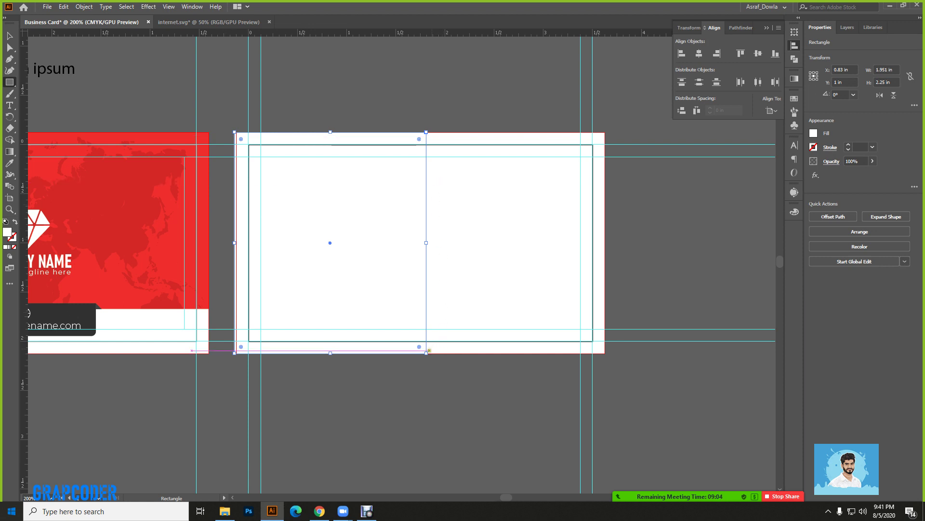
Delete a bottom corner anchor to form a diagonal triangle filled with the front's red.
key("a")
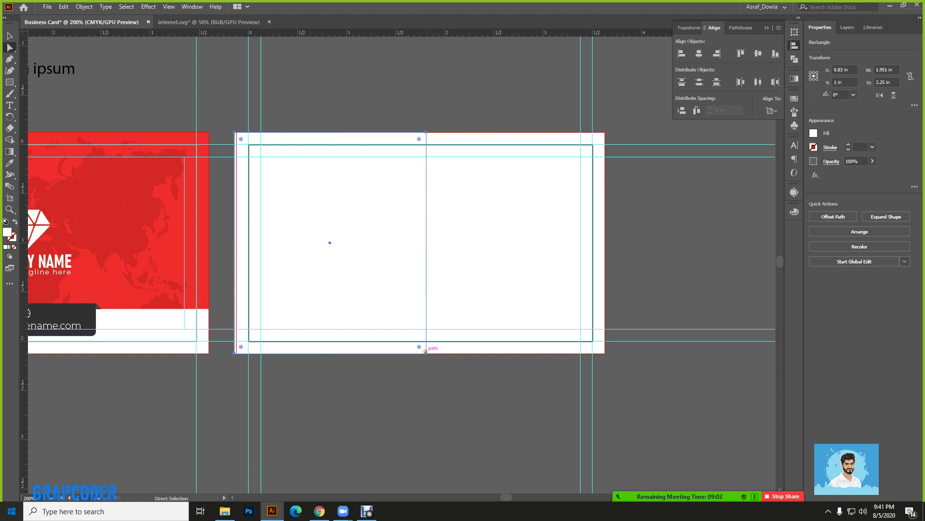
left_click(427, 353)
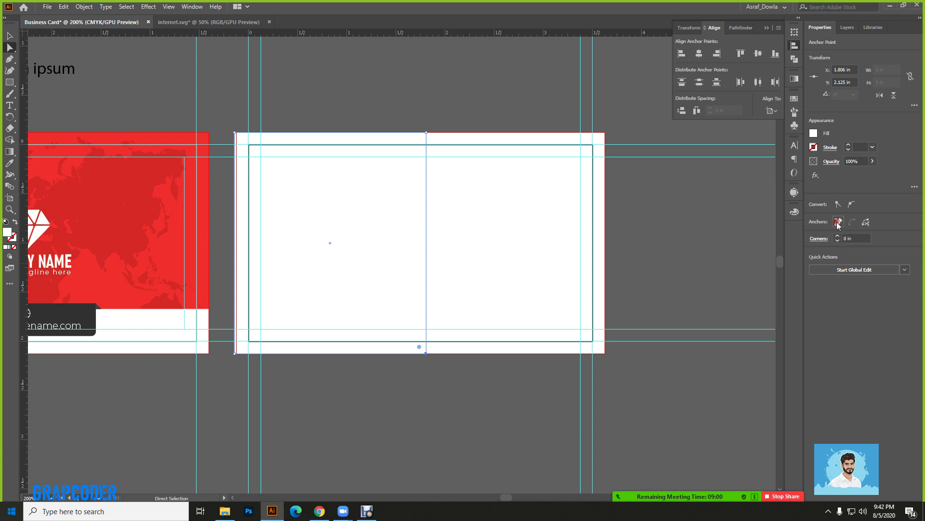
left_click(838, 223)
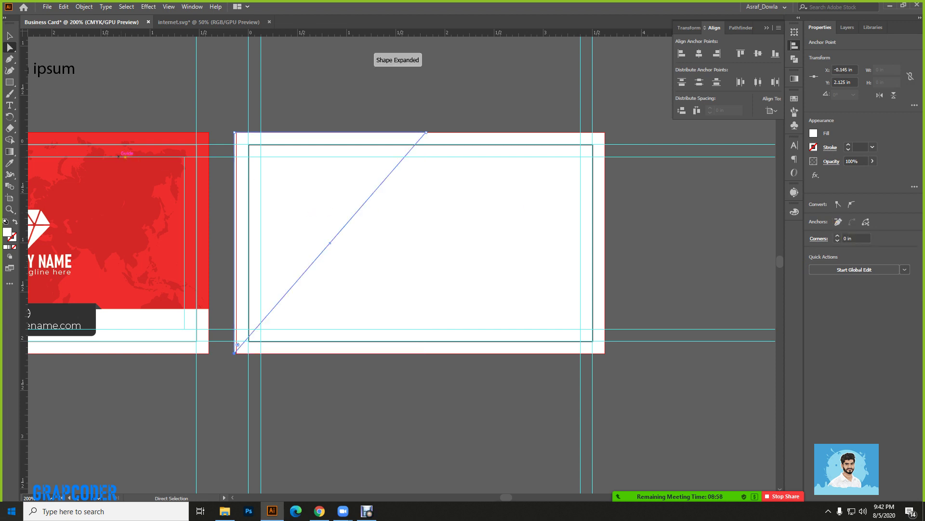
key("i")
left_click(111, 192)
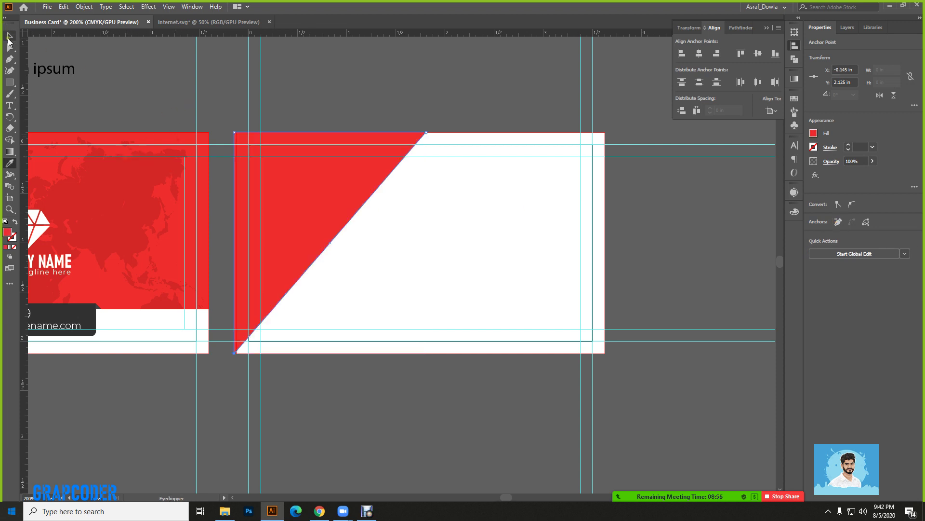
left_click(9, 38)
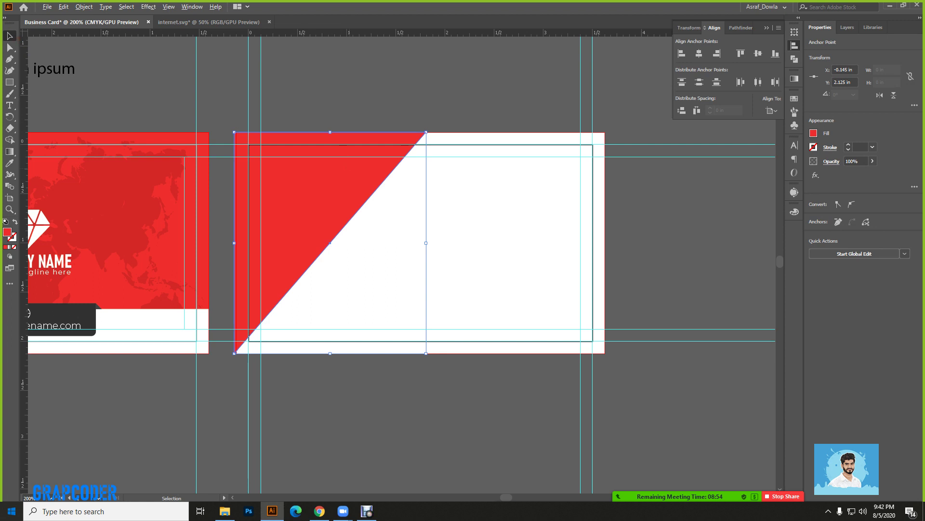
Duplicate the red triangle, rotate the copy 180° and reflect it vertically.
right_click(350, 168)
mouse_move(377, 330)
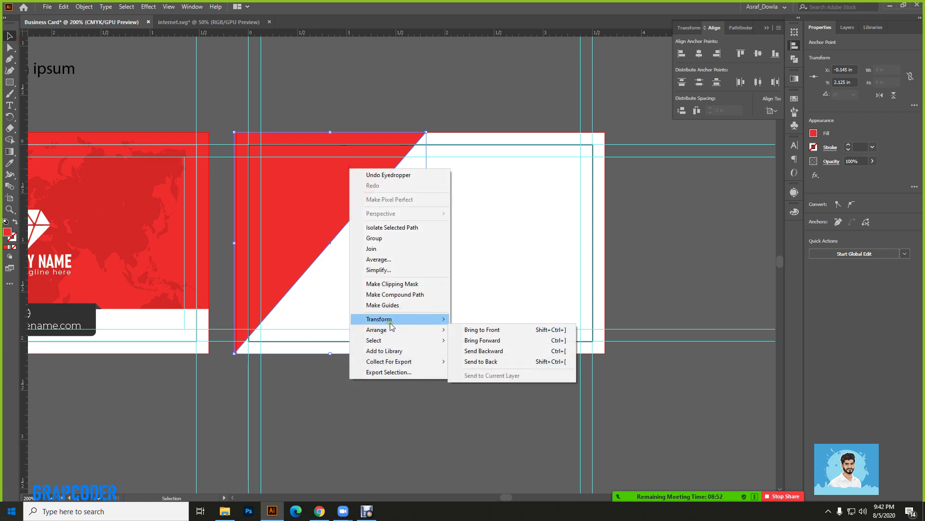
left_click(500, 252)
left_click_drag(321, 178, 536, 185, "alt")
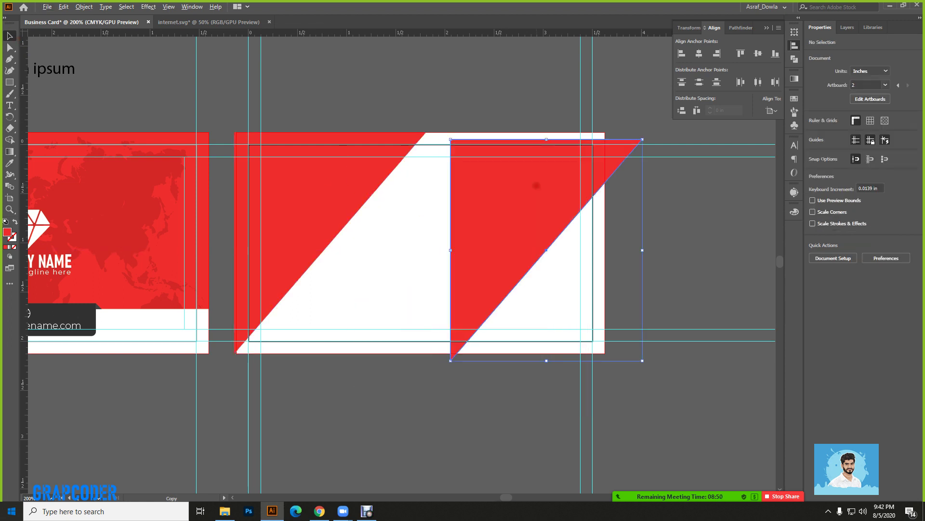
left_click_drag(646, 137, 435, 341)
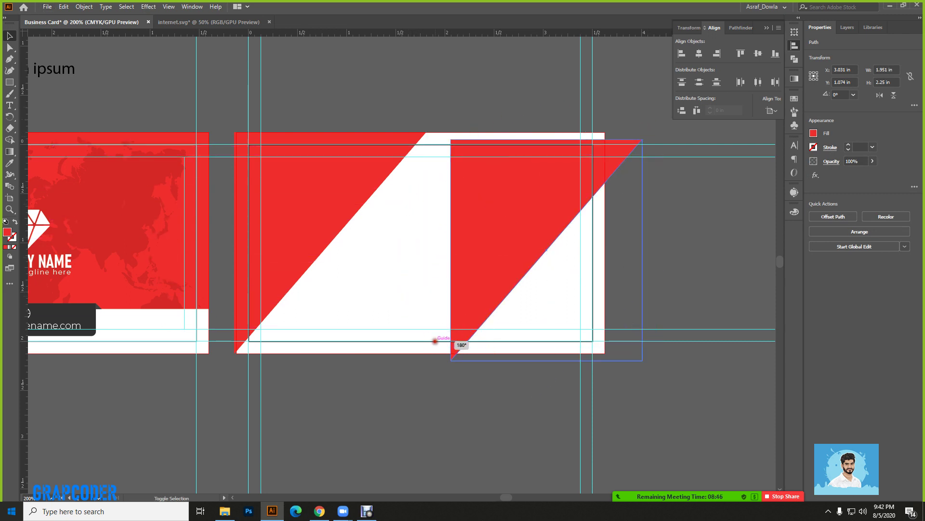
left_click_drag(435, 340, 435, 340)
right_click(585, 275)
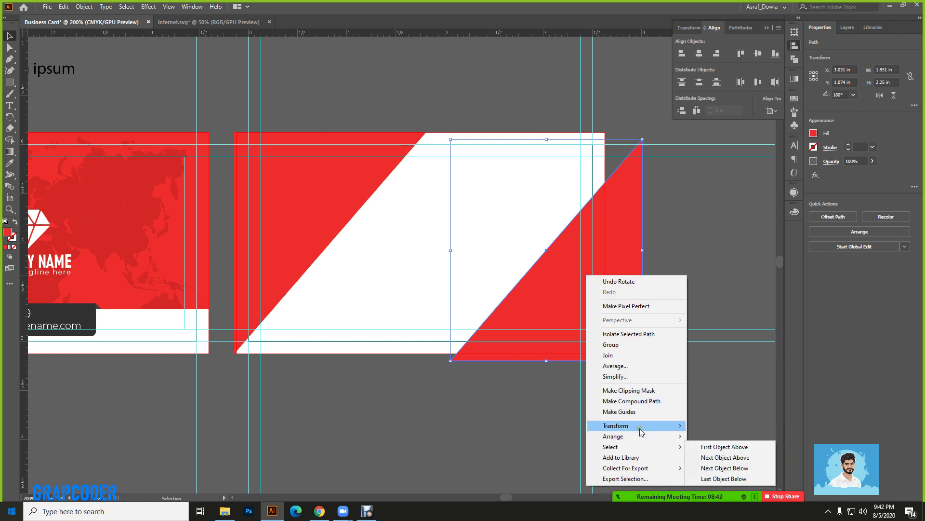
mouse_move(616, 425)
left_click(705, 461)
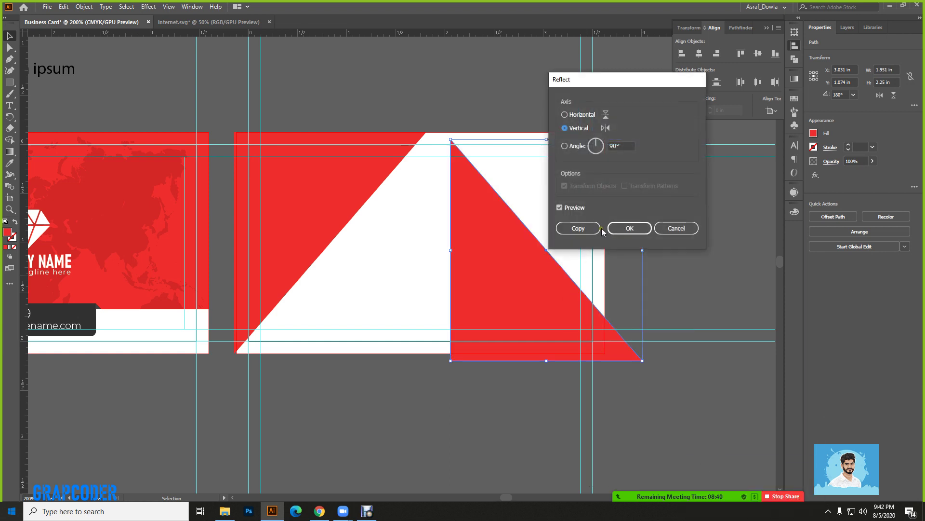
left_click(629, 232)
Shrink the copy to about 0.929 by 1.071 in at the card's lower-left corner.
left_click_drag(513, 266, 472, 275)
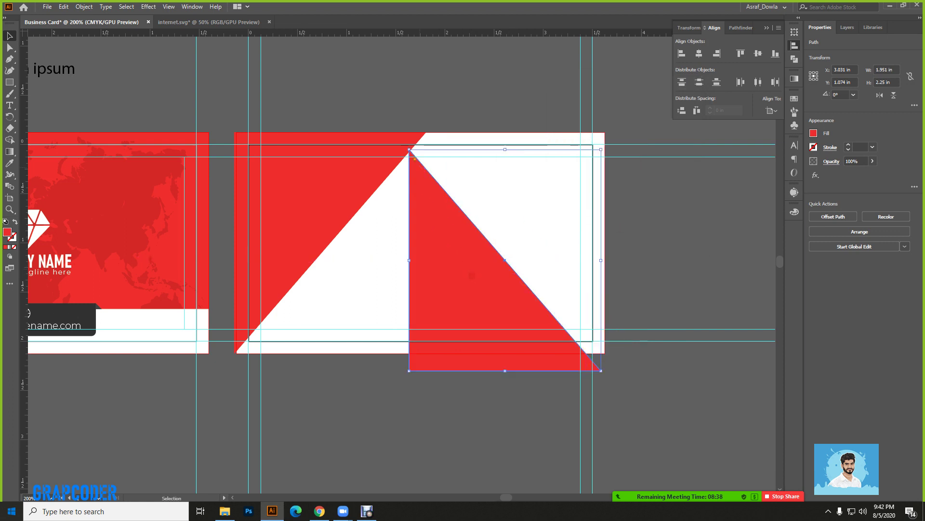
left_click_drag(601, 150, 551, 207)
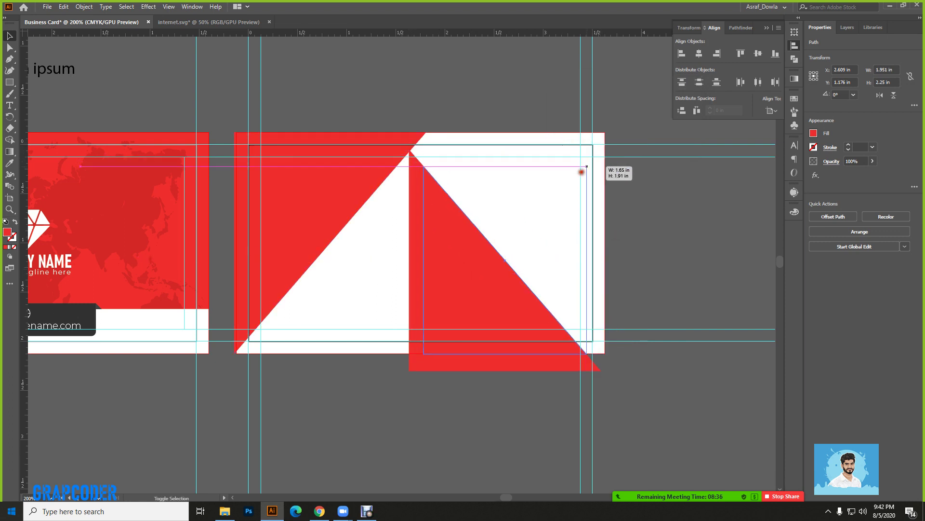
mouse_move(467, 293)
left_mouse_down()
mouse_move(382, 324)
mouse_move(282, 333)
left_mouse_up()
scroll(232, 351, "up", 5)
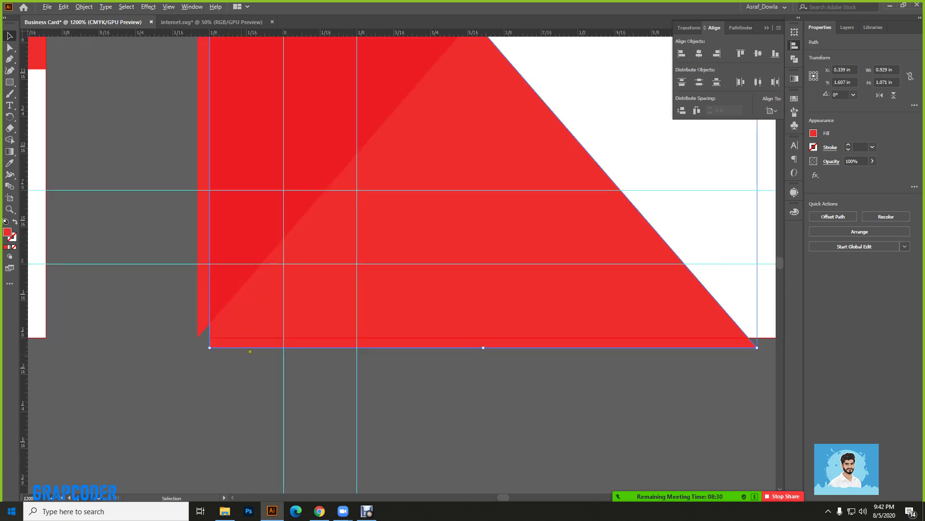
left_click_drag(482, 323, 482, 316)
scroll(482, 316, "down", 5)
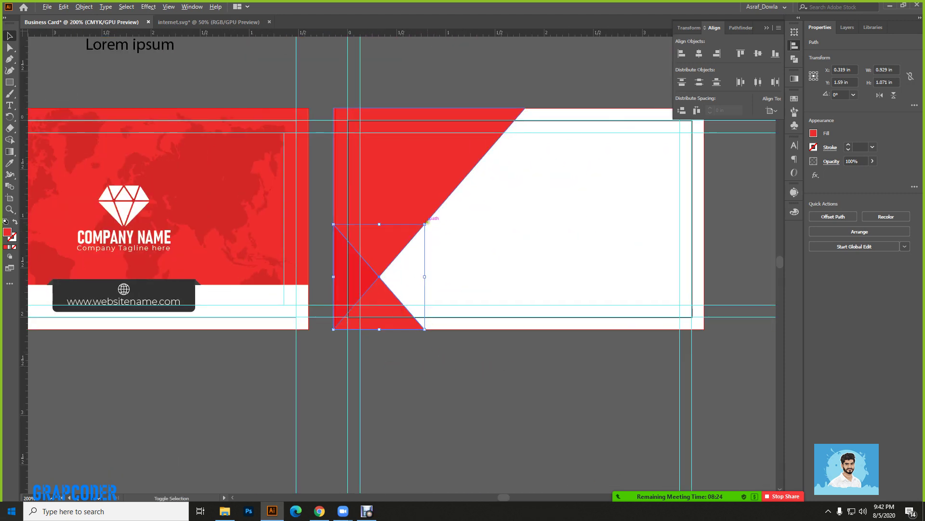
Enlarge the small triangle and align its left, top and bottom edges to the key shape.
left_click_drag(425, 225, 448, 202)
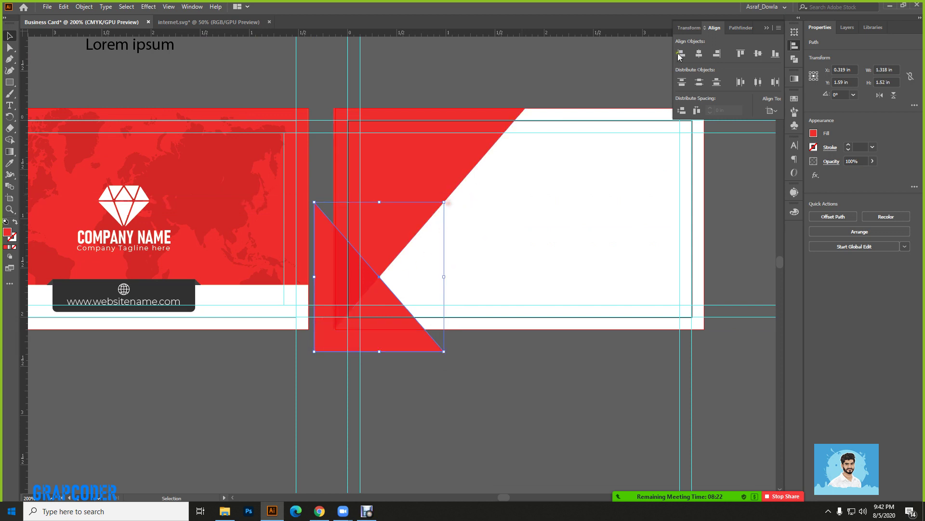
left_click(681, 54)
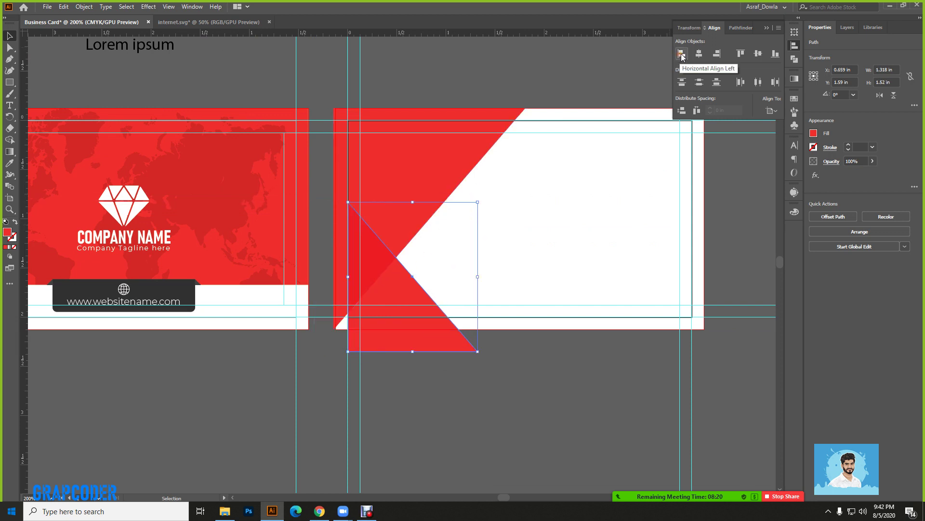
left_click(740, 54)
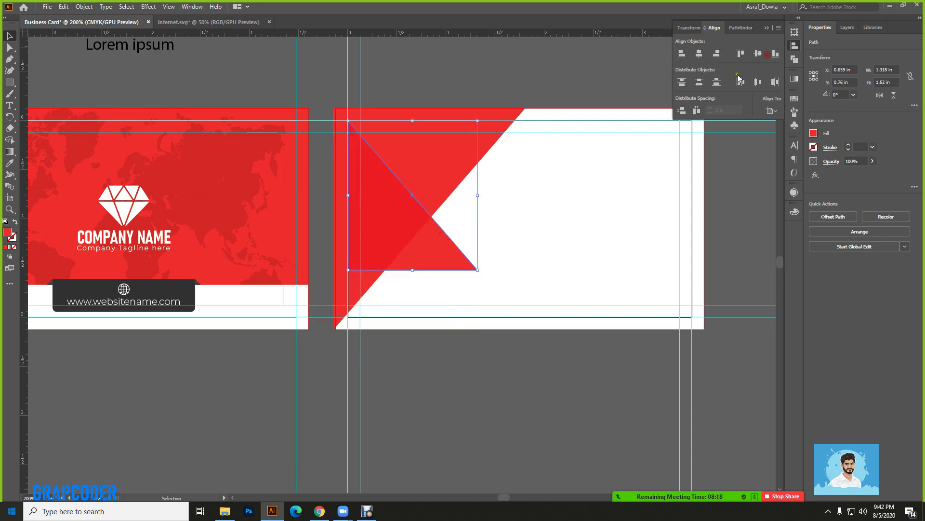
left_click(774, 54)
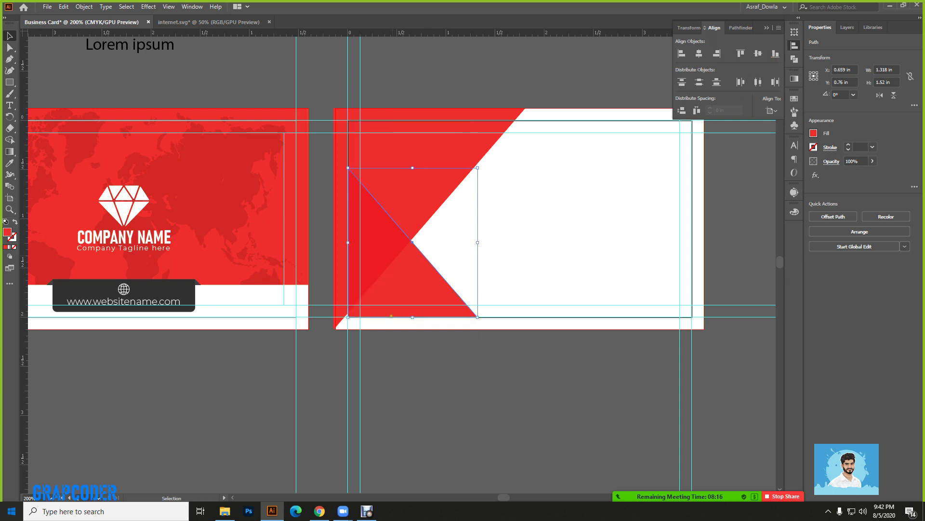
scroll(366, 316, "up", 1)
scroll(384, 327, "up", 1)
Snap the triangle's corner flush onto the card back's bottom-left corner.
left_click_drag(494, 172, 467, 201)
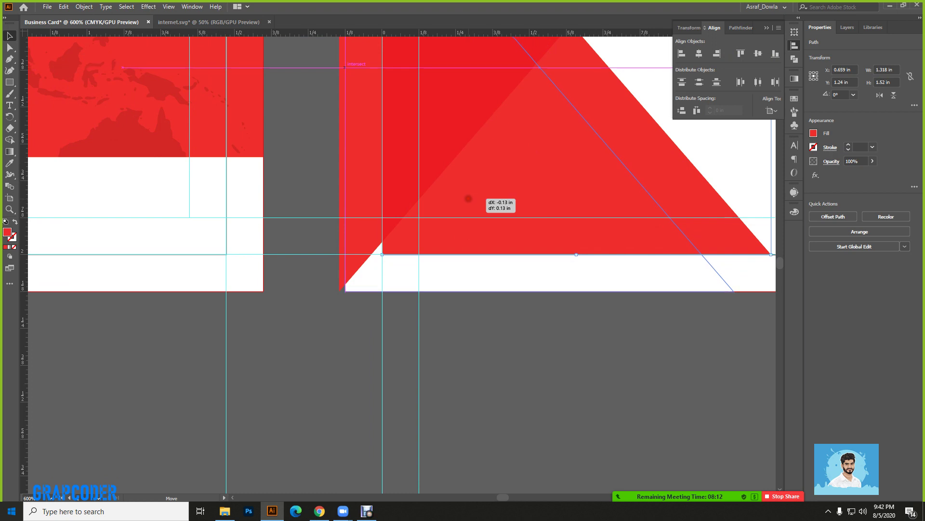
left_click_drag(467, 199, 469, 199)
scroll(341, 299, "up", 7)
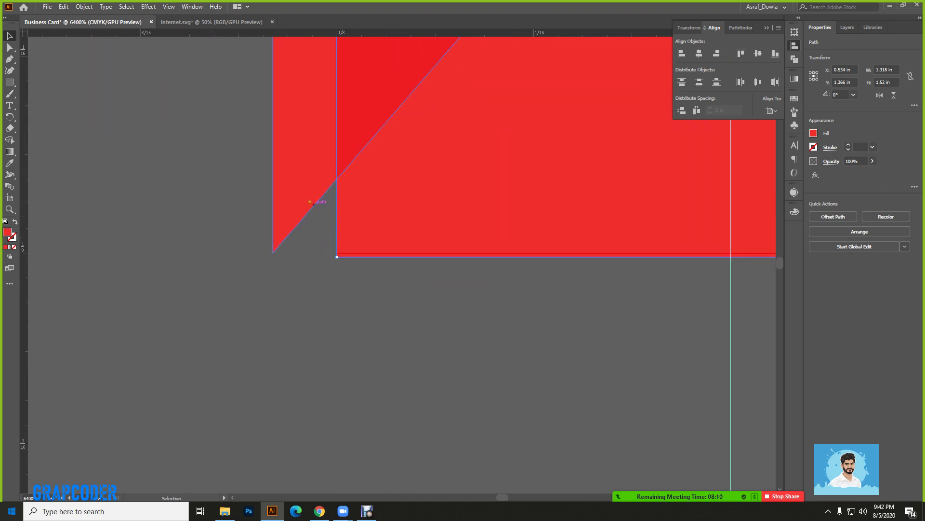
left_click_drag(306, 197, 365, 202)
scroll(259, 265, "down", 5)
scroll(259, 265, "down", 4)
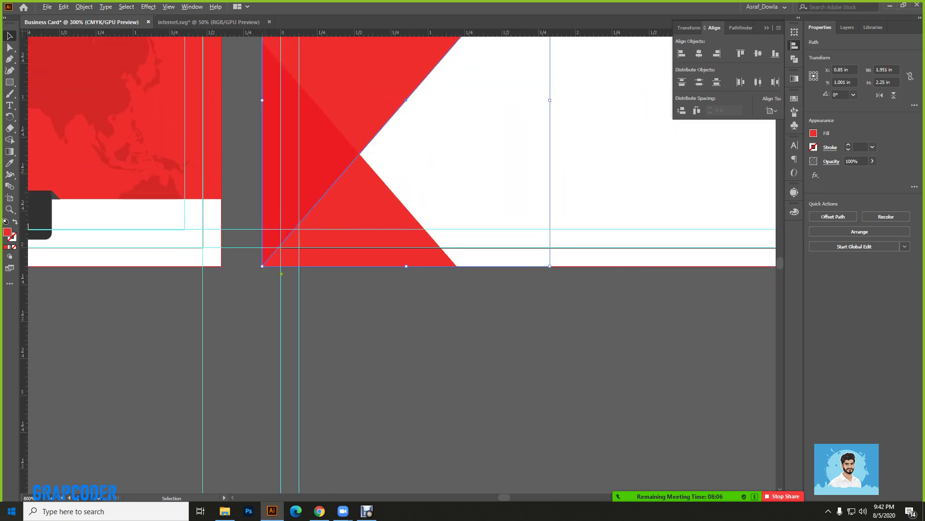
scroll(419, 327, "down", 4)
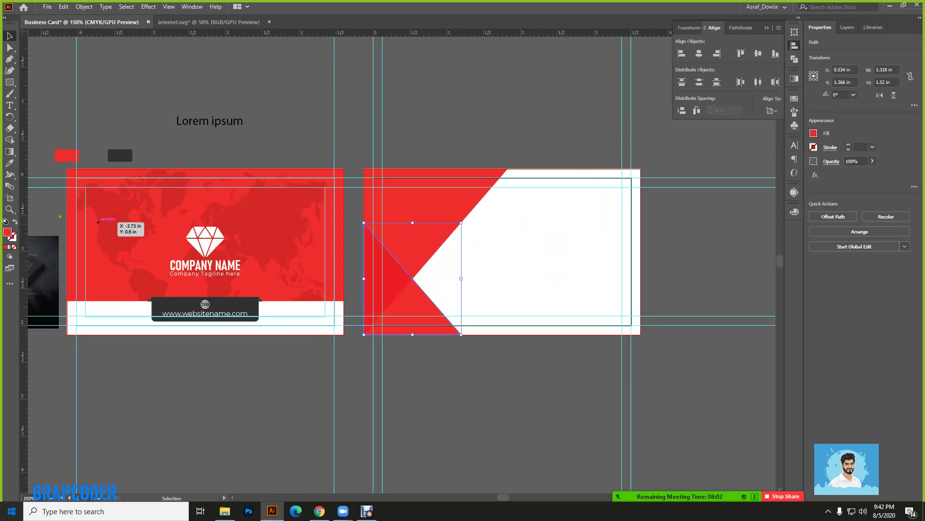
Fill the small lower-left triangle with dark red #bc2222.
double_click(9, 233)
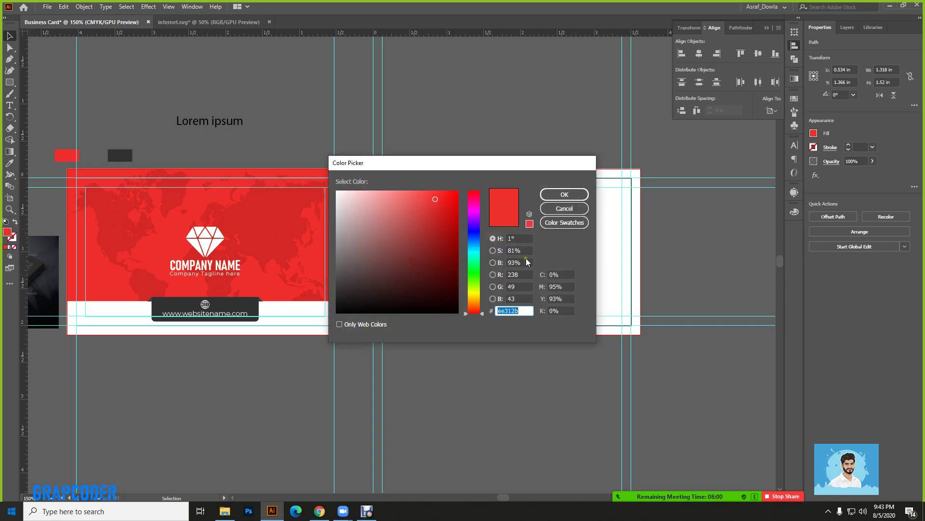
left_click_drag(440, 215, 437, 223)
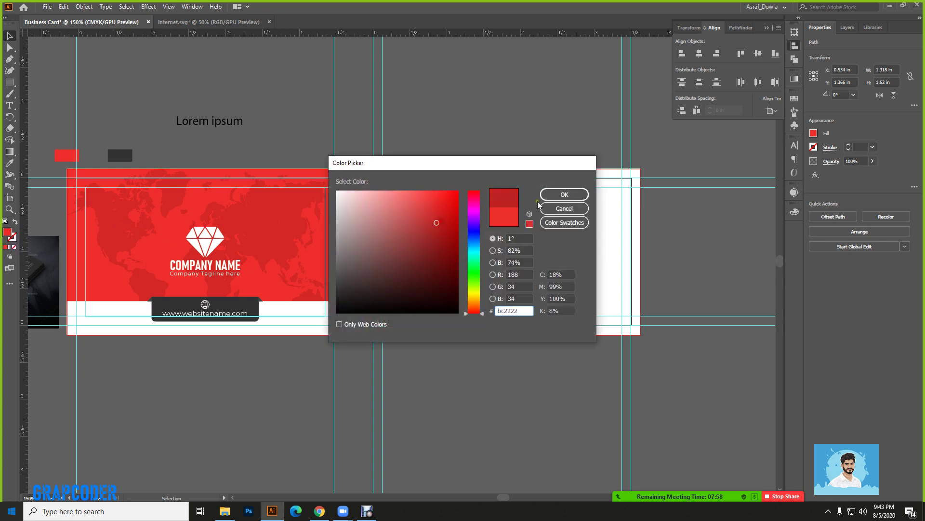
left_click(557, 195)
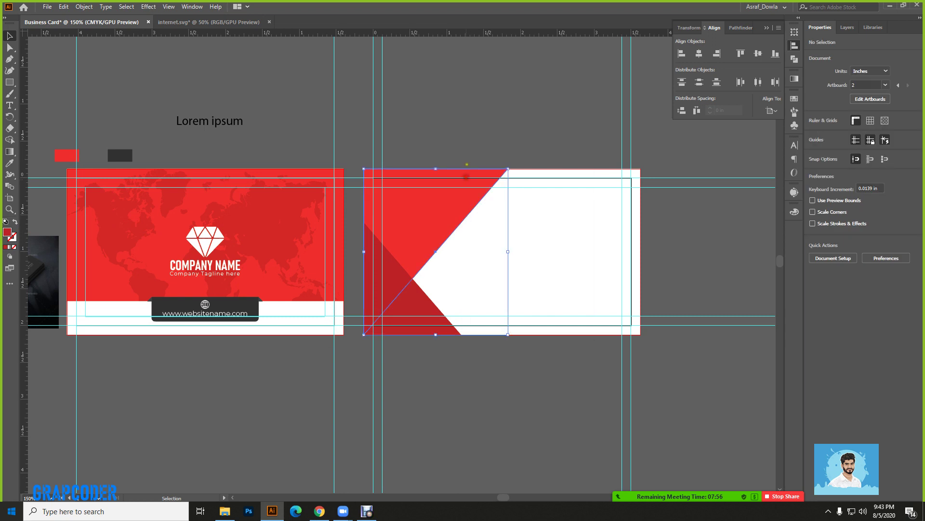
key("ctrl")
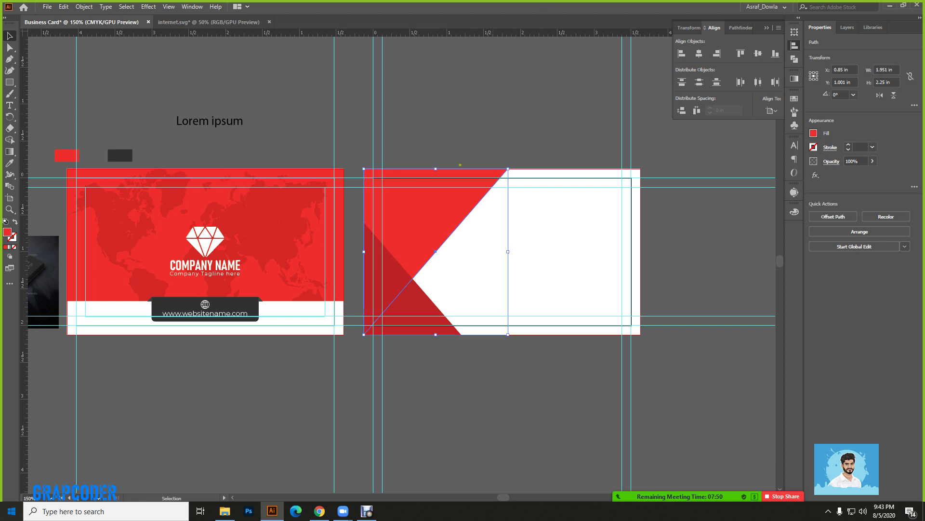
Bring the dark-red triangle to the front with Arrange > Bring to Front.
right_click(435, 194)
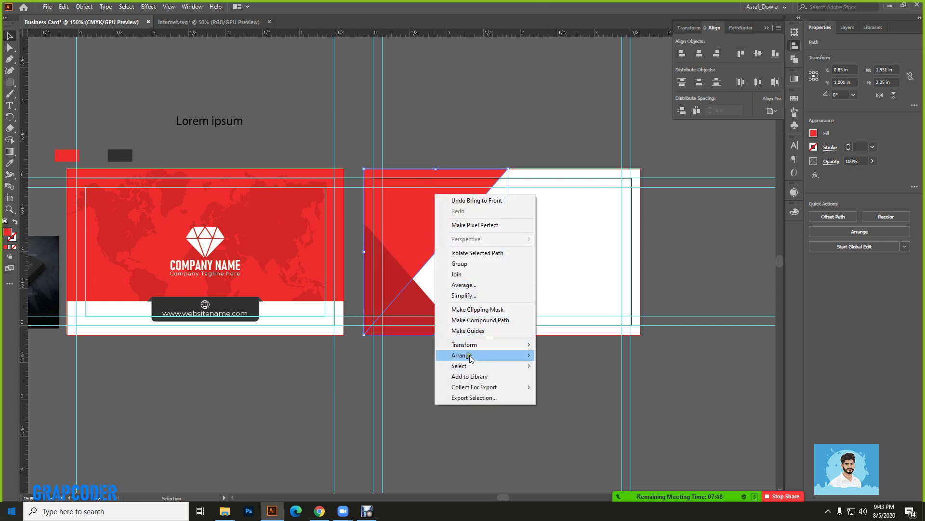
left_click(568, 355)
right_click(437, 213)
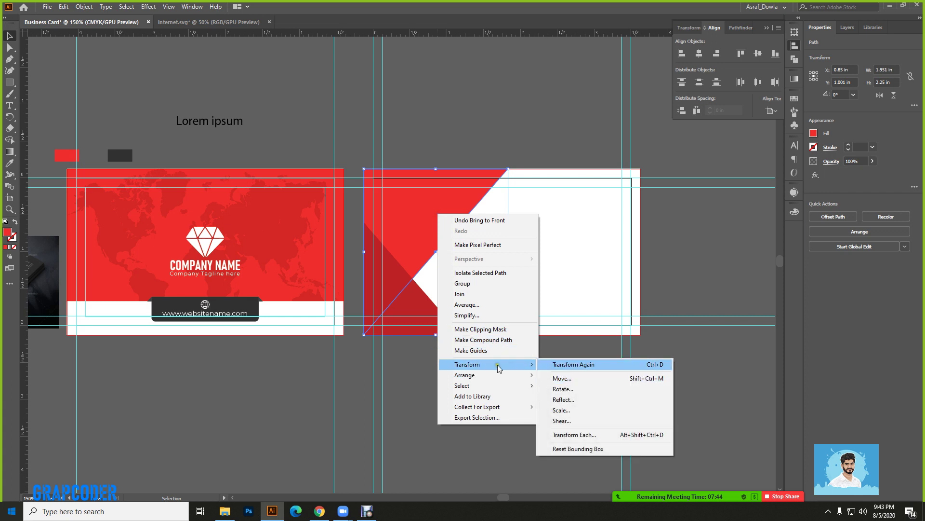
left_click(482, 375)
left_click(561, 376)
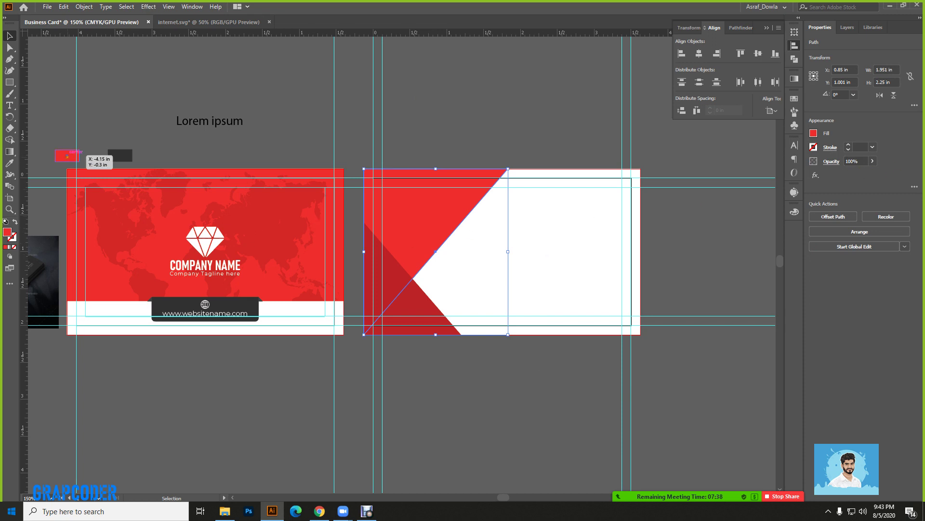
Eyedrop the bright red onto the large diagonal triangle.
key("i")
left_click(58, 151)
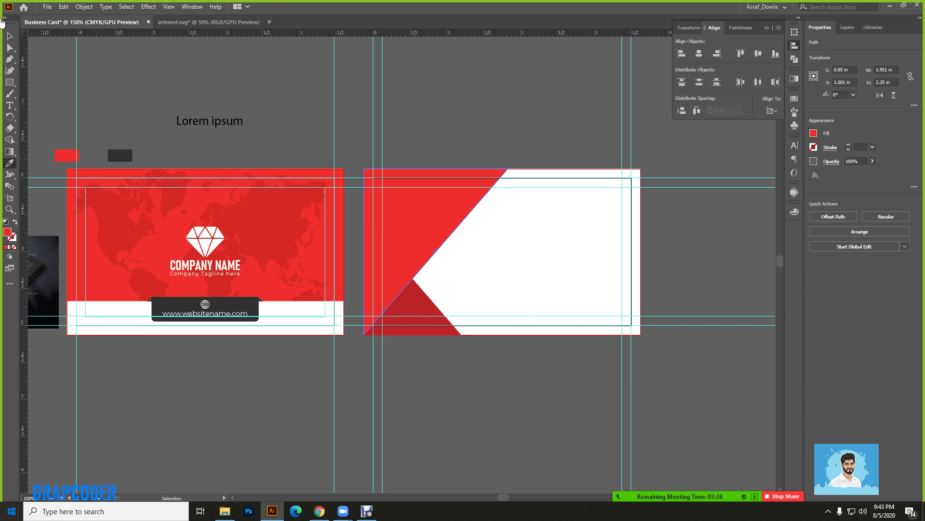
left_click(10, 36)
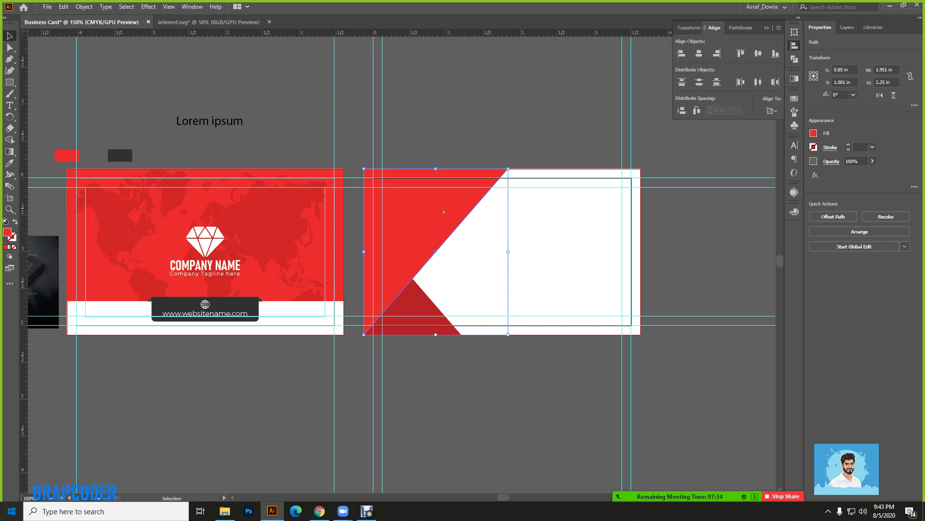
scroll(444, 212, "up", 3)
scroll(531, 264, "down", 1)
scroll(531, 265, "down", 1)
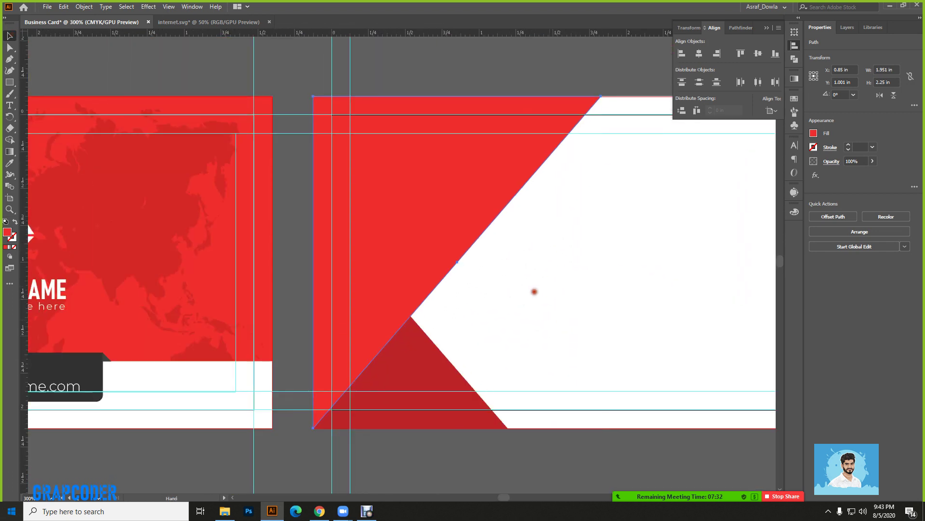
Pan the view to frame the card back and check the red diagonal shape.
left_click_drag(534, 291, 519, 262)
left_click(556, 279)
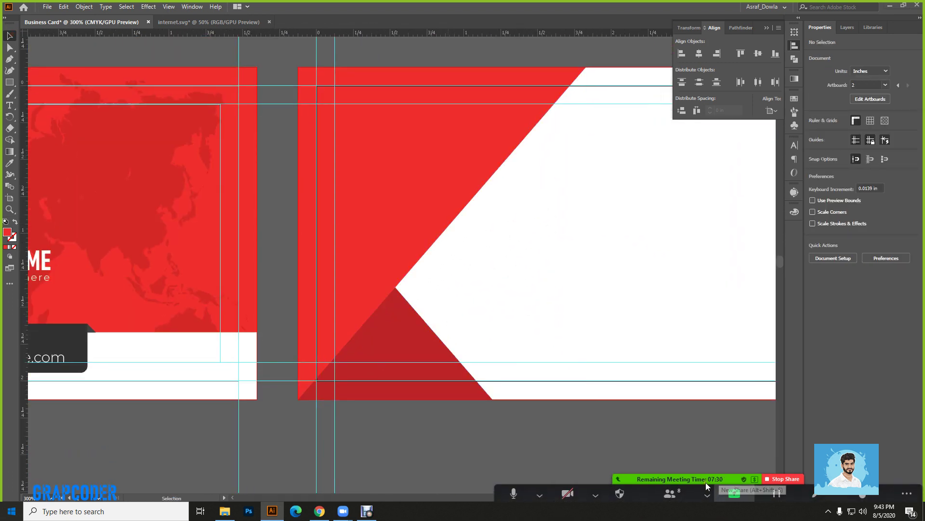
key("space")
left_click_drag(564, 246, 342, 310)
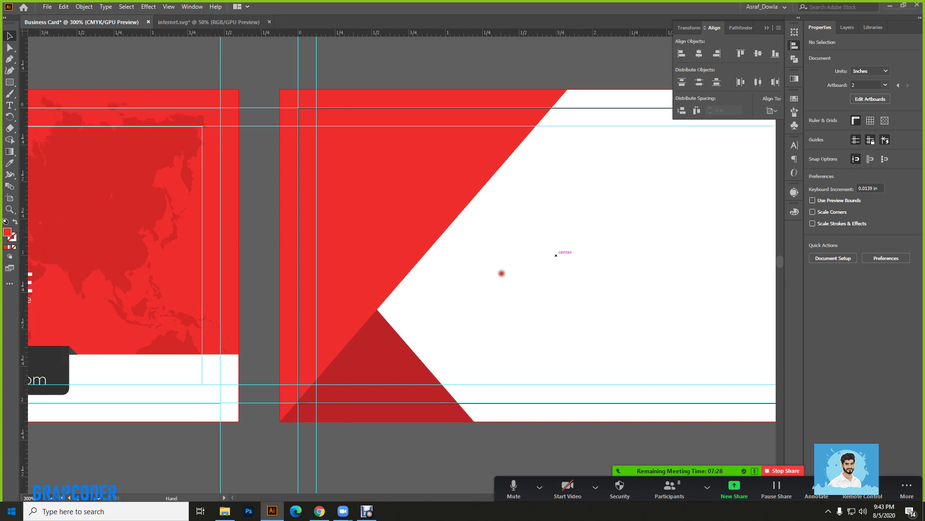
left_click_drag(480, 248, 480, 243)
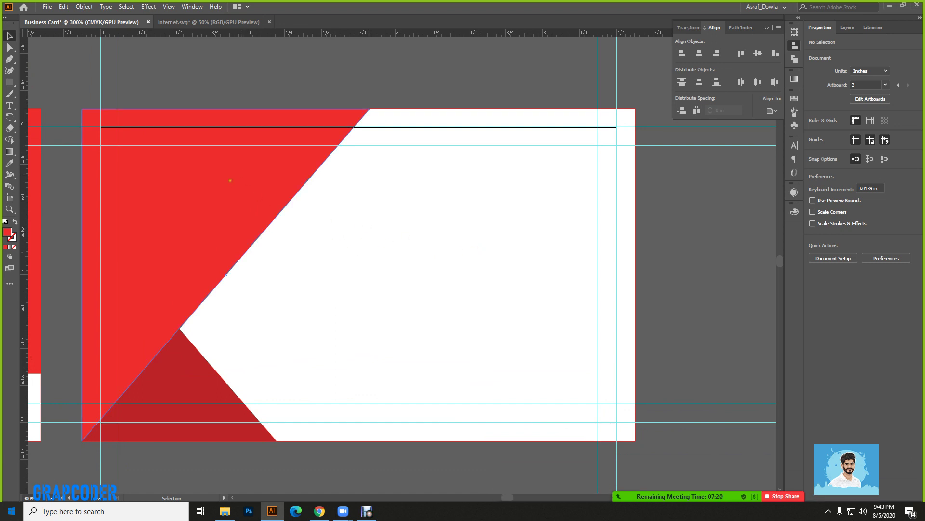
left_click(221, 197)
left_click(434, 262)
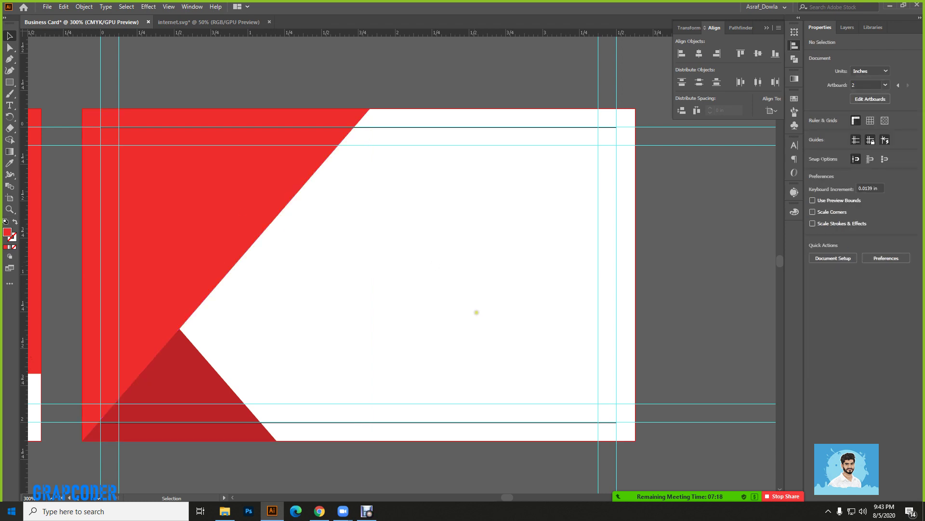
left_click_drag(496, 332, 514, 262)
In a new Chrome tab, search for pexels.com and go to the Pexels homepage.
left_click(320, 511)
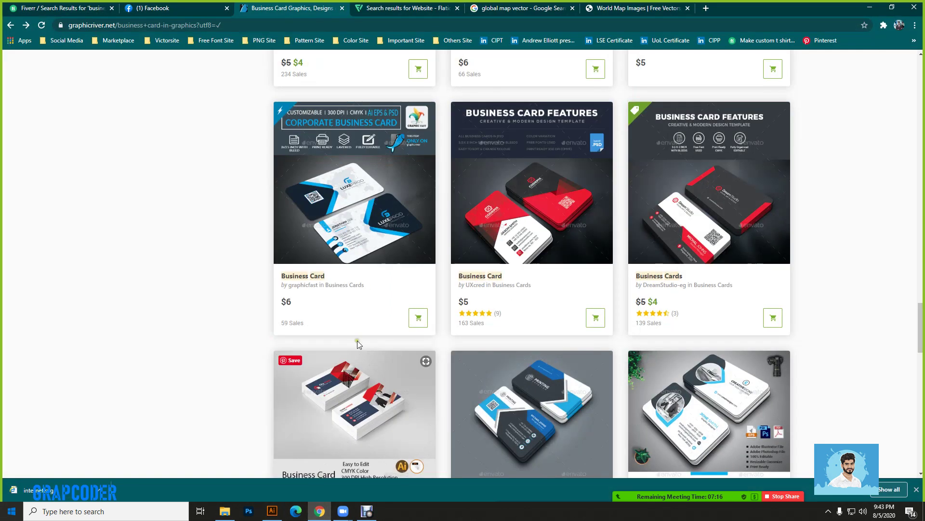
left_click(618, 8)
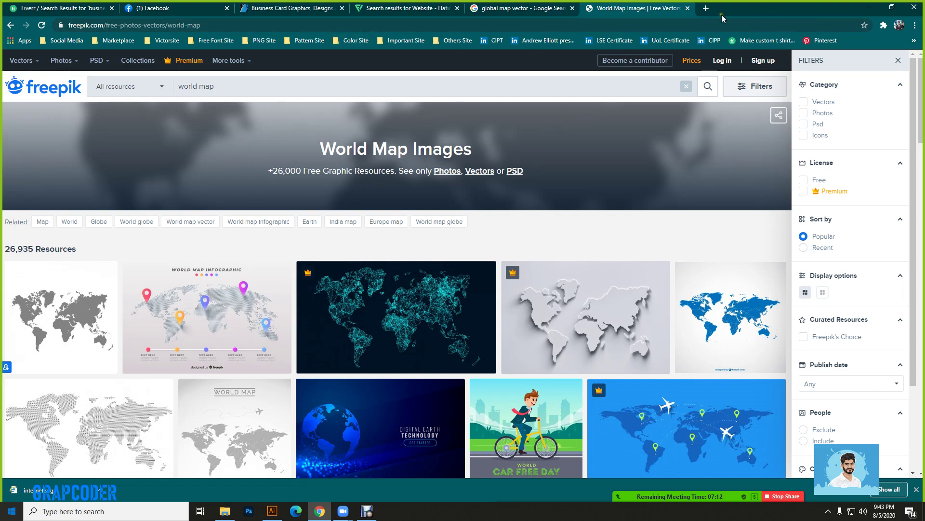
left_click(706, 8)
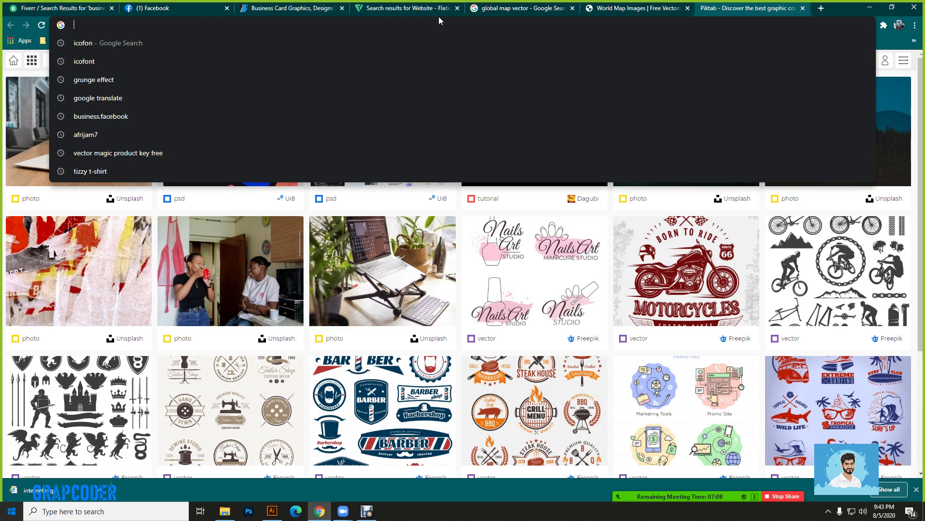
type("pe")
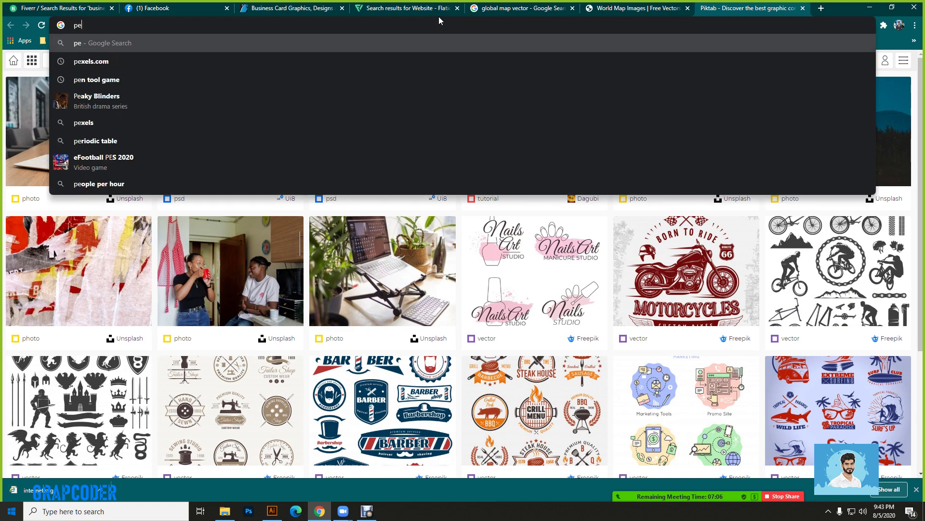
left_click(103, 62)
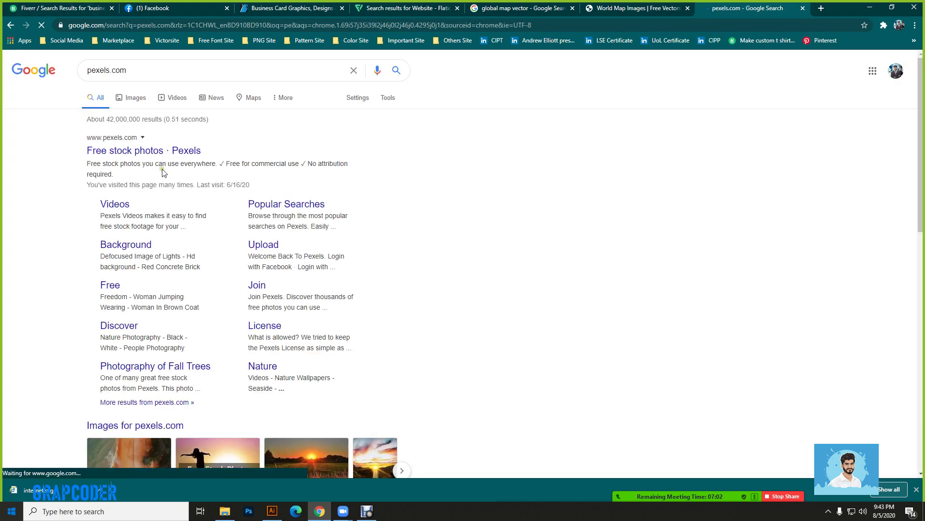
left_click(103, 151)
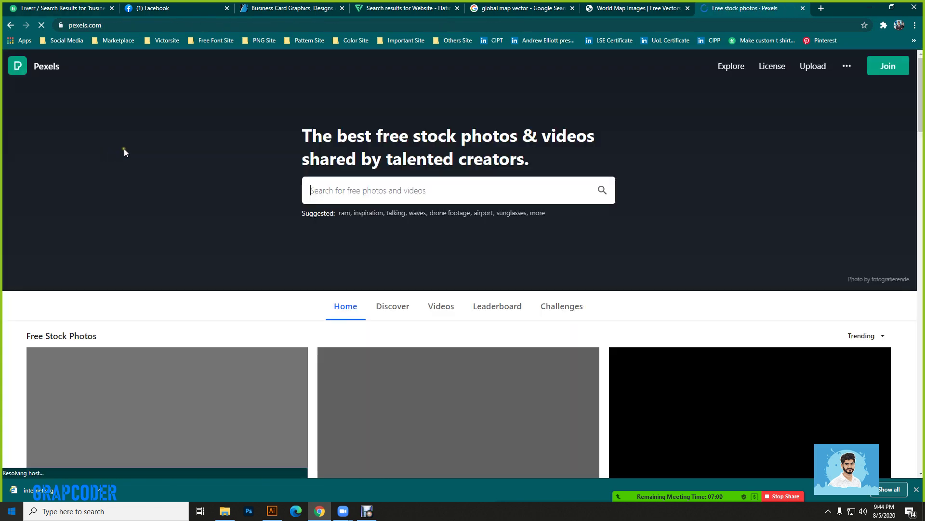
Search Pexels for 'real estate' and scroll through the results.
type("real")
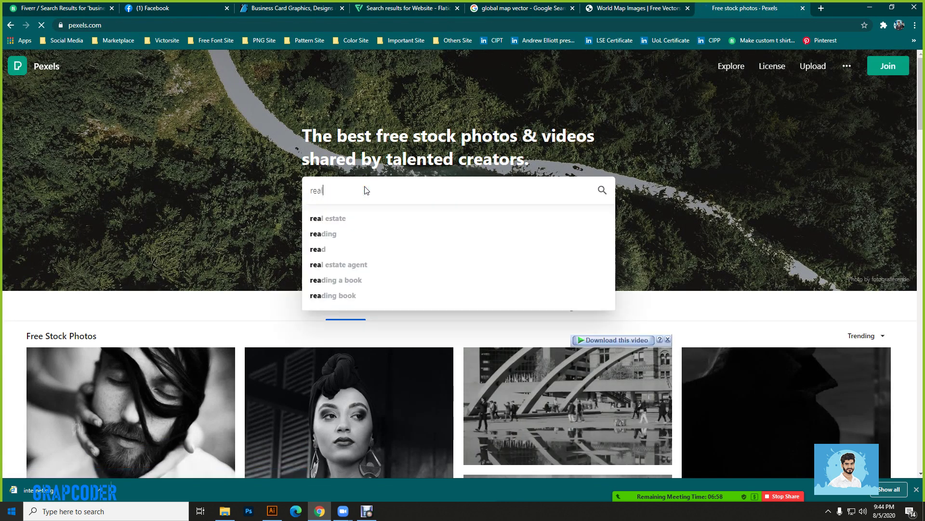
type(" estate")
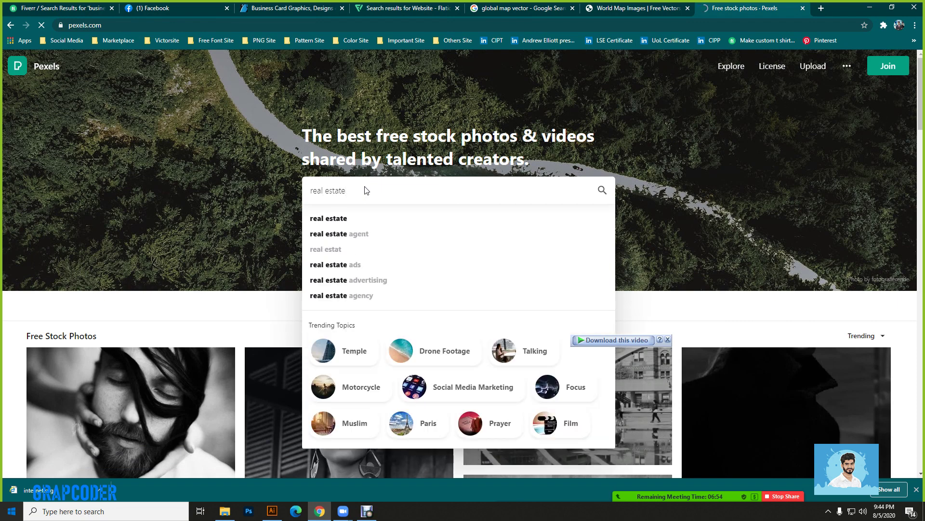
key("Return")
scroll(317, 258, "down", 2)
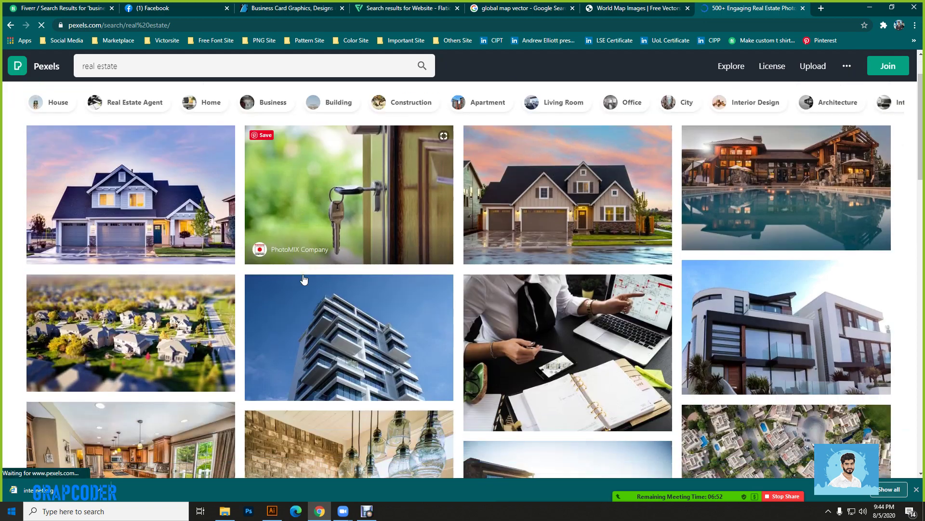
scroll(313, 265, "down", 4)
scroll(309, 272, "down", 3)
scroll(304, 279, "down", 1)
scroll(304, 279, "down", 5)
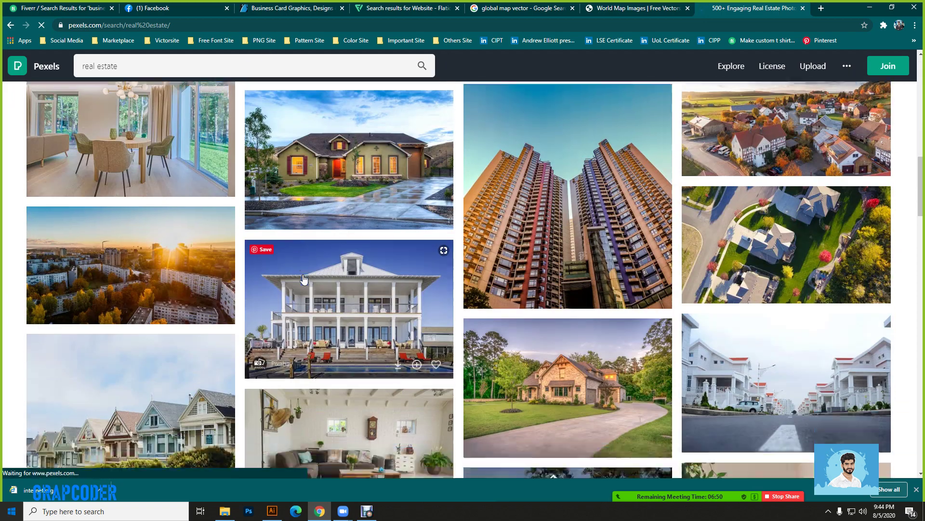
scroll(304, 279, "down", 3)
scroll(303, 278, "down", 2)
scroll(304, 279, "down", 5)
scroll(303, 278, "down", 1)
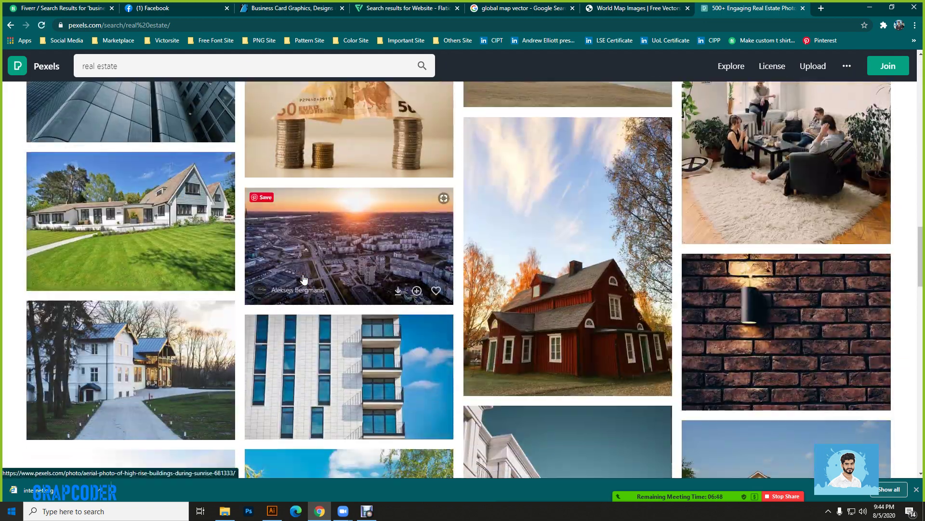
scroll(304, 279, "down", 4)
scroll(303, 279, "down", 3)
scroll(304, 278, "down", 2)
scroll(304, 279, "down", 3)
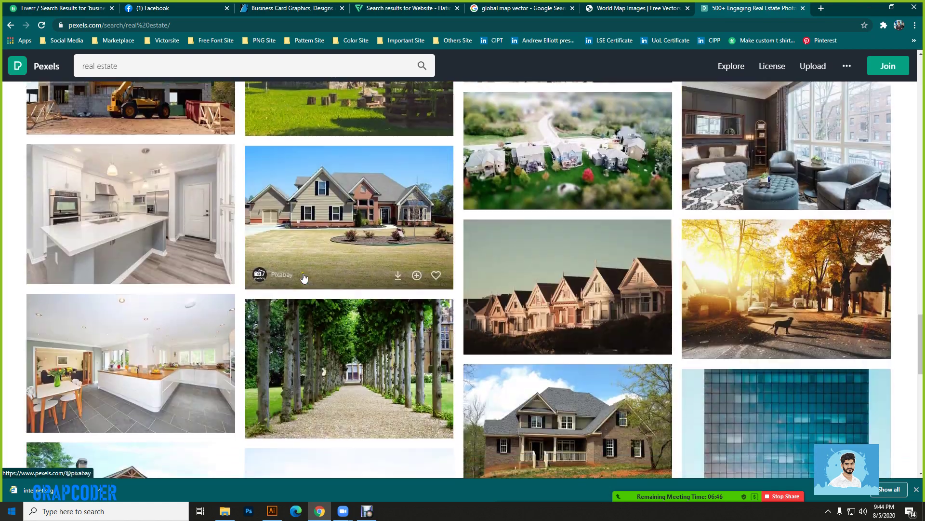
scroll(304, 279, "down", 5)
scroll(303, 279, "down", 1)
scroll(304, 276, "down", 4)
scroll(305, 276, "down", 1)
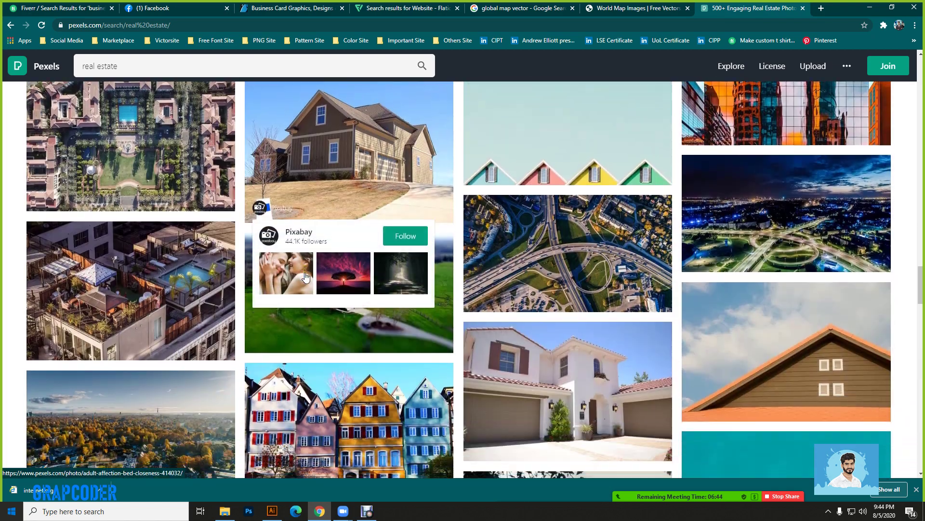
scroll(305, 276, "down", 6)
scroll(305, 276, "down", 1)
scroll(305, 277, "down", 2)
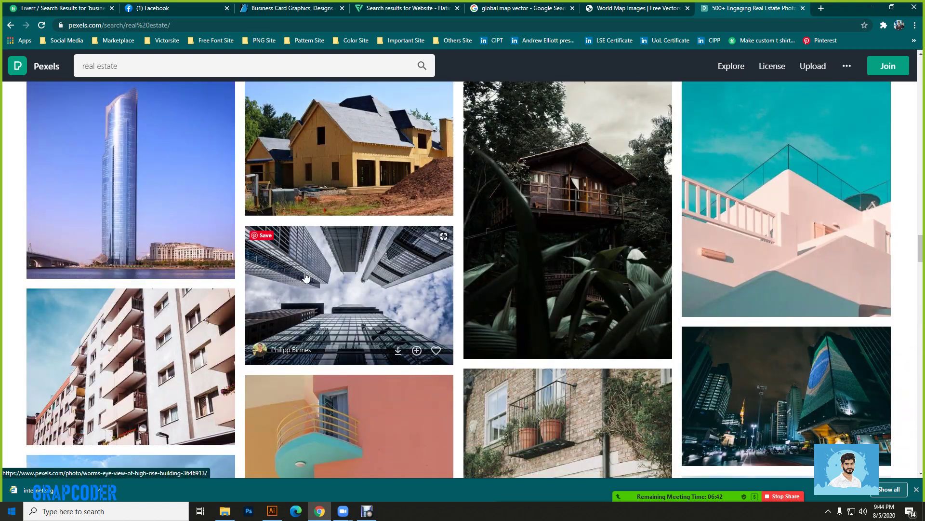
scroll(305, 276, "down", 6)
scroll(305, 274, "down", 5)
scroll(306, 273, "down", 4)
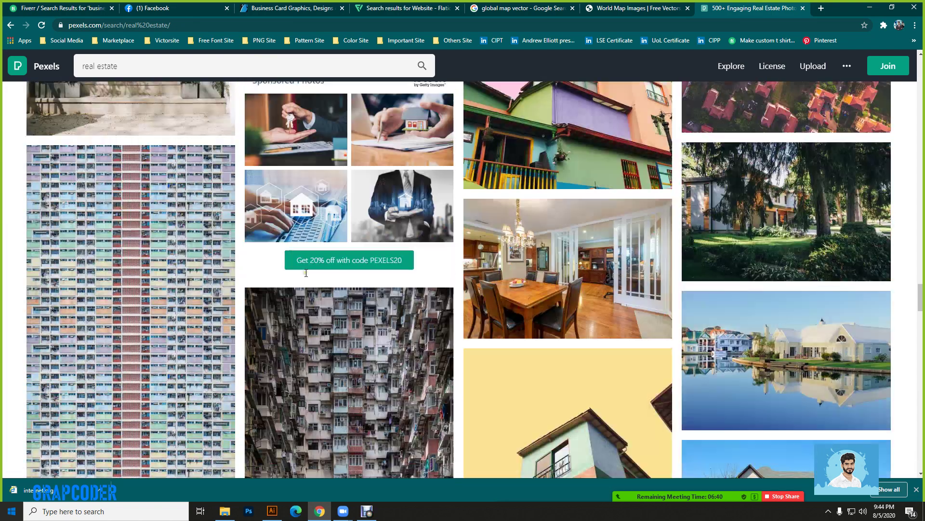
scroll(306, 273, "down", 2)
scroll(301, 256, "down", 5)
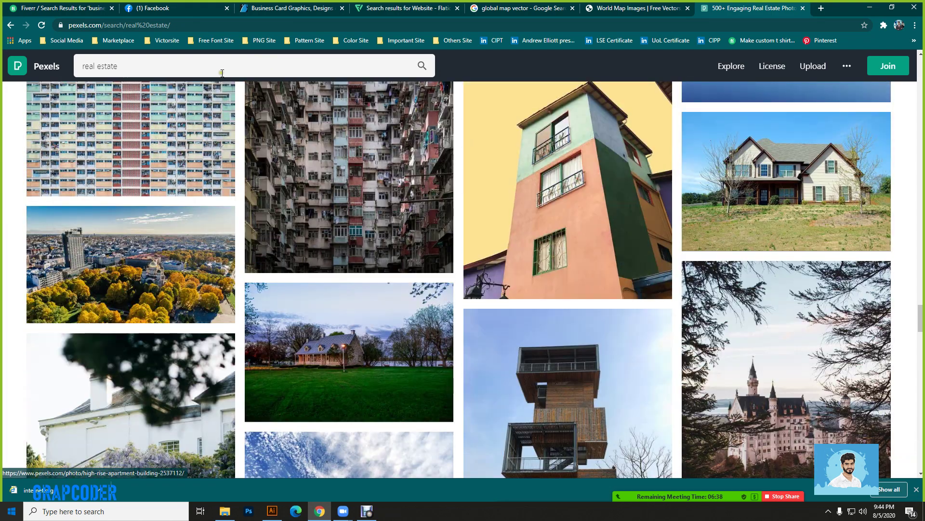
Search Pexels for 'new york', open the aerial Empire State photo and copy the image.
left_click_drag(222, 73, 81, 67)
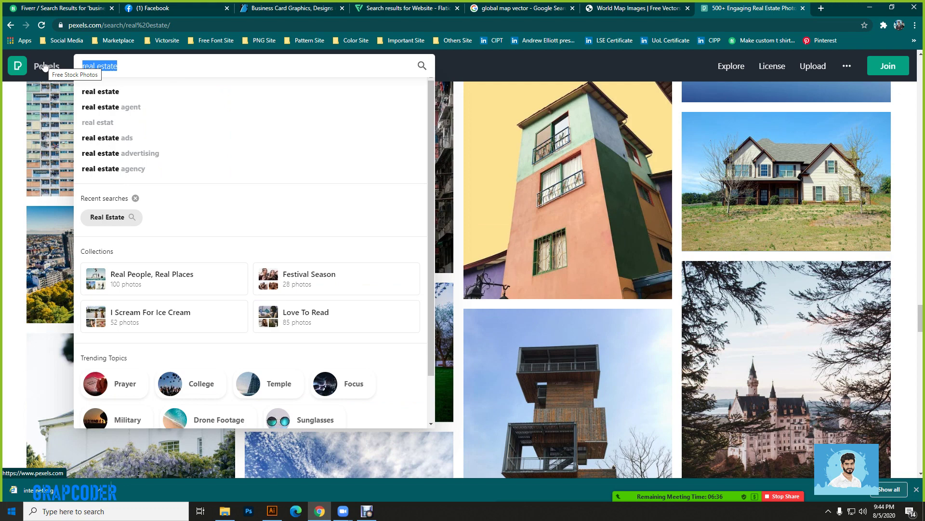
type("new")
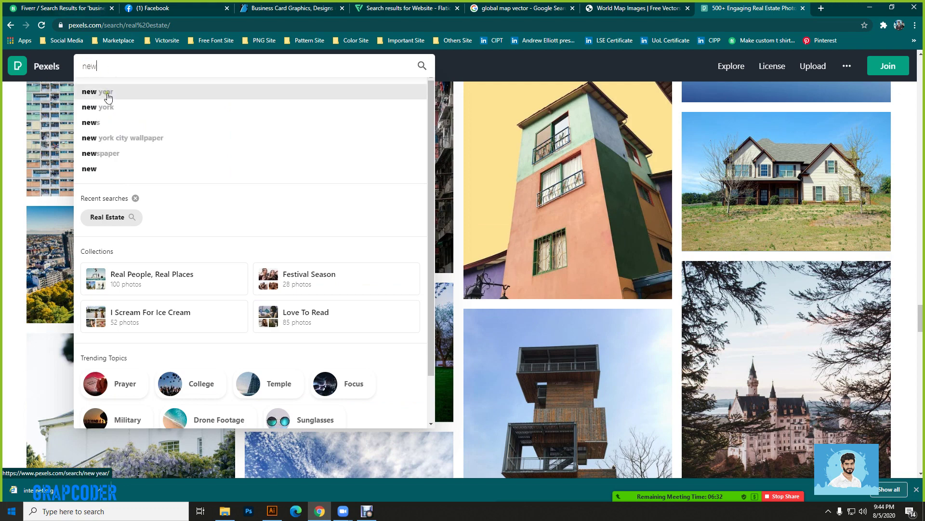
left_click(106, 111)
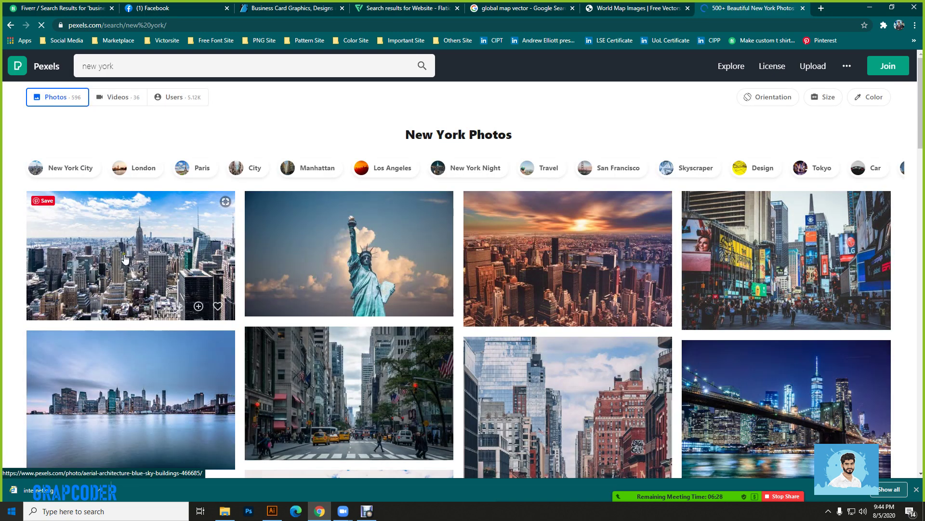
left_click(125, 259)
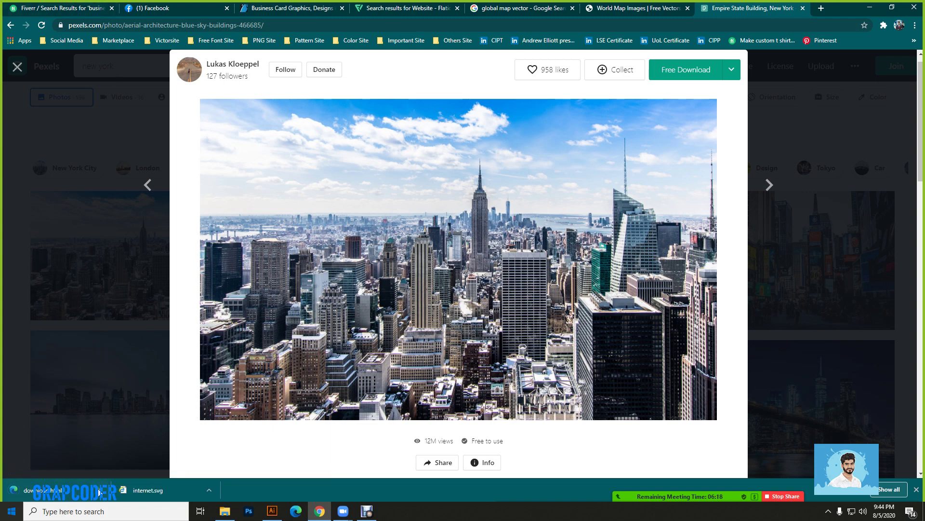
right_click(371, 249)
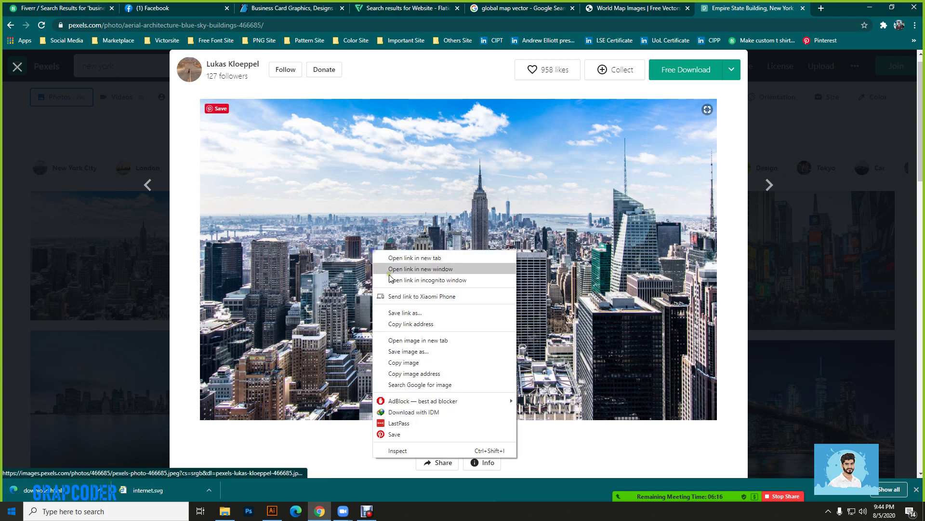
left_click(398, 362)
Paste the city photo into Illustrator and shrink it to about card size.
left_click(273, 511)
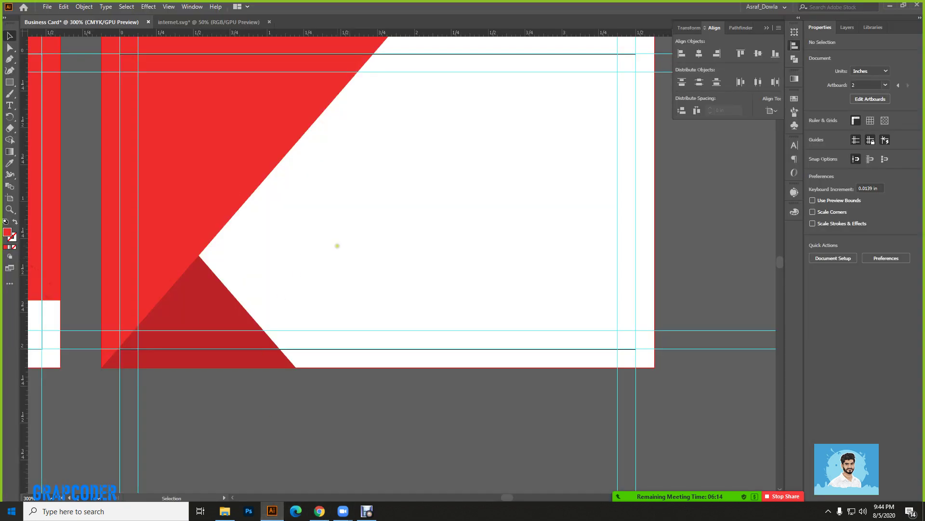
key("ctrl+v")
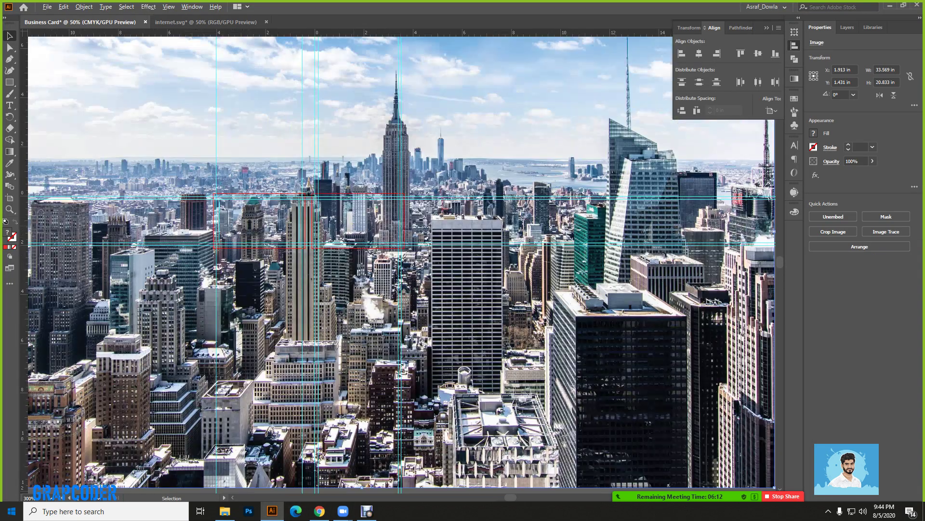
scroll(308, 158, "down", 3)
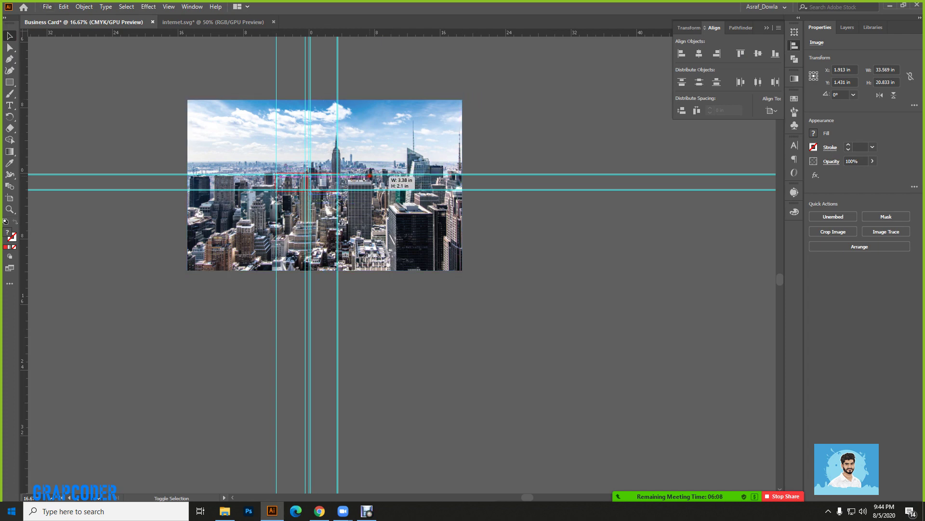
left_click_drag(462, 100, 366, 178)
scroll(314, 177, "up", 3)
scroll(314, 177, "up", 1)
scroll(315, 176, "up", 1)
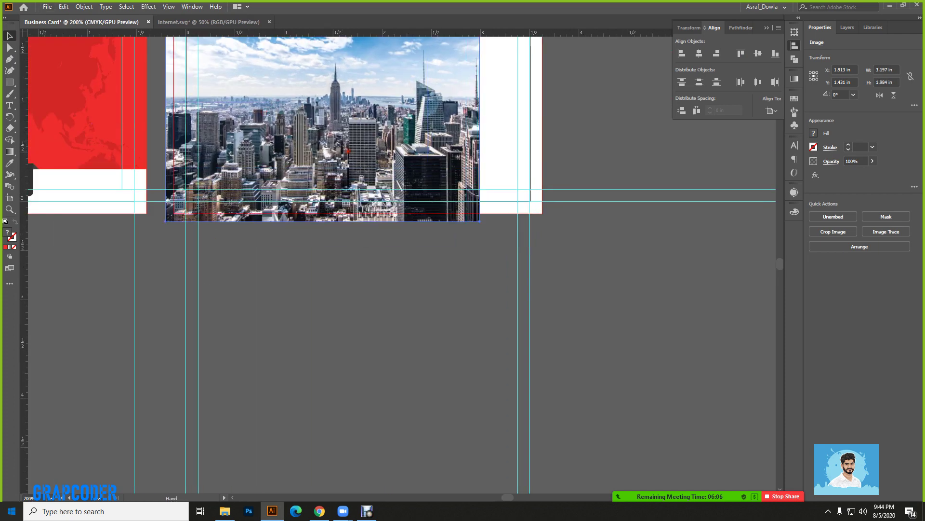
scroll(314, 177, "up", 2)
Move the photo onto the card back and enlarge it to 3.823 × 2.372 in.
left_click_drag(424, 207, 396, 140)
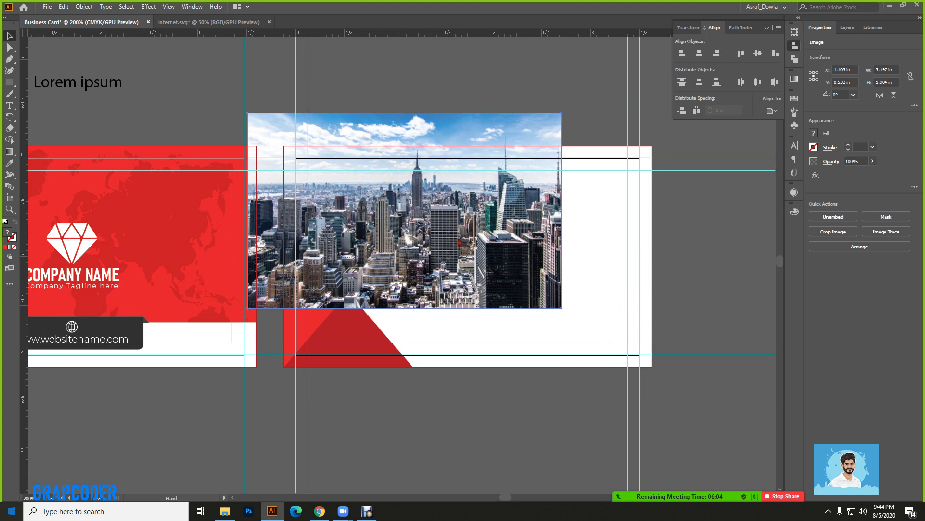
scroll(396, 141, "up", 1)
left_click_drag(572, 330, 581, 335)
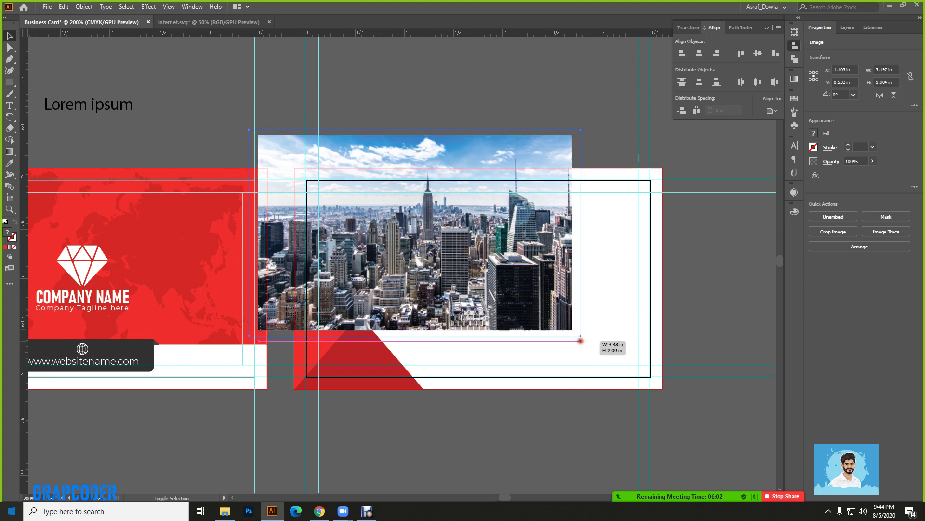
mouse_move(415, 231)
left_mouse_down()
mouse_move(405, 298)
mouse_move(410, 268)
left_mouse_up()
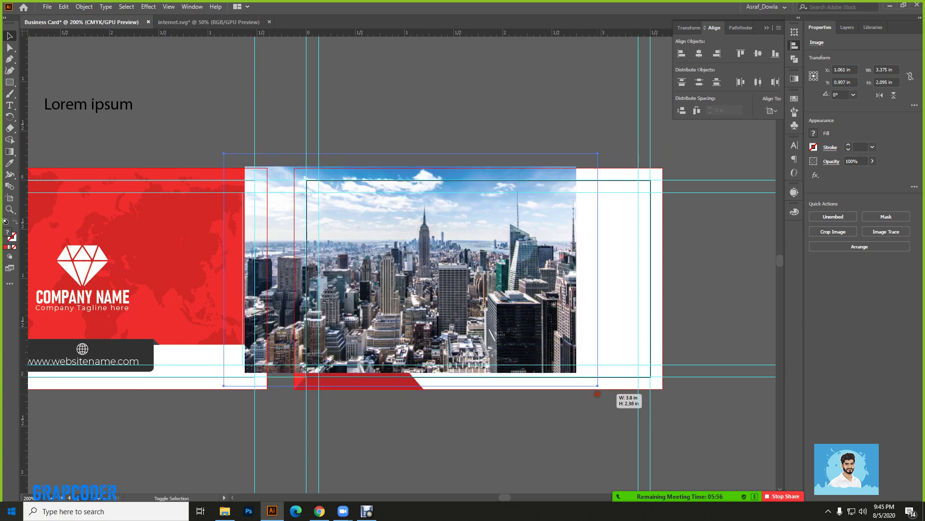
left_click_drag(576, 372, 599, 386)
left_click_drag(564, 332, 562, 345)
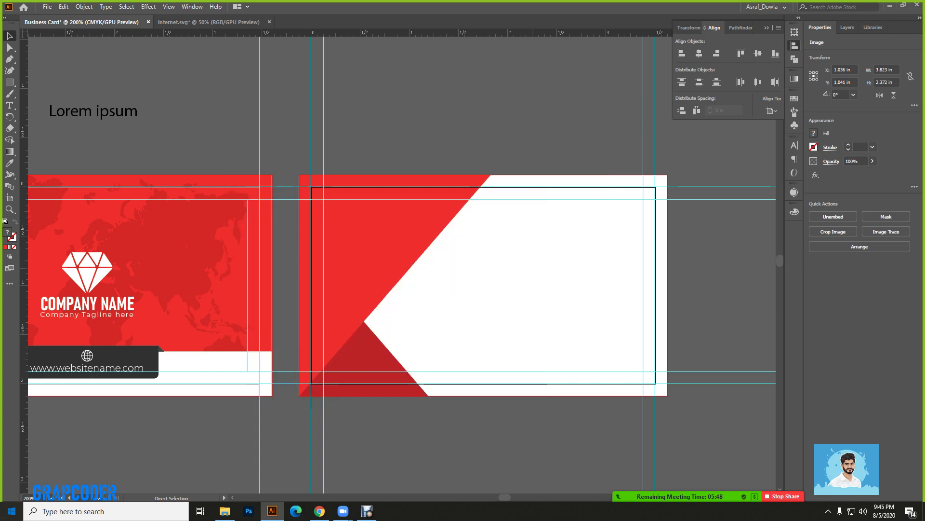
Cut the city photo and try selecting the large red diagonal shape.
key("Delete")
left_click(414, 231)
key("a")
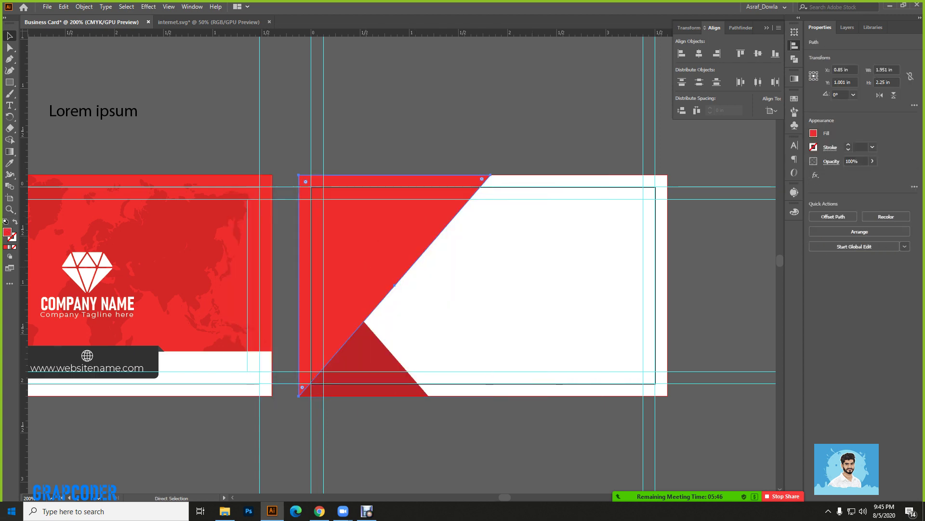
key("v")
scroll(400, 268, "up", 2)
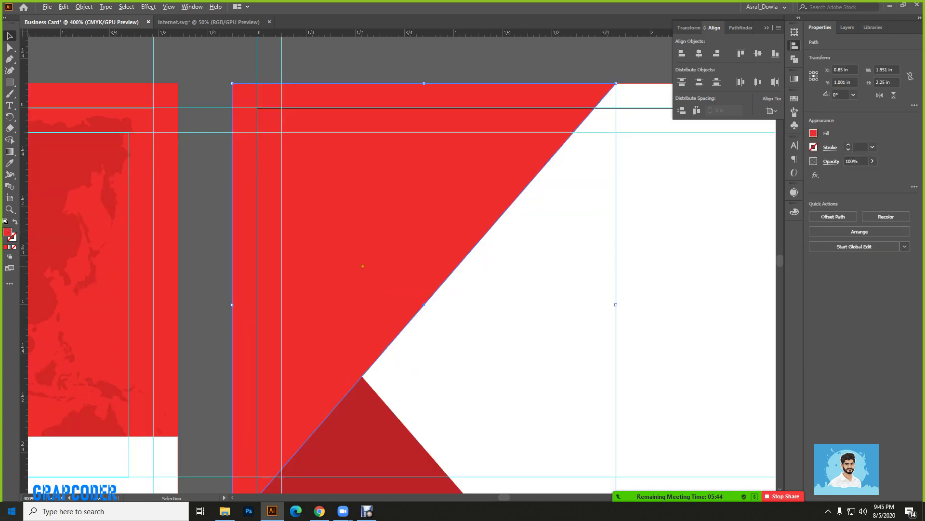
scroll(399, 268, "up", 2)
scroll(405, 264, "down", 5)
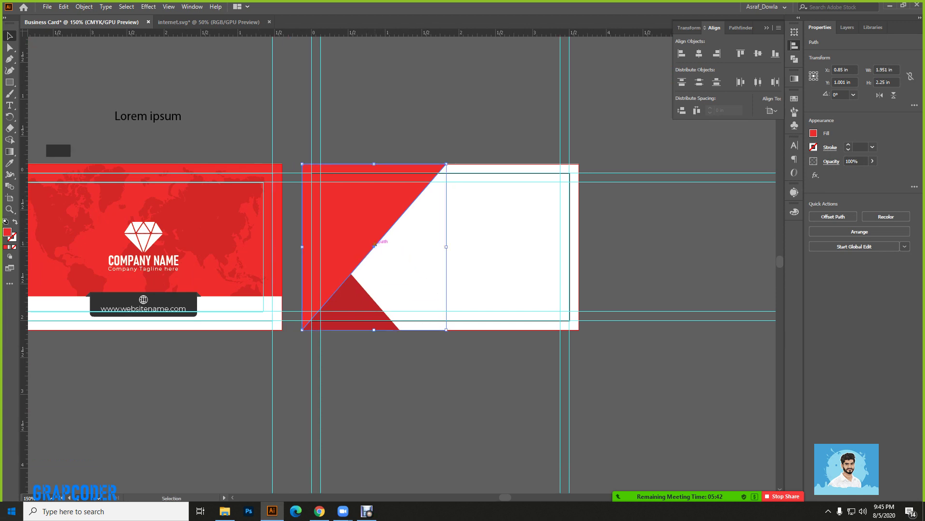
right_click(383, 217)
mouse_move(410, 377)
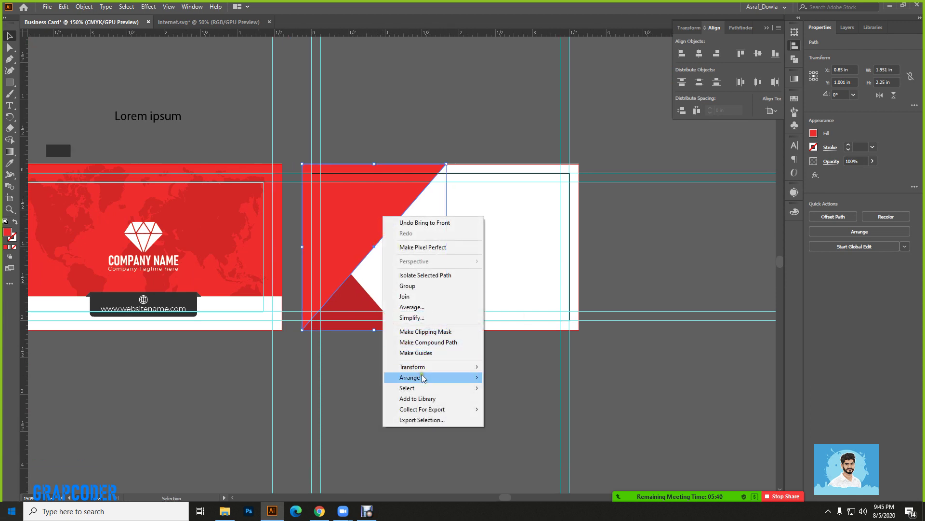
left_click(527, 238)
Reselect the red diagonal shape and paste the photo behind it with Ctrl+B.
scroll(358, 225, "up", 1)
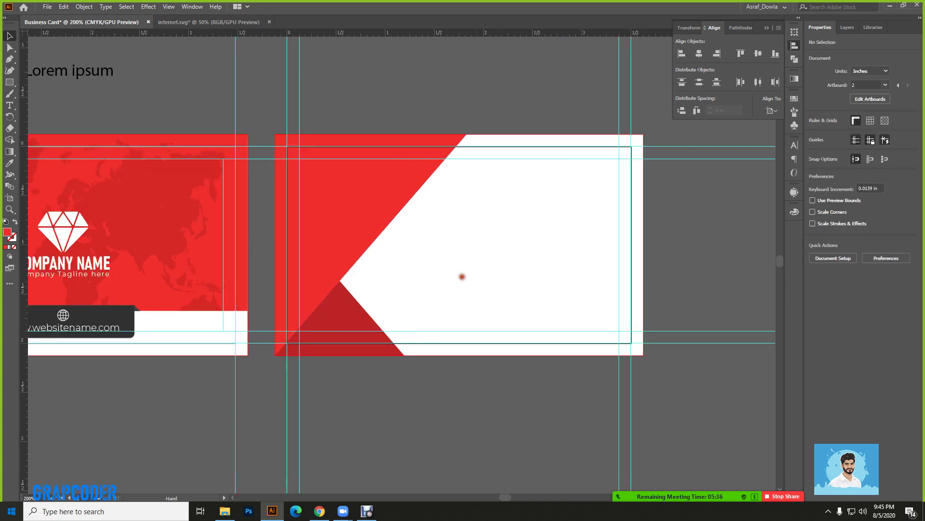
left_click(339, 217)
key("v")
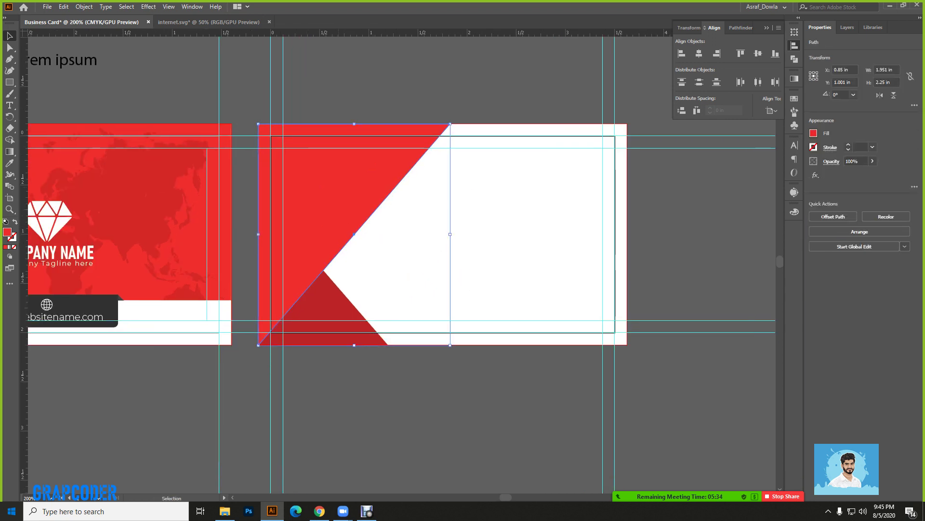
left_click(493, 230)
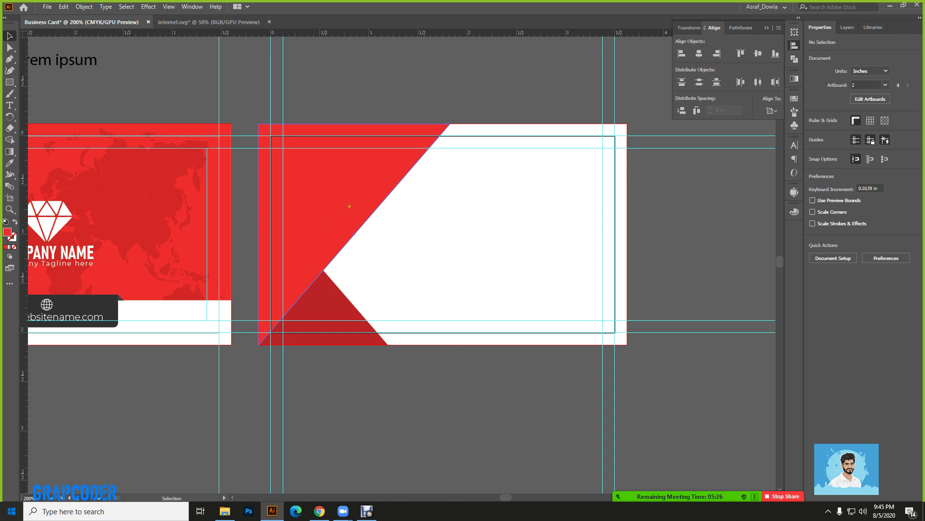
left_click(354, 235)
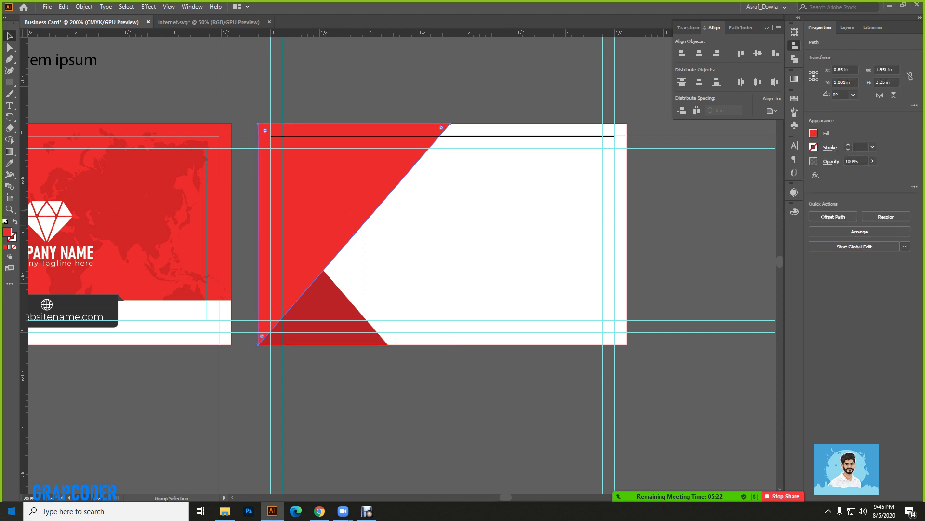
key("ctrl+b")
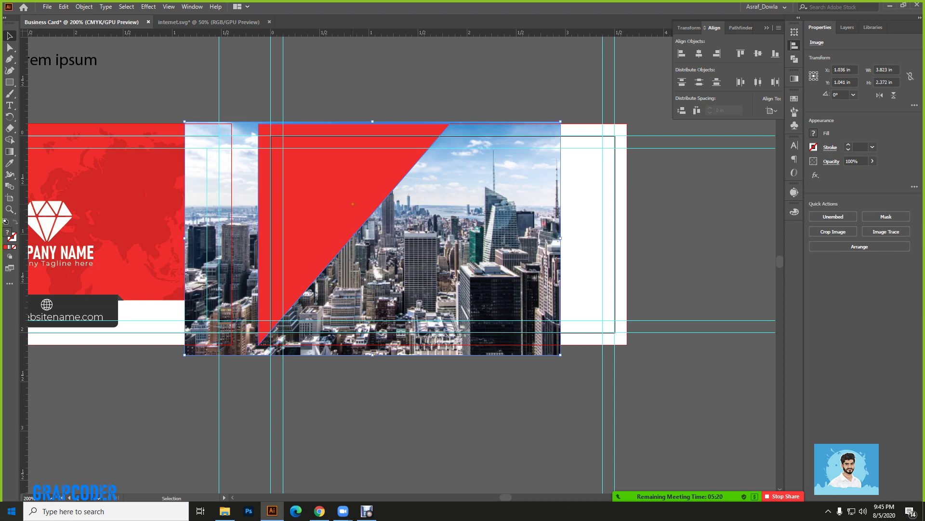
Make a clipping mask of the city photo with the red diagonal shape.
left_click(351, 205, "shift")
right_click(351, 205)
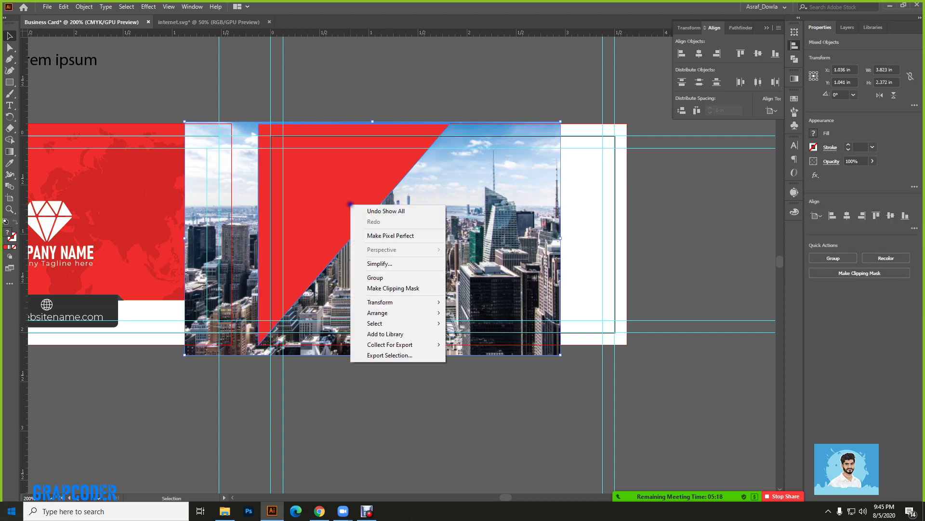
left_click(390, 289)
Inside the clip group, slide the photo left to show the Empire State Building.
double_click(320, 211)
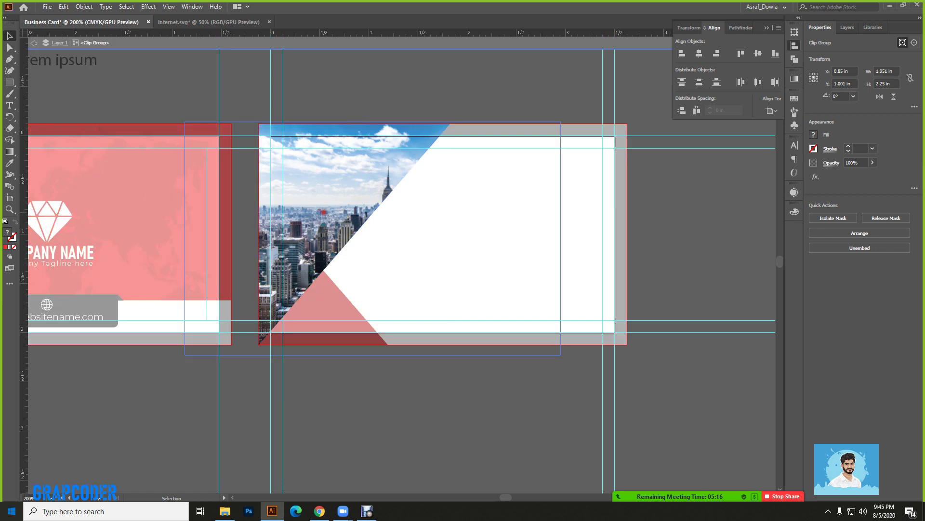
left_click_drag(321, 211, 292, 211)
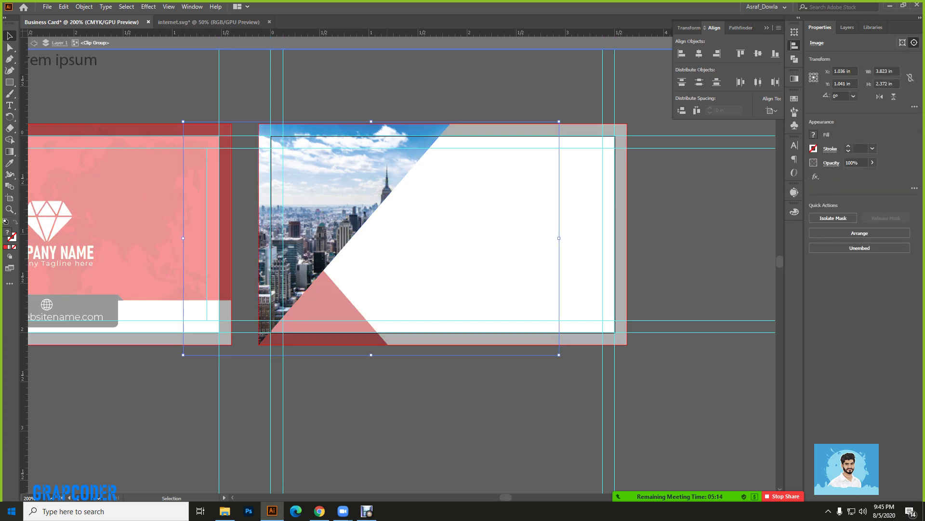
mouse_move(359, 178)
left_mouse_down()
mouse_move(318, 177)
mouse_move(331, 175)
left_mouse_up()
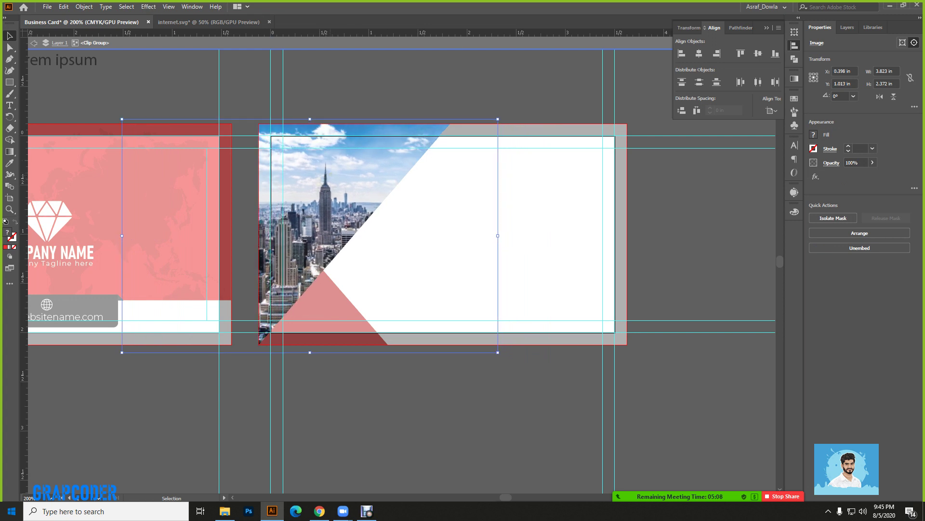
key("Left")
key("Left")
key("Left")
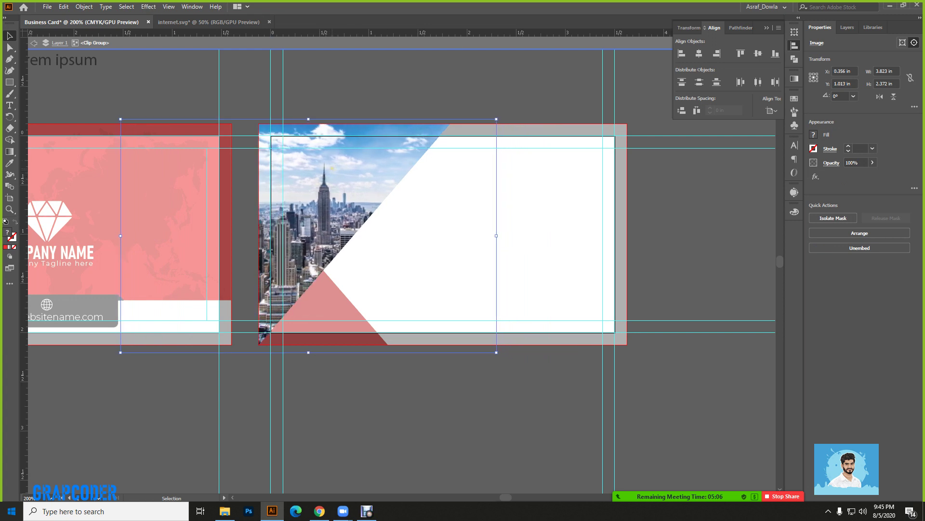
double_click(332, 89)
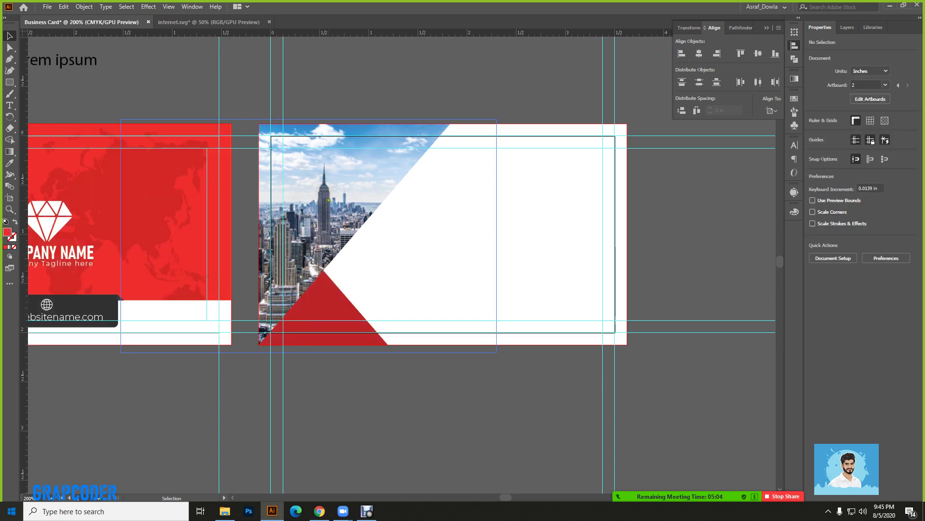
key("a")
left_click(428, 153)
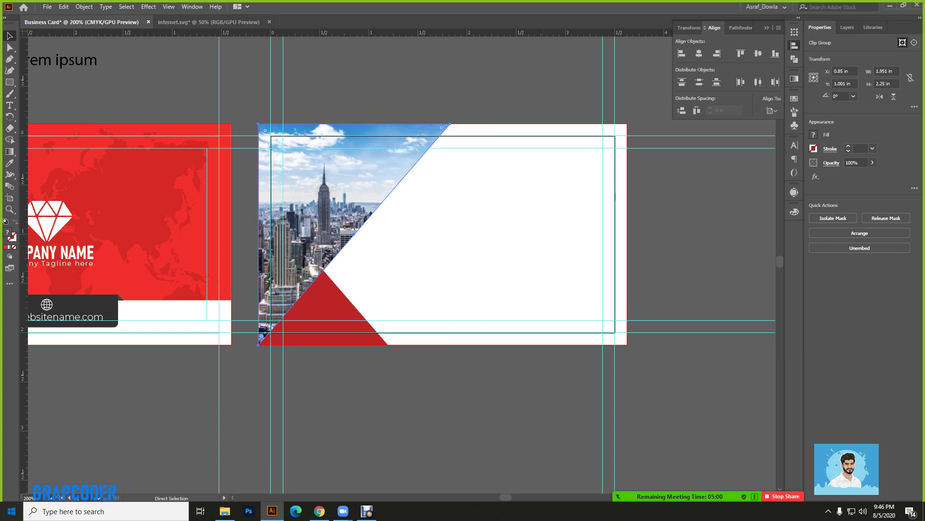
Set the red diagonal shape's blend mode to Multiply in the Transparency panel.
key("ctrl+z")
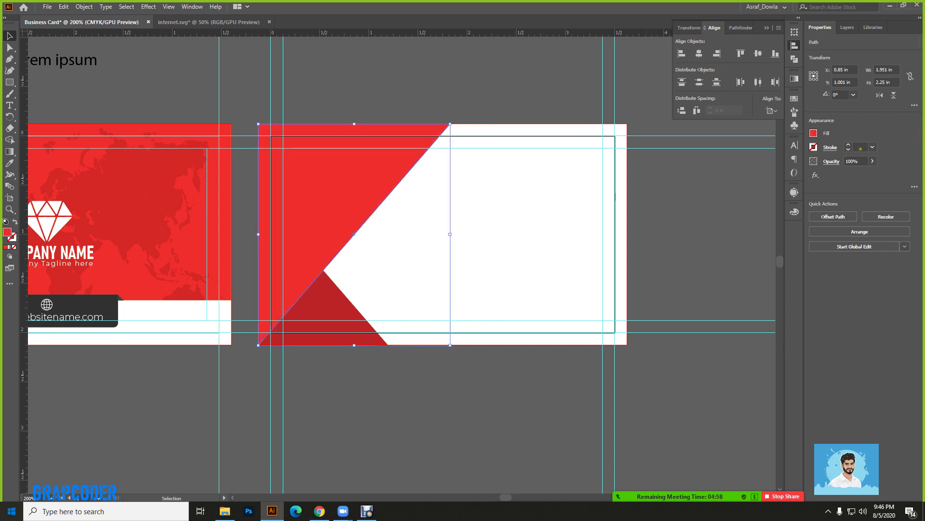
left_click(831, 161)
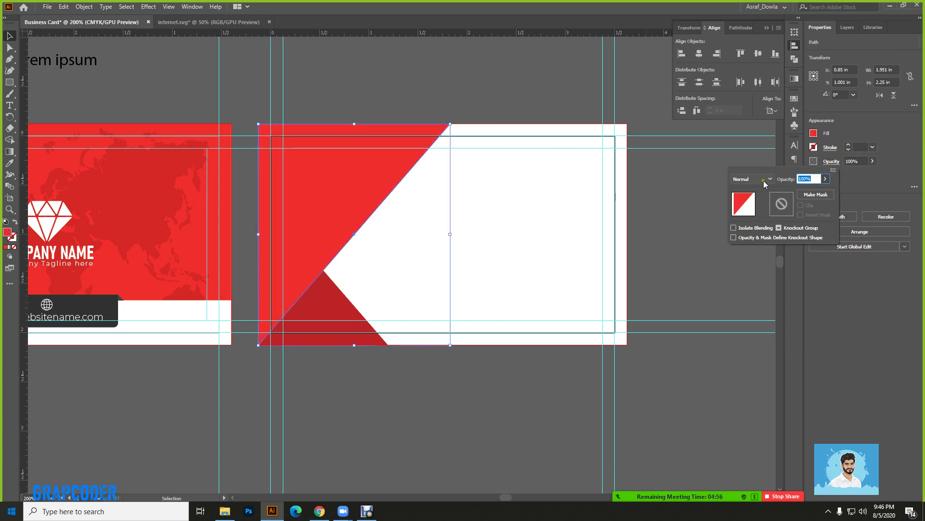
left_click(766, 179)
left_click(750, 213)
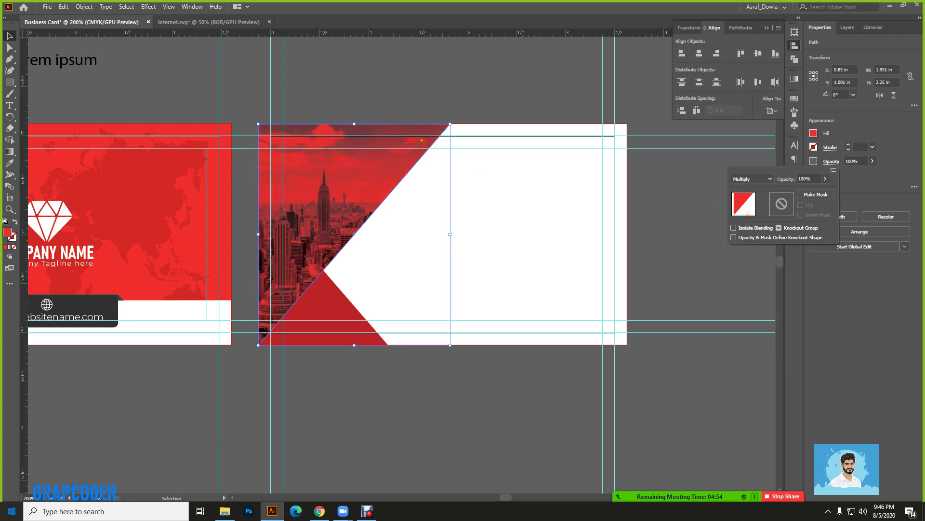
left_click(396, 83)
Zoom and scroll around the card back to check the red-tinted skyline.
scroll(447, 229, "up", 3)
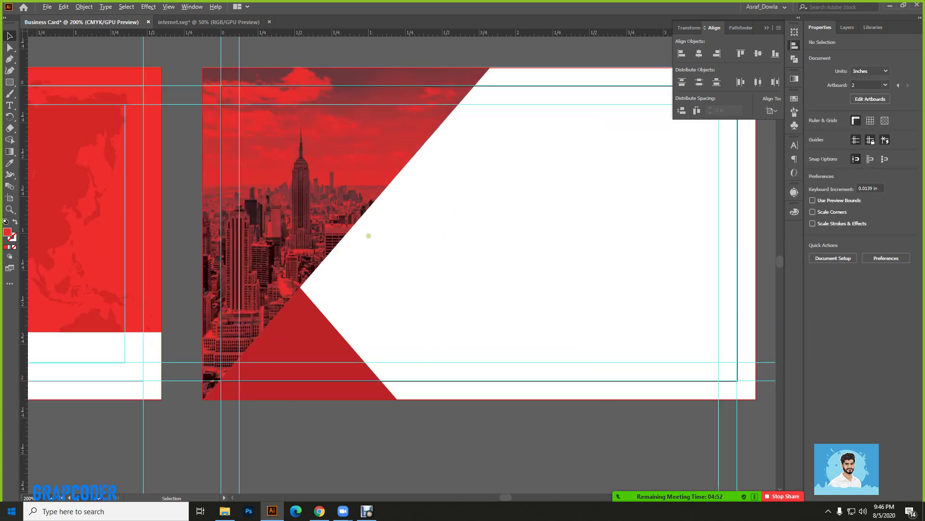
key("super")
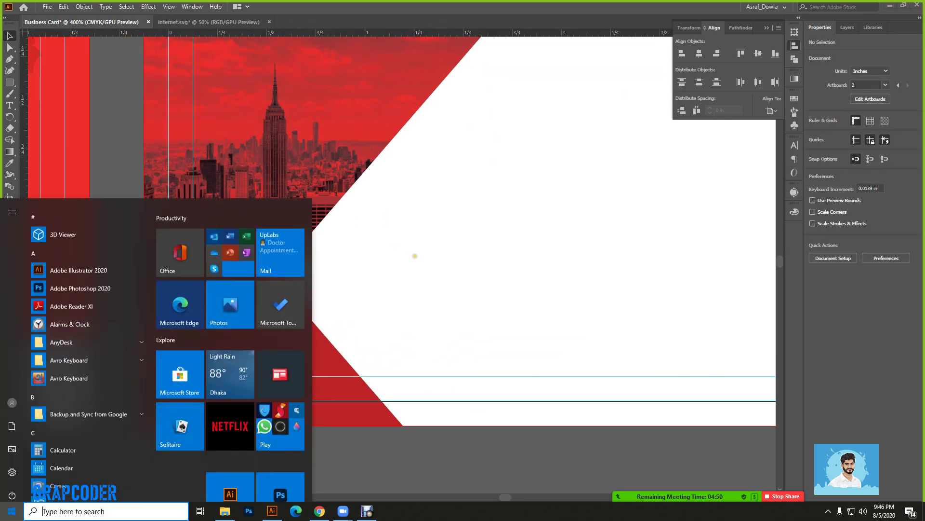
scroll(386, 237, "down", 3)
scroll(414, 251, "down", 2)
scroll(484, 262, "up", 1)
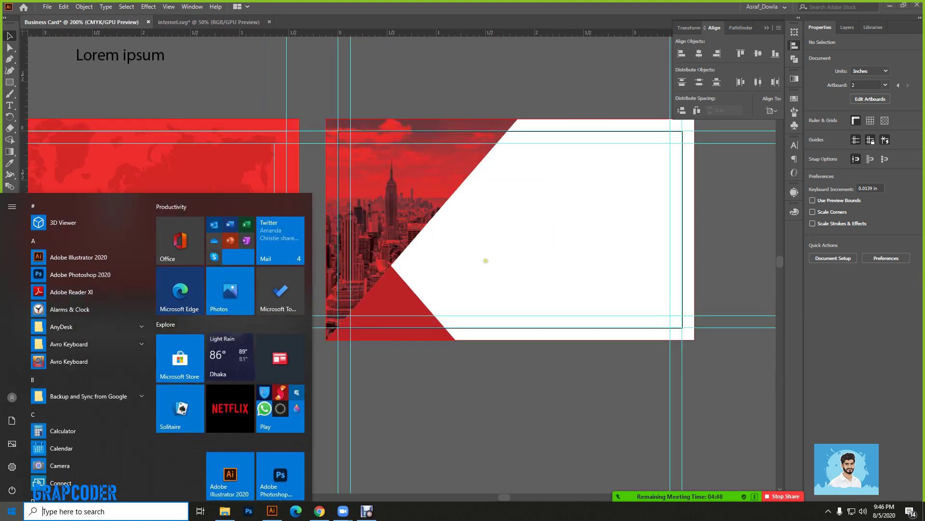
left_click(514, 268)
scroll(452, 233, "up", 1)
scroll(470, 250, "up", 1)
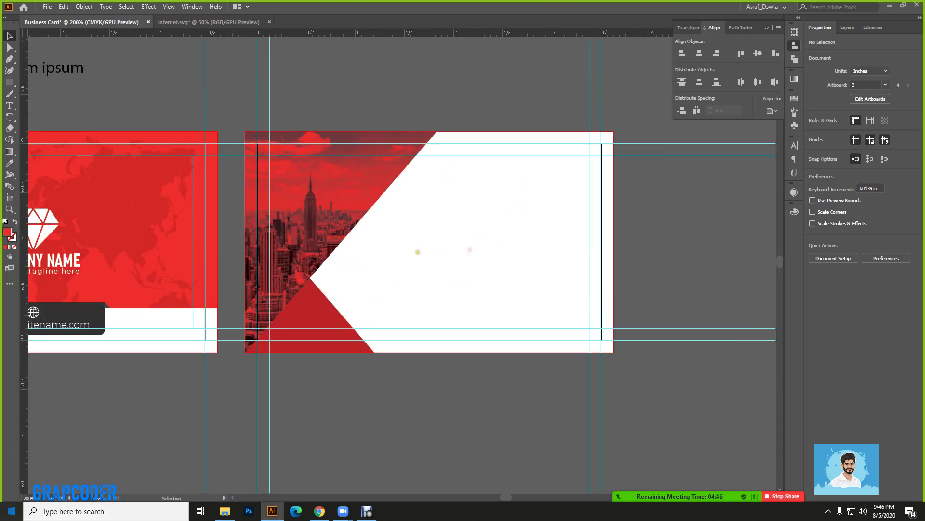
scroll(422, 252, "down", 1)
scroll(409, 271, "up", 1)
scroll(409, 270, "right", 1)
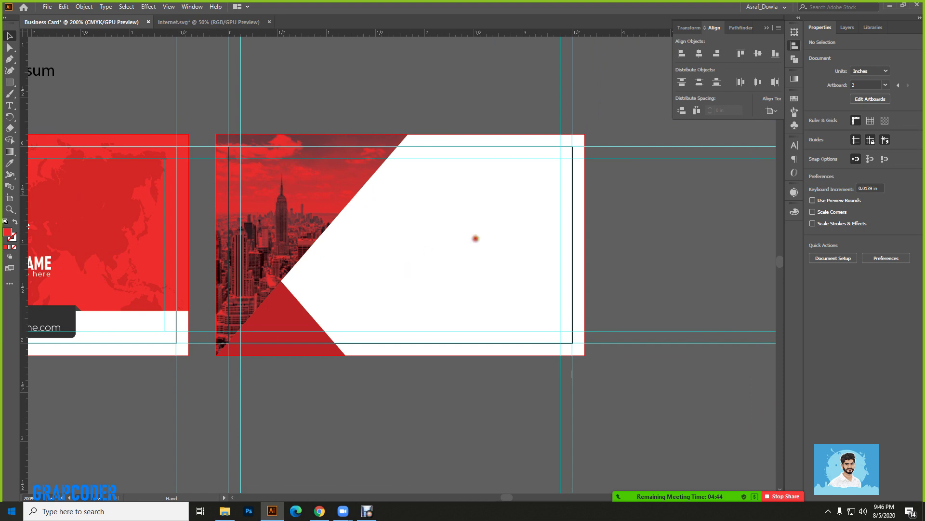
scroll(409, 260, "right", 2)
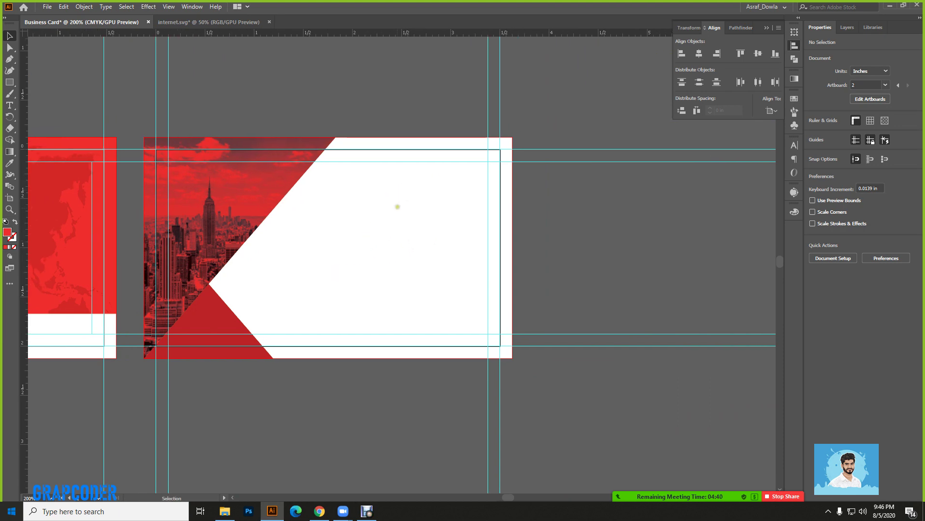
scroll(410, 203, "up", 2)
scroll(436, 207, "up", 1)
scroll(360, 203, "down", 3)
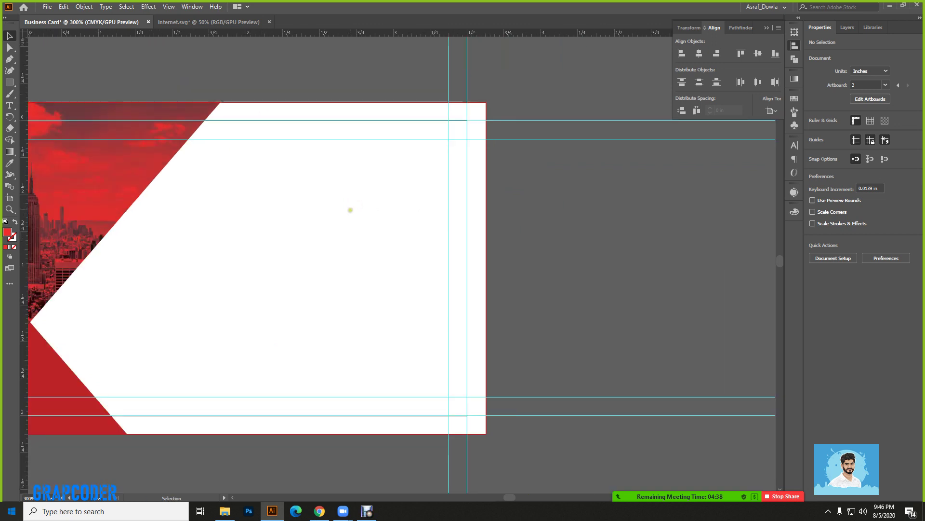
Draw a 1.434 × 0.265 in red bar from mid-card to the right edge near the top.
left_click(10, 82)
left_click_drag(287, 148, 498, 186)
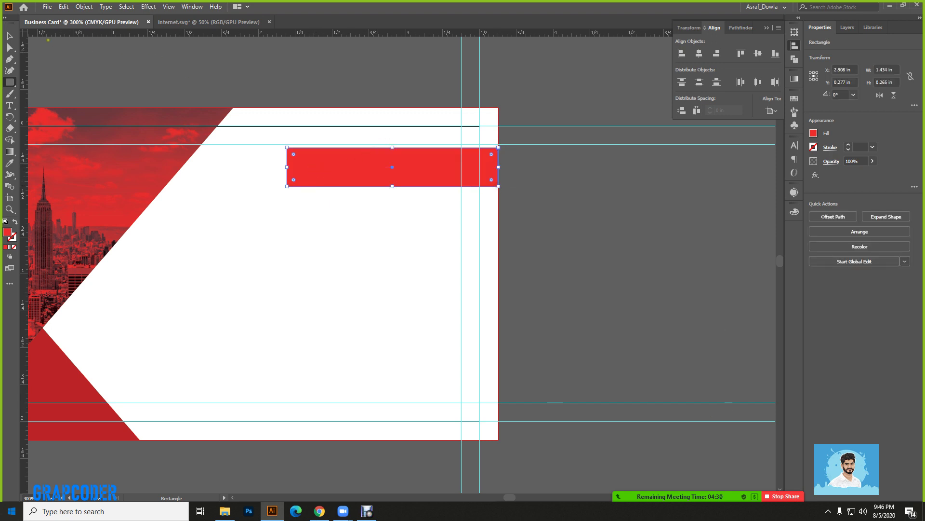
left_click(9, 35)
left_click(135, 60)
Pan to the whole card, open the meeting chat, and reselect the red bar.
left_click_drag(184, 76, 287, 87)
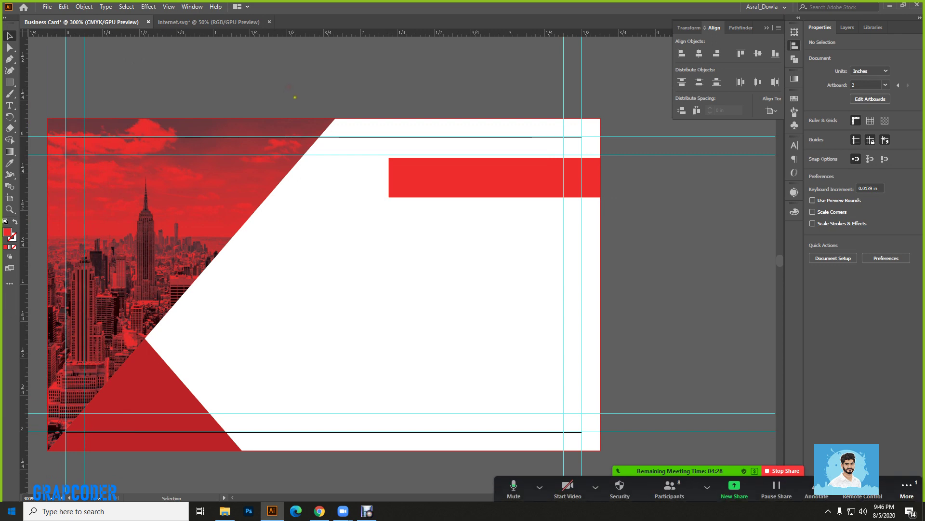
scroll(294, 97, "down", 2)
left_click(907, 485)
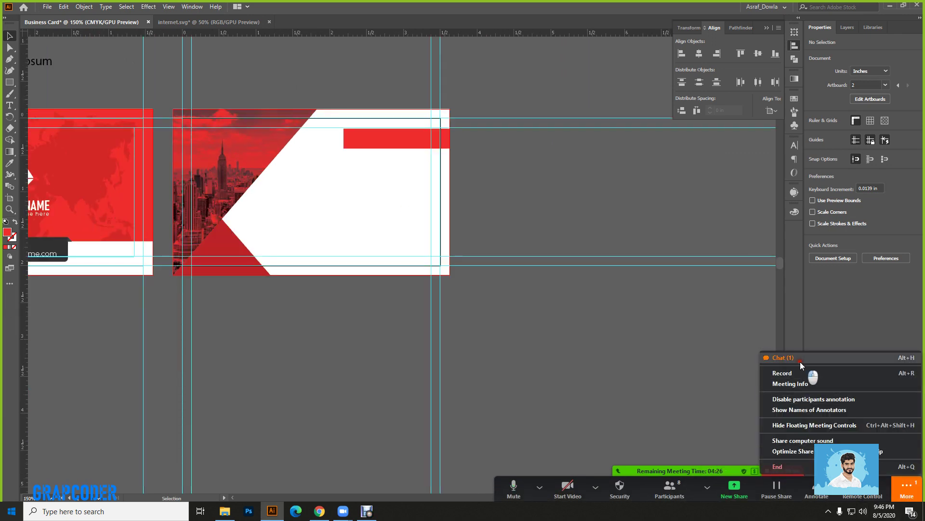
left_click(783, 357)
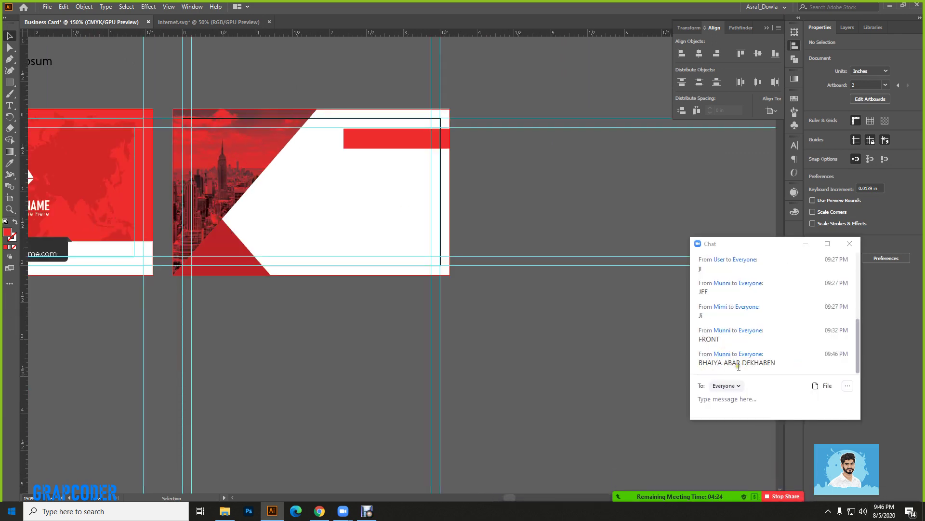
left_click(392, 135)
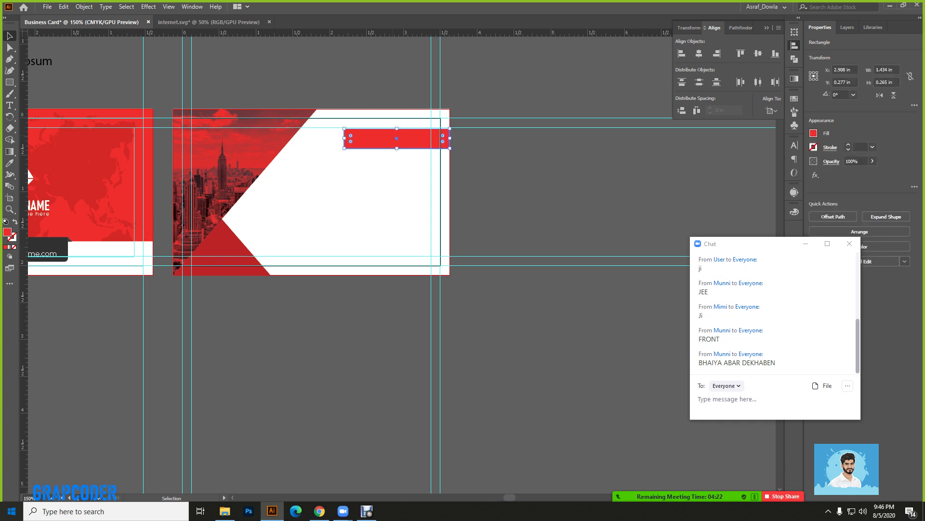
Delete the red bar and enter the photo's clip group, nudging the image right and down.
key("Delete")
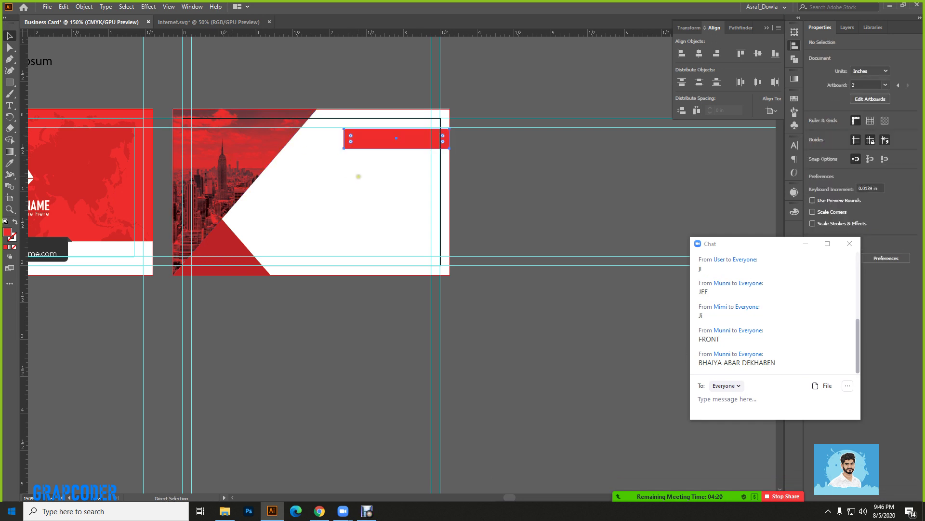
double_click(345, 170)
key("Right")
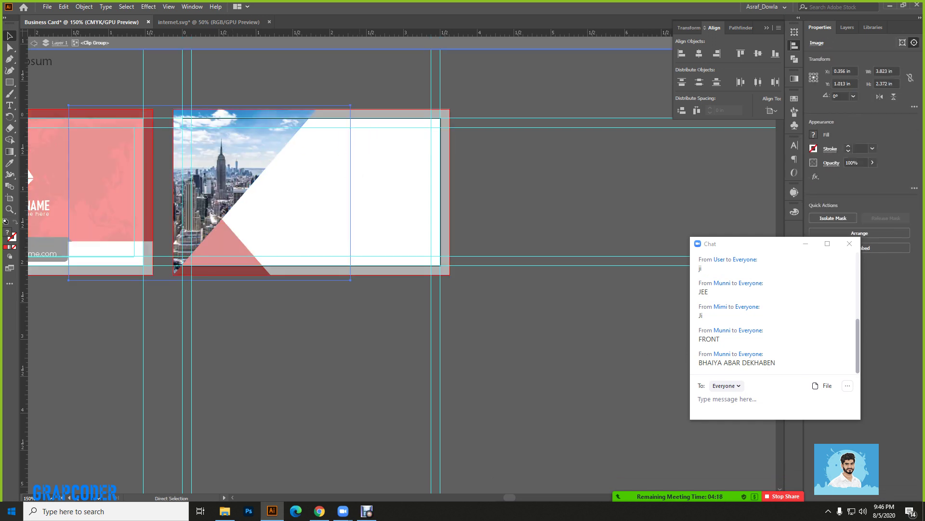
key("Right")
key("Down")
key("Down")
key("Right")
key("Right")
Nudge the city photo several steps further right, then delete it.
key("Right")
key("Right")
key("Right")
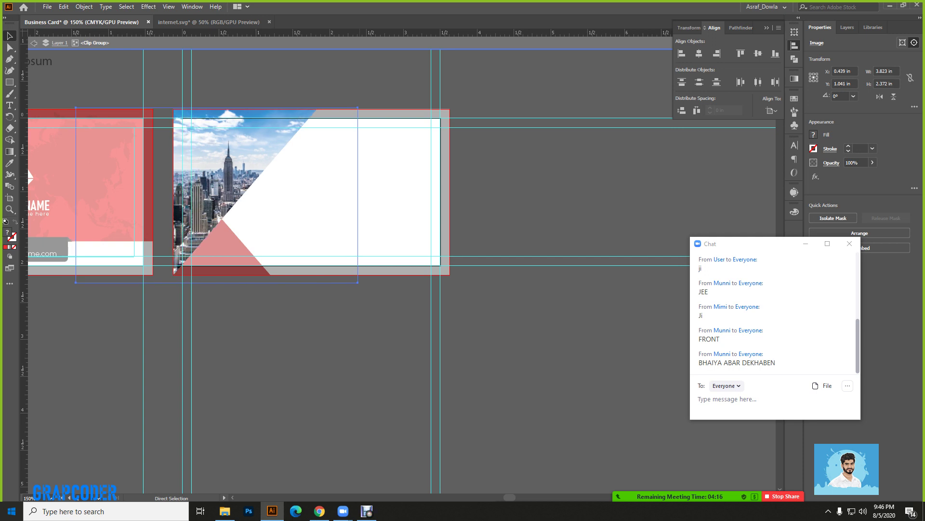
key("Right")
key("Right")
key("Right")
key("Right")
key("Right")
key("Right")
key("Right")
key("Right")
key("Right")
key("Right")
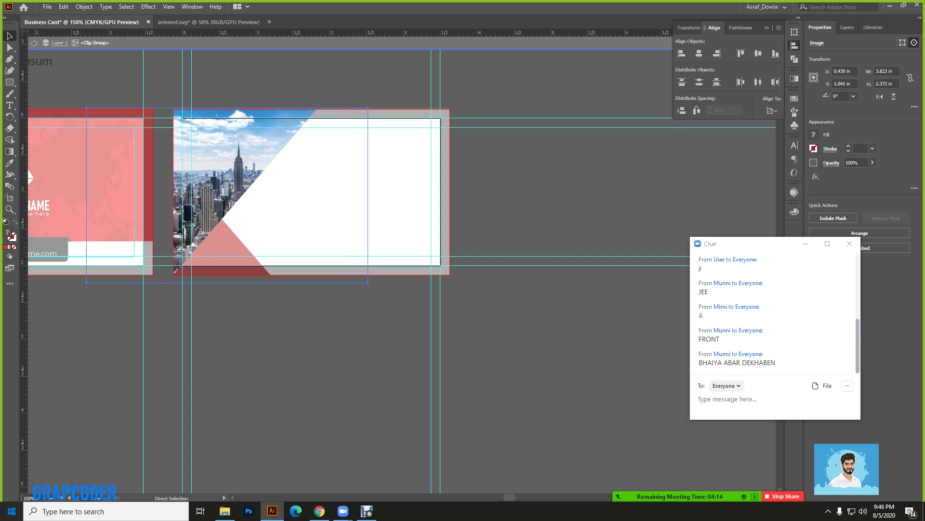
key("Right")
key("Right")
key("Right")
key("Right")
key("Right")
key("Right")
key("Right")
key("Right")
key("Right")
key("Right")
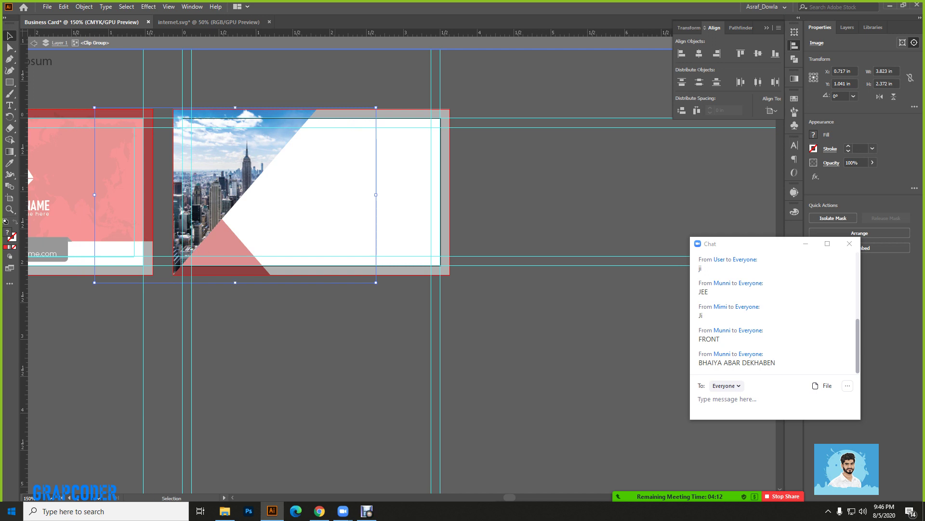
key("Right")
key("Right")
key("Right")
key("Right")
key("Right")
key("Right")
key("Right")
key("Right")
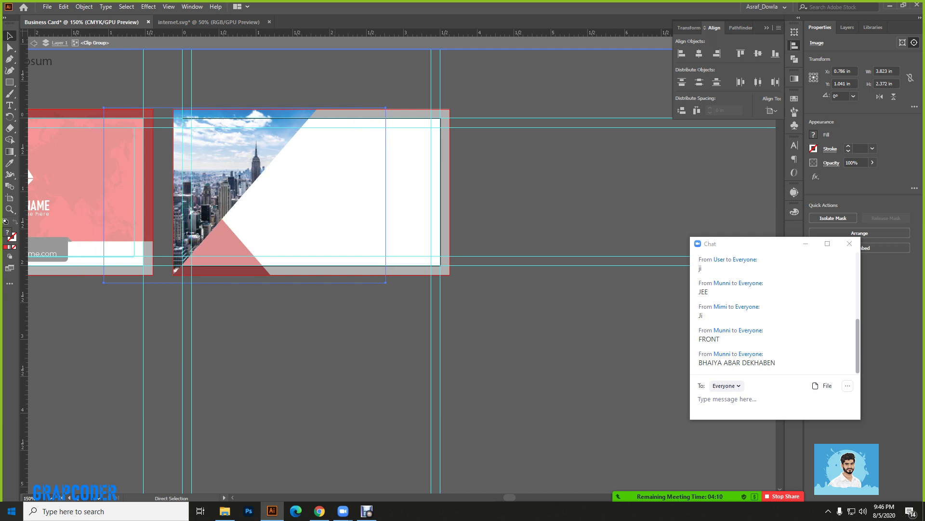
key("Right")
key("Right")
key("Right")
key("Right")
key("Right")
key("Right")
key("Right")
key("Right")
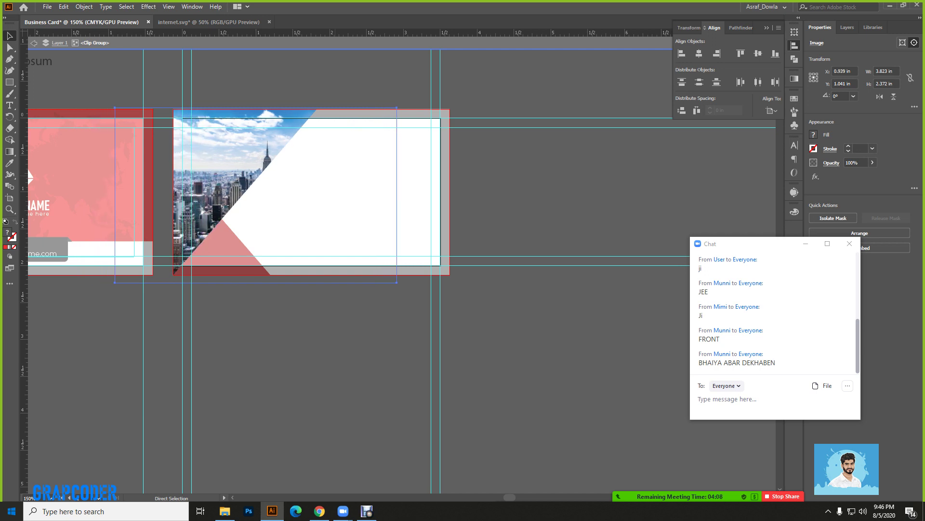
key("Delete")
left_click(333, 175)
Restore the deleted city photo and pan so both cards are visible.
key("ctrl+z")
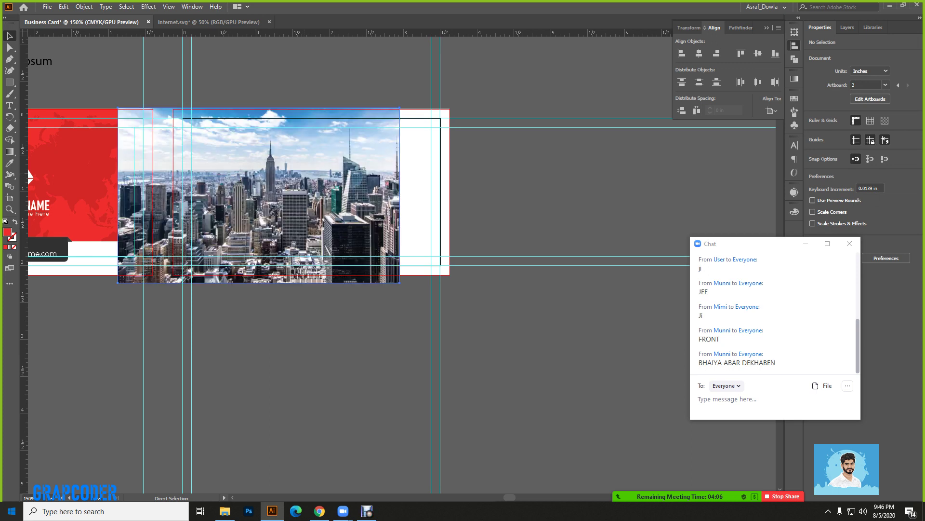
left_click_drag(290, 195, 386, 206)
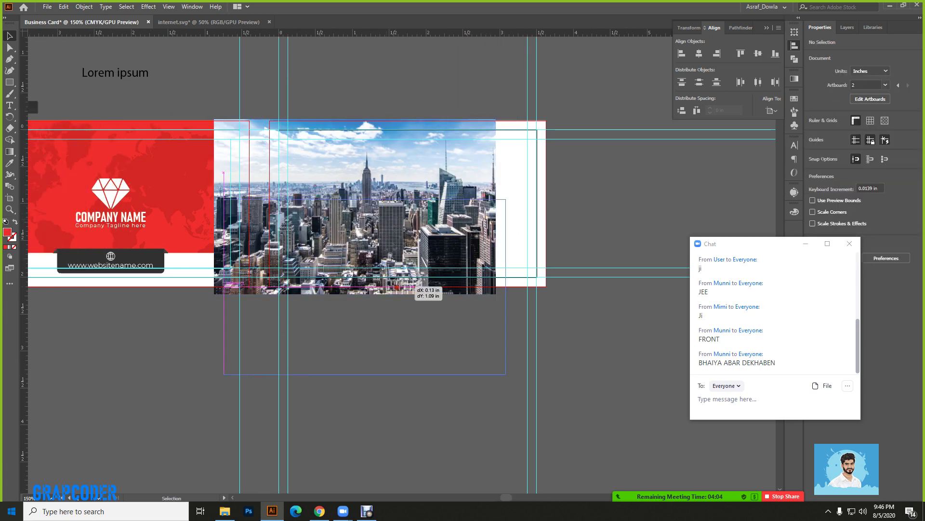
left_click_drag(386, 122, 395, 200)
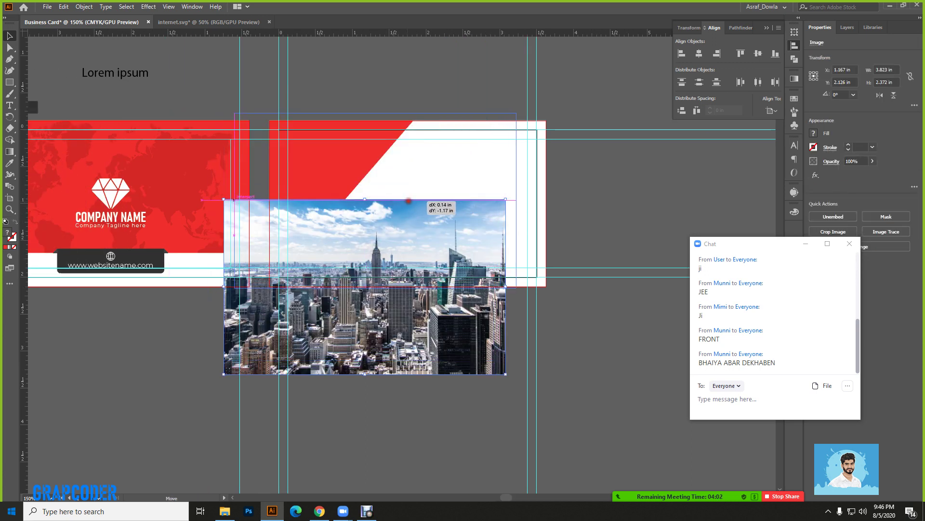
key("Escape")
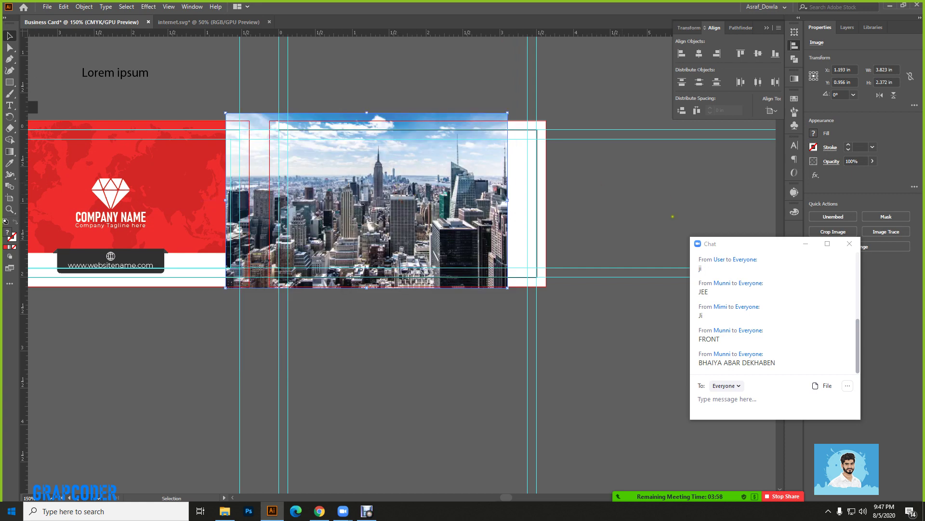
Send the city photo backward behind the red diagonal triangle and zoom in to check it.
right_click(452, 201)
mouse_move(479, 280)
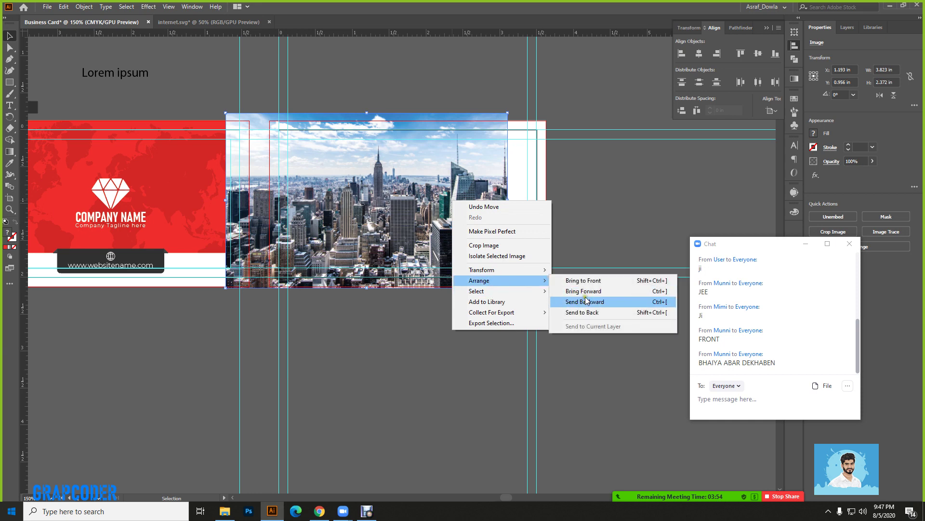
left_click(586, 302)
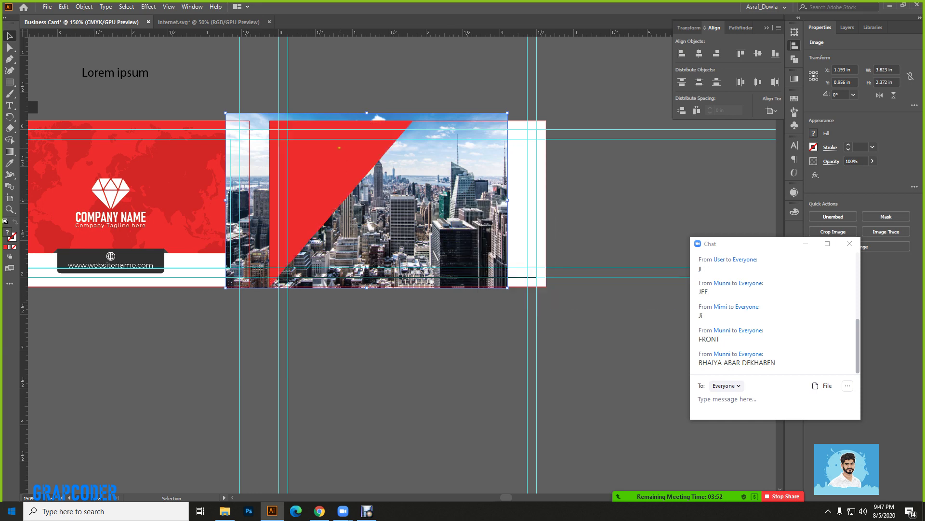
key("ctrl+equal")
key("ctrl+equal")
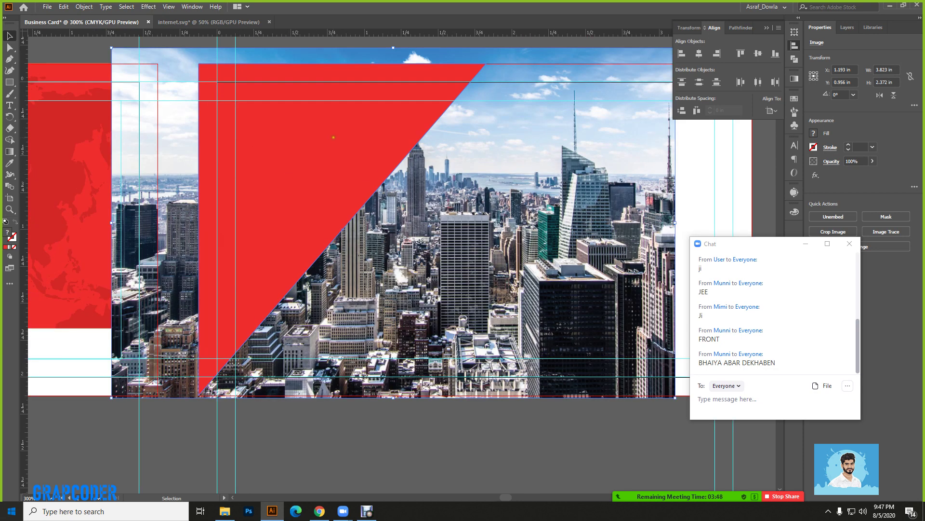
key("ctrl+minus")
Clip the city photo to the triangle with Make Clipping Mask, then undo the clip.
left_click(348, 79)
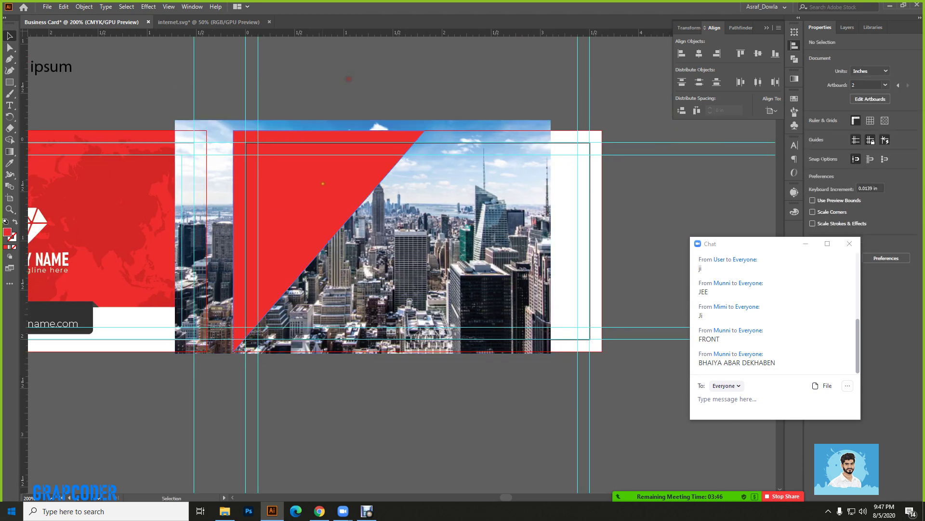
left_click(338, 192)
left_click(445, 202, "shift")
right_click(361, 171)
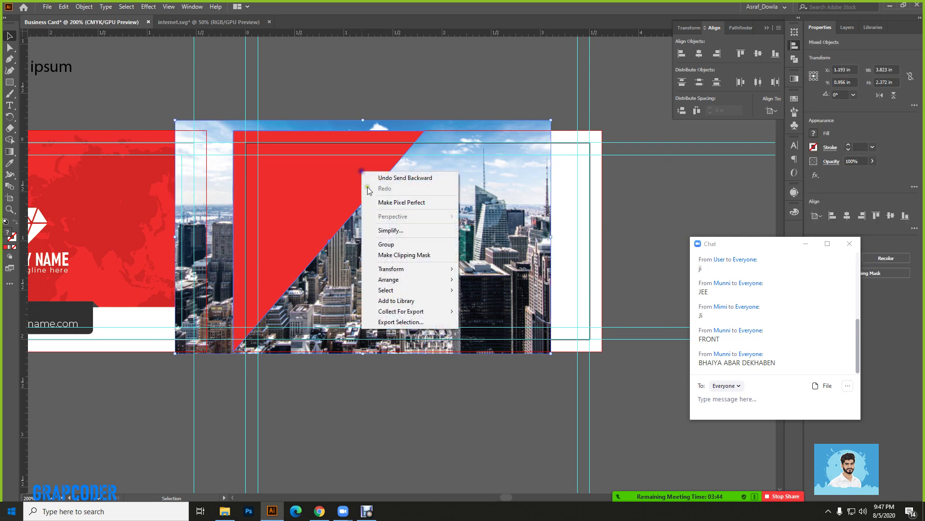
left_click(391, 254)
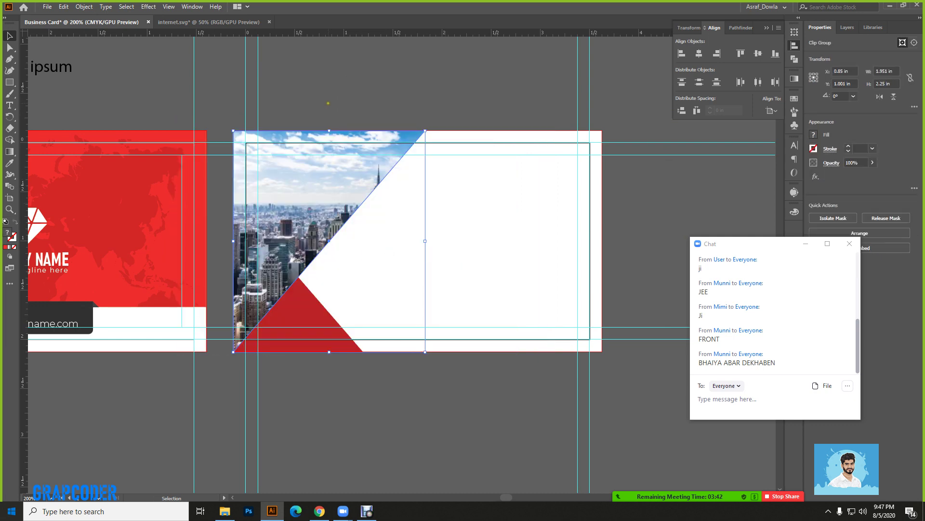
left_click(328, 102)
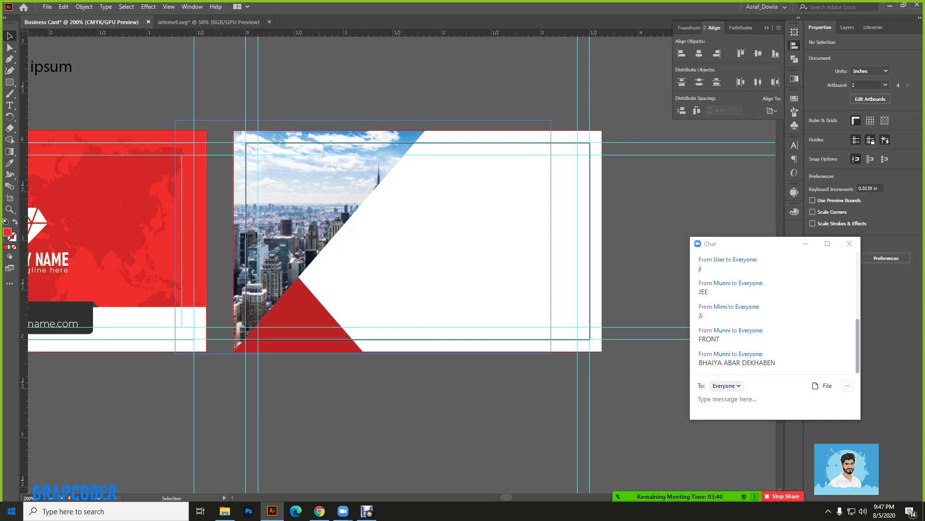
key("ctrl+z")
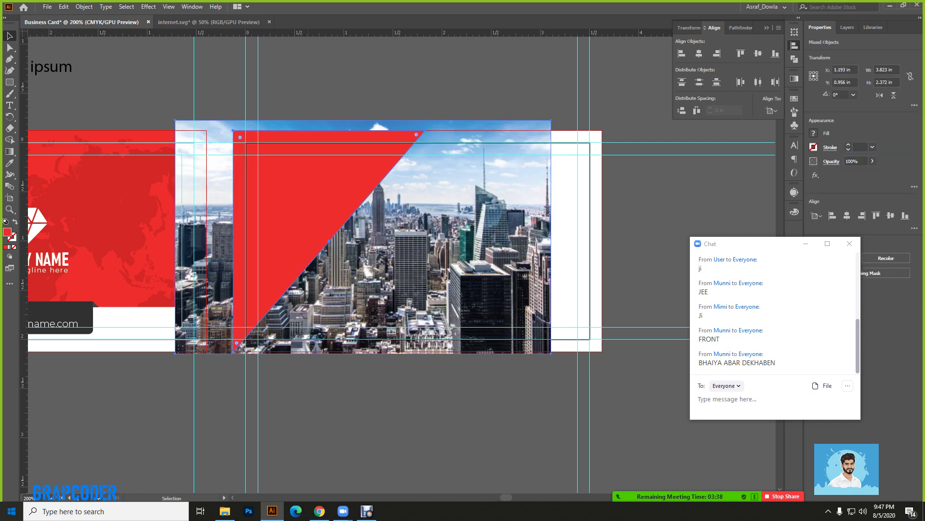
Reselect the red triangle and city photo and make the clipping mask again.
left_click(288, 156)
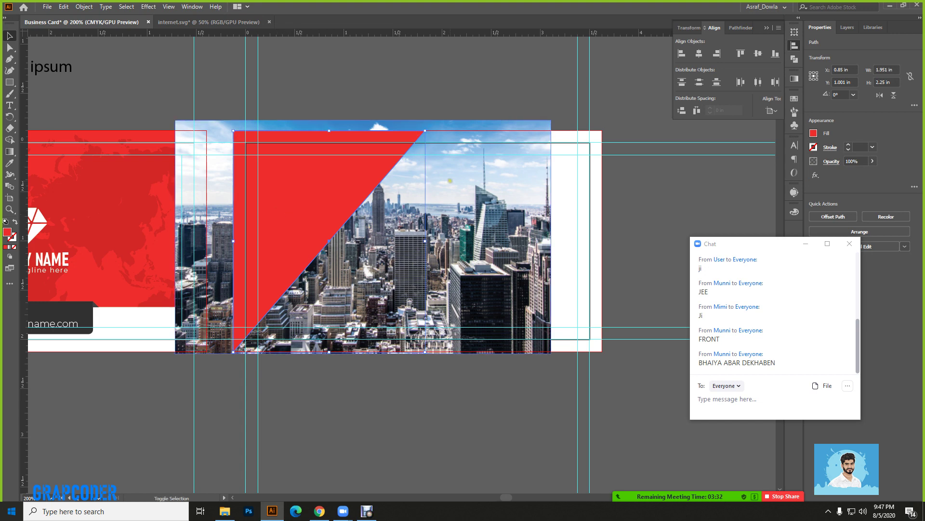
left_click(450, 181, "shift")
left_click(360, 95)
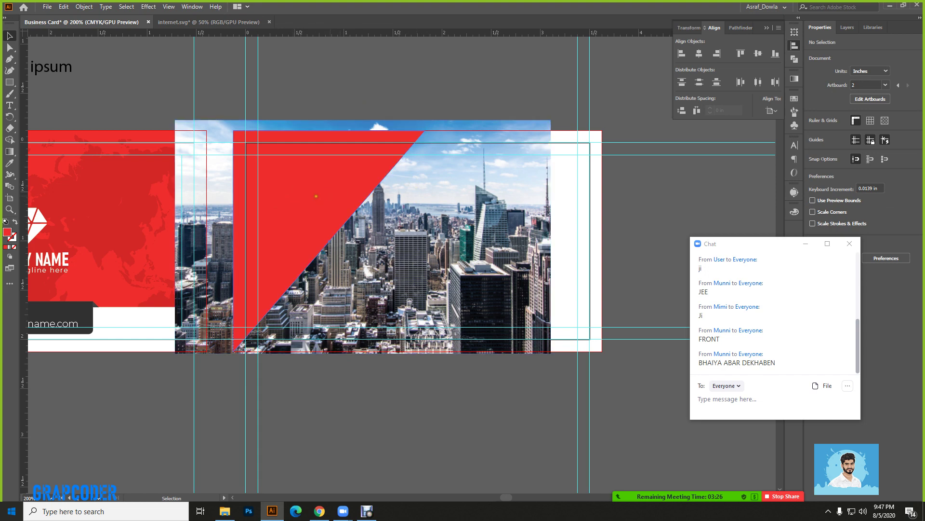
left_click(297, 191)
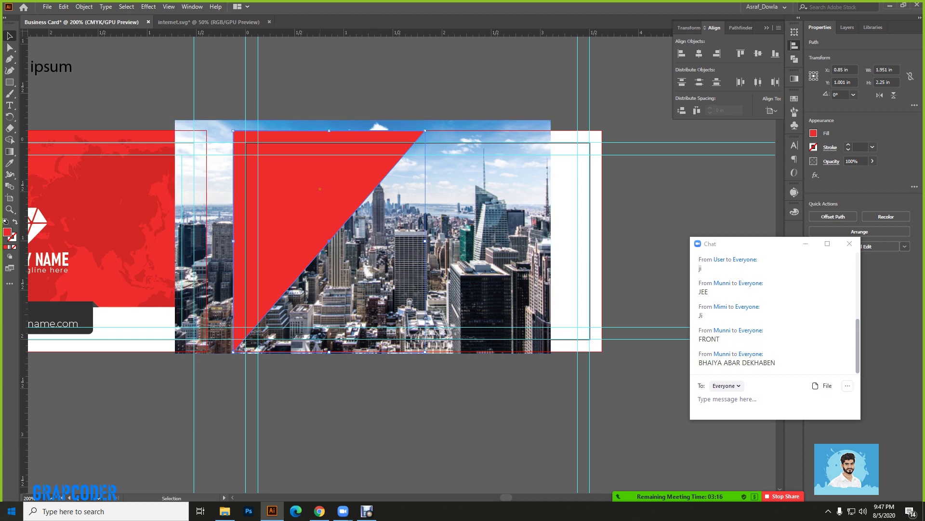
left_click(465, 202, "shift")
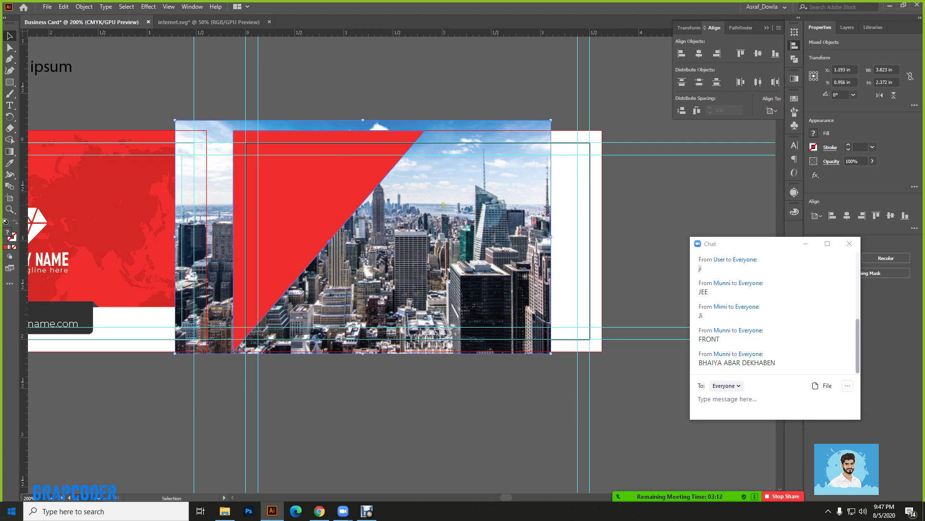
right_click(319, 183)
left_click(354, 266)
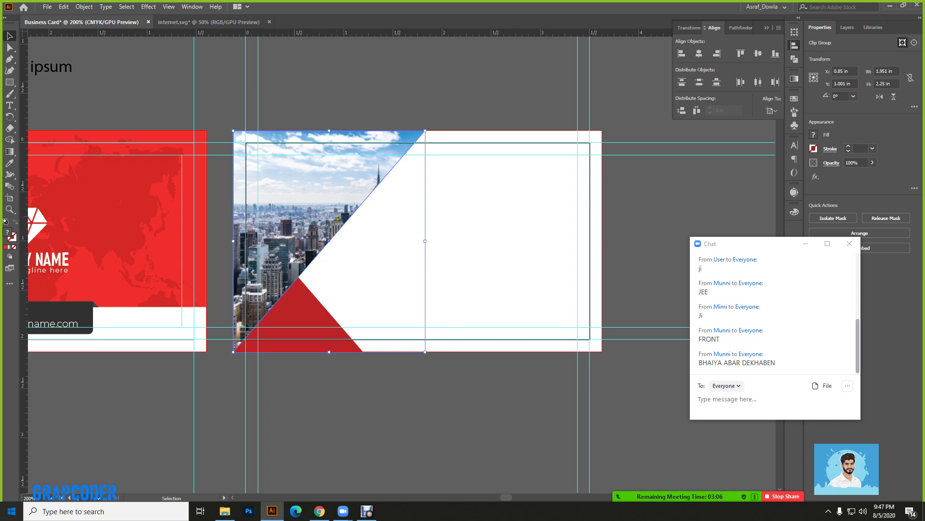
scroll(319, 218, "up", 2)
scroll(319, 218, "up", 1)
scroll(319, 218, "down", 1)
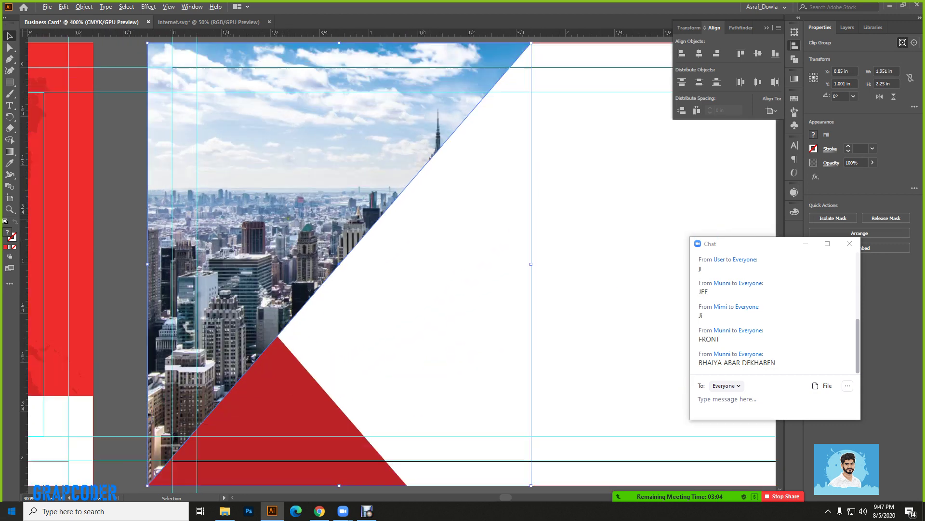
scroll(288, 218, "up", 1)
scroll(290, 233, "down", 1)
scroll(290, 233, "down", 1)
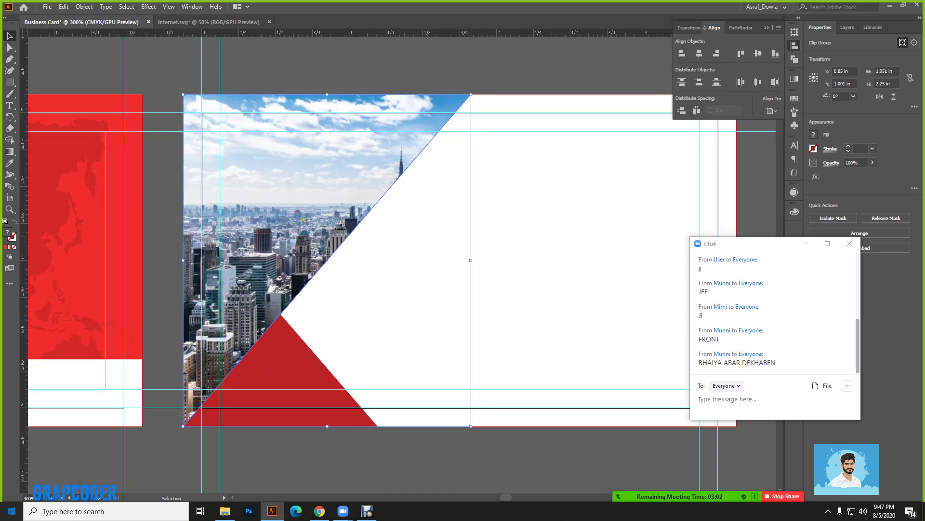
scroll(280, 234, "up", 2)
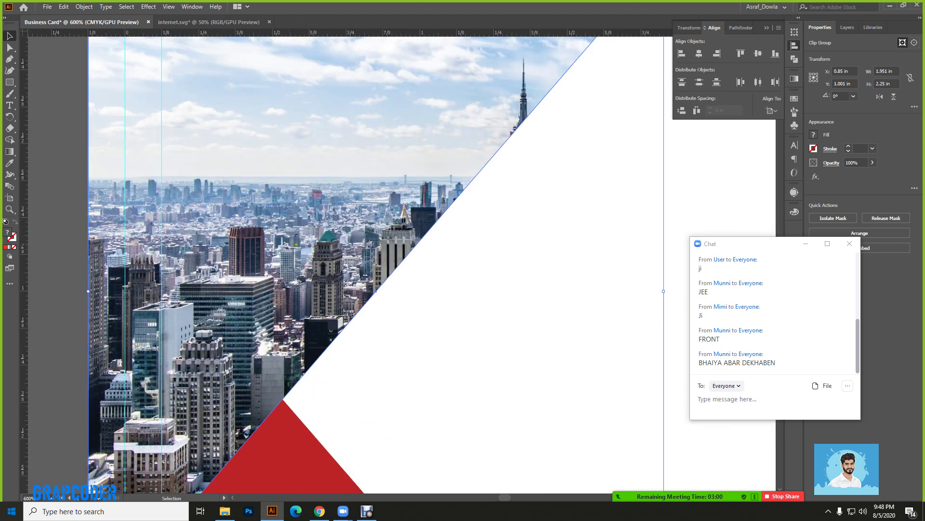
Isolate the clip group and drag the city photo left inside its diagonal crop.
scroll(292, 248, "down", 2)
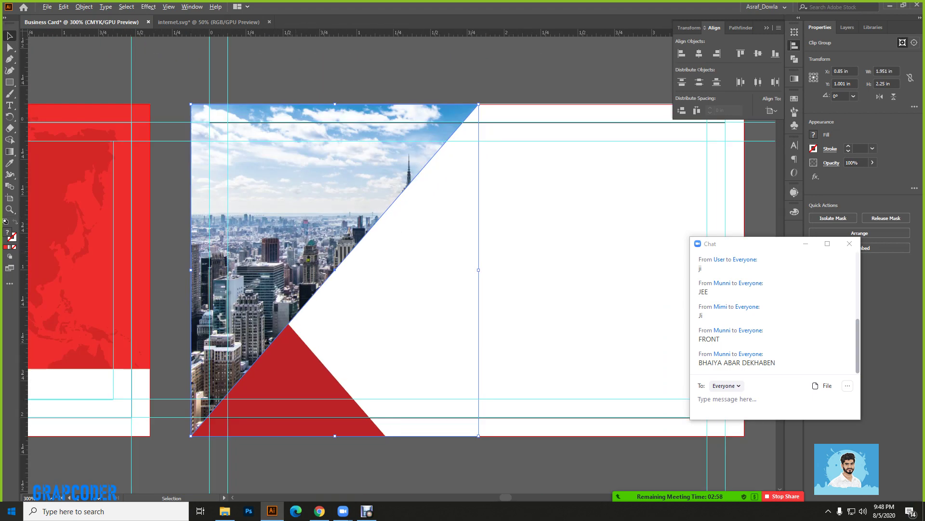
left_click_drag(392, 251, 437, 243)
double_click(356, 209)
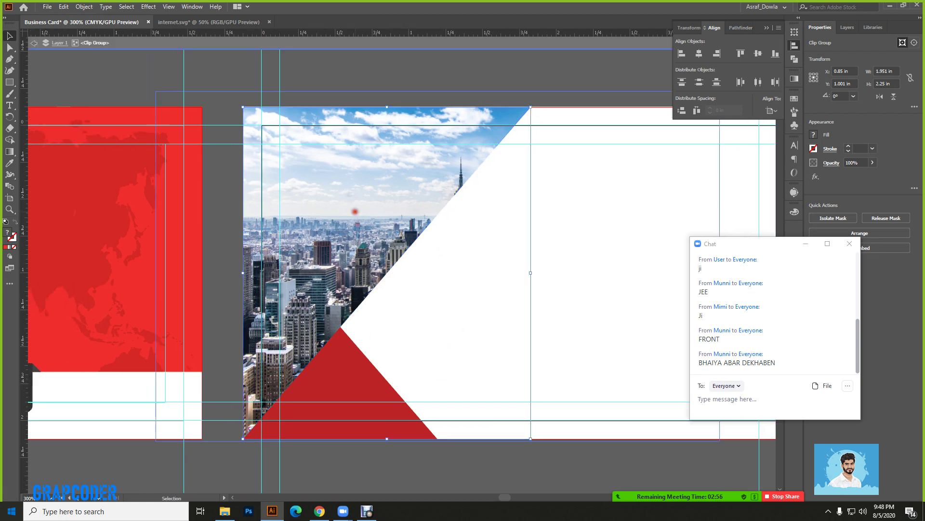
left_click_drag(355, 211, 275, 211)
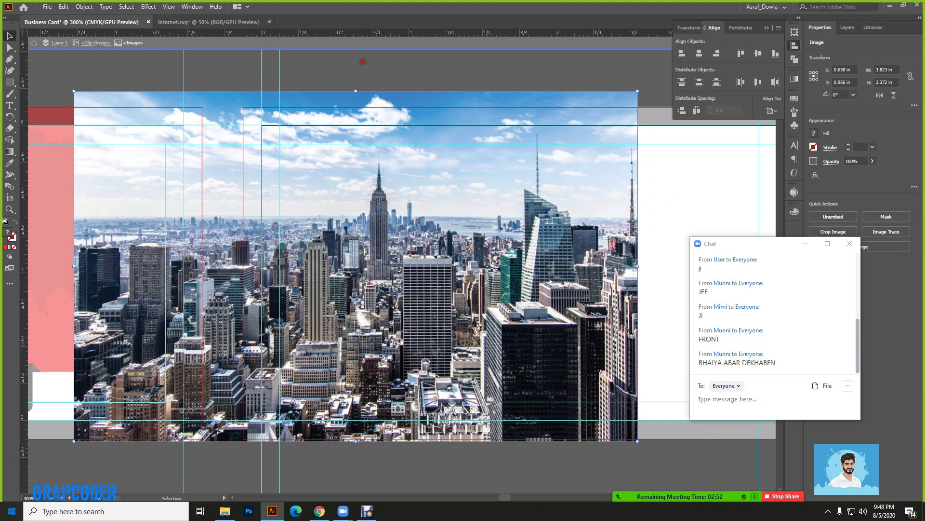
double_click(363, 61)
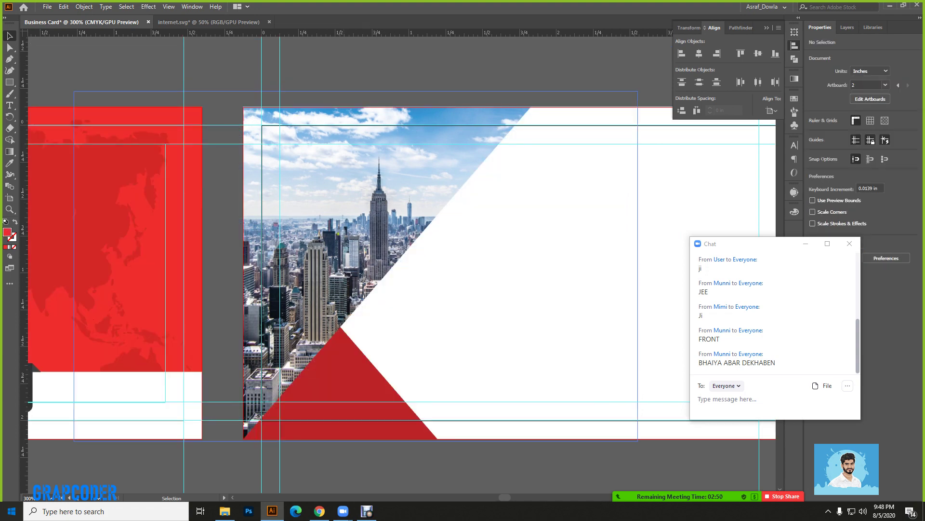
Nudge the photo two more steps left, exit isolation, and bring the red triangle back over it.
double_click(338, 217)
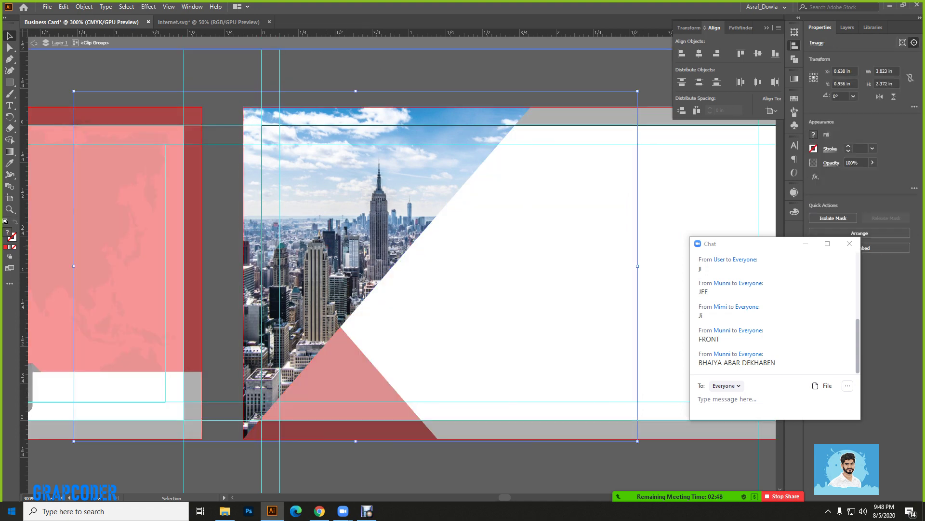
key("Left")
key("Left")
key("Left")
key("Left")
key("Left")
key("Left")
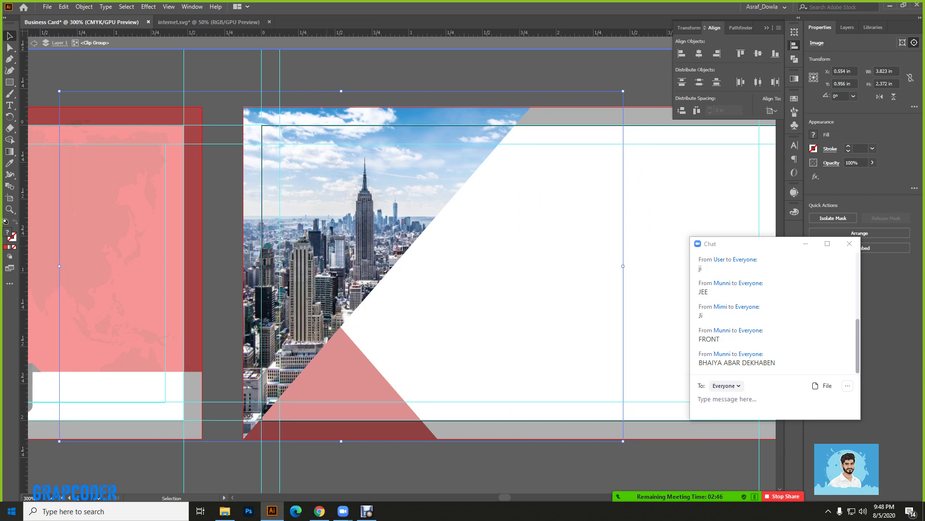
key("Left")
key("Escape")
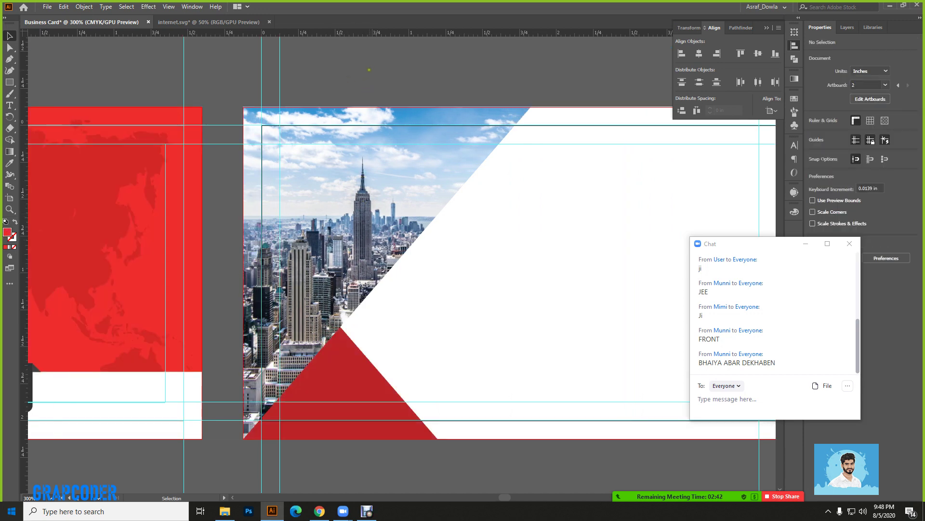
left_click(406, 182)
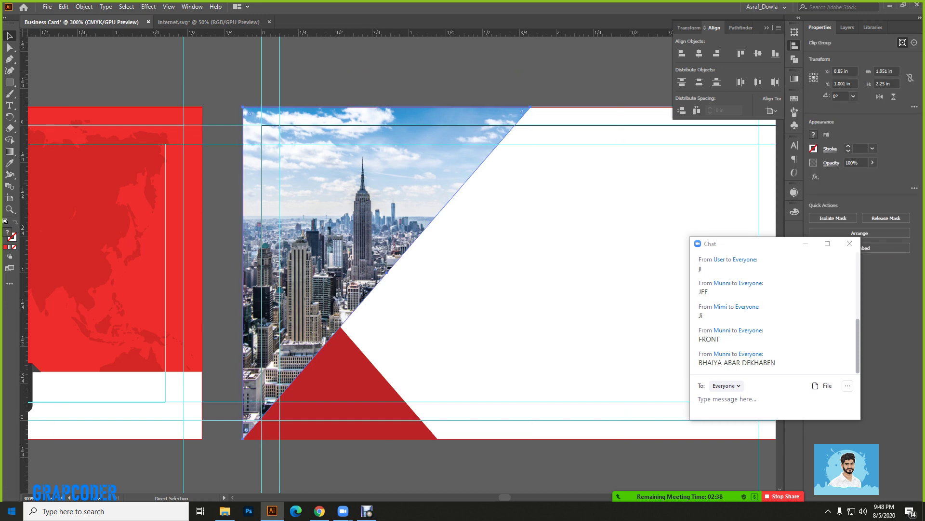
key("ctrl+z")
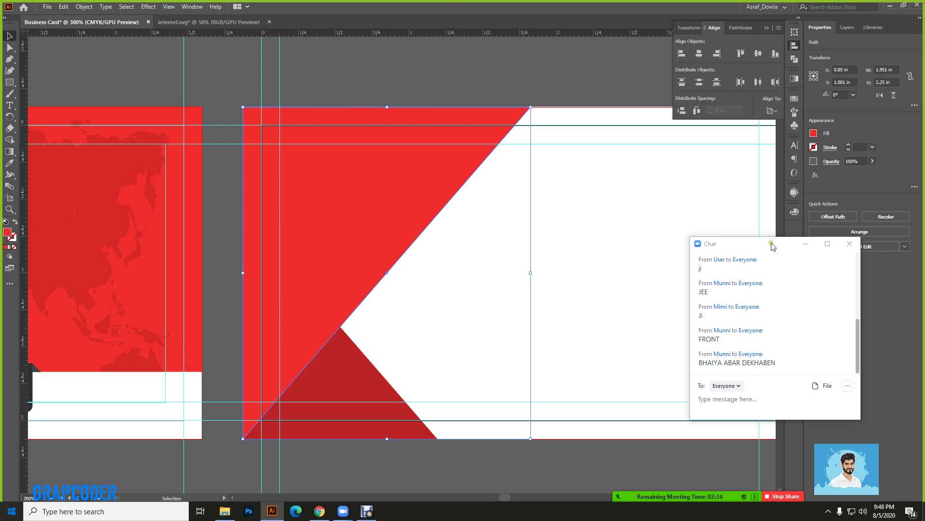
Move the chat window lower and set the red triangle's blending mode to Multiply.
left_click_drag(771, 244, 765, 354)
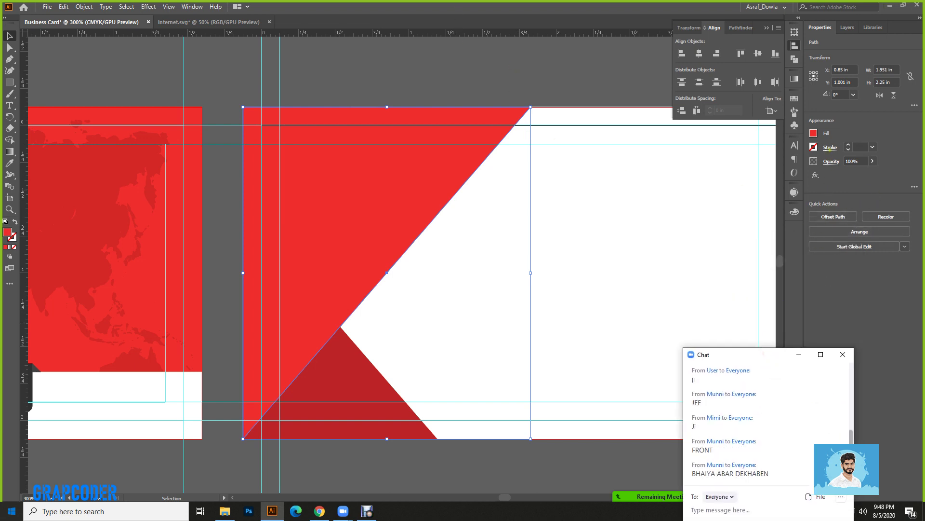
left_click(831, 162)
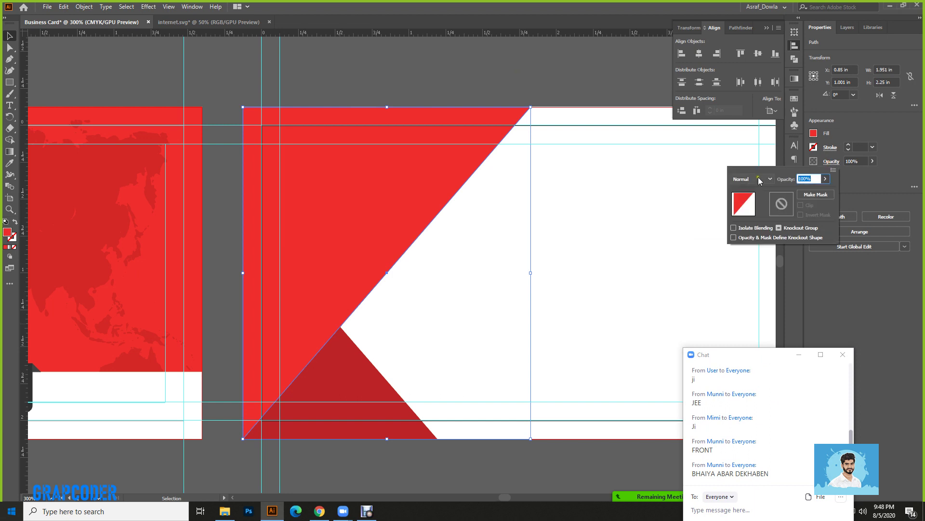
left_click(751, 179)
left_click(752, 212)
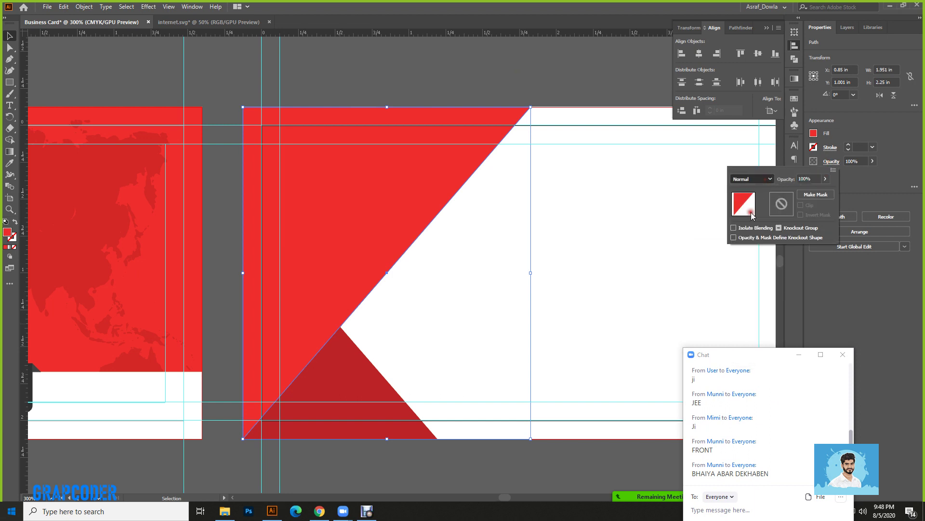
left_click(467, 65)
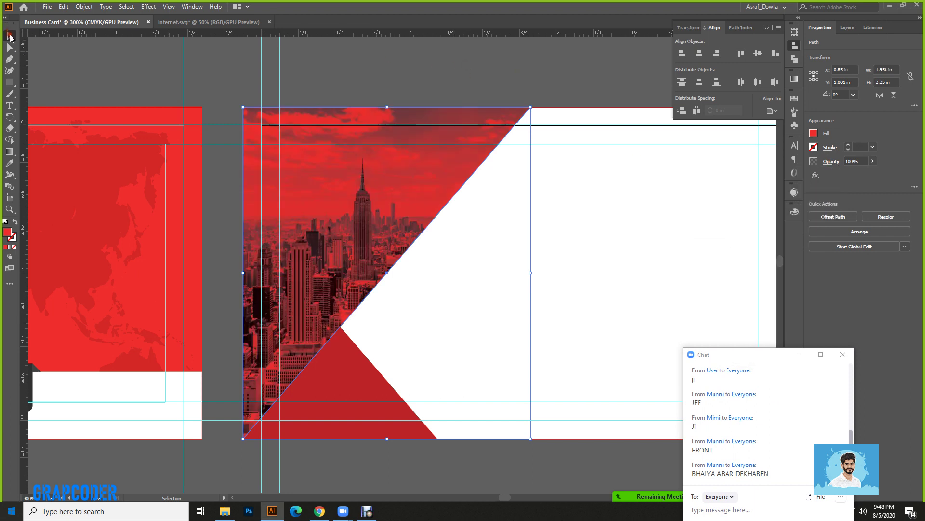
left_click(407, 65)
Eyedrop the small red swatch's colour onto the triangle, then deselect it.
scroll(363, 101, "down", 2)
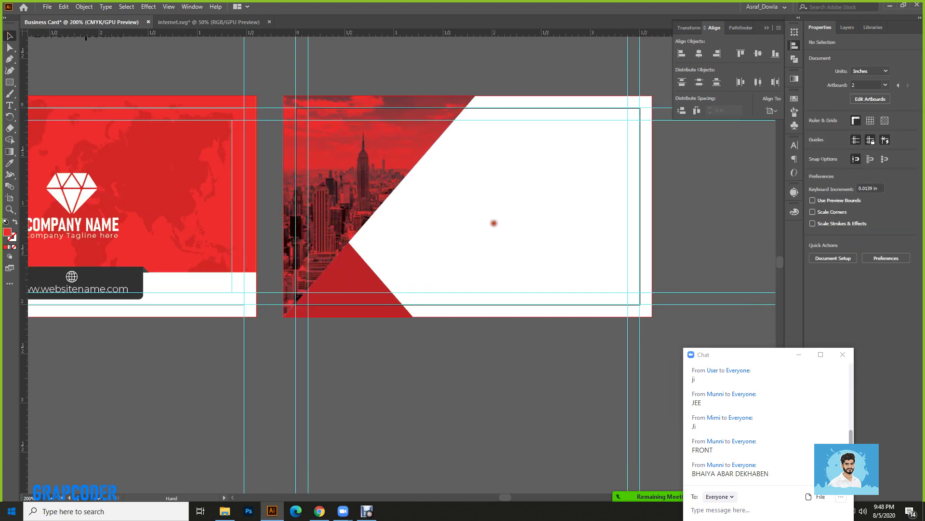
left_click(384, 282)
scroll(384, 283, "down", 2)
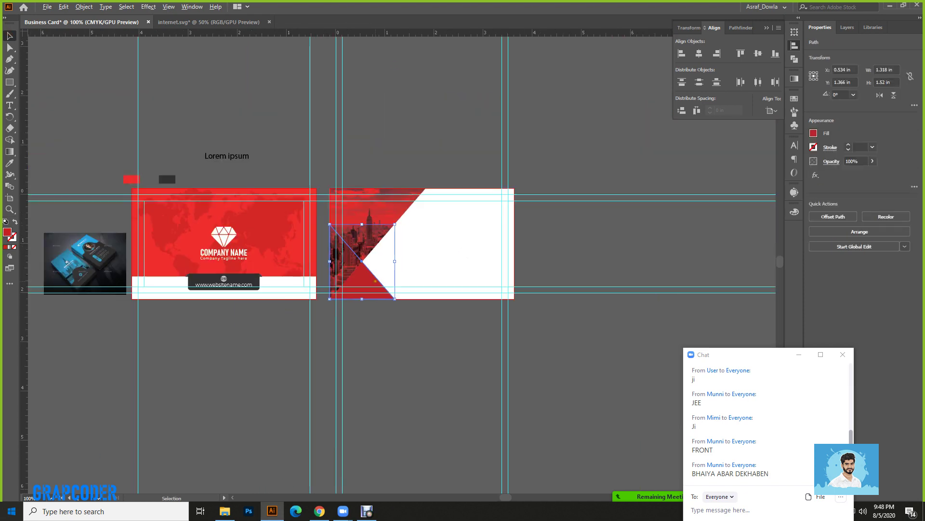
left_click_drag(384, 282, 438, 291)
key("i")
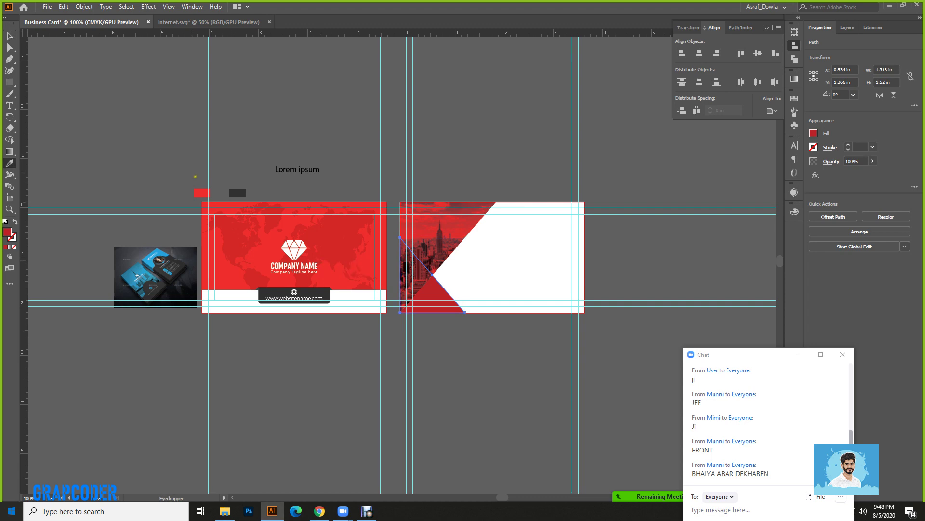
left_click(202, 193)
left_click(9, 36)
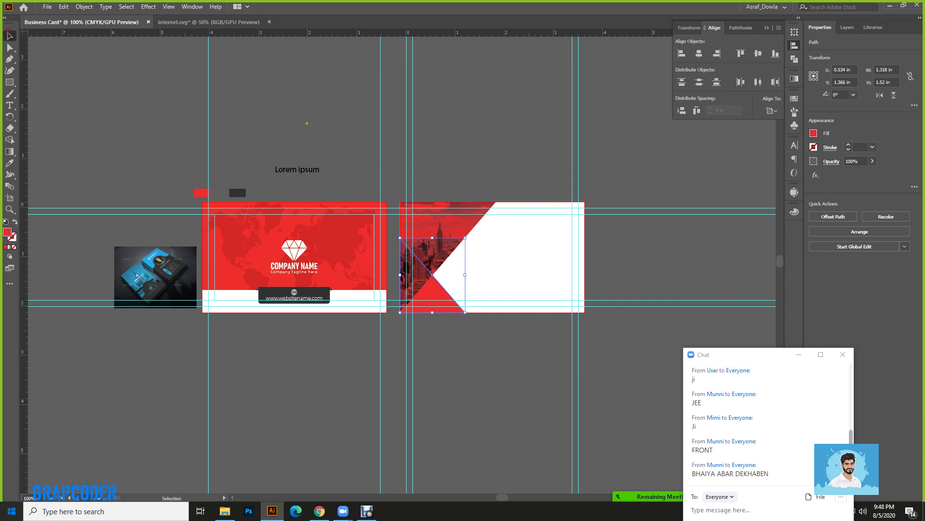
left_click(497, 281)
Undo the last change, deselect the triangle, and scroll toward the back card.
scroll(497, 281, "up", 3)
scroll(503, 291, "down", 3)
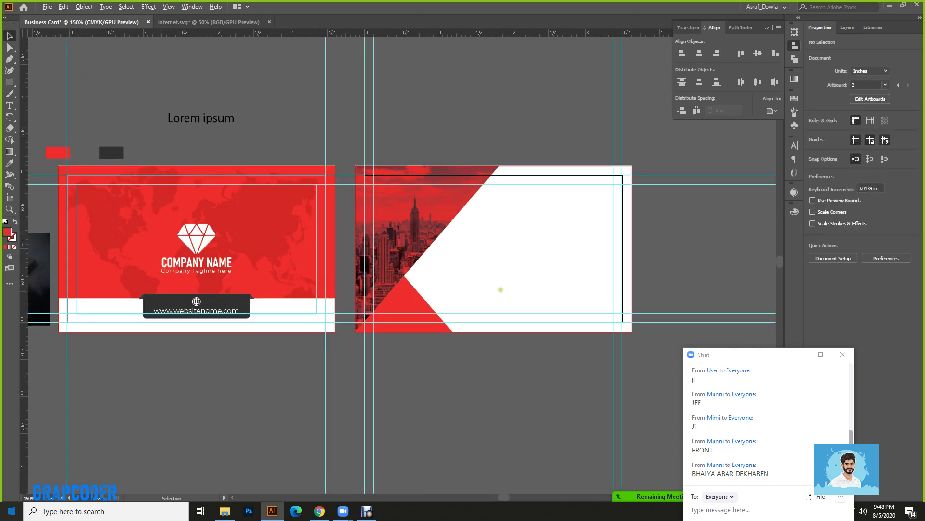
scroll(497, 280, "right", 2)
key("ctrl+z")
left_click(541, 258)
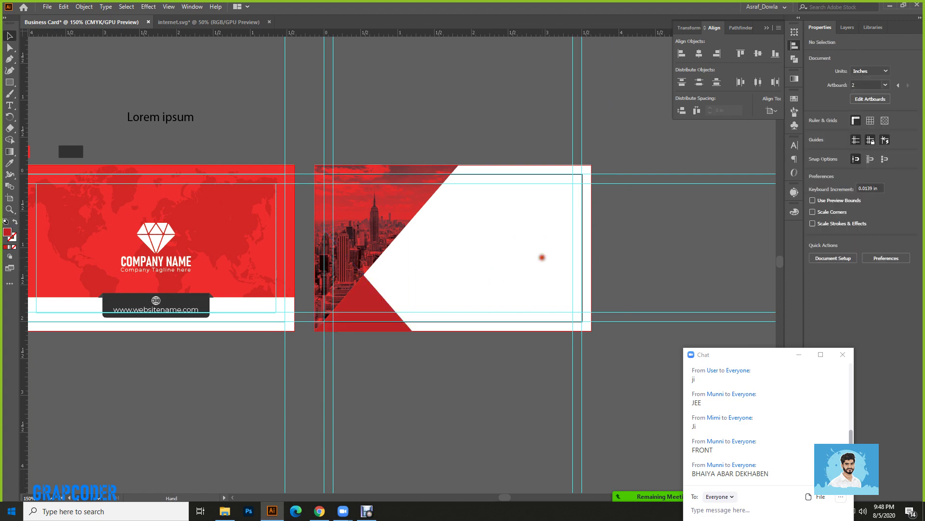
scroll(492, 289, "up", 2)
scroll(492, 289, "right", 2)
scroll(416, 298, "right", 2)
scroll(396, 275, "up", 2)
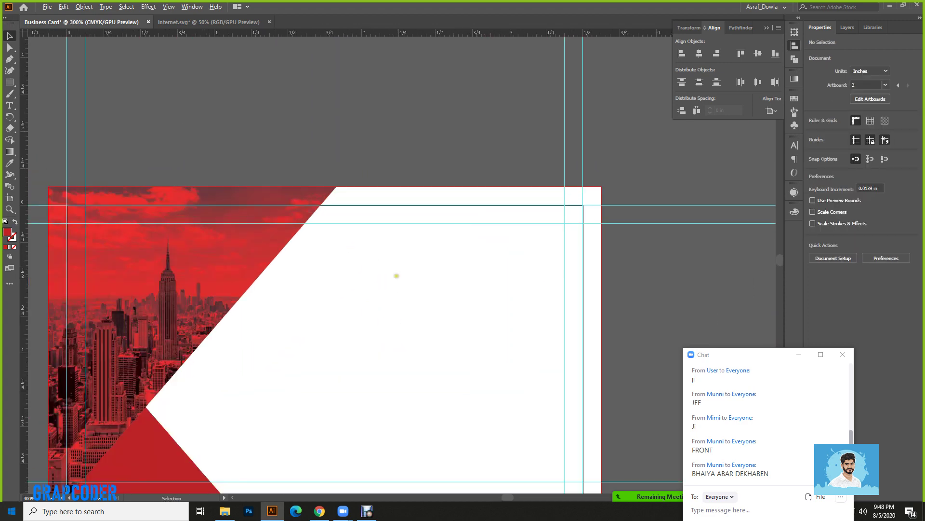
scroll(396, 284, "right", 2)
Move the meeting chat window off the card, hide it, and centre the back card.
left_click_drag(367, 302, 365, 240)
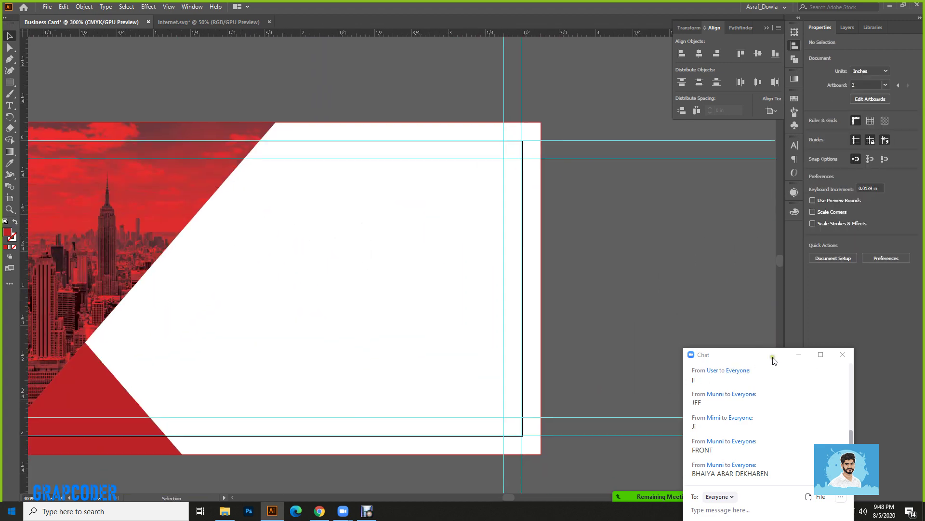
mouse_move(776, 354)
left_mouse_down()
mouse_move(534, 340)
mouse_move(601, 329)
left_mouse_up()
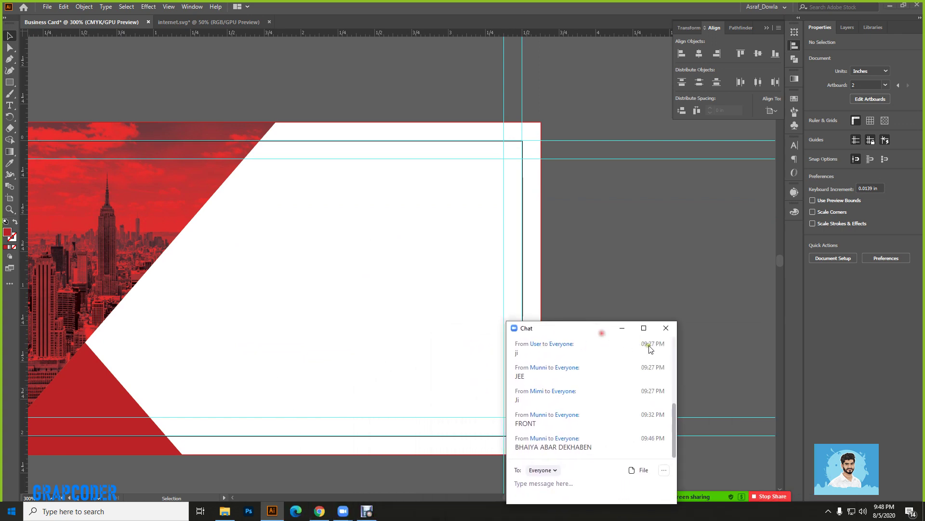
left_click(622, 326)
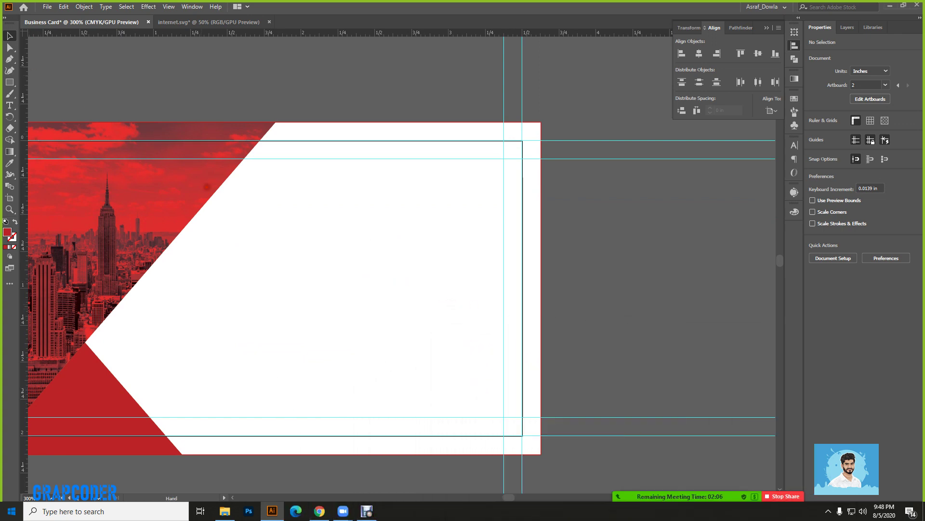
left_click_drag(306, 146, 607, 214)
Draw a 1.483 × 0.275 in red bar out to the back card's right edge and deselect it.
key("m")
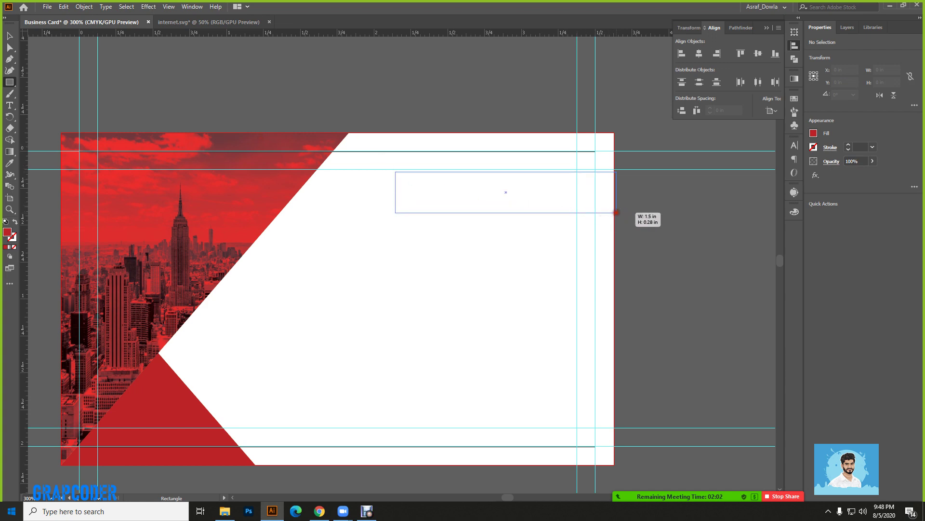
left_click_drag(608, 213, 614, 212)
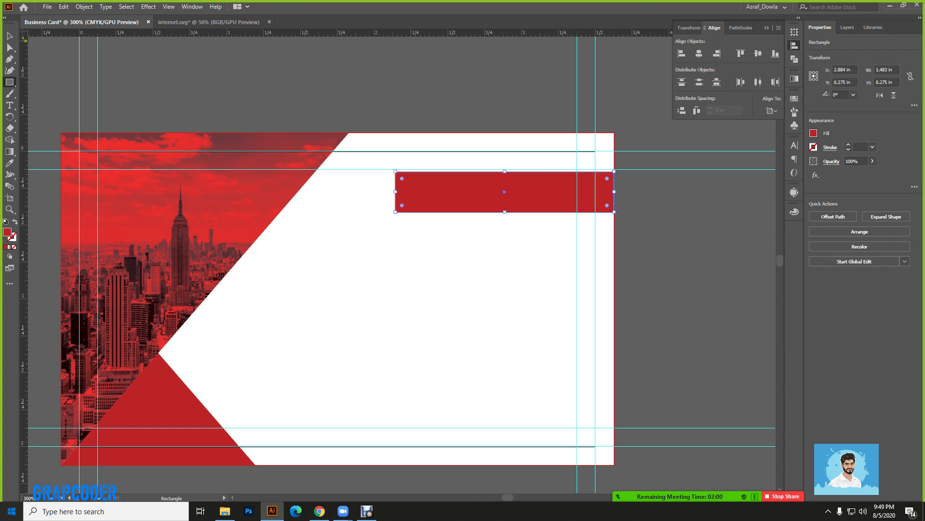
left_click(10, 36)
left_click(423, 273)
Pan and scroll the view to reframe the back card with its new bar.
left_click_drag(396, 244, 424, 225)
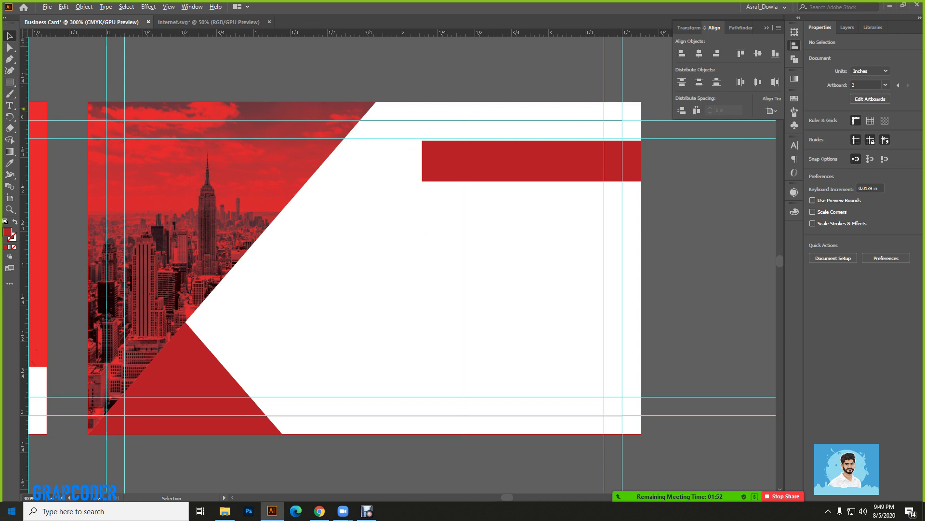
scroll(28, 113, "up", 4)
scroll(466, 209, "left", 5)
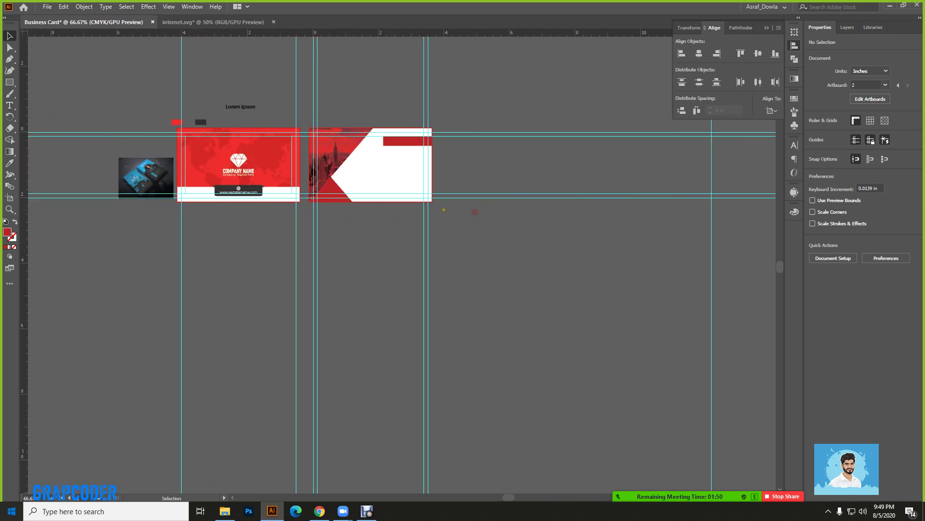
left_click(358, 188)
scroll(130, 174, "up", 1)
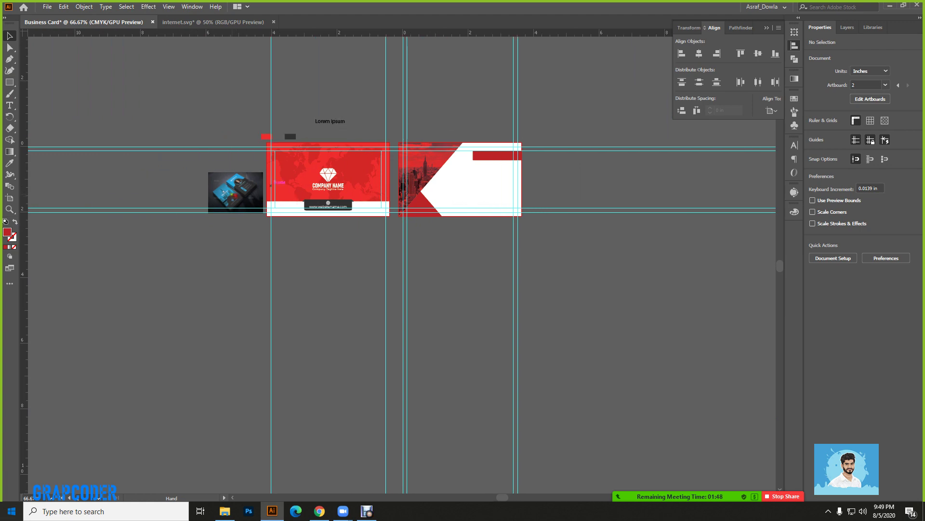
scroll(130, 174, "up", 1)
scroll(130, 174, "up", 4)
scroll(312, 129, "up", 2)
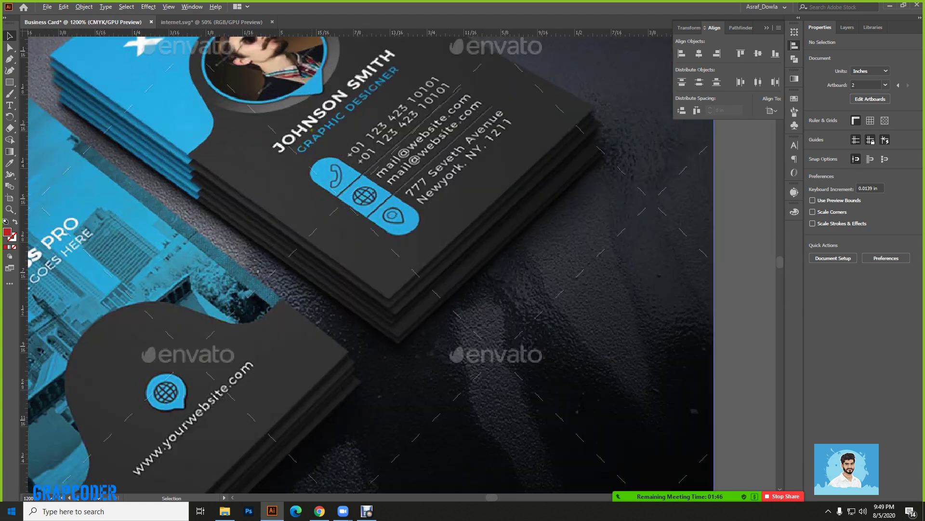
scroll(302, 154, "right", 3)
Type the cardholder's full name as a new text line.
key("t")
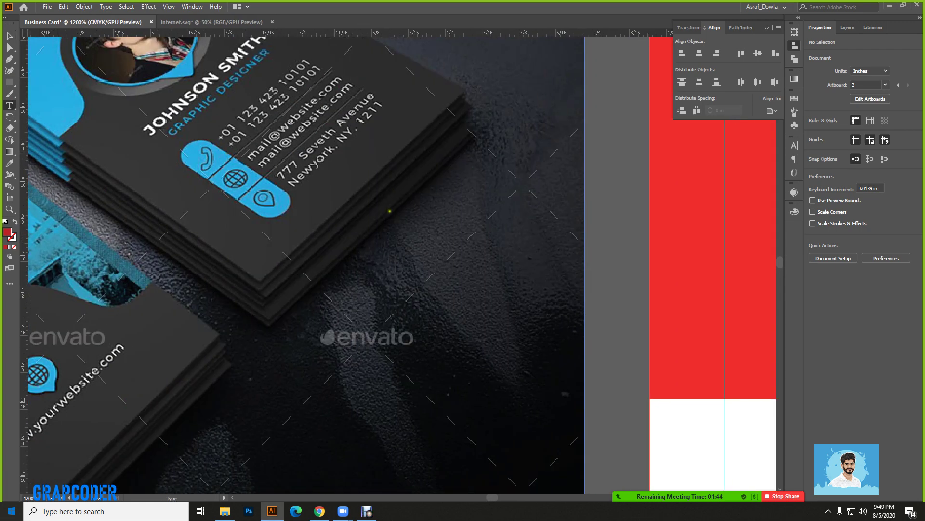
left_click(383, 236)
type("H")
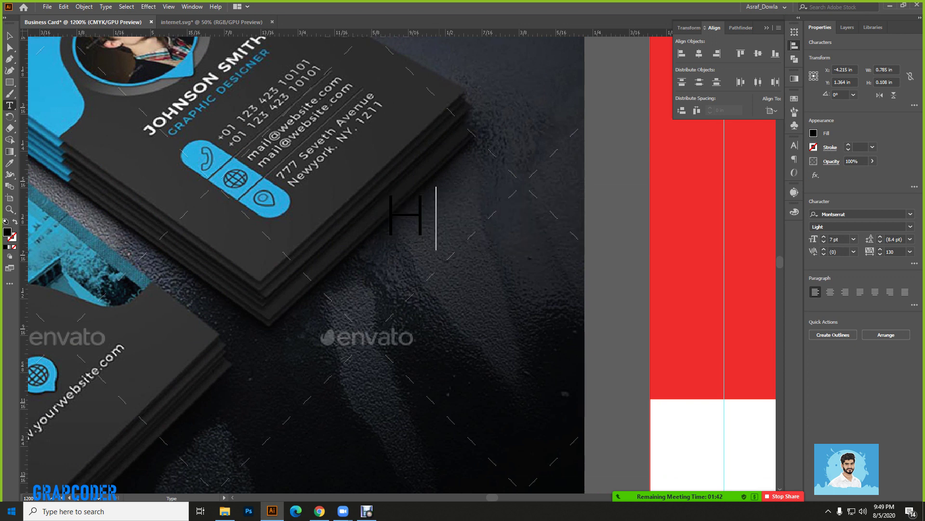
key("BackSpace")
type("Jo")
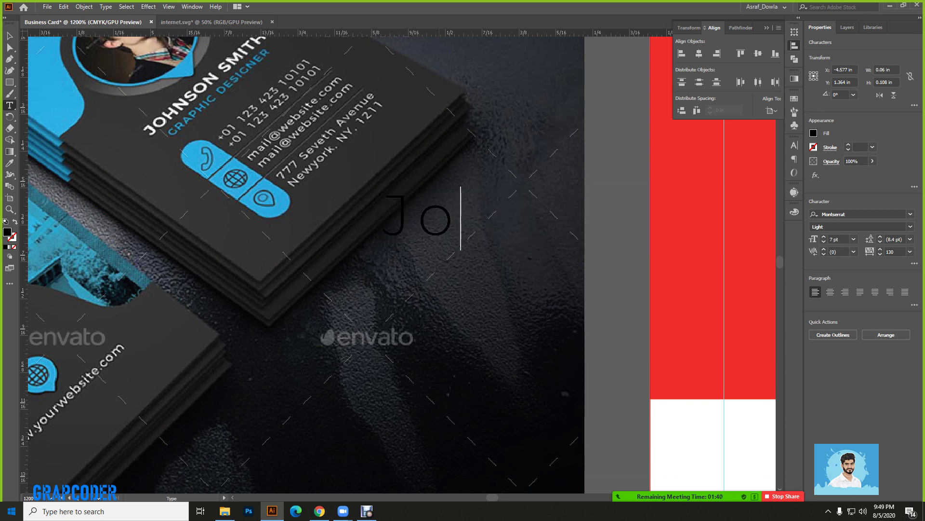
type("hn")
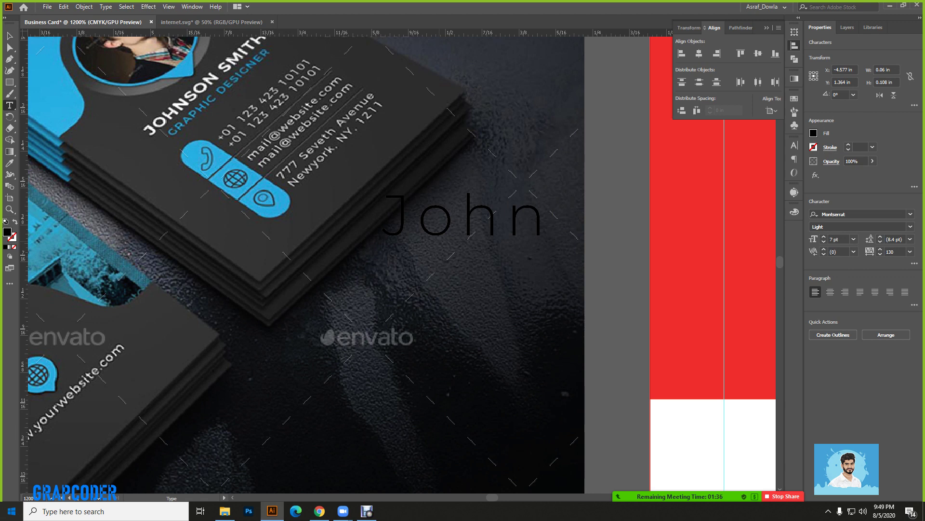
type("son")
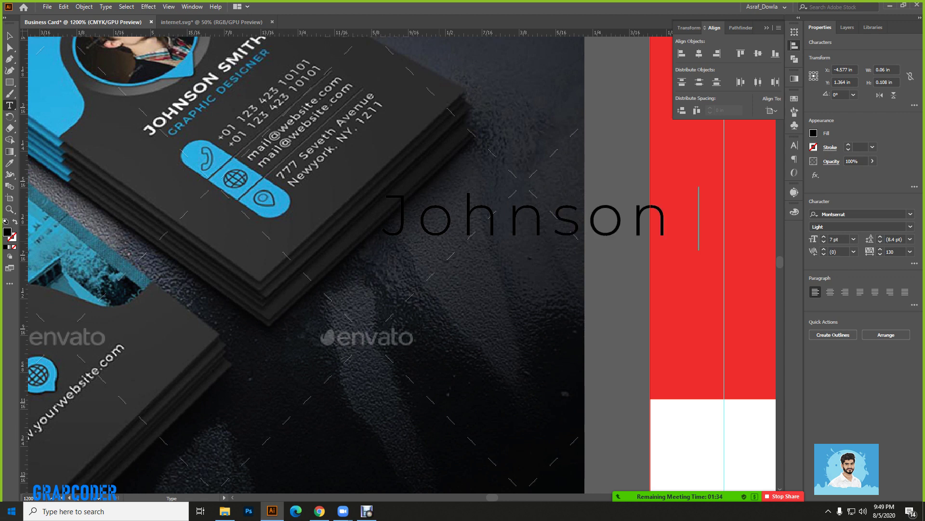
type(" s")
type("m")
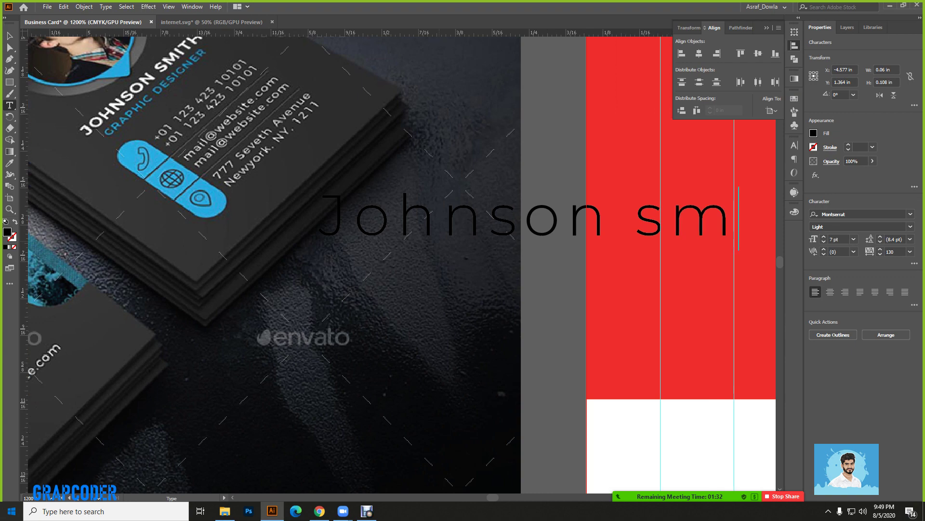
type("ith")
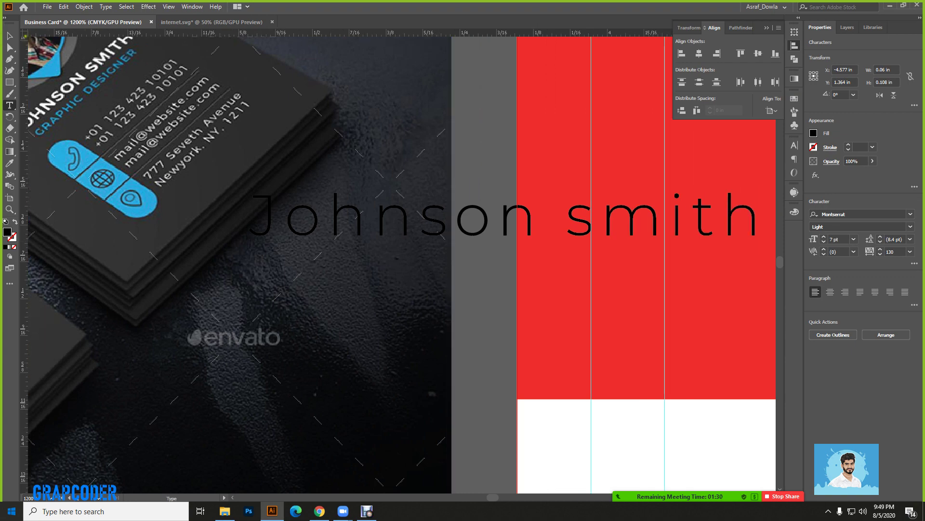
left_click(9, 36)
Move the name text onto the back card just below the red bar.
key("ctrl+minus")
key("ctrl+minus")
key("ctrl+minus")
scroll(462, 241, "right", 5)
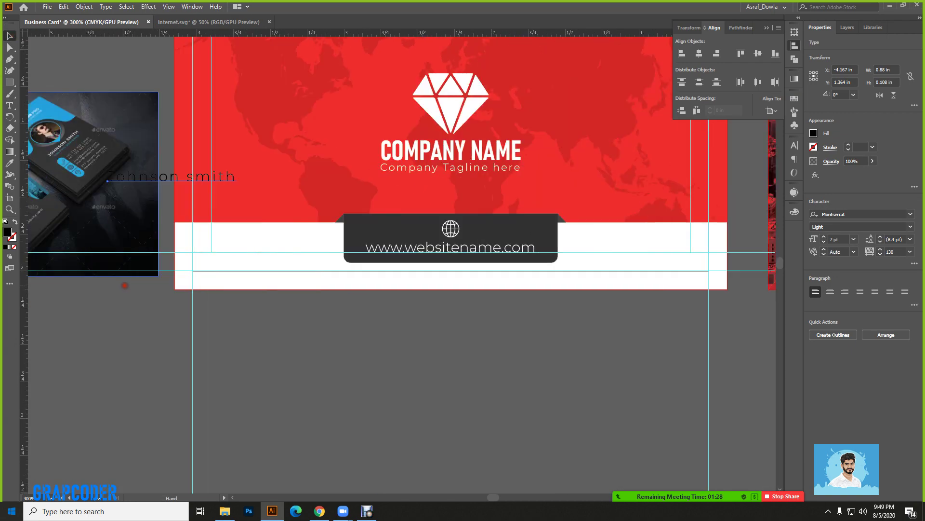
left_click_drag(100, 180, 513, 300)
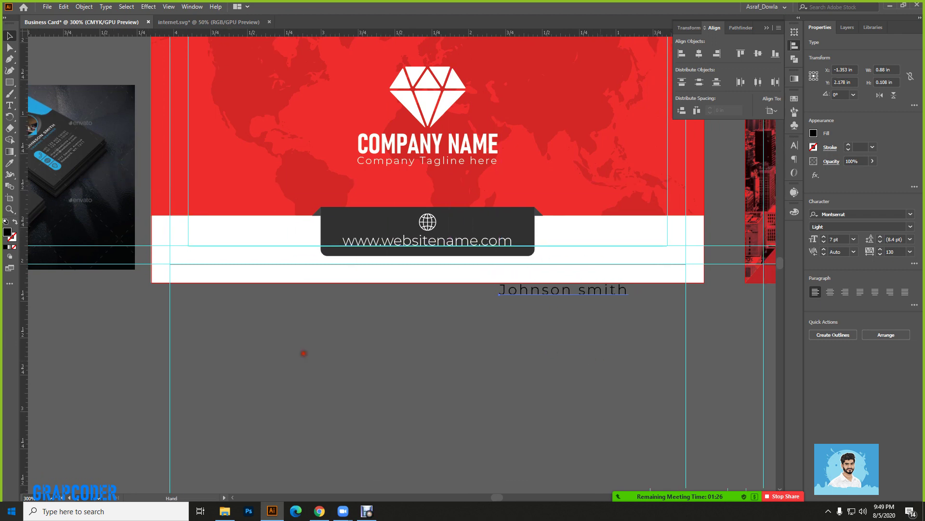
scroll(513, 300, "right", 10)
mouse_move(31, 261)
left_mouse_down()
mouse_move(520, 198)
mouse_move(376, 238)
left_mouse_up()
scroll(519, 198, "up", 5)
scroll(519, 199, "right", 5)
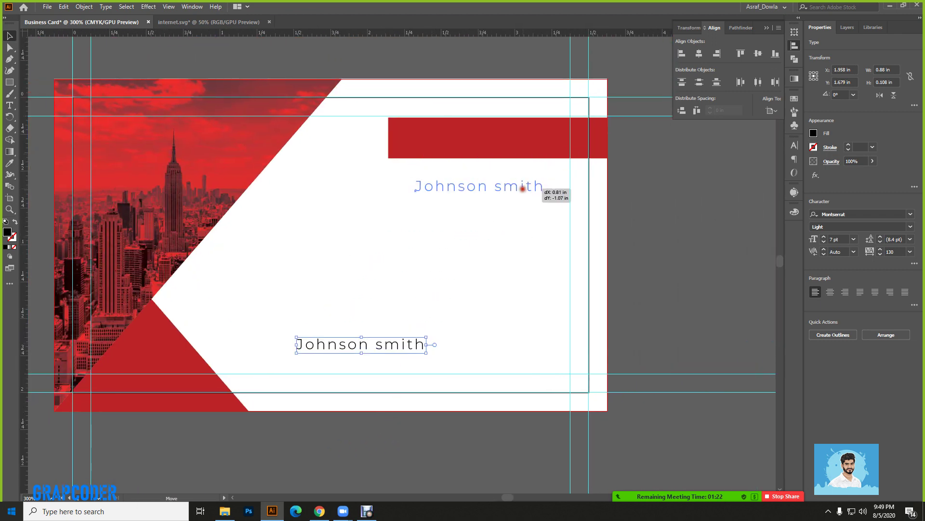
left_click_drag(519, 162, 523, 186)
Scroll to the type controls and open the name's font style choices.
scroll(523, 212, "left", 2)
scroll(523, 213, "up", 1)
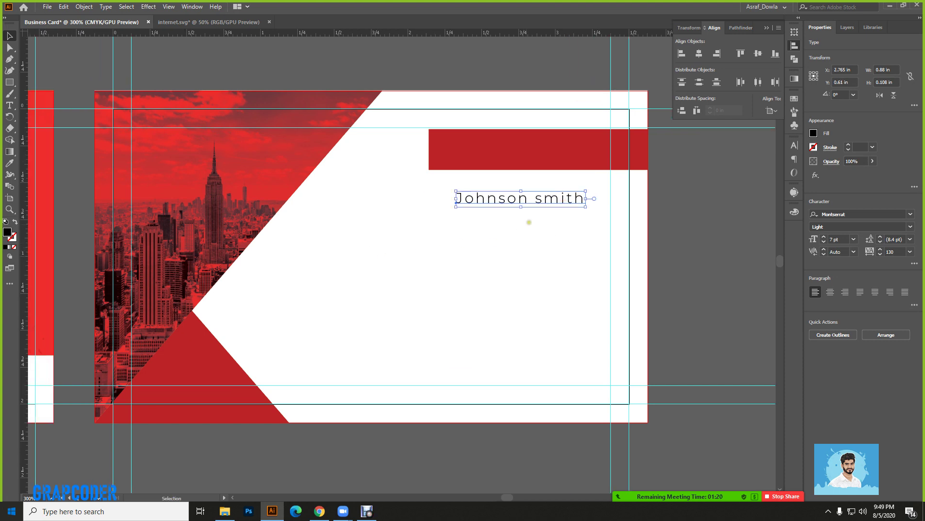
scroll(548, 199, "up", 1)
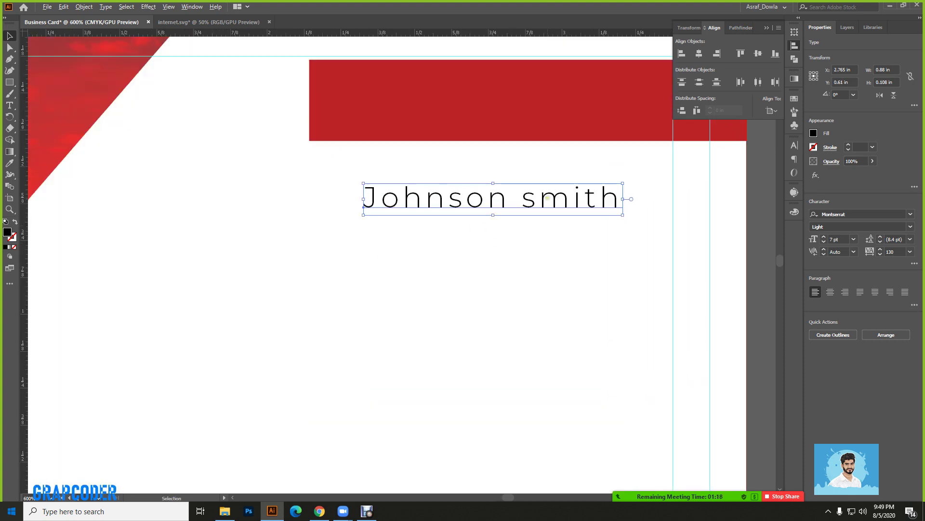
scroll(548, 198, "up", 1)
scroll(441, 238, "right", 3)
scroll(441, 239, "down", 1)
left_click(904, 231)
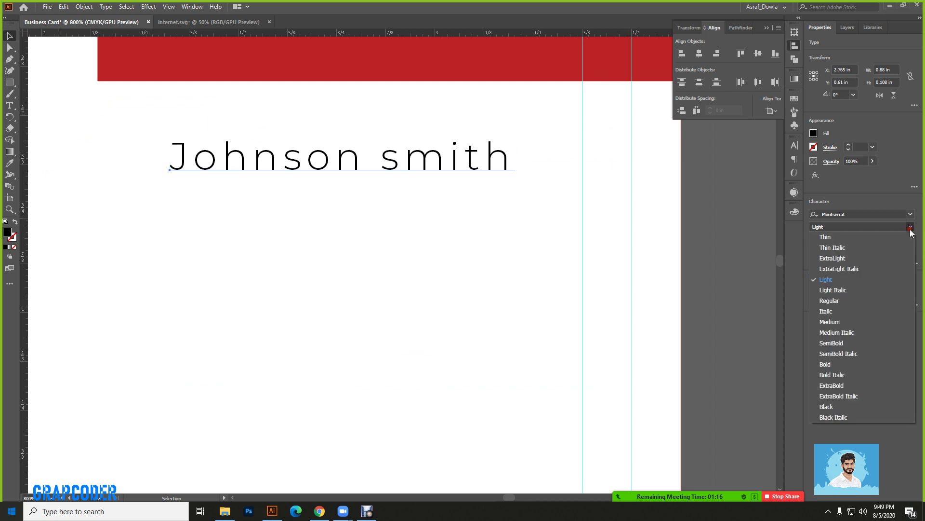
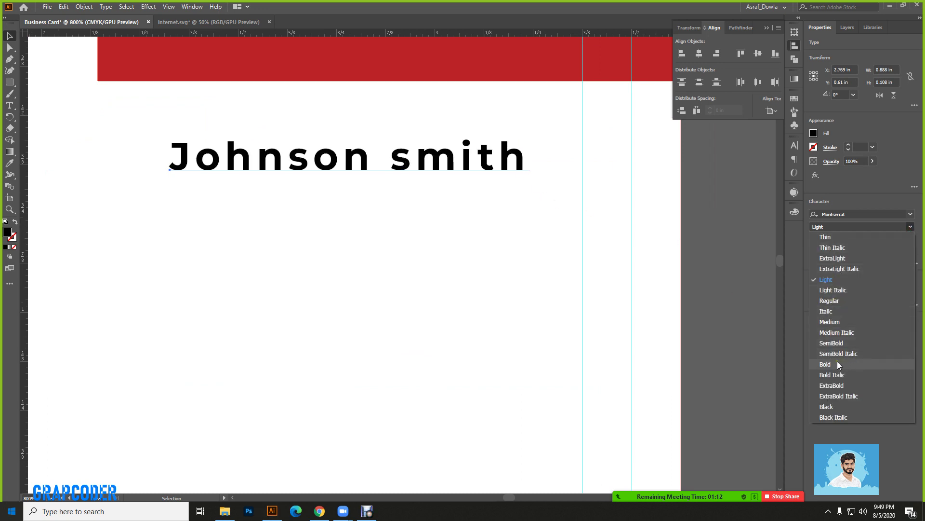
Make the name line SemiBold, all UPPERCASE, with tracking set to 0.
left_click(839, 343)
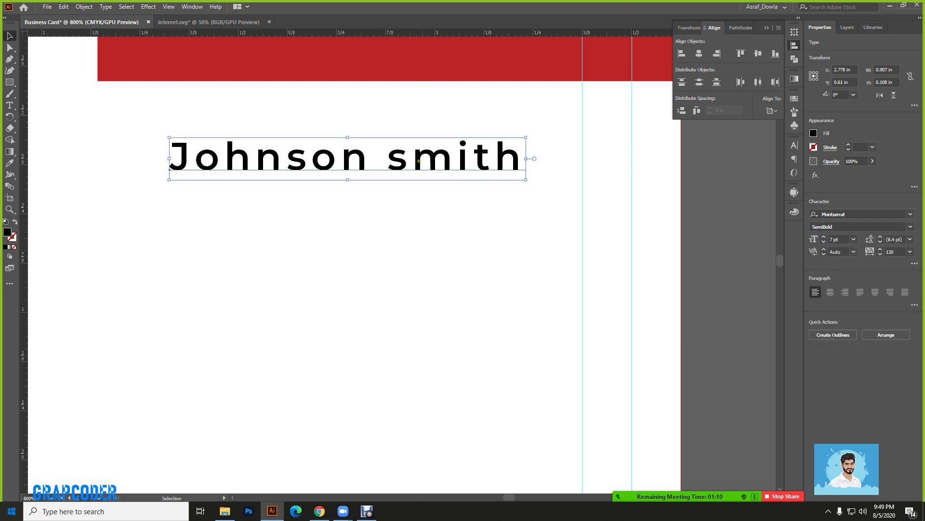
left_click(104, 7)
mouse_move(130, 155)
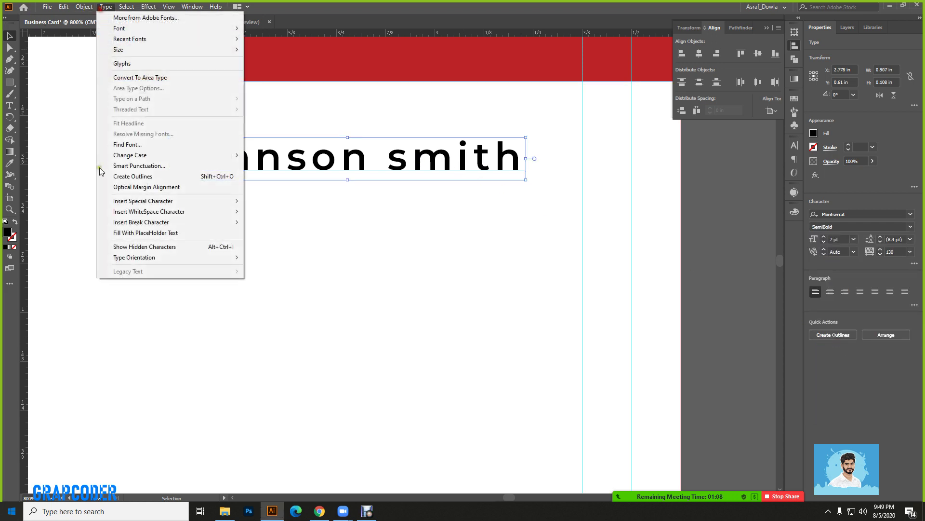
left_click(273, 155)
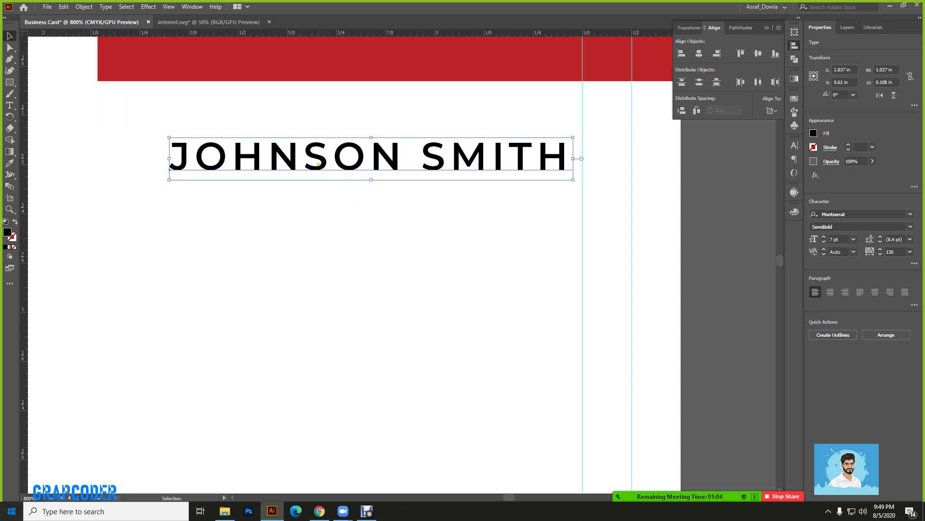
scroll(322, 166, "up", 3)
scroll(394, 157, "down", 3)
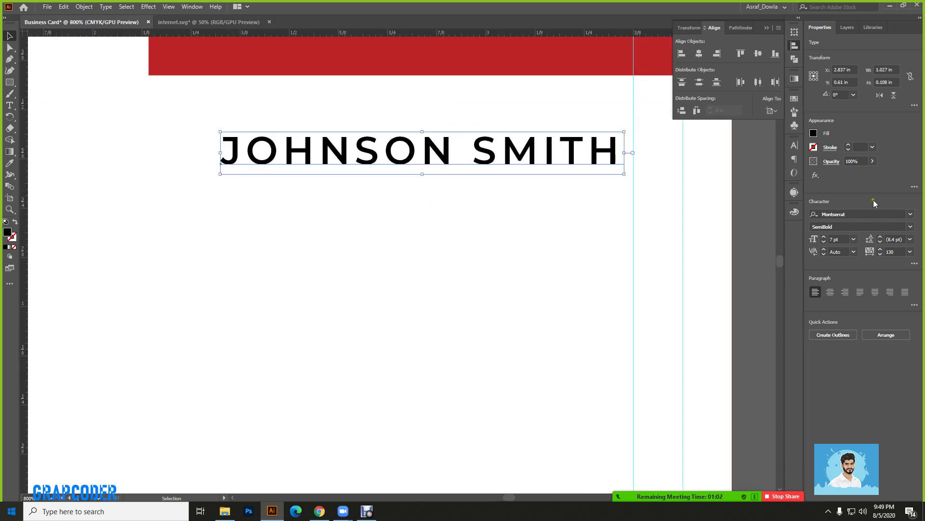
left_click(910, 252)
left_click(897, 318)
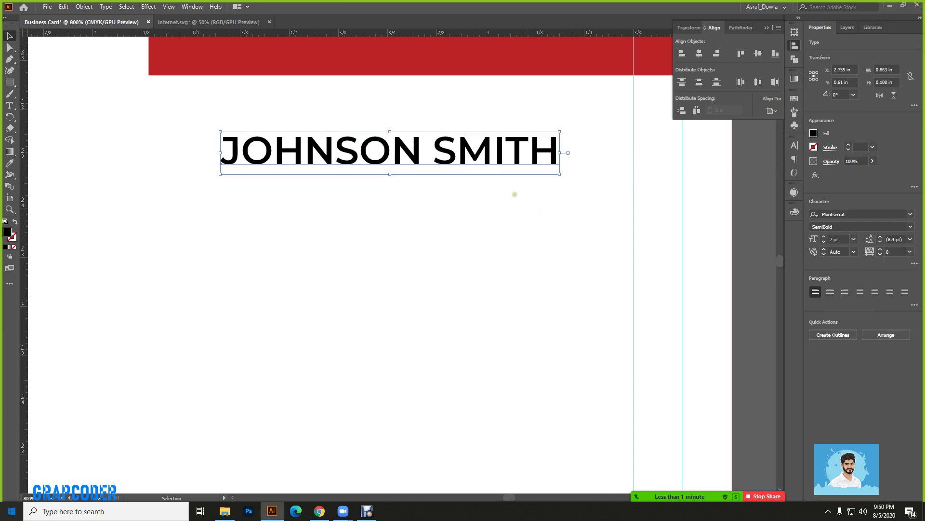
Drag the name line higher up on the card's back.
left_click(543, 227)
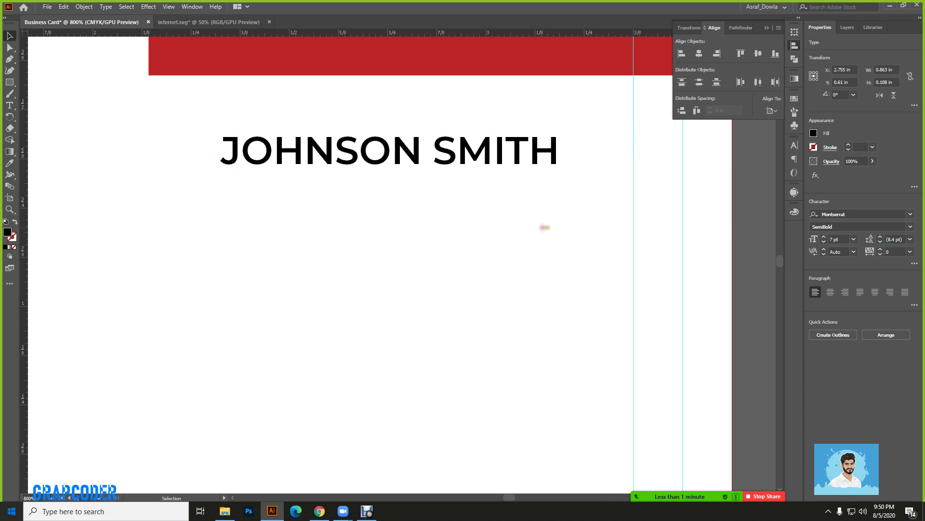
scroll(543, 241, "down", 2)
scroll(511, 265, "up", 2)
left_click(487, 250)
left_click_drag(487, 250, 499, 101)
left_click_drag(480, 239, 497, 188)
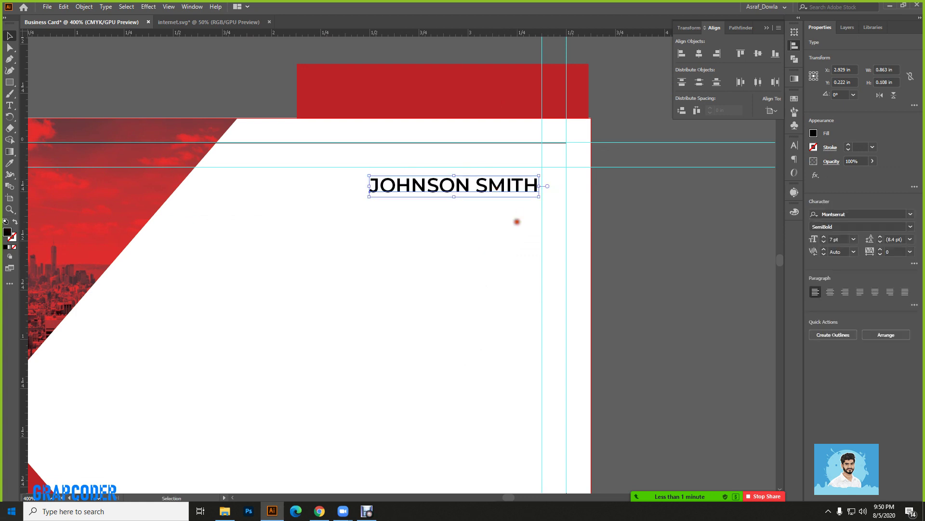
Recolour the first word JOHNSON with the red band's colour via the Eyedropper.
left_click(516, 221)
scroll(475, 230, "up", 2)
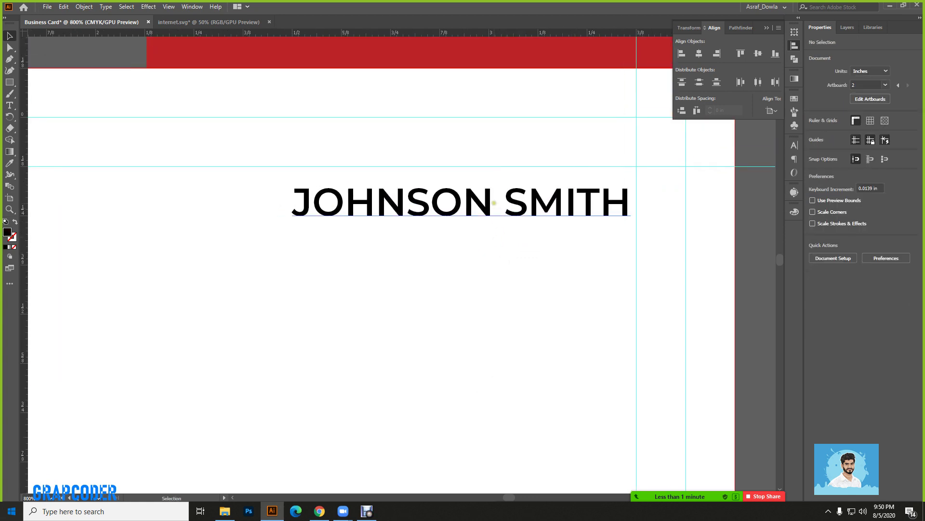
double_click(494, 202)
left_click_drag(494, 202, 288, 198)
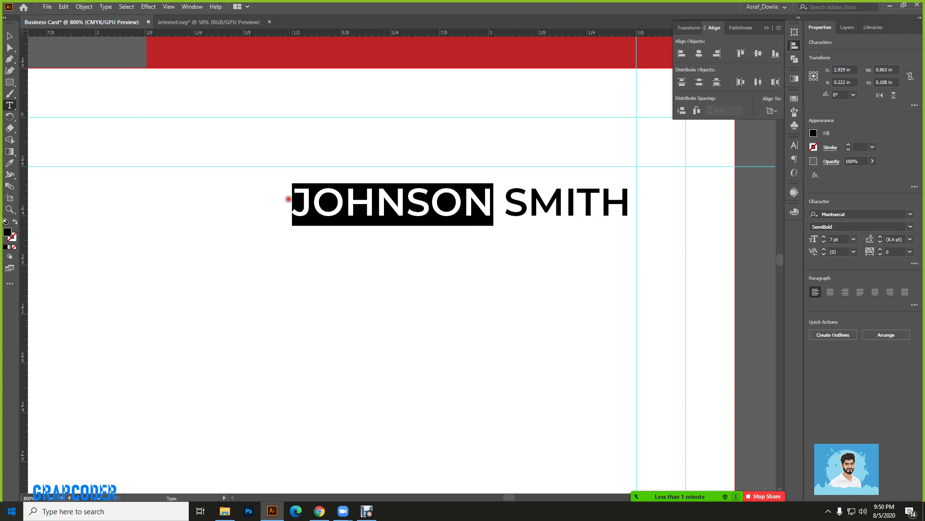
scroll(289, 199, "up", 3)
scroll(288, 199, "up", 2)
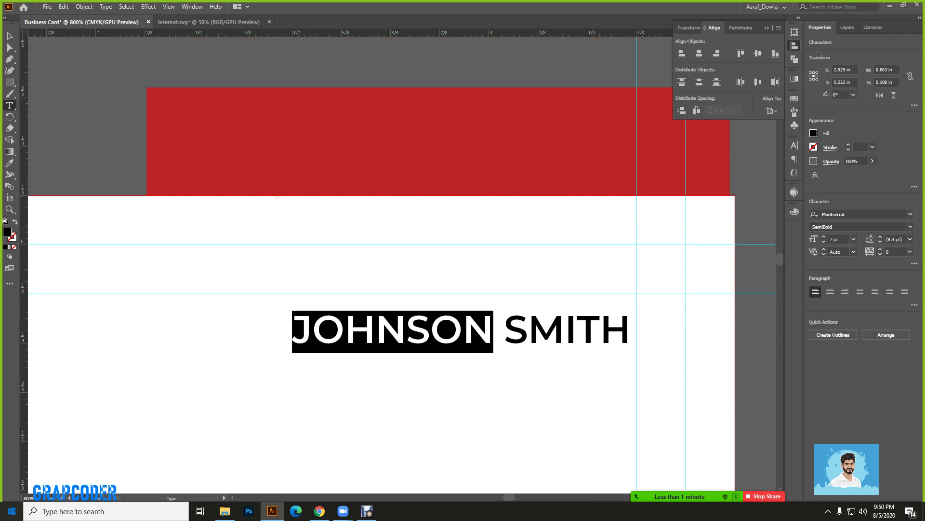
left_click(6, 166)
left_click(159, 132)
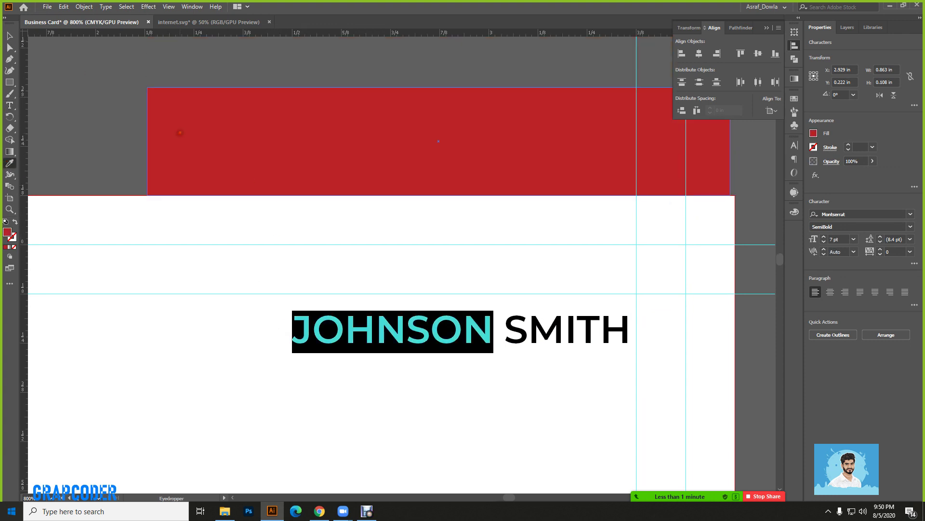
Zoom out to view the whole card, then zoom back in on the name.
key("ctrl+minus")
key("ctrl+minus")
key("ctrl+minus")
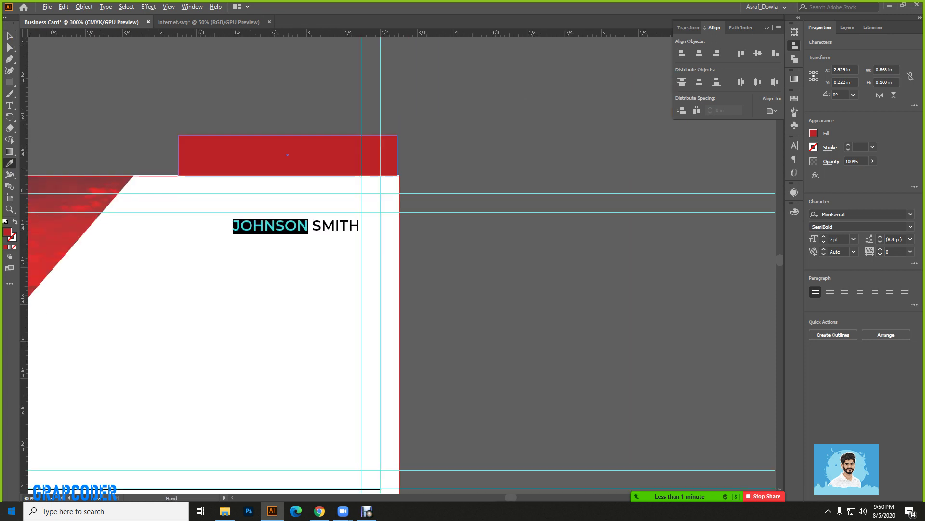
key("ctrl+minus")
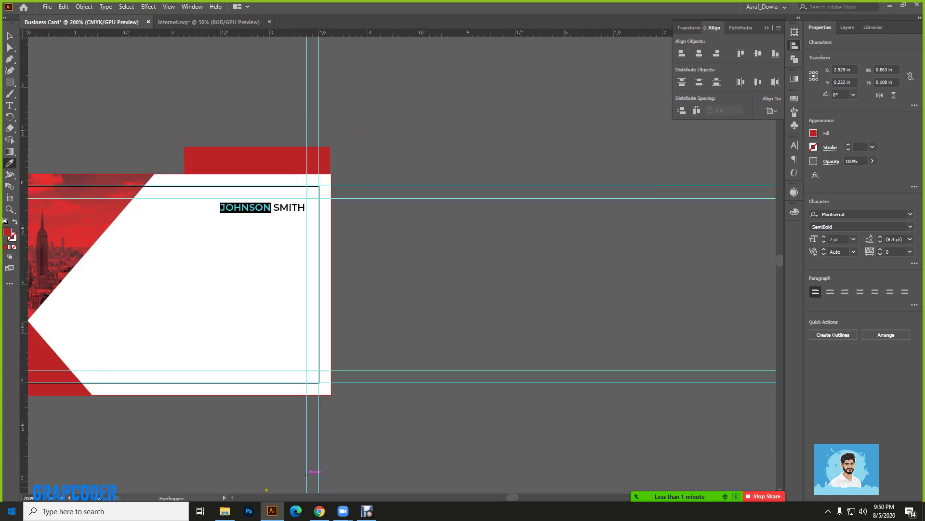
scroll(232, 497, "left", 1)
scroll(231, 497, "left", 1)
scroll(229, 497, "left", 2)
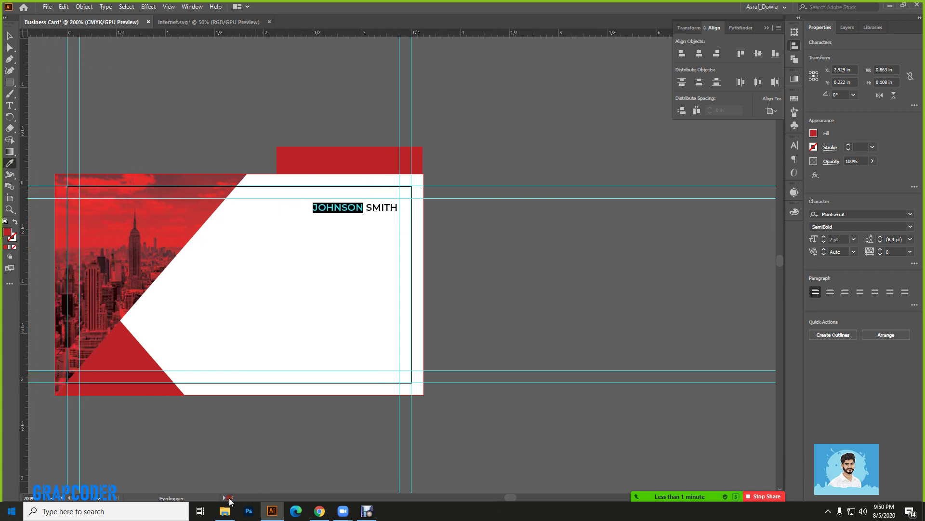
scroll(229, 498, "left", 1)
scroll(230, 497, "left", 4)
scroll(230, 497, "left", 4)
scroll(229, 497, "left", 4)
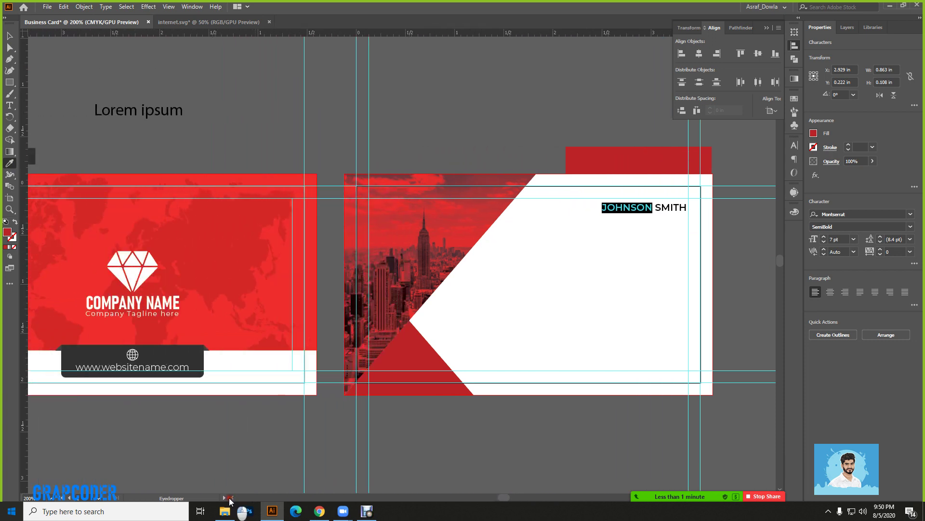
scroll(230, 498, "left", 4)
scroll(230, 497, "left", 3)
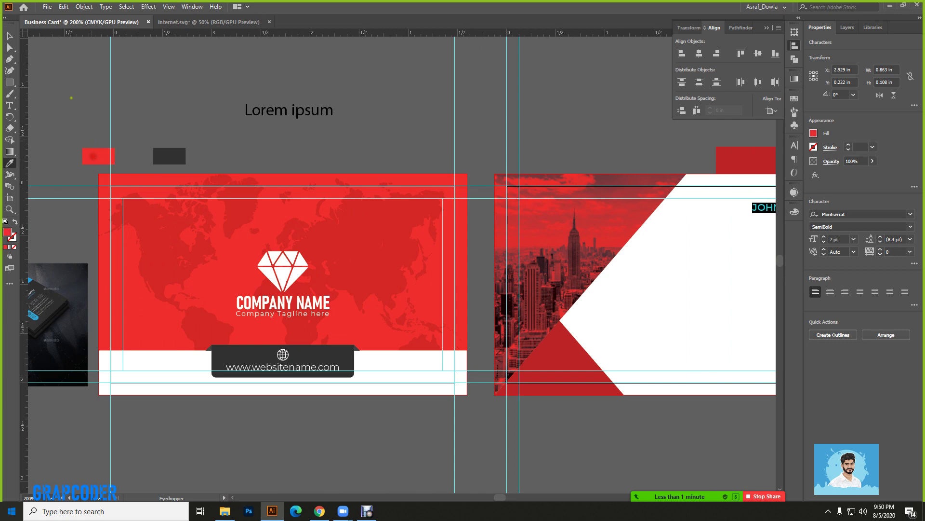
left_click(9, 36)
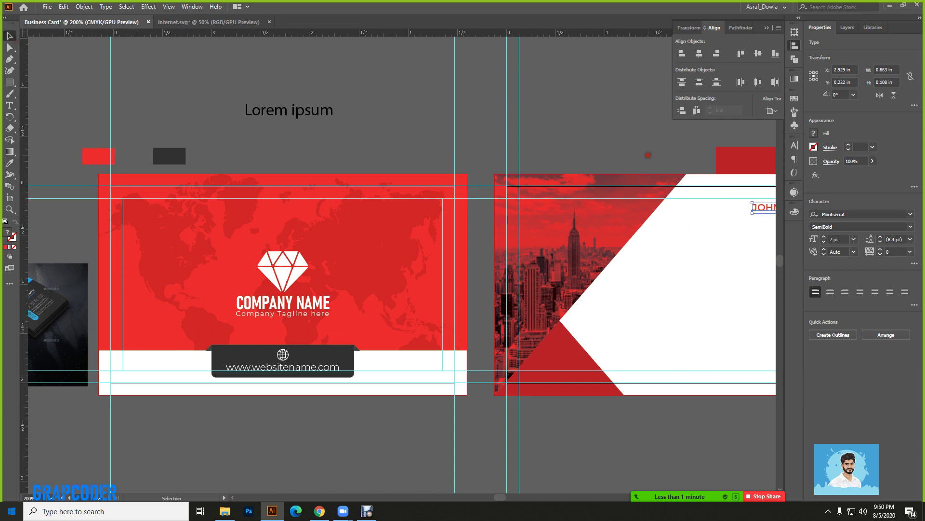
left_click_drag(707, 227, 407, 244)
scroll(492, 229, "up", 3)
scroll(492, 228, "up", 1)
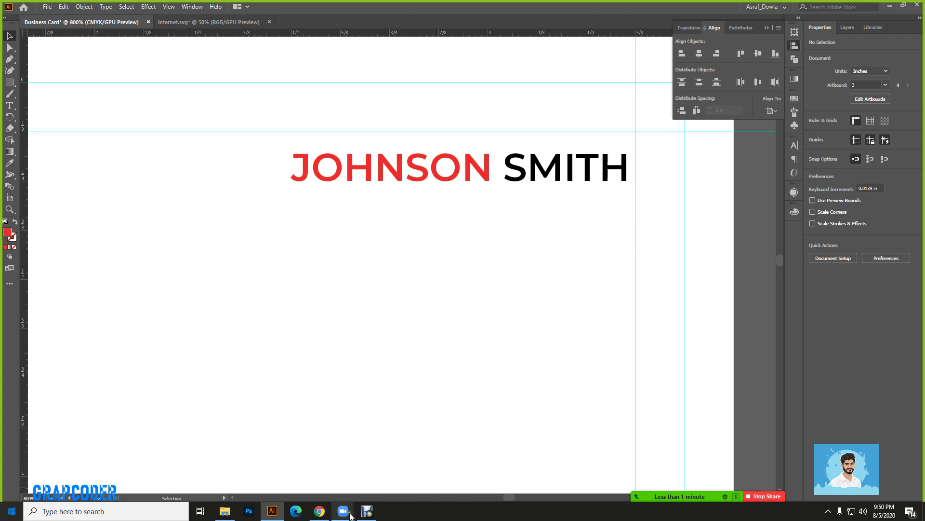
mouse_move(367, 511)
left_click(351, 490)
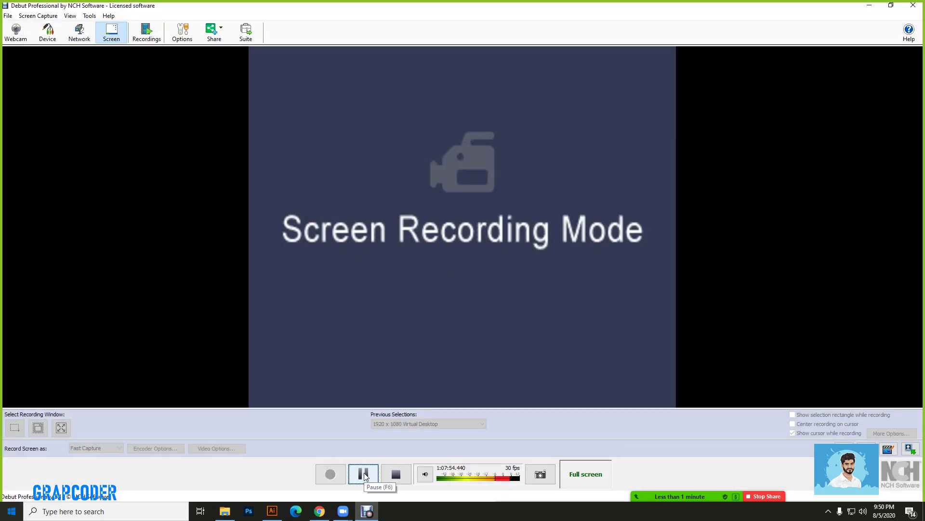
left_click(365, 476)
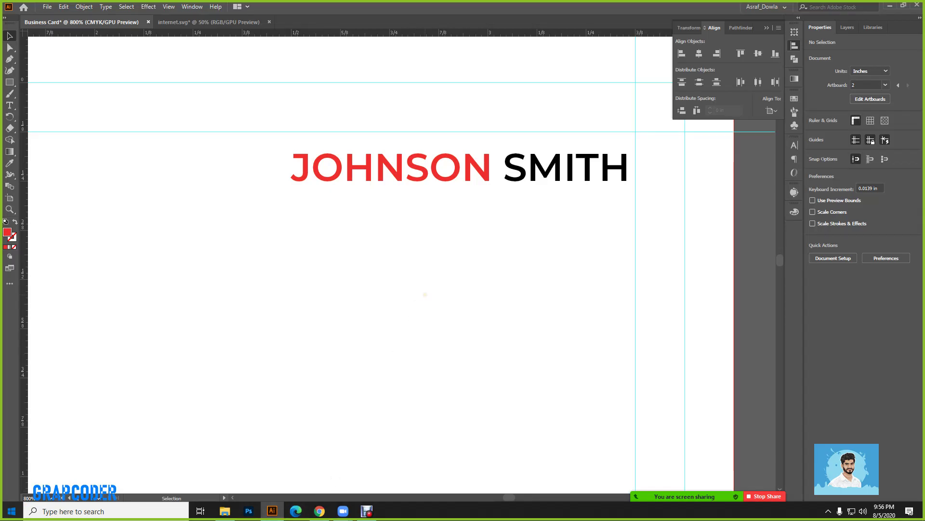
Place a copy of the name just below it and retype it as 'Graphic Designer'.
scroll(424, 294, "down", 2)
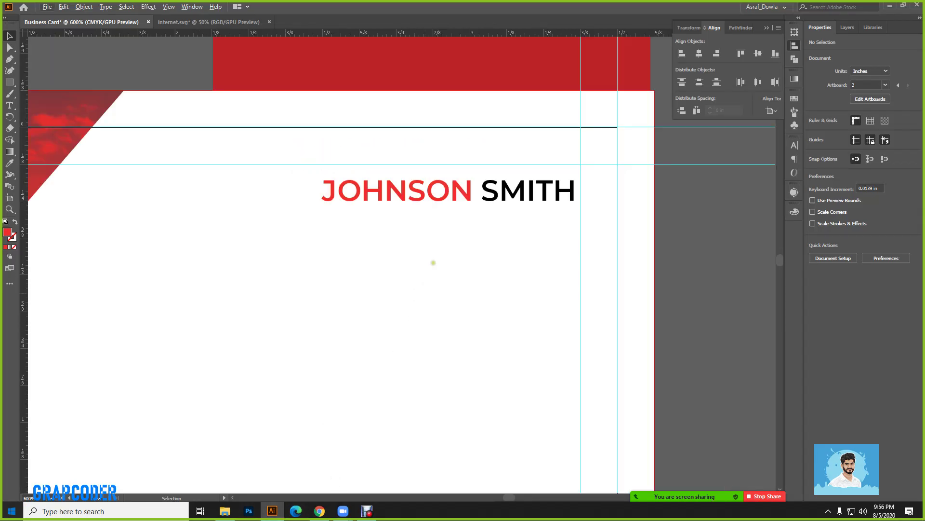
scroll(411, 238, "down", 2)
scroll(426, 262, "up", 2)
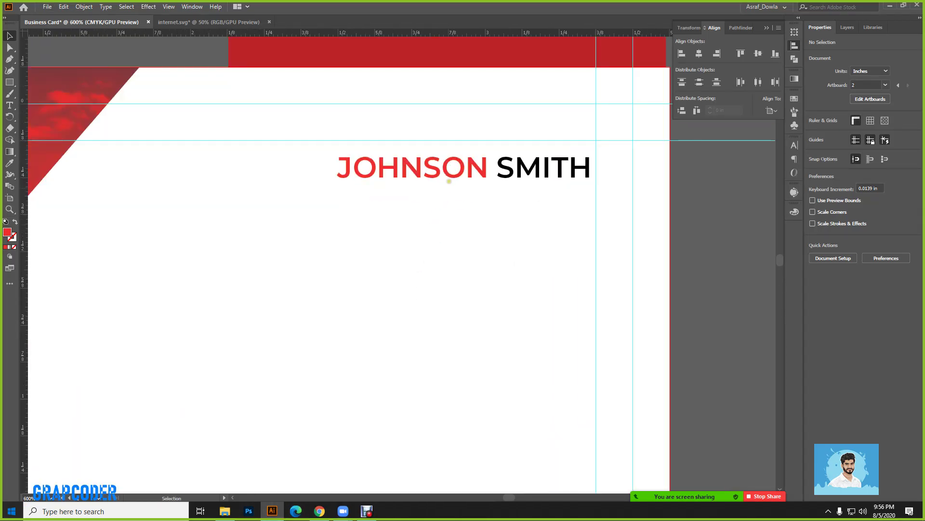
left_click_drag(451, 171, 452, 223)
key("t")
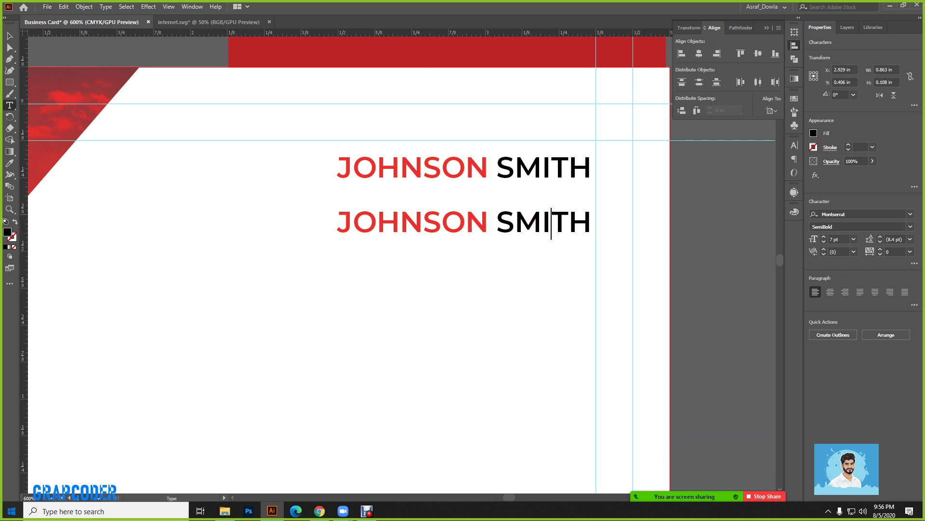
key("ctrl+a")
type("Gra")
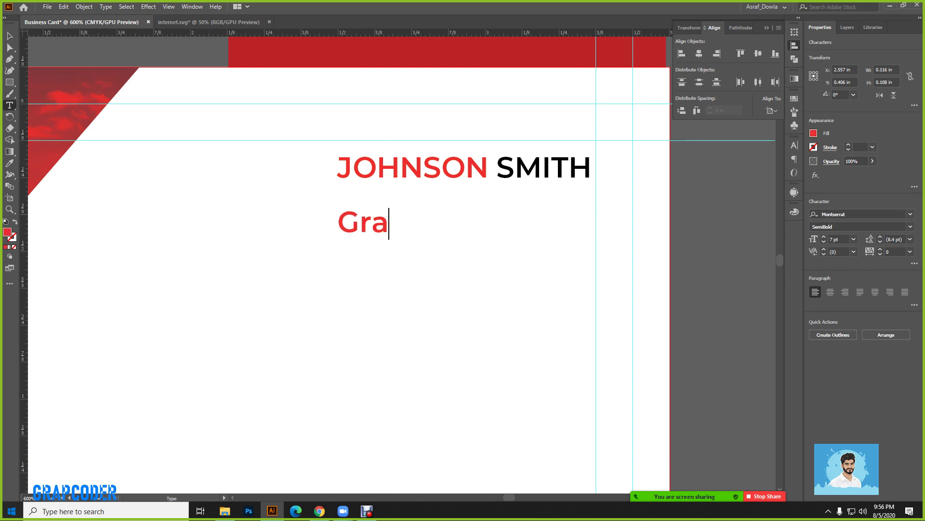
type("phic F")
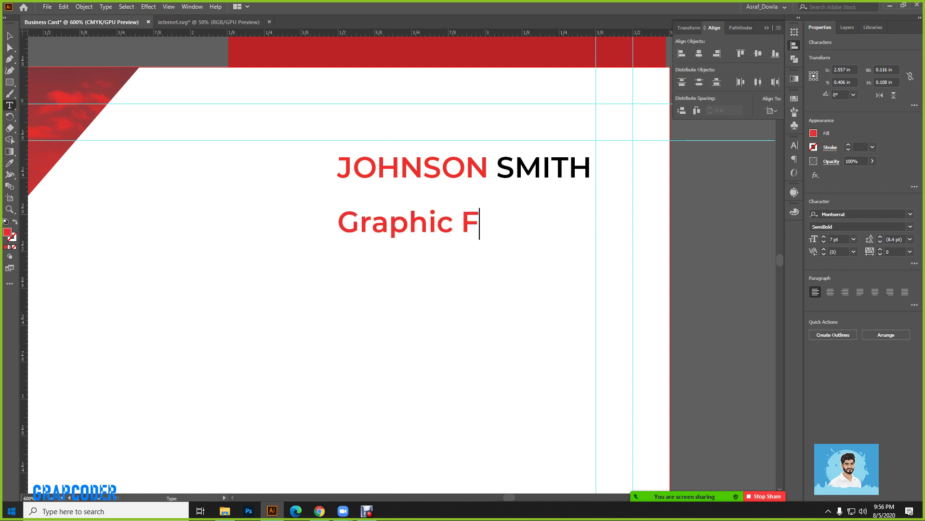
key("BackSpace")
type("Designer")
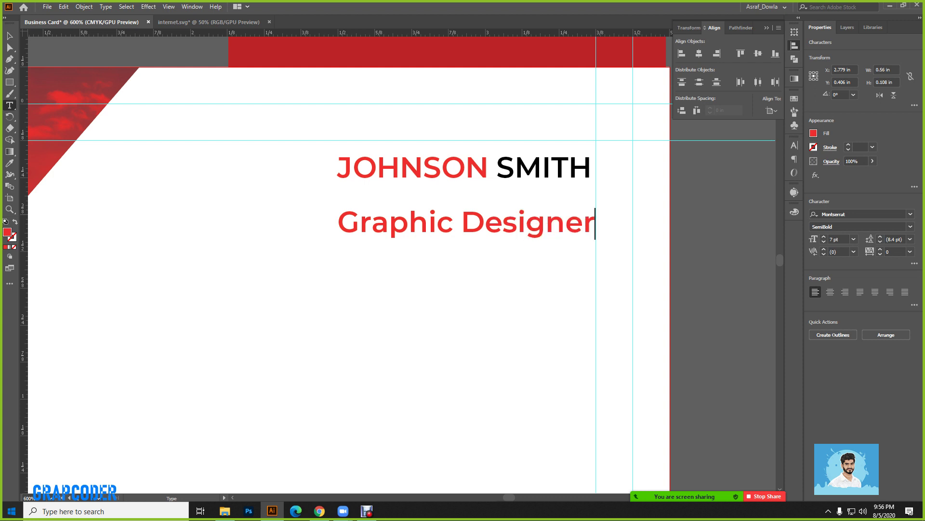
key("Escape")
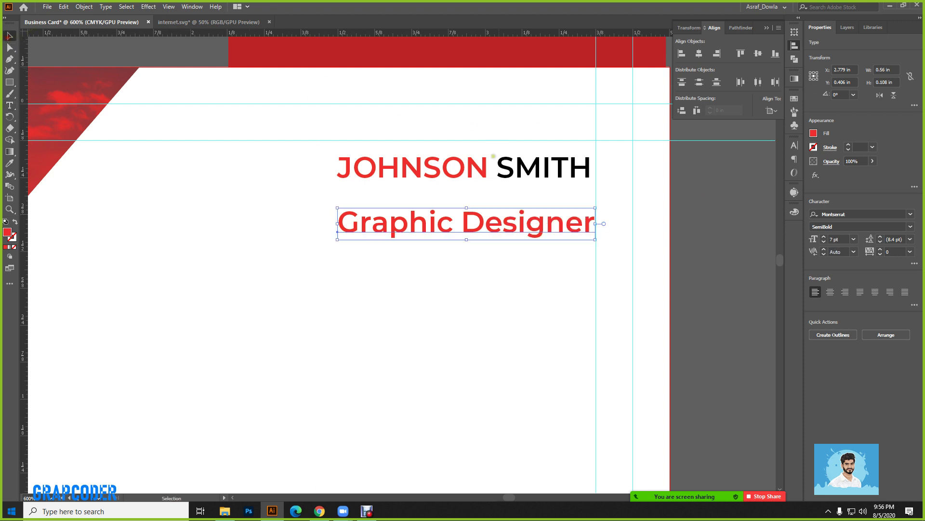
Set the subtitle to Regular weight at 5 pt and nudge it under the name.
left_click(502, 166)
left_click(554, 232)
left_click(912, 227)
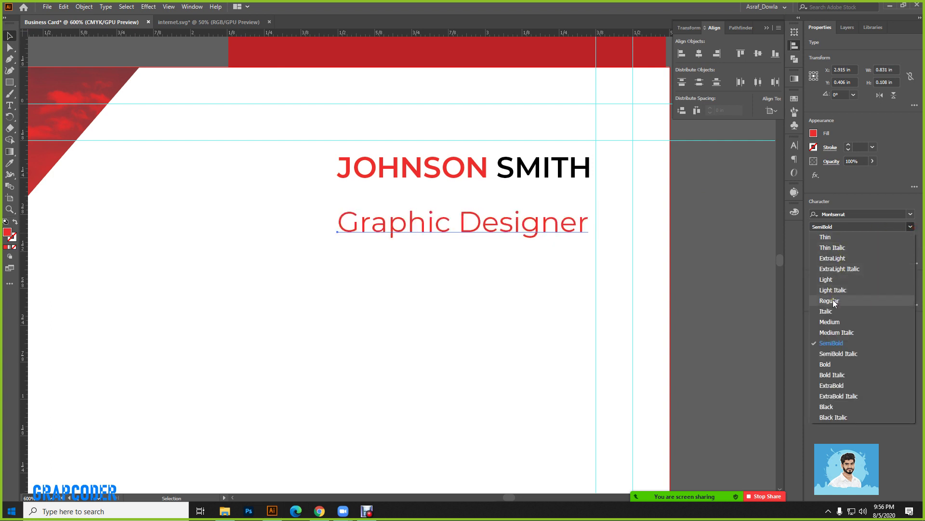
left_click(833, 300)
left_click(854, 239)
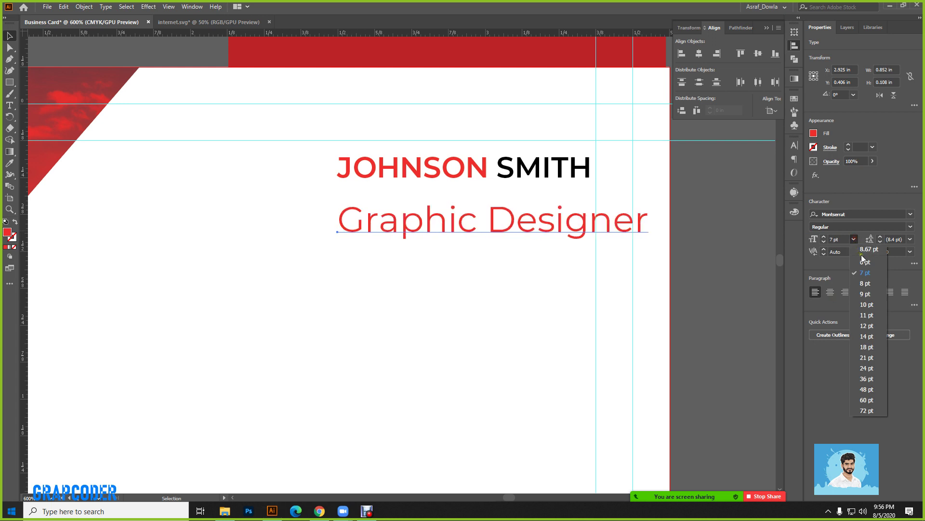
left_click(862, 255)
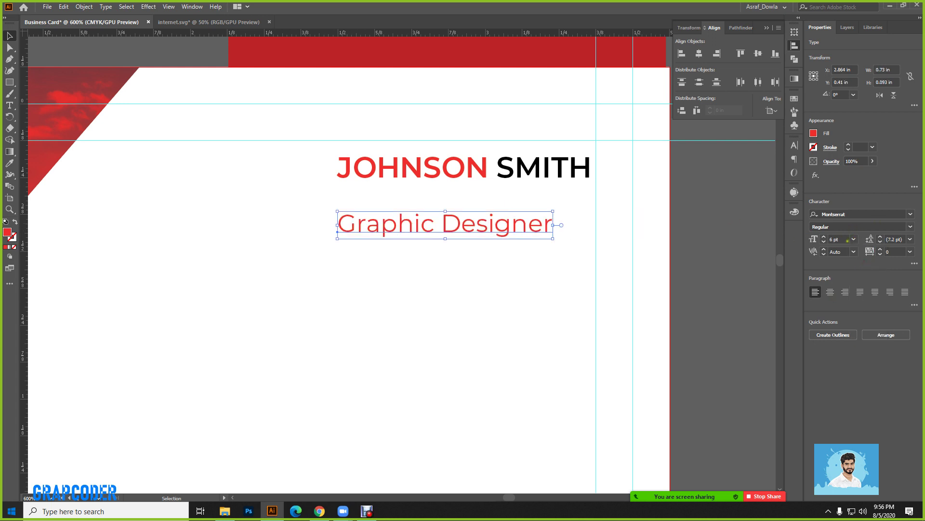
left_click(848, 240)
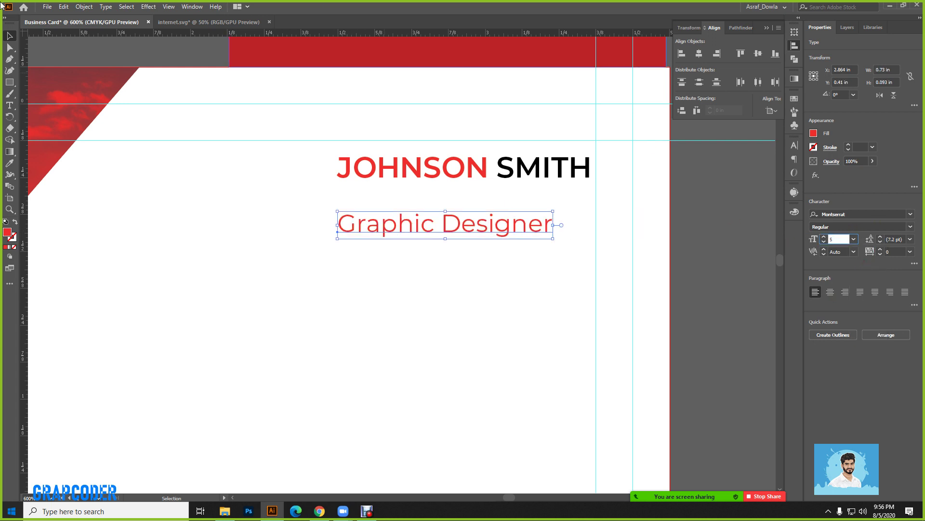
left_click(8, 39)
left_click(366, 283)
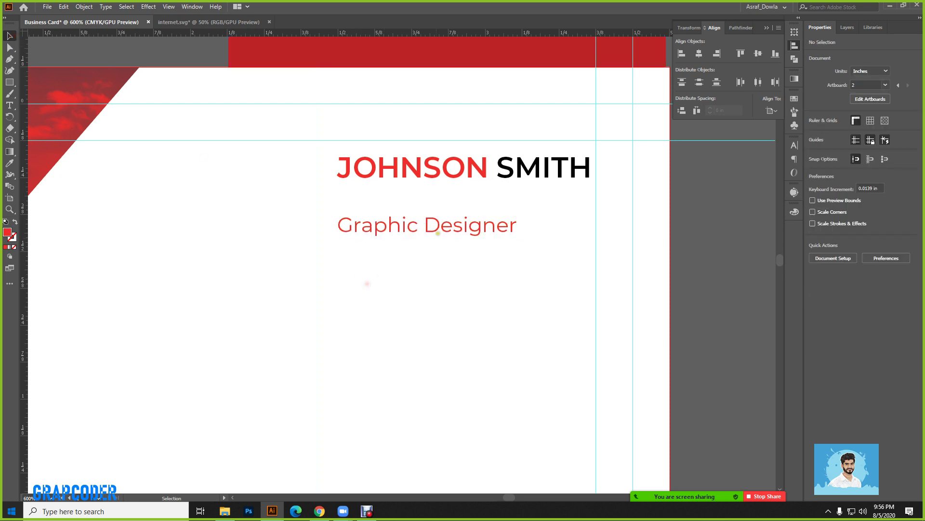
left_click_drag(439, 231, 508, 211)
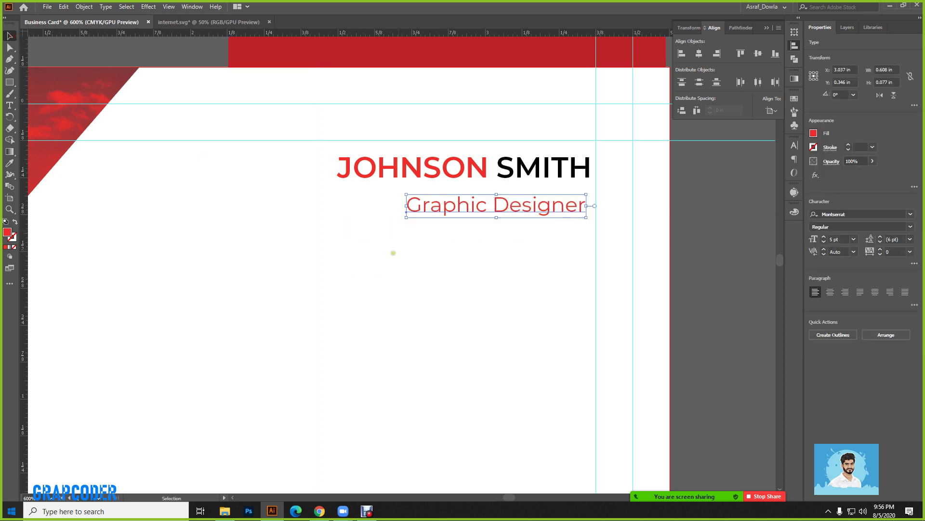
Colour the Graphic Designer subtitle dark grey and move it up beneath JOHNSON SMITH.
scroll(393, 252, "down", 2)
scroll(548, 289, "down", 1)
scroll(548, 289, "down", 1)
scroll(547, 288, "down", 1)
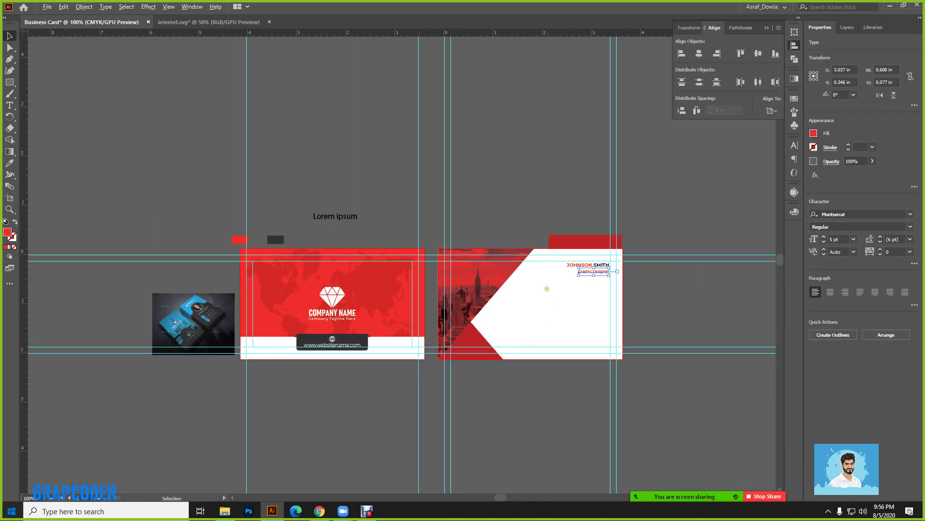
key("i")
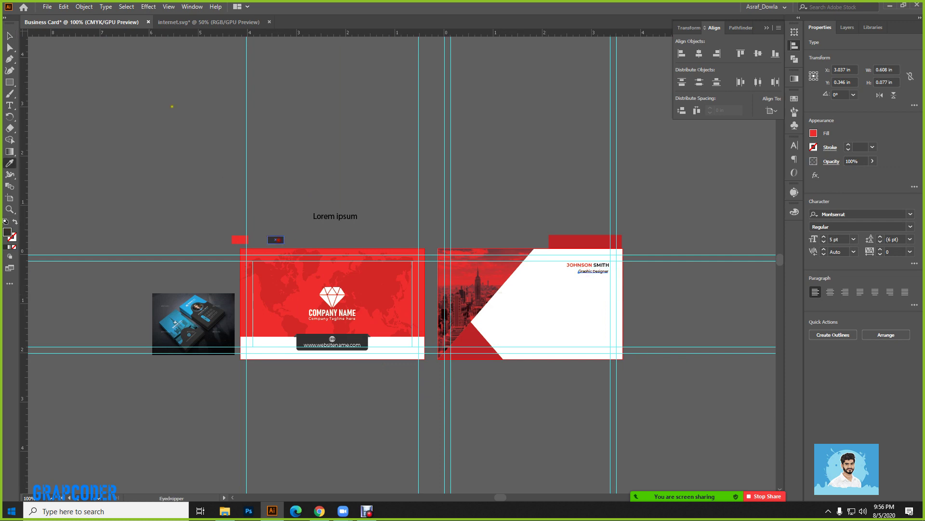
left_click(8, 34)
scroll(648, 288, "up", 1)
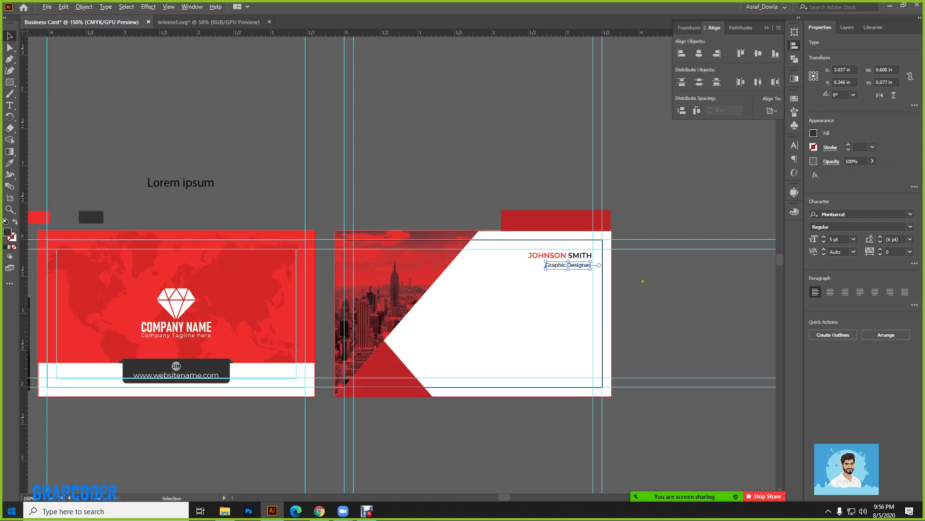
scroll(649, 289, "up", 5)
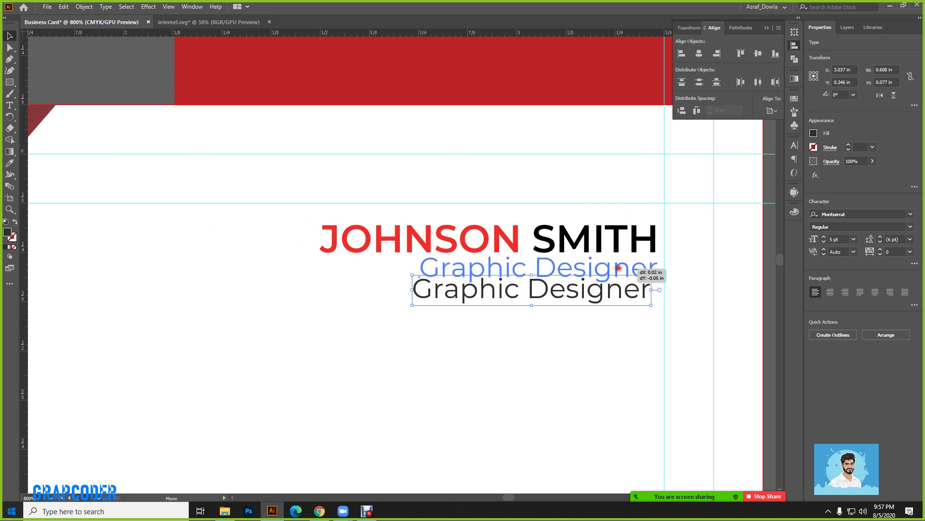
left_click_drag(611, 288, 619, 267)
Right-align the subtitle to the name using Align to Selection, then nudge it down.
left_click_drag(627, 337, 598, 236)
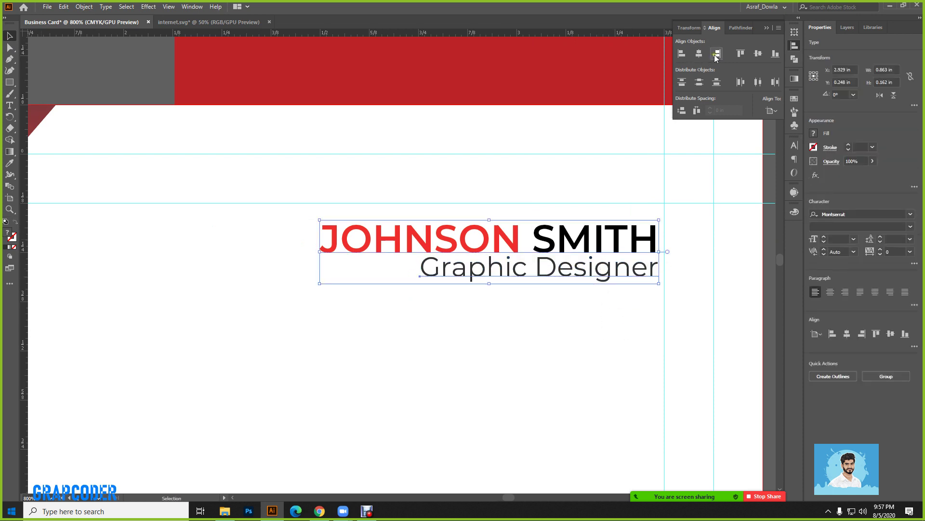
left_click(772, 111)
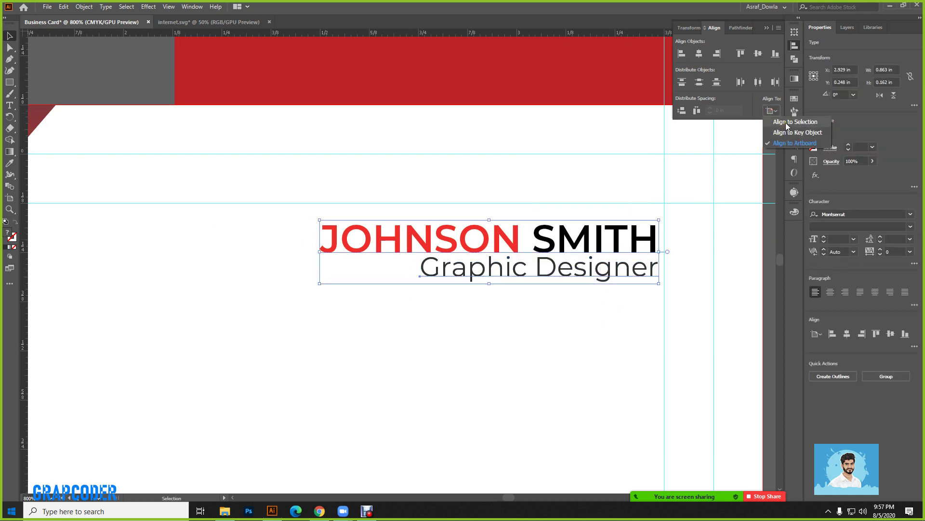
left_click(786, 122)
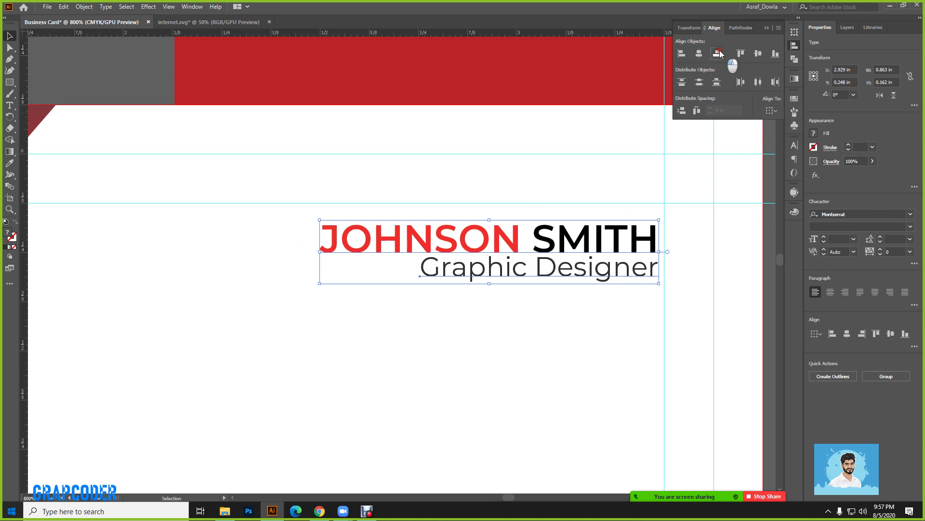
left_click(718, 53)
left_click(649, 302)
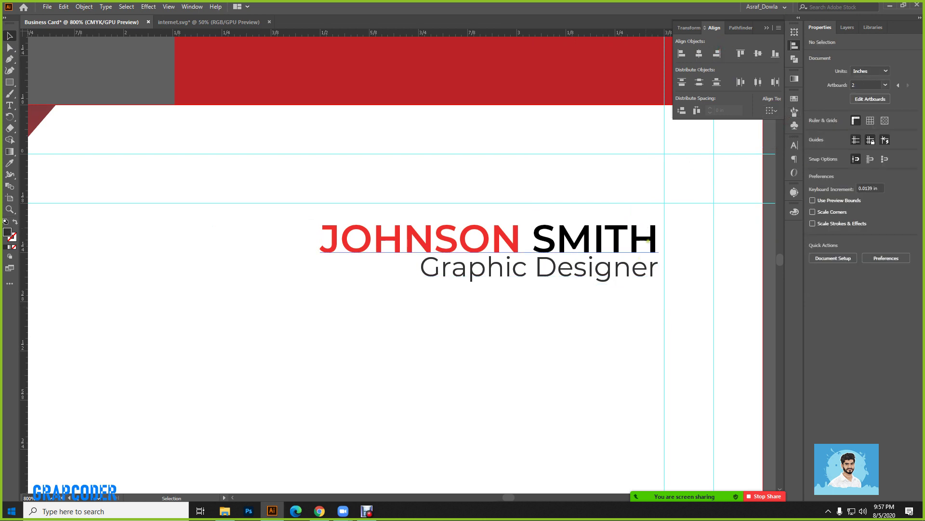
left_click(779, 110)
left_click(791, 142)
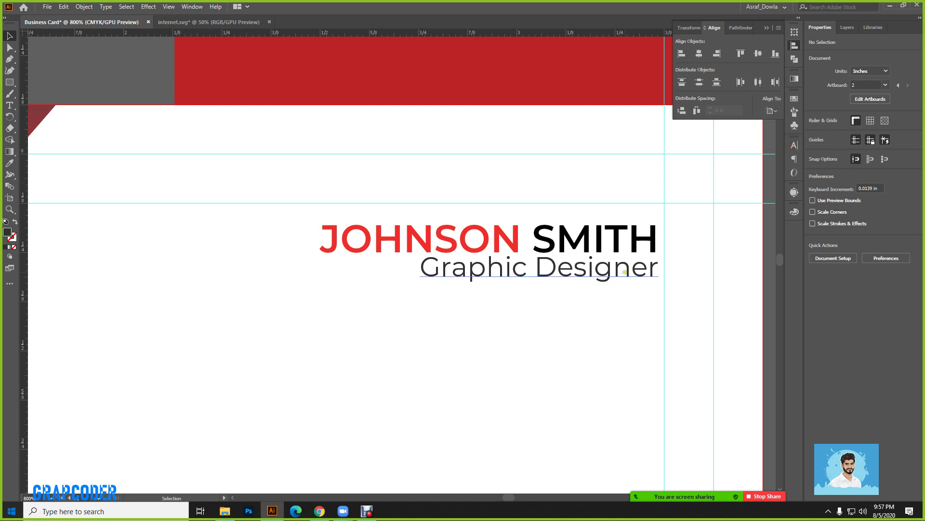
left_click(622, 277)
scroll(621, 277, "up", 1)
key("Down")
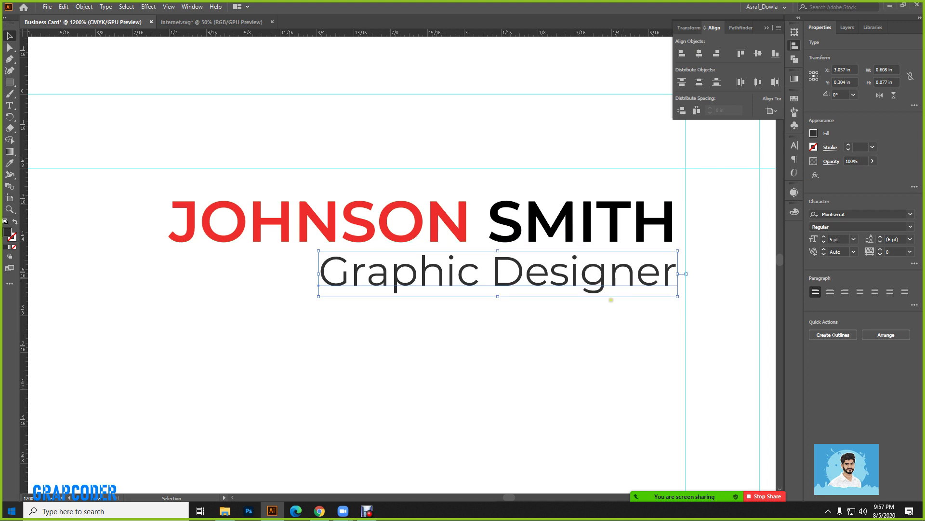
left_click(600, 325)
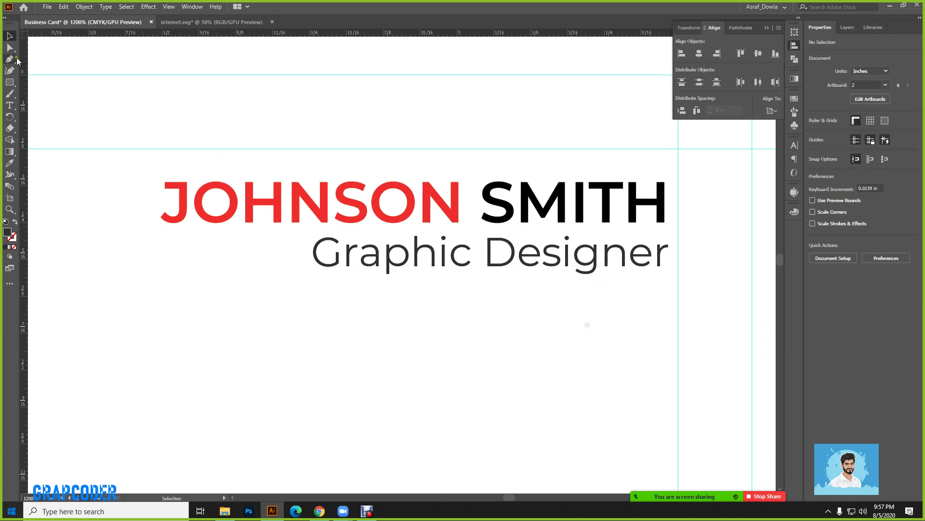
left_click(10, 83)
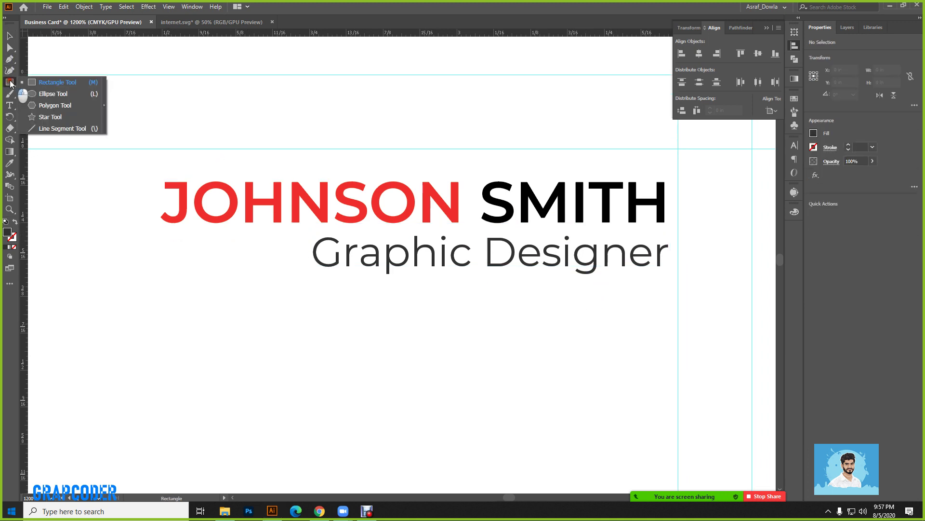
left_click(46, 88)
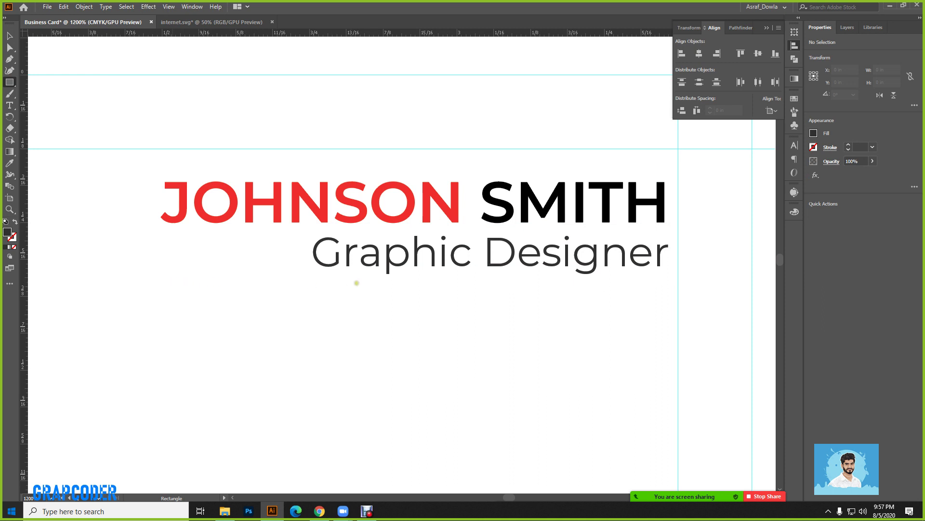
Draw a thin bar under the subtitle and colour it JOHNSON's red.
left_click_drag(357, 279, 666, 285)
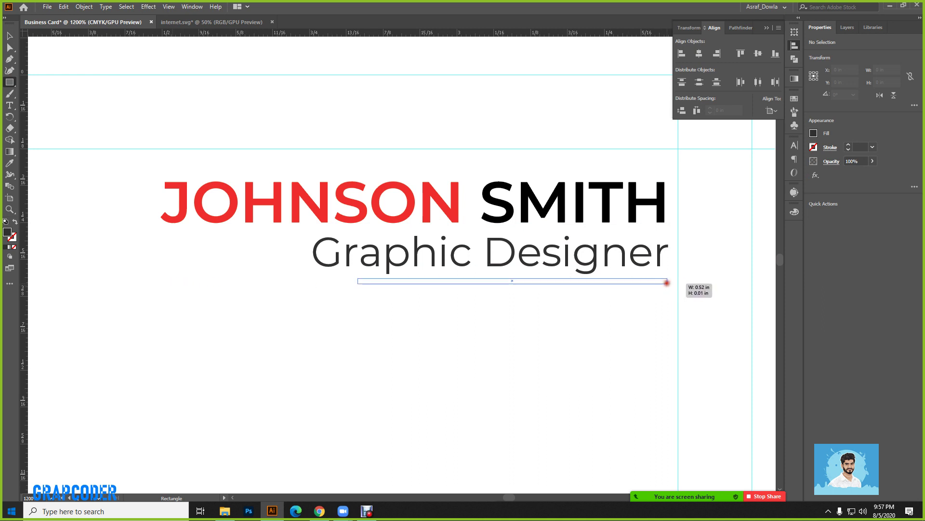
left_click_drag(666, 284, 667, 284)
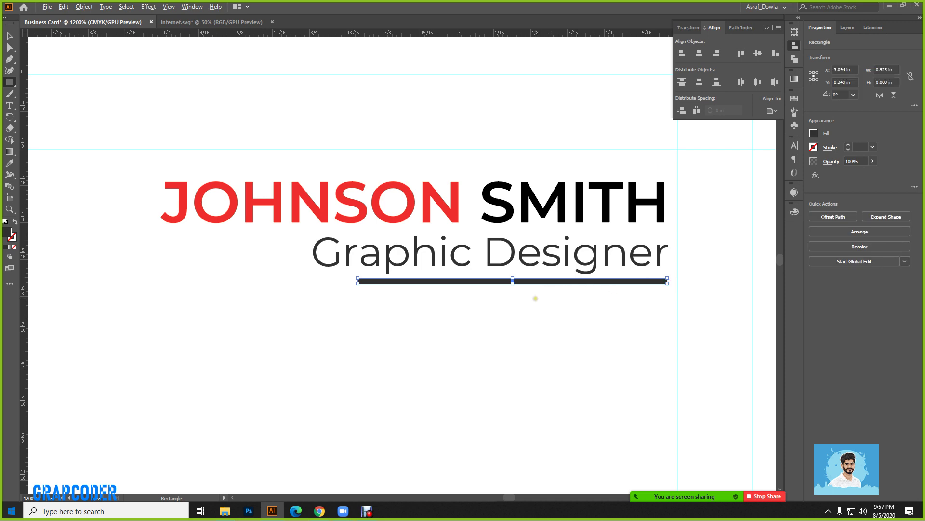
scroll(536, 298, "up", 2)
key("i")
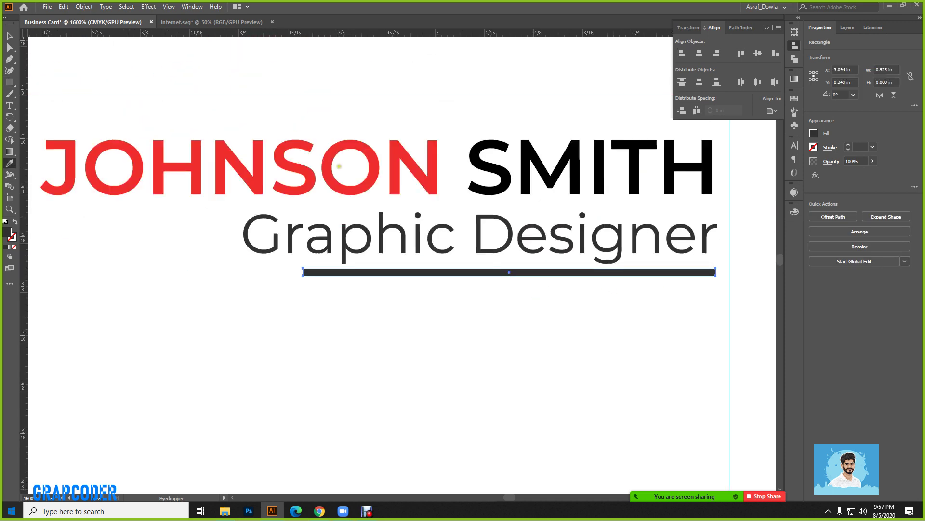
left_click(334, 147)
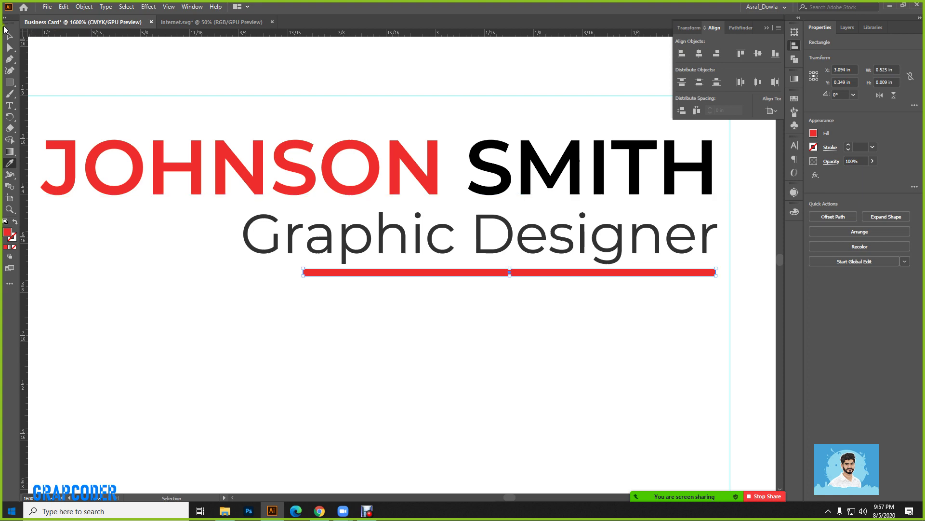
key("v")
scroll(491, 260, "up", 2)
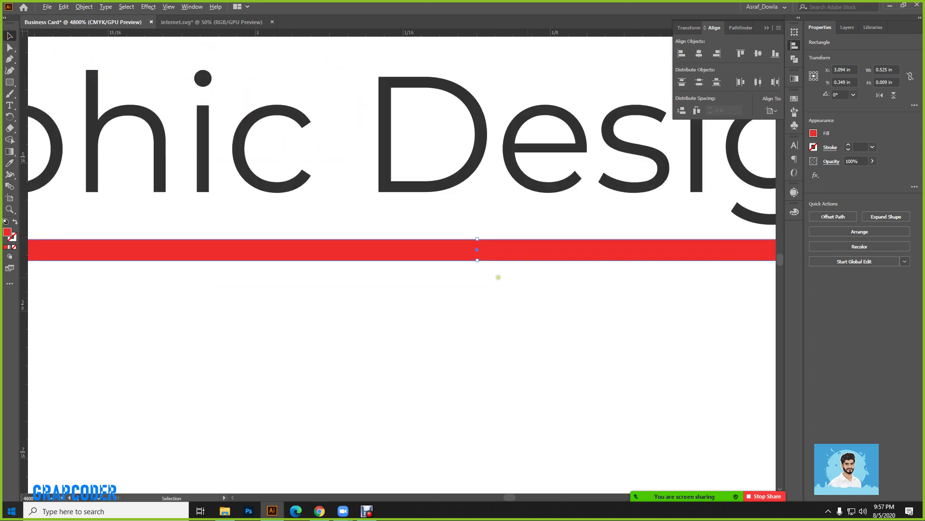
scroll(496, 274, "down", 1)
left_click_drag(459, 296, 498, 320)
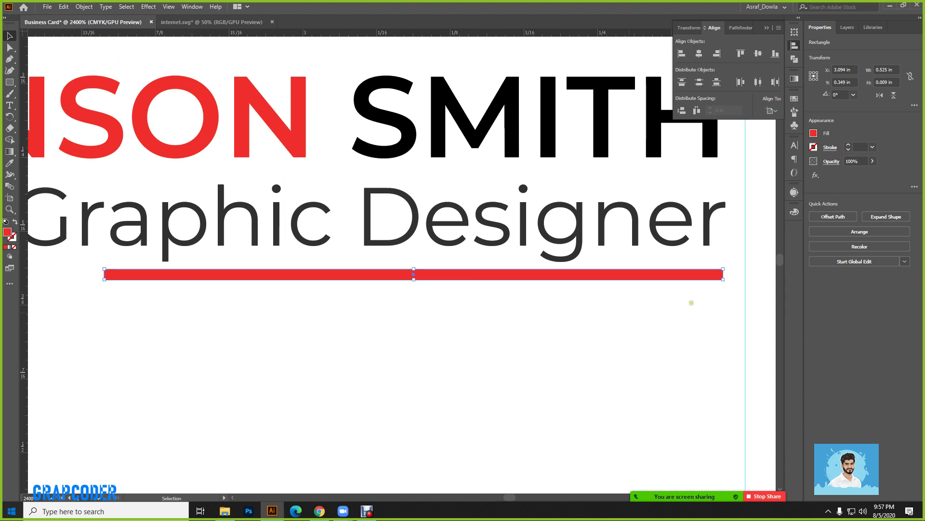
scroll(755, 283, "up", 2)
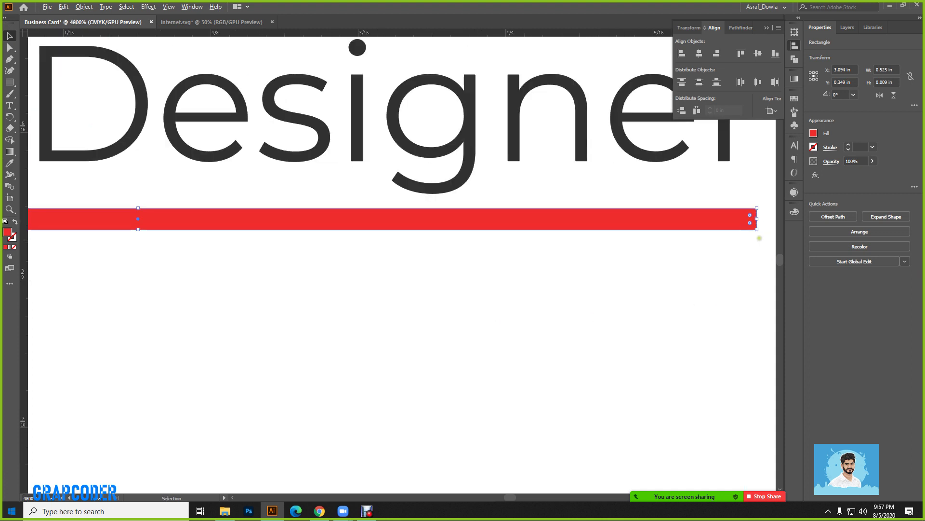
Make a shorter copy of the bar, about 0.26 in, coloured the subtitle's dark grey.
left_click_drag(757, 219, 176, 226)
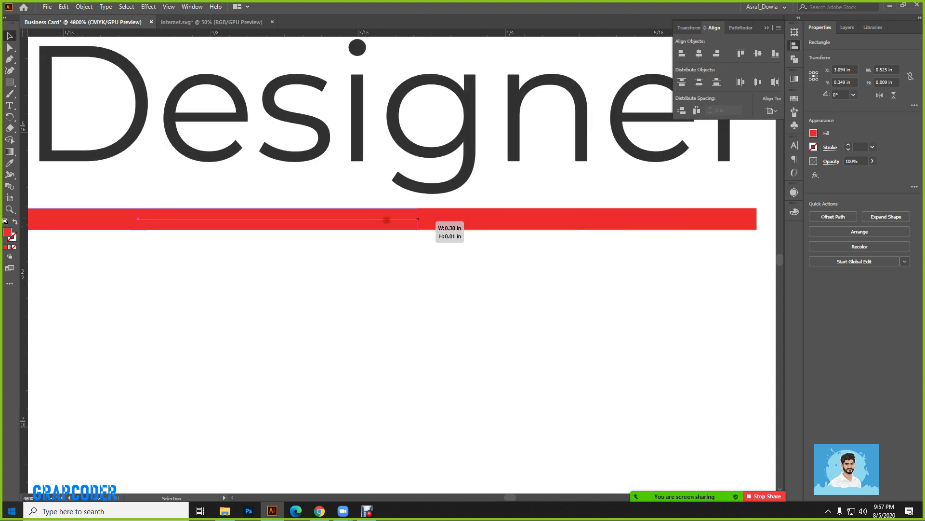
scroll(211, 302, "down", 3)
scroll(210, 302, "left", 5)
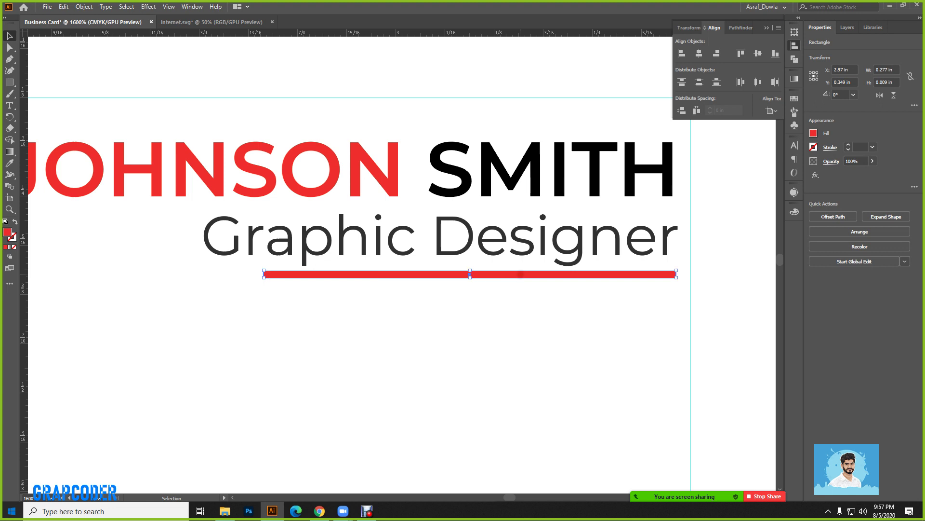
left_click(478, 273)
scroll(480, 286, "up", 3)
left_click_drag(482, 249, 451, 249)
key("i")
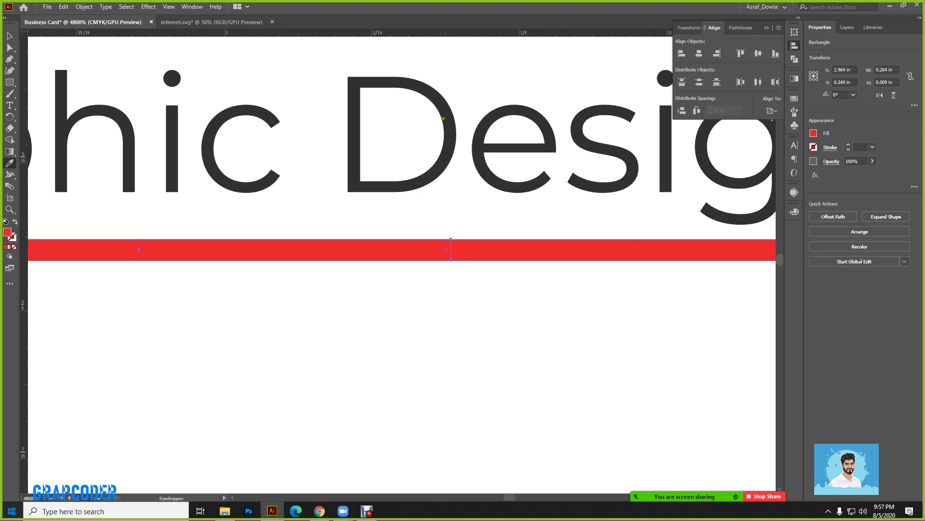
left_click(453, 112)
left_click(9, 36)
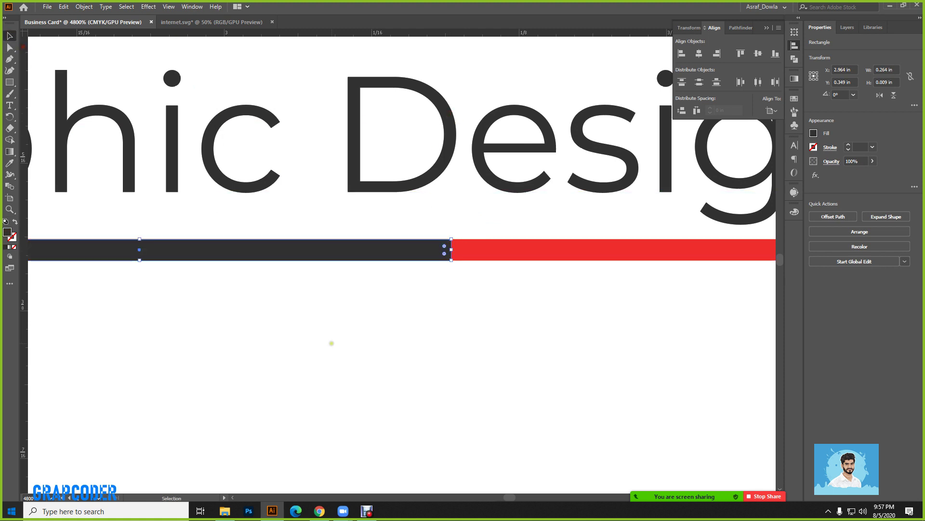
left_click(330, 342)
scroll(337, 343, "down", 5)
Bring the back card's name block into view, trying and undoing a subtitle move.
scroll(379, 372, "down", 2)
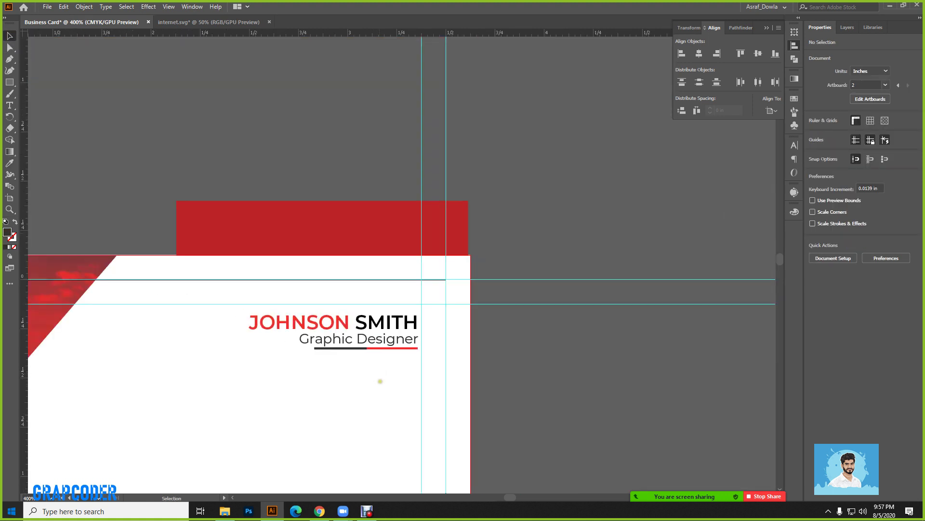
left_click_drag(378, 378, 418, 353)
scroll(444, 316, "down", 1)
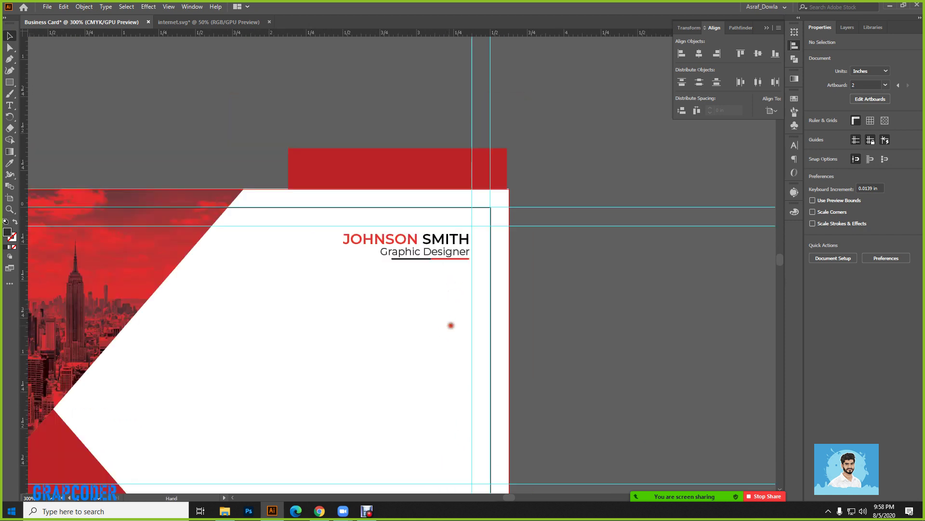
left_click_drag(451, 324, 515, 251)
scroll(482, 280, "up", 2)
scroll(516, 252, "down", 1)
scroll(514, 250, "up", 2)
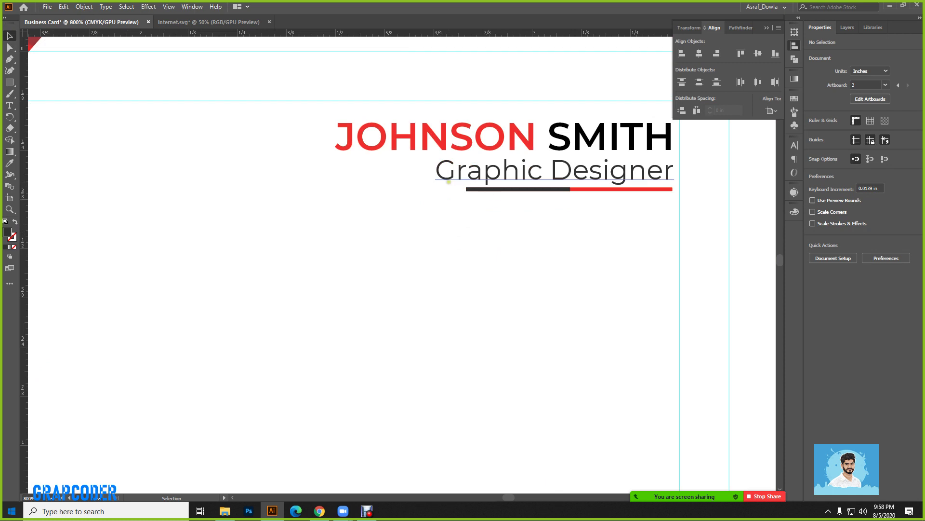
left_click_drag(443, 194, 514, 194)
key("ctrl+z")
Stretch the two-colour line out to the guide and adjust the SMITH text position.
left_click_drag(605, 204, 543, 185)
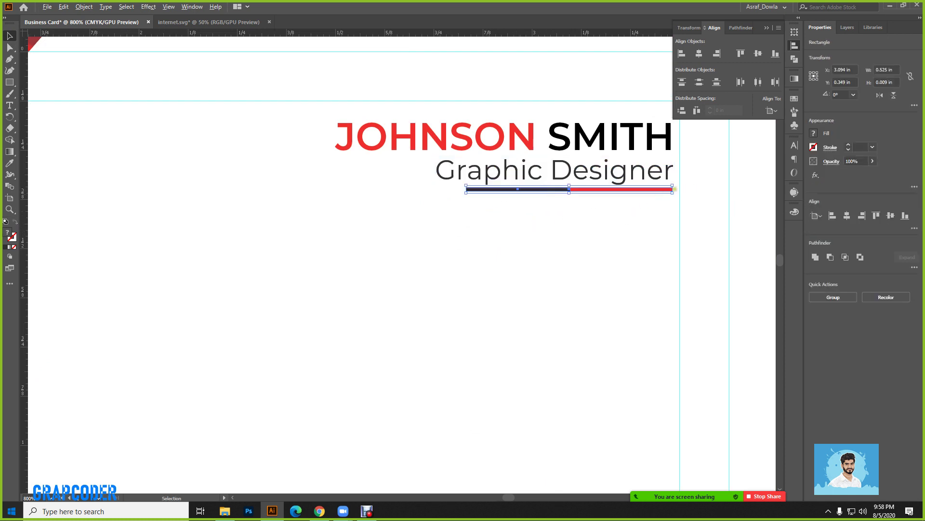
left_click_drag(673, 189, 680, 189)
key("Left")
key("Left")
key("Right")
key("Left")
key("Right")
left_click(595, 241)
scroll(595, 241, "up", 3)
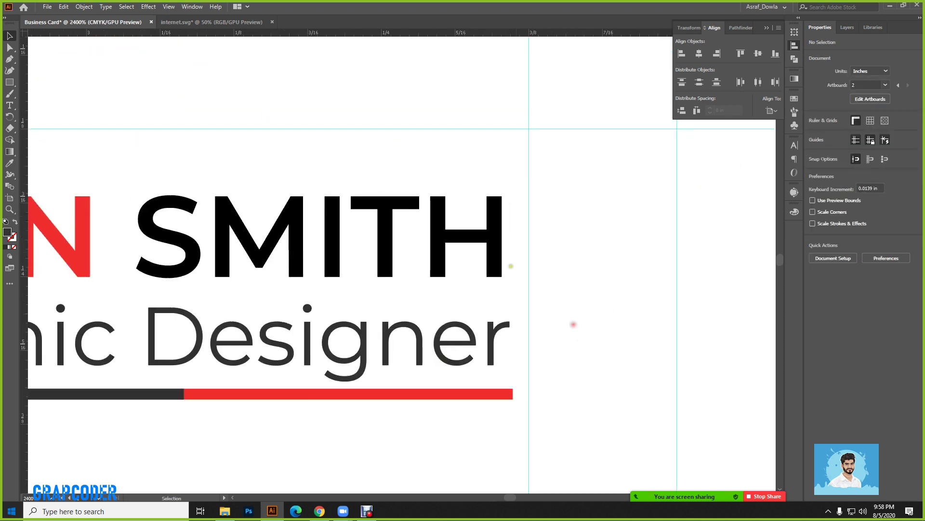
mouse_move(492, 246)
left_mouse_down()
mouse_move(520, 240)
mouse_move(514, 336)
left_mouse_up()
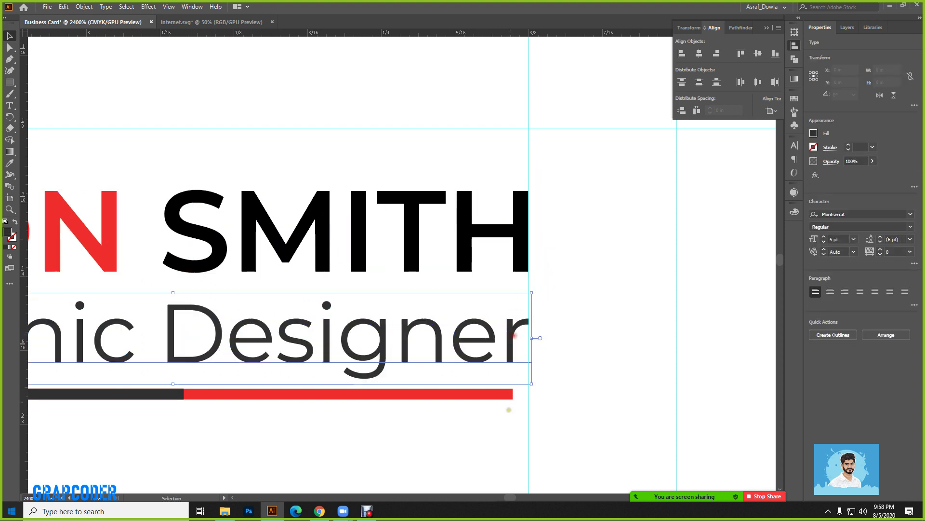
left_click(491, 433)
Snap the grouped bar's right end to the margin guide and view the whole card.
scroll(459, 413, "down", 1)
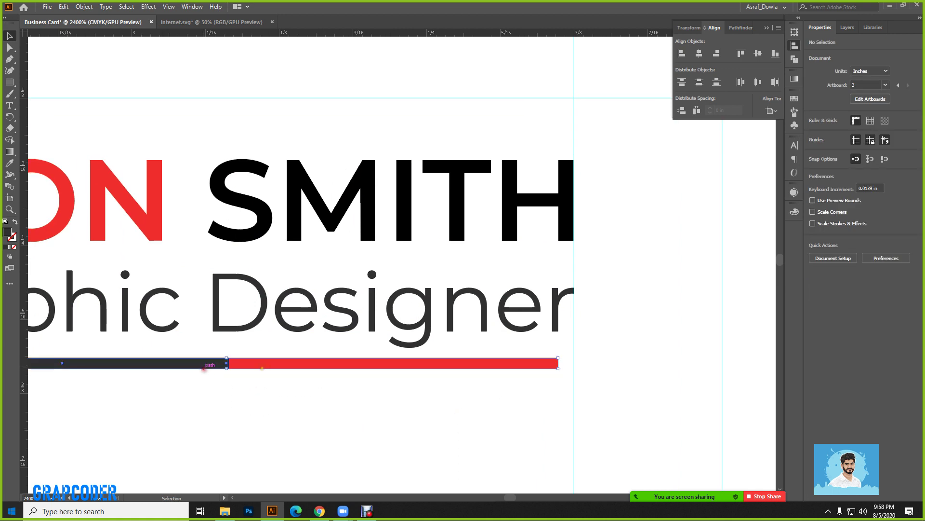
left_click(203, 366)
left_click_drag(297, 364, 313, 361)
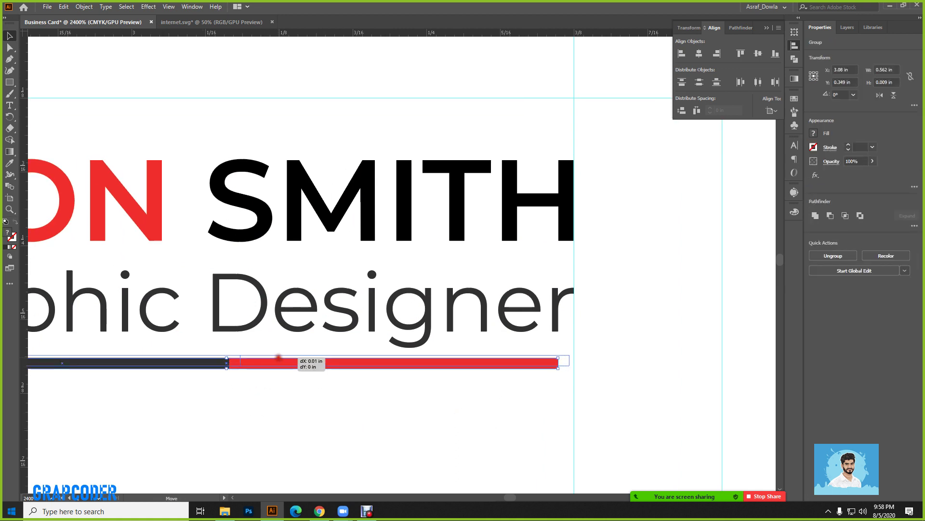
left_click(348, 416)
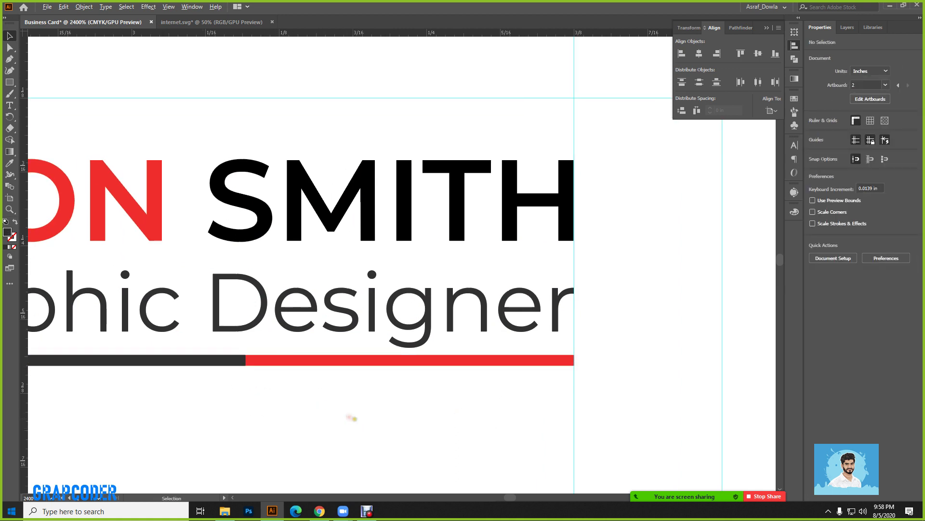
scroll(393, 430, "down", 5)
scroll(498, 312, "up", 1)
scroll(488, 326, "up", 1)
Drop the reference business-card mockup photo onto the artboard.
scroll(488, 326, "down", 1)
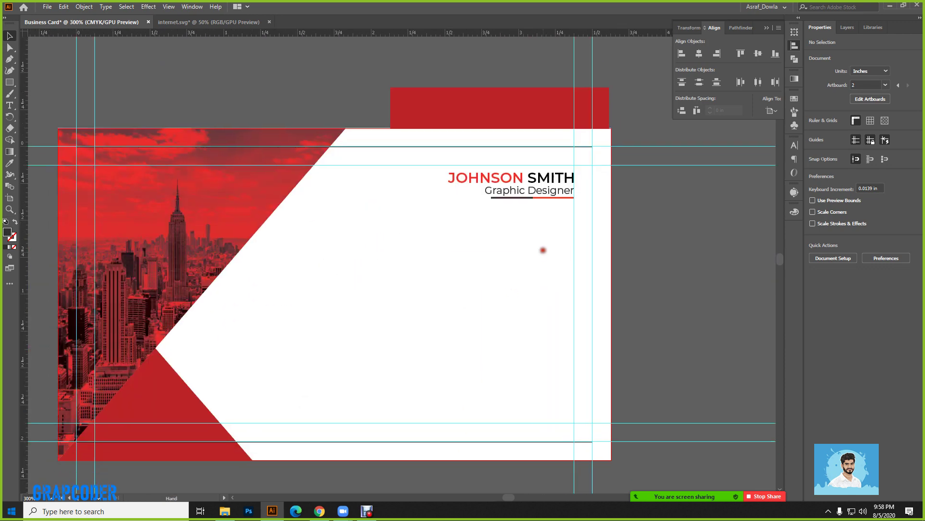
scroll(537, 252, "down", 2)
scroll(533, 234, "up", 2)
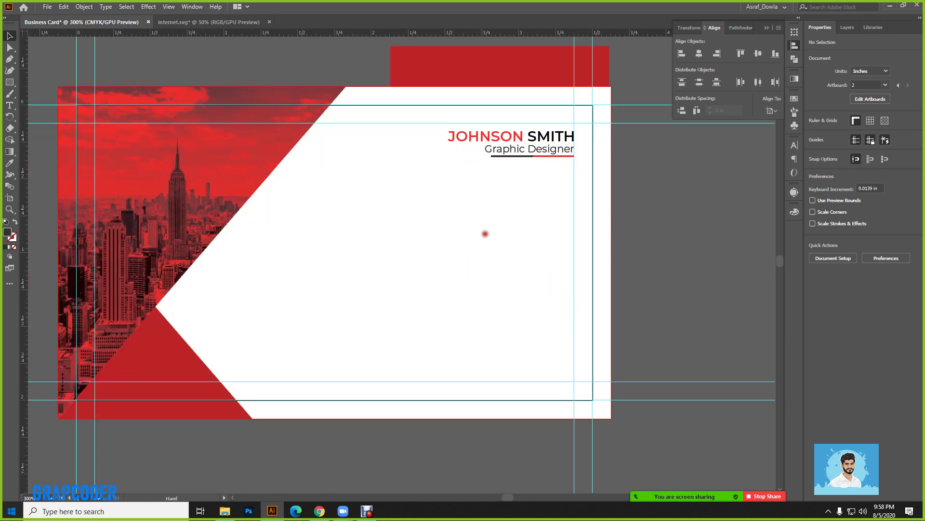
scroll(484, 233, "down", 1)
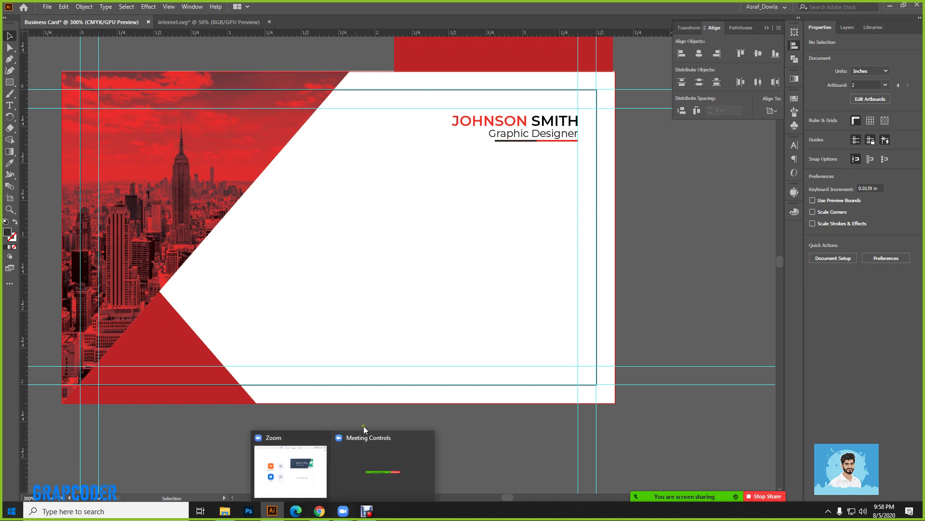
mouse_move(319, 511)
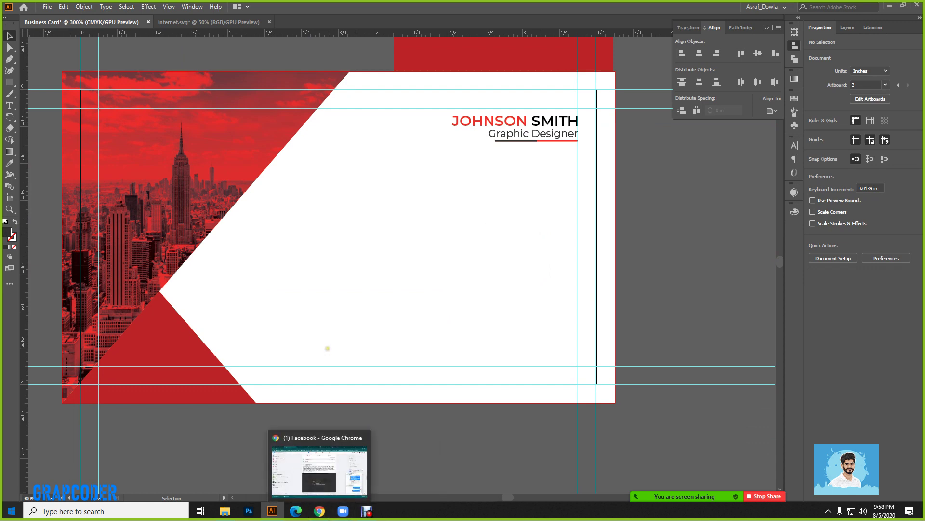
scroll(326, 347, "down", 3)
scroll(326, 347, "up", 2)
mouse_move(395, 338)
left_mouse_down()
mouse_move(477, 380)
mouse_move(470, 344)
left_mouse_up()
scroll(462, 340, "up", 3)
key("v")
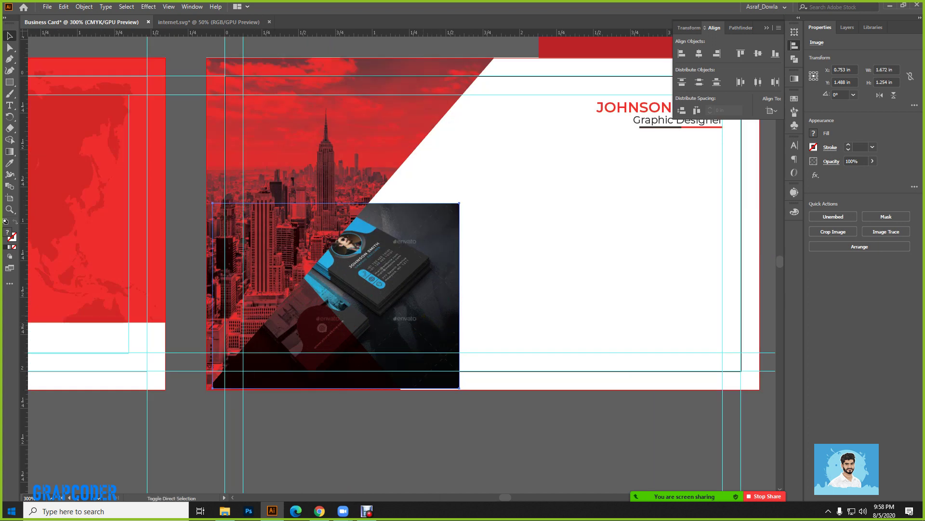
scroll(385, 266, "up", 2)
scroll(385, 266, "up", 1)
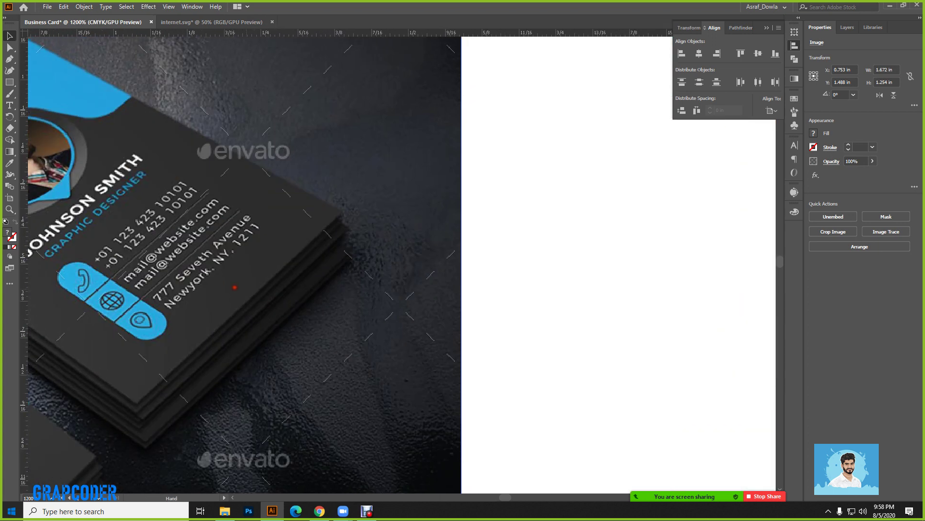
left_click_drag(278, 283, 228, 308)
Type a placeholder phone-number line as new text on the card.
key("t")
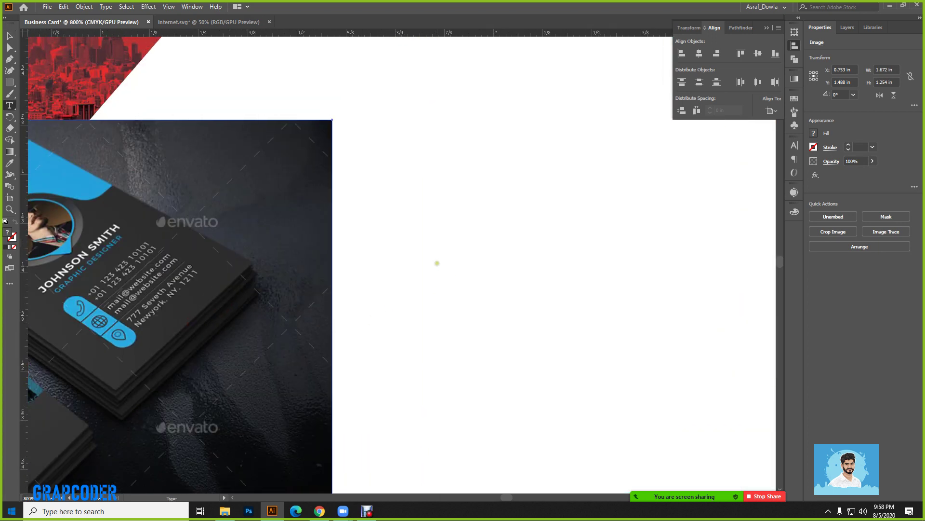
left_click(499, 237)
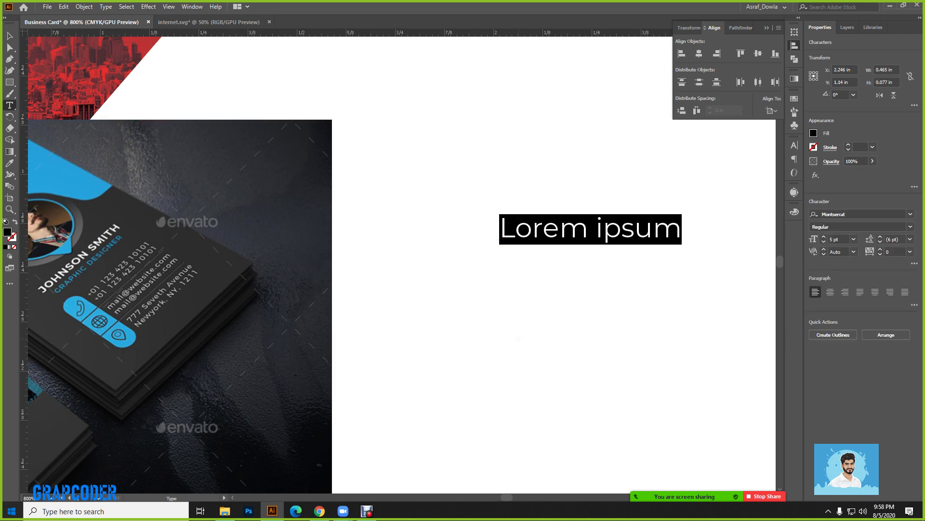
key("BackSpace")
type("+ ")
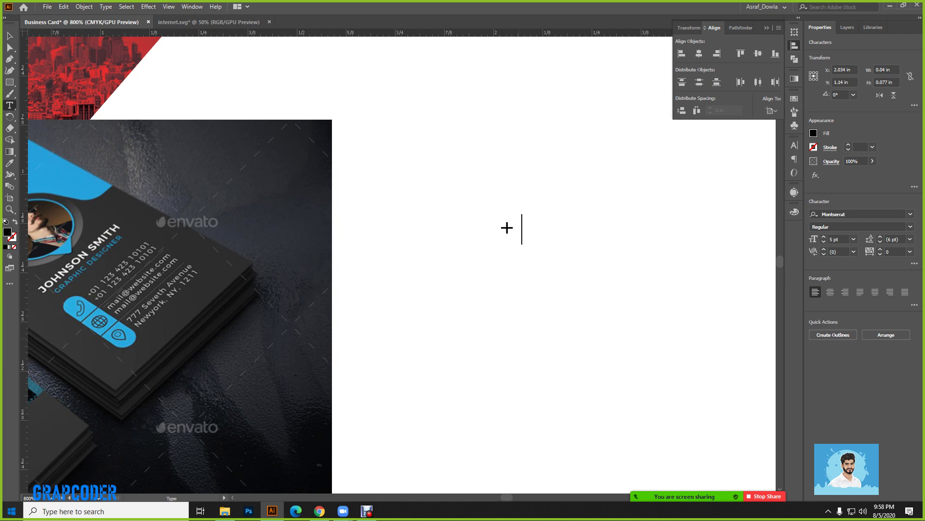
type("123 456 ")
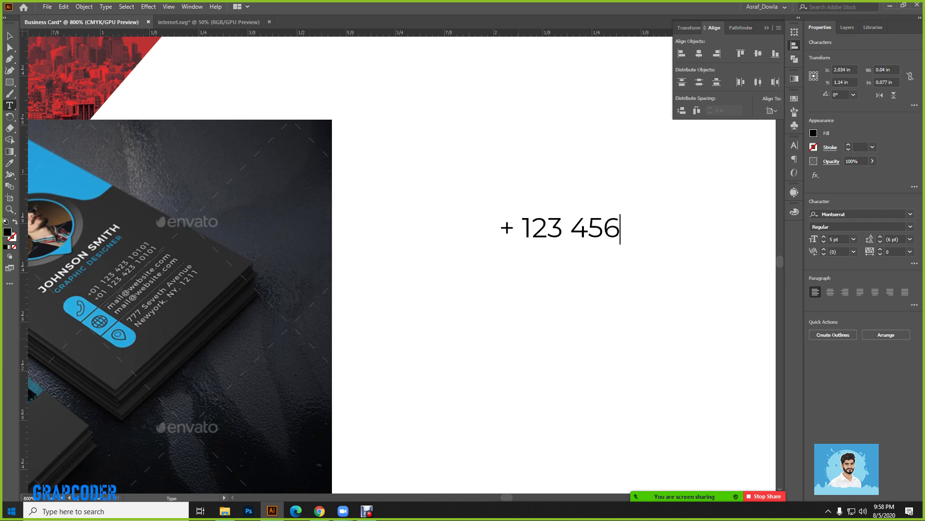
type("78910")
key("BackSpace")
key("BackSpace")
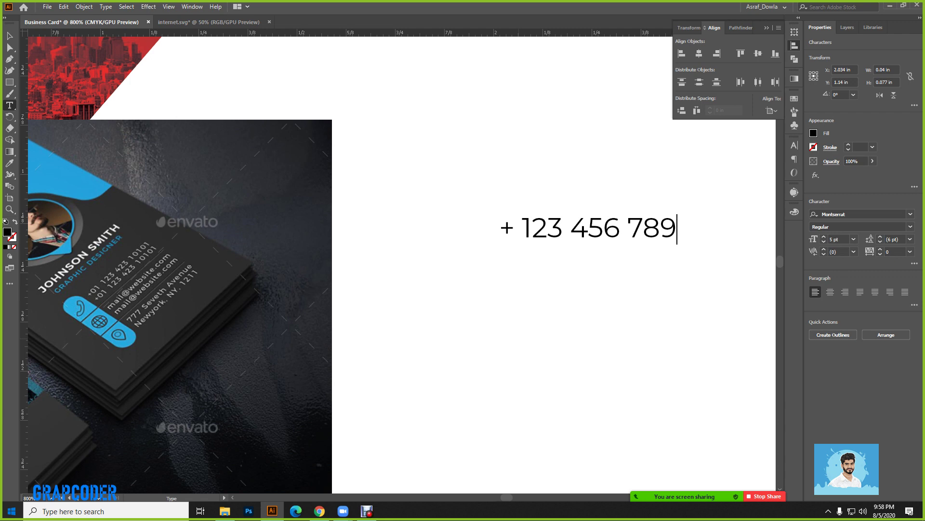
type("0")
Duplicate the phone-number line and place the copy higher up on the card.
left_click(10, 35)
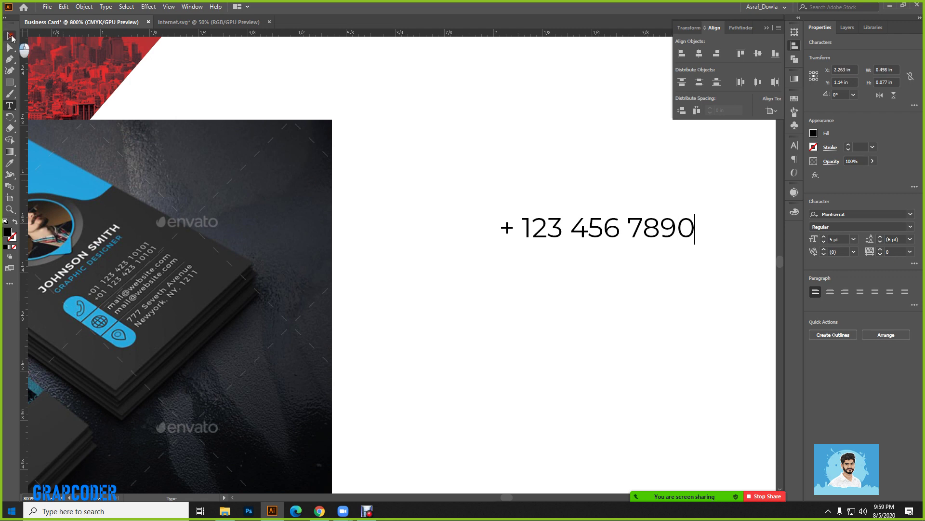
left_click_drag(590, 231, 587, 258, "alt")
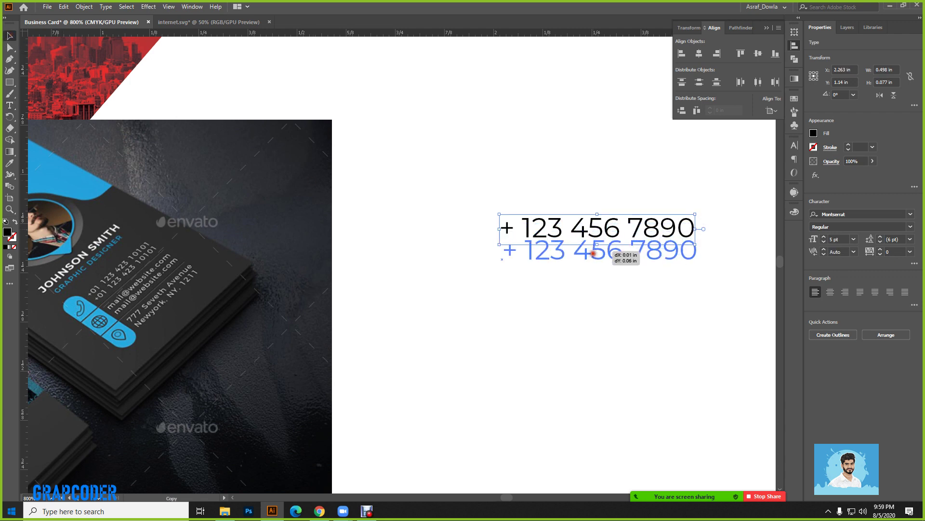
key("Delete")
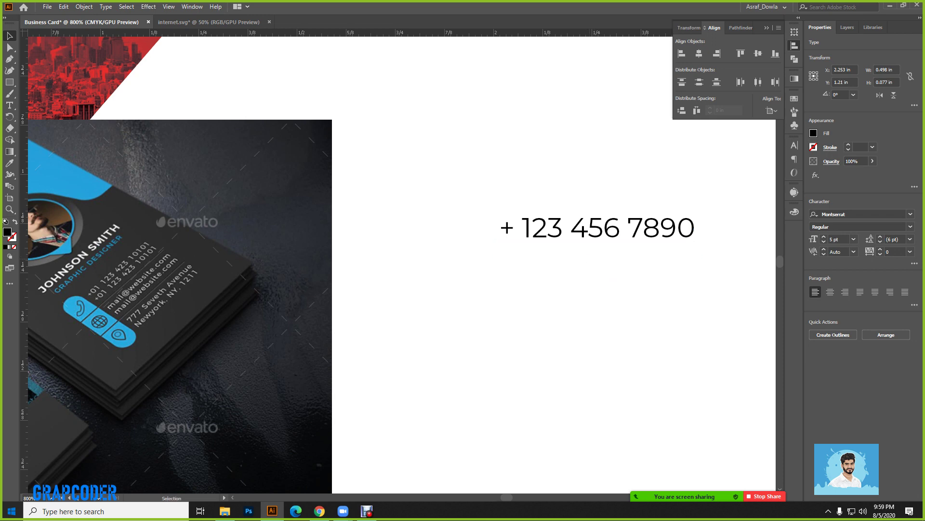
left_click_drag(558, 230, 395, 84)
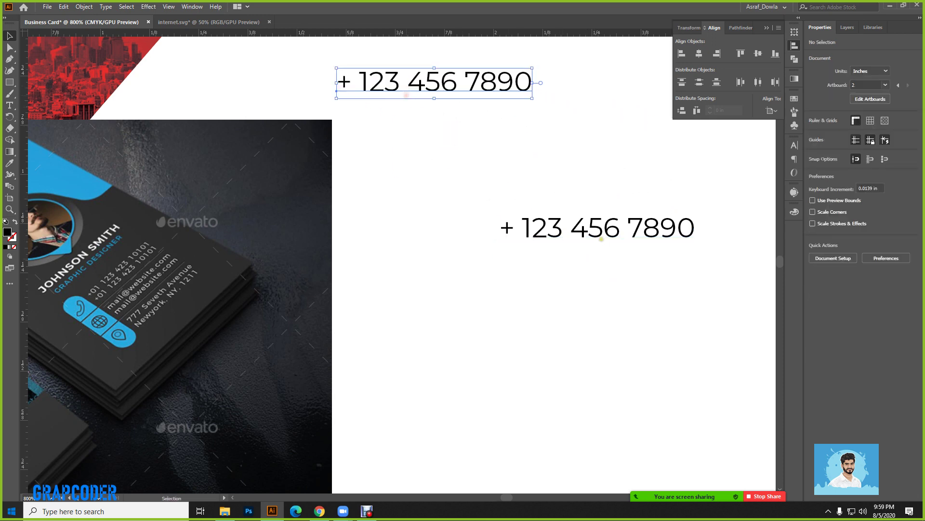
Replace the copied phone line's text with a placeholder Gmail e-mail address.
double_click(621, 229)
key("End")
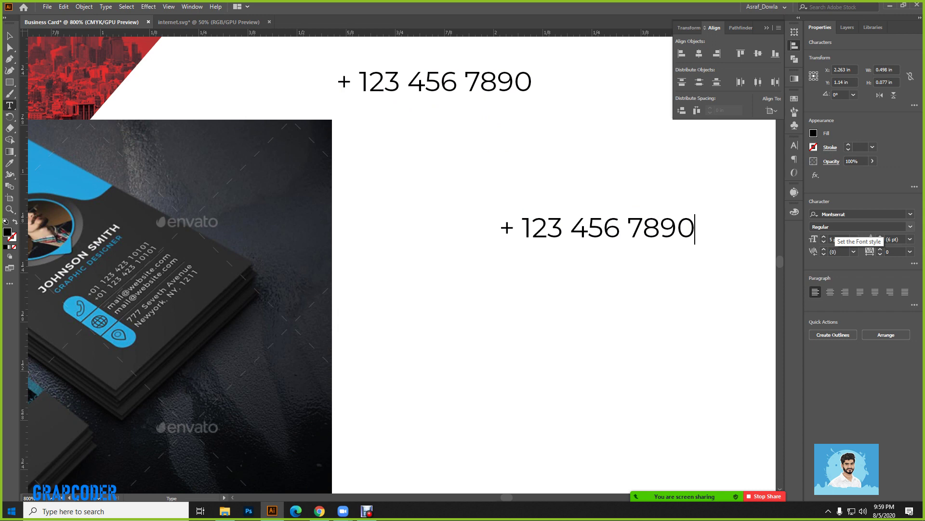
key("ctrl+a")
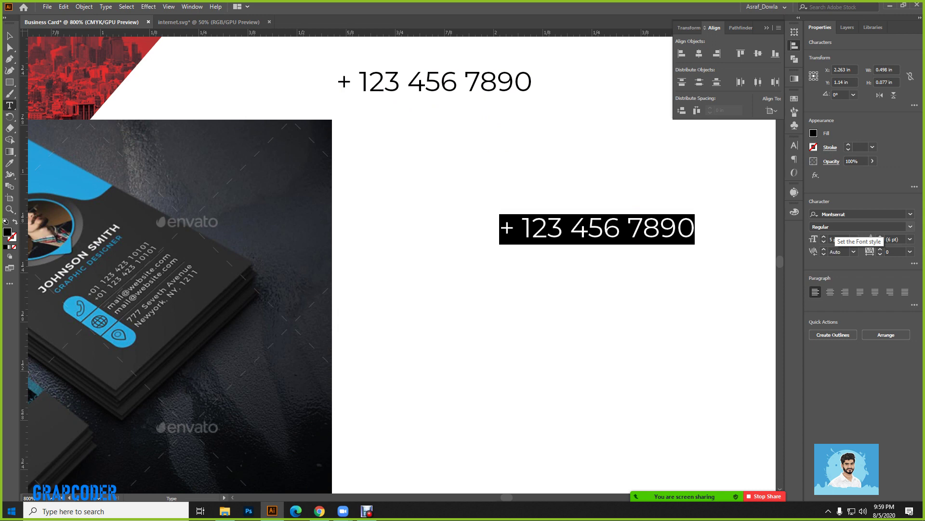
type("x")
key("BackSpace")
type("w")
key("BackSpace")
type("e")
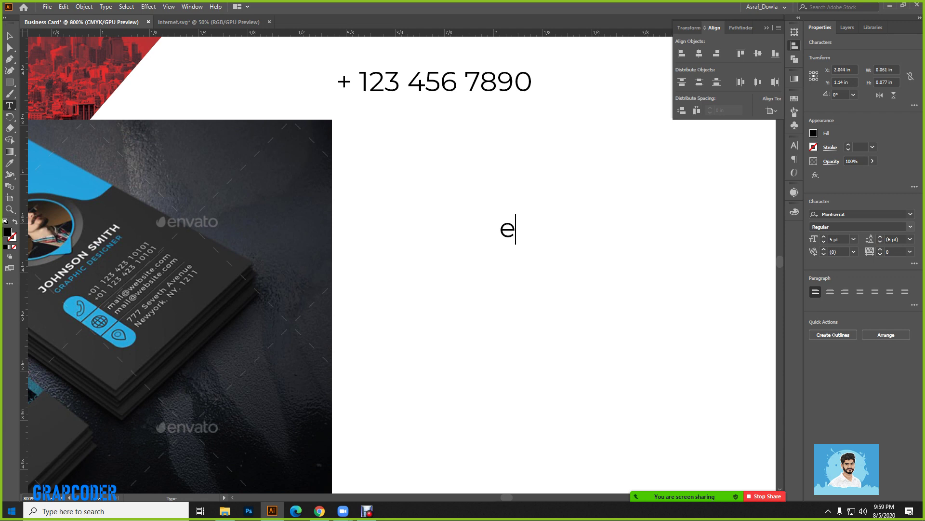
type("xample")
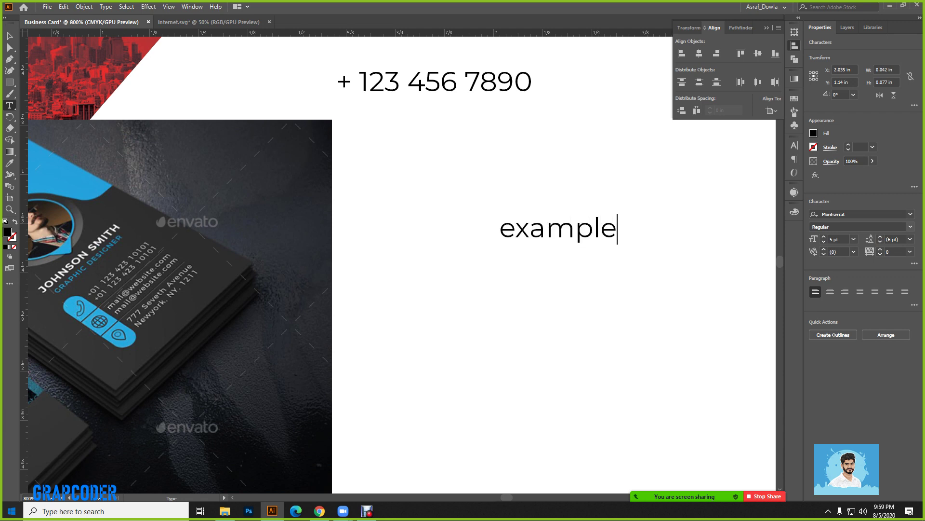
type("@gma")
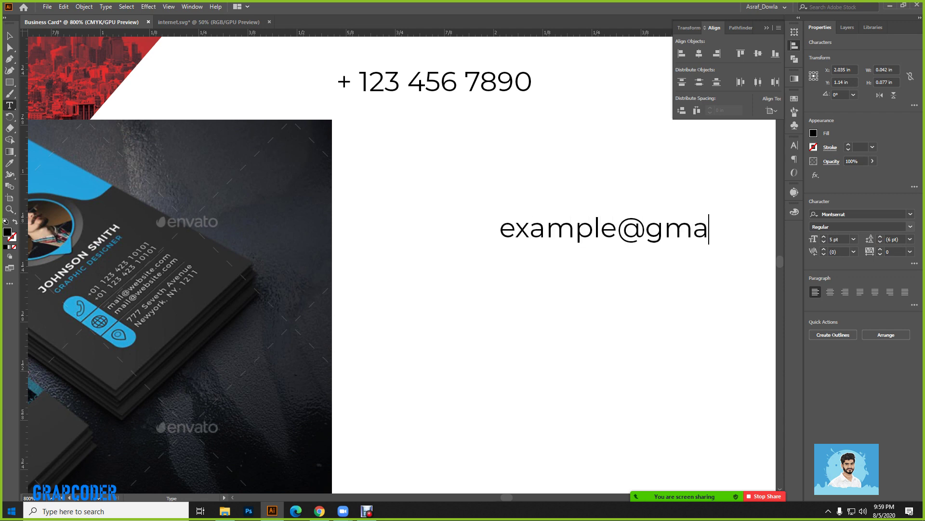
type("il.copm")
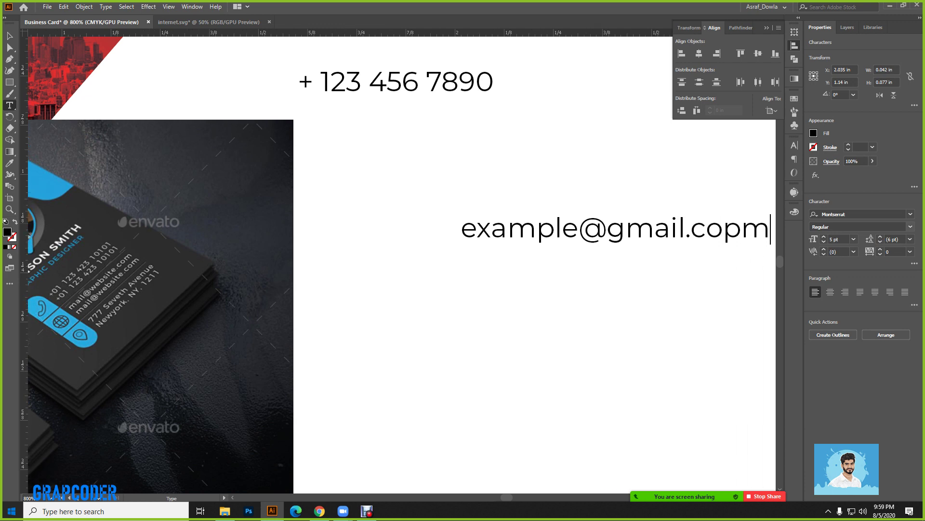
key("BackSpace")
key("BackSpace")
type("m")
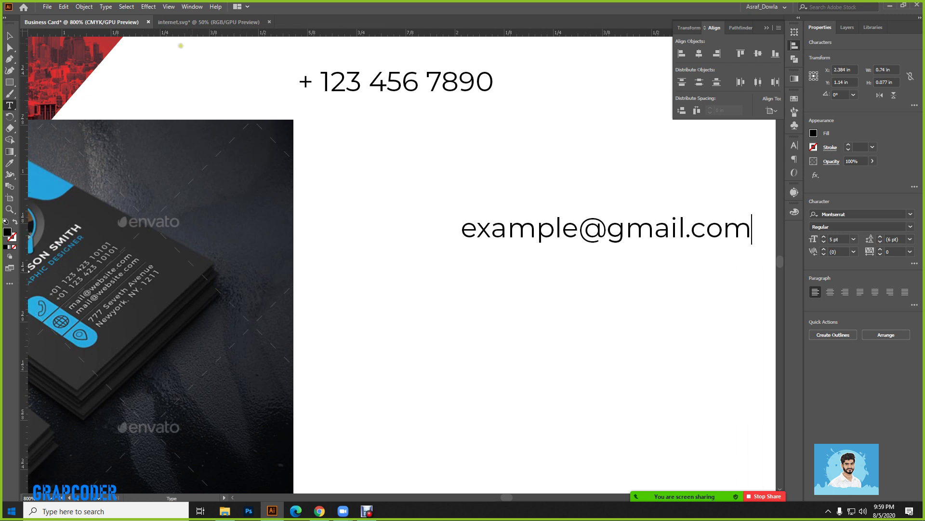
Move the e-mail line under the phone number and place a copy lower down.
left_click(9, 35)
left_click_drag(507, 224, 345, 114)
left_click_drag(403, 180, 492, 199)
left_click_drag(482, 129, 494, 219)
Turn the copy into a two-line street address with a New York city, state and ZIP line.
key("t")
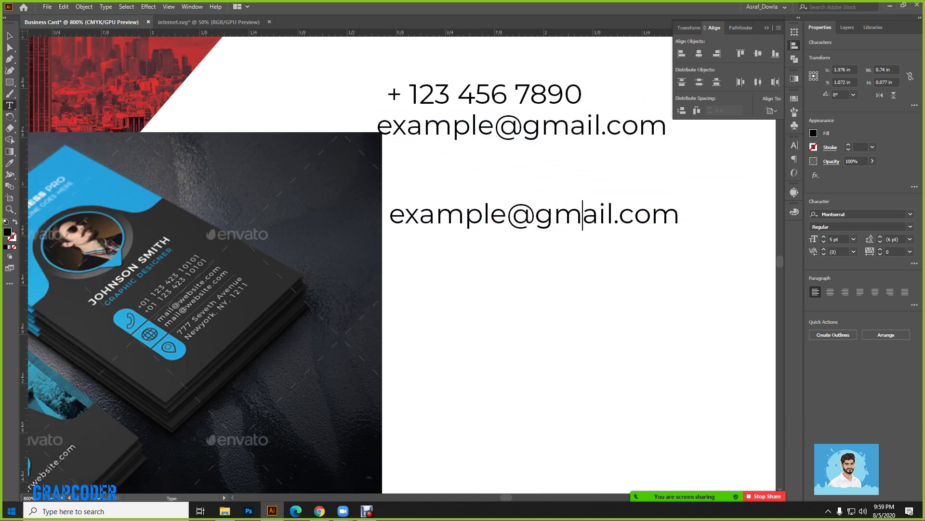
key("Right")
key("Right")
key("ctrl+a")
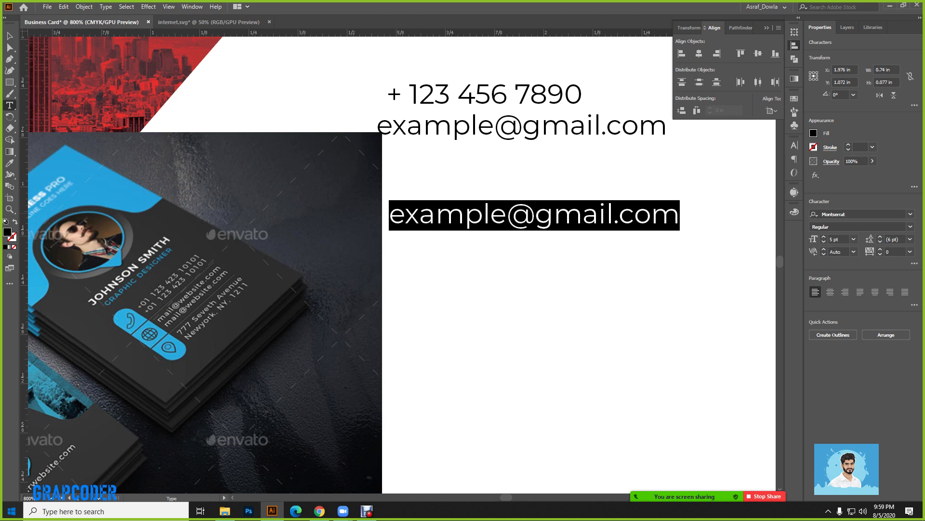
type("777 ")
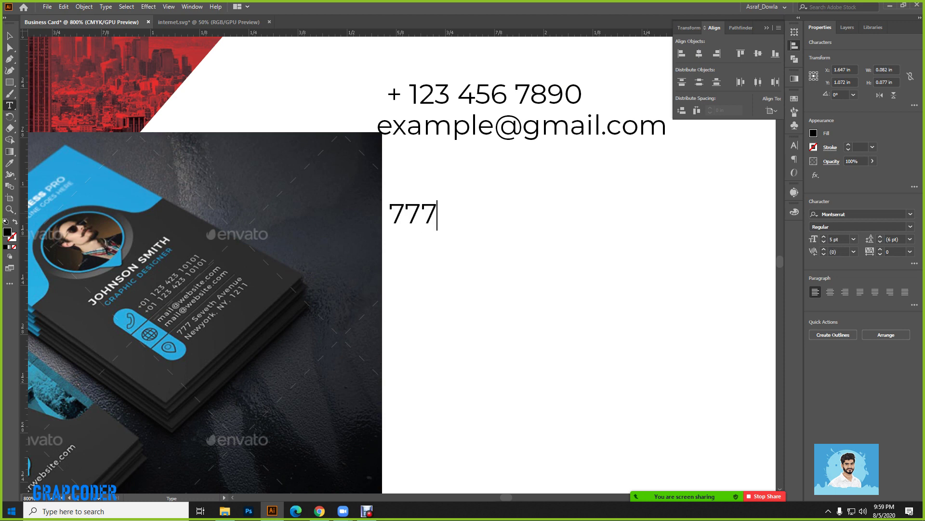
type("S")
type("eve")
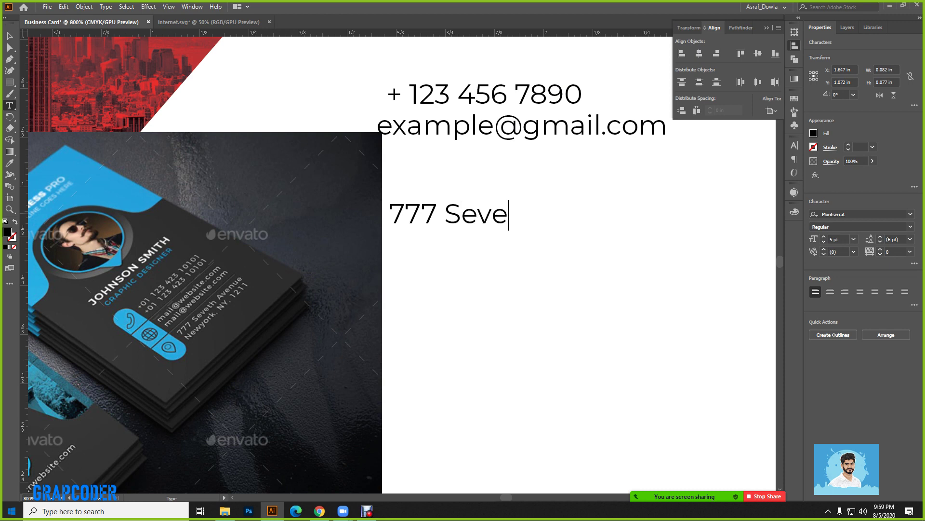
type("nth ")
type("A")
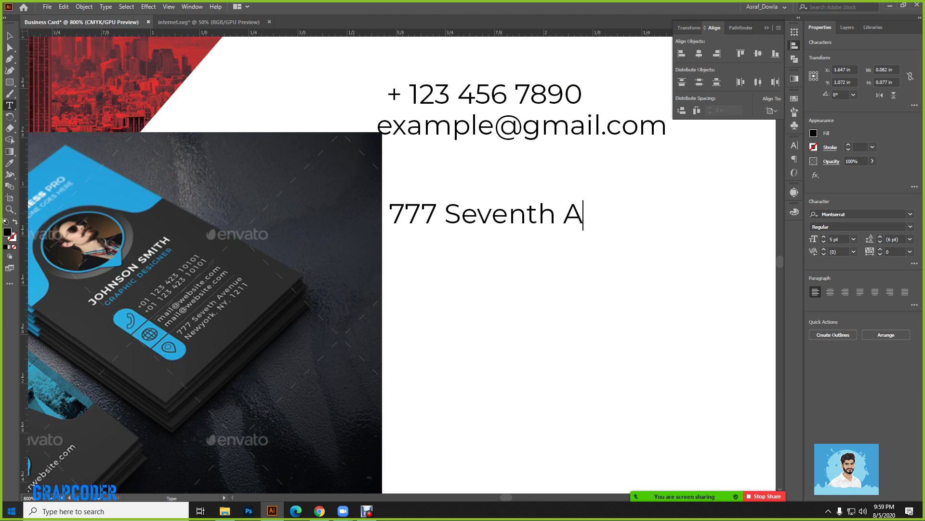
type("v")
type("enue,")
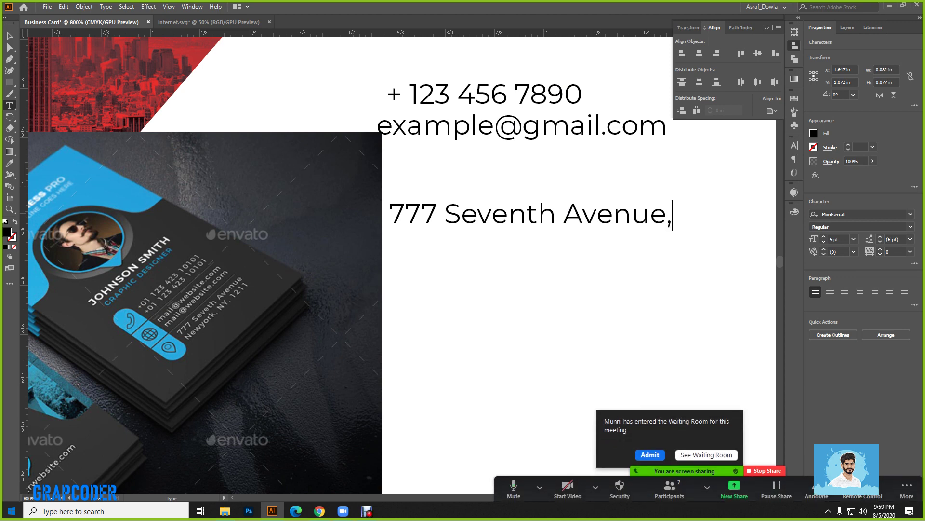
key("Return")
type("N")
left_click(651, 455)
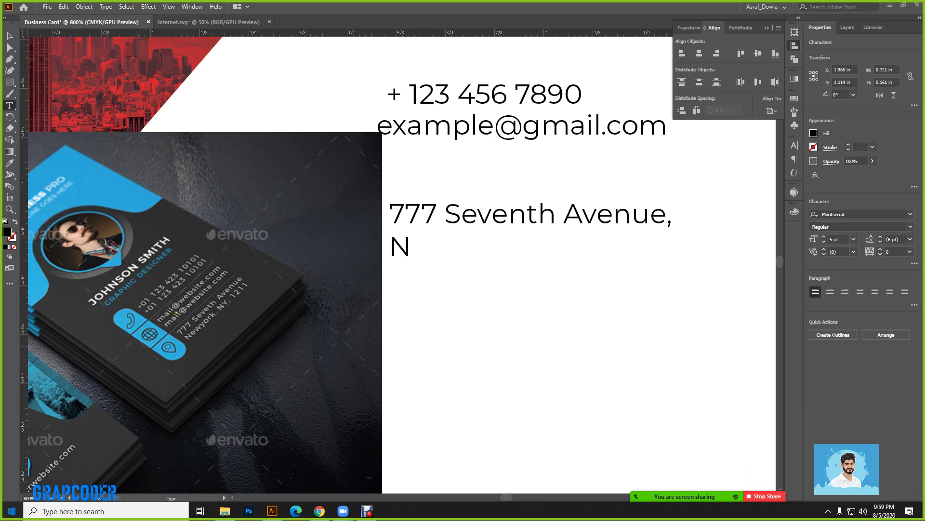
left_click(399, 248)
type("ew")
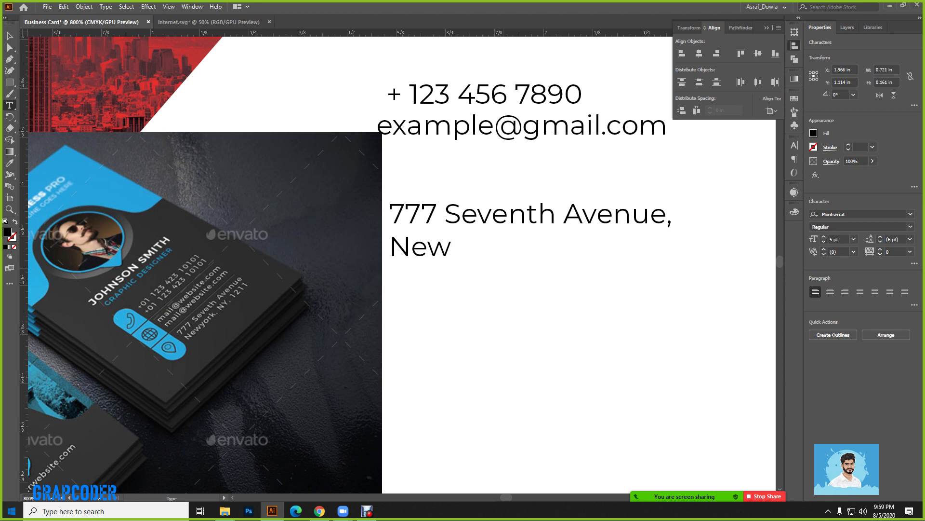
type("yo")
type("rk")
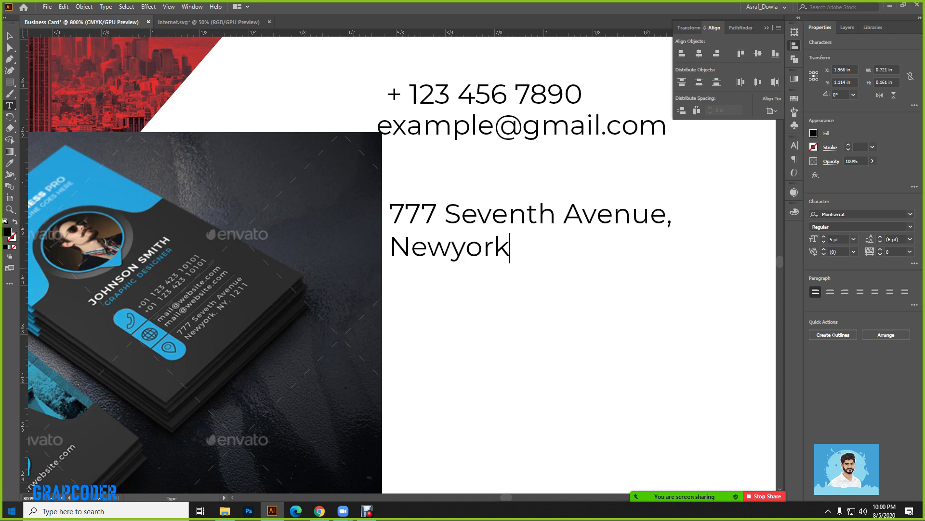
key("BackSpace")
type("m,")
key("BackSpace")
key("BackSpace")
type(", ")
type("NY")
type(", ")
type("12")
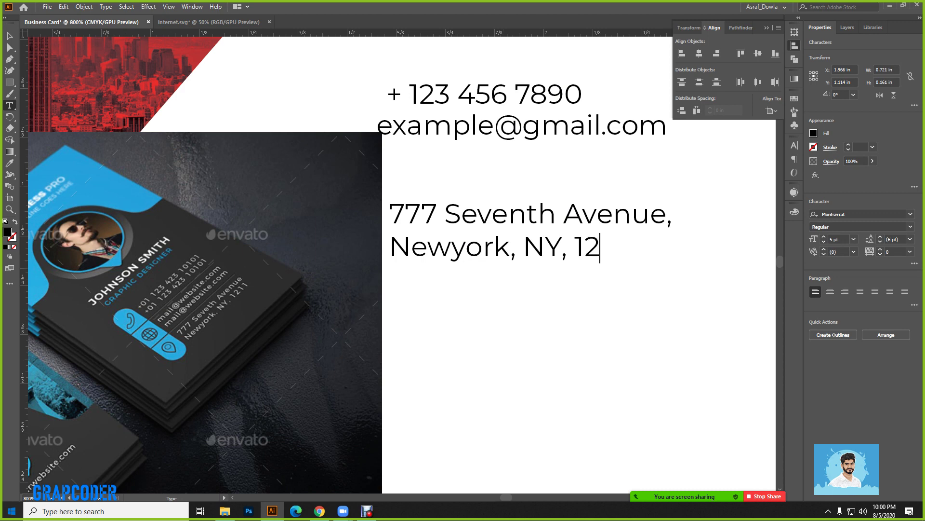
type("11")
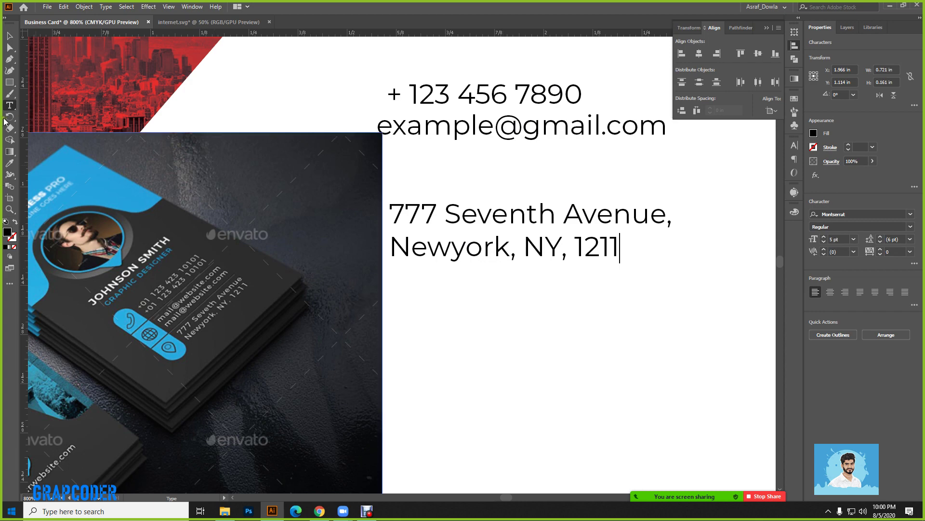
Move the reference mockup photo off the card and delete it.
left_click(10, 35)
scroll(458, 293, "down", 3)
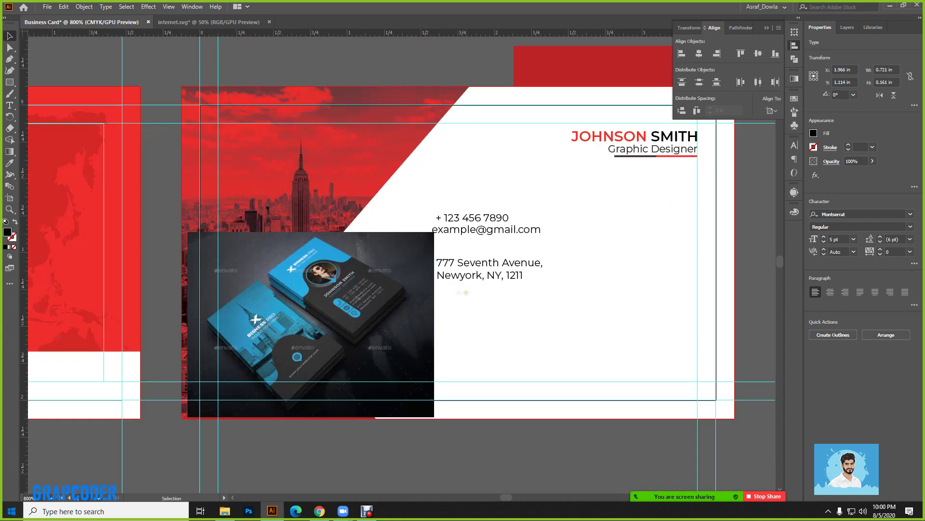
scroll(349, 287, "right", 3)
left_click(188, 299)
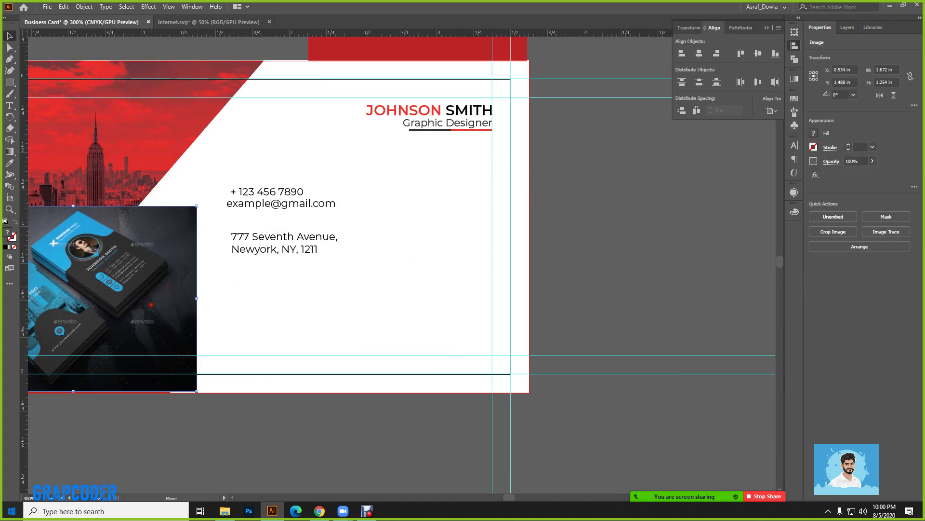
left_click_drag(144, 299, 144, 388)
scroll(441, 263, "down", 2)
scroll(441, 262, "left", 3)
left_click_drag(298, 325, 256, 356)
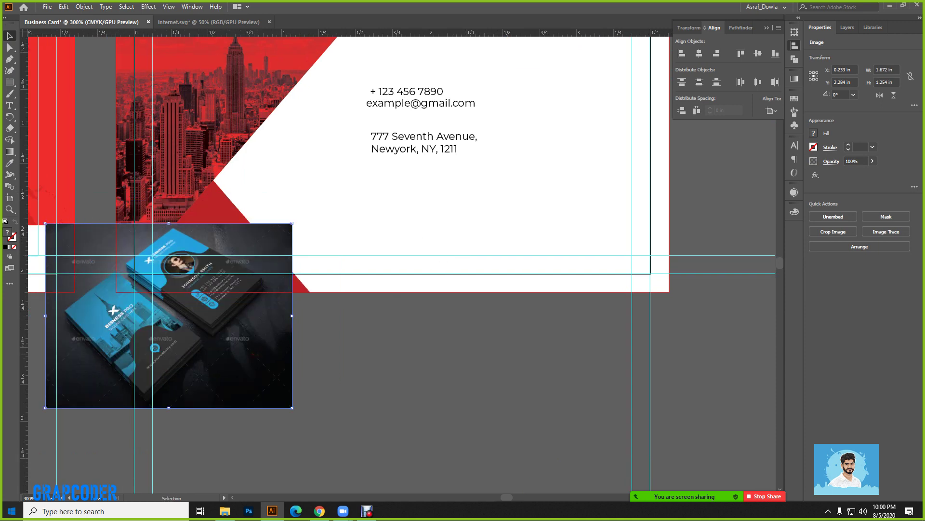
key("Delete")
Move the contact and address text block up level with the name.
scroll(326, 245, "up", 2)
scroll(326, 245, "right", 2)
left_click_drag(299, 144, 333, 250)
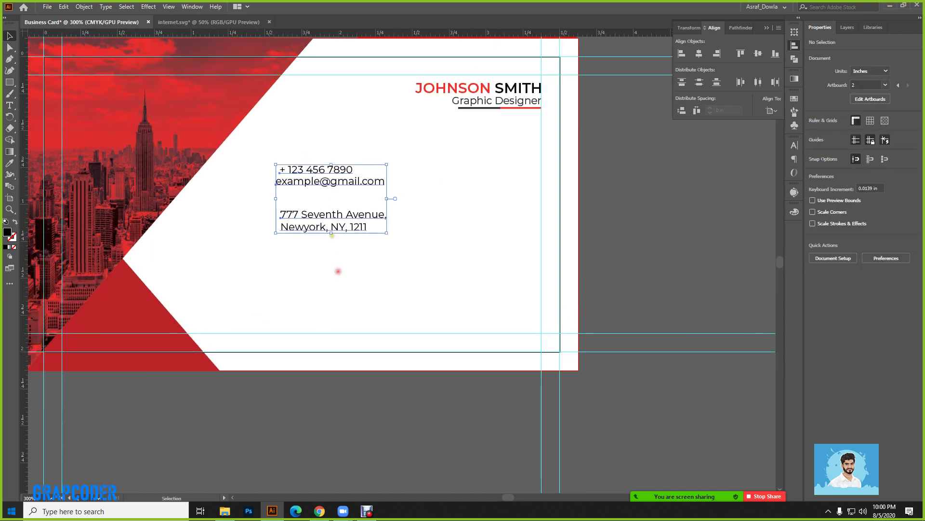
left_click_drag(332, 214, 339, 143)
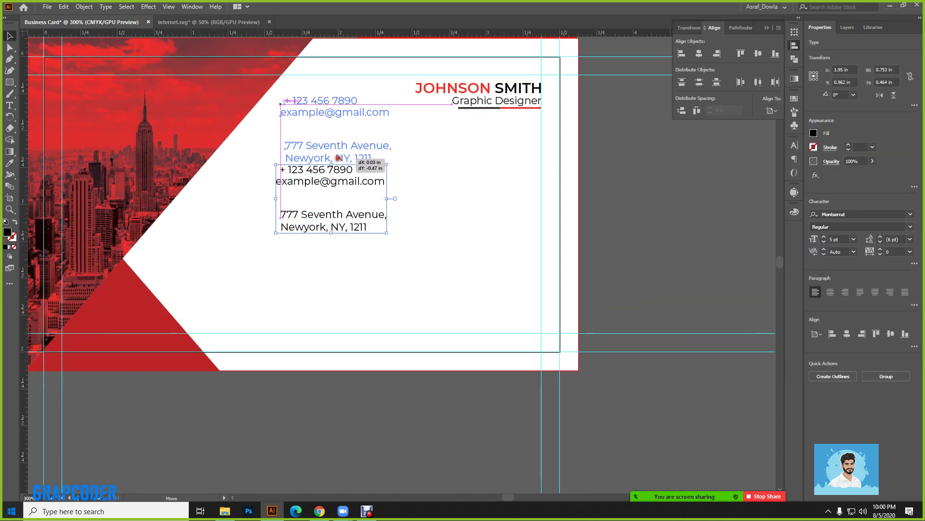
Nudge the e-mail line down to space it below the phone number.
scroll(405, 212, "up", 1)
scroll(386, 224, "right", 2)
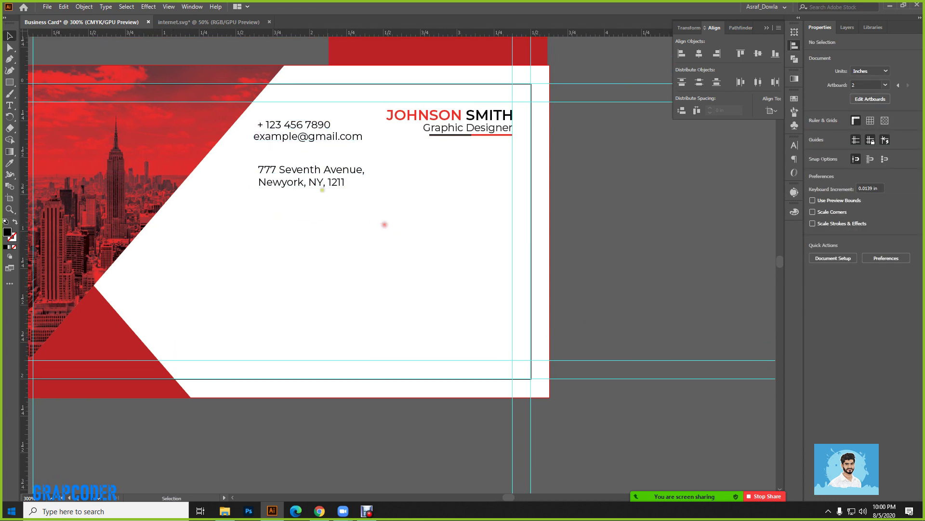
left_click(312, 178)
left_click_drag(304, 140, 303, 155)
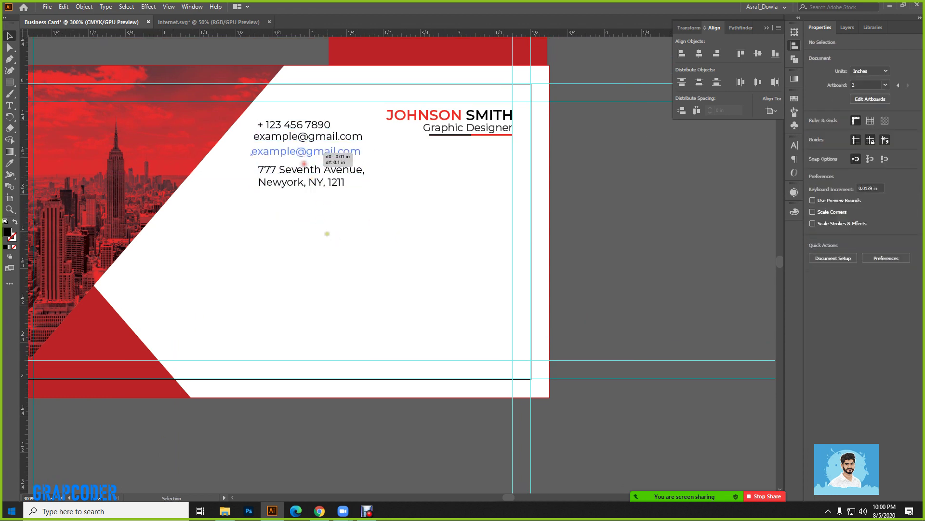
scroll(355, 250, "down", 1)
scroll(350, 185, "up", 2)
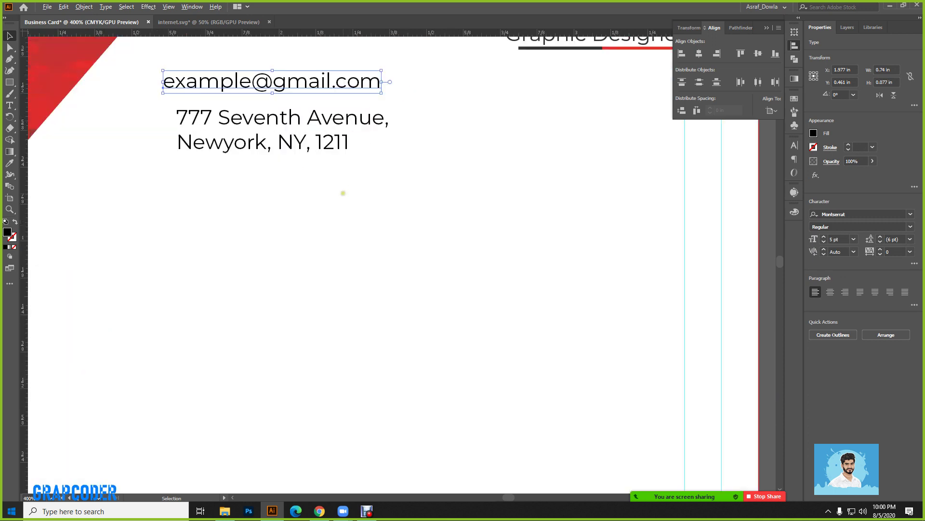
scroll(378, 240, "down", 2)
left_click_drag(377, 242, 397, 252)
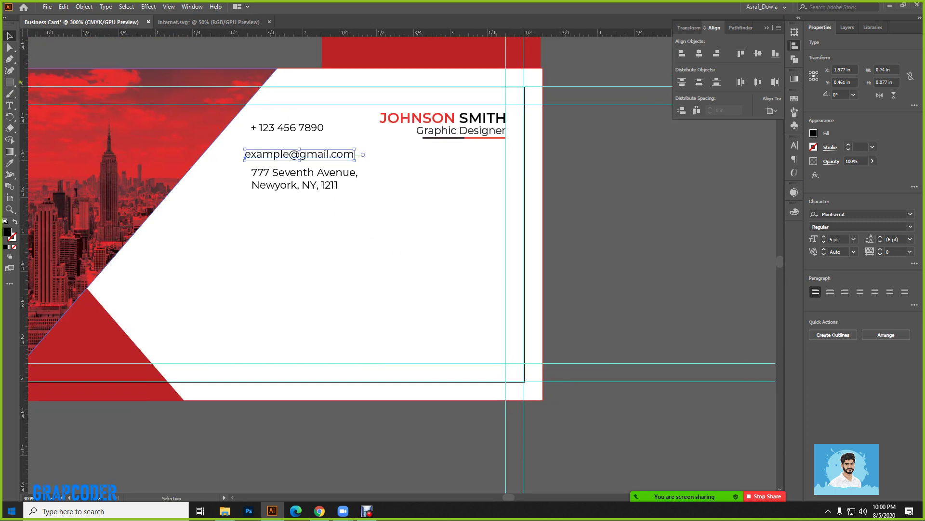
left_click_drag(9, 82, 47, 107)
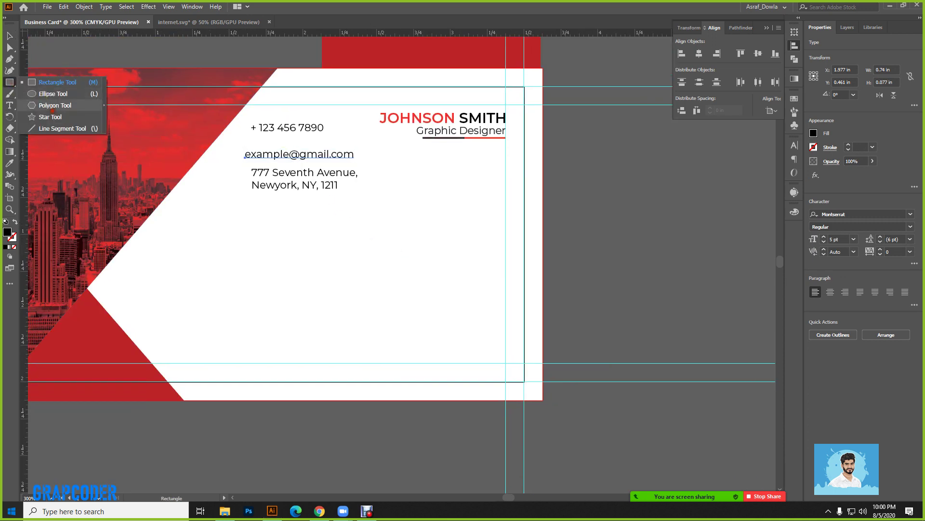
Draw a small hexagon below the address, round its corners, and fill it with the front card's red.
left_click(52, 108)
mouse_move(270, 227)
left_mouse_down()
mouse_move(277, 245)
mouse_move(266, 245)
left_mouse_up()
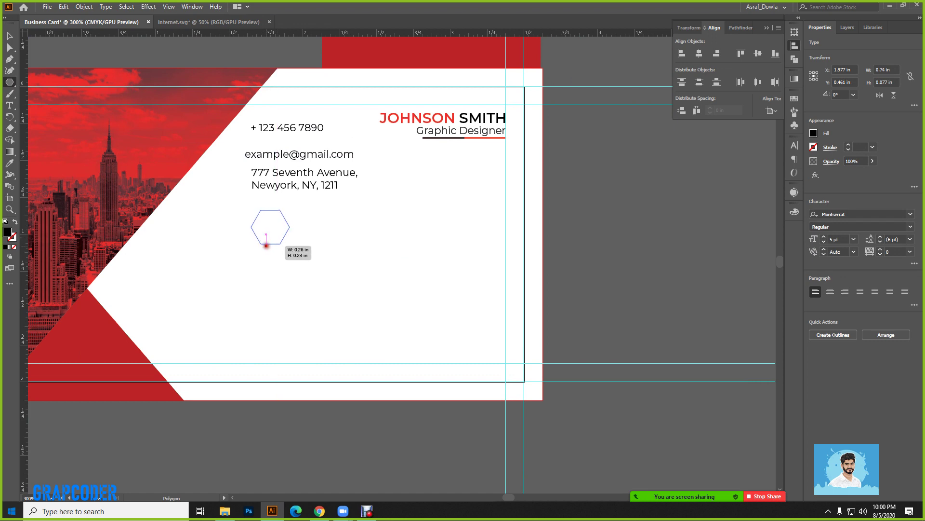
key("ctrl+equal")
key("ctrl+equal")
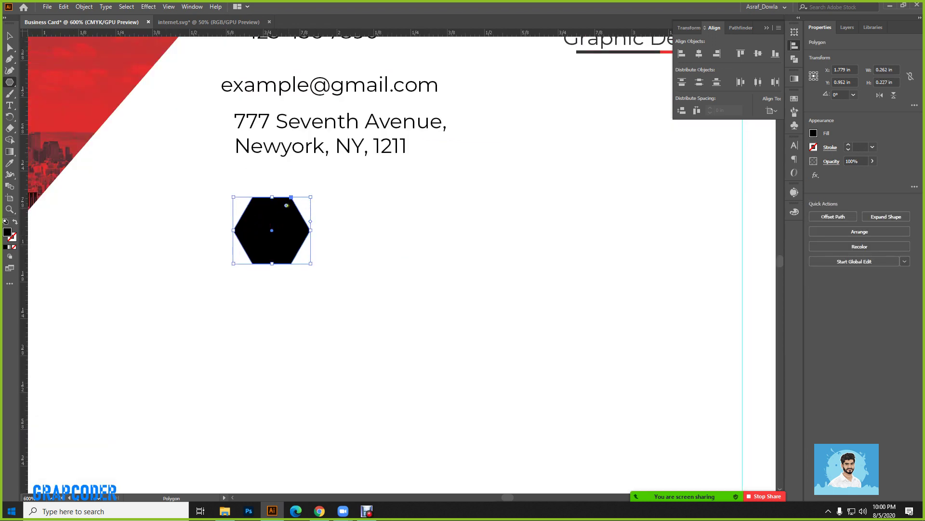
left_click_drag(286, 205, 283, 211)
key("ctrl+minus")
key("ctrl+minus")
key("ctrl+minus")
key("ctrl+minus")
key("ctrl+minus")
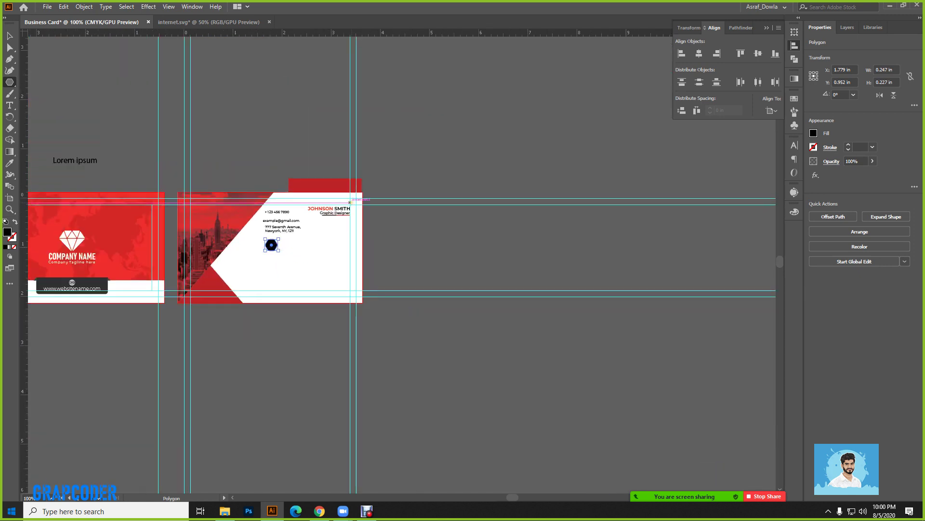
key("i")
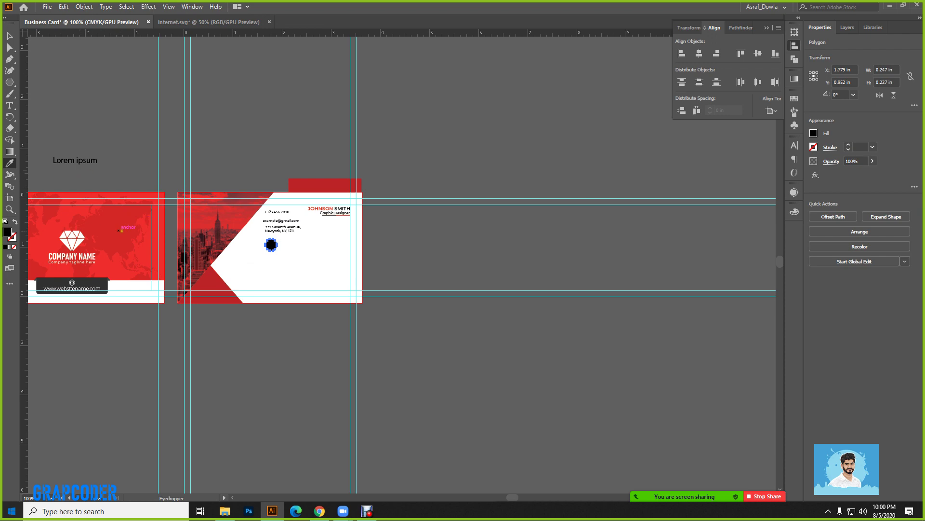
left_click(321, 209)
Rotate the red hexagon 90° so it stands on a point.
left_click(10, 35)
scroll(260, 238, "up", 5)
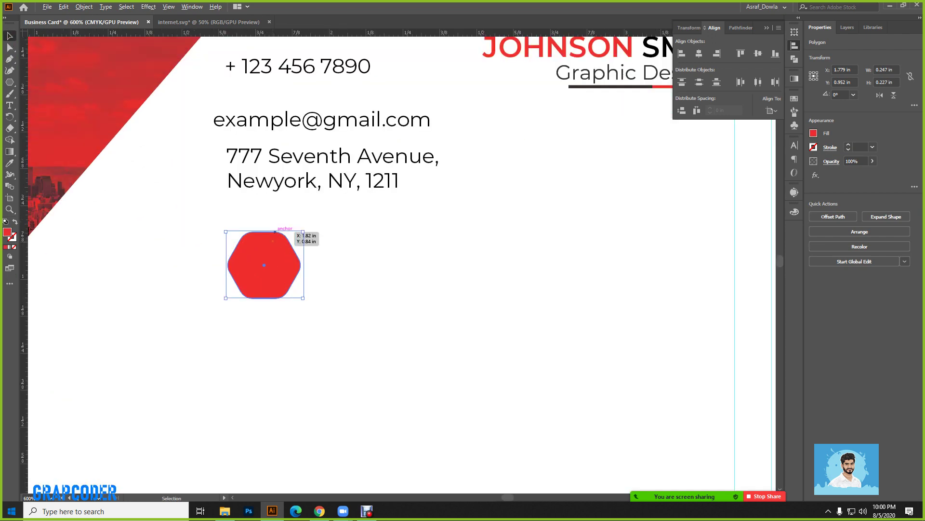
left_click(354, 283)
scroll(288, 271, "up", 2)
left_click(305, 270)
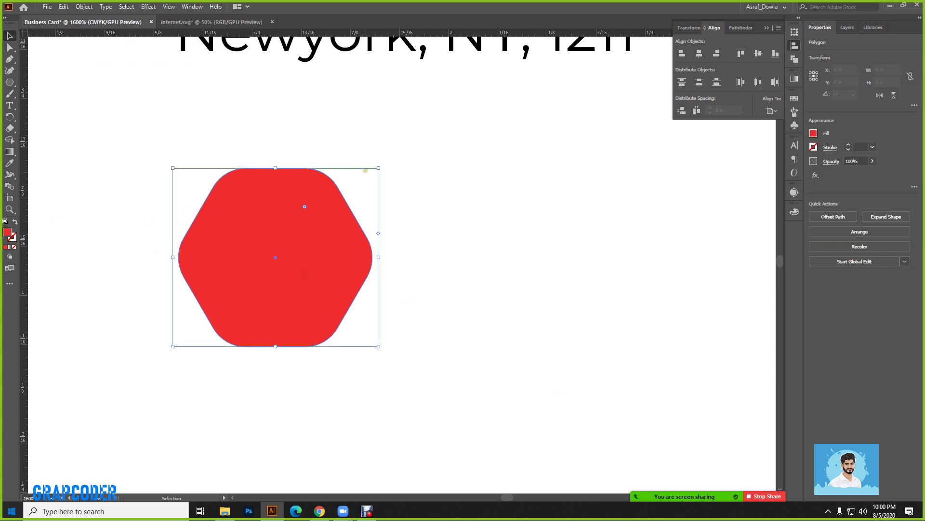
left_click_drag(387, 173, 311, 310)
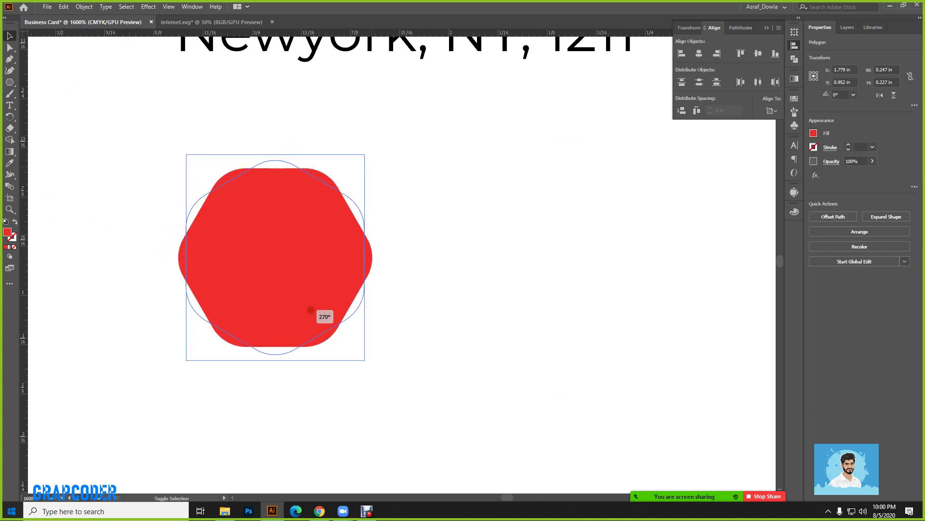
left_click_drag(418, 260, 471, 262)
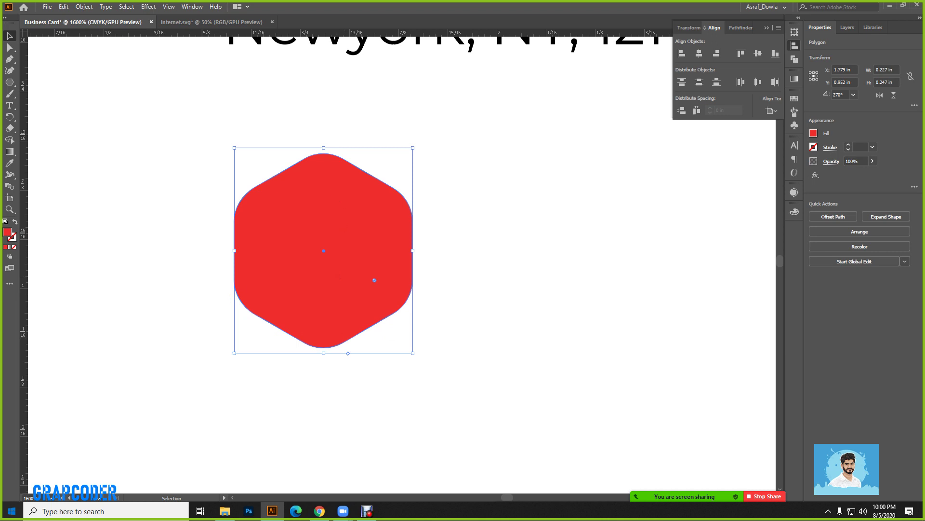
key("a")
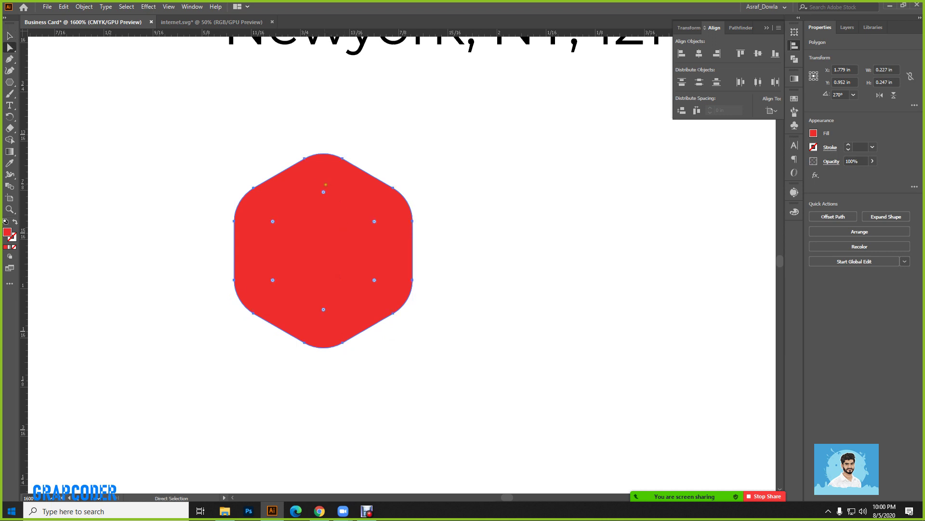
left_click(10, 36)
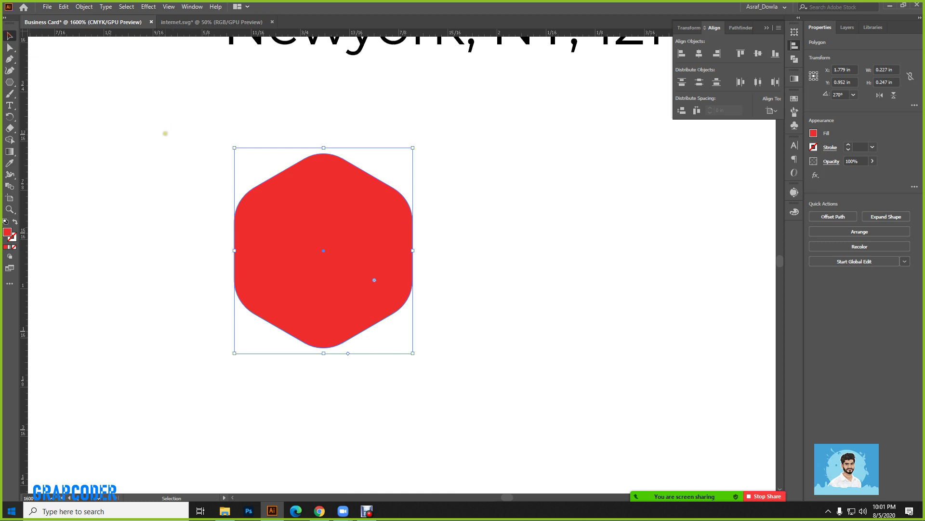
Draw a vertical line straight through the hexagon's centre.
left_click(10, 82)
left_click(40, 127)
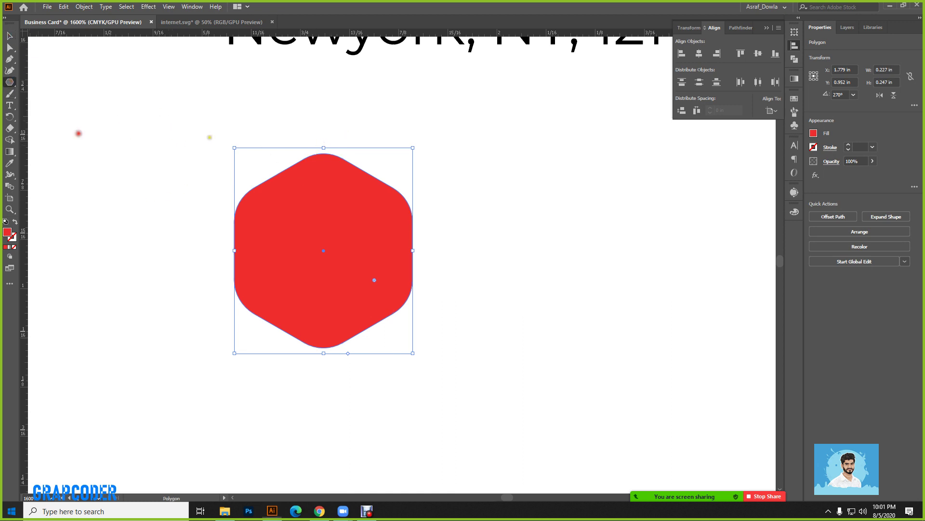
left_click_drag(324, 105, 323, 391)
Divide the hexagon along the line and ungroup the two halves.
key("v")
left_click(10, 36)
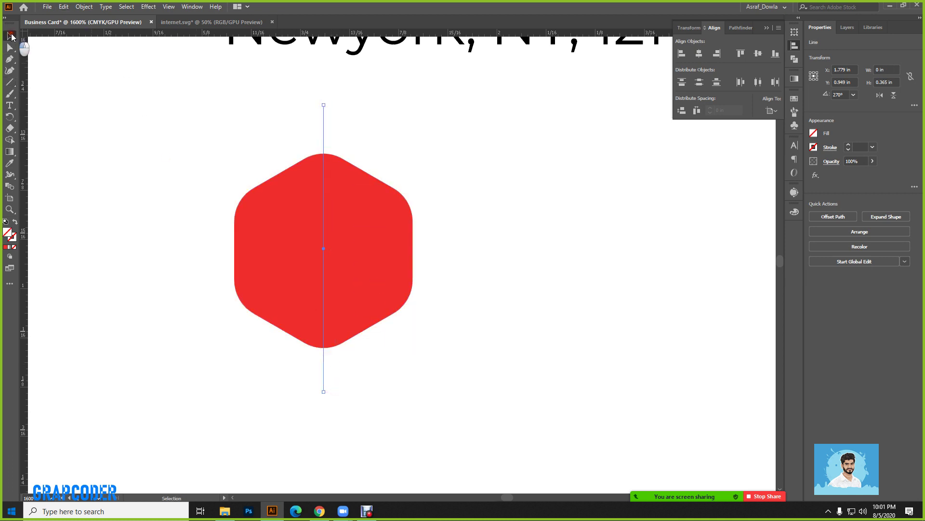
mouse_move(126, 126)
left_mouse_down()
mouse_move(234, 232)
mouse_move(526, 333)
left_mouse_up()
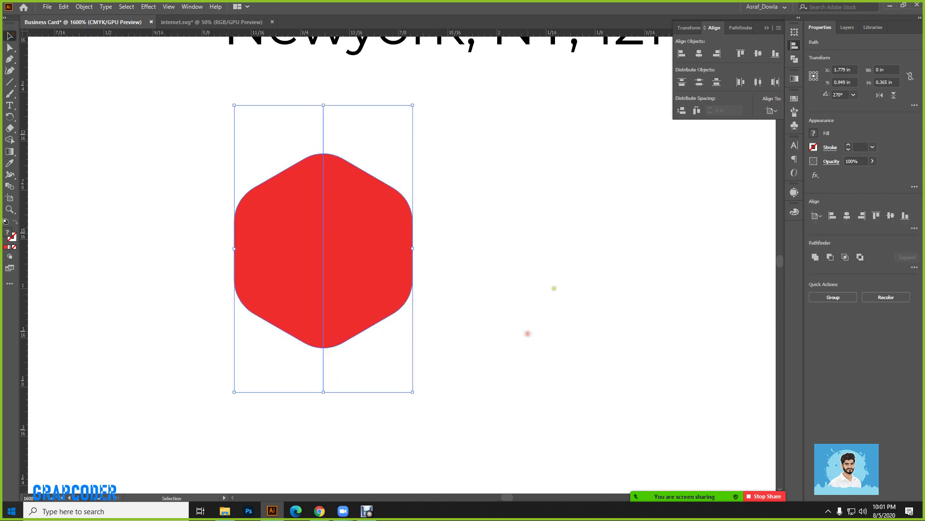
left_click(740, 28)
left_click(683, 78)
right_click(393, 216)
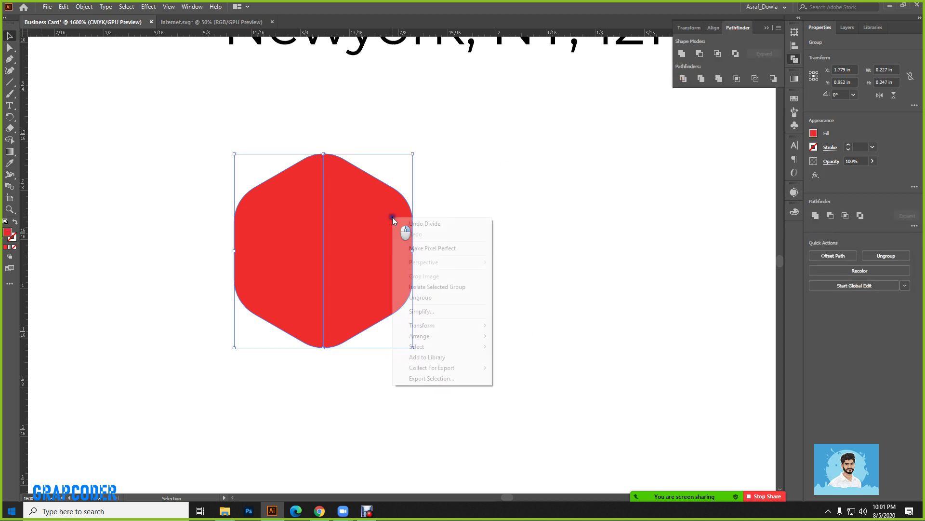
left_click(424, 298)
Give the hexagon's right half the top bar's darker red.
left_click(492, 258)
left_click(378, 258)
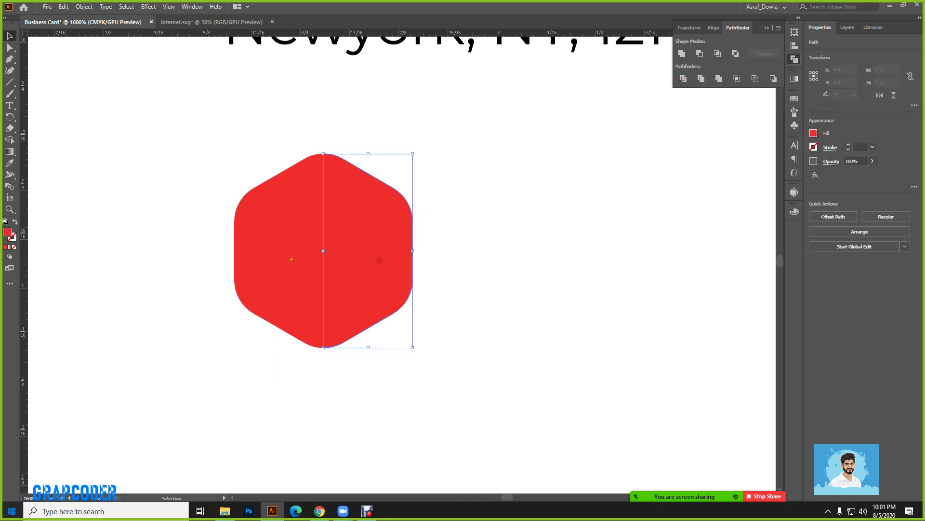
left_click(288, 259)
left_click(490, 269)
scroll(491, 269, "down", 3)
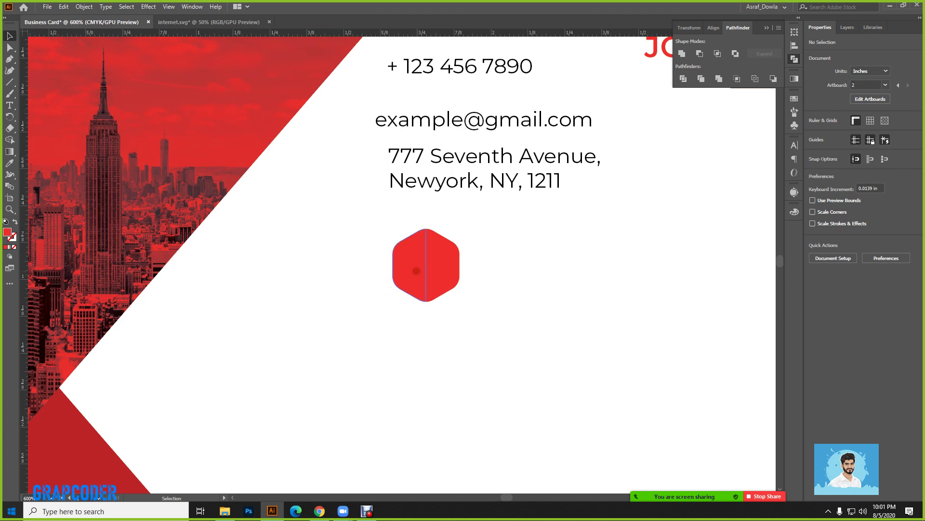
left_click(409, 264)
scroll(517, 248, "down", 4)
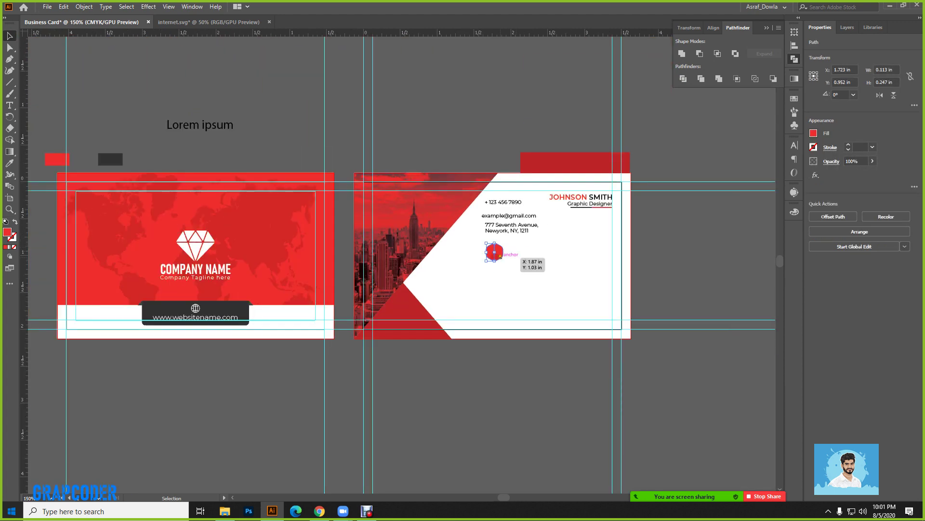
left_click_drag(544, 270, 500, 250)
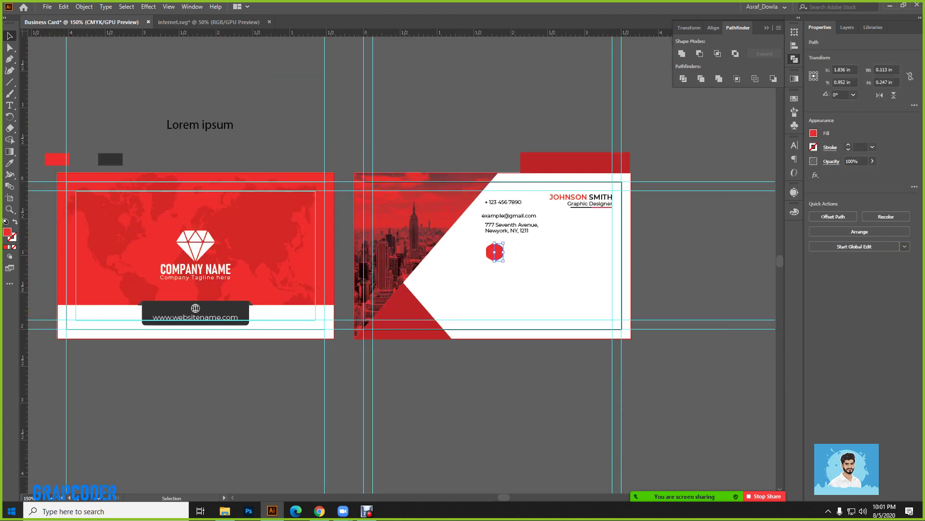
key("i")
left_click(573, 162)
Select both hexagon halves together, then deselect the finished two-tone icon.
left_click(9, 35)
left_click(518, 274)
scroll(474, 257, "up", 2)
scroll(511, 251, "up", 1)
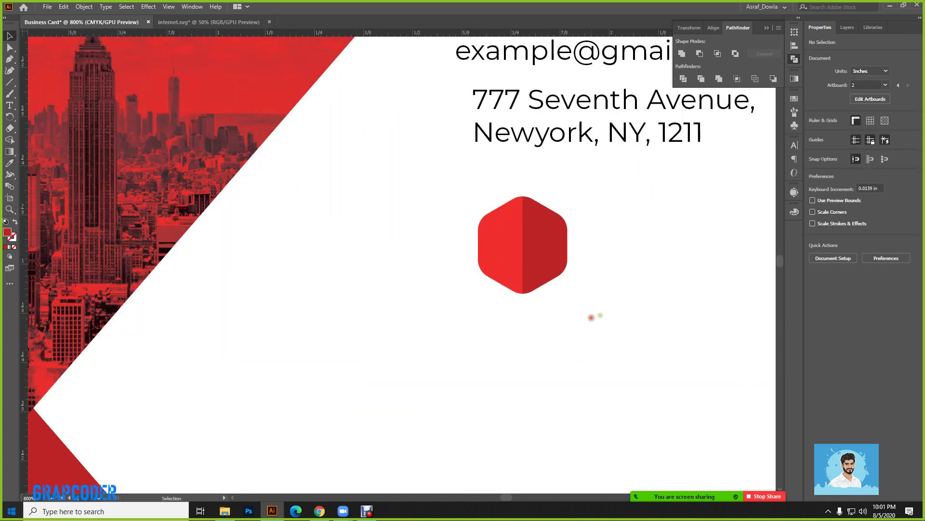
scroll(584, 270, "up", 3)
scroll(597, 258, "down", 3)
scroll(597, 287, "up", 1)
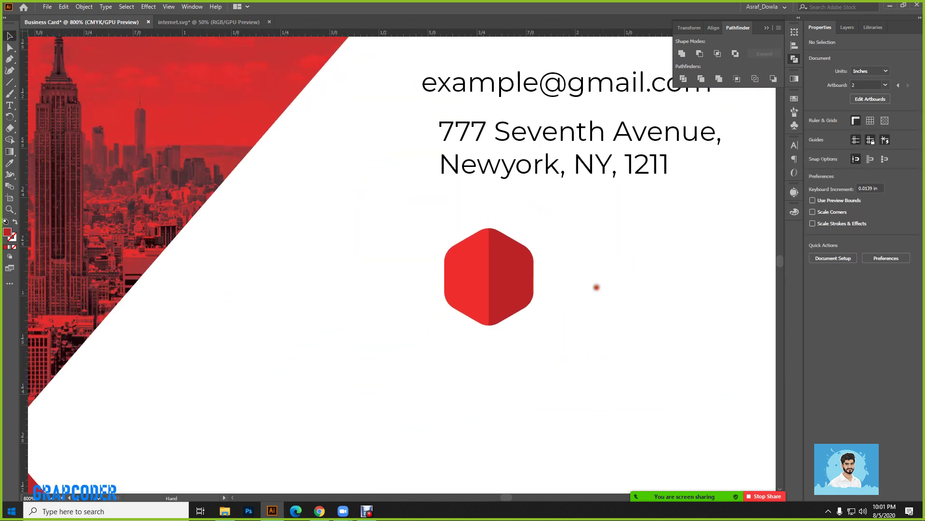
key("a")
left_click_drag(597, 263, 417, 325)
left_click(573, 331)
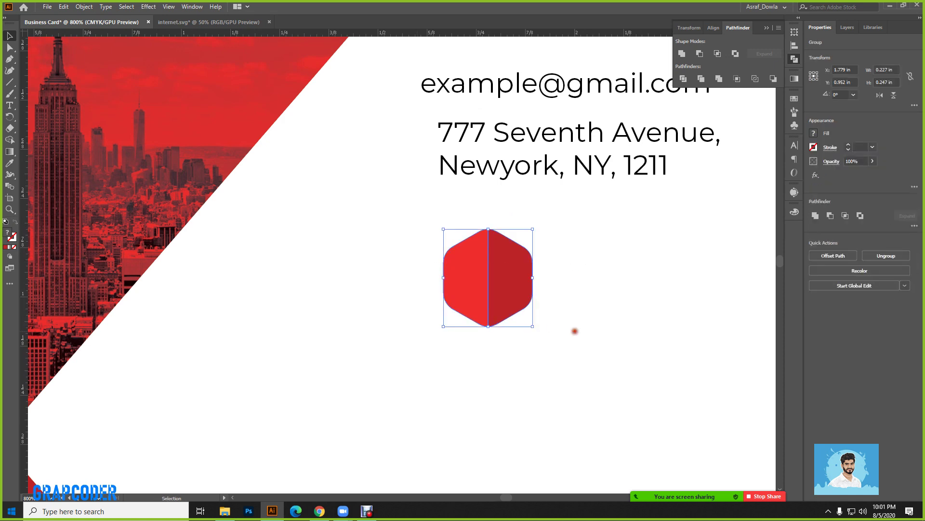
scroll(569, 331, "down", 2)
Move the hexagon up under the address and stack two copies below it.
left_click_drag(564, 330, 436, 328)
left_click_drag(362, 303, 396, 298)
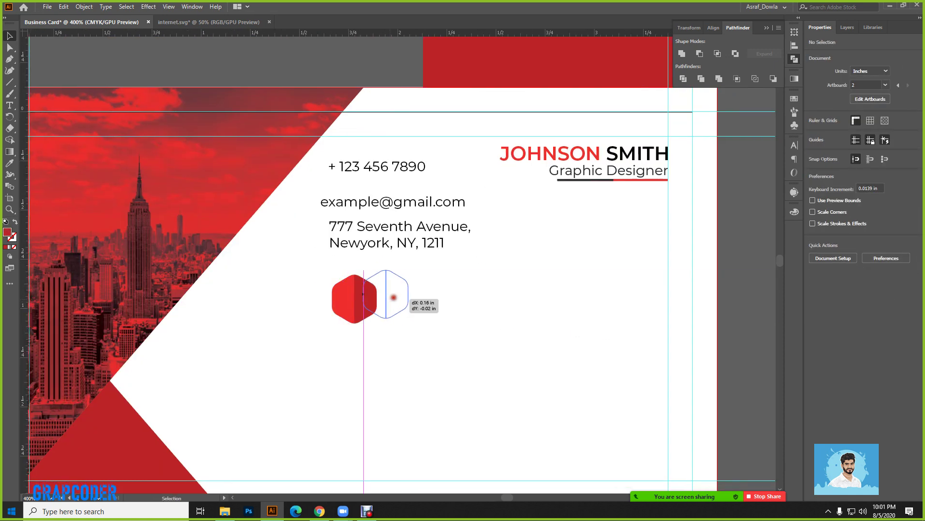
left_click(475, 290)
left_click_drag(476, 280, 458, 219)
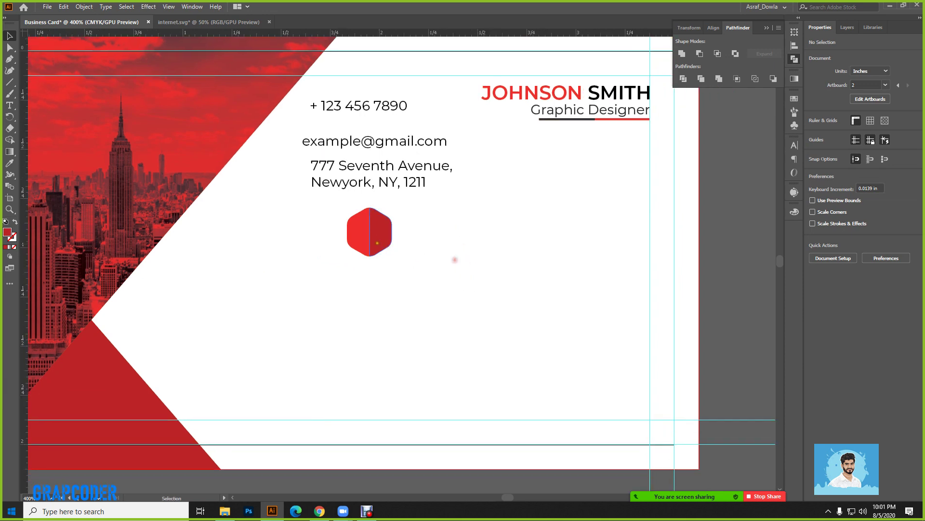
left_click_drag(377, 235, 376, 305, "alt")
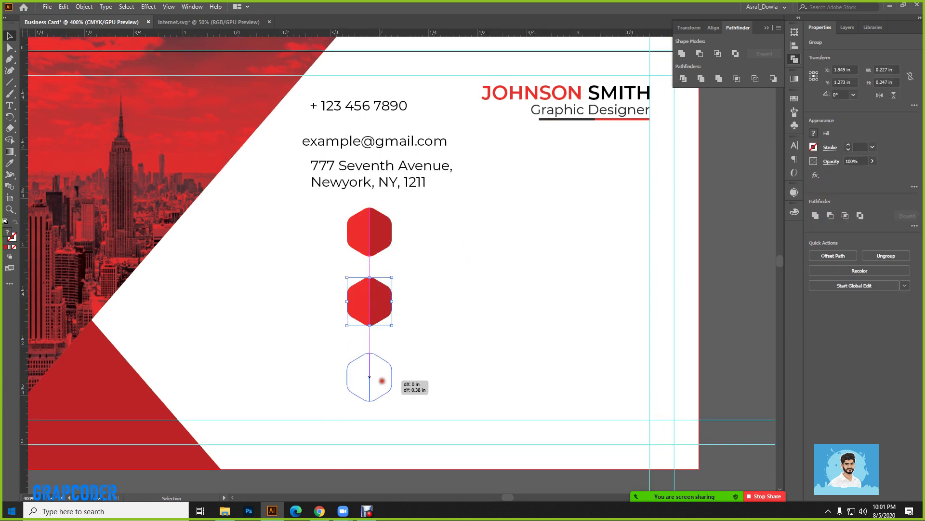
left_click_drag(377, 305, 377, 375, "alt")
Reflect the middle hexagon across the vertical axis to reverse its shading.
right_click(384, 302)
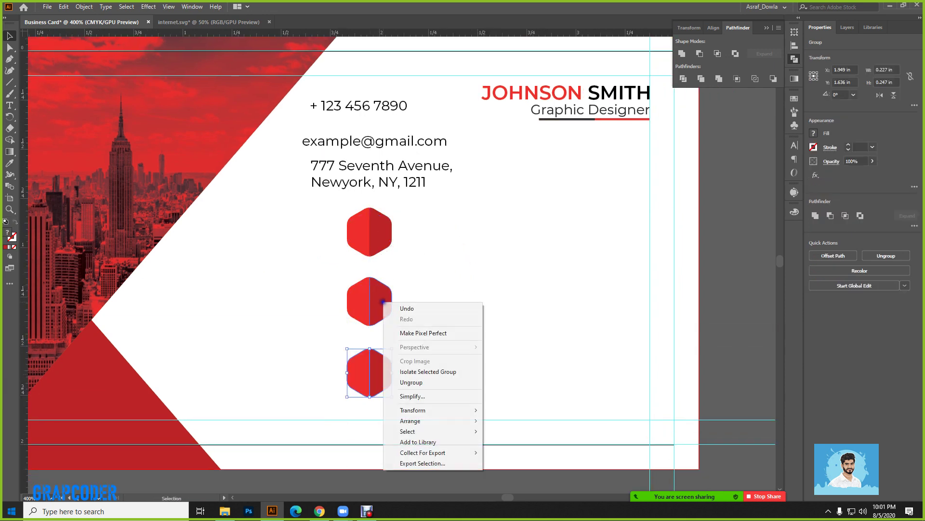
mouse_move(432, 410)
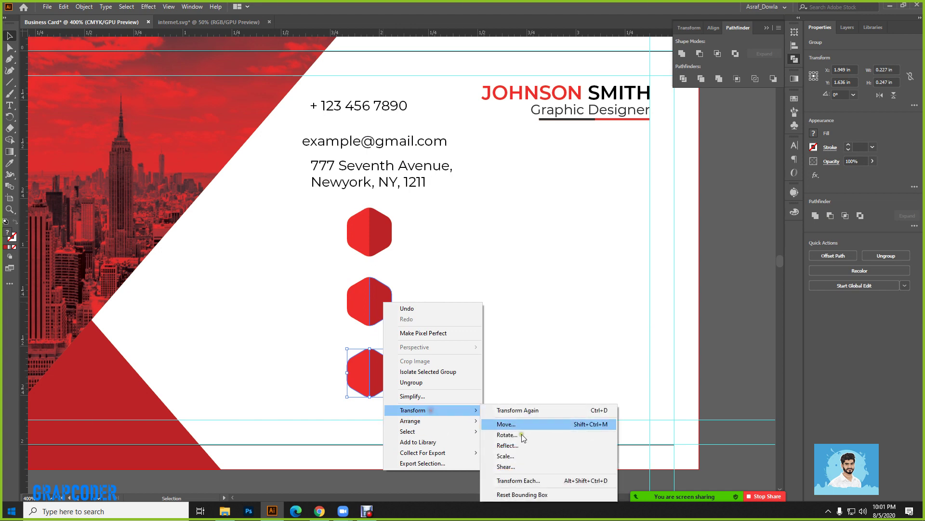
left_click(513, 445)
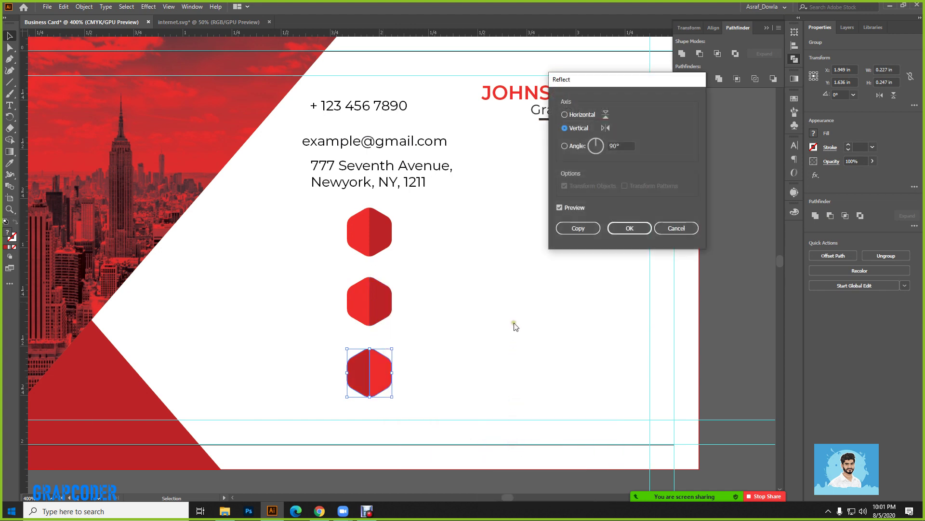
left_click(673, 228)
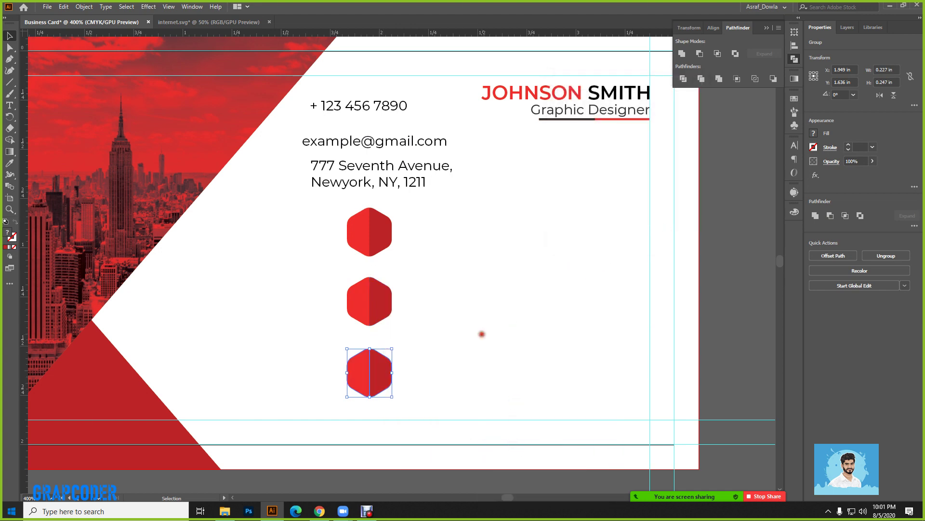
left_click(482, 332)
left_click(370, 301)
right_click(381, 302)
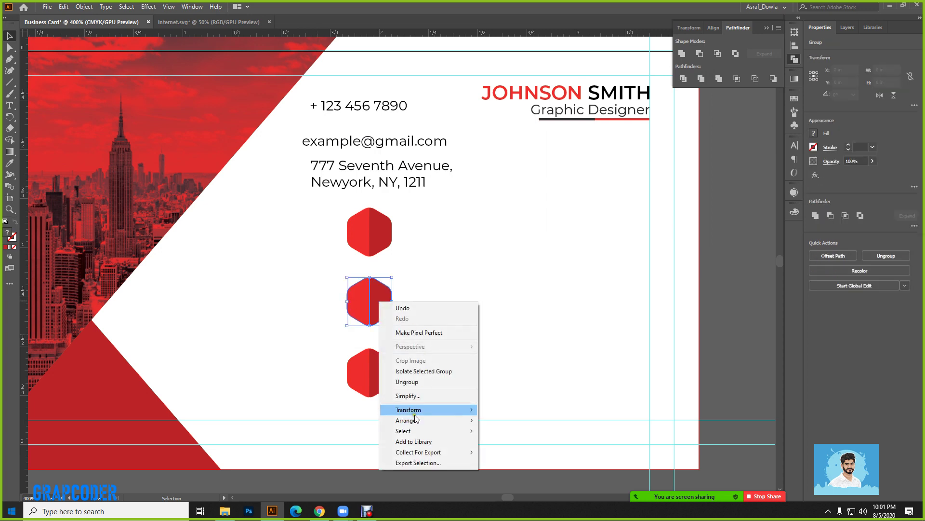
mouse_move(409, 409)
left_click(507, 444)
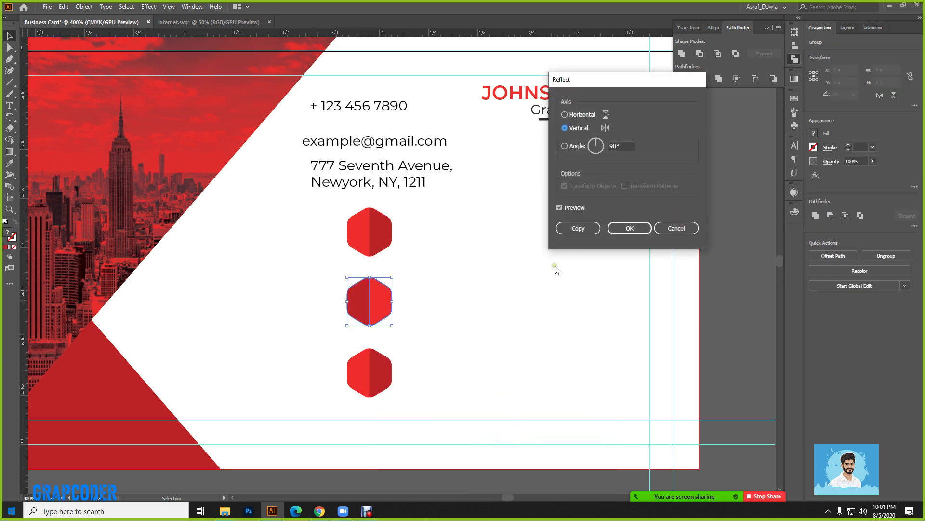
left_click(629, 225)
Move the phone-number text to the right of the hexagon column.
scroll(488, 305, "down", 3)
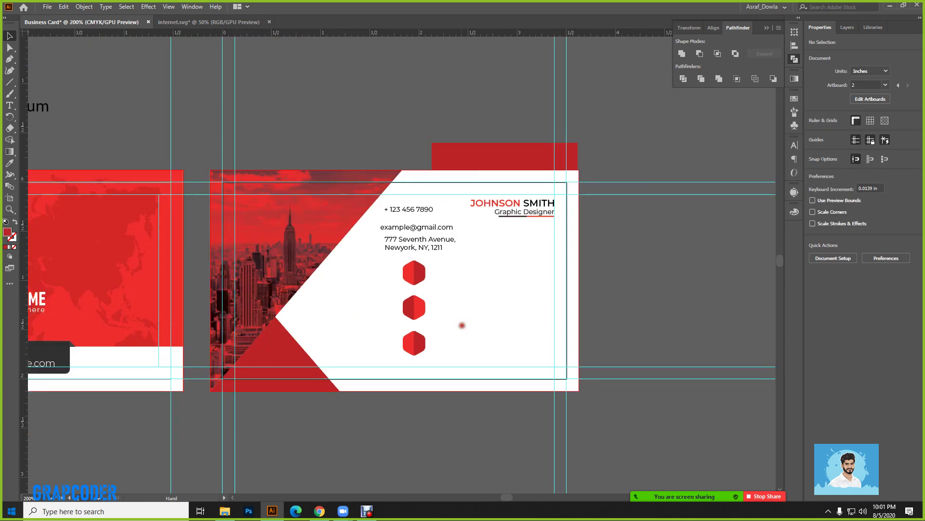
left_click(487, 323)
scroll(487, 323, "up", 3)
left_click(469, 281)
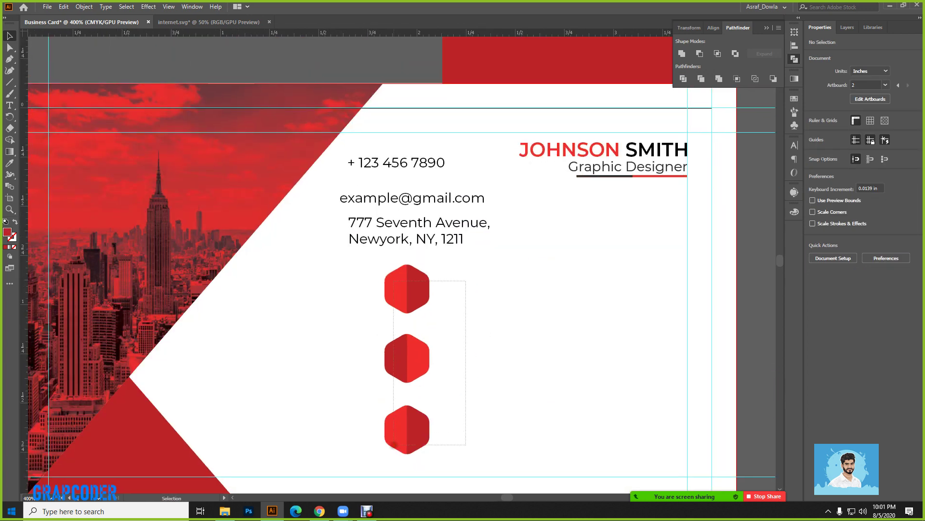
left_click(419, 330)
mouse_move(435, 191)
left_mouse_down()
mouse_move(595, 257)
mouse_move(575, 268)
mouse_move(587, 271)
left_mouse_up()
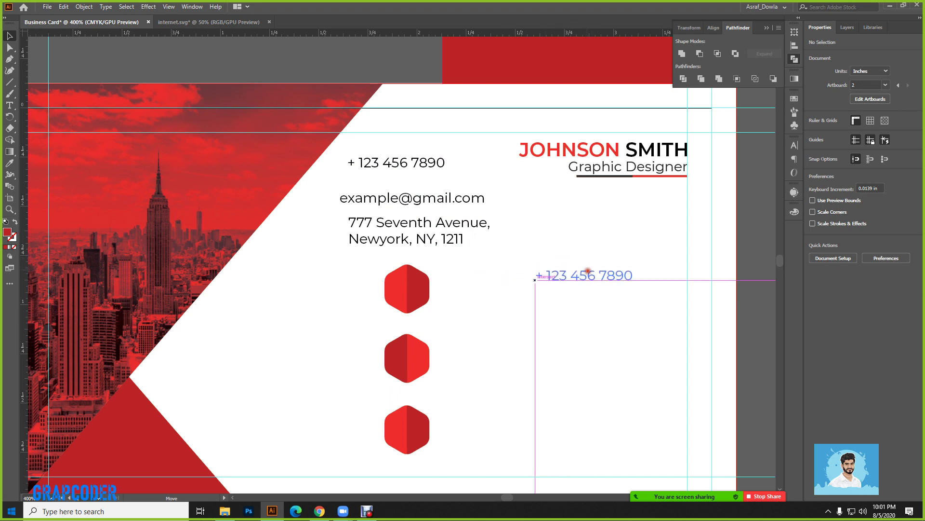
Place the phone number right of the top hexagon and nudge the hexagon column right.
left_click_drag(587, 271, 587, 271)
left_click_drag(348, 279, 437, 450)
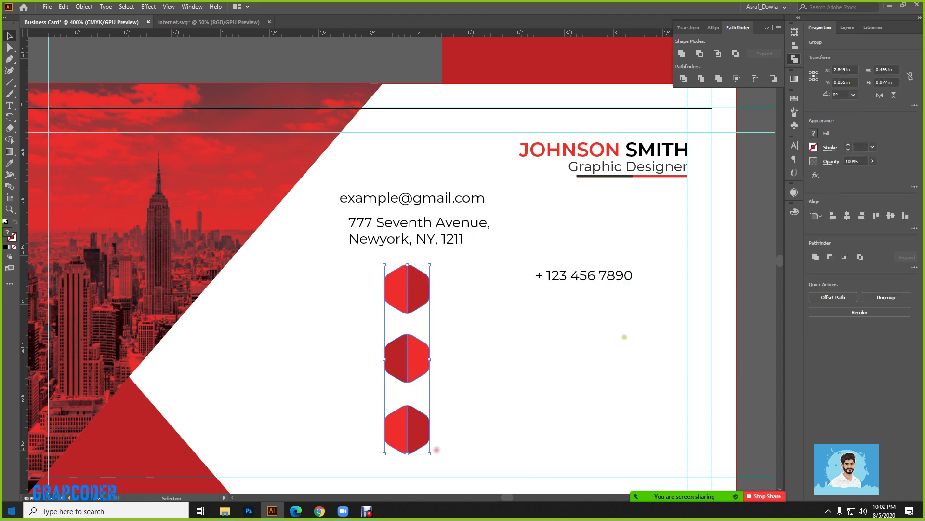
key("shift+Right")
key("shift+Right")
key("shift+Right")
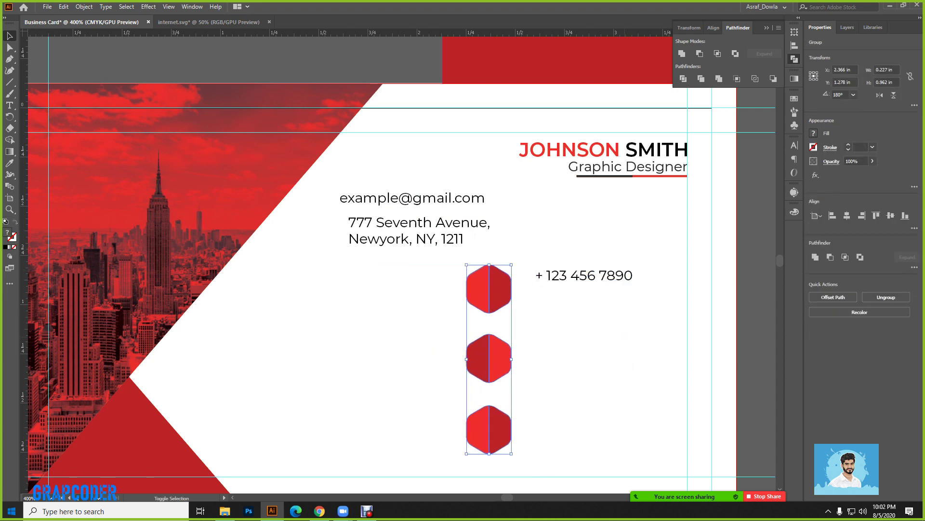
key("shift+Left")
Set the phone number to Montserrat Regular 7 pt and move it beside the first hexagon.
left_click(587, 274)
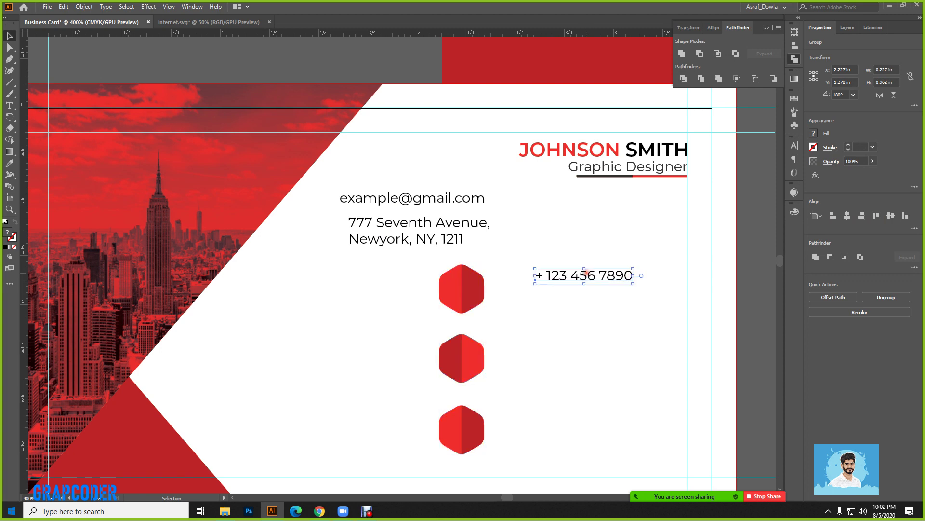
double_click(596, 276)
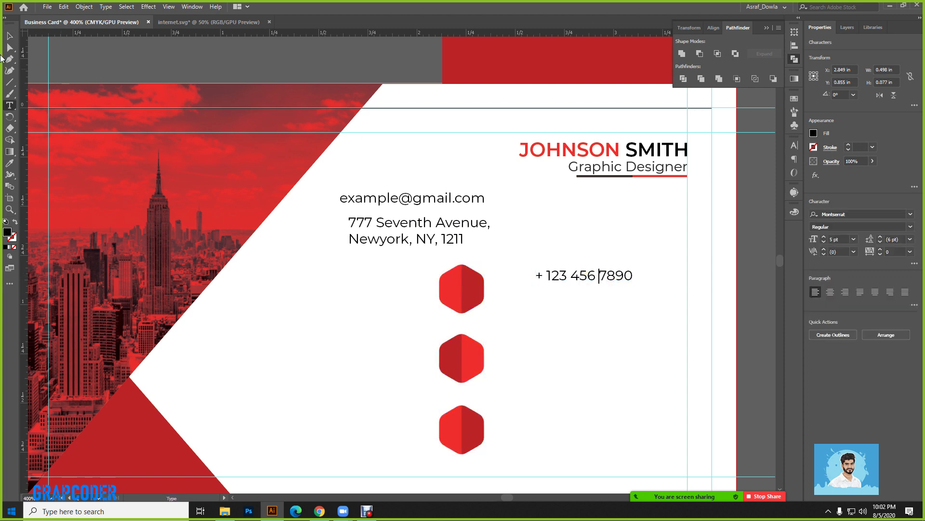
left_click(9, 35)
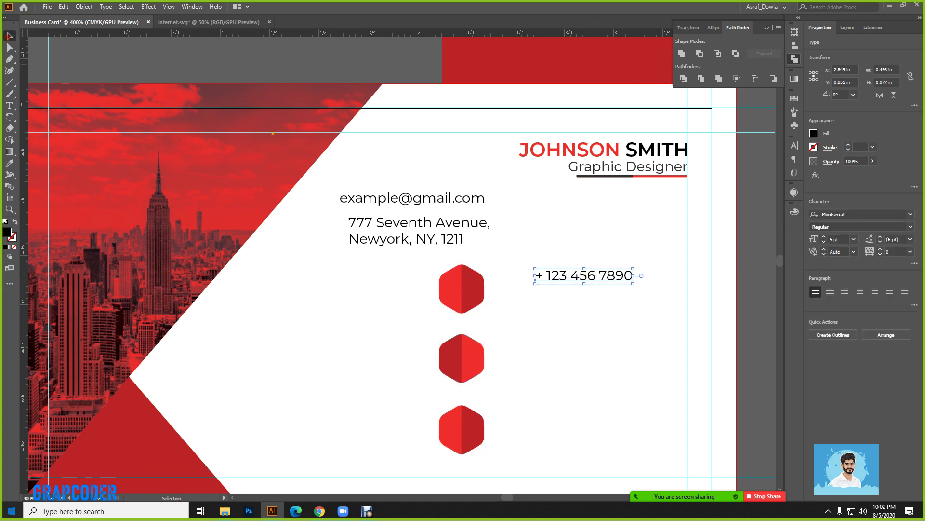
left_click(910, 227)
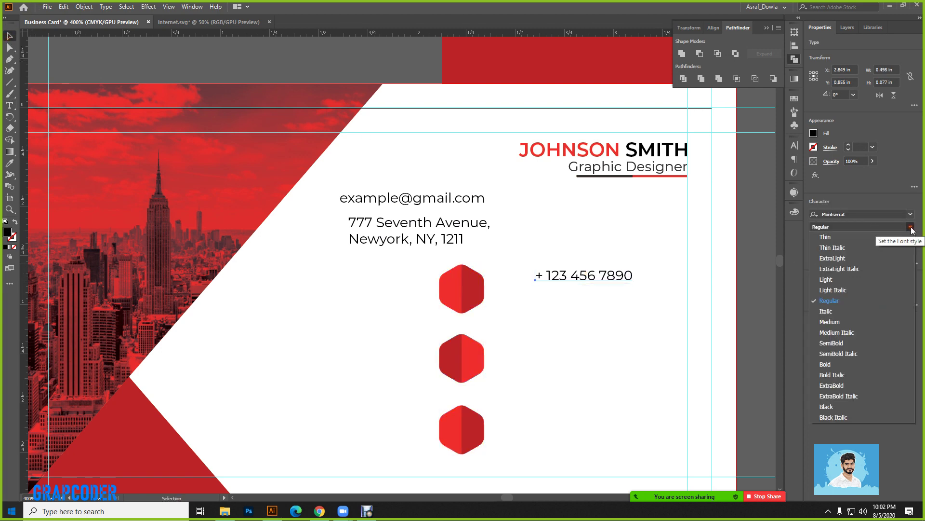
left_click(829, 322)
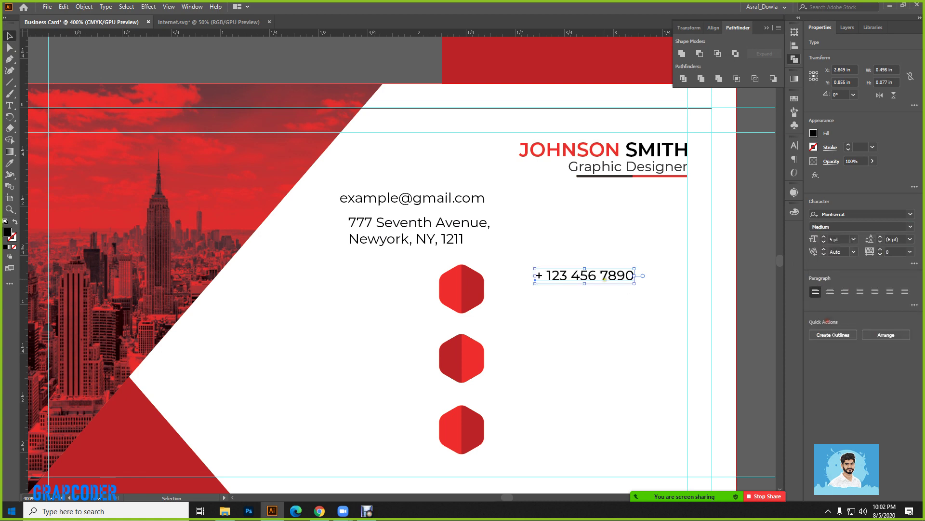
left_click(855, 240)
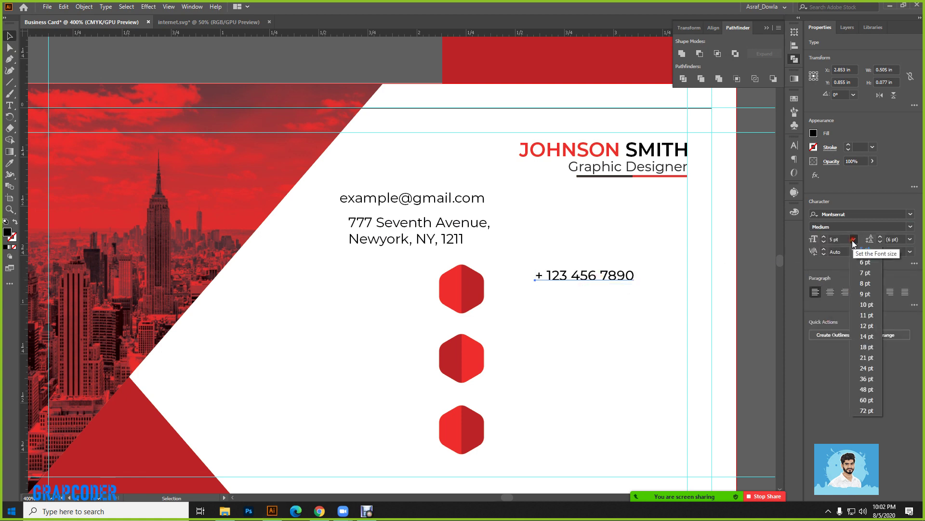
left_click(865, 283)
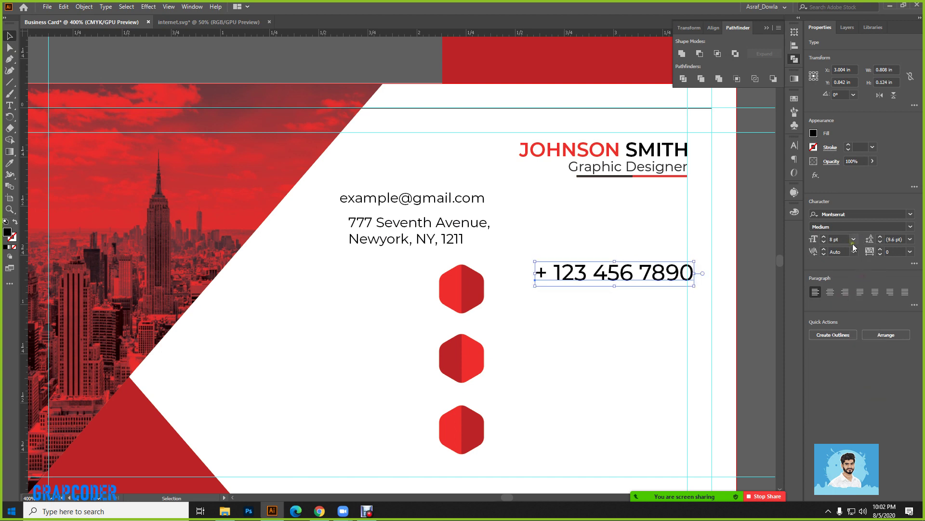
left_click(845, 240)
left_click(911, 226)
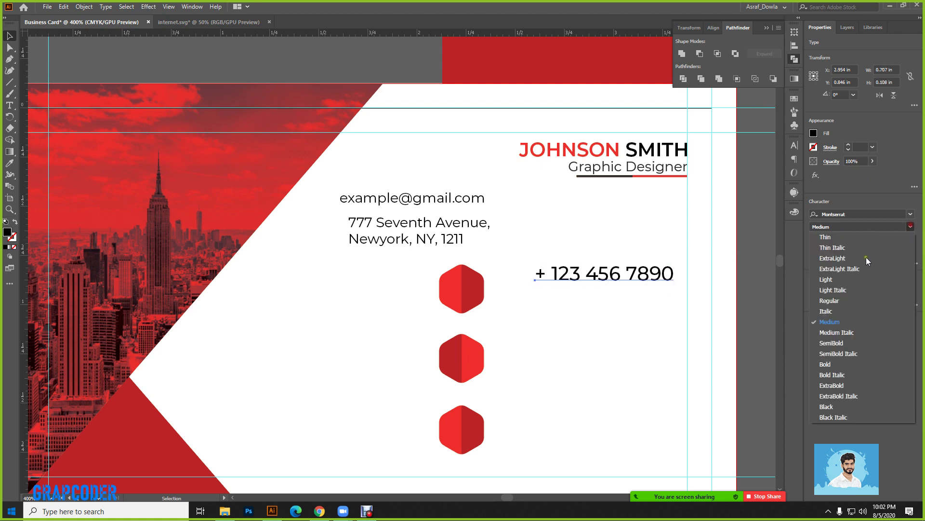
left_click(830, 301)
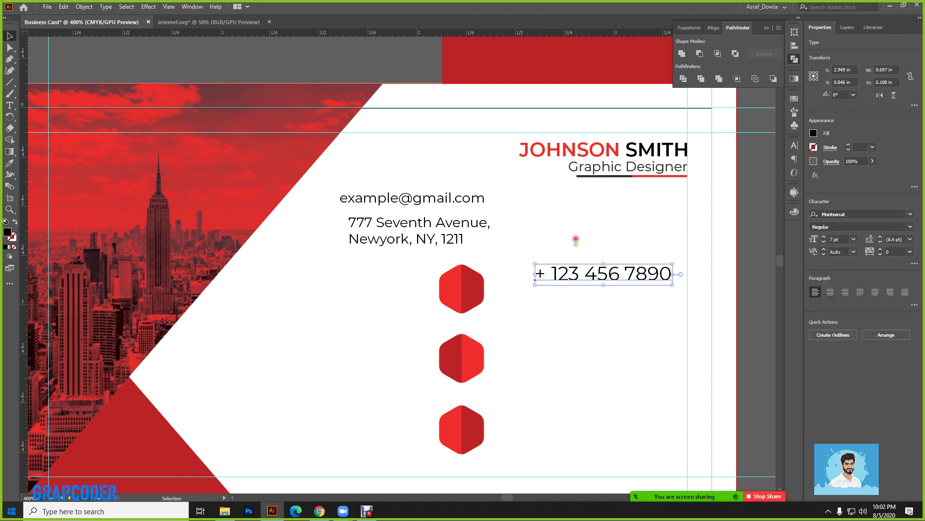
left_click_drag(578, 276, 544, 282)
Add a second phone-number line by pasting it below the first.
key("t")
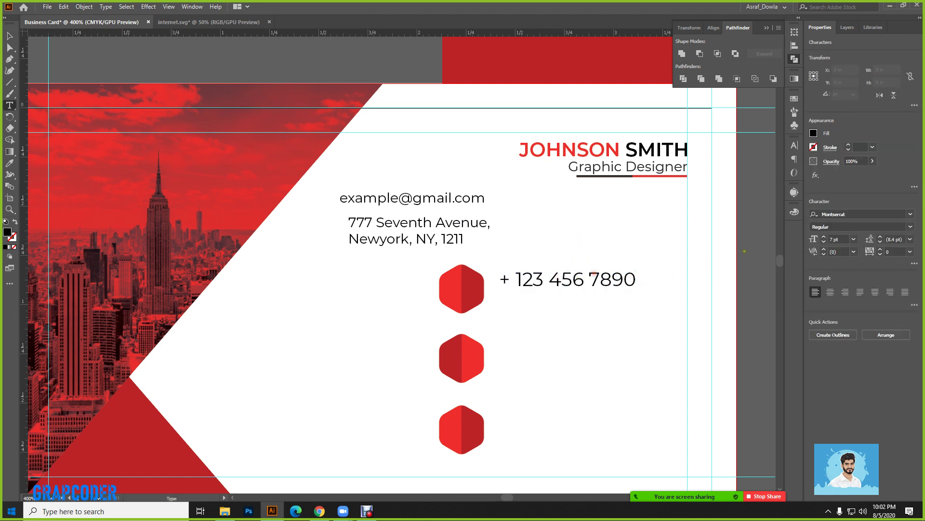
left_click(600, 279)
key("ctrl+a")
key("ctrl+c")
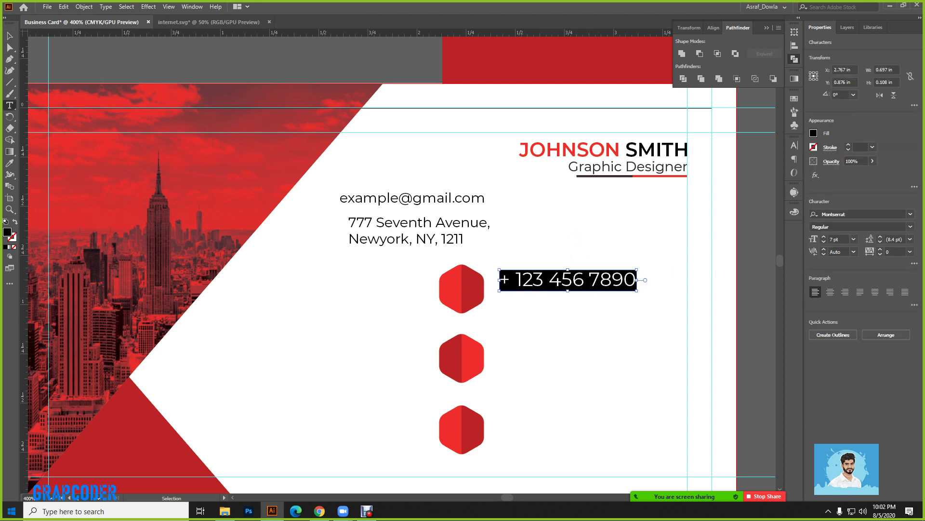
key("Right")
key("Return")
key("ctrl+v")
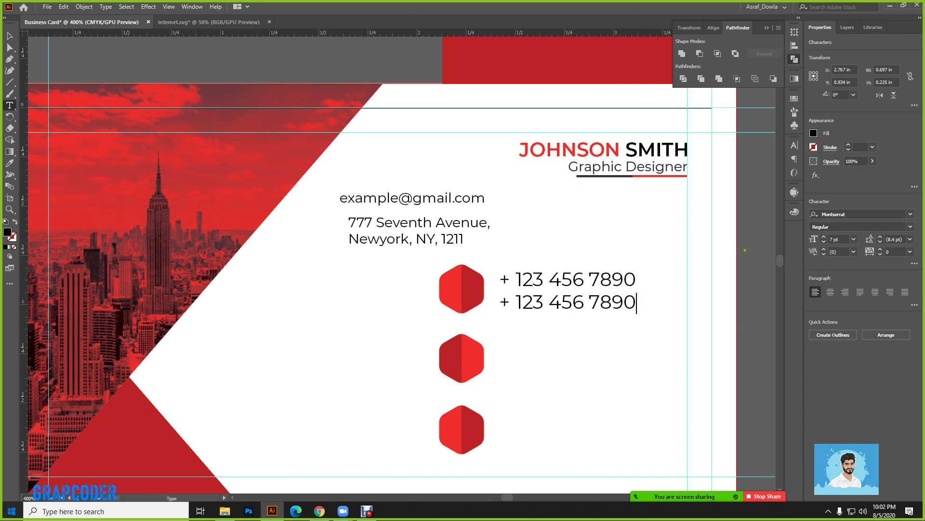
left_click(13, 37)
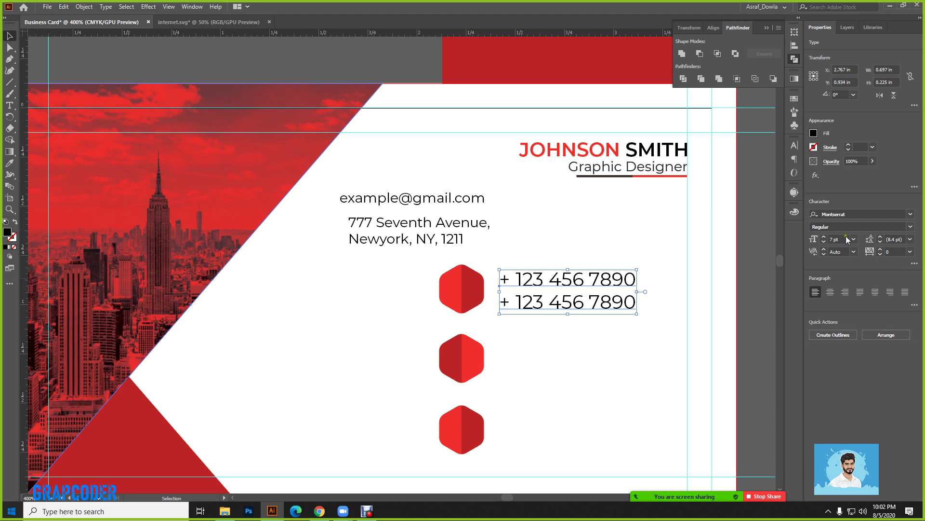
Move the email beside the second hexagon, matching the phone number's text style and alignment.
left_click(570, 242)
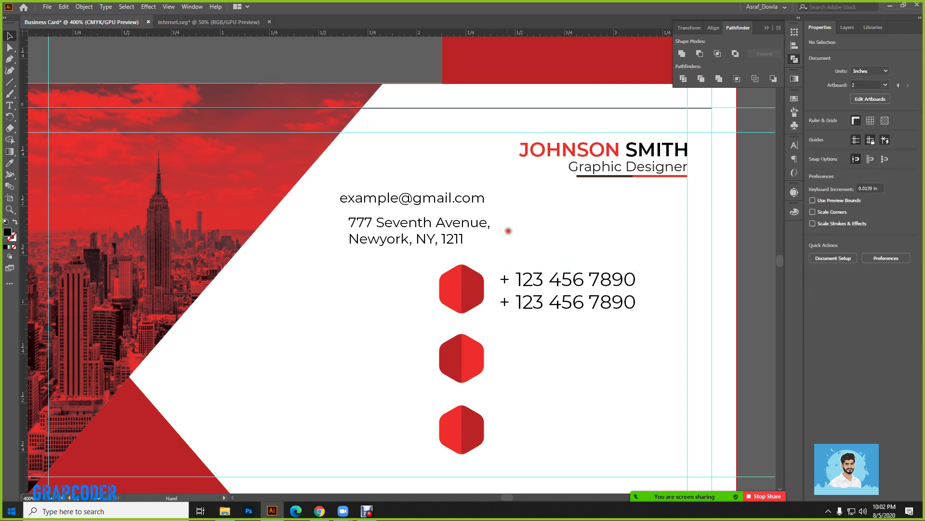
left_click_drag(508, 231, 493, 188)
left_click_drag(429, 154, 599, 300)
key("i")
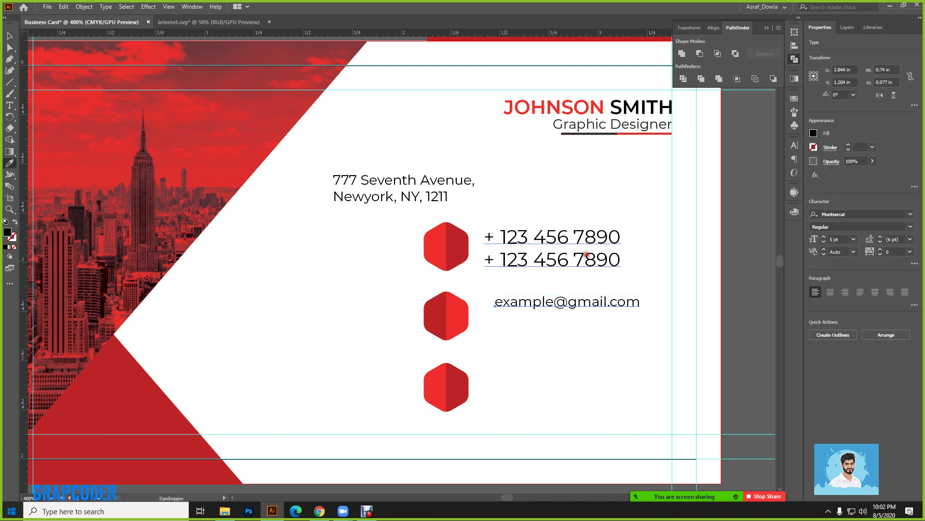
left_click(586, 254)
key("v")
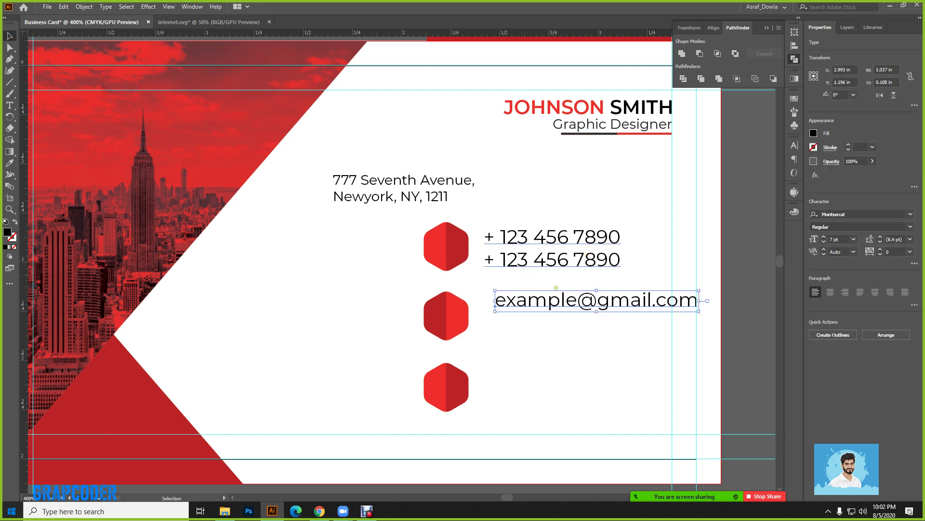
left_click_drag(568, 299, 544, 303)
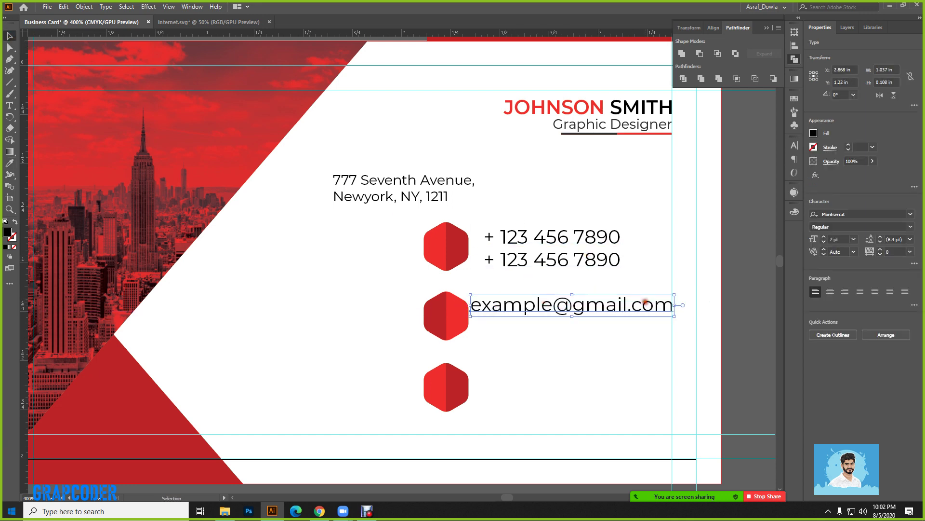
Put the email on two stacked lines and move the address text beside the third hexagon.
double_click(645, 302)
key("ctrl+a")
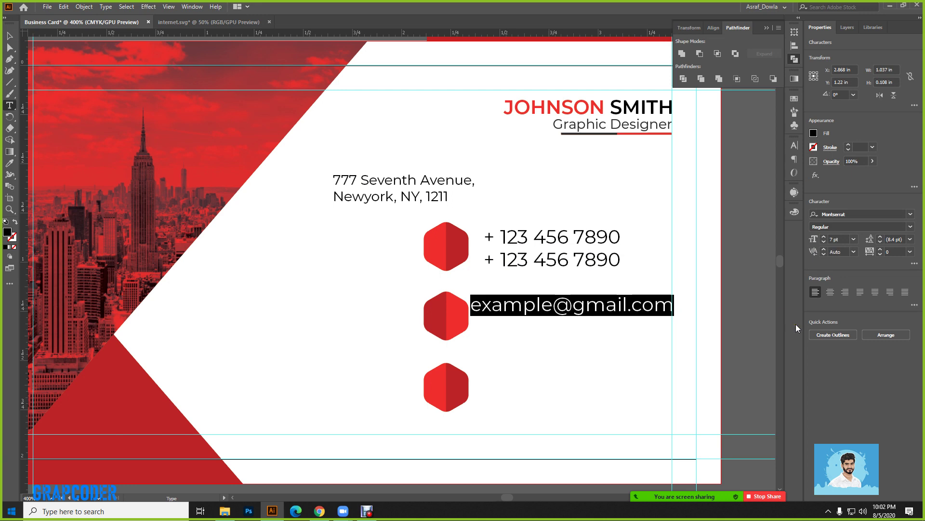
key("ctrl+c")
key("Right")
key("Return")
key("ctrl+v")
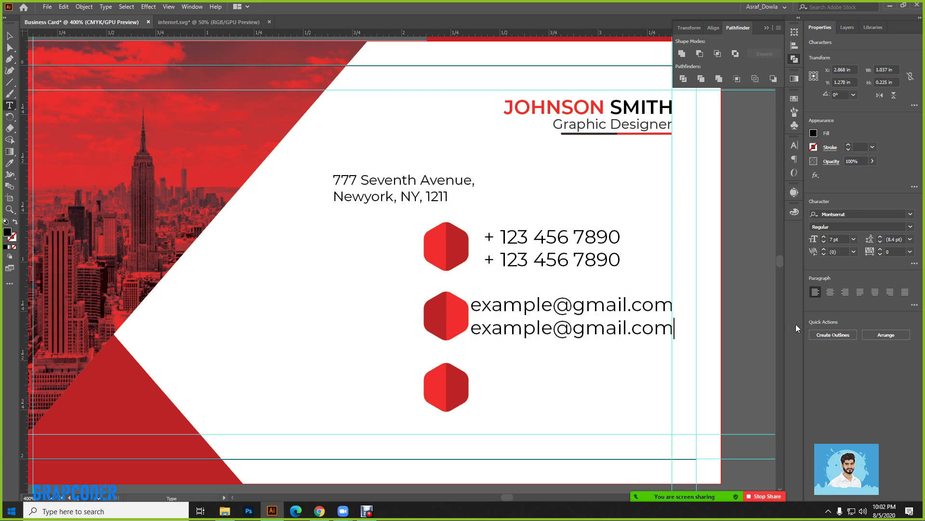
key("Escape")
left_click(10, 35)
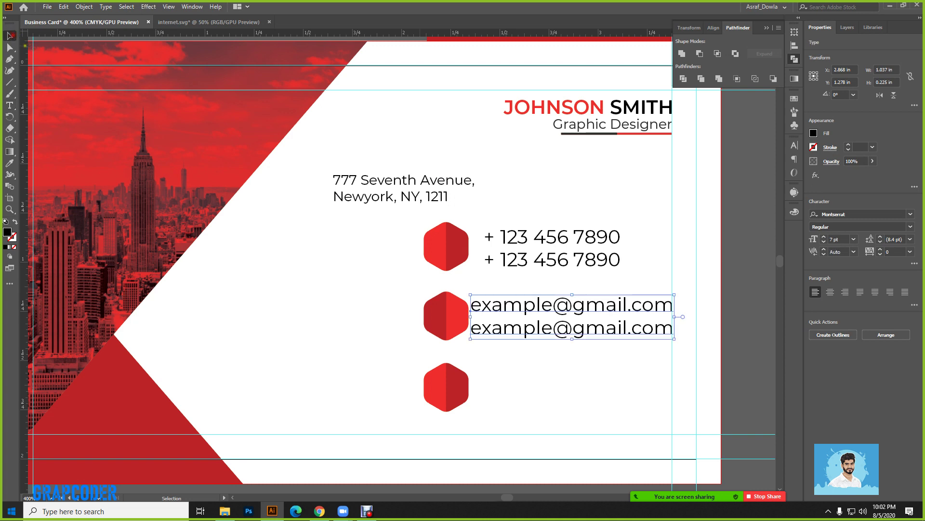
left_click_drag(454, 195, 606, 397)
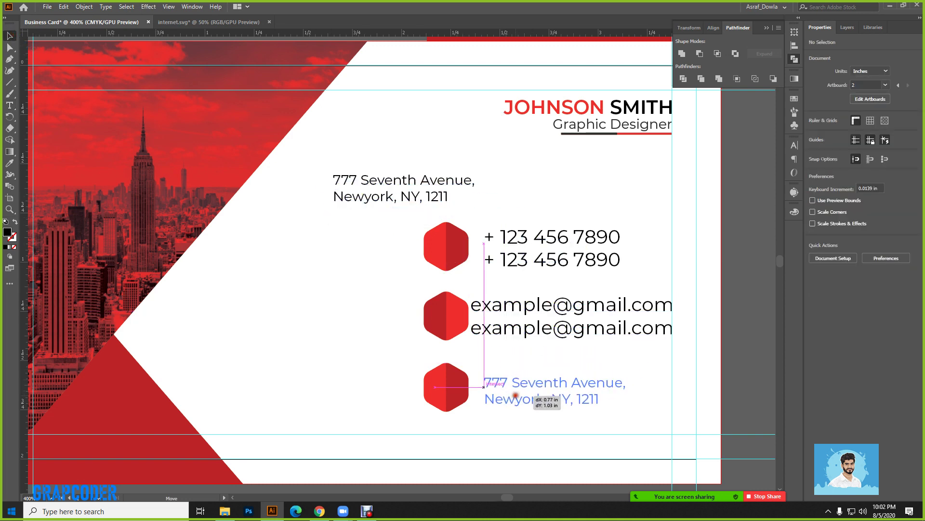
Shift the email text block slightly to the right.
left_click(640, 386)
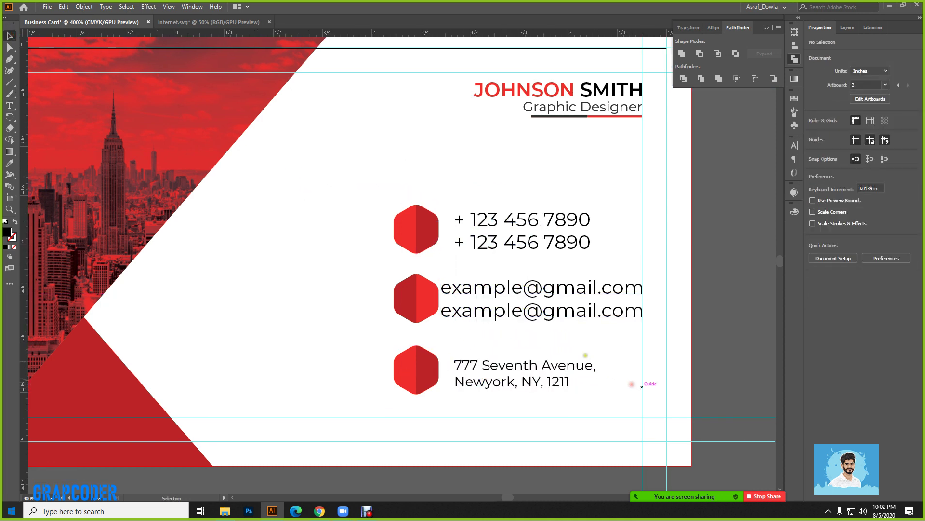
scroll(601, 371, "down", 2, "alt")
scroll(554, 332, "up", 2, "alt")
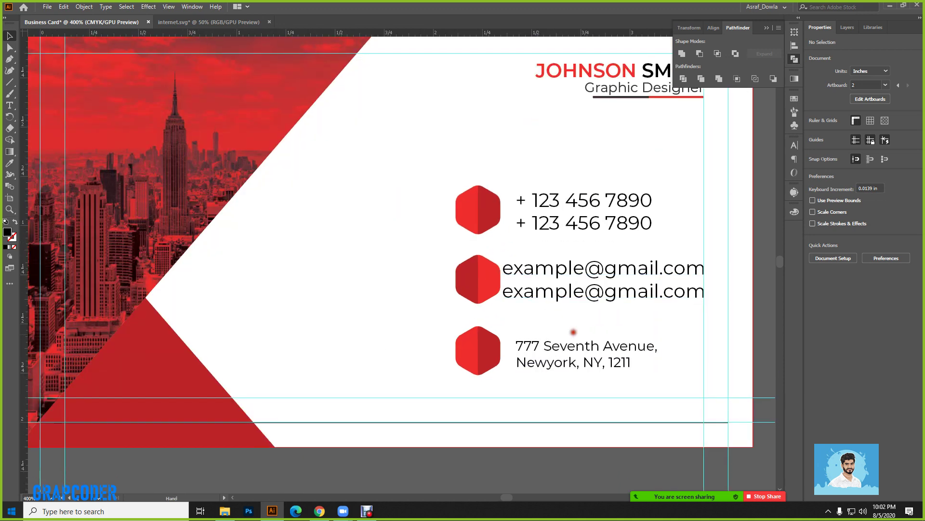
left_click(556, 287)
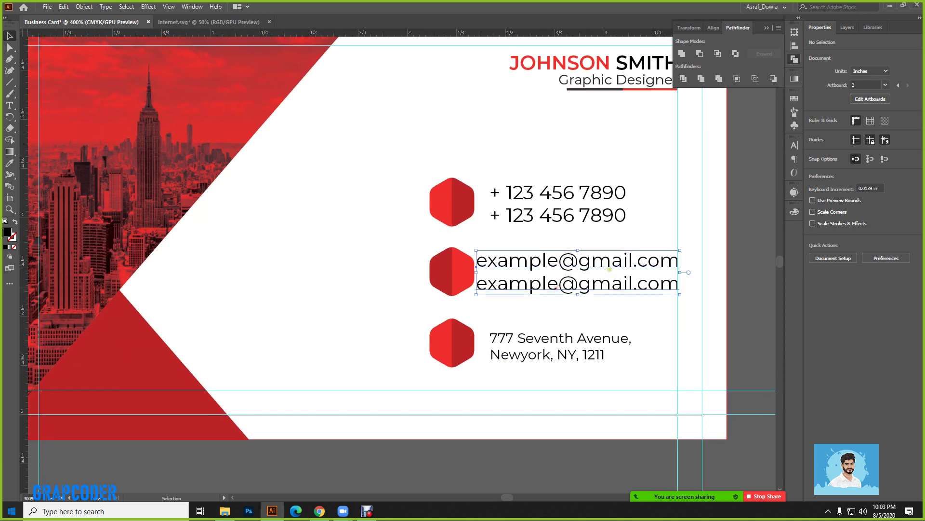
left_click_drag(557, 287, 565, 286)
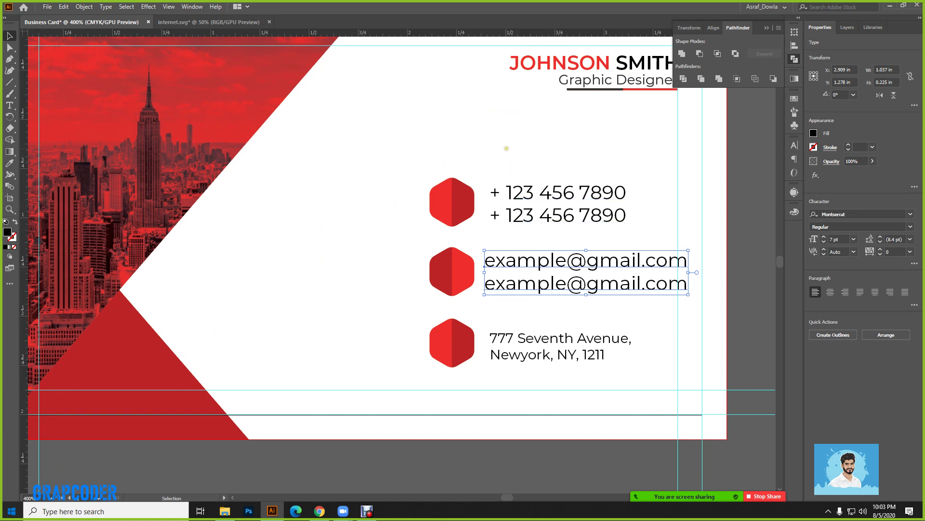
left_click_drag(506, 148, 679, 357)
left_click(408, 186)
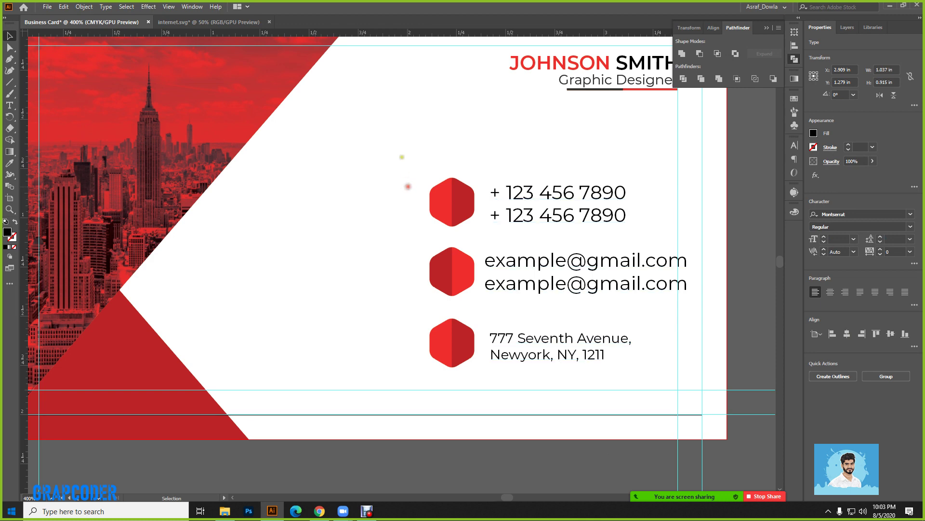
Nudge the hexagon icons left, then move the phone text left and up.
left_click_drag(402, 157, 475, 382)
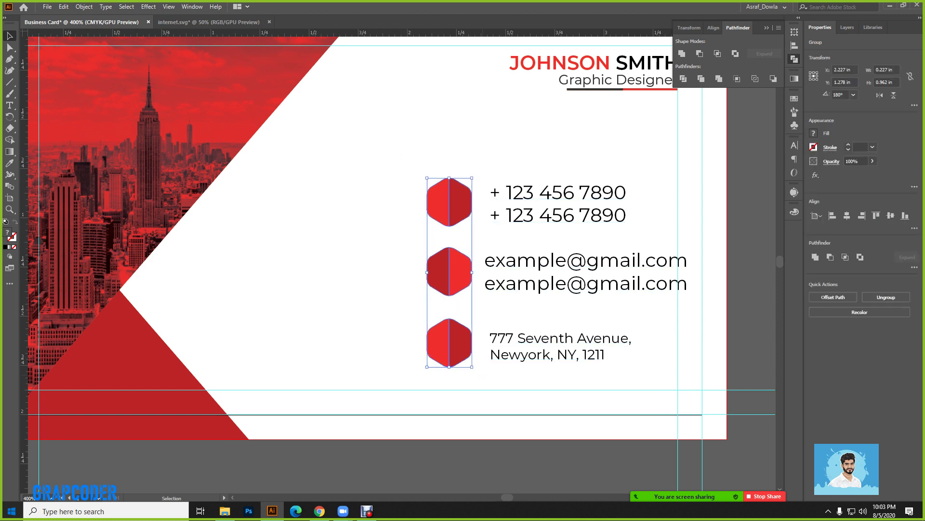
key("Left")
key("Left")
key("Left")
key("Left")
left_click(483, 128)
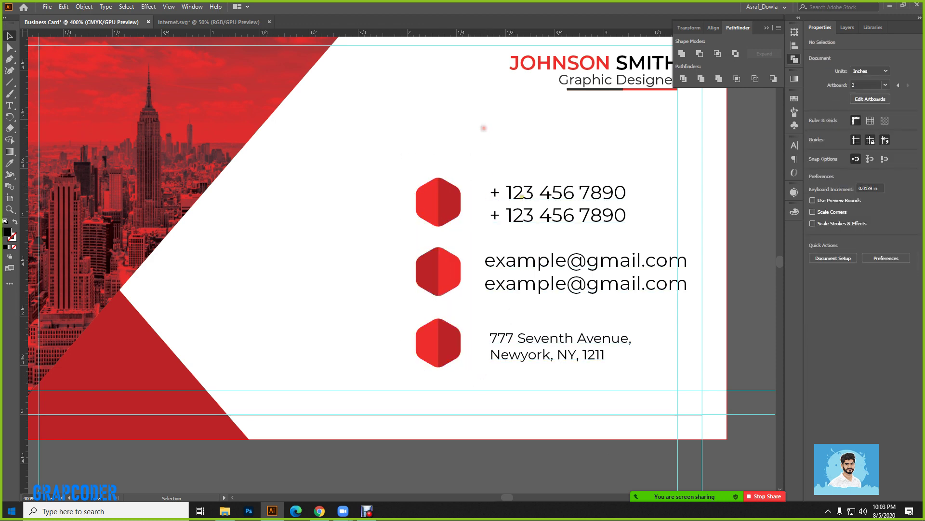
left_click(530, 198)
key("Left")
key("Left")
key("Left")
key("Left")
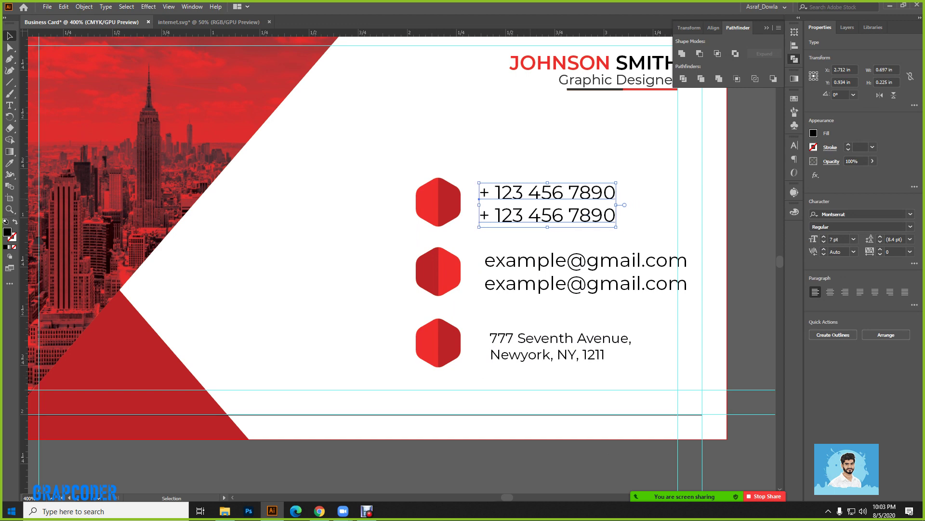
key("Left")
key("Up")
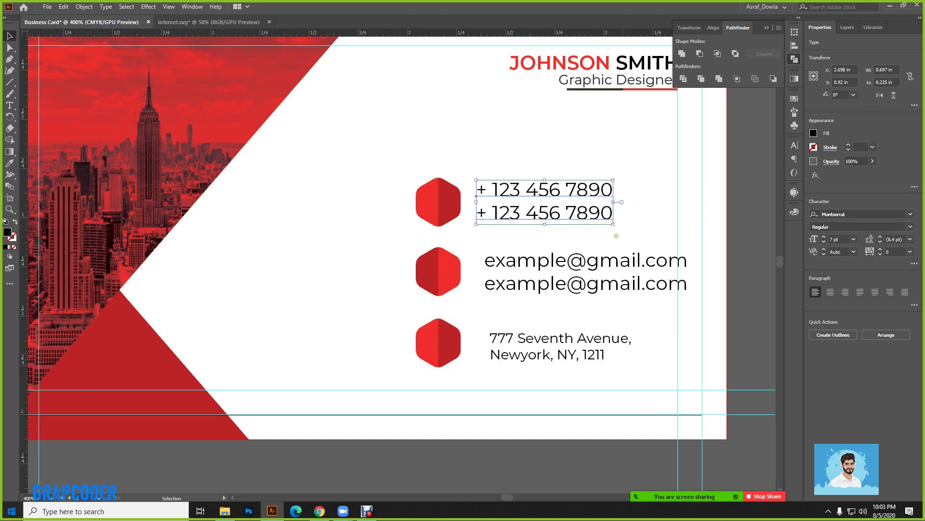
Nudge the email and address left, and enlarge the address from 5 pt to 7 pt.
left_click(571, 271)
key("Left")
key("Left")
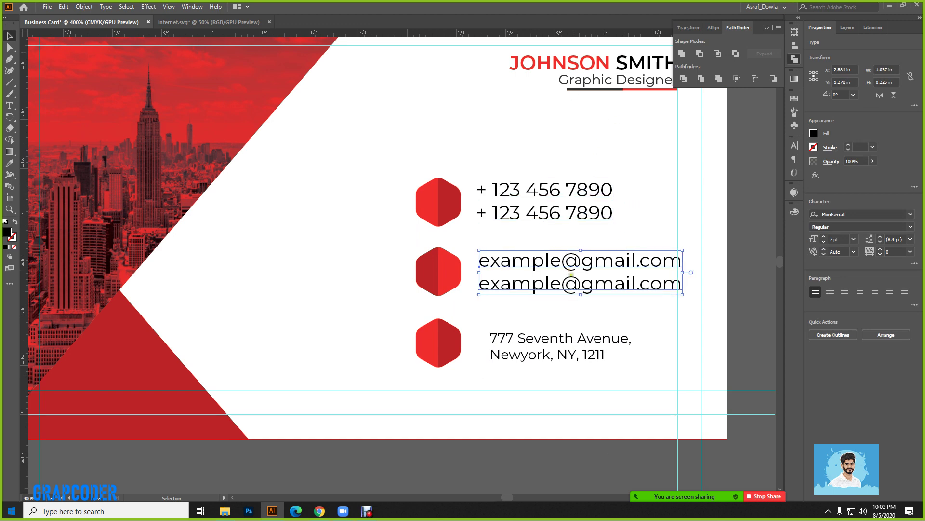
key("Left")
left_click(540, 338)
key("Left")
key("Left")
key("Left")
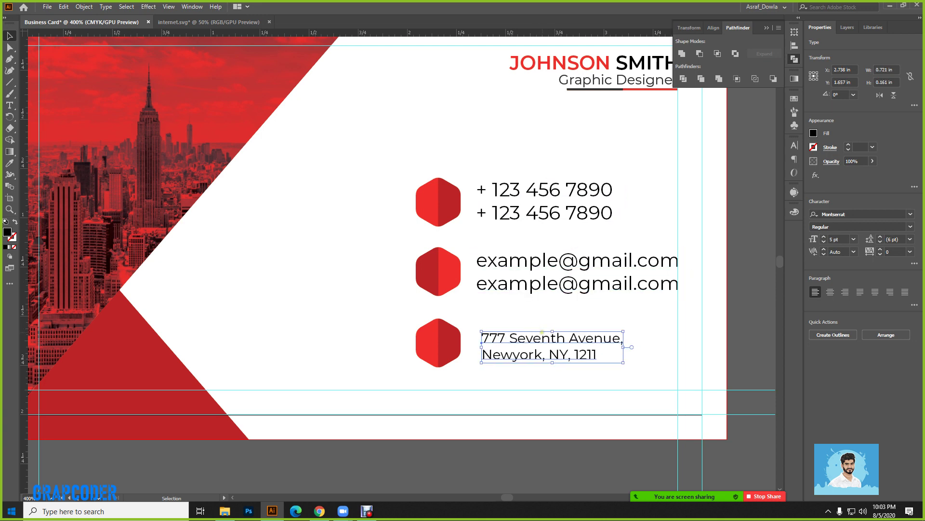
key("ctrl+shift+period")
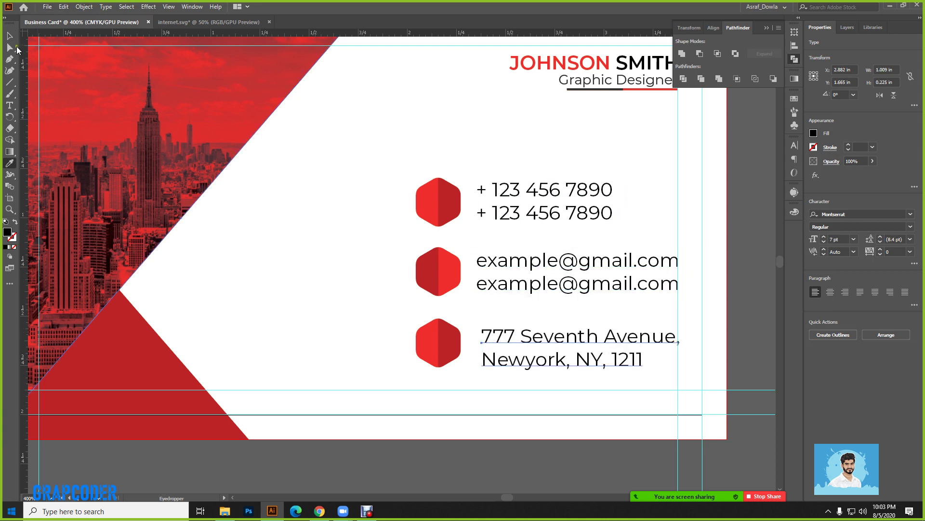
key("Up")
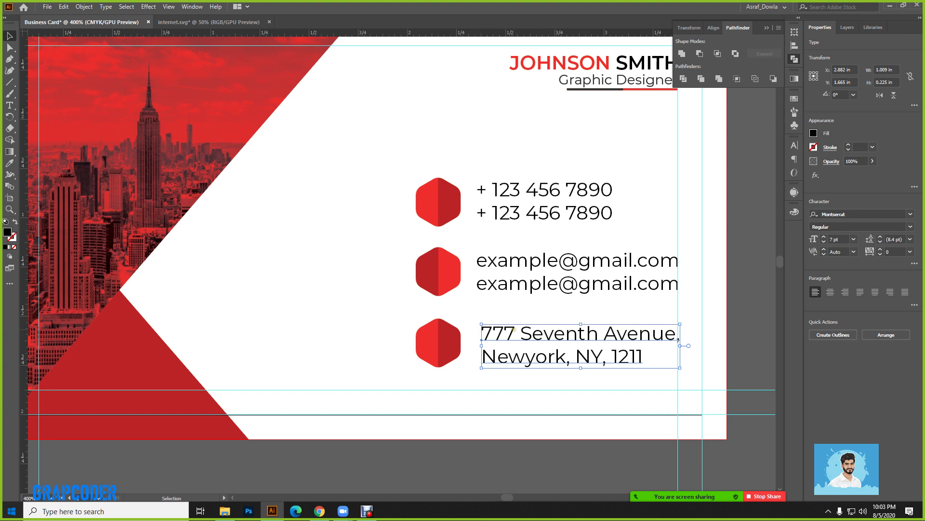
key("Left")
left_click_drag(504, 154, 569, 371)
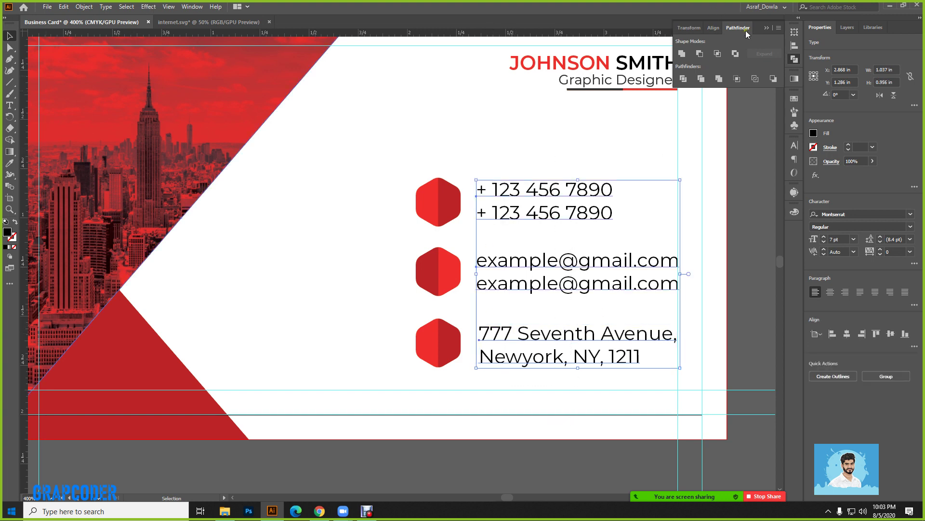
Left-align the phone, email and address texts to the selection and distribute their vertical centres.
left_click(794, 46)
left_click(771, 111)
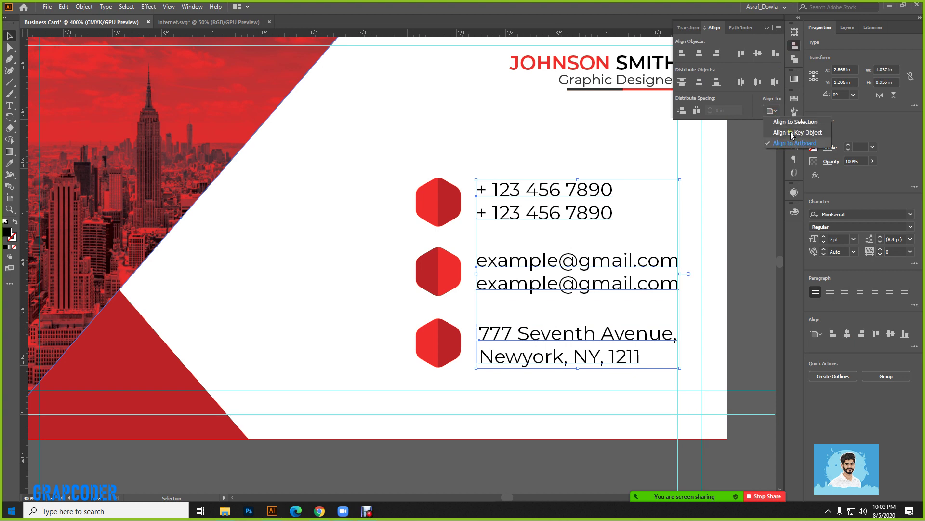
left_click(796, 121)
left_click(681, 54)
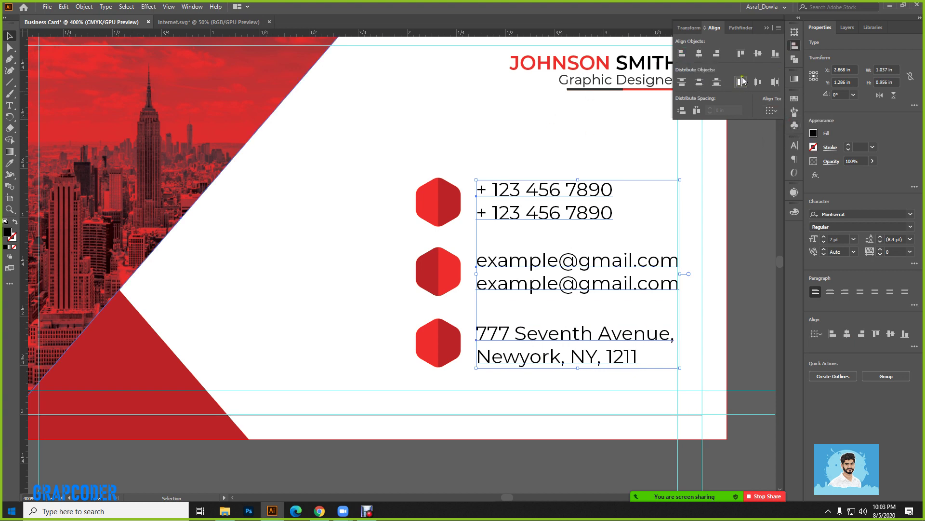
left_click(699, 83)
left_click(700, 83)
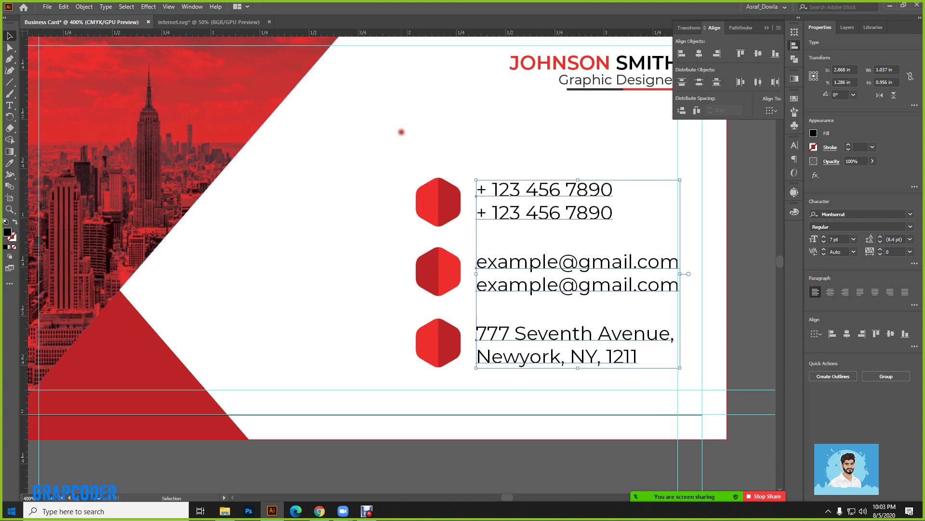
Space the three hexagons evenly apart using Vertical Distribute Center.
left_click(401, 132)
left_click_drag(397, 161, 449, 404)
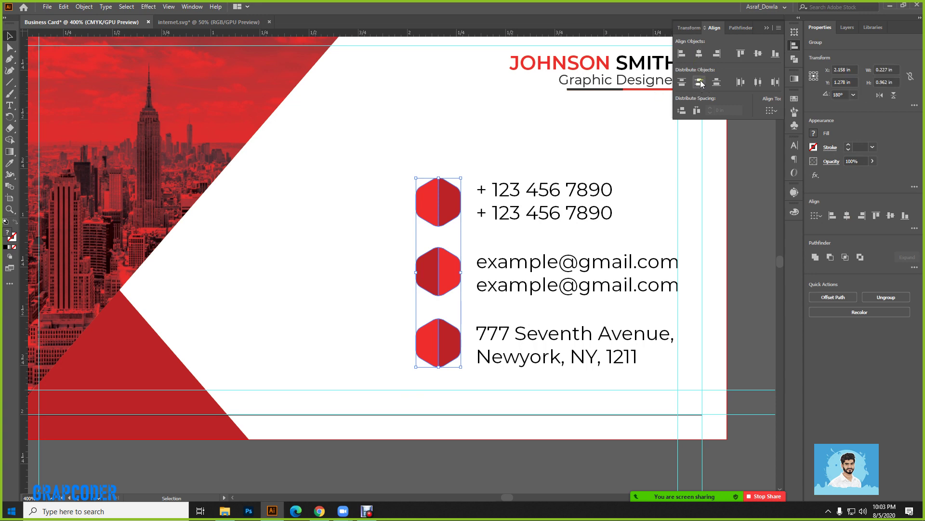
left_click(700, 83)
left_click(376, 185)
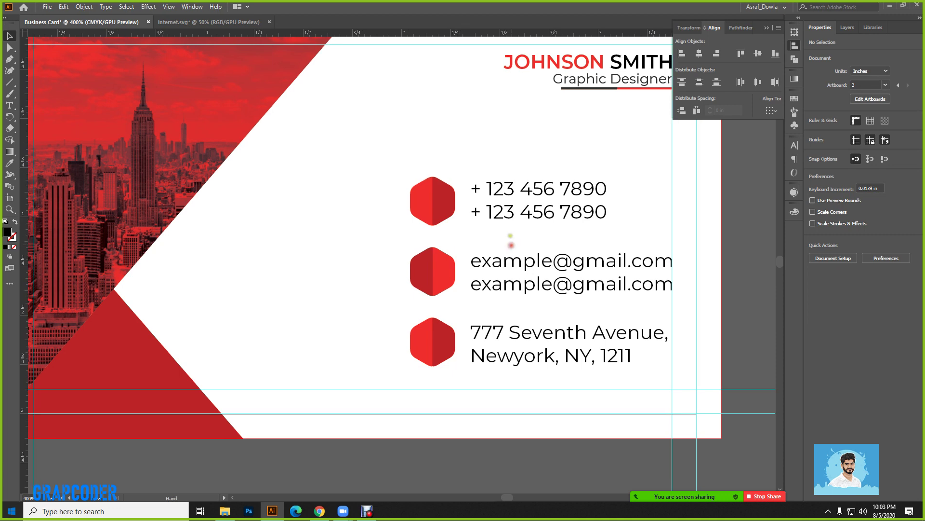
left_click(502, 217)
left_click(477, 236)
scroll(433, 234, "up", 3)
left_click_drag(445, 242, 503, 209)
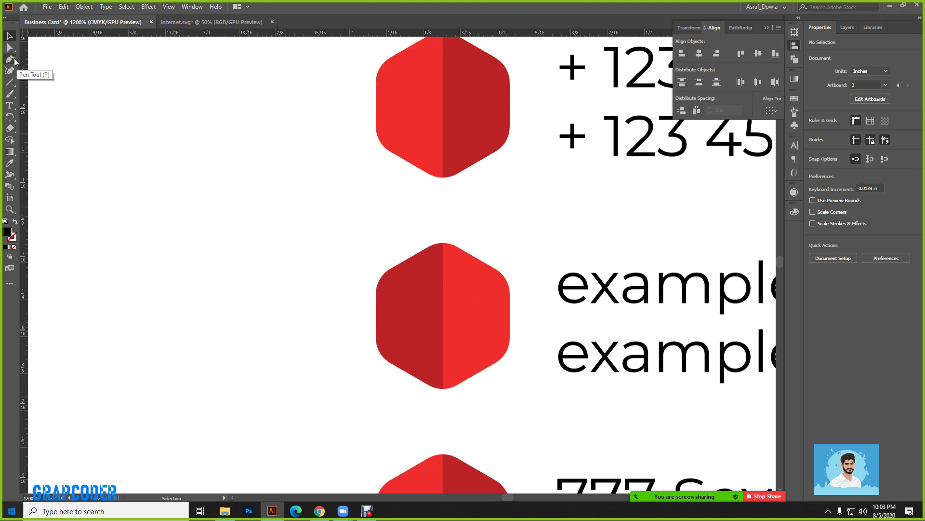
Draw a 0.01 in wide dark red bar between the first two hexagons.
left_click_drag(10, 82, 47, 86)
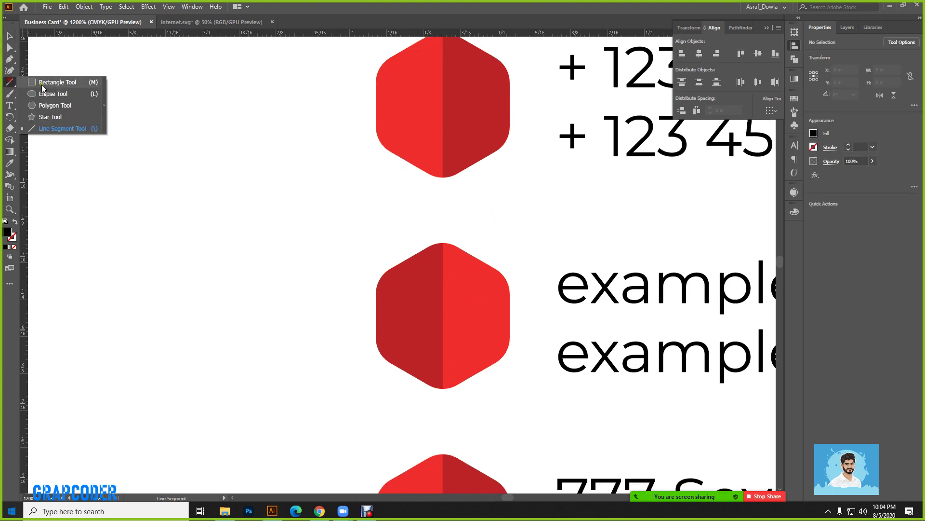
left_click_drag(437, 169, 446, 251)
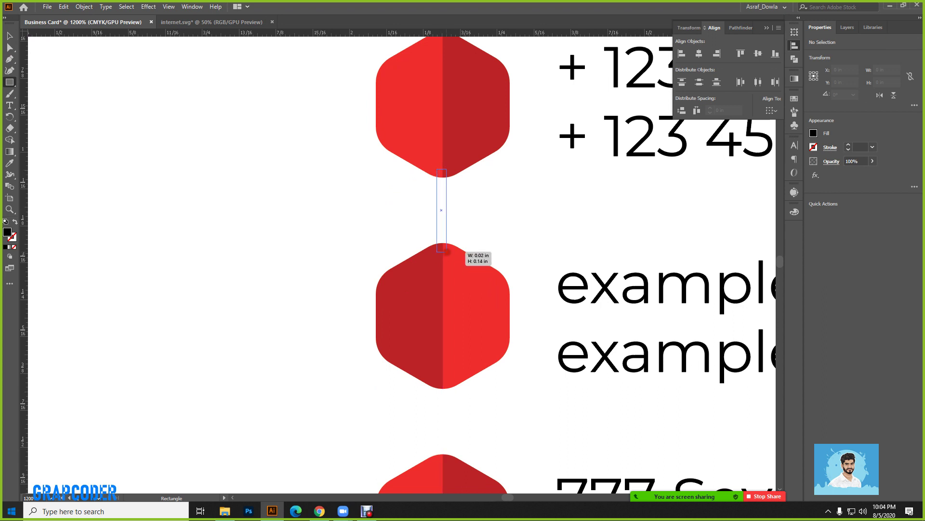
left_click_drag(447, 251, 443, 249)
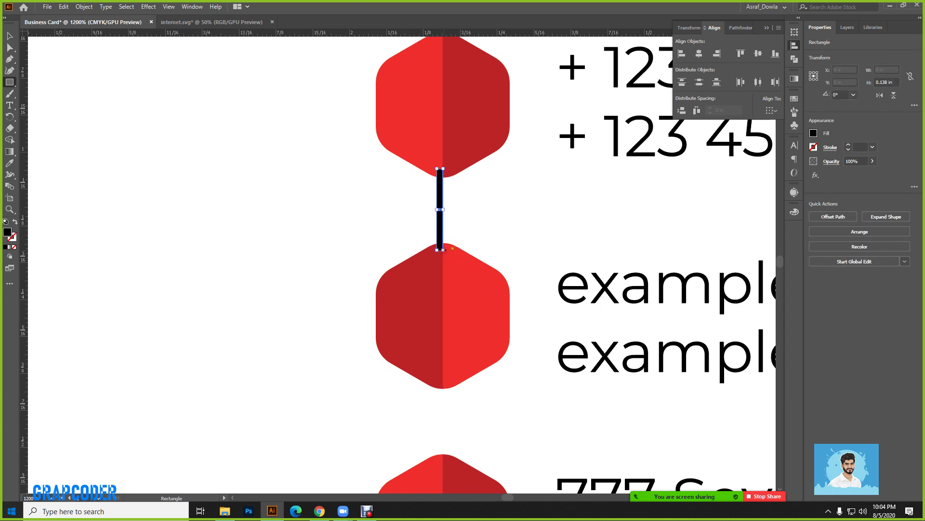
key("i")
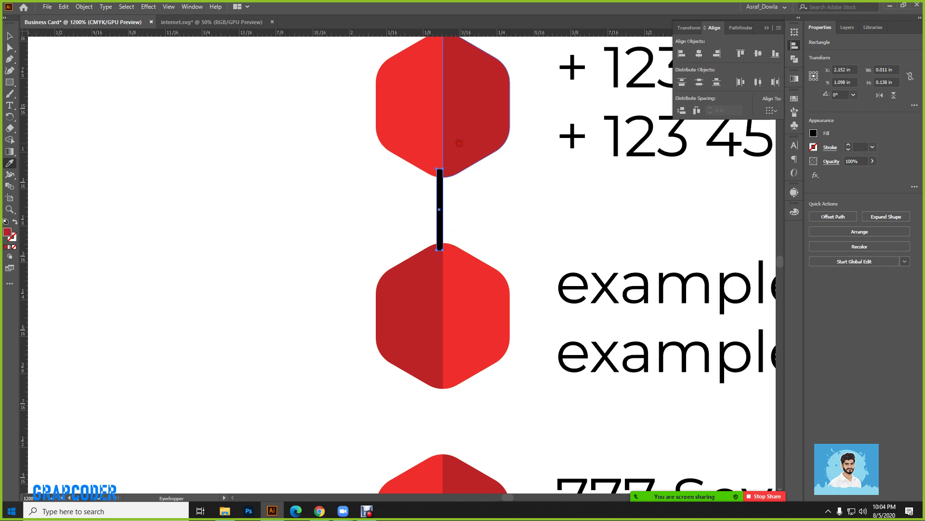
left_click(458, 144)
left_click(9, 38)
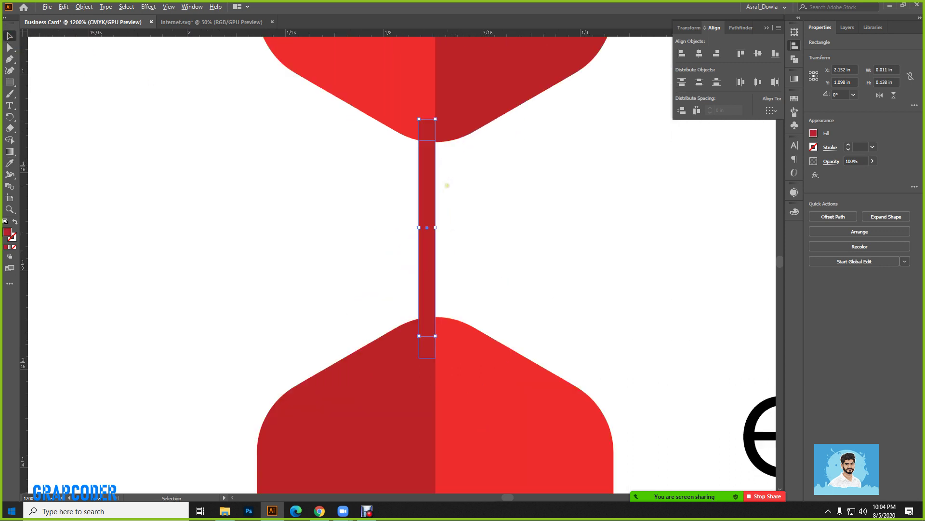
Move the red connector bar slightly right to centre it between the hexagons.
scroll(446, 177, "up", 5)
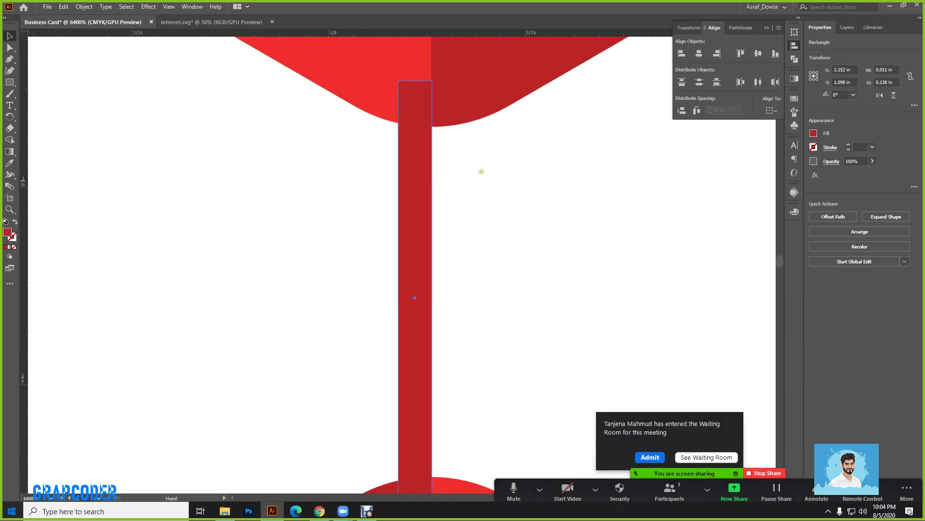
left_click(650, 455)
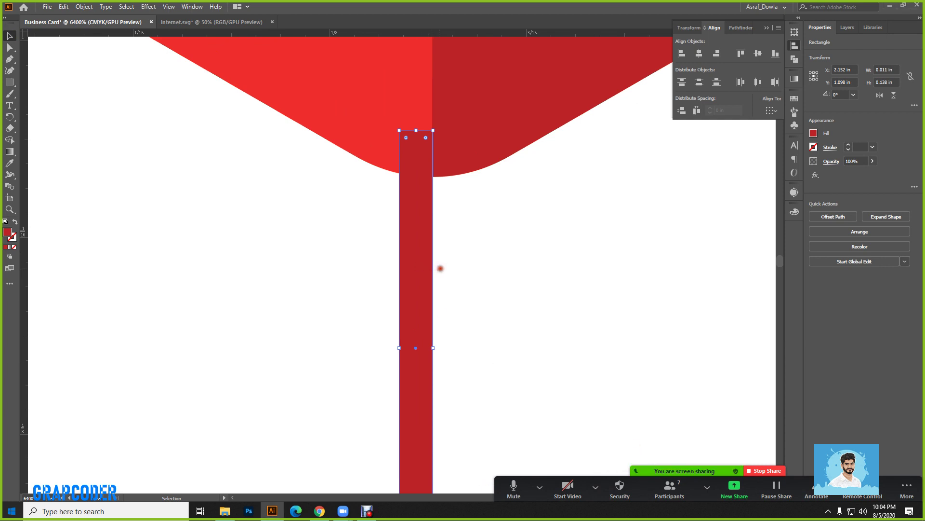
left_click(544, 287)
left_click_drag(416, 333, 430, 332)
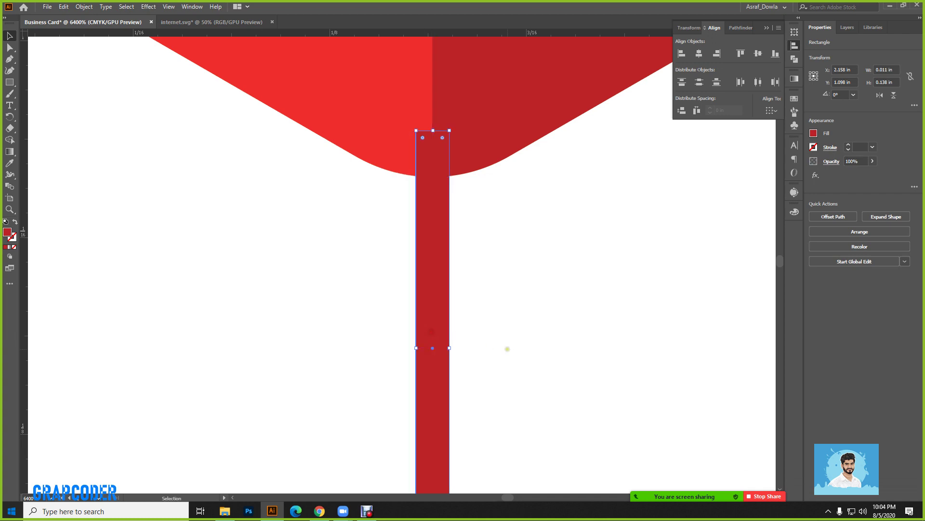
scroll(503, 343, "down", 4)
left_click_drag(547, 291, 526, 237)
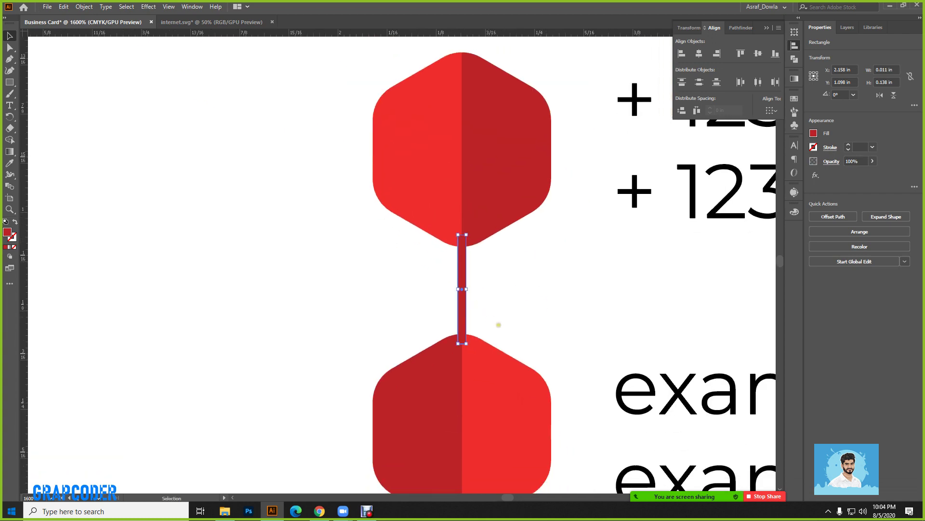
scroll(499, 324, "down", 1)
scroll(498, 238, "down", 1)
scroll(496, 232, "down", 1)
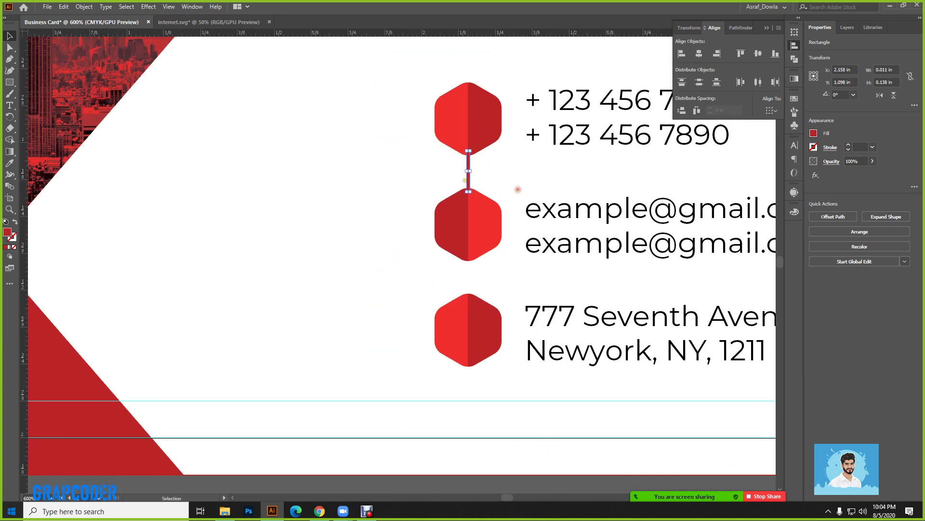
left_click(497, 178)
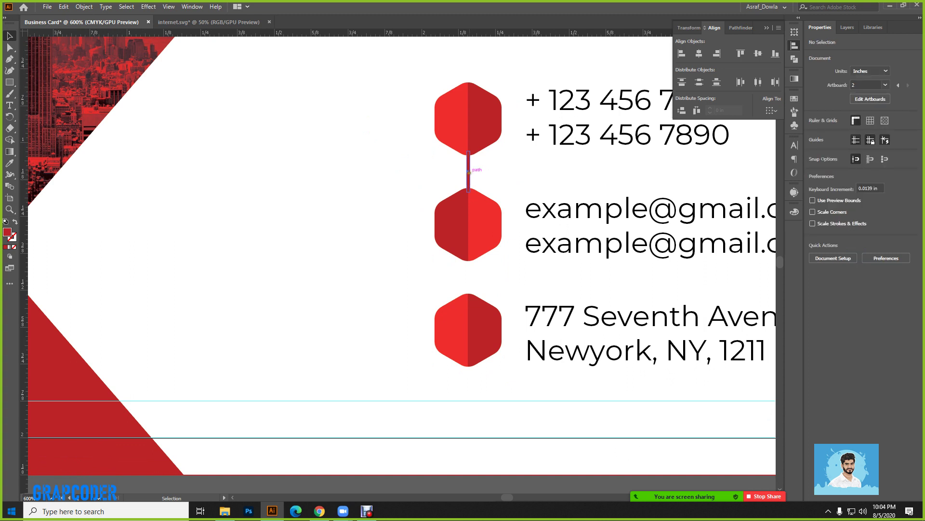
Copy the connector bar down between the middle and bottom hexagons.
left_click_drag(468, 171, 468, 278)
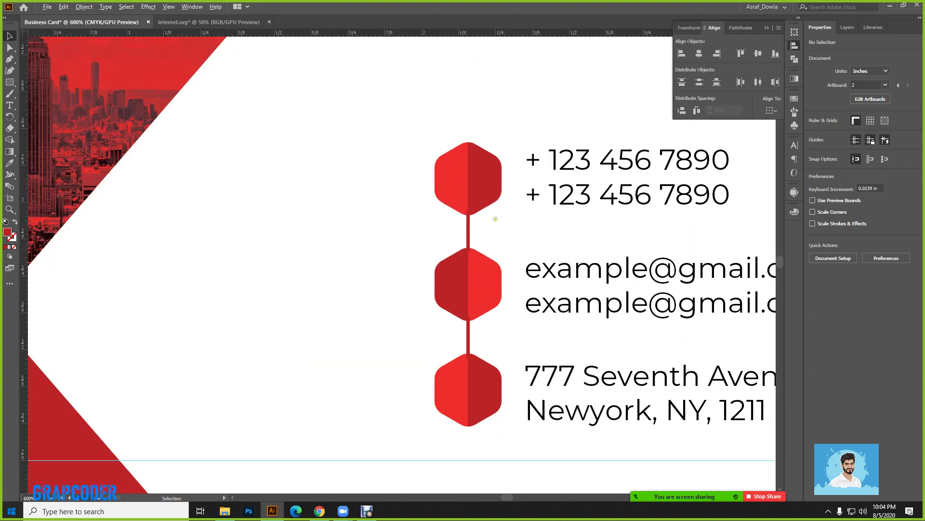
left_click(489, 193)
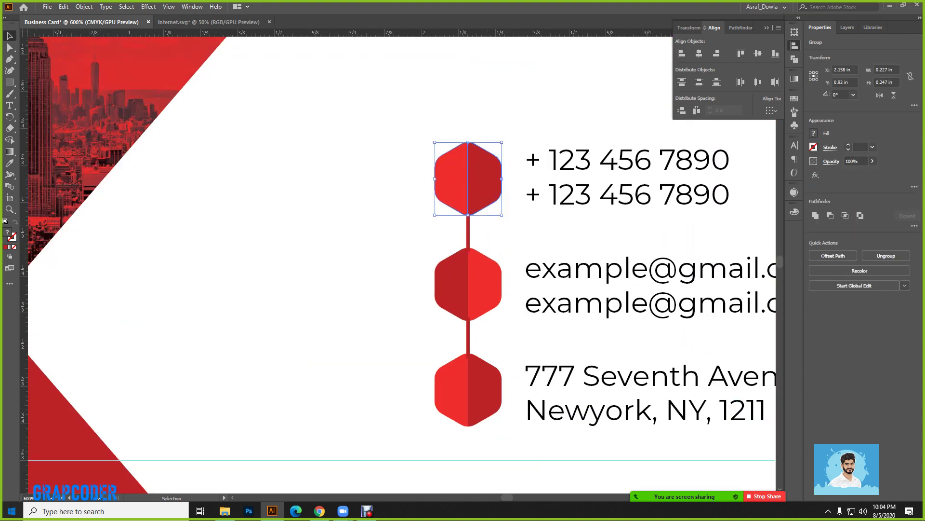
left_click(479, 257)
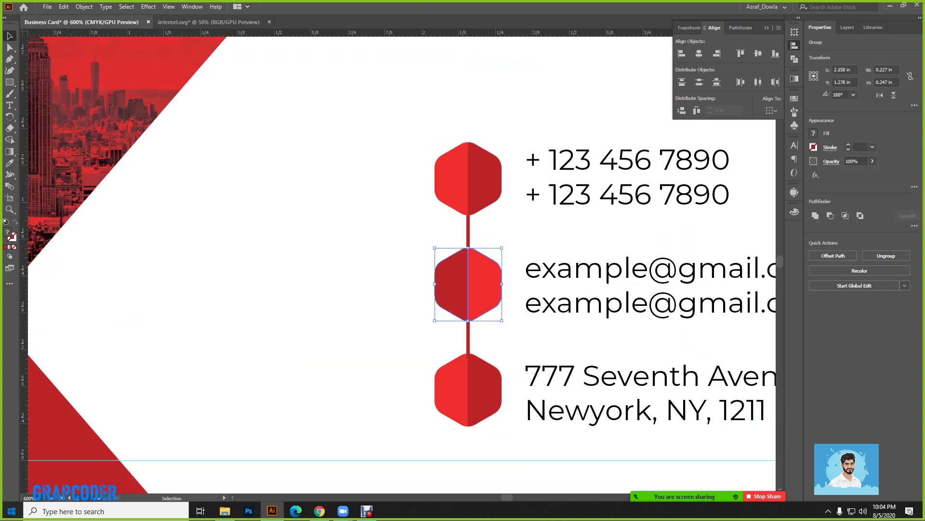
left_click(498, 369)
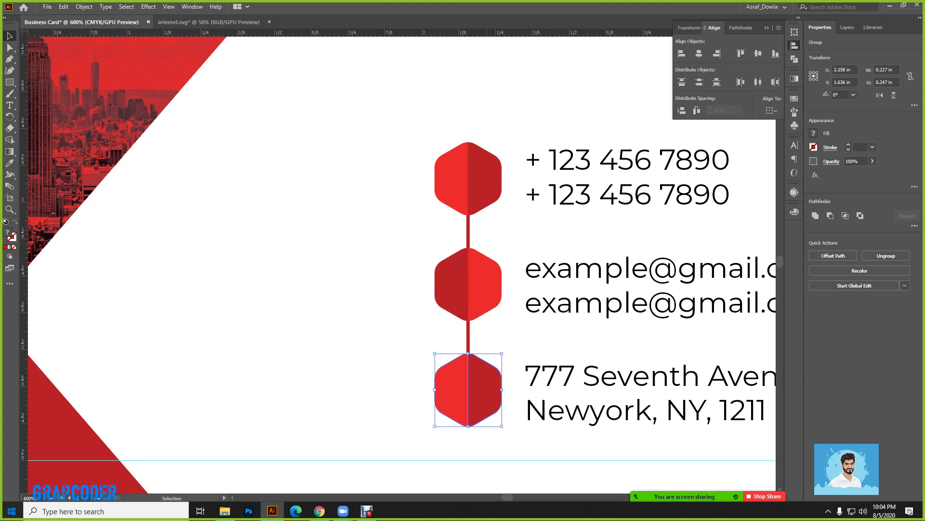
left_click(330, 236)
scroll(351, 244, "down", 2)
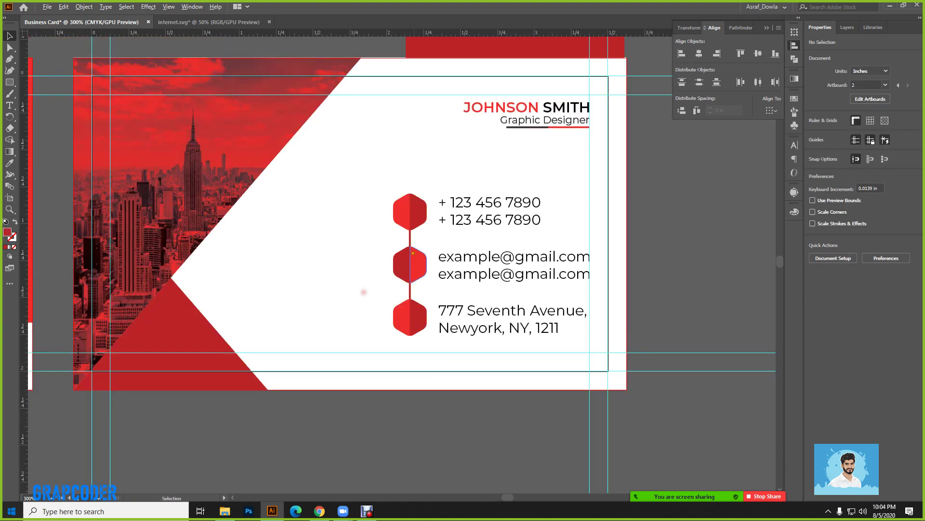
Widen the upper connector bar slightly and delete the lower bar.
scroll(412, 252, "up", 5)
left_click(418, 206)
scroll(416, 209, "up", 3)
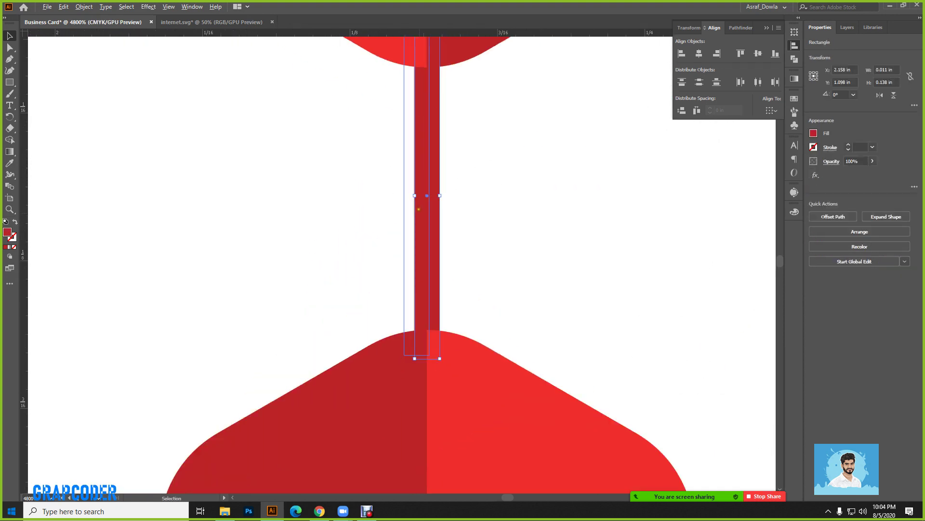
left_click_drag(440, 196, 445, 195)
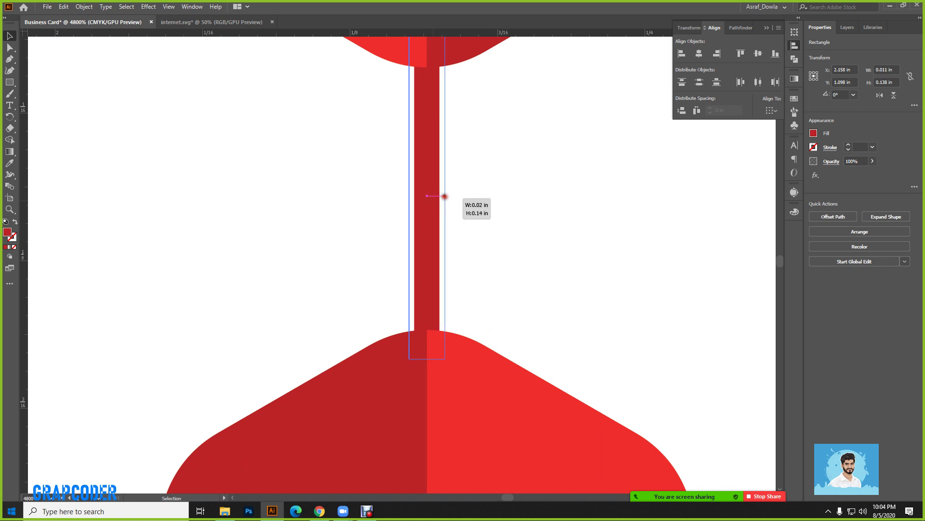
scroll(487, 215, "down", 5)
scroll(529, 202, "down", 1)
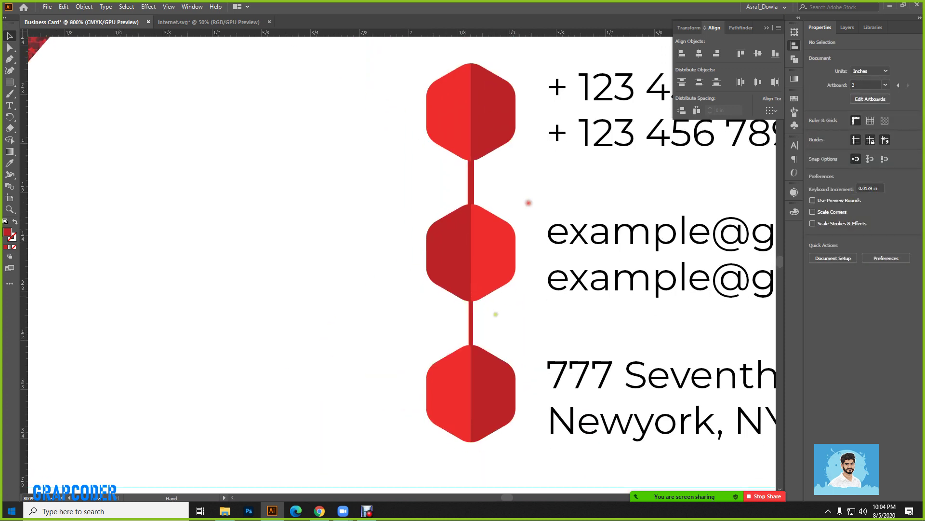
left_click(472, 324)
key("Delete")
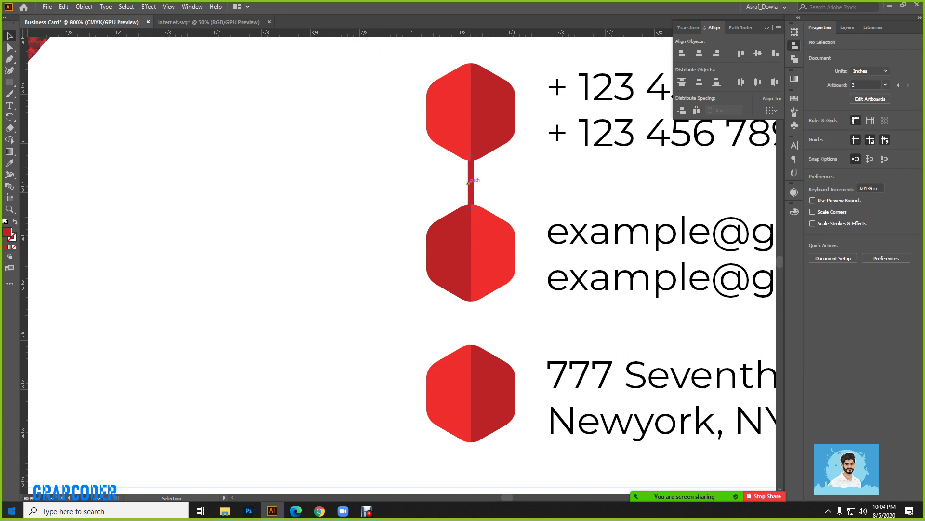
Copy the upper bar between the middle and bottom hexagons and fill it with the lighter red.
left_click(468, 182)
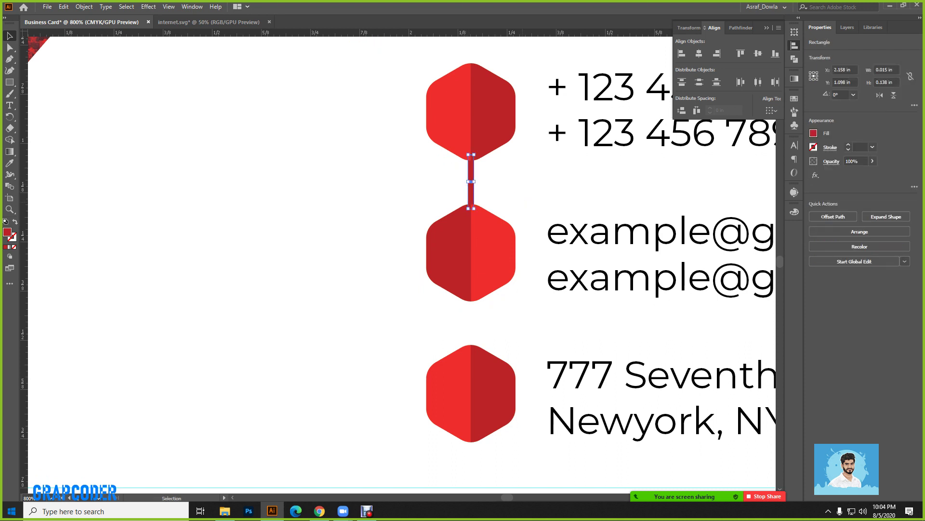
left_click_drag(471, 182, 471, 291)
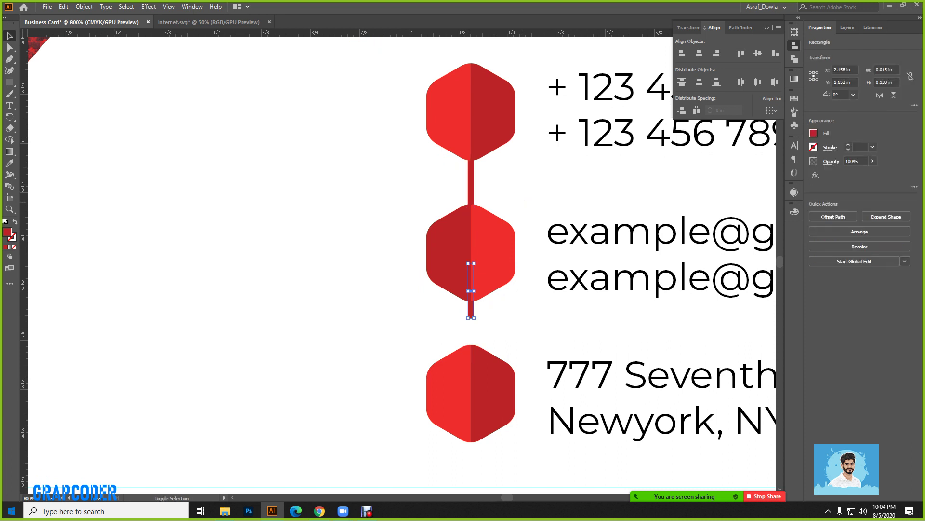
key("Down")
key("Down")
key("Down")
key("Down")
key("Down")
key("Down")
key("Down")
key("Down")
key("Down")
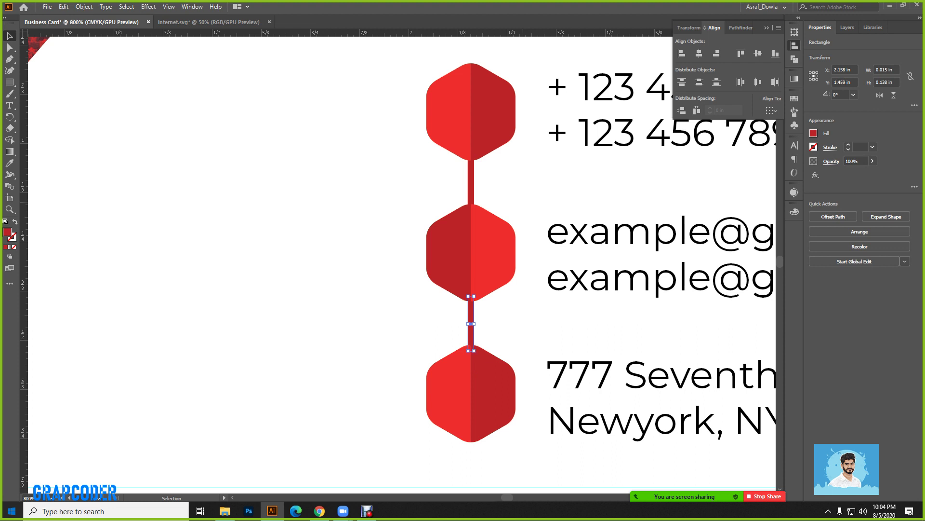
key("i")
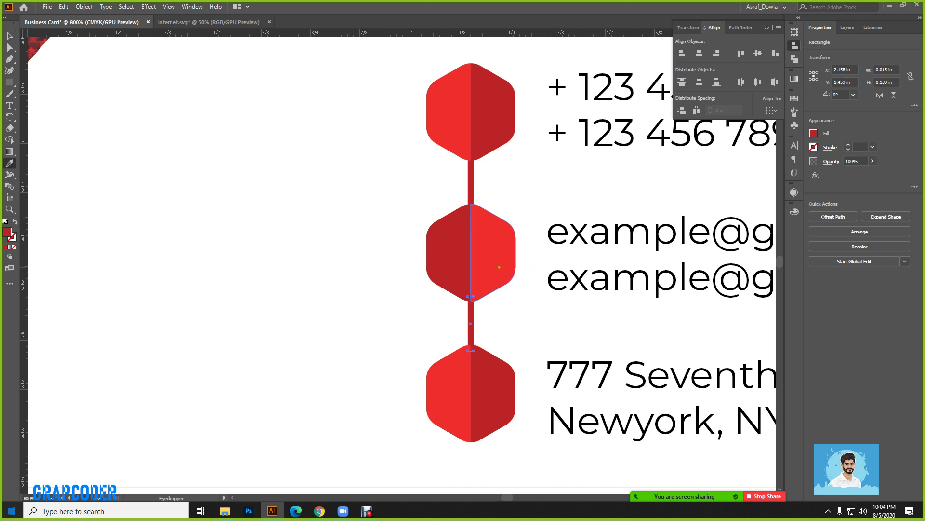
left_click(496, 265)
key("v")
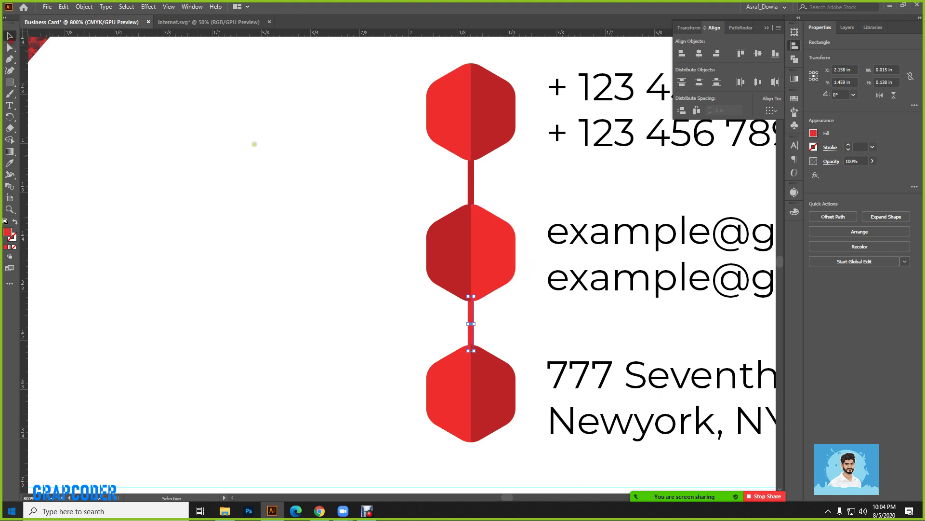
left_click(292, 158)
scroll(413, 215, "down", 3)
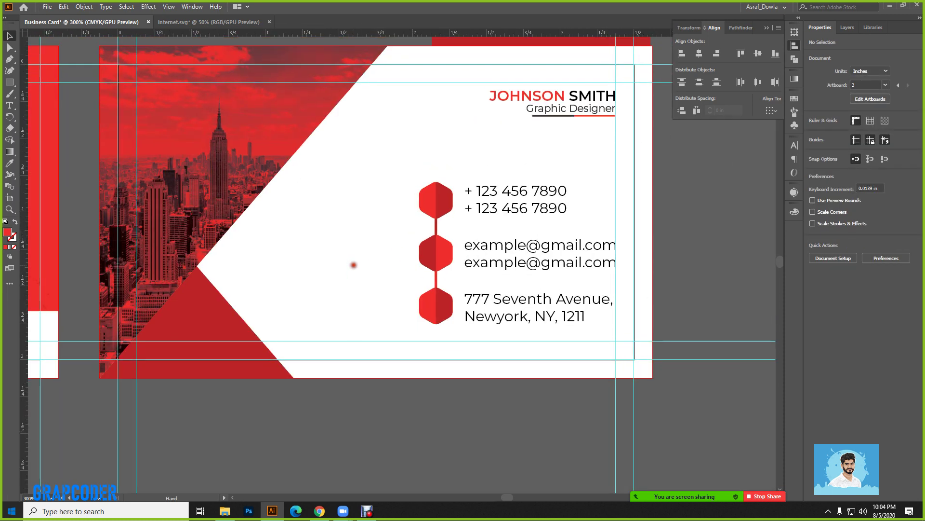
Nudge the hexagons and contact text one step left together as a block.
scroll(357, 261, "up", 1)
scroll(375, 249, "down", 1)
left_click_drag(375, 249, 356, 262)
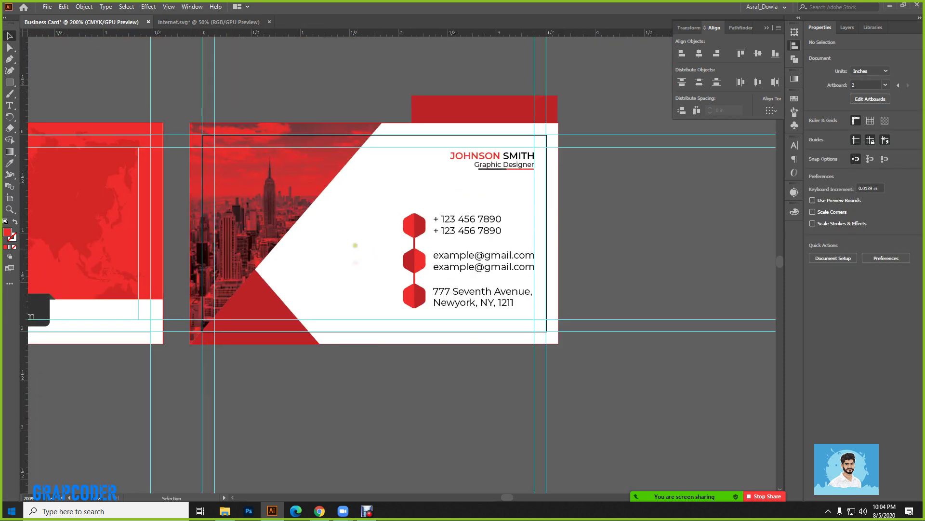
scroll(357, 244, "up", 3)
scroll(364, 238, "down", 1)
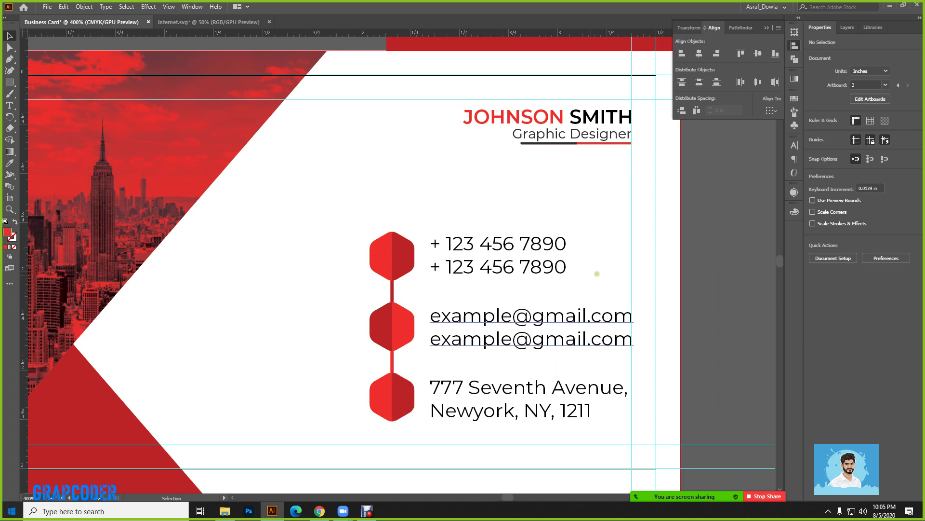
left_click_drag(597, 273, 581, 250)
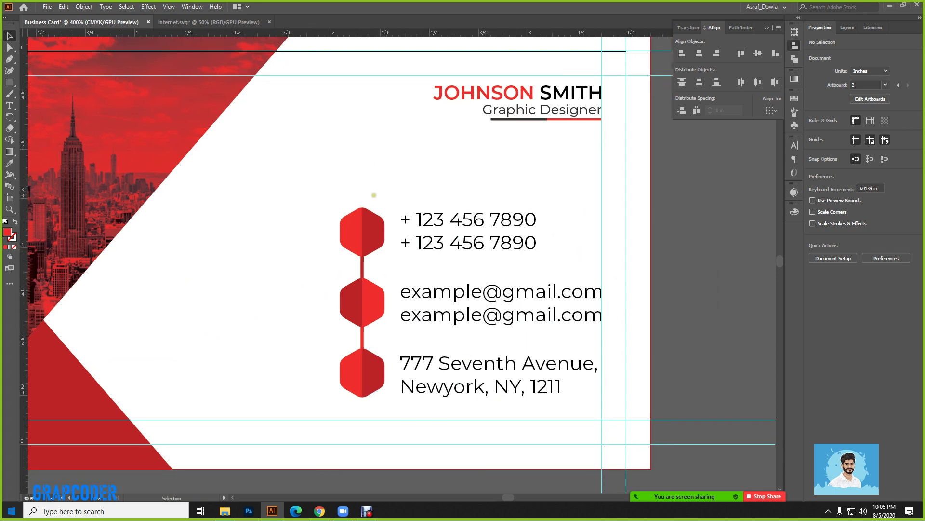
left_click_drag(334, 189, 471, 454)
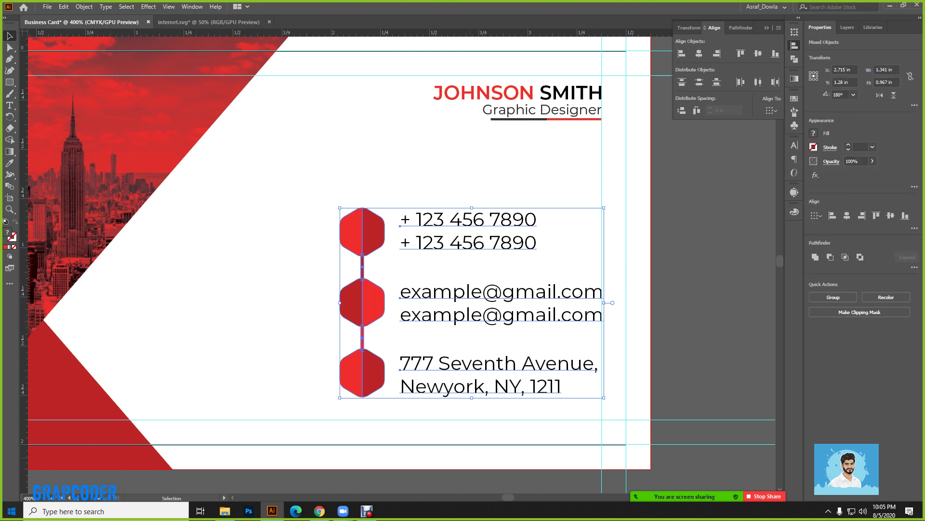
key("Left")
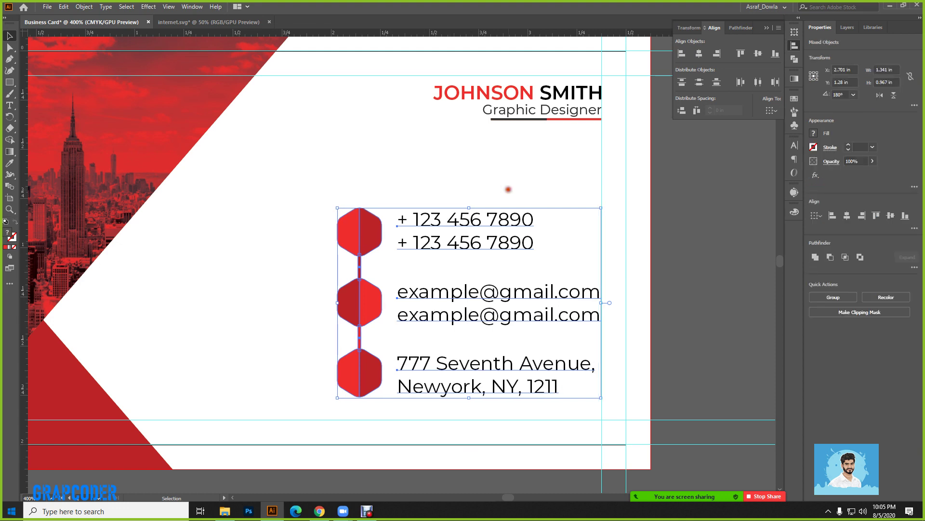
left_click(509, 189)
left_click_drag(615, 368, 617, 344)
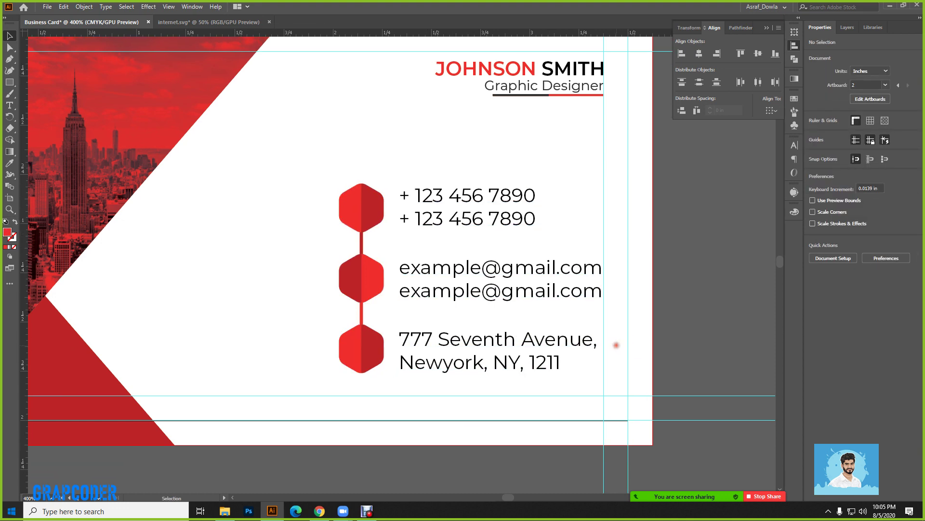
Return to Flaticon and close the attribution reminder and the globe icon's detail view.
left_click(320, 512)
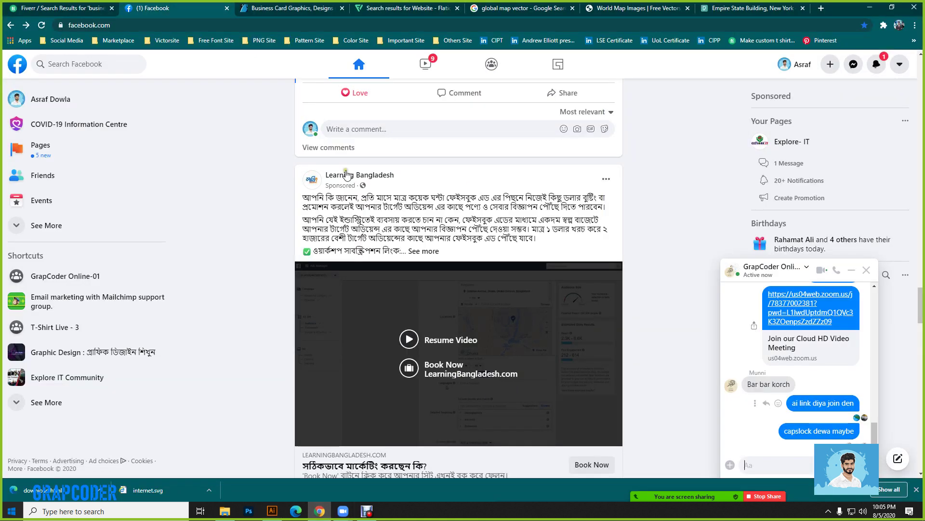
left_click(451, 8)
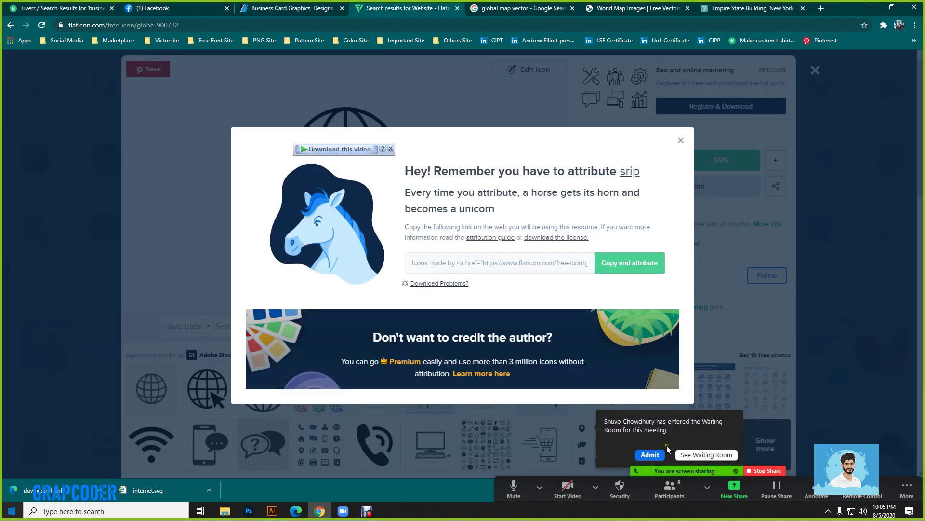
left_click(650, 455)
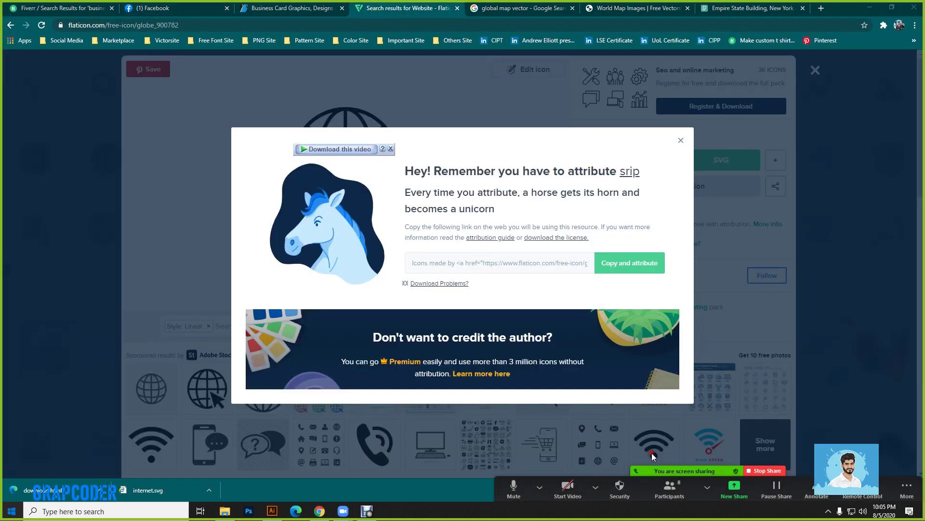
left_click(683, 142)
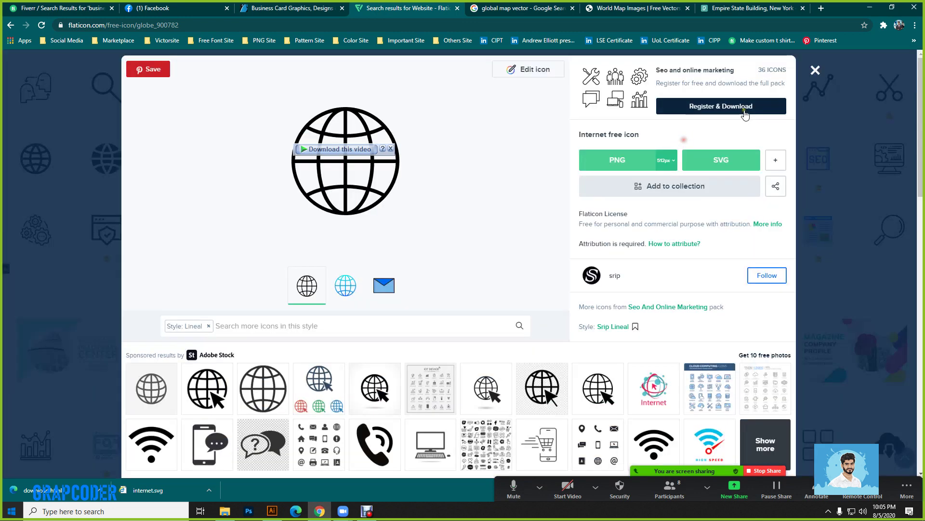
left_click(814, 72)
Replace the 'website' search with a 'mail icon' search.
scroll(289, 193, "up", 10)
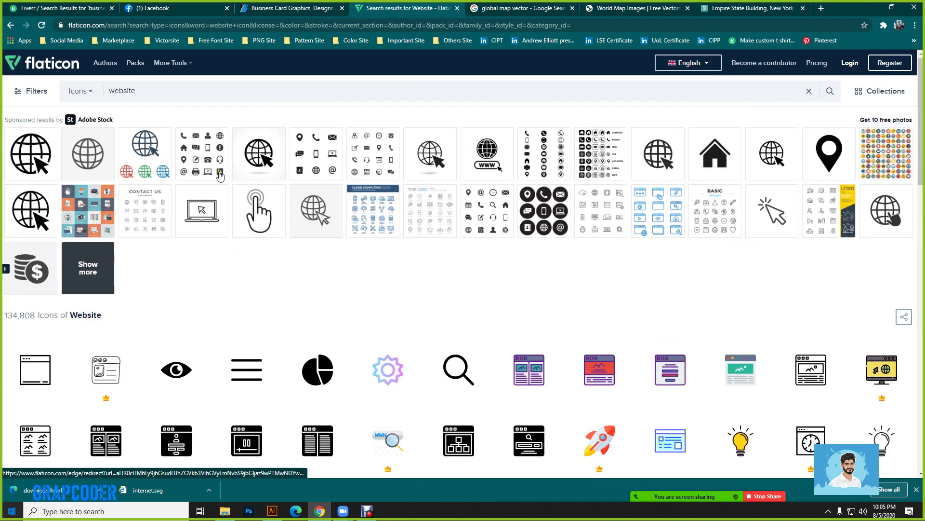
left_click_drag(145, 96, 1, 93)
type("mail")
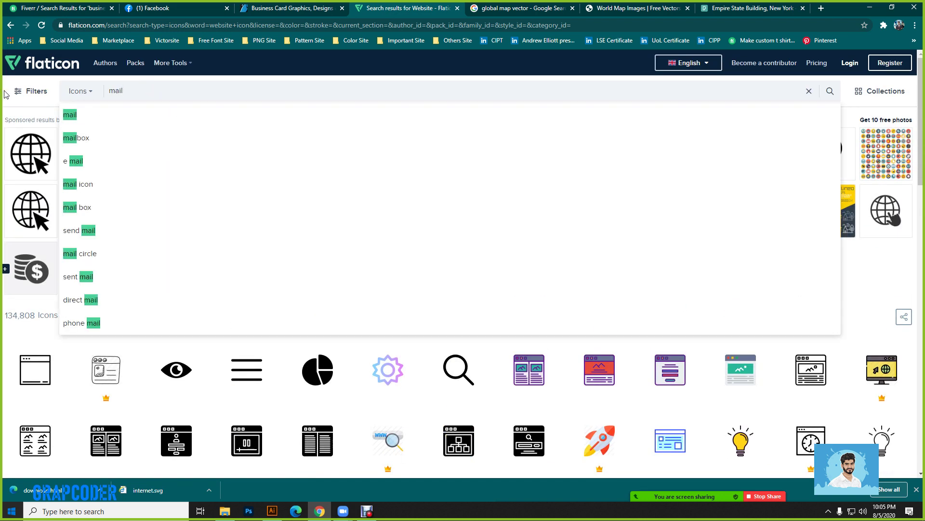
left_click(75, 184)
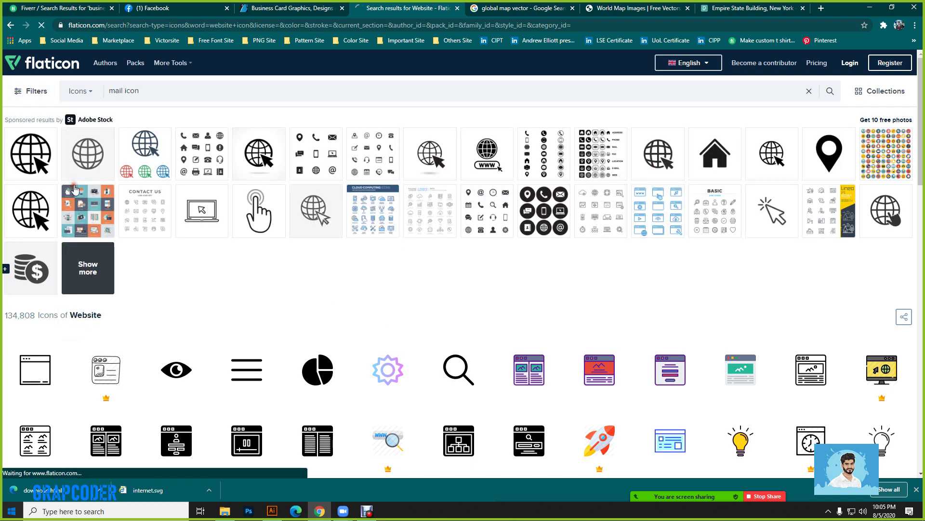
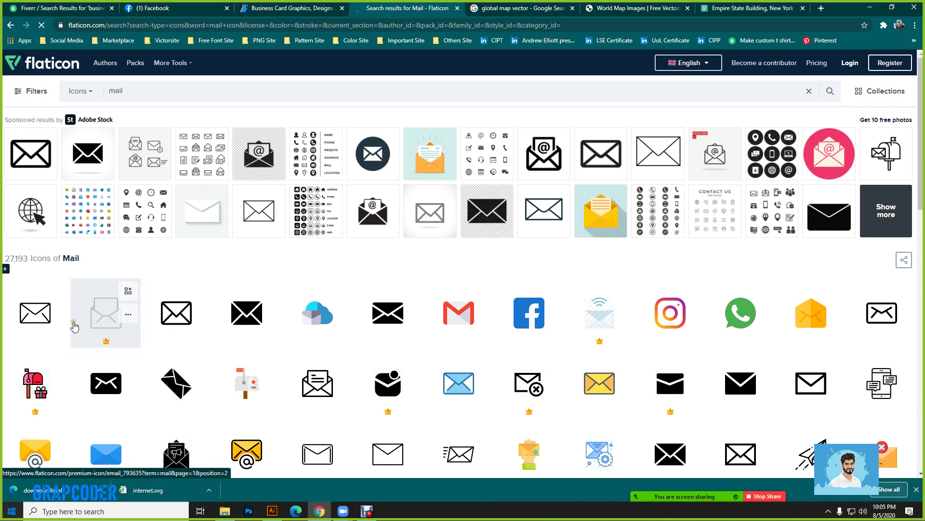
Download the outline envelope icon as a free SVG and open mail.svg in Illustrator.
left_click(174, 320)
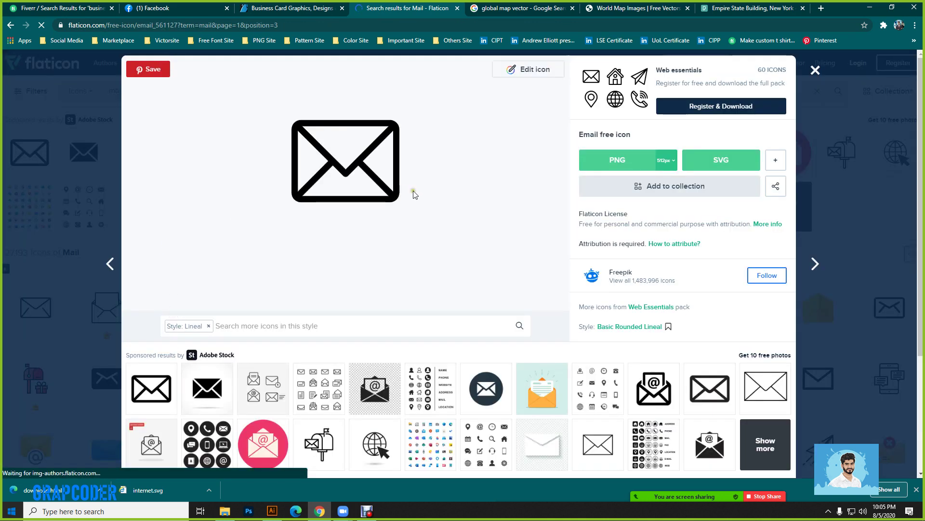
left_click(717, 165)
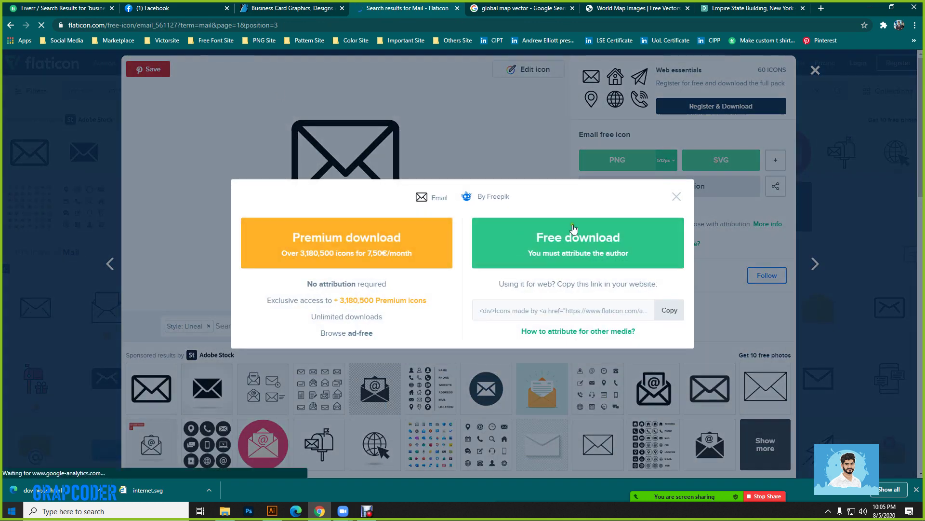
left_click(548, 240)
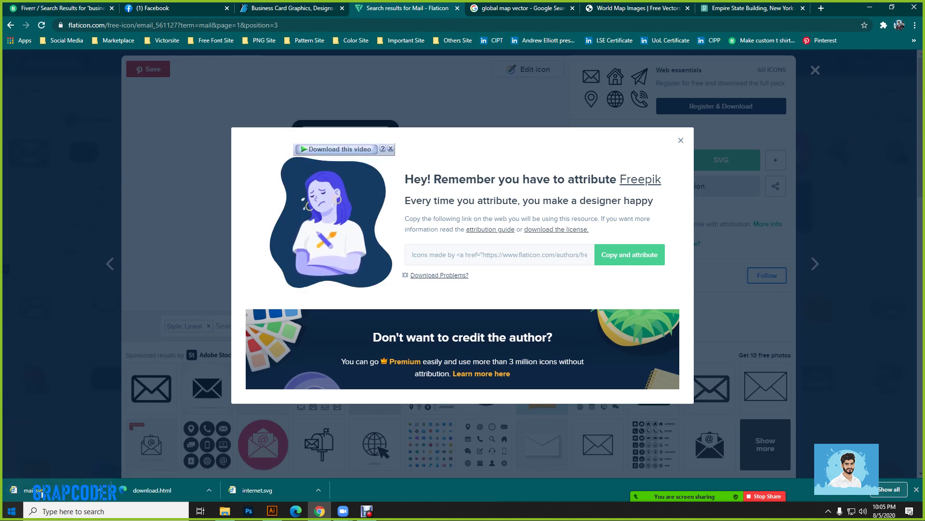
mouse_move(51, 490)
left_mouse_down()
mouse_move(280, 518)
mouse_move(285, 352)
left_mouse_up()
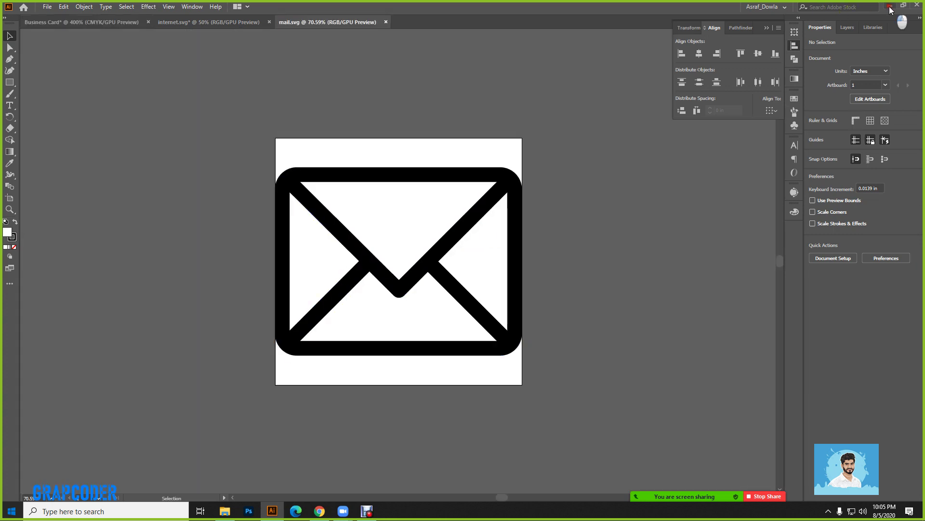
left_click(890, 6)
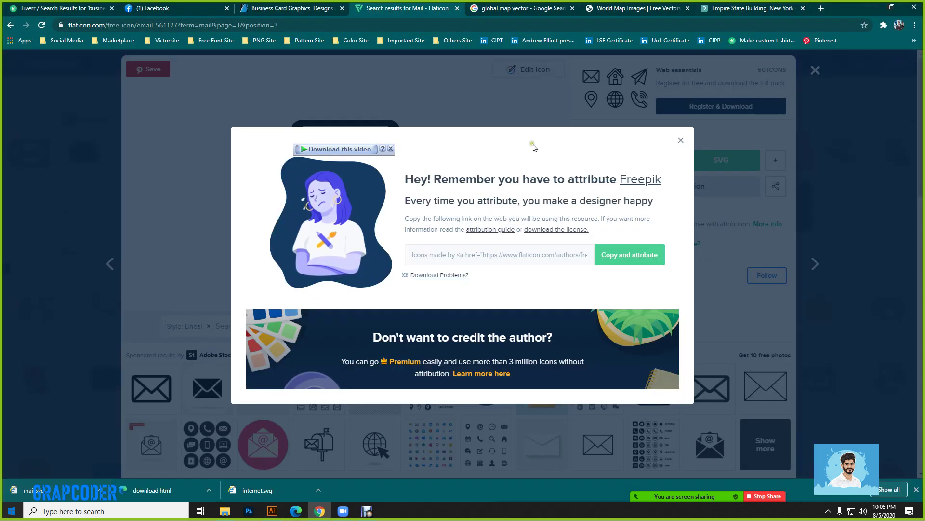
left_click(680, 142)
left_click(816, 70)
type("lo")
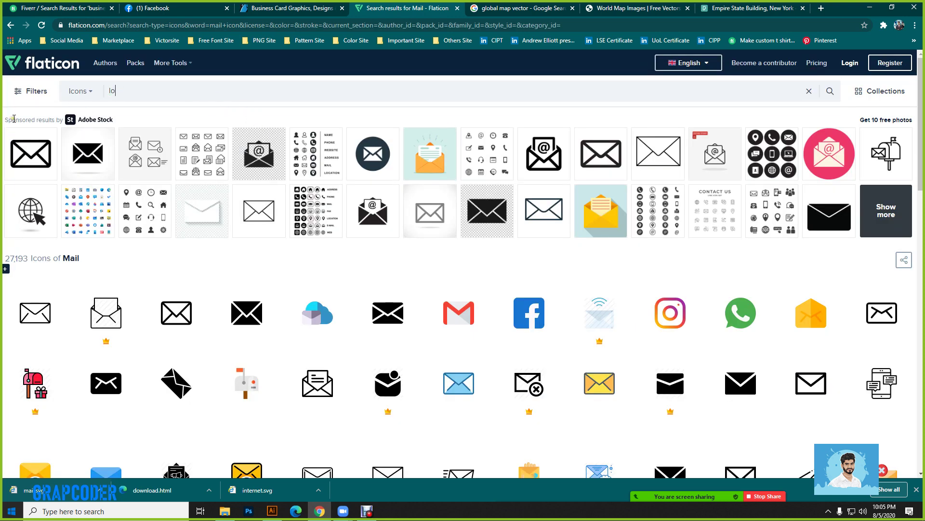
Search Flaticon for 'location', download the outline pin SVG and open pin.svg in Illustrator.
type("cation")
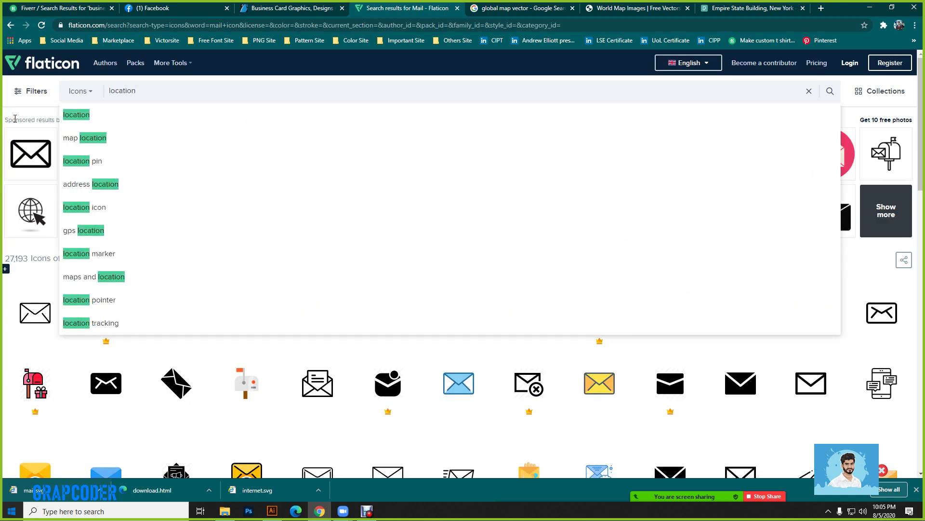
left_click(78, 116)
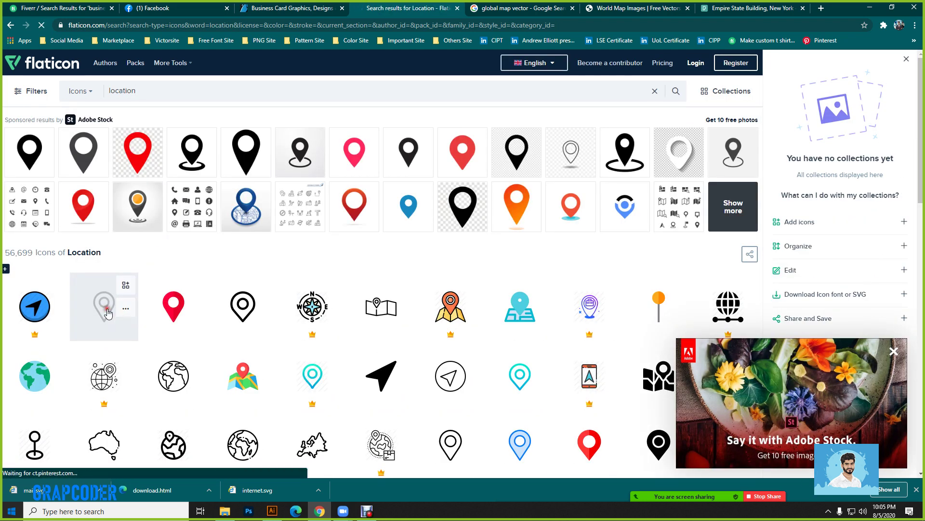
left_click(106, 306)
left_click(714, 160)
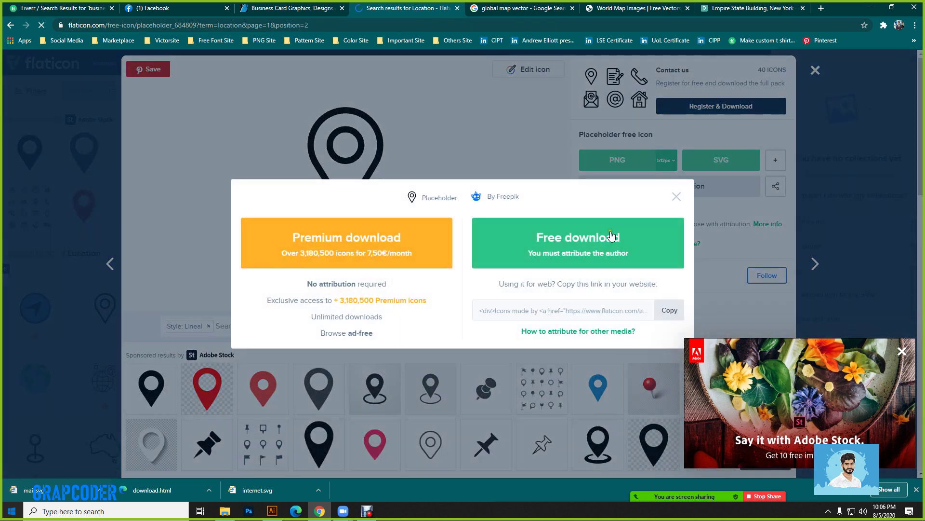
left_click(612, 236)
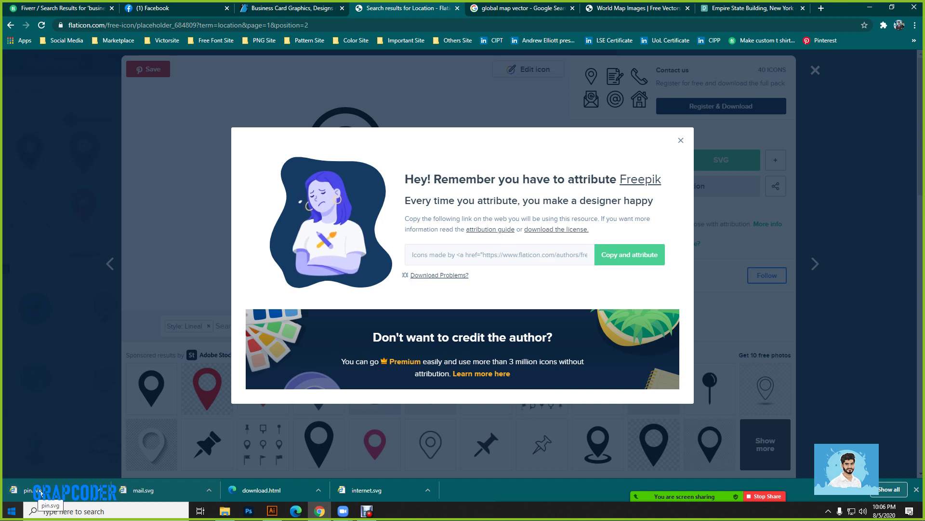
left_click_drag(44, 491, 275, 510)
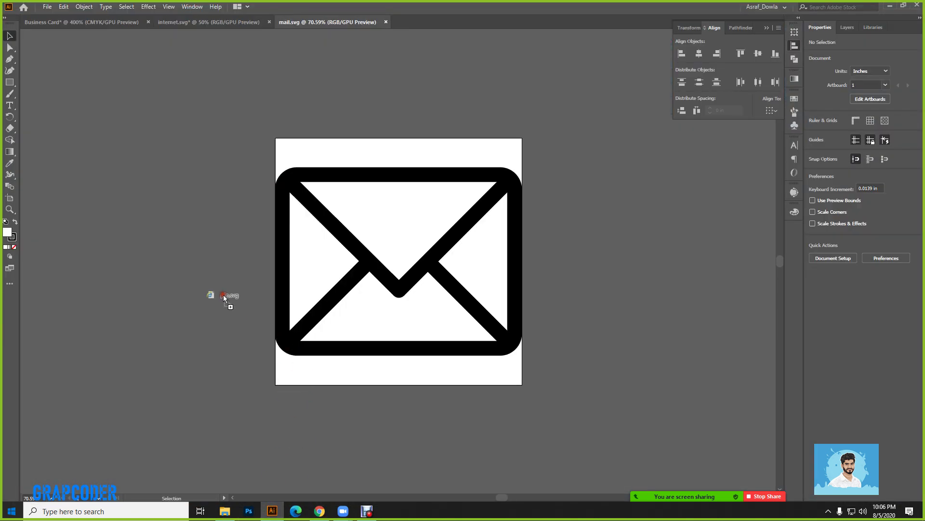
left_click_drag(223, 295, 224, 295)
left_click(890, 5)
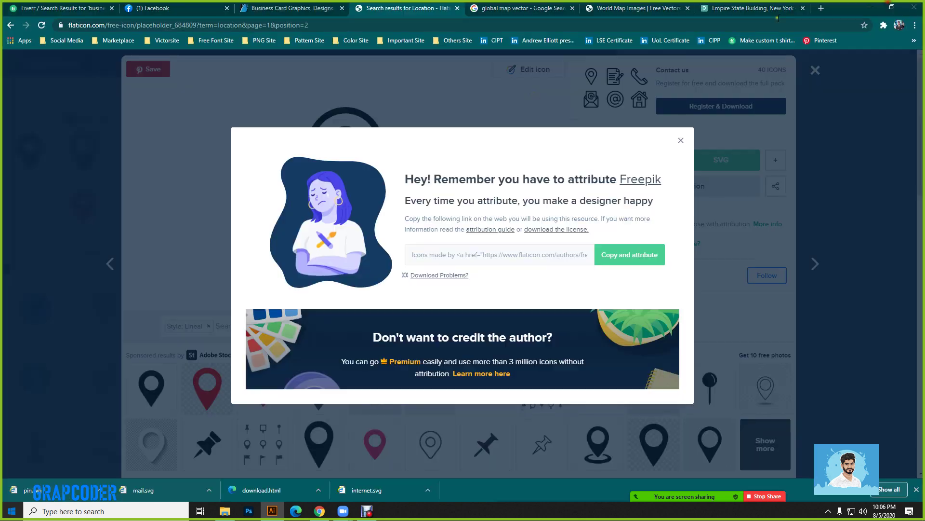
left_click(683, 140)
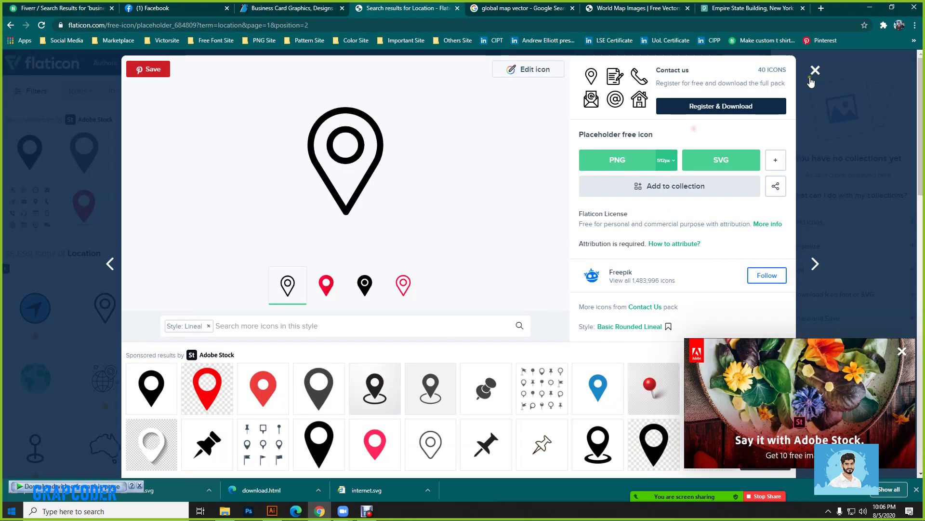
left_click(814, 71)
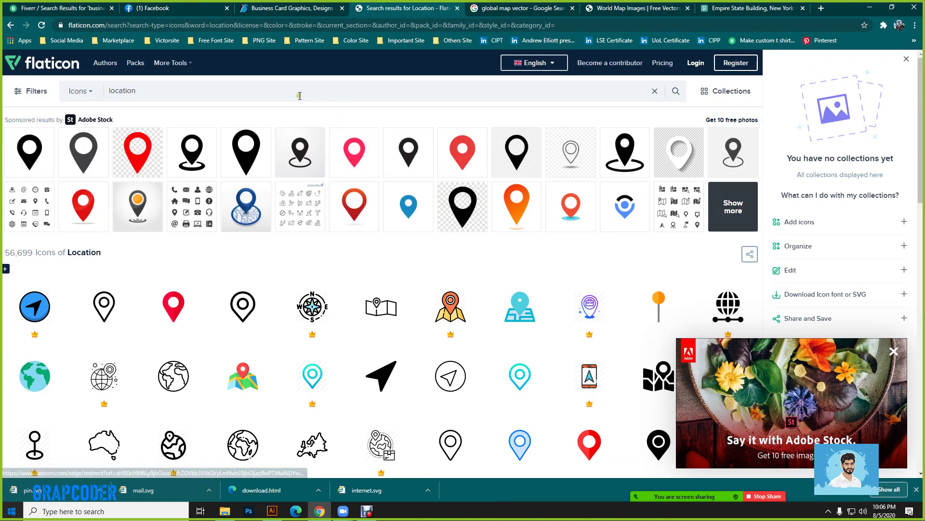
Search Flaticon for 'phone' and download the outline call icon as phone.svg.
left_click_drag(215, 99, 8, 97)
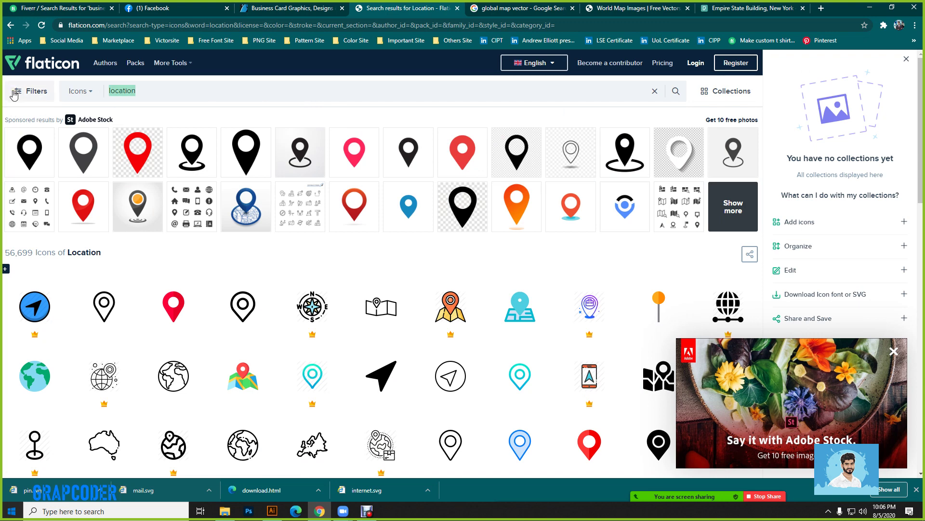
type("phon")
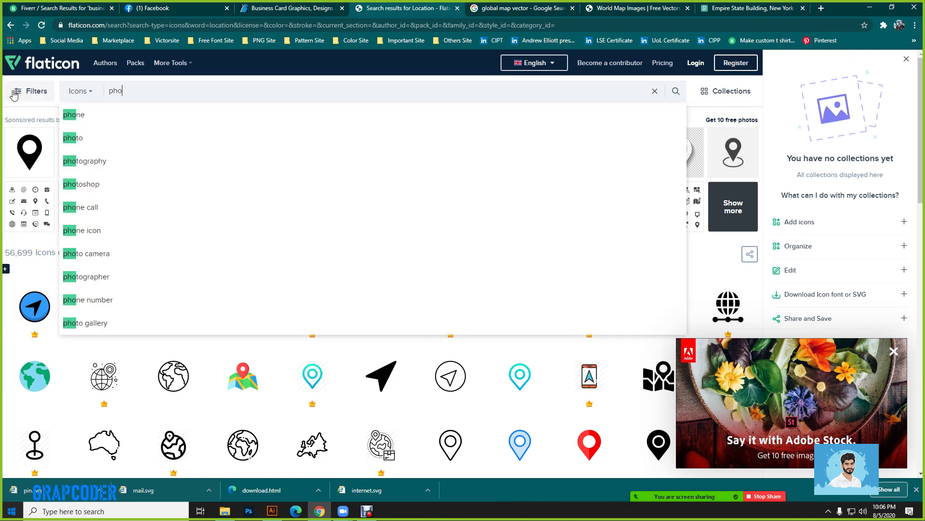
type("e")
key("Return")
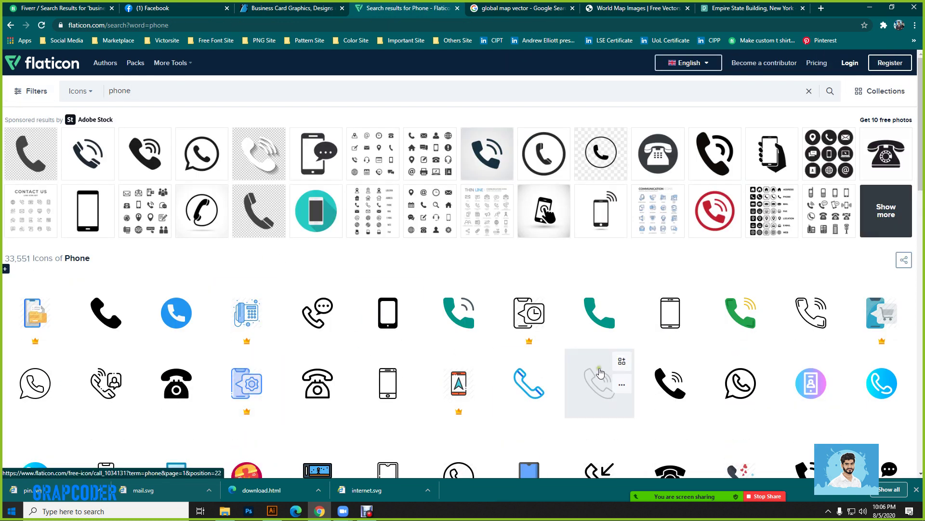
scroll(311, 354, "down", 1)
scroll(433, 328, "down", 1)
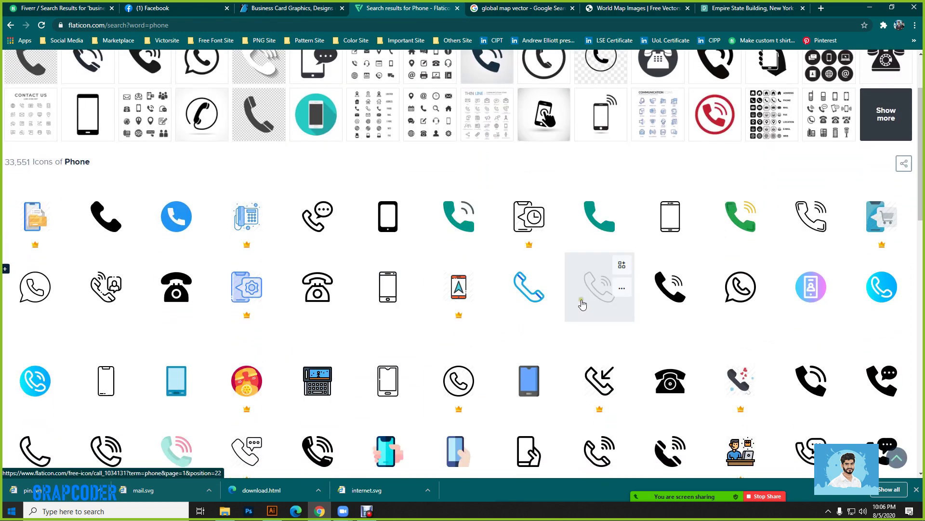
left_click(583, 301)
left_click(712, 165)
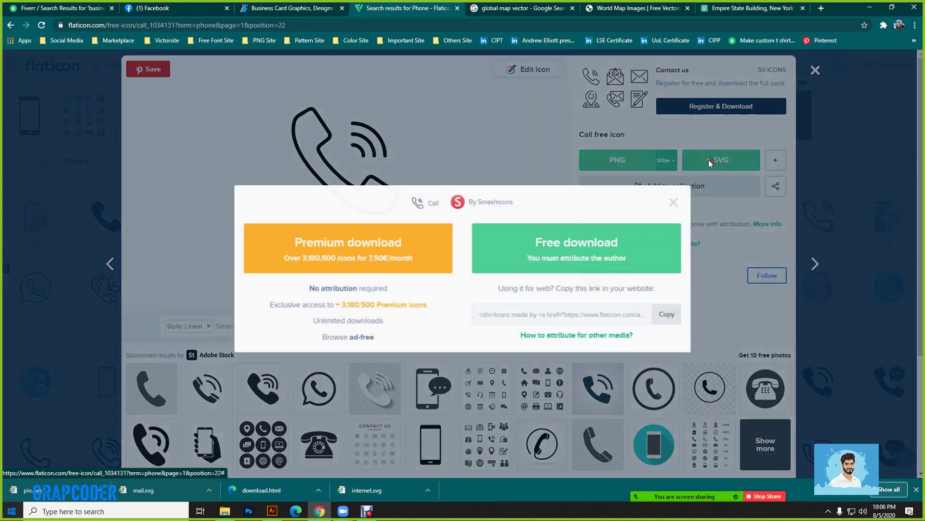
left_click(543, 260)
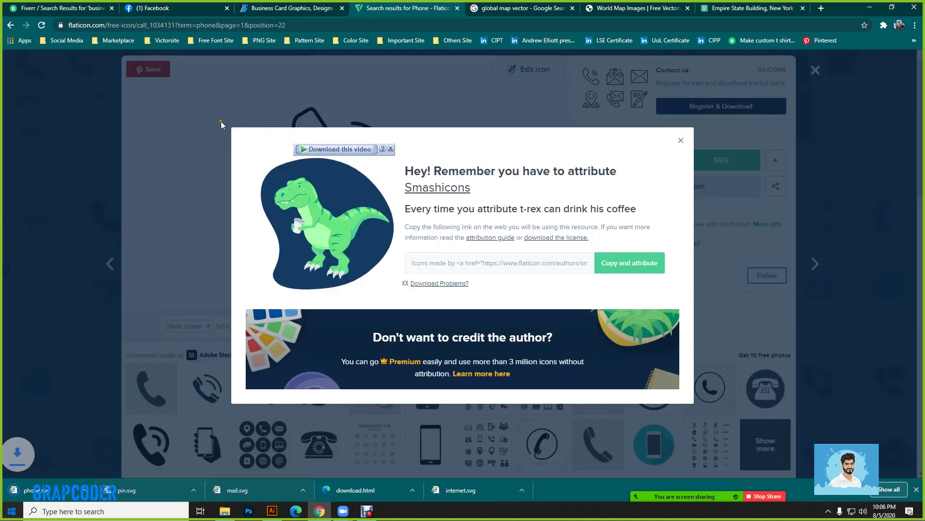
left_click_drag(47, 499, 269, 512)
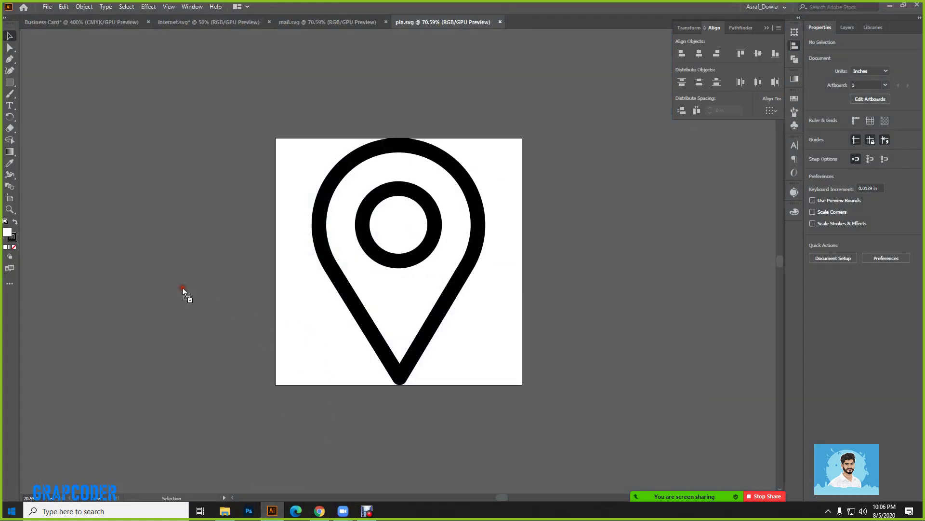
Bring the phone artwork from phone.svg into the Business Card, shrink it to about half an inch, and close phone.svg.
left_click_drag(183, 291, 183, 292)
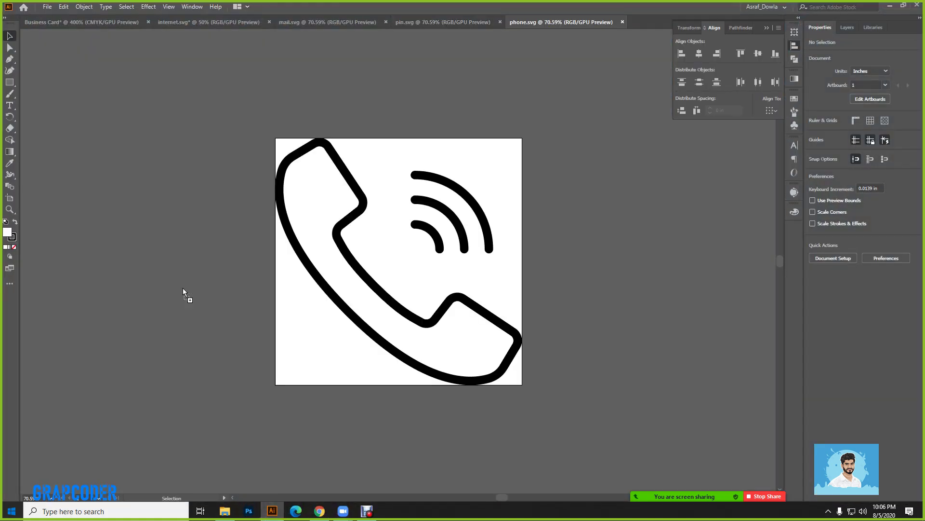
scroll(182, 293, "down", 5)
left_click_drag(417, 307, 505, 293)
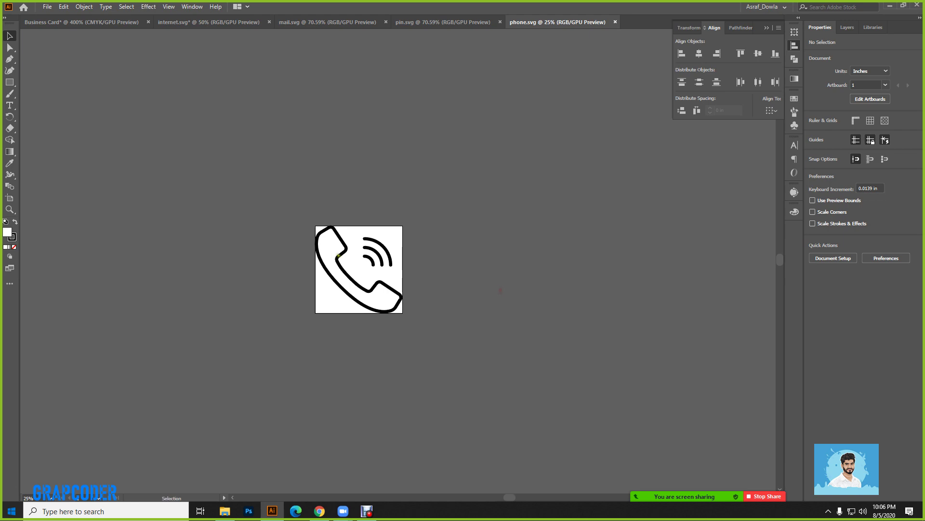
mouse_move(339, 255)
left_mouse_down()
mouse_move(96, 10)
mouse_move(54, 25)
left_mouse_up()
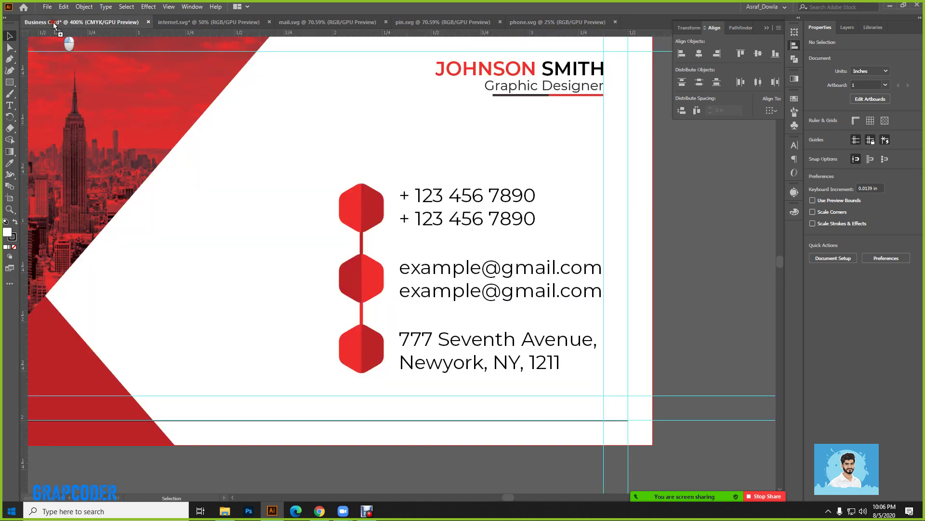
left_click_drag(234, 282, 233, 280)
scroll(233, 280, "down", 5)
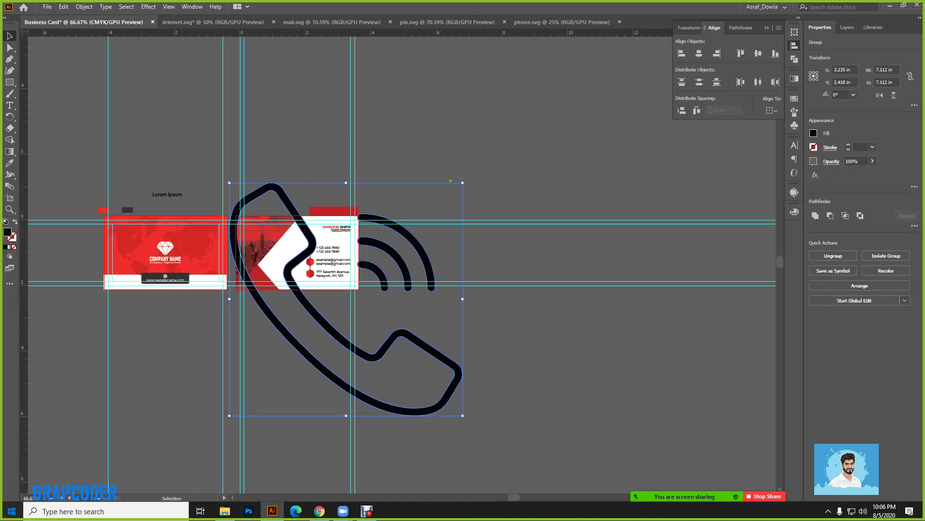
left_click_drag(463, 182, 362, 282)
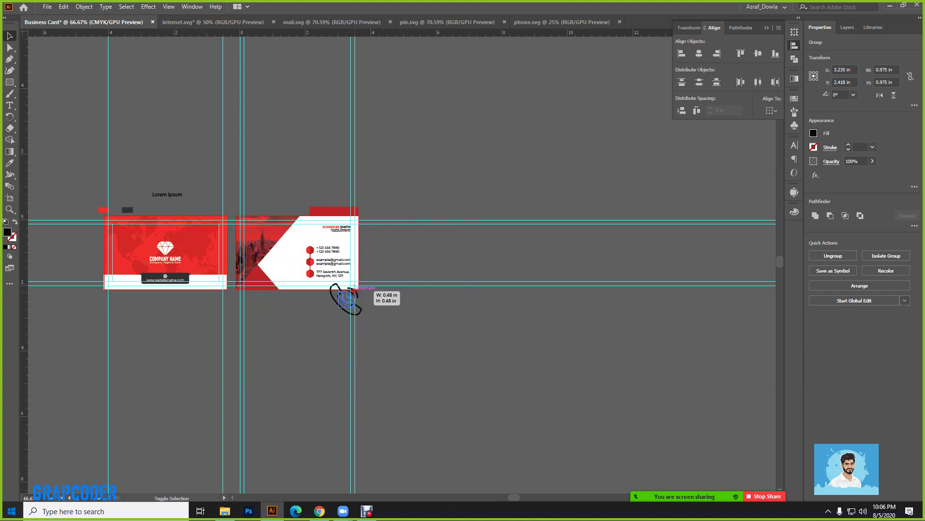
left_click(389, 314)
left_click(594, 23)
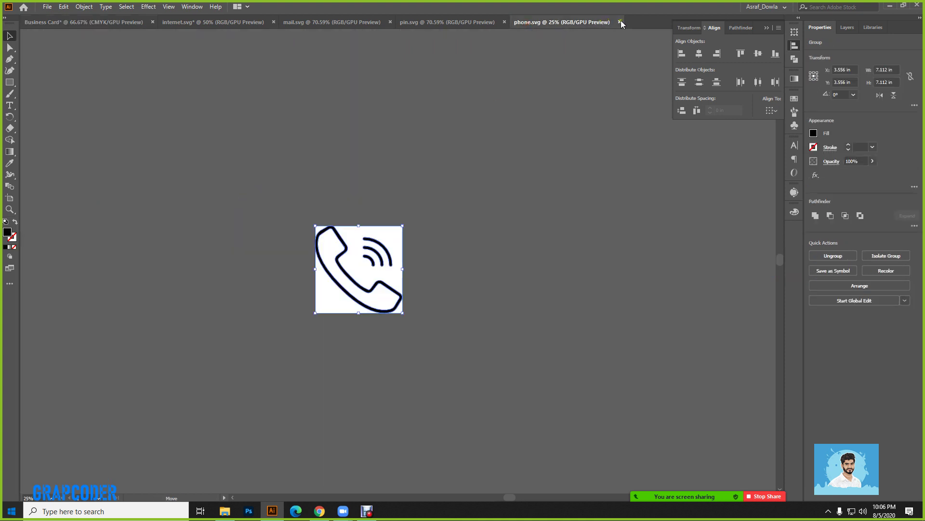
left_click(620, 21)
Move the location pin group into the Business Card, shrink it, and close pin.svg without saving.
left_click(431, 23)
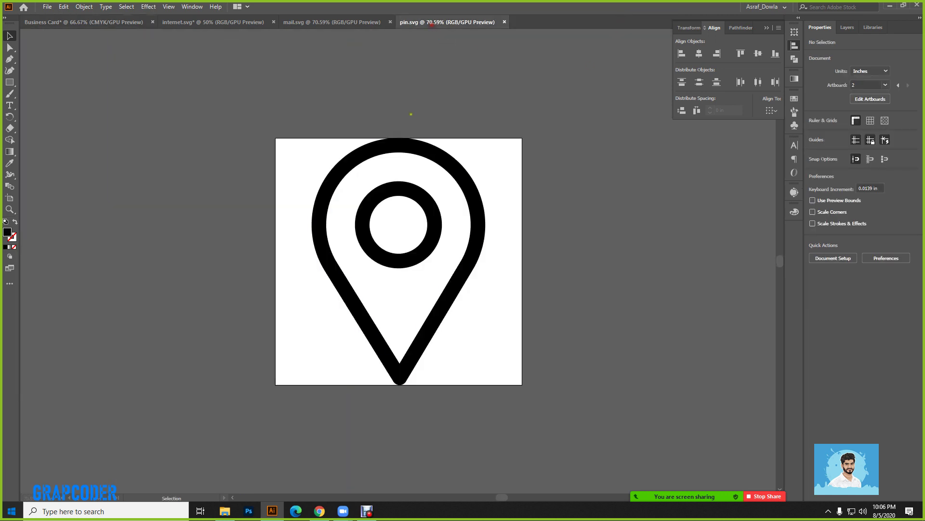
left_click(392, 186)
left_click(458, 237)
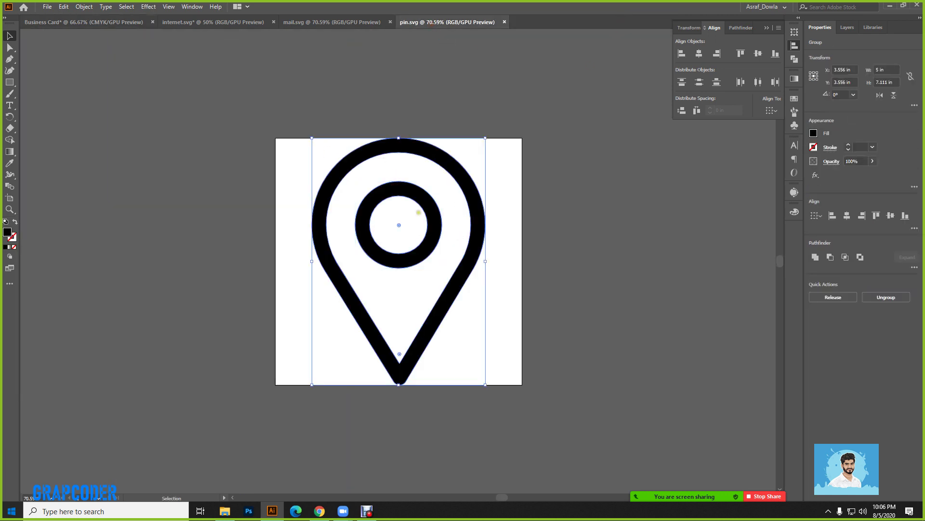
left_click(419, 212)
left_click_drag(401, 191, 95, 20)
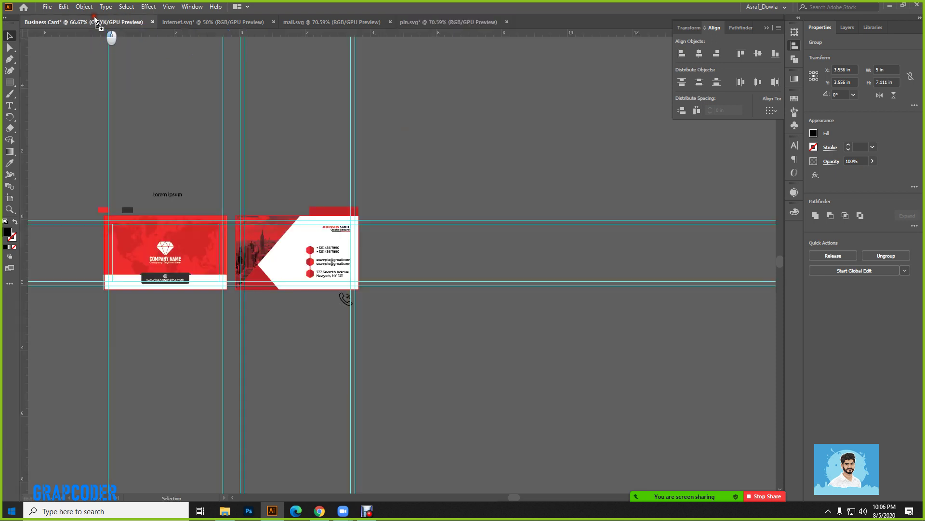
left_click_drag(326, 314, 295, 320)
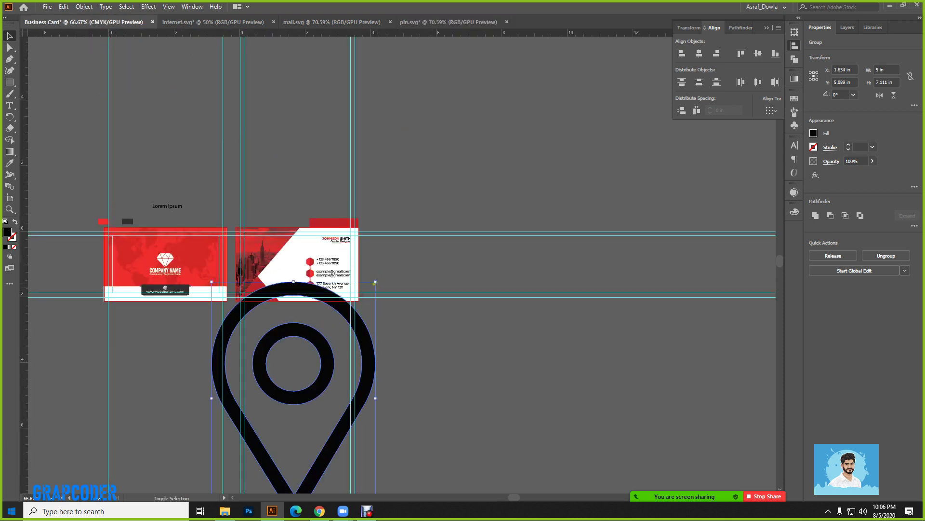
mouse_move(375, 282)
left_mouse_down()
mouse_move(301, 389)
mouse_move(317, 319)
left_mouse_up()
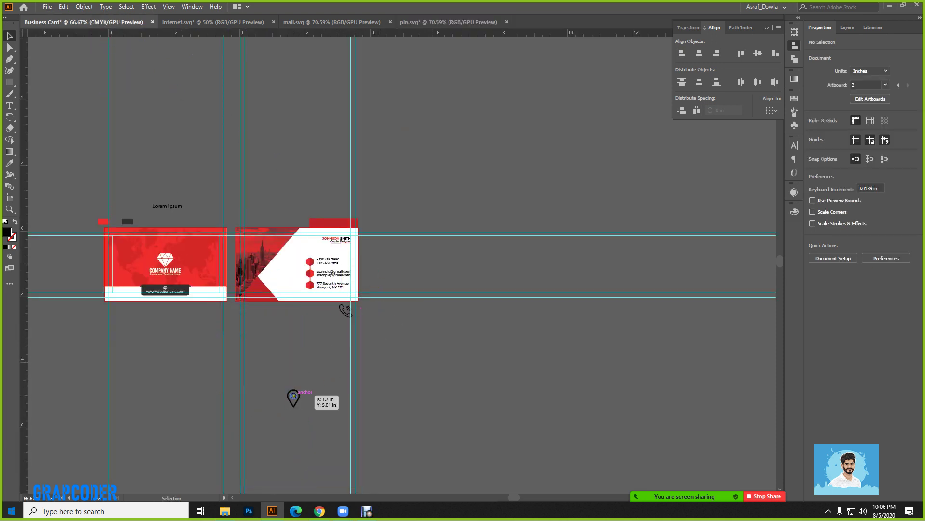
left_click(434, 20)
left_click(507, 21)
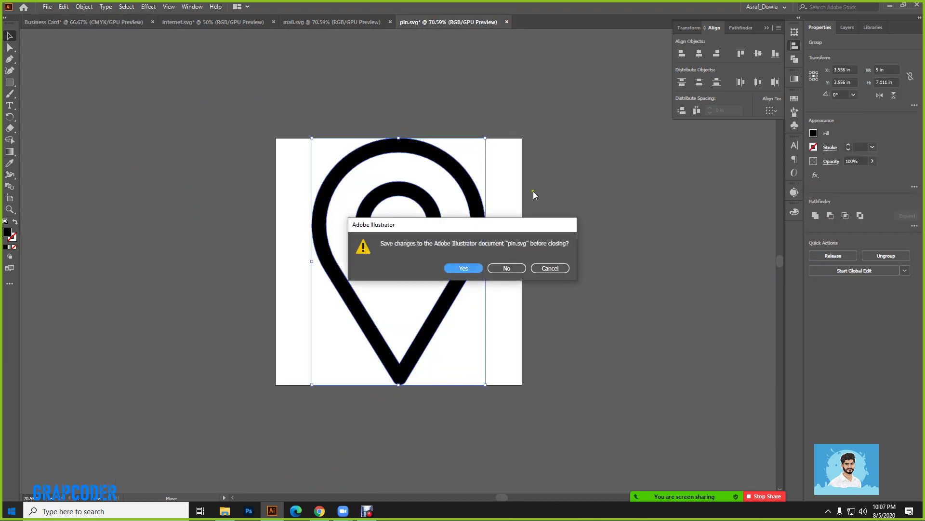
left_click(506, 268)
Place a scaled-down envelope from mail.svg on the card, then close internet.svg and mail.svg.
left_click(332, 22)
mouse_move(370, 172)
left_mouse_down()
mouse_move(224, 112)
mouse_move(135, 25)
mouse_move(270, 239)
left_mouse_up()
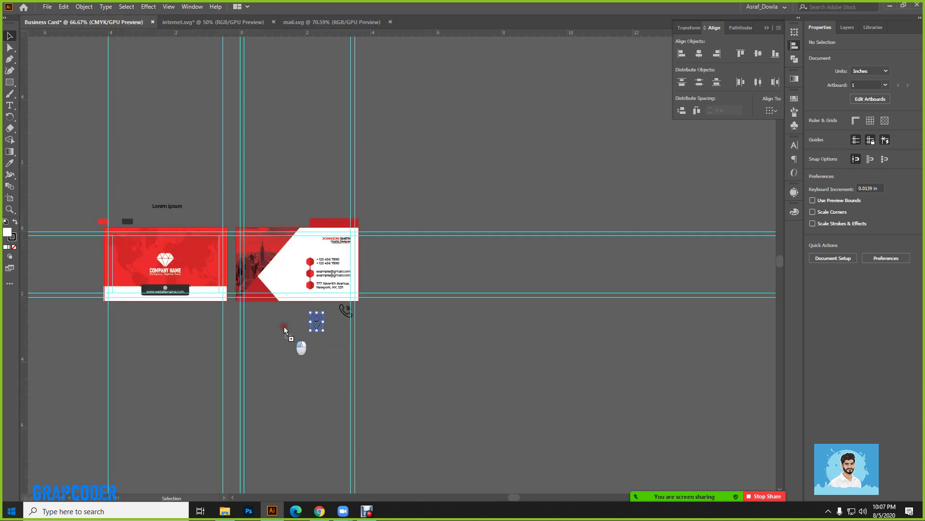
left_click_drag(285, 329, 285, 329)
left_click_drag(403, 318, 314, 385)
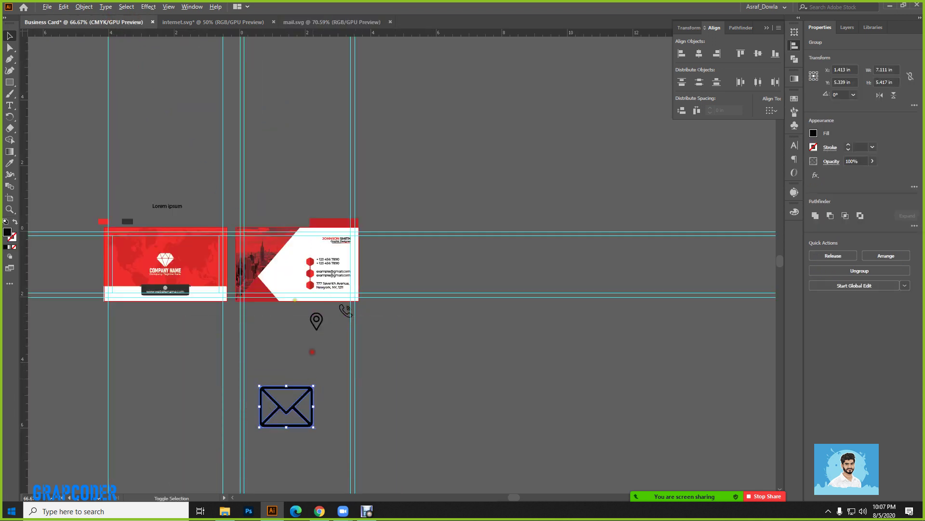
left_click(273, 21)
left_click(511, 268)
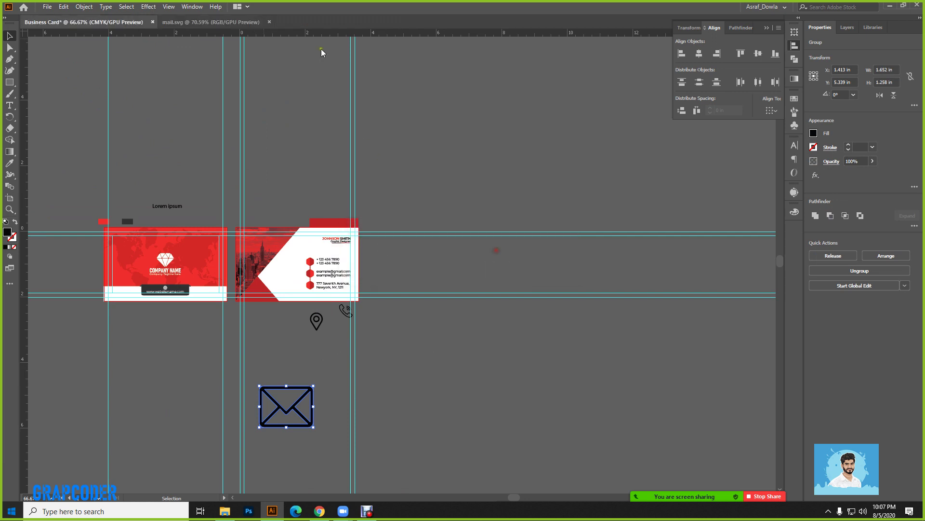
left_click(269, 21)
Ungroup the phone icon repeatedly until its parts are separate.
scroll(338, 331, "up", 2)
scroll(357, 299, "up", 1)
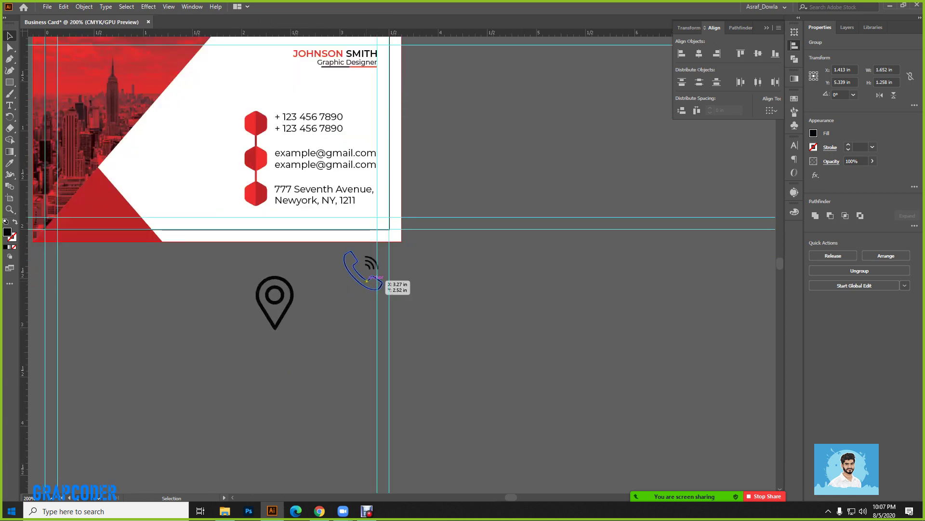
left_click(367, 281)
scroll(369, 280, "up", 4)
right_click(376, 270)
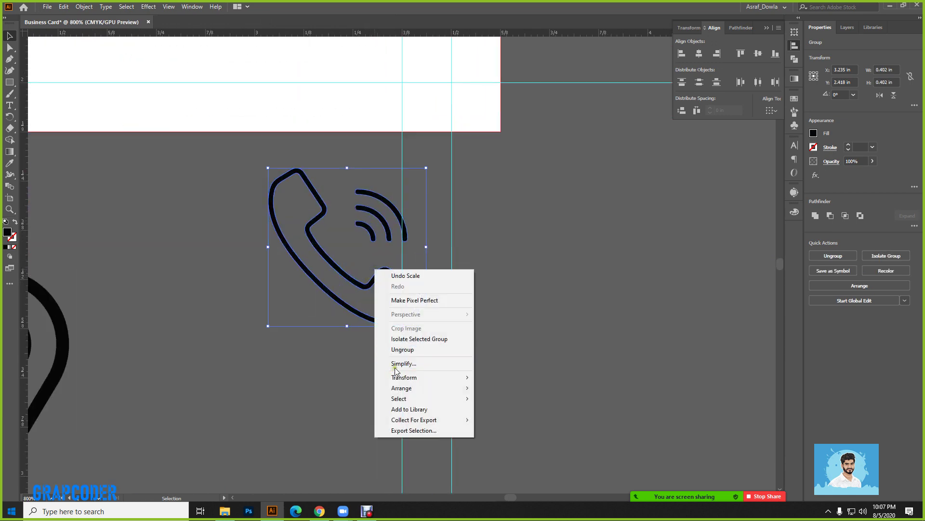
left_click(403, 349)
left_click(467, 196)
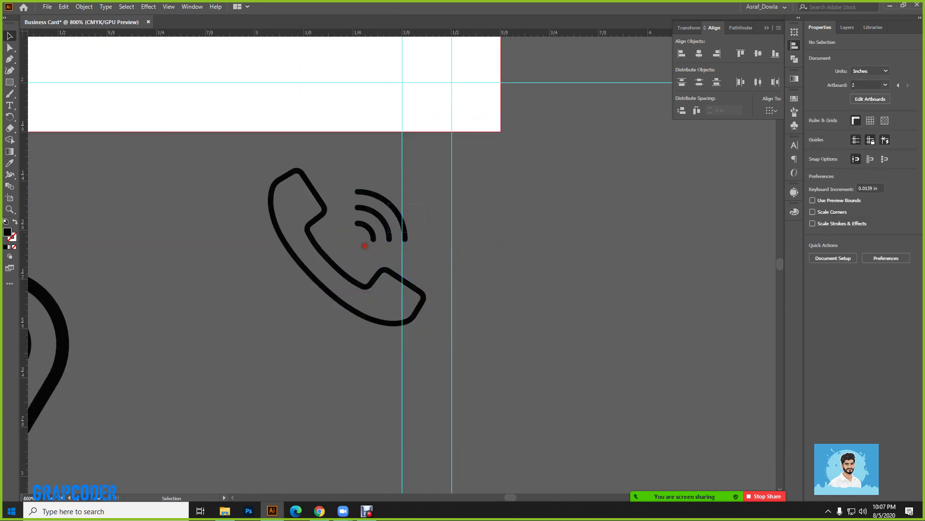
left_click(365, 246)
right_click(381, 239)
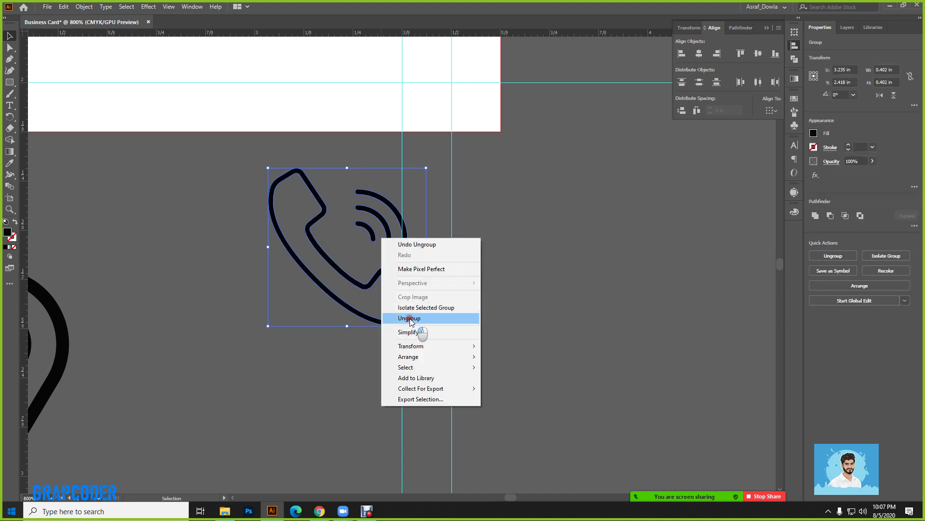
left_click(409, 319)
right_click(369, 218)
left_click(410, 298)
Delete the signal wave arcs and scale the remaining handset down.
right_click(368, 221)
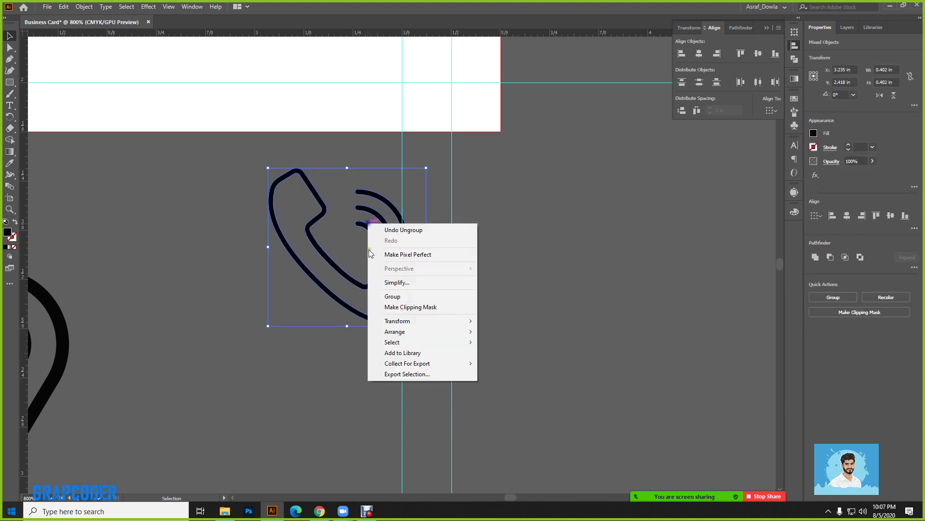
left_click(417, 206)
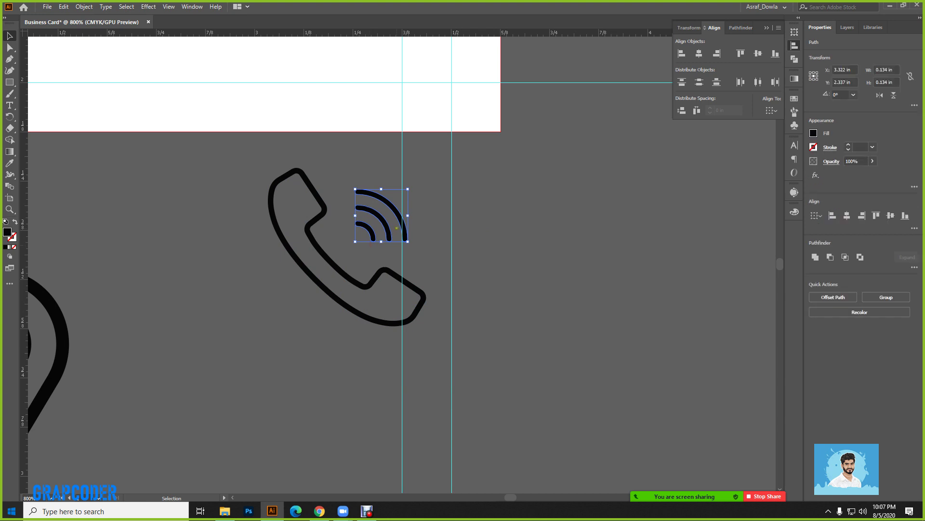
key("Delete")
left_click(424, 292)
scroll(422, 262, "down", 2)
scroll(422, 262, "down", 2)
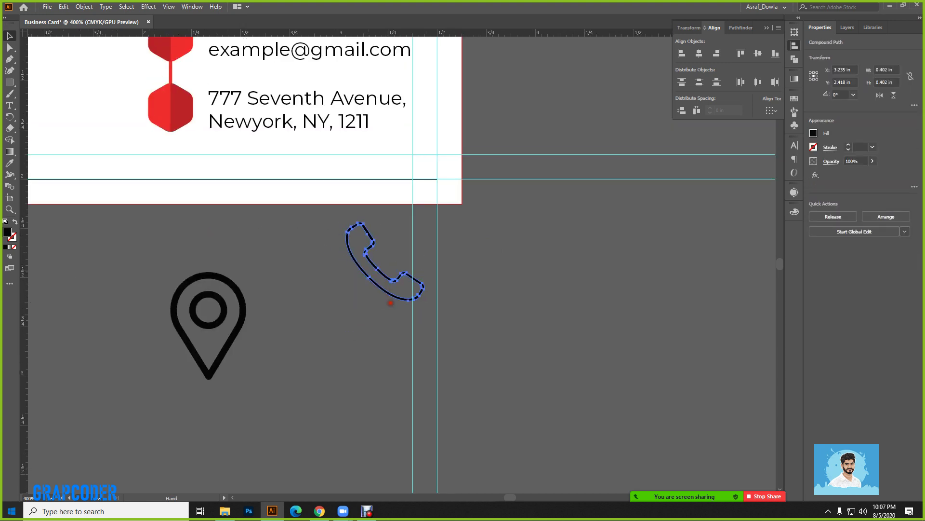
left_click_drag(448, 273, 424, 297)
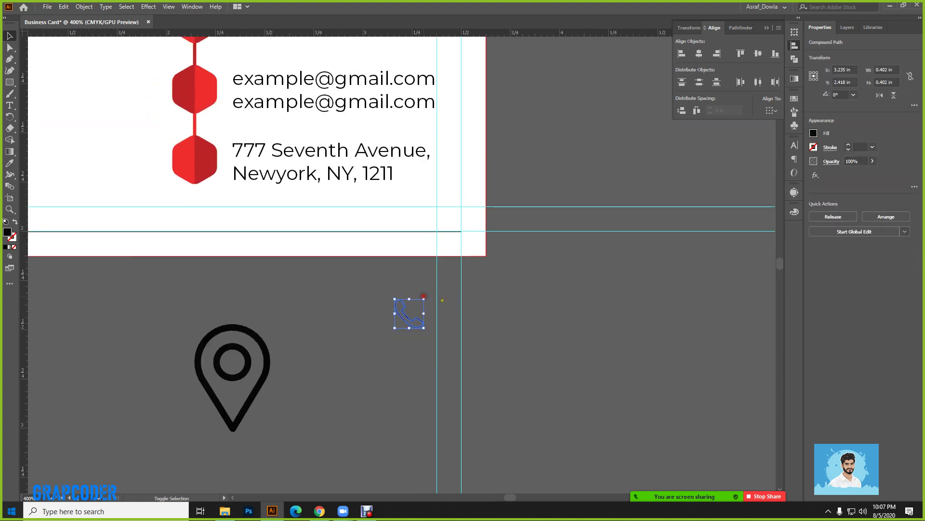
left_click_drag(456, 326, 480, 369)
Move the handset onto the top hexagon, shrink it and rotate it slightly, undoing an accidental hexagon move.
left_click_drag(428, 331, 244, 73)
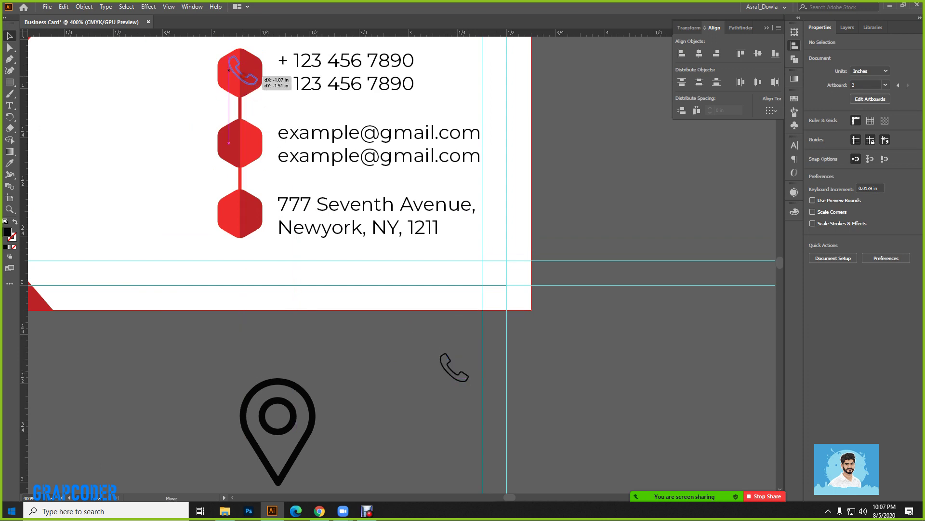
scroll(320, 166, "up", 3)
scroll(320, 167, "up", 2)
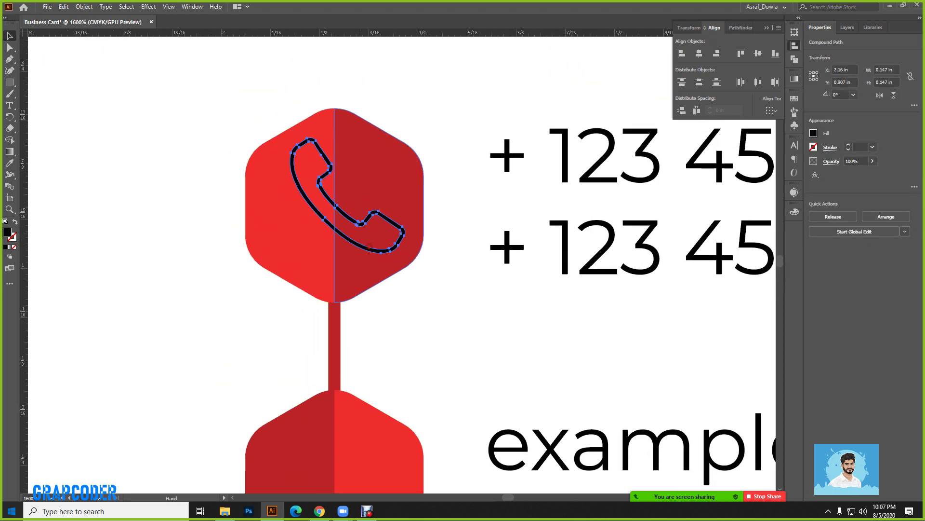
mouse_move(415, 153)
left_mouse_down()
mouse_move(404, 163)
mouse_move(410, 176)
left_mouse_up()
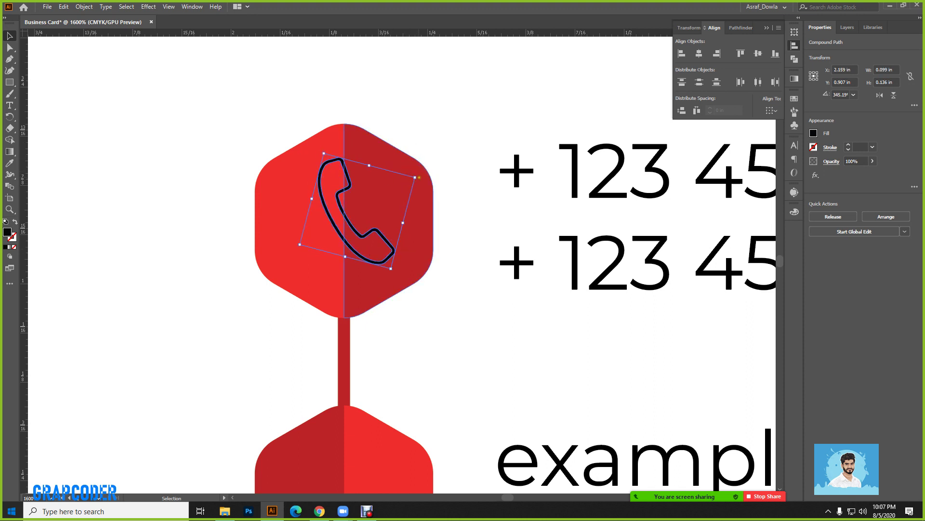
left_click_drag(421, 177, 424, 160)
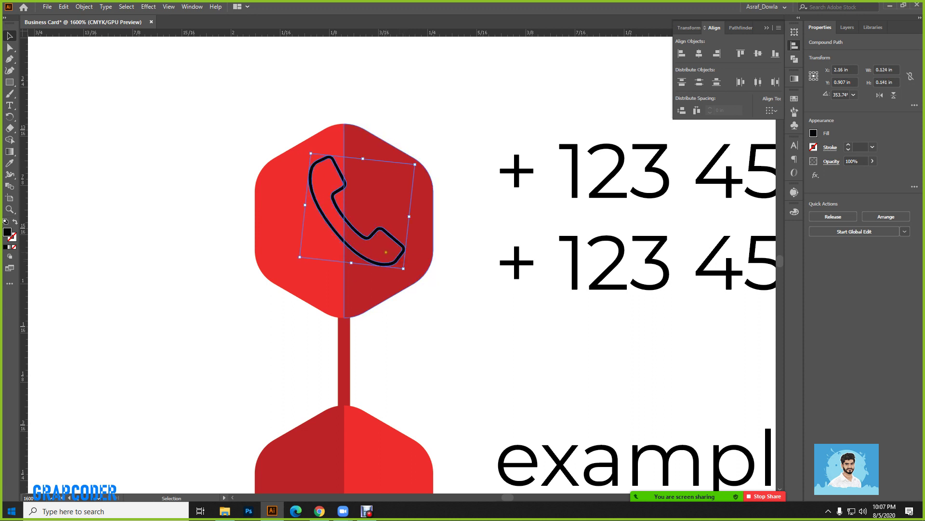
left_click_drag(399, 263, 378, 257)
key("ctrl+z")
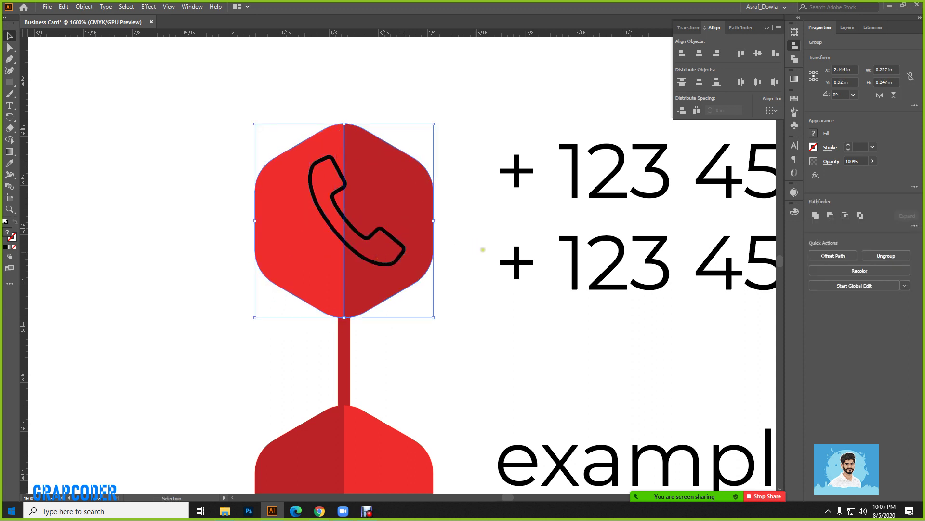
left_click(470, 243)
Reposition the handset so it sits centred inside the top red hexagon.
double_click(384, 232)
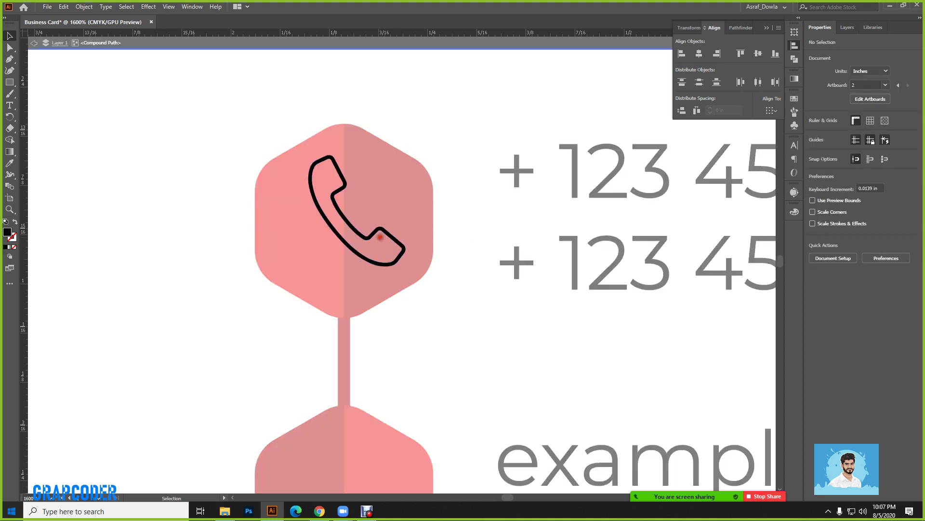
double_click(442, 102)
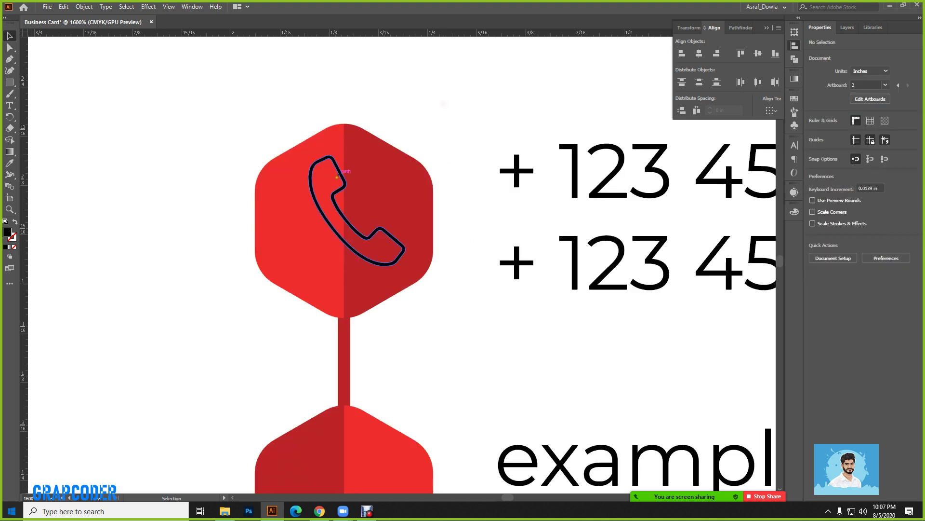
left_click(338, 184)
left_click(469, 91)
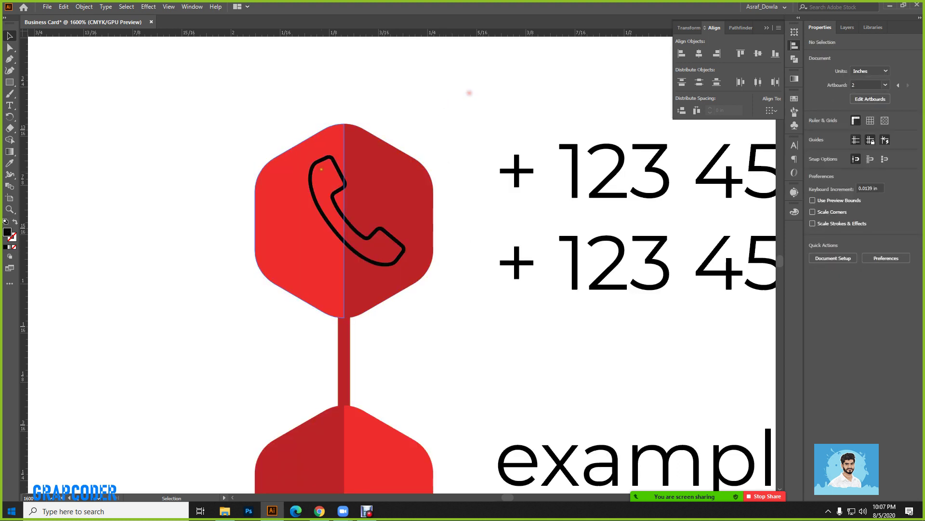
left_click_drag(327, 158, 324, 163)
left_click(400, 110)
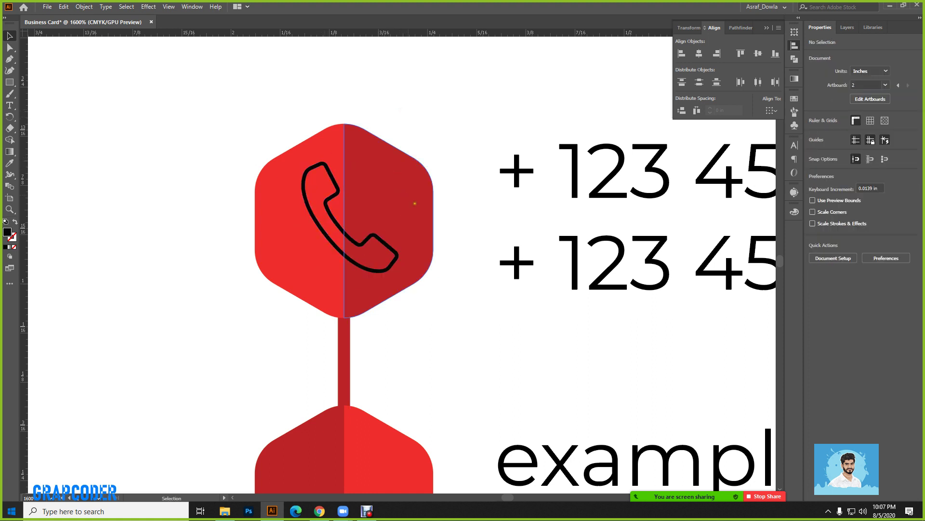
scroll(445, 278, "down", 2)
scroll(445, 278, "down", 1)
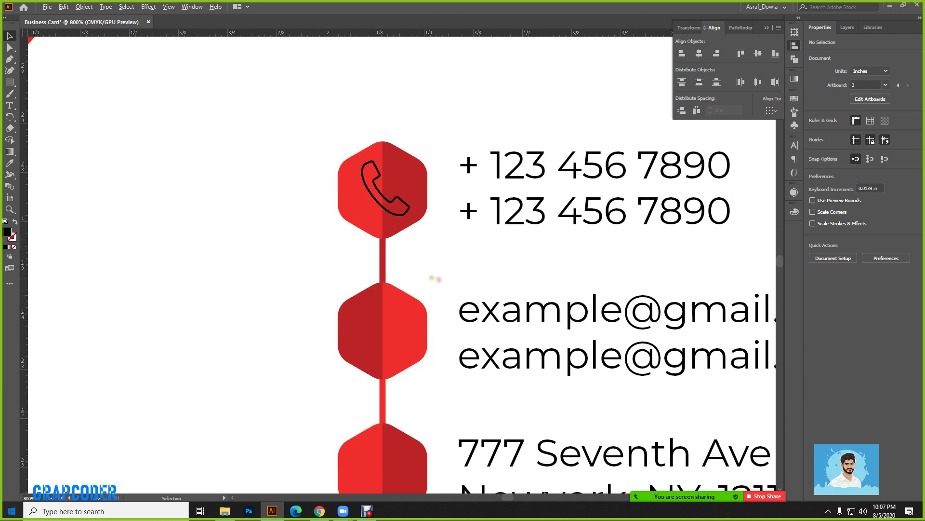
scroll(449, 239, "down", 1)
scroll(448, 239, "down", 3)
scroll(434, 270, "down", 2)
scroll(417, 320, "down", 2)
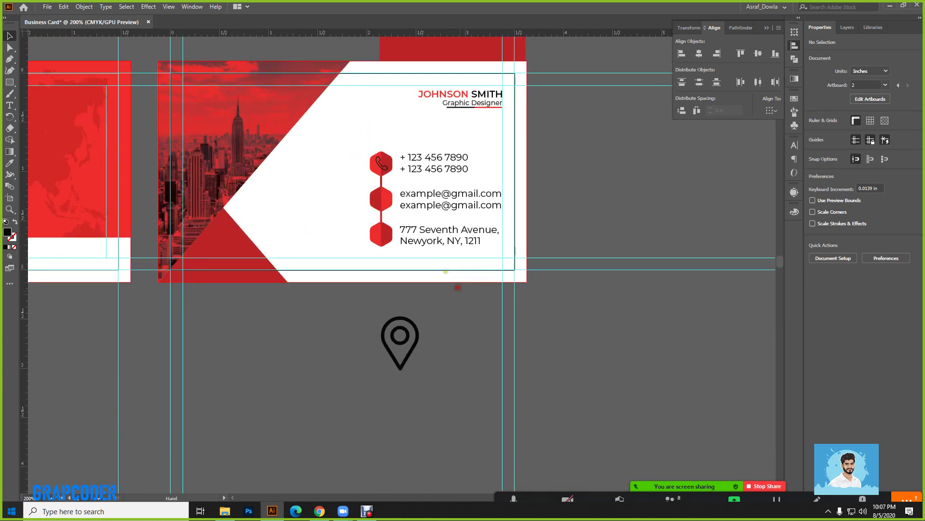
left_click(906, 488)
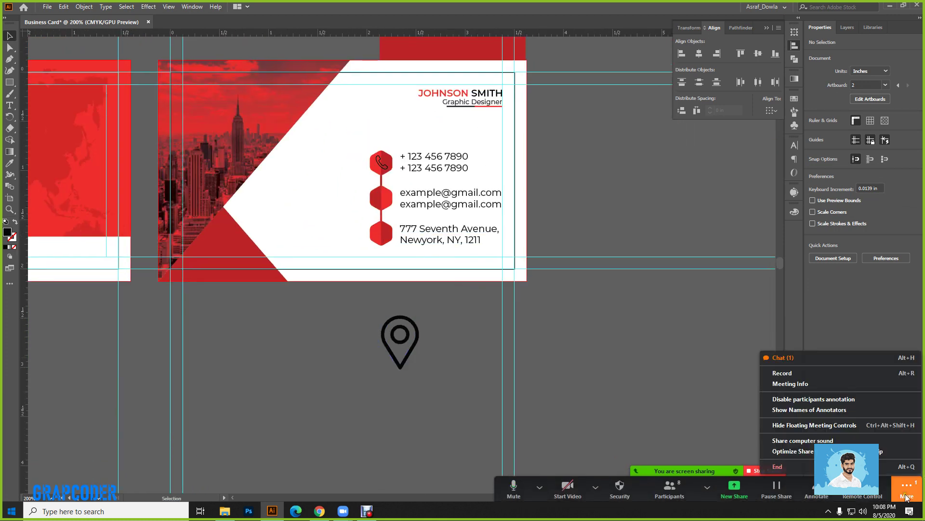
left_click(798, 357)
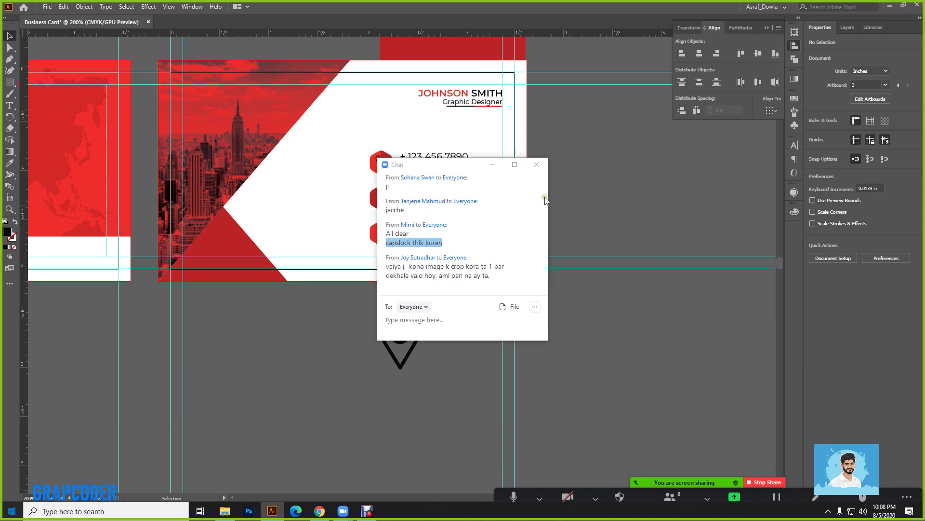
left_click_drag(472, 166, 741, 176)
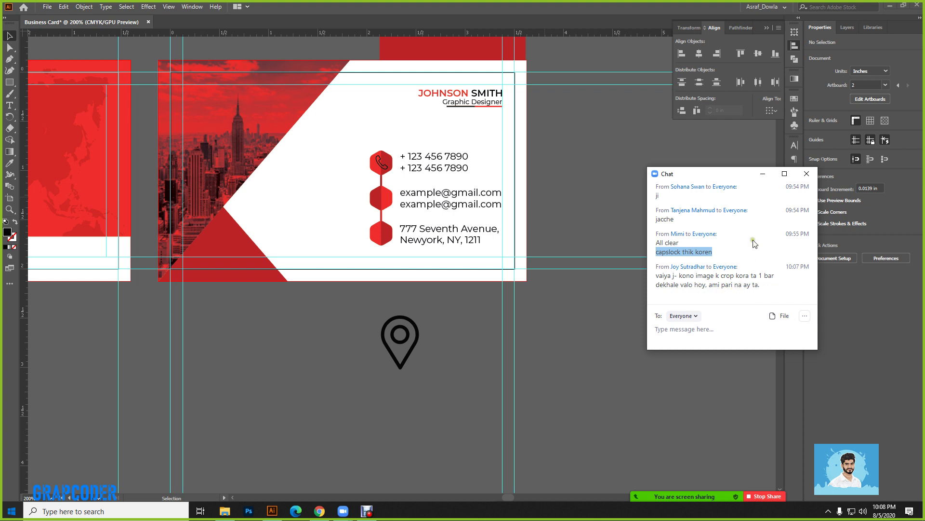
left_click(767, 176)
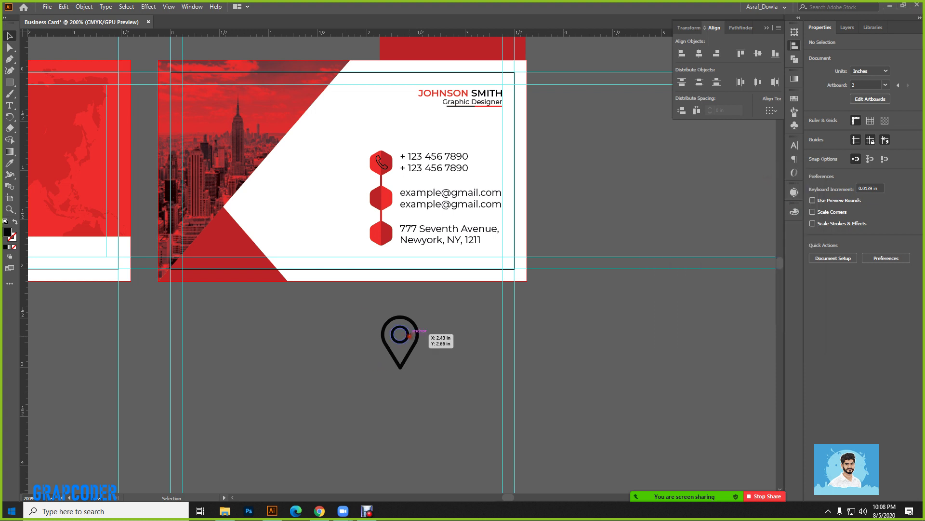
Shrink the location pin and drag it down onto the middle hexagon.
left_click(392, 354)
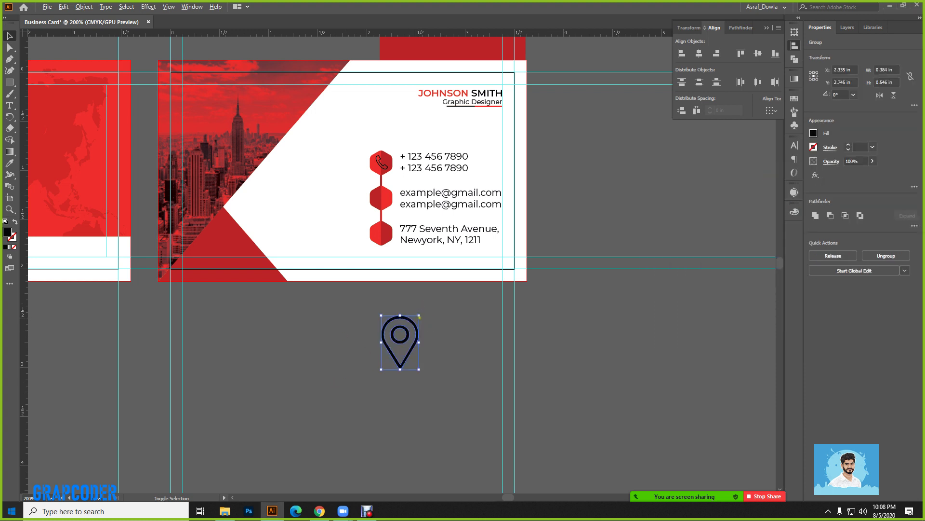
left_click_drag(419, 316, 406, 334)
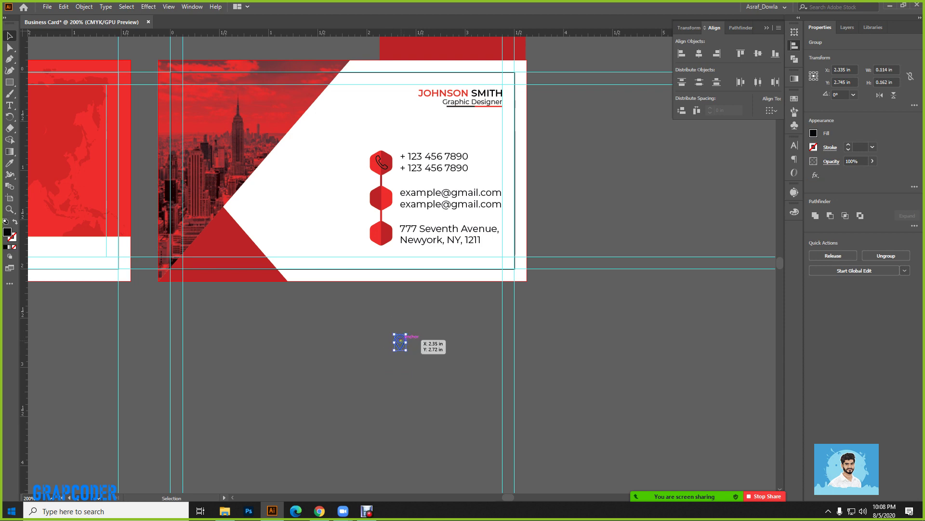
left_click_drag(400, 342, 380, 163)
scroll(380, 162, "up", 2)
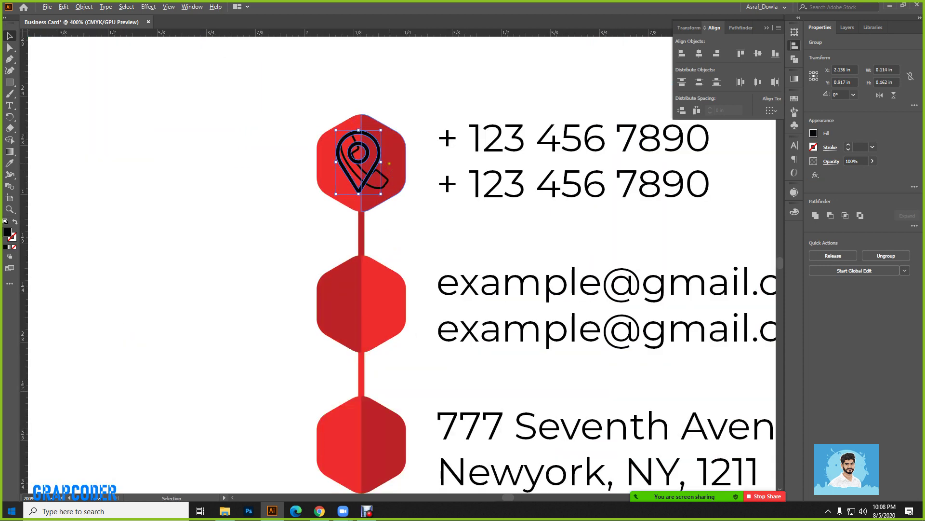
scroll(382, 175, "up", 2)
left_click_drag(354, 129, 355, 409)
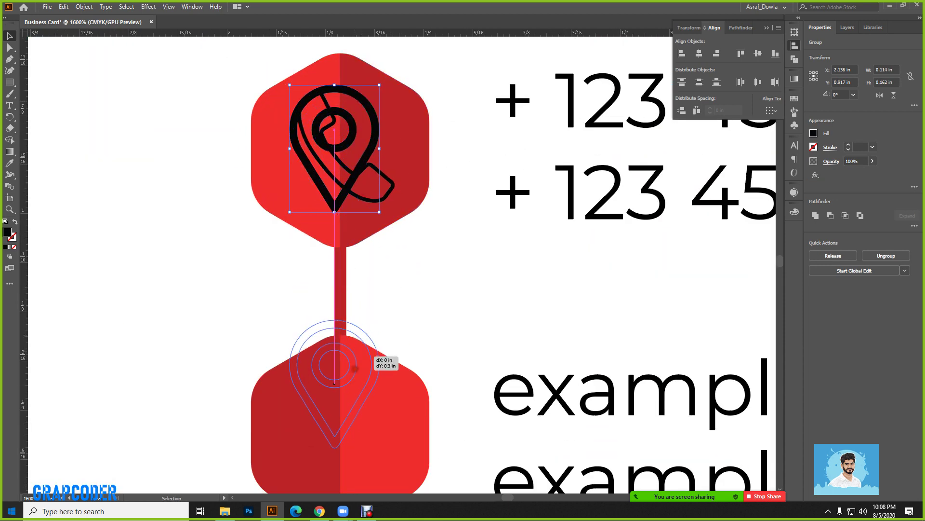
left_click_drag(407, 418, 423, 319)
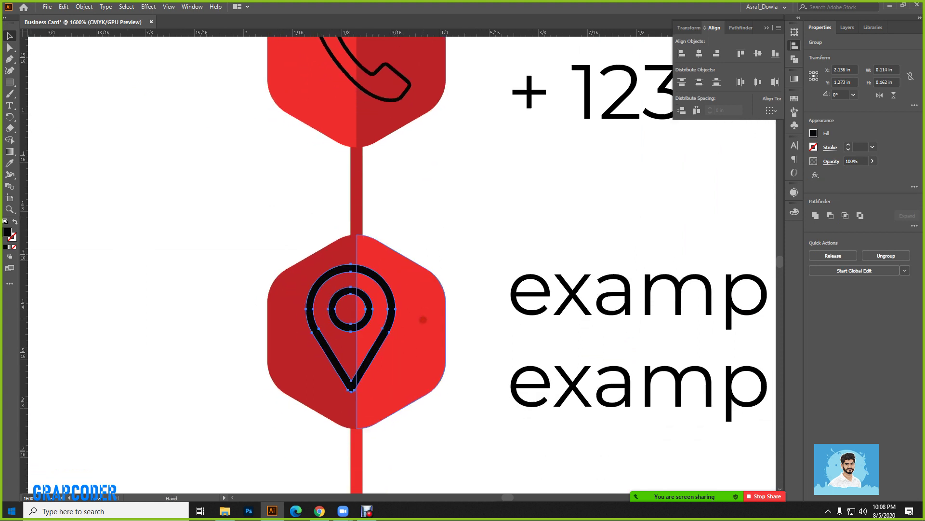
Nudge the pin right and down to centre it in the middle hexagon.
key("Right")
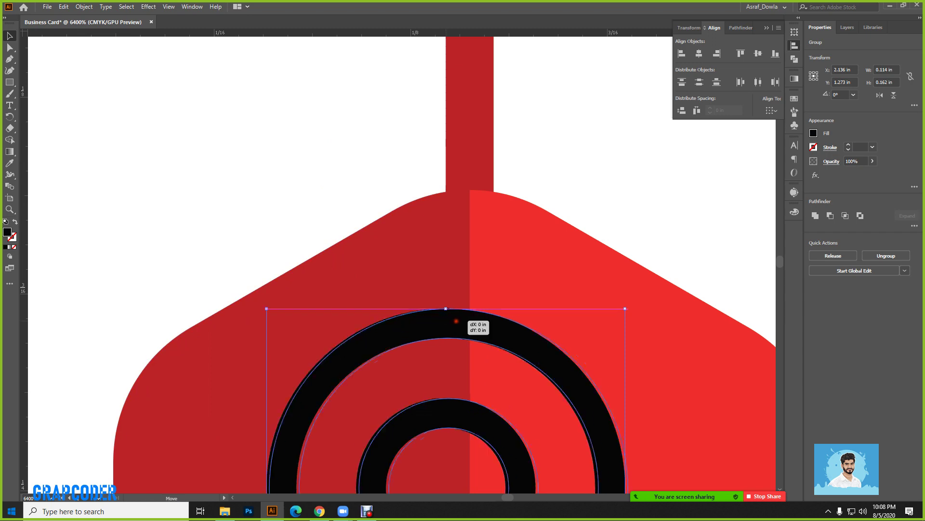
left_click_drag(448, 315, 465, 315)
scroll(466, 315, "down", 4)
left_click_drag(528, 372, 512, 268)
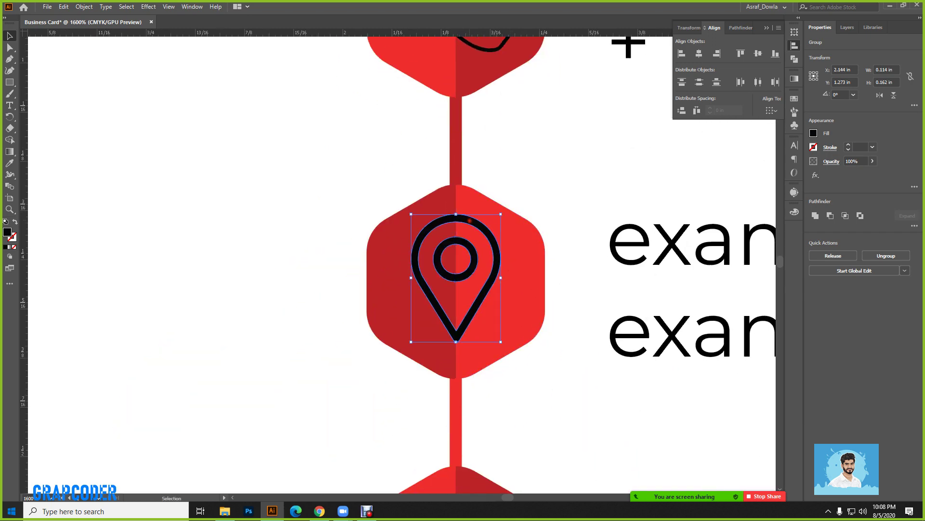
left_click_drag(470, 221, 469, 224)
scroll(505, 253, "down", 2)
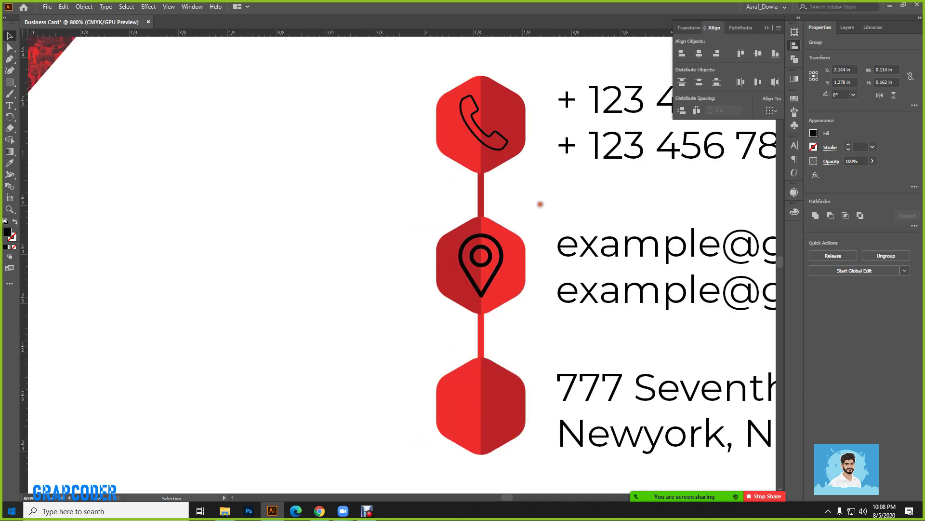
left_click(540, 204)
Check the phone handset's placement in the top hexagon.
left_click_drag(541, 204, 509, 194)
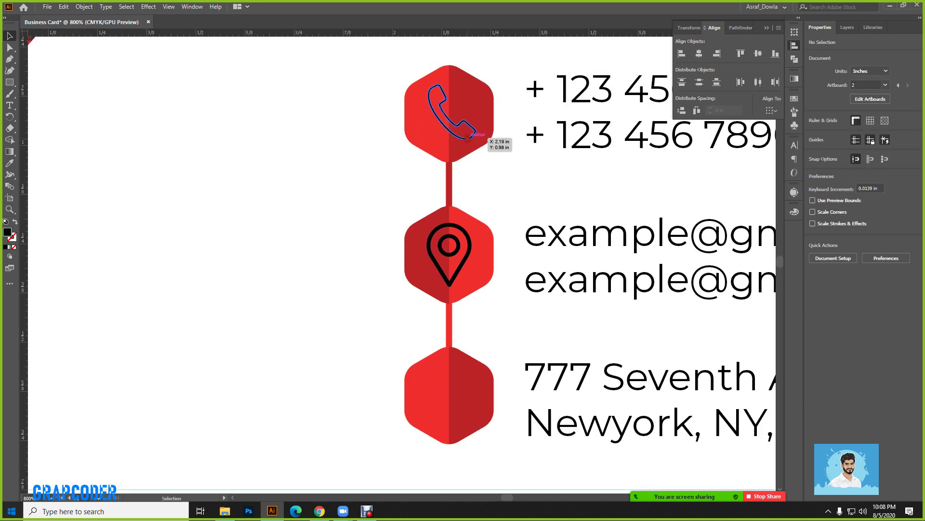
left_click_drag(472, 136, 511, 176)
left_click(491, 162)
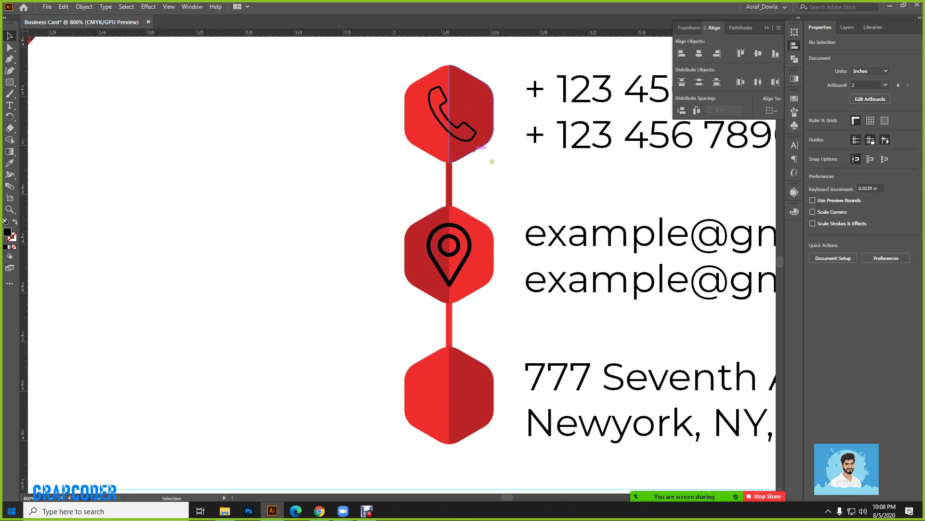
scroll(514, 188, "down", 3)
scroll(514, 188, "down", 1)
scroll(456, 270, "down", 2)
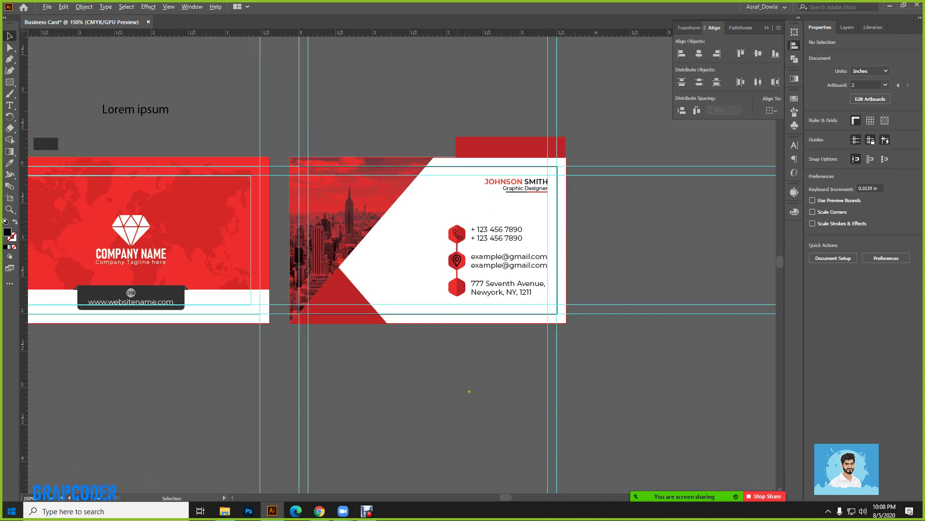
scroll(456, 270, "up", 1)
Shrink the envelope icon to hexagon size and move it onto the middle hexagon.
mouse_move(429, 346)
left_mouse_down()
mouse_move(439, 208)
mouse_move(388, 232)
left_mouse_up()
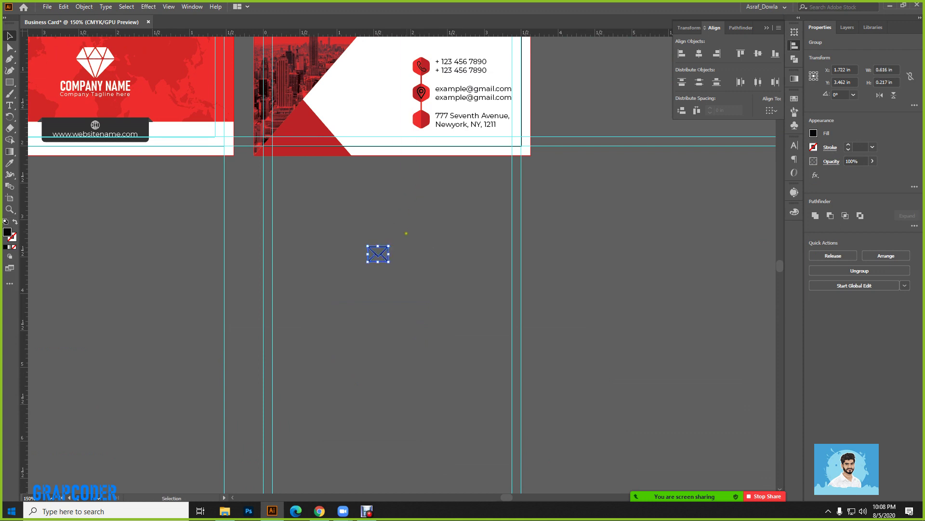
left_click_drag(379, 254, 419, 141)
scroll(423, 139, "up", 2)
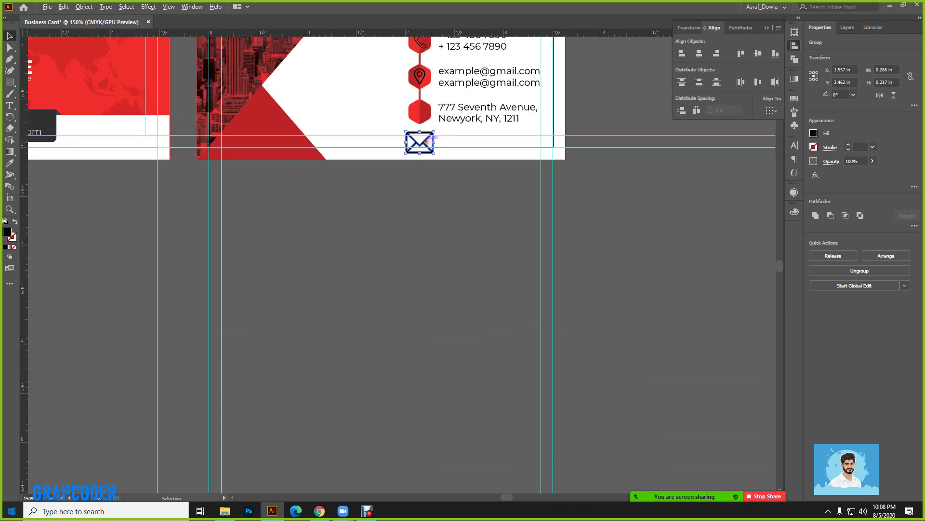
scroll(423, 139, "up", 4)
scroll(422, 139, "up", 3)
left_click_drag(494, 205, 457, 247)
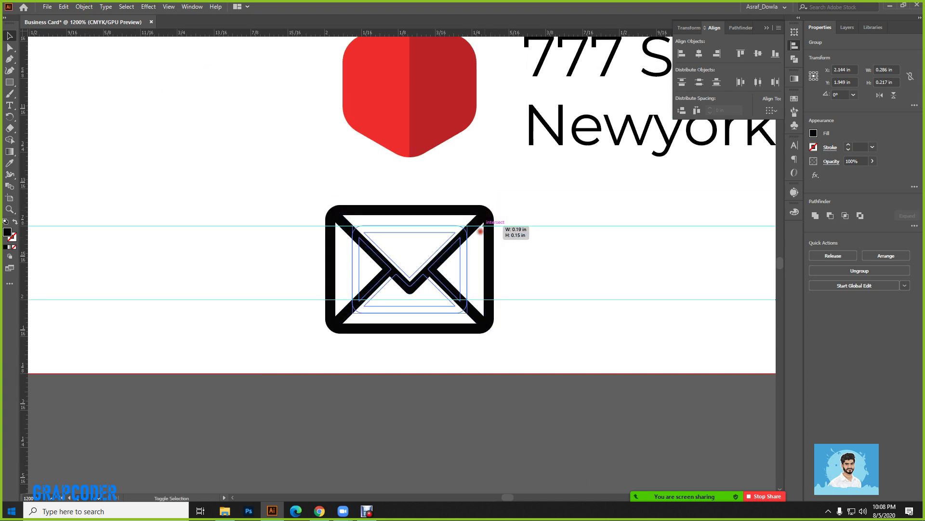
scroll(457, 247, "down", 3)
scroll(457, 247, "down", 1)
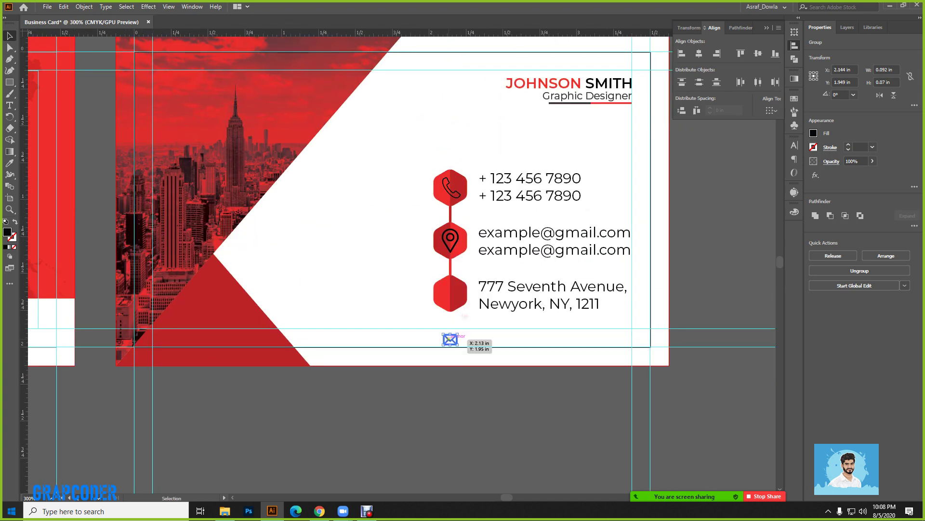
mouse_move(450, 340)
left_mouse_down()
mouse_move(452, 238)
mouse_move(518, 271)
left_mouse_up()
scroll(455, 243, "up", 7)
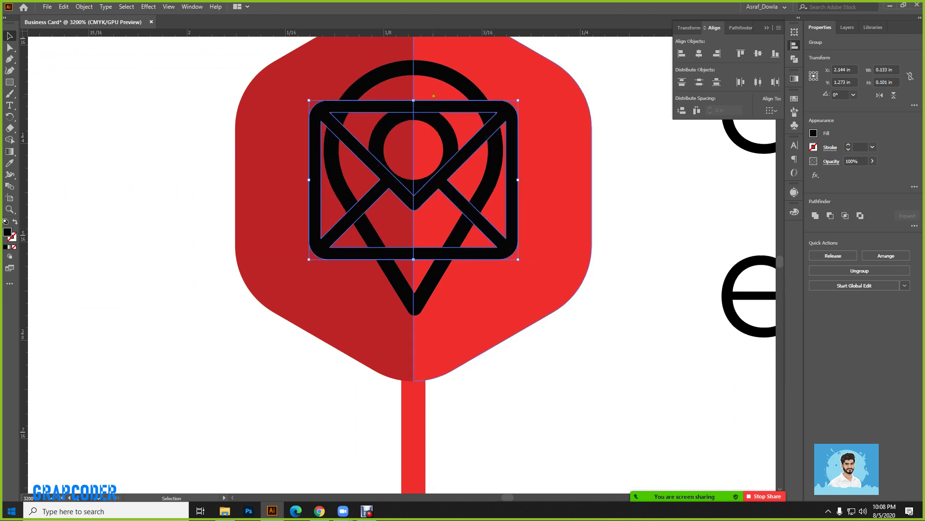
Move the pin down with Shift+Down onto the bottom address hexagon and centre it.
left_click(438, 73)
scroll(482, 120, "down", 5)
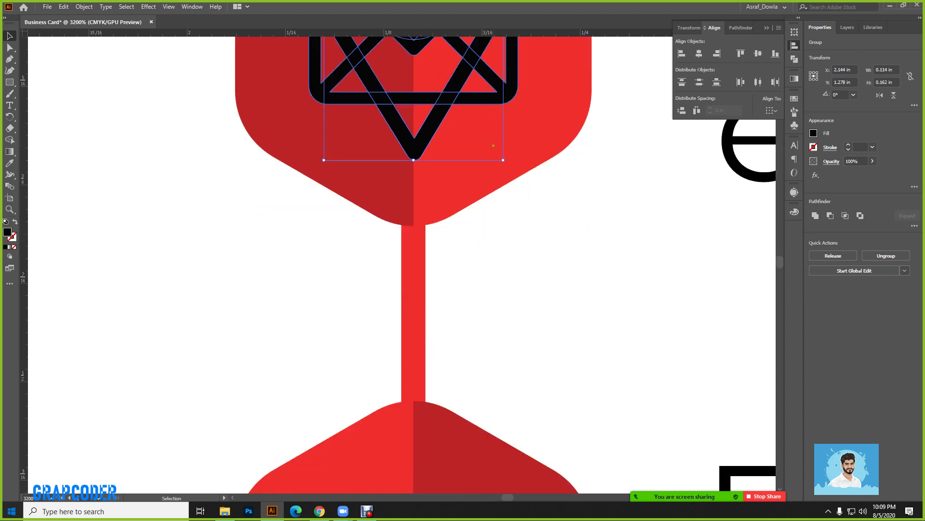
scroll(495, 145, "down", 3)
key("shift+Down")
key("shift+Down")
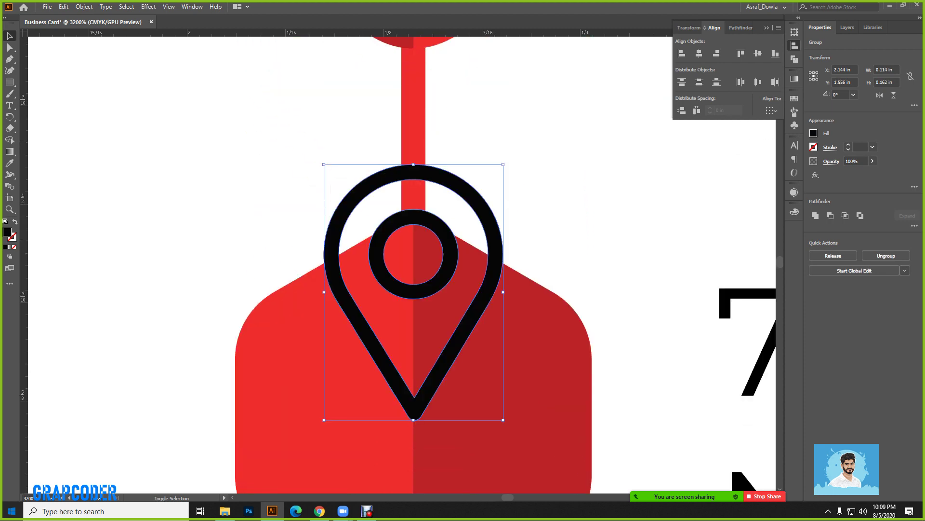
key("shift+Down")
scroll(574, 233, "down", 5)
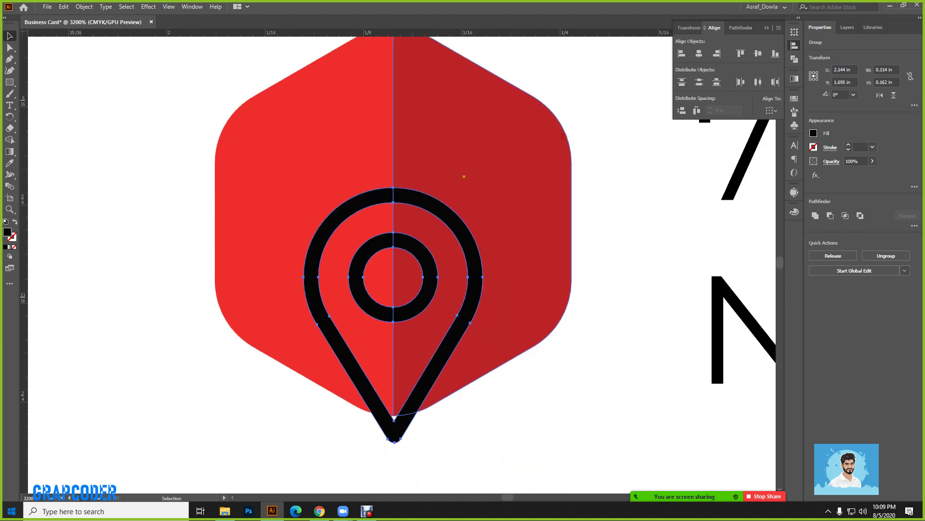
left_click_drag(422, 196, 422, 103)
scroll(613, 288, "up", 3)
left_click(609, 356)
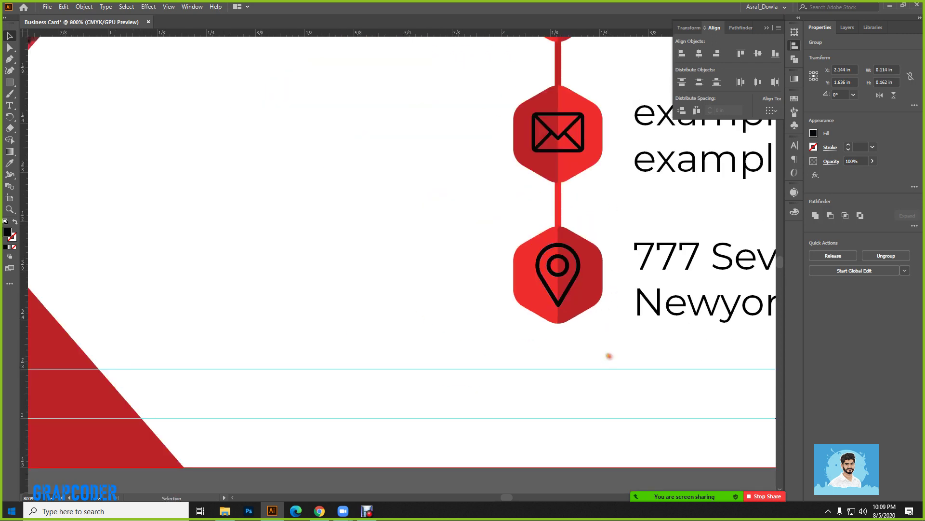
Centre the whole finished card in view, then return to the Flaticon browser window.
scroll(610, 355, "up", 1)
scroll(456, 336, "right", 3)
scroll(455, 336, "down", 2)
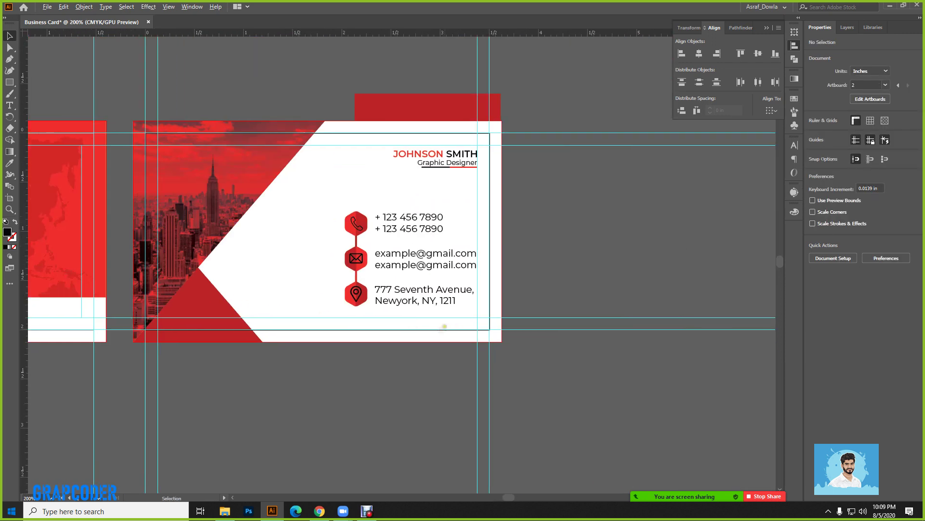
scroll(378, 287, "down", 1)
scroll(378, 287, "up", 1)
left_click_drag(378, 287, 394, 357)
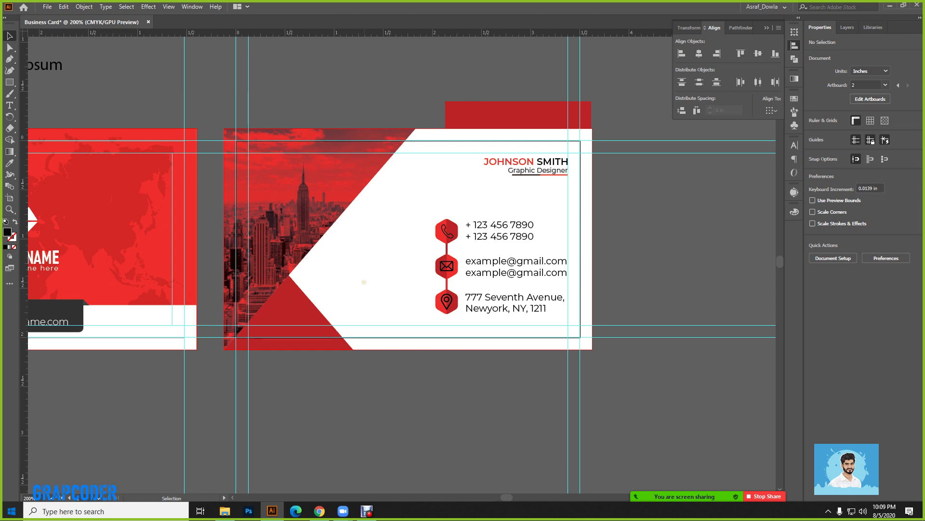
left_click_drag(364, 282, 406, 264)
left_click(319, 510)
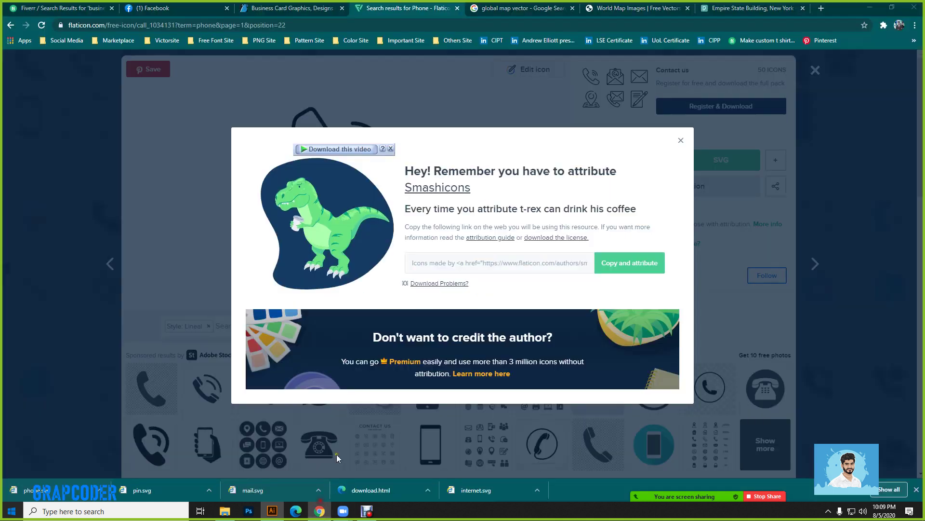
Close the attribution popup and go to the IcoFont website via a web search.
left_click(632, 112)
left_click(395, 26)
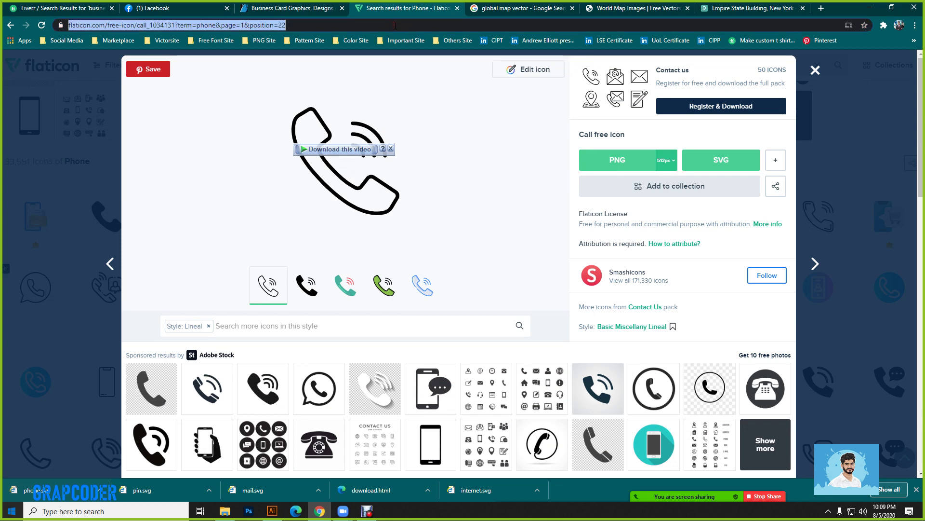
type("icofon")
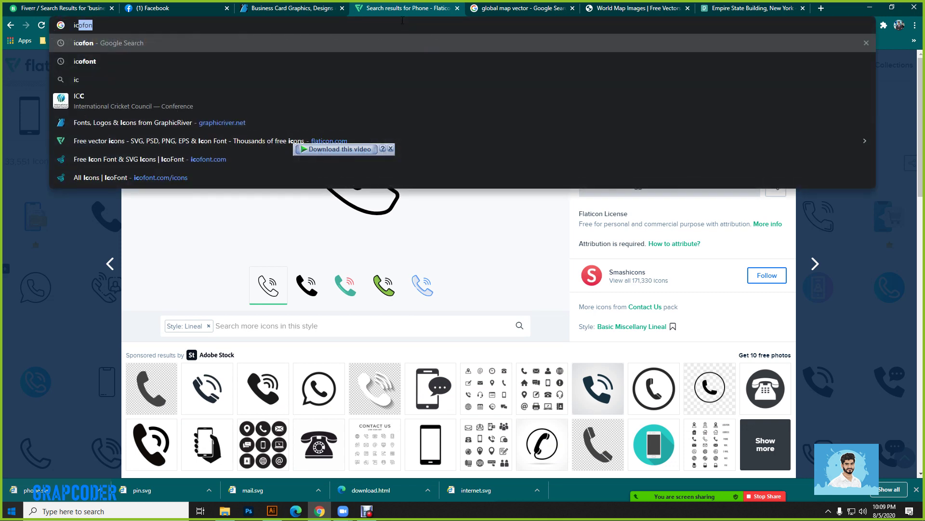
key("Return")
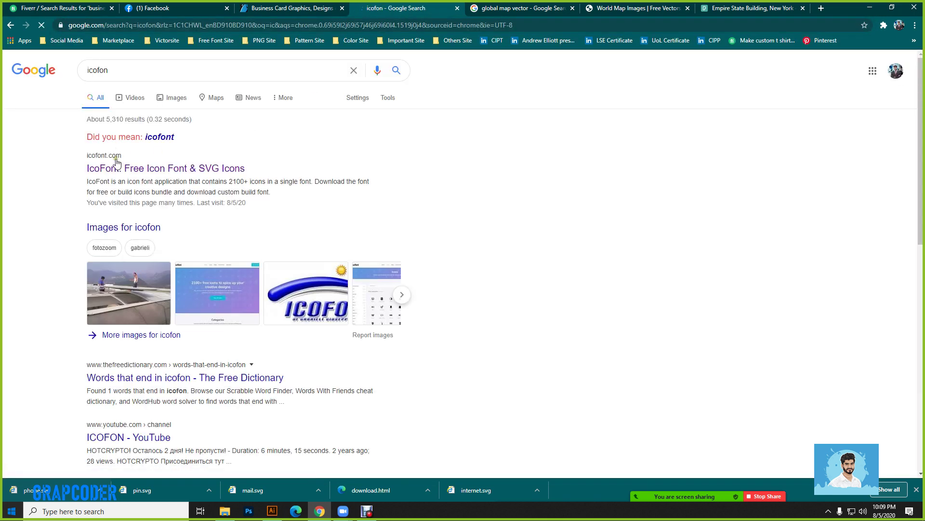
left_click(118, 170)
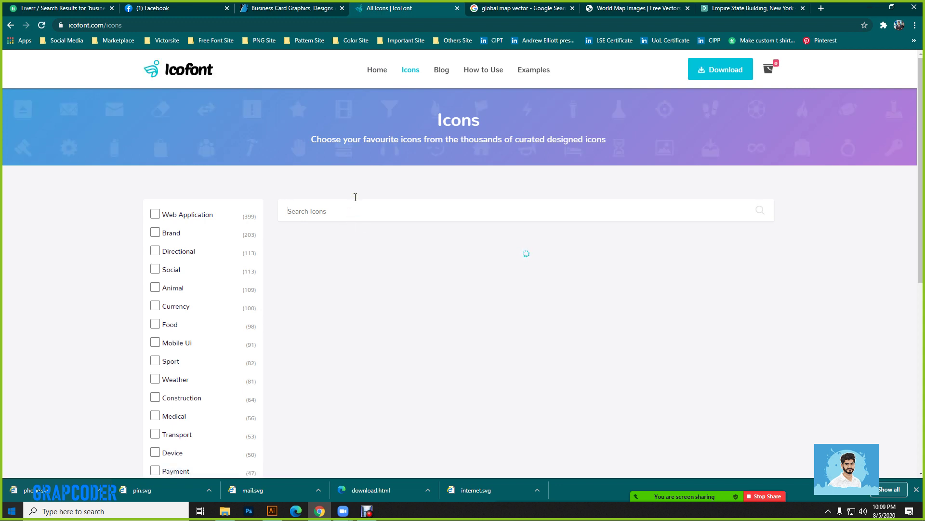
Search IcoFont for 'qr' and select the qr-code icon's glyph in its details.
type("qr")
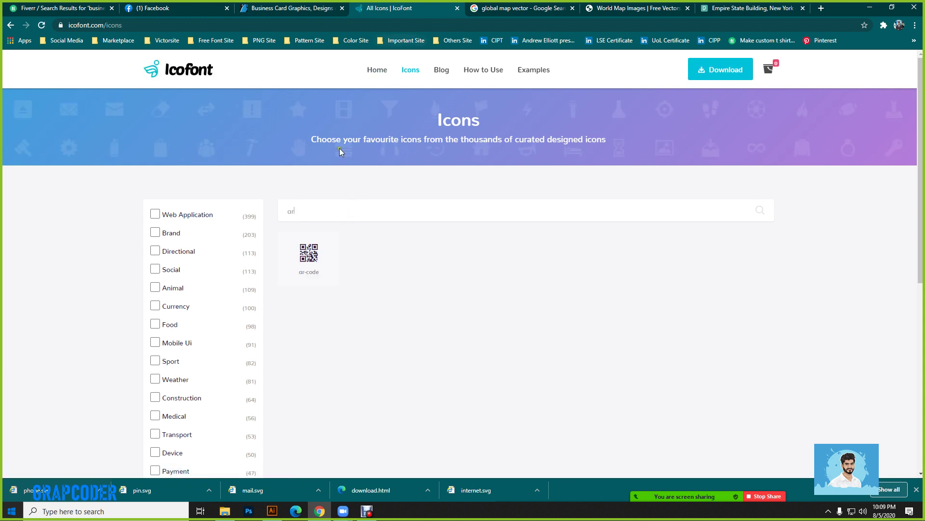
left_click(321, 248)
left_click_drag(207, 177, 143, 162)
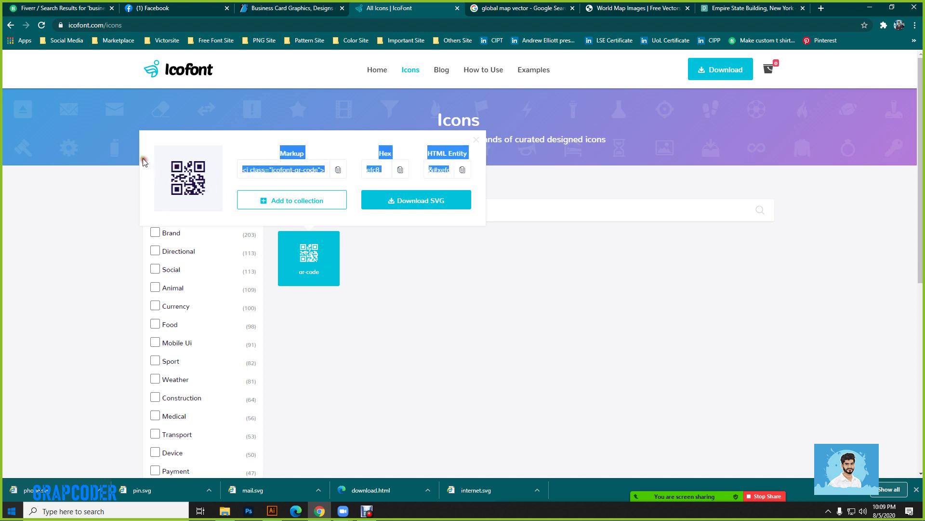
left_click_drag(214, 187, 180, 178)
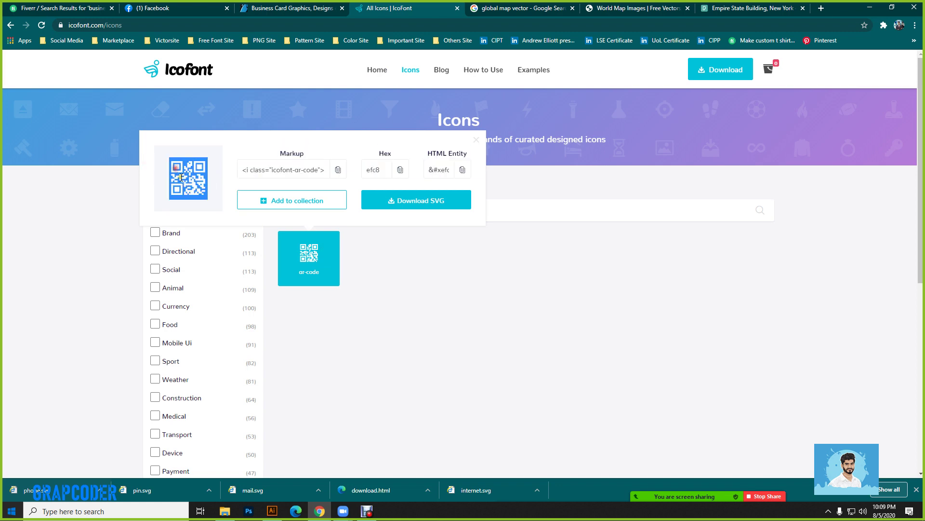
Paste the qr-code glyph onto the card and set its font to icofont.
left_click(273, 512)
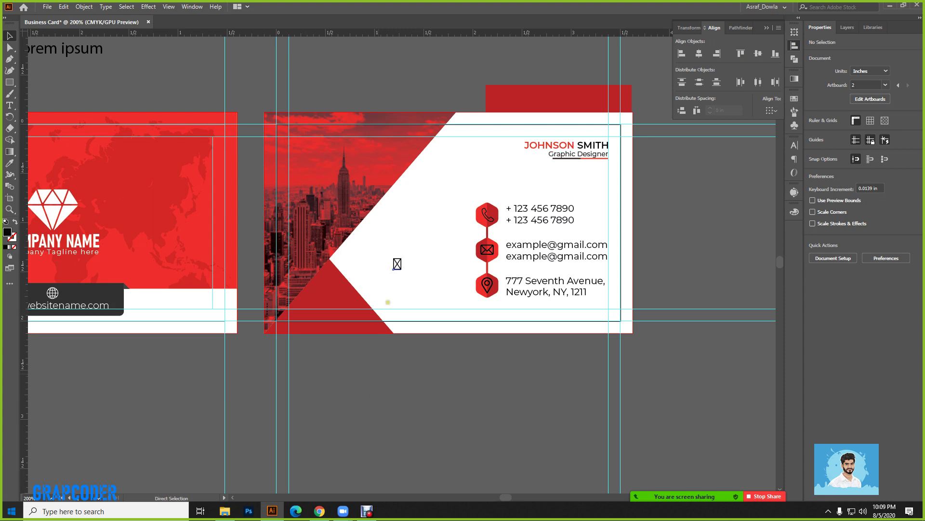
key("v")
left_click(398, 264)
left_click(854, 214)
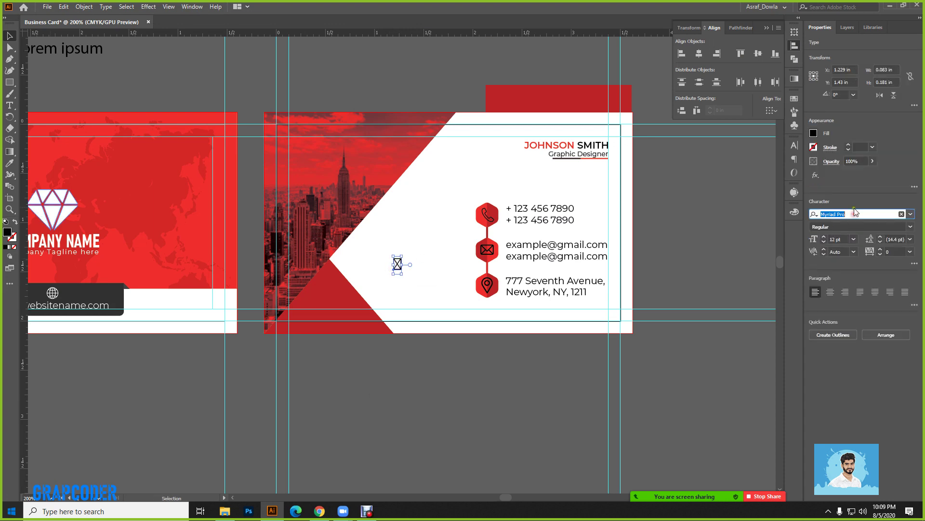
type("ic")
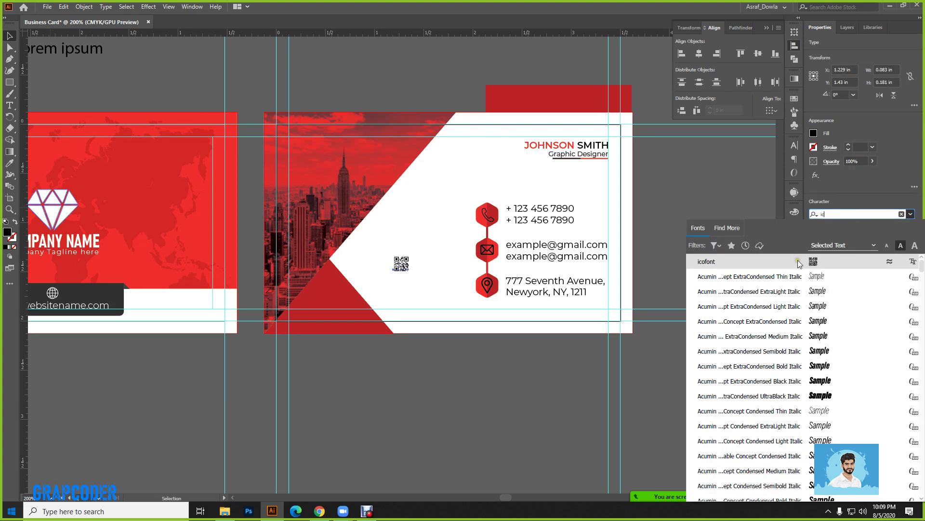
left_click(798, 262)
scroll(404, 264, "up", 5)
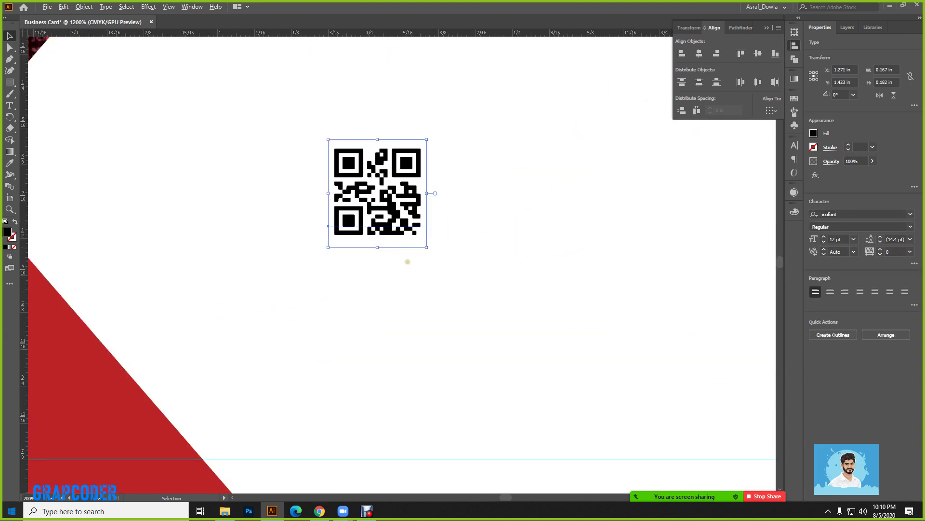
Convert the QR glyph to outlines and scale it up to about half an inch.
right_click(397, 220)
left_click(435, 284)
scroll(434, 272, "down", 3)
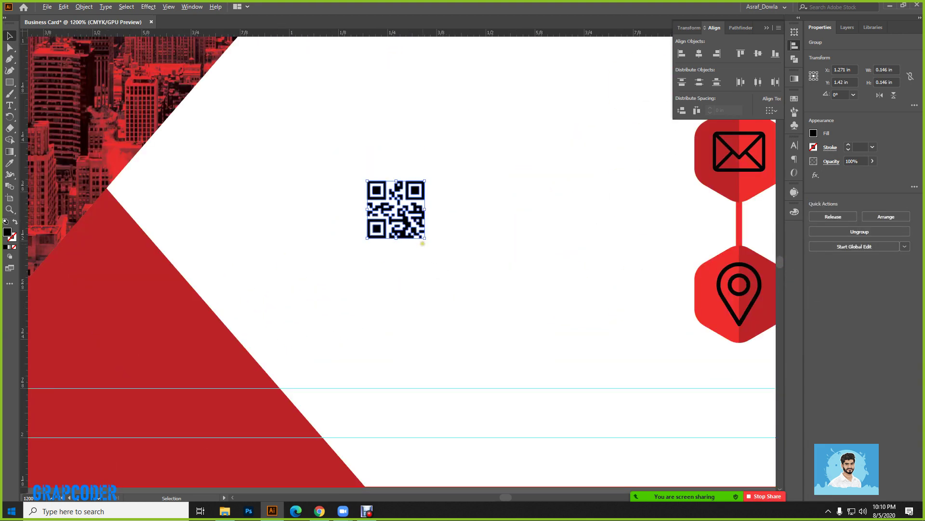
scroll(429, 250, "down", 3)
mouse_move(426, 241)
left_mouse_down()
mouse_move(458, 283)
mouse_move(456, 266)
left_mouse_up()
scroll(493, 310, "up", 3)
scroll(457, 267, "down", 2)
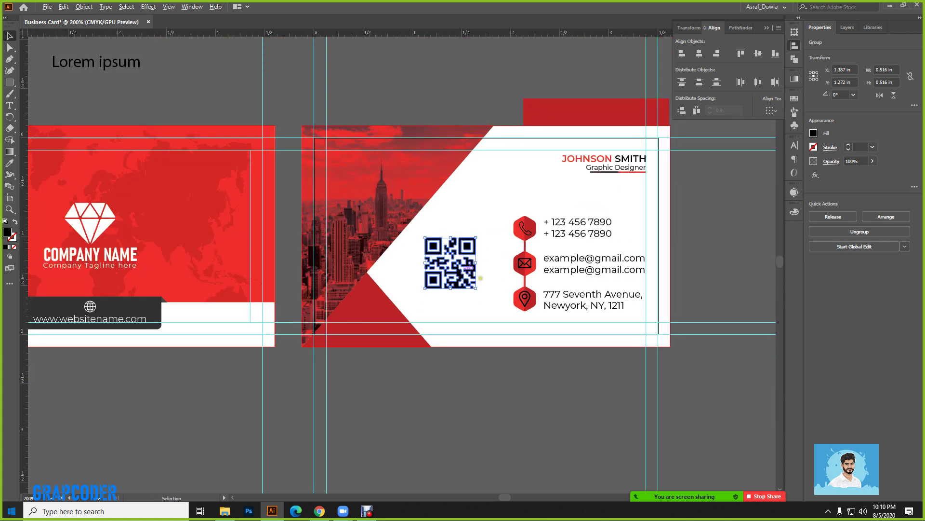
Enlarge the QR code slightly more, to about 0.54 in, and check it.
left_click(458, 377)
scroll(451, 327, "up", 1)
scroll(452, 308, "up", 2)
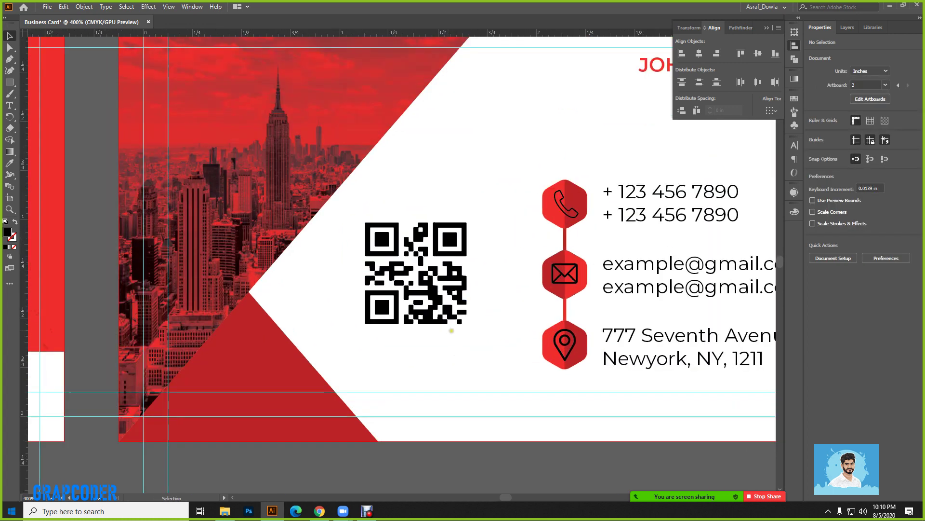
left_click(395, 307)
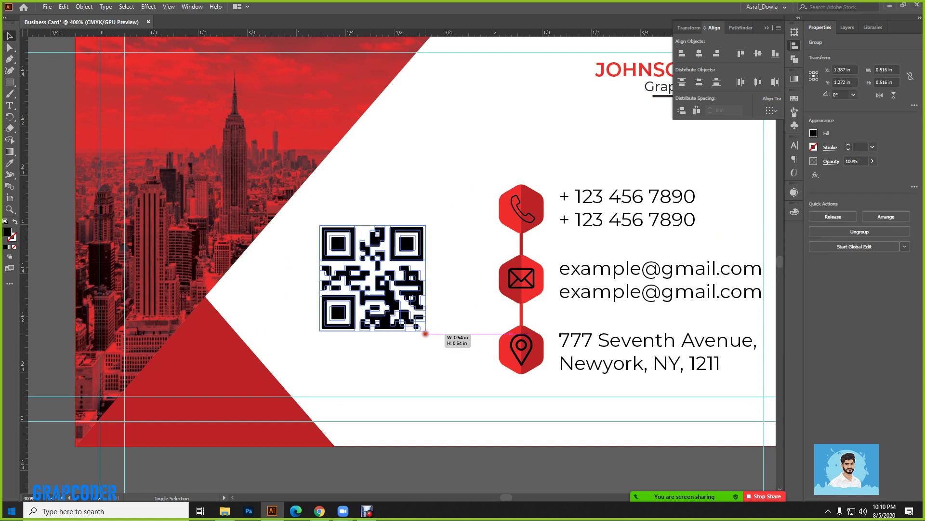
left_click_drag(423, 328, 426, 333)
scroll(426, 332, "down", 1)
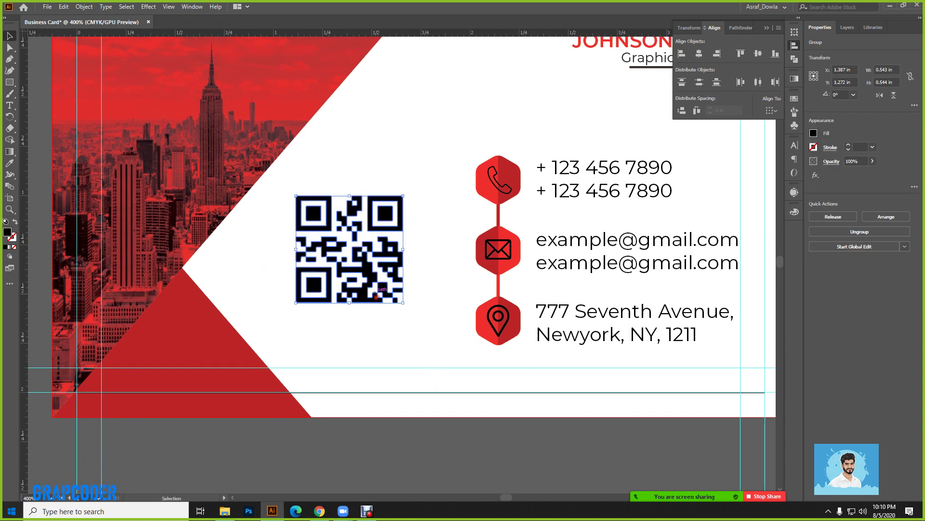
left_click(408, 340)
scroll(365, 272, "up", 2)
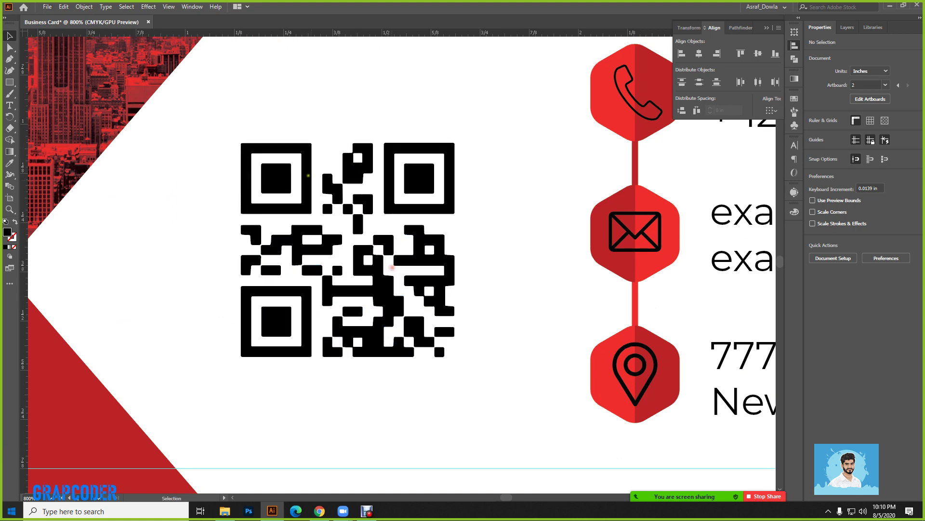
Ungroup the QR code and release its compound path into separate pieces.
left_click(286, 180)
right_click(285, 180)
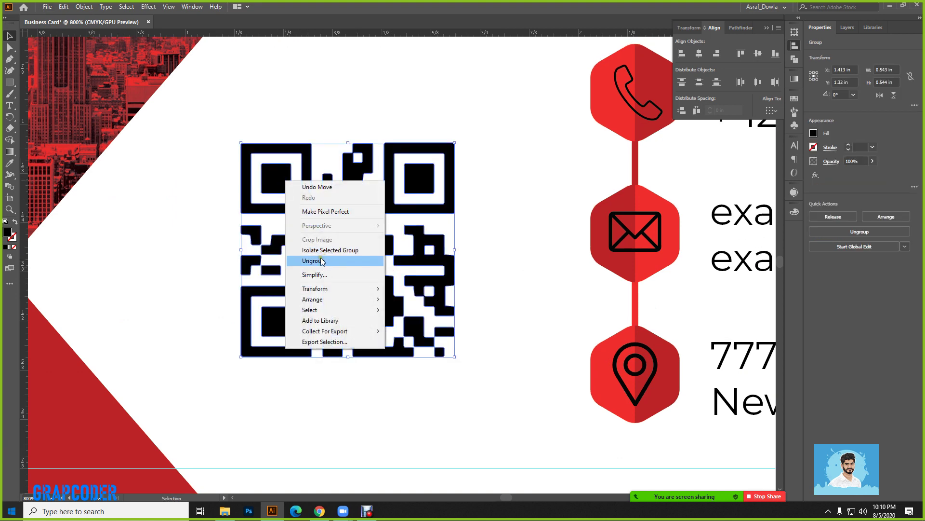
left_click(320, 260)
left_click(192, 249)
right_click(283, 181)
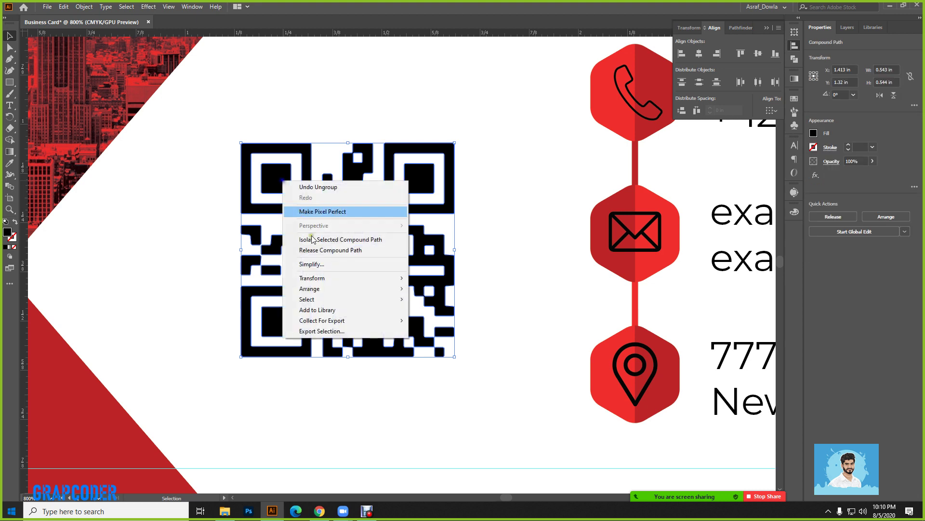
left_click(317, 250)
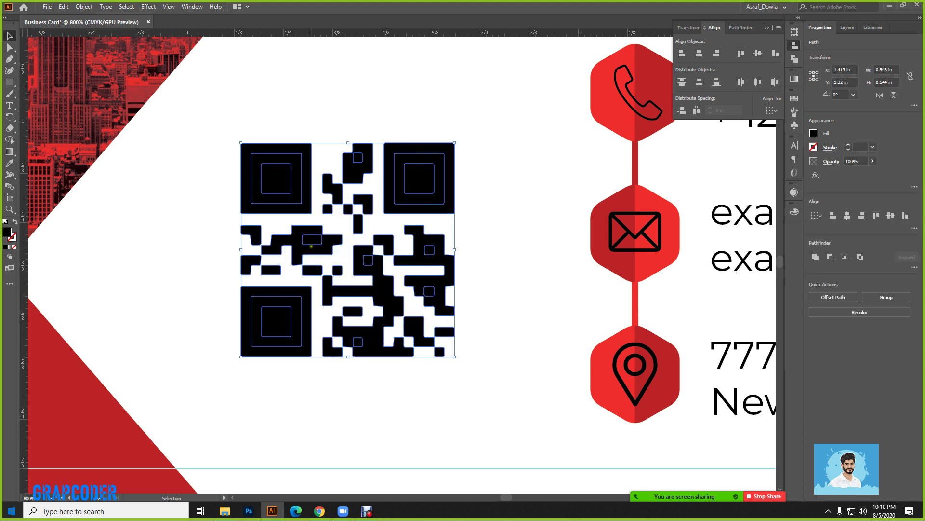
left_click(213, 217)
key("ctrl+z")
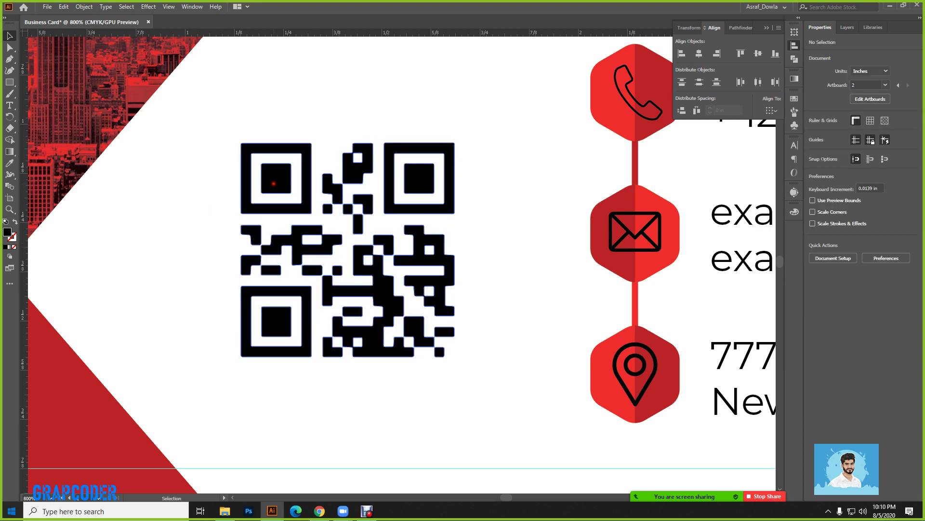
right_click(274, 185)
left_click(316, 253)
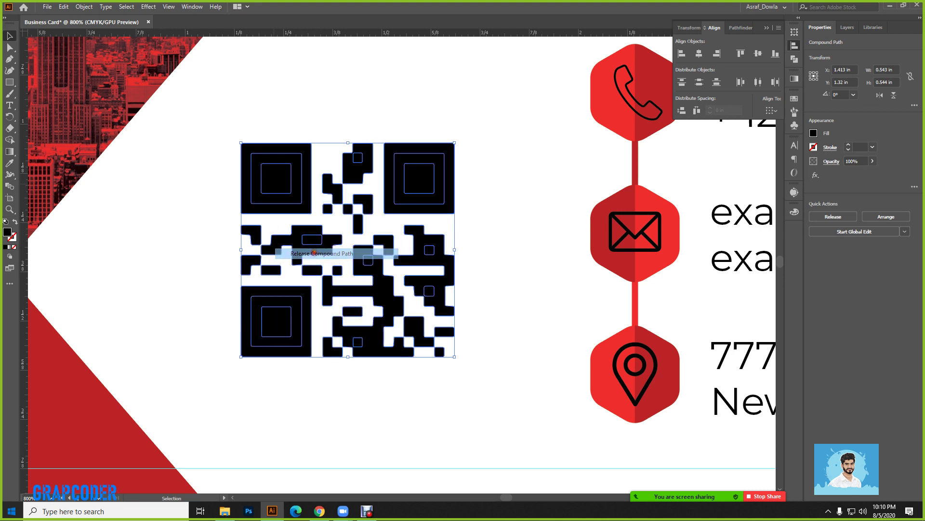
right_click(292, 190)
left_click(225, 253)
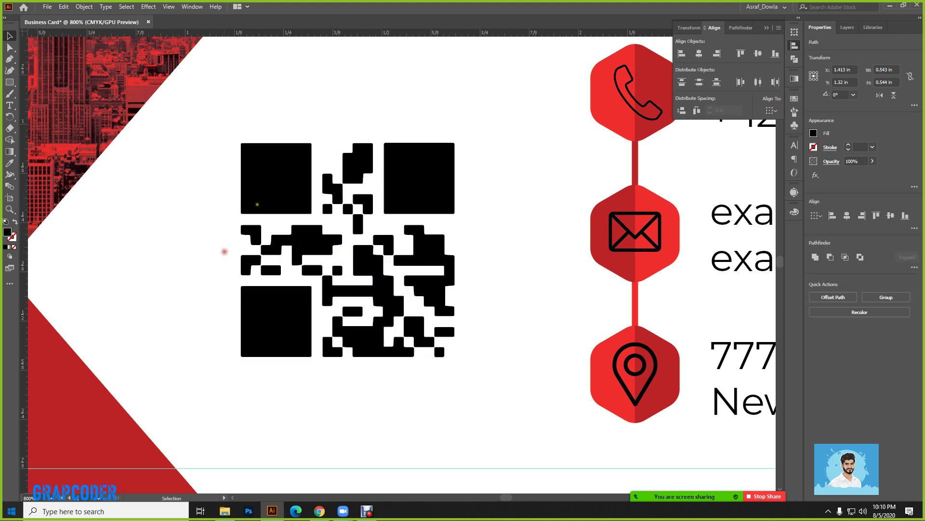
Try deleting the top-left marker's inner square, then restore it.
left_click(267, 184)
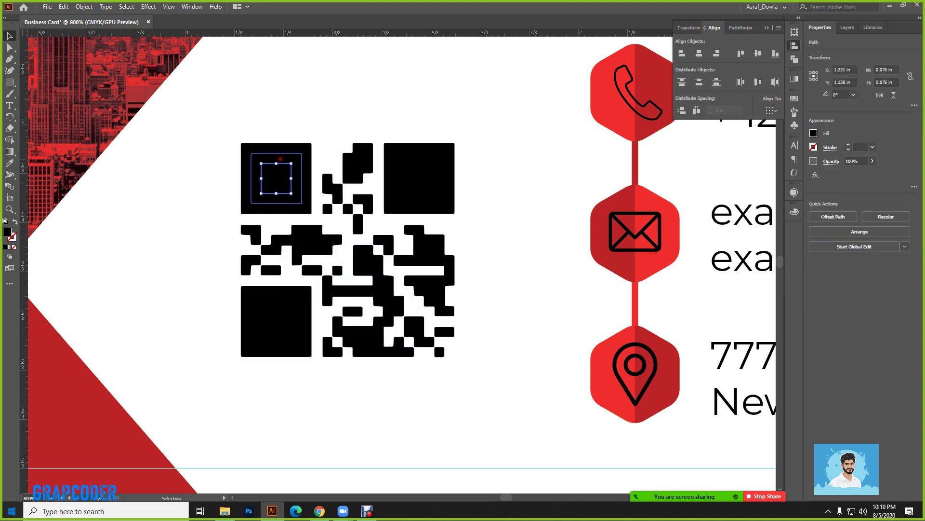
scroll(278, 164, "up", 4)
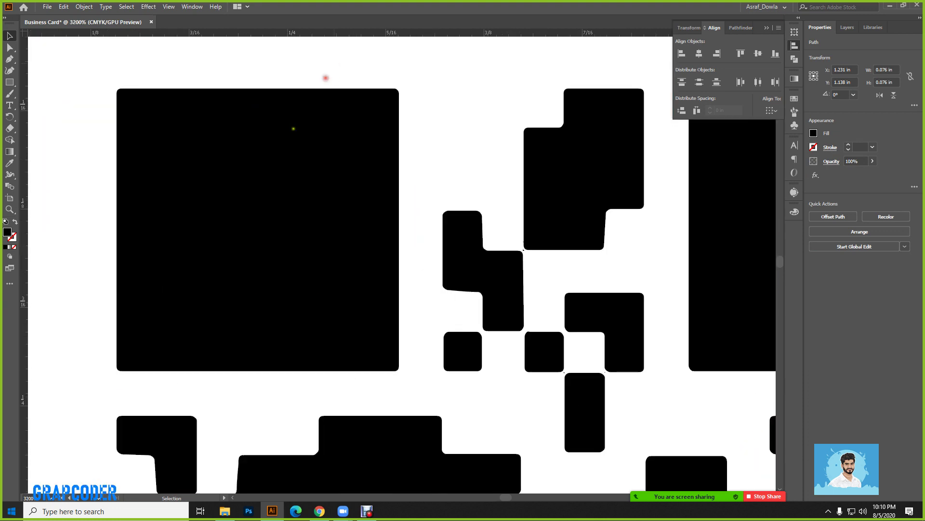
key("ctrl+z")
key("Delete")
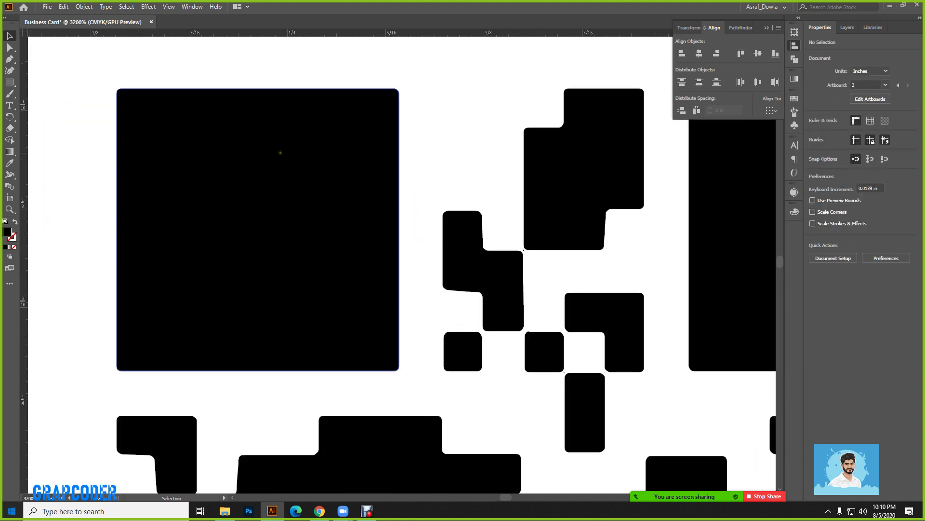
key("ctrl+z")
scroll(253, 75, "down", 3)
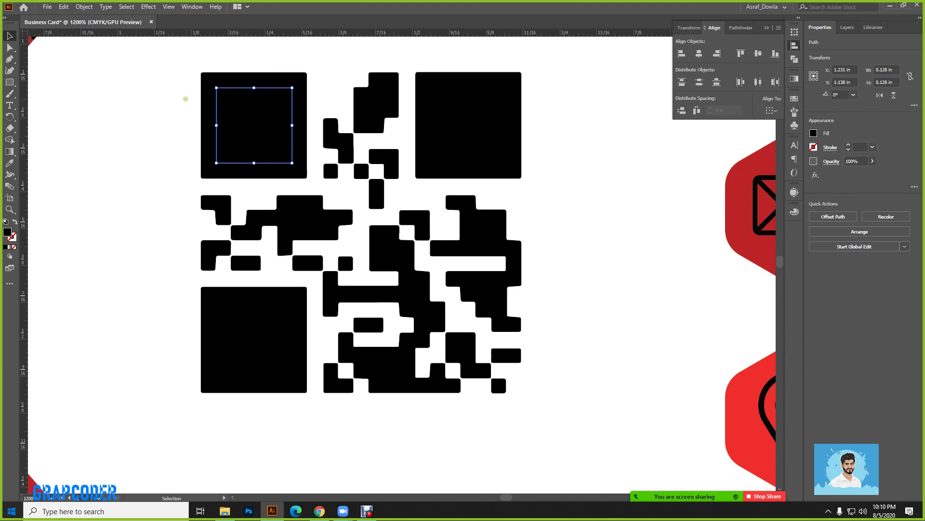
Divide the top-left corner marker's nested squares and delete its middle ring.
left_click_drag(259, 160, 259, 160)
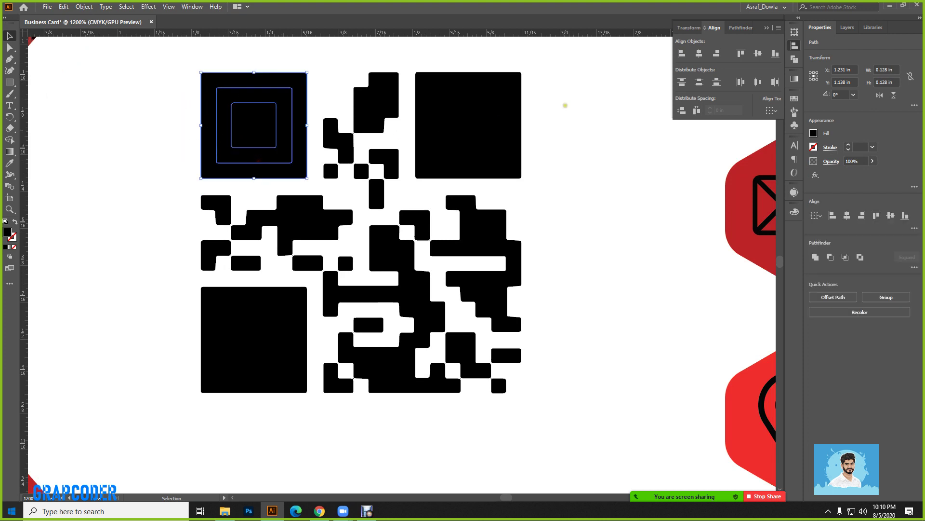
left_click(738, 28)
left_click(683, 79)
right_click(249, 122)
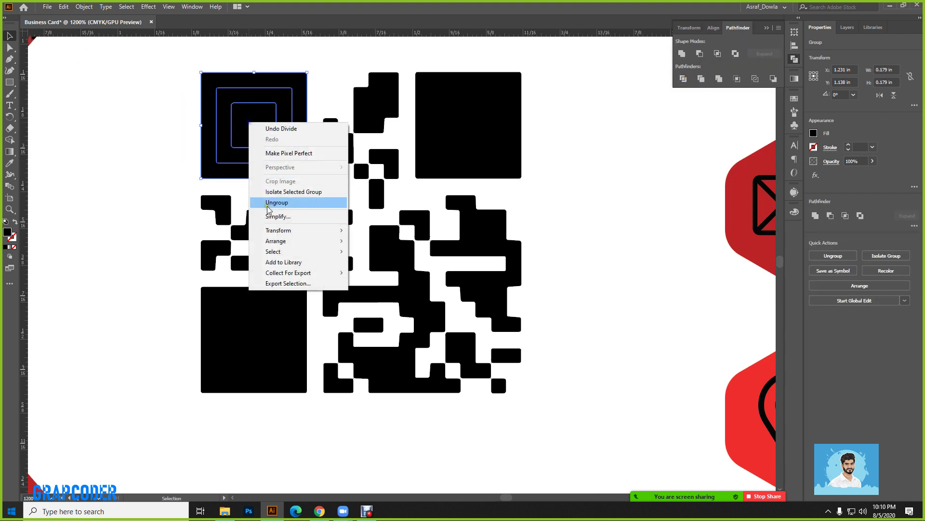
left_click(277, 202)
left_click(138, 141)
left_click(220, 99)
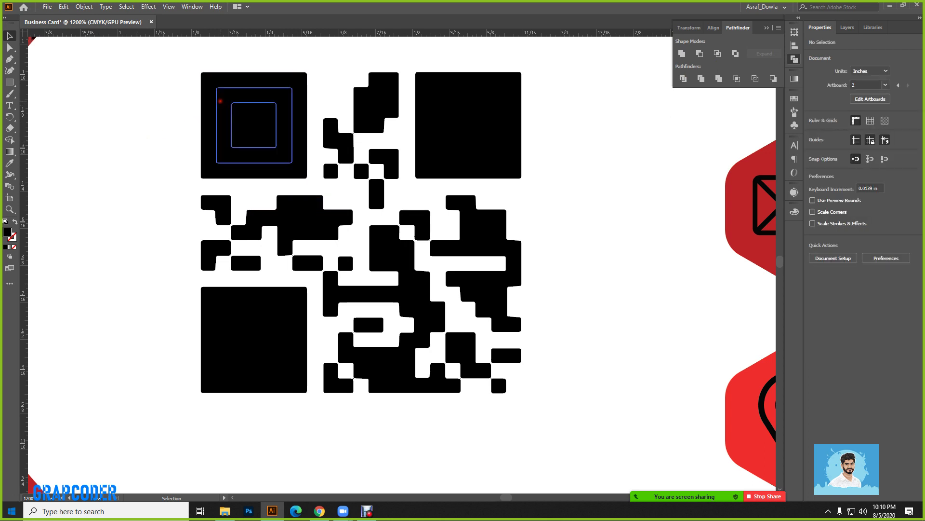
right_click(220, 101)
left_click(251, 185)
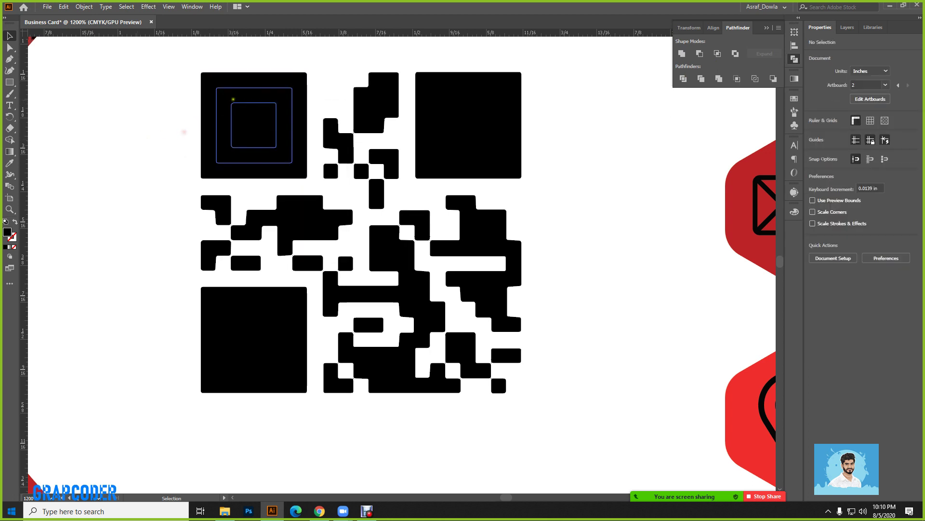
key("Delete")
left_click(244, 118)
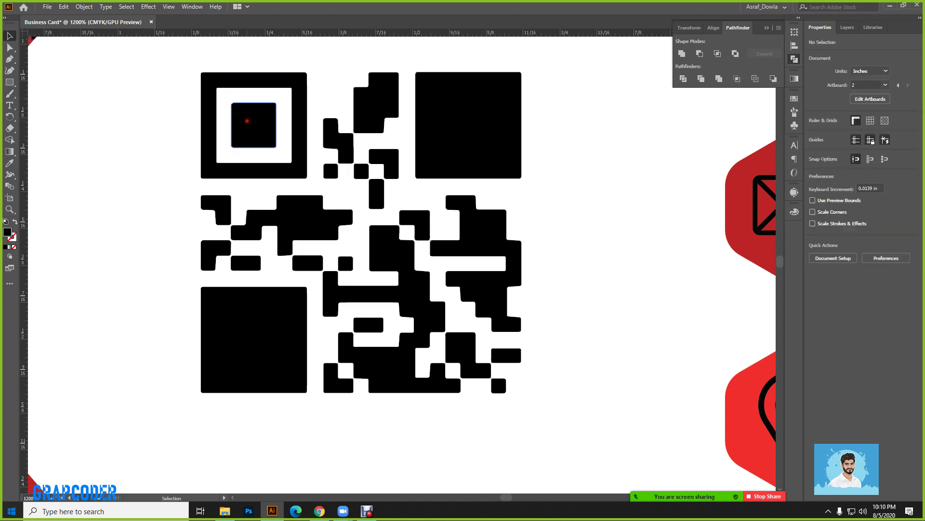
Divide the bottom-left corner marker's nested squares and ungroup the pieces.
left_click_drag(173, 317, 239, 345)
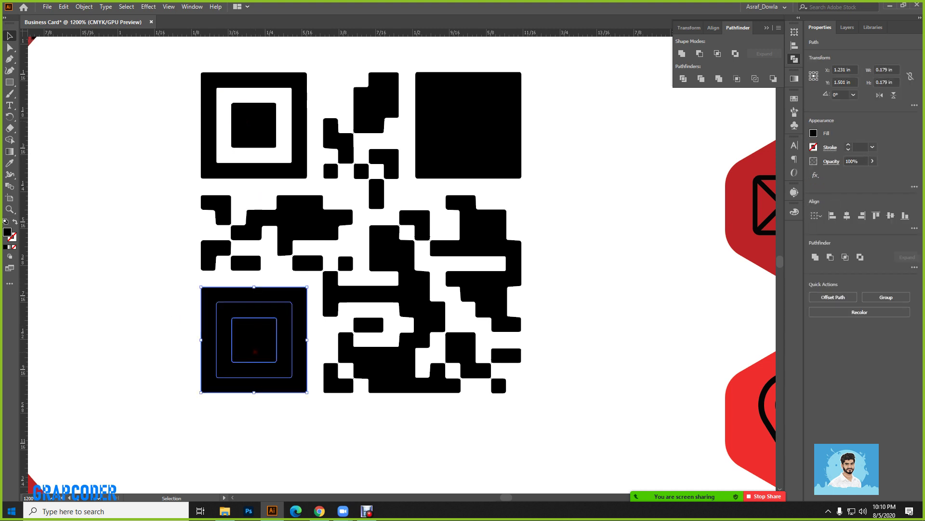
left_click(684, 78)
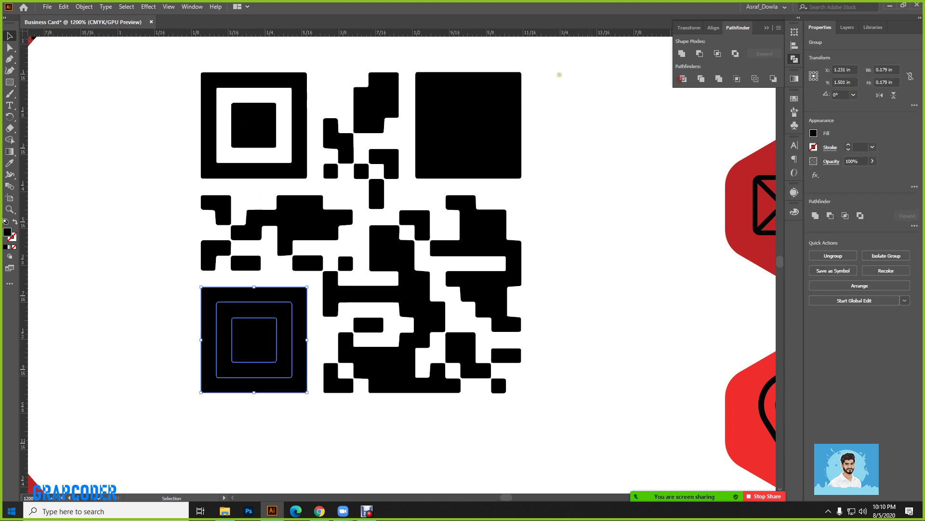
right_click(256, 344)
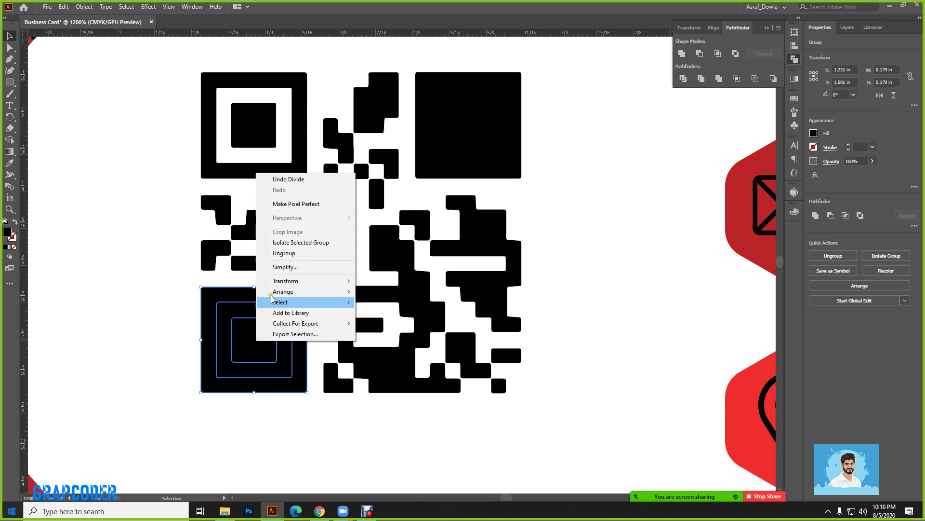
left_click(290, 250)
left_click(141, 289)
left_click(223, 310)
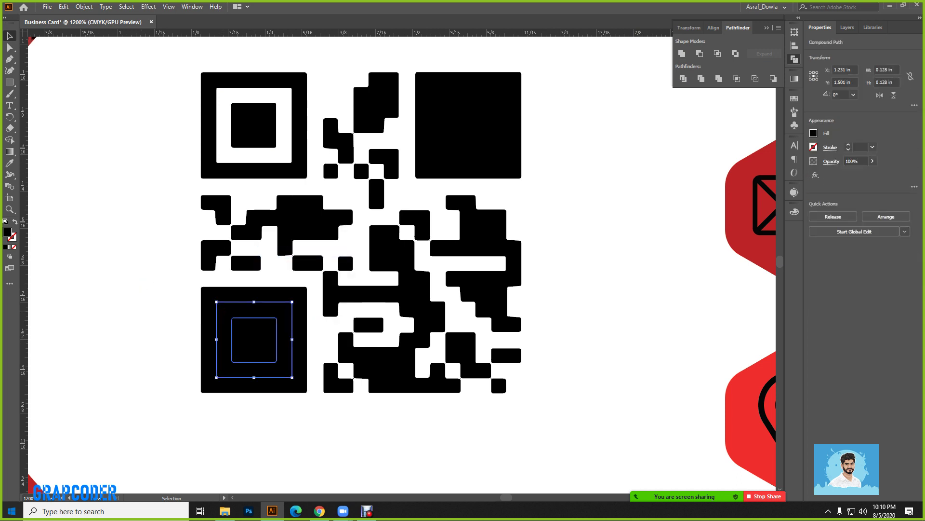
left_click(468, 161)
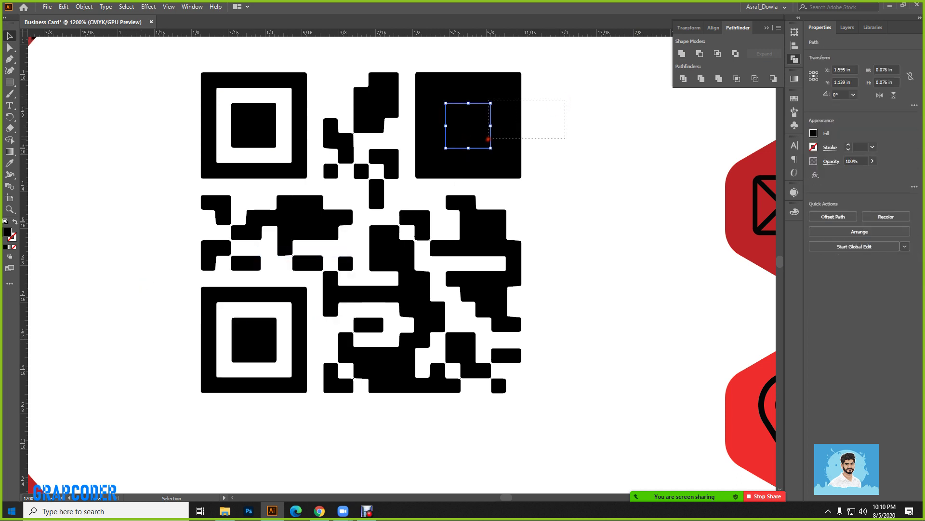
Divide the top-right corner marker's nested squares and delete its middle ring.
left_click_drag(488, 140, 486, 141)
left_click(682, 80)
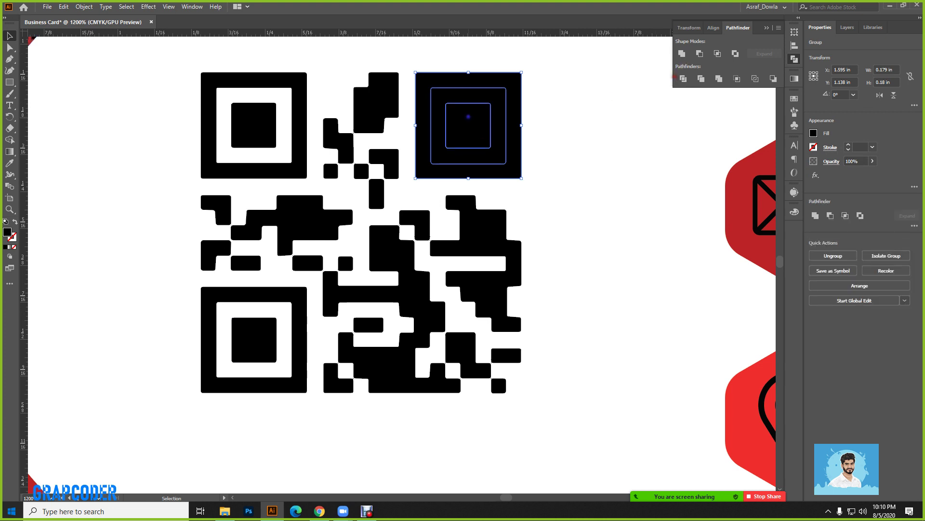
right_click(478, 117)
left_click(501, 196)
right_click(488, 114)
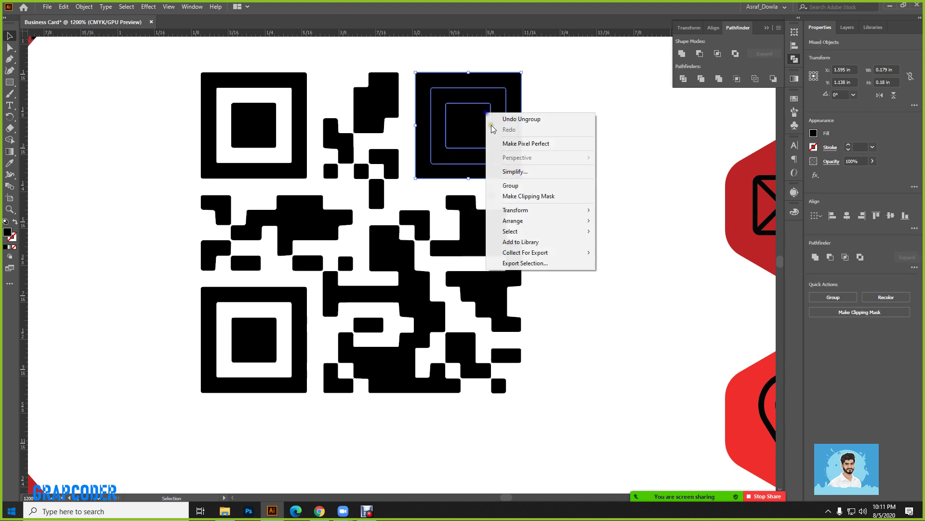
left_click(644, 171)
left_click(502, 124)
key("Delete")
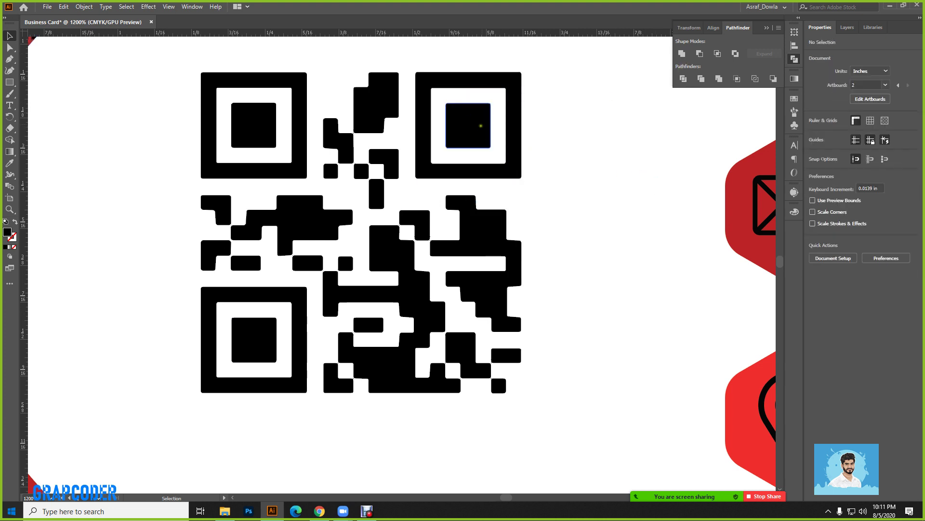
Give the three corner markers' inner squares the hexagon red with the Eyedropper.
left_click(479, 127)
left_click(266, 127, "shift")
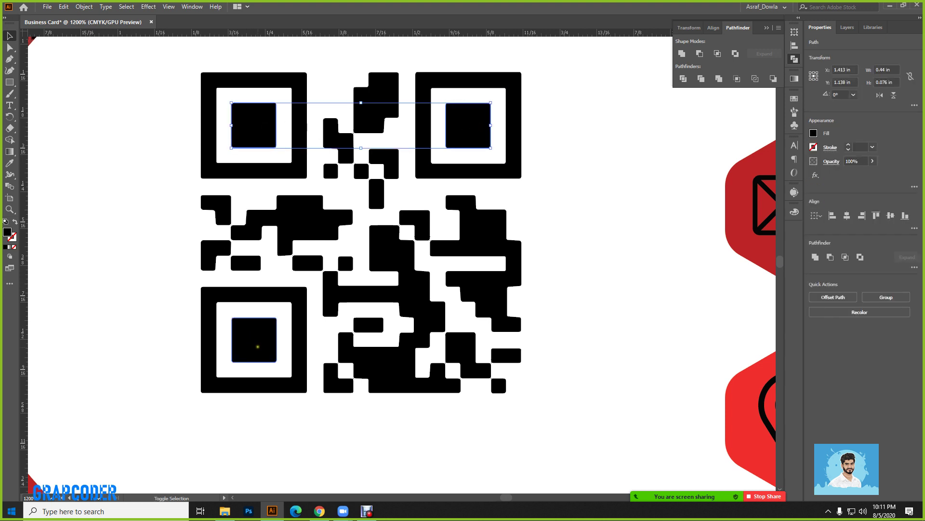
left_click(258, 346, "shift")
key("i")
left_click(741, 384)
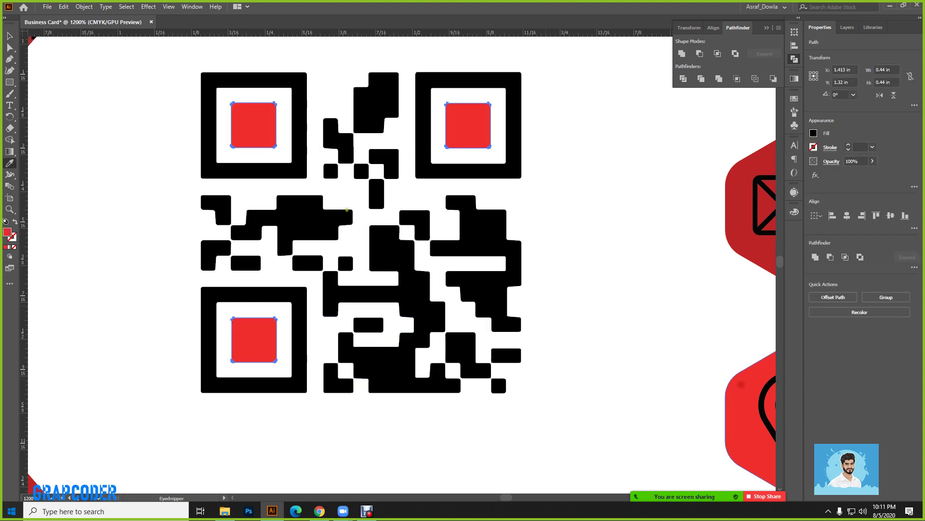
left_click(10, 36)
Select all the QR code pieces and group them with Ctrl+G.
scroll(99, 143, "down", 1)
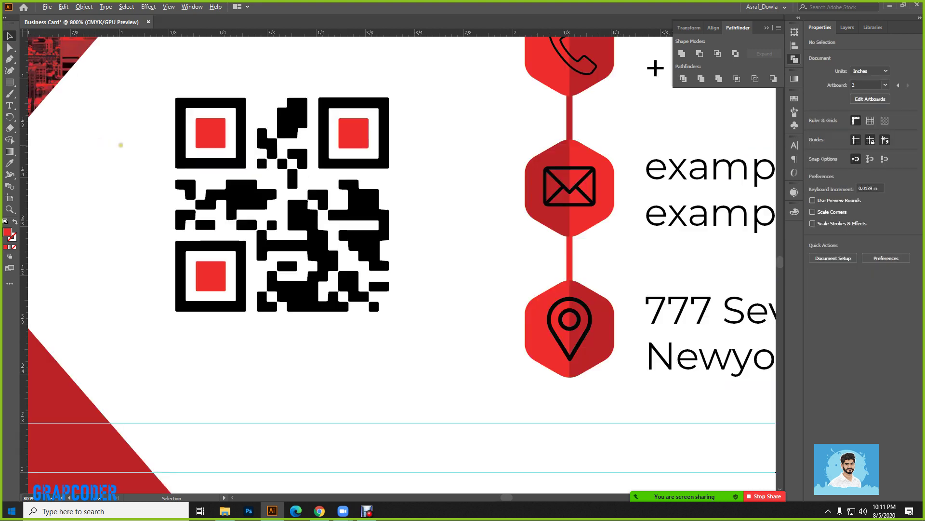
scroll(147, 188, "up", 1)
mouse_move(143, 115)
left_mouse_down()
mouse_move(388, 365)
mouse_move(446, 409)
left_mouse_up()
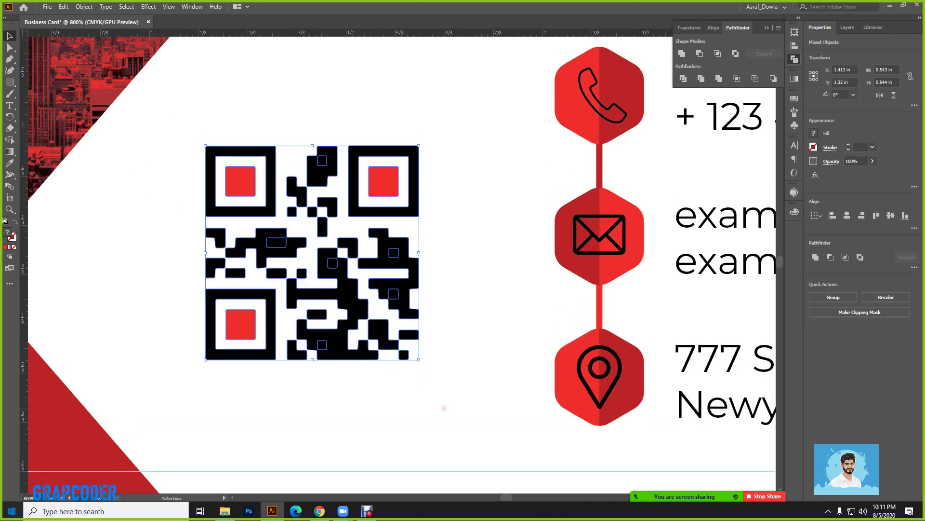
key("ctrl+g")
scroll(467, 325, "up", 1)
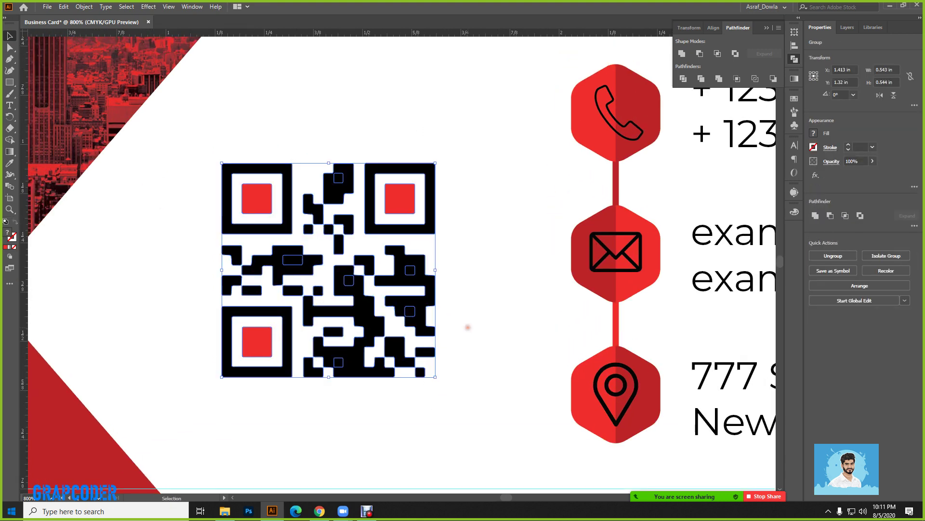
left_click(468, 327)
left_click(9, 83)
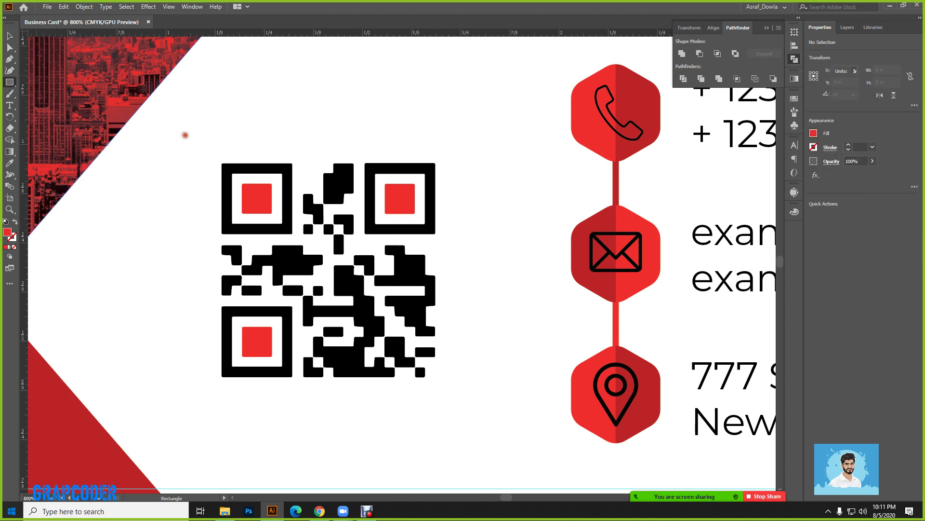
left_click_drag(214, 155, 446, 392)
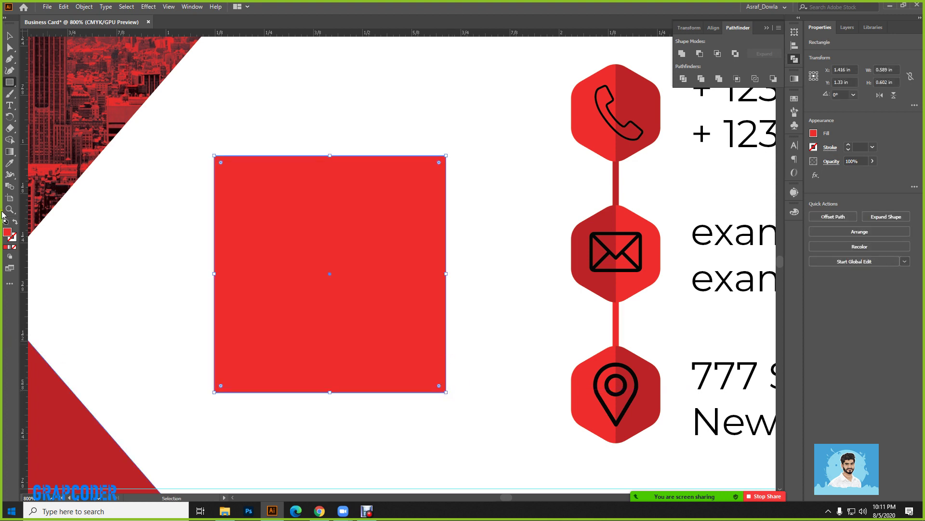
left_click(14, 221)
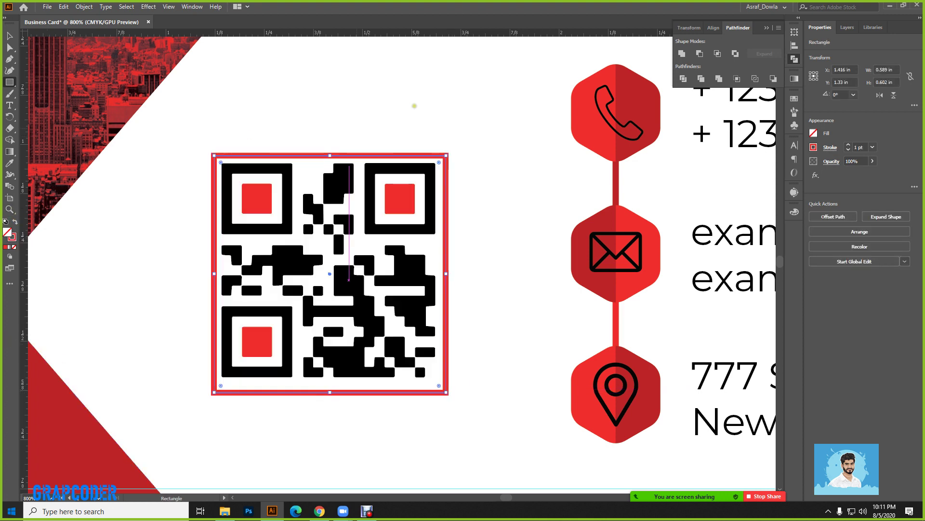
key("v")
left_click(7, 37)
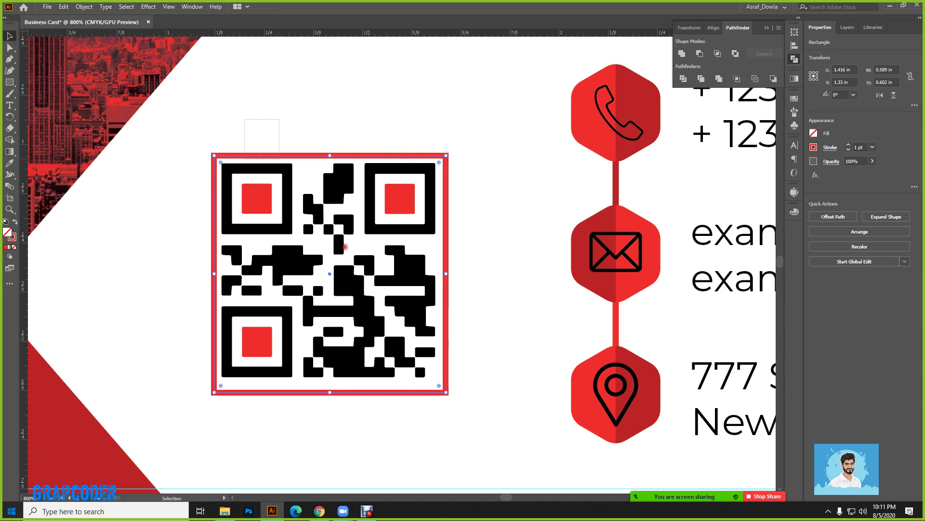
left_click_drag(344, 247, 456, 410)
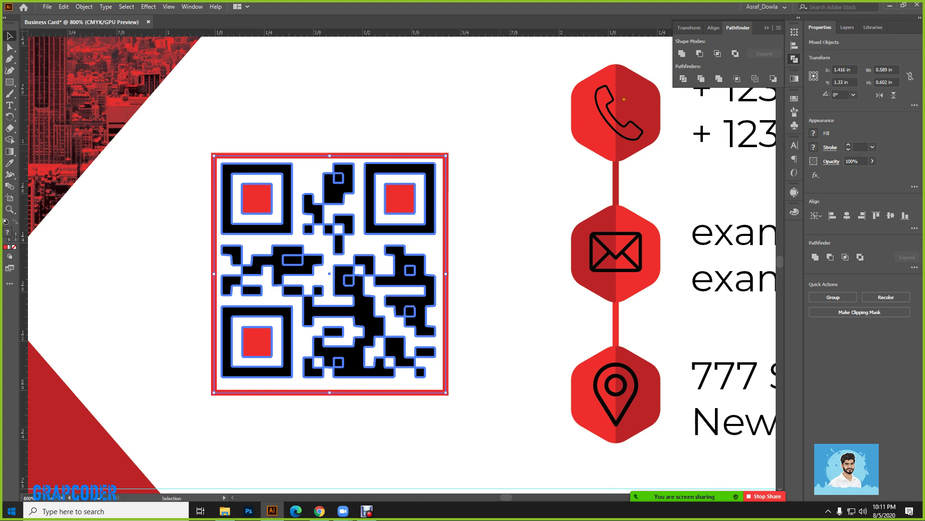
left_click(711, 28)
left_click(700, 54)
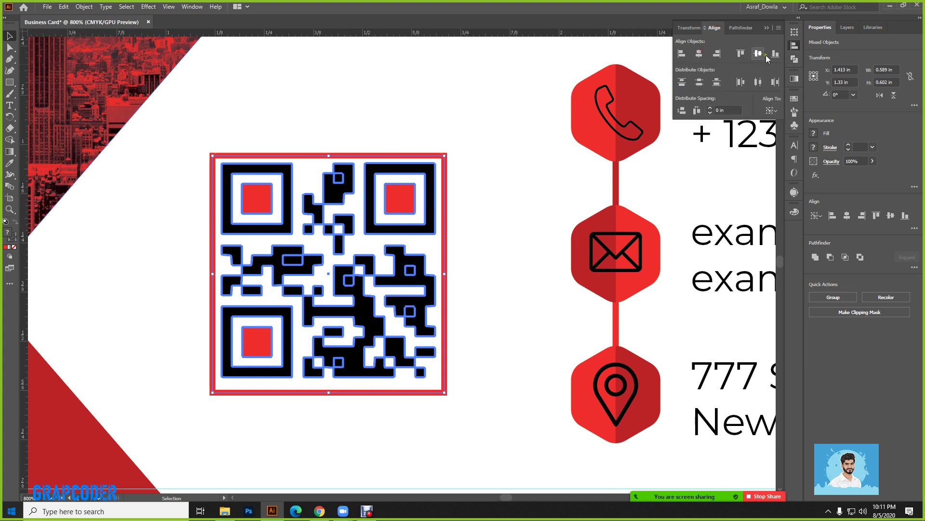
left_click(758, 53)
left_click(406, 100)
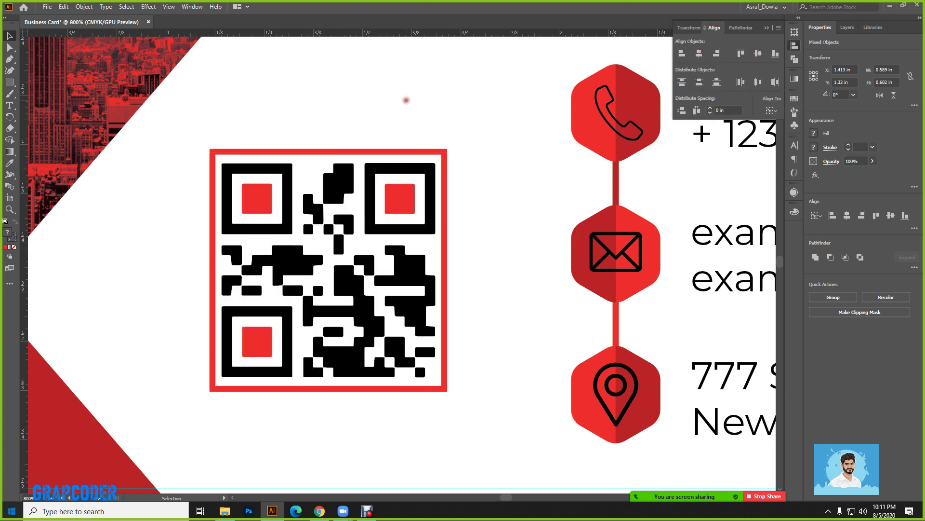
left_click(438, 152)
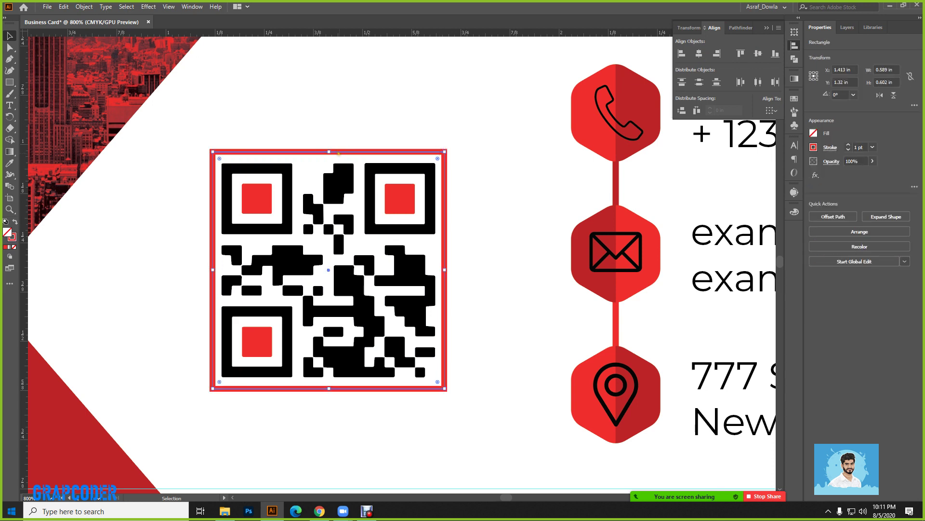
left_click_drag(330, 150, 329, 155)
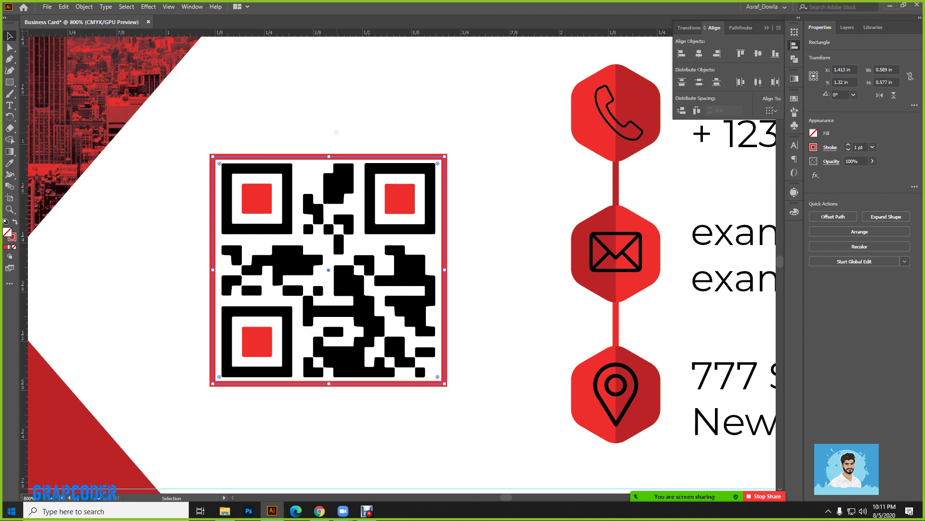
left_click(336, 132)
scroll(336, 131, "down", 3)
scroll(400, 258, "down", 2)
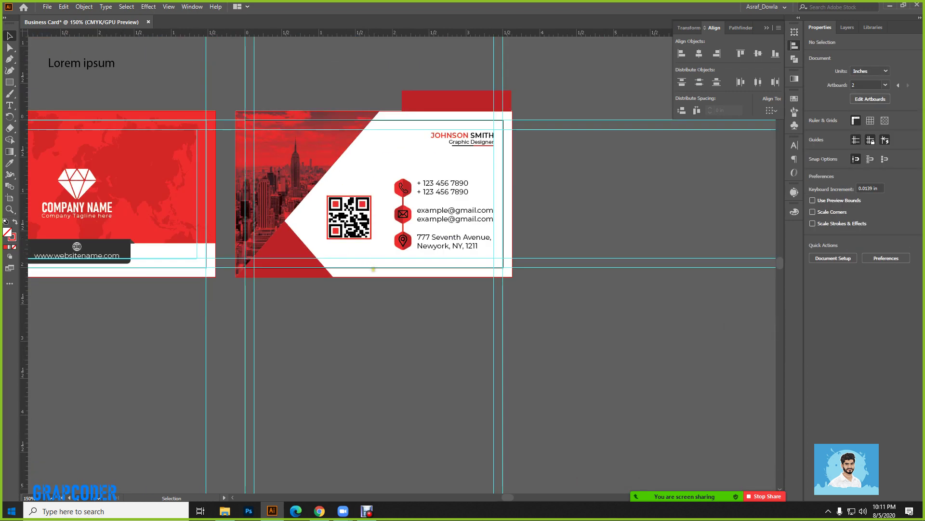
scroll(401, 207, "up", 2)
scroll(401, 208, "up", 2)
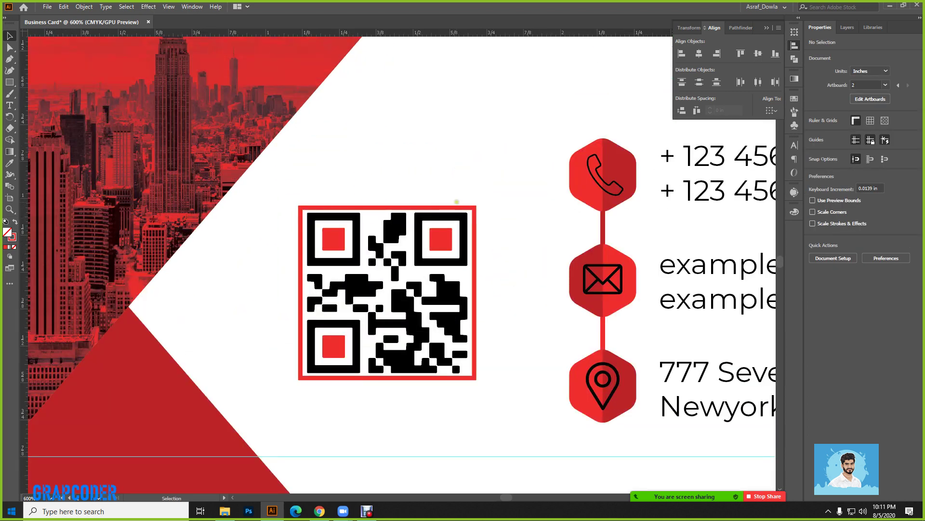
left_click(457, 205)
scroll(457, 205, "up", 5)
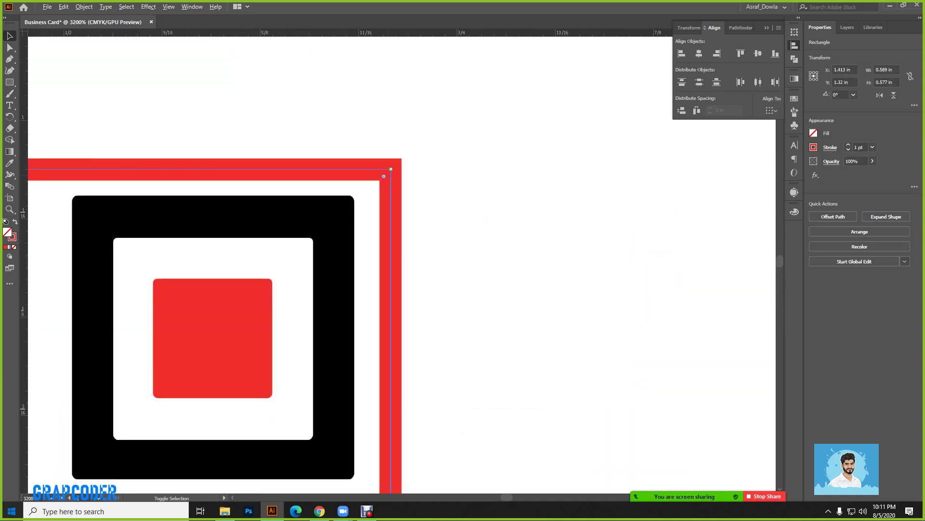
left_click_drag(391, 169, 393, 165)
scroll(394, 164, "down", 3)
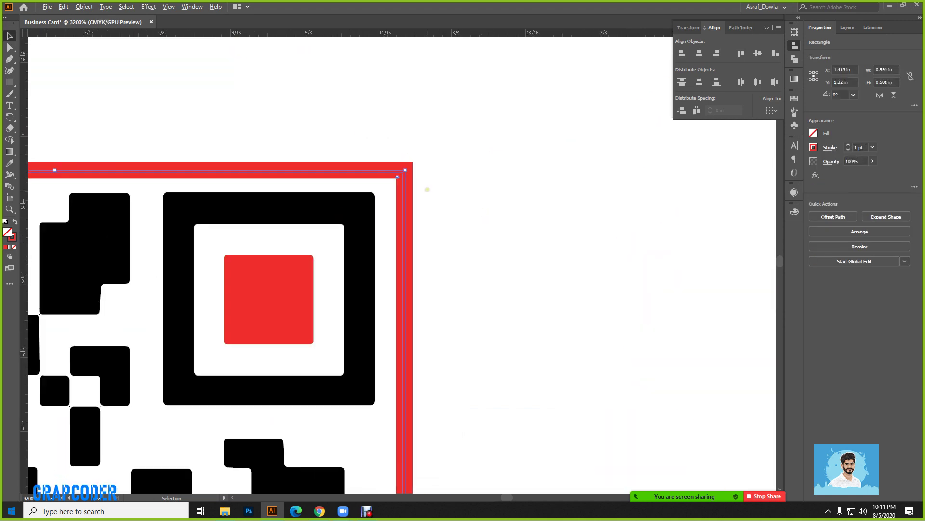
scroll(434, 192, "down", 3)
scroll(427, 329, "down", 2)
mouse_move(428, 330)
left_mouse_down()
mouse_move(415, 349)
mouse_move(434, 356)
left_mouse_up()
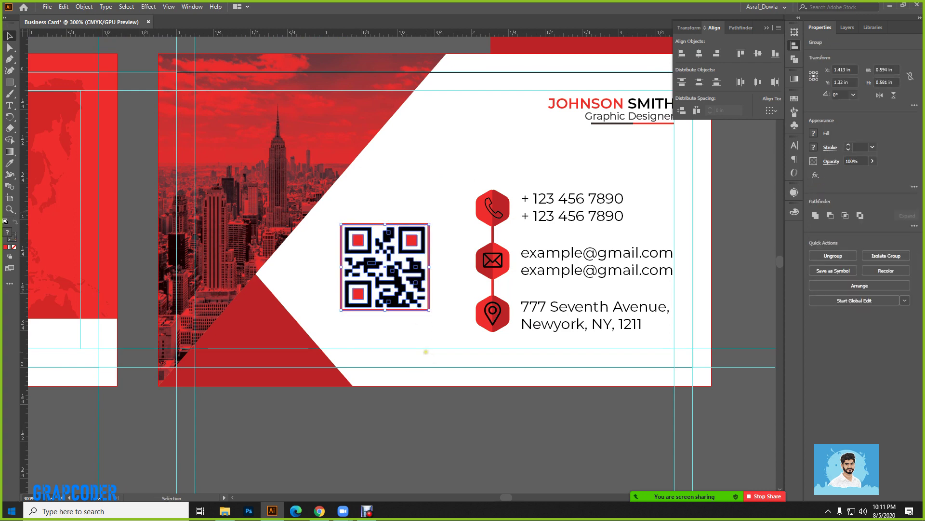
left_click(425, 351)
scroll(426, 348, "down", 1)
scroll(450, 353, "down", 1)
scroll(430, 340, "down", 1)
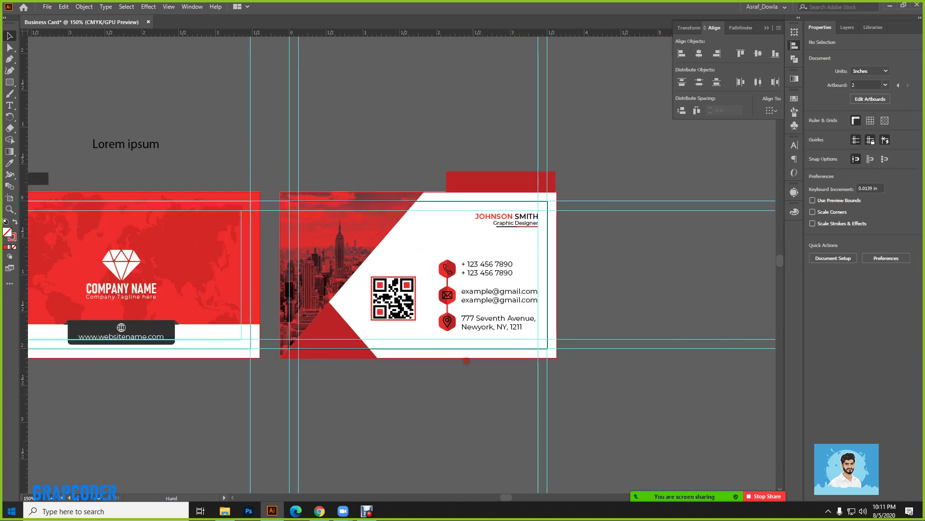
scroll(462, 357, "down", 1)
key("Delete")
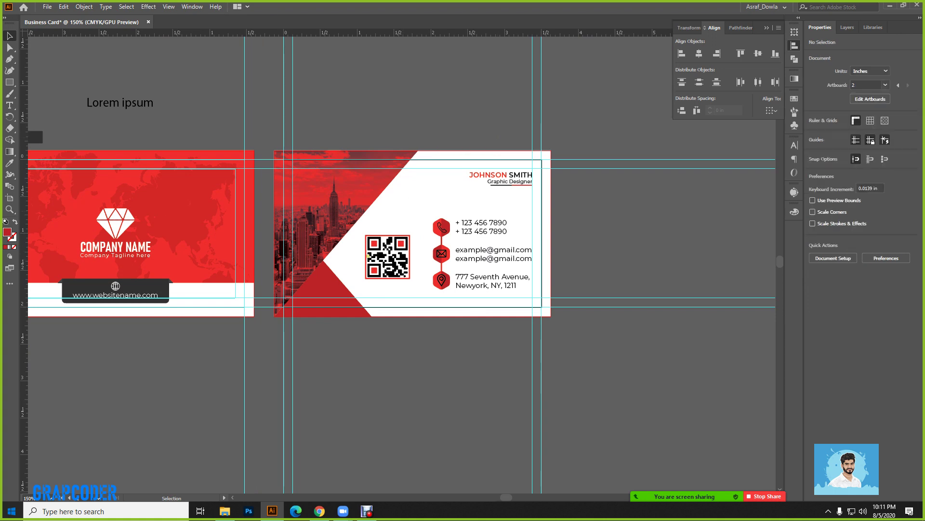
scroll(517, 235, "up", 3)
scroll(434, 265, "down", 2)
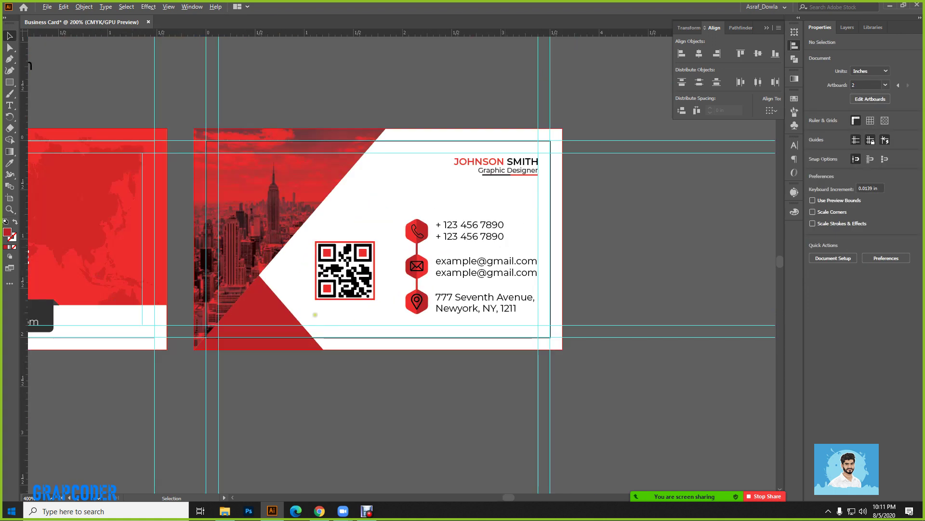
scroll(309, 315, "up", 2)
scroll(309, 314, "up", 2)
scroll(417, 308, "down", 1)
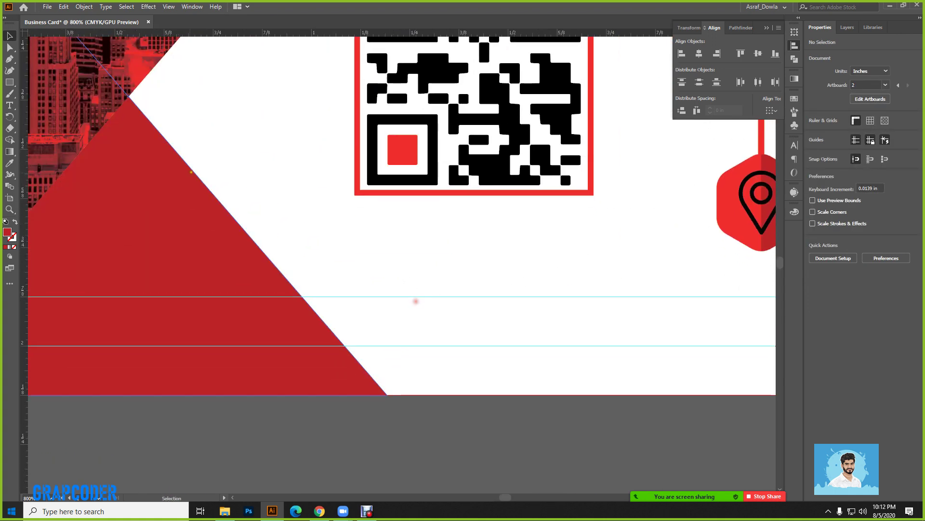
scroll(337, 260, "up", 1)
scroll(271, 218, "up", 1)
Duplicate the lower red triangle slightly to the right.
left_click_drag(167, 313, 193, 310)
scroll(500, 297, "down", 2)
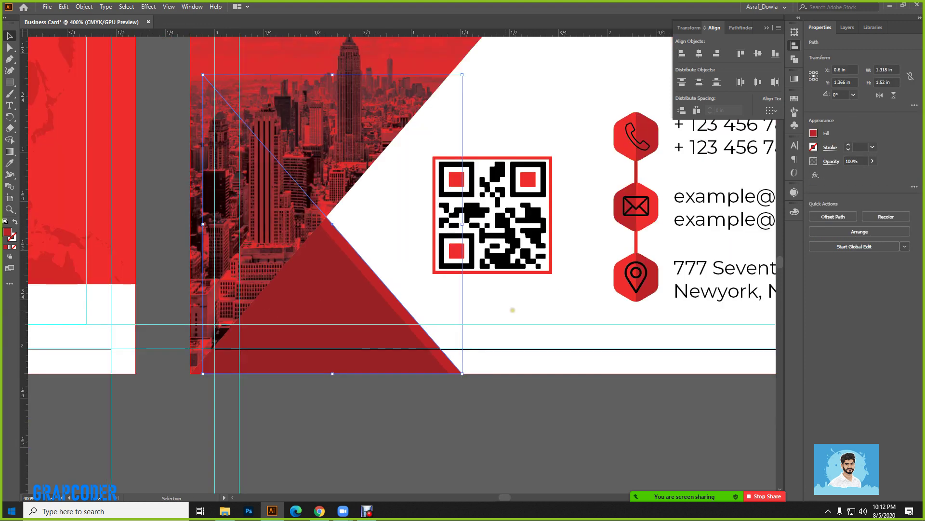
left_click_drag(511, 306, 445, 352)
Try the hexagon's bright red on the triangle copy, then undo to keep darker red.
key("i")
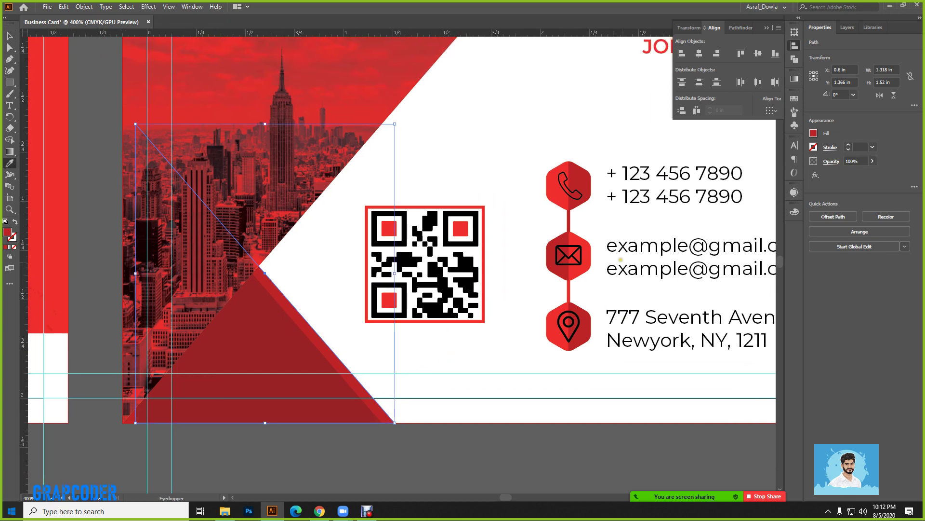
left_click(580, 241)
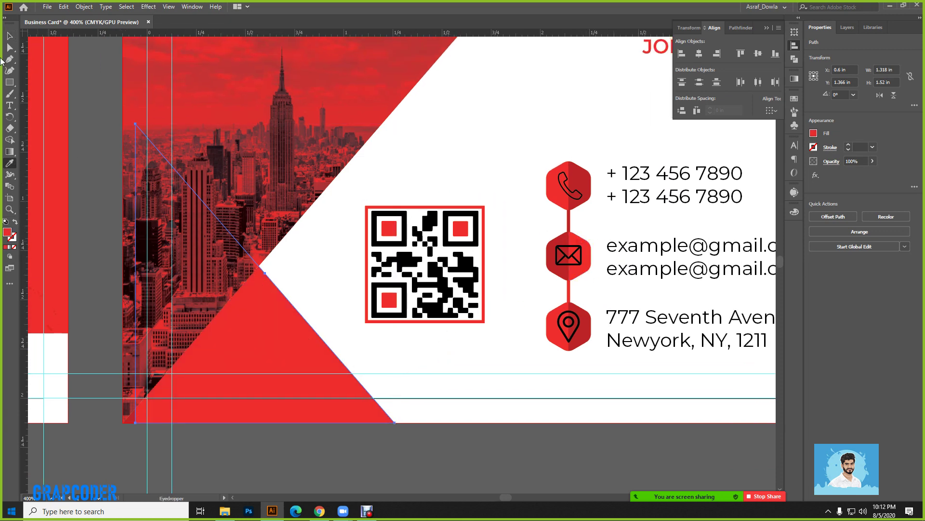
left_click(9, 48)
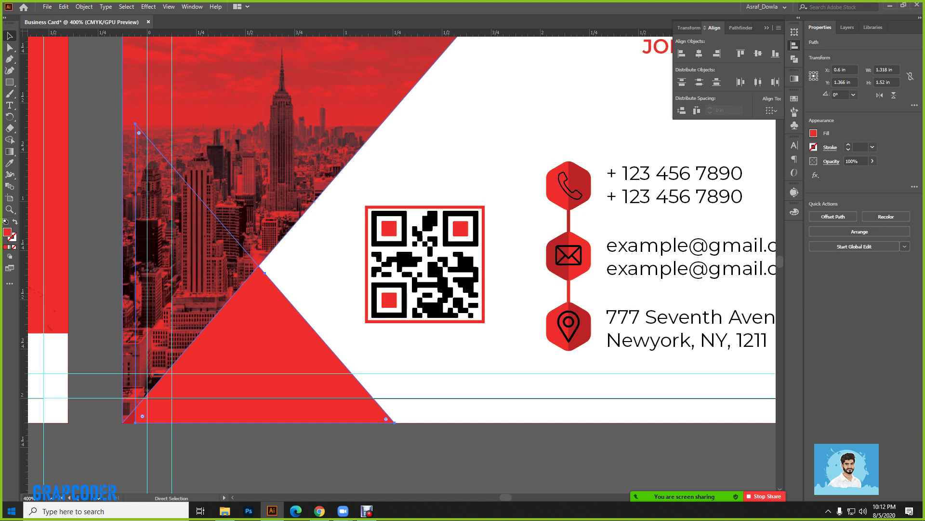
key("ctrl+z")
key("v")
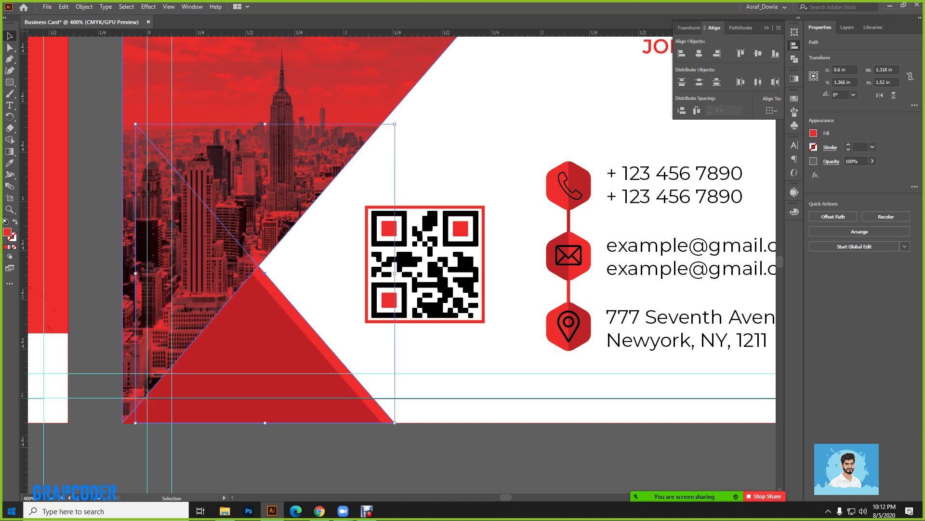
left_click(418, 381)
Zoom and pan around the card to review the triangle placement.
scroll(448, 386, "down", 6)
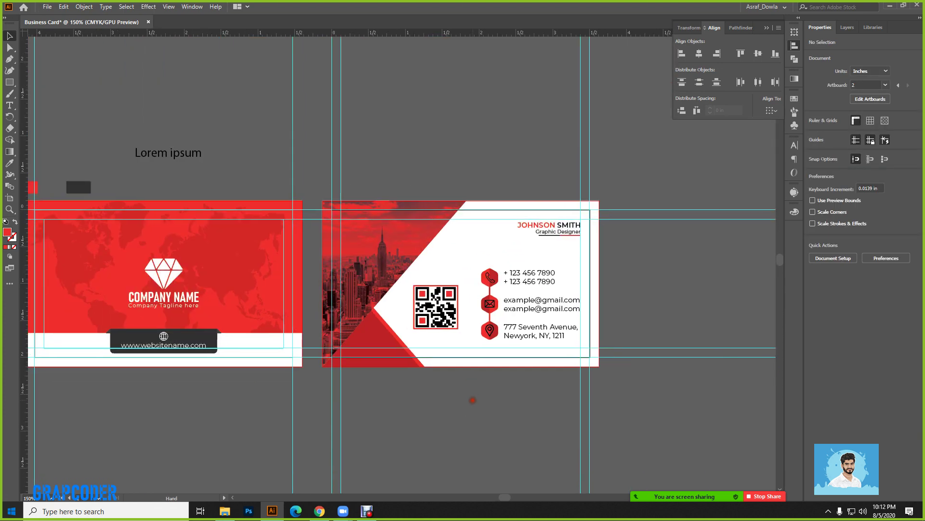
scroll(388, 348, "up", 4)
scroll(389, 348, "up", 4)
scroll(598, 299, "down", 4)
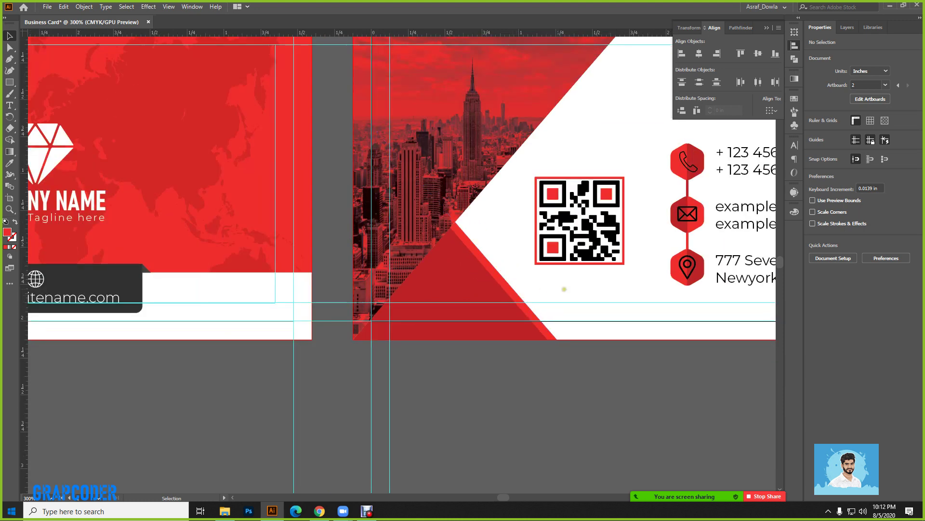
scroll(525, 298, "up", 2)
scroll(526, 298, "down", 3)
scroll(444, 331, "up", 2)
scroll(419, 320, "up", 2)
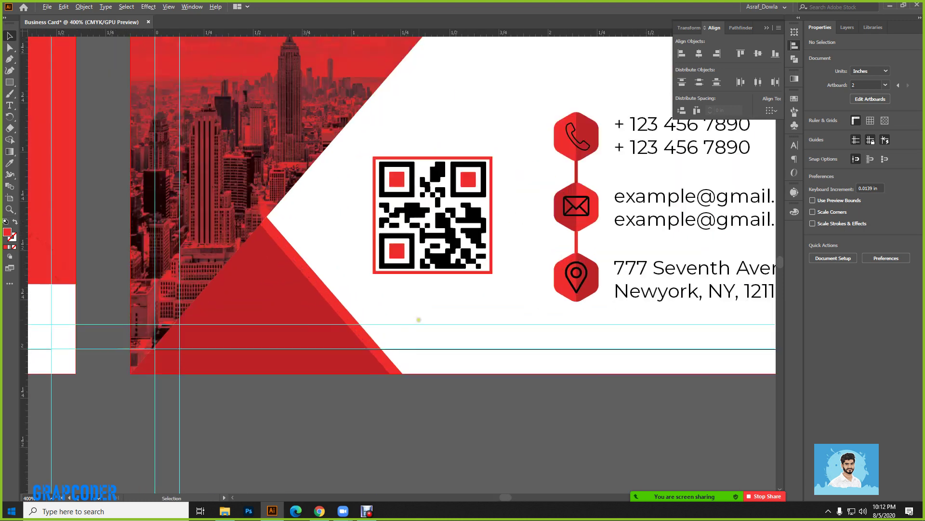
left_click(366, 324)
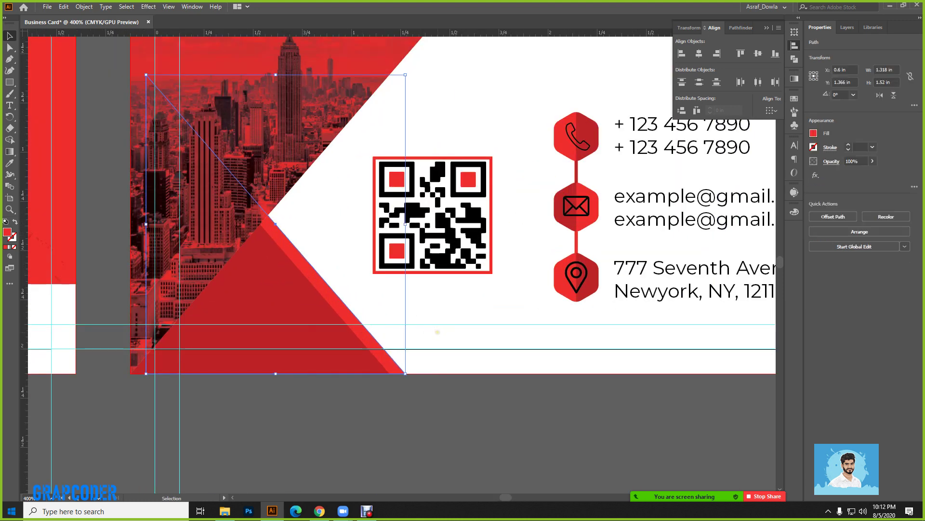
left_click(443, 384)
scroll(444, 385, "down", 1)
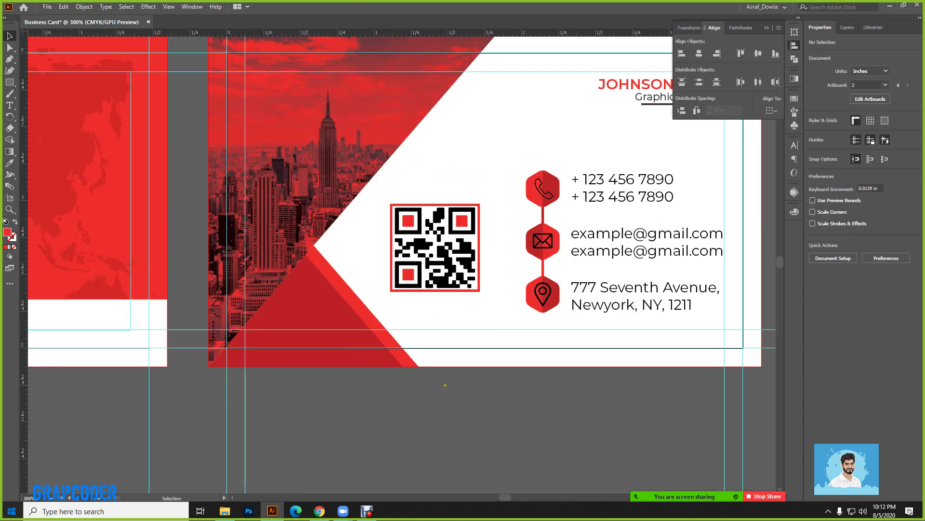
key("super")
left_click(448, 385)
scroll(448, 385, "down", 3)
scroll(424, 395, "up", 1)
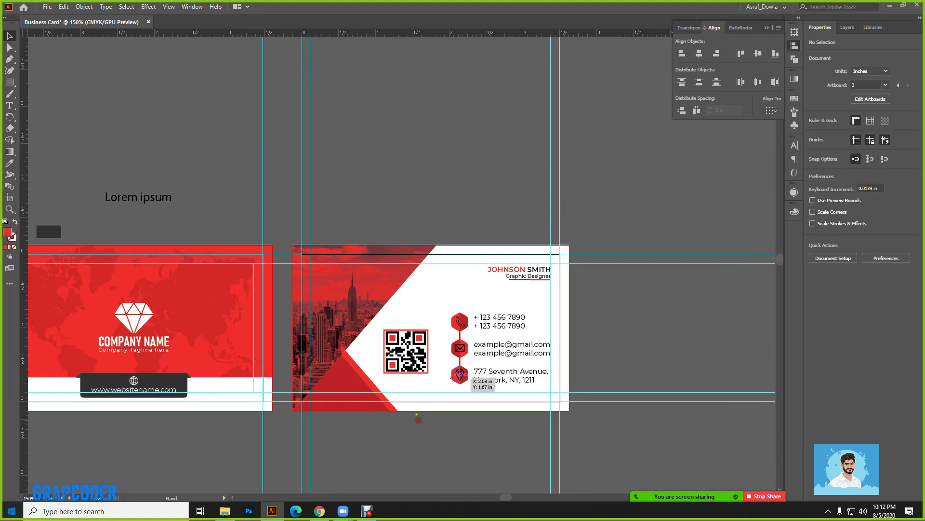
scroll(410, 401, "up", 1)
scroll(391, 407, "up", 1)
scroll(391, 407, "up", 2)
scroll(289, 415, "up", 1)
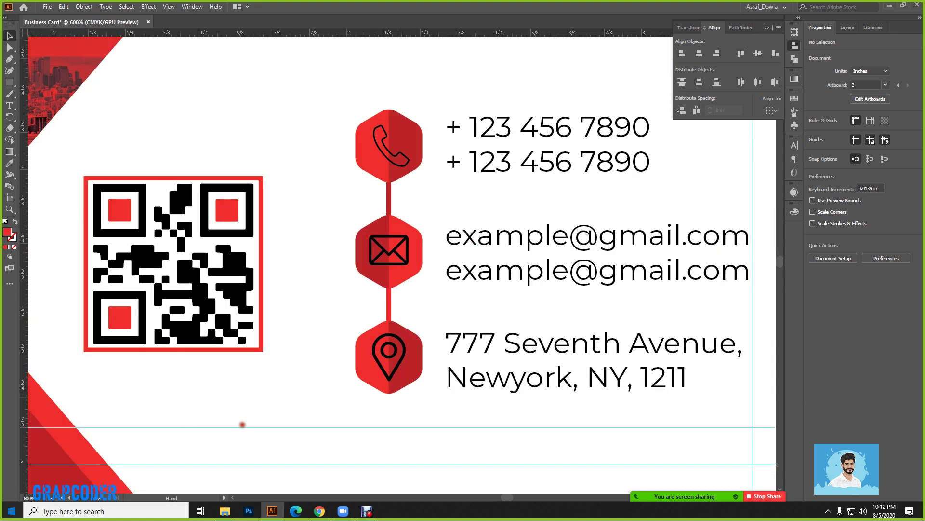
scroll(241, 423, "down", 2)
scroll(447, 247, "up", 1)
left_click_drag(446, 246, 441, 239)
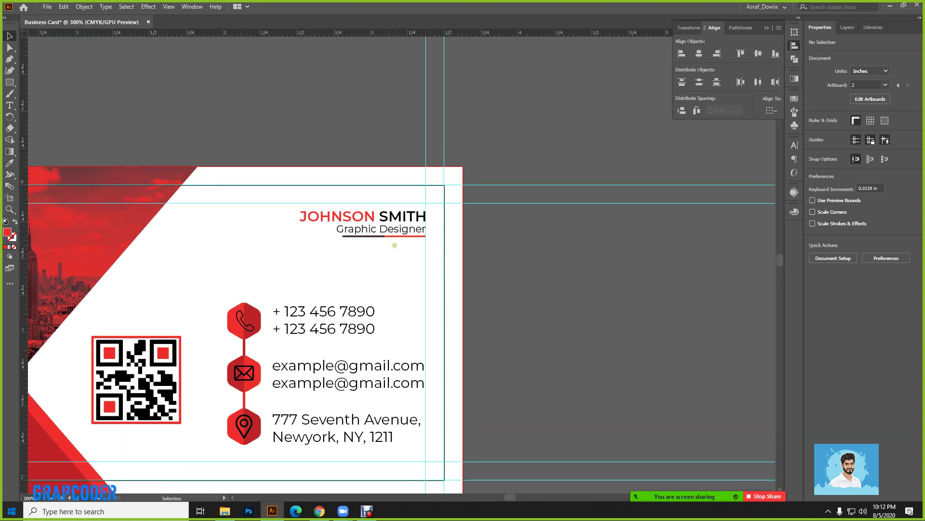
Copy the two-colour bar from under Graphic Designer to below the phone numbers.
scroll(394, 245, "up", 3)
left_click_drag(362, 243, 361, 233)
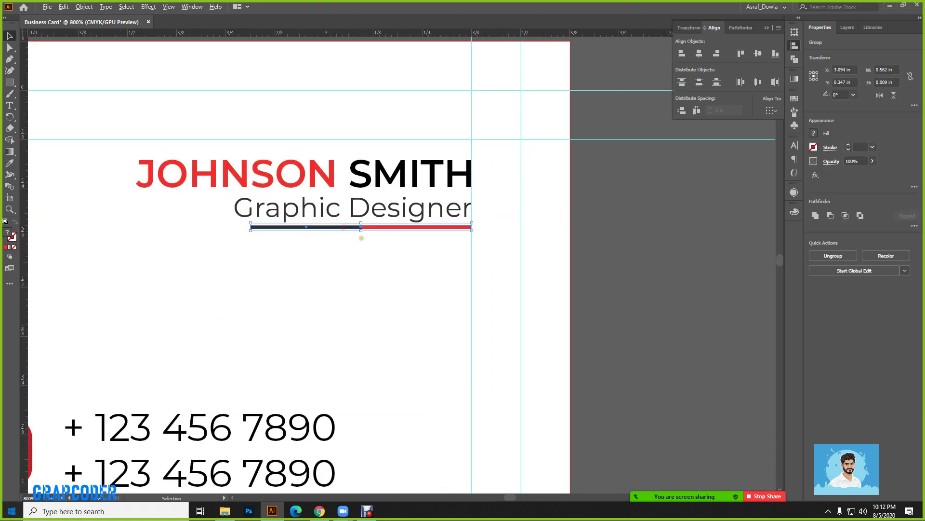
scroll(361, 232, "up", 3)
left_click_drag(372, 188, 372, 189)
left_click(401, 223)
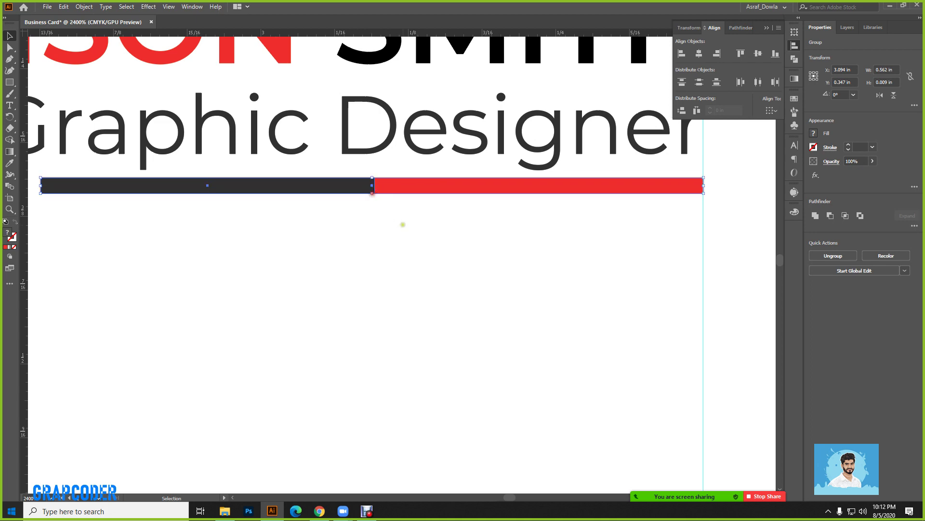
scroll(404, 224, "down", 3)
scroll(420, 263, "down", 2)
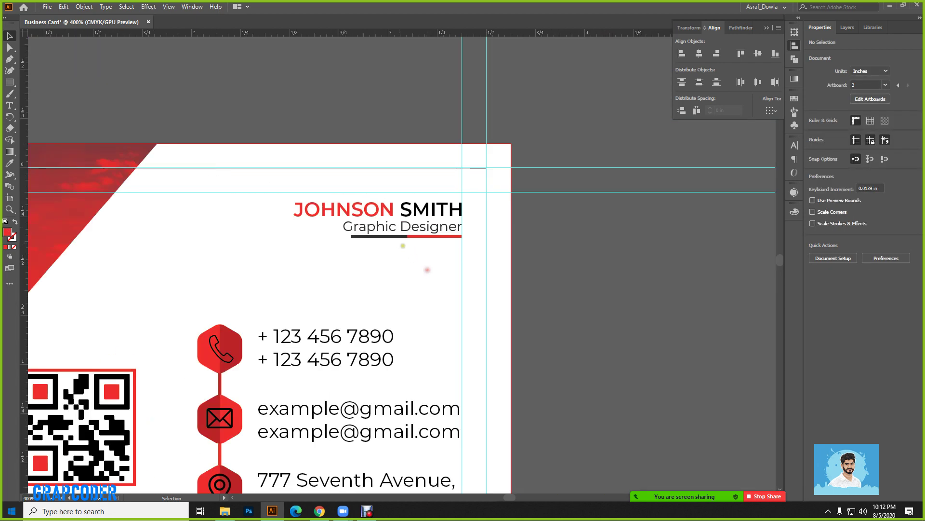
left_click_drag(405, 236, 422, 277)
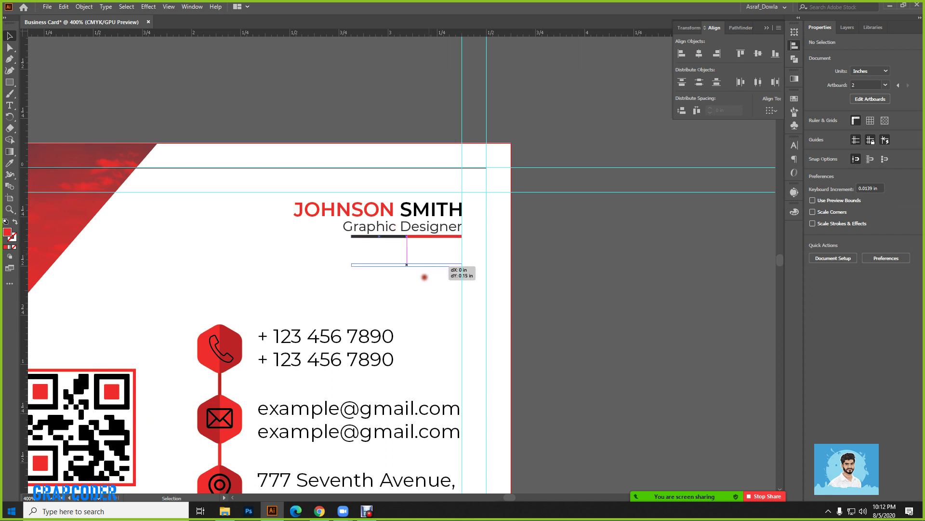
right_click(422, 278)
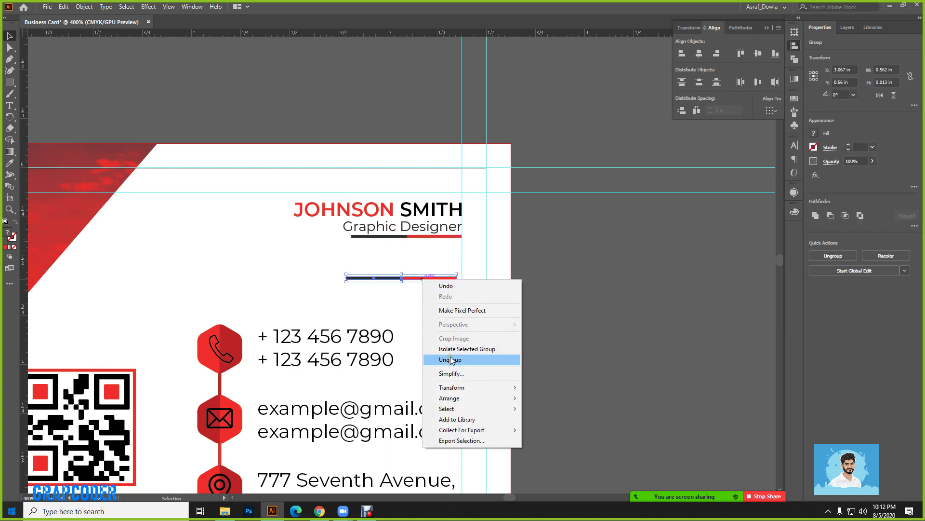
left_click(416, 273)
Duplicate the bar again down to just above the address line.
scroll(416, 273, "down", 3)
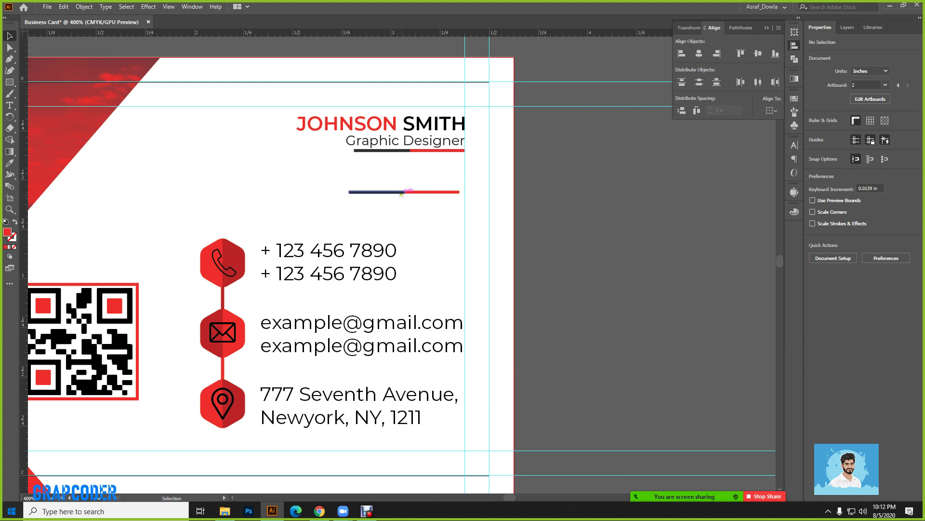
mouse_move(404, 193)
left_mouse_down()
mouse_move(374, 288)
mouse_move(312, 298)
left_mouse_up()
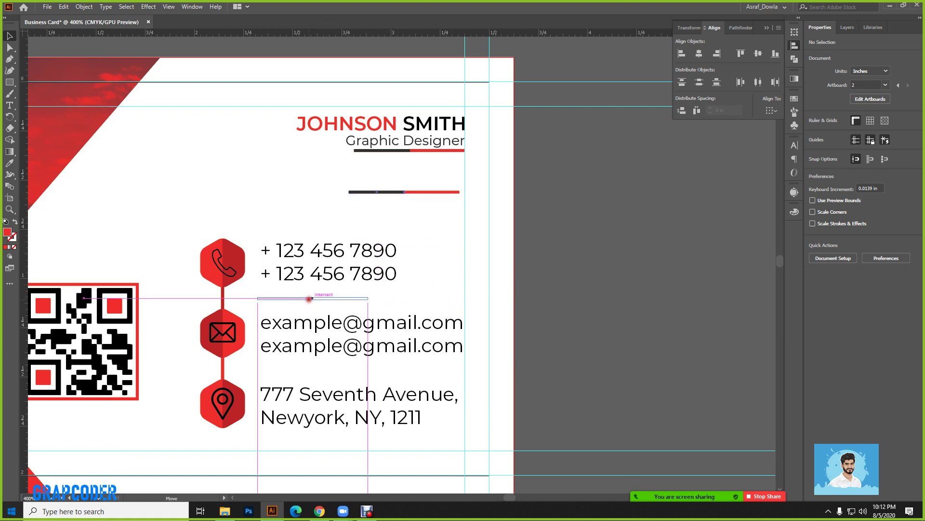
left_click_drag(310, 298, 311, 298)
scroll(348, 207, "down", 3)
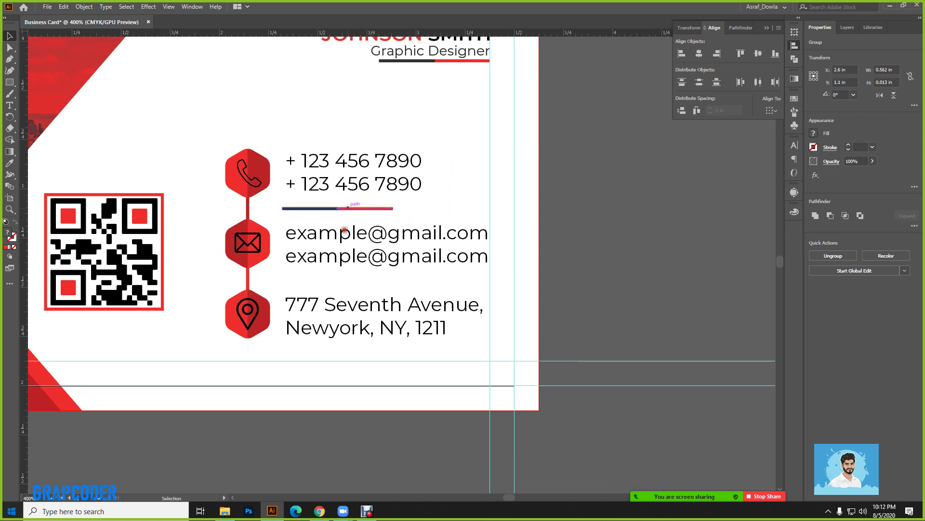
left_click(348, 207)
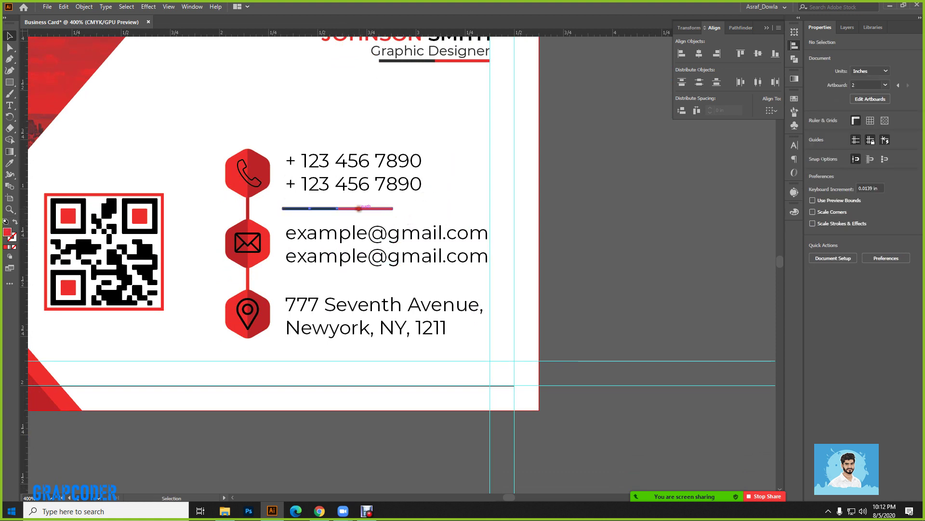
left_click_drag(359, 208, 362, 282)
left_click(605, 241)
key("ctrl+alt+0")
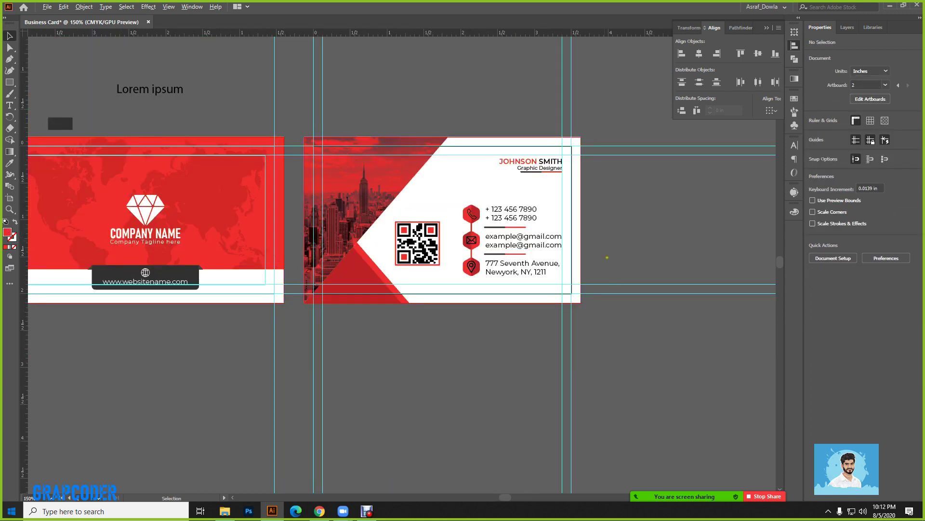
scroll(442, 366, "down", 3)
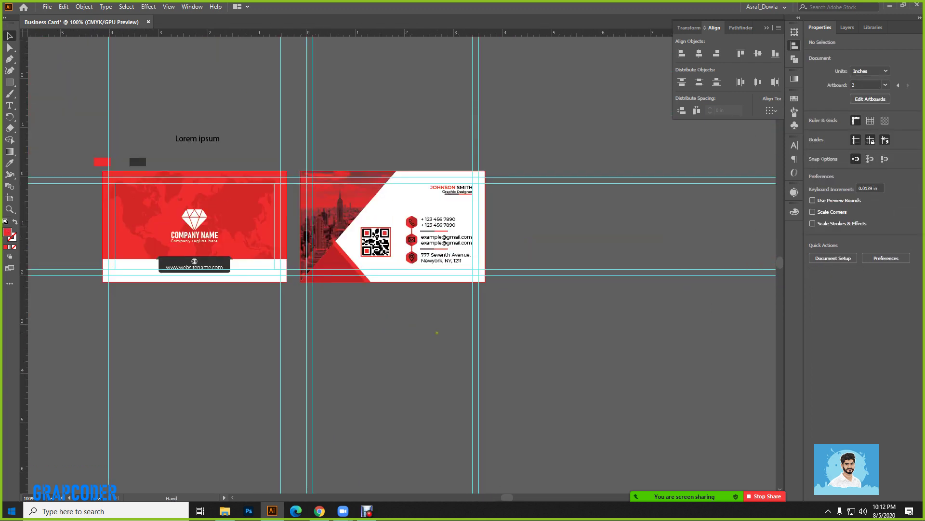
scroll(411, 293, "up", 3)
scroll(434, 294, "down", 3)
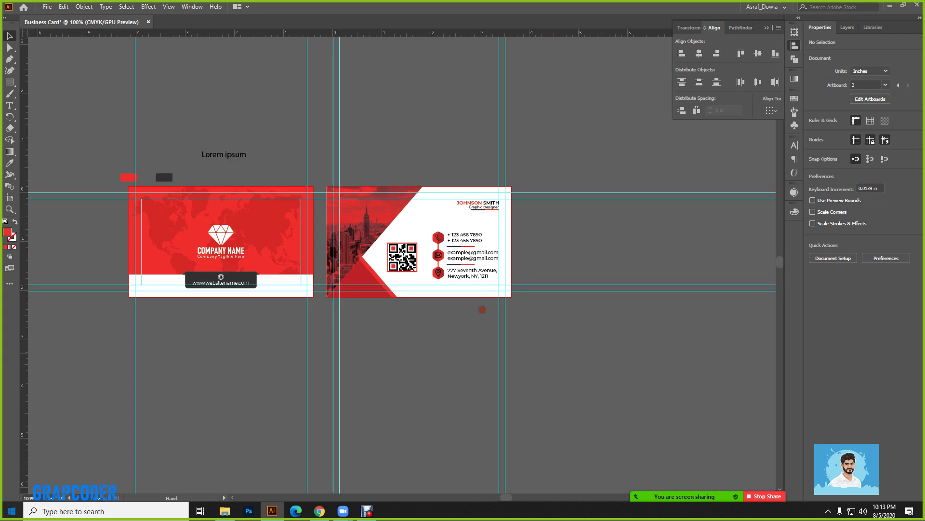
scroll(486, 296, "down", 3)
scroll(344, 187, "up", 5)
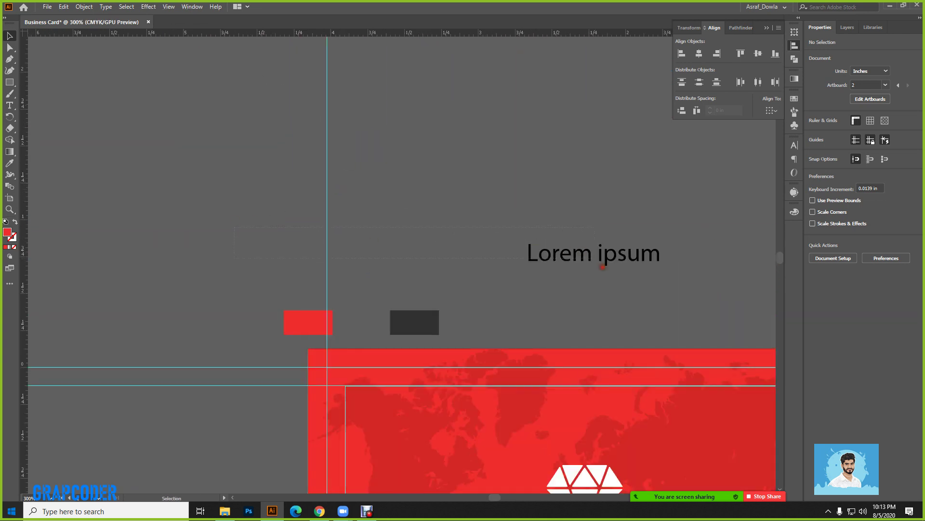
left_click(621, 321)
key("Delete")
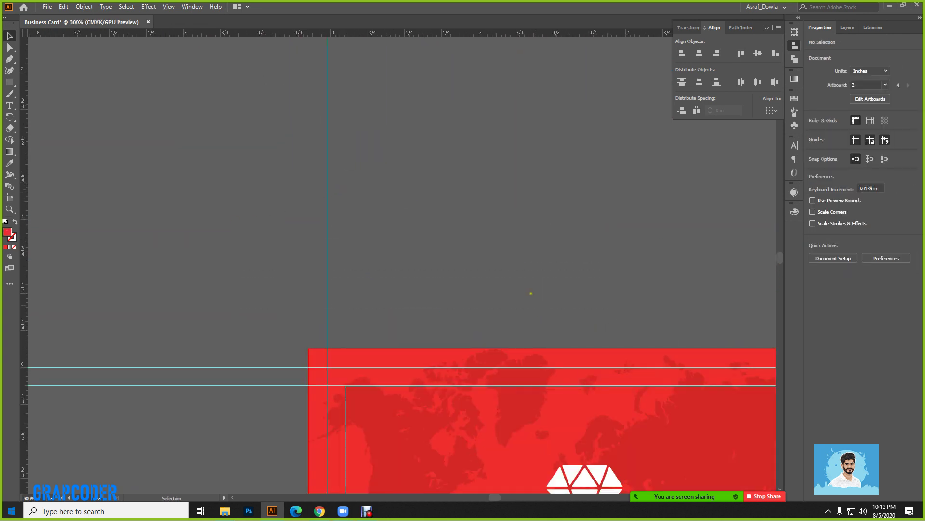
scroll(528, 310, "down", 3)
scroll(471, 208, "down", 5)
scroll(471, 209, "right", 3)
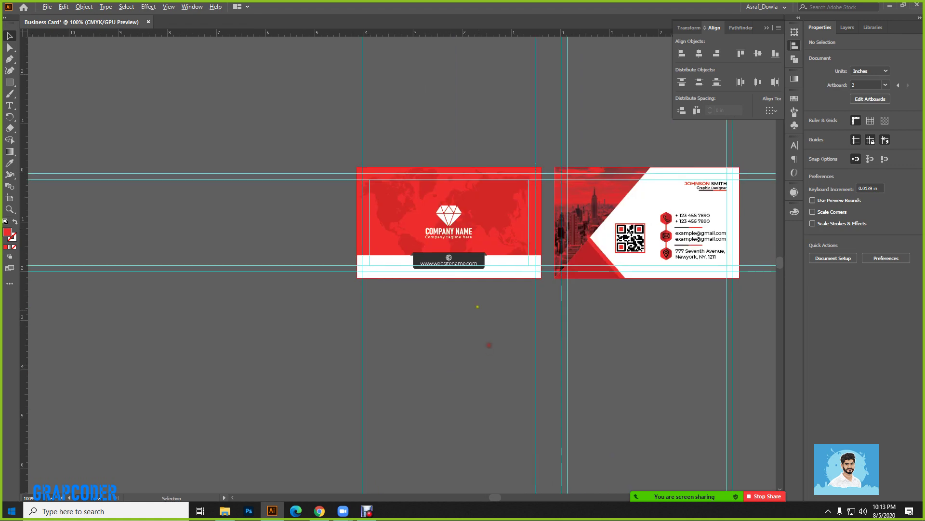
scroll(477, 306, "up", 2)
scroll(474, 304, "up", 3)
scroll(475, 347, "down", 1)
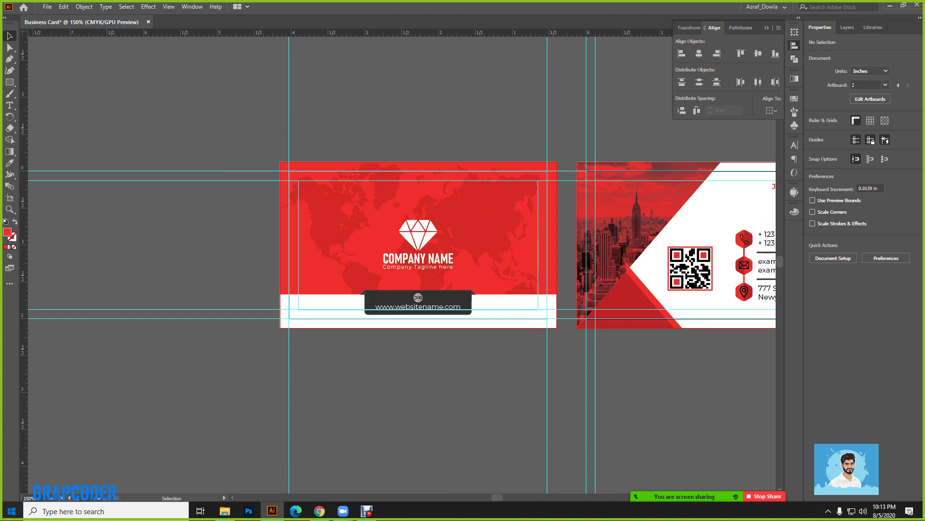
left_click(904, 6)
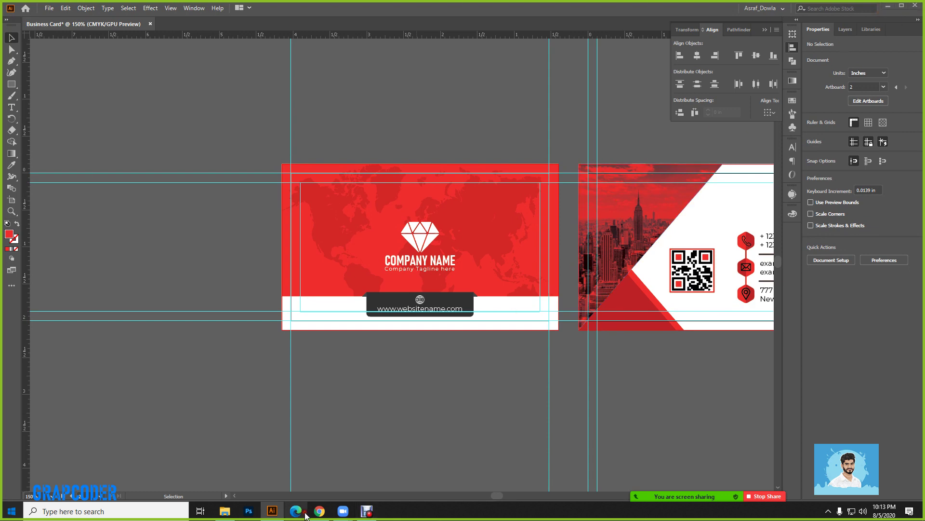
View GraphicRiver card listings, then minimize Chrome, close Edge and minimize Illustrator.
left_click(320, 510)
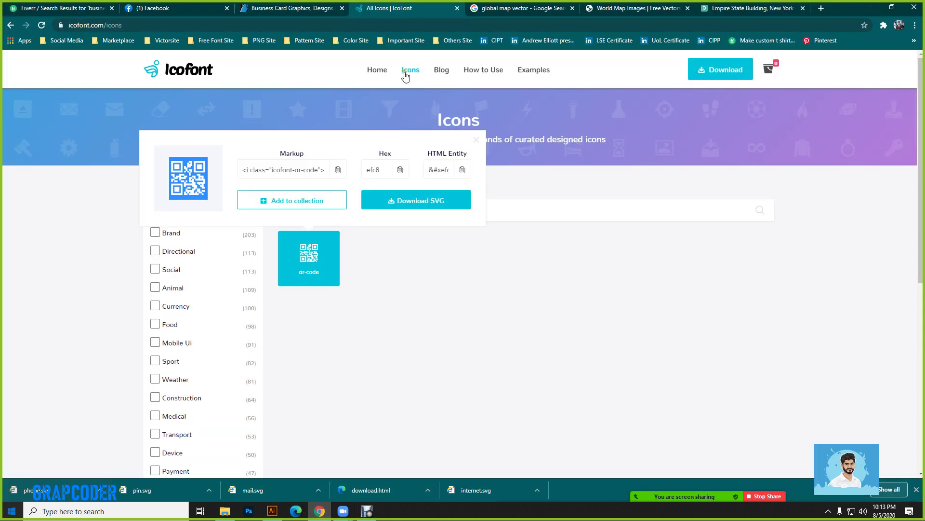
left_click(308, 8)
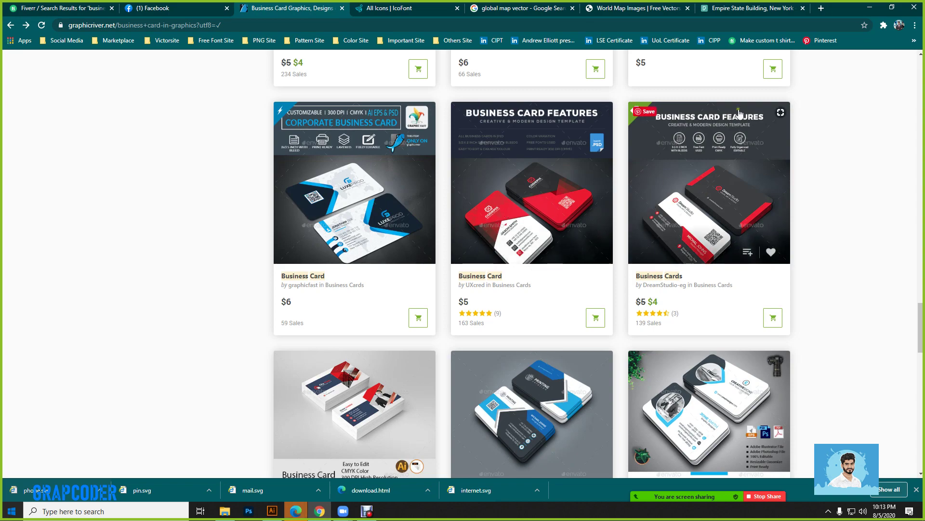
left_click(870, 8)
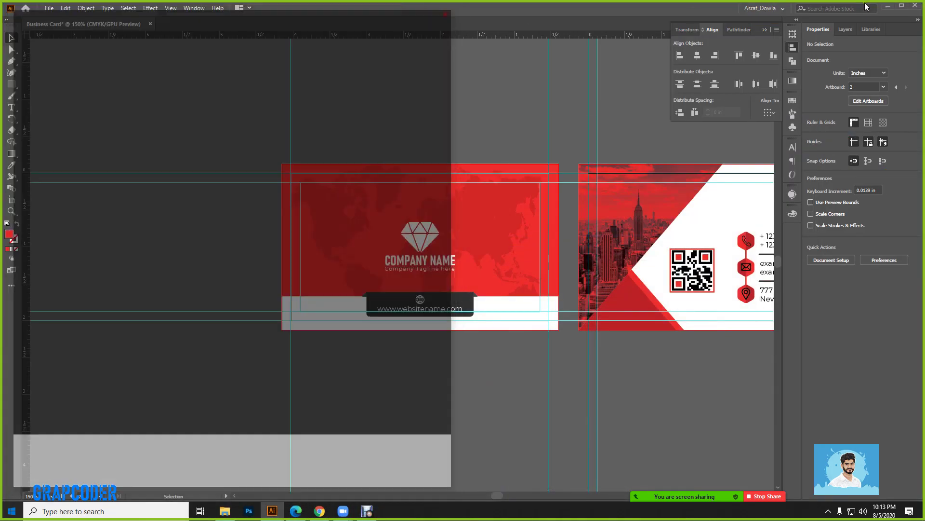
left_click(445, 12)
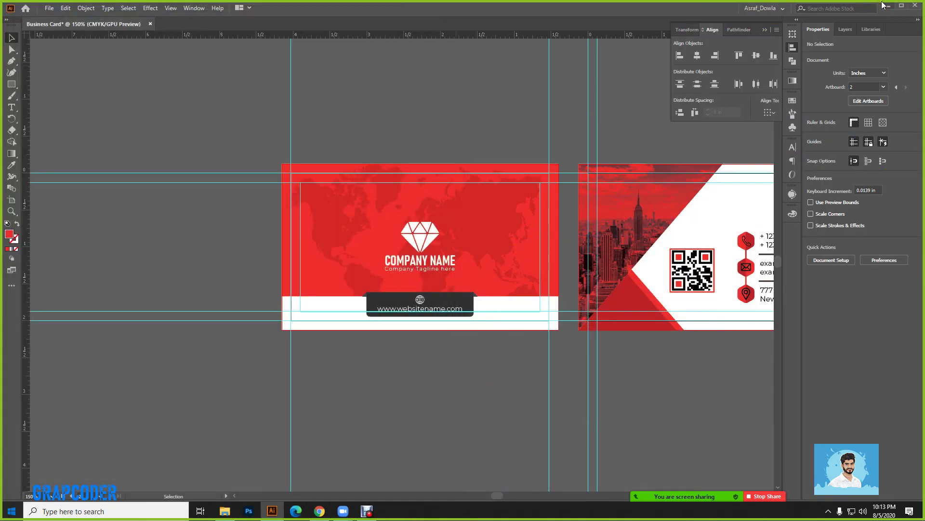
left_click(886, 6)
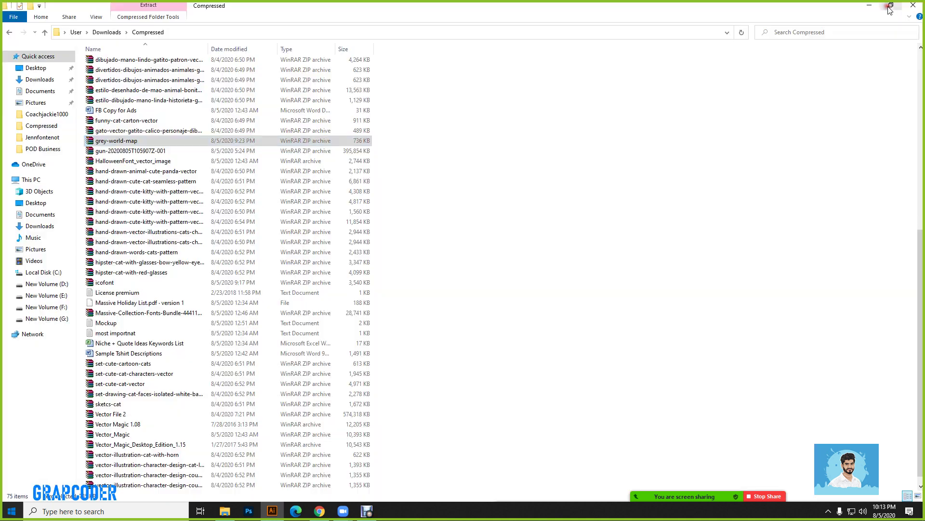
Browse drives F: and G: in File Explorer to reach the Mockup template folder.
left_click(34, 309)
left_click(134, 97)
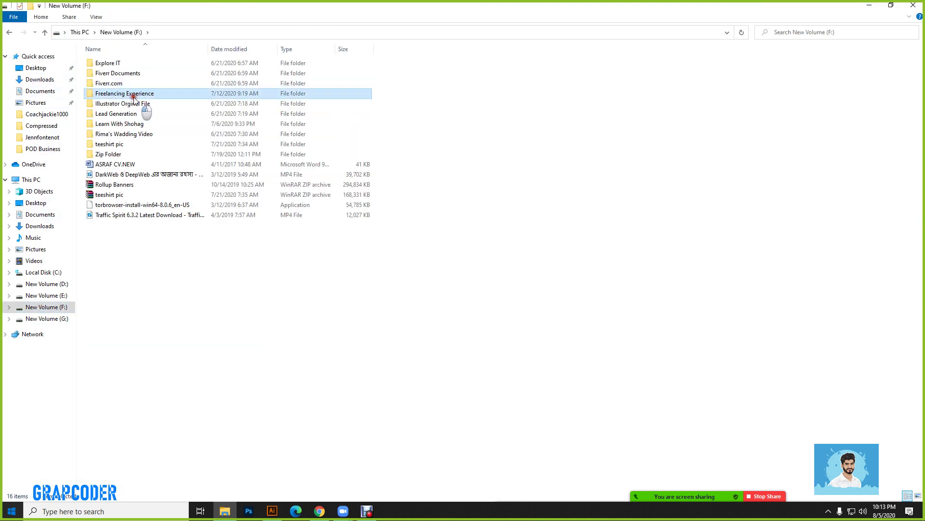
key("Return")
left_click(44, 319)
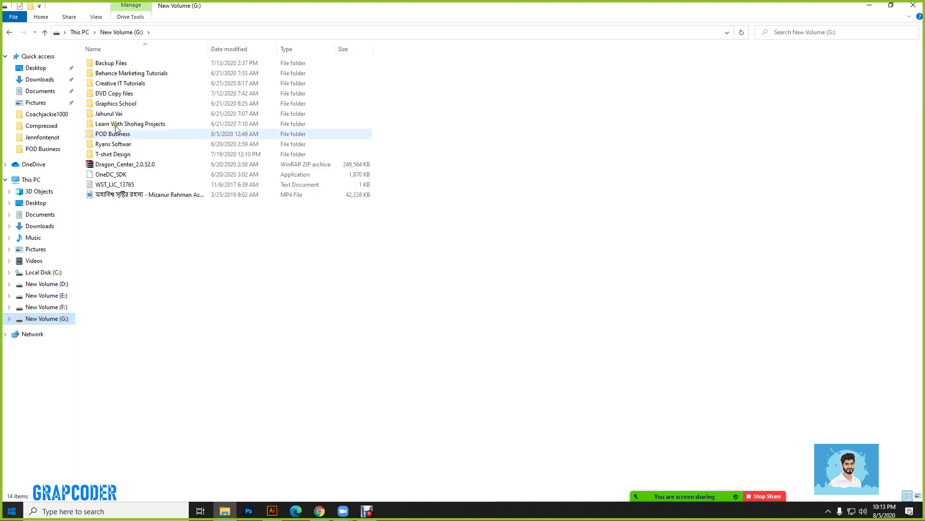
left_click(115, 113)
key("Return")
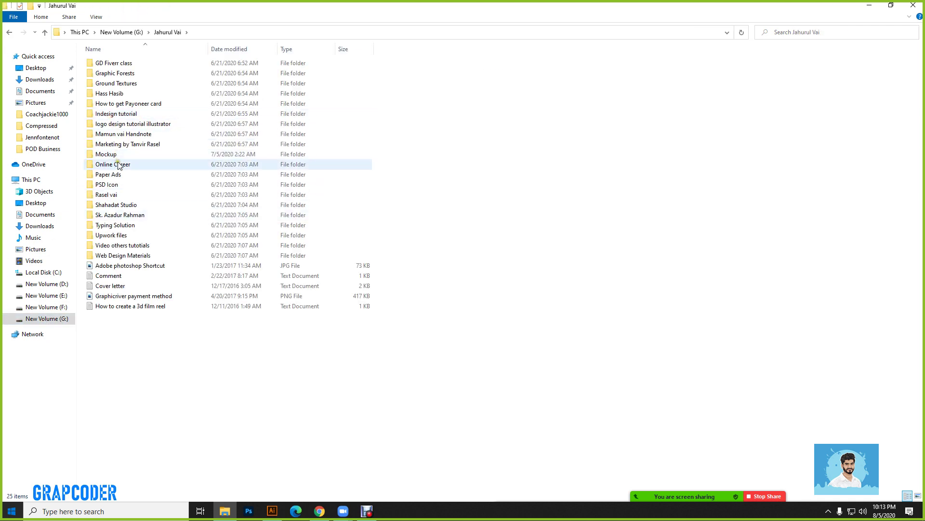
double_click(108, 154)
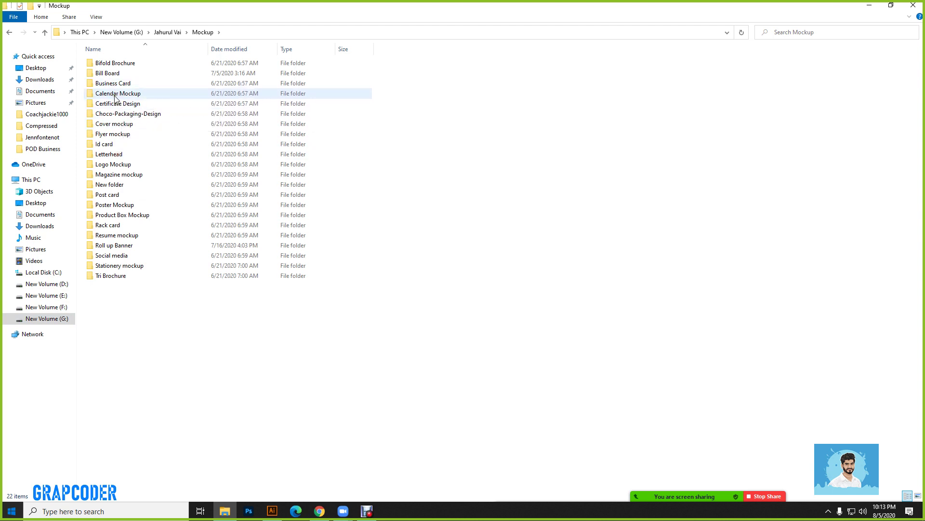
double_click(118, 104)
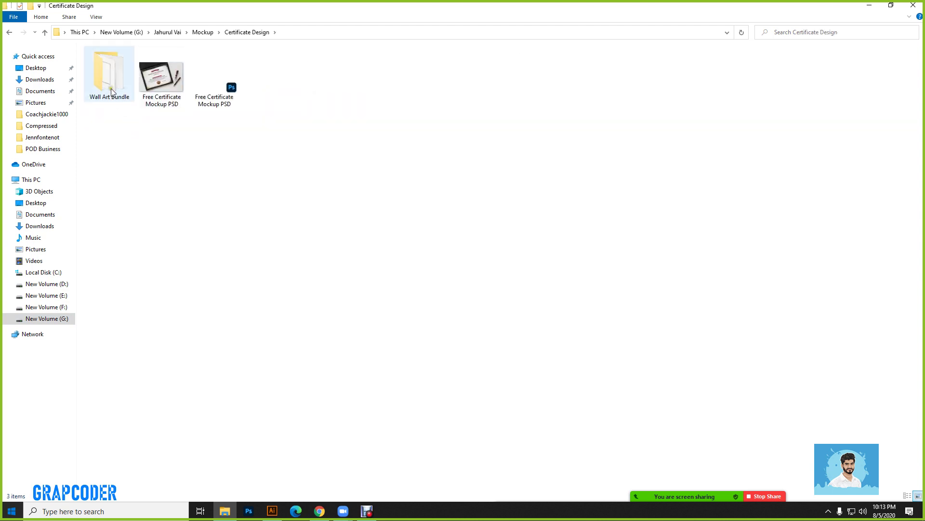
left_click(43, 33)
mouse_move(905, 489)
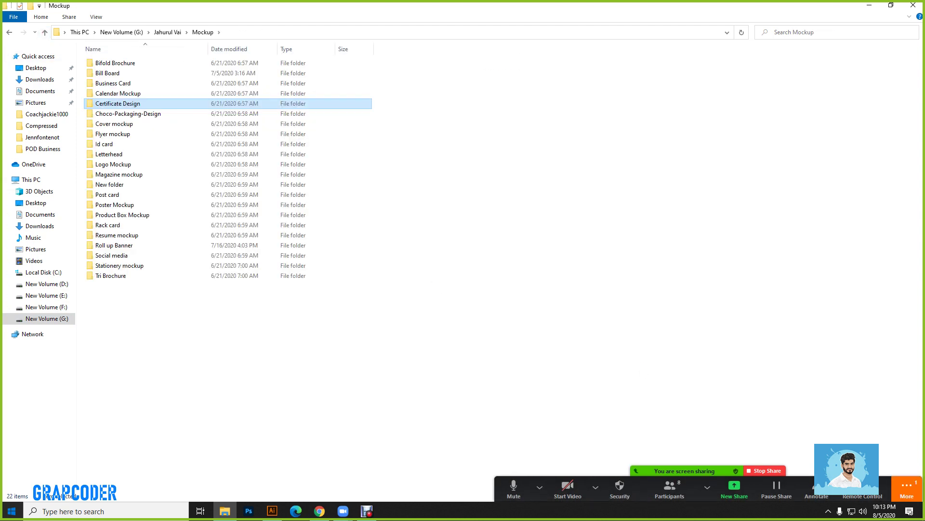
Glance at the Zoom meeting chat, then minimize File Explorer to show the desktop.
left_click(907, 488)
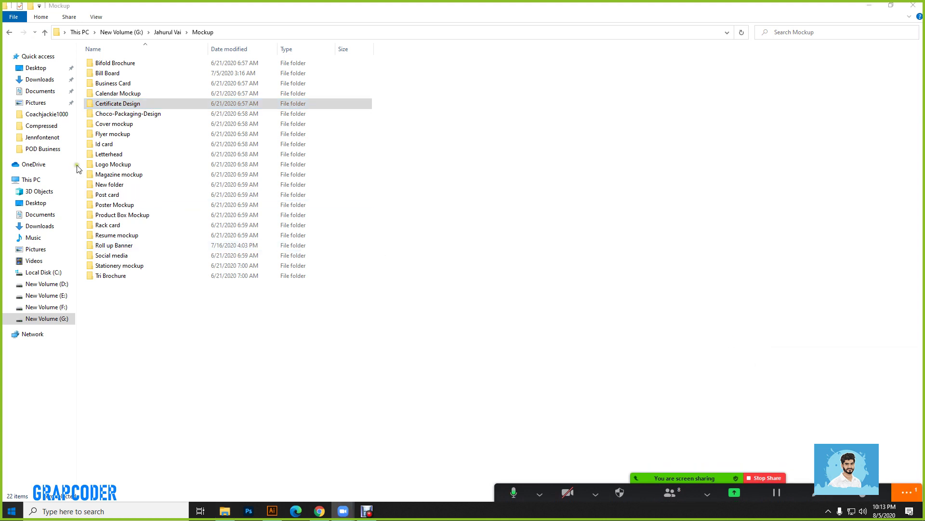
left_click(897, 489)
left_click(802, 357)
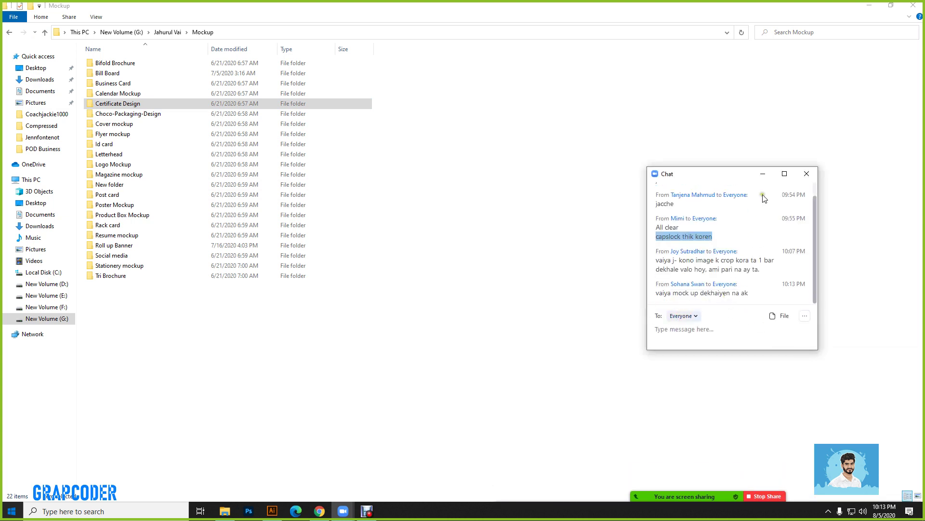
left_click(762, 173)
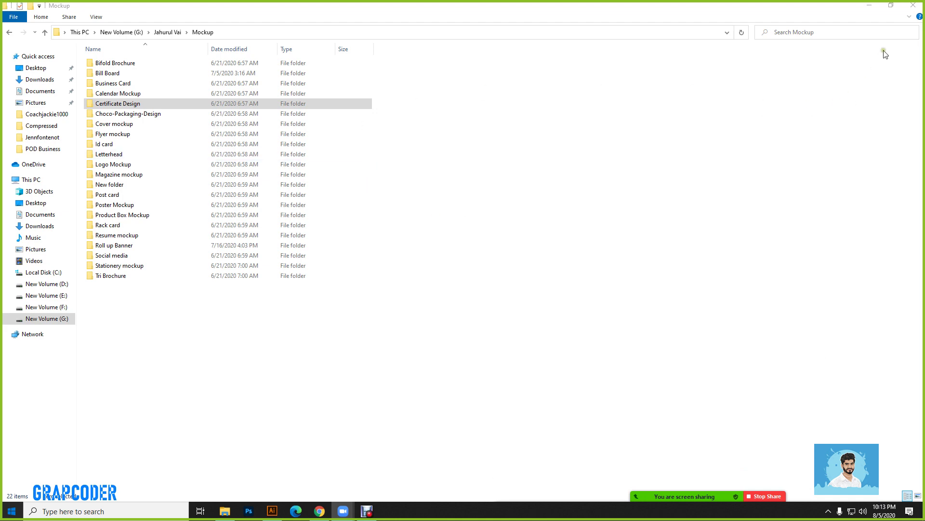
left_click(913, 5)
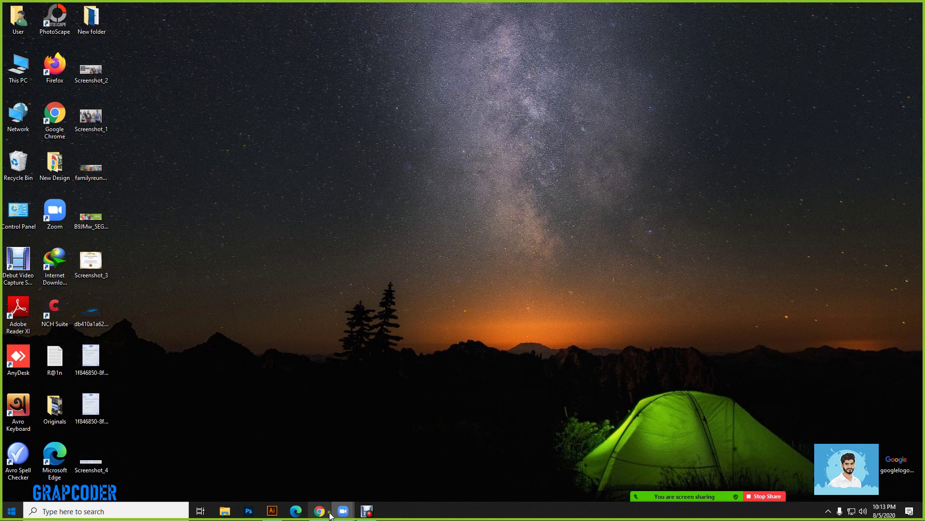
Return to the red business card document, hide its guides and reframe the view.
left_click(273, 512)
scroll(424, 387, "down", 3, "alt")
scroll(467, 327, "down", 2)
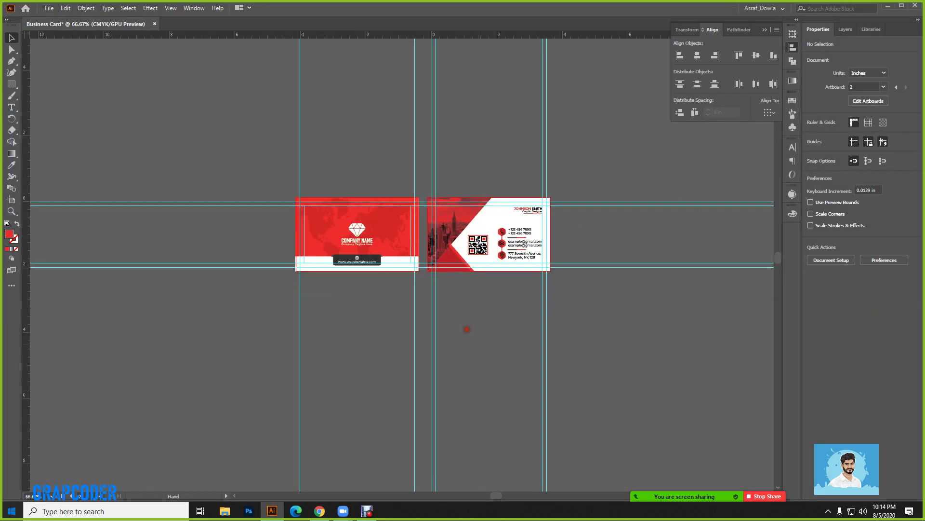
right_click(465, 319)
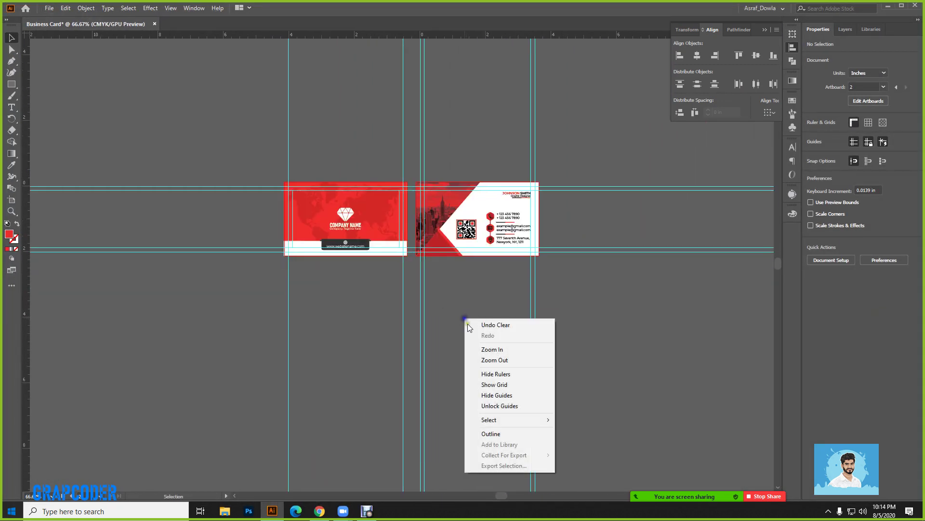
left_click(492, 395)
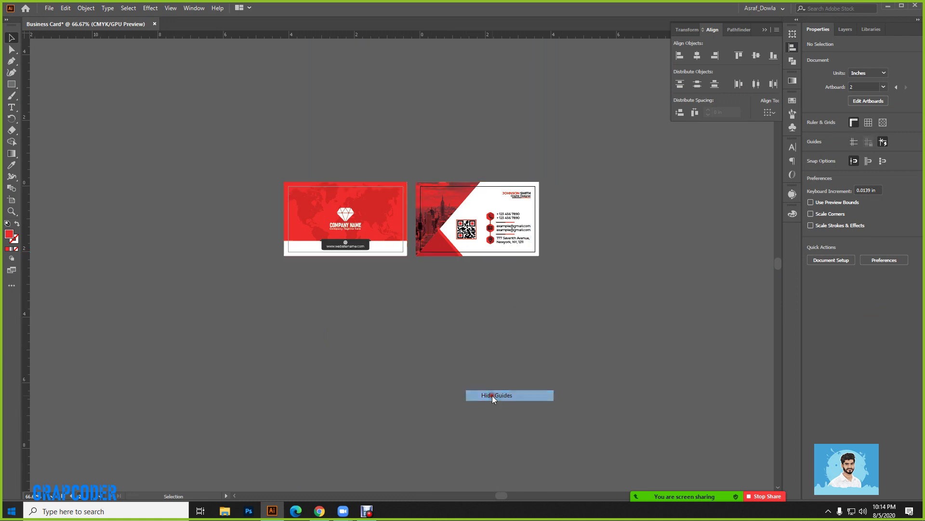
scroll(458, 301, "up", 1, "alt")
scroll(458, 302, "up", 1, "alt")
scroll(470, 322, "down", 1, "alt")
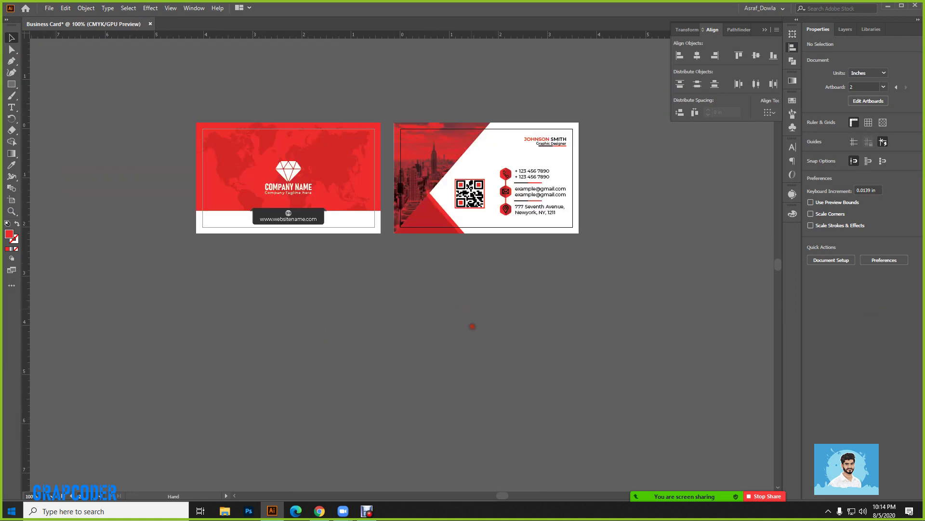
scroll(465, 330, "up", 1)
scroll(467, 338, "up", 1, "alt")
scroll(467, 338, "down", 1, "alt")
scroll(470, 378, "up", 1)
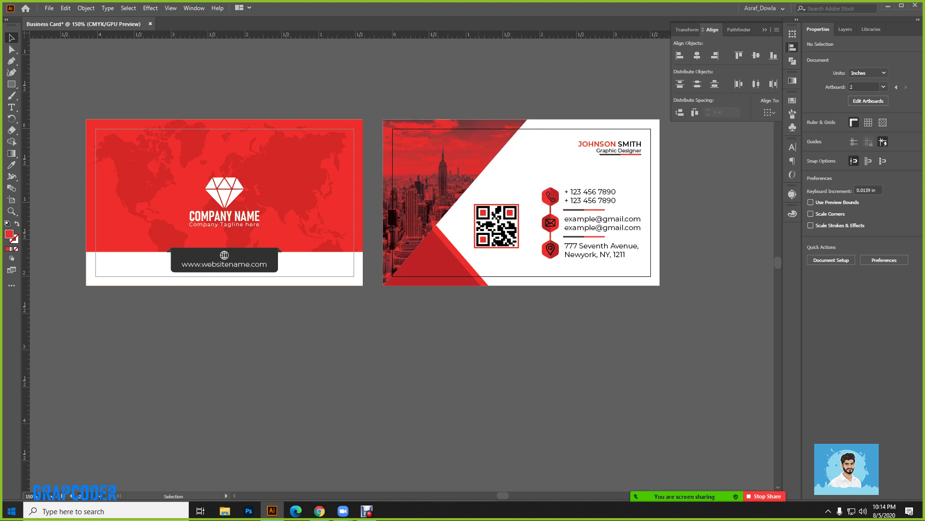
Make the envelope, phone and location pin icons in the red hexagons white.
scroll(556, 229, "up", 5)
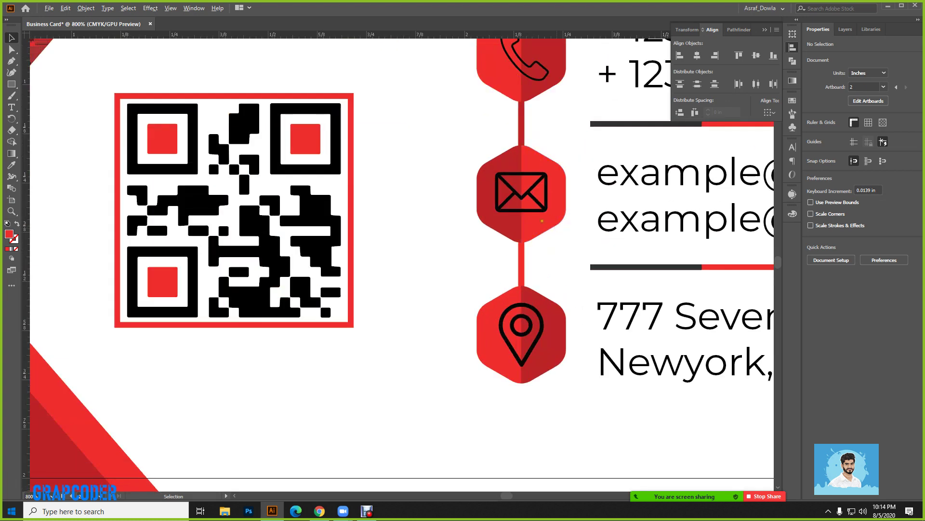
left_click(536, 210)
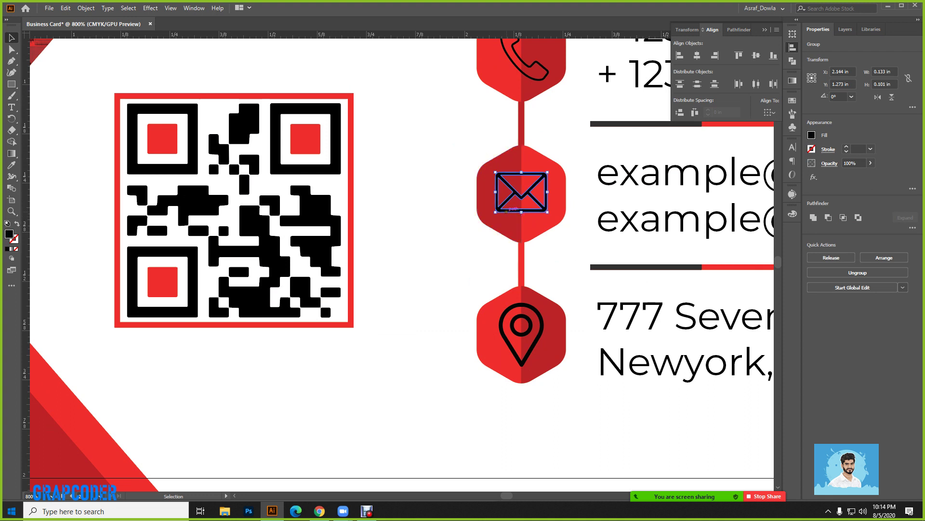
key("i")
left_click(481, 202)
key("ctrl+z")
left_click(13, 39)
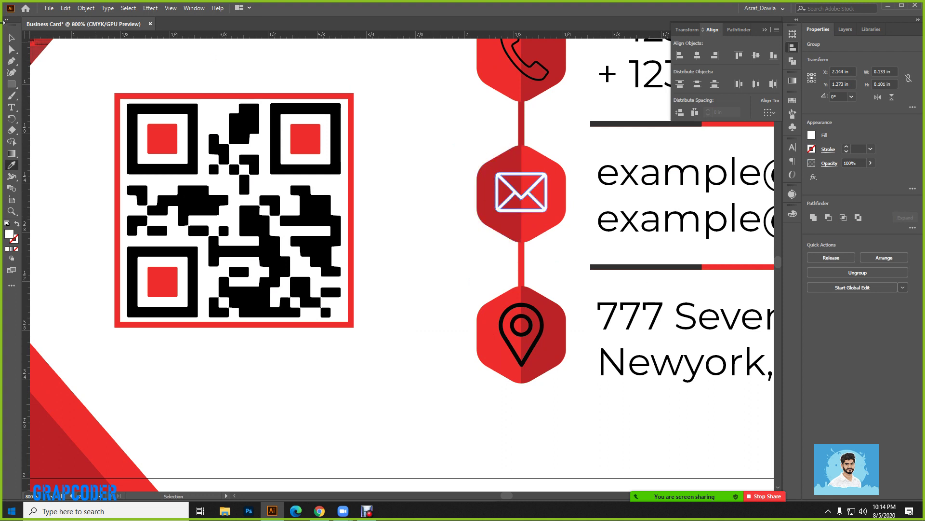
left_click(535, 74)
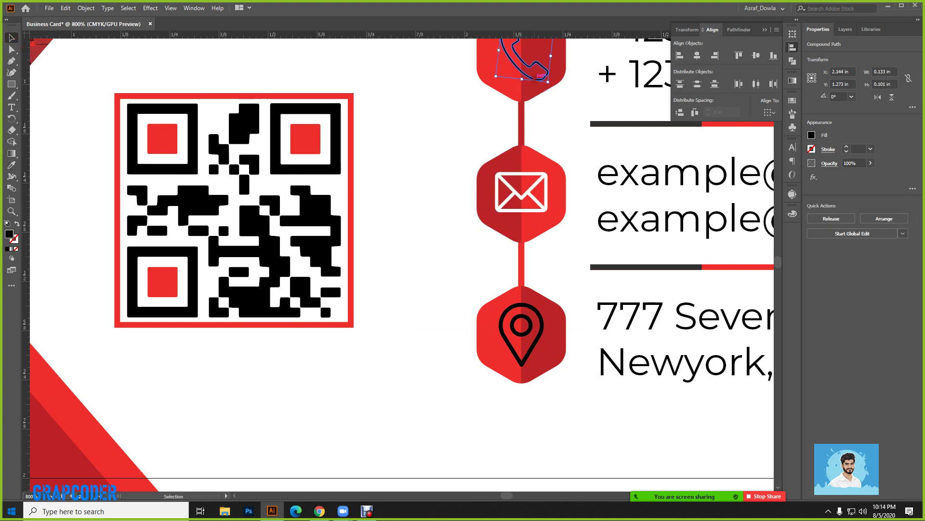
left_click(530, 329, "shift")
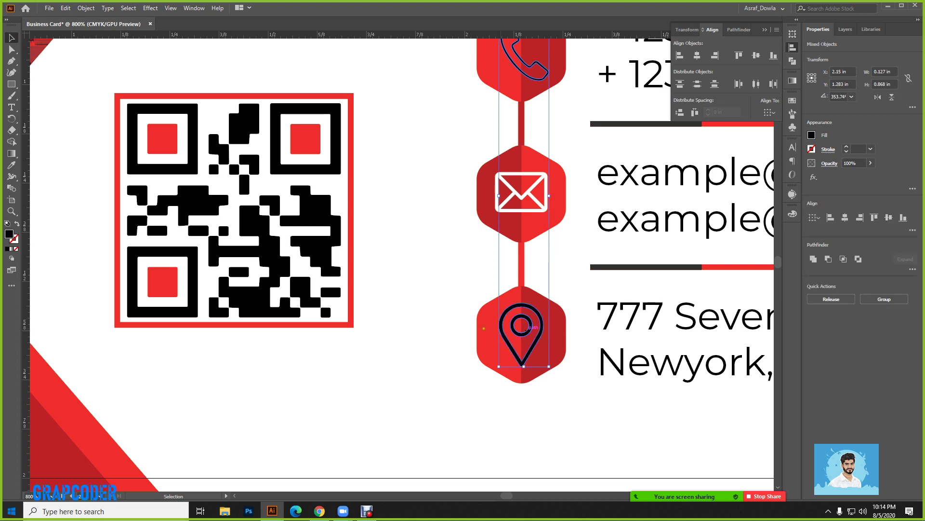
key("i")
left_click(424, 318)
key("v")
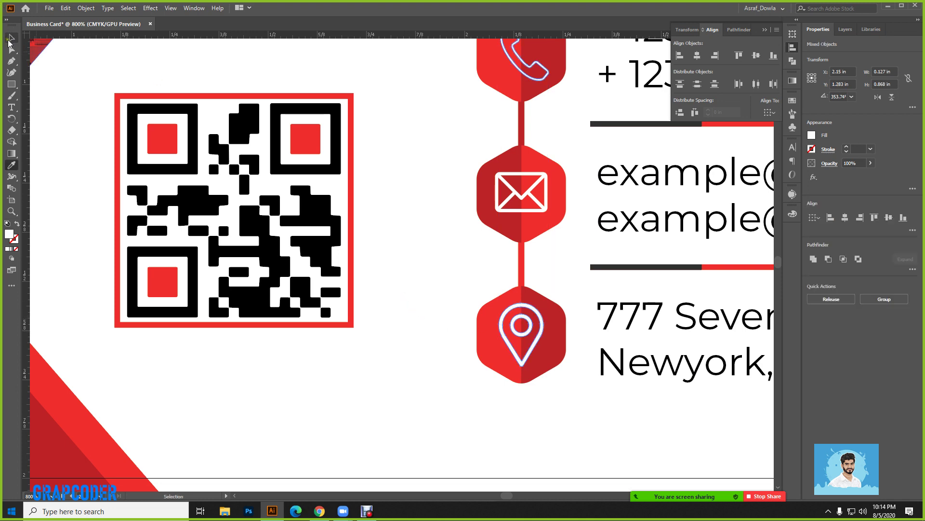
Zoom out and centre the view so both card sides fit side by side.
key("ctrl+minus")
key("ctrl+minus")
key("ctrl+minus")
left_click(476, 322)
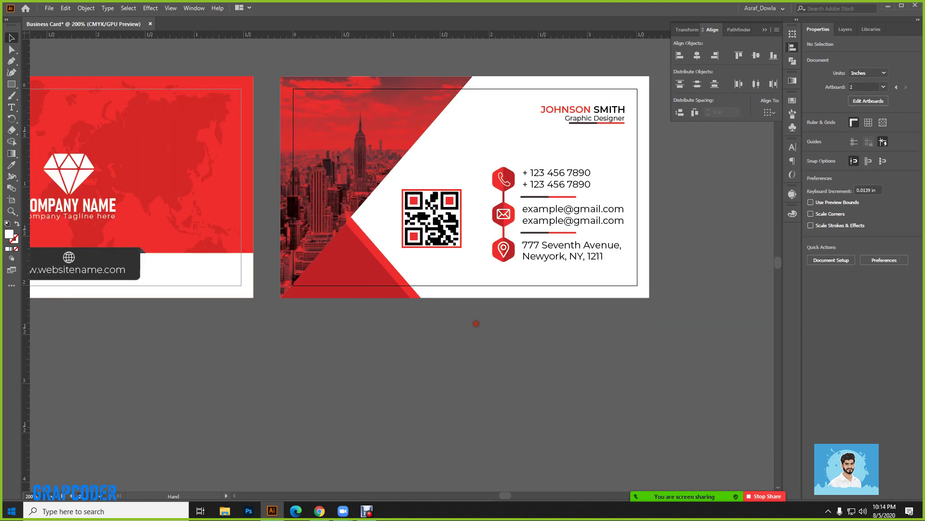
key("ctrl+minus")
left_click_drag(491, 324, 553, 311)
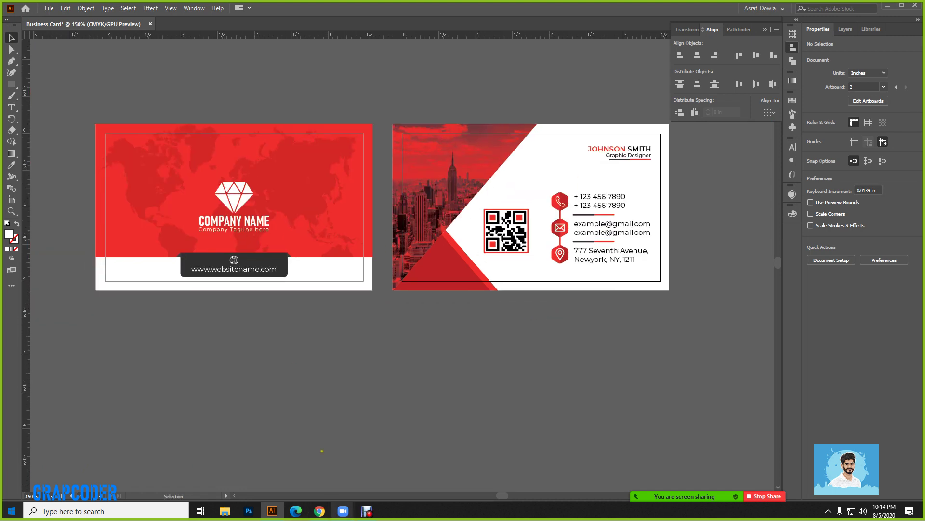
key("ctrl+minus")
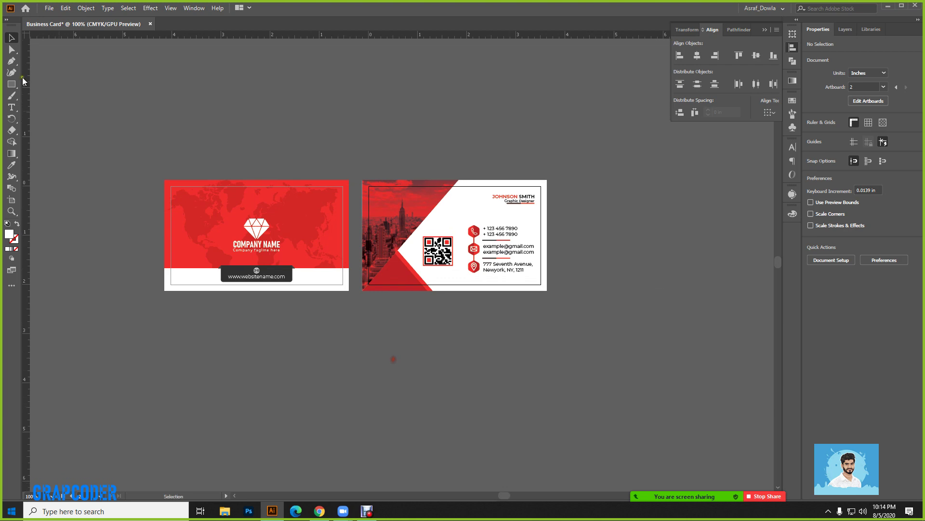
Place the 33 Gun Control American Freedom image embedded, not linked, onto the canvas.
left_click(49, 8)
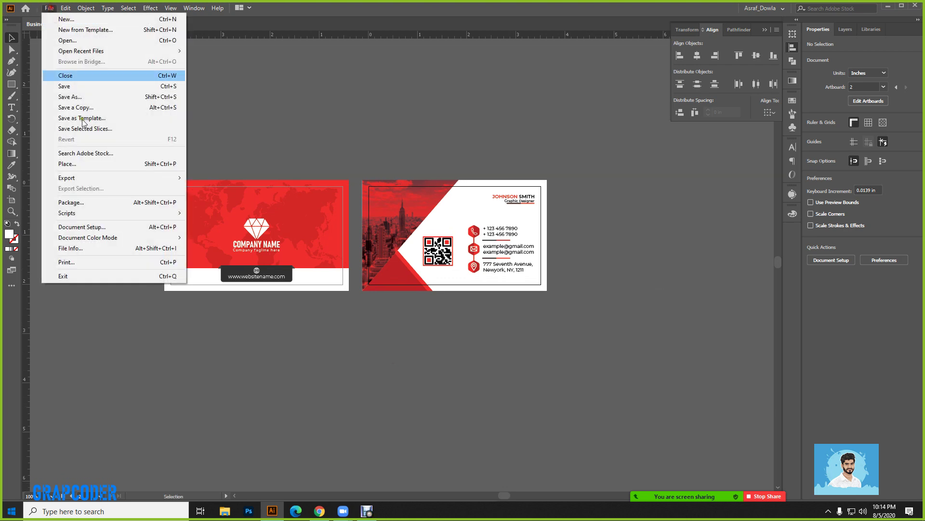
left_click(70, 164)
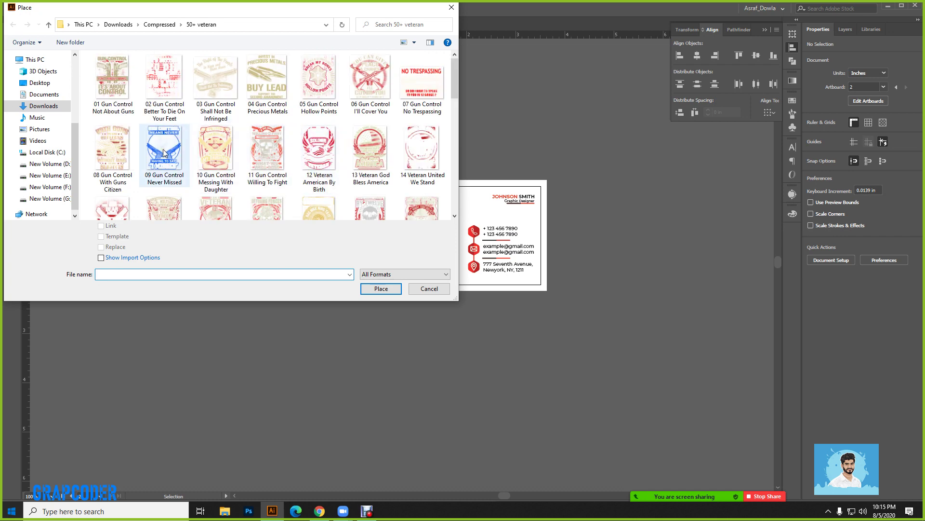
scroll(164, 154, "down", 5)
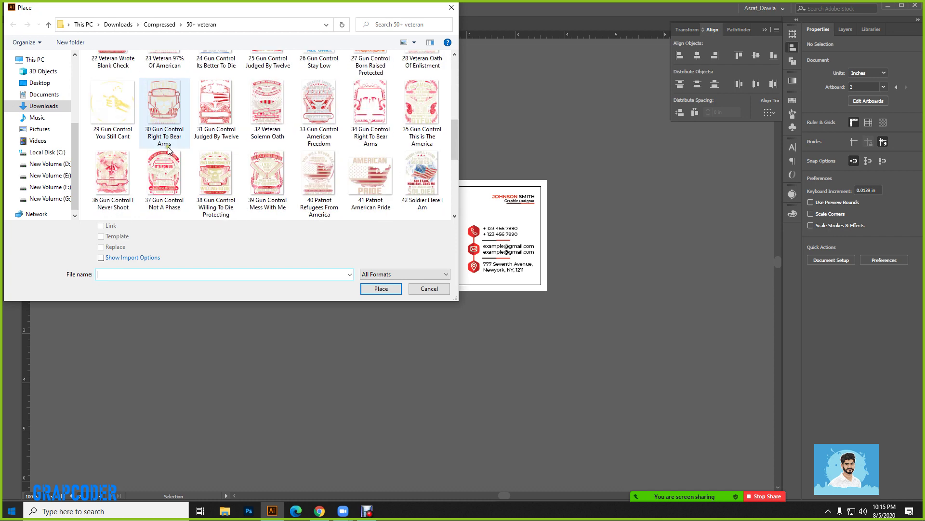
left_click(306, 108)
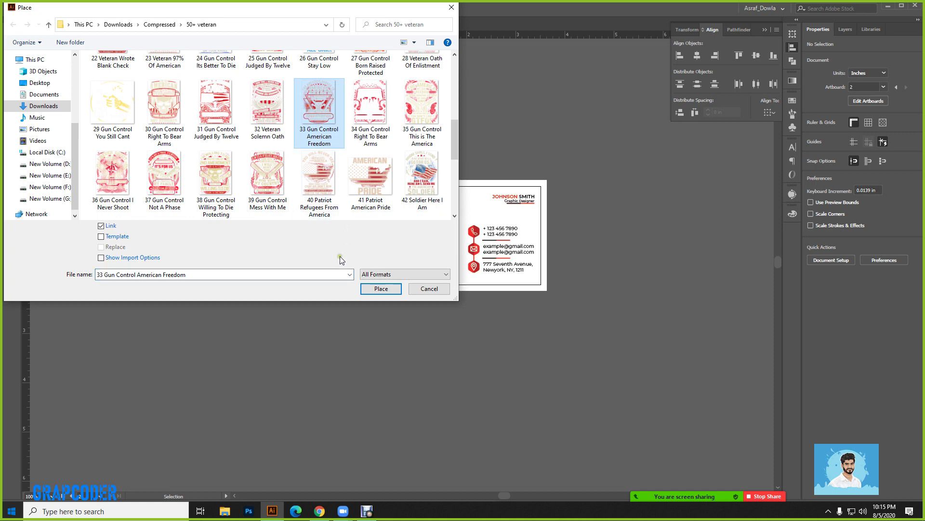
left_click(110, 225)
left_click(380, 289)
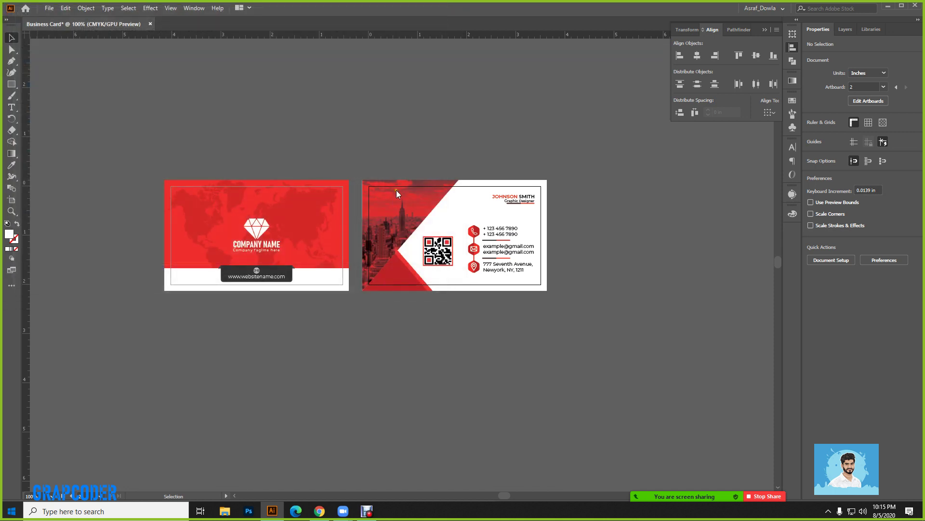
left_click_drag(623, 316, 622, 315)
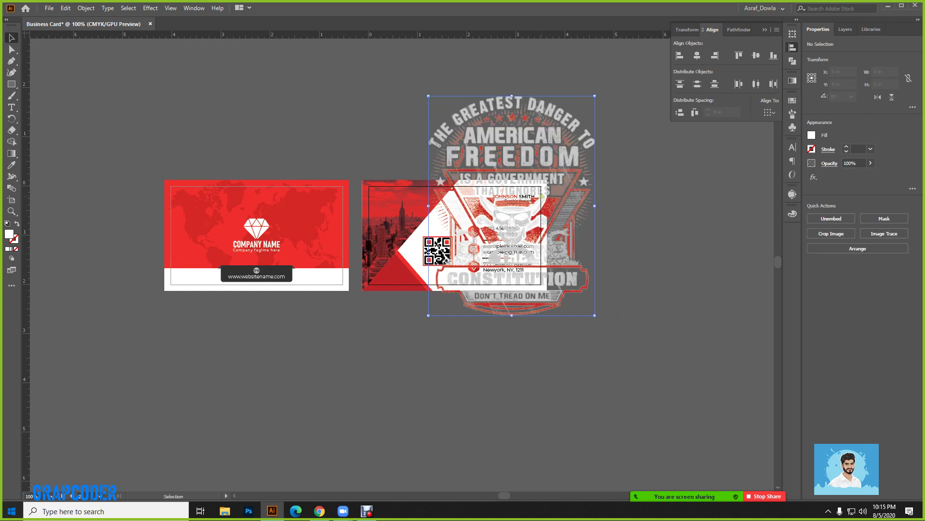
Move the poster image to the right of the business cards and reselect it.
scroll(588, 111, "up", 2)
scroll(588, 111, "up", 1)
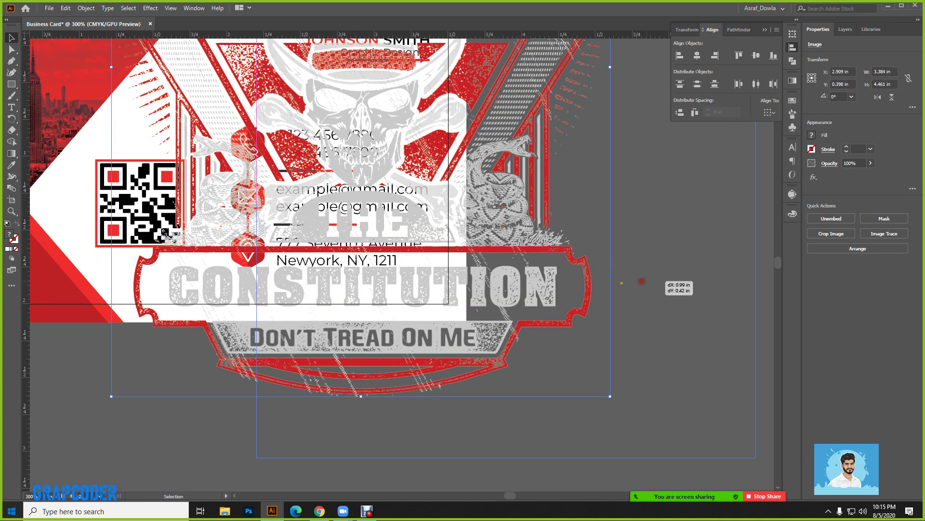
scroll(501, 220, "down", 3)
scroll(502, 220, "left", 5)
mouse_move(281, 283)
left_mouse_down()
mouse_move(483, 260)
mouse_move(509, 272)
left_mouse_up()
scroll(510, 263, "up", 3)
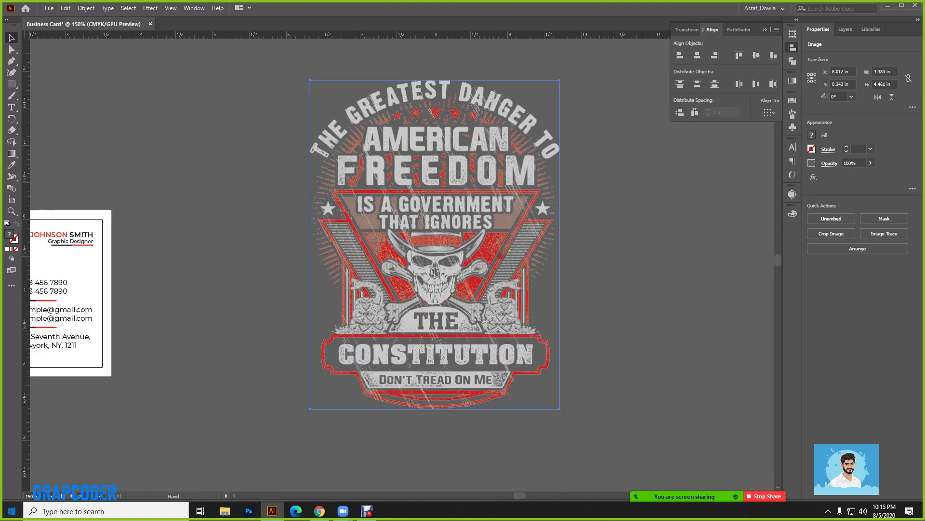
left_click(604, 247)
scroll(478, 245, "up", 2)
scroll(477, 245, "up", 1)
scroll(477, 245, "down", 2)
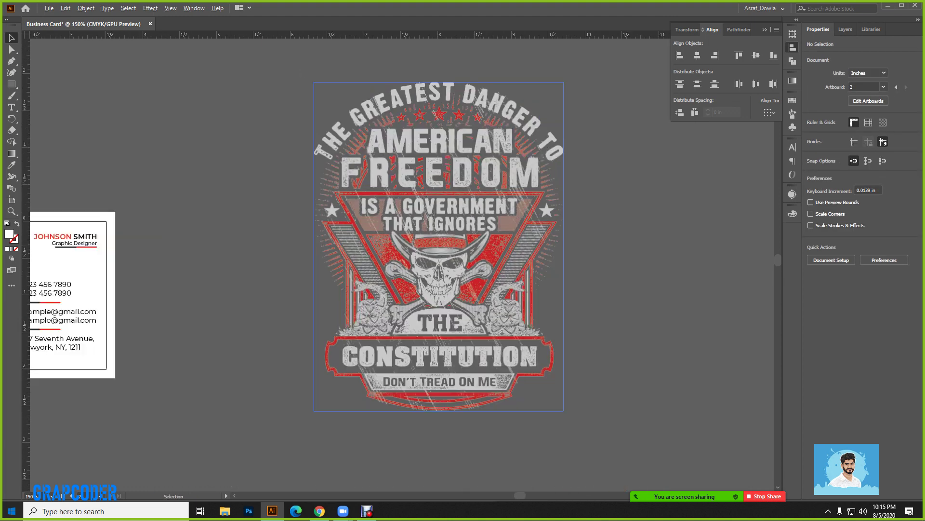
left_click(375, 101)
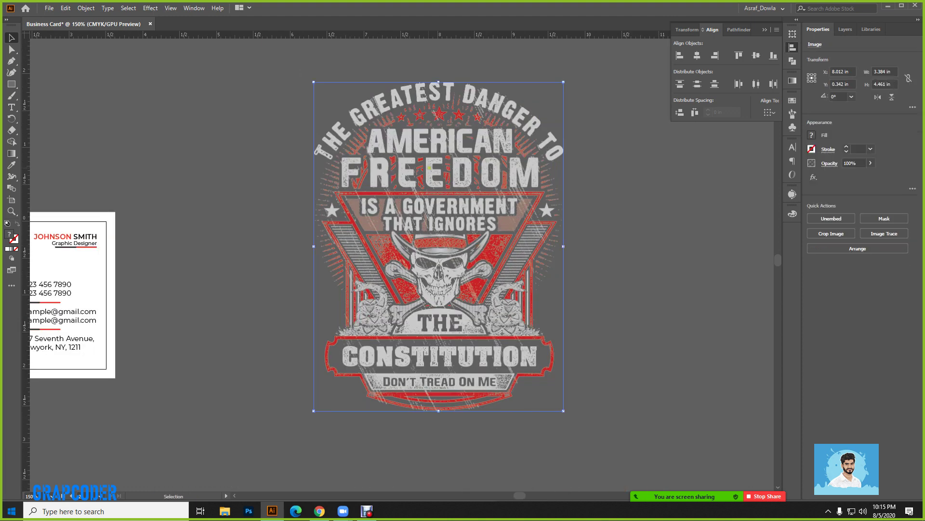
left_click(86, 9)
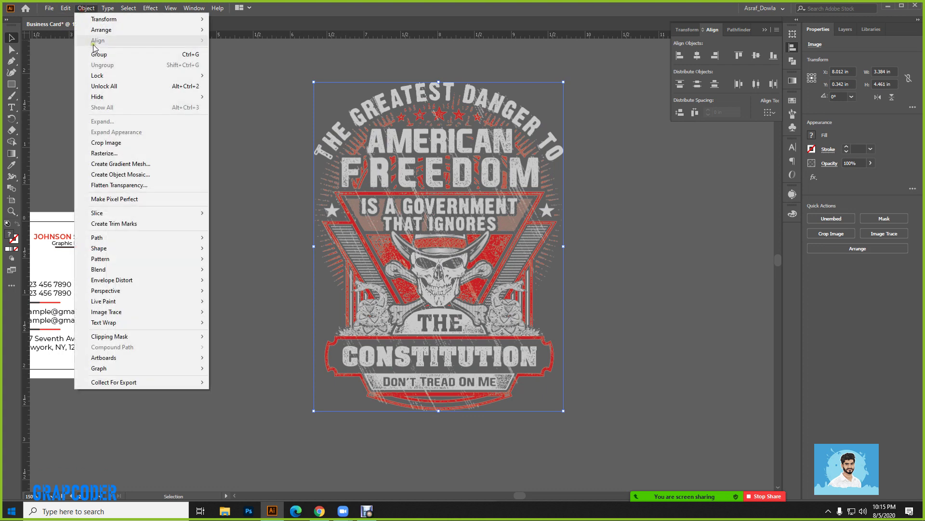
Crop the poster to the middle band with the skull and 'IS A GOVERNMENT THAT IGNORES'.
left_click(106, 144)
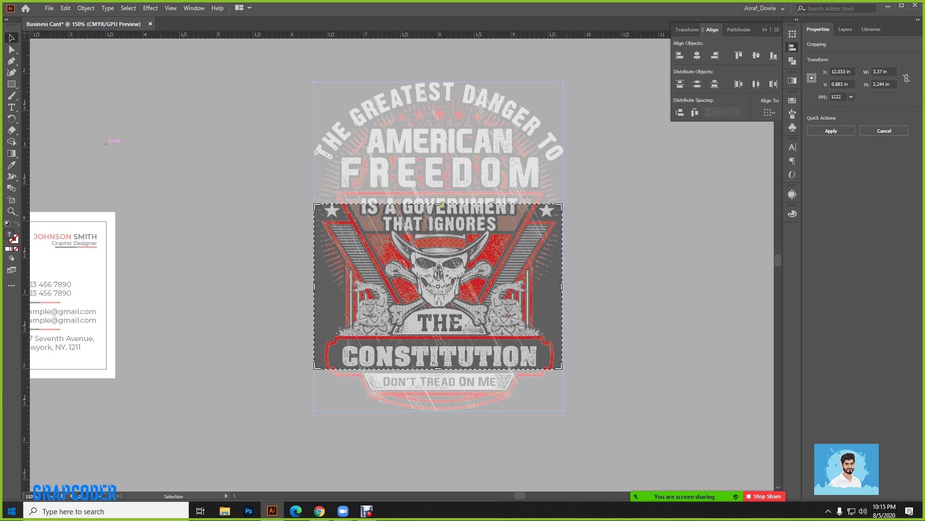
left_click_drag(437, 204, 438, 85)
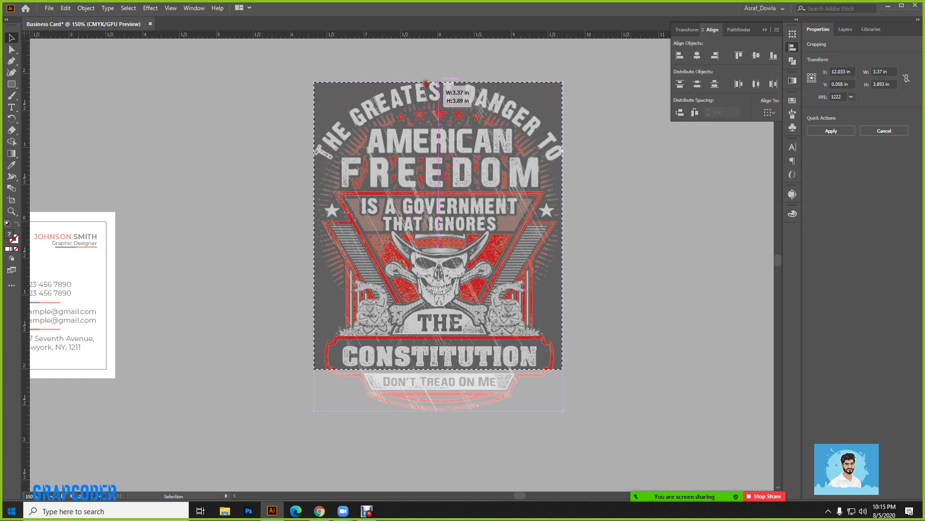
mouse_move(438, 368)
left_mouse_down()
mouse_move(437, 410)
mouse_move(438, 307)
left_mouse_up()
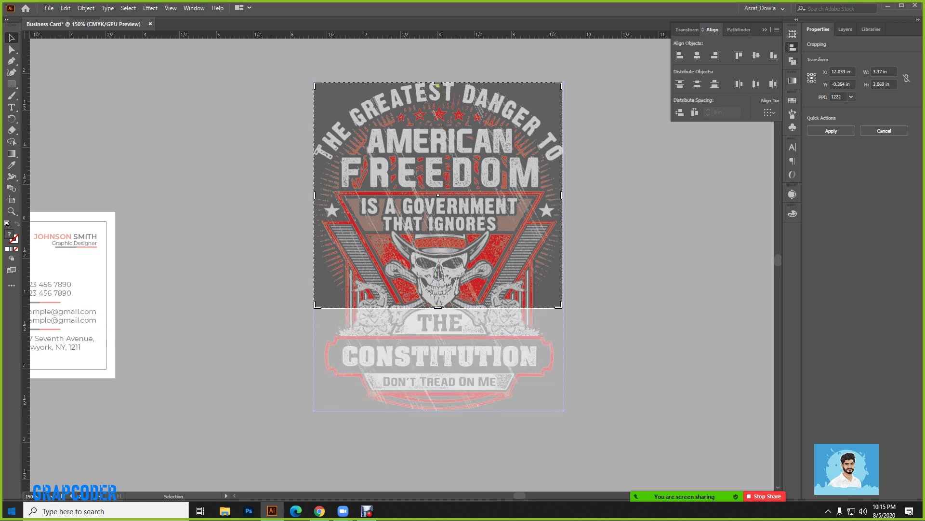
left_click_drag(437, 82, 439, 190)
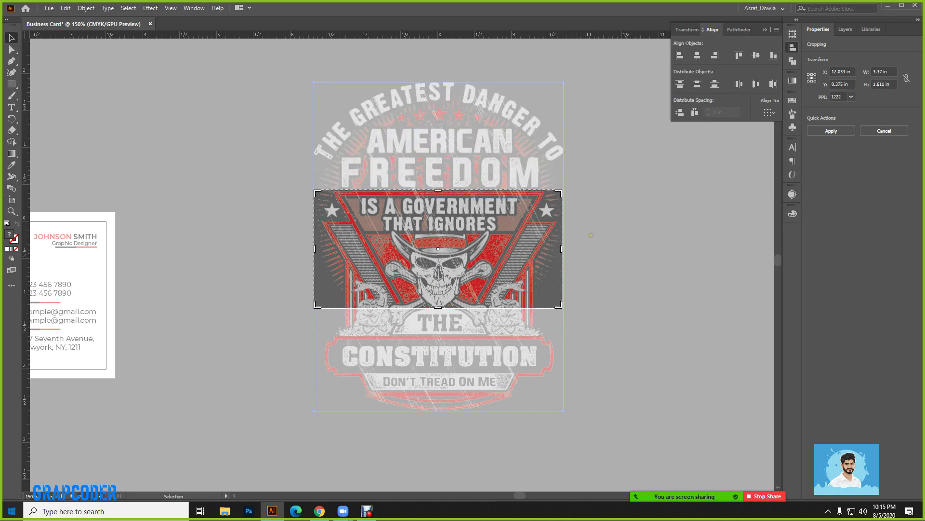
key("Return")
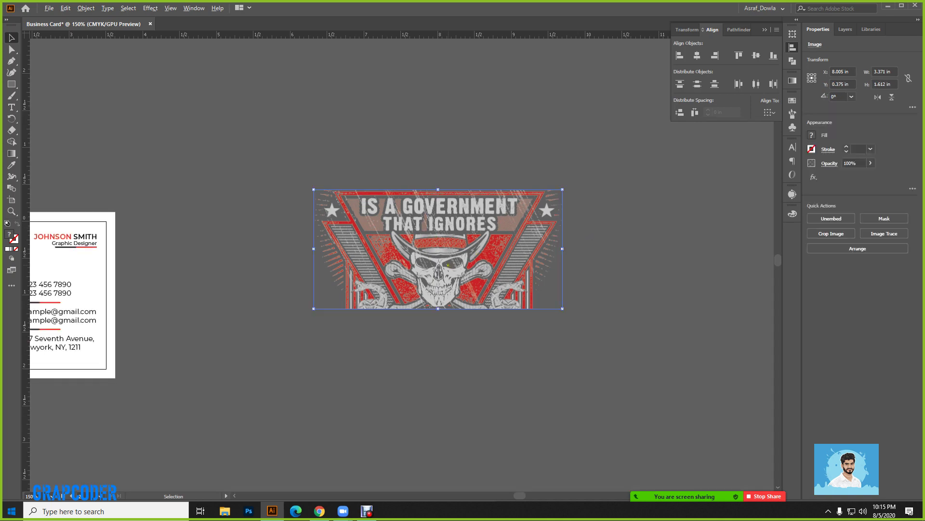
Inspect the cropped image, then delete it and undo to restore it.
key("ctrl+plus")
key("ctrl+plus")
key("ctrl+plus")
key("ctrl+minus")
key("ctrl+minus")
key("ctrl+minus")
left_click(647, 268)
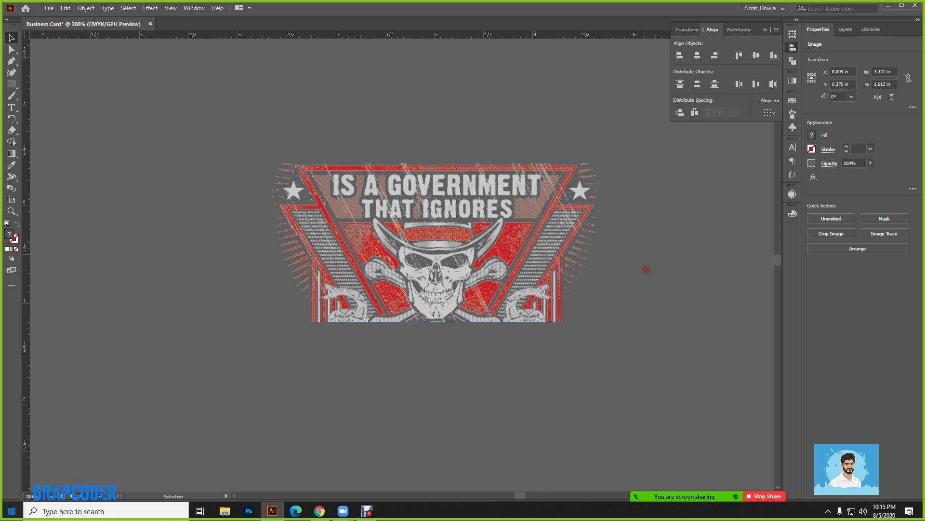
left_click(479, 262)
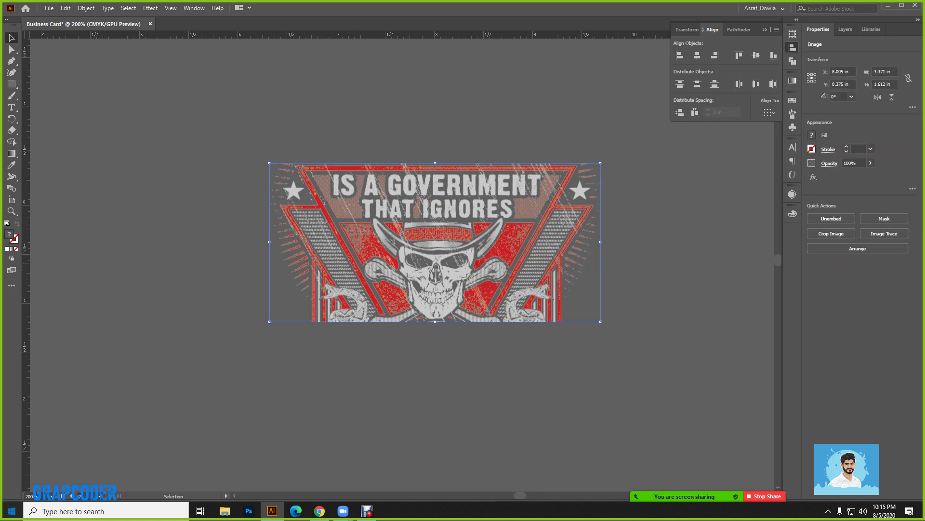
key("Delete")
key("ctrl+z")
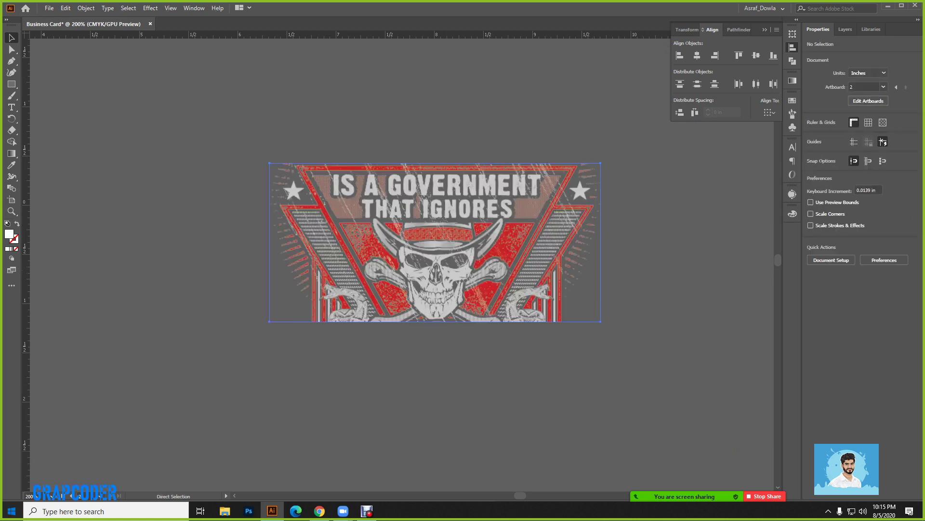
left_click(907, 492)
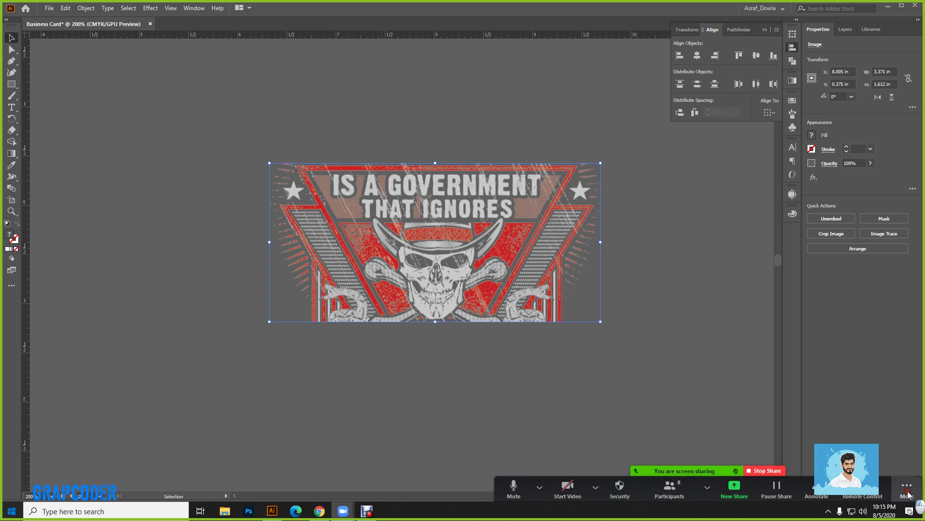
Open the Zoom meeting chat and delete the cropped poster image.
left_click(779, 357)
left_click(564, 352)
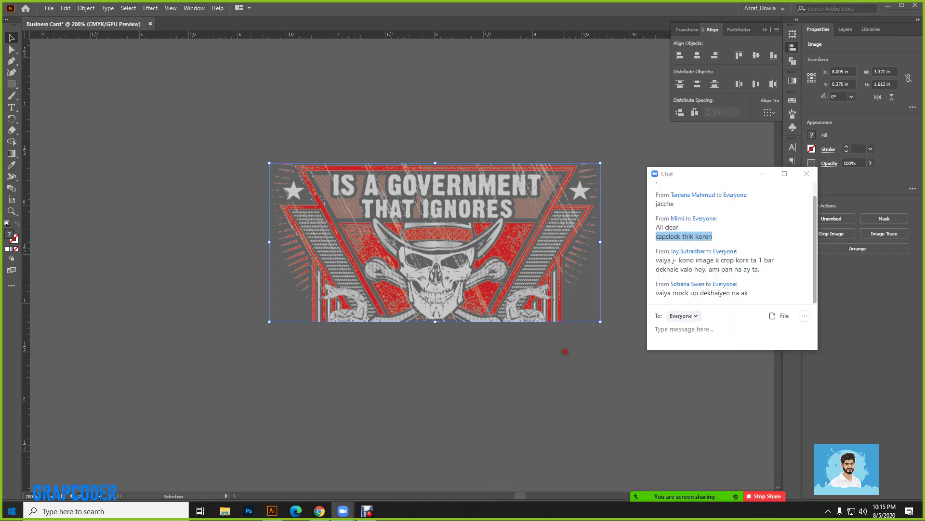
left_click(575, 372)
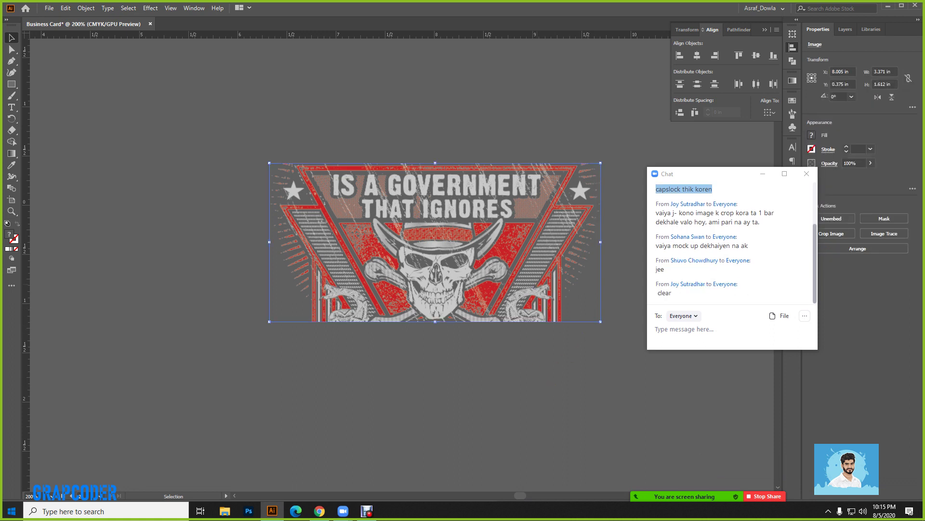
key("Delete")
Zoom and pan to centre both business card sides in view.
key("ctrl+minus")
key("ctrl+minus")
key("ctrl+minus")
left_click_drag(283, 342, 458, 316)
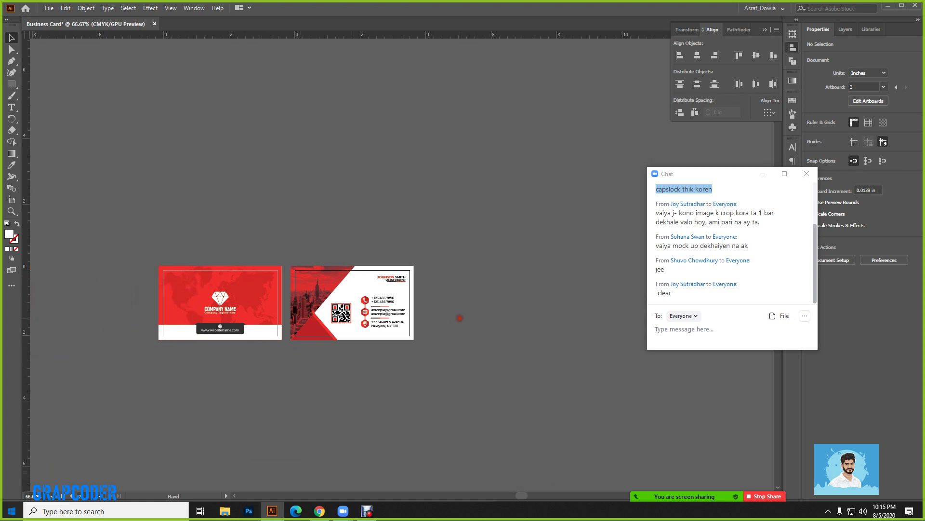
key("ctrl+plus")
key("ctrl+plus")
left_click_drag(568, 359, 448, 392)
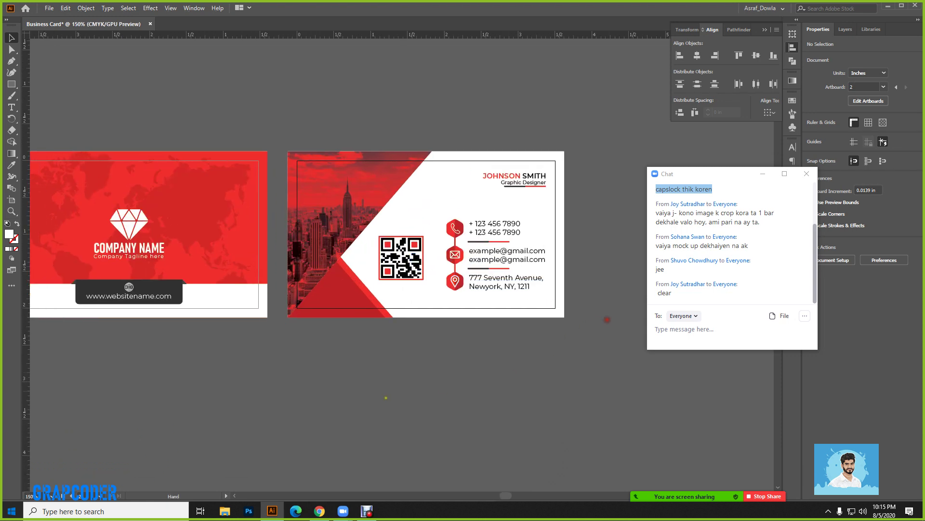